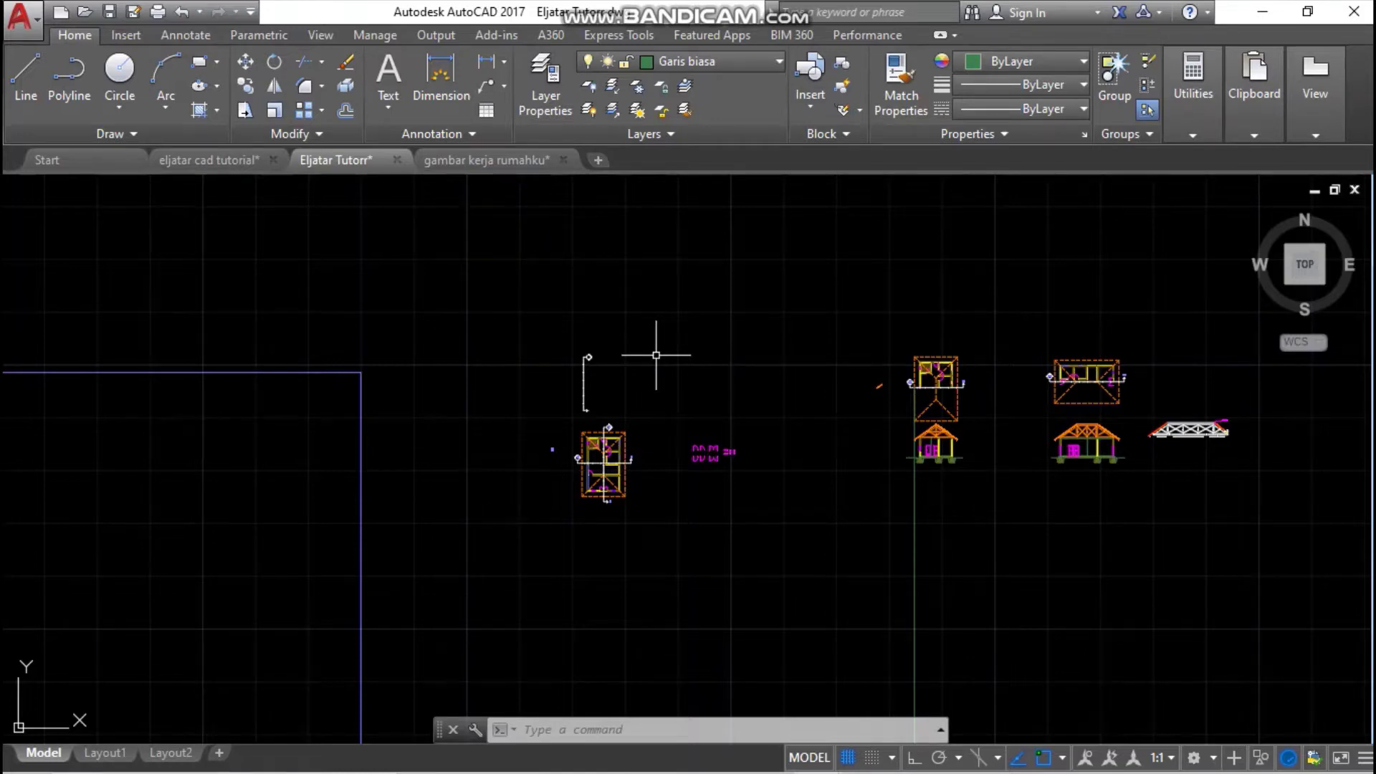
- Copy the floor plan with its roof outline and section markers, placing four copies in a row beyond the section drawings
scroll(609, 470, up, 6)
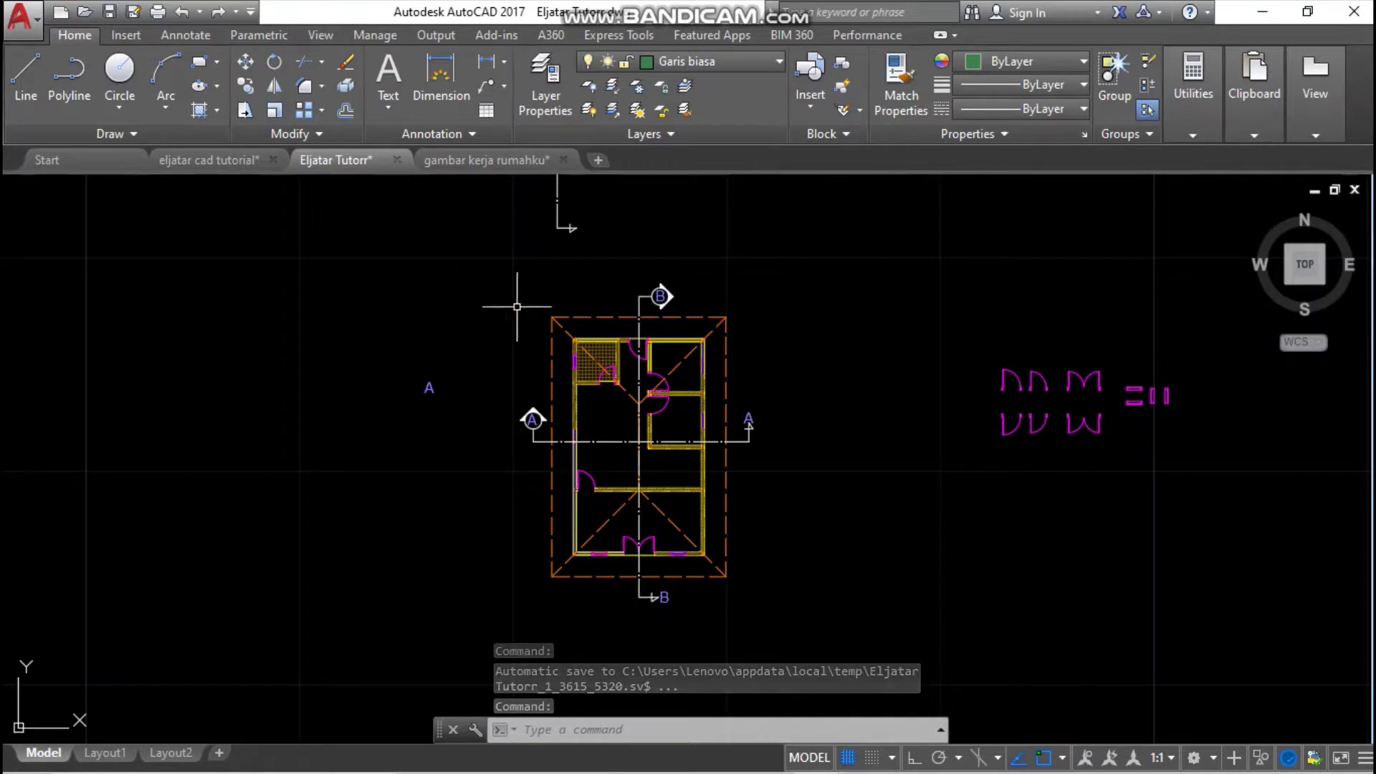
click(509, 277)
click(814, 645)
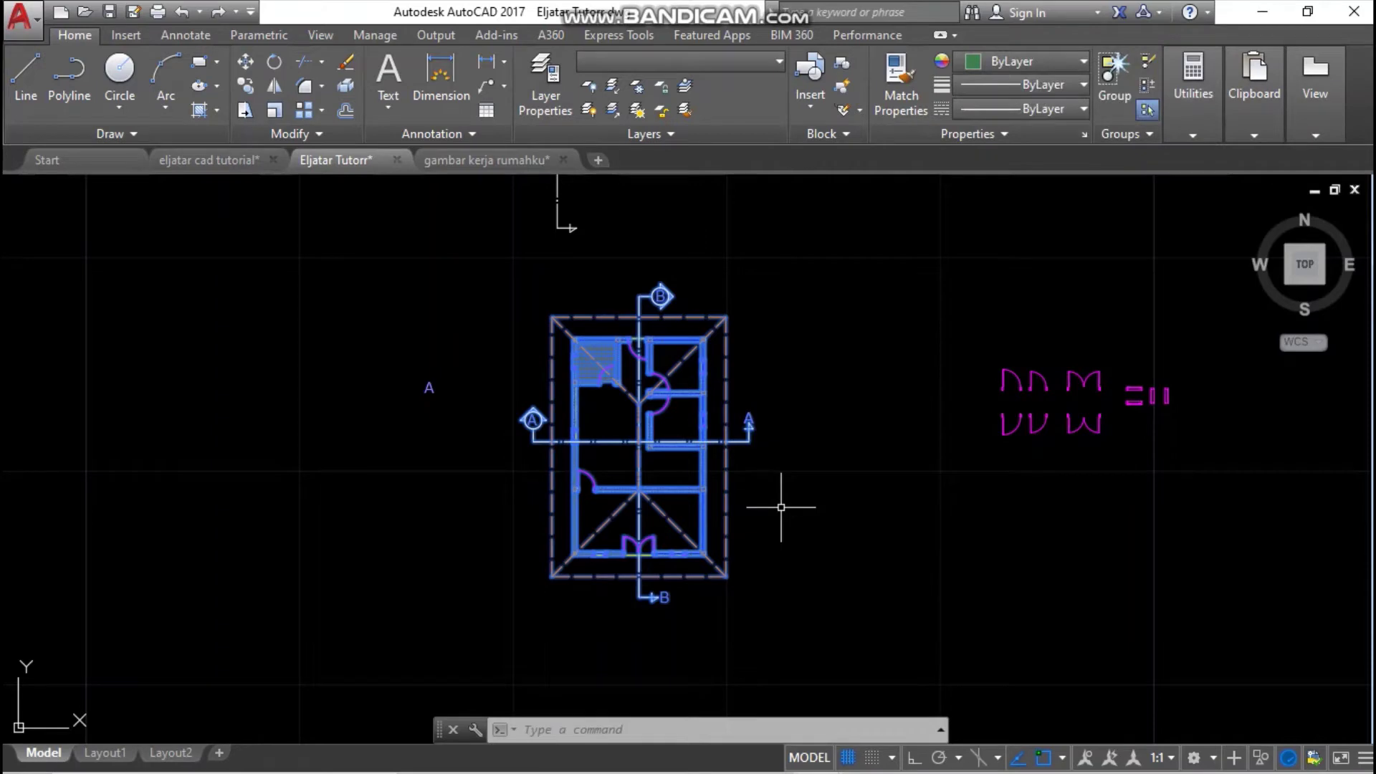
right_click(751, 306)
click(840, 471)
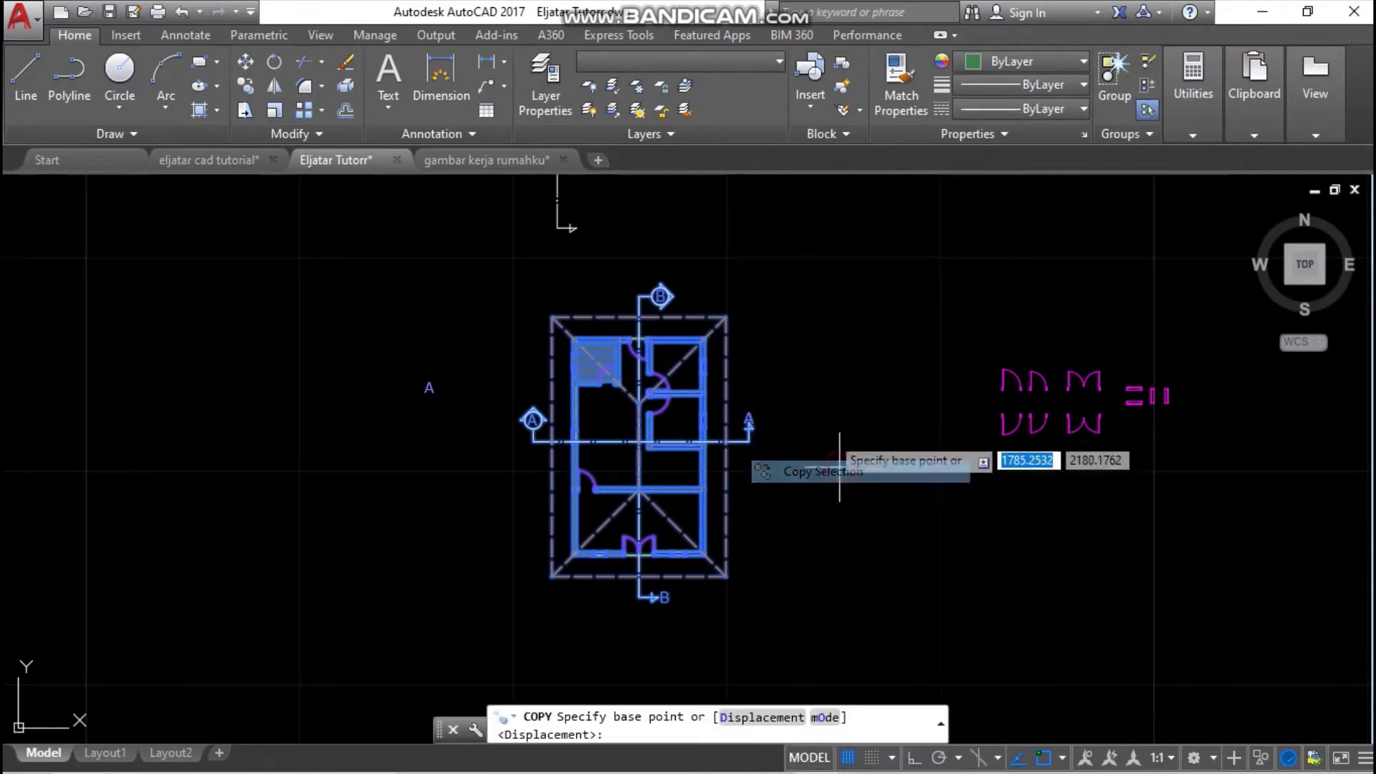
click(766, 336)
scroll(829, 338, down, 5)
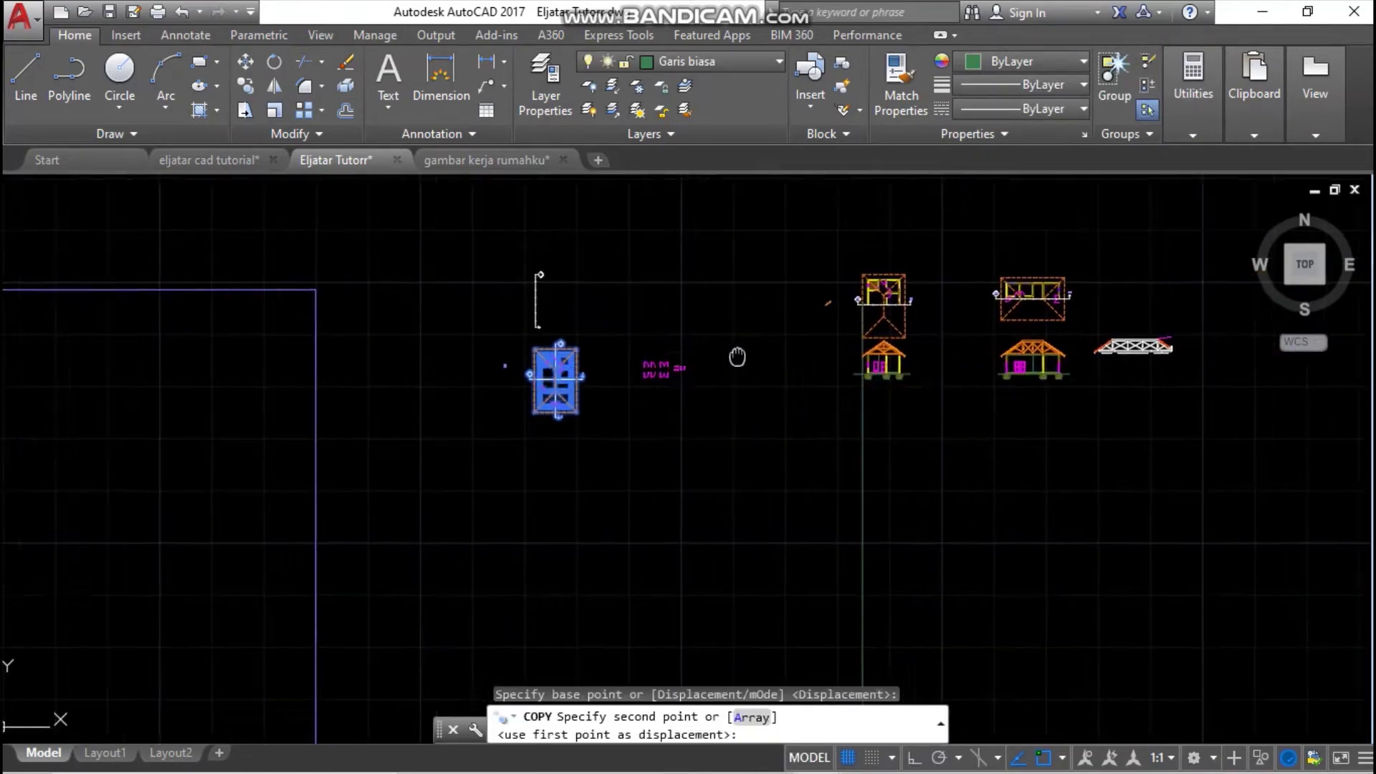
scroll(700, 354, up, 4)
scroll(681, 387, down, 6)
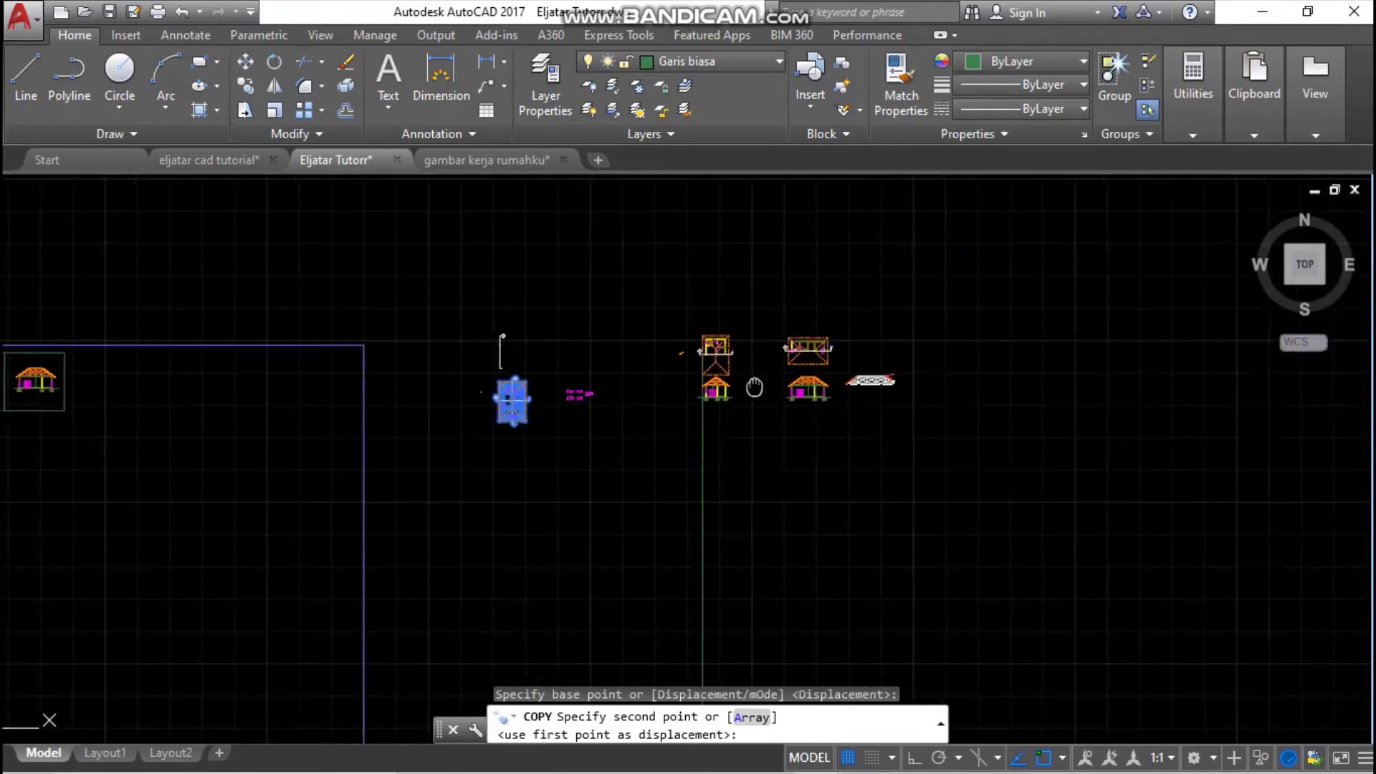
click(868, 324)
scroll(939, 322, up, 2)
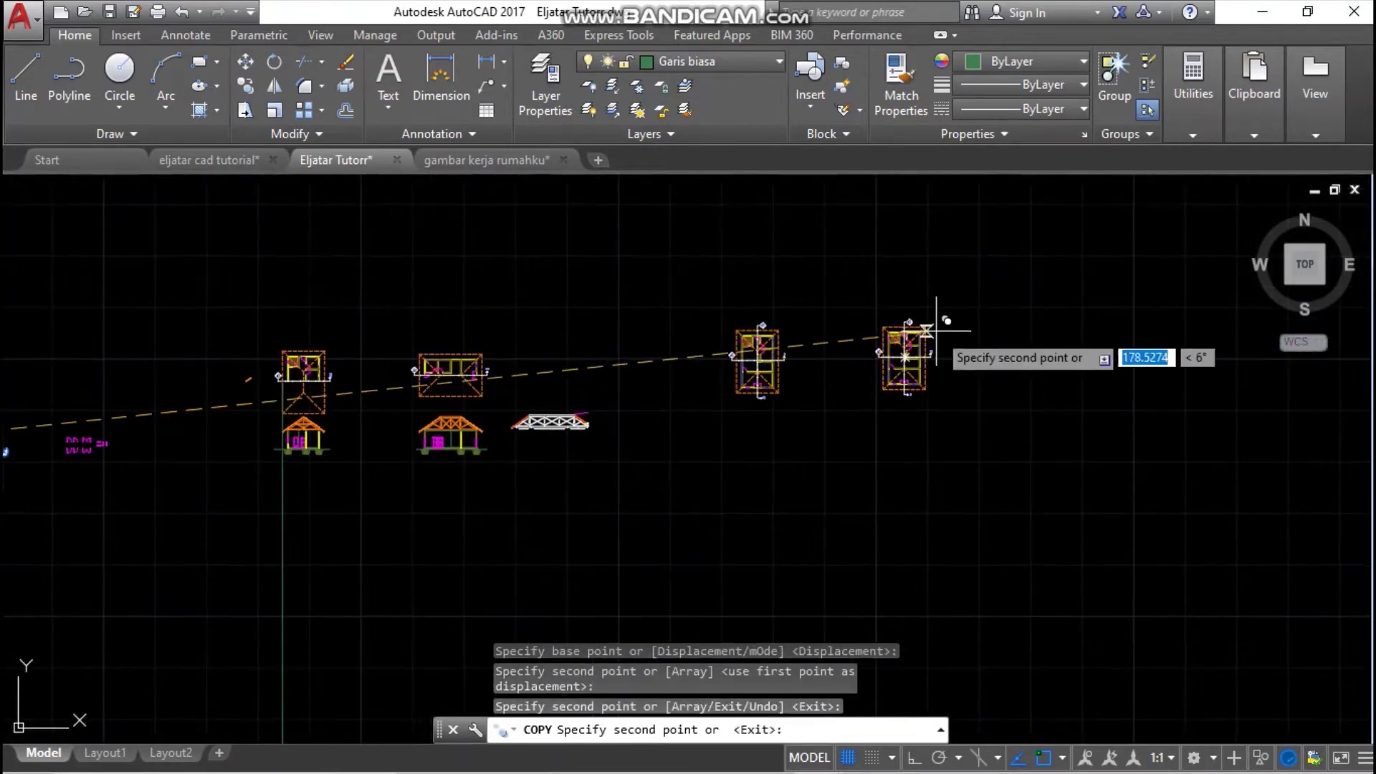
click(936, 330)
middle_drag(1059, 345, 786, 344)
click(869, 337)
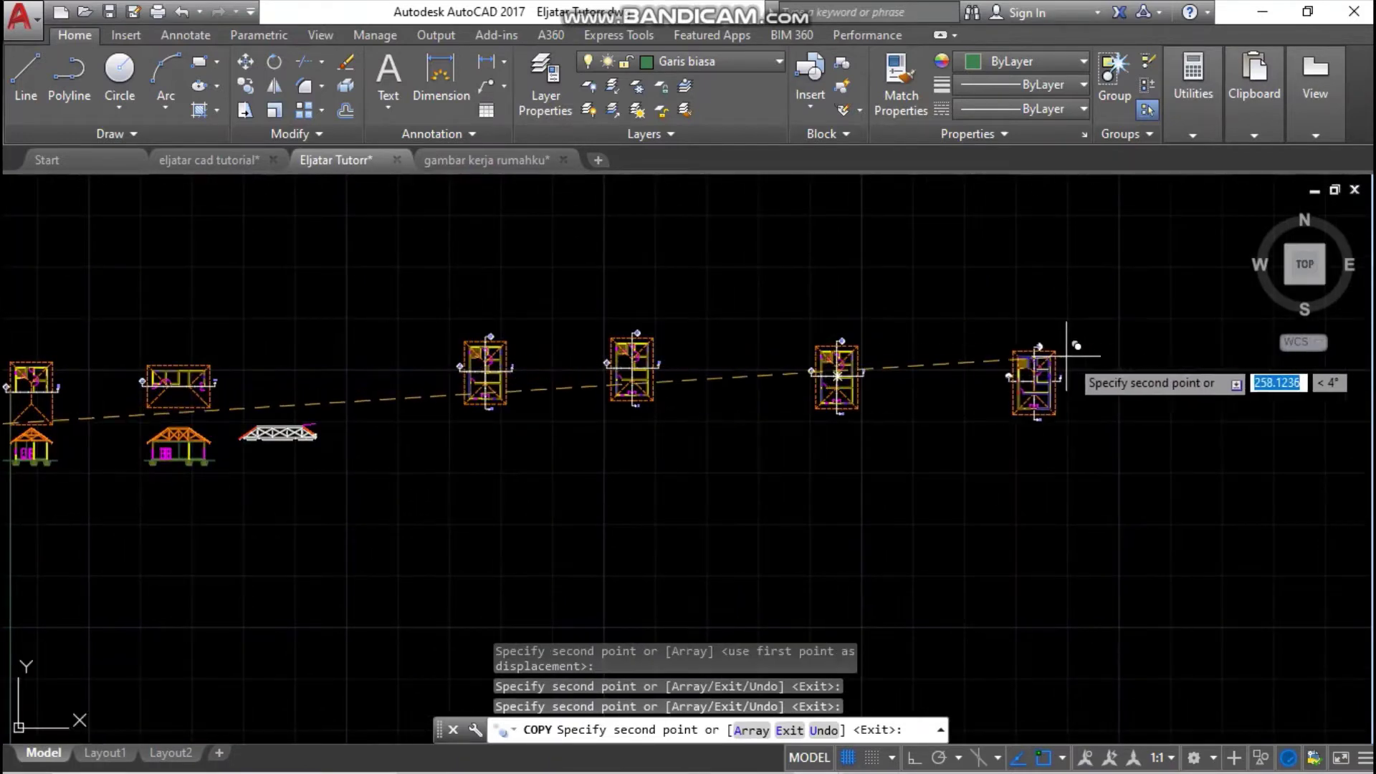
key(Escape)
- Rotate the second floor plan copy 180° about the midpoint of its upper roof edge, with Ortho turned on
scroll(830, 430, up, 3)
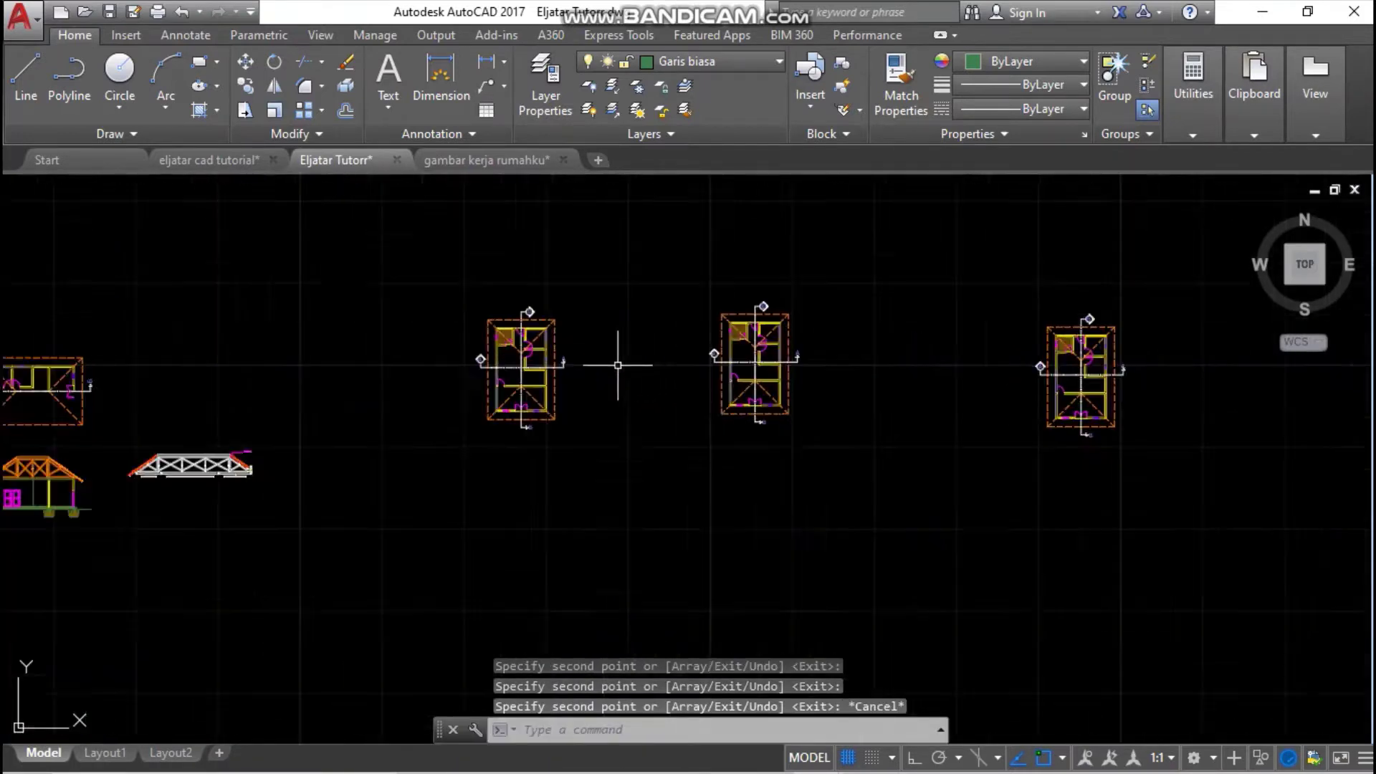
scroll(618, 365, up, 2)
middle_drag(623, 380, 566, 414)
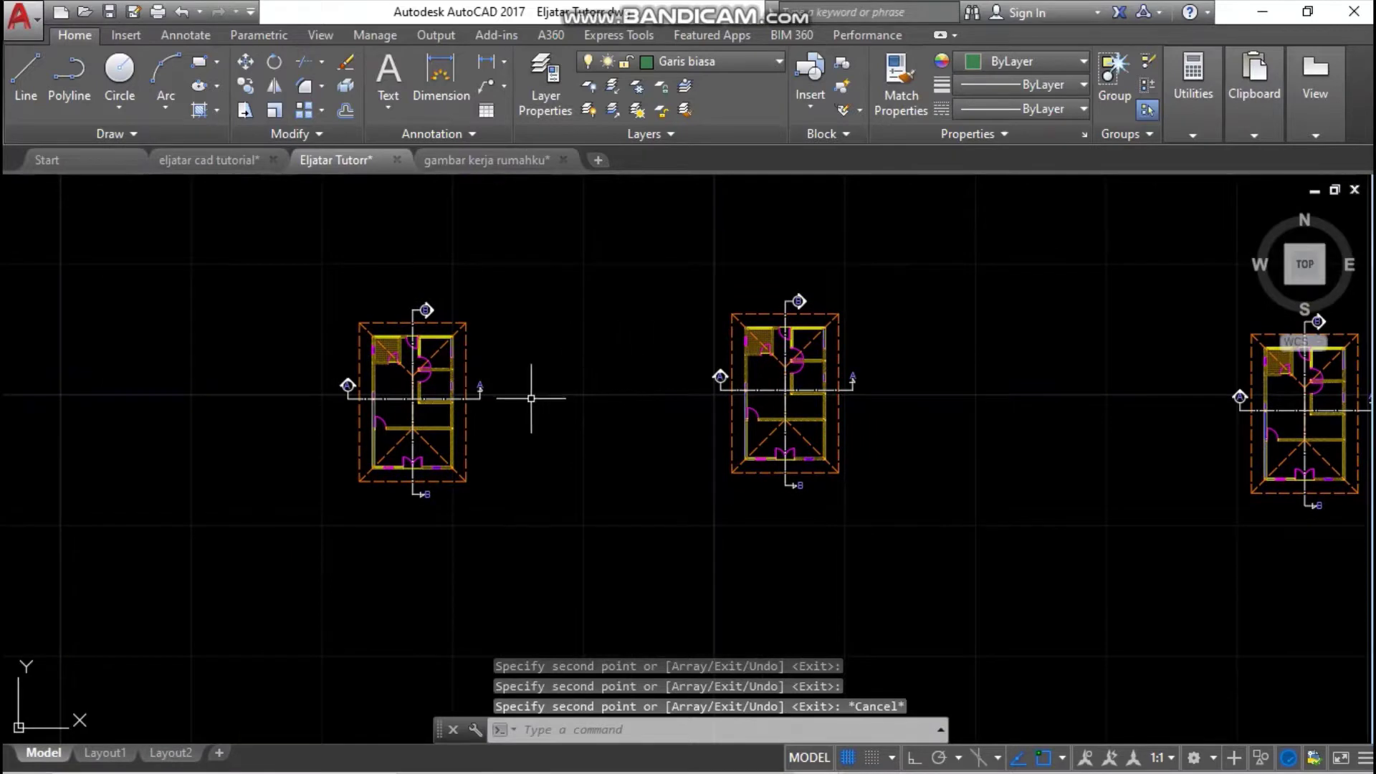
scroll(531, 399, up, 2)
scroll(445, 445, down, 2)
click(611, 309)
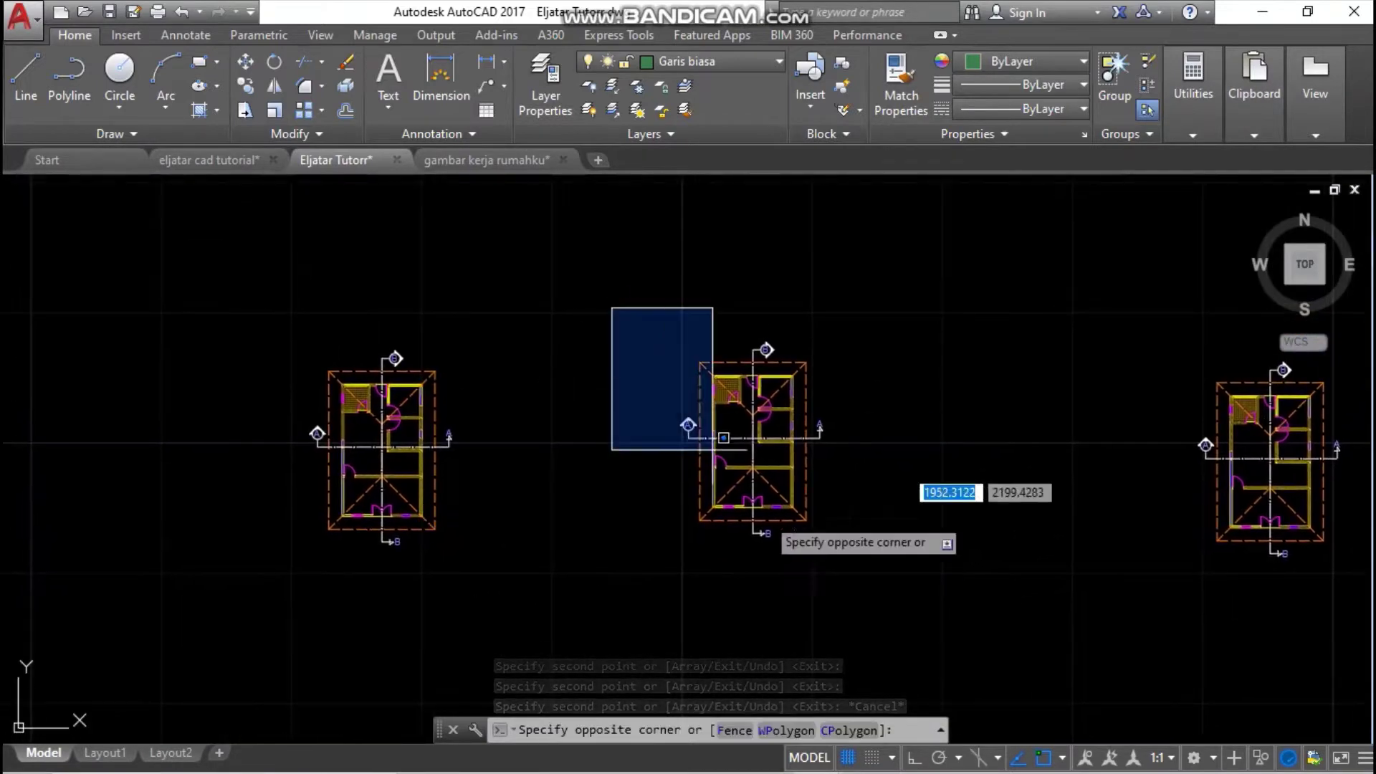
click(907, 613)
text(r)
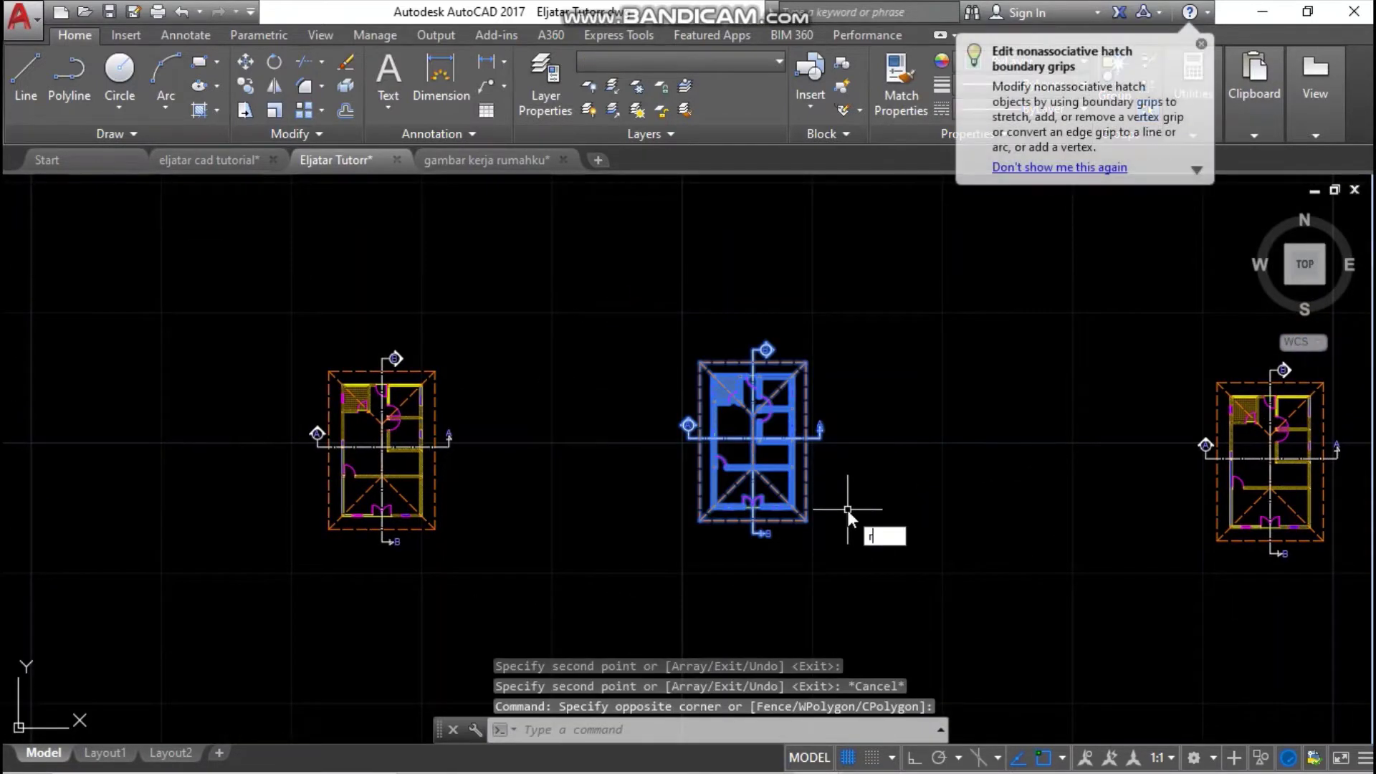
text(o)
key(Return)
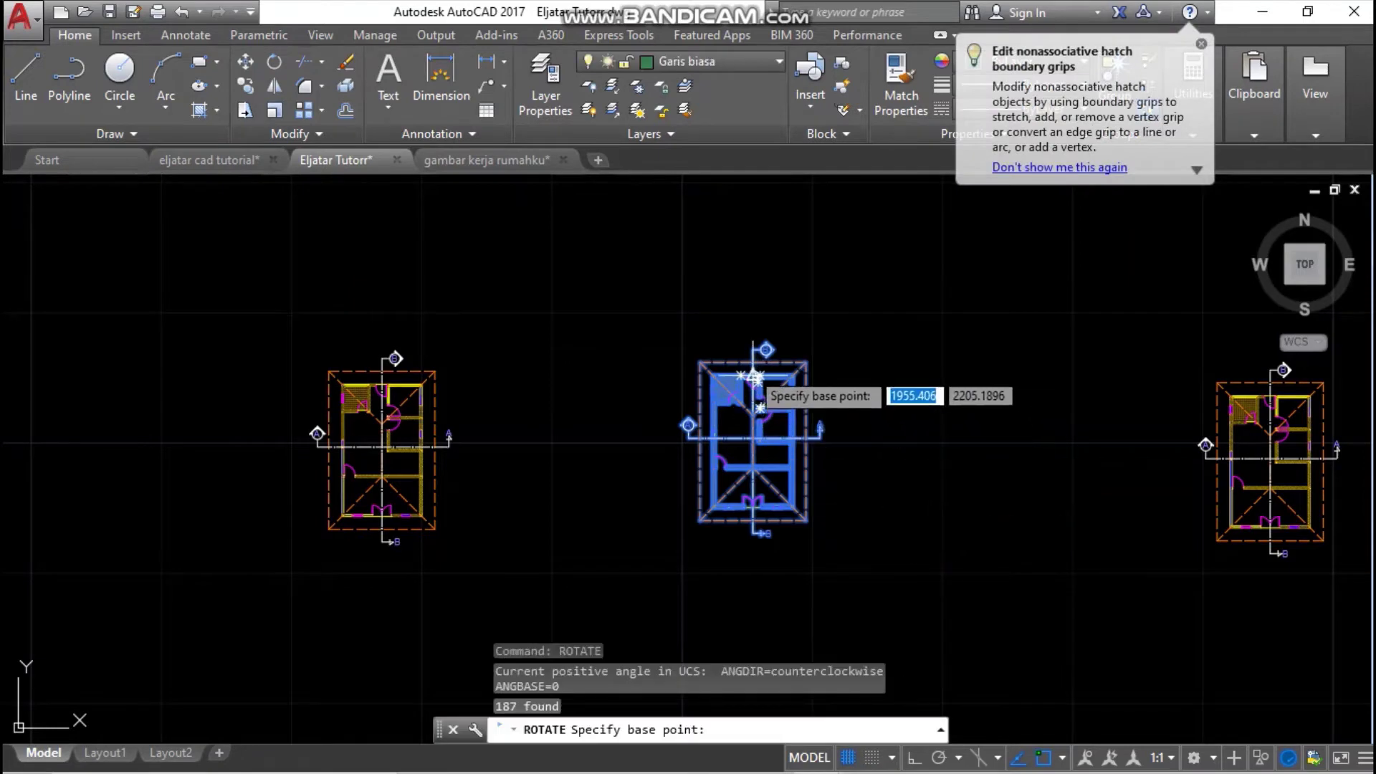
click(754, 362)
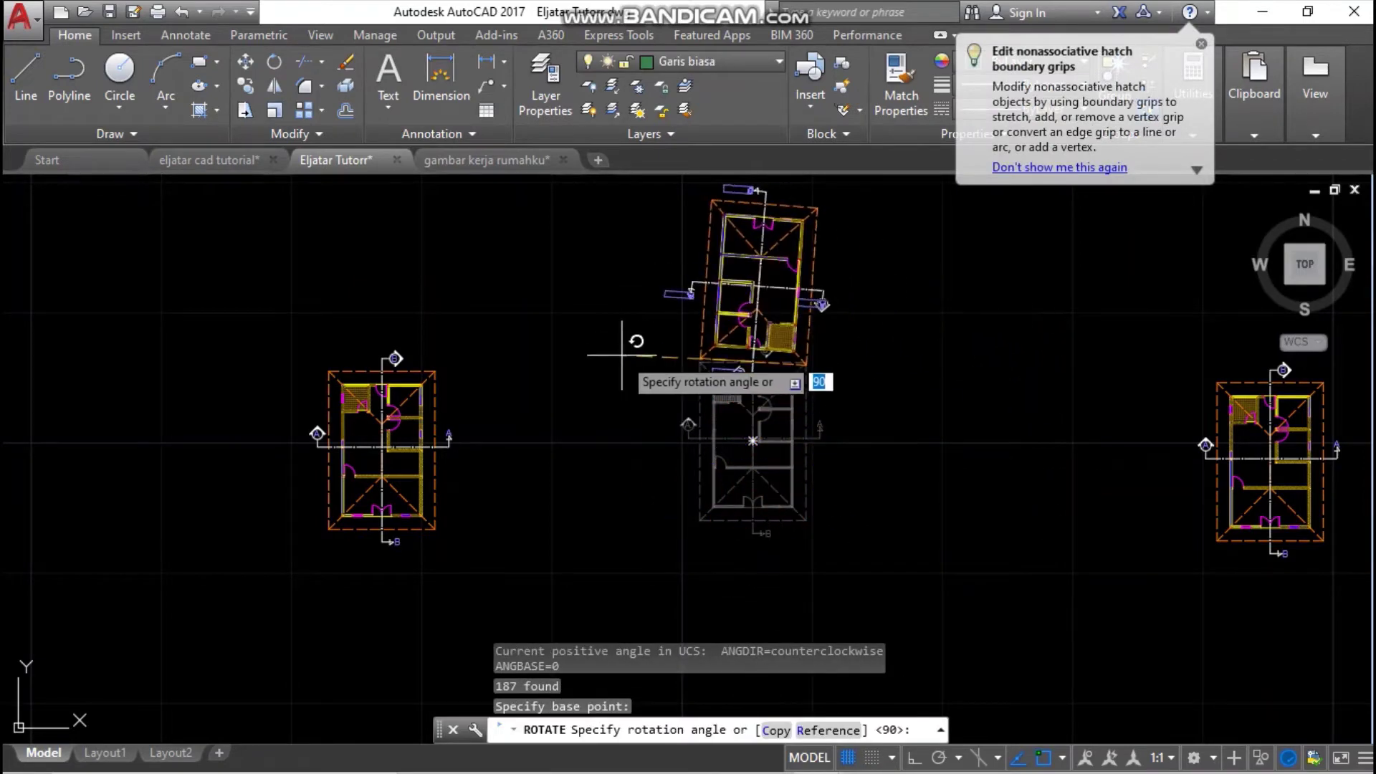
click(914, 758)
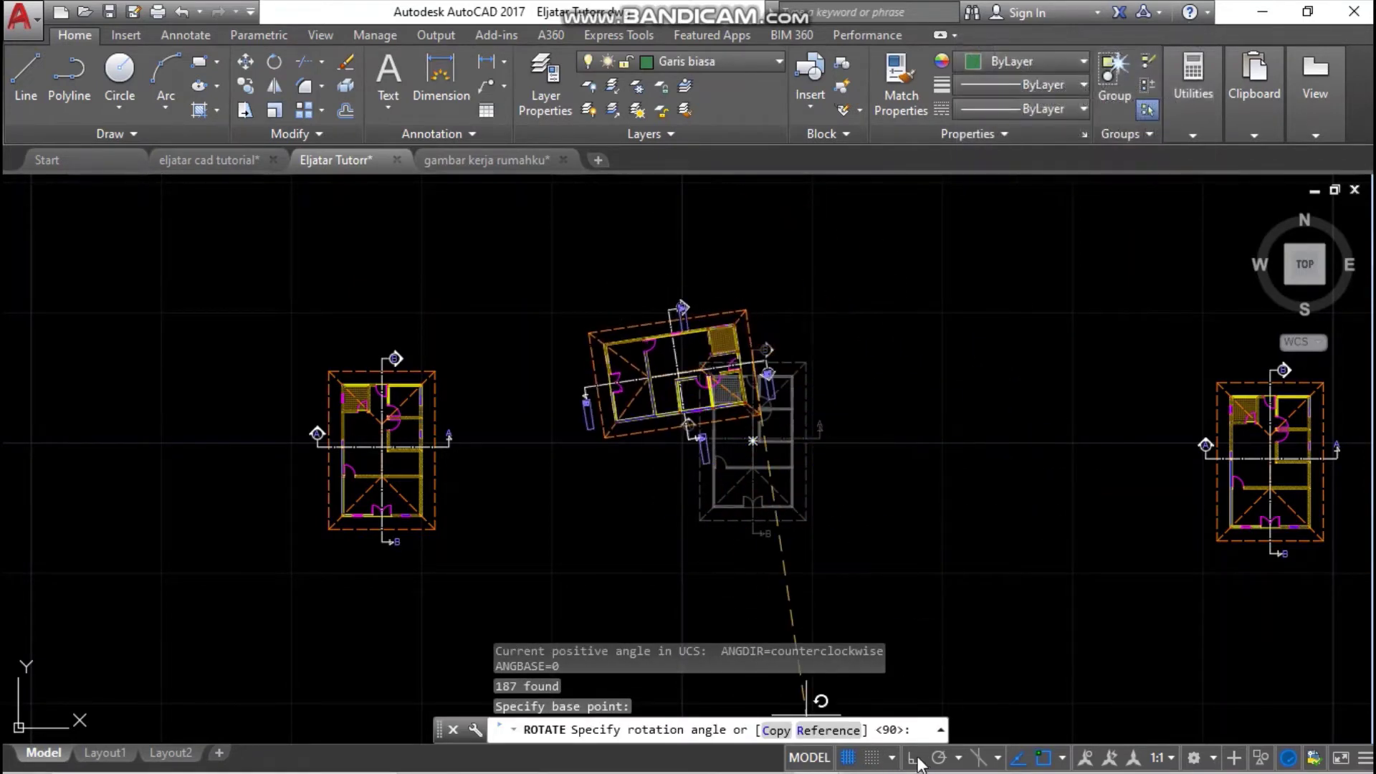
click(617, 362)
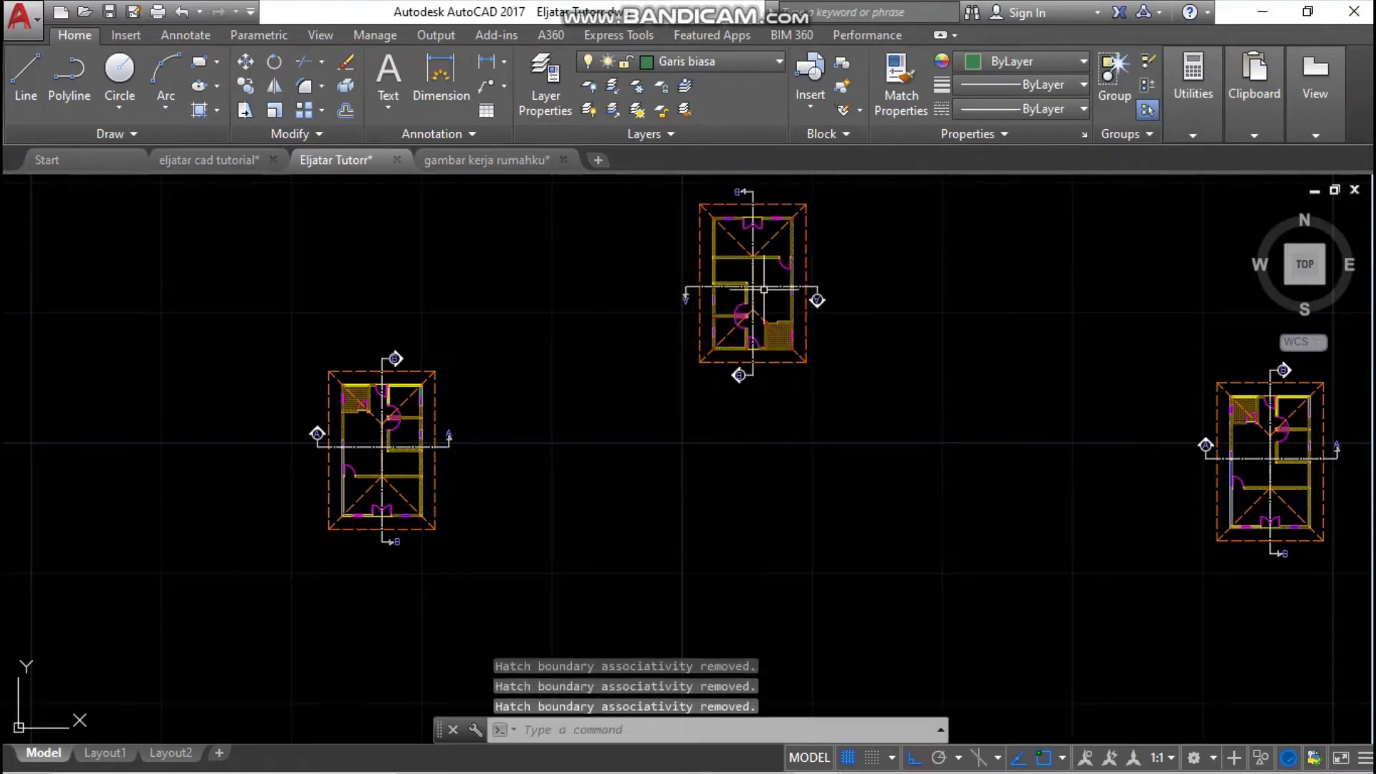
- Rotate the third floor plan copy 90° about the crossing of its section lines A and B
middle_drag(778, 309, 762, 333)
scroll(762, 334, up, 3)
scroll(932, 458, down, 3)
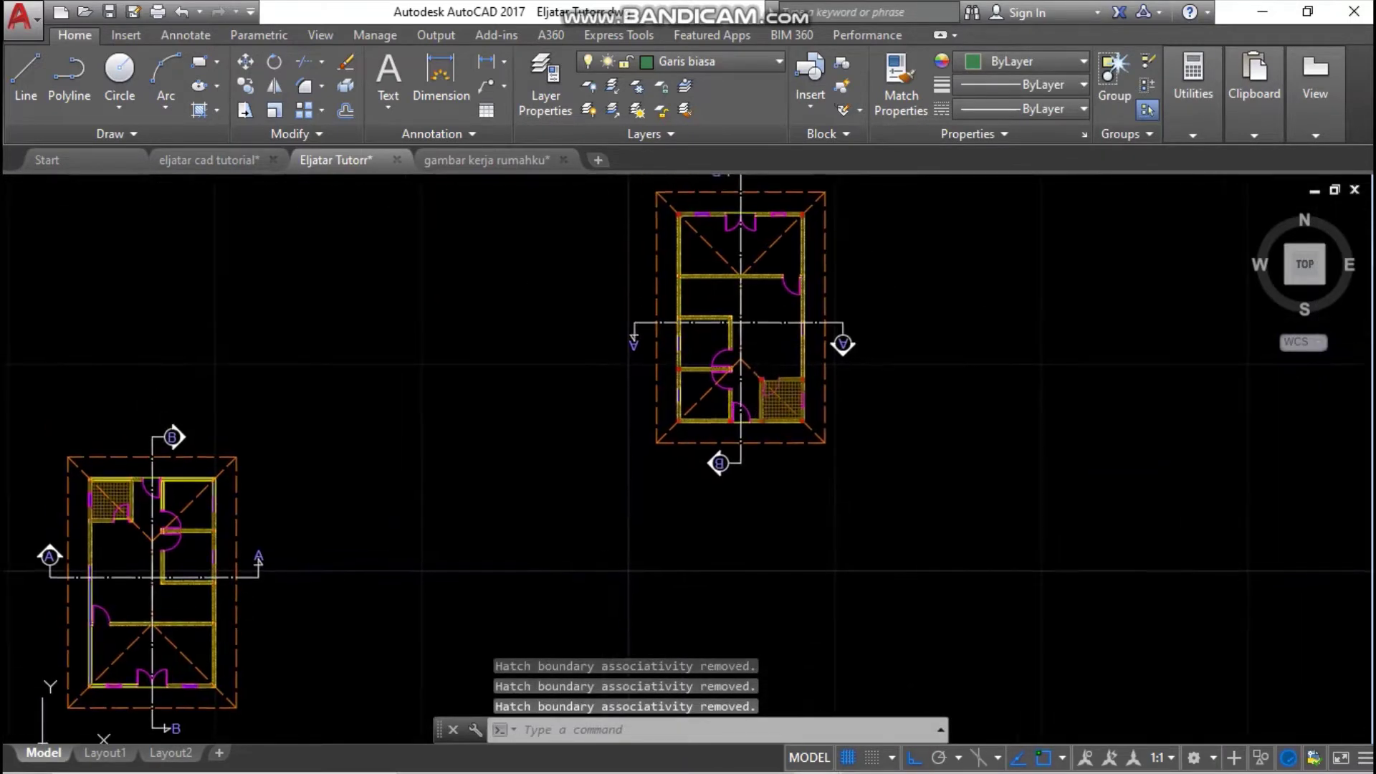
middle_drag(960, 468, 701, 363)
click(706, 319)
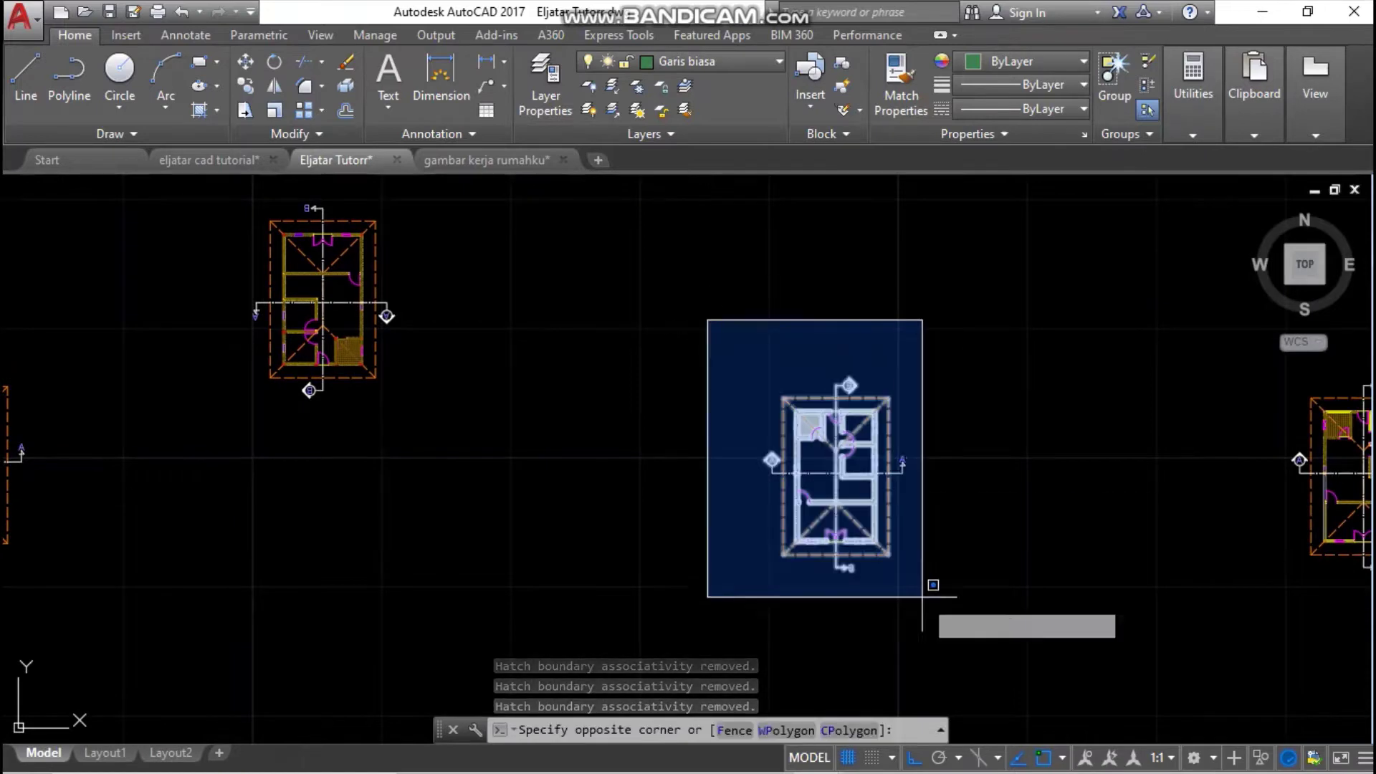
click(959, 653)
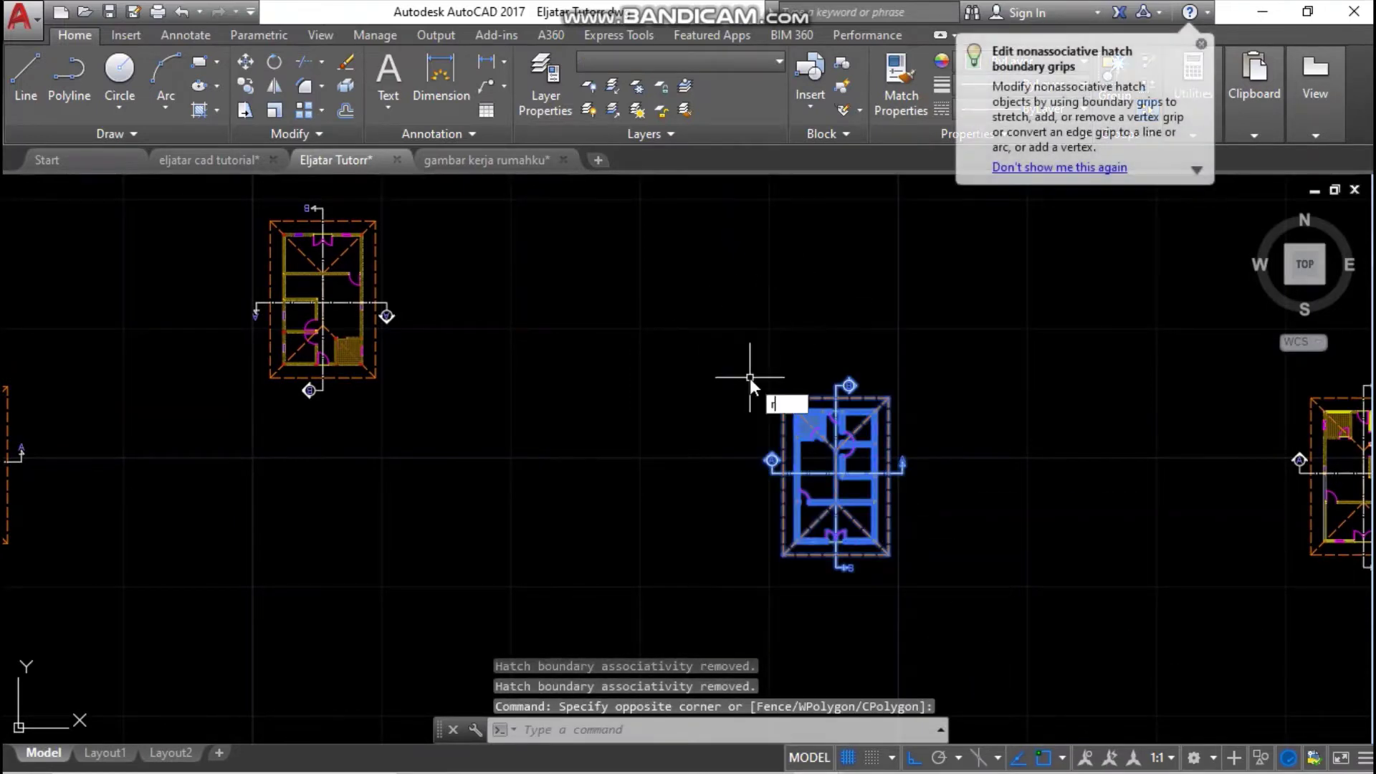
text(o)
key(Return)
scroll(835, 462, up, 3)
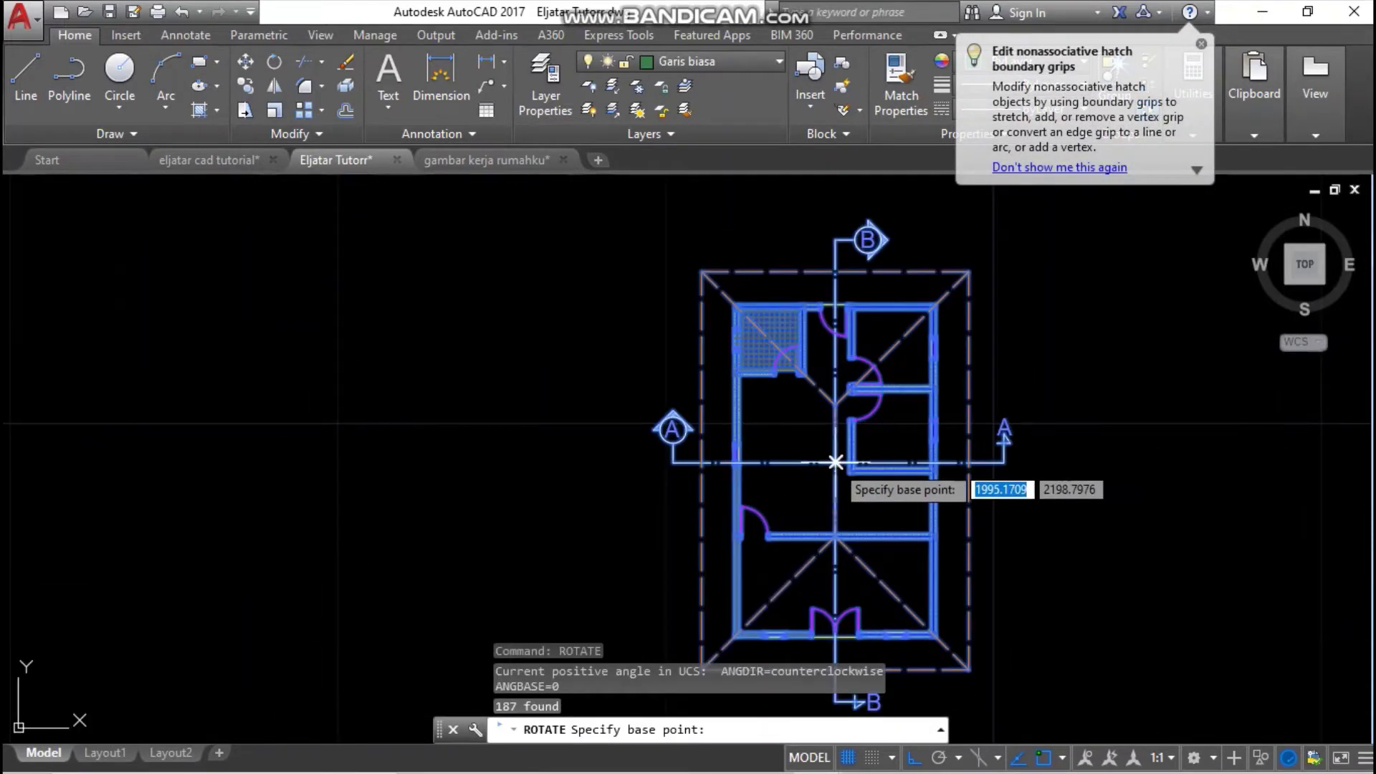
click(835, 462)
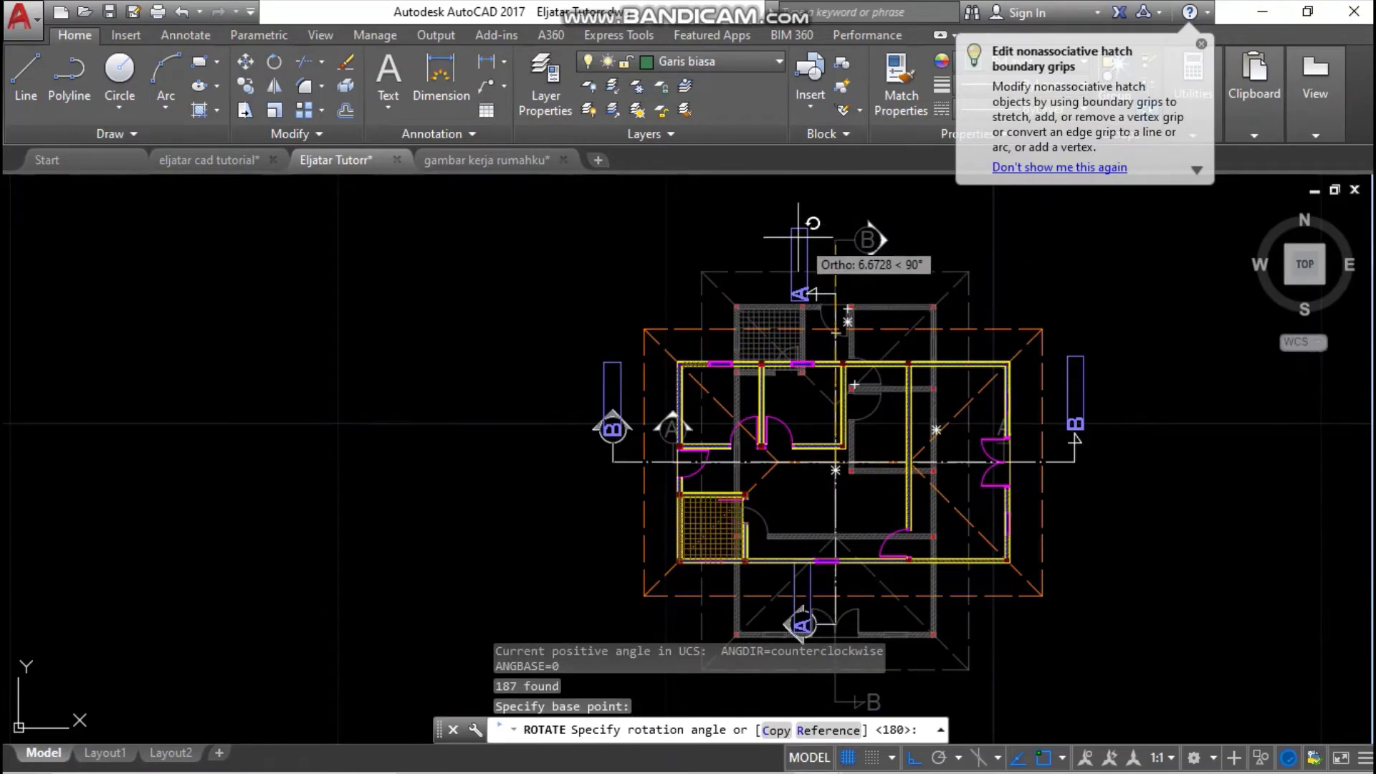
click(798, 237)
- Compare the orientations of the rotated floor plan copies with the unrotated first copy
scroll(817, 402, down, 7)
scroll(818, 399, up, 2)
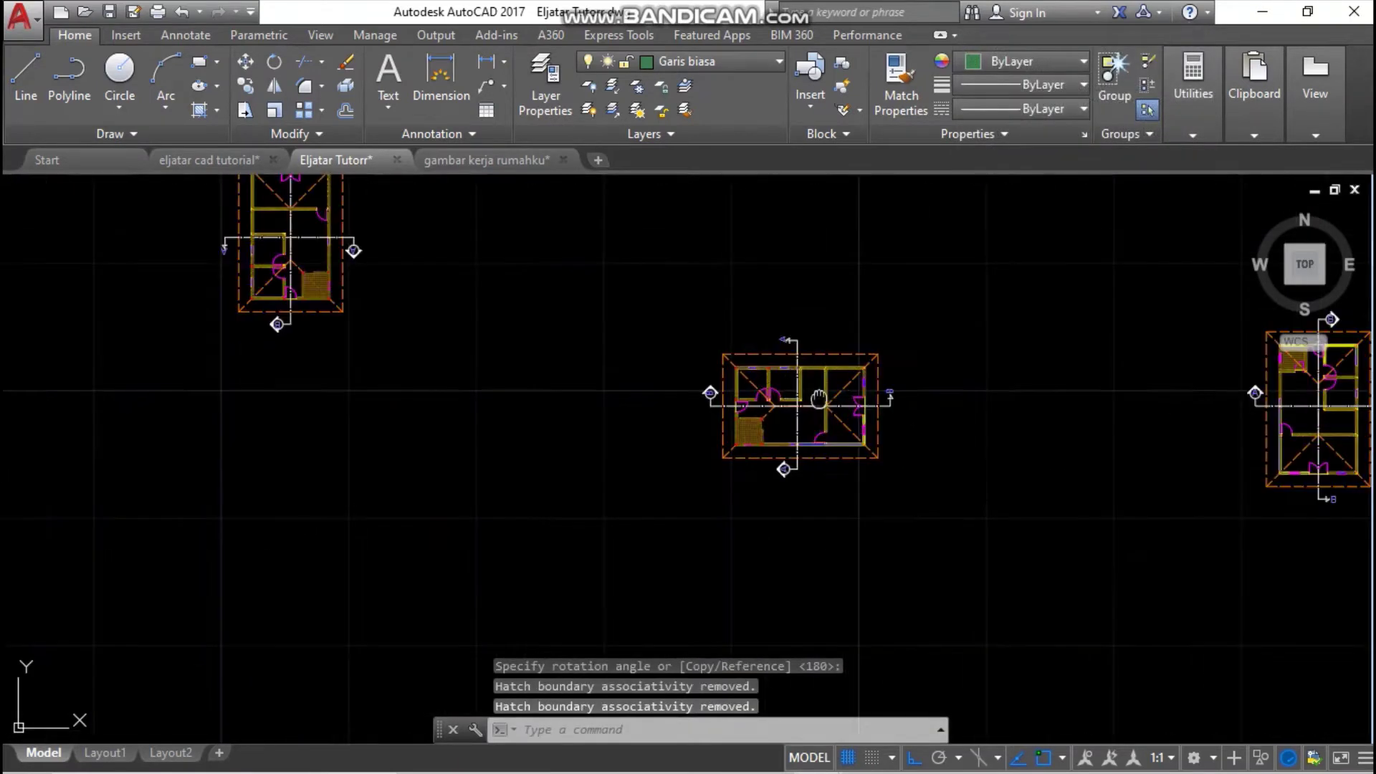
middle_drag(819, 398, 853, 487)
middle_drag(404, 486, 648, 455)
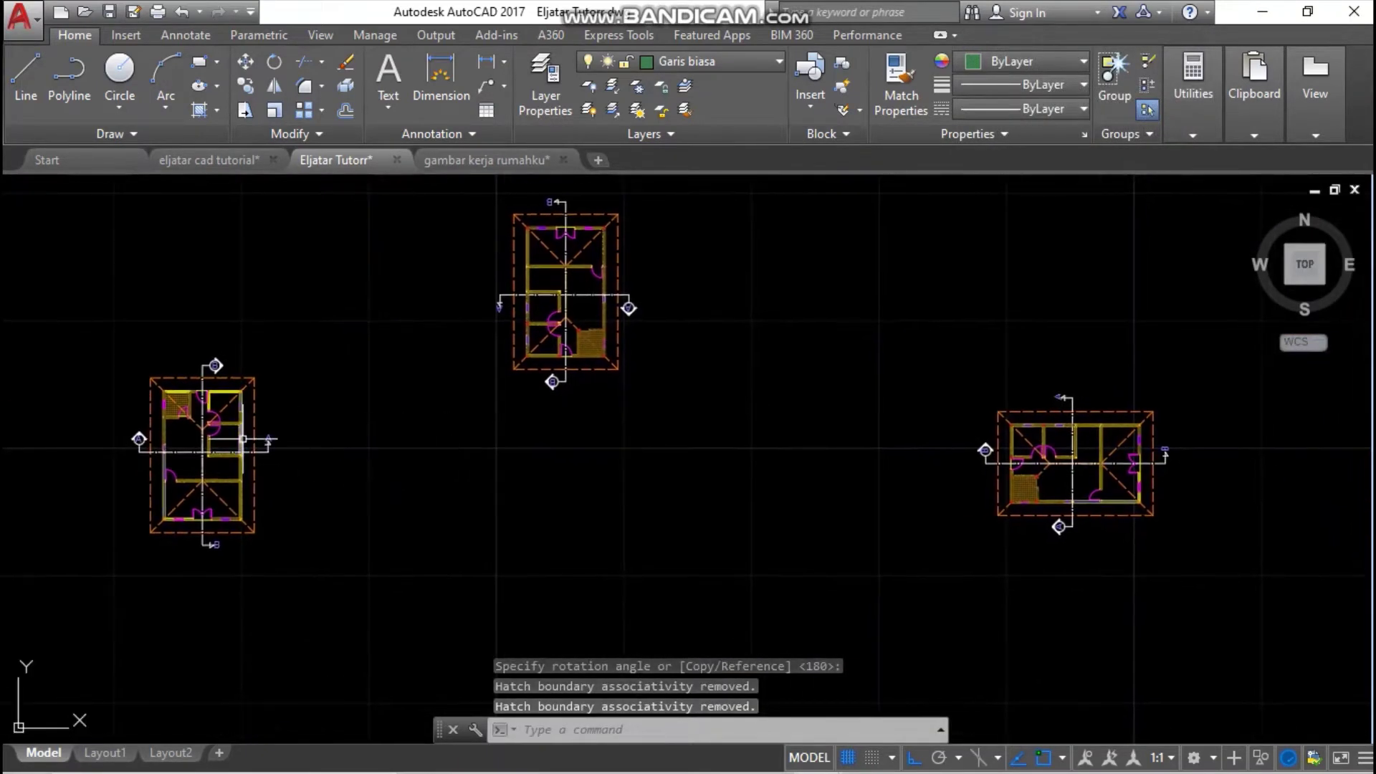
middle_drag(959, 473, 847, 454)
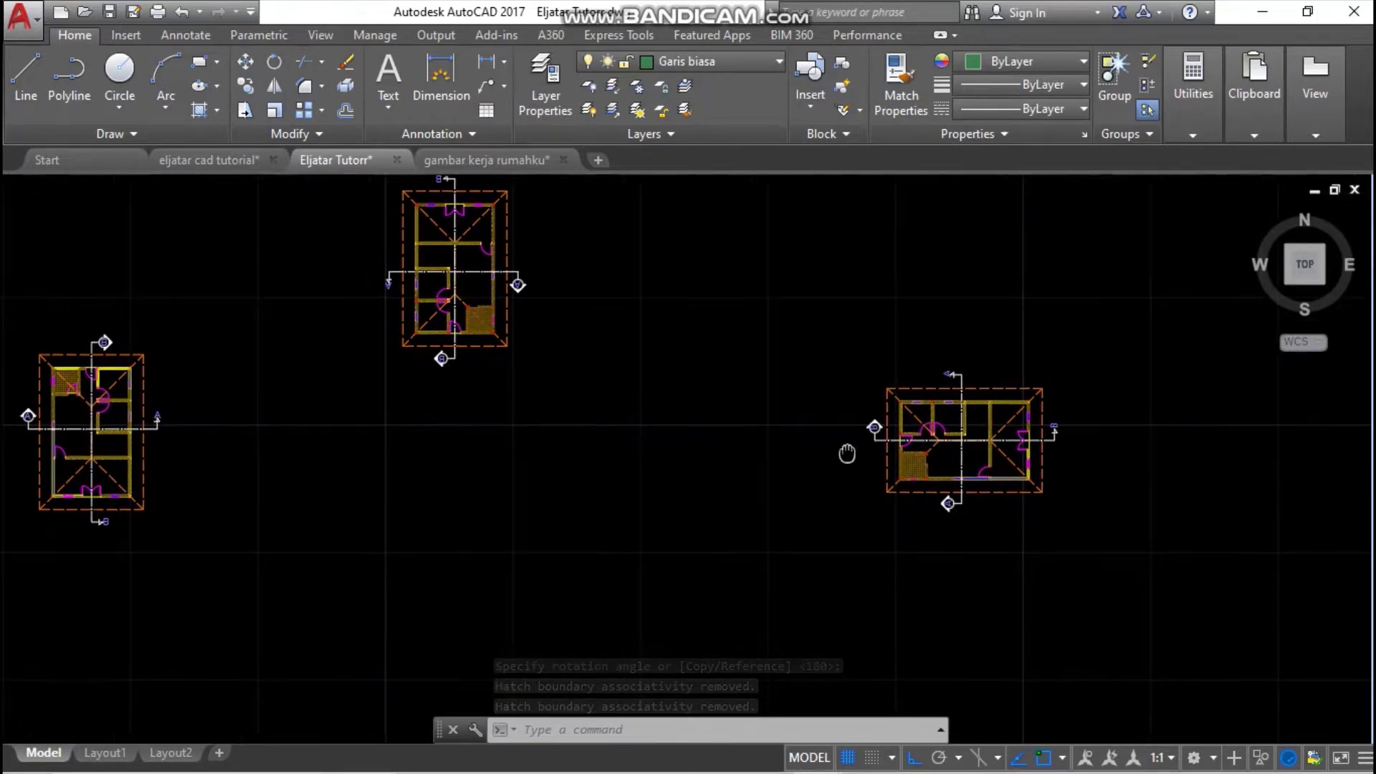
scroll(1013, 466, down, 2)
scroll(1012, 466, up, 2)
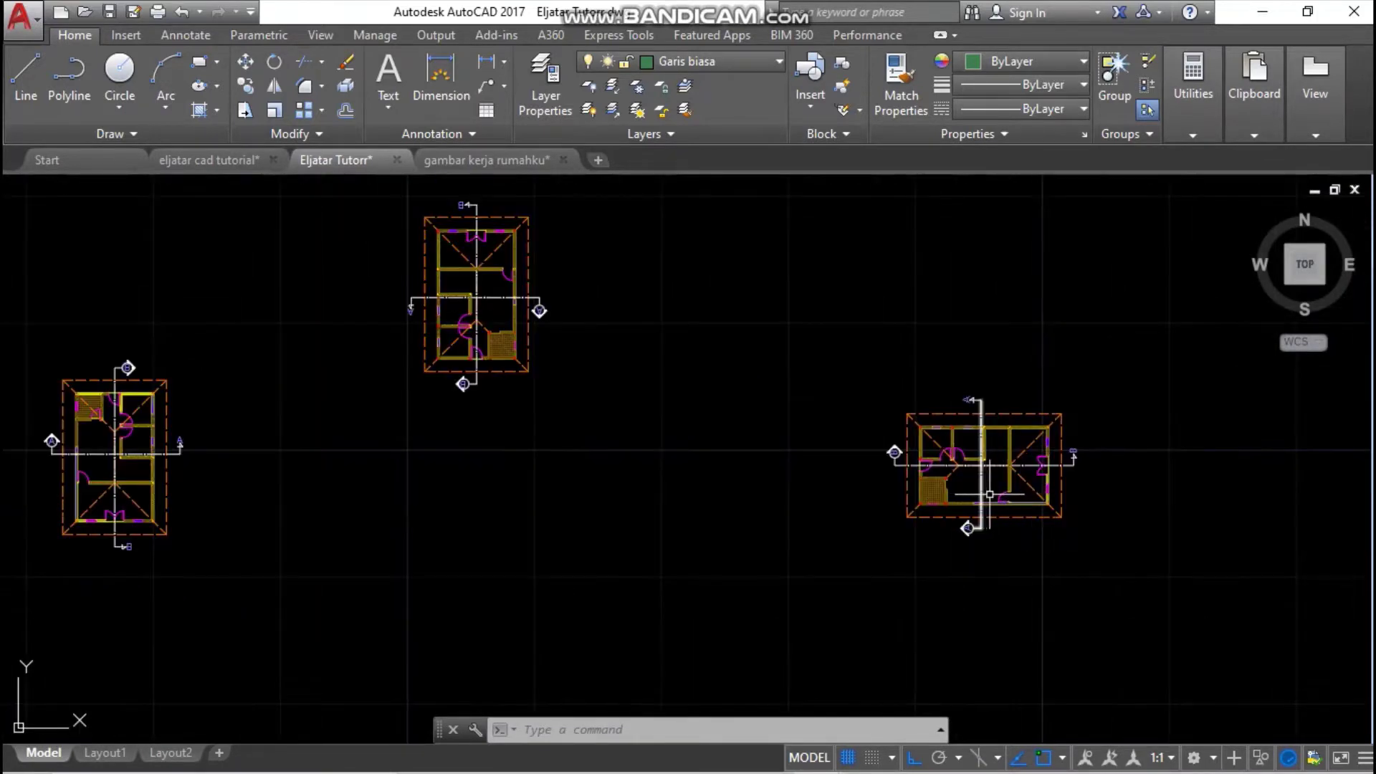
- Rotate the fourth floor plan copy 270° about the crossing of its section lines
scroll(989, 494, down, 2)
middle_drag(1351, 481, 921, 456)
scroll(921, 456, up, 2)
click(716, 303)
click(1005, 728)
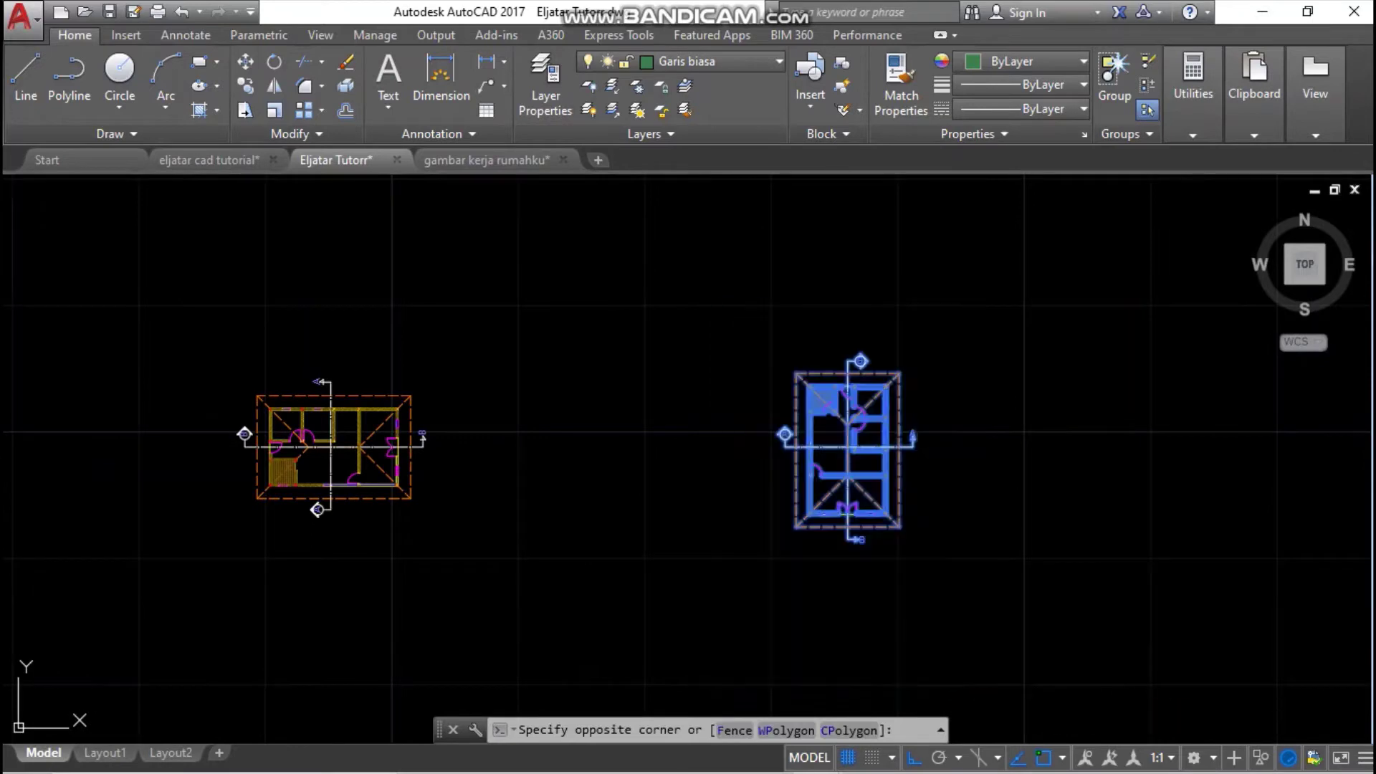
text(ROTATE)
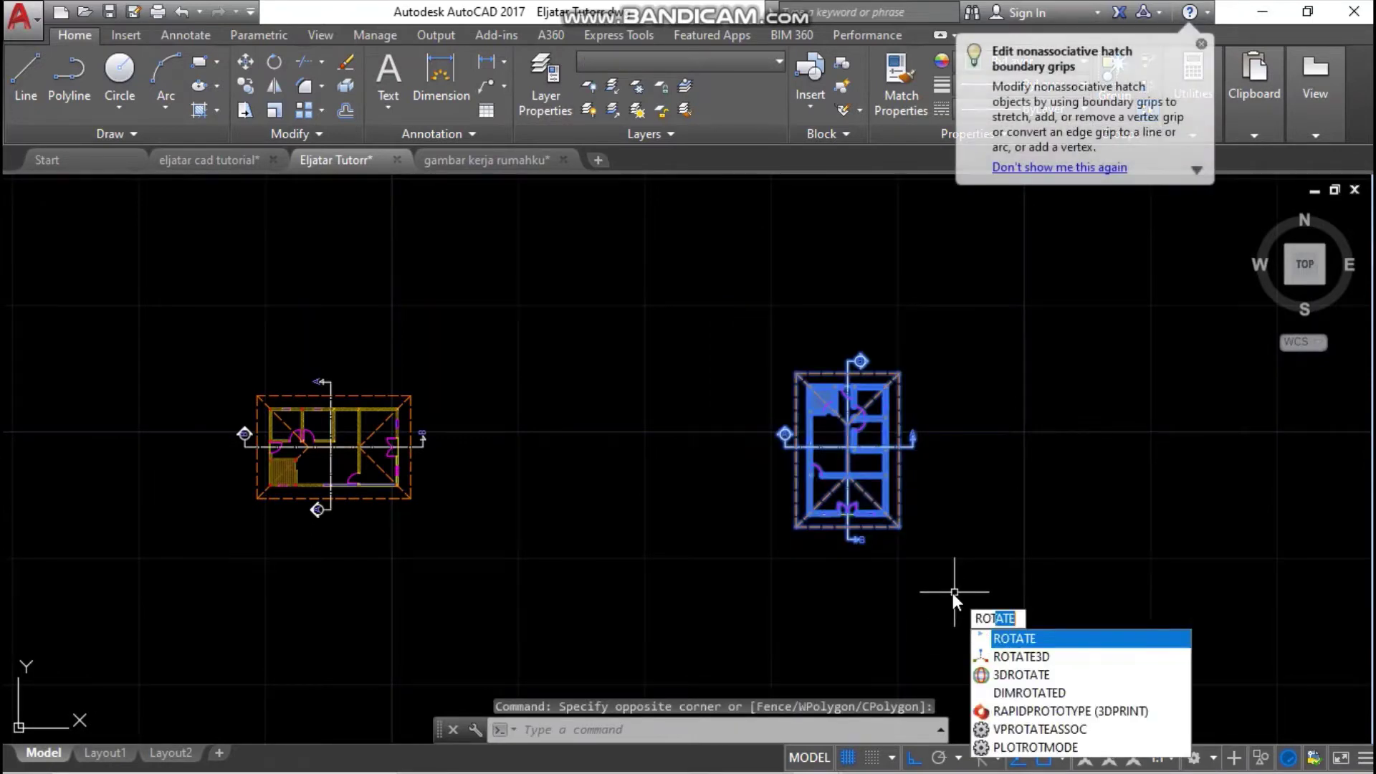
key(Return)
scroll(842, 445, up, 8)
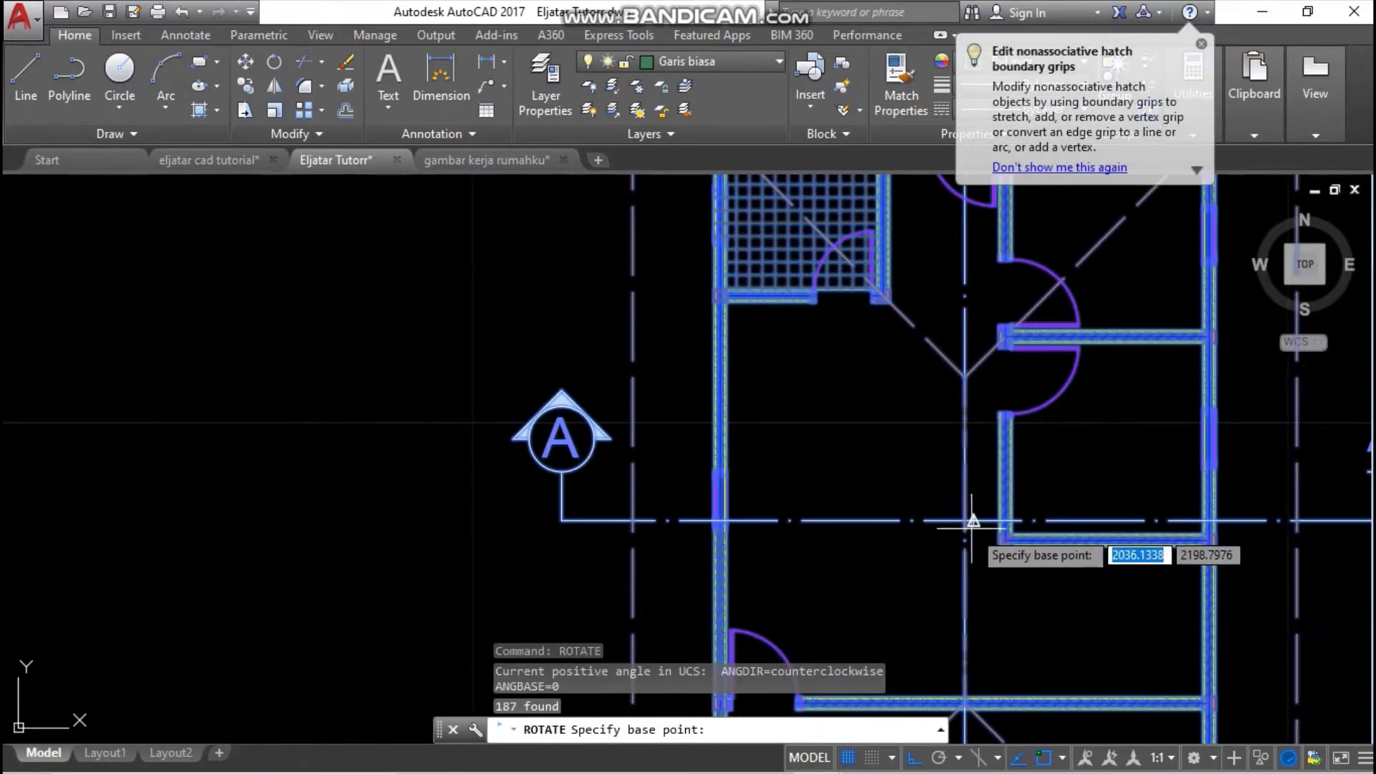
click(972, 522)
scroll(967, 461, down, 8)
middle_drag(961, 437, 768, 464)
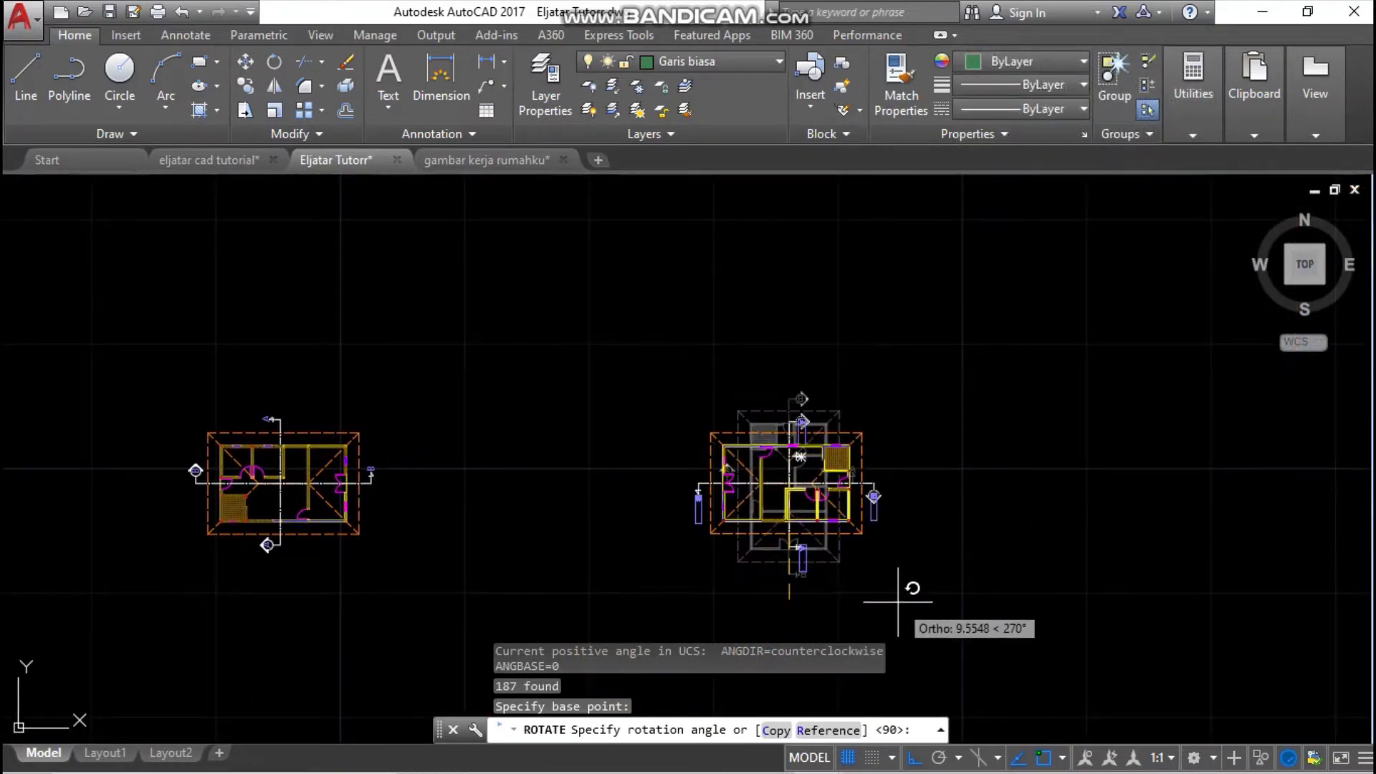
click(895, 577)
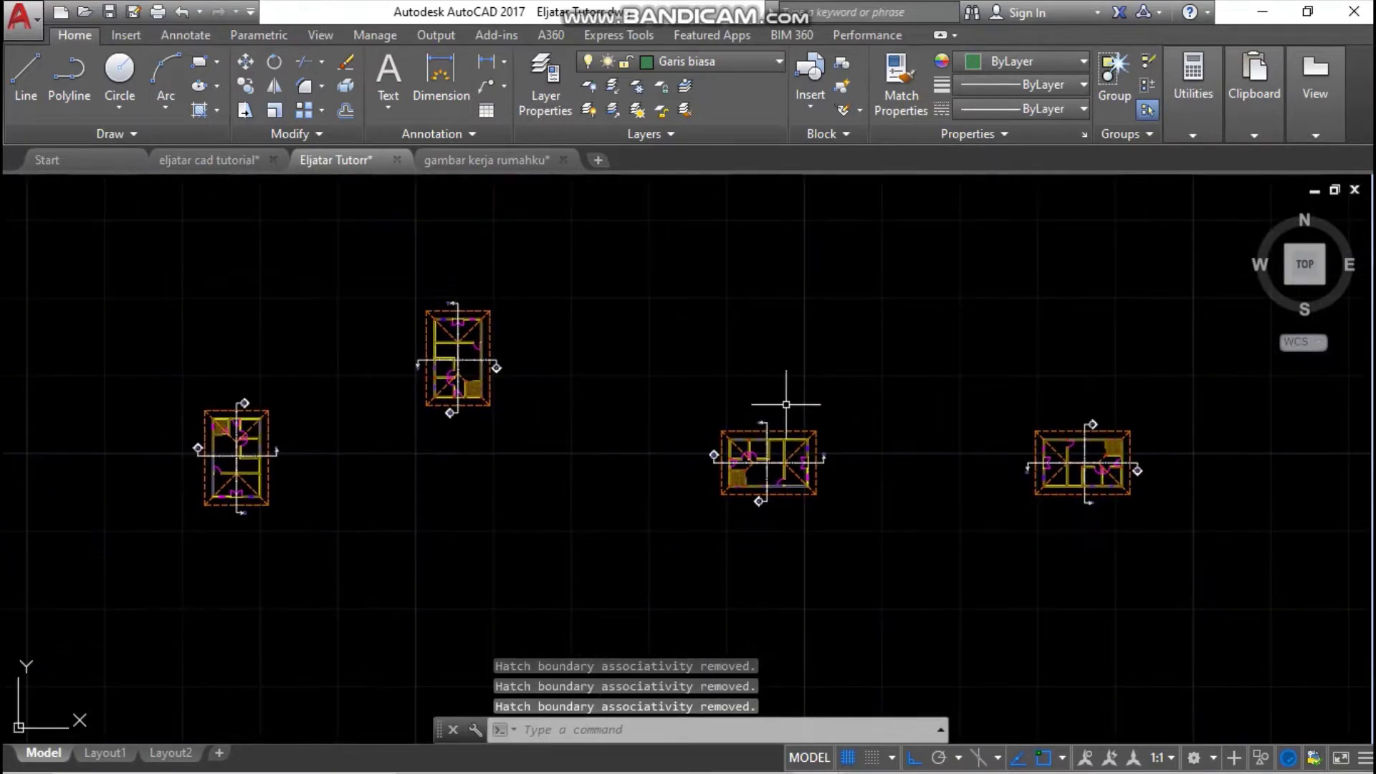
- Erase the floor plan copy that was rotated 180° and undo the erasure
click(402, 287)
click(556, 488)
right_click(553, 296)
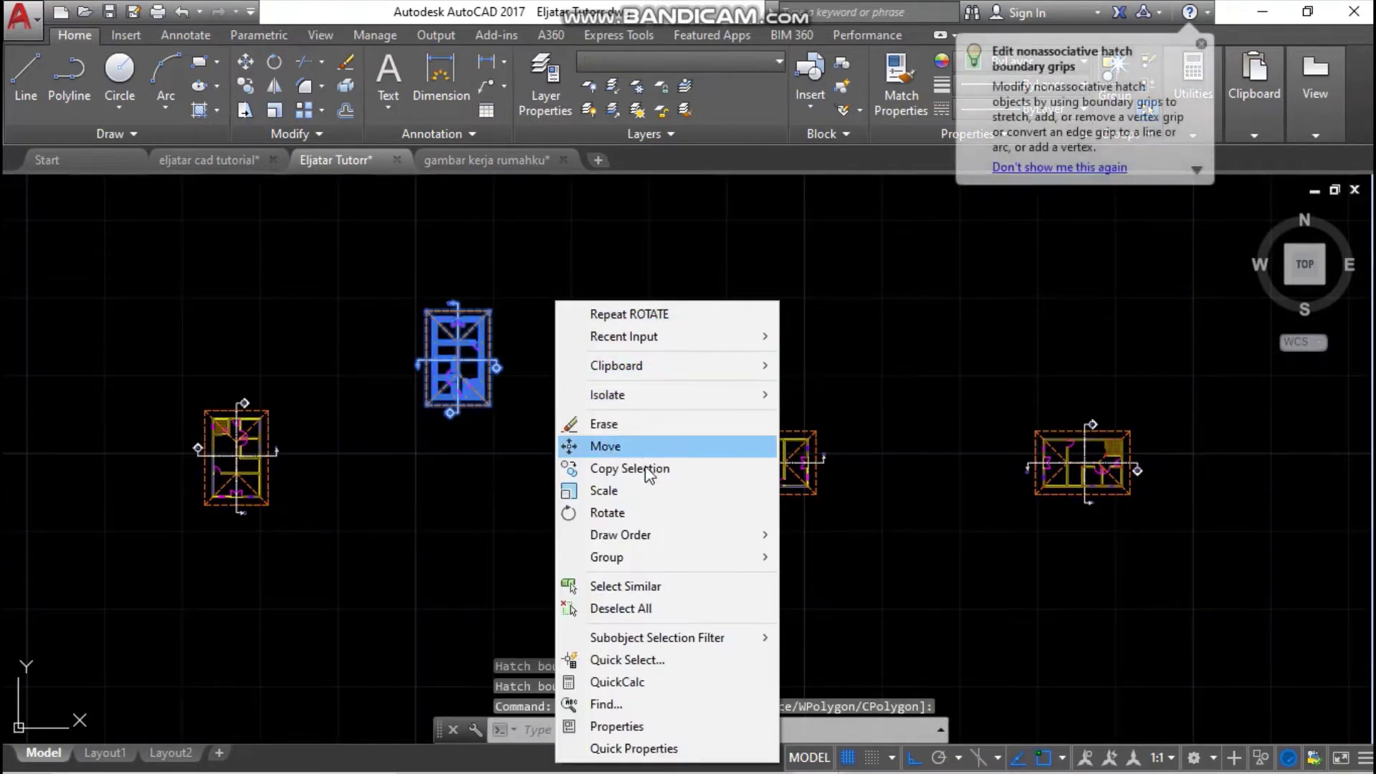
click(640, 435)
click(602, 333)
click(598, 379)
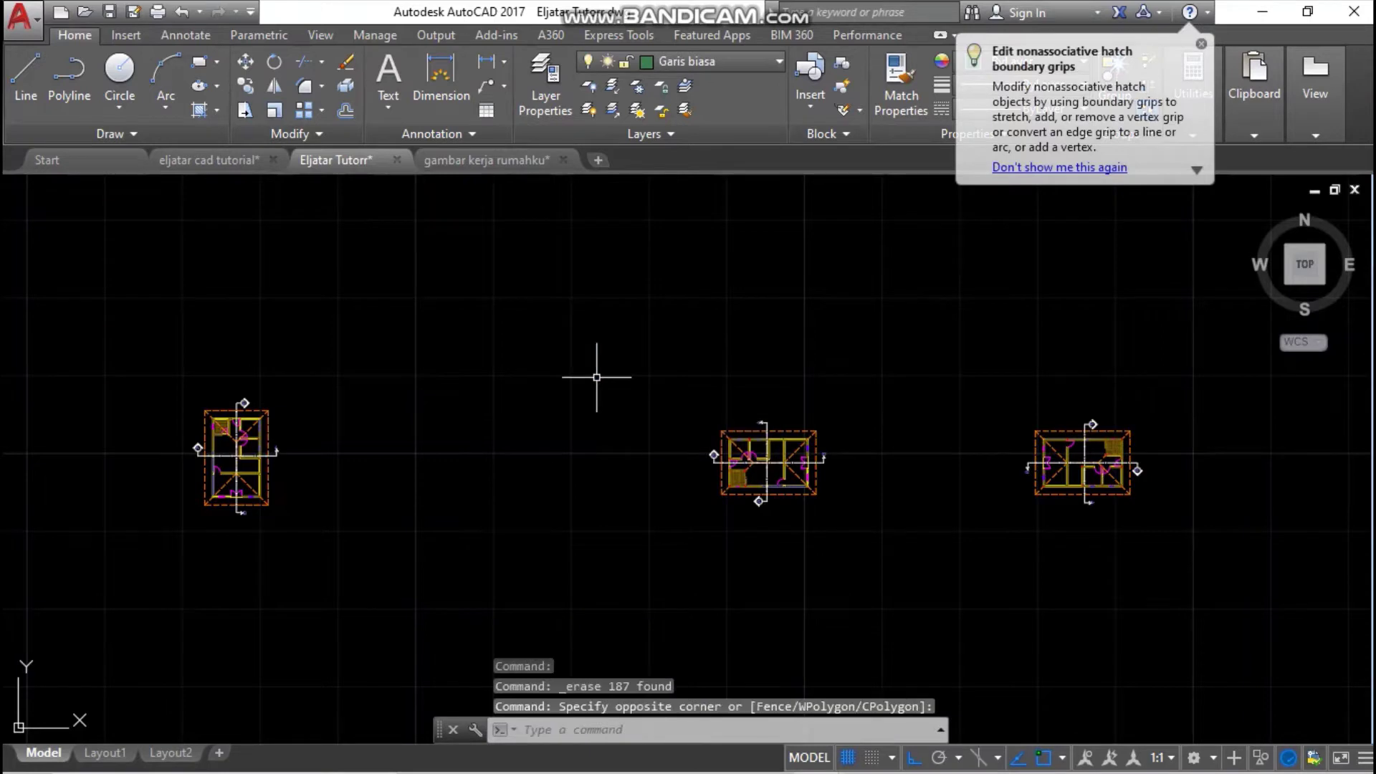
key(ctrl+z)
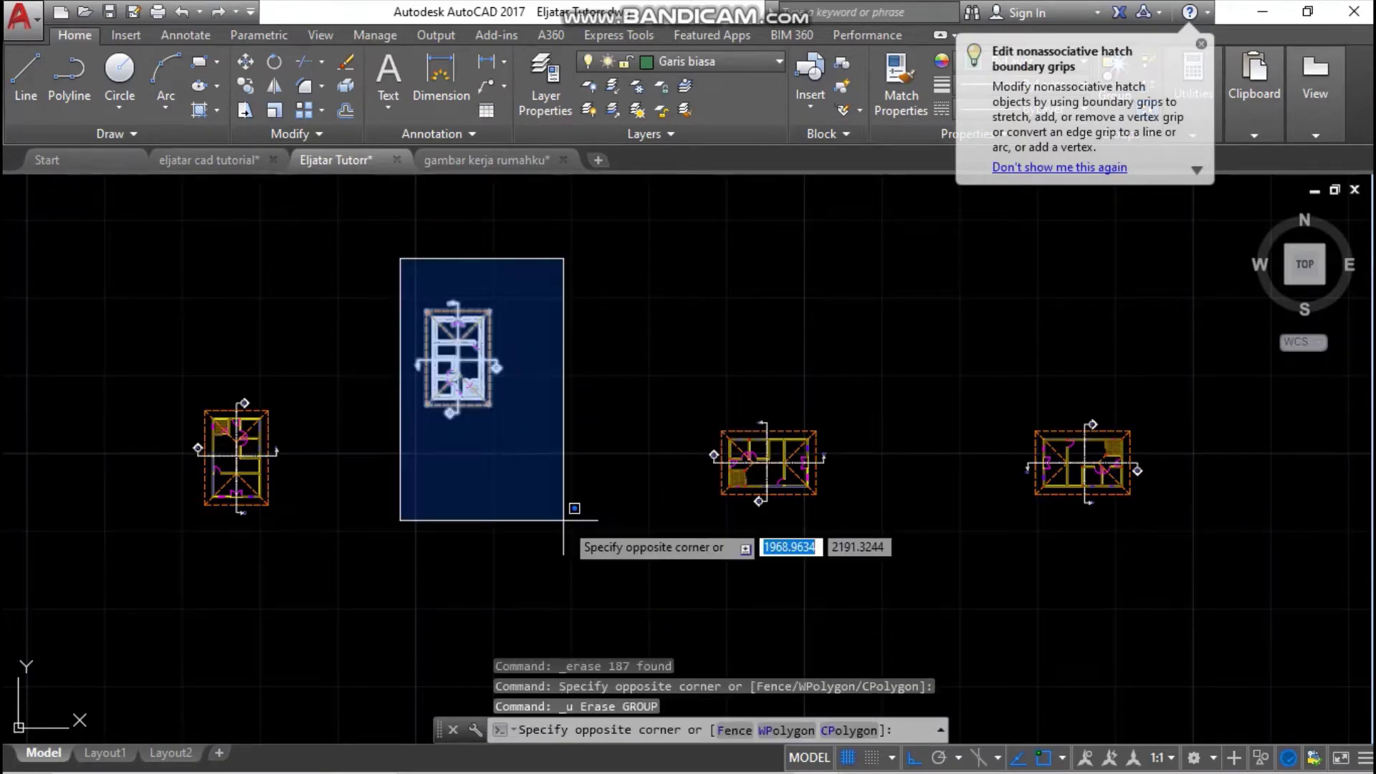
- Move the floor plan copy rotated 180° down beside the first copy, with Ortho off for free placement
click(569, 553)
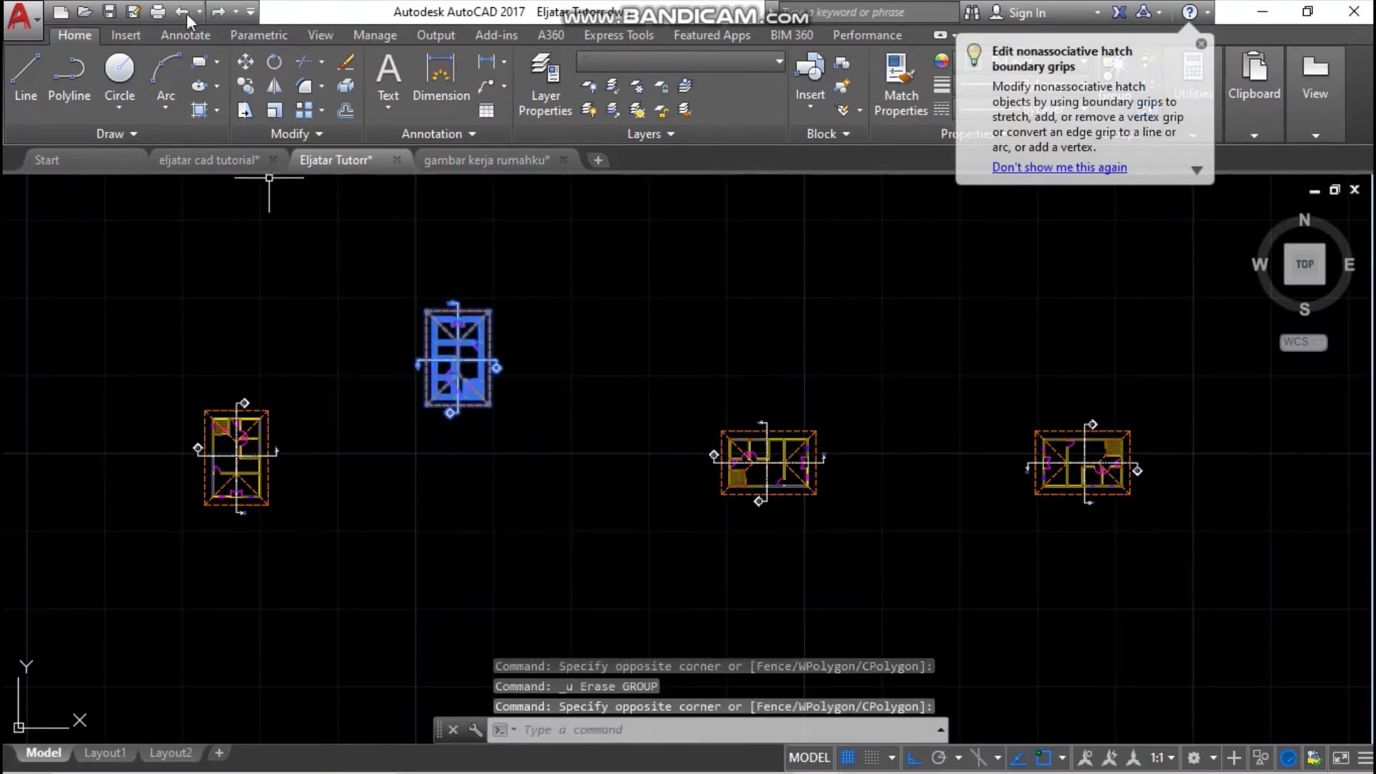
right_click(508, 263)
click(563, 409)
click(549, 340)
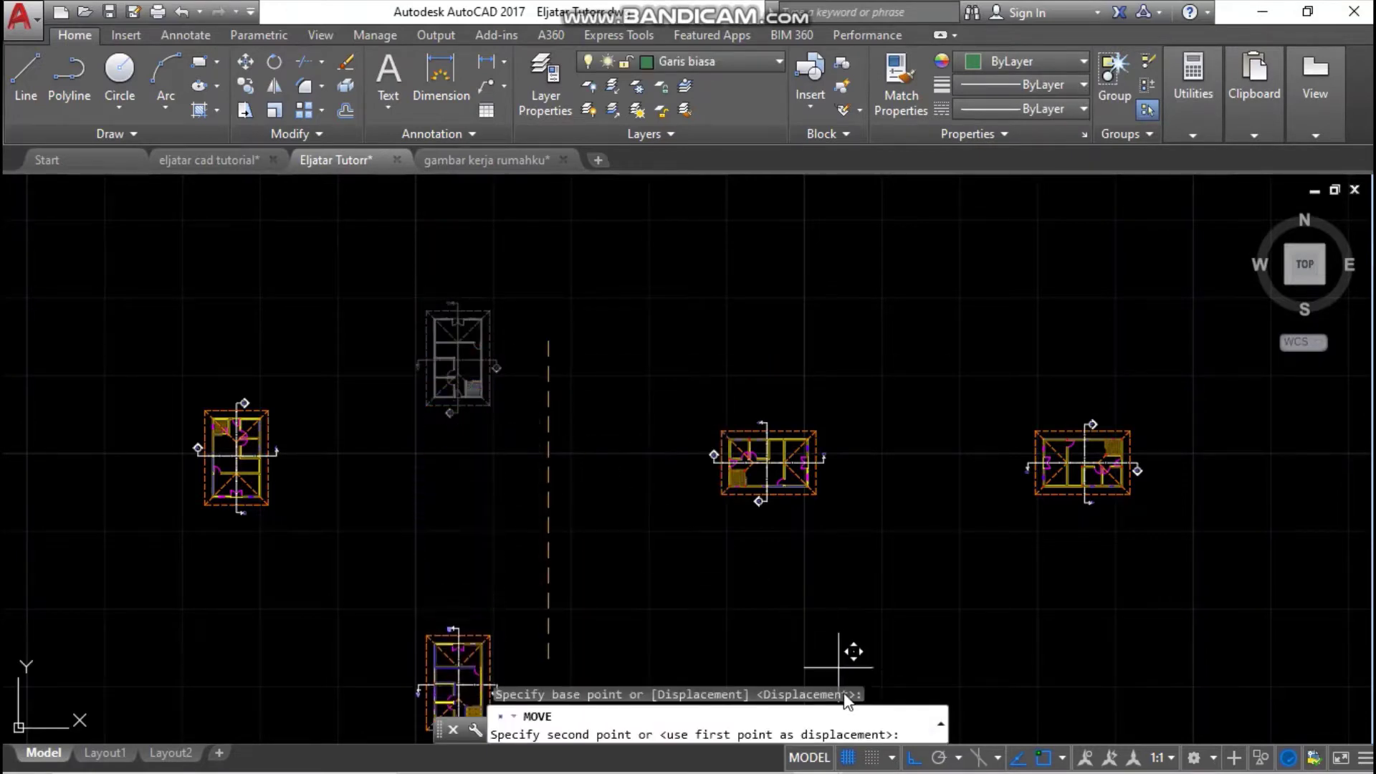
click(914, 759)
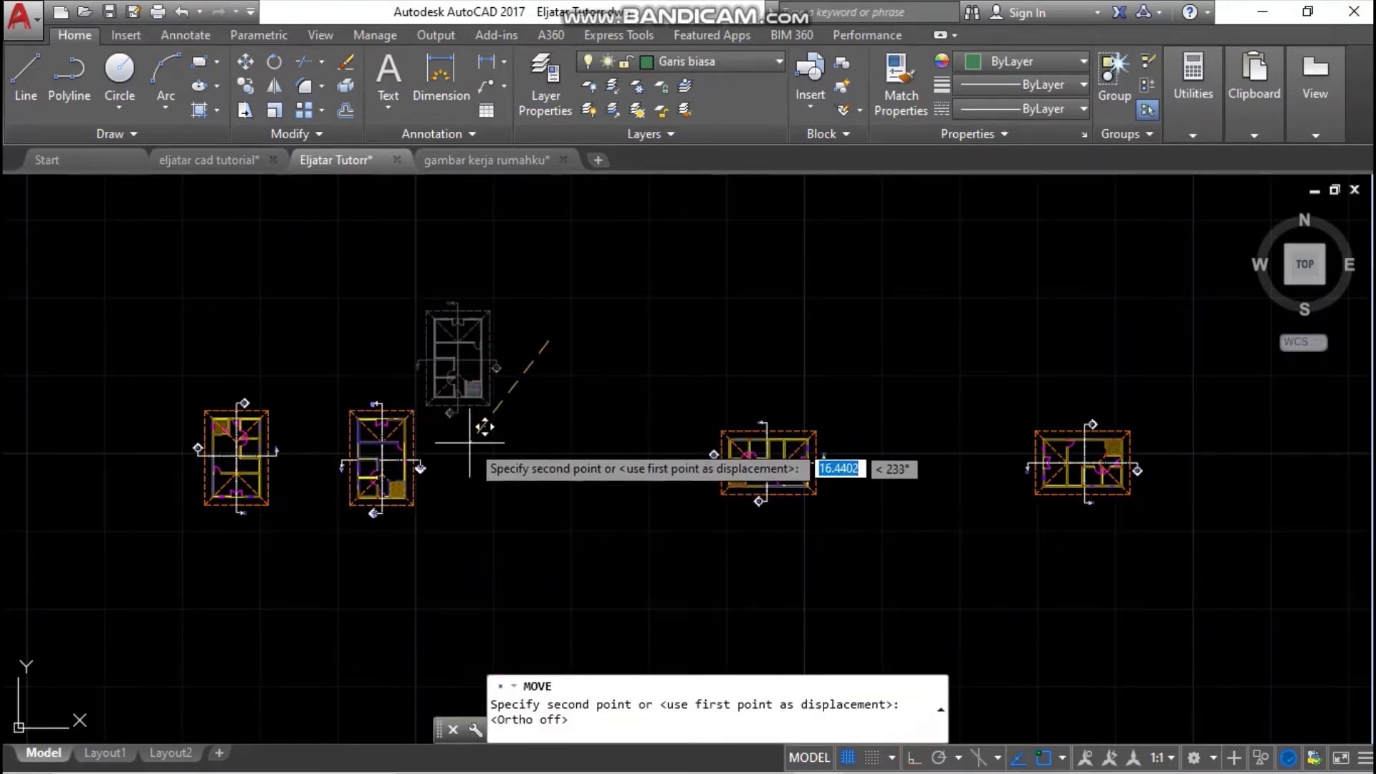
key(Escape)
- Move the third floor plan copy along the row so it sits just beside the second copy
click(652, 372)
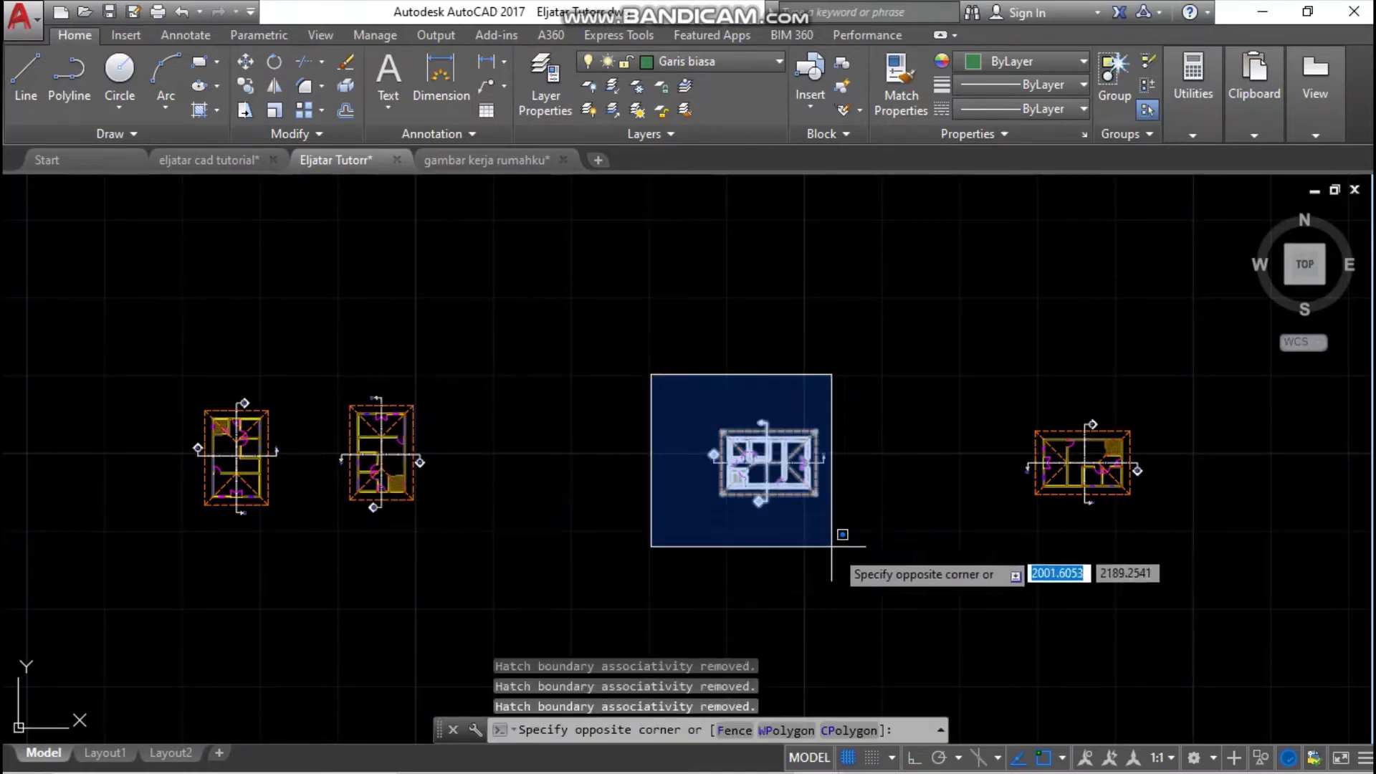
click(871, 564)
right_click(799, 271)
click(845, 402)
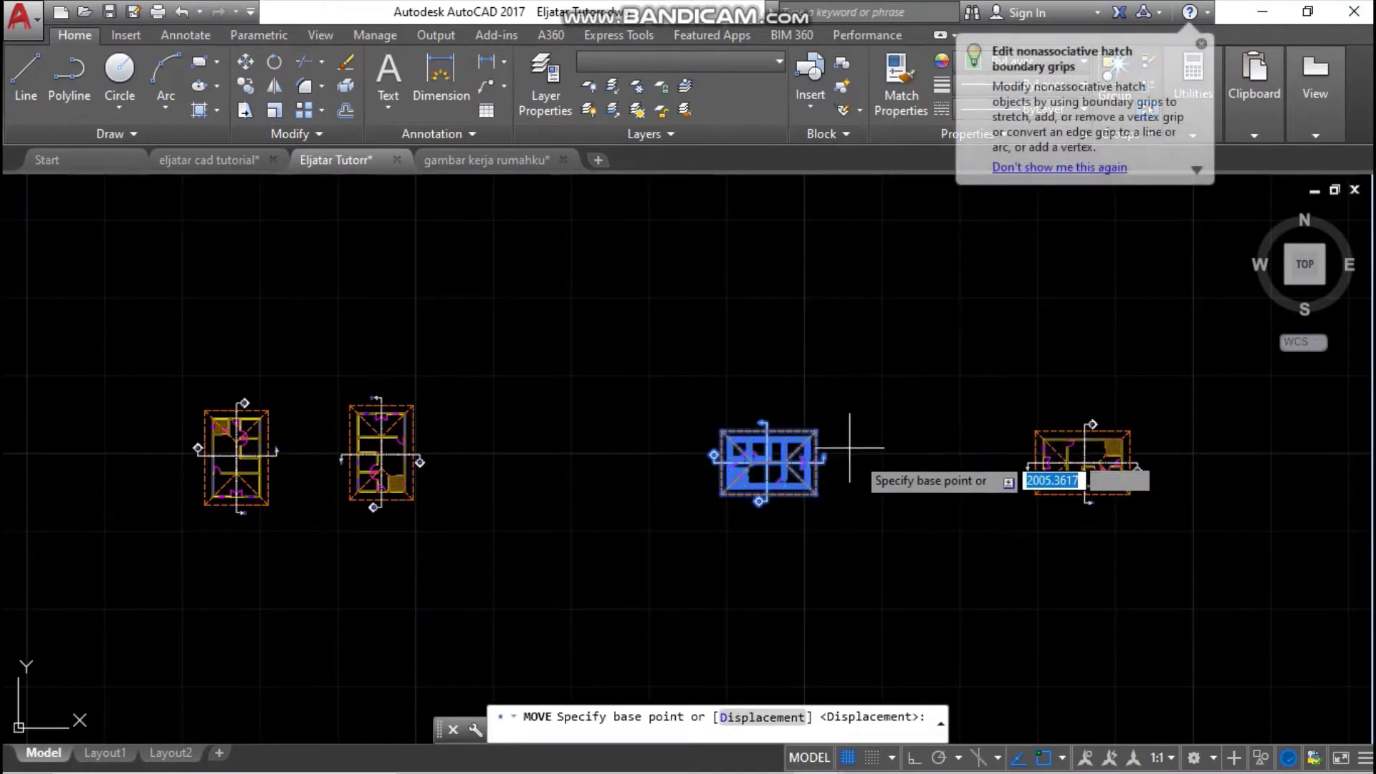
click(857, 454)
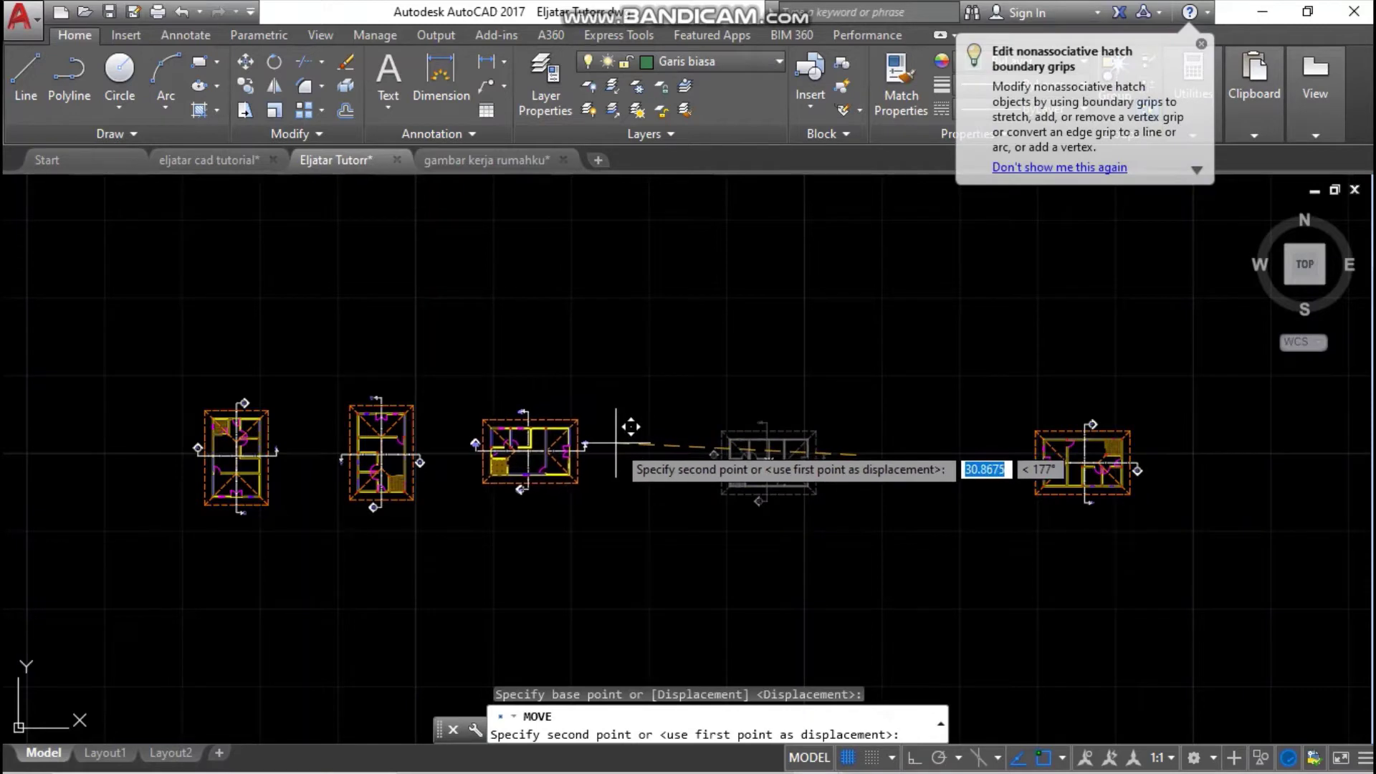
click(615, 441)
- Move the fourth floor plan copy along the row so it sits just beside the third copy
click(940, 381)
click(1250, 639)
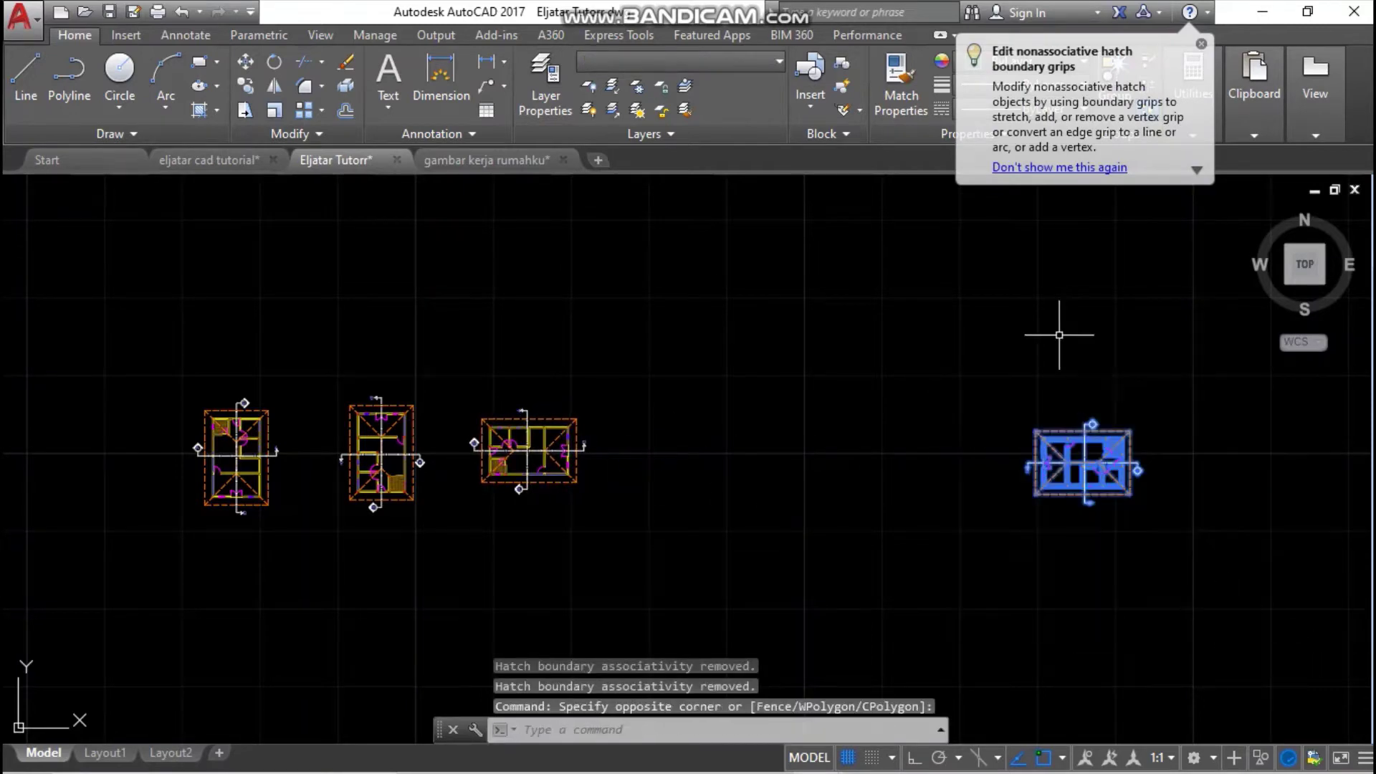
right_click(1056, 332)
click(1093, 452)
click(1181, 479)
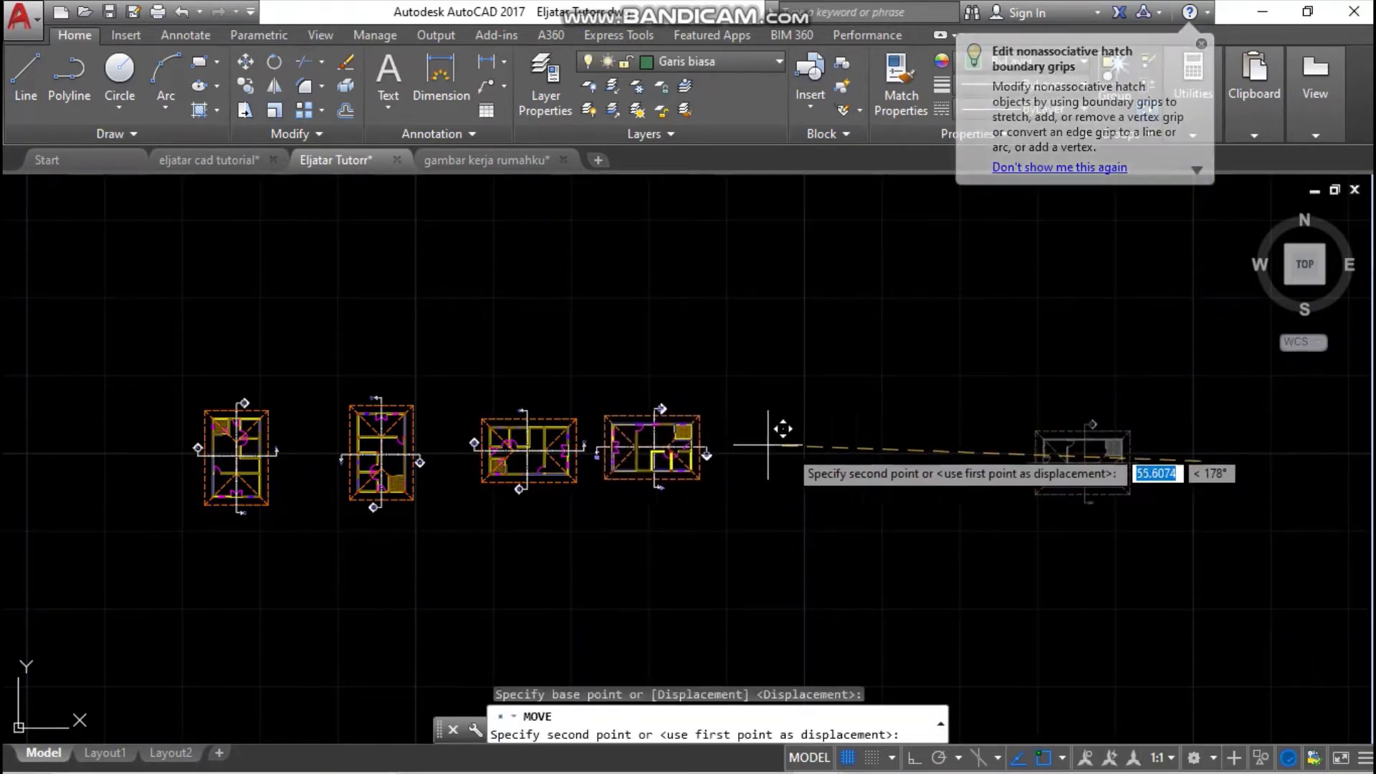
click(784, 465)
key(Escape)
- Save the drawing with the four floor plan copies arranged in a row
scroll(783, 464, down, 6)
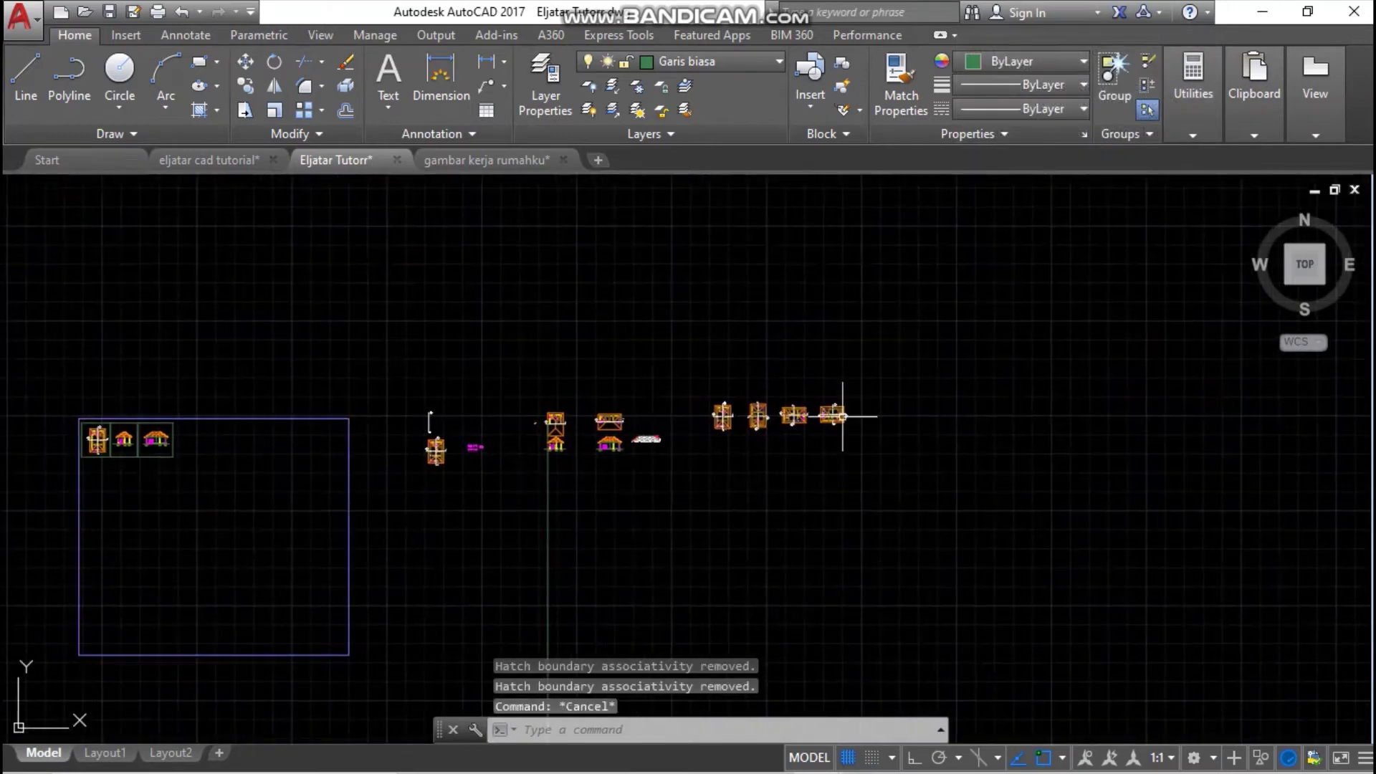
scroll(837, 418, up, 2)
key(ctrl+s)
scroll(717, 402, up, 4)
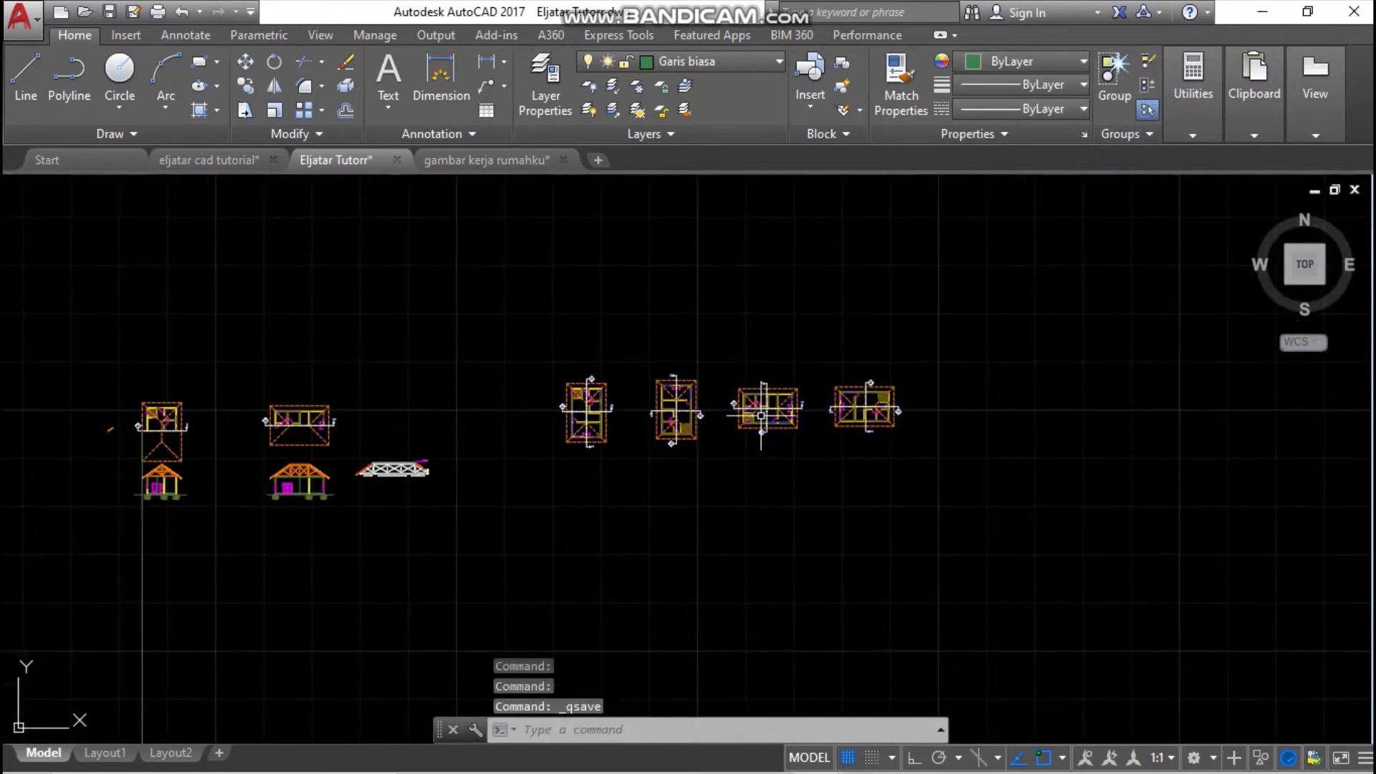
- Examine the two building section drawings below the cut floor plans and their position relative to the four copies
scroll(916, 434, down, 2)
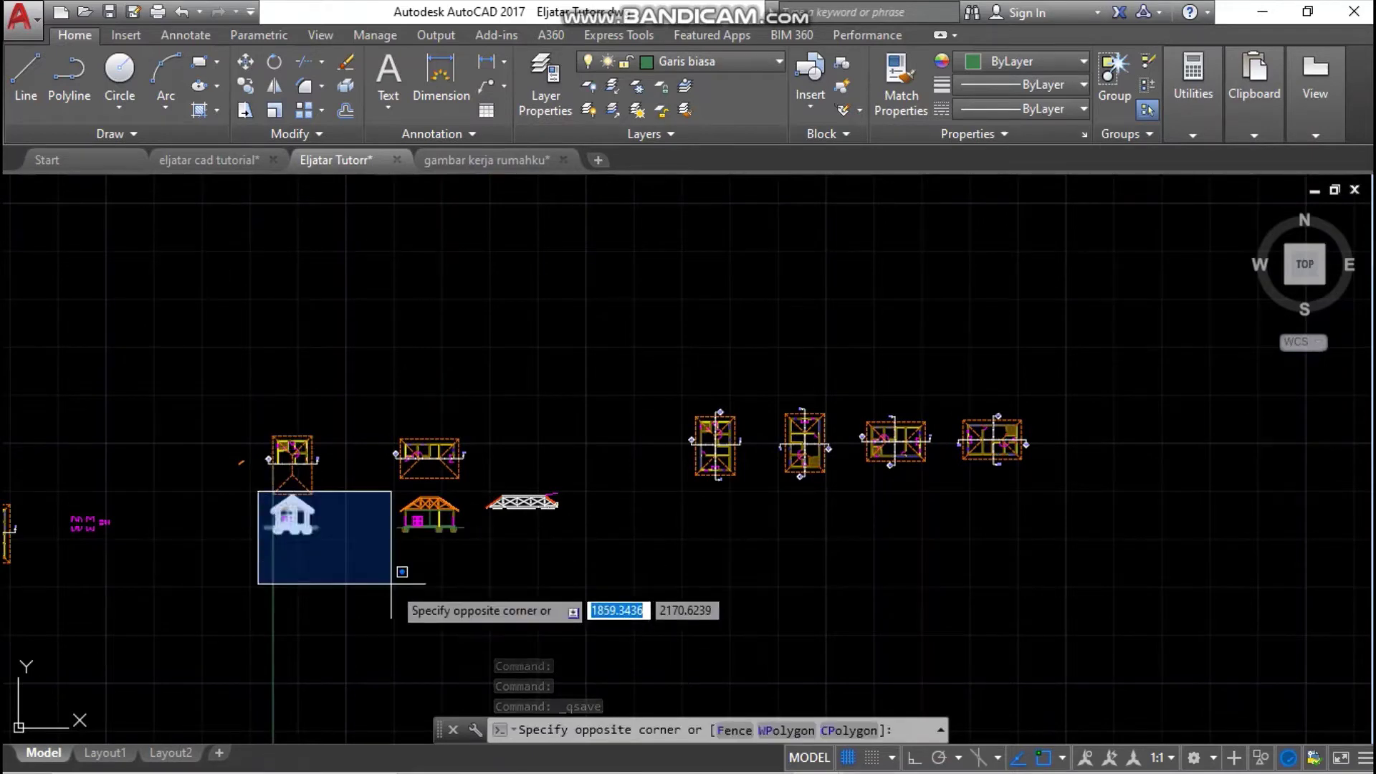
key(Escape)
scroll(387, 545, up, 6)
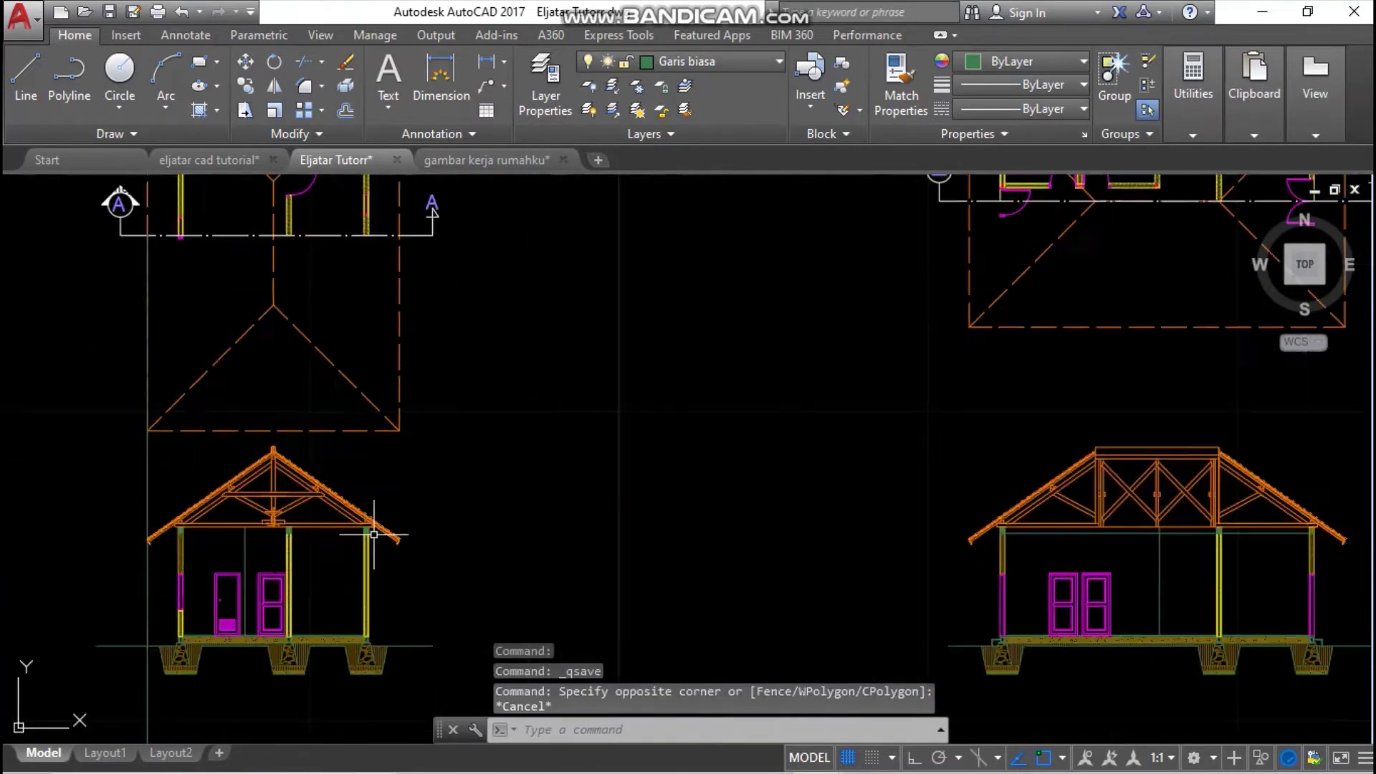
scroll(509, 447, down, 2)
click(212, 323)
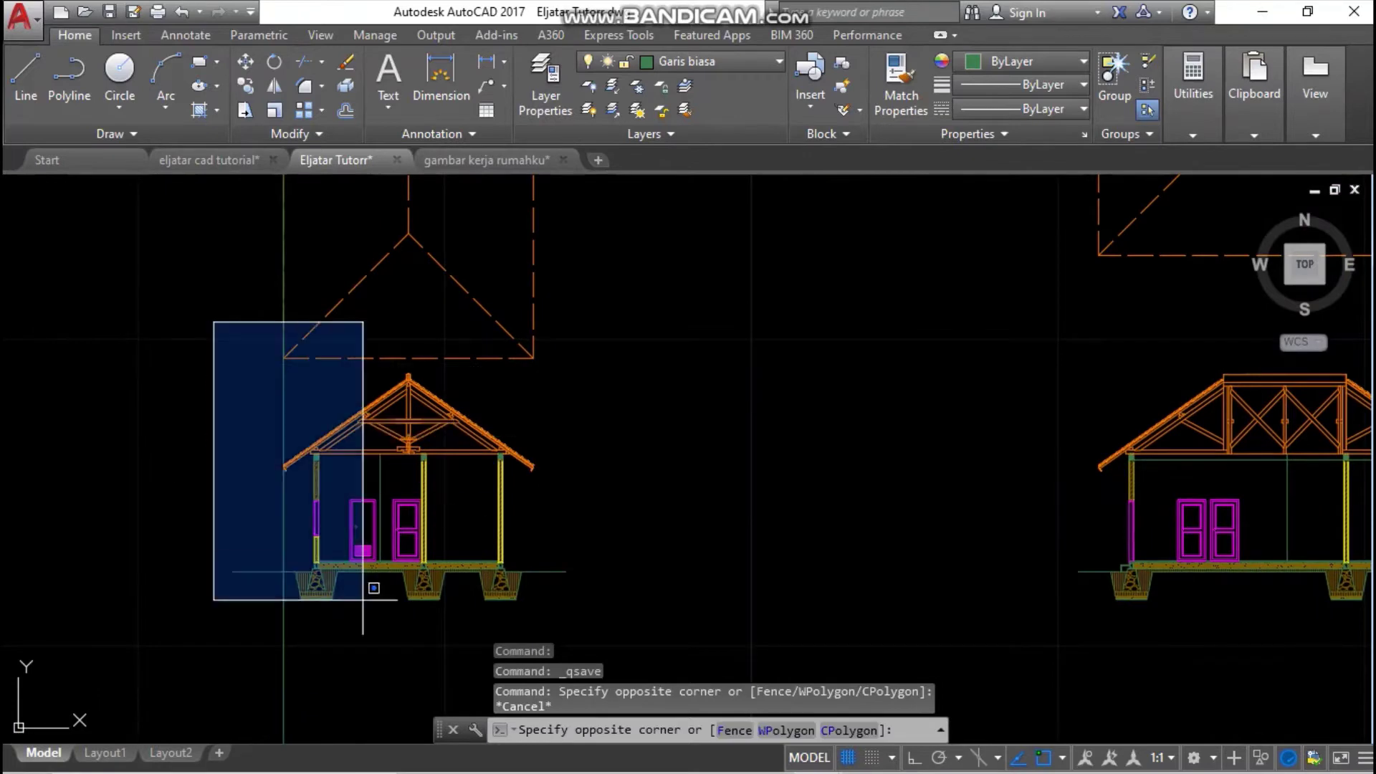
click(725, 645)
key(Escape)
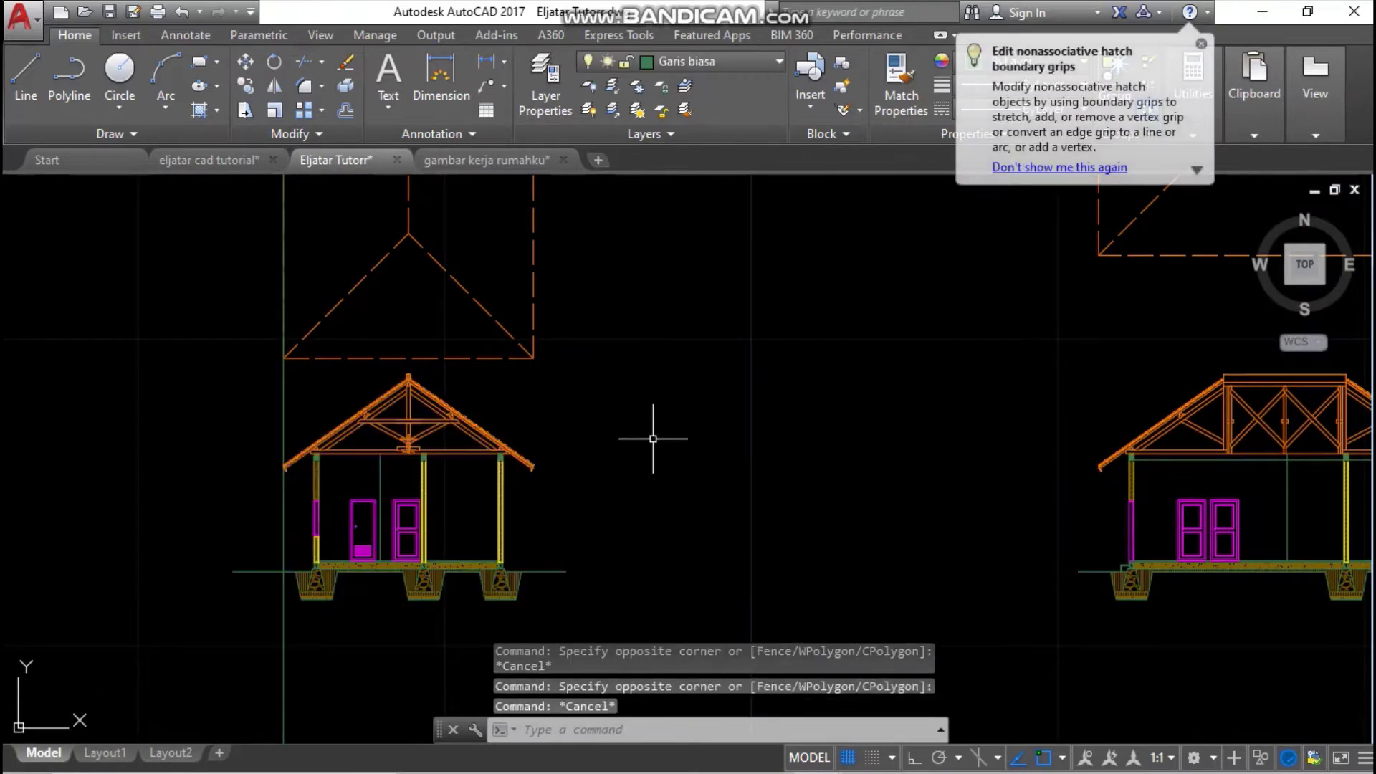
scroll(685, 410, down, 7)
middle_drag(686, 409, 448, 410)
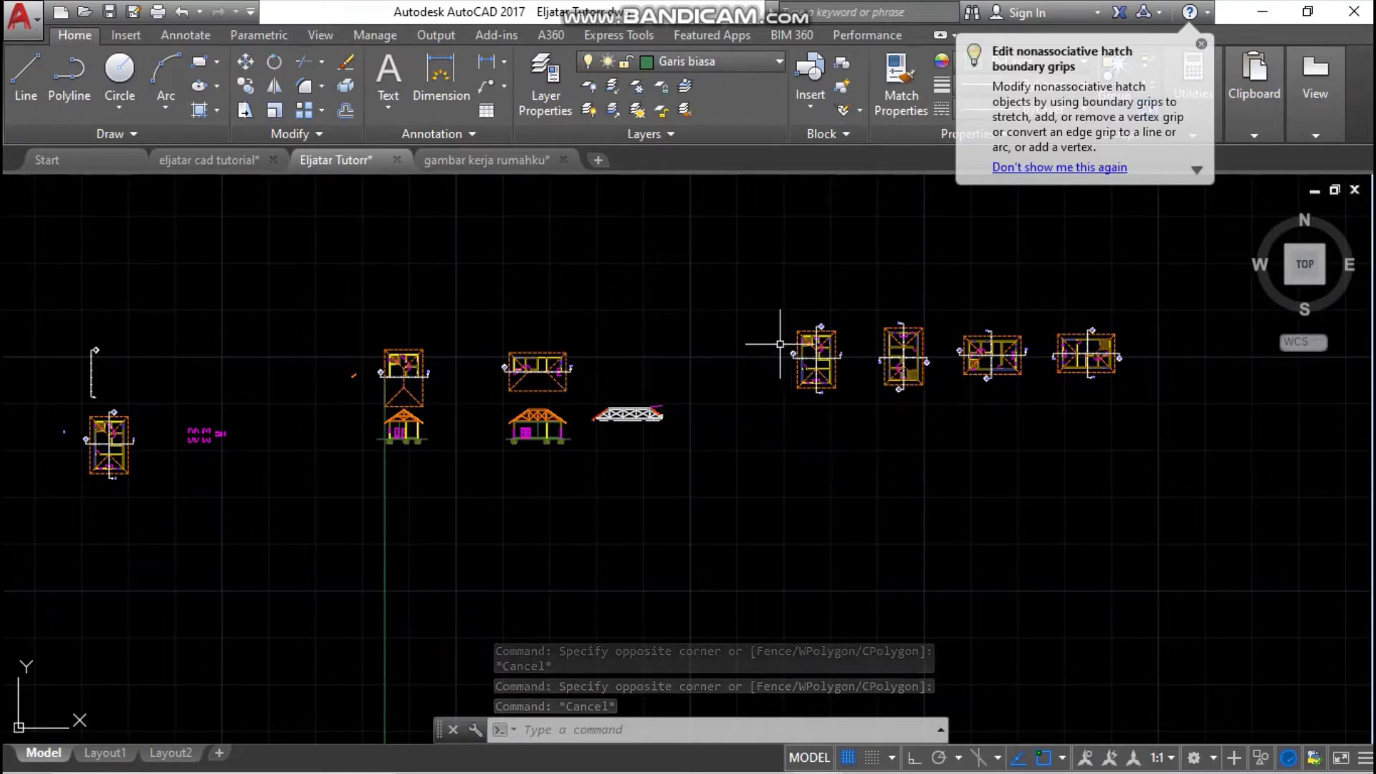
- Draw a ray straight down from the lower-left outer wall corner of the first floor plan copy, with Ortho on
scroll(805, 349, up, 2)
middle_drag(806, 348, 677, 379)
scroll(677, 379, up, 4)
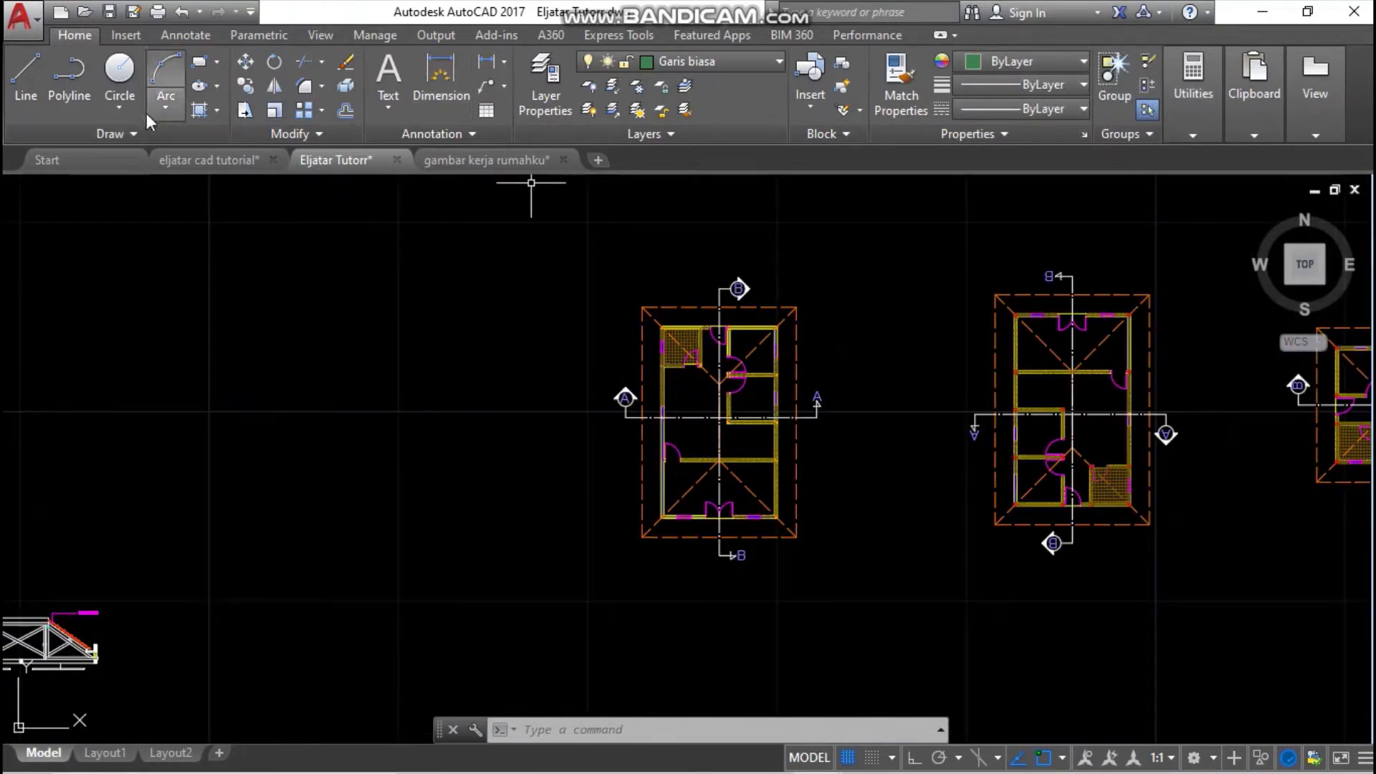
click(130, 135)
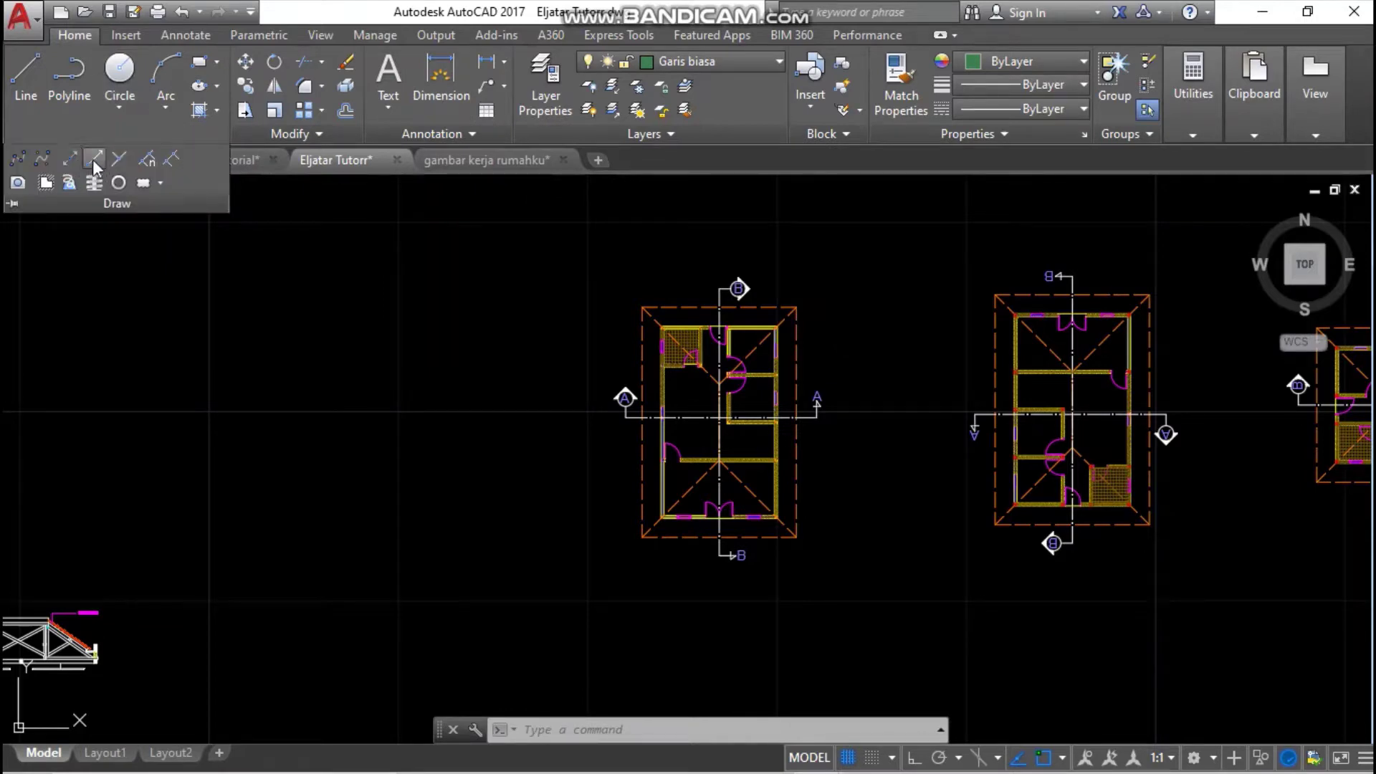
scroll(642, 537, up, 5)
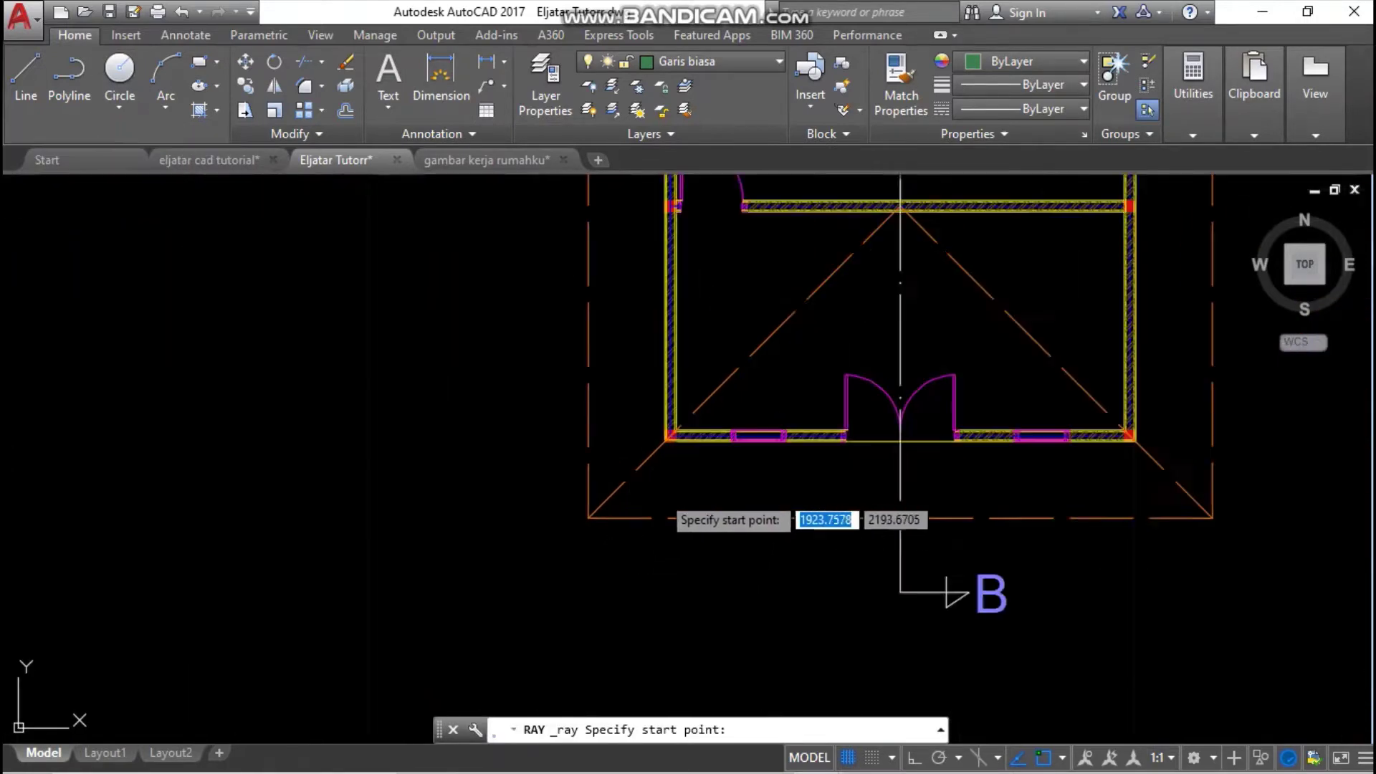
scroll(670, 434, up, 6)
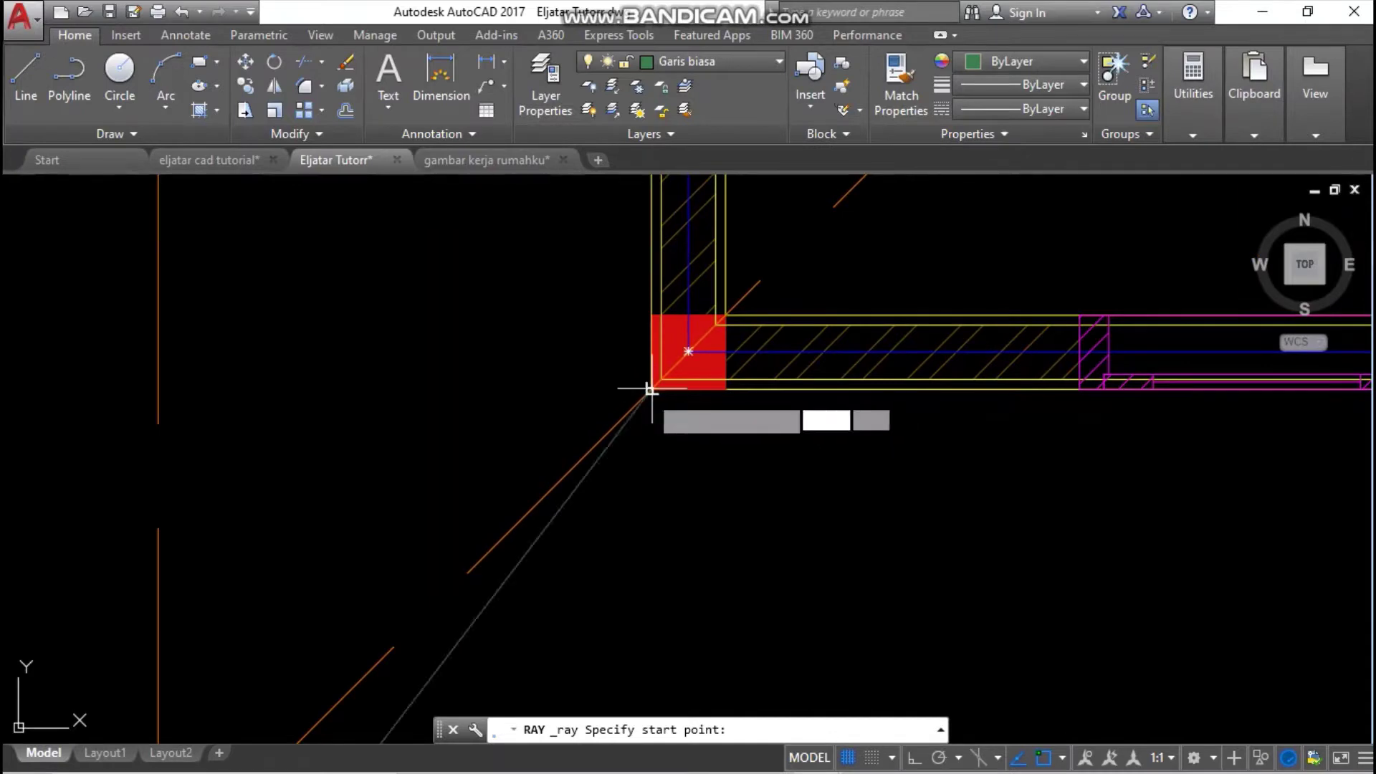
click(651, 391)
scroll(651, 391, down, 6)
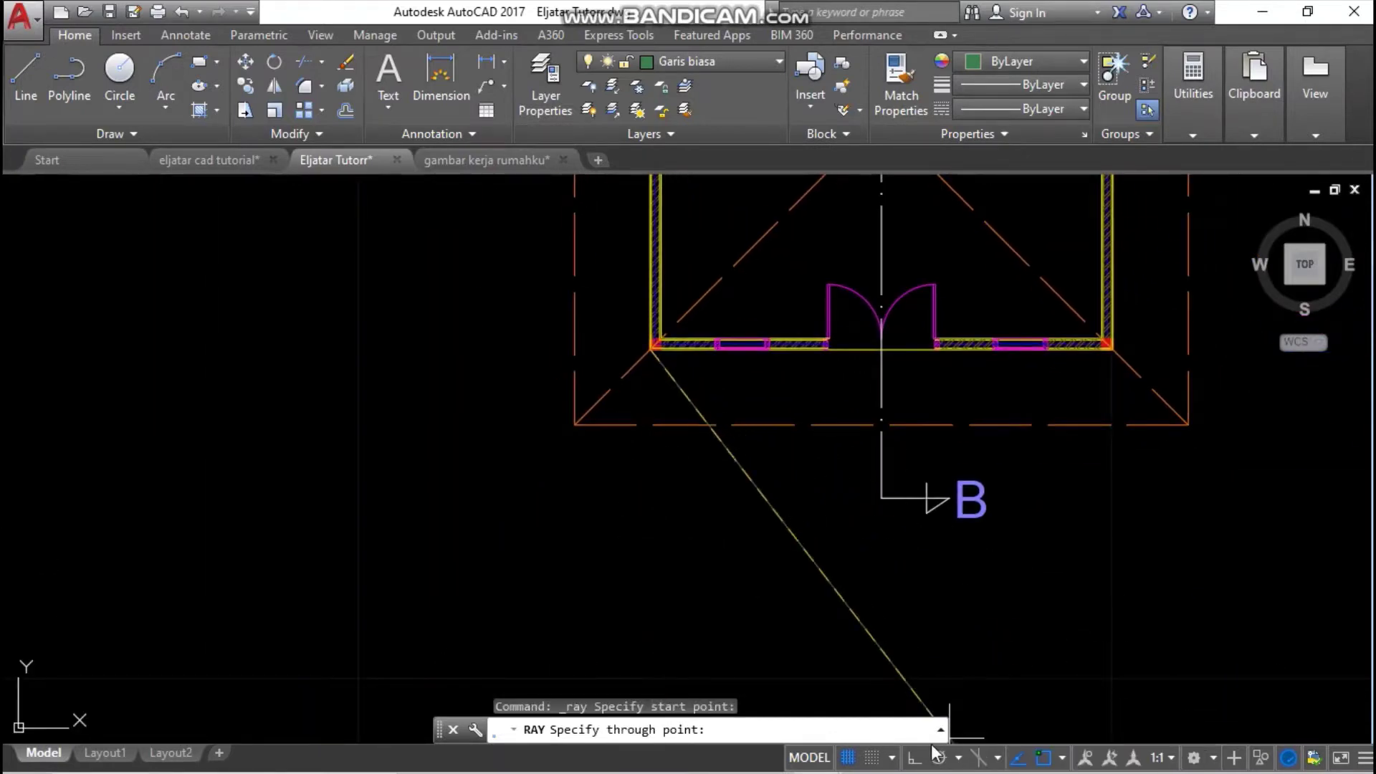
click(917, 761)
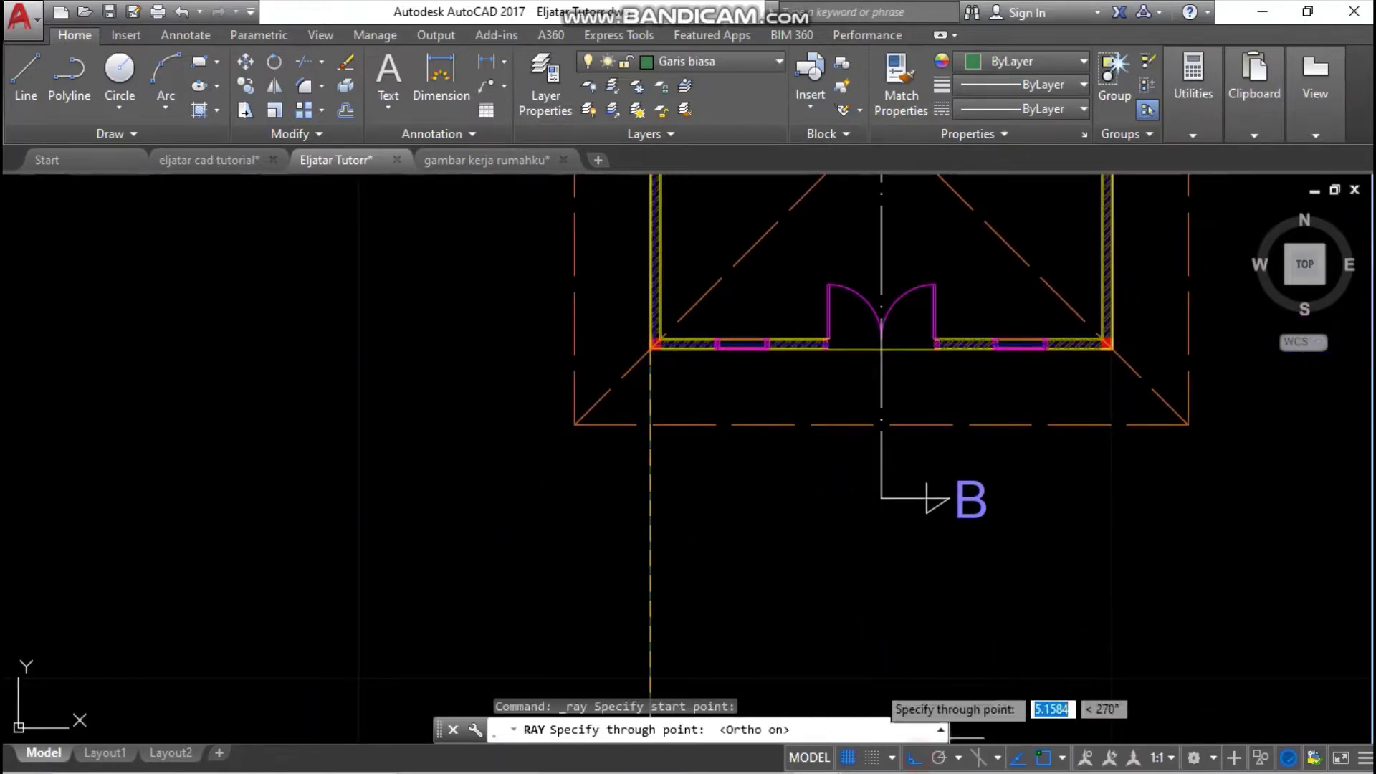
click(778, 591)
key(Return)
- Draw a ray straight down from the lower-right outer wall corner of the first floor plan copy
key(Return)
scroll(1139, 348, up, 6)
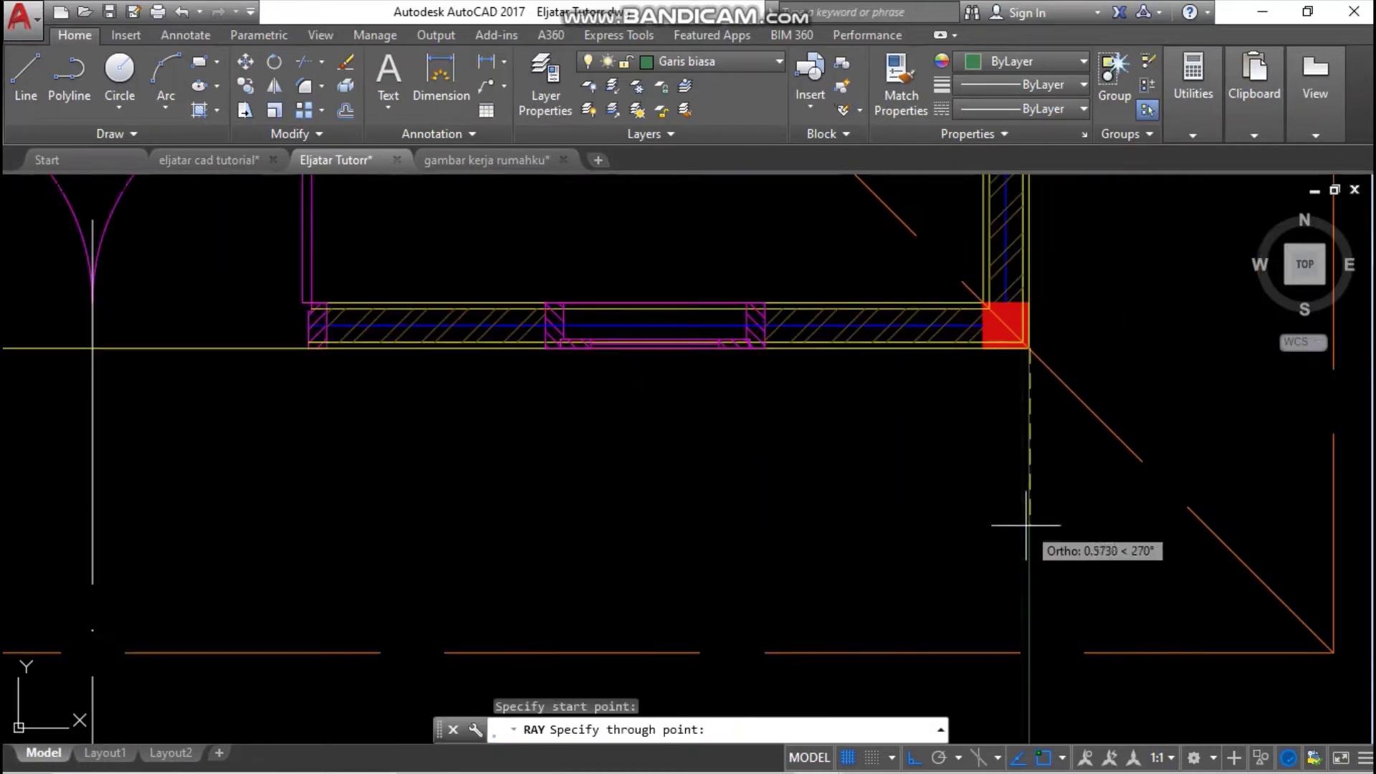
click(1026, 525)
key(Return)
- Draw a ray straight down from the lower-left outer wall corner of the second floor plan copy
scroll(1029, 522, down, 5)
scroll(788, 430, up, 3)
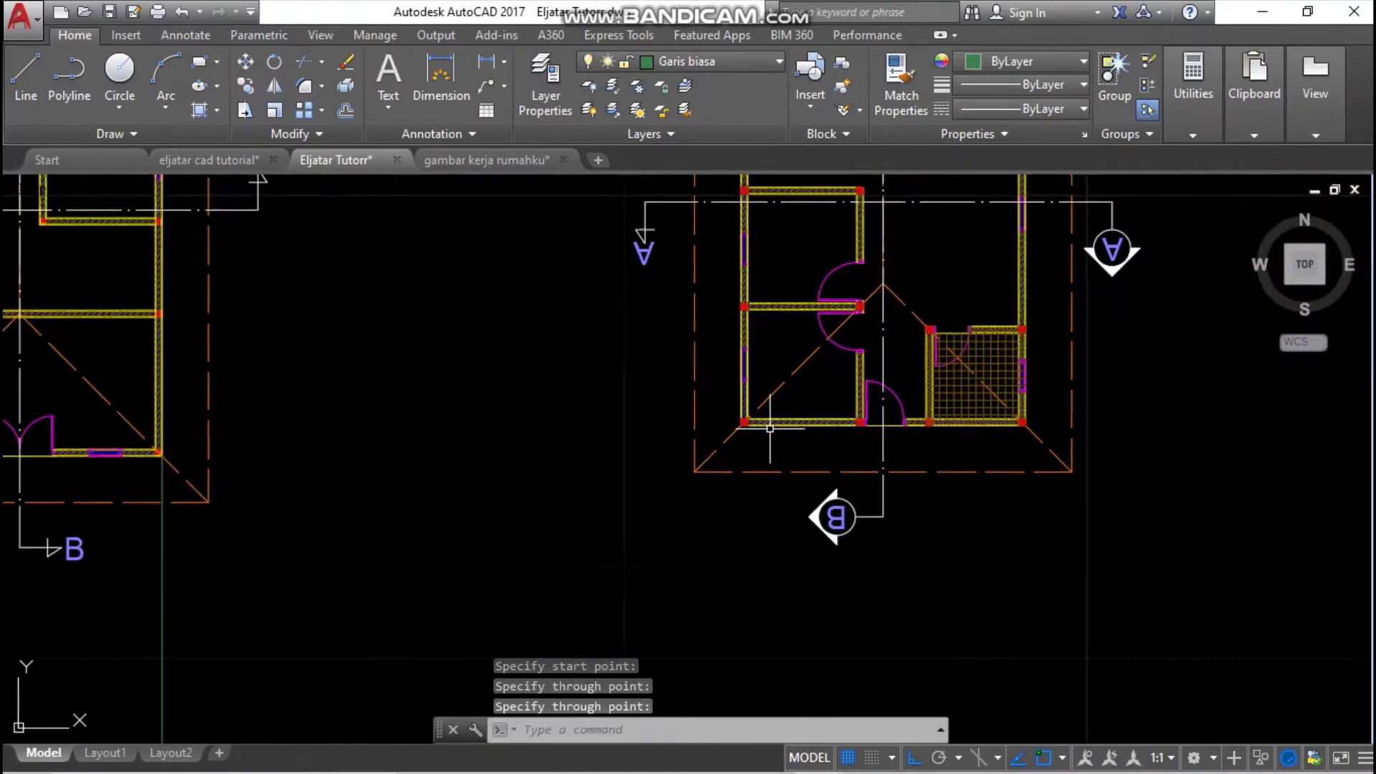
scroll(745, 429, up, 5)
key(Return)
click(696, 395)
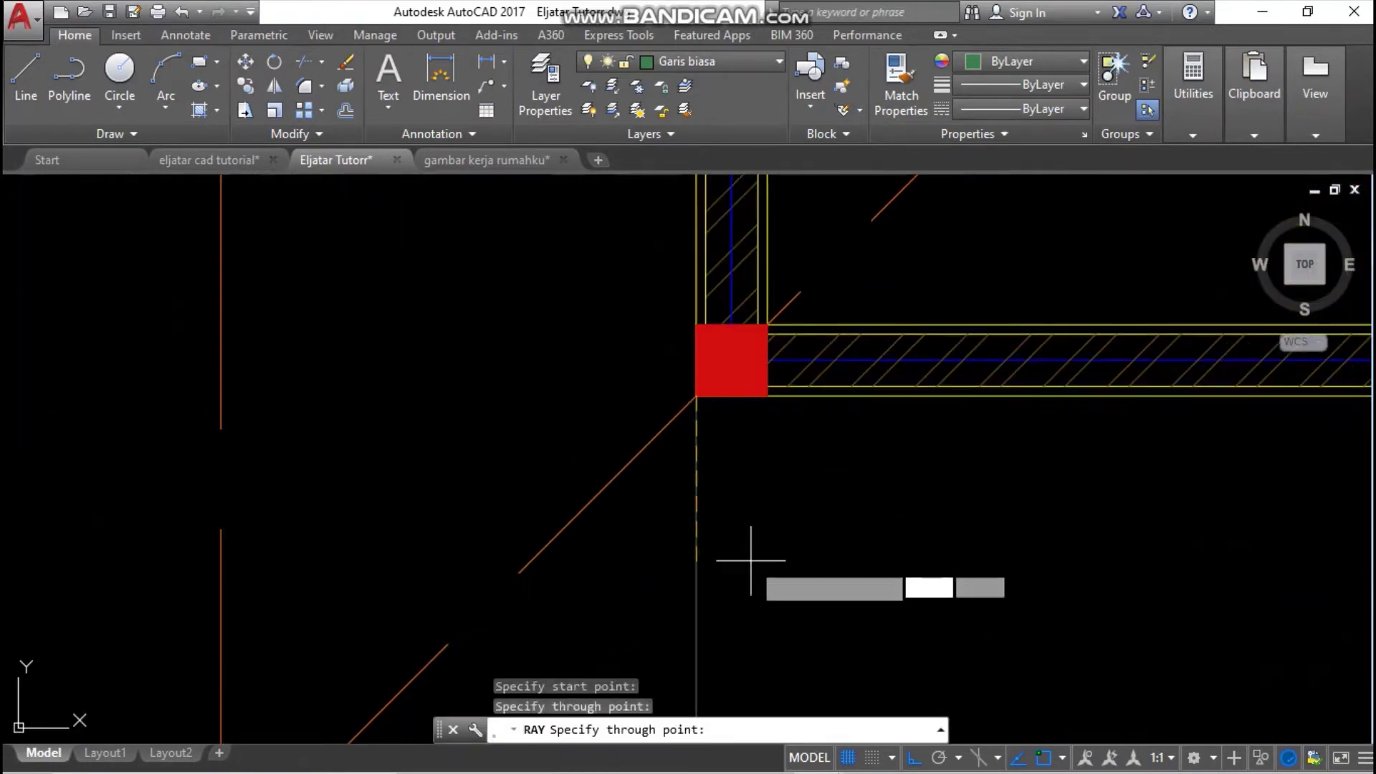
key(Return)
- Draw a ray straight down from the lower-right outer wall corner of the second floor plan copy
scroll(792, 510, down, 8)
scroll(1111, 442, up, 7)
key(Return)
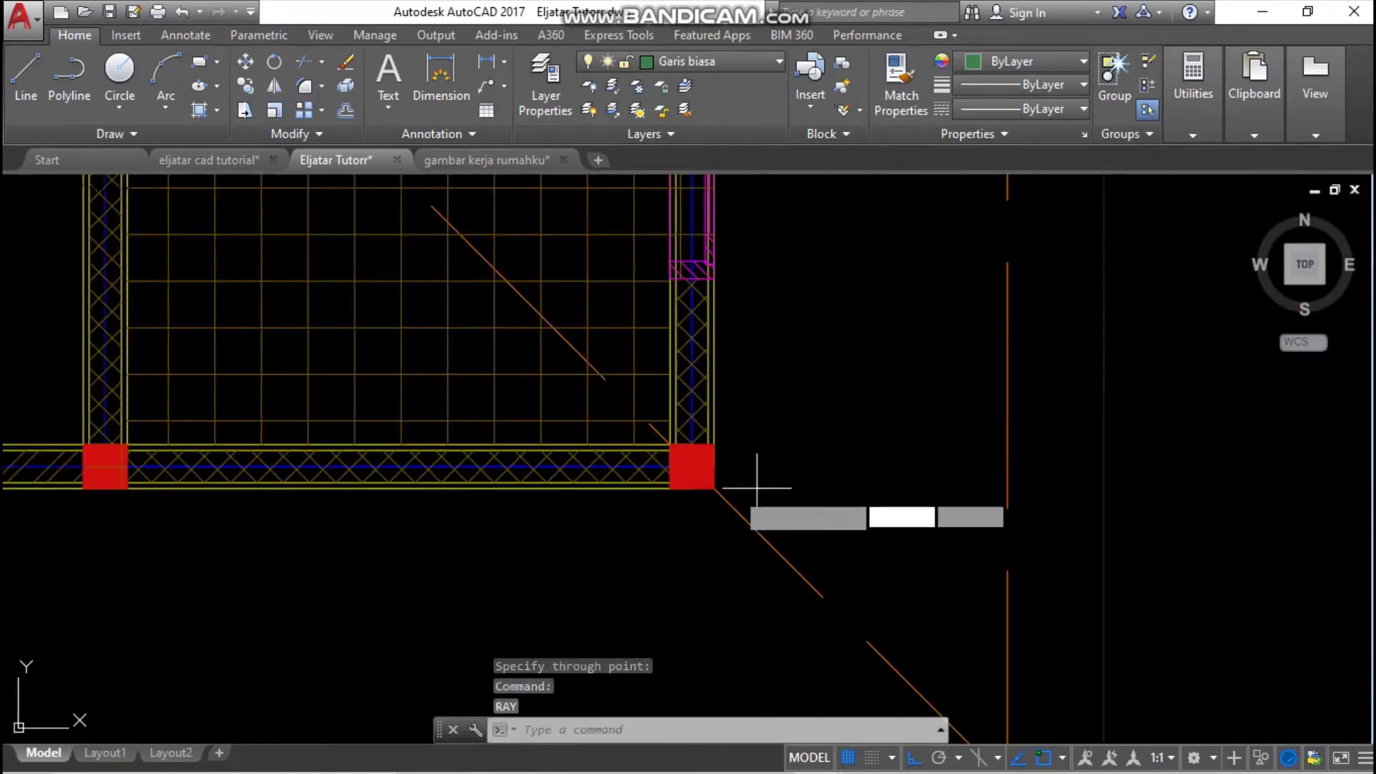
click(715, 488)
click(716, 614)
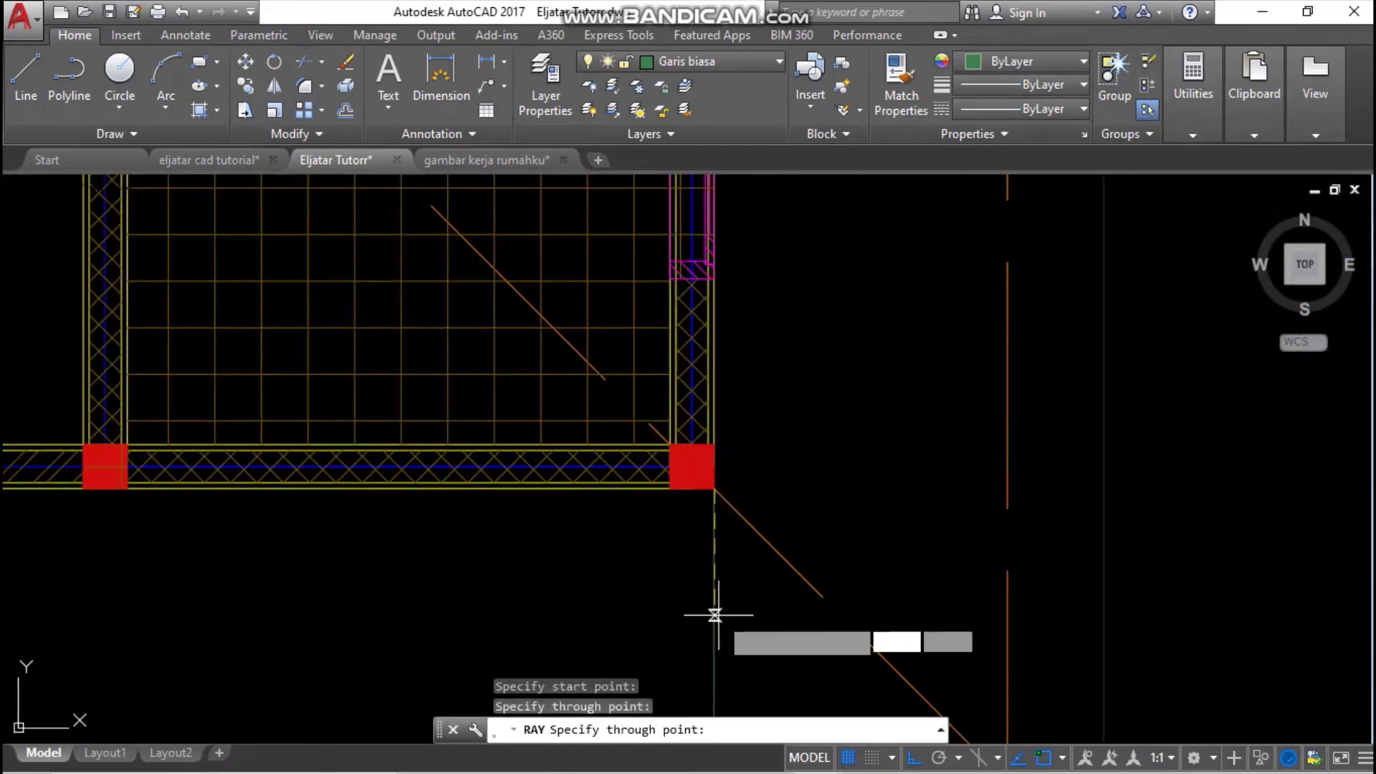
key(Return)
- Draw a ray straight down from the lower-left outer wall corner of the third floor plan copy
scroll(749, 502, up, 8)
scroll(464, 443, down, 10)
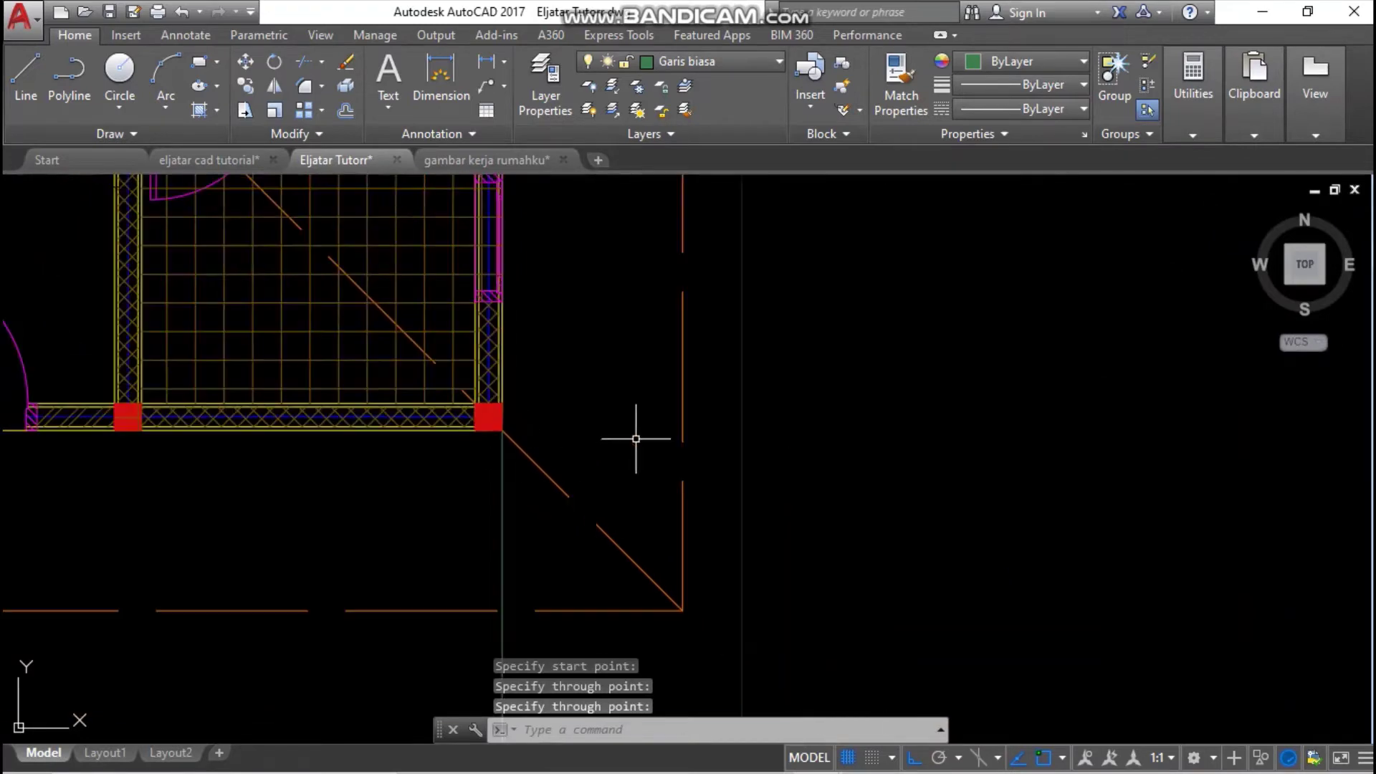
scroll(653, 414, up, 9)
text(ray)
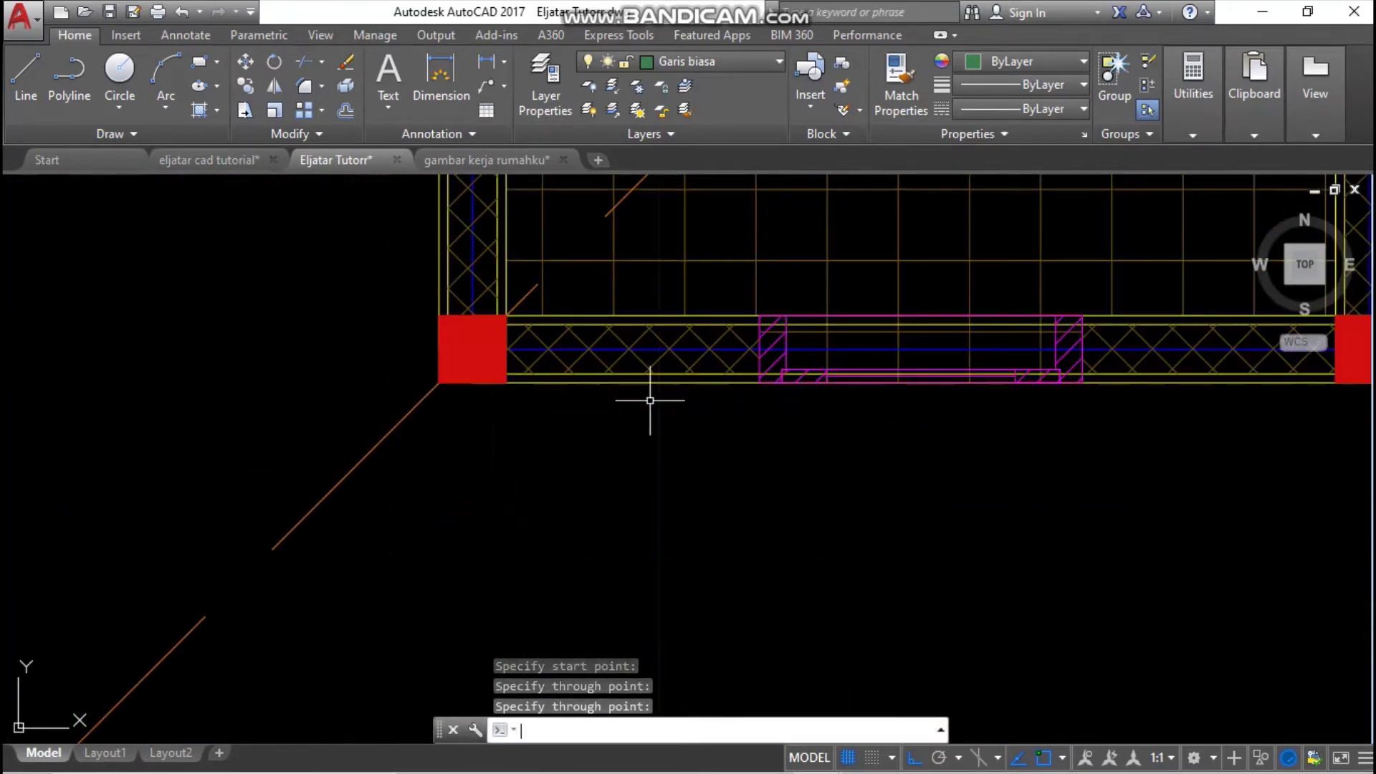
key(Return)
click(439, 382)
click(439, 545)
key(Return)
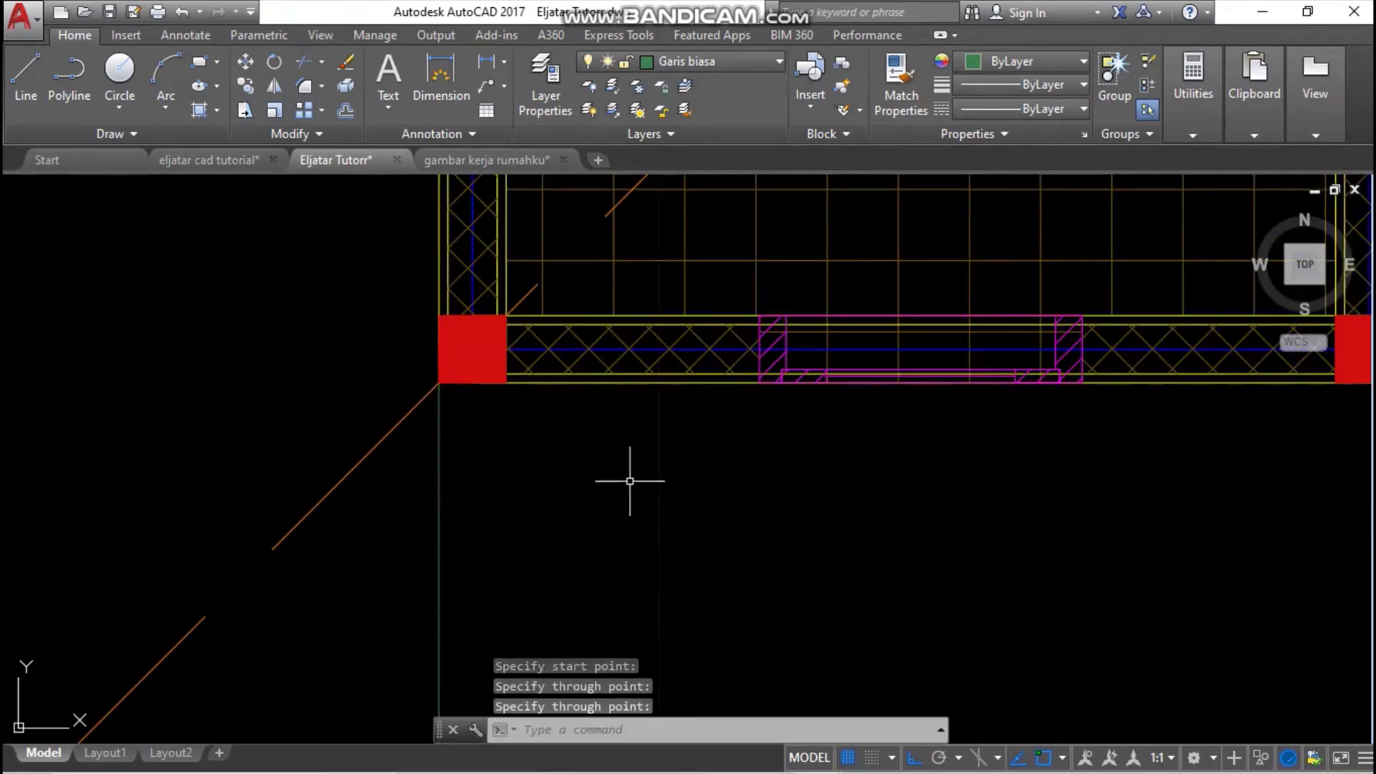
- Draw a ray straight down from the lower-right outer wall corner of the third floor plan copy
scroll(630, 476, down, 8)
scroll(1075, 430, up, 8)
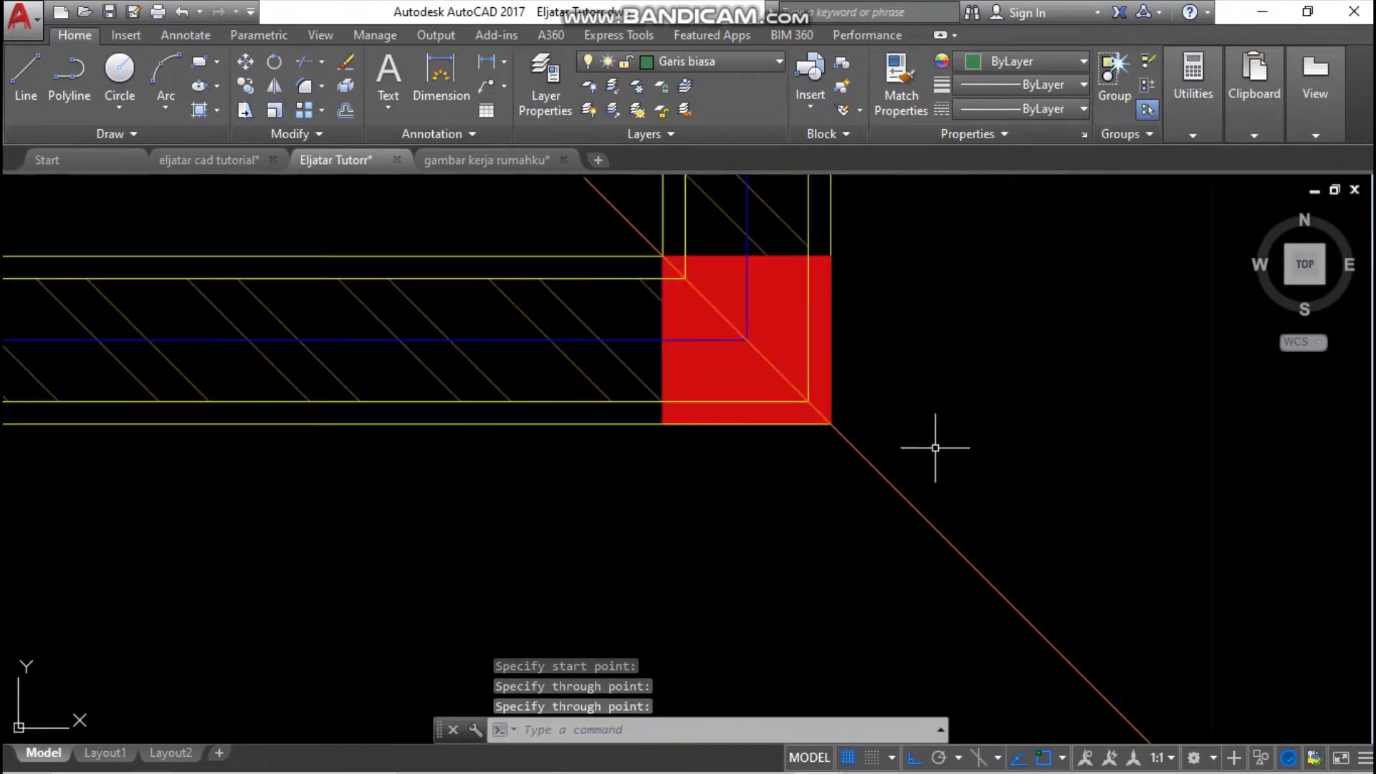
key(Return)
click(831, 424)
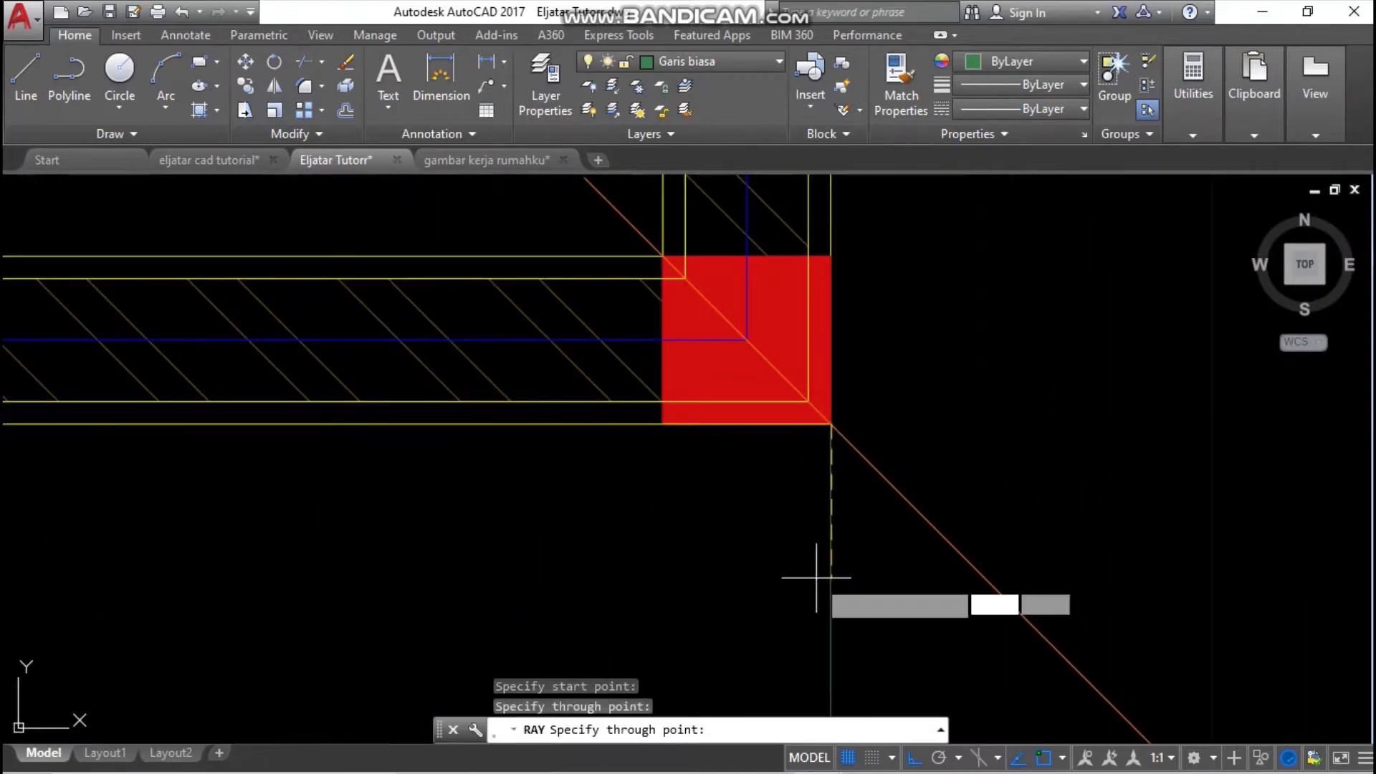
scroll(889, 511, down, 10)
- Draw a ray straight down from the lower-left outer wall corner of the fourth floor plan copy
middle_drag(918, 488, 651, 475)
scroll(867, 476, up, 7)
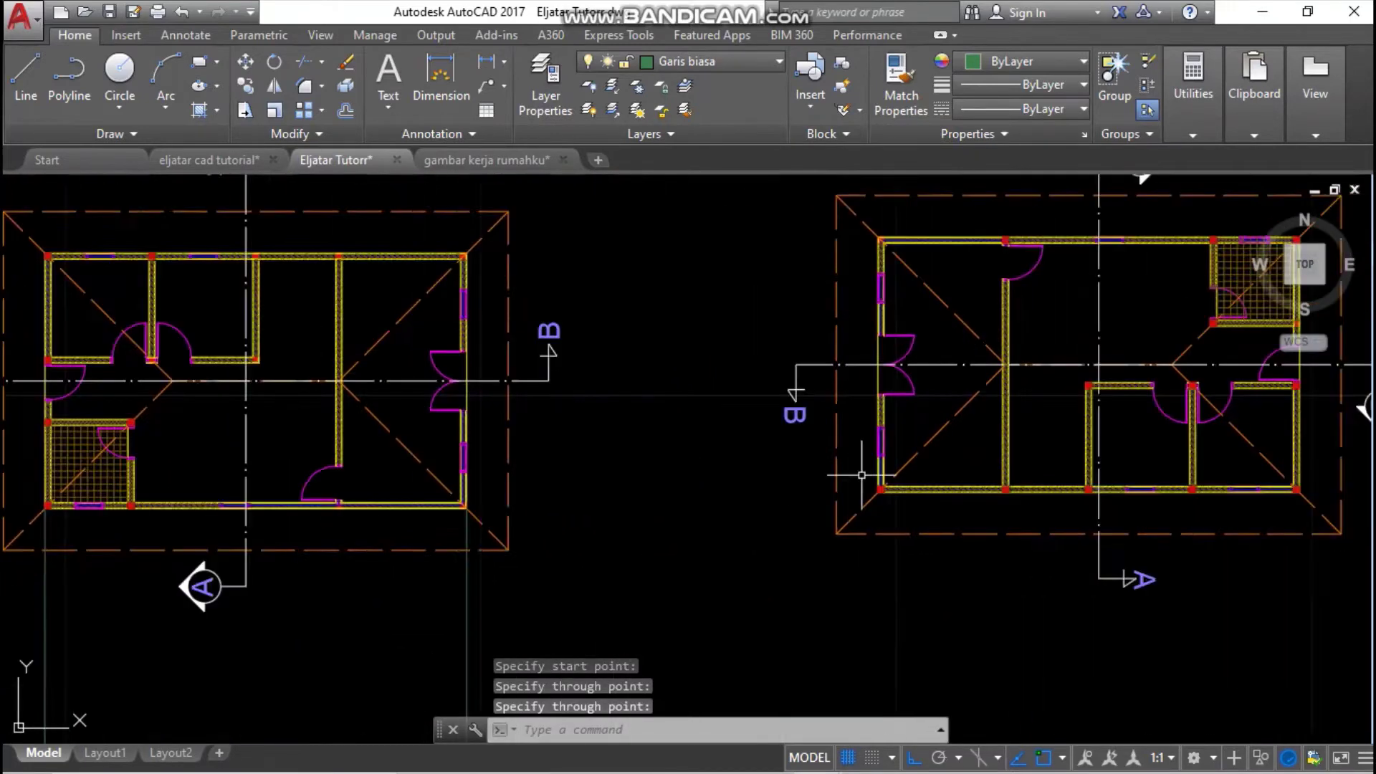
key(Return)
click(905, 552)
click(936, 632)
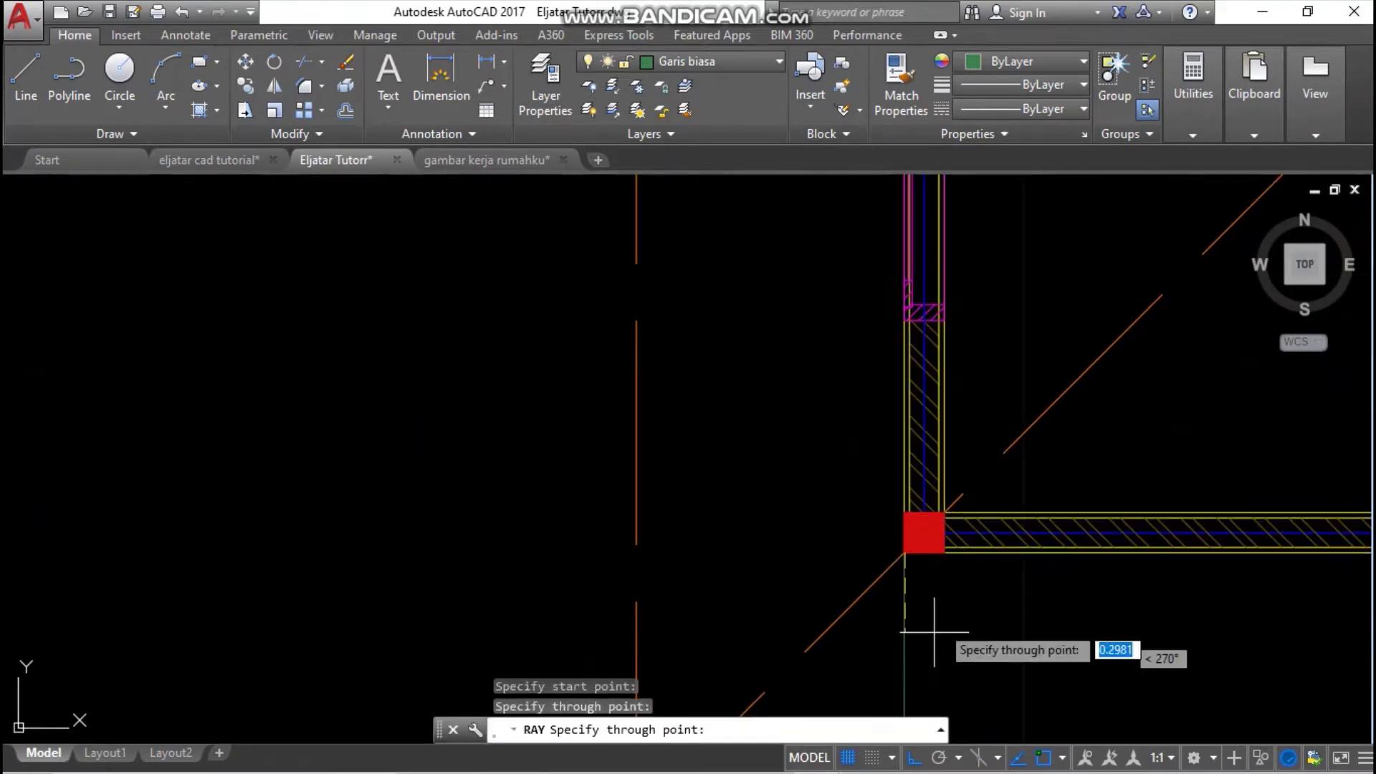
scroll(976, 570, down, 8)
middle_drag(883, 515, 650, 485)
key(Return)
- Draw a ray straight down from the lower-right outer wall corner of the fourth floor plan copy
middle_drag(1067, 511, 646, 484)
scroll(732, 496, up, 9)
key(Return)
click(674, 649)
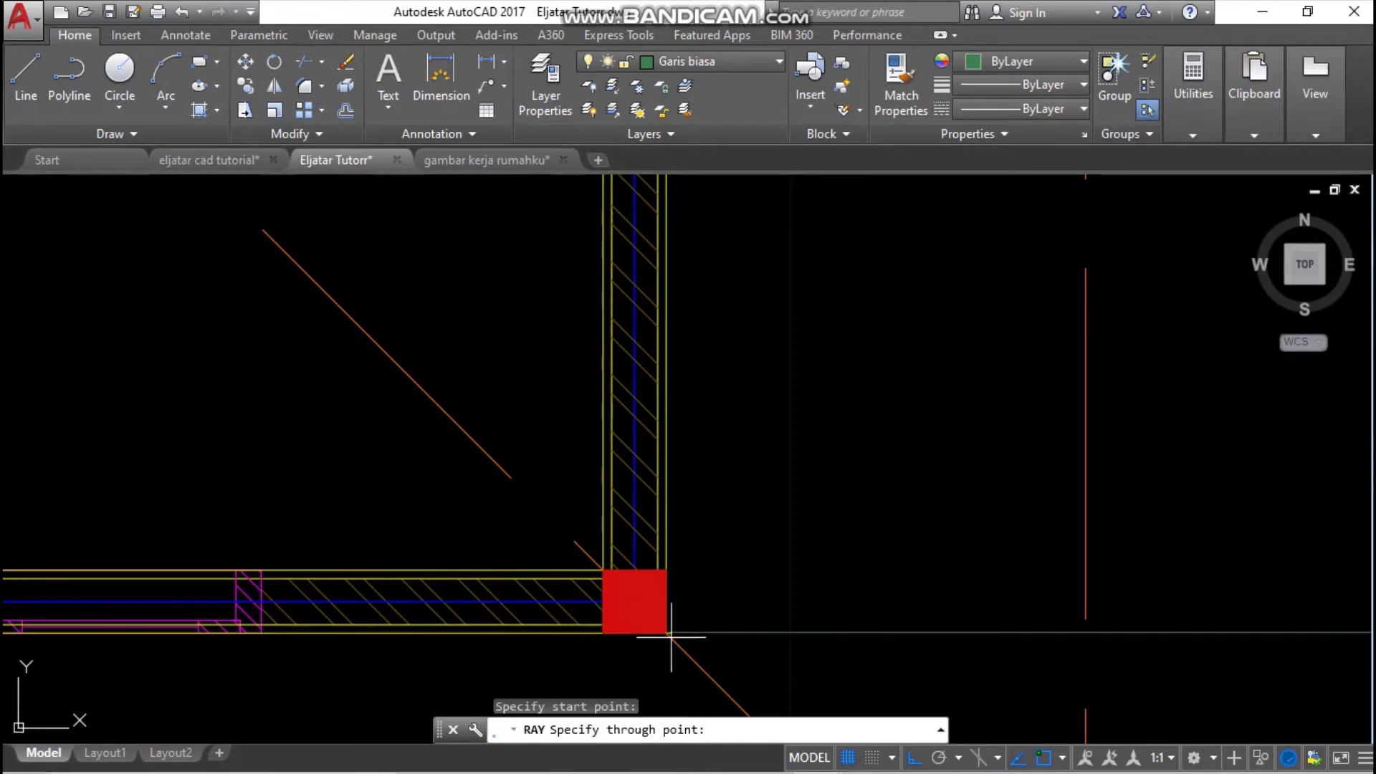
scroll(717, 516, down, 4)
click(749, 493)
key(Return)
scroll(776, 494, down, 12)
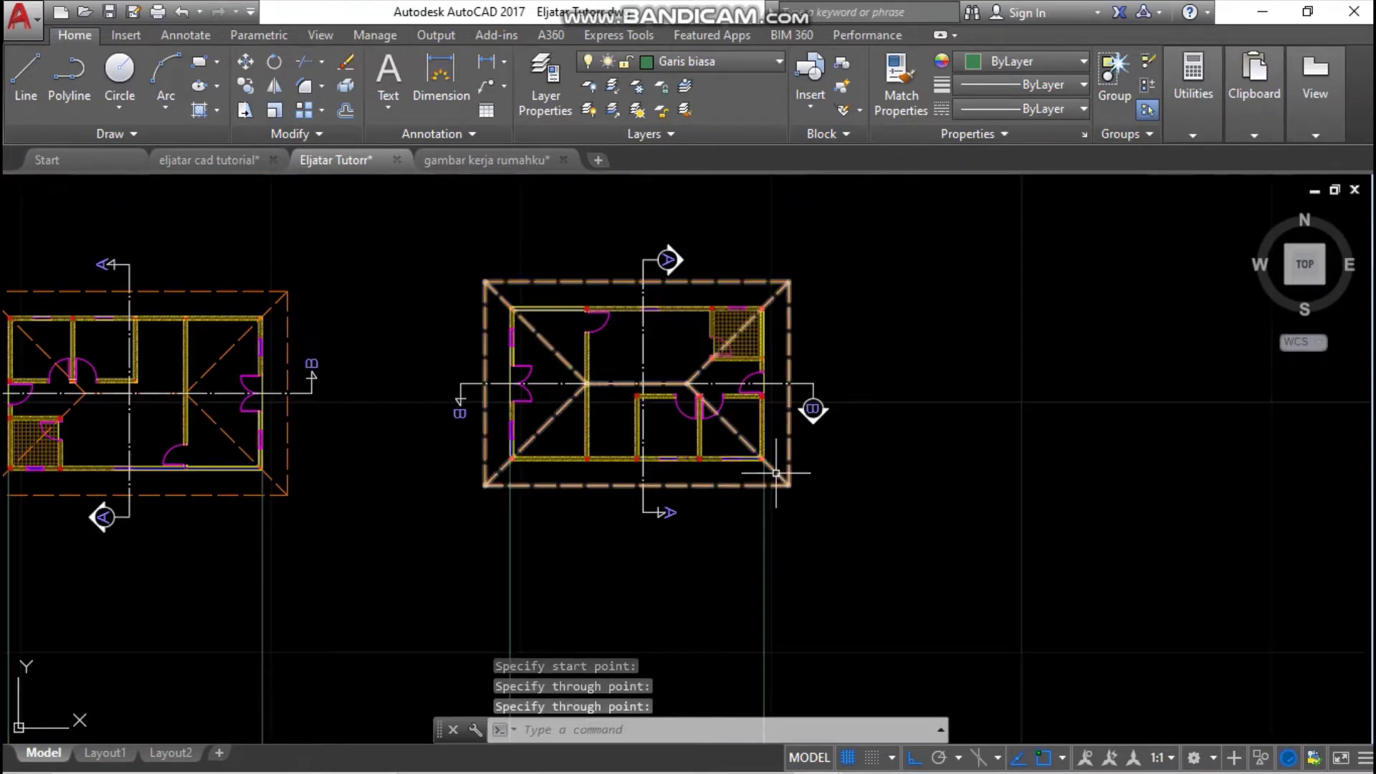
- Draw a horizontal ray rightward from the floor-level outer corner of the longer section's right wall, crossing the projection rays under the plan copies
middle_drag(791, 450, 834, 376)
scroll(788, 420, down, 2)
middle_drag(788, 420, 866, 406)
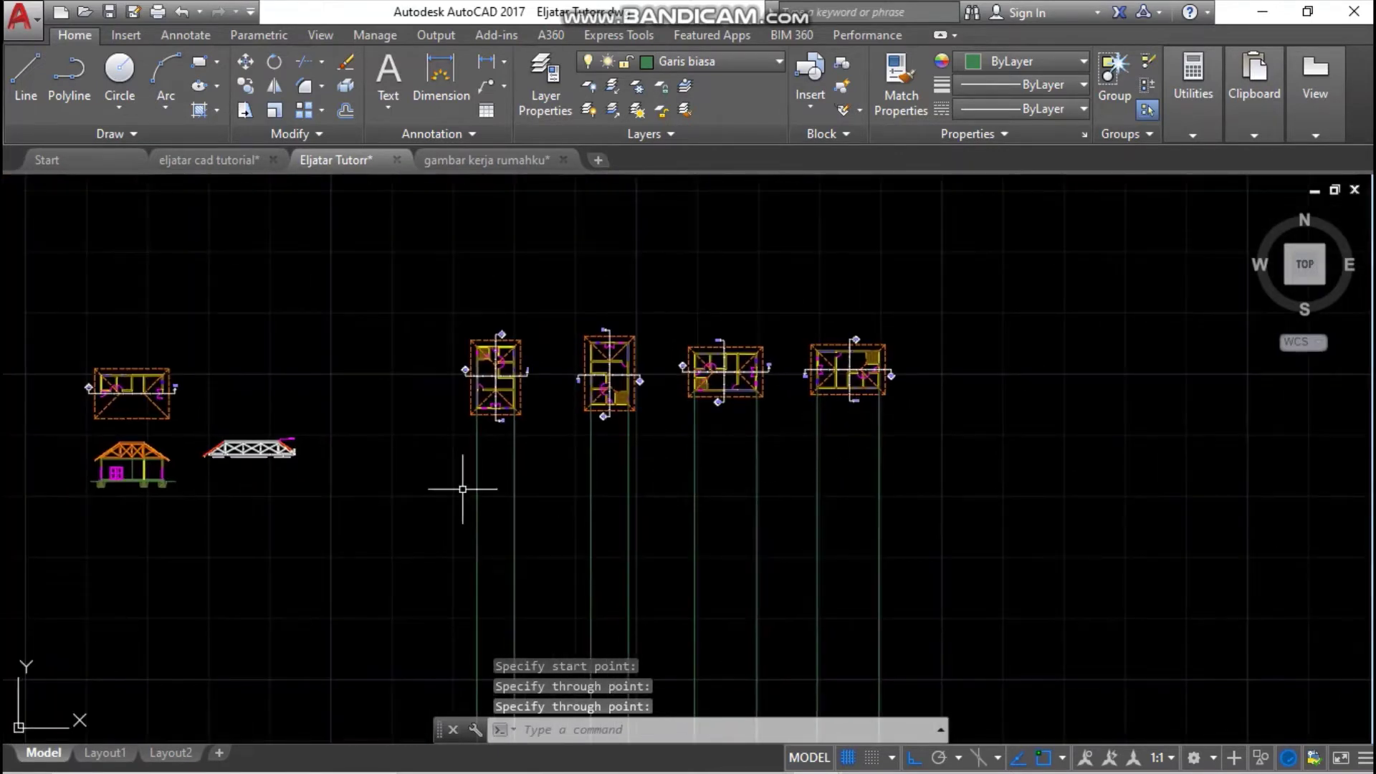
scroll(149, 476, up, 6)
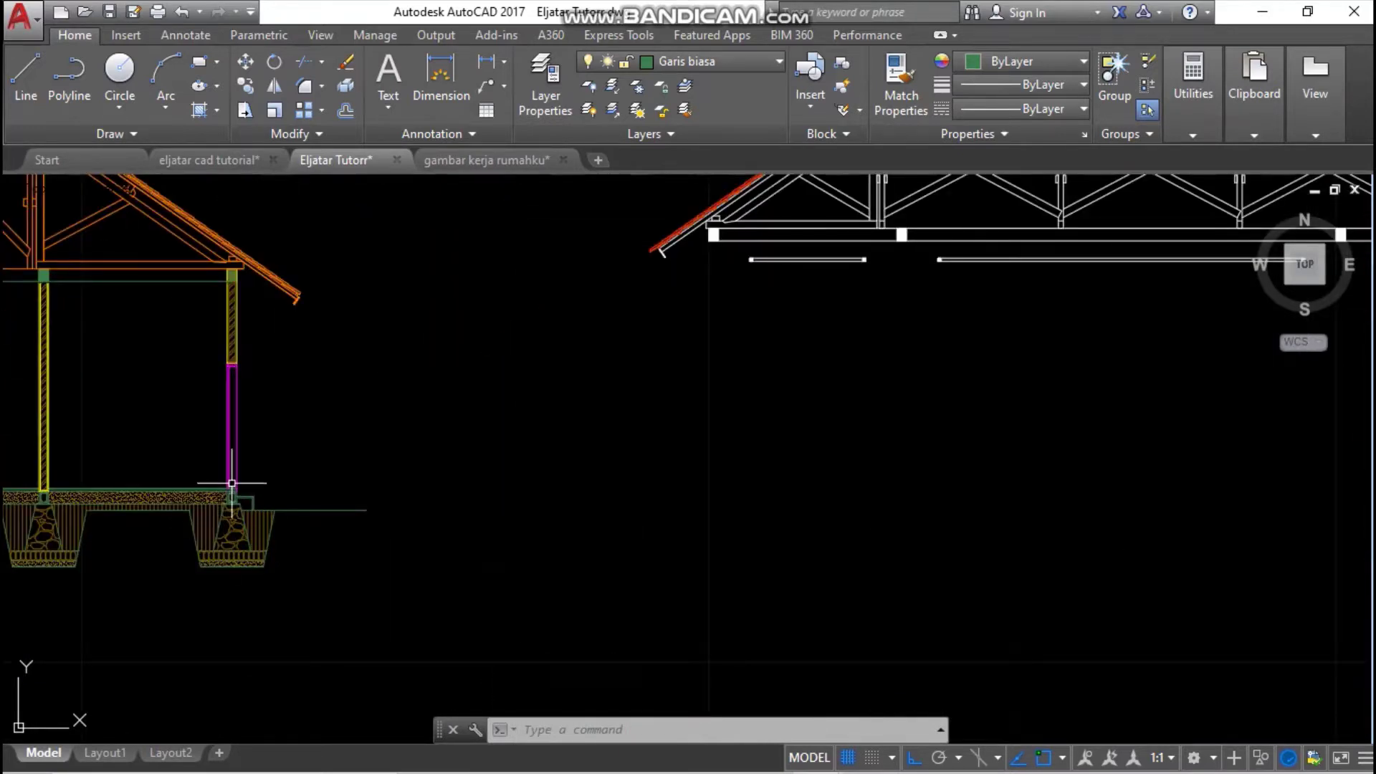
text(ray)
key(Return)
scroll(232, 483, up, 4)
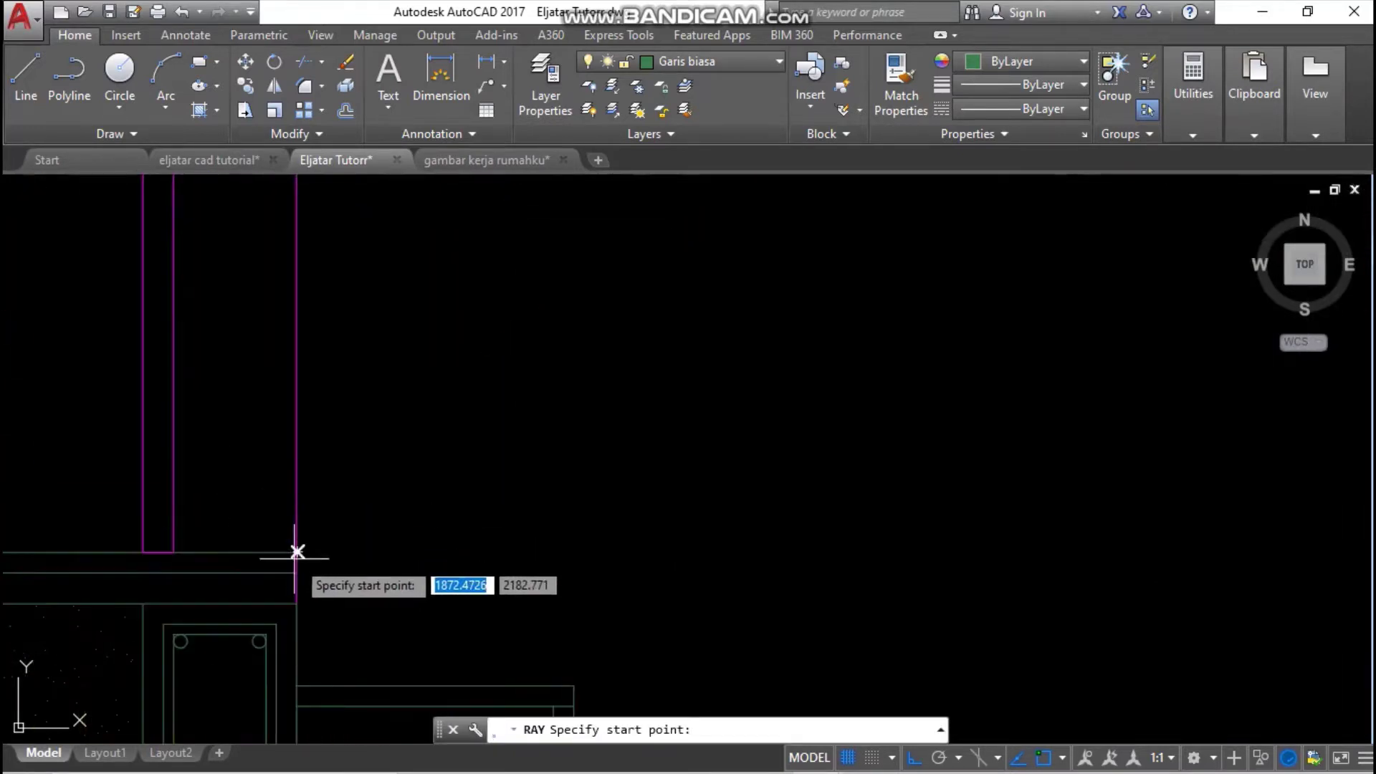
click(297, 552)
click(936, 551)
key(Return)
scroll(956, 516, down, 4)
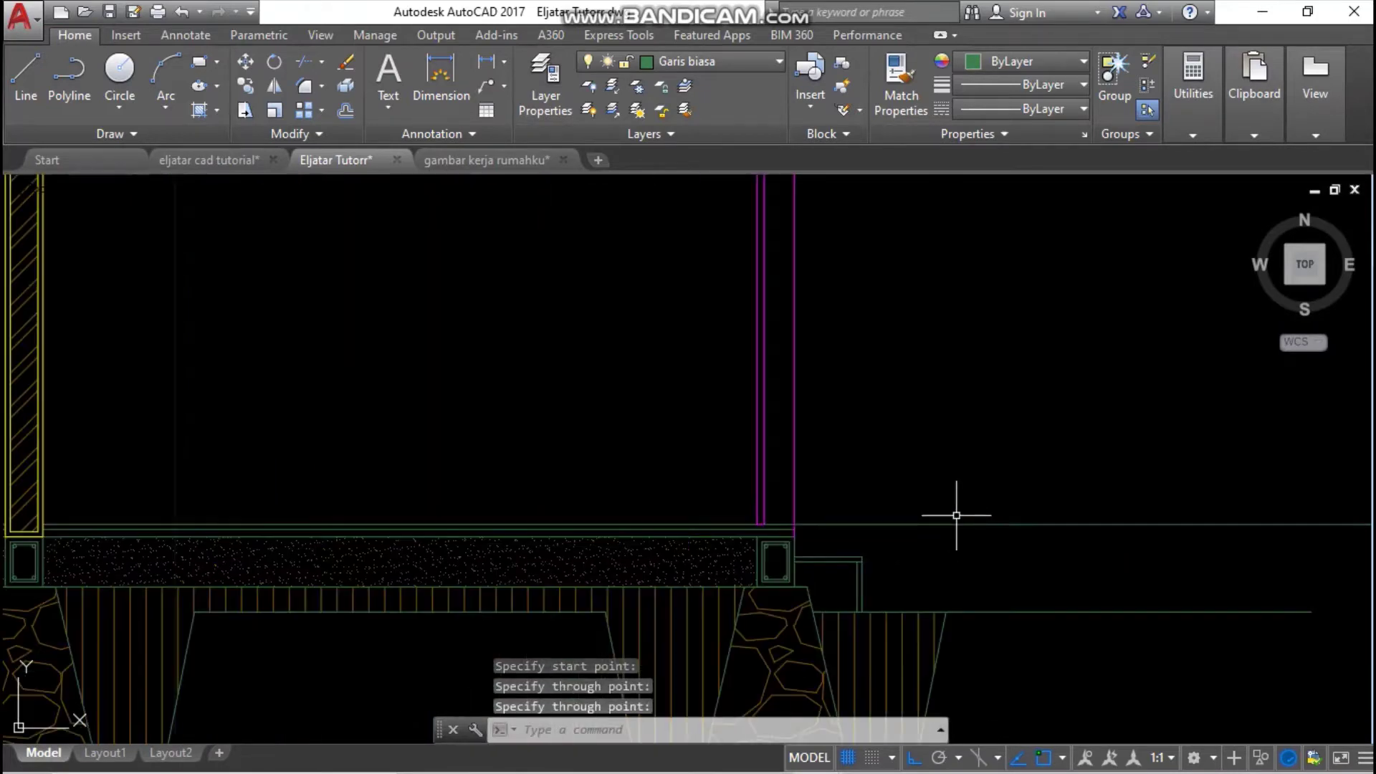
scroll(957, 515, down, 8)
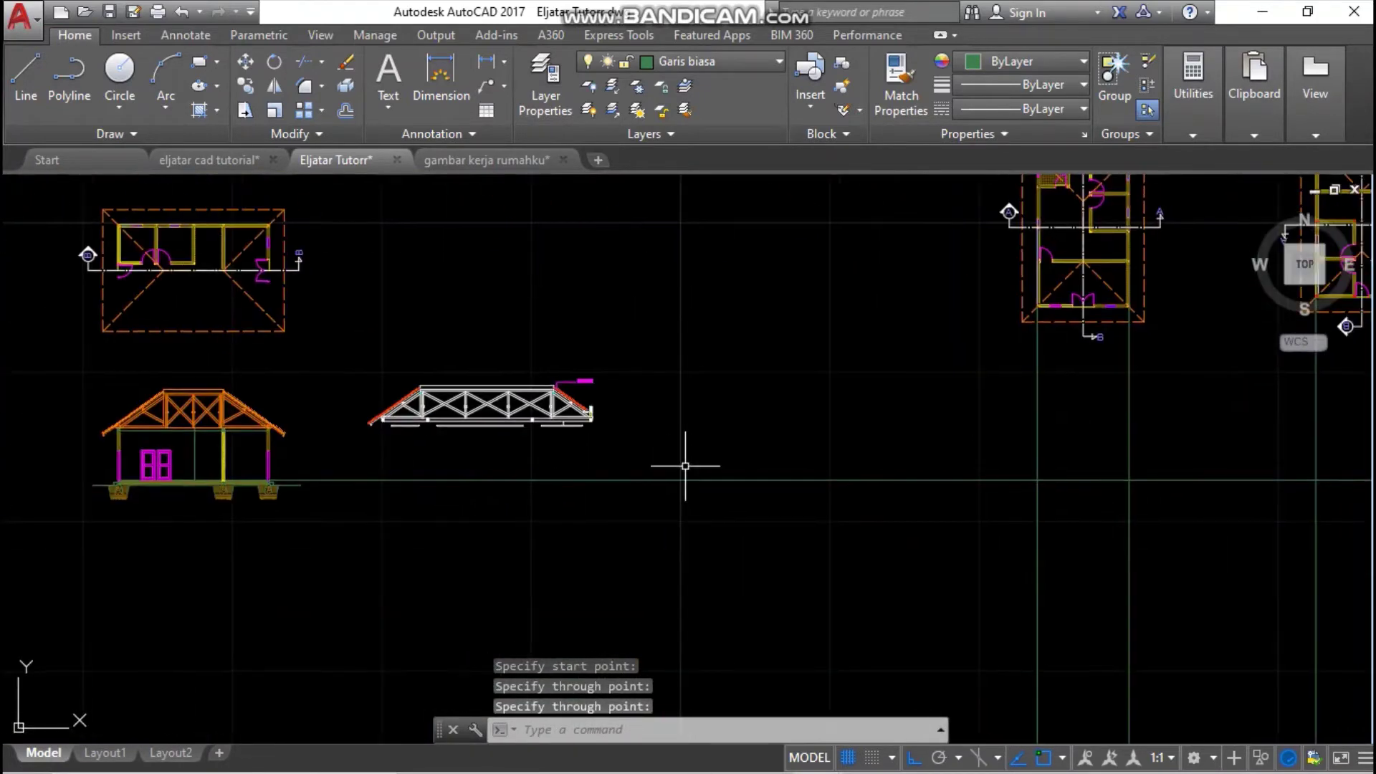
scroll(685, 466, down, 5)
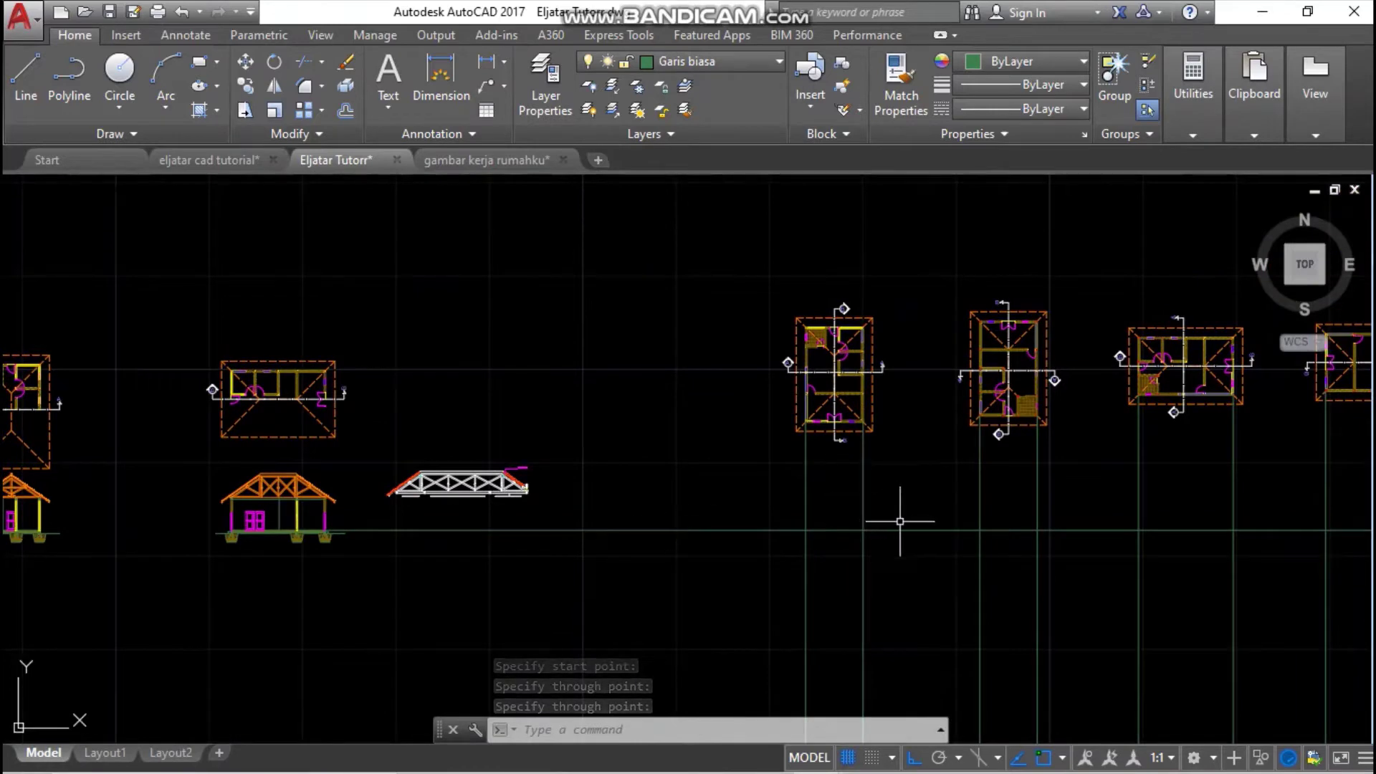
click(900, 530)
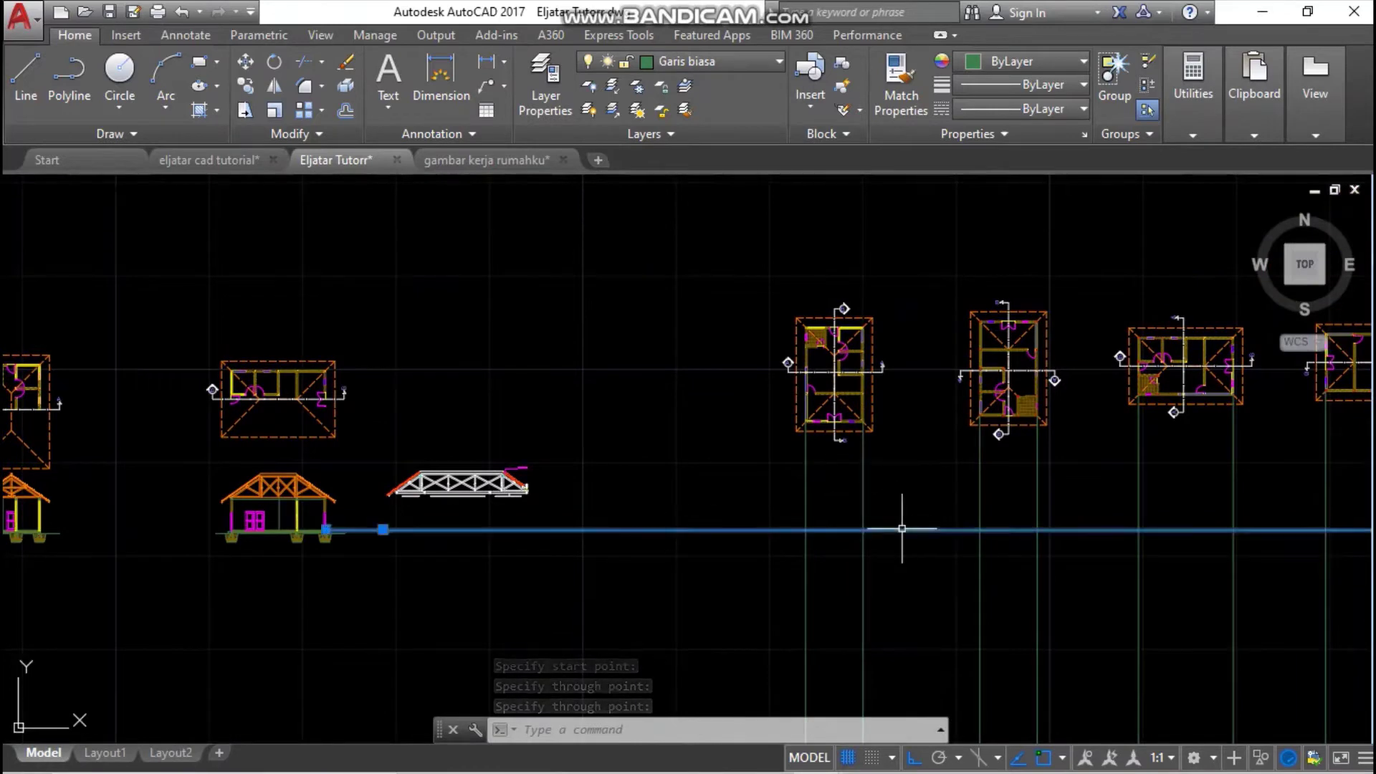
key(Escape)
click(902, 487)
click(717, 433)
key(Escape)
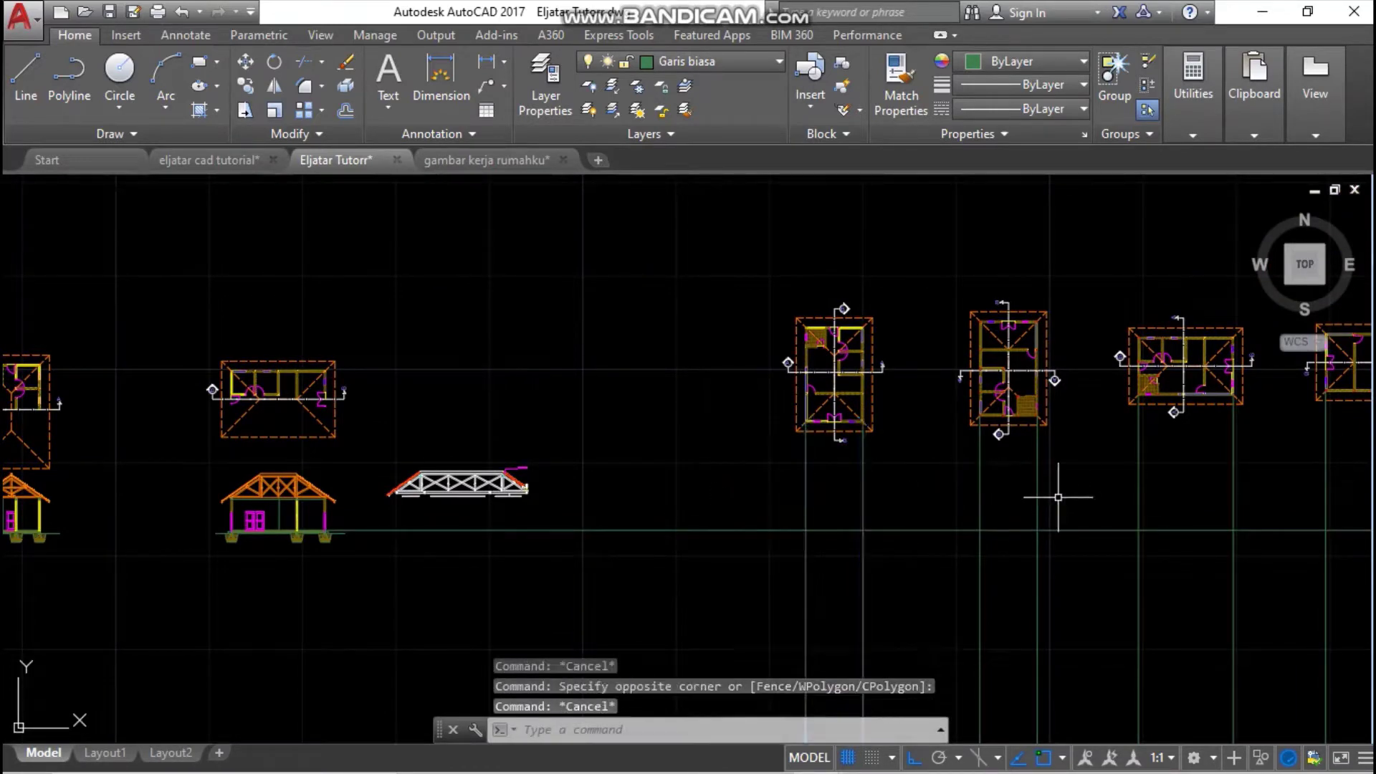
click(1058, 497)
key(Escape)
click(1283, 482)
click(1090, 463)
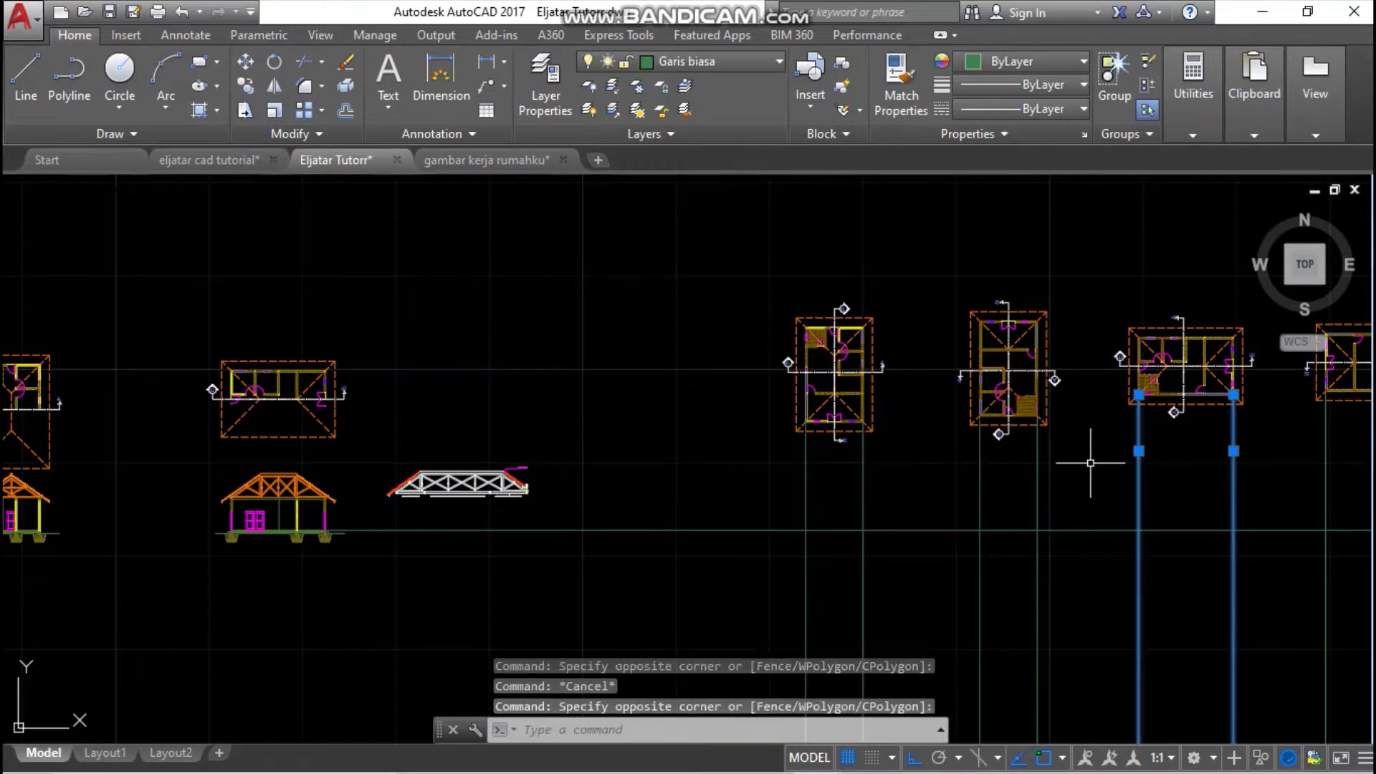
key(Escape)
middle_drag(894, 457, 883, 446)
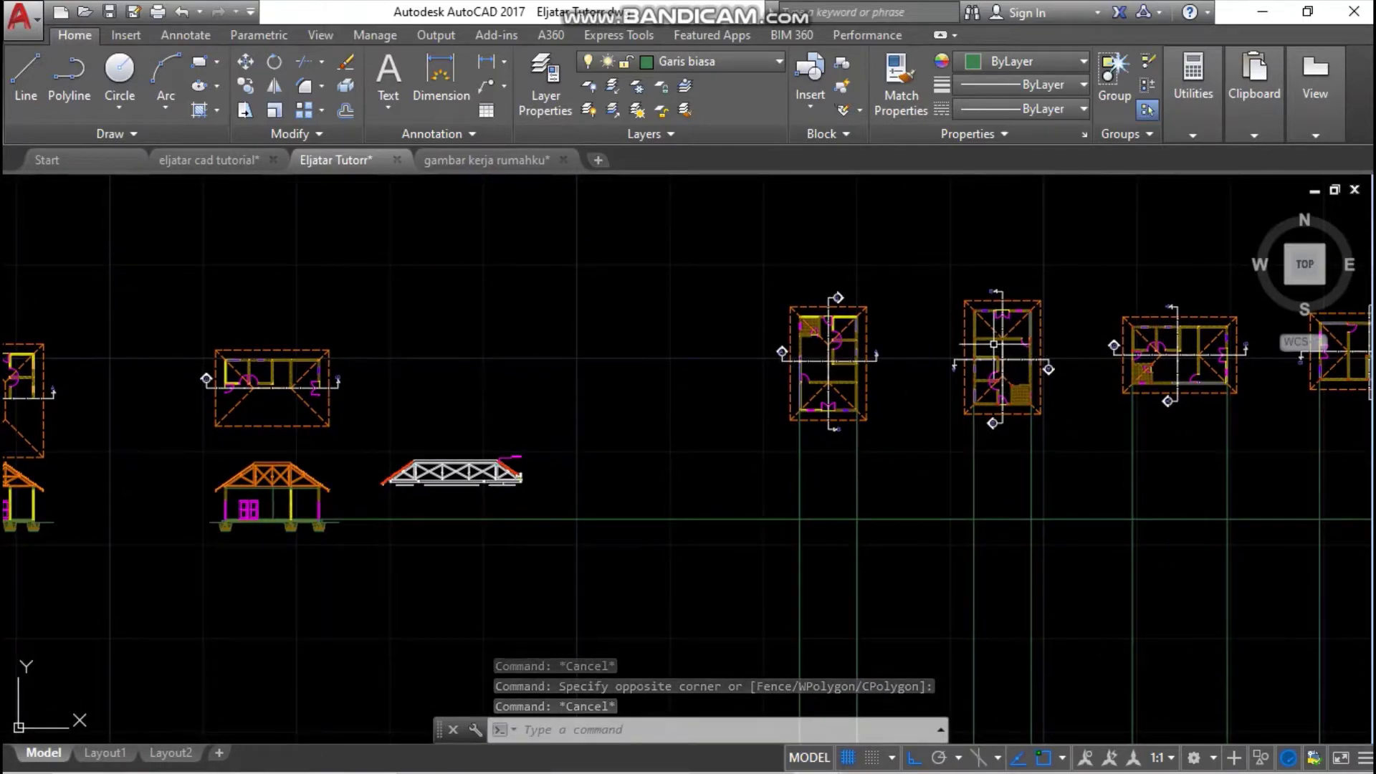
scroll(854, 443, down, 2)
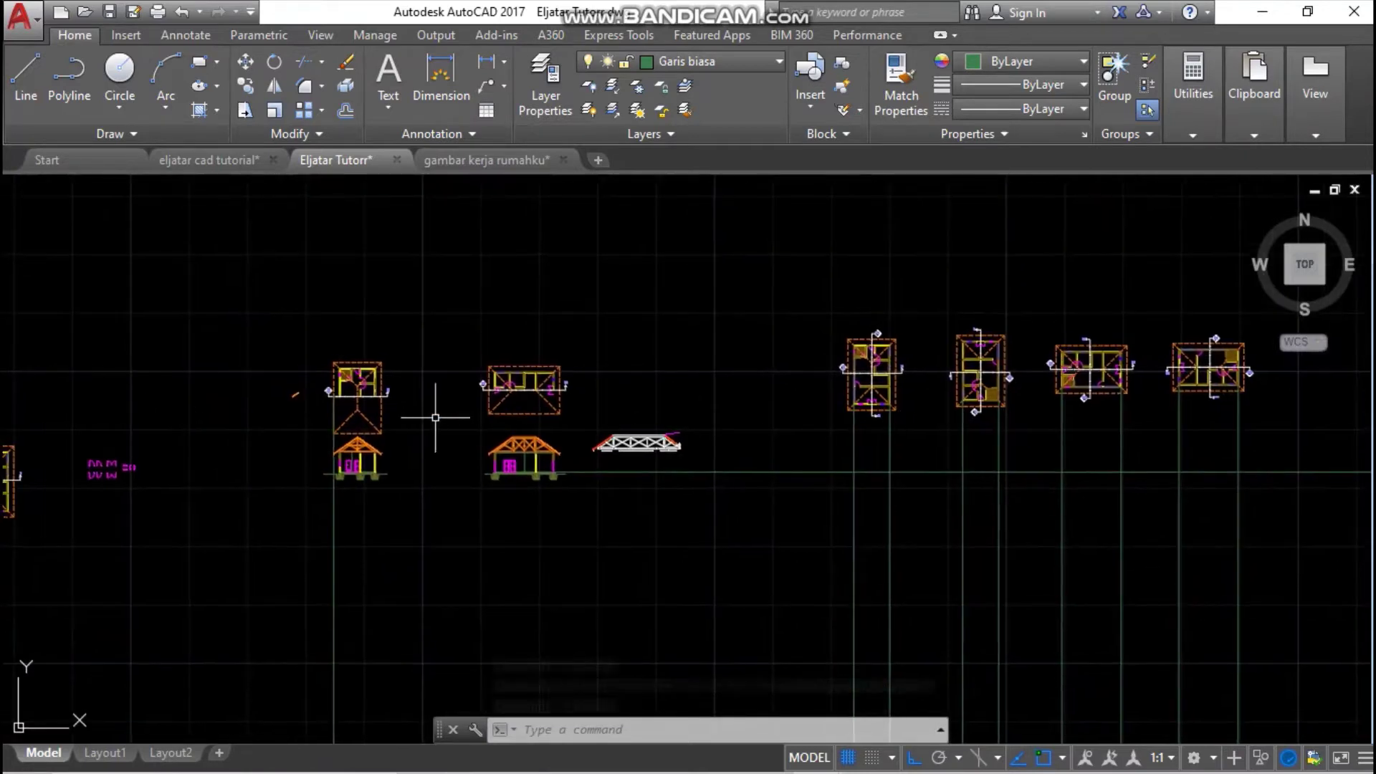
- Copy the narrower section from its right wall's floor-level outer corner to where the horizontal ray meets the first plan copy's right ray
scroll(337, 415, up, 5)
click(240, 436)
middle_drag(565, 652, 577, 538)
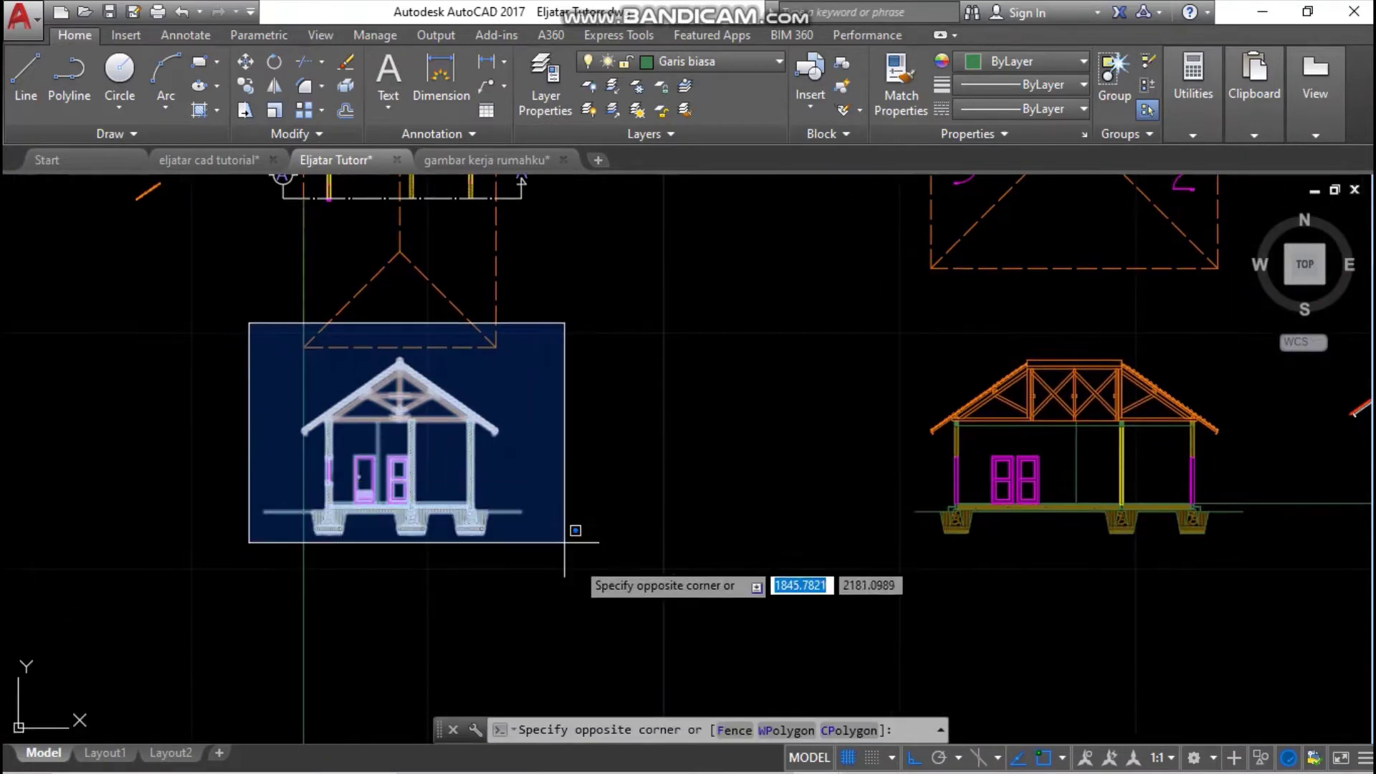
click(593, 571)
right_click(547, 337)
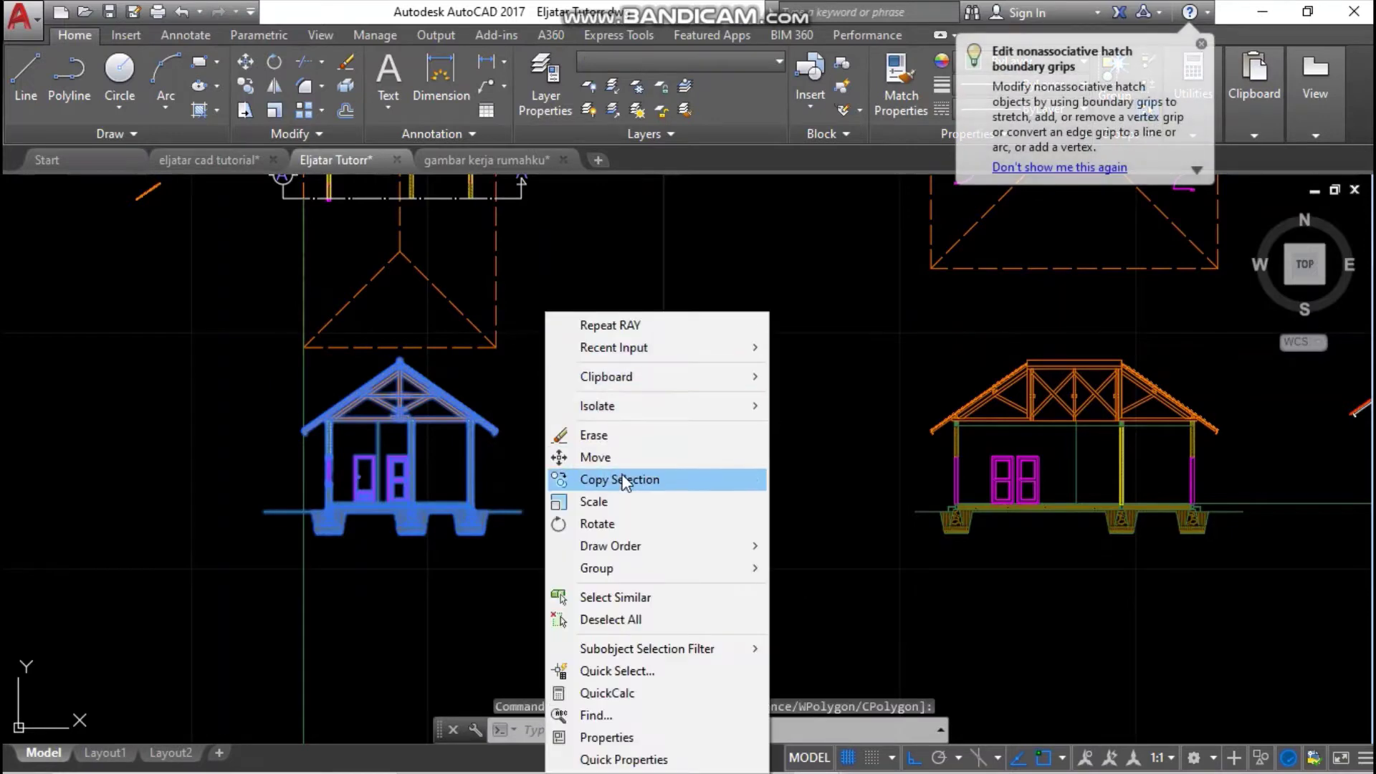
click(622, 479)
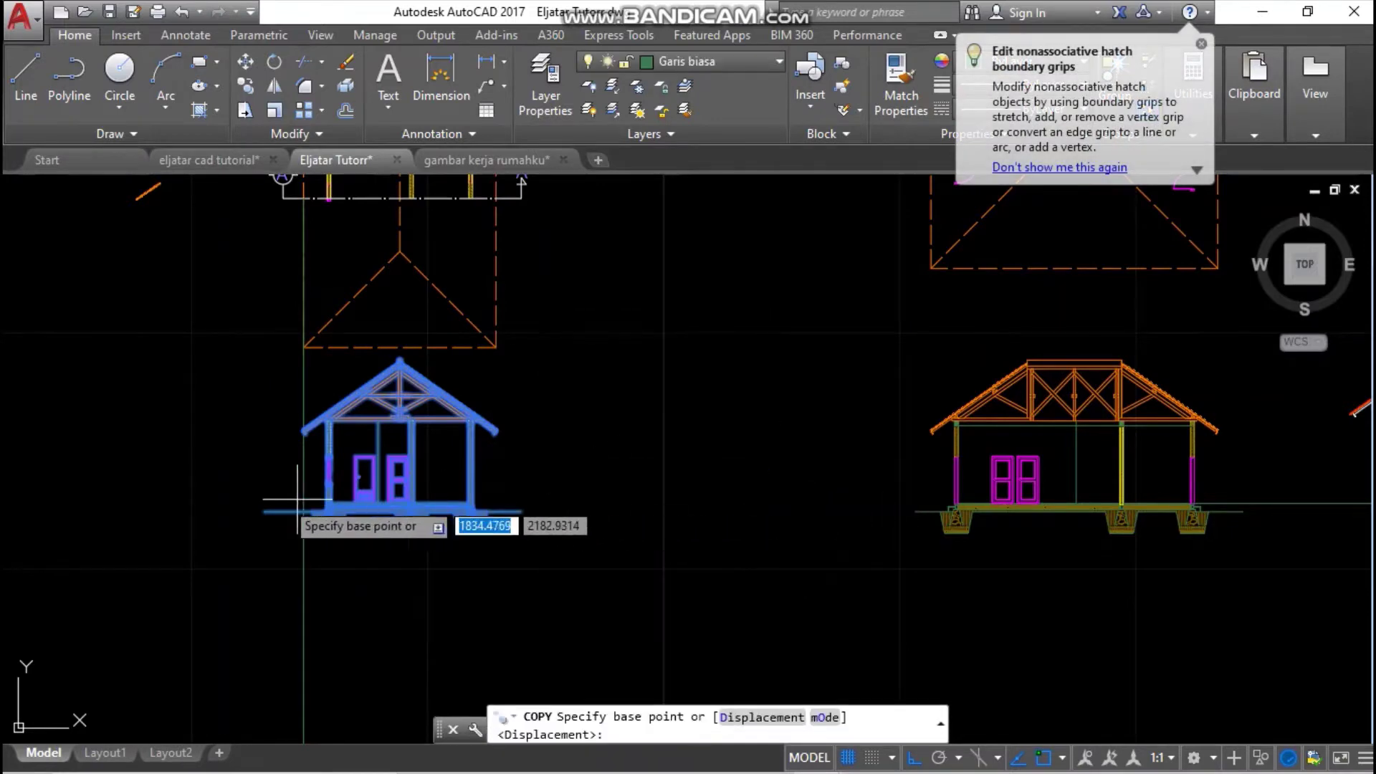
scroll(501, 510, up, 6)
scroll(749, 515, up, 4)
scroll(716, 470, up, 4)
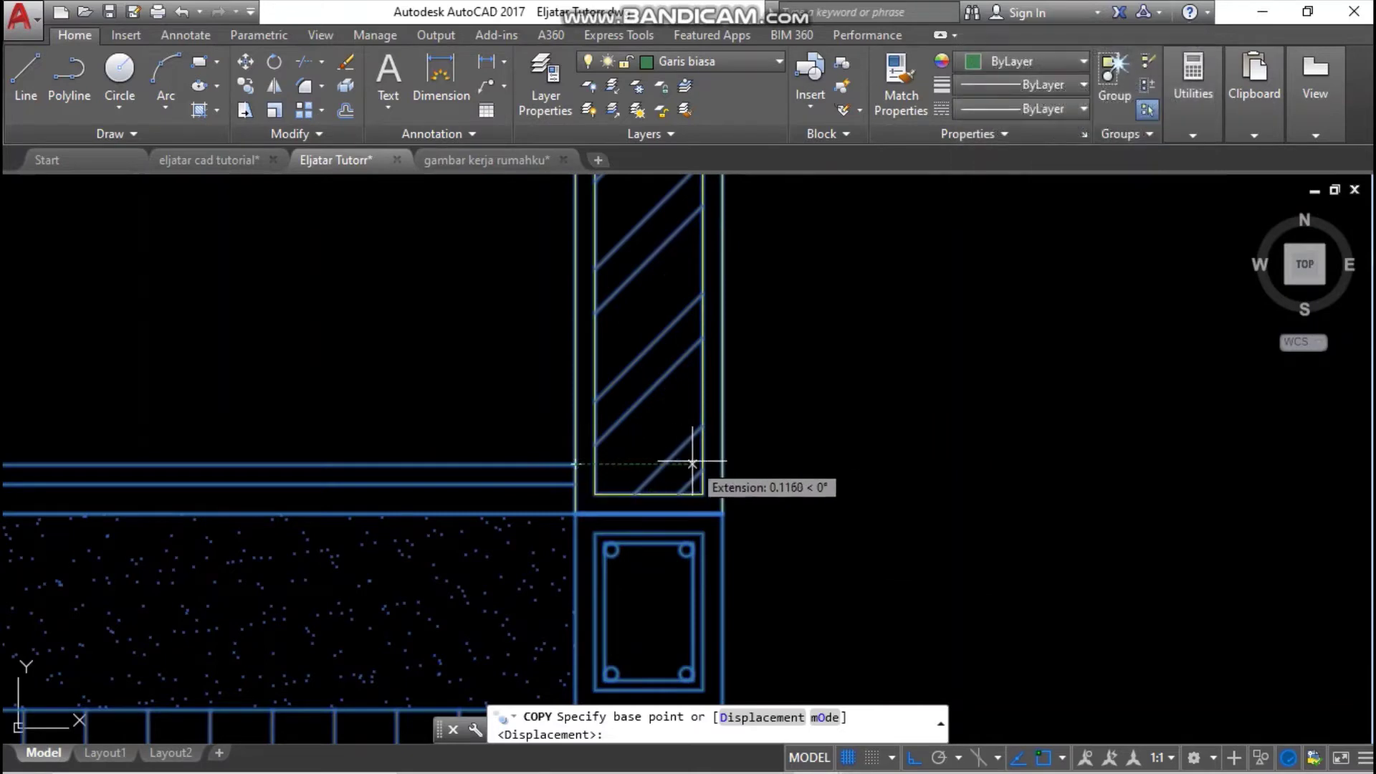
click(723, 464)
scroll(724, 458, down, 10)
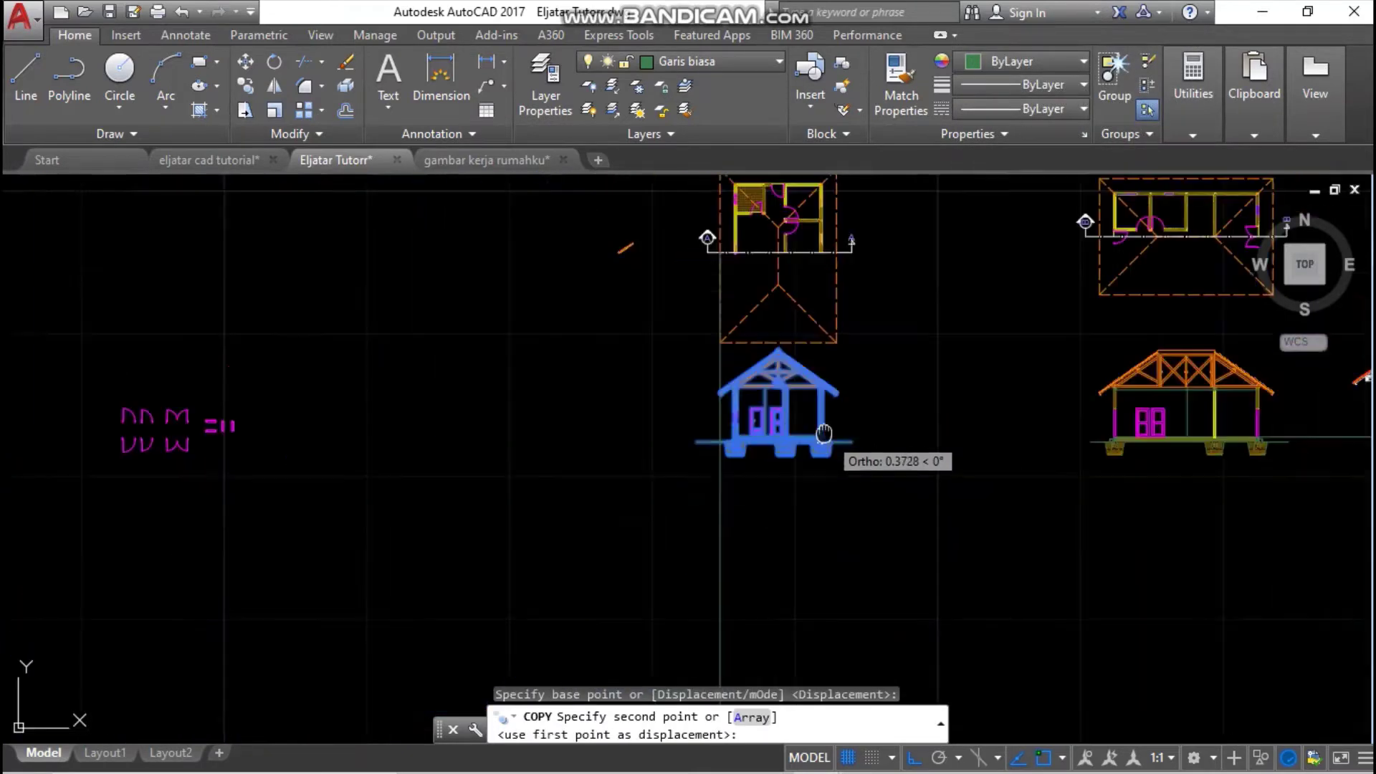
scroll(501, 391, up, 8)
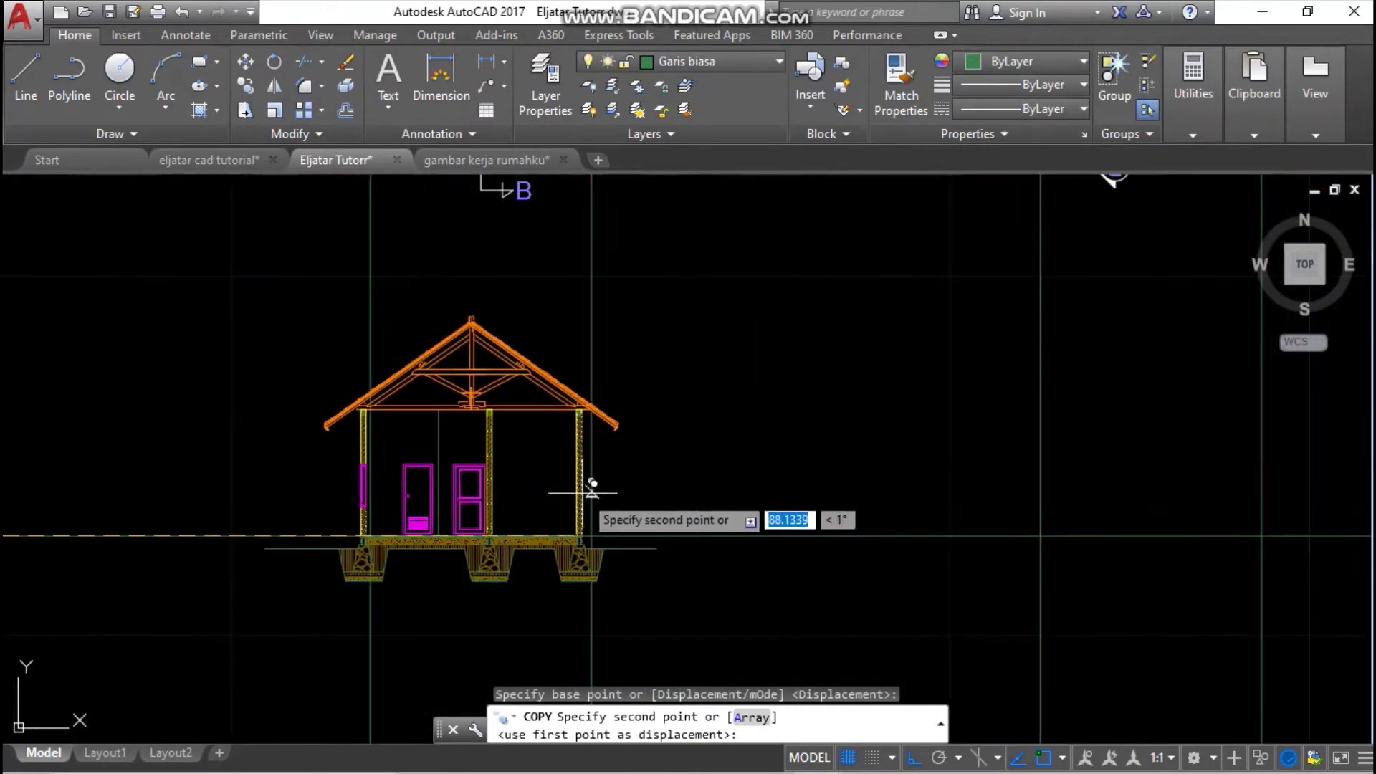
click(589, 542)
- Place another copy of the section where the horizontal ray meets the second plan copy's right ray, and end the Copy command
middle_drag(913, 436, 695, 390)
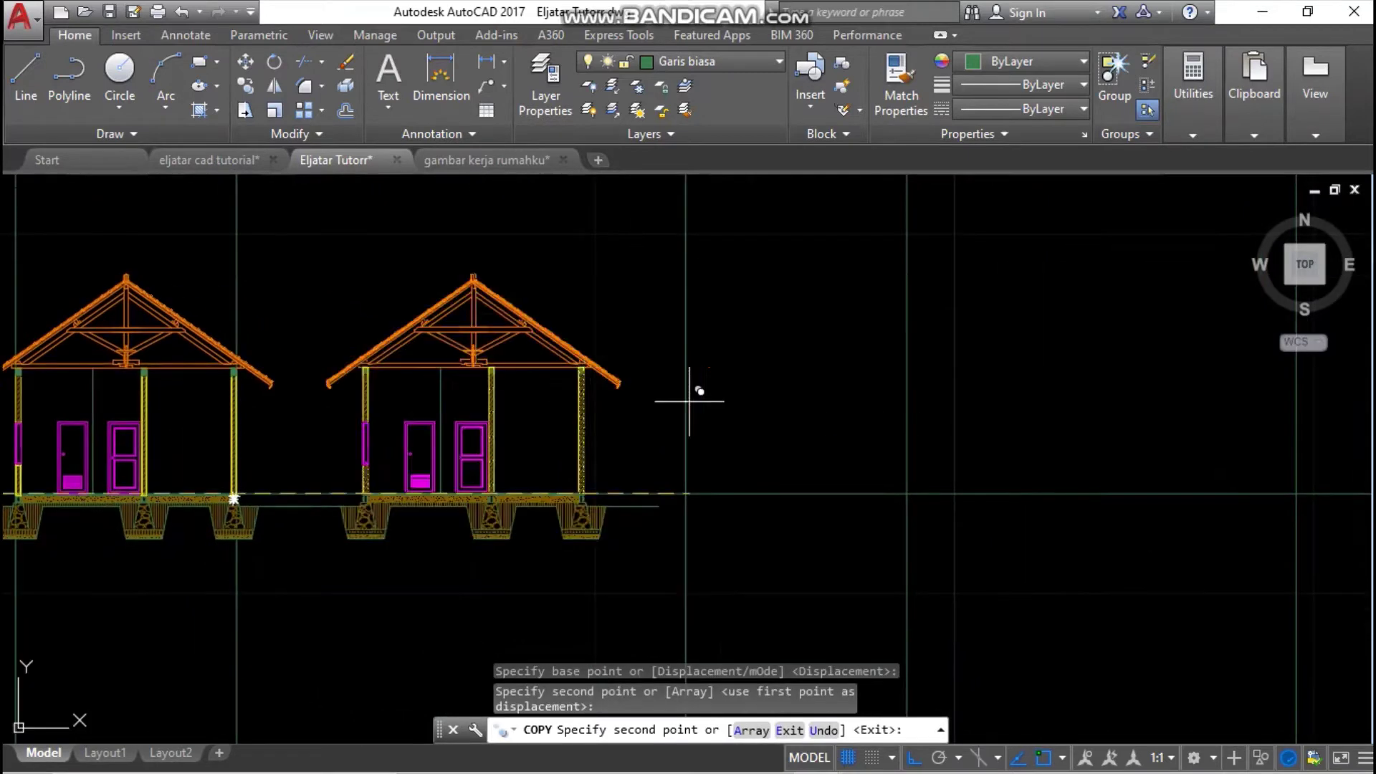
scroll(820, 442, down, 3)
scroll(786, 461, up, 3)
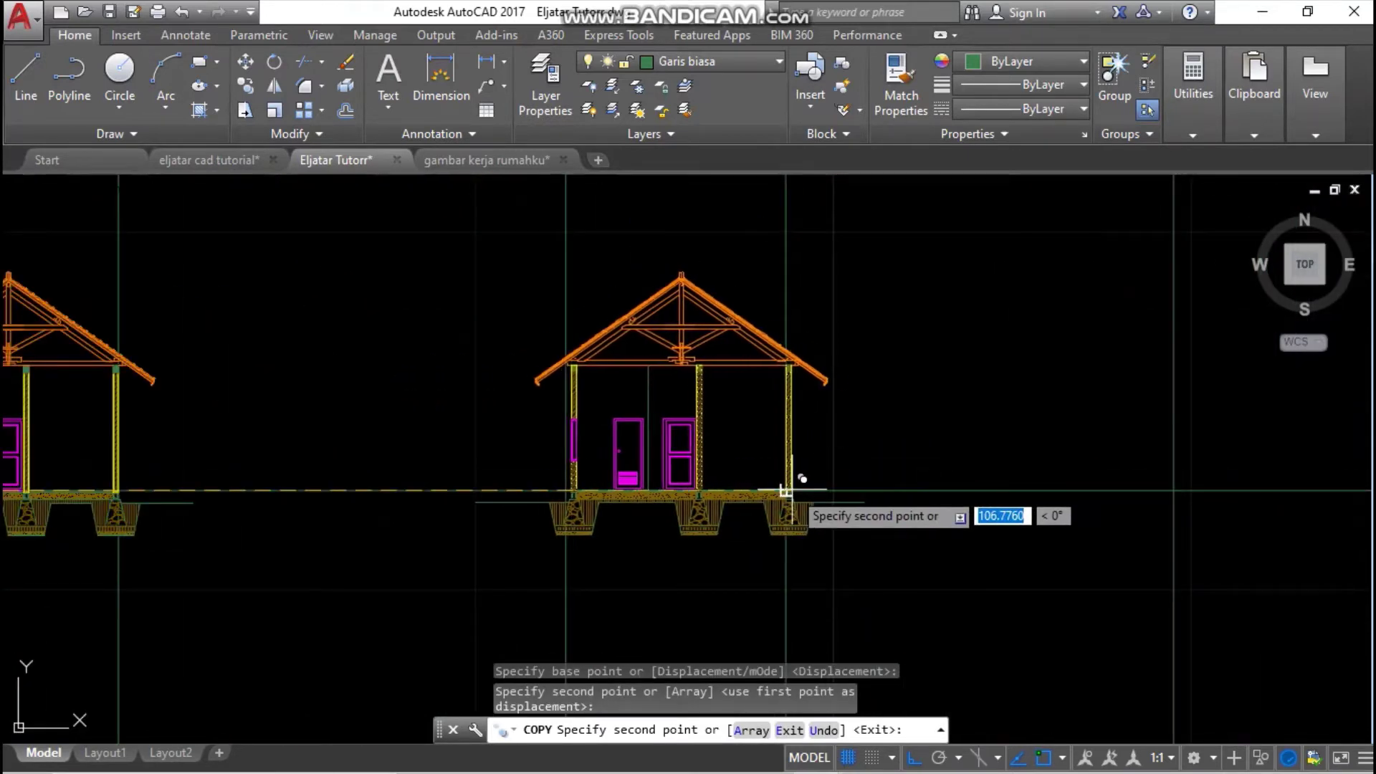
click(789, 493)
scroll(788, 480, up, 5)
scroll(774, 479, down, 5)
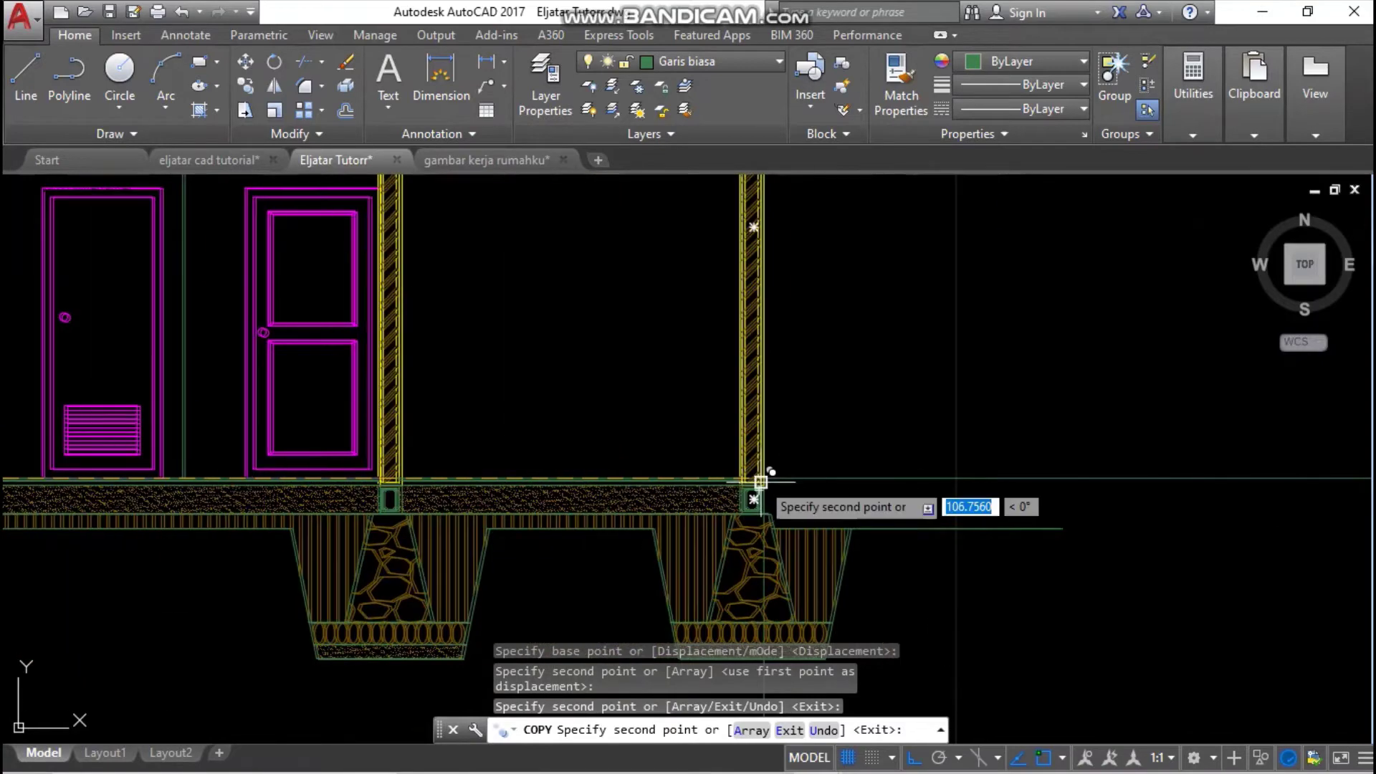
scroll(774, 478, down, 4)
key(Escape)
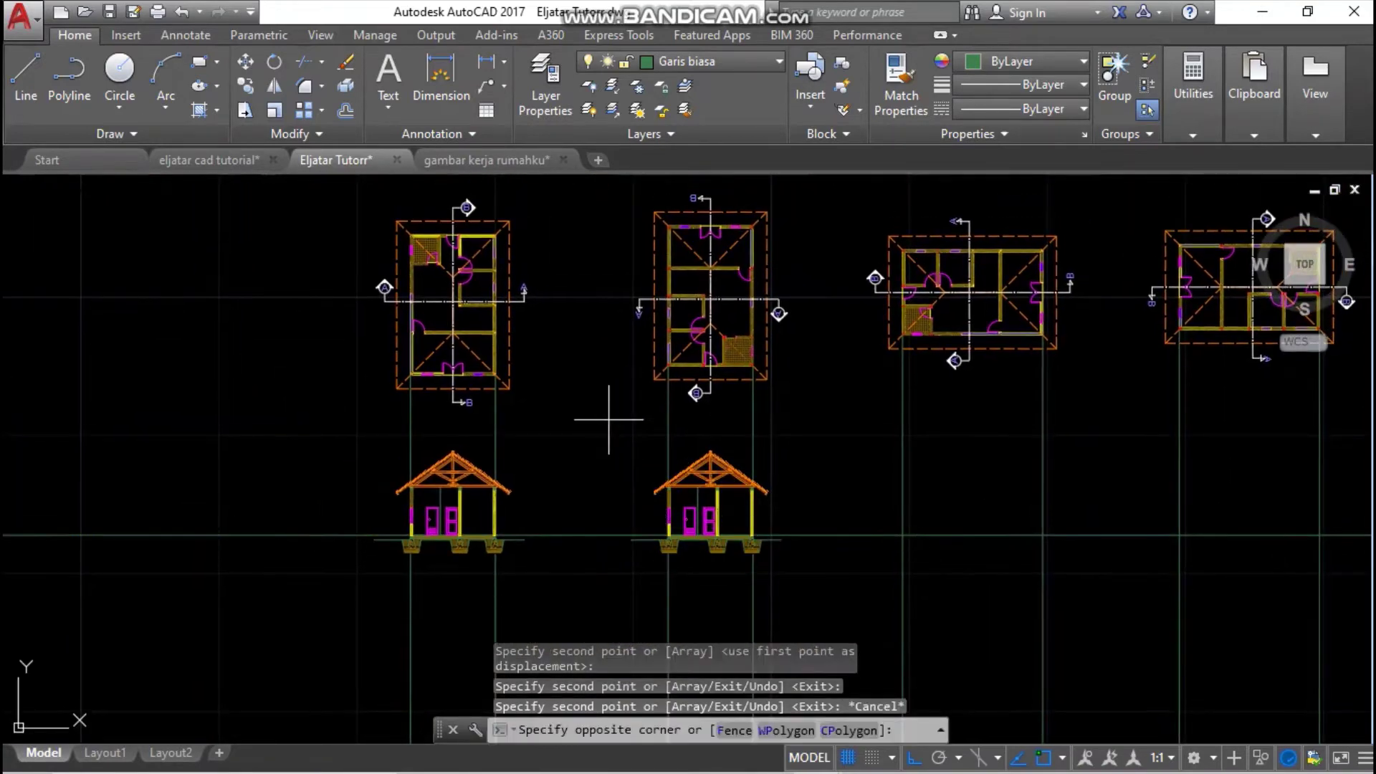
- Erase the section copy beneath the second floor plan copy
click(811, 584)
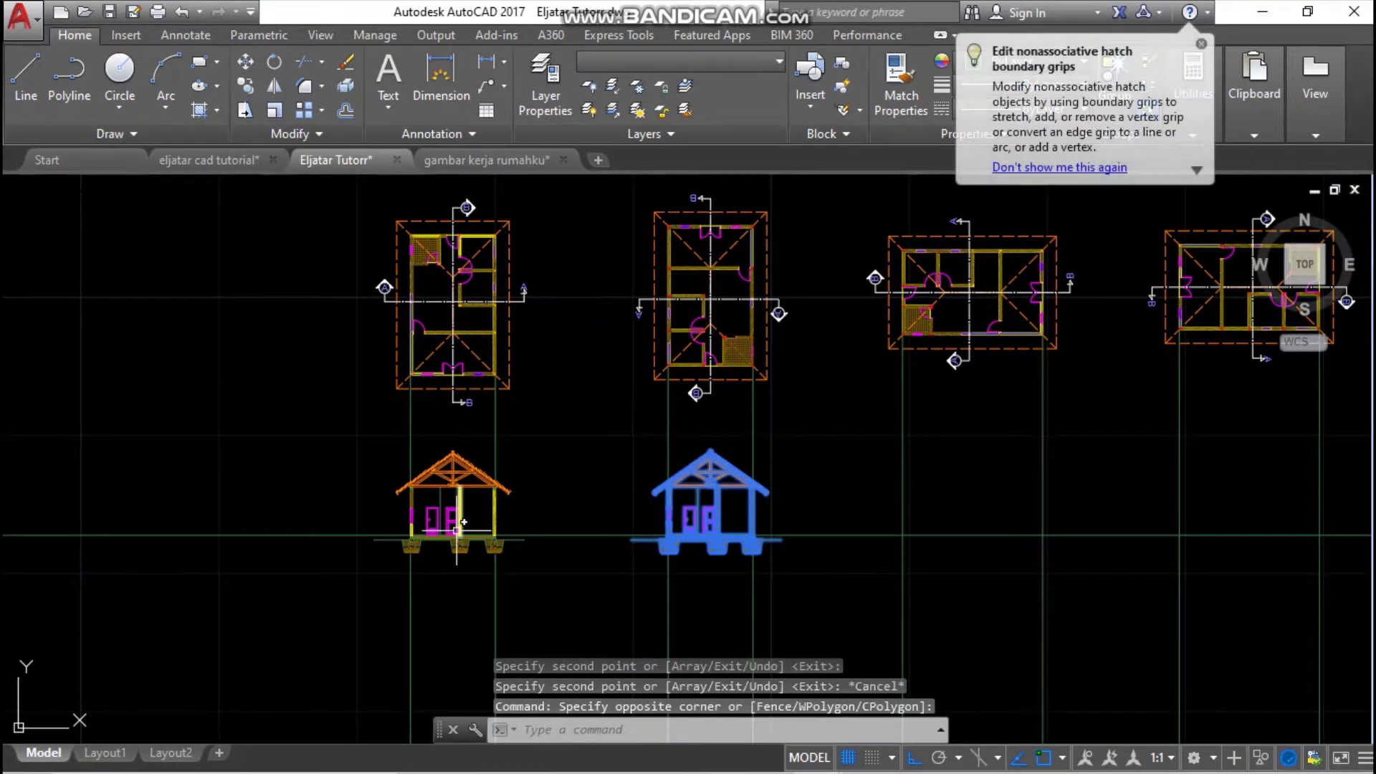
key(Delete)
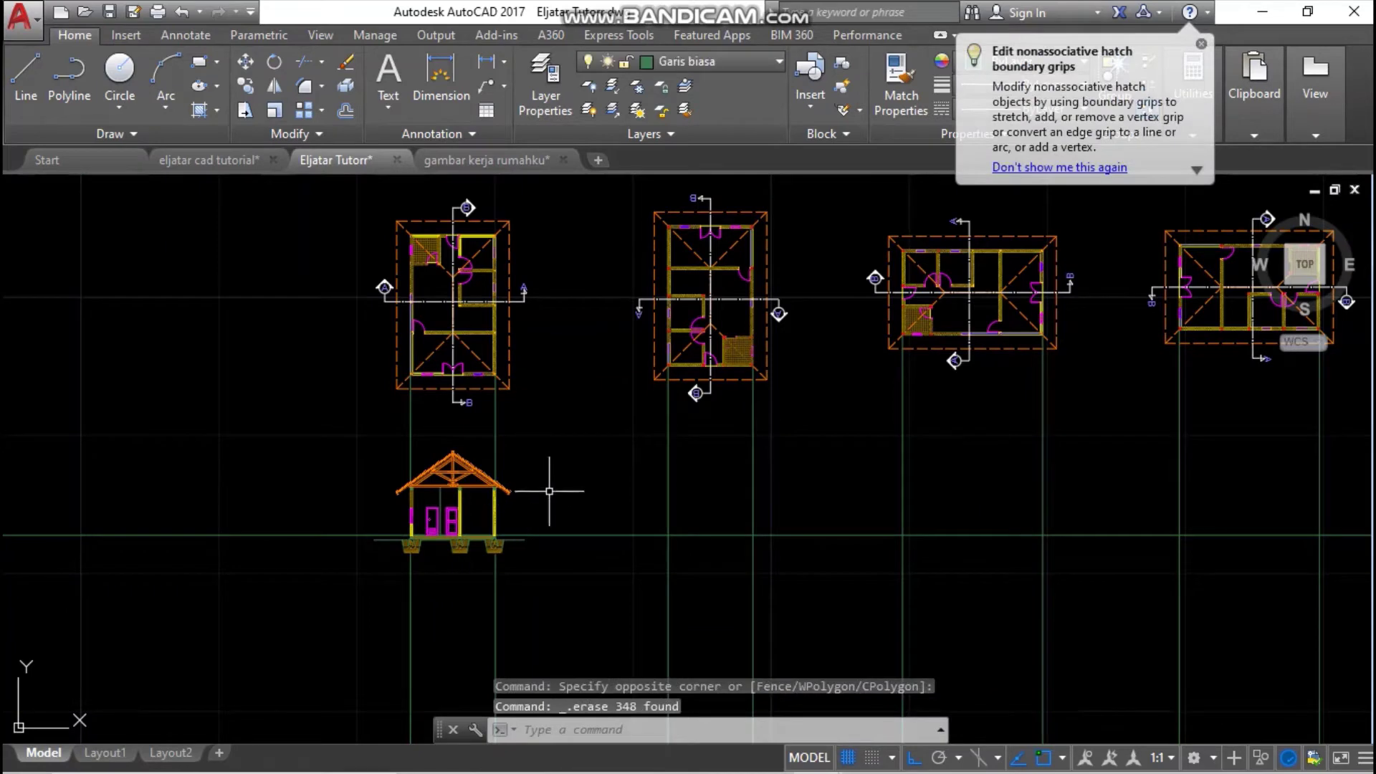
scroll(452, 521, up, 4)
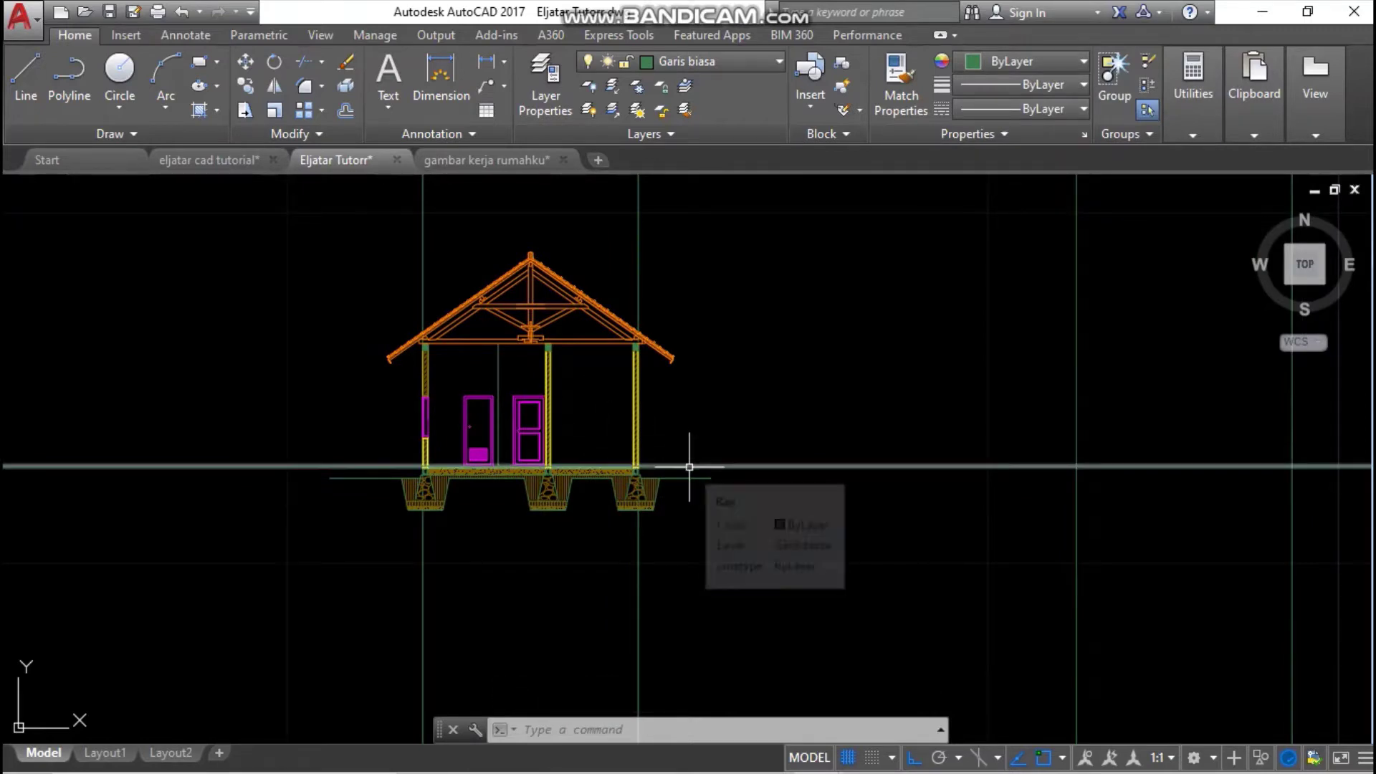
scroll(691, 498, up, 2)
middle_drag(691, 497, 776, 498)
click(836, 547)
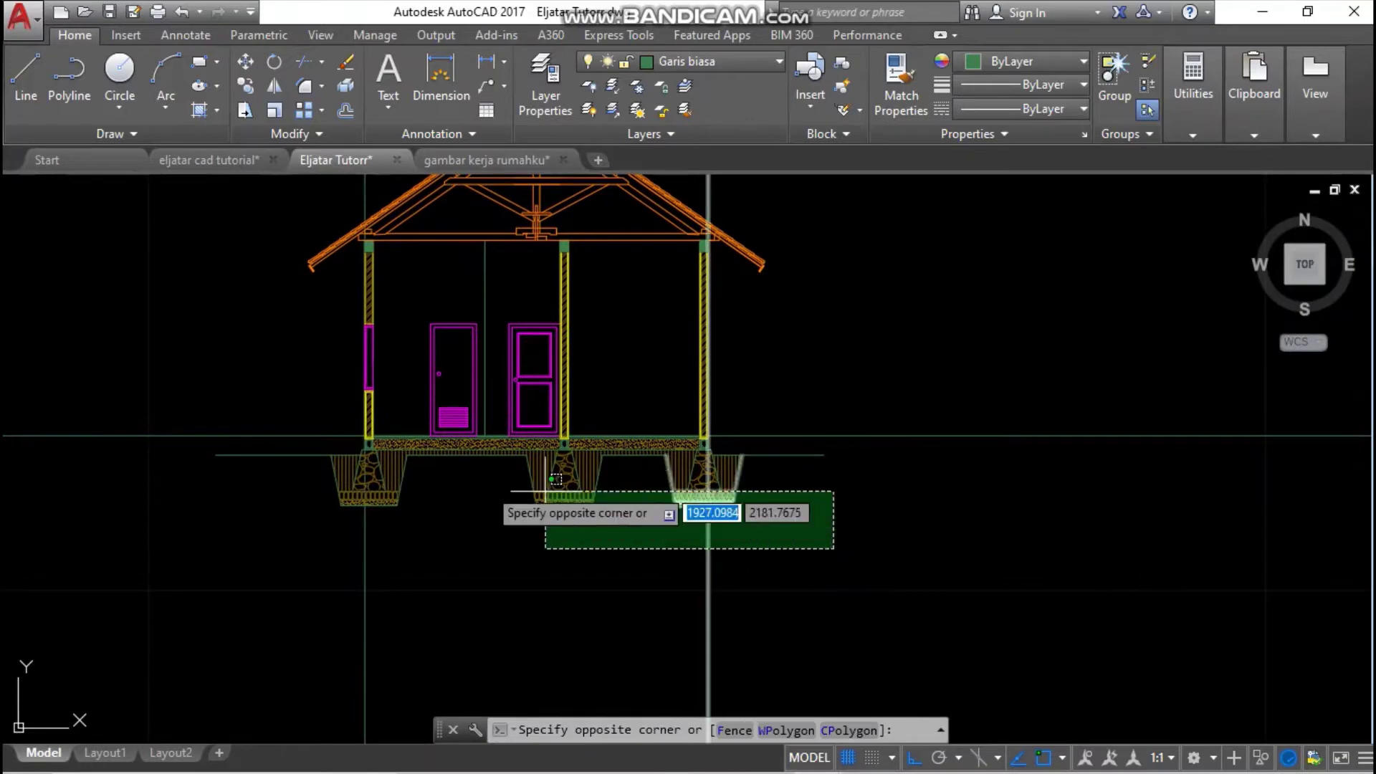
click(208, 451)
key(Escape)
middle_drag(494, 270, 536, 388)
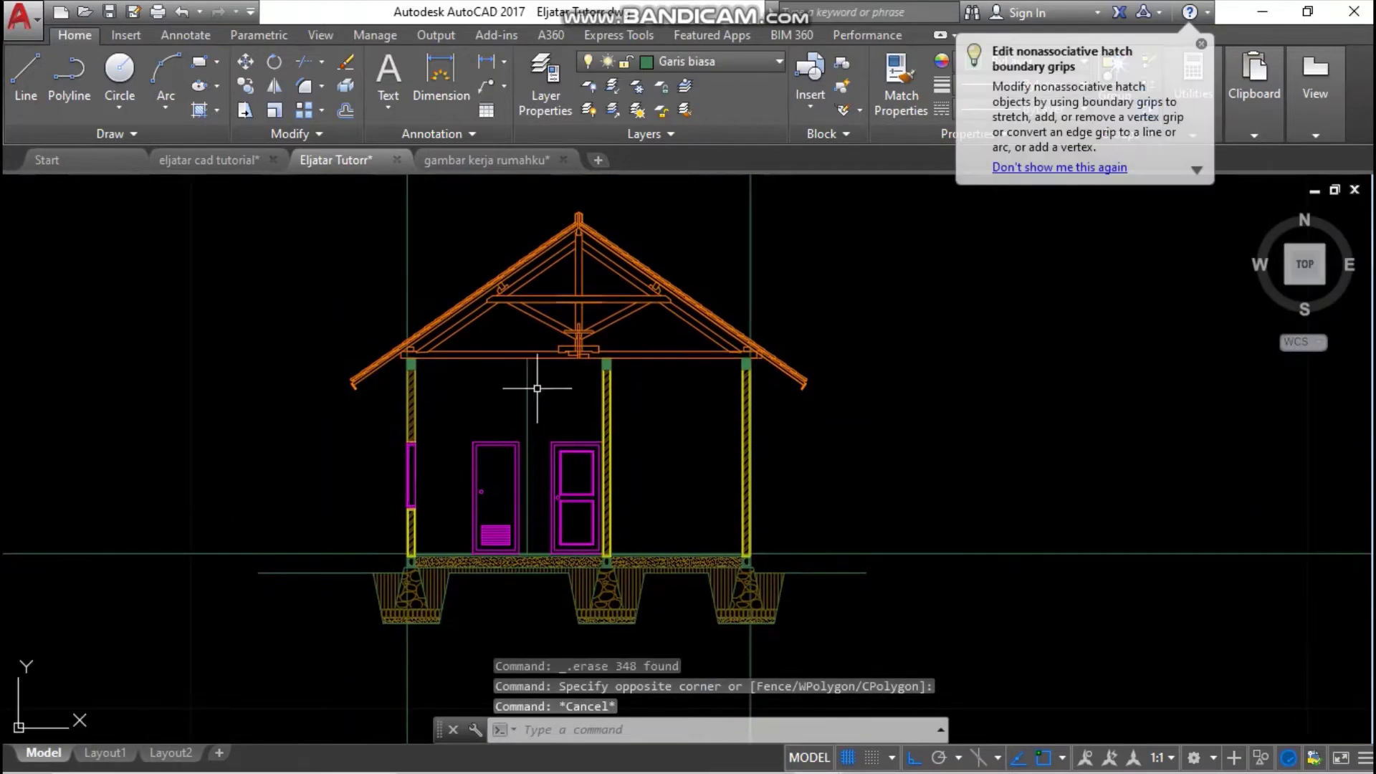
click(638, 337)
click(544, 247)
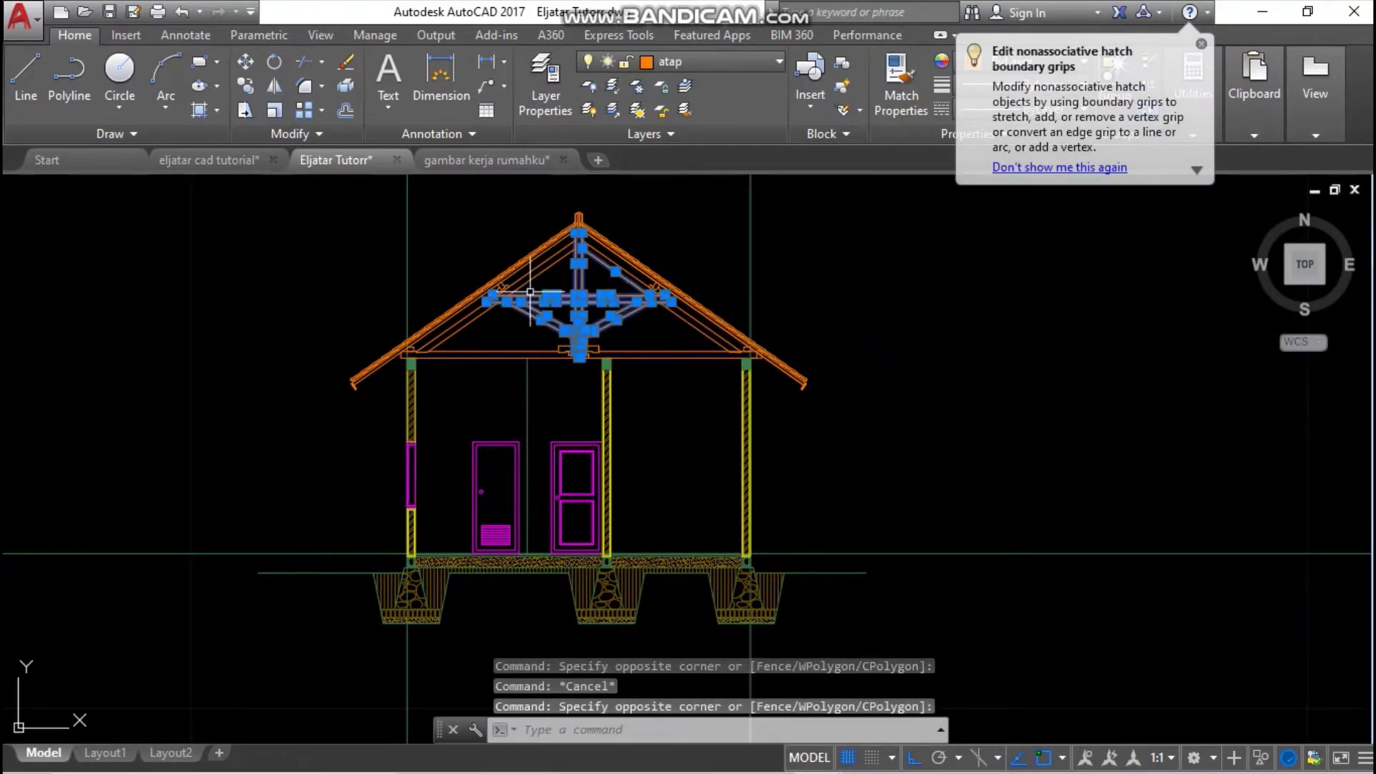
key(Escape)
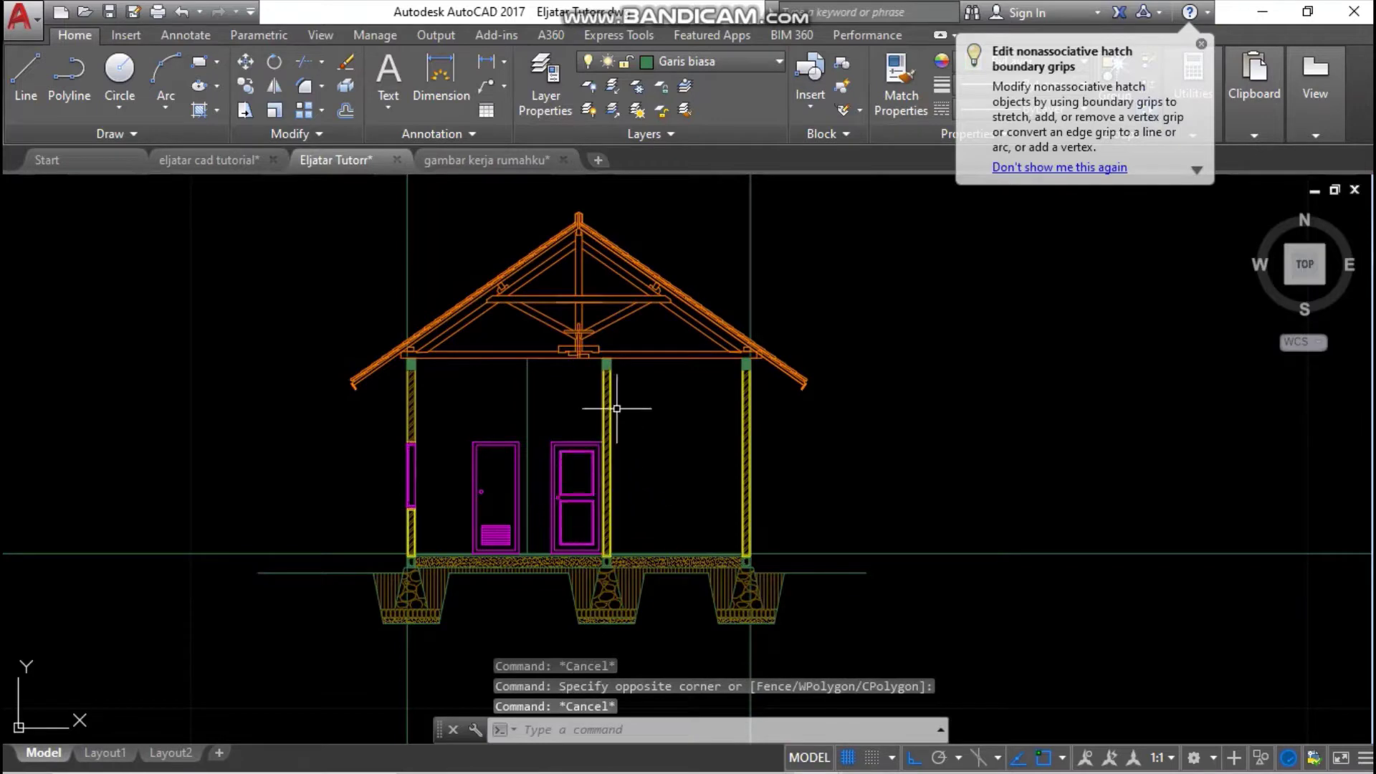
click(617, 409)
key(Escape)
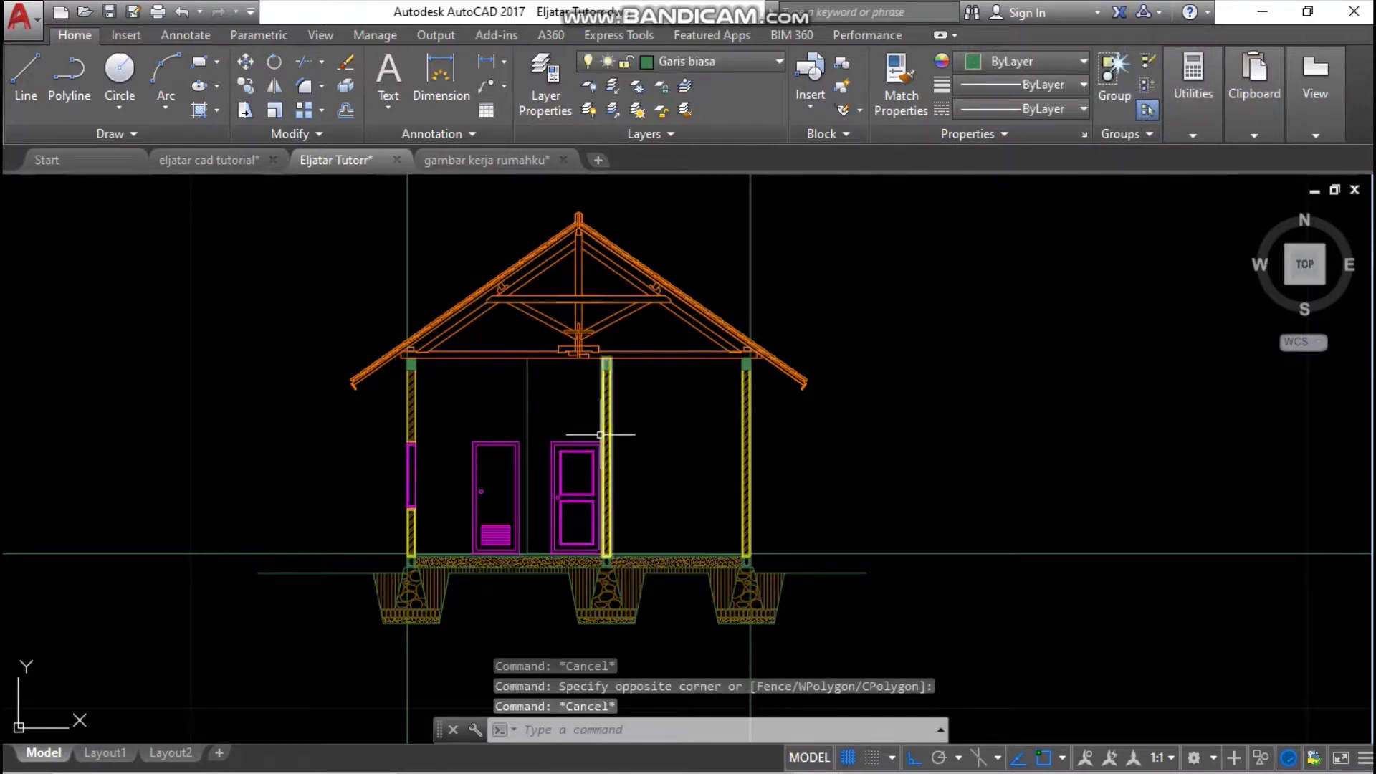
scroll(631, 417, down, 2)
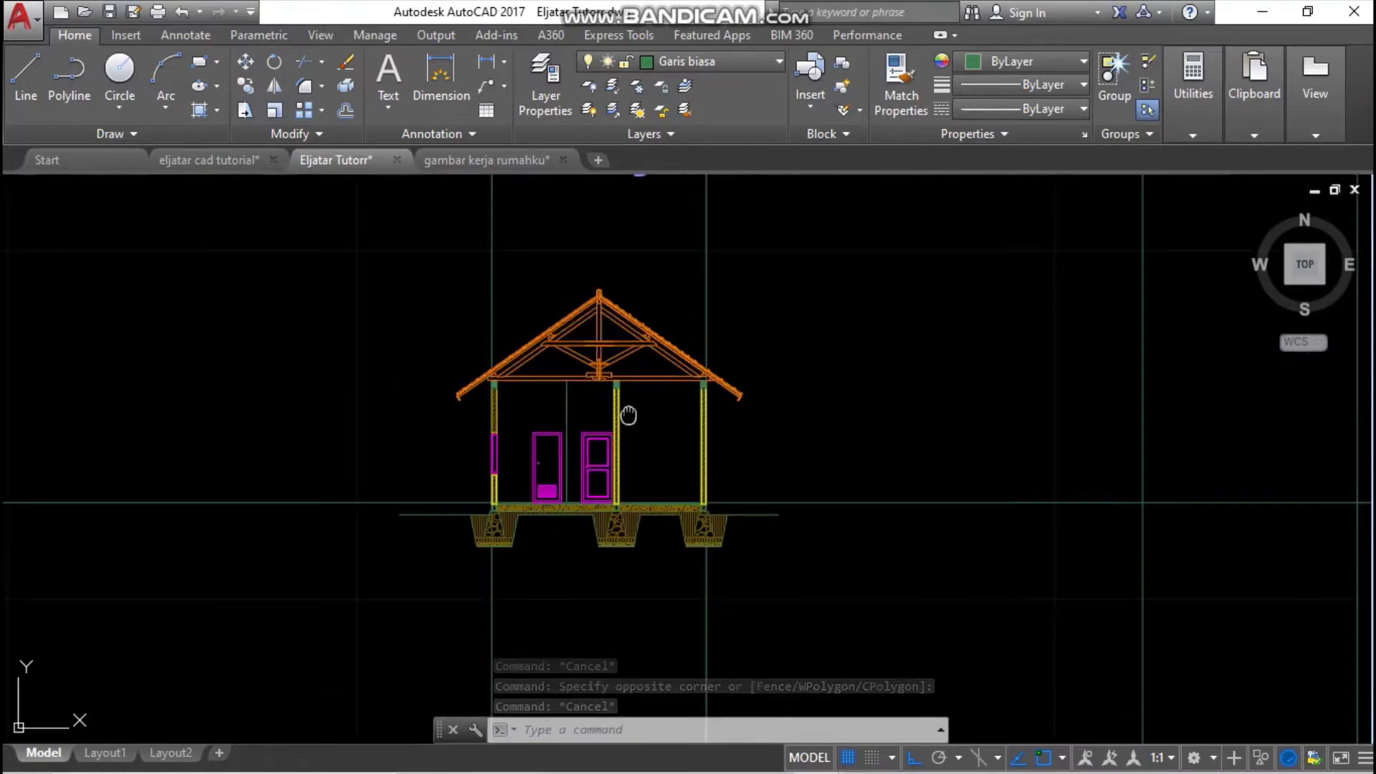
- Erase the truss members, interior wall, doors, floor and foundations from the section under the first plan copy, keeping the roof outline and outer walls
scroll(633, 409, up, 6)
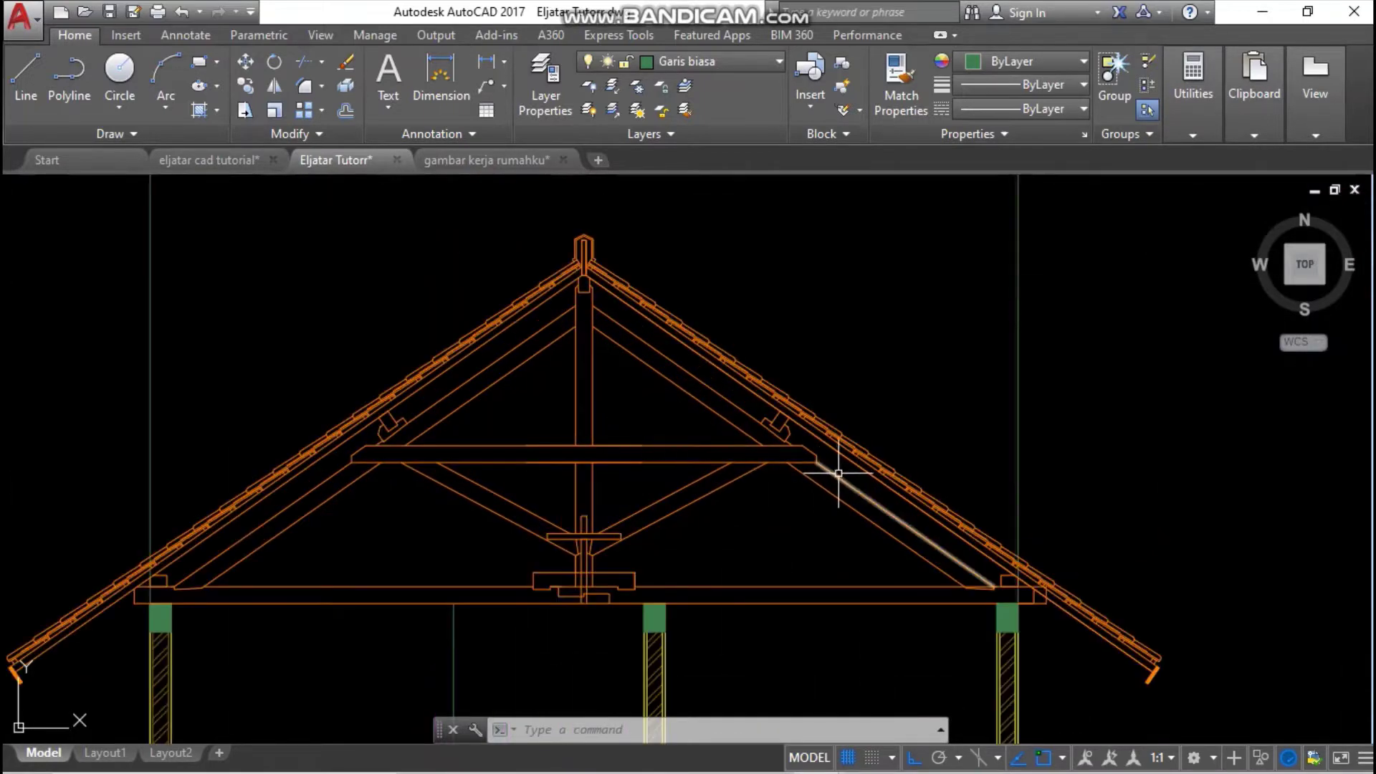
click(831, 469)
click(708, 480)
key(Delete)
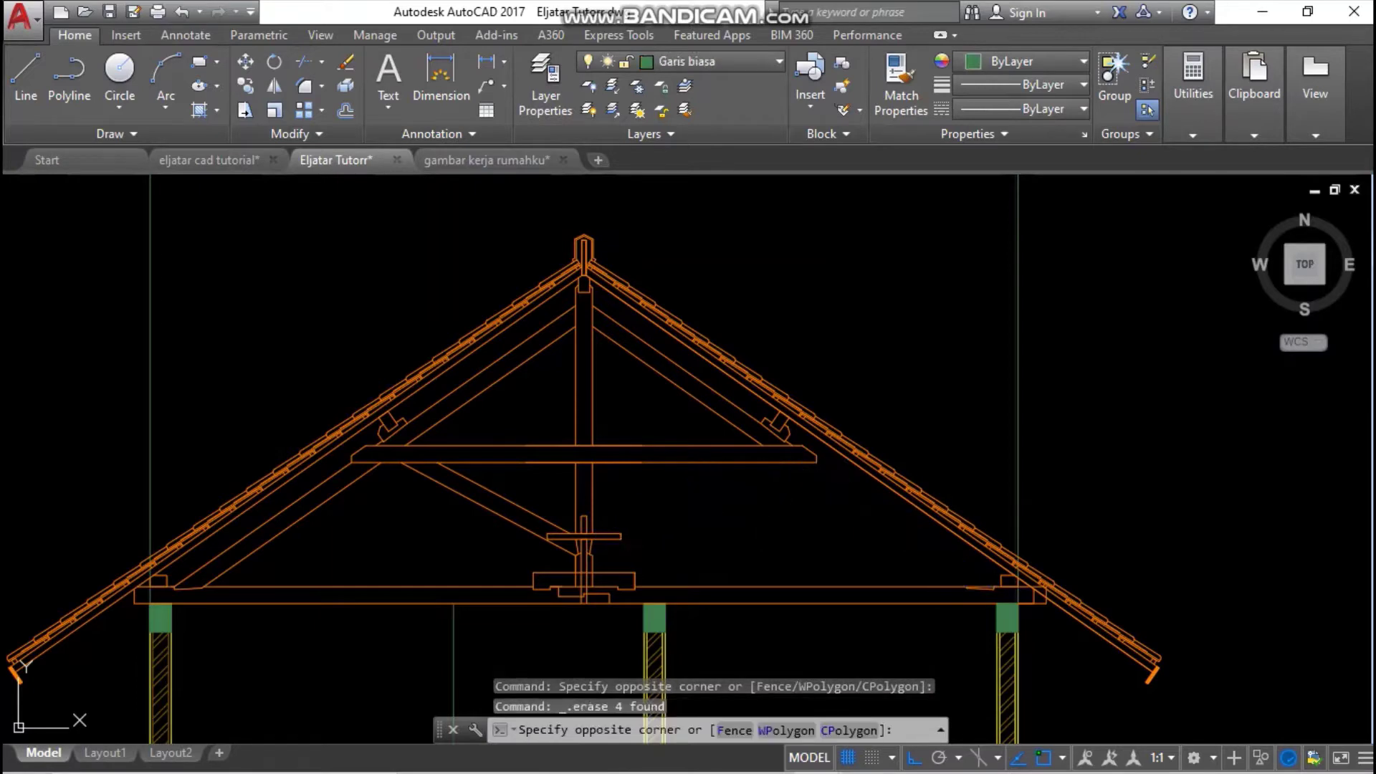
click(689, 403)
key(Delete)
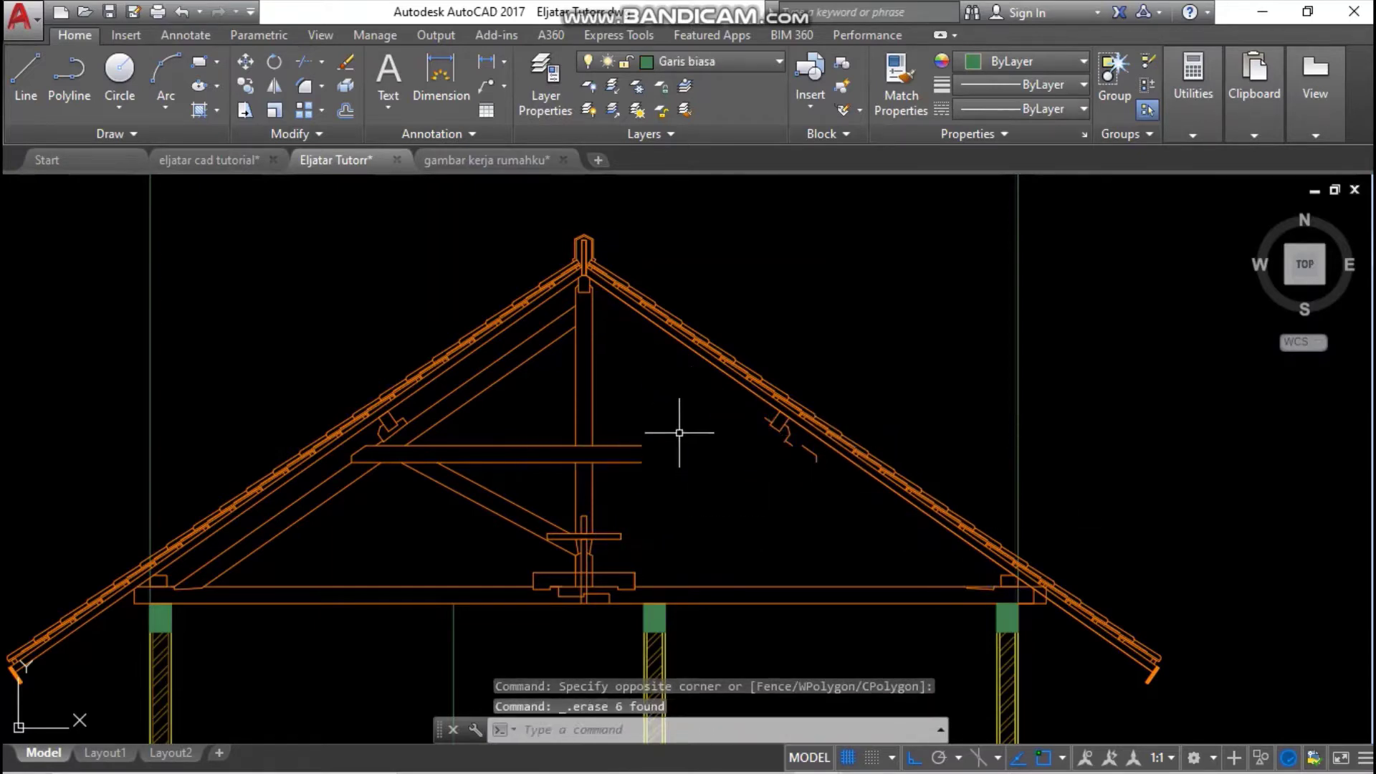
mouse_move(765, 20)
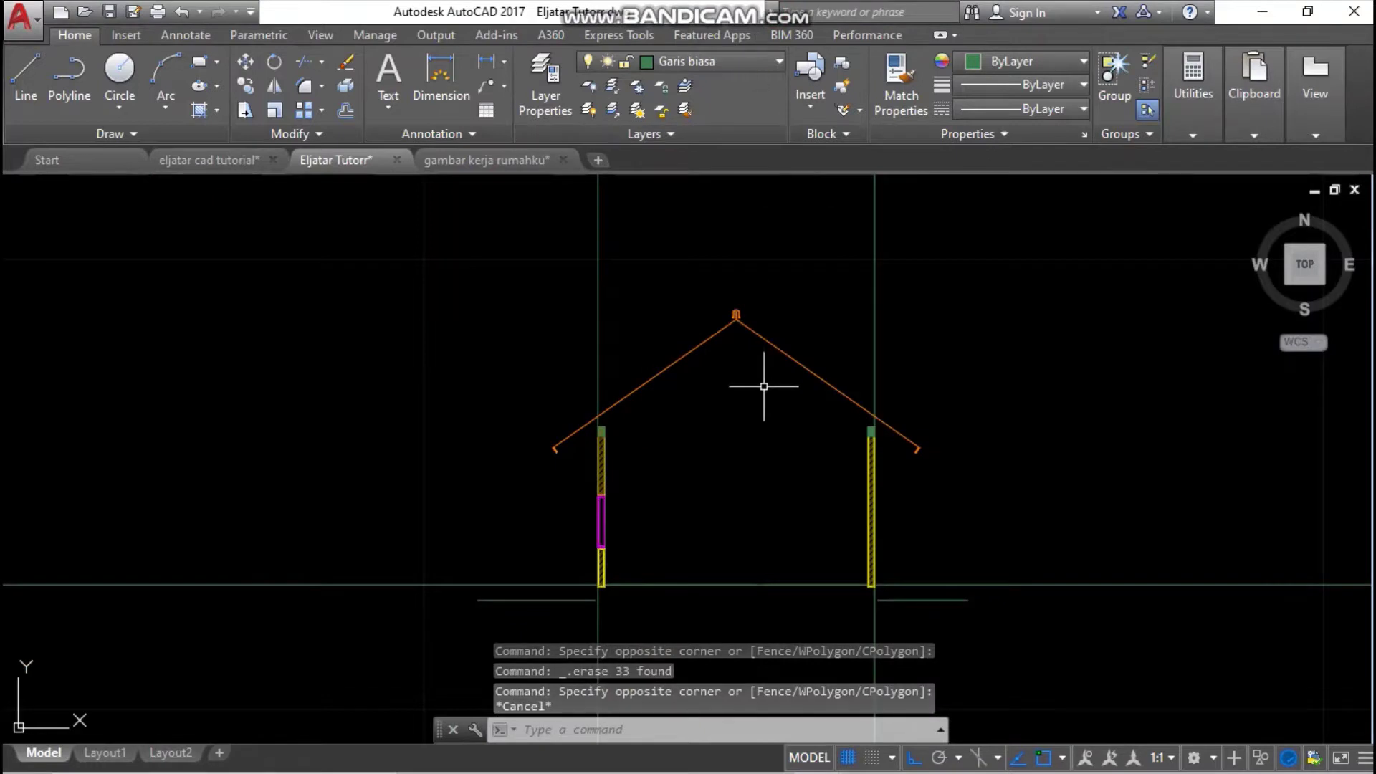
middle_drag(764, 386, 745, 350)
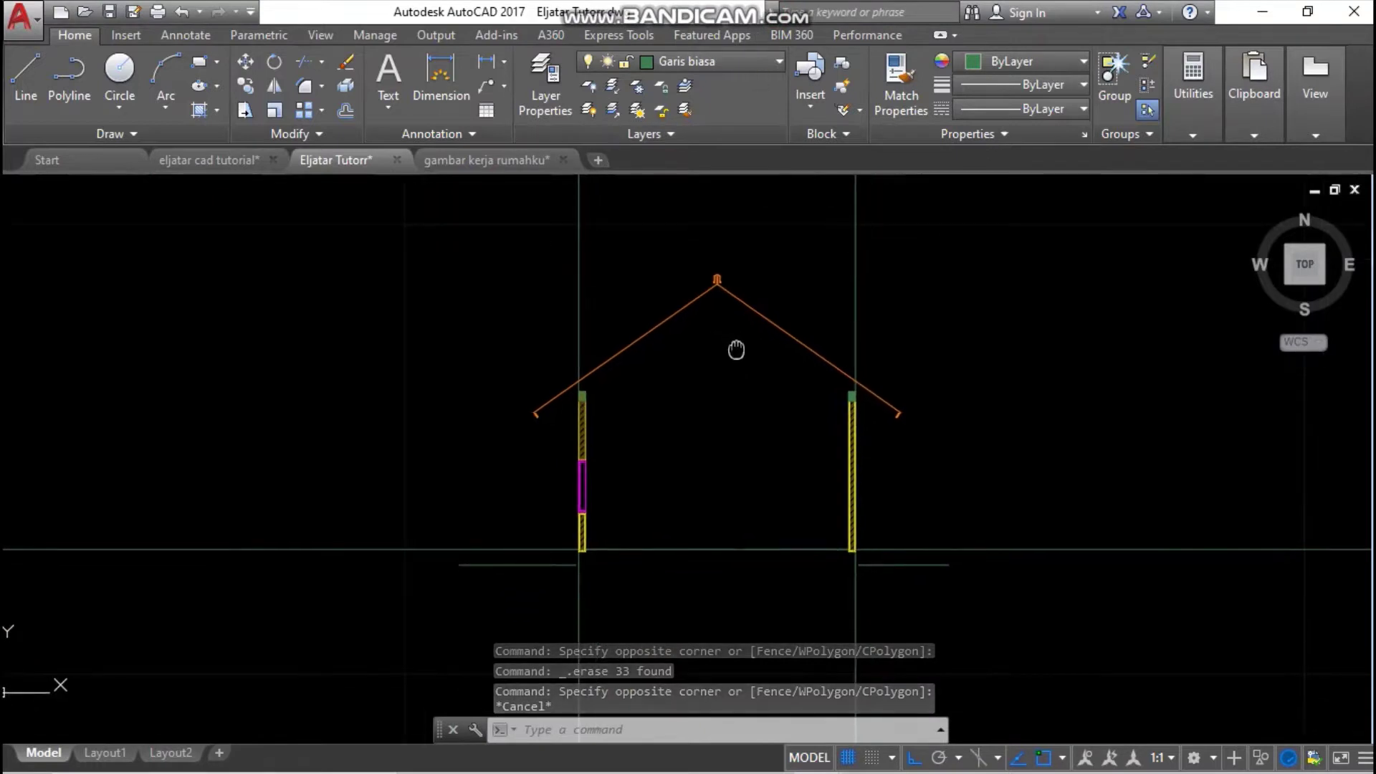
- Compare the ridge of the stripped section copy with the roof covering and ridge detail of the full original section
scroll(702, 331, up, 2)
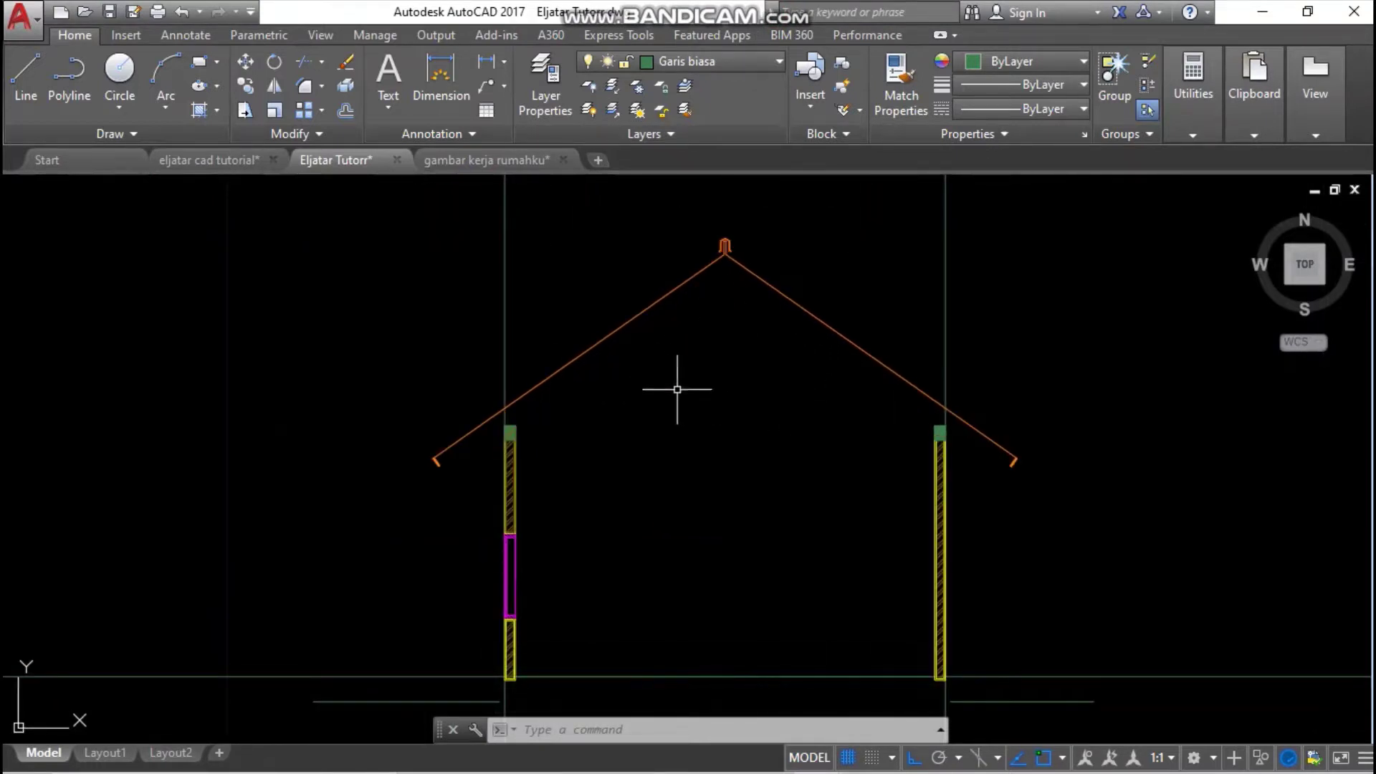
scroll(715, 256, up, 4)
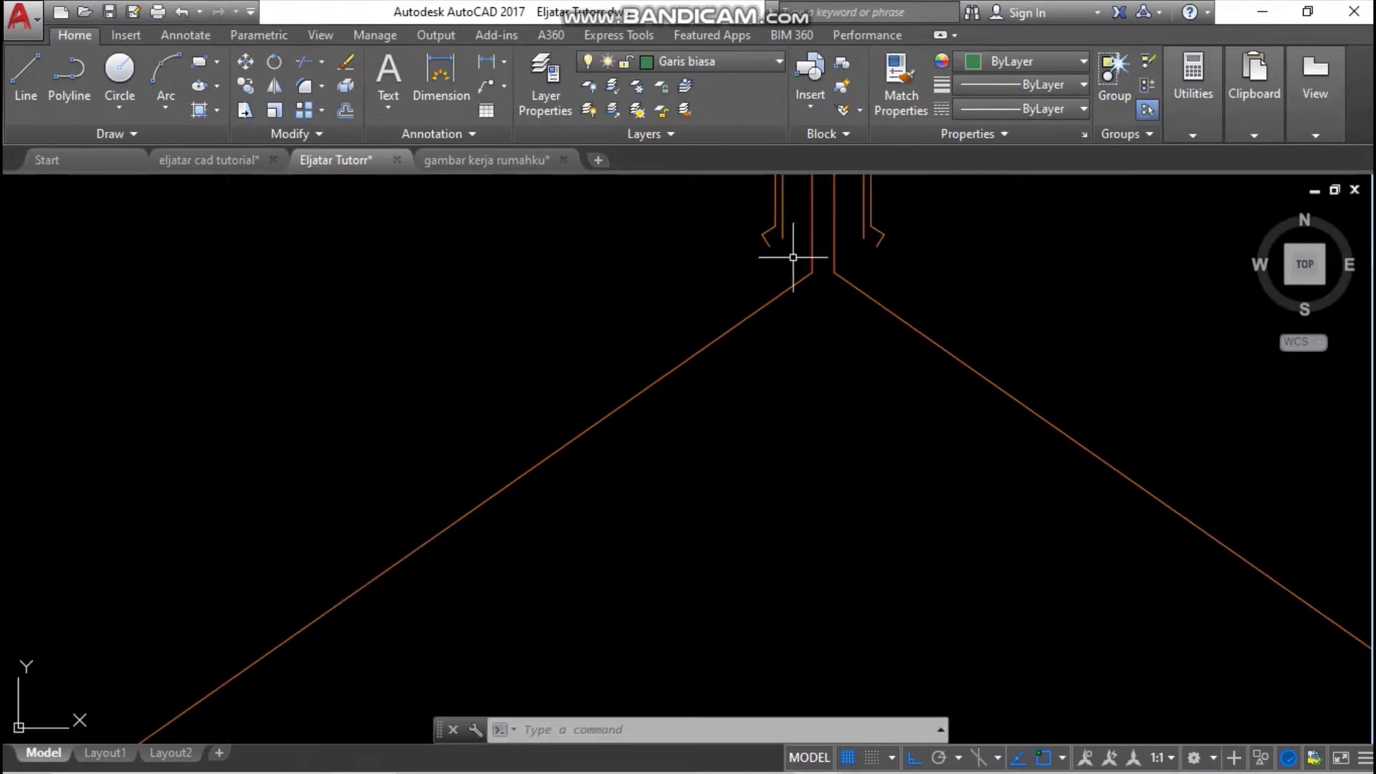
key(Escape)
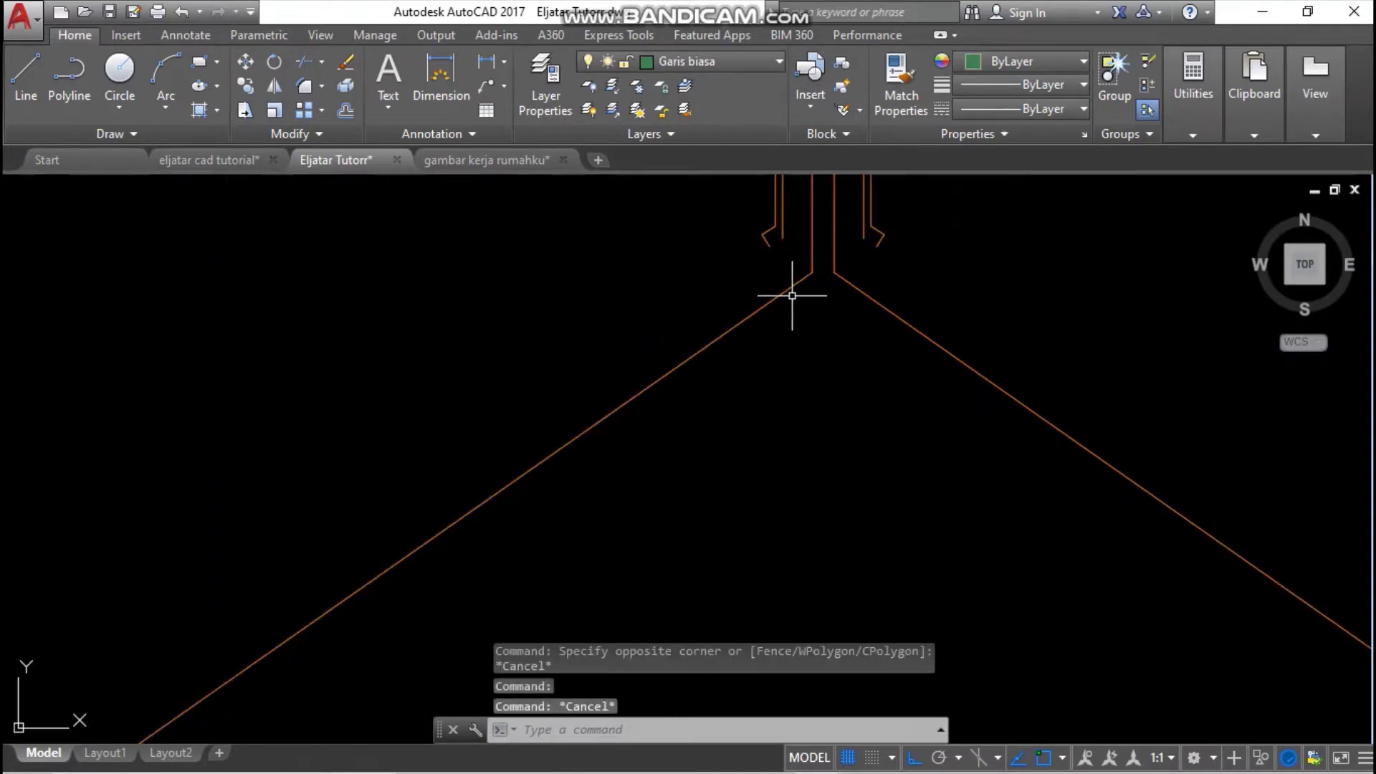
scroll(759, 312, down, 8)
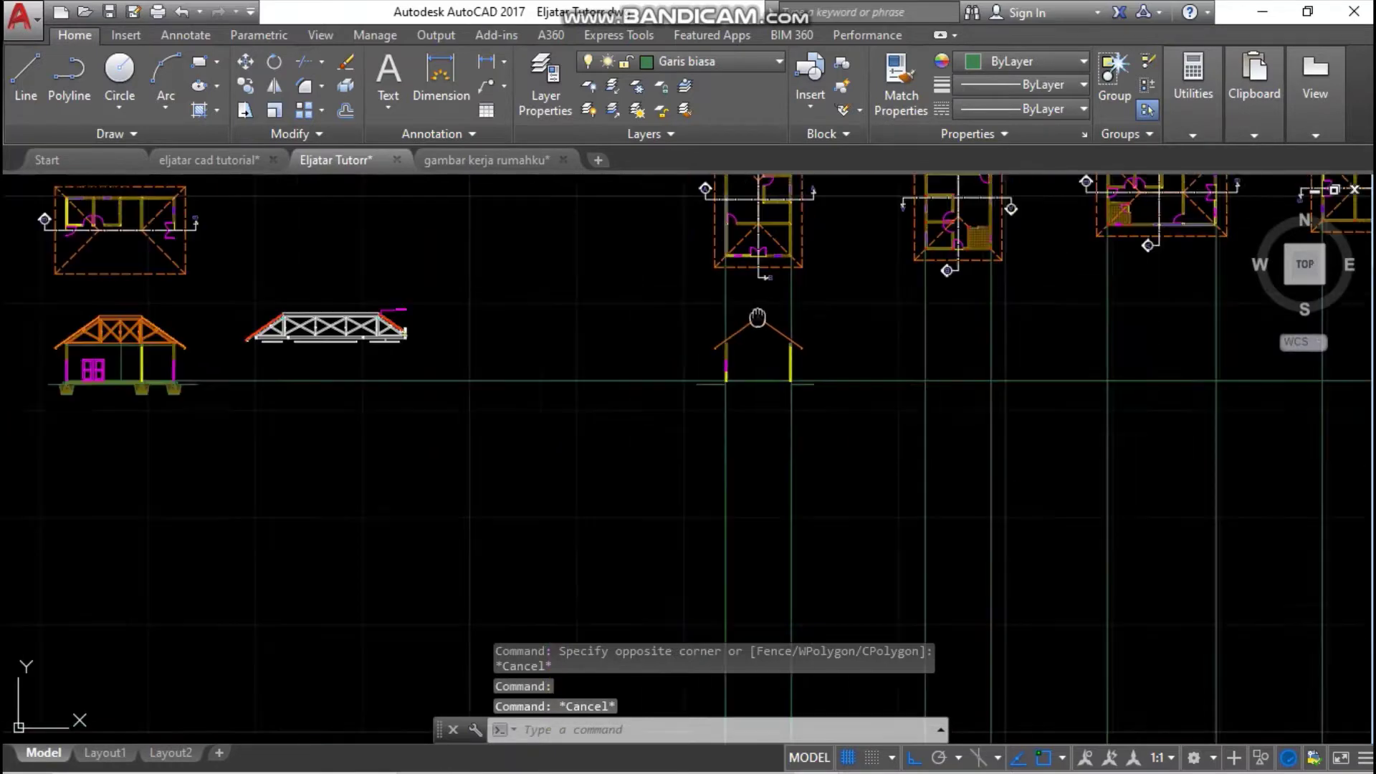
scroll(538, 362, up, 8)
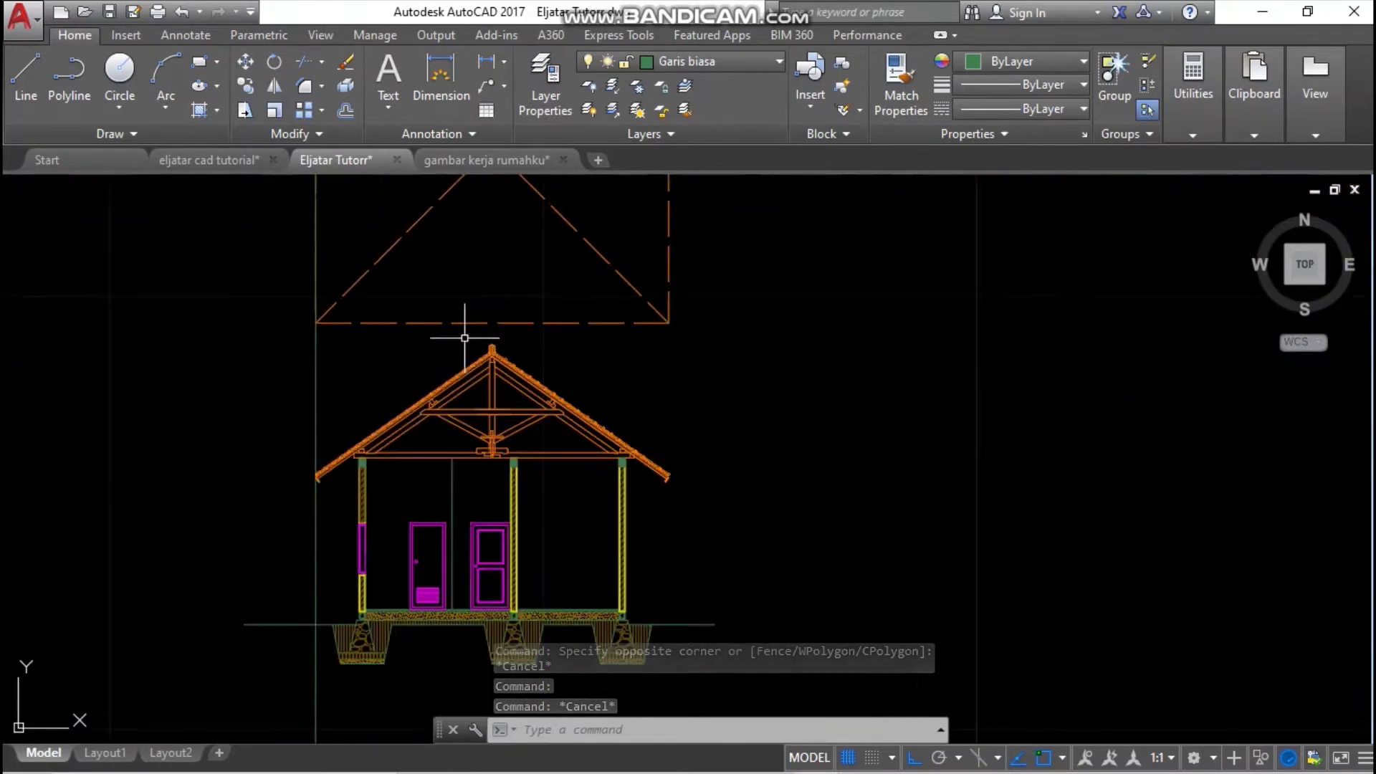
click(531, 390)
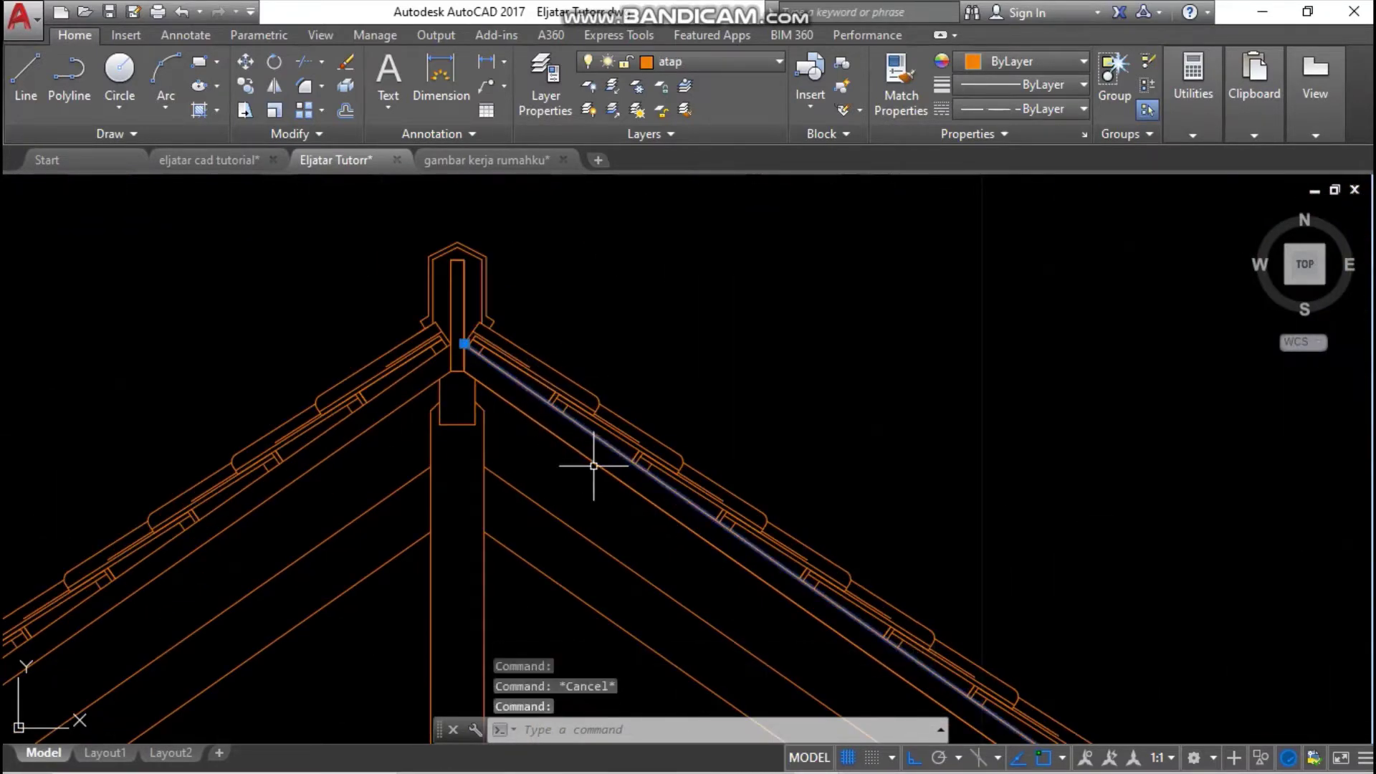
key(Escape)
scroll(817, 334, down, 6)
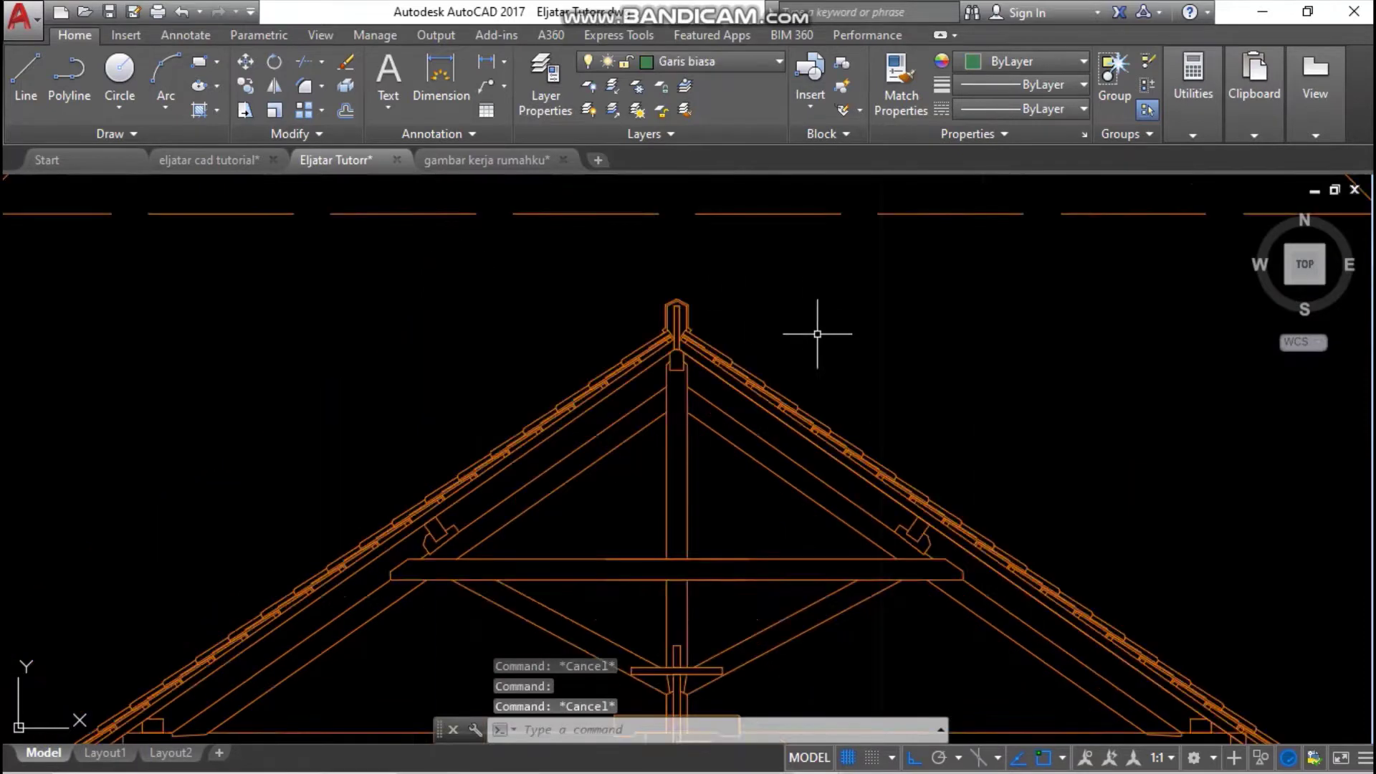
- Examine the stripped section under the first plan copy, from its roof outline and eaves to the outer walls and floor line
middle_drag(949, 334, 565, 289)
scroll(774, 298, down, 4)
middle_drag(768, 298, 274, 403)
middle_drag(950, 364, 482, 434)
middle_drag(1083, 421, 259, 476)
middle_drag(913, 475, 991, 405)
scroll(466, 389, down, 5)
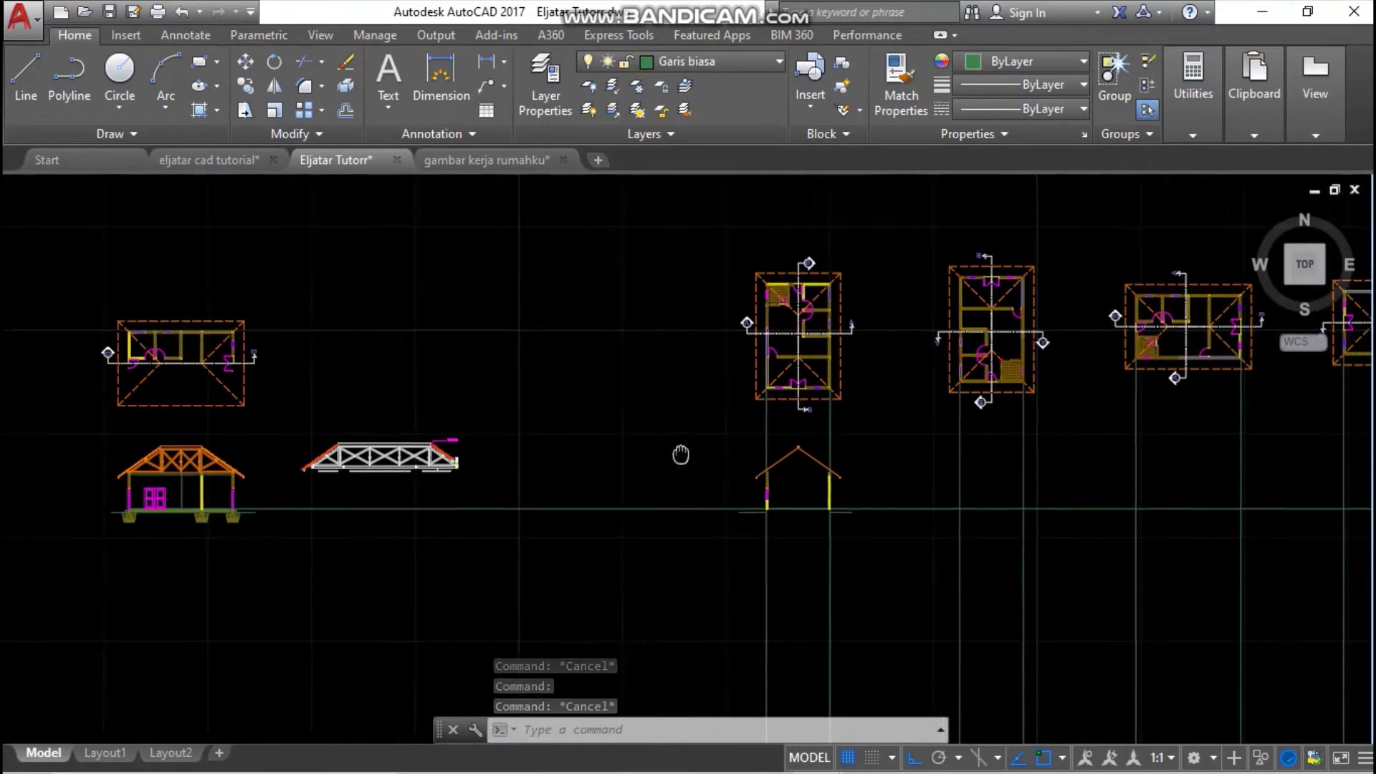
scroll(836, 440, up, 10)
scroll(846, 416, down, 2)
middle_drag(847, 417, 847, 363)
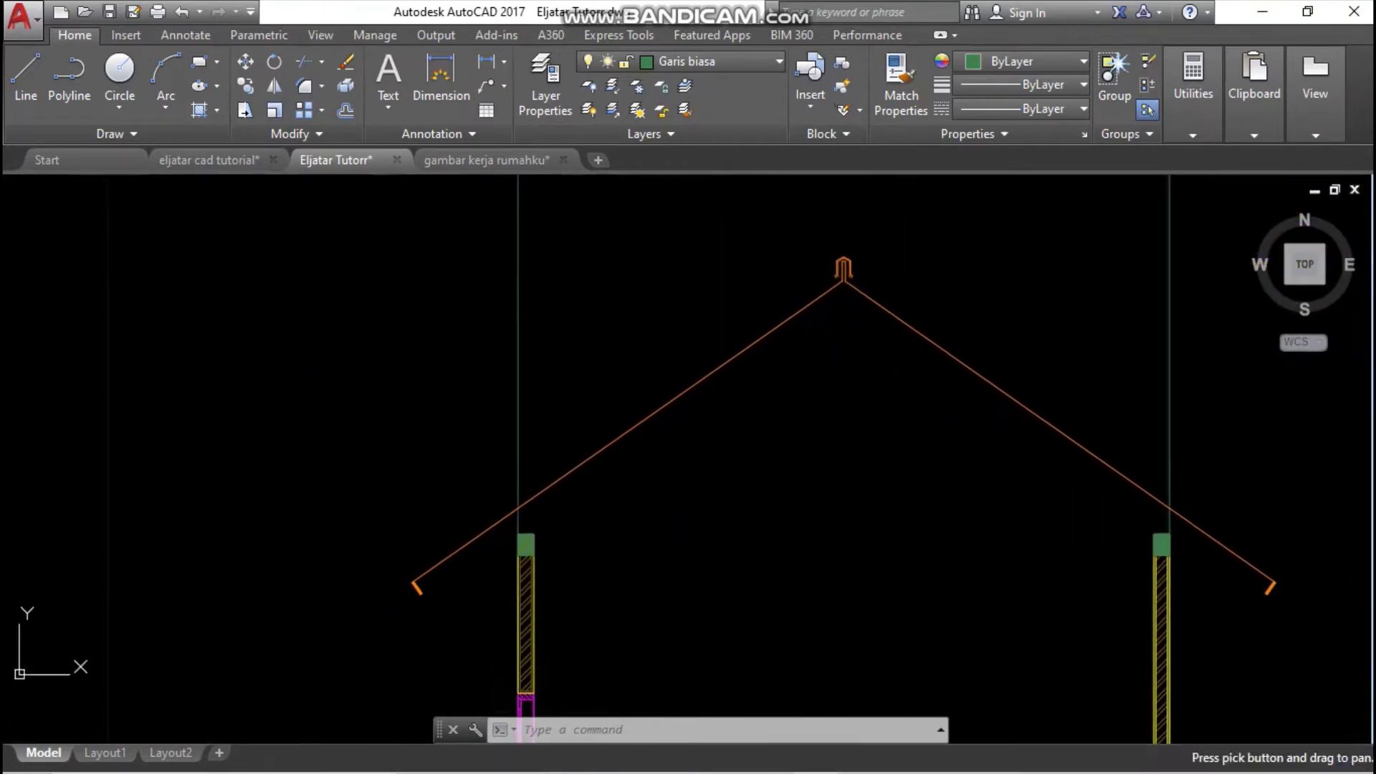
middle_drag(623, 543, 653, 365)
middle_drag(882, 576, 849, 448)
scroll(906, 412, down, 2)
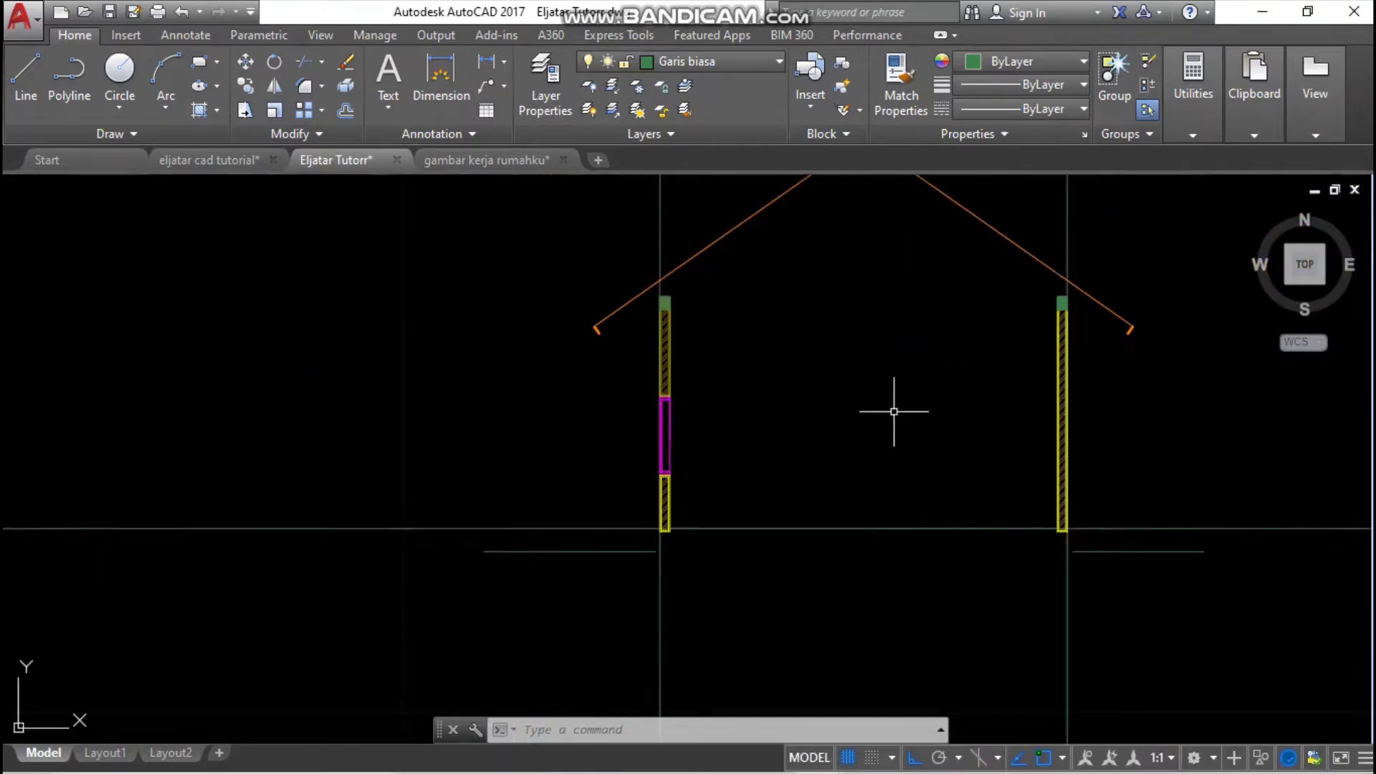
middle_drag(843, 387, 832, 446)
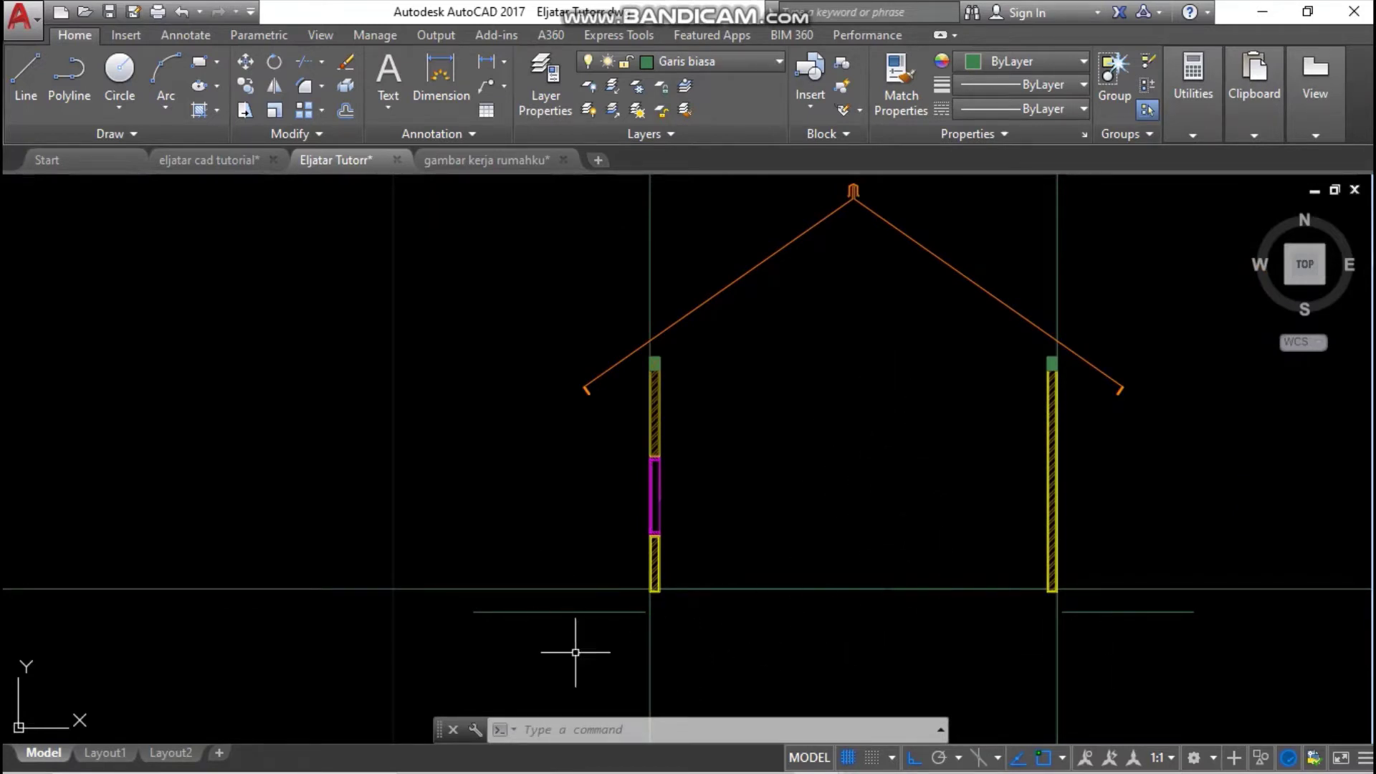
scroll(896, 602, up, 2)
middle_drag(896, 602, 881, 561)
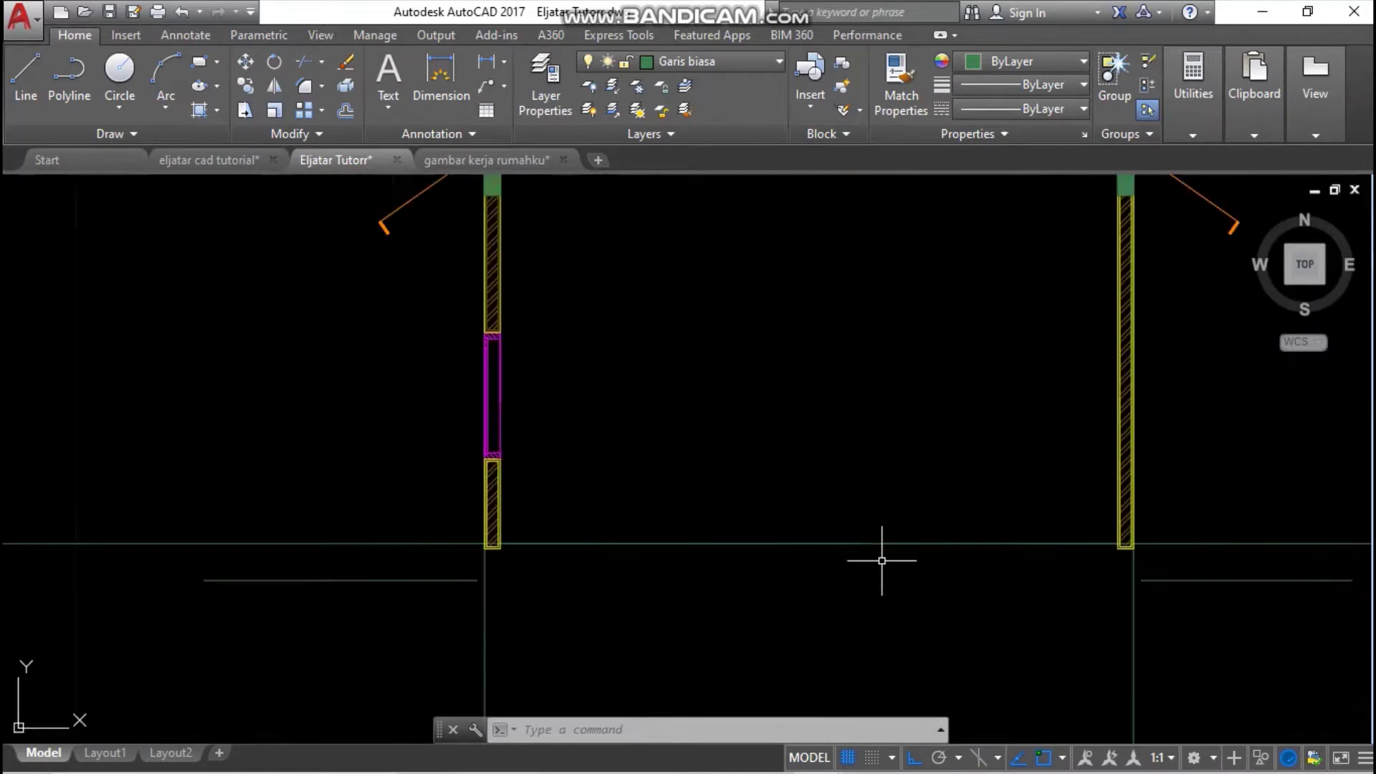
middle_drag(874, 464, 909, 579)
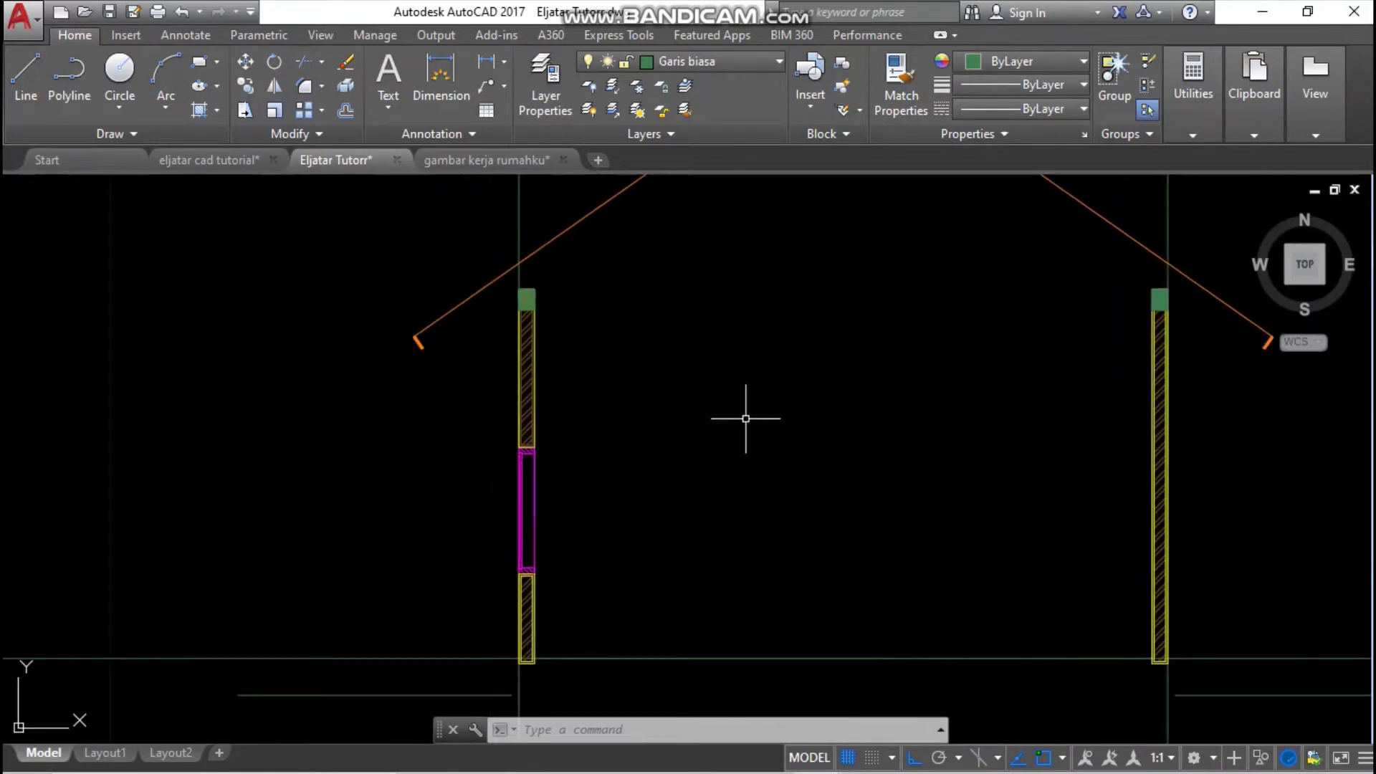
- Draw a horizontal line joining the lower ends of the left and right fascia boards on the stripped section
scroll(507, 283, up, 3)
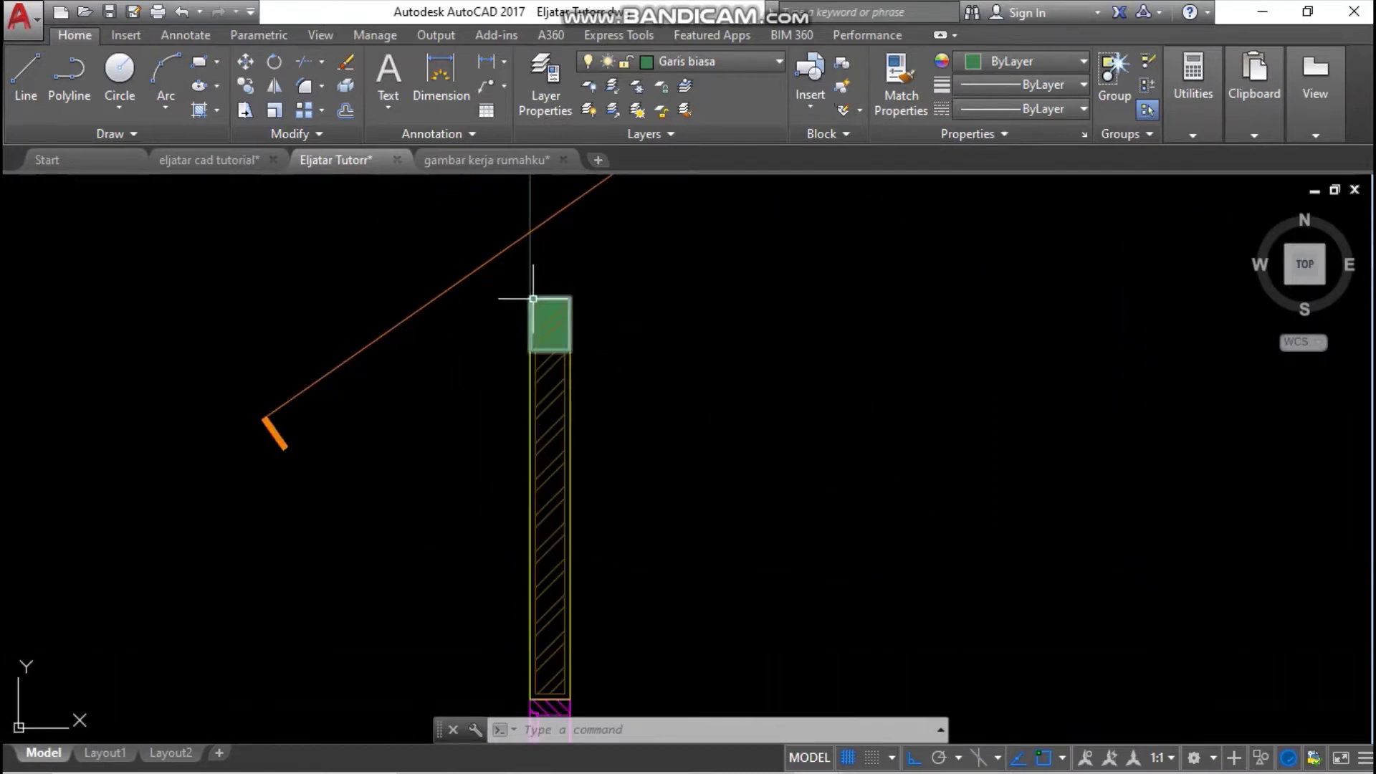
scroll(532, 301, down, 1)
middle_drag(531, 300, 443, 287)
scroll(287, 397, up, 1)
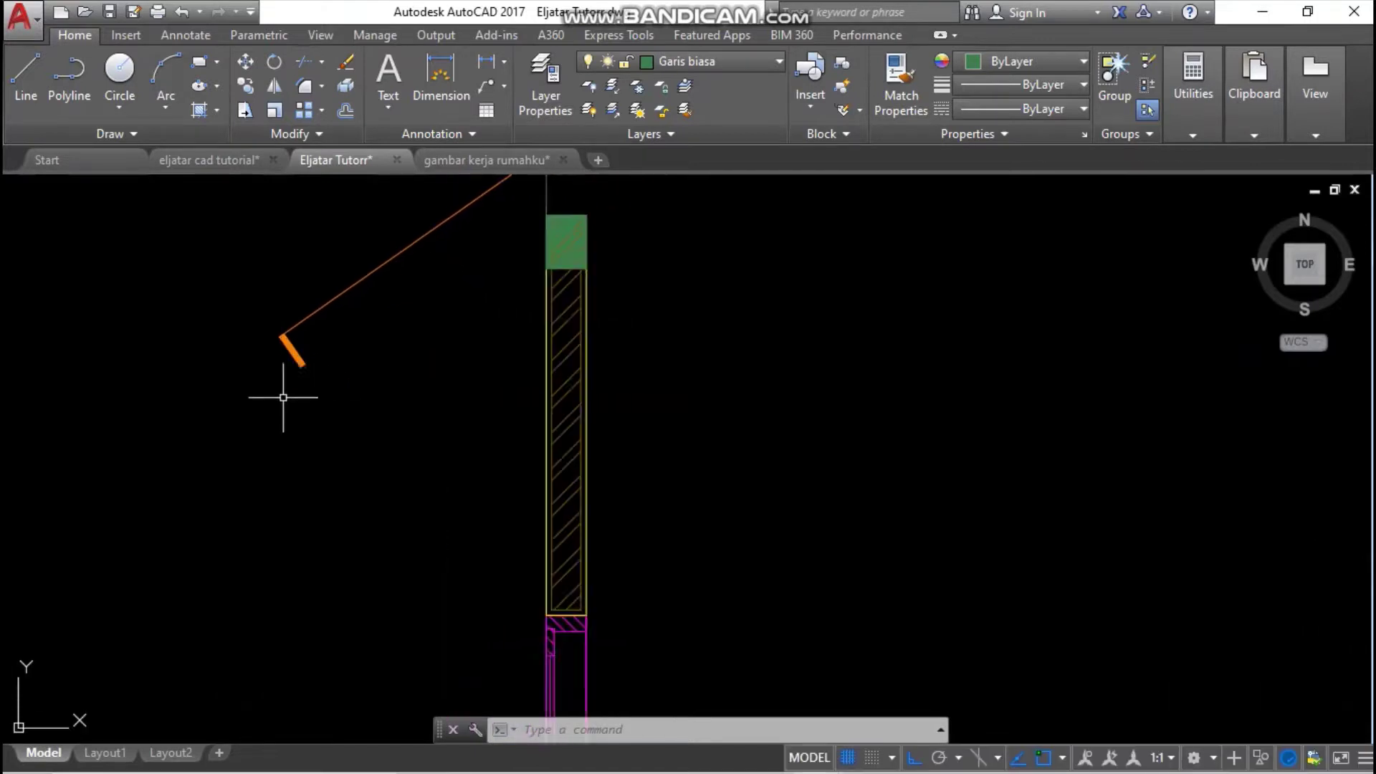
scroll(285, 398, up, 1)
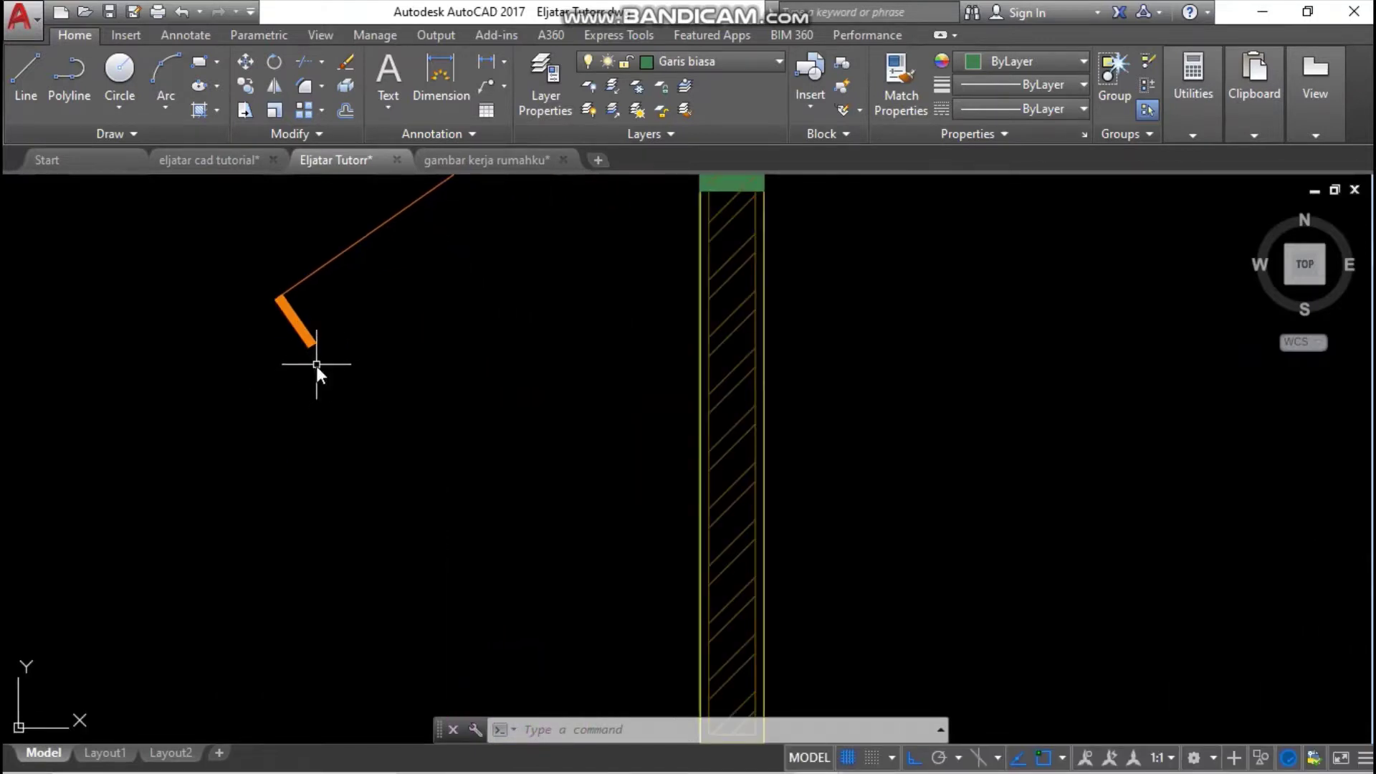
text(l)
key(Return)
click(314, 345)
scroll(887, 395, down, 3)
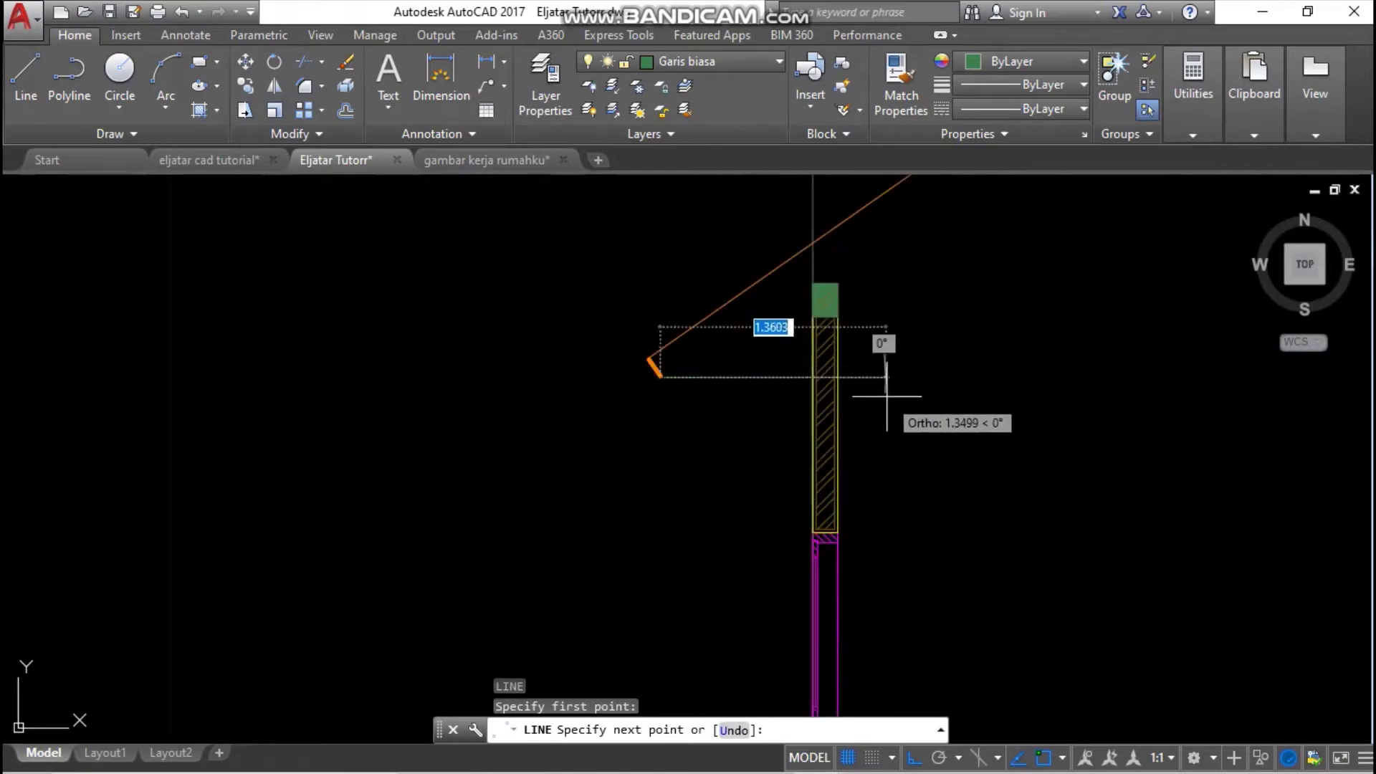
scroll(886, 395, down, 2)
scroll(761, 393, up, 4)
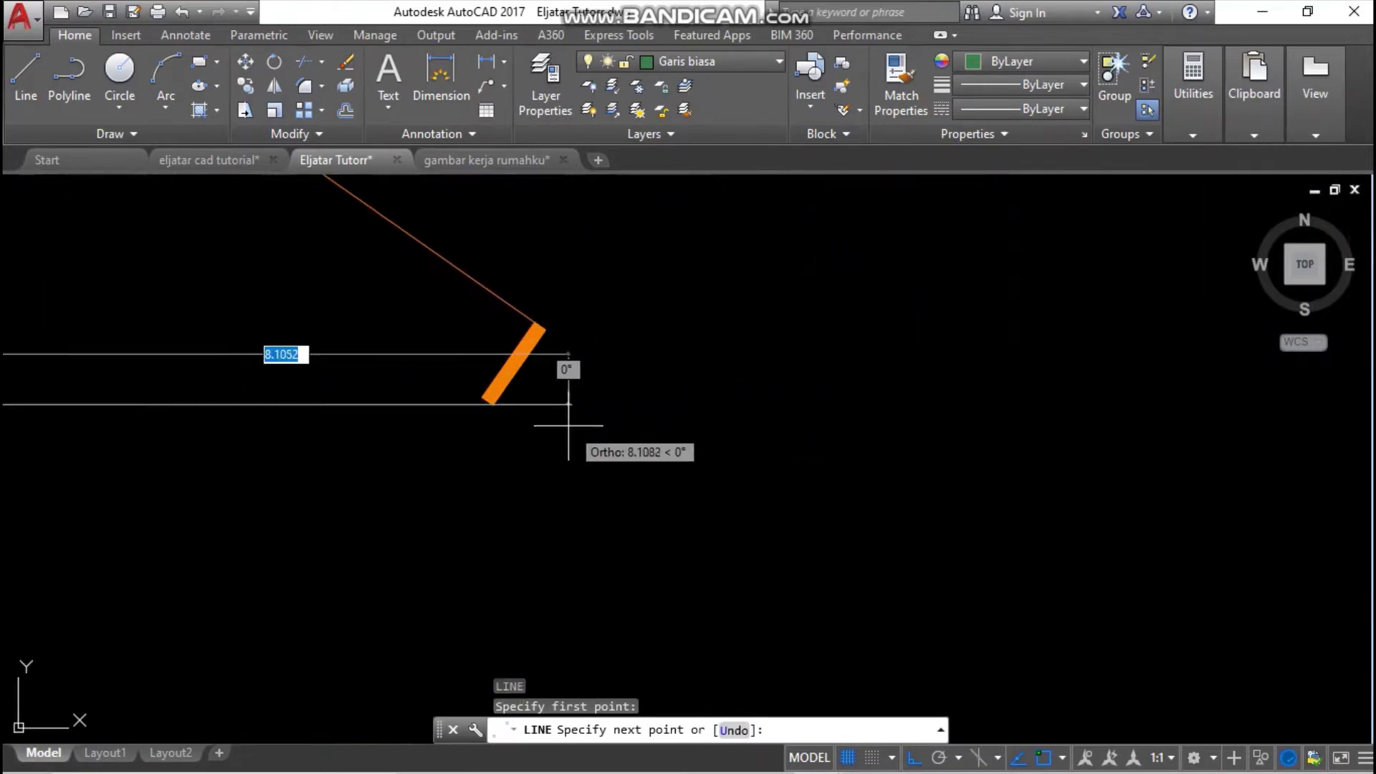
click(494, 405)
key(Return)
- Put the horizontal eaves line on the atap layer and make atap the current layer
scroll(675, 366, down, 5)
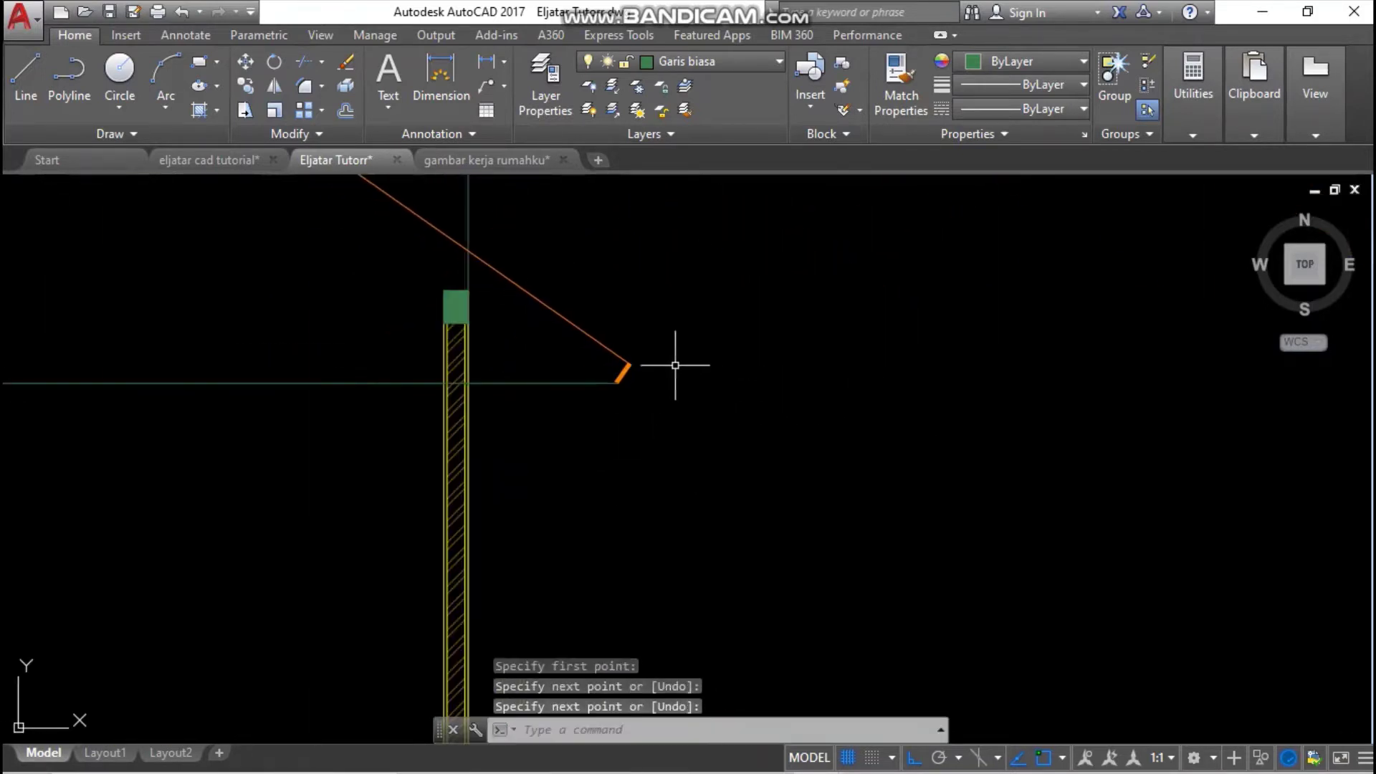
middle_drag(676, 365, 927, 325)
click(964, 394)
click(803, 326)
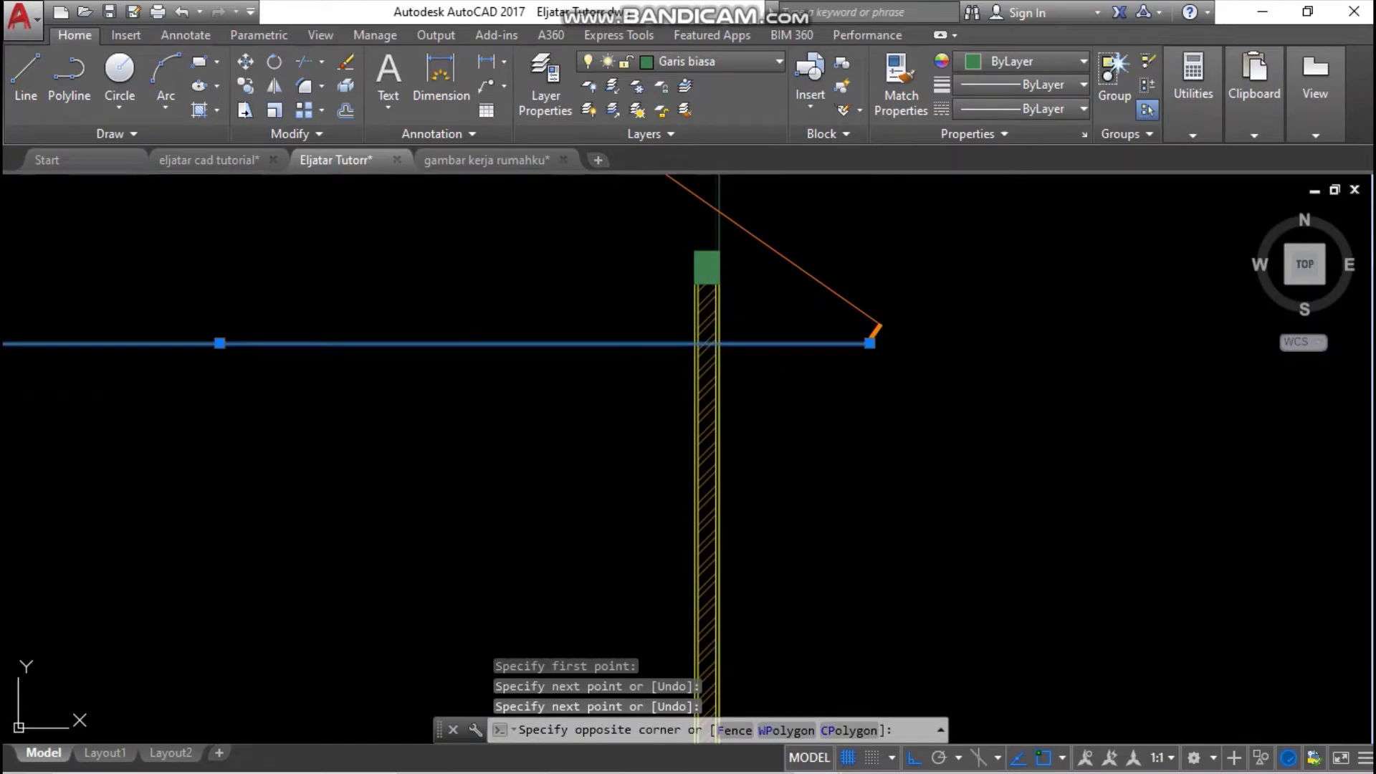
click(720, 61)
click(703, 167)
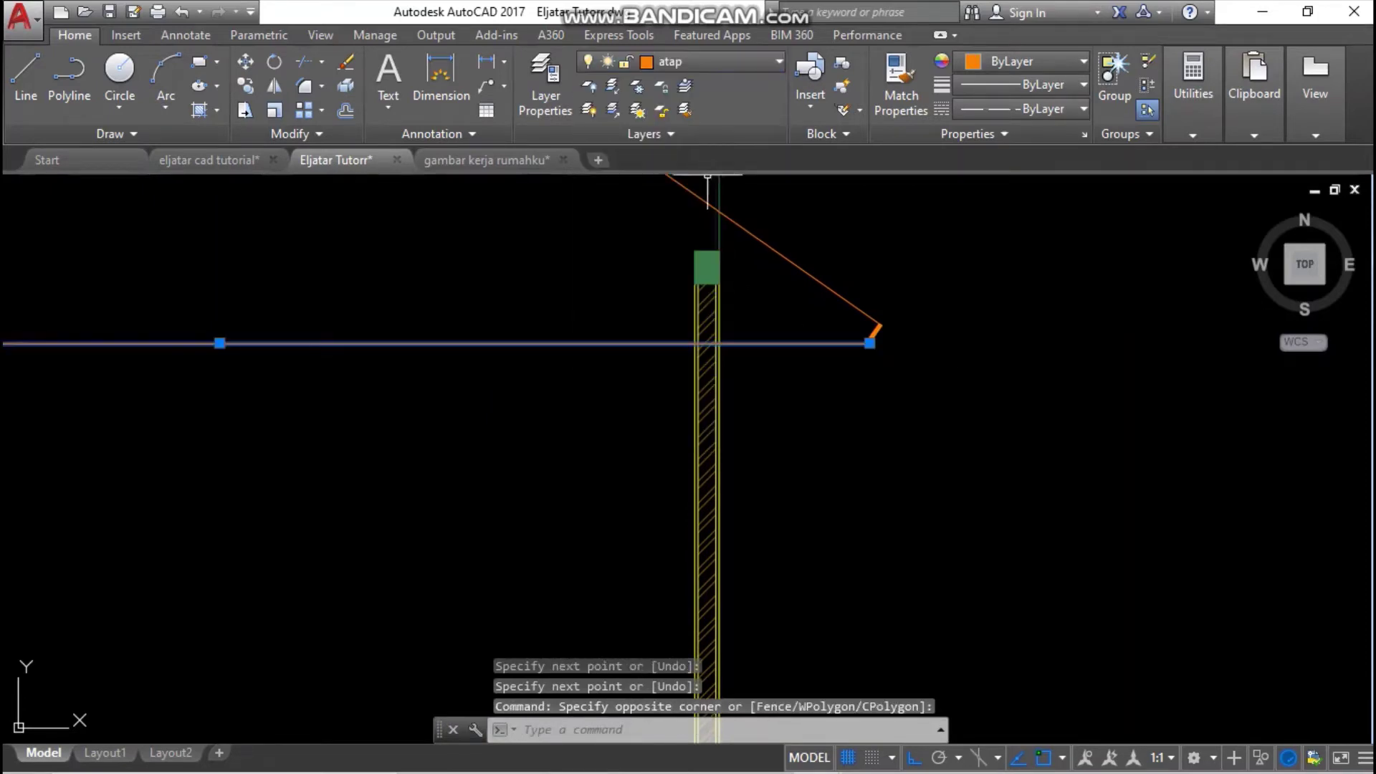
key(Escape)
click(740, 61)
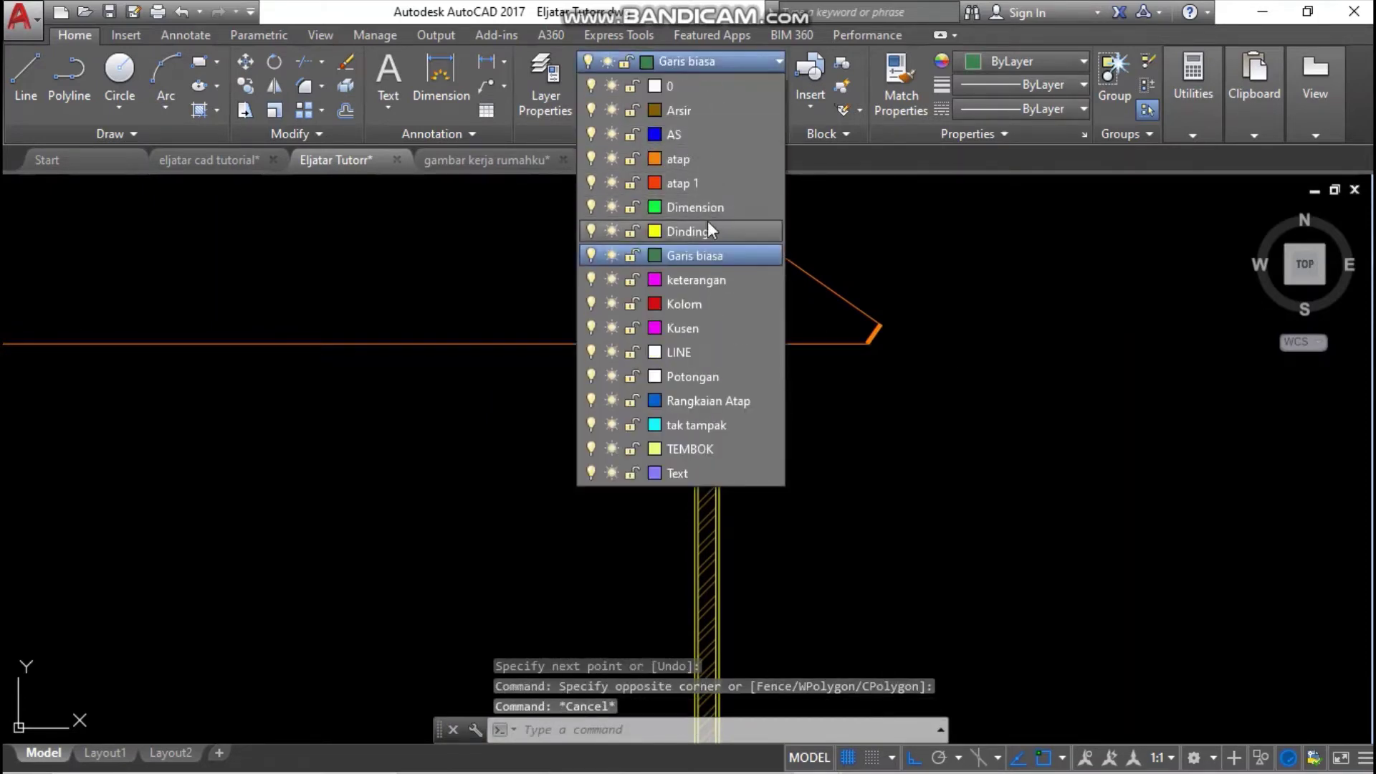
click(715, 159)
- Offset the left roof slope line with the Through option to the lower inner end of the left fascia board
scroll(911, 278, down, 6)
mouse_move(911, 278)
middle_down()
mouse_move(918, 265)
mouse_move(987, 333)
middle_up()
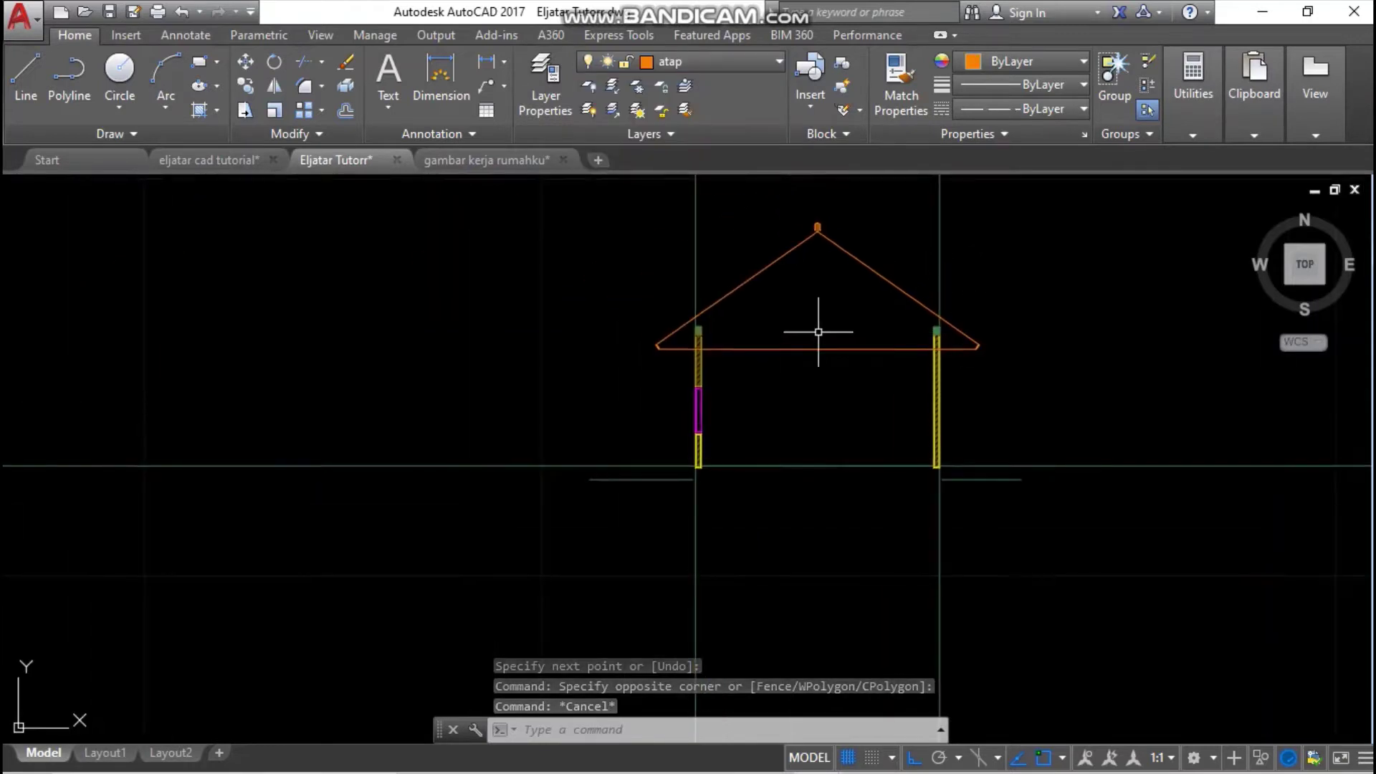
scroll(818, 331, up, 2)
middle_drag(818, 331, 813, 338)
scroll(666, 356, up, 2)
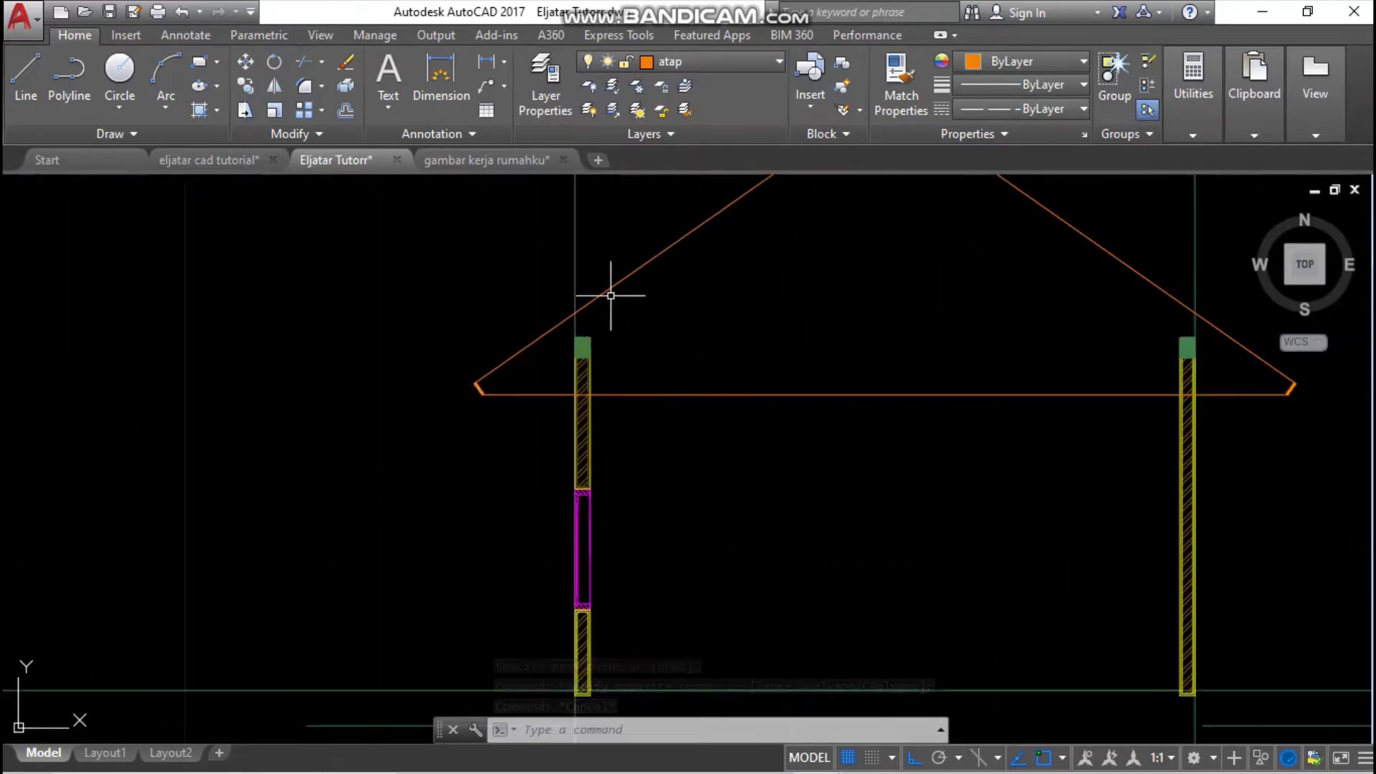
scroll(610, 296, up, 2)
text(o)
key(Return)
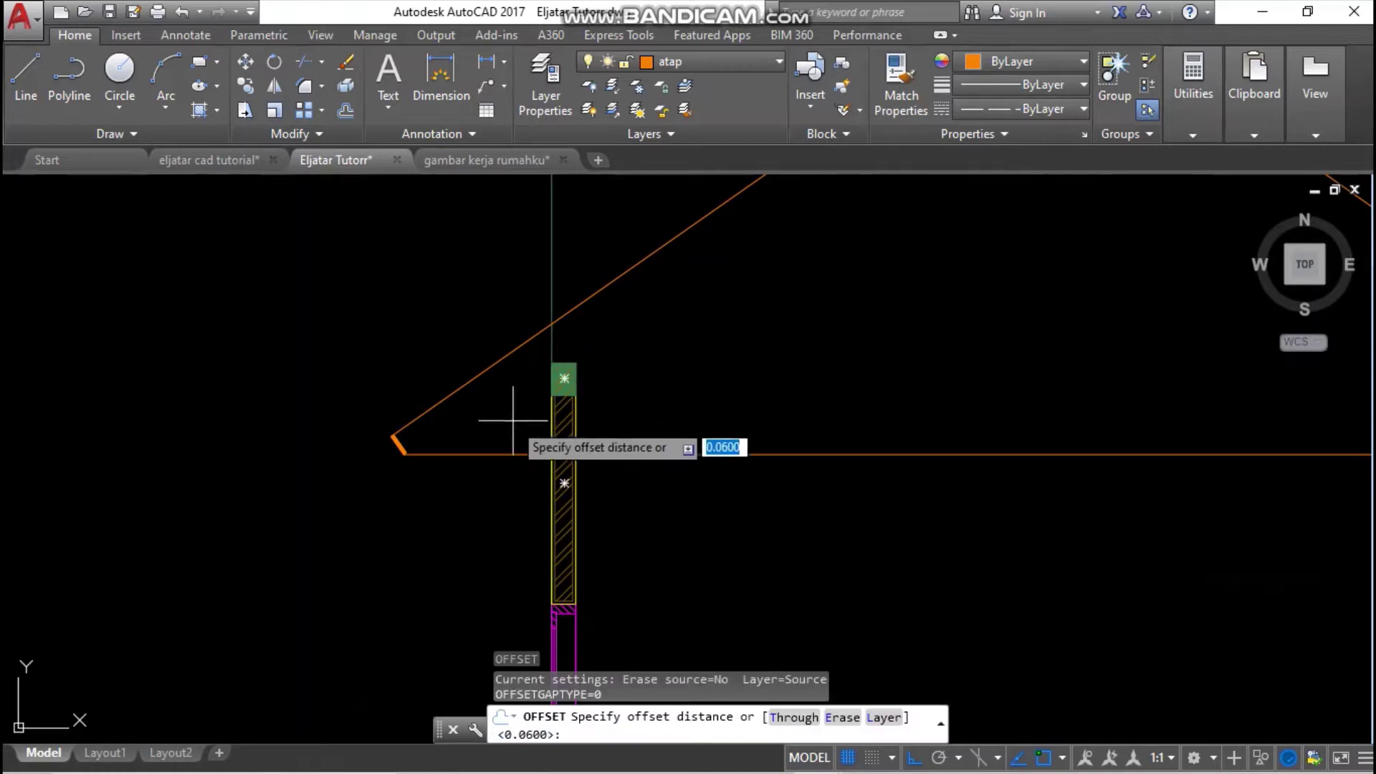
scroll(492, 362, up, 4)
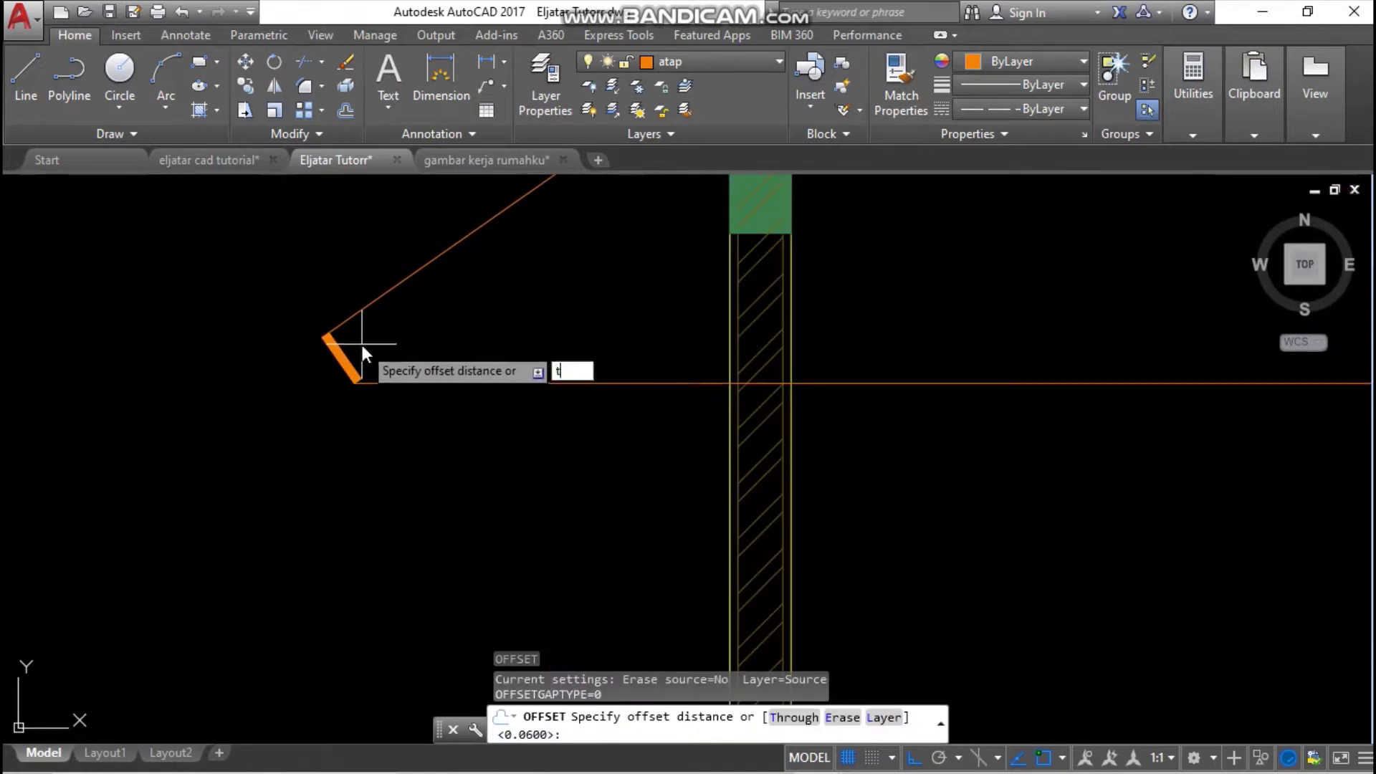
text(t)
key(Return)
scroll(334, 335, up, 2)
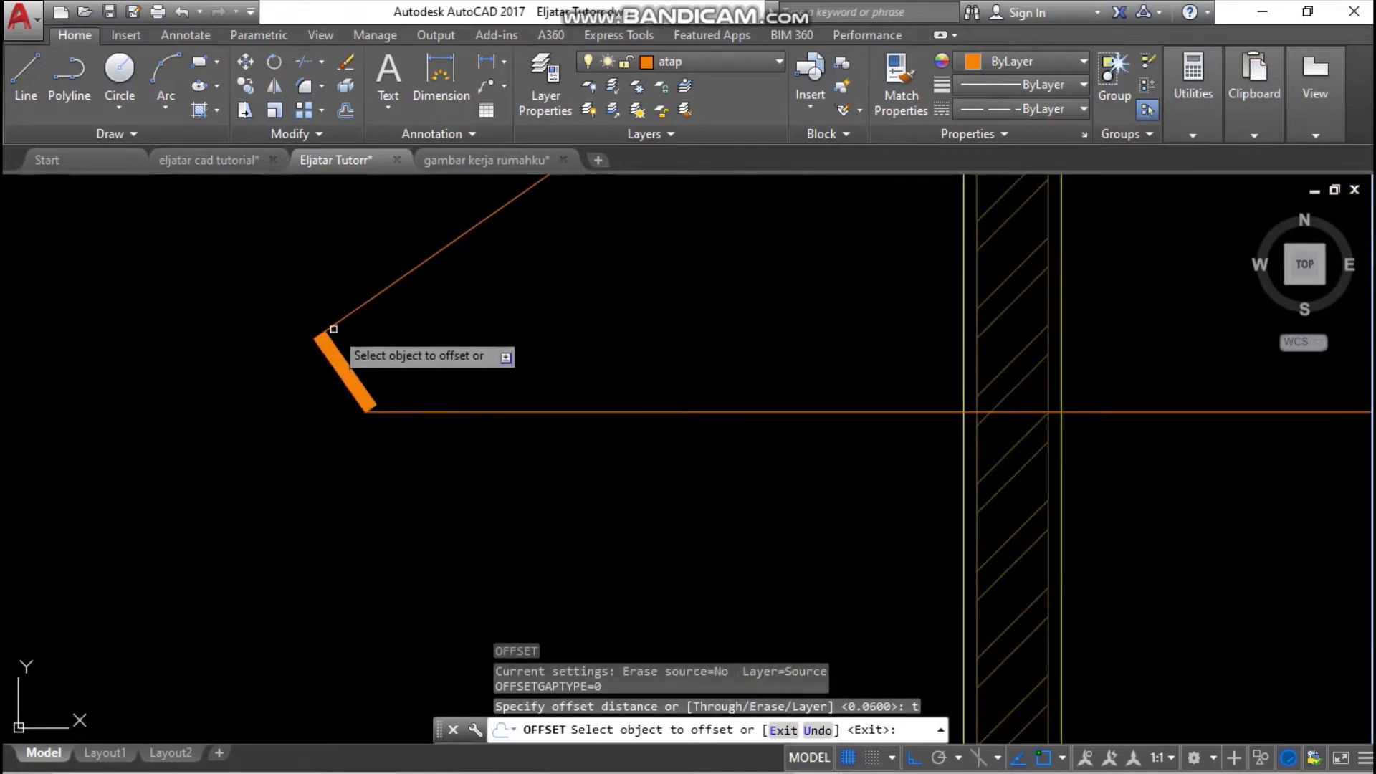
click(332, 324)
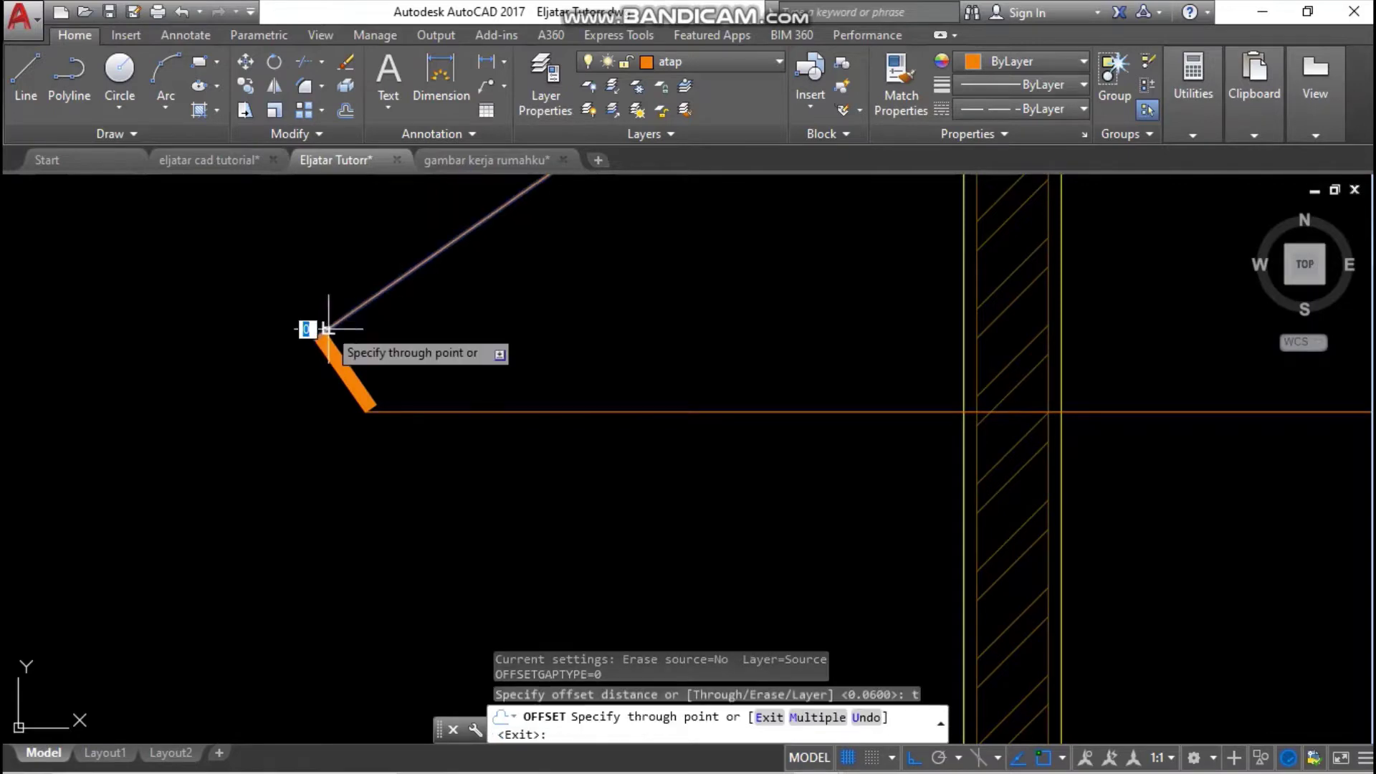
click(372, 402)
- Offset the right roof slope line through the lower inner corner of the right fascia board and end the Offset command
scroll(556, 334, down, 4)
middle_drag(555, 334, 467, 541)
scroll(544, 430, down, 4)
middle_drag(546, 430, 480, 512)
scroll(913, 307, up, 3)
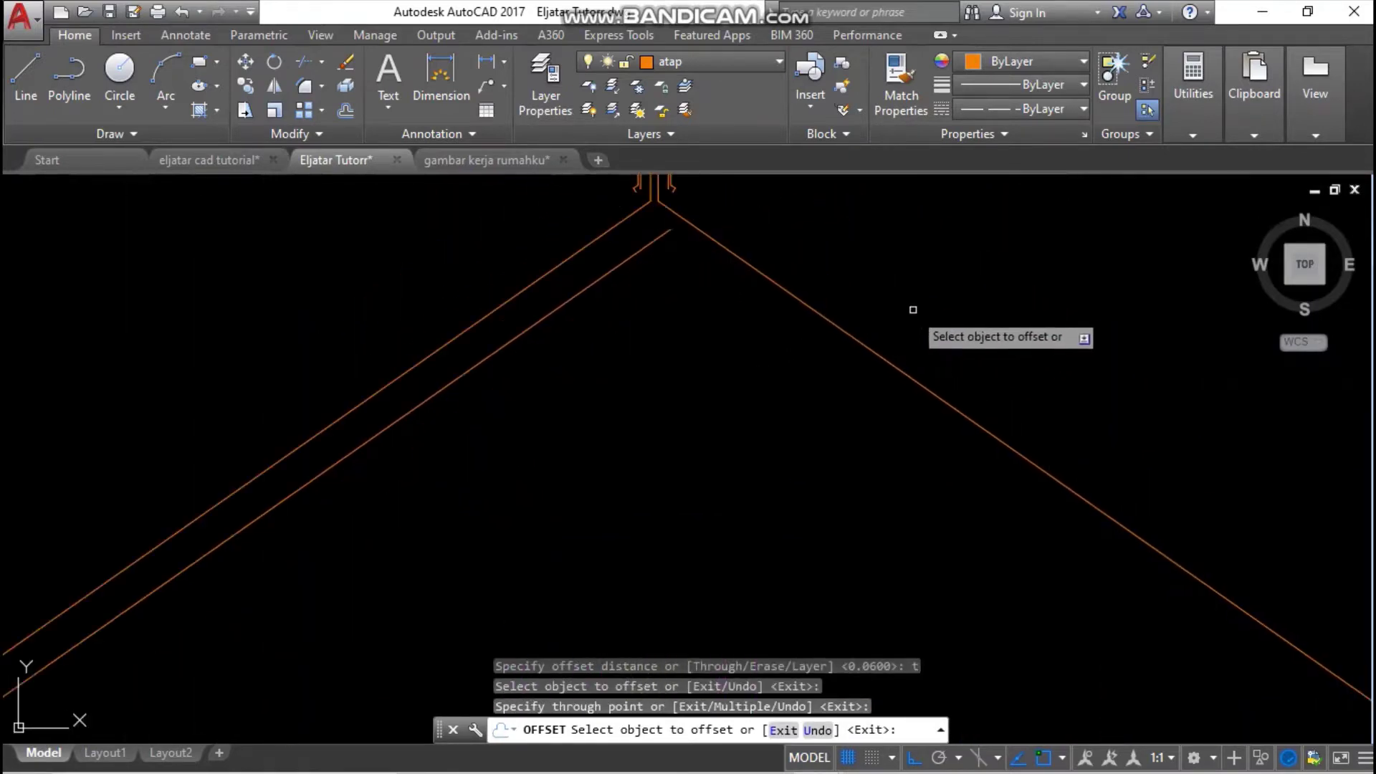
click(887, 362)
scroll(853, 402, down, 5)
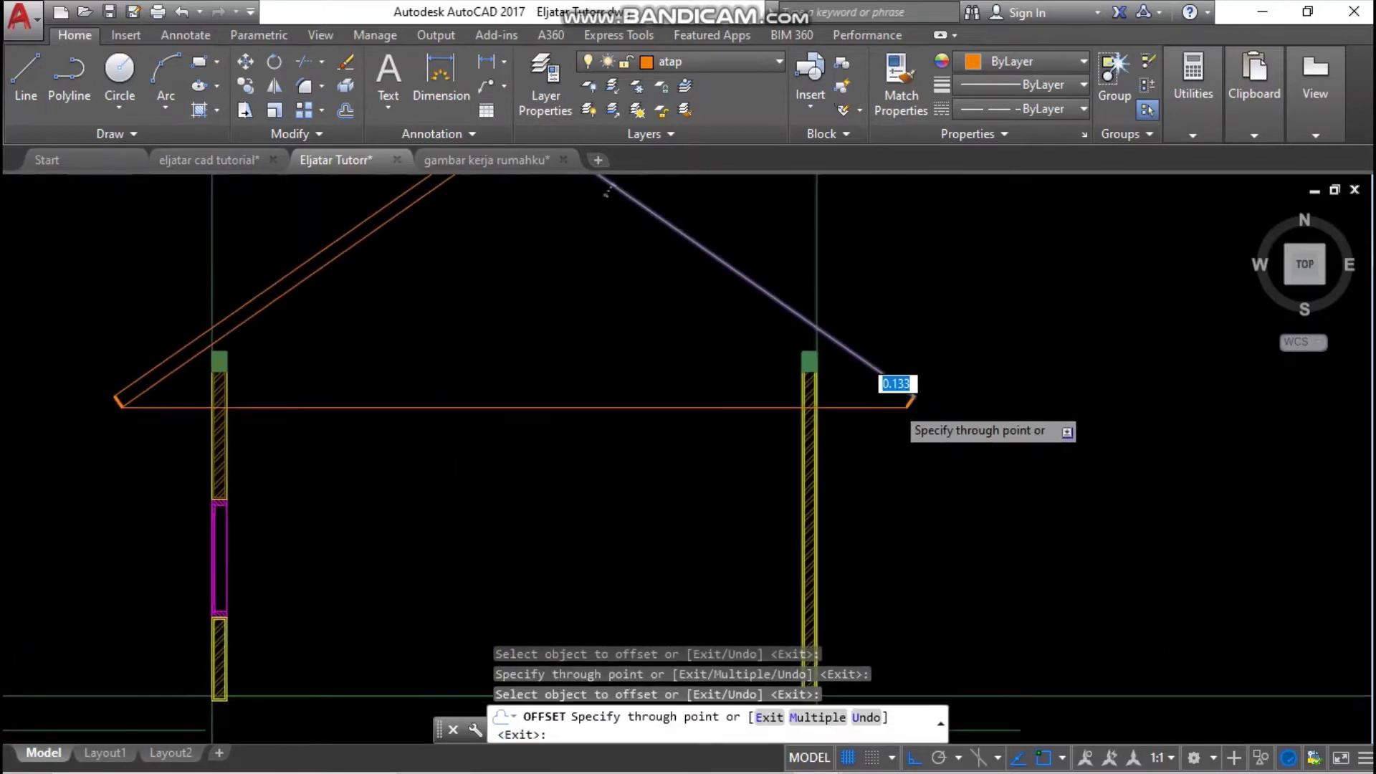
scroll(824, 423, up, 6)
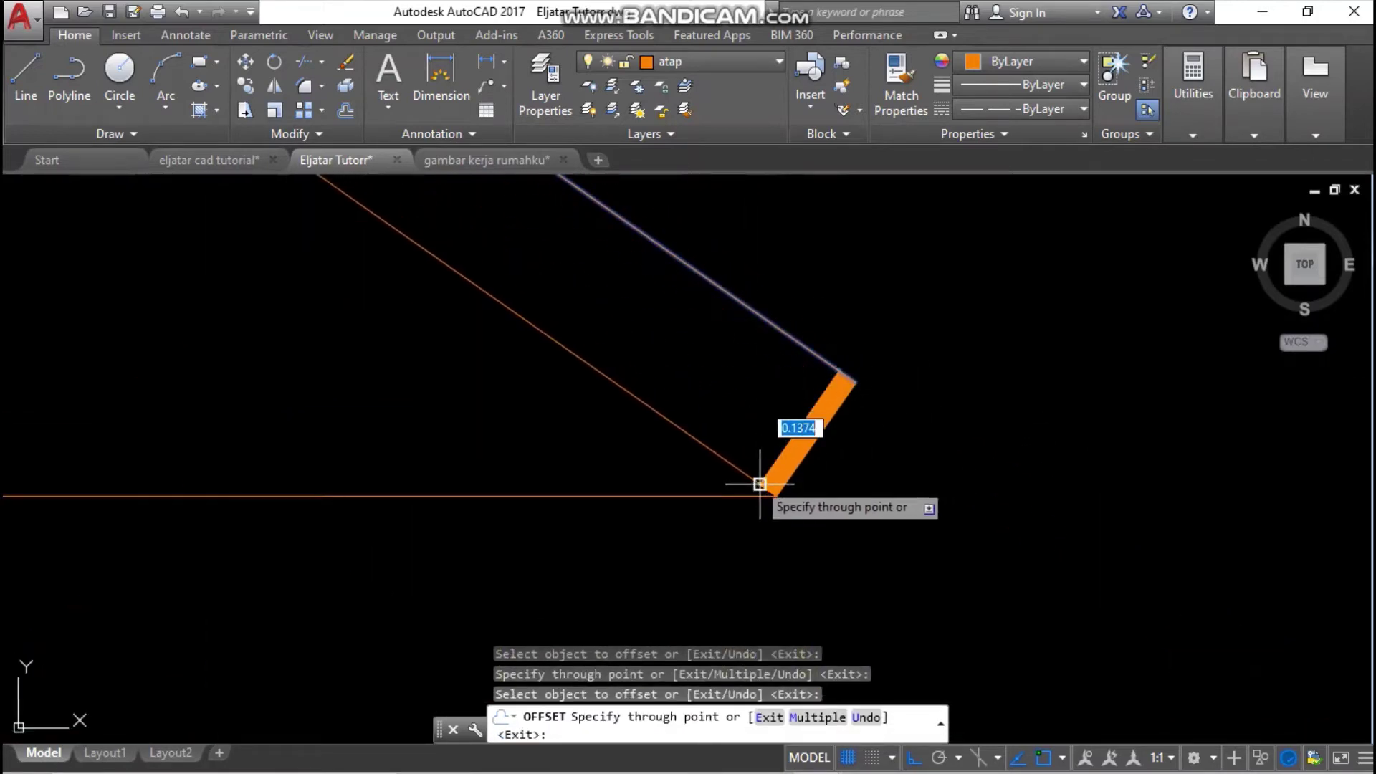
click(760, 484)
scroll(774, 366, down, 5)
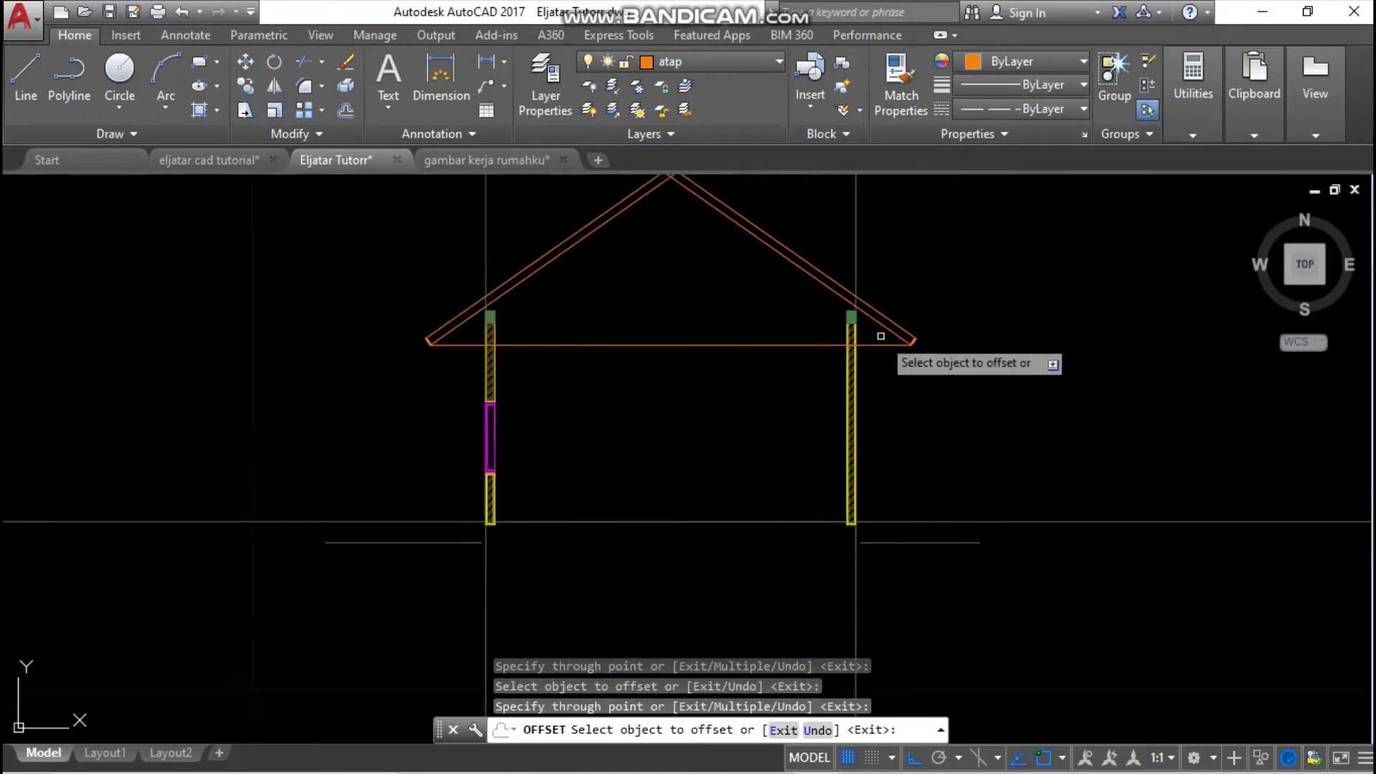
scroll(595, 430, up, 5)
scroll(423, 462, up, 3)
scroll(486, 453, down, 5)
middle_drag(581, 446, 58, 444)
middle_drag(882, 426, 718, 430)
key(Return)
- Offset the horizontal eaves line upward by a distance picked between the upper and lower inner ends of the right fascia board
scroll(989, 455, up, 5)
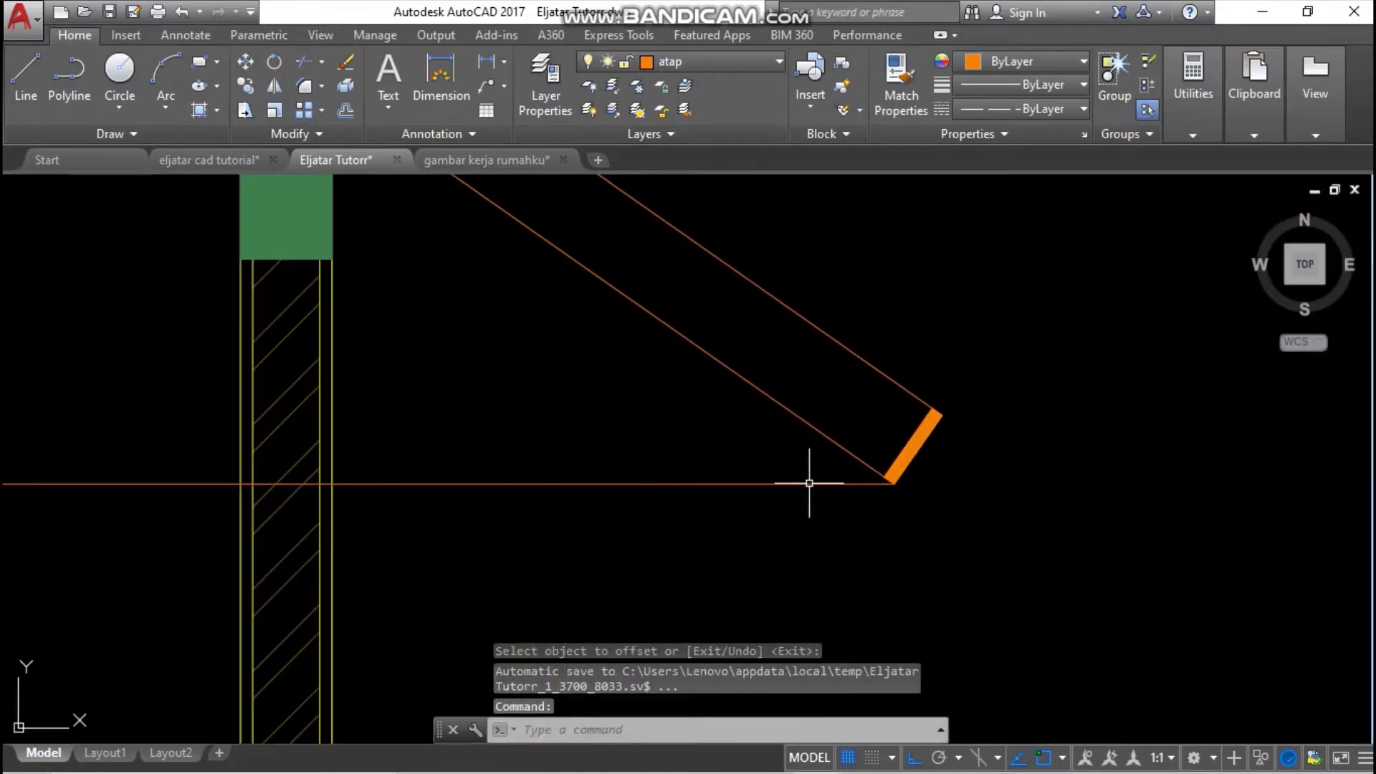
click(777, 486)
key(Escape)
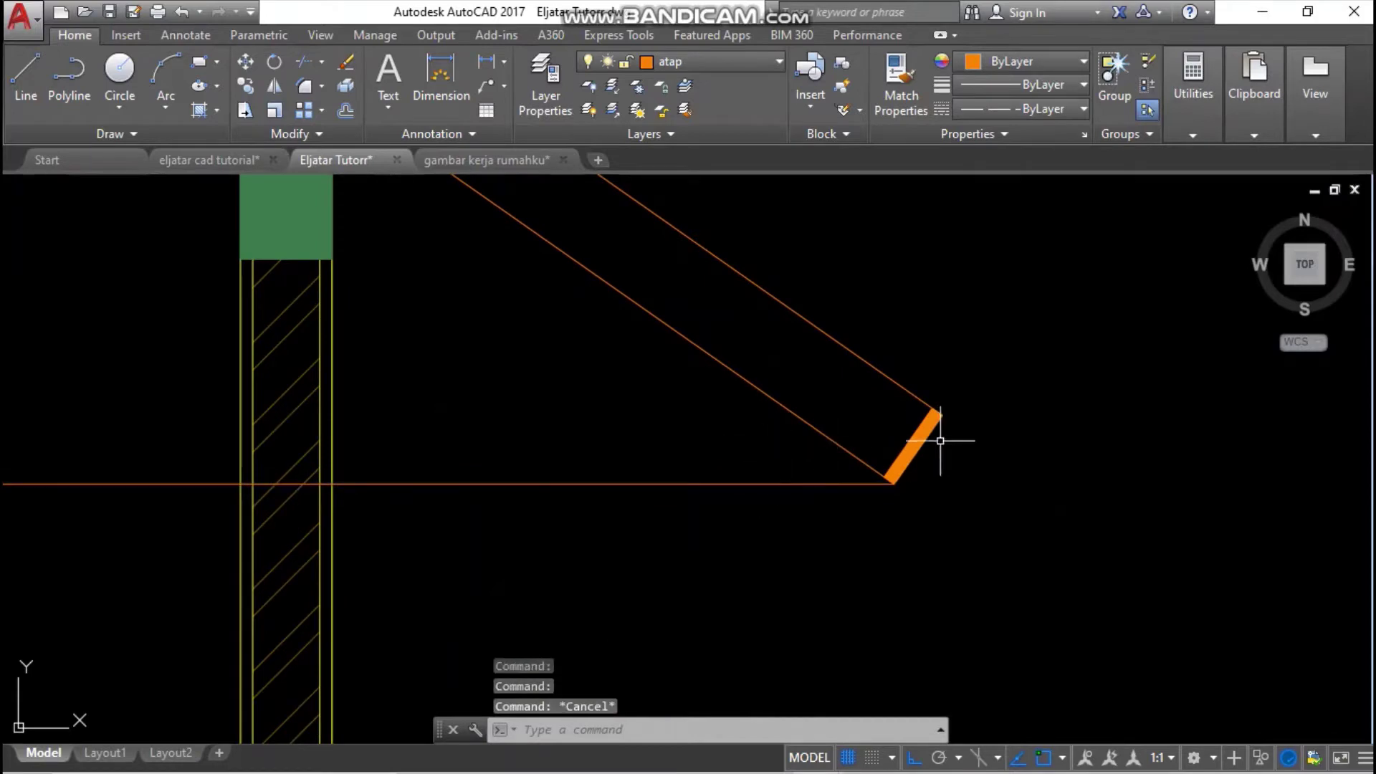
text(o)
key(Return)
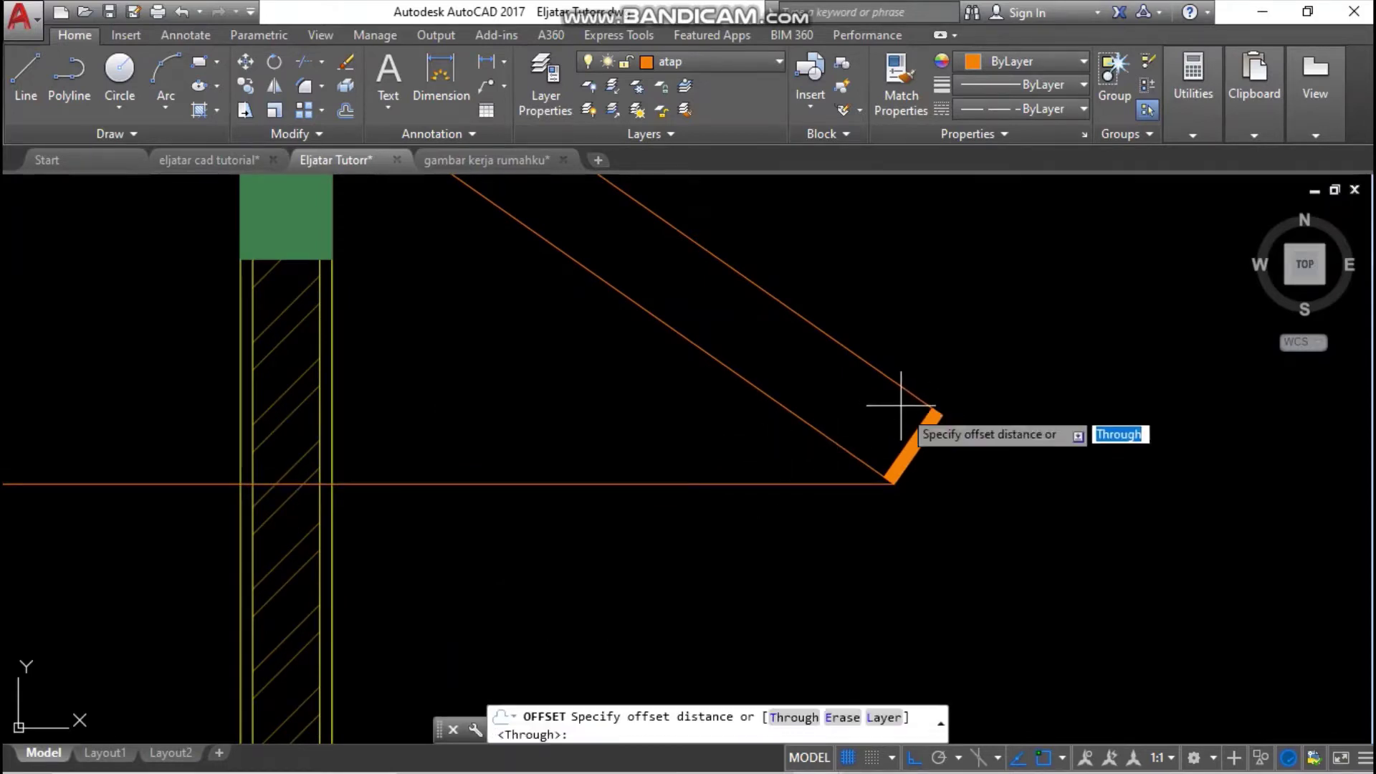
click(907, 401)
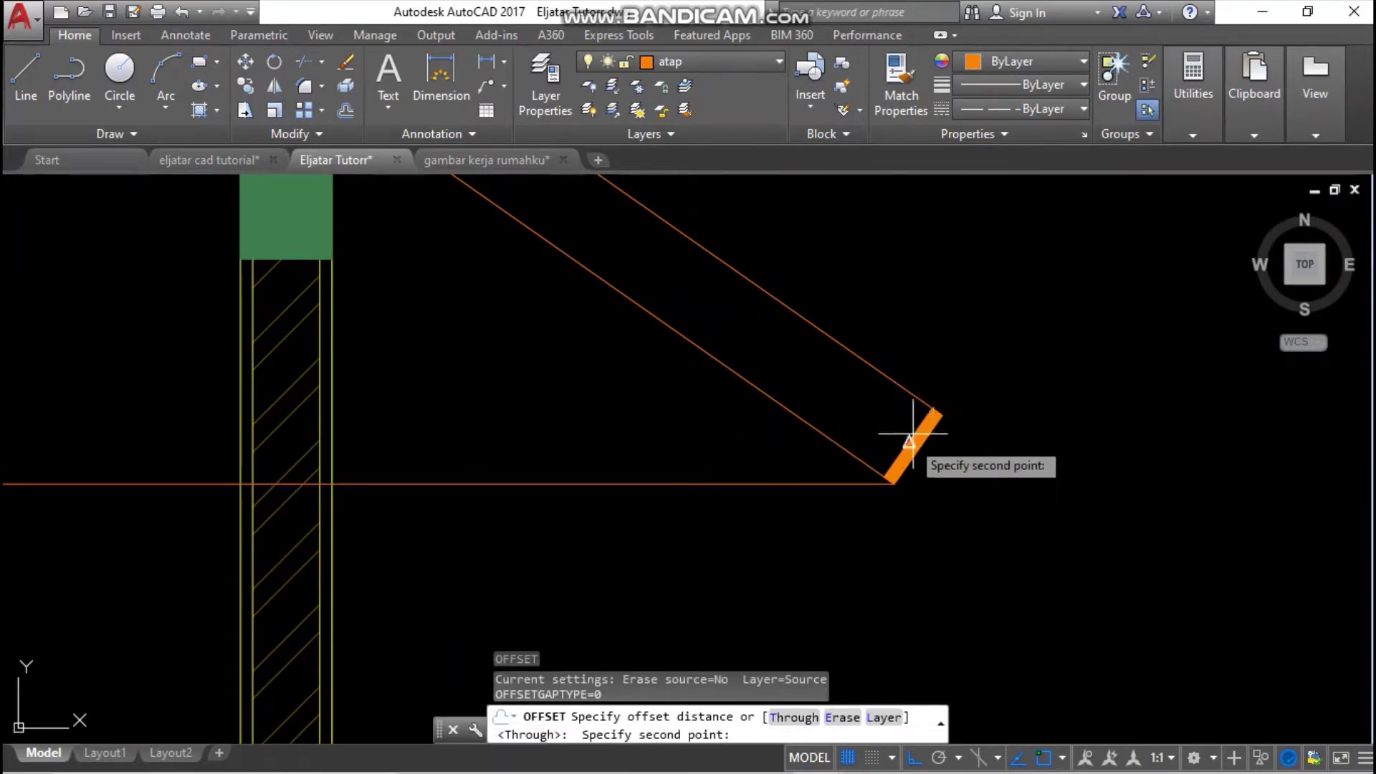
click(883, 477)
click(776, 483)
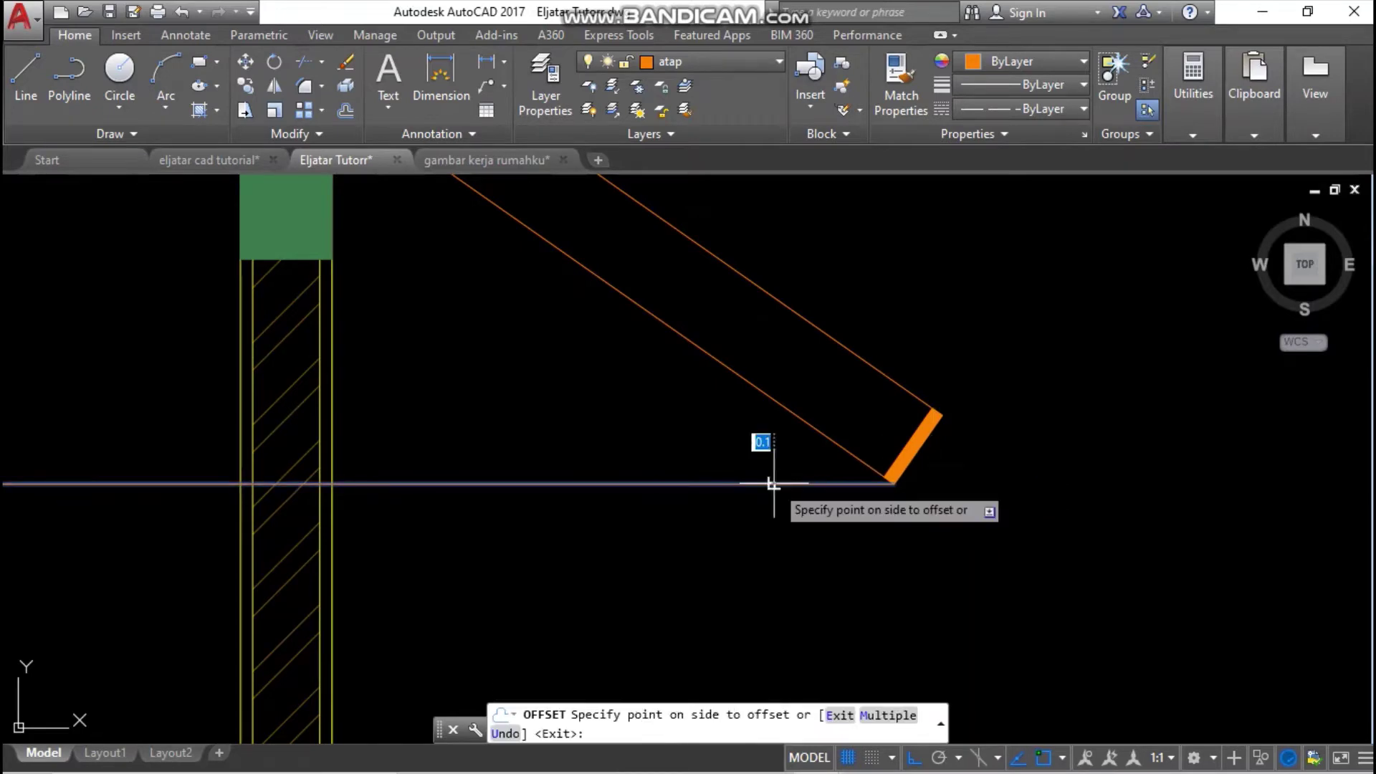
click(777, 354)
key(Return)
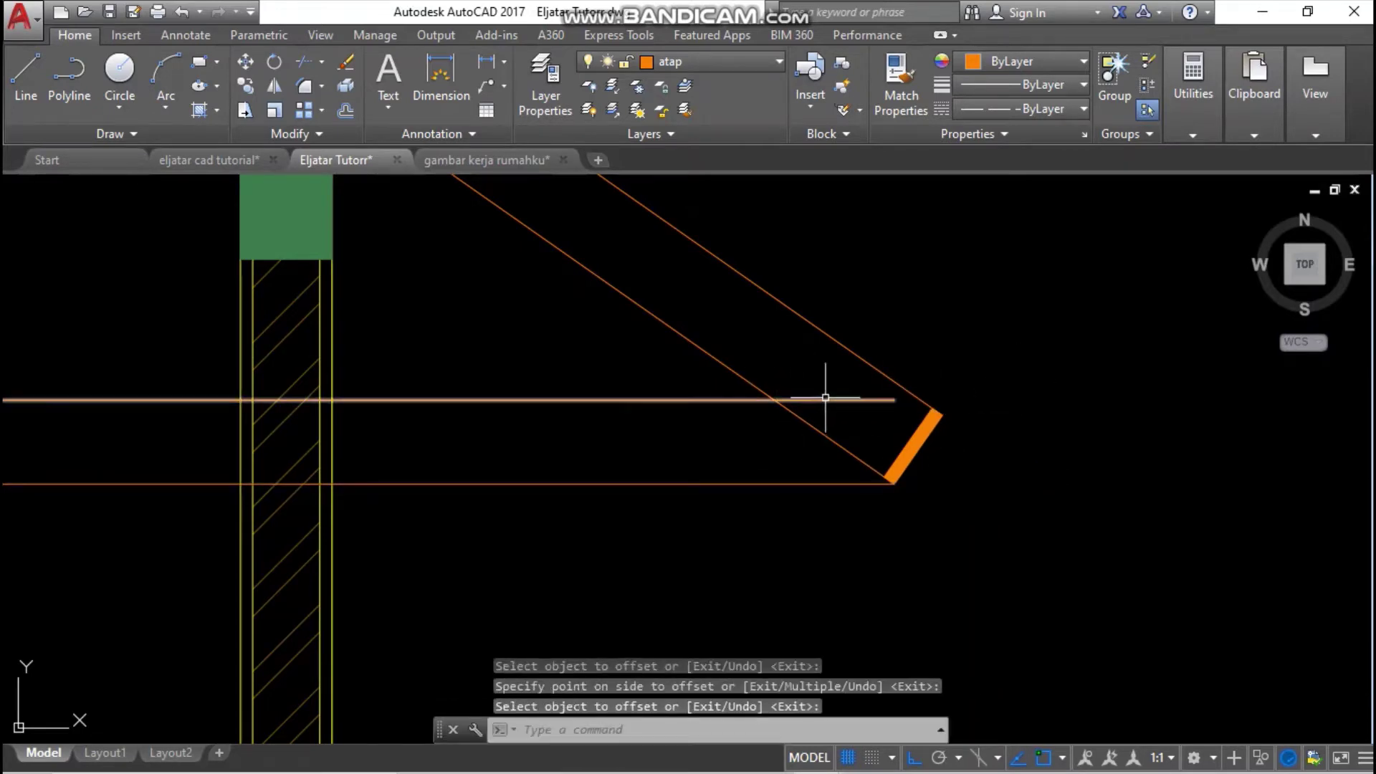
- Trim the ends of the upper eaves line that extend past the inner roof slope lines at both sides
text(tr)
key(Return)
key(Return)
click(861, 408)
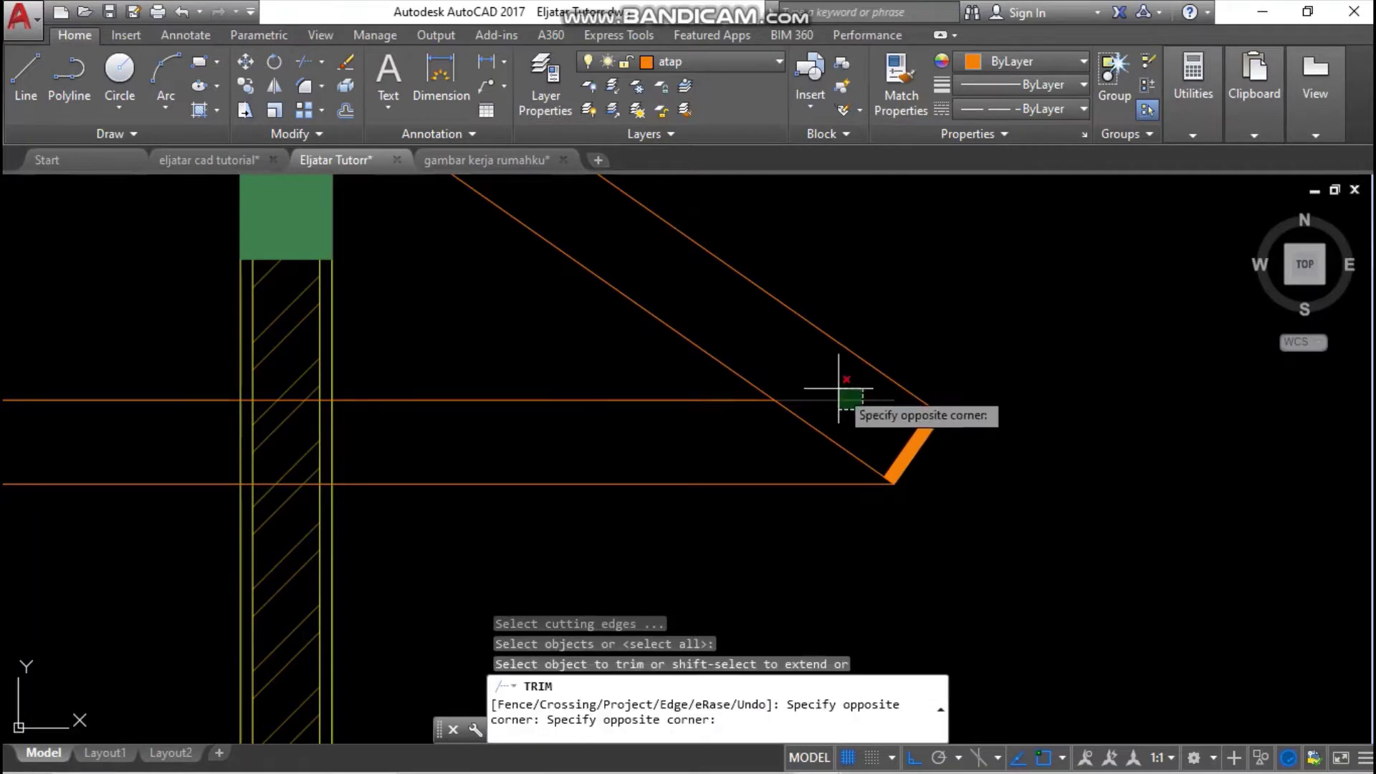
click(838, 387)
scroll(912, 414, down, 5)
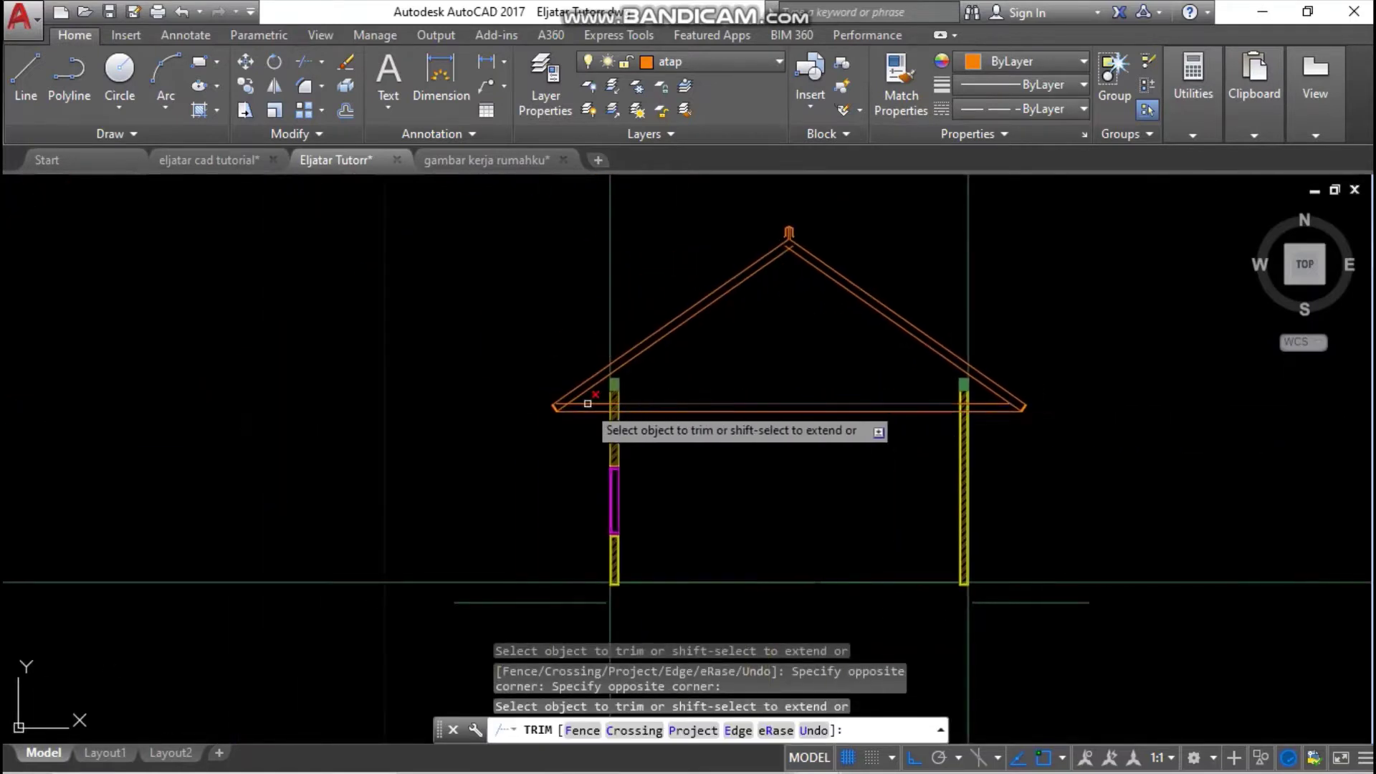
scroll(569, 422, up, 5)
scroll(548, 367, up, 4)
click(484, 320)
click(451, 277)
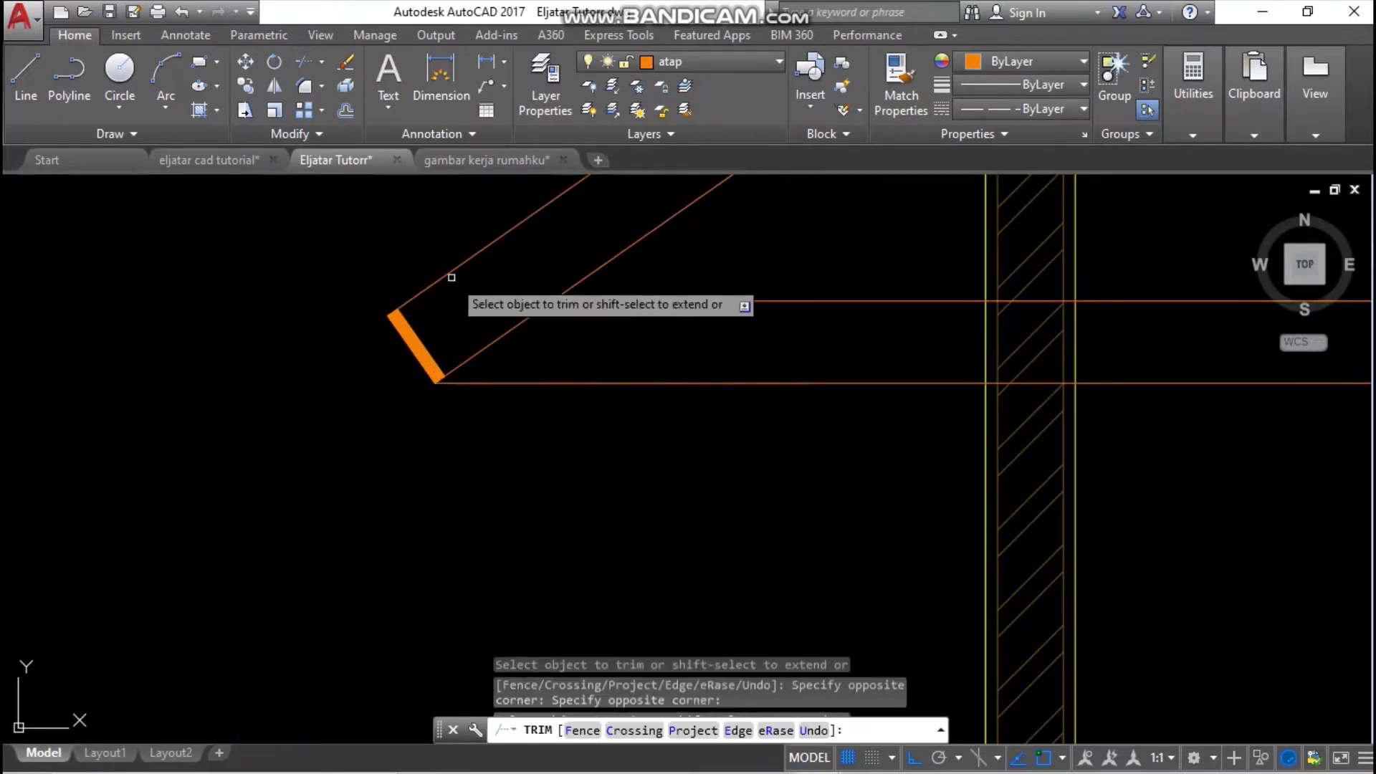
key(Return)
- Examine the two vertical guide lines running from the plan's outer walls down to the roof elevation
scroll(686, 312, down, 2)
scroll(686, 311, down, 4)
mouse_move(884, 298)
middle_down()
mouse_move(789, 298)
mouse_move(760, 327)
mouse_move(786, 316)
mouse_move(783, 358)
middle_up()
scroll(789, 298, down, 4)
scroll(783, 316, down, 2)
scroll(797, 301, down, 2)
mouse_move(797, 301)
middle_down()
mouse_move(750, 485)
mouse_move(751, 544)
middle_up()
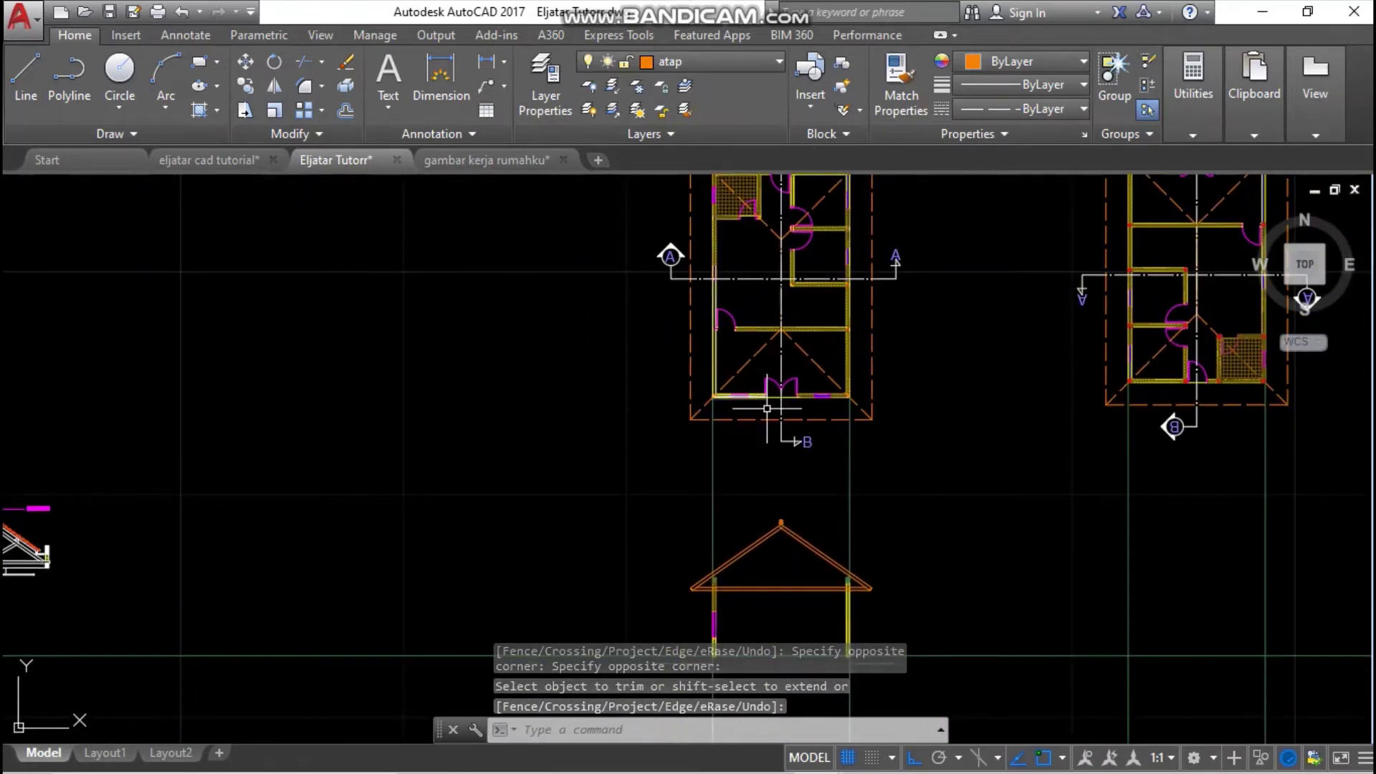
middle_drag(802, 504, 804, 437)
click(713, 401)
key(Escape)
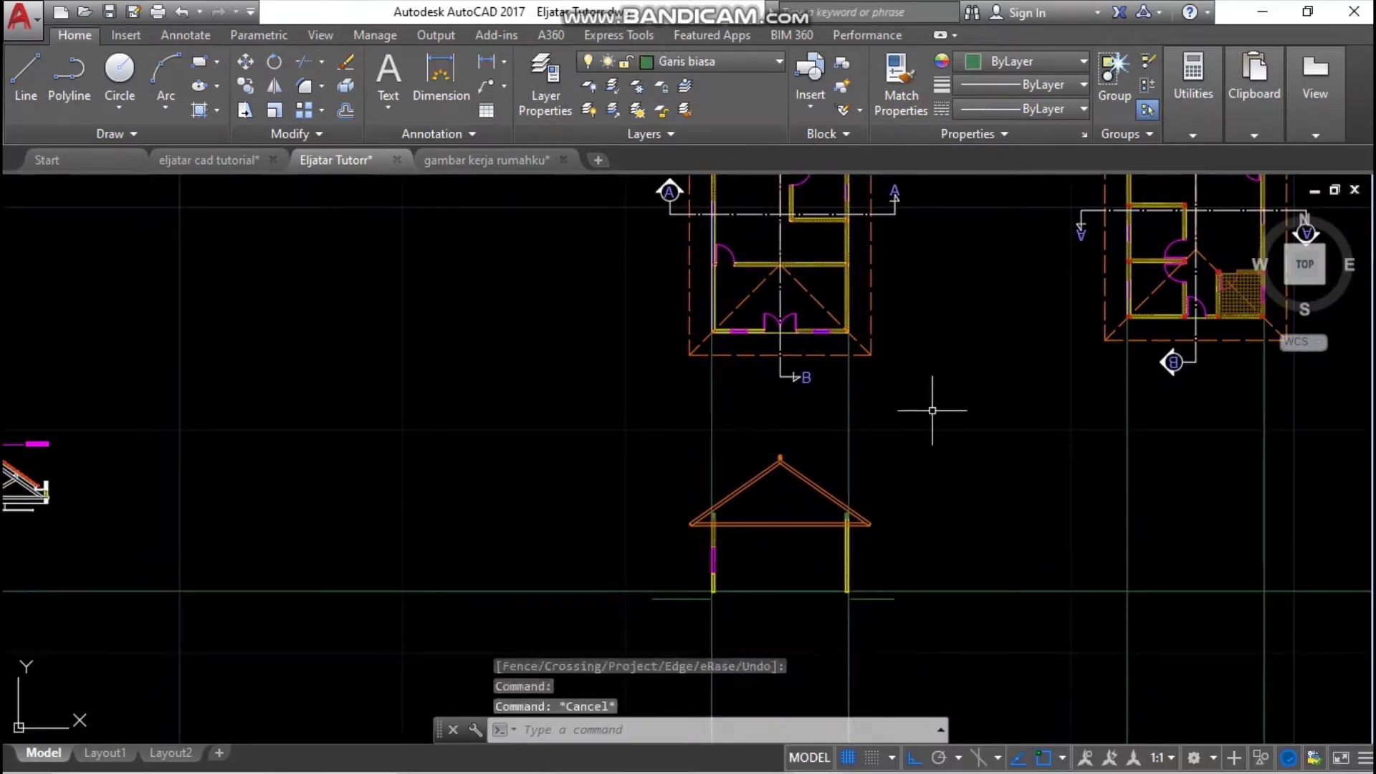
click(847, 394)
key(Escape)
- Delete the left section wall with its window and the right section wall below the roof
scroll(719, 483, up, 4)
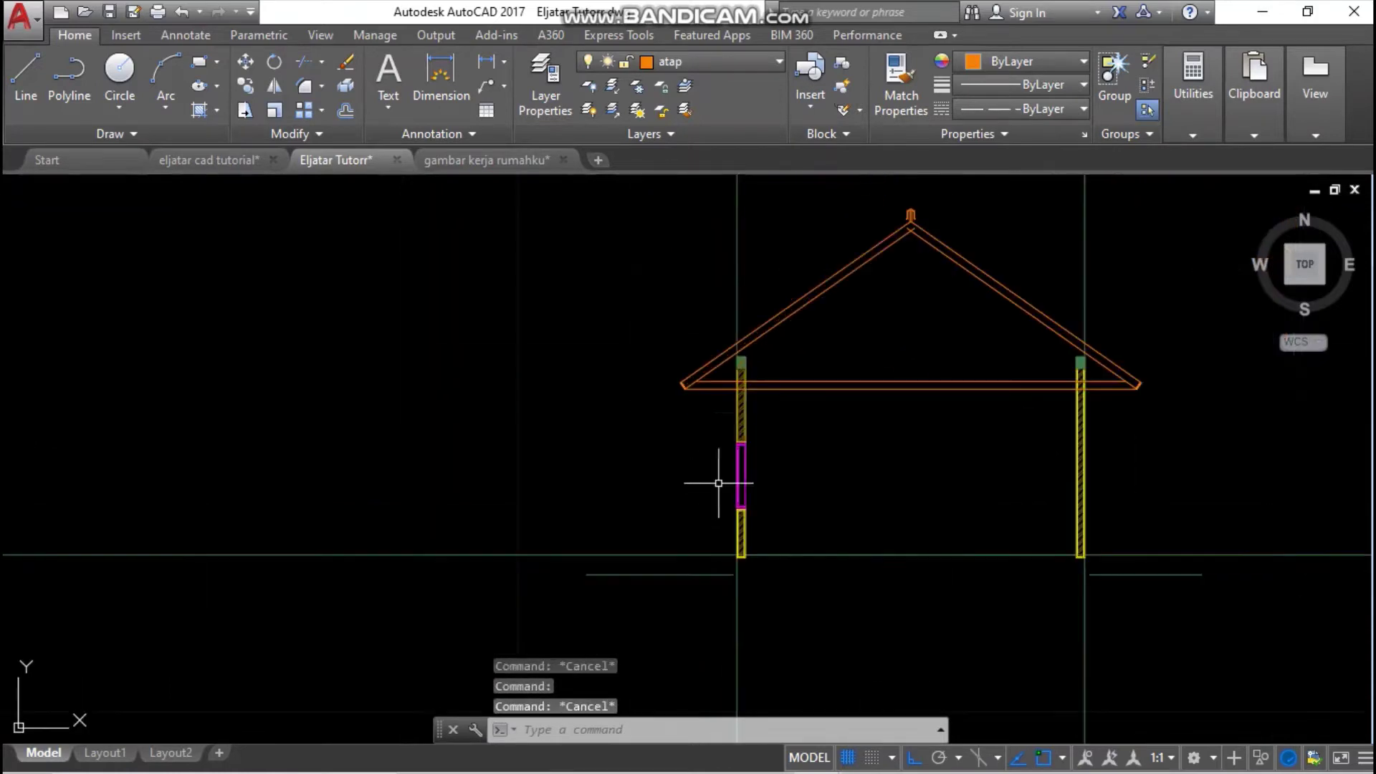
click(712, 337)
click(793, 566)
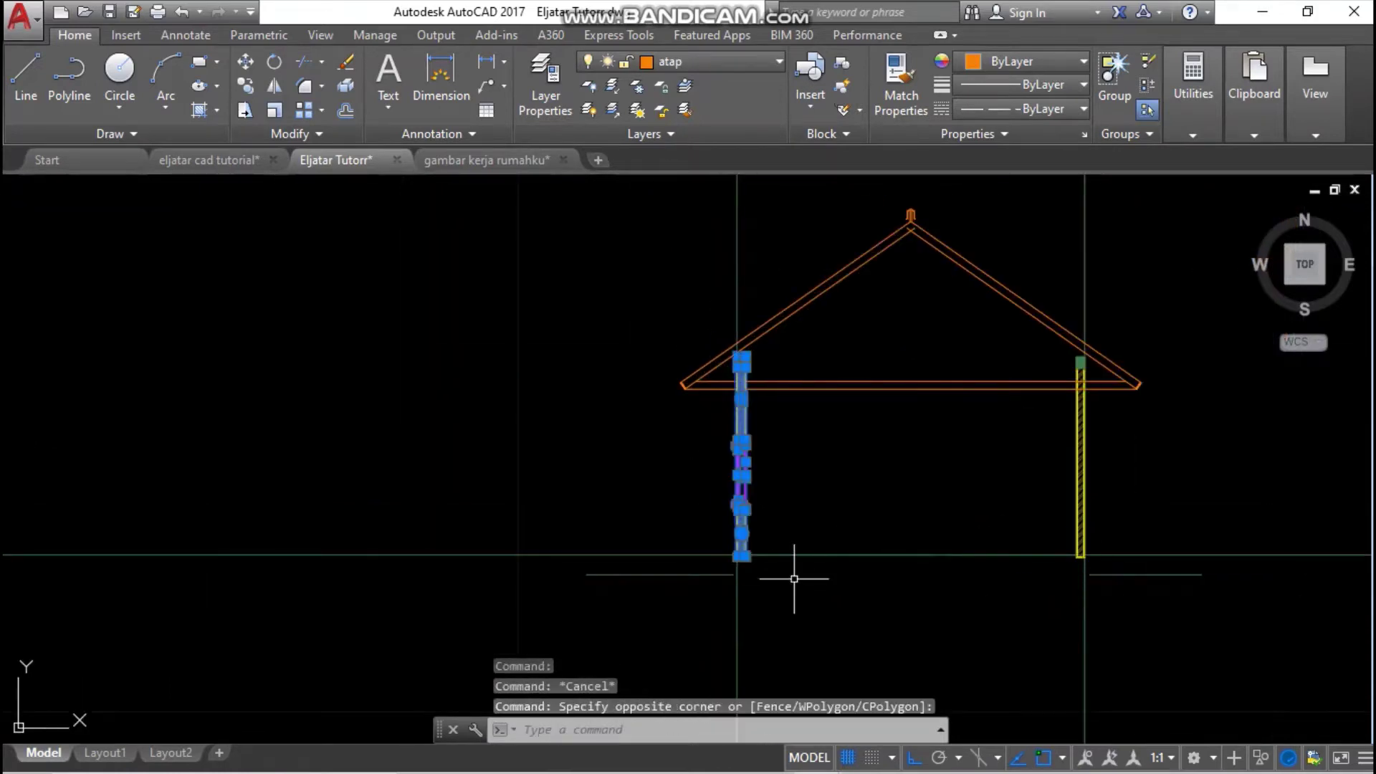
key(Delete)
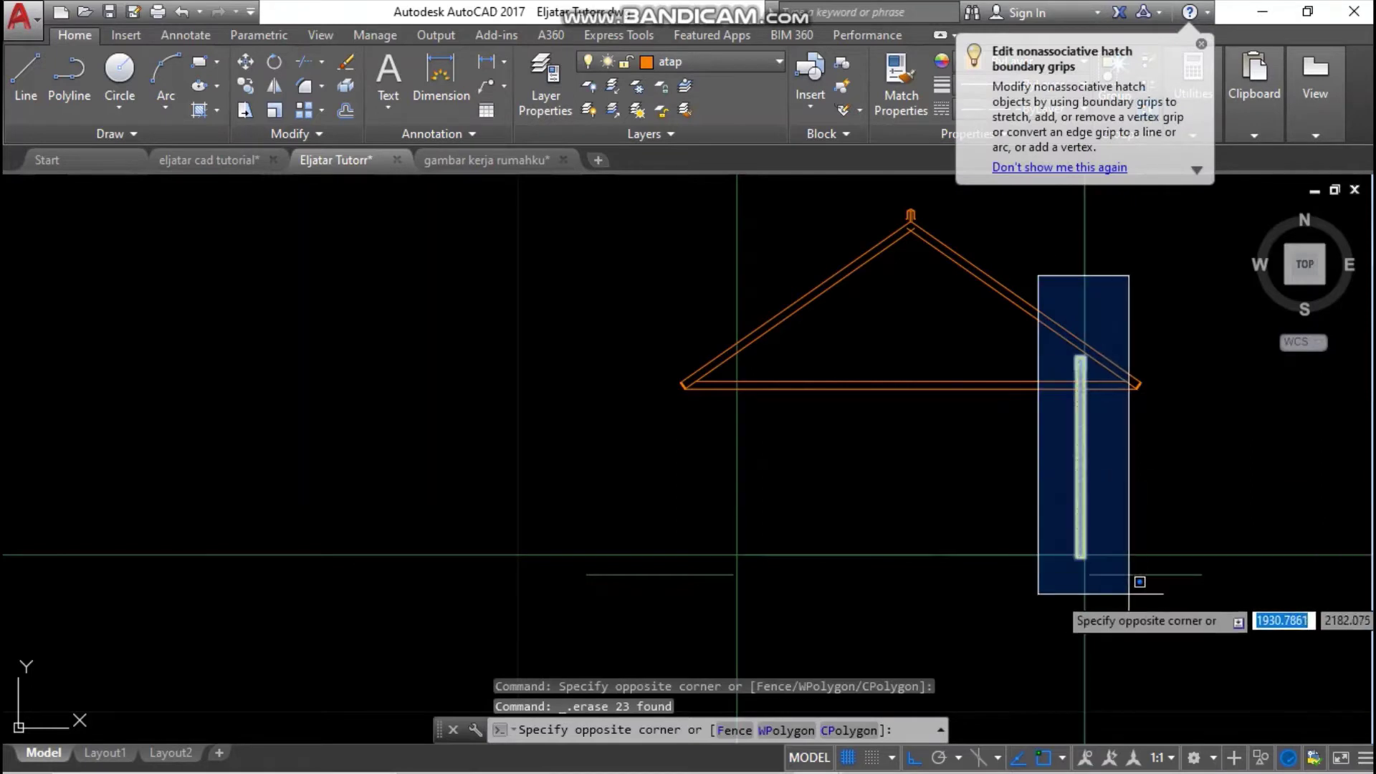
click(1121, 570)
key(Delete)
- Draw the right wall edge along the guide line from the lower eaves line to the ground line and put it on the Garis biasa layer
scroll(1093, 382, up, 2)
scroll(1089, 398, up, 2)
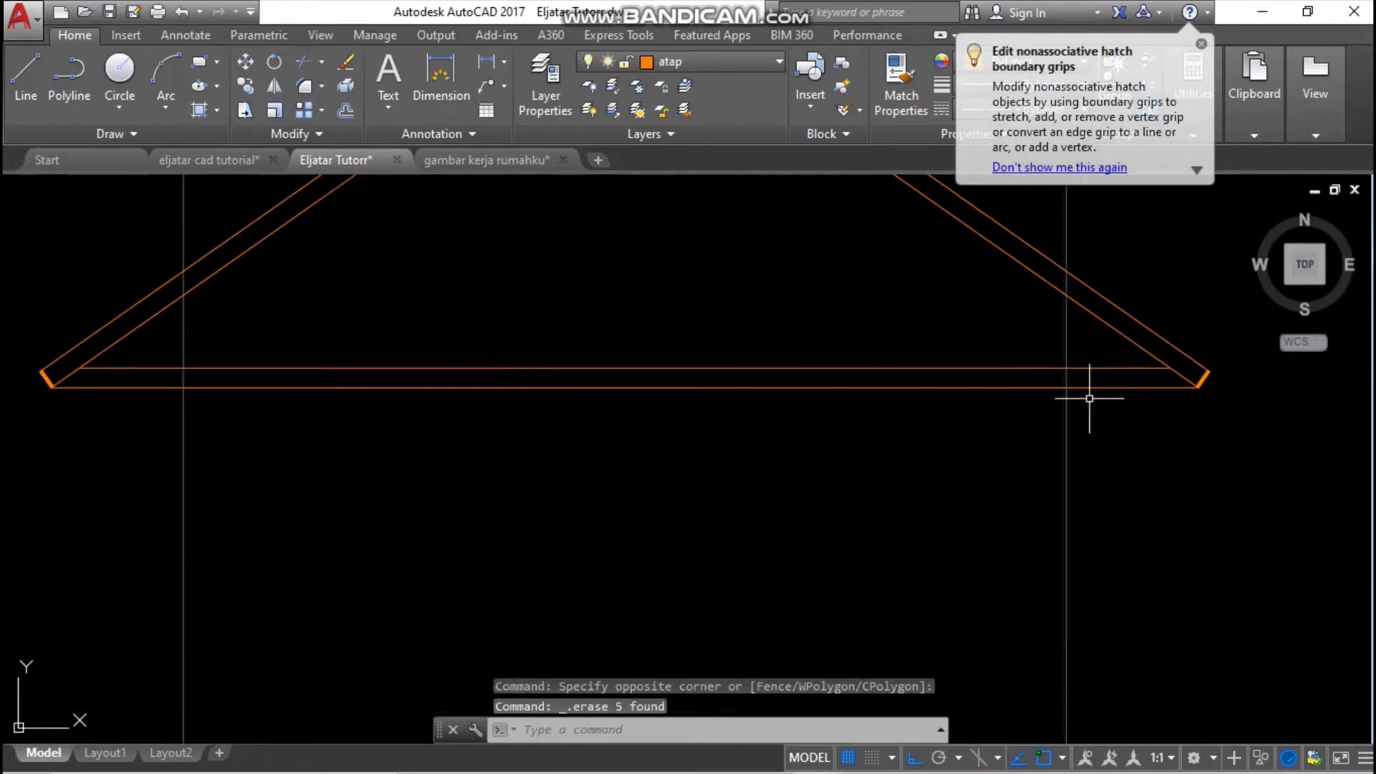
text(l)
key(Return)
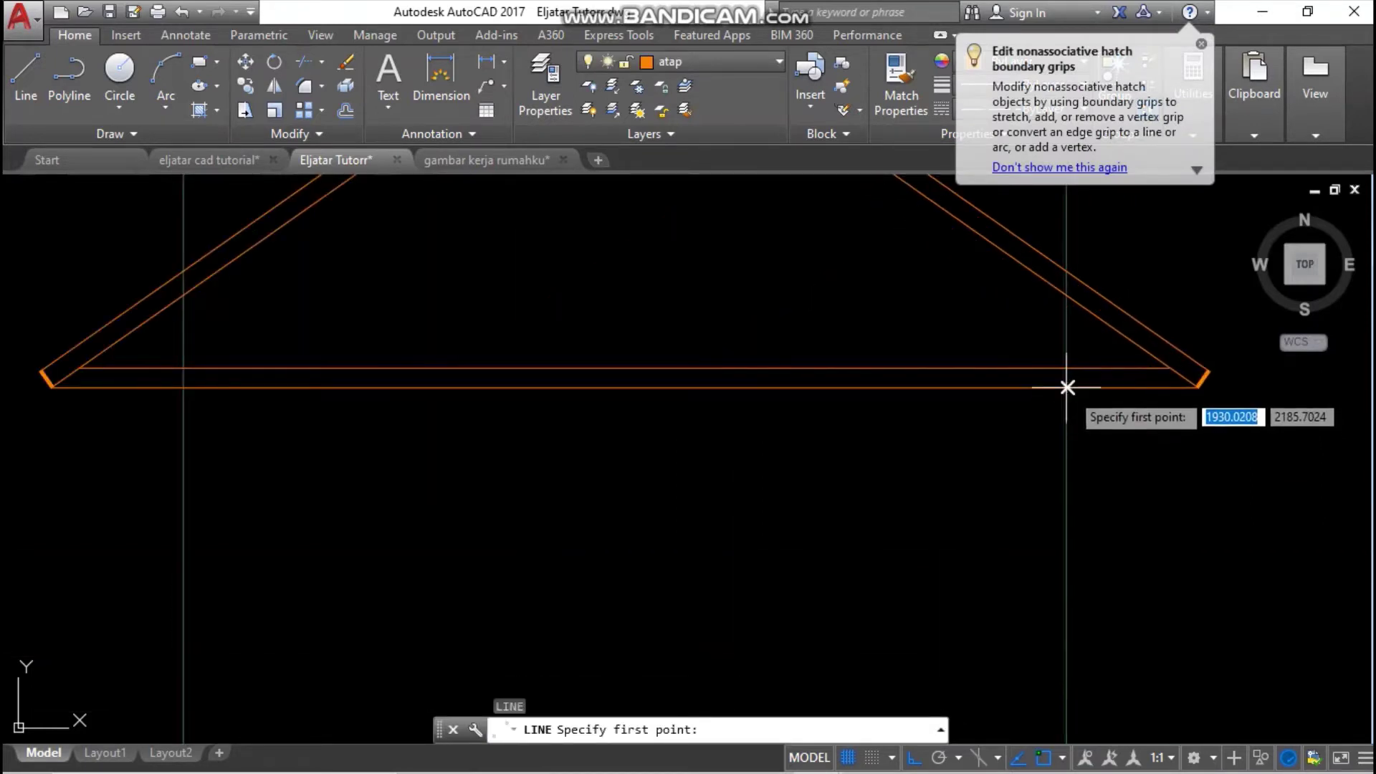
click(1066, 387)
scroll(1066, 376, down, 2)
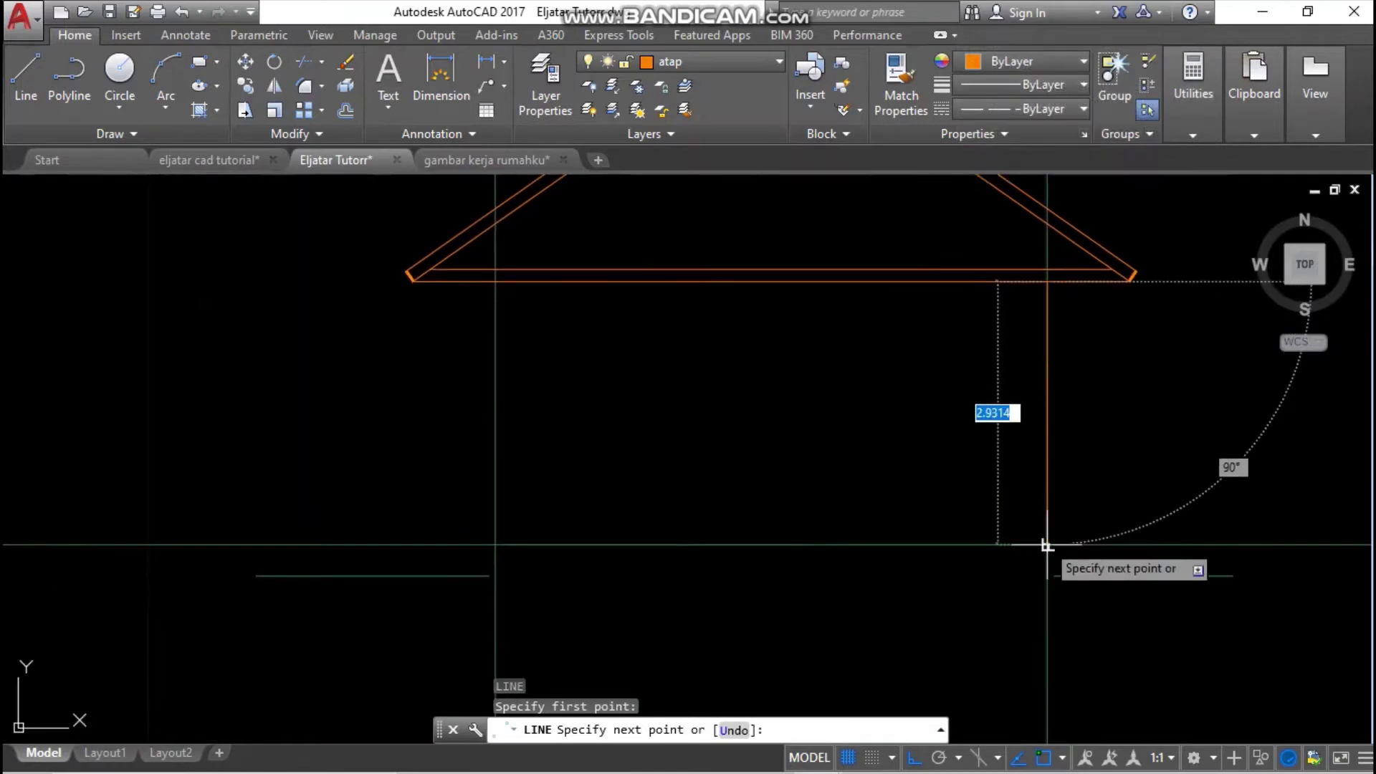
click(1045, 548)
key(Return)
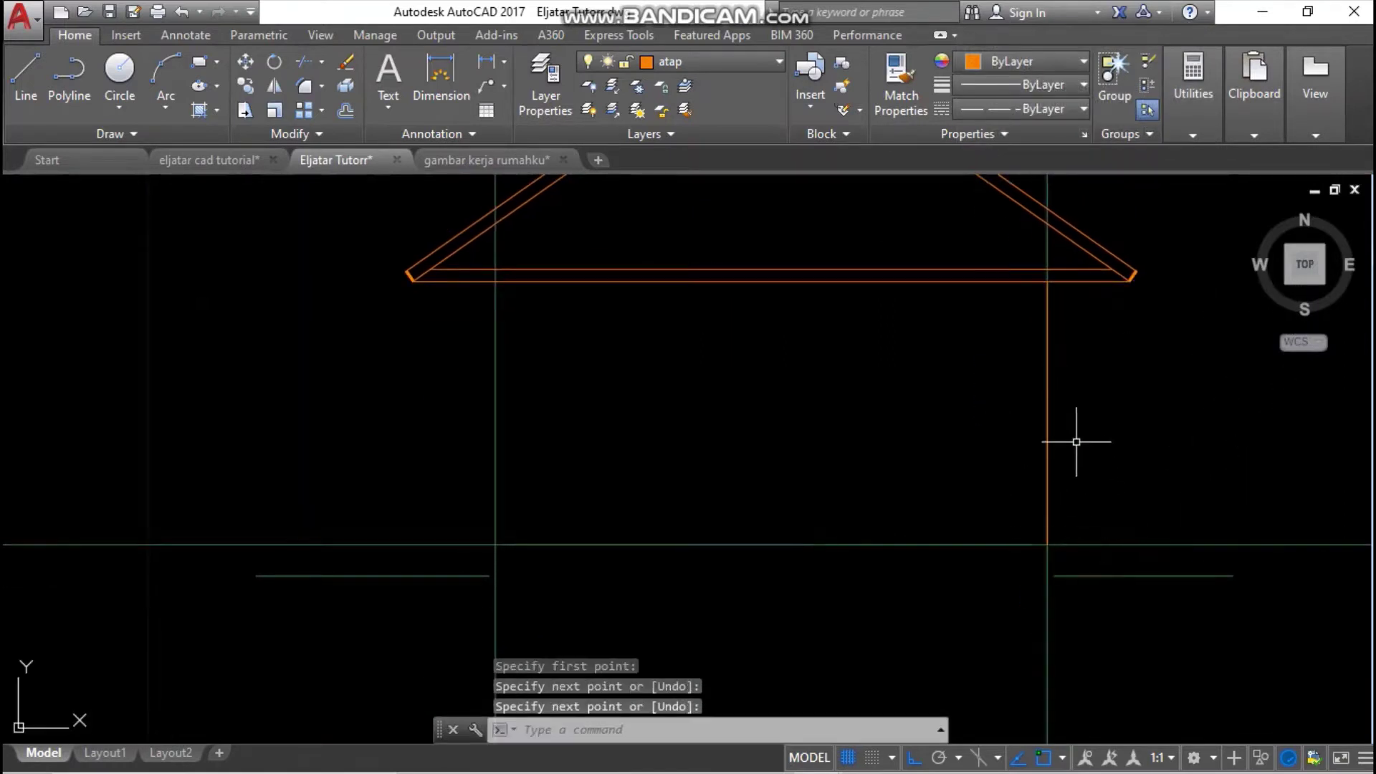
click(773, 63)
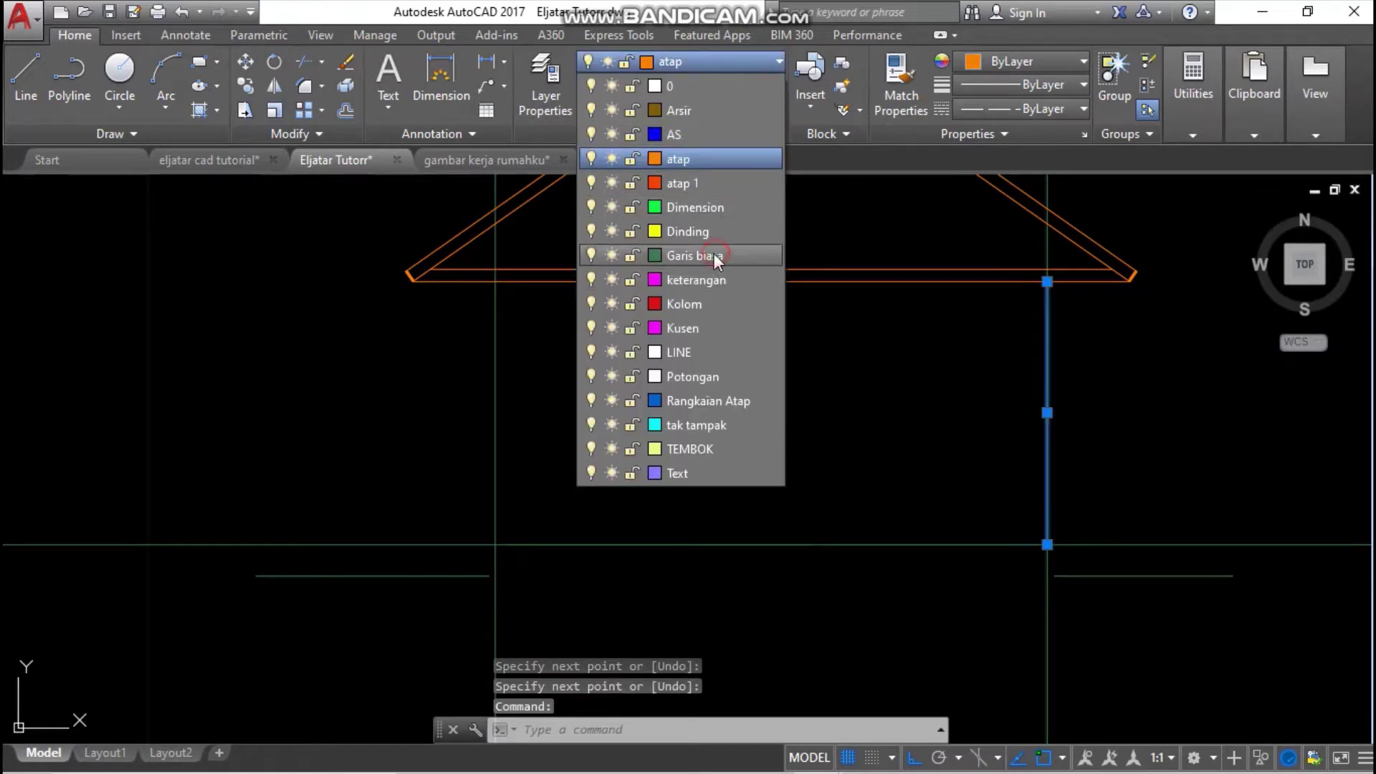
click(713, 255)
text(l)
key(Return)
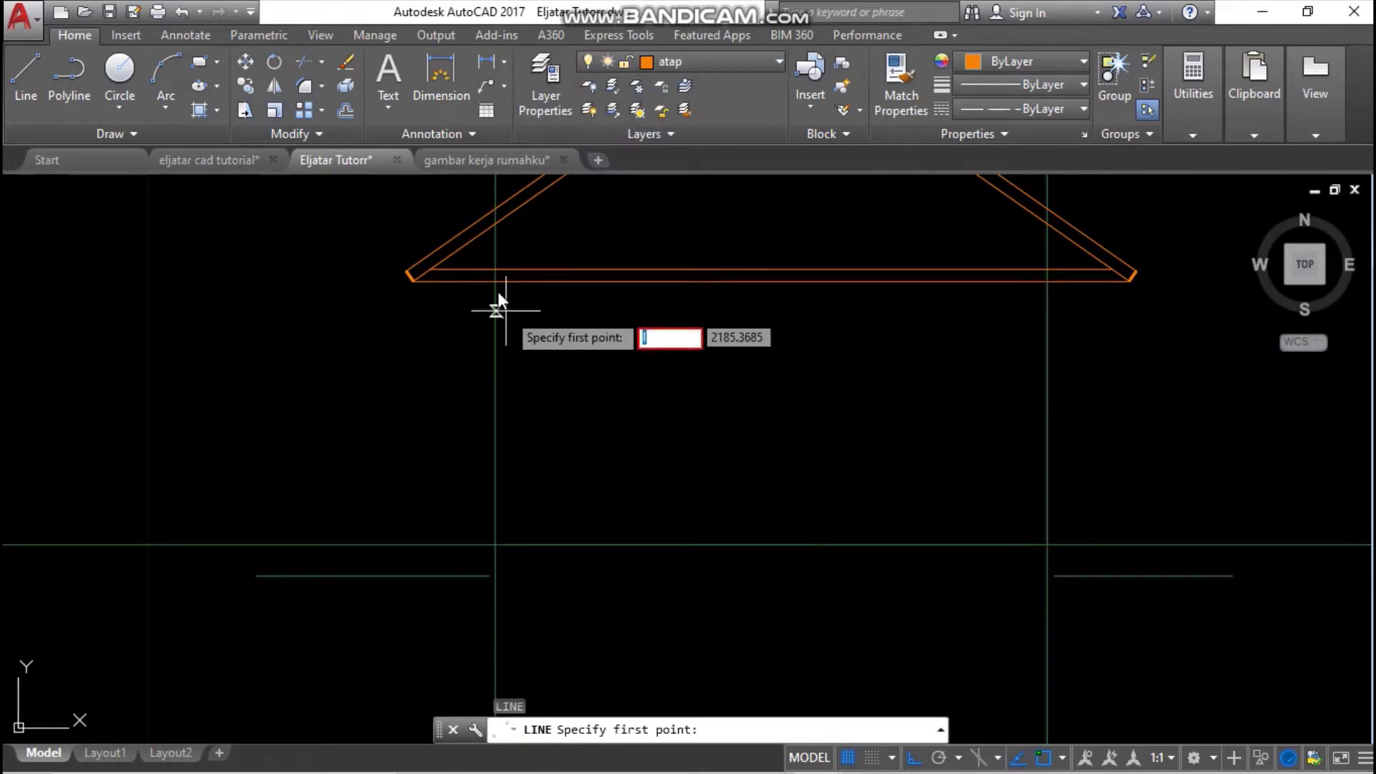
key(Escape)
key(Return)
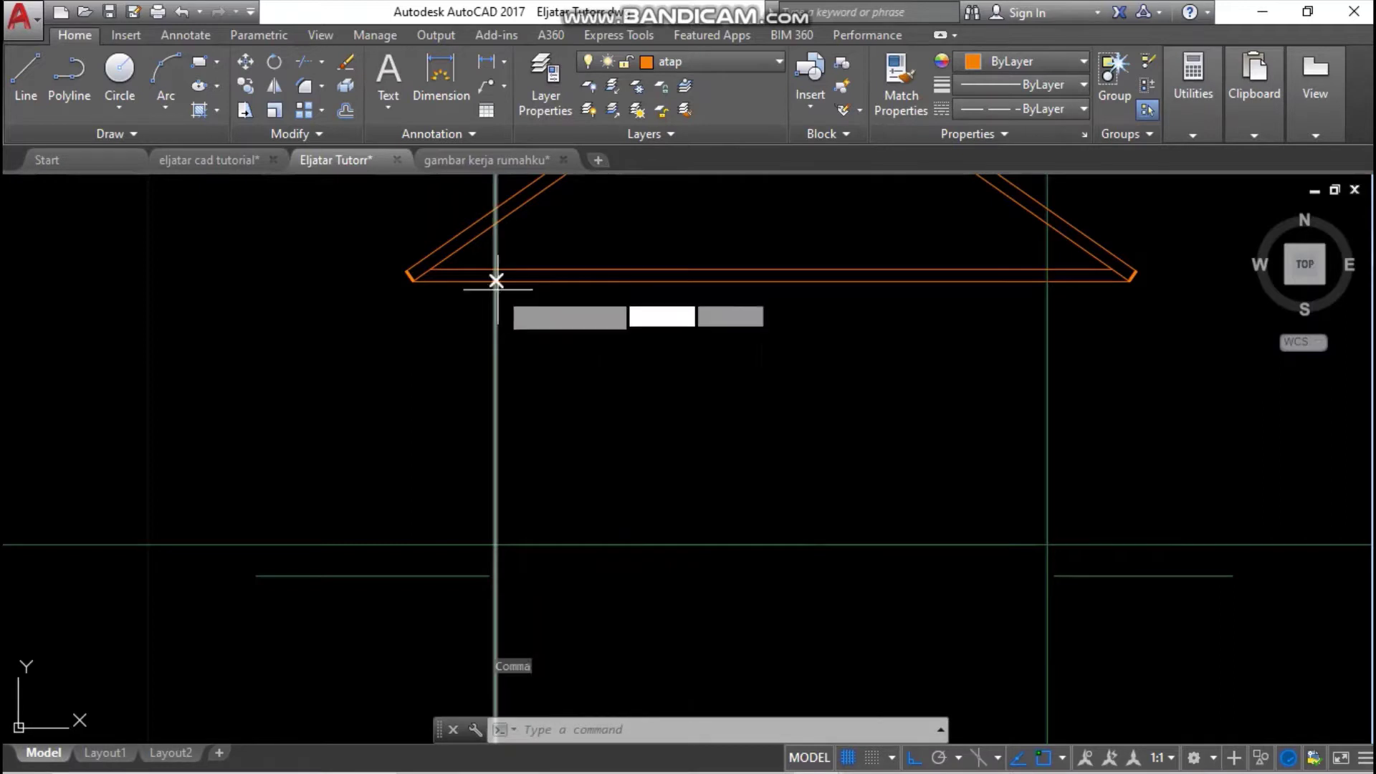
click(495, 280)
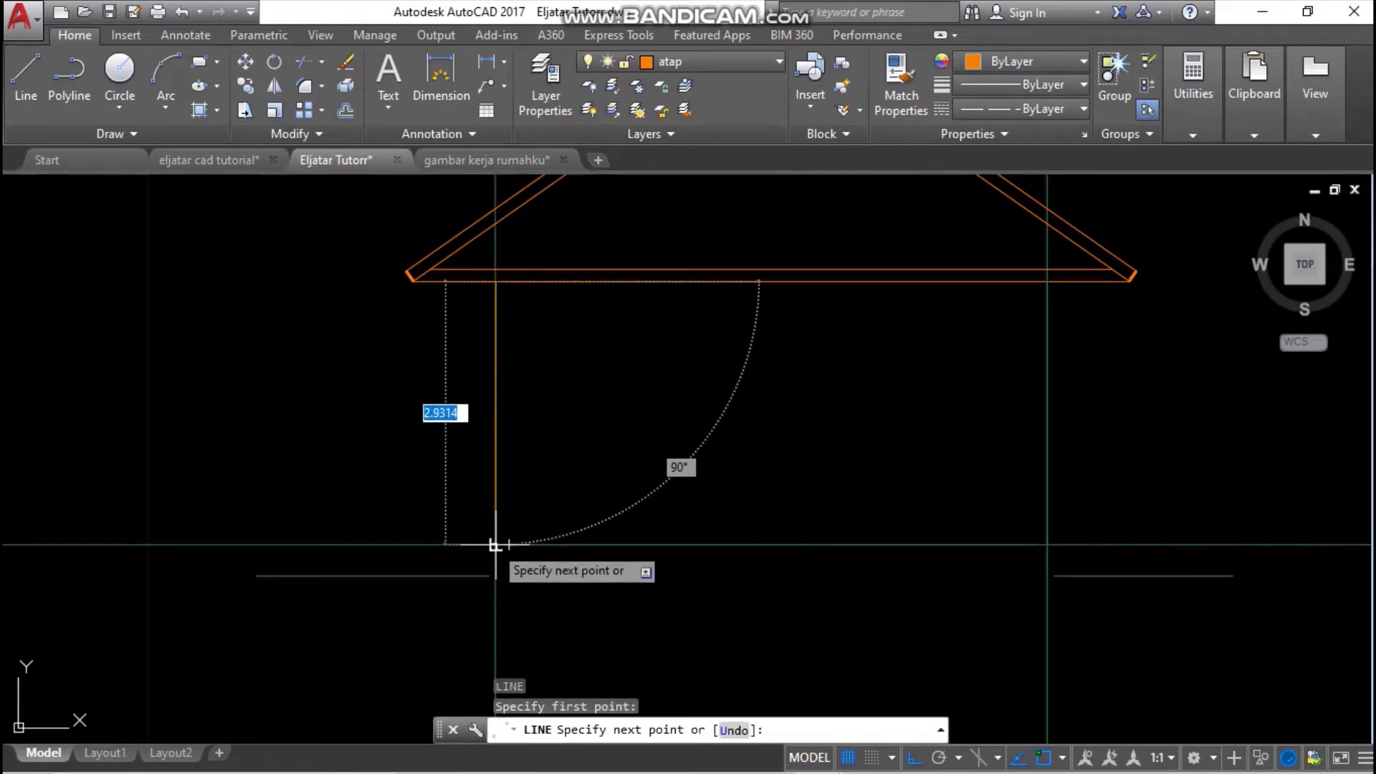
key(Escape)
- Make Garis biasa the current layer and draw the left wall edge from the lower eaves line to the ground line
click(756, 60)
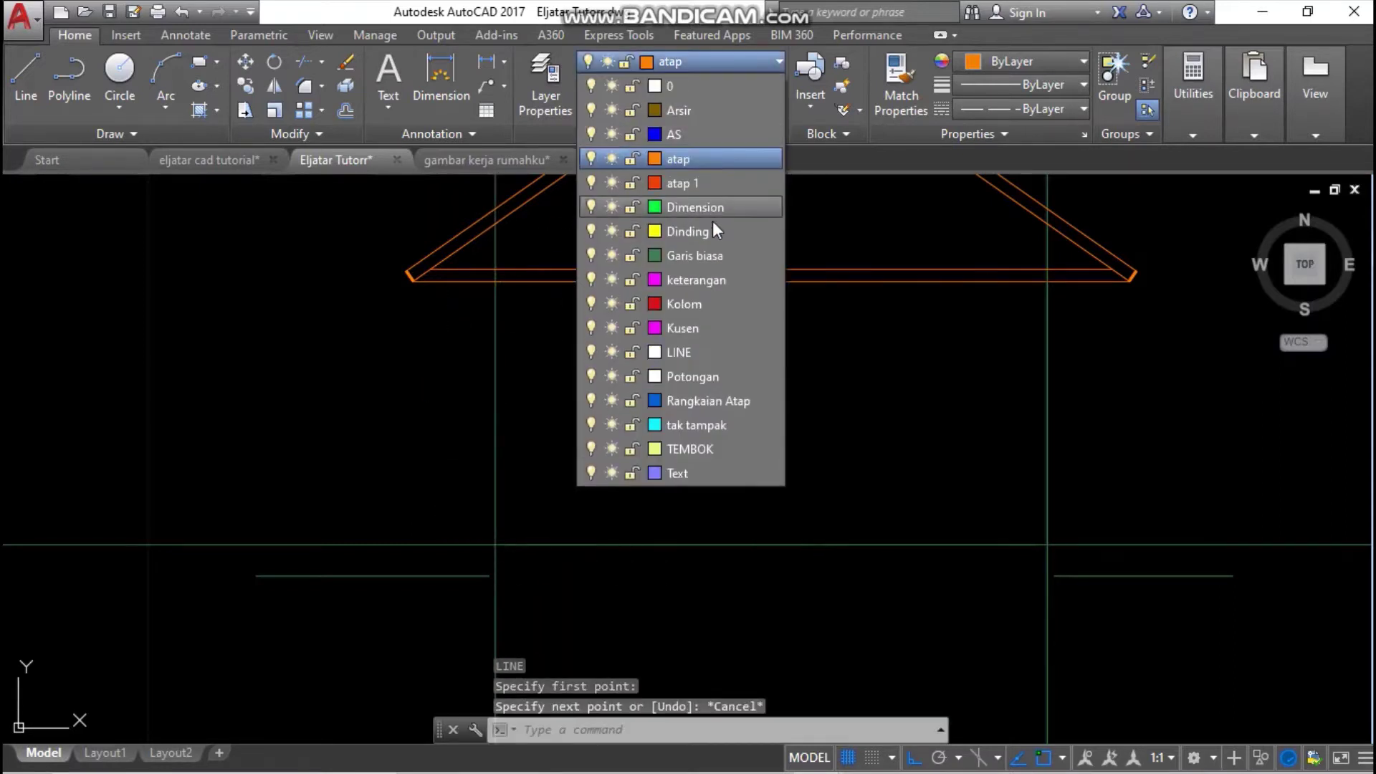
click(717, 255)
key(Return)
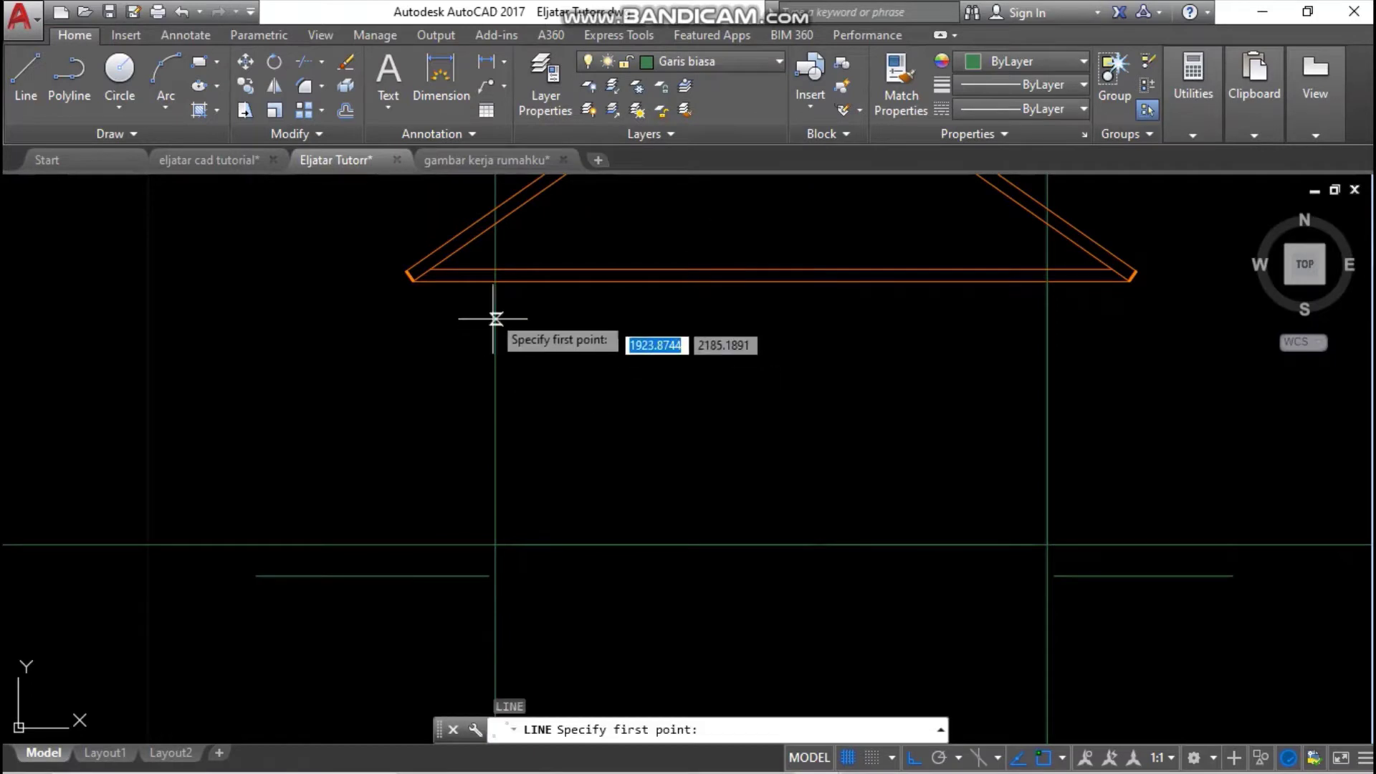
click(495, 280)
click(495, 544)
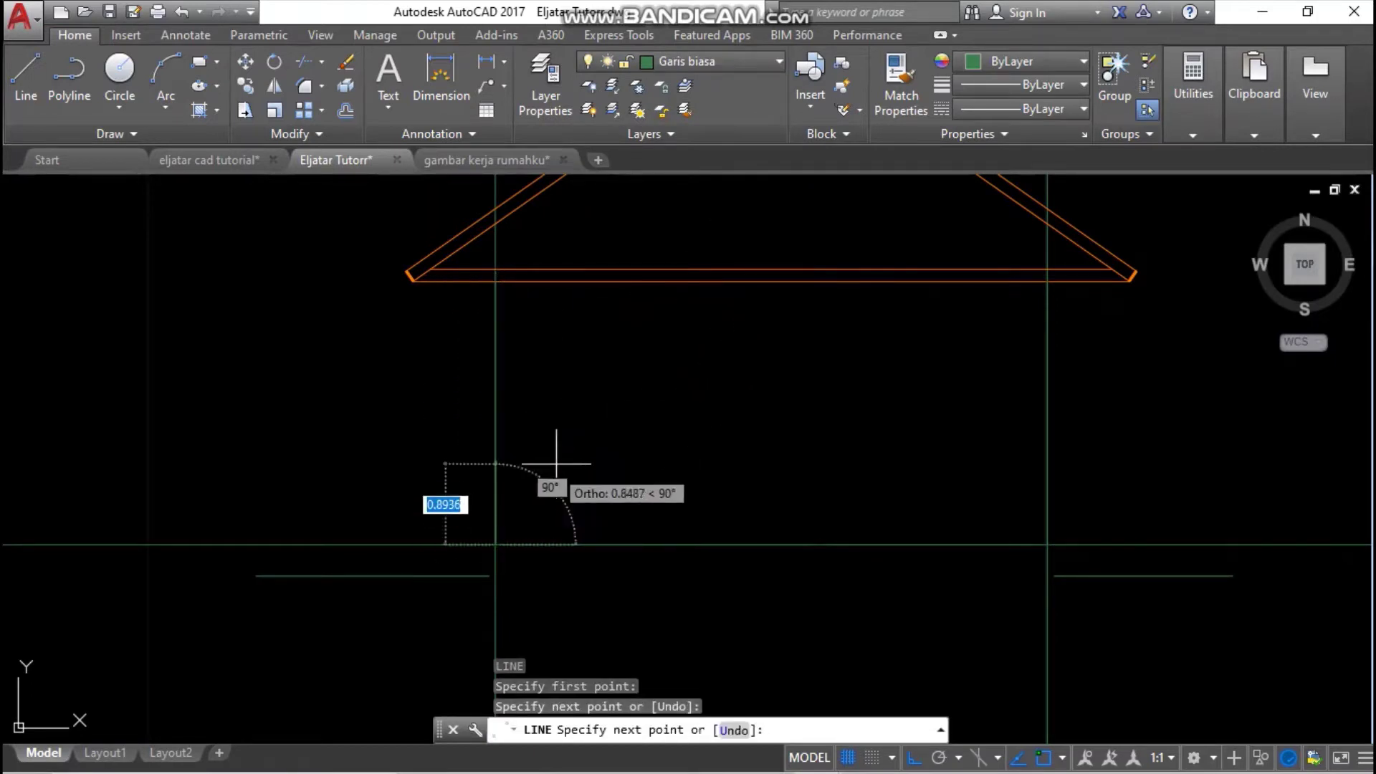
key(Return)
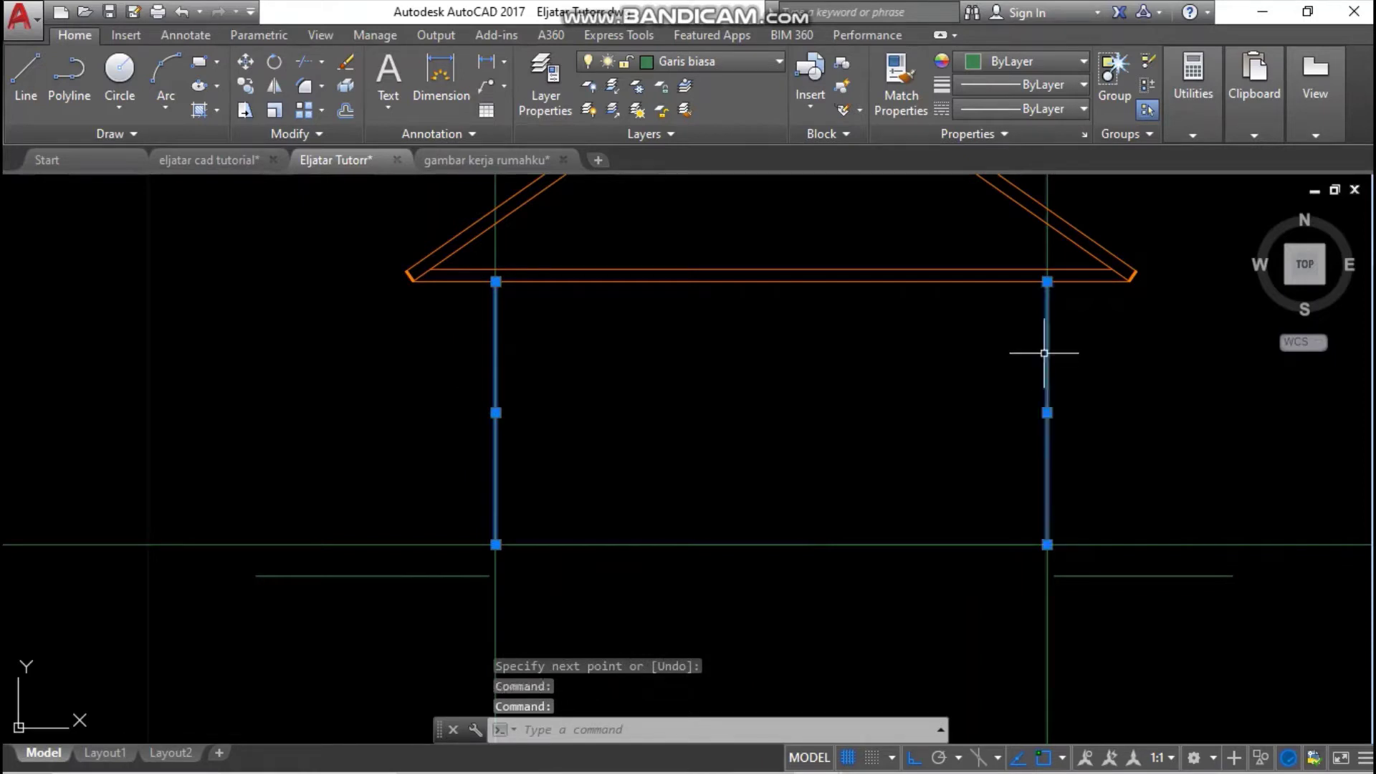
key(Escape)
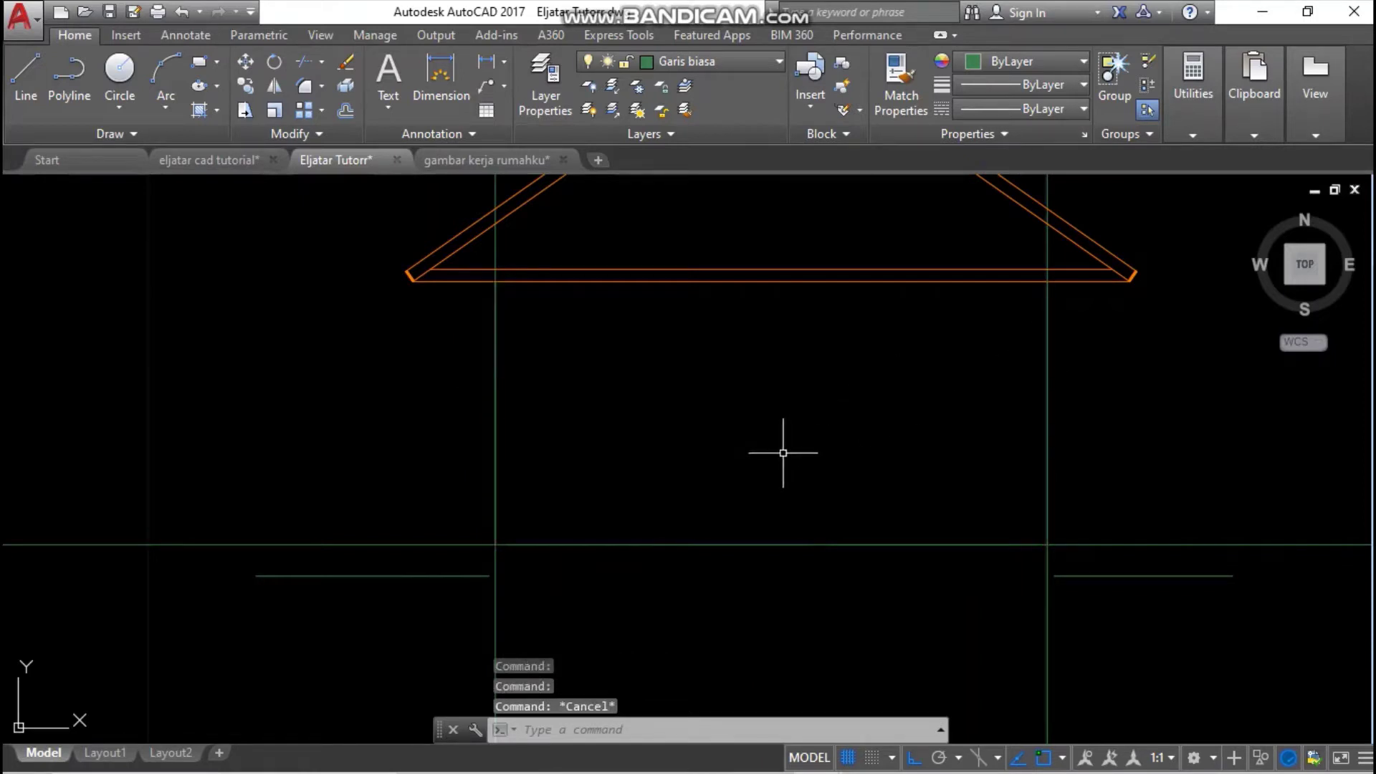
- Draw a horizontal base line joining the lower ends of the left and right wall edges
key(Return)
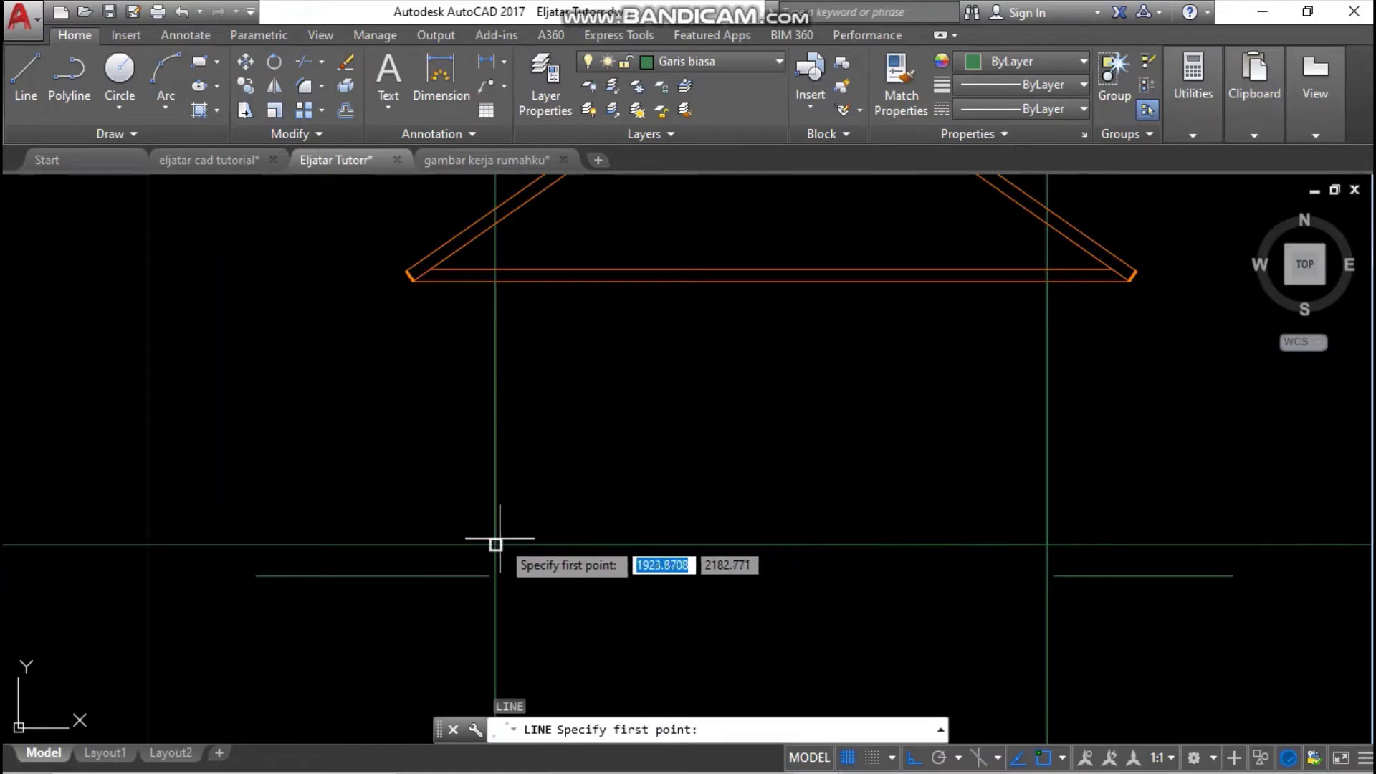
click(495, 544)
click(1047, 545)
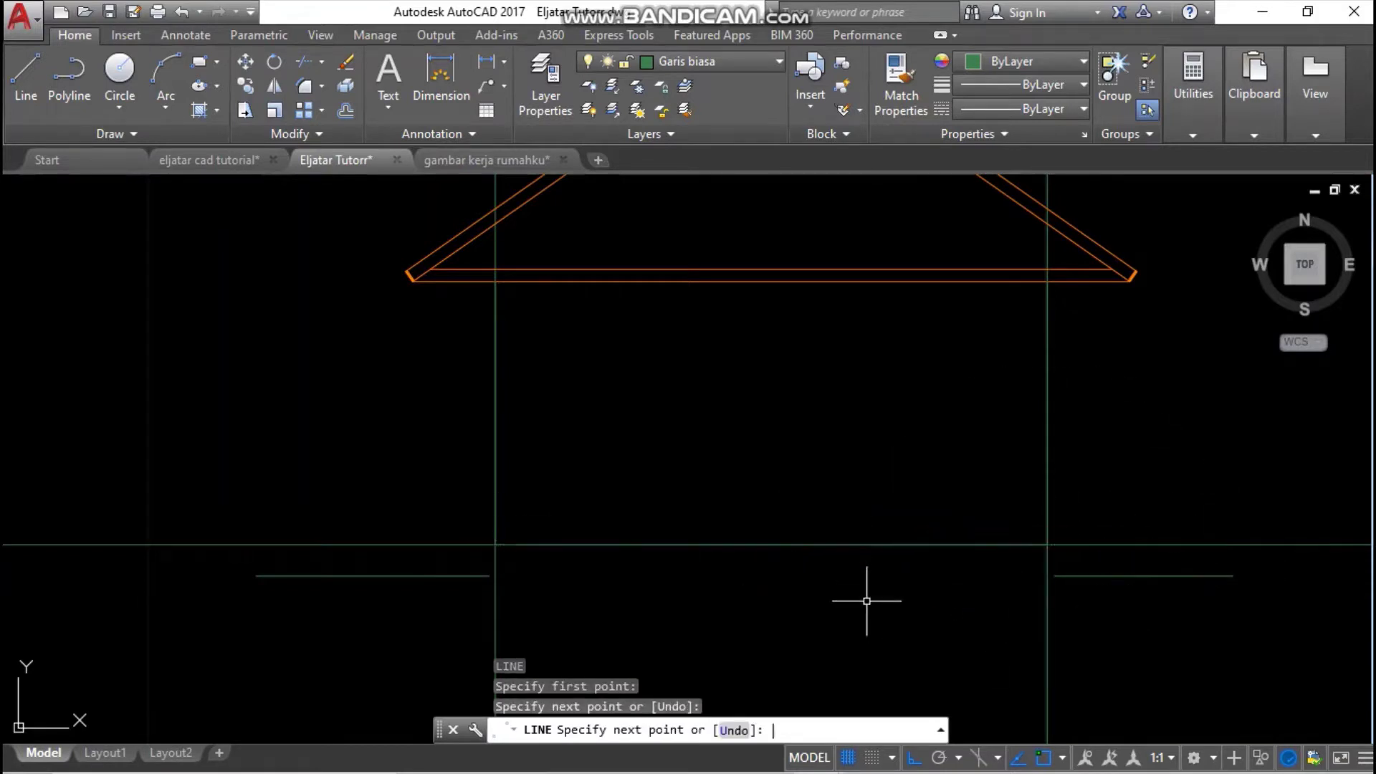
key(Return)
- Compare the short ground line beside the elevation with the matching ground line at the right foundation of the original section
scroll(922, 559, down, 4)
scroll(927, 539, up, 4)
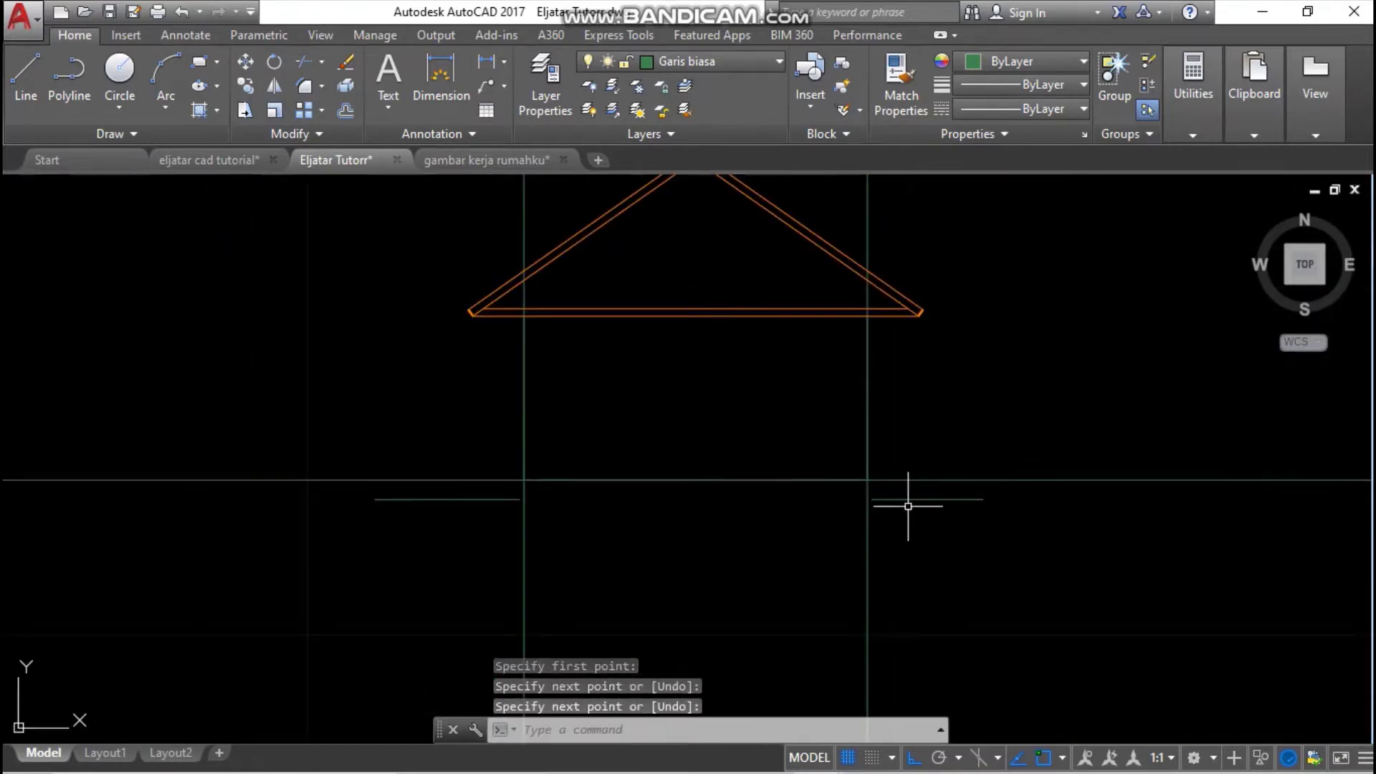
click(931, 542)
click(926, 562)
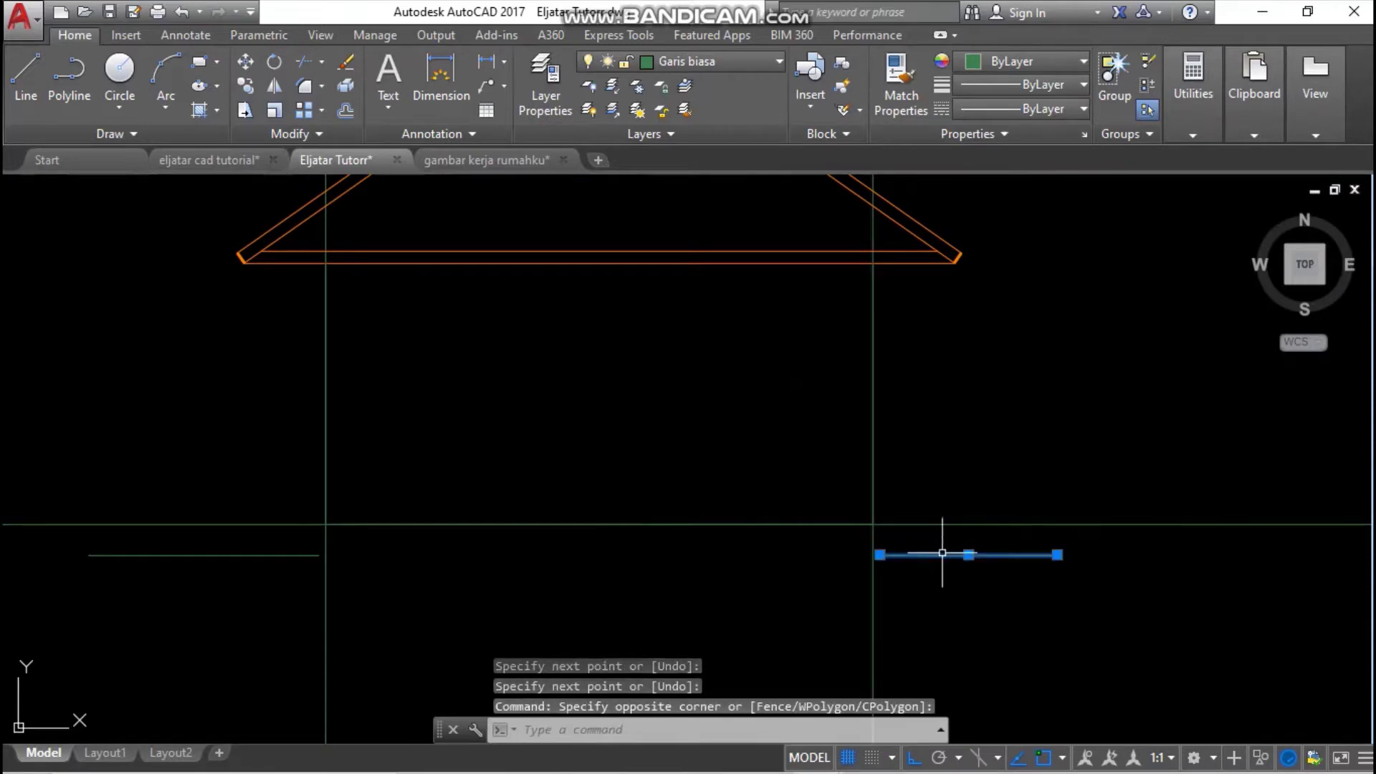
click(924, 548)
key(Escape)
scroll(931, 537, down, 10)
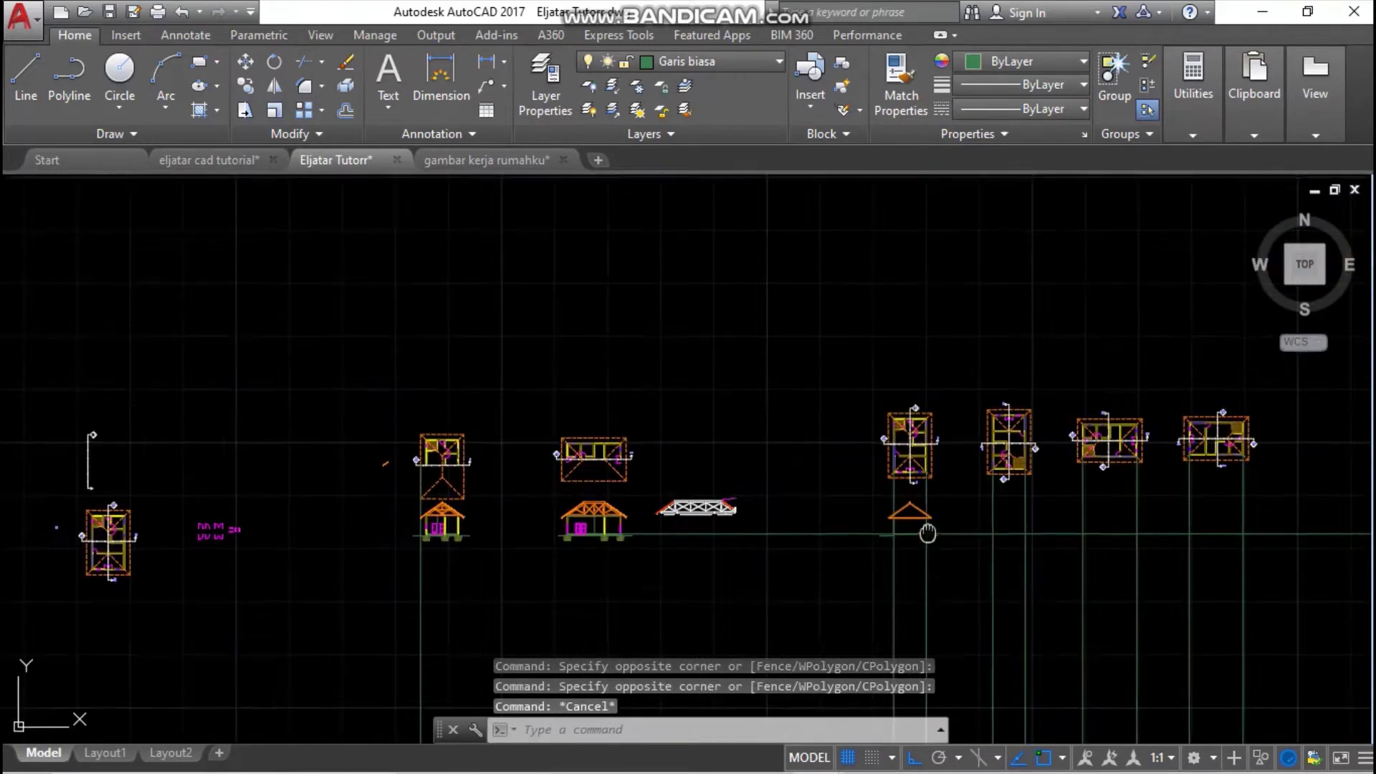
middle_drag(928, 534, 1089, 487)
scroll(624, 547, up, 10)
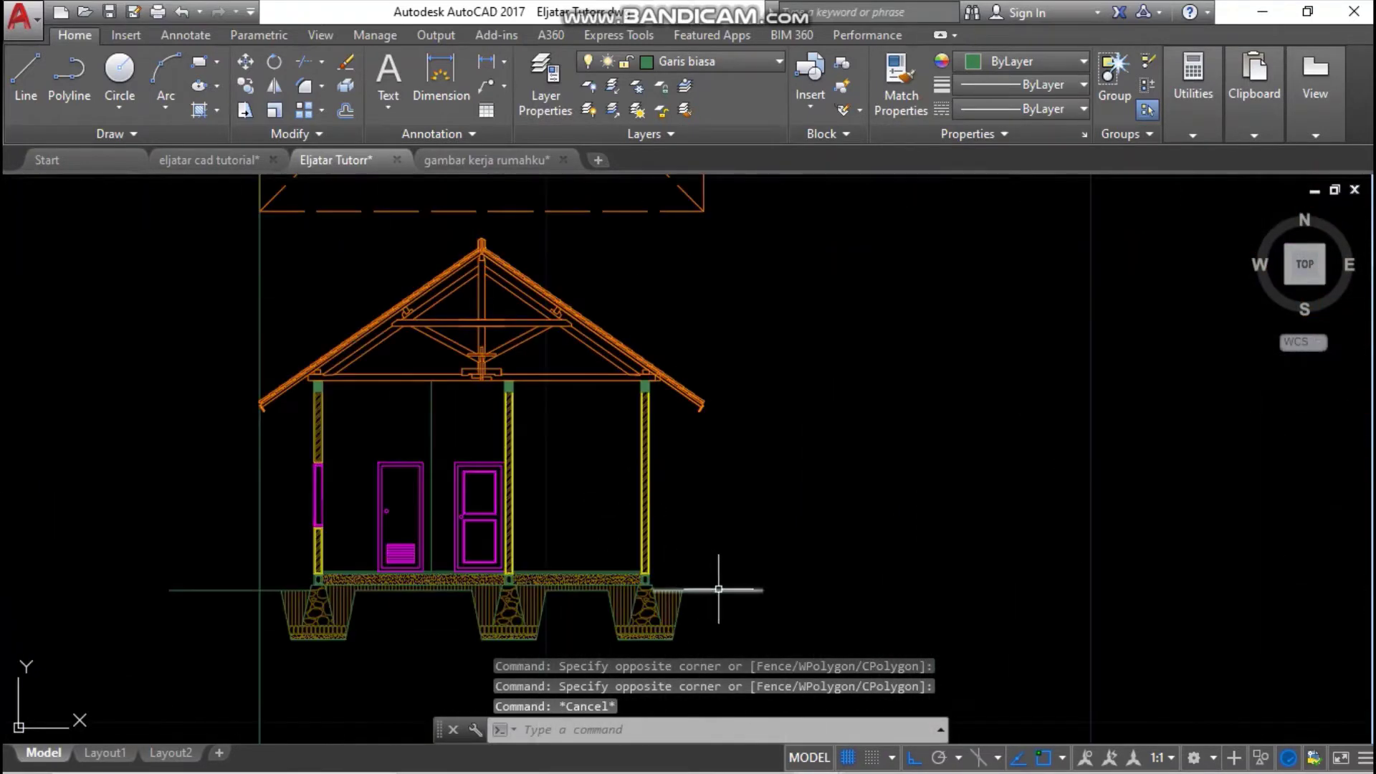
click(718, 588)
scroll(720, 588, up, 2)
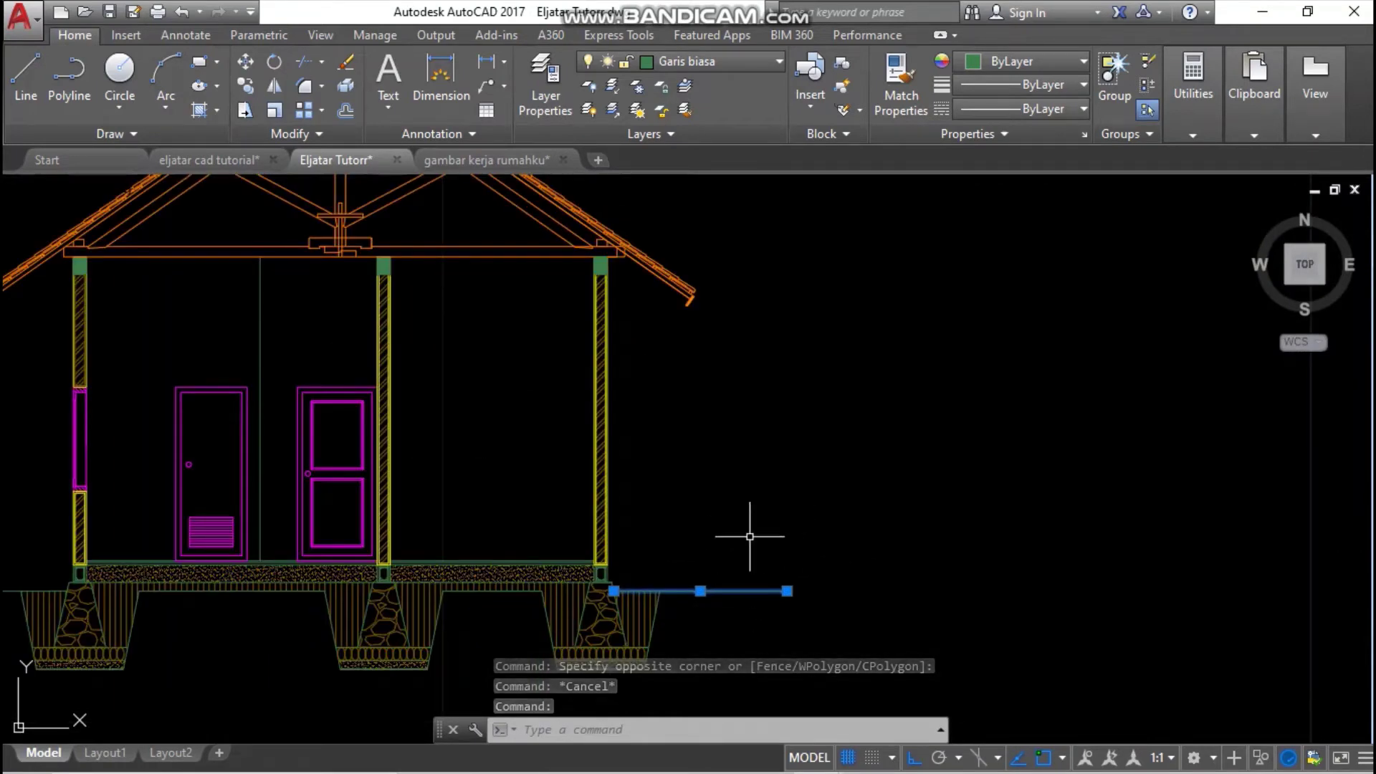
click(675, 599)
click(768, 546)
key(Escape)
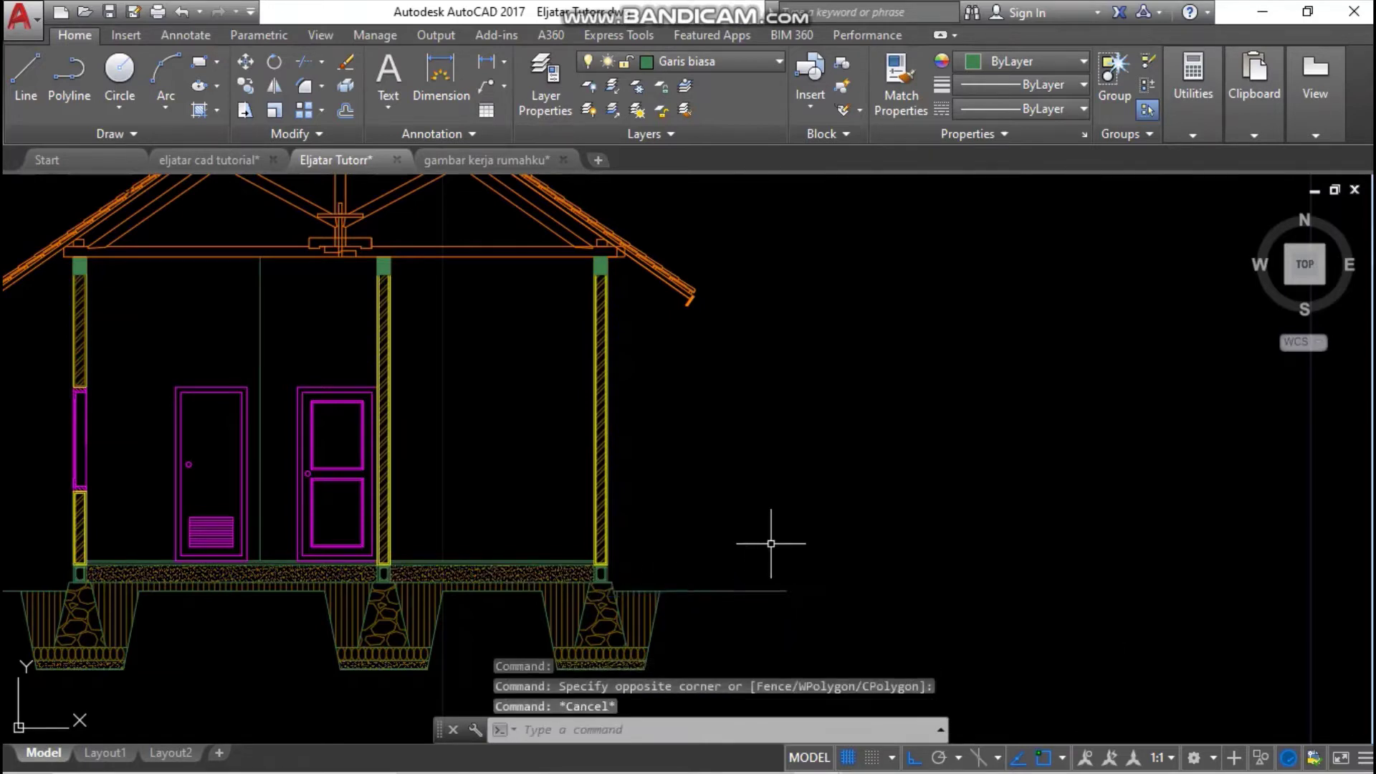
- Extend the short ground line beside the elevation's right wall to the right and left wall guide lines
scroll(808, 510, down, 5)
scroll(809, 510, down, 4)
middle_drag(1183, 445, 789, 454)
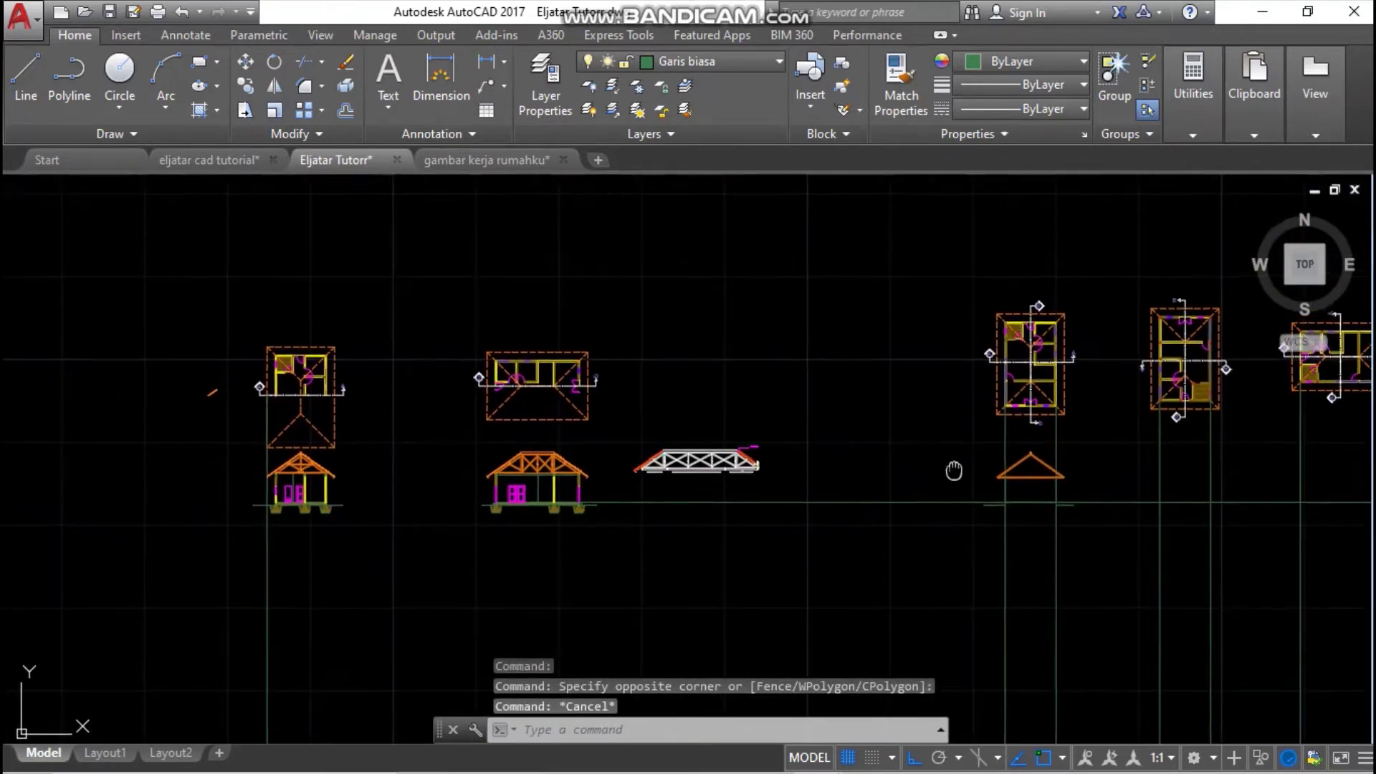
scroll(1036, 523, up, 8)
scroll(1036, 516, down, 2)
scroll(1039, 480, up, 6)
text(ex)
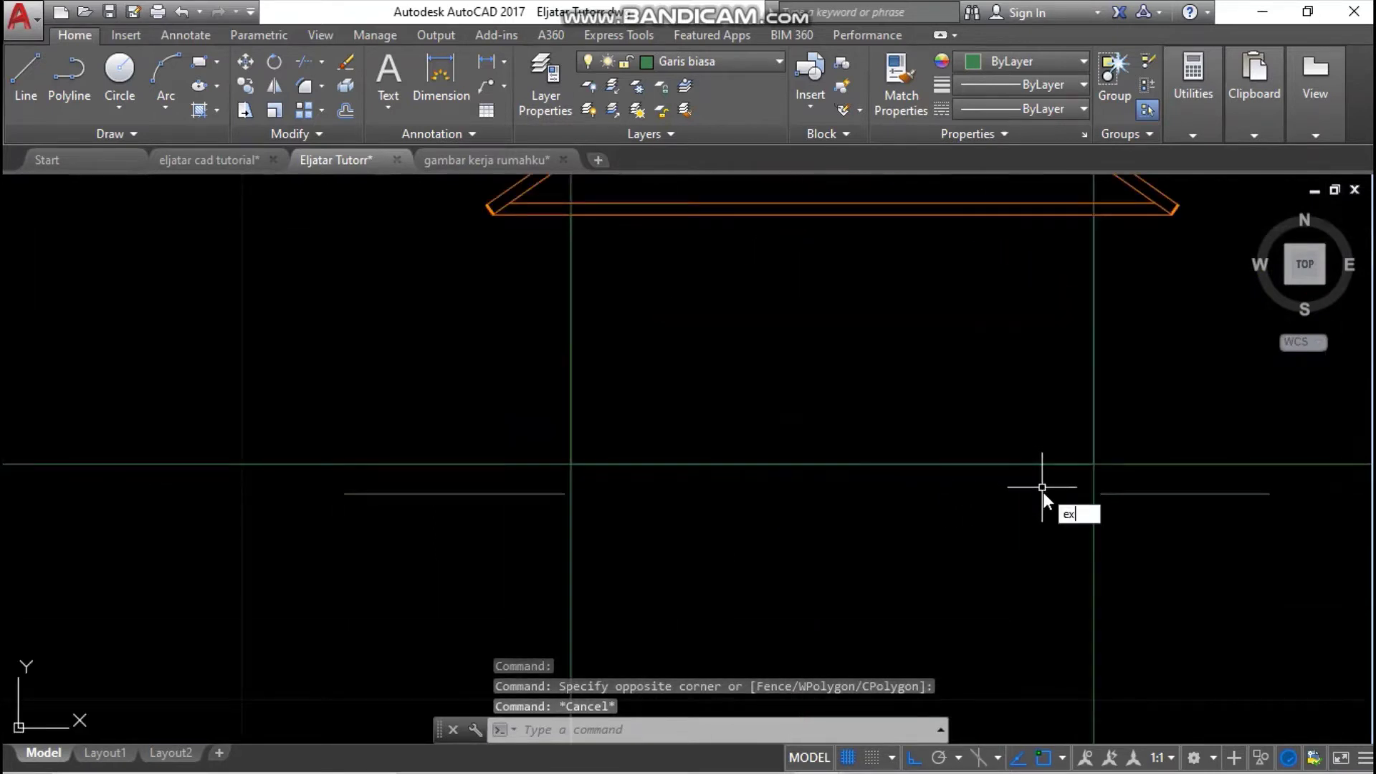
key(Return)
key(Return)
click(1183, 505)
click(1155, 482)
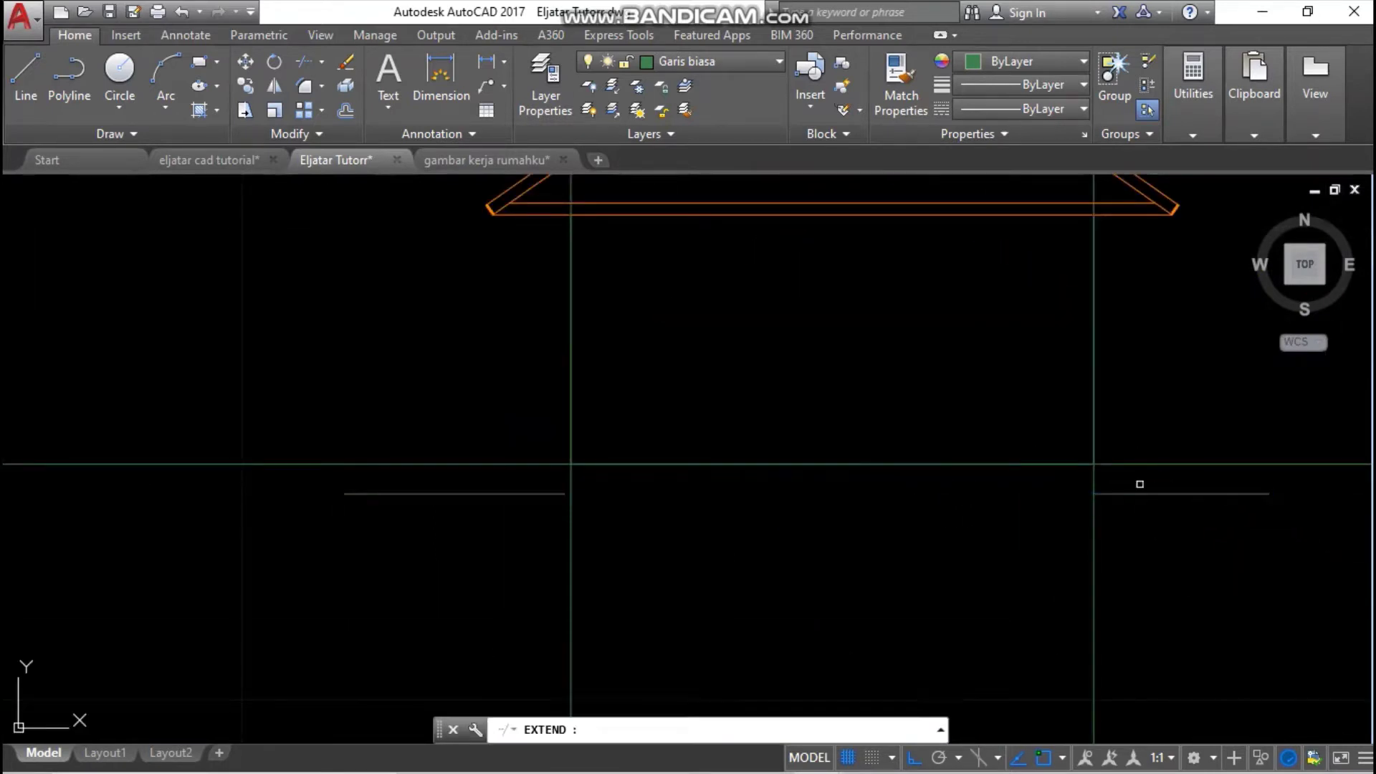
click(1109, 490)
click(783, 528)
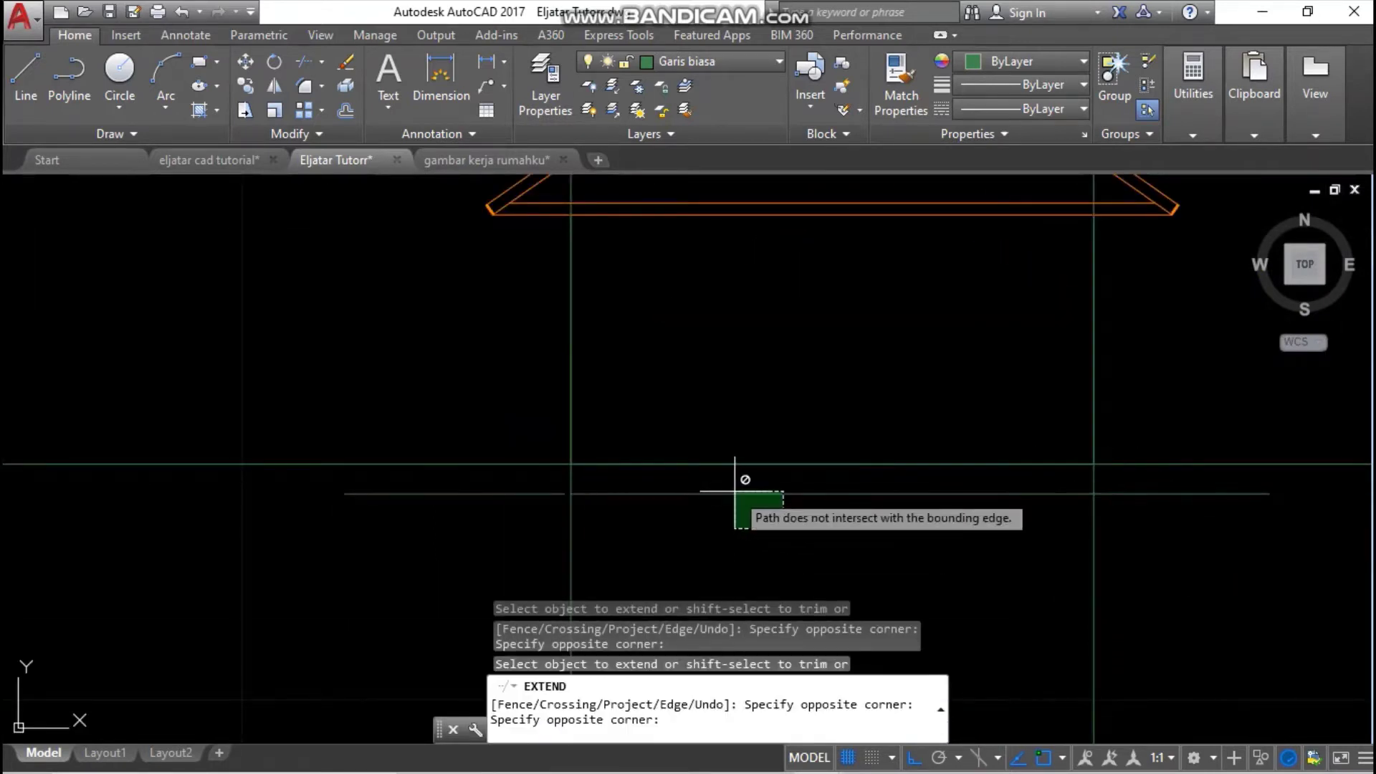
key(Escape)
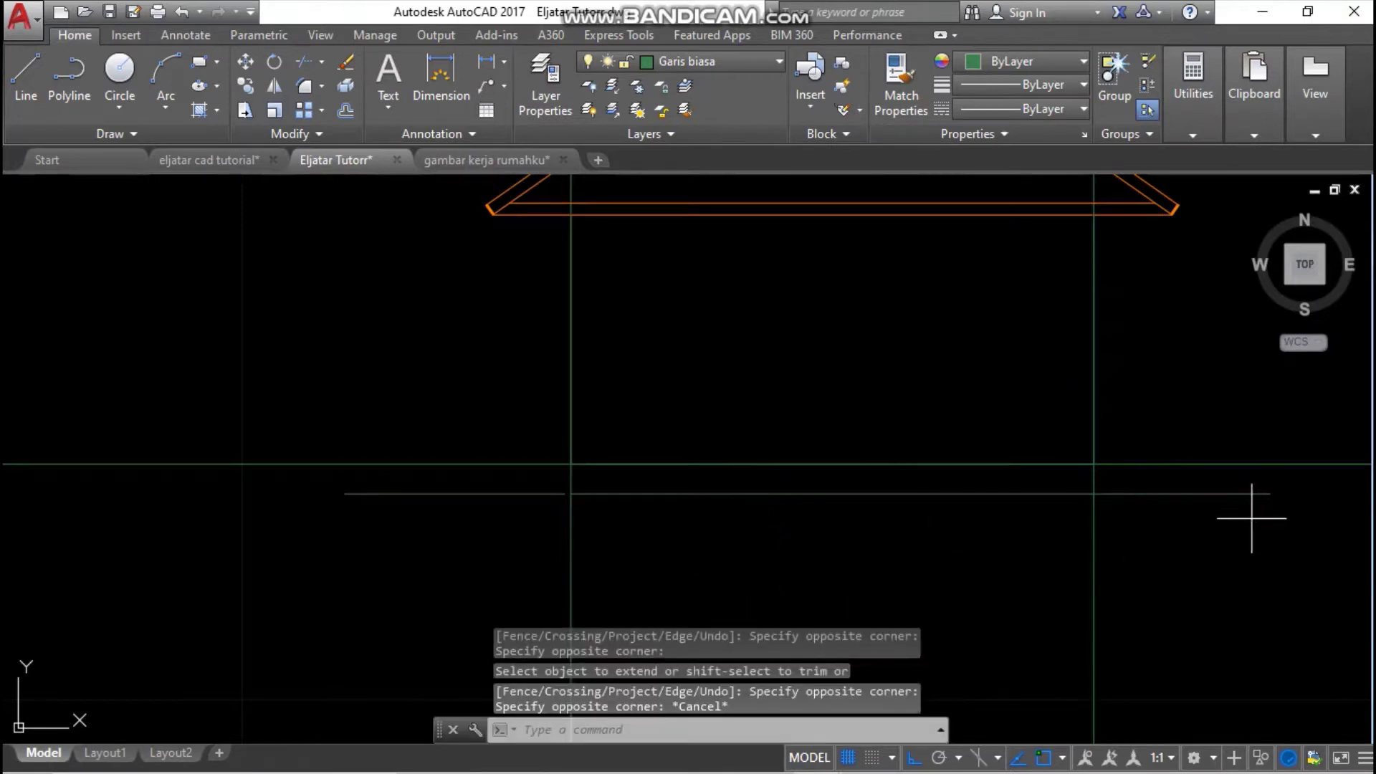
- Trim the ground line outside the right wall guide and delete the short leftover ground line beside the left wall
click(1253, 516)
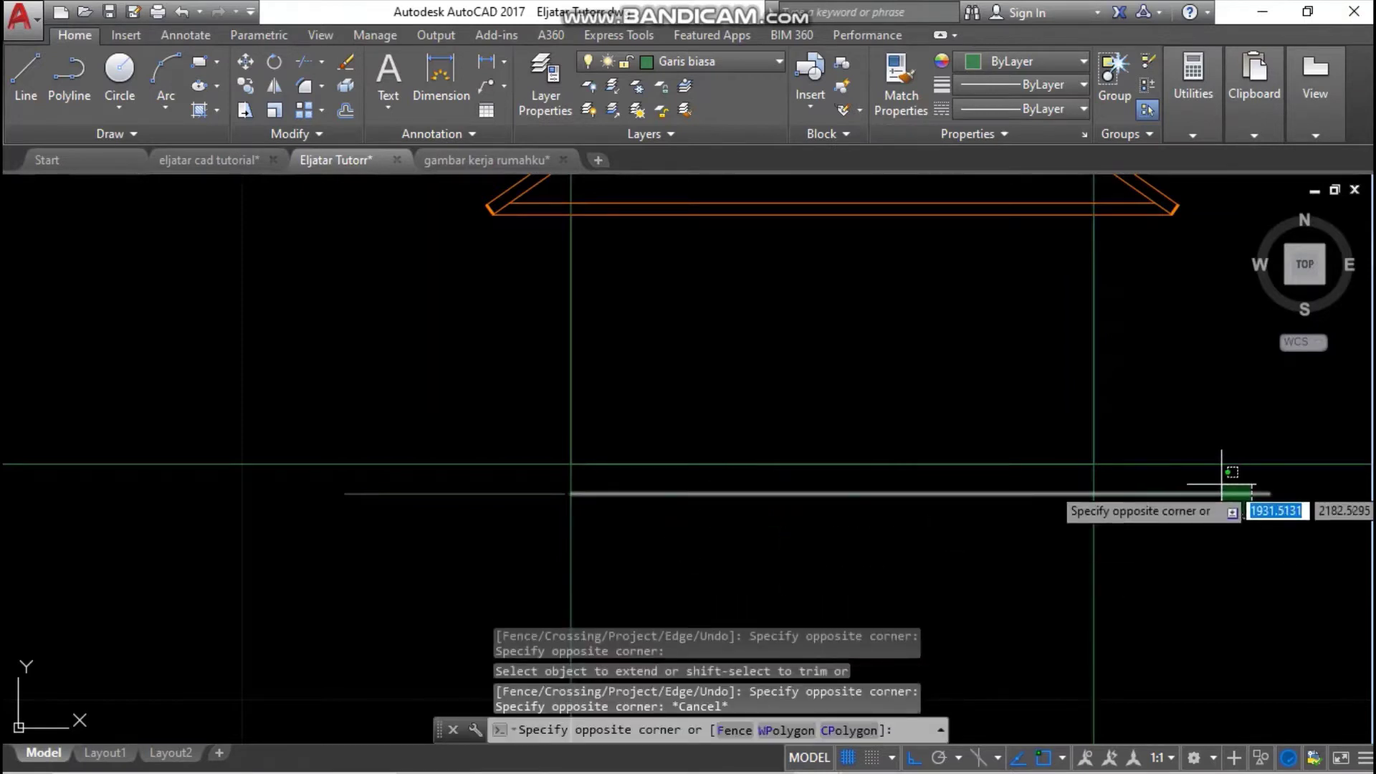
key(Return)
key(Return)
click(1229, 547)
click(1182, 485)
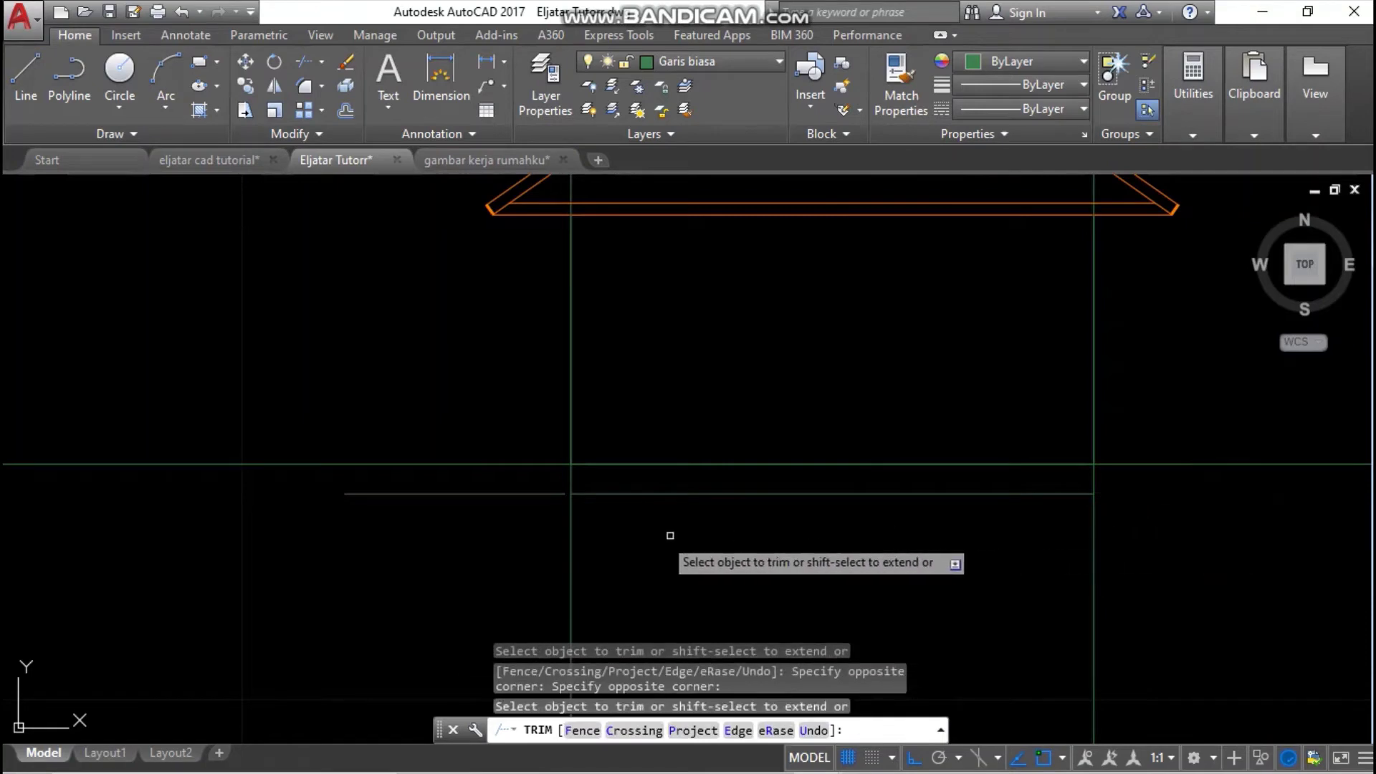
key(Escape)
click(507, 493)
key(Delete)
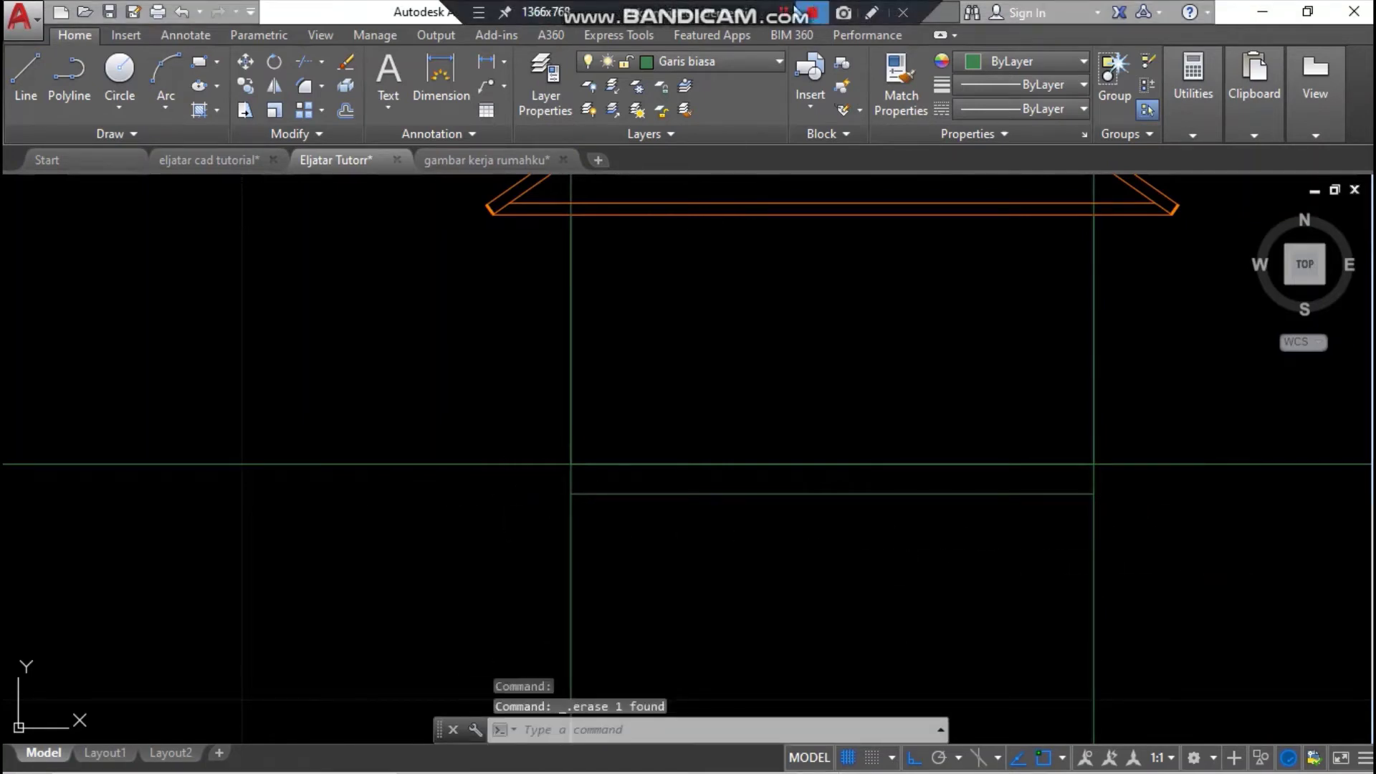
- Draw a horizontal ray toward the elevations from the outer upper corner of the step beside the section's right foundation
middle_drag(785, 527, 842, 501)
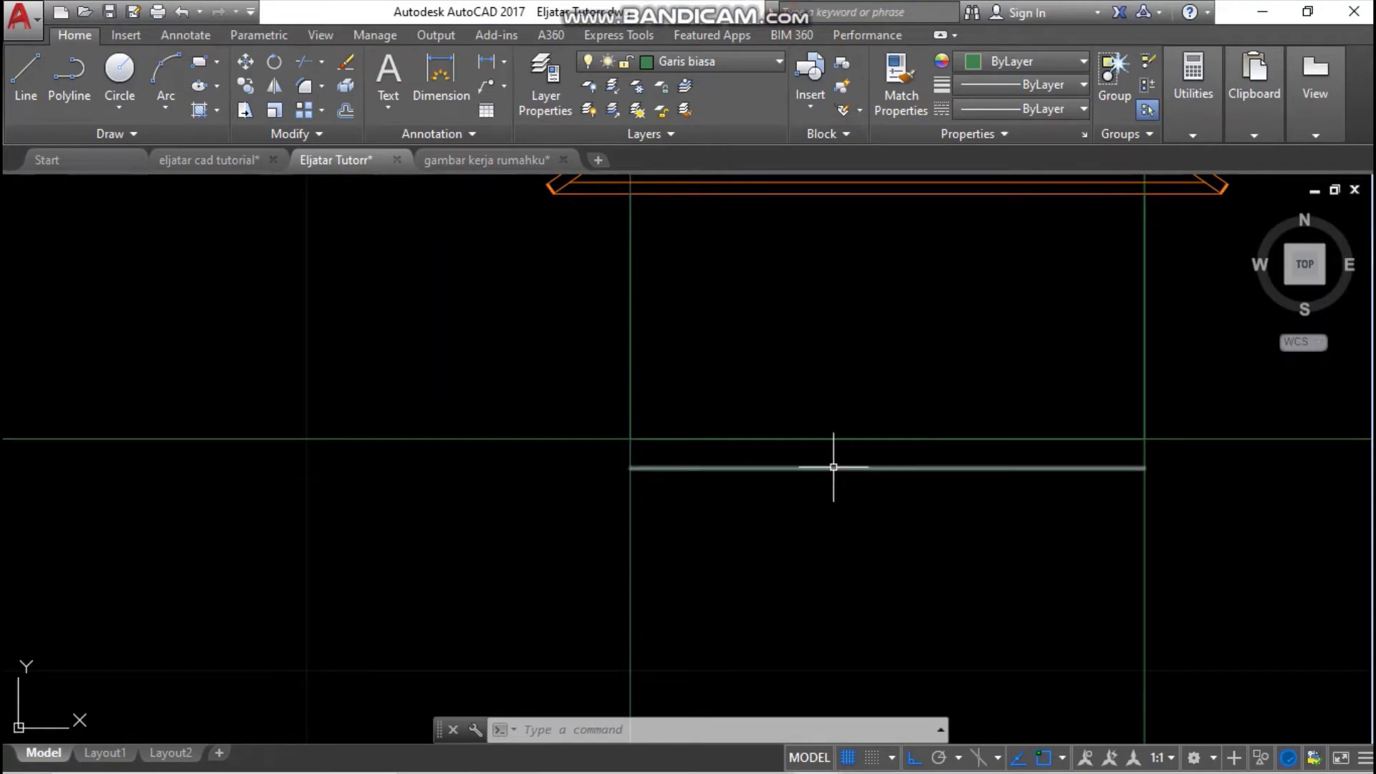
scroll(807, 455, down, 3)
middle_drag(829, 476, 859, 510)
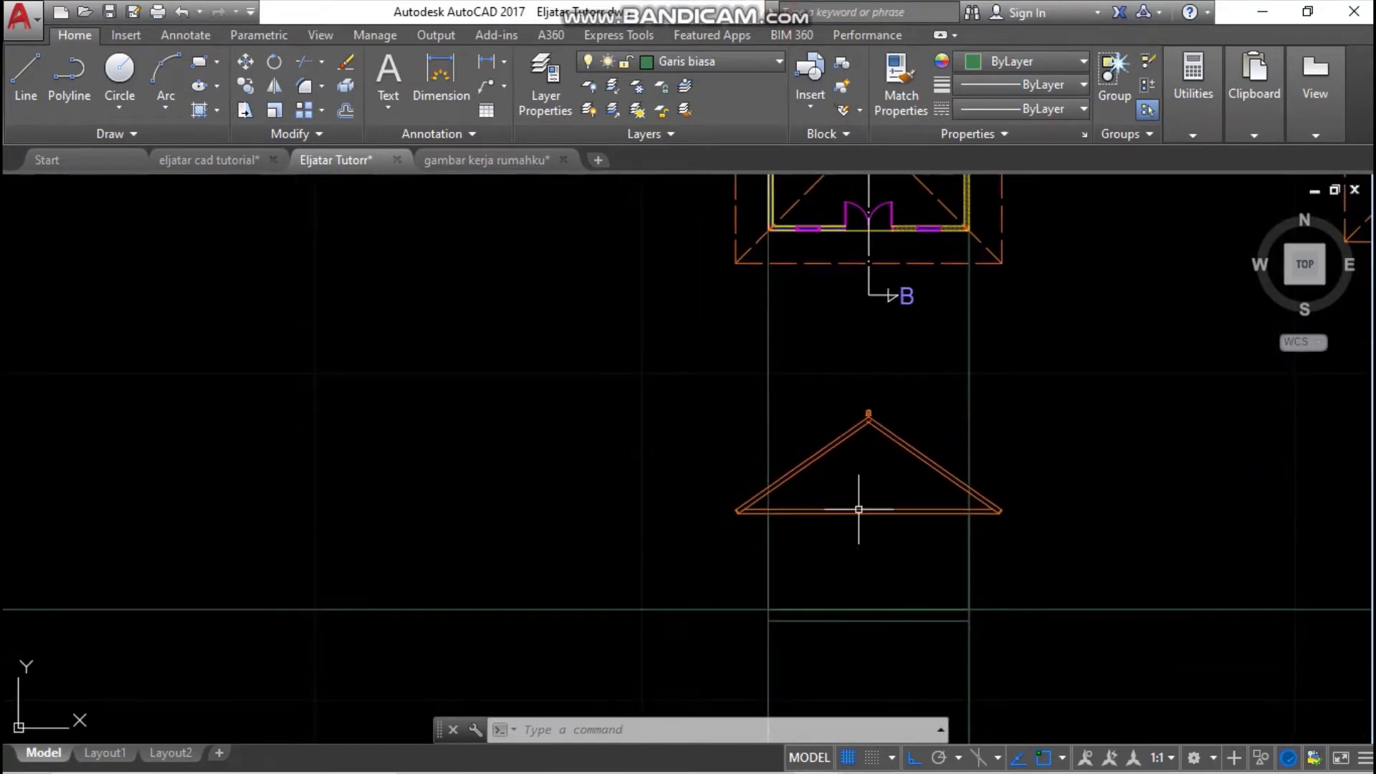
scroll(840, 424, down, 4)
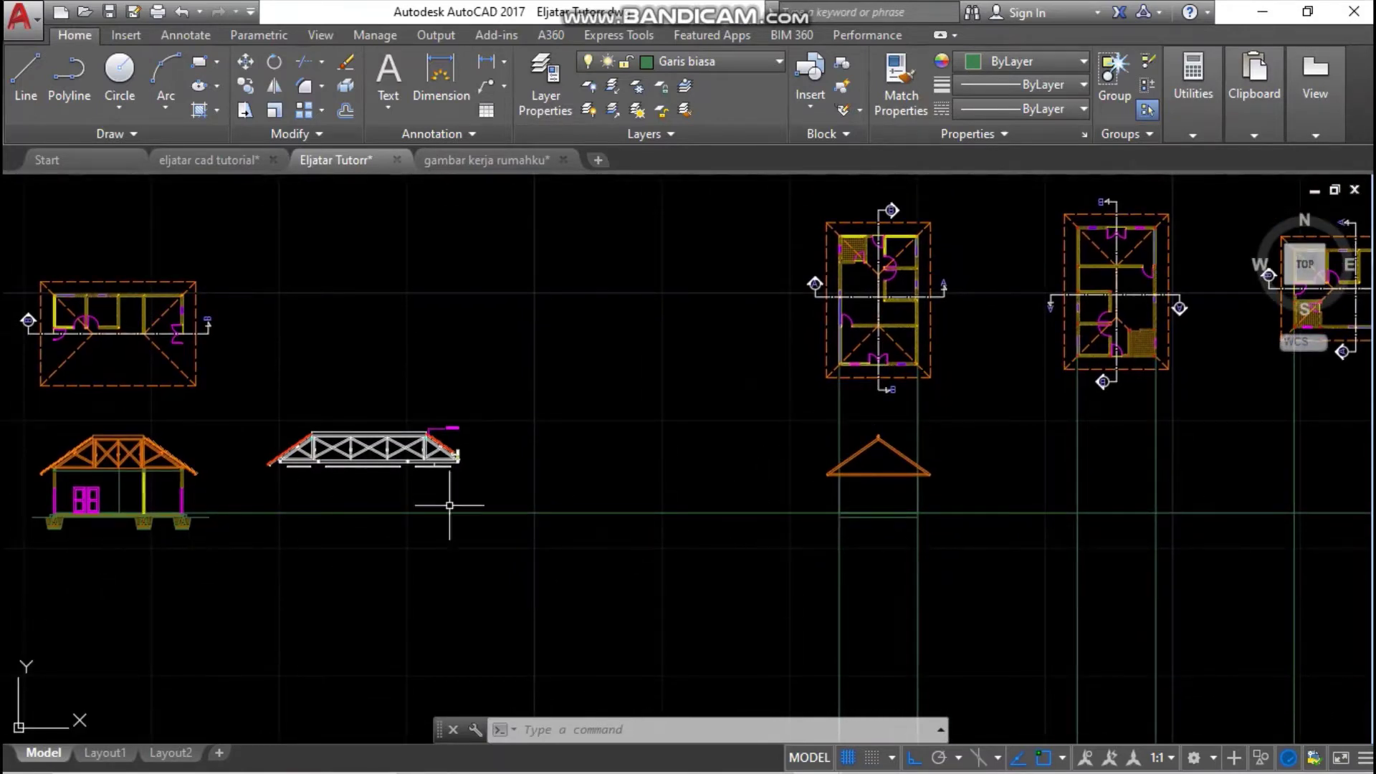
scroll(926, 513, up, 3)
scroll(844, 516, down, 5)
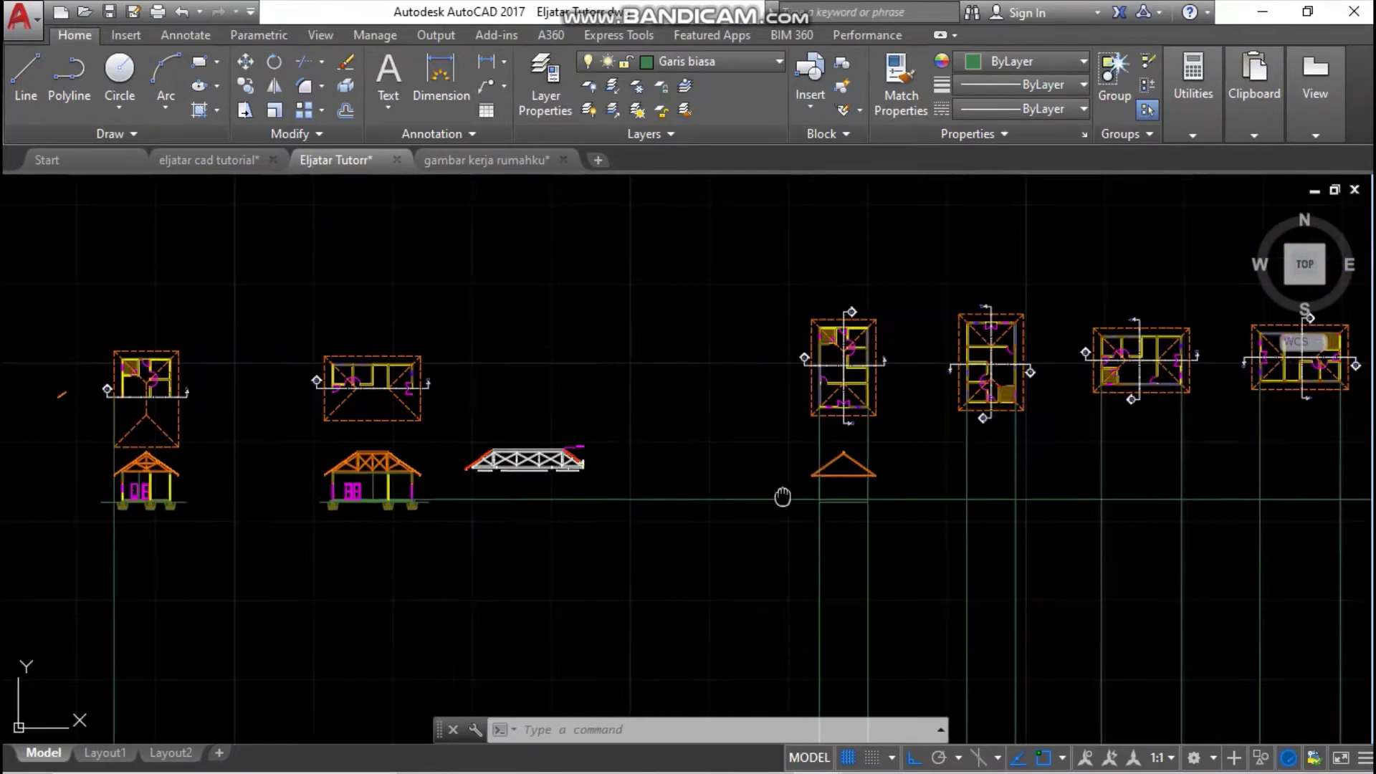
scroll(789, 494, up, 7)
scroll(729, 575, up, 3)
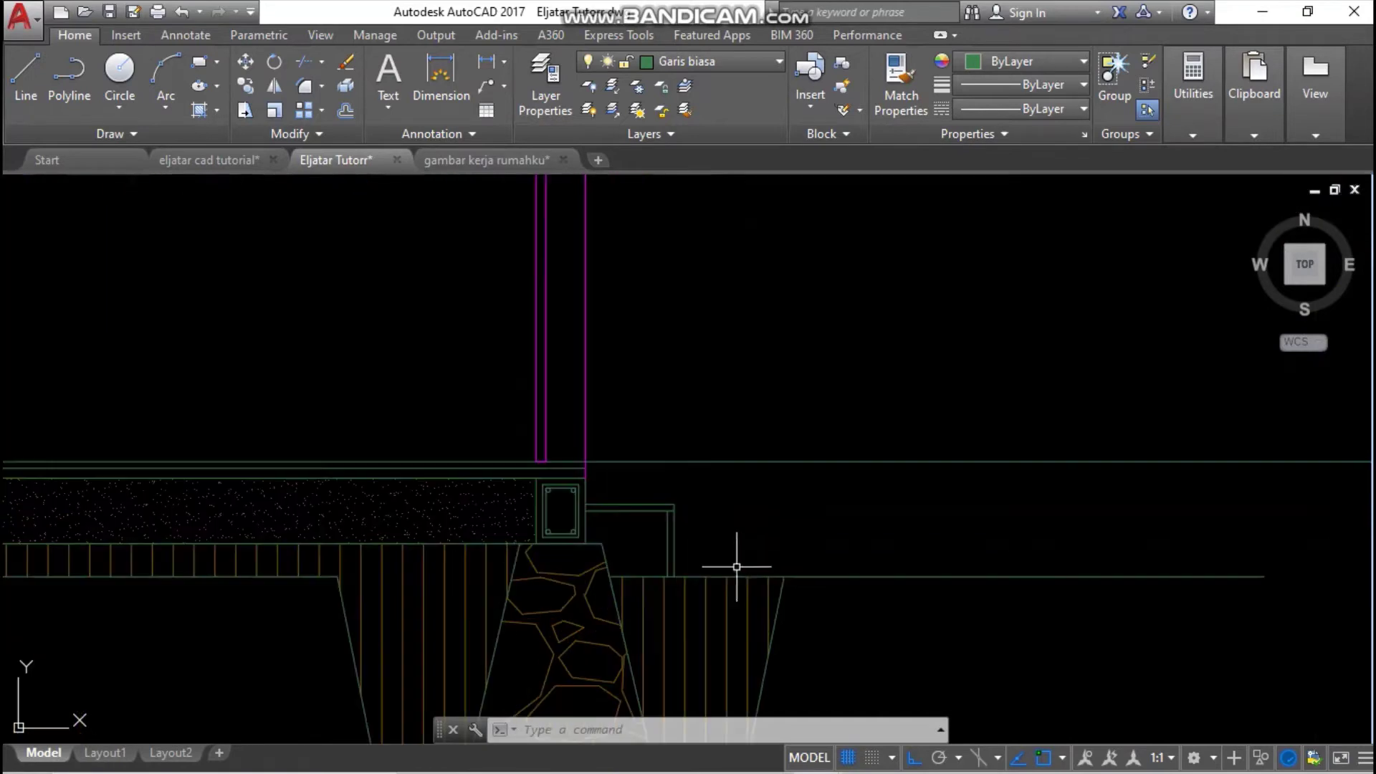
click(149, 135)
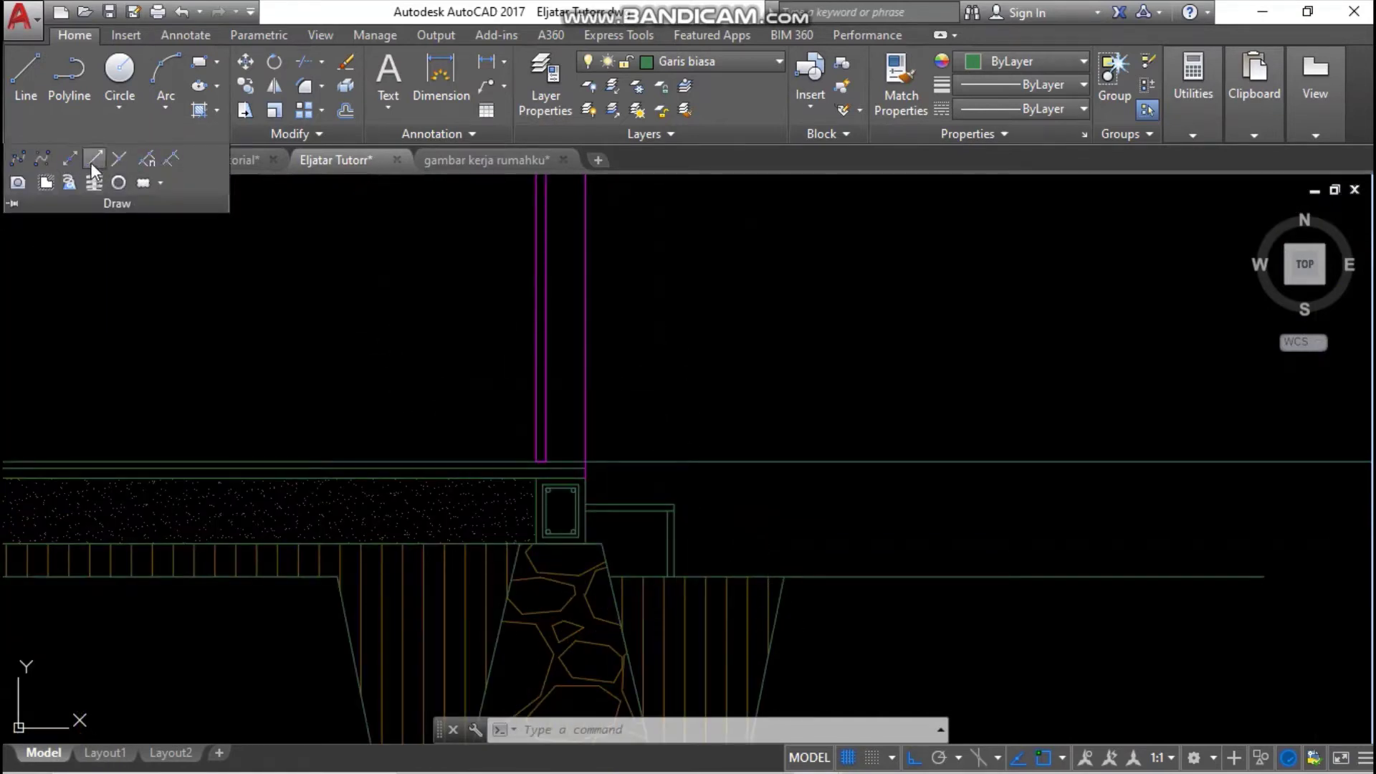
click(94, 159)
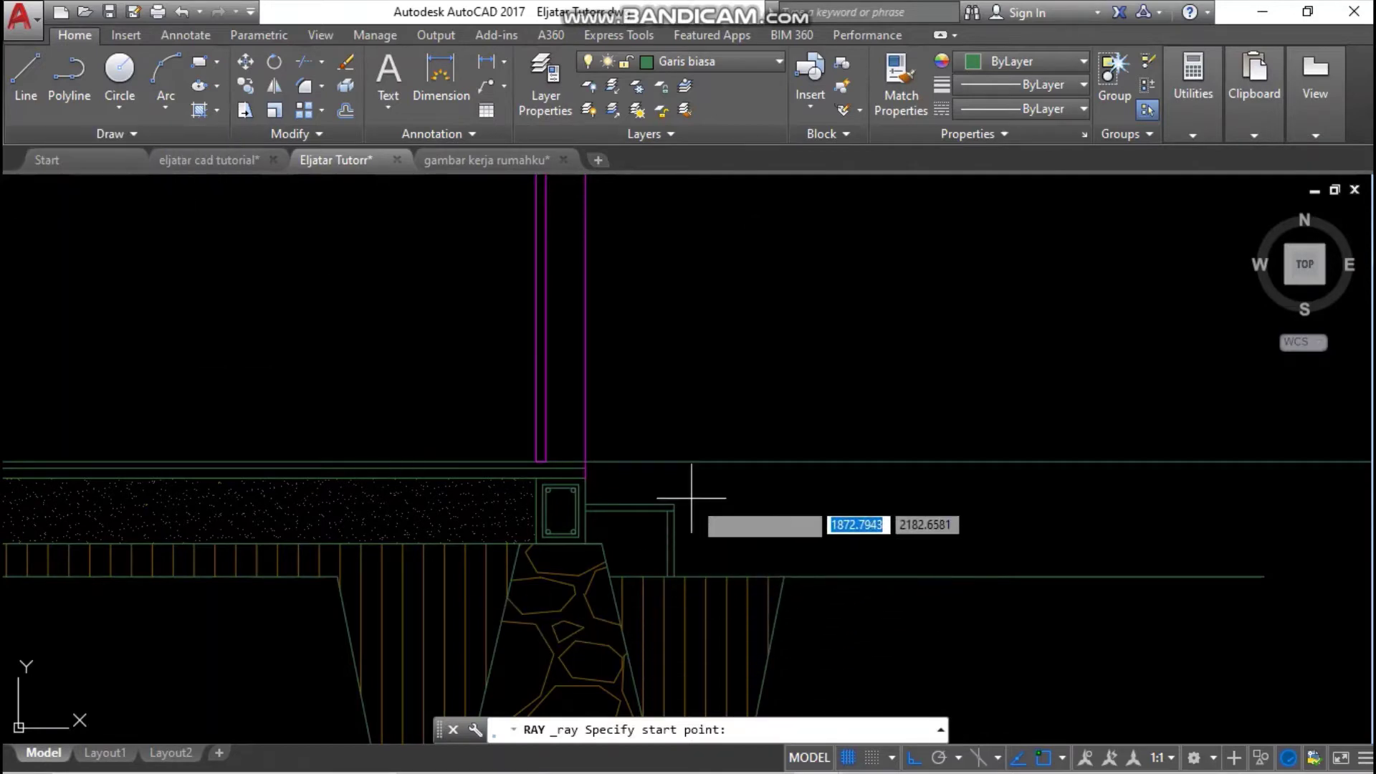
scroll(694, 494, up, 3)
click(645, 515)
click(1013, 492)
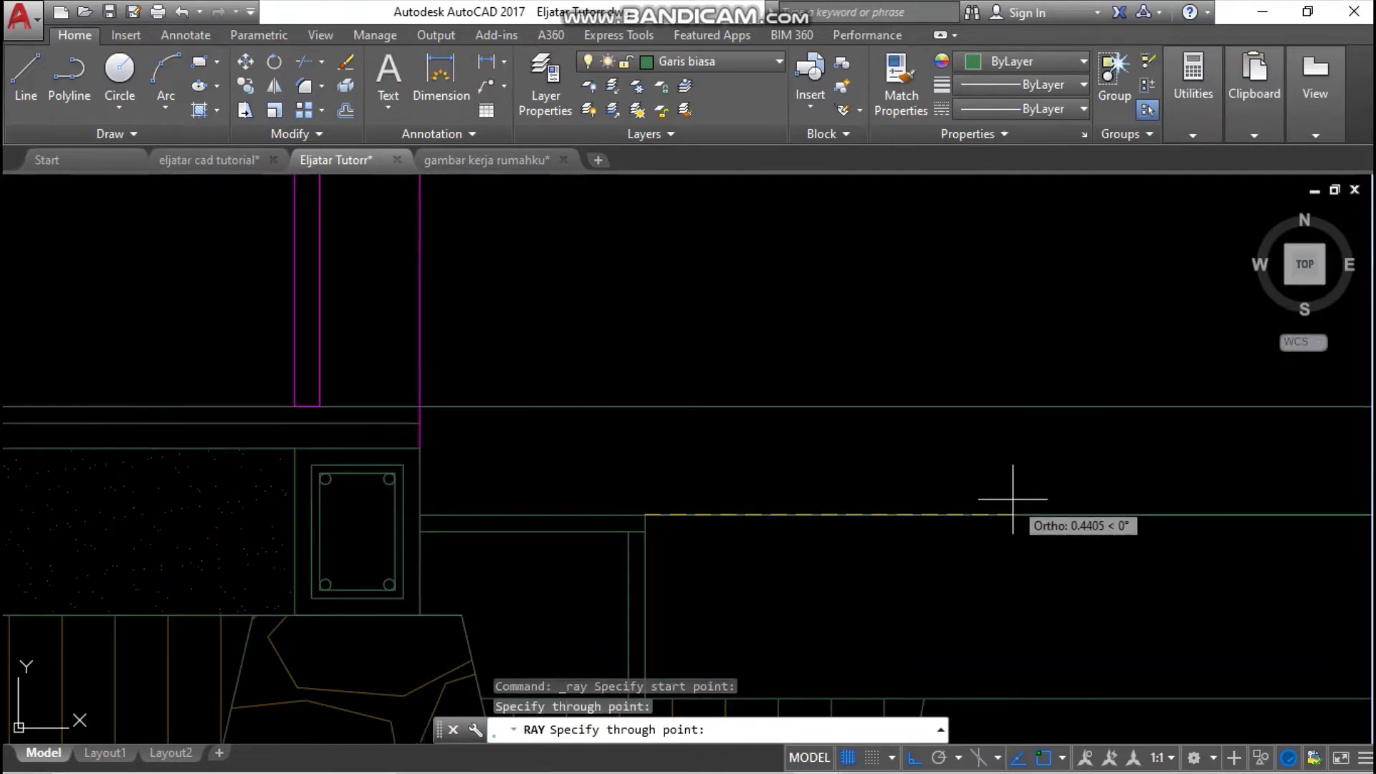
key(Return)
- Draw a horizontal line along the step-level ray between the elevation's left and right wall edges
scroll(1051, 497, down, 5)
scroll(738, 399, down, 5)
middle_drag(737, 400, 307, 420)
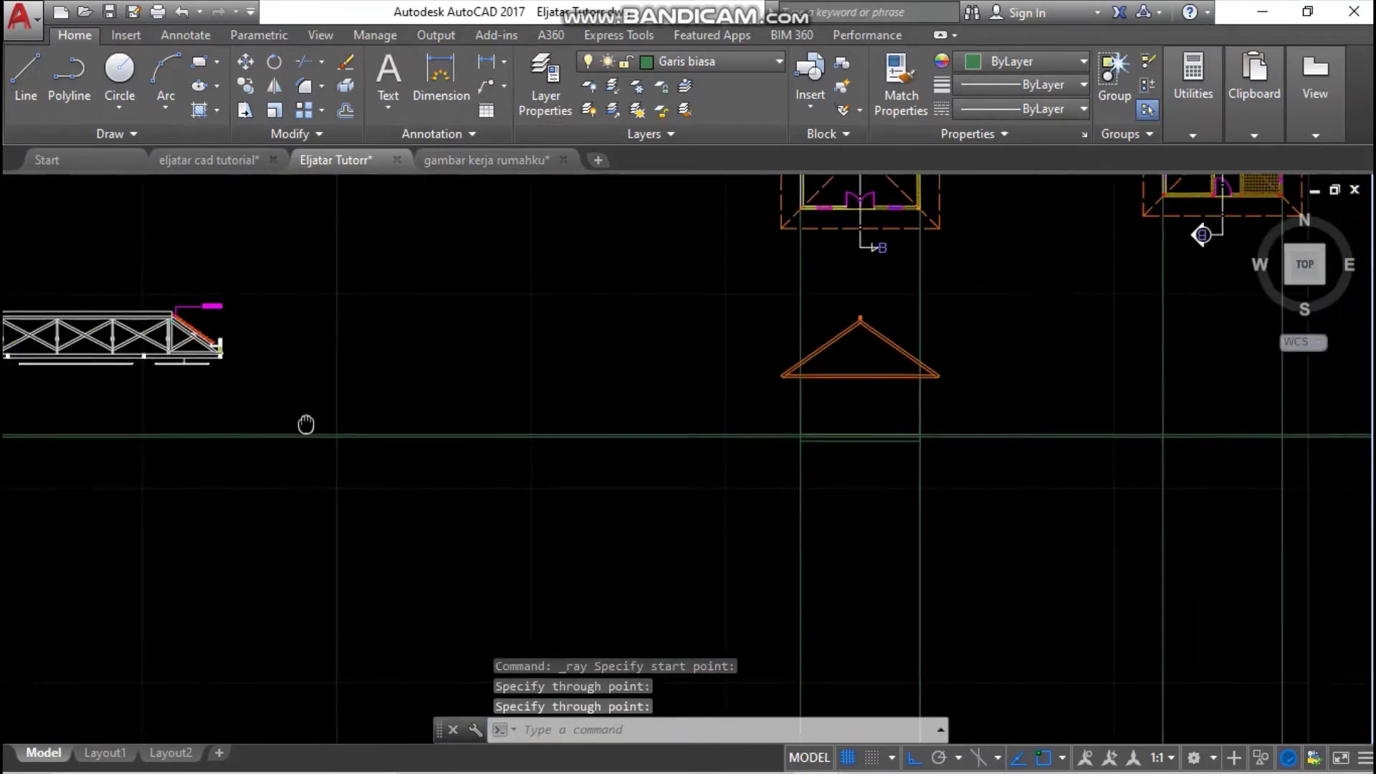
scroll(752, 439, up, 6)
scroll(622, 418, up, 2)
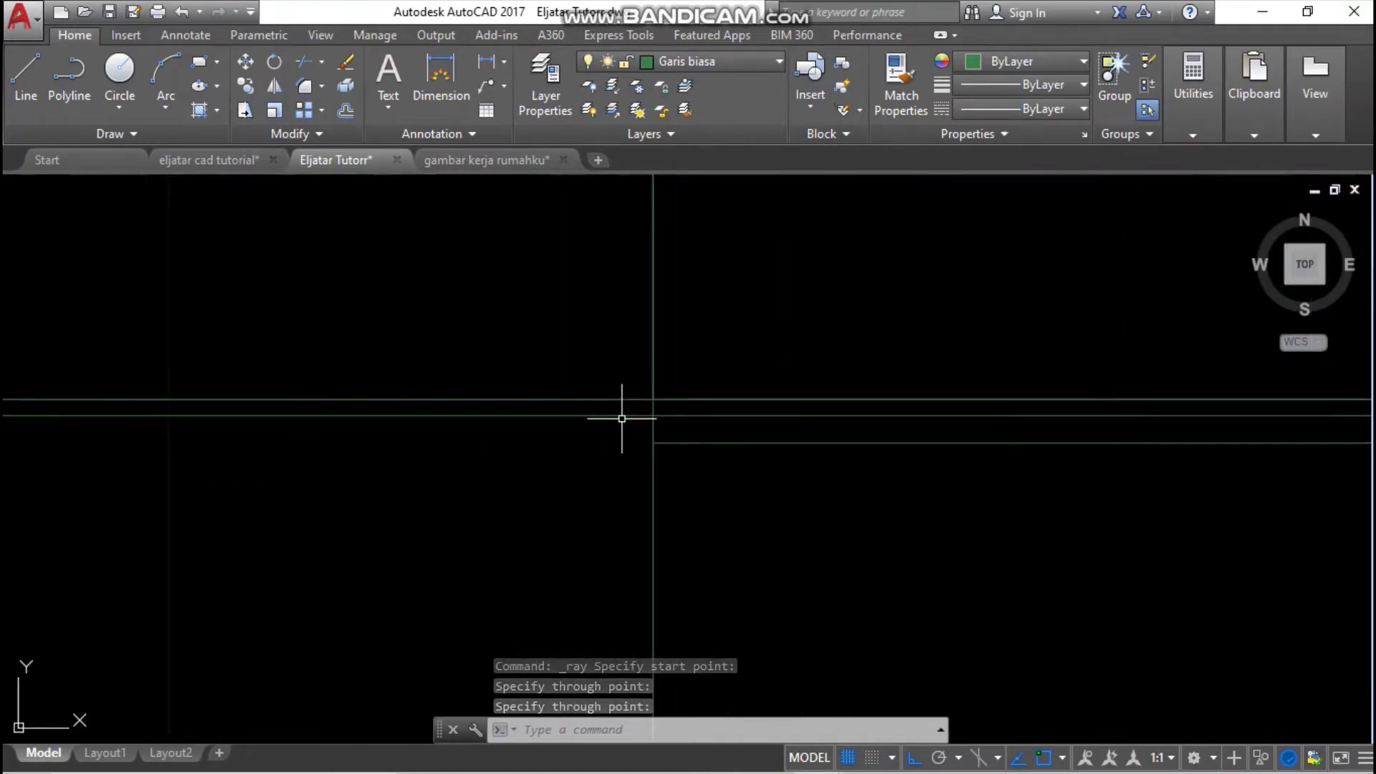
text(l)
key(Return)
click(653, 415)
scroll(747, 427, down, 2)
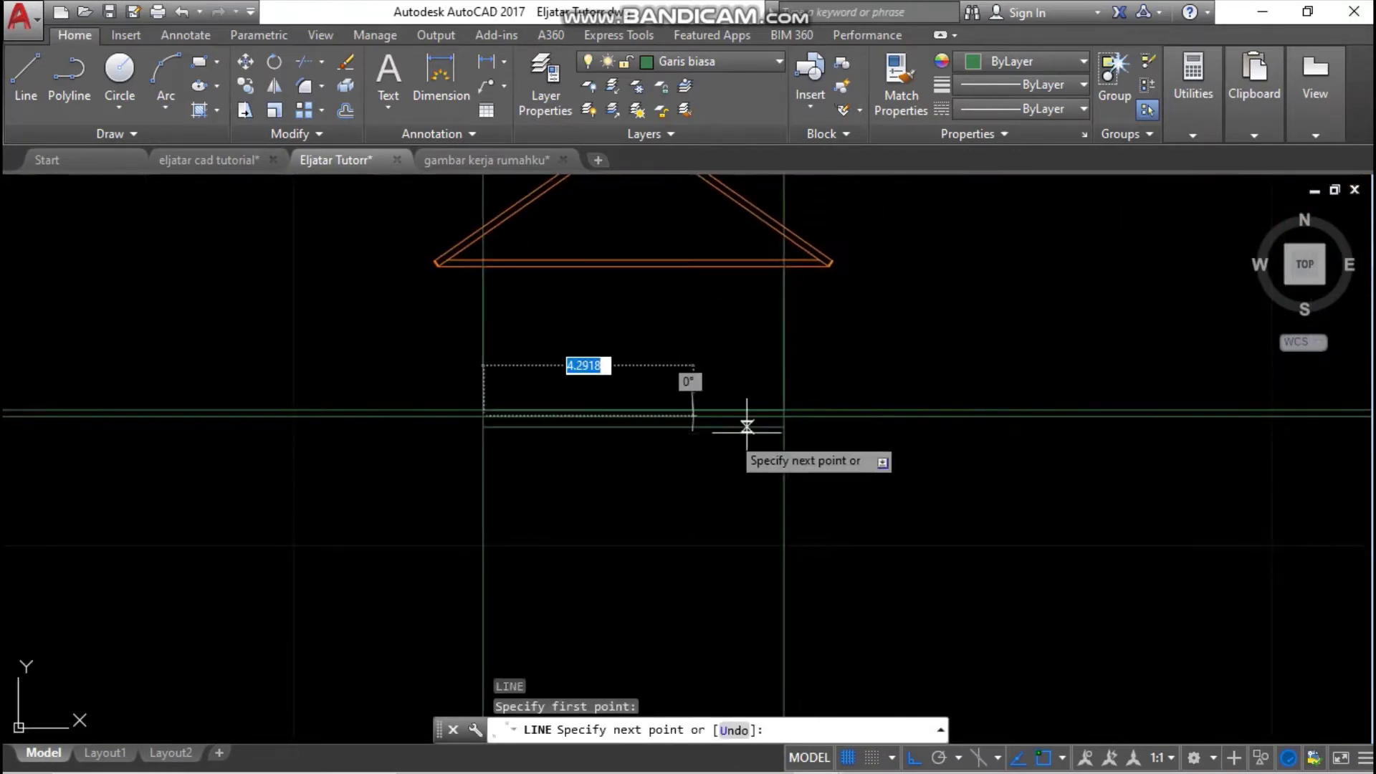
scroll(747, 427, up, 2)
click(777, 393)
key(Return)
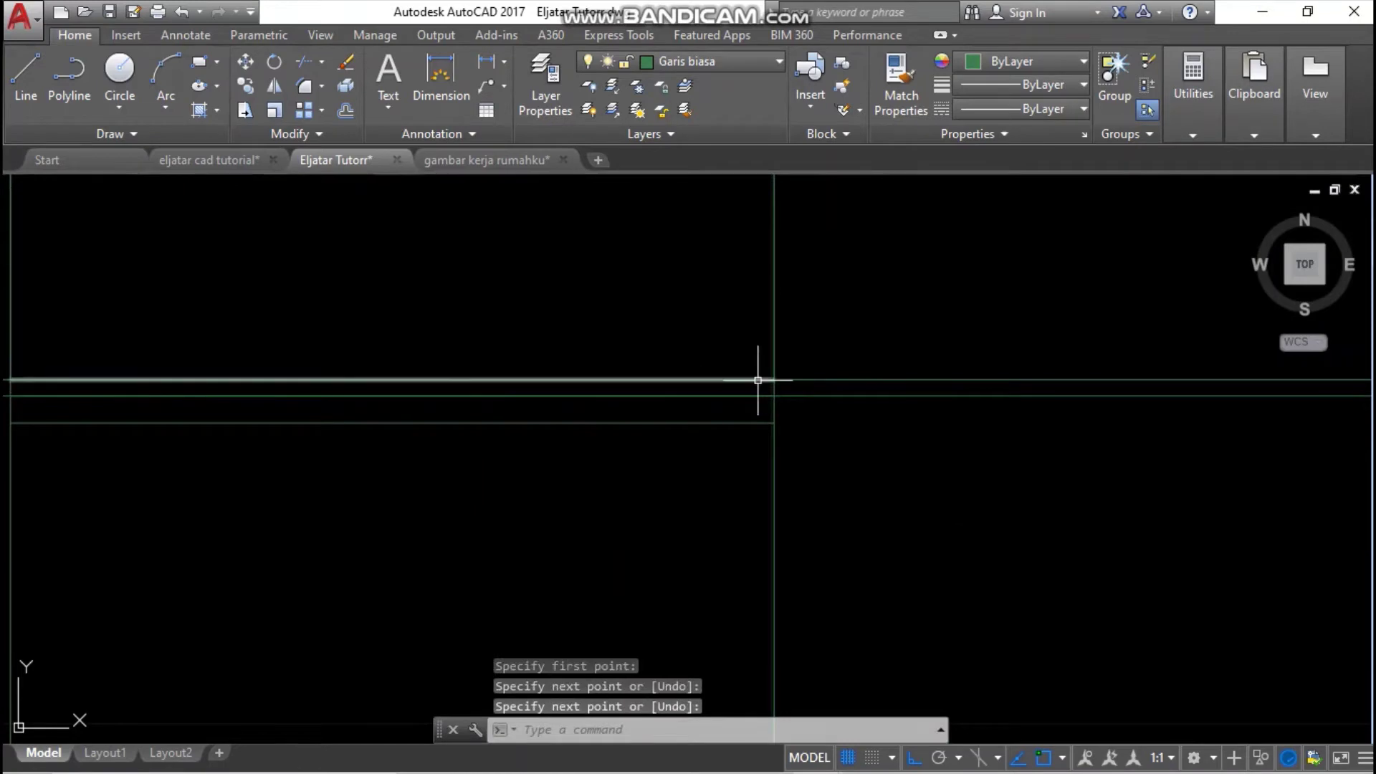
- Delete the two horizontal projection rays at floor and step level
click(757, 380)
scroll(813, 371, down, 2)
key(Escape)
click(935, 412)
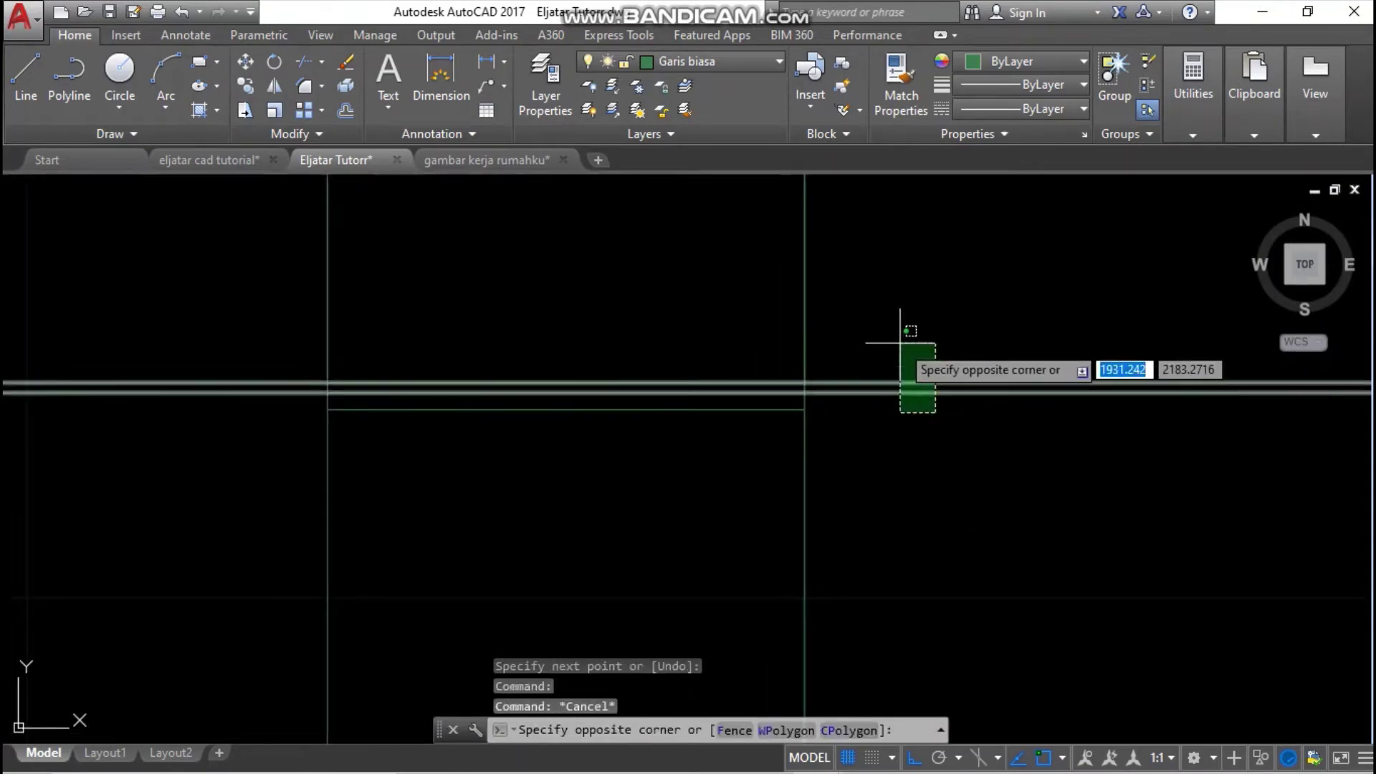
click(901, 343)
key(Delete)
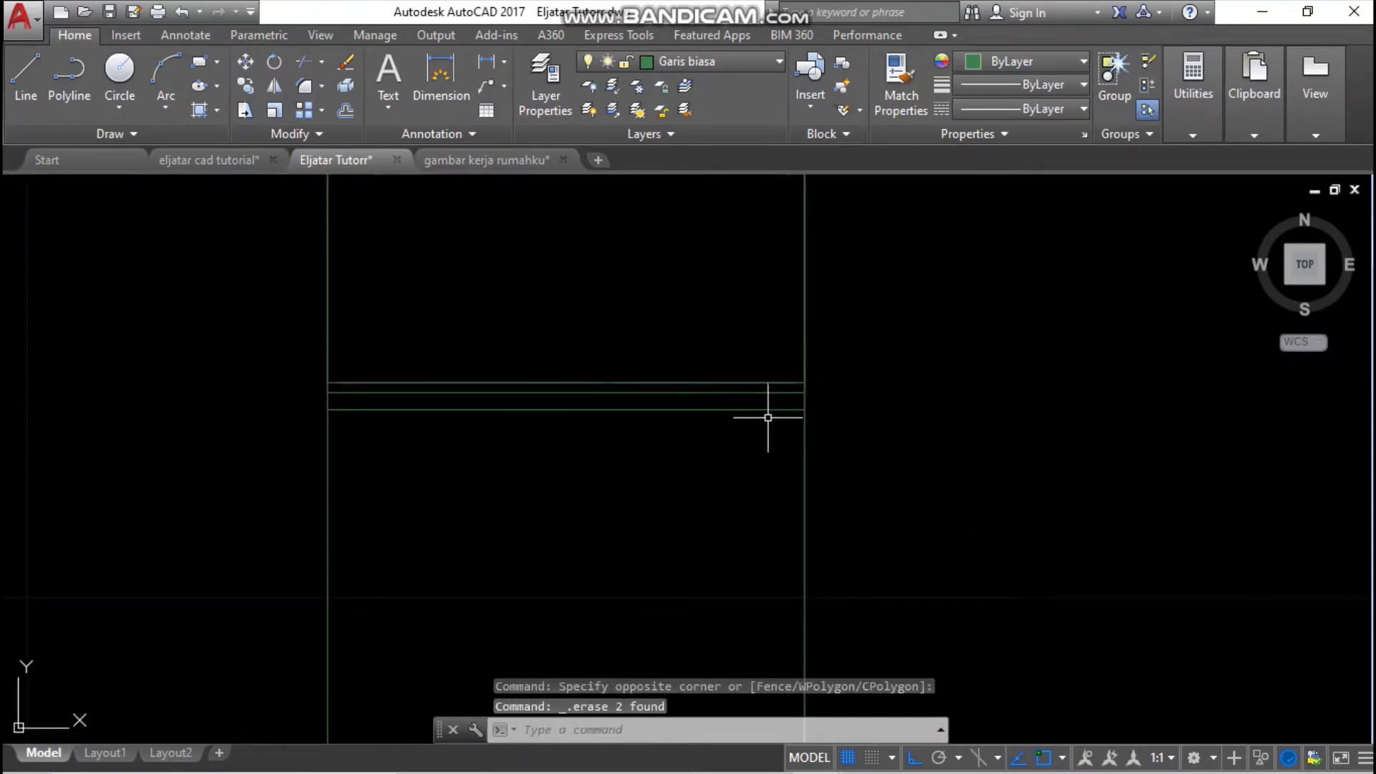
- Stretch both ends of the elevation's ground line outward beyond the left and right walls
click(760, 393)
click(792, 417)
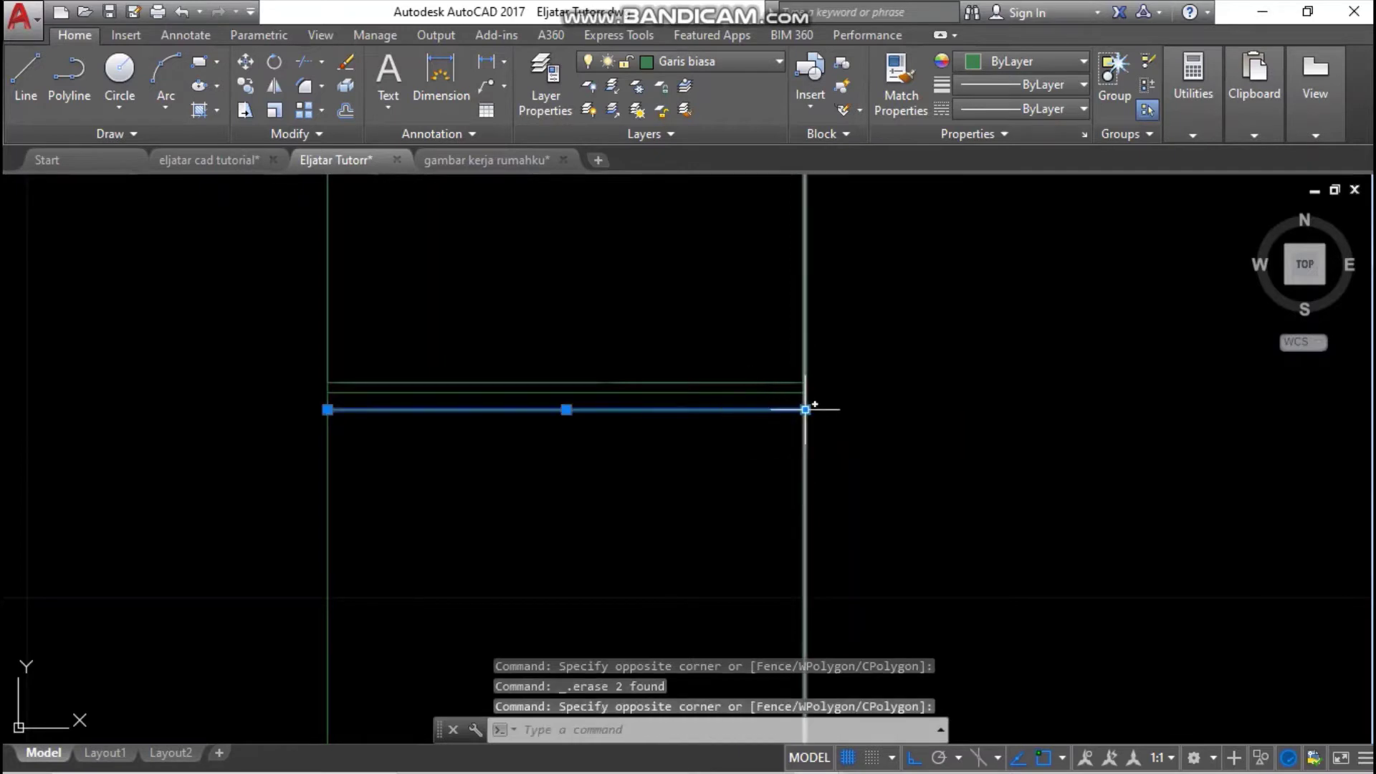
click(805, 410)
click(930, 409)
key(Escape)
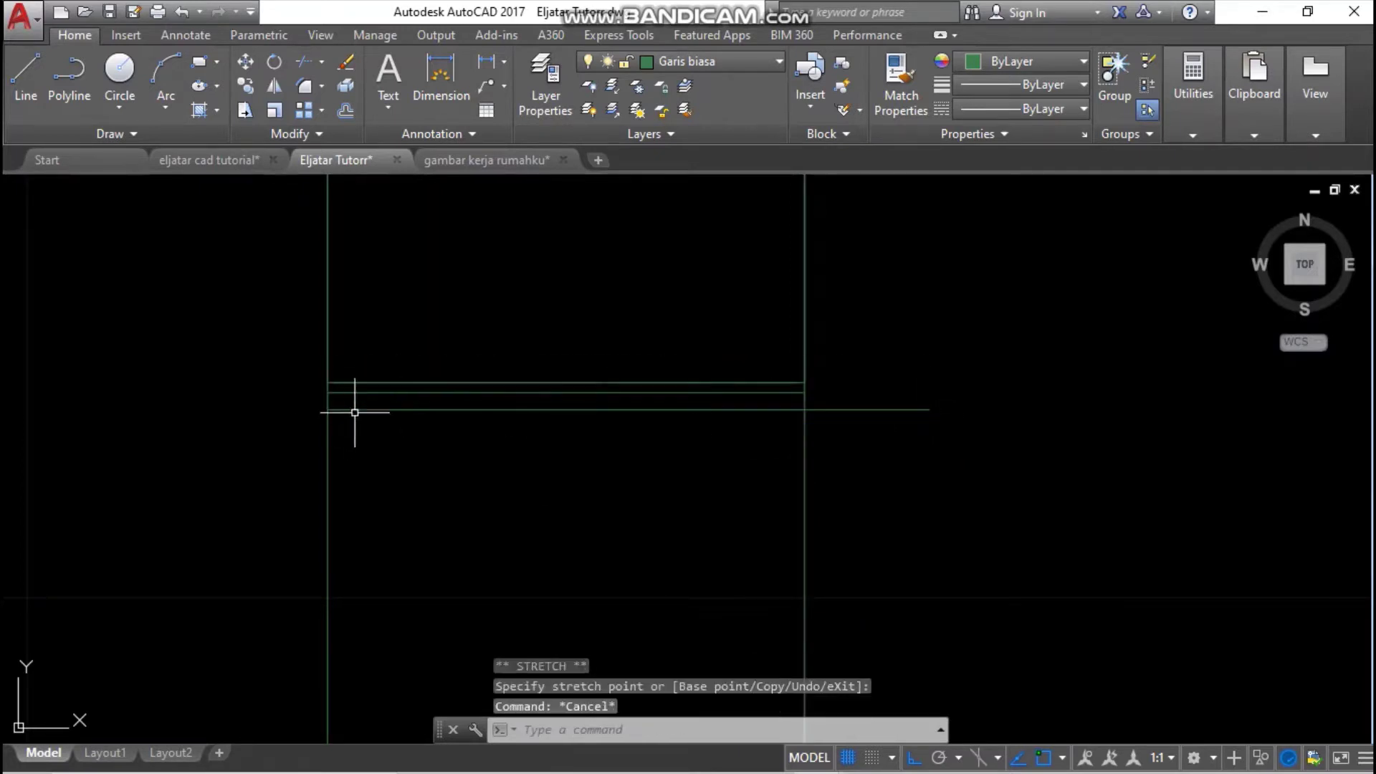
click(355, 411)
click(328, 409)
key(Escape)
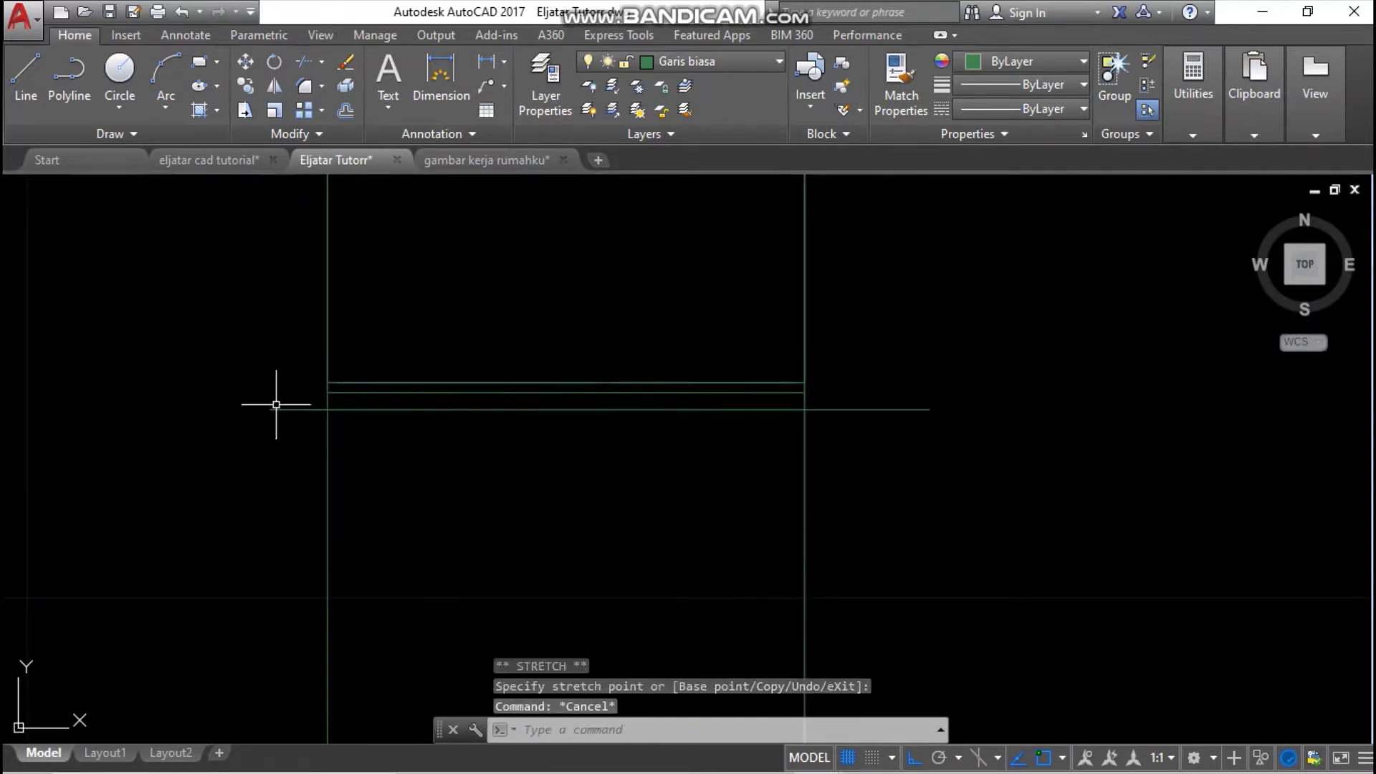
- Project vertical rays down from both outer frame edges of the left front window on the first floor plan
scroll(569, 393, down, 6)
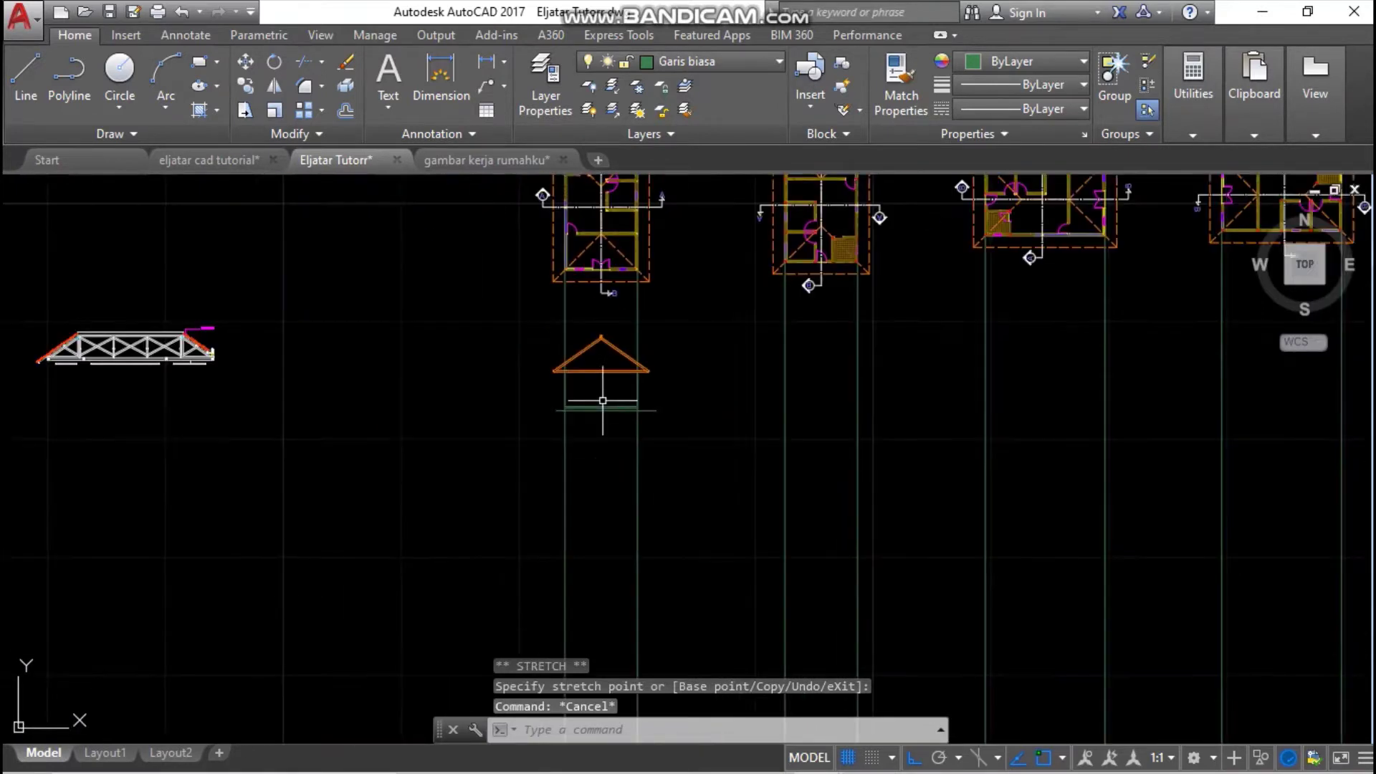
middle_drag(603, 294, 608, 440)
scroll(608, 441, up, 6)
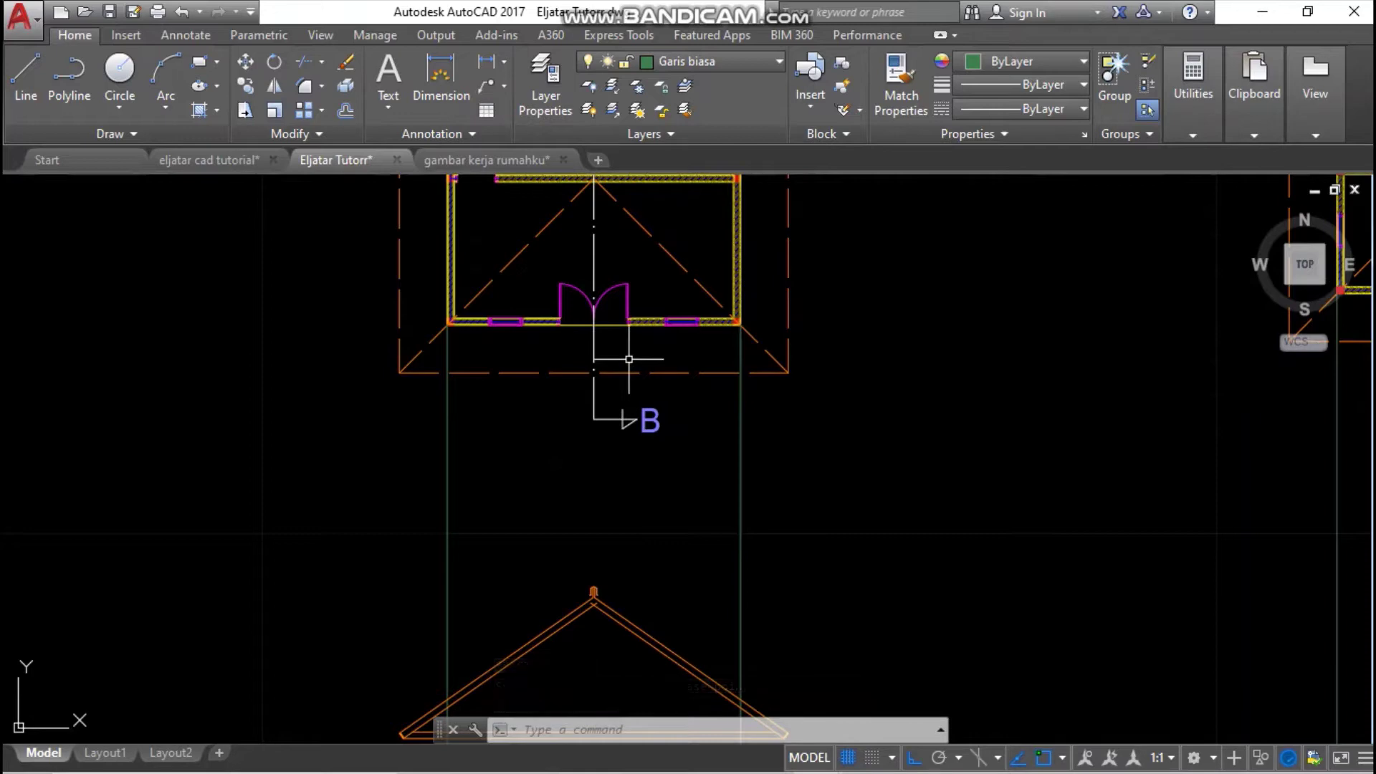
scroll(628, 365, down, 3)
scroll(659, 380, up, 3)
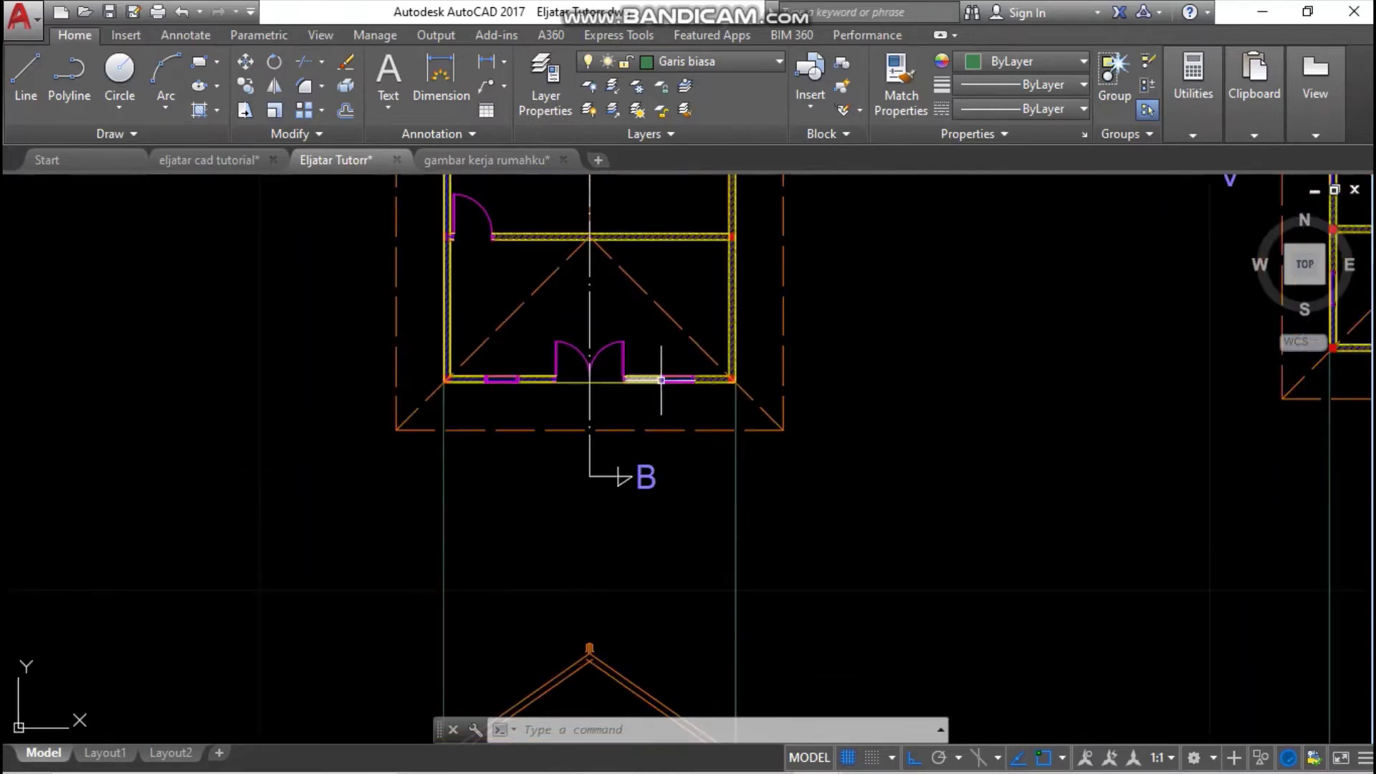
scroll(667, 376, down, 3)
scroll(627, 290, up, 3)
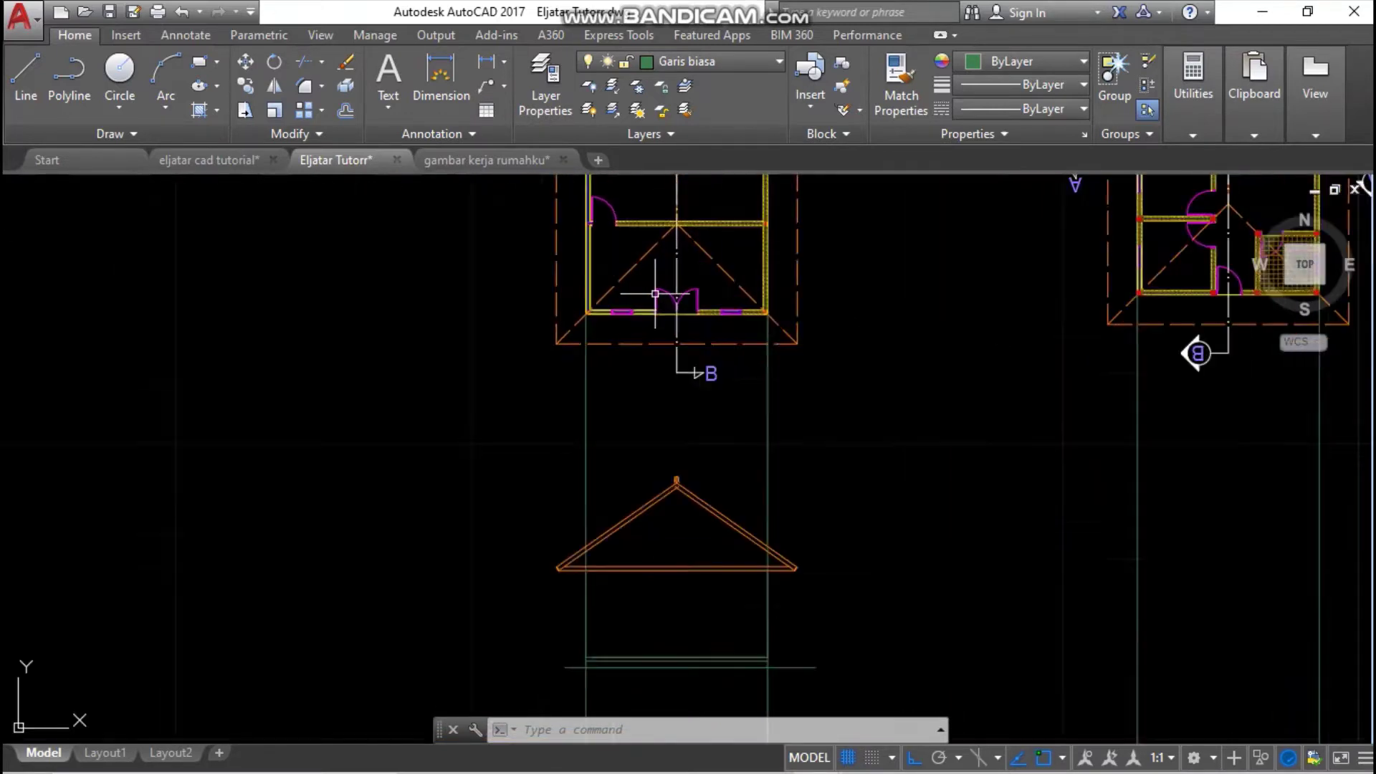
click(107, 134)
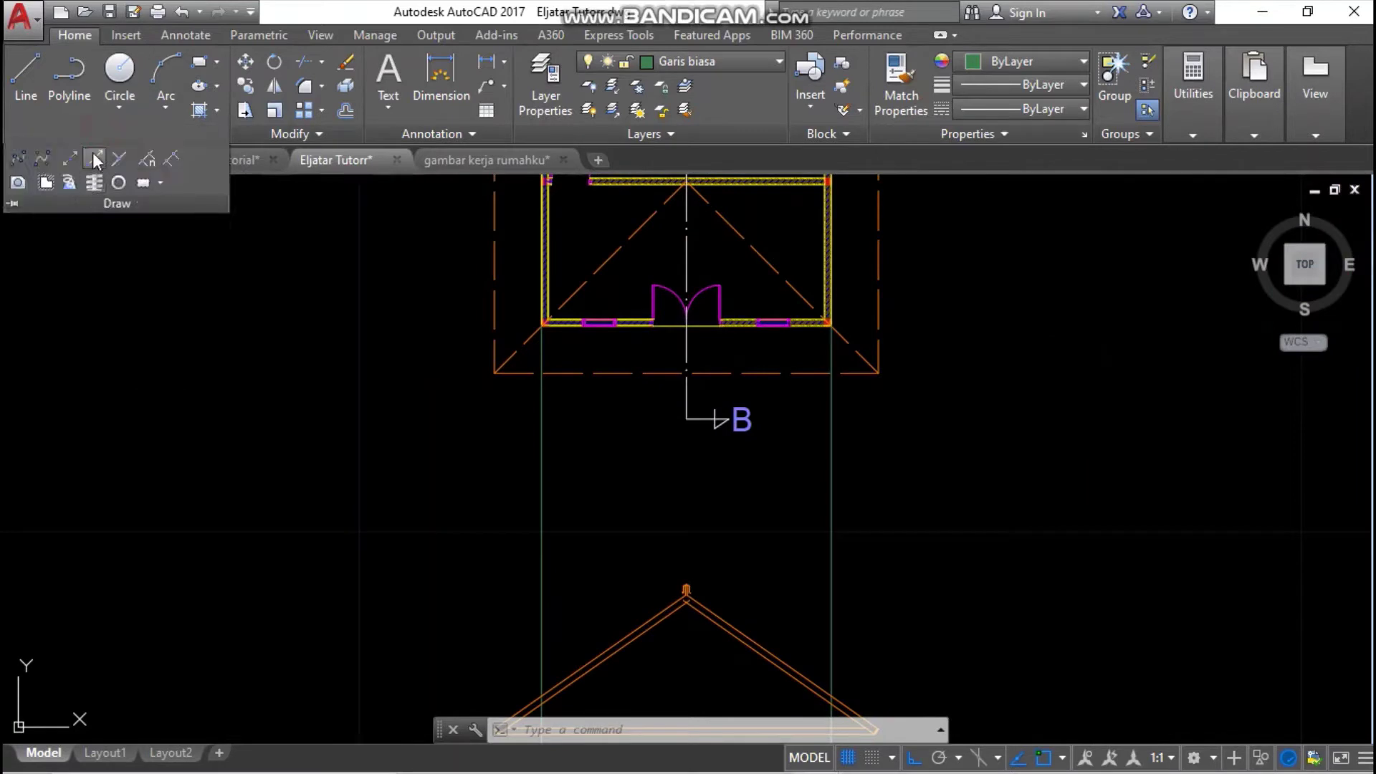
click(92, 183)
scroll(617, 337, up, 5)
scroll(601, 313, up, 3)
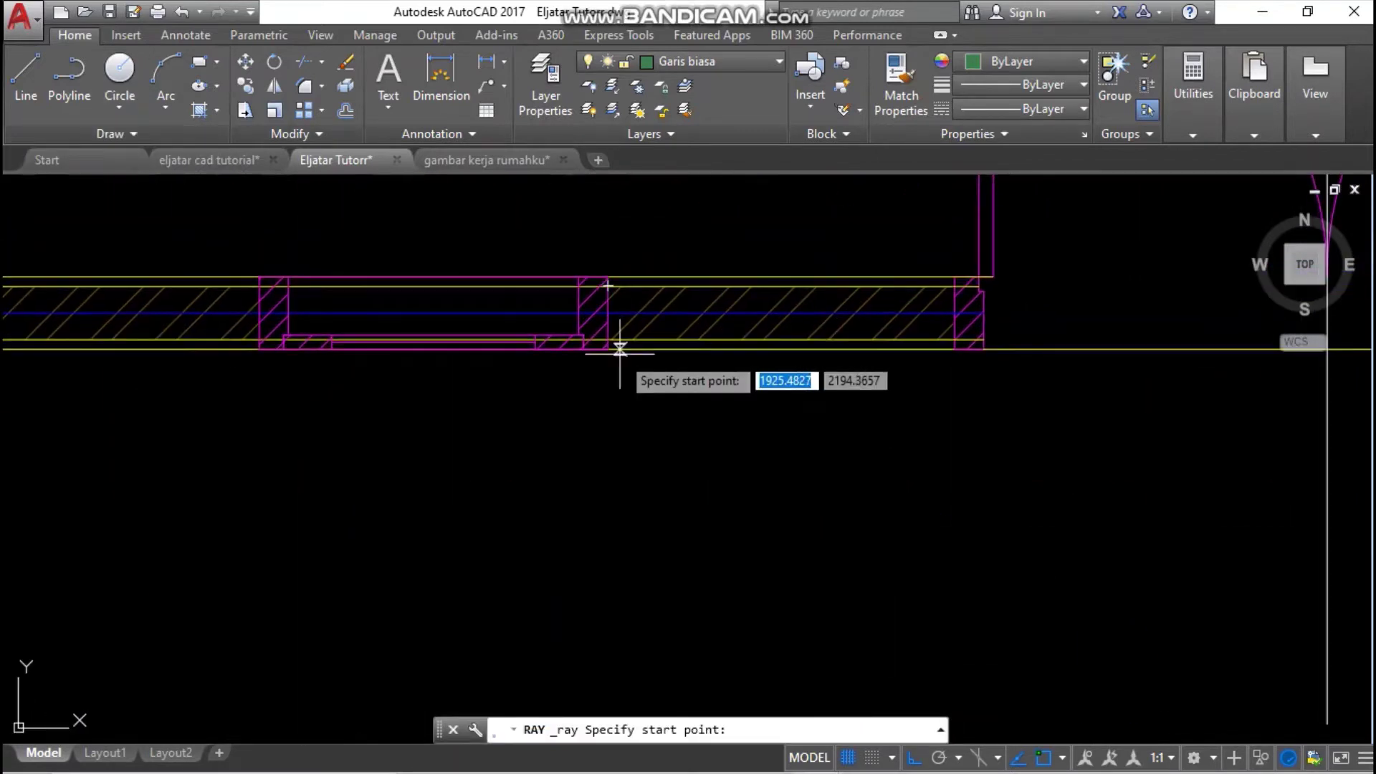
click(608, 349)
click(600, 503)
key(Return)
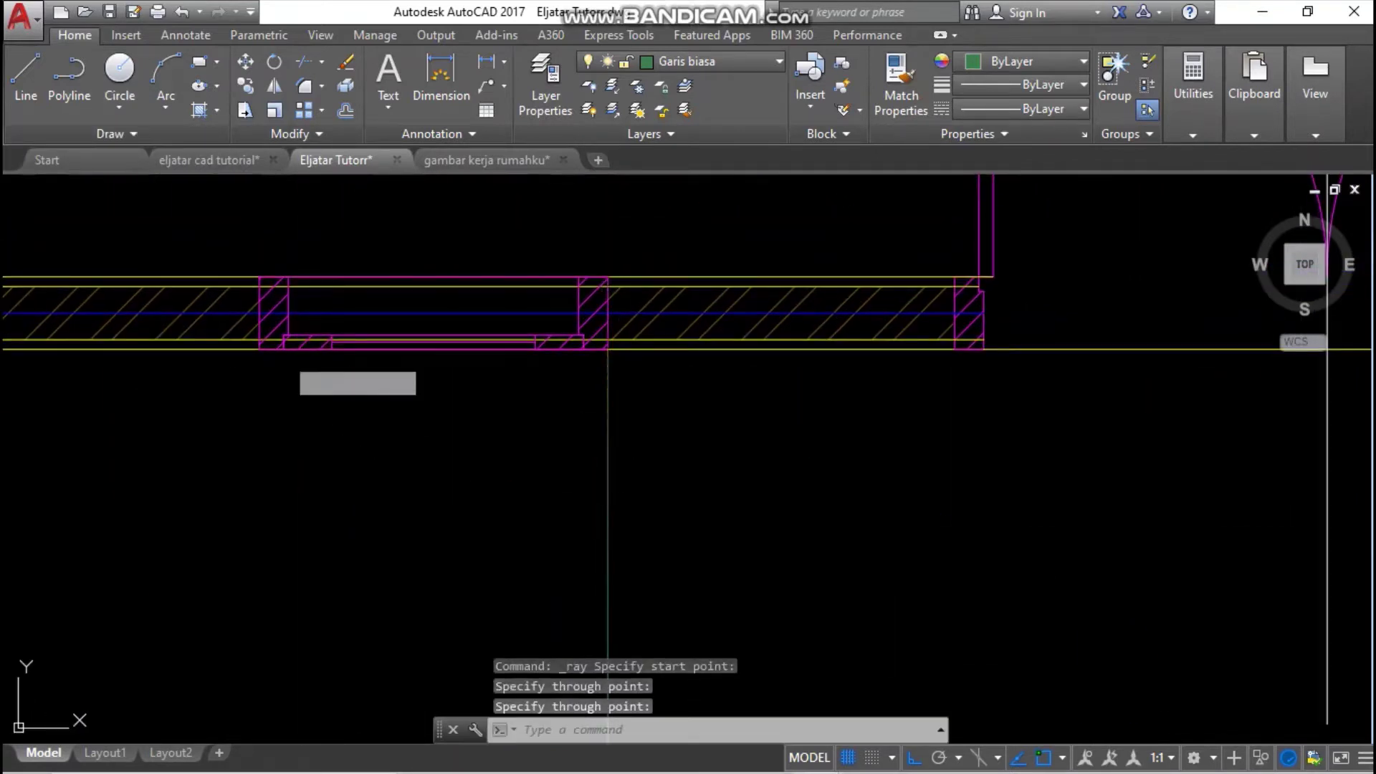
key(Return)
click(259, 350)
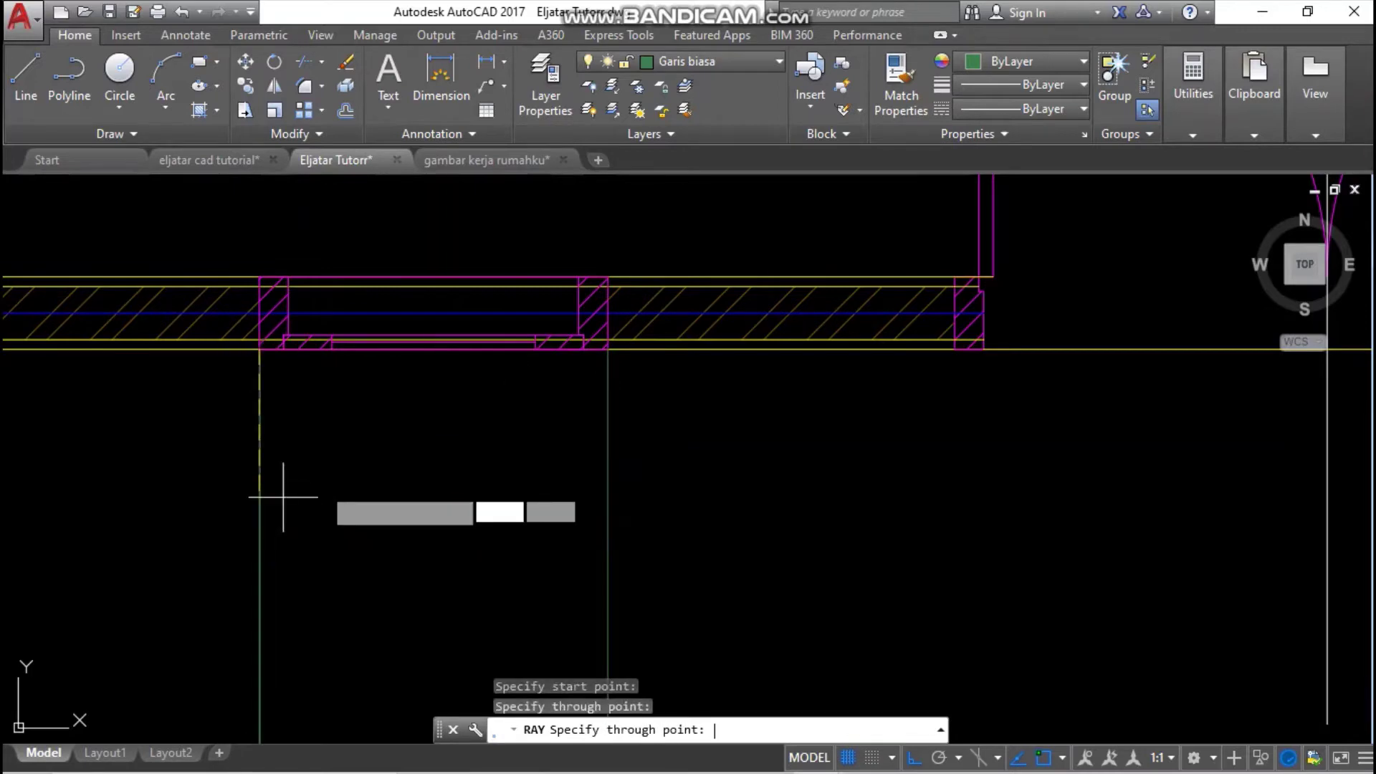
click(283, 497)
key(Return)
- Project vertical rays down from both outer frame edges of the right front window on the first floor plan
scroll(287, 473, down, 5)
scroll(673, 334, up, 4)
key(Return)
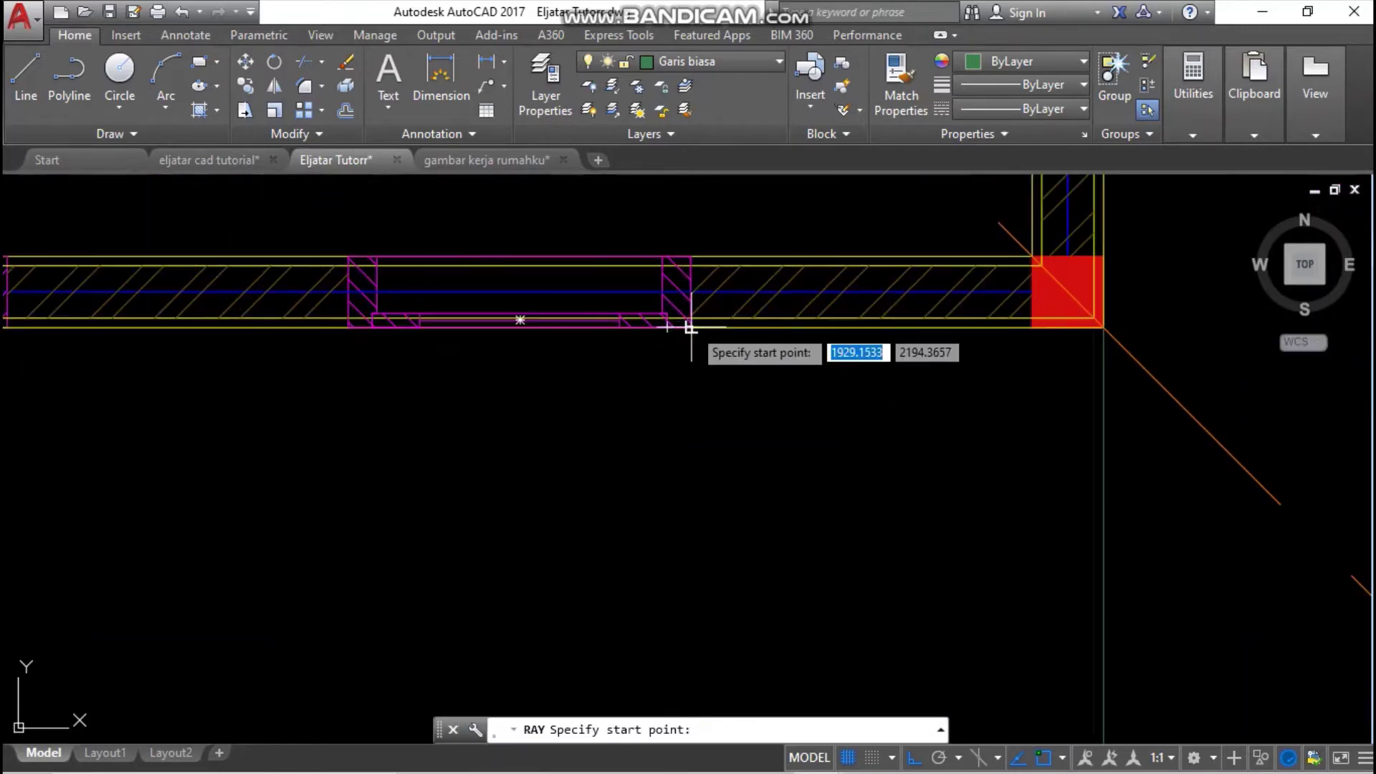
click(690, 328)
click(691, 502)
key(Return)
key(Return)
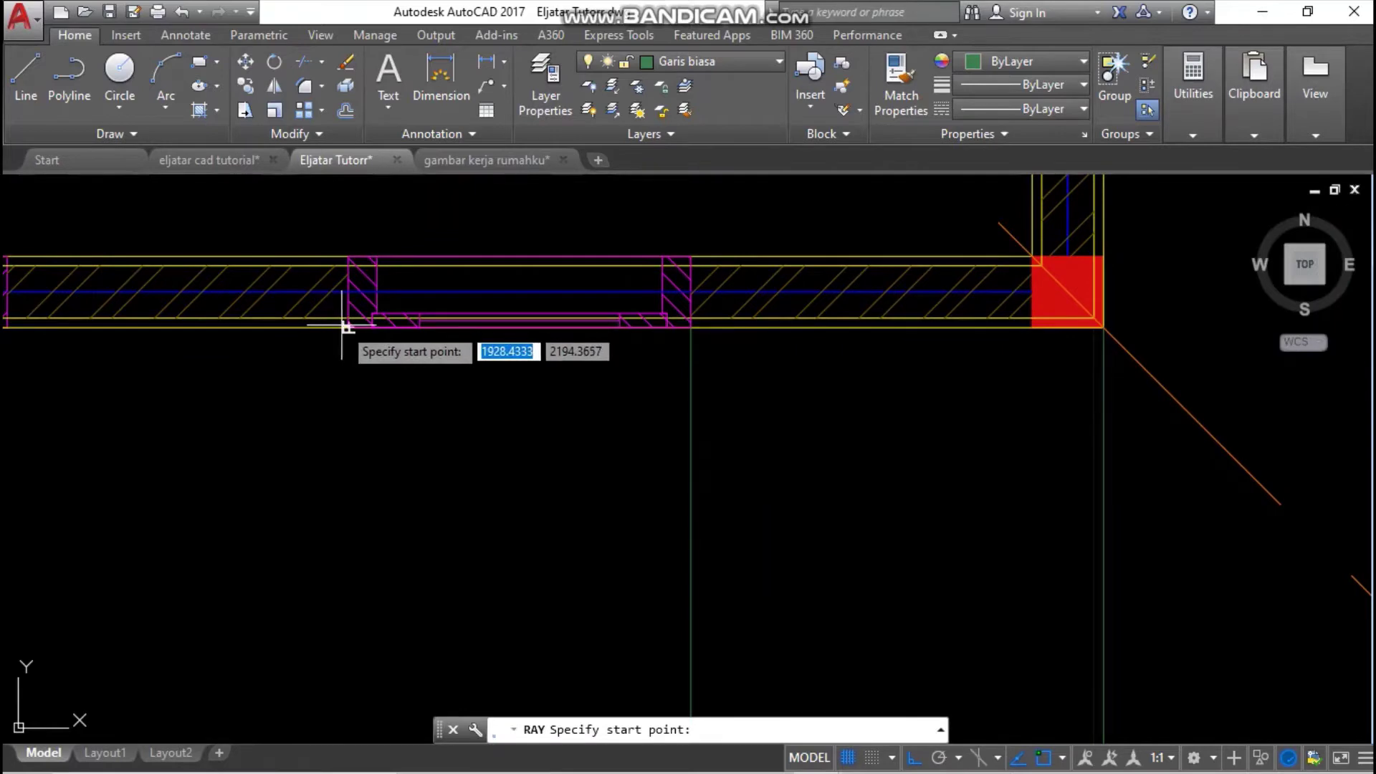
click(349, 327)
click(356, 478)
key(Return)
- Project a vertical ray down from the outer edge of the front door's right frame post on the plan
scroll(369, 441, down, 4)
middle_drag(370, 437, 637, 424)
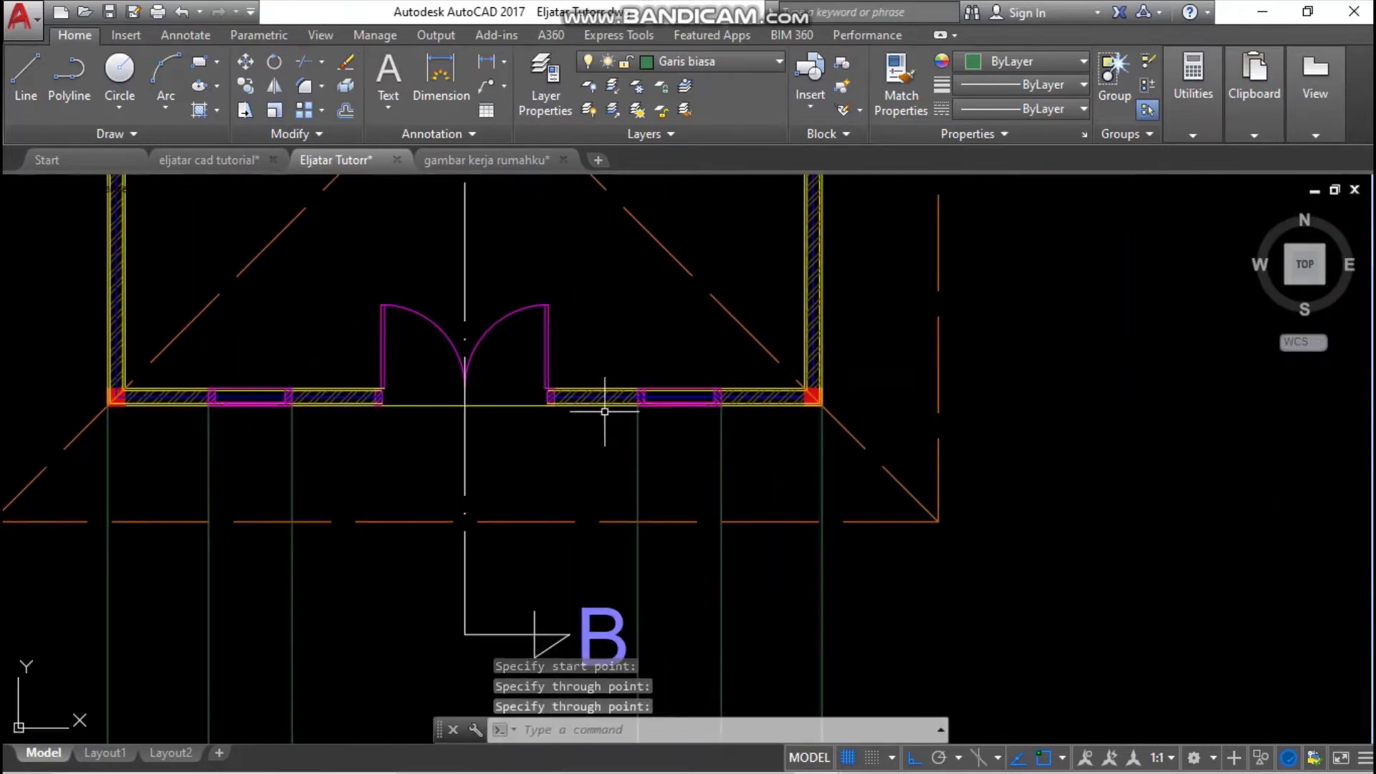
scroll(546, 398, up, 3)
scroll(546, 399, up, 3)
key(Return)
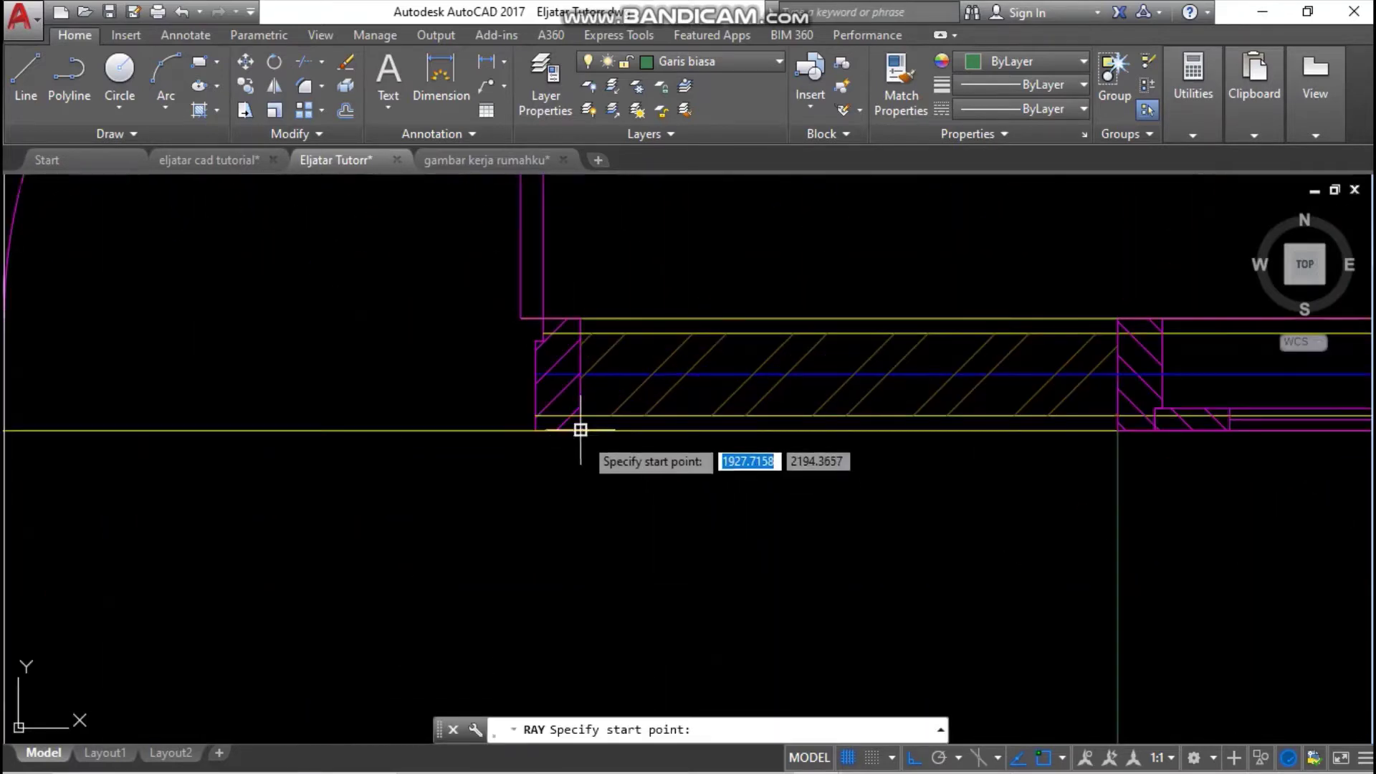
click(581, 428)
click(585, 534)
key(Return)
- Project a vertical ray down from the outer edge of the front door's left frame post on the plan
scroll(587, 517, down, 6)
middle_drag(587, 517, 727, 430)
scroll(428, 393, up, 10)
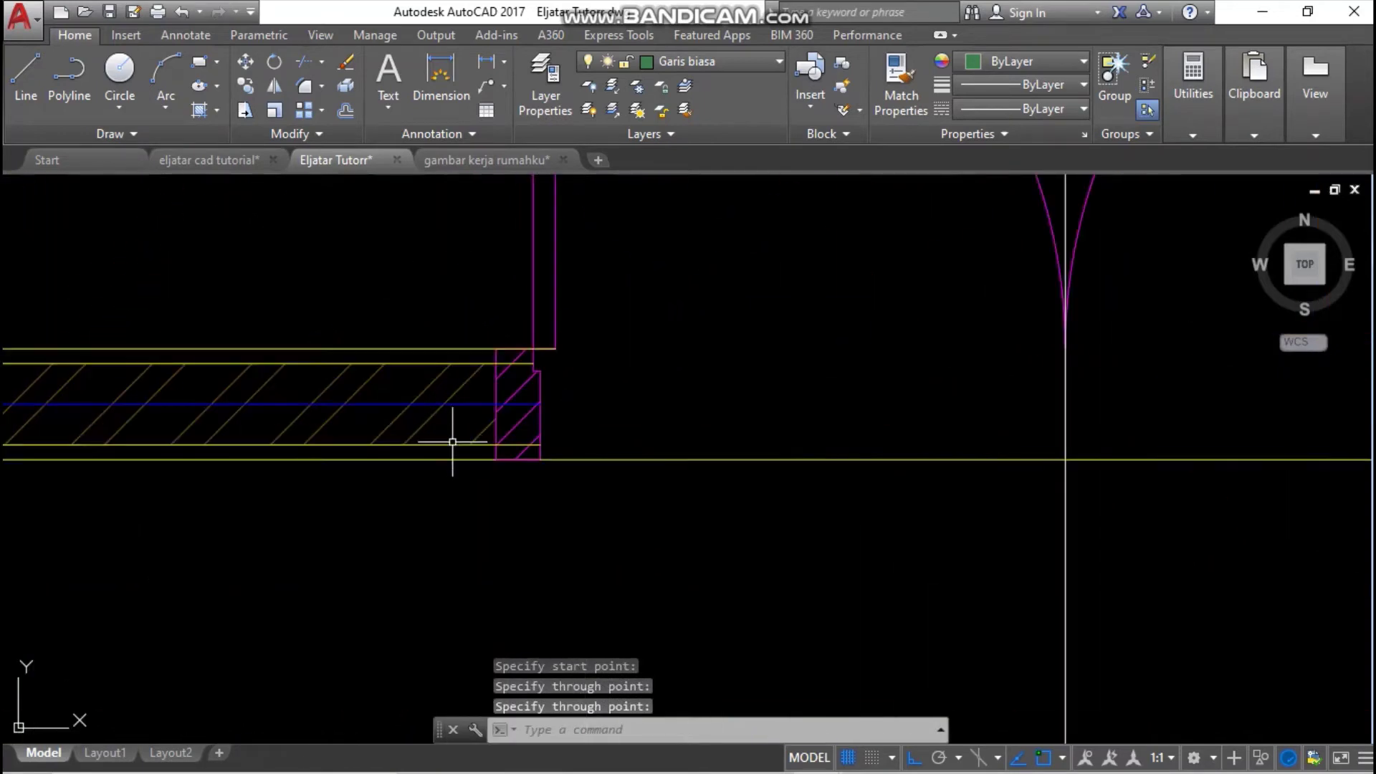
key(Return)
click(552, 478)
click(553, 599)
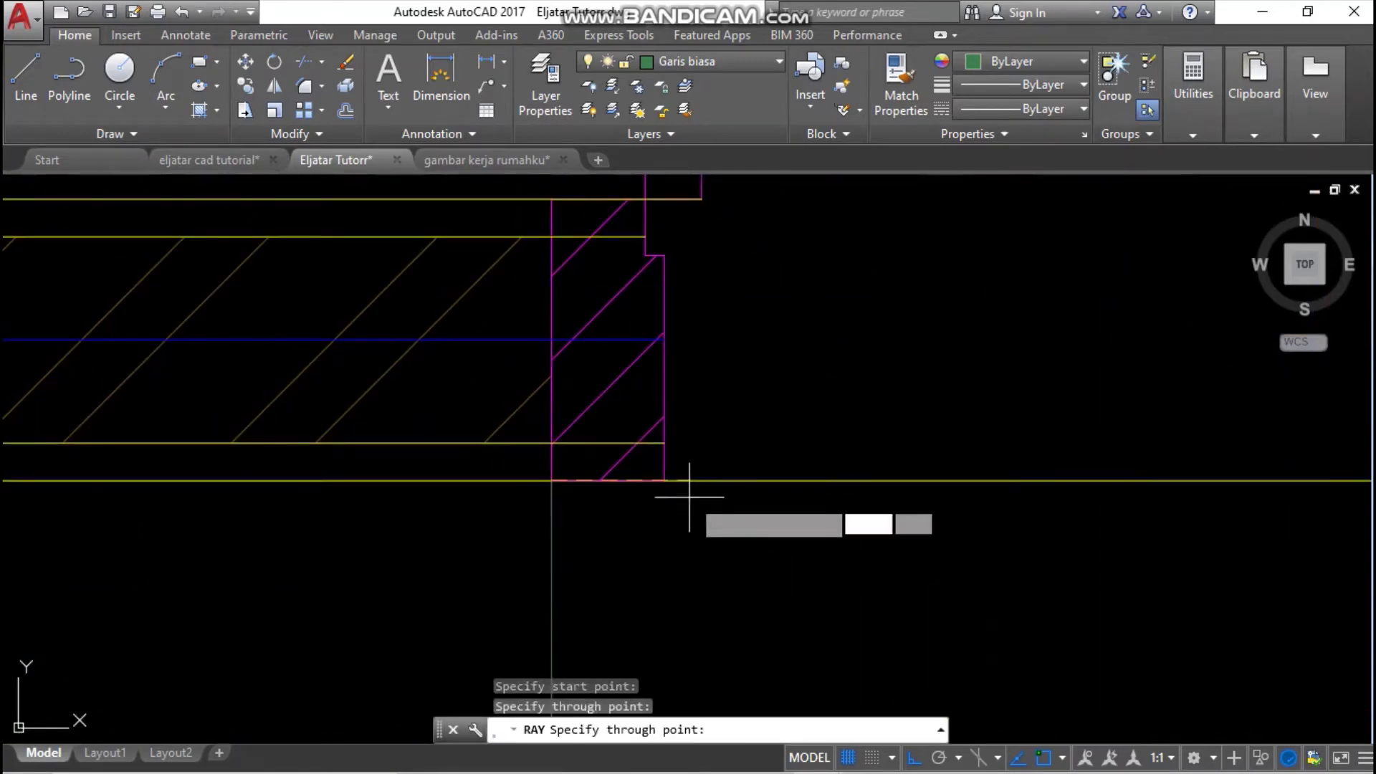
key(Return)
- Project a horizontal ray toward the elevation from the top outer edge of the window frame in the leftmost section drawing
scroll(700, 493, down, 8)
scroll(711, 483, down, 6)
middle_drag(712, 483, 756, 304)
scroll(777, 430, down, 4)
middle_drag(778, 430, 778, 370)
mouse_move(750, 522)
middle_down()
mouse_move(724, 446)
mouse_move(819, 456)
middle_up()
scroll(681, 470, down, 4)
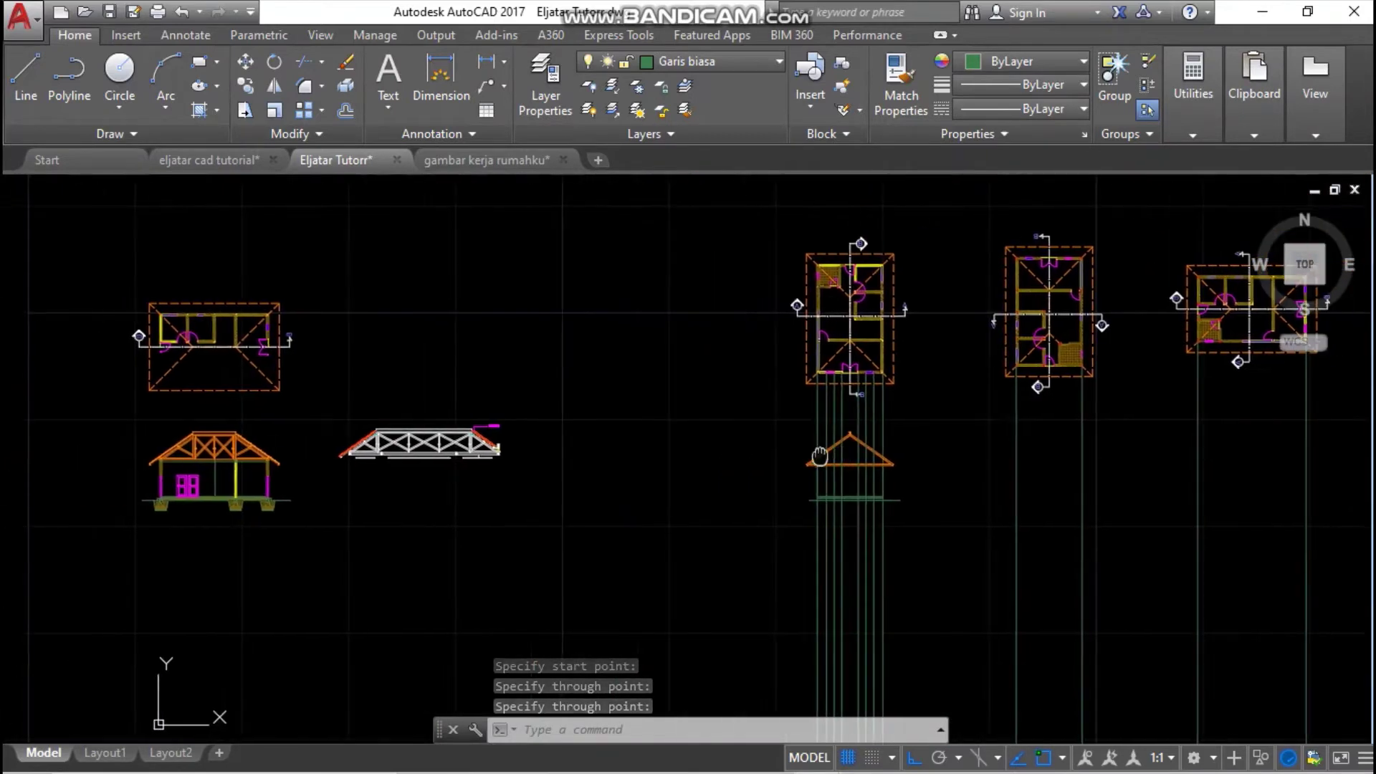
middle_drag(225, 482, 786, 489)
scroll(391, 489, up, 5)
scroll(521, 468, up, 5)
scroll(501, 484, up, 4)
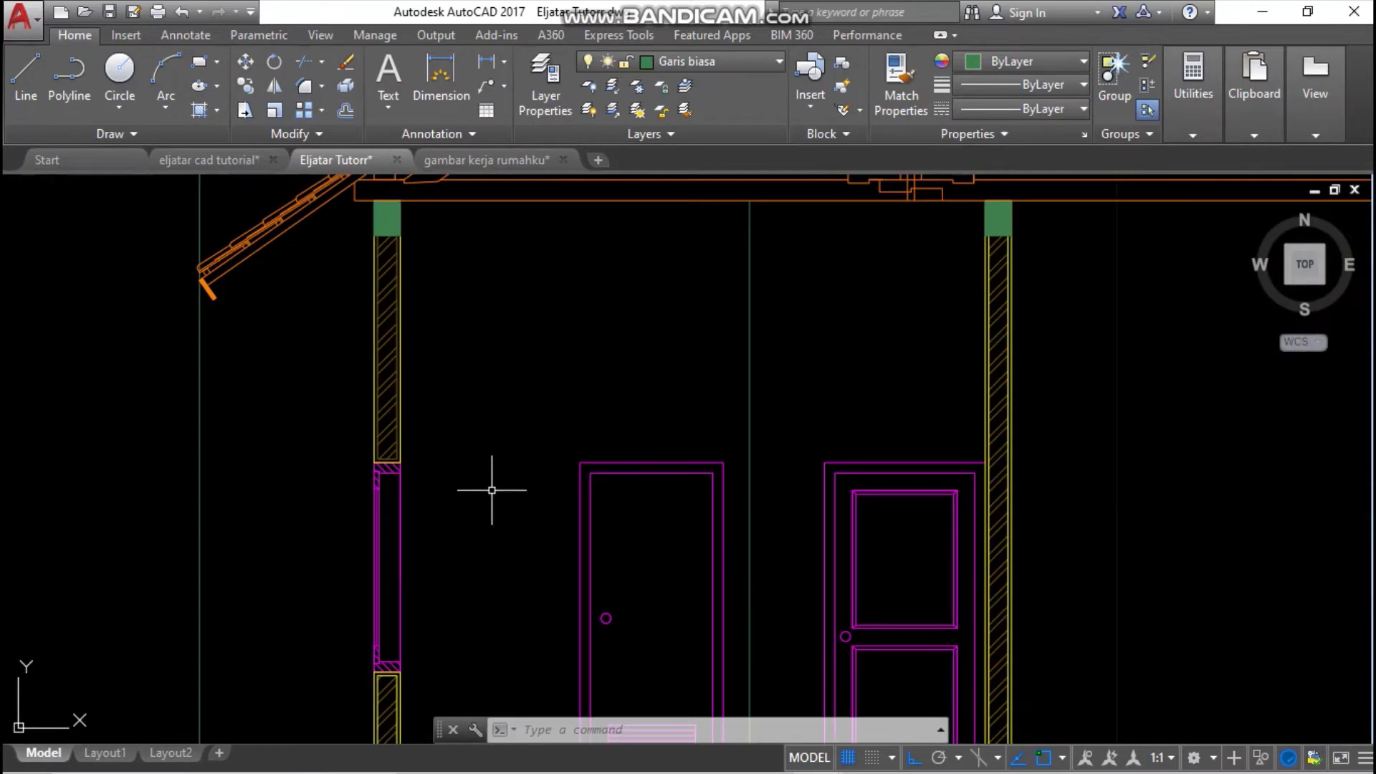
click(96, 137)
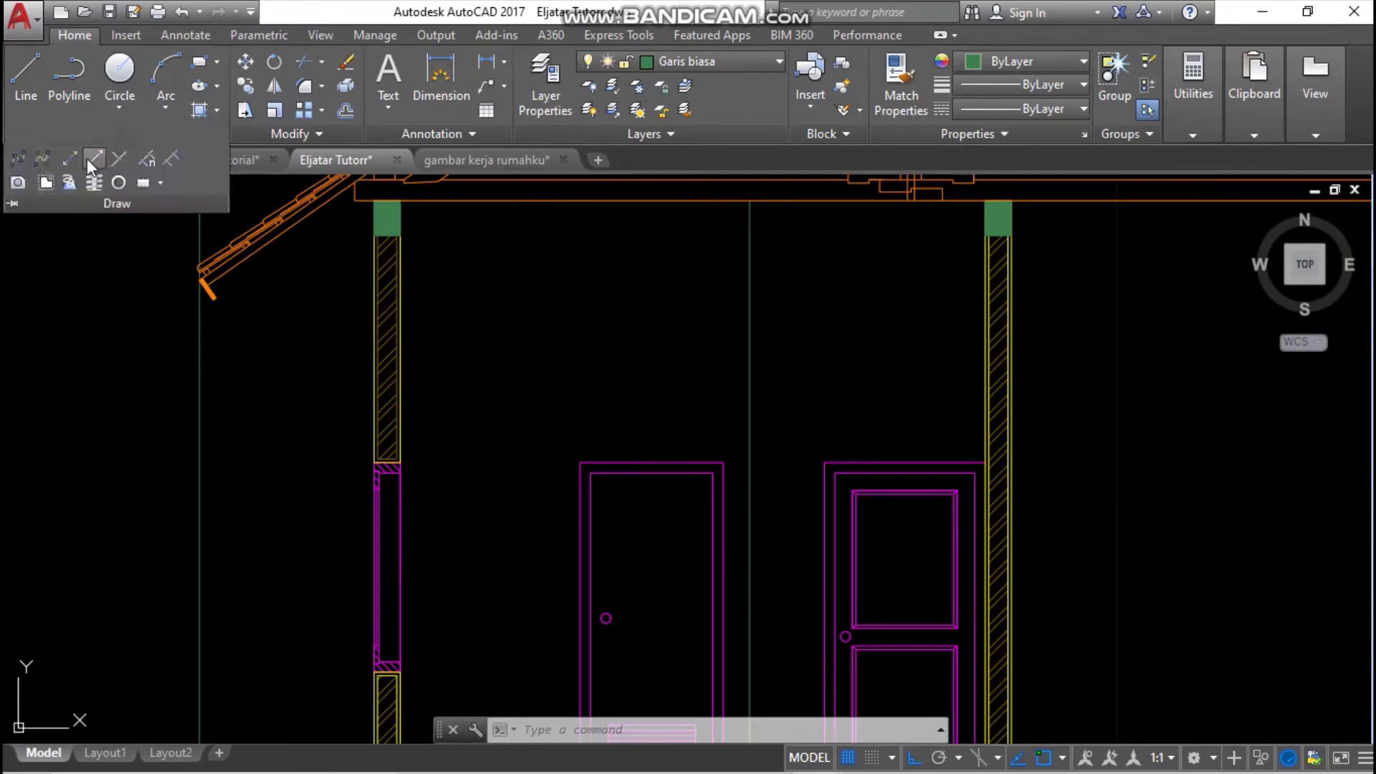
click(94, 157)
scroll(400, 471, up, 4)
click(392, 460)
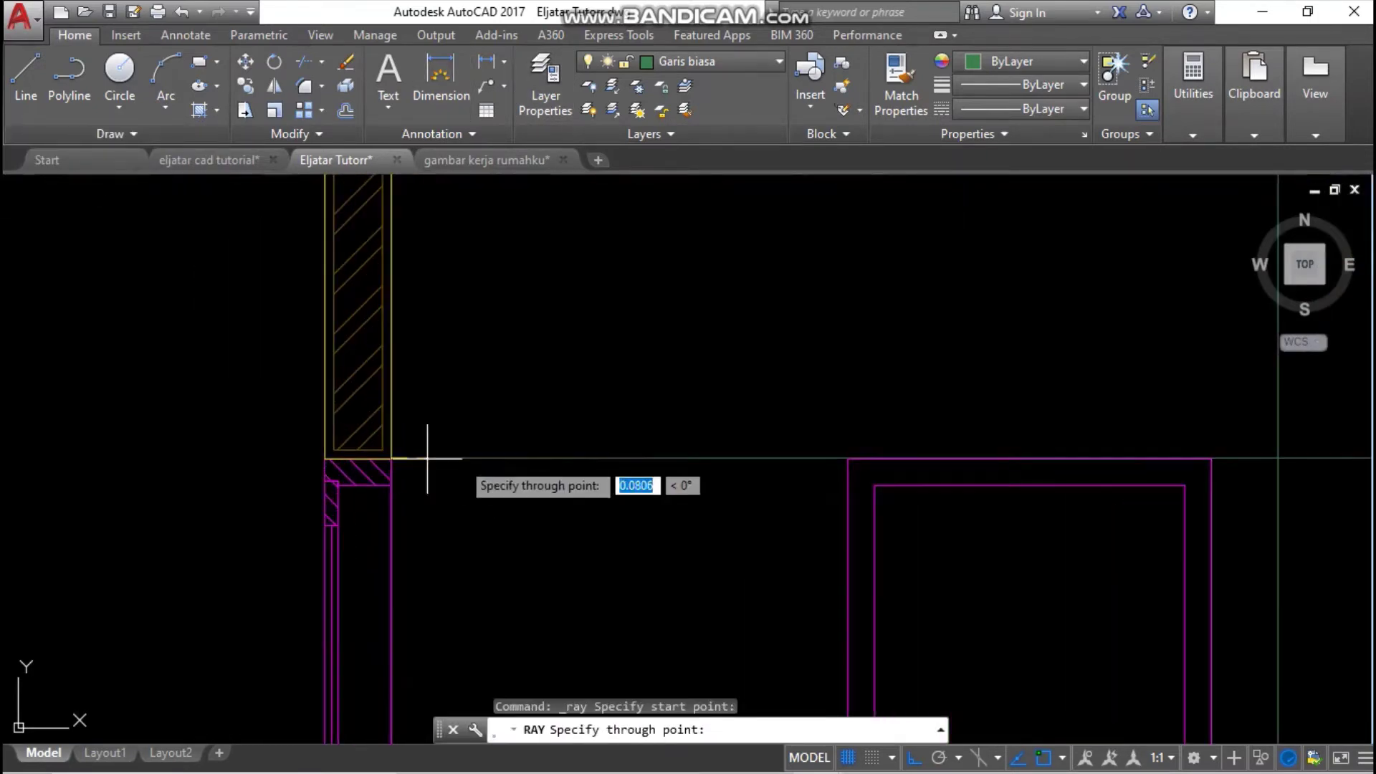
click(609, 456)
key(Return)
- Project horizontal rays from the outer and inner edges of the same section window's bottom frame
scroll(562, 313, down, 4)
scroll(513, 528, up, 4)
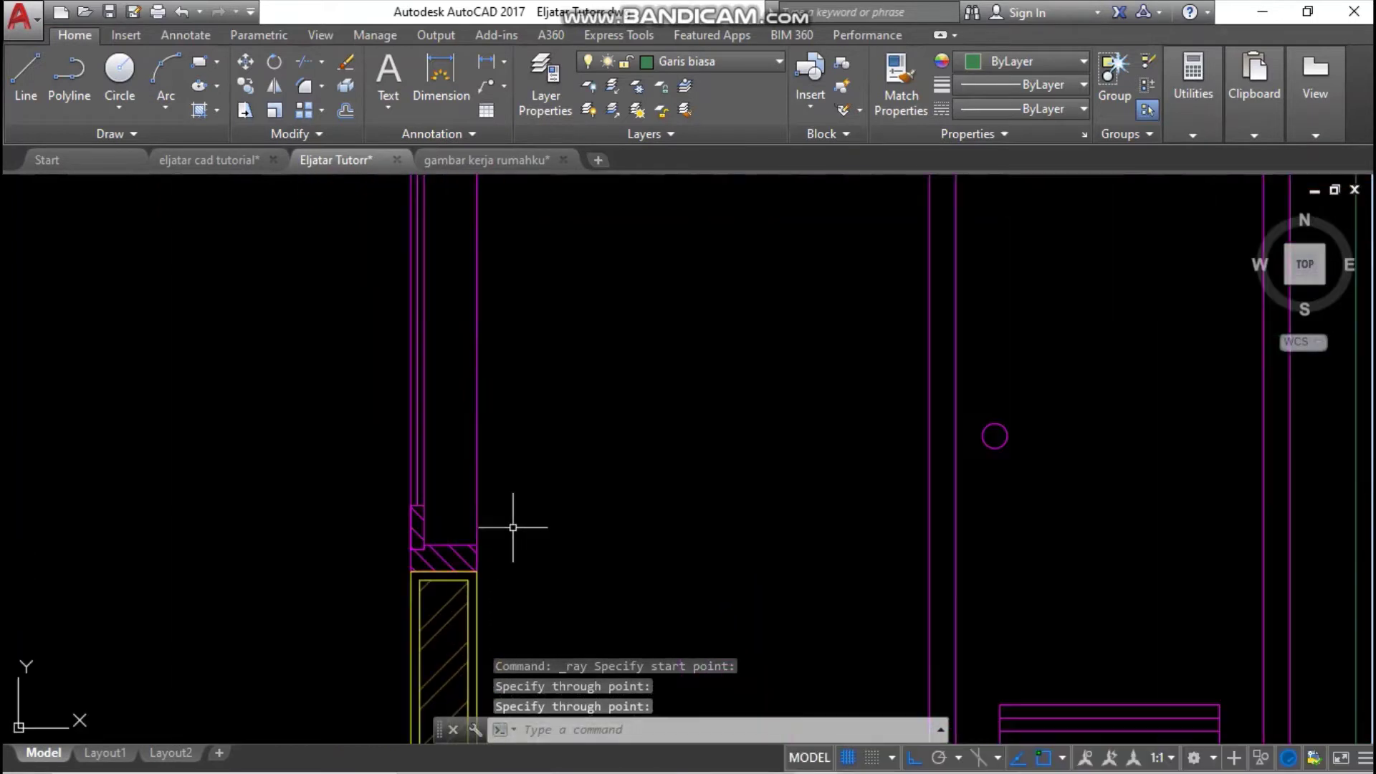
key(Return)
click(476, 570)
click(823, 624)
key(Return)
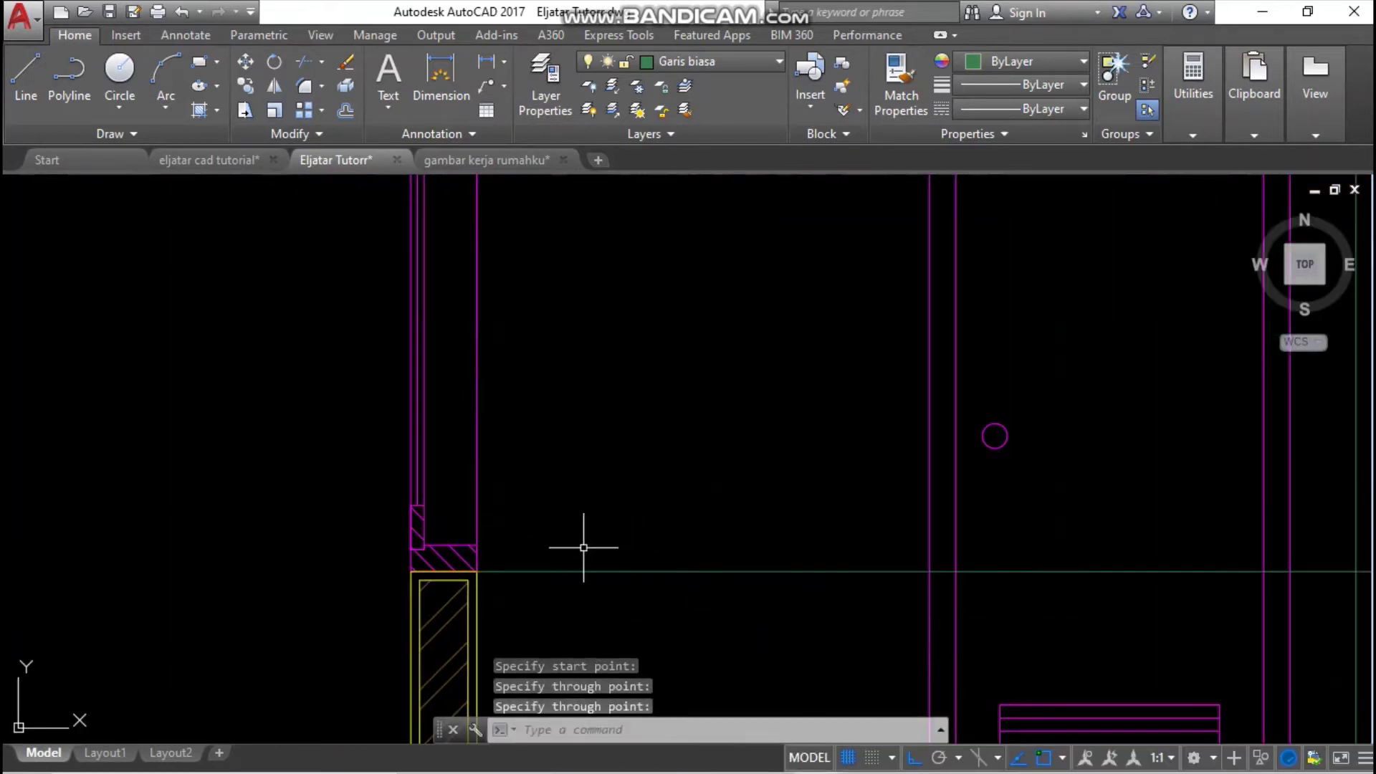
key(Return)
click(476, 544)
click(630, 539)
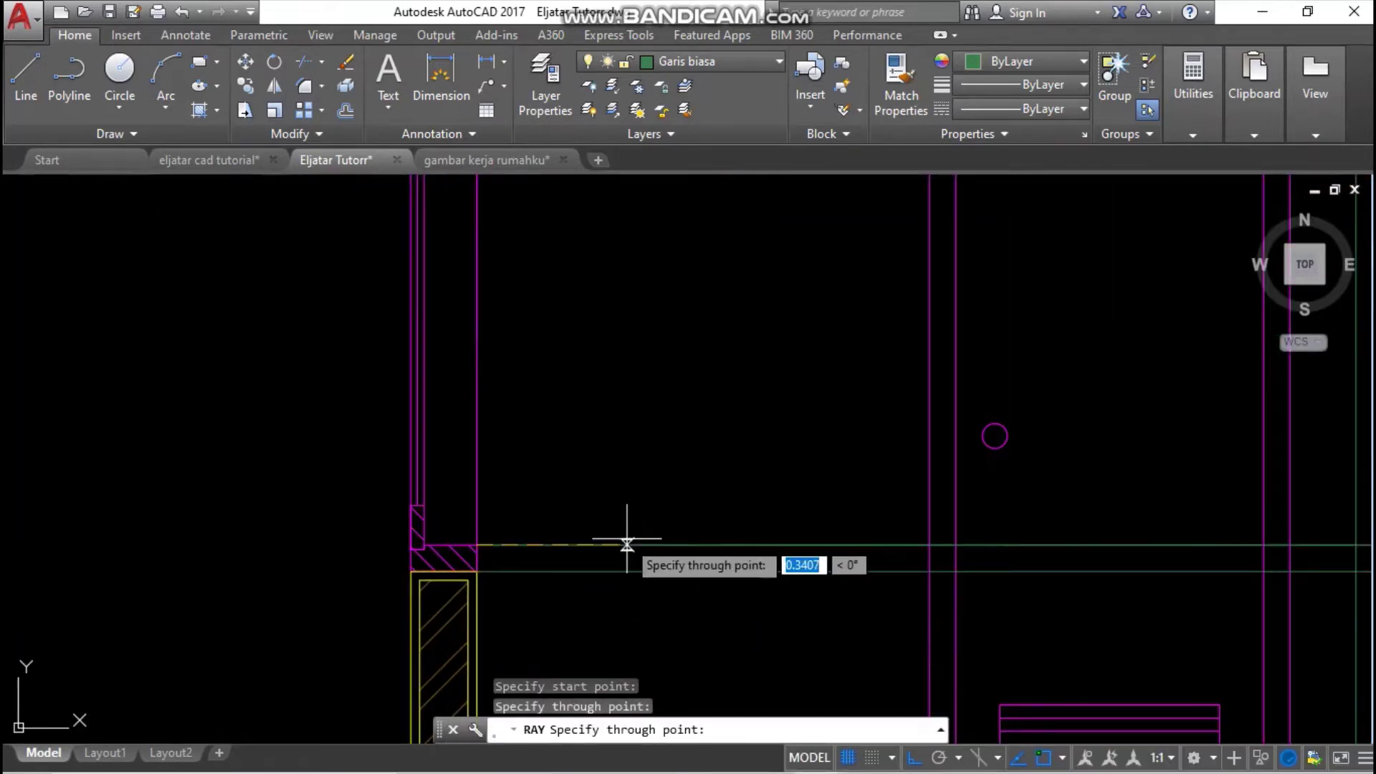
key(Return)
- Project a horizontal ray from the inner edge of the section window's top frame
scroll(636, 590, down, 4)
scroll(637, 590, up, 4)
scroll(607, 419, up, 2)
key(Return)
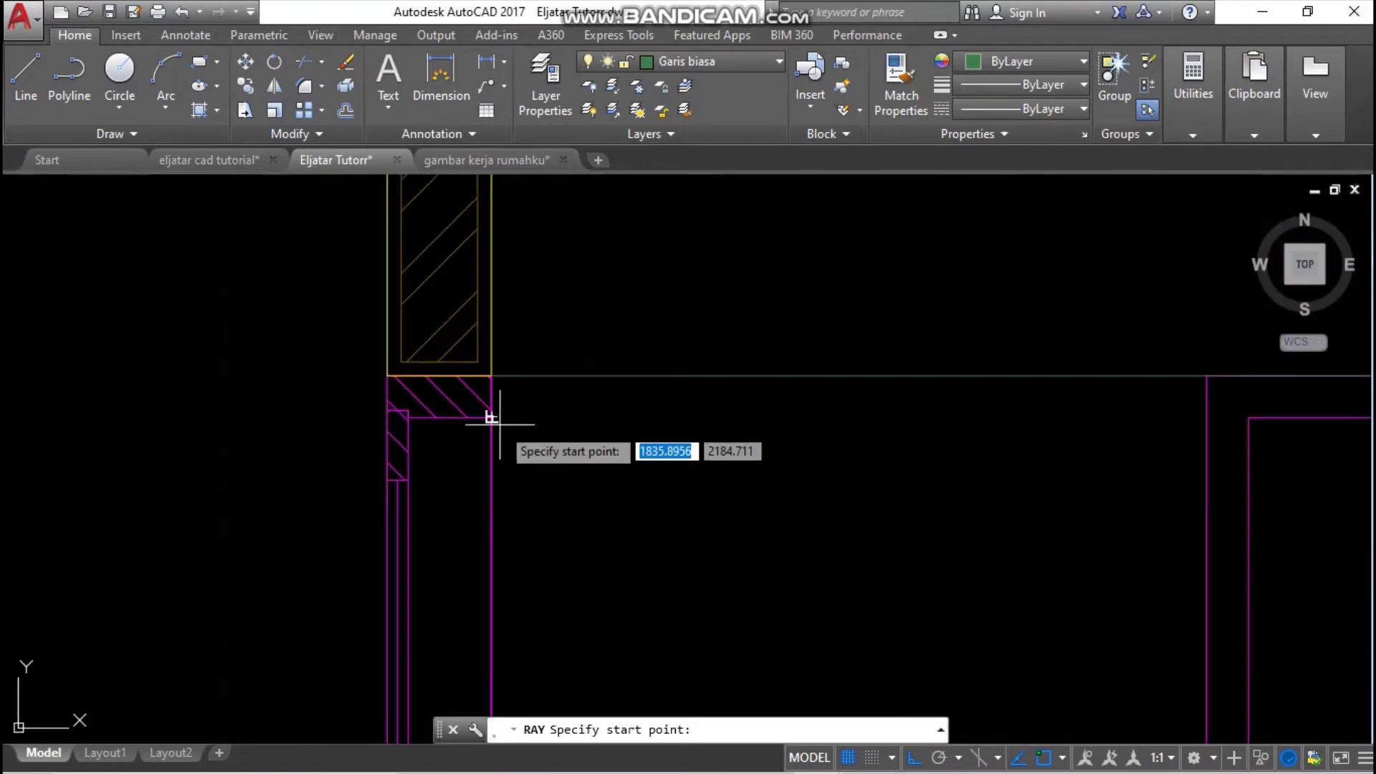
click(491, 417)
key(Return)
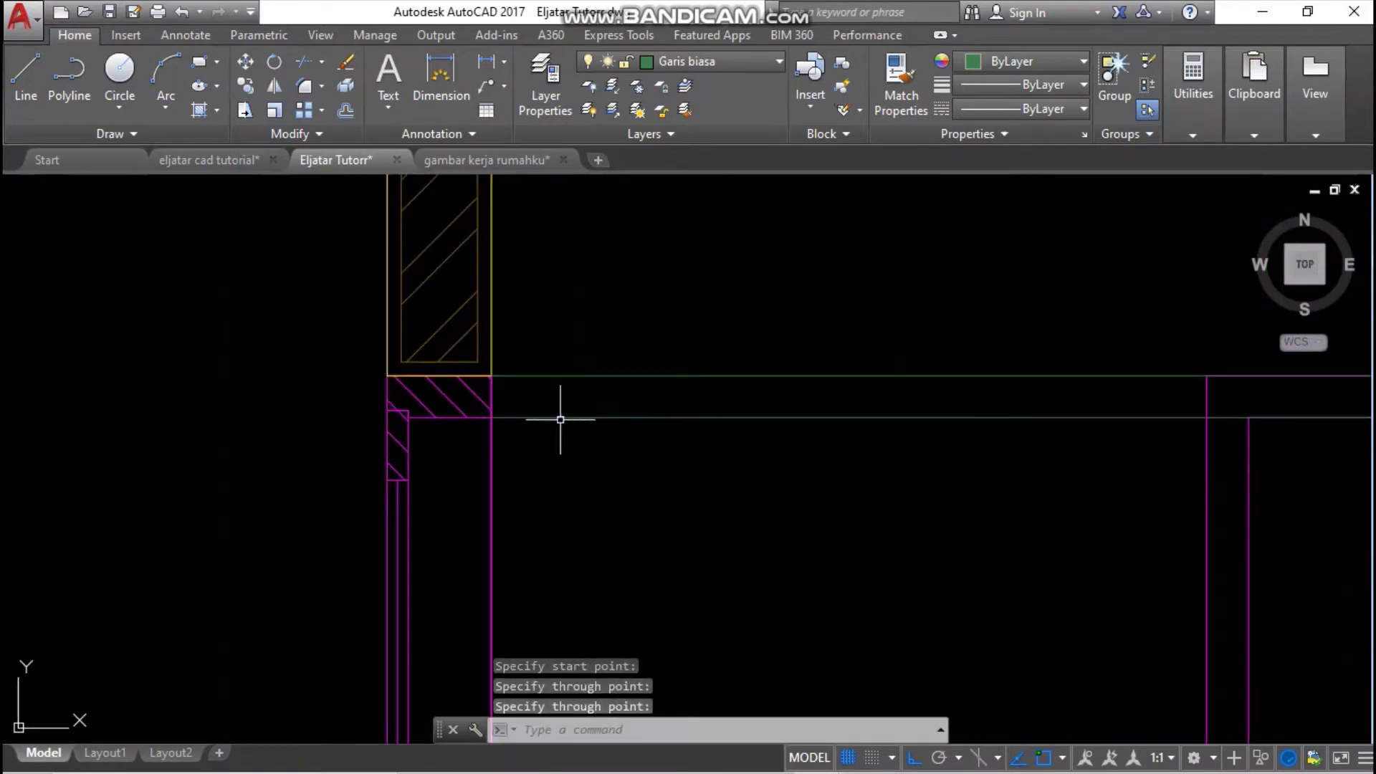
- Return to the first elevation and make Kusen the current layer
scroll(655, 418, down, 6)
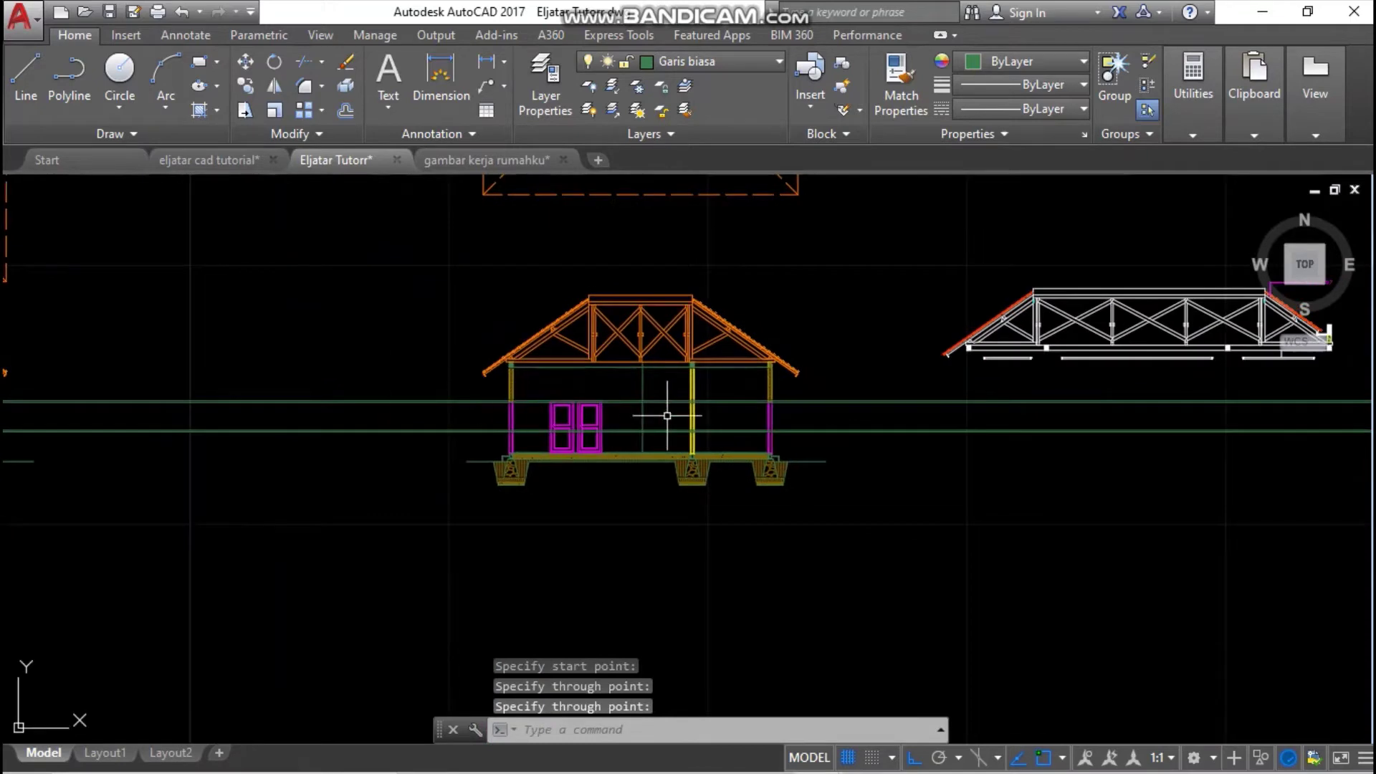
middle_drag(668, 416, 215, 393)
scroll(466, 383, down, 6)
scroll(906, 383, up, 6)
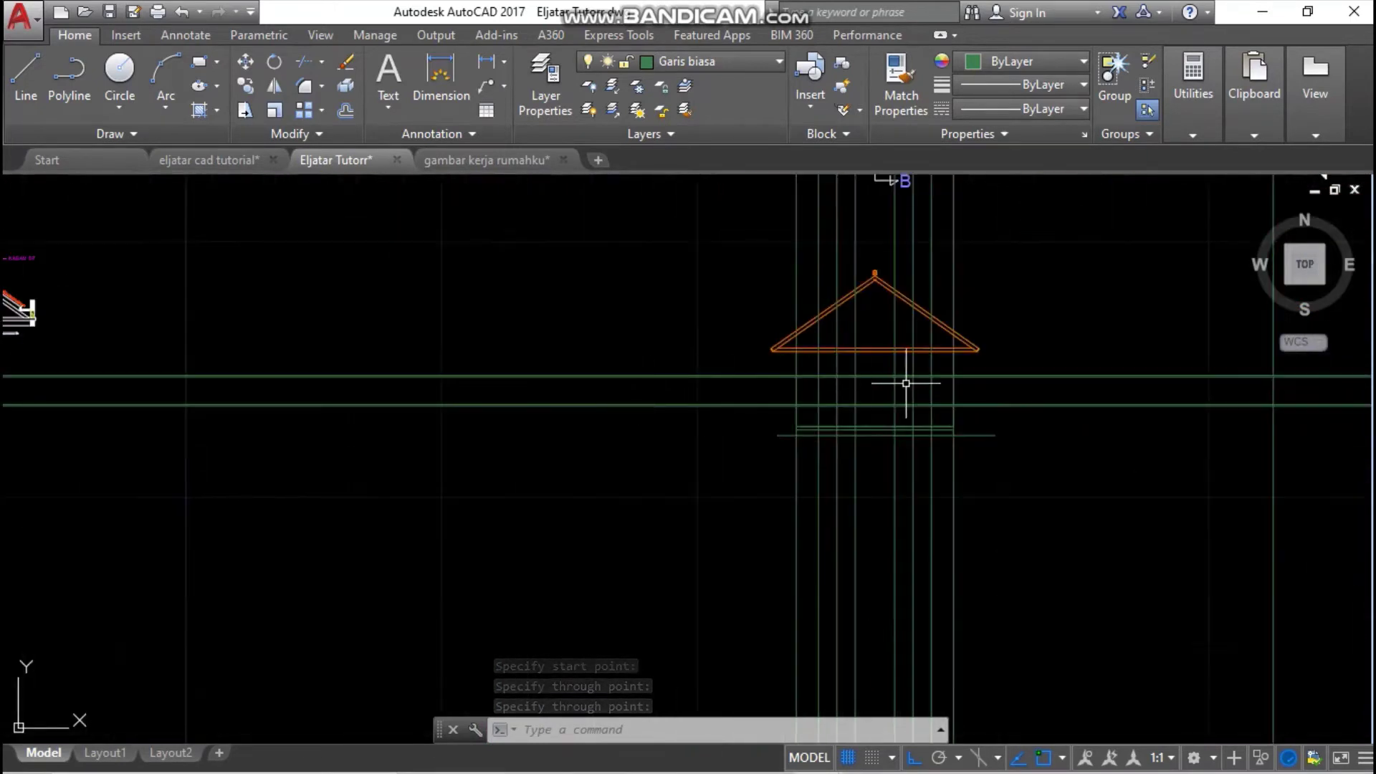
middle_drag(906, 383, 746, 393)
scroll(694, 399, up, 4)
click(695, 400)
click(609, 380)
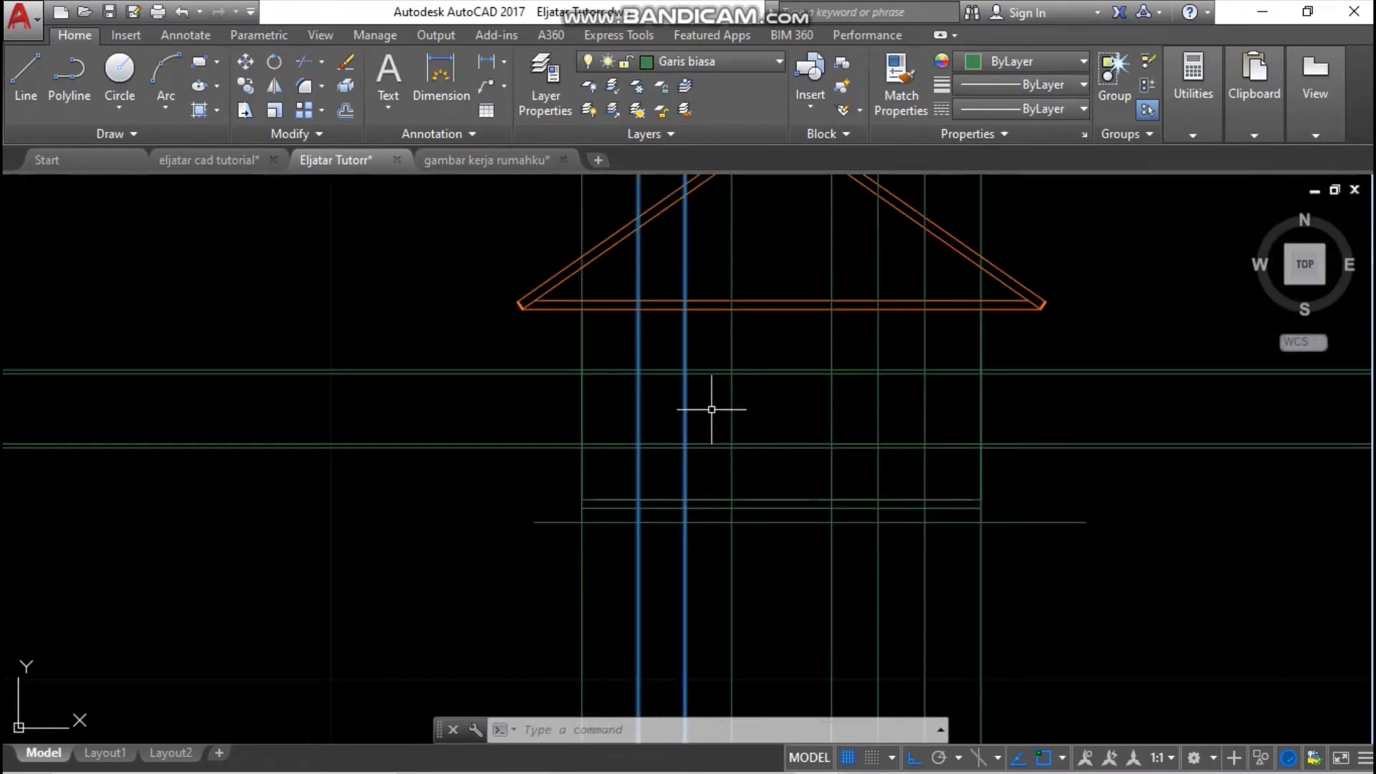
key(Escape)
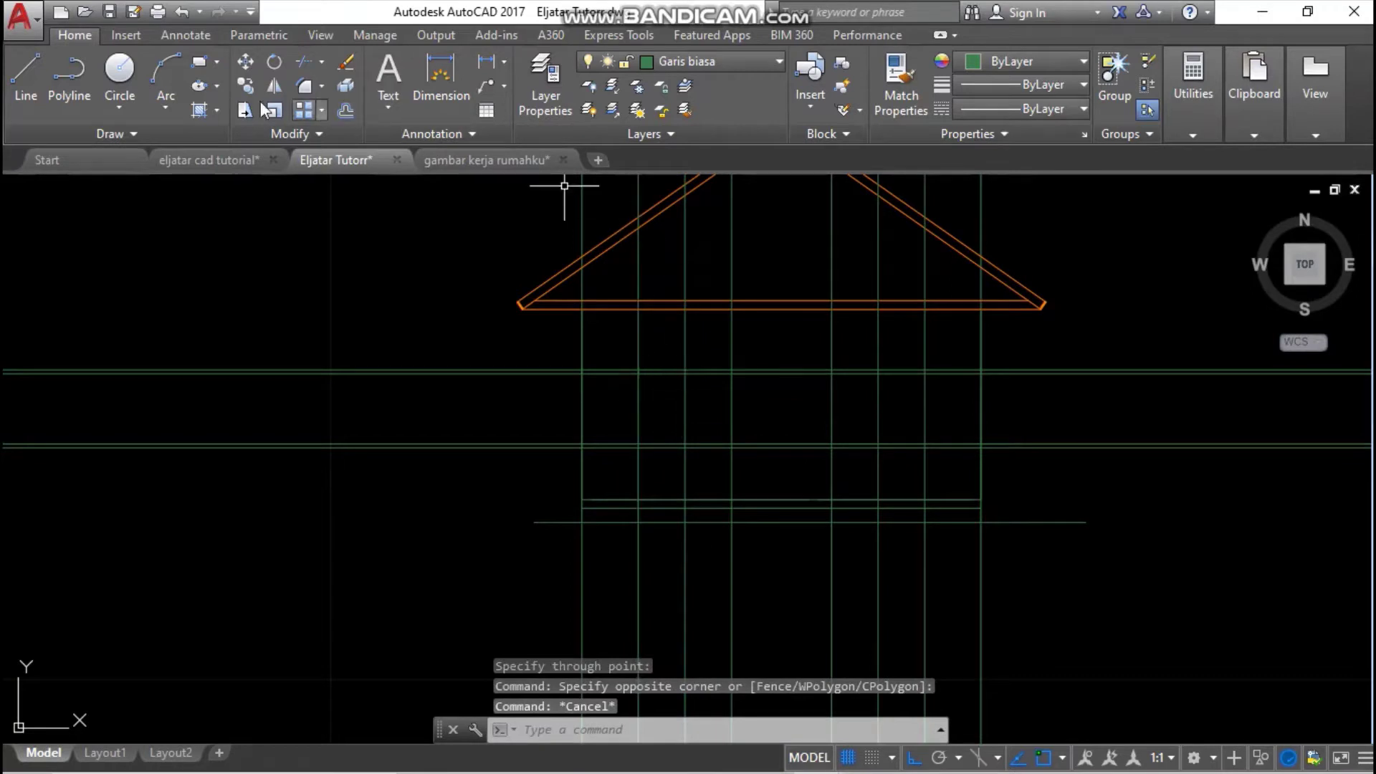
click(656, 58)
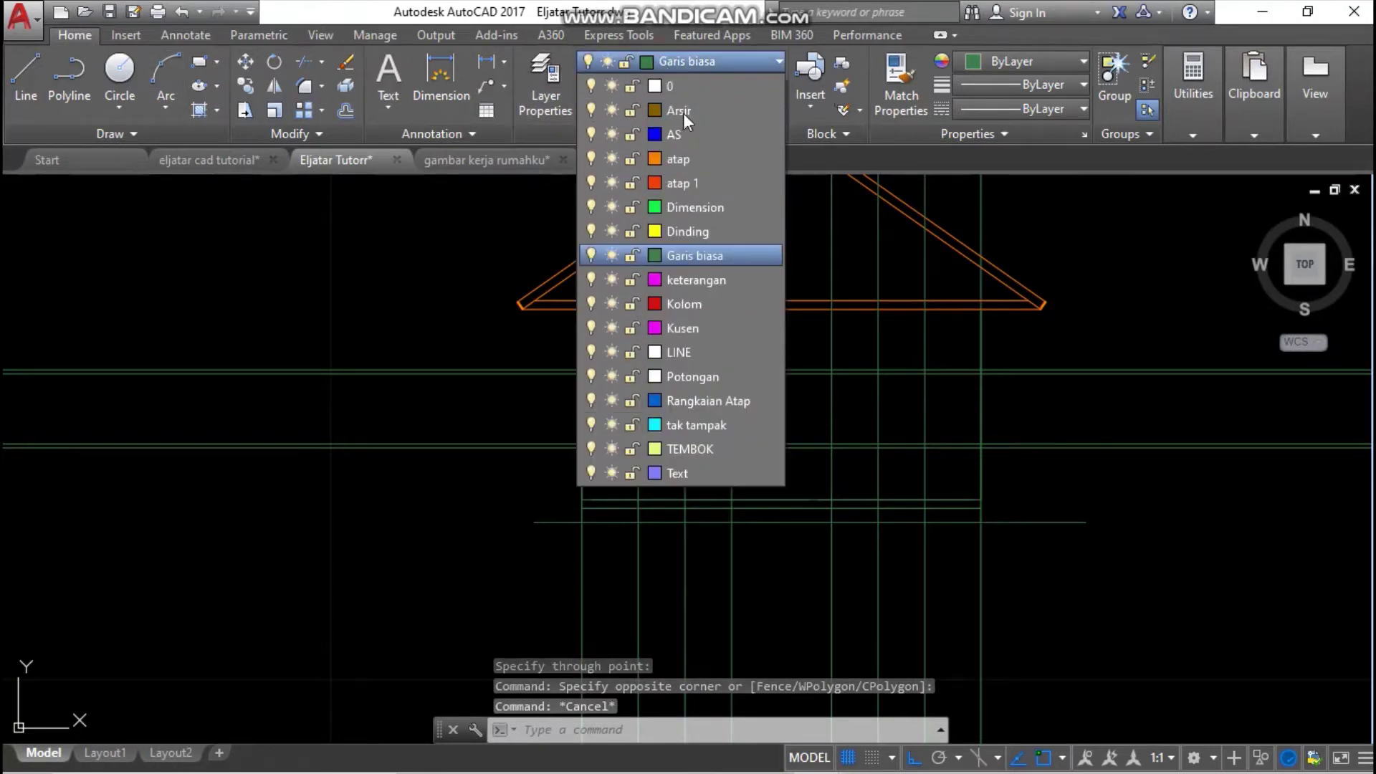
click(694, 321)
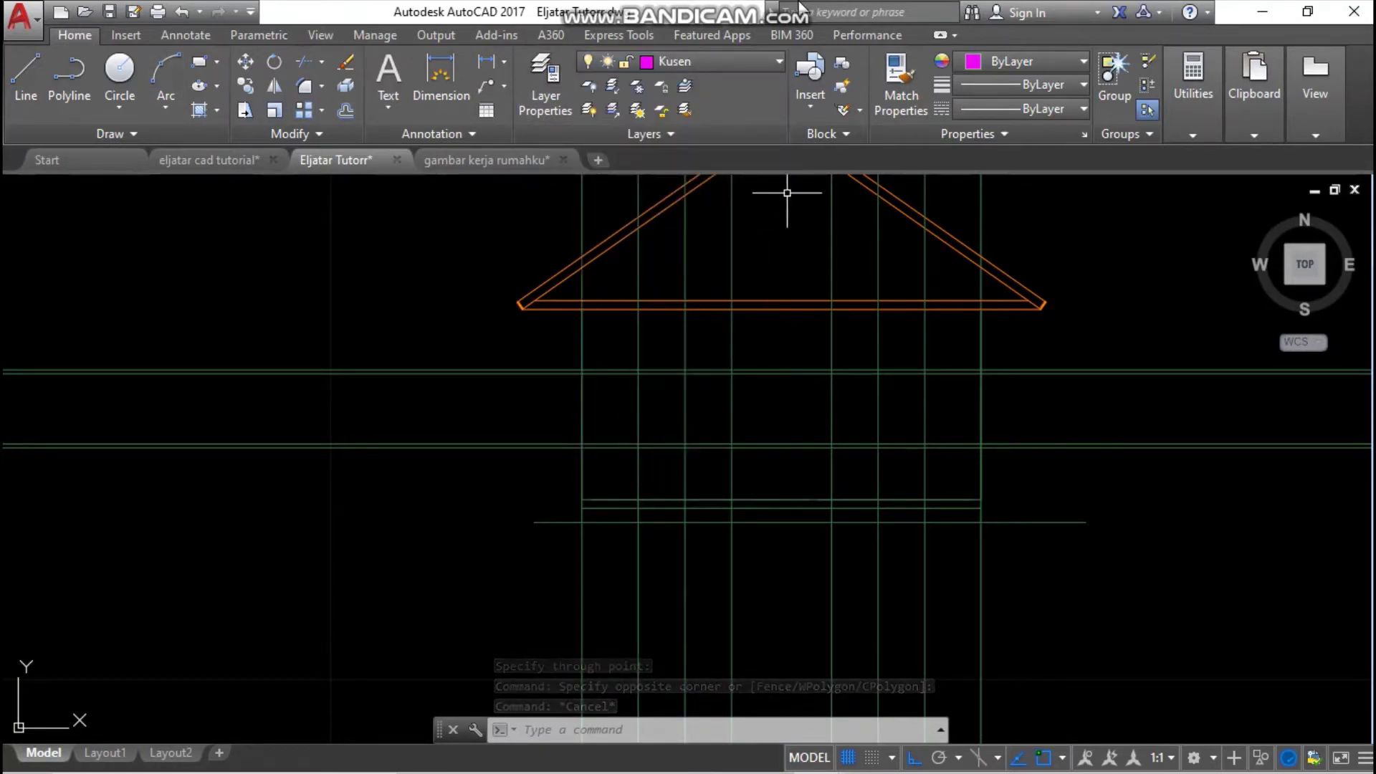
- Draw a 0.72 by 1.2 rectangle between the outermost projection lines of the elevation's left window
mouse_move(800, 6)
scroll(664, 384, down, 3)
scroll(667, 396, up, 7)
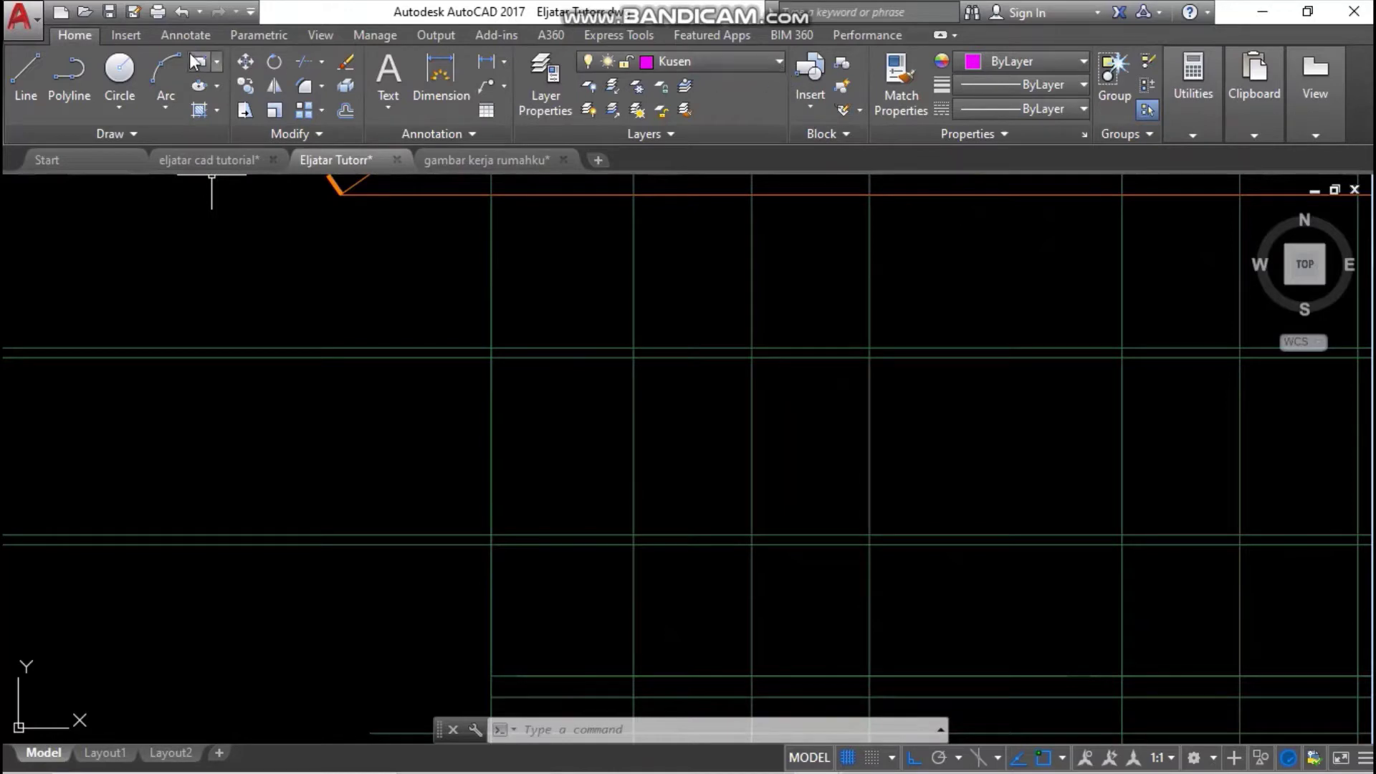
click(204, 64)
scroll(645, 402, up, 4)
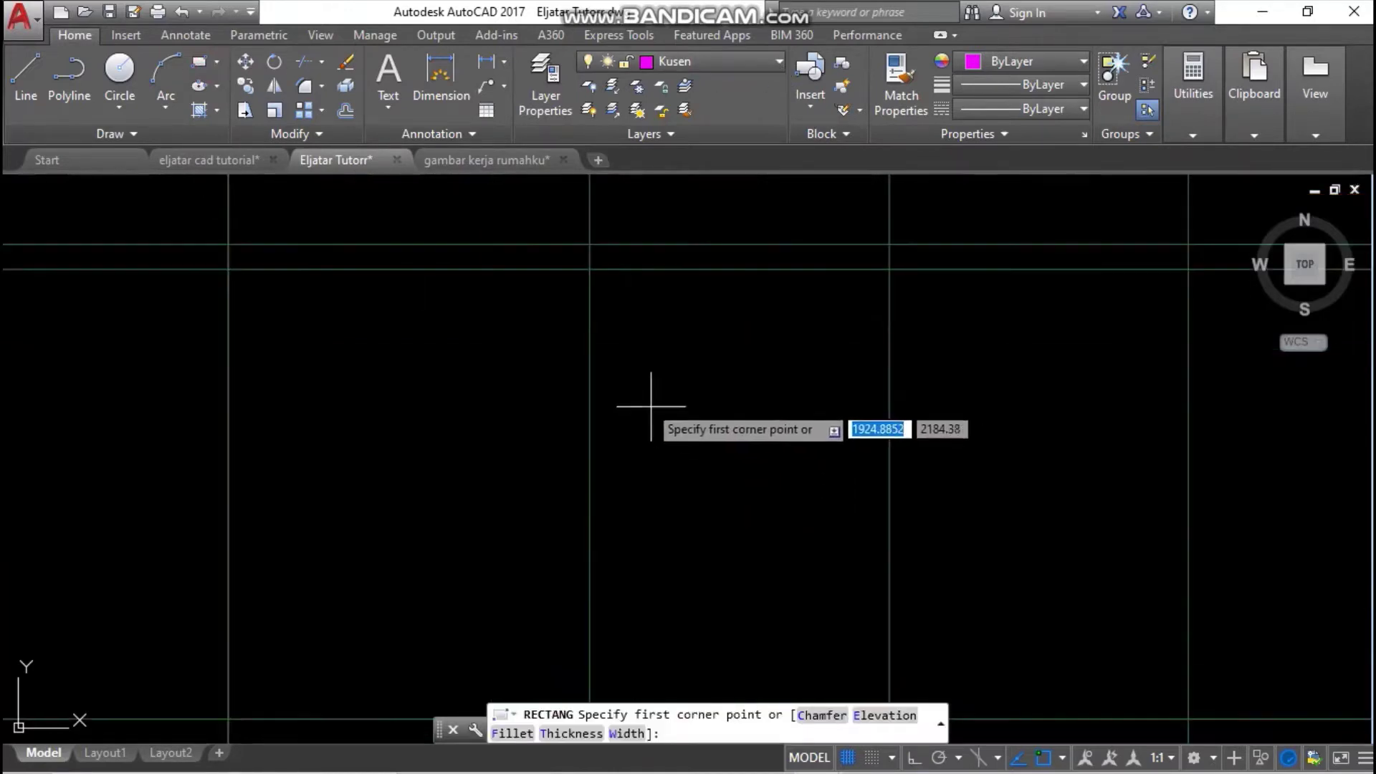
click(574, 243)
scroll(768, 377, down, 3)
scroll(811, 505, down, 3)
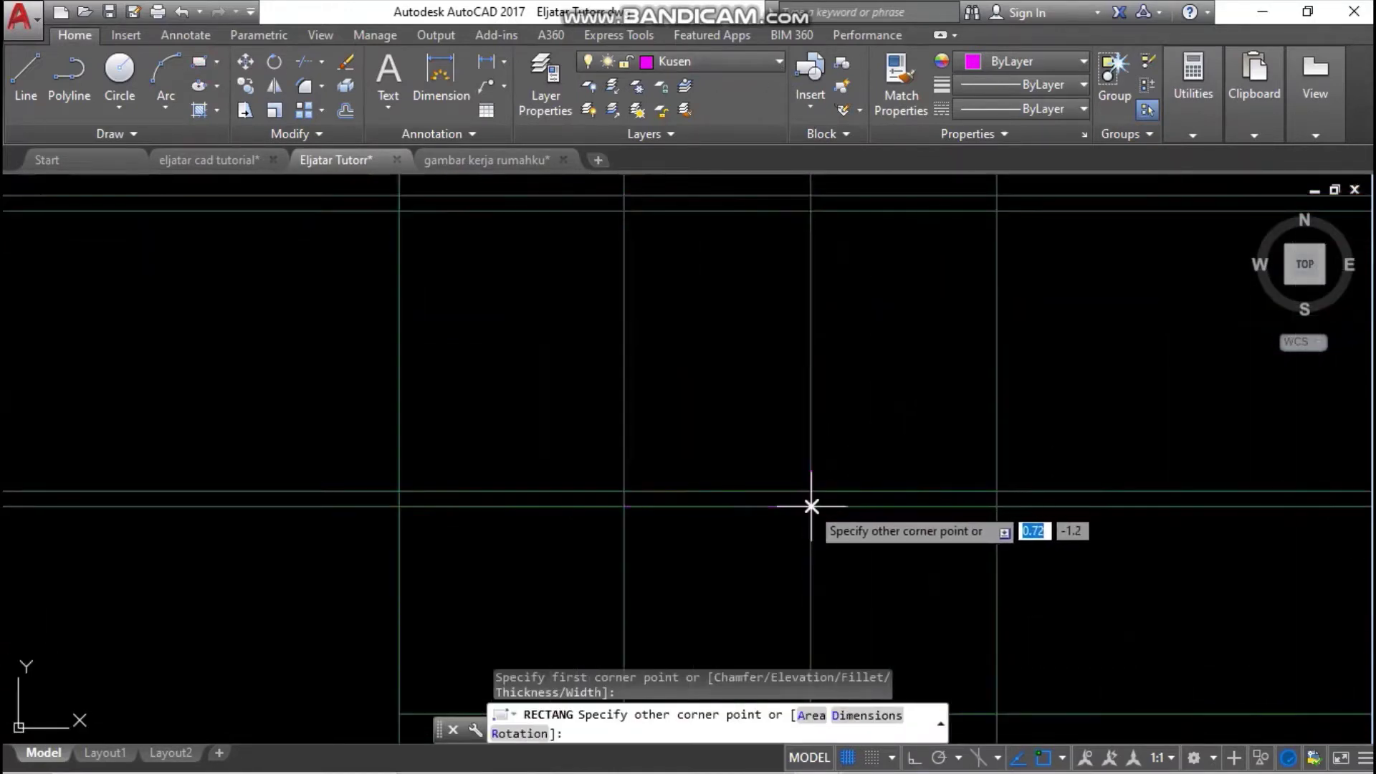
click(810, 506)
middle_drag(664, 387, 670, 467)
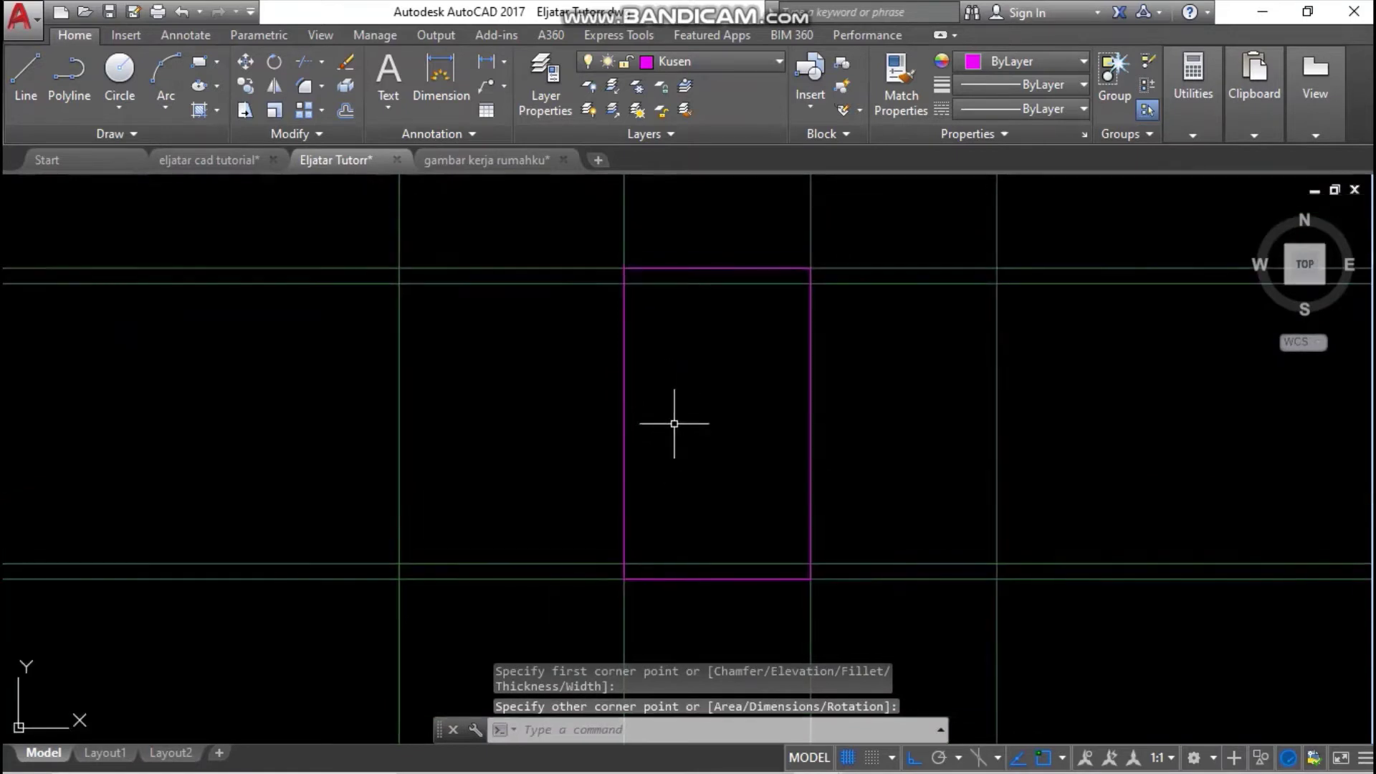
key(Return)
key(Escape)
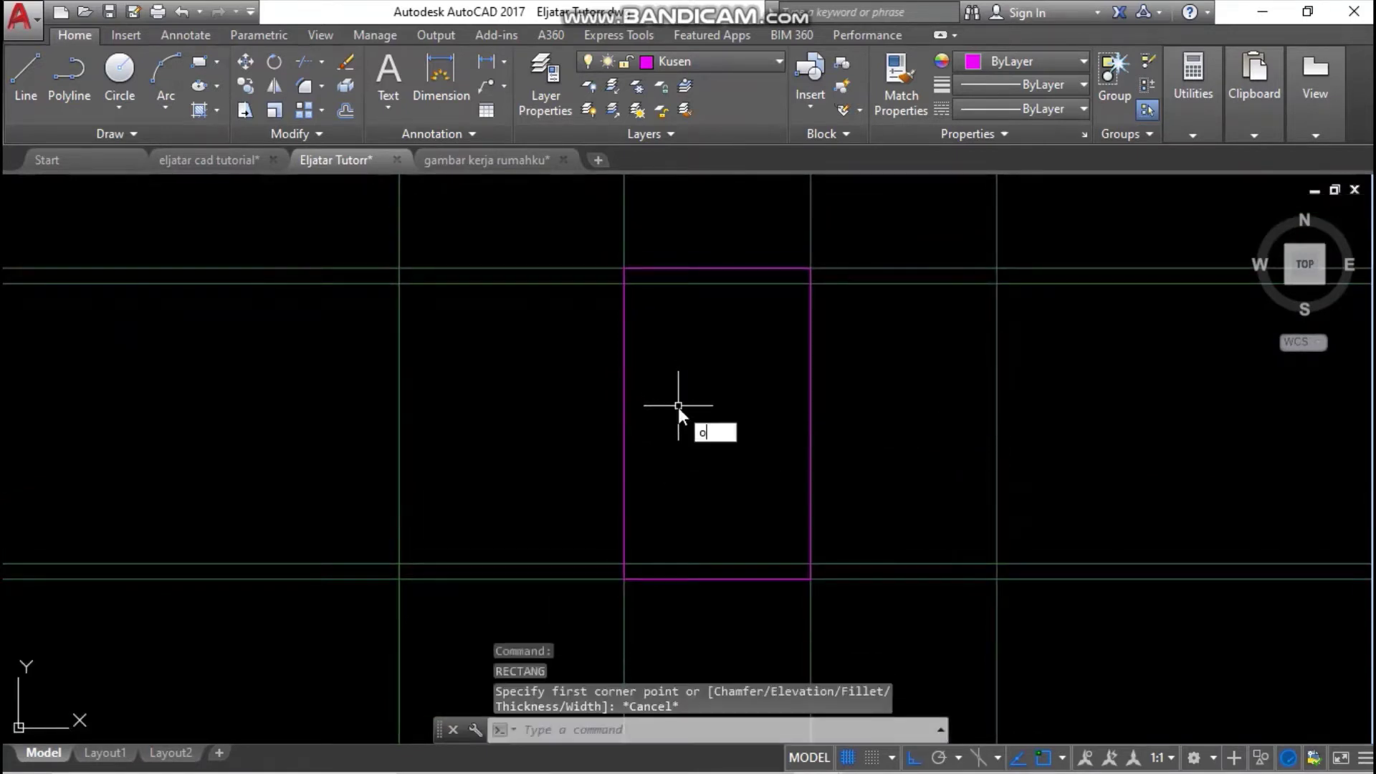
- Offset the window rectangle inward with the Through option to the inner top frame projection line
key(Return)
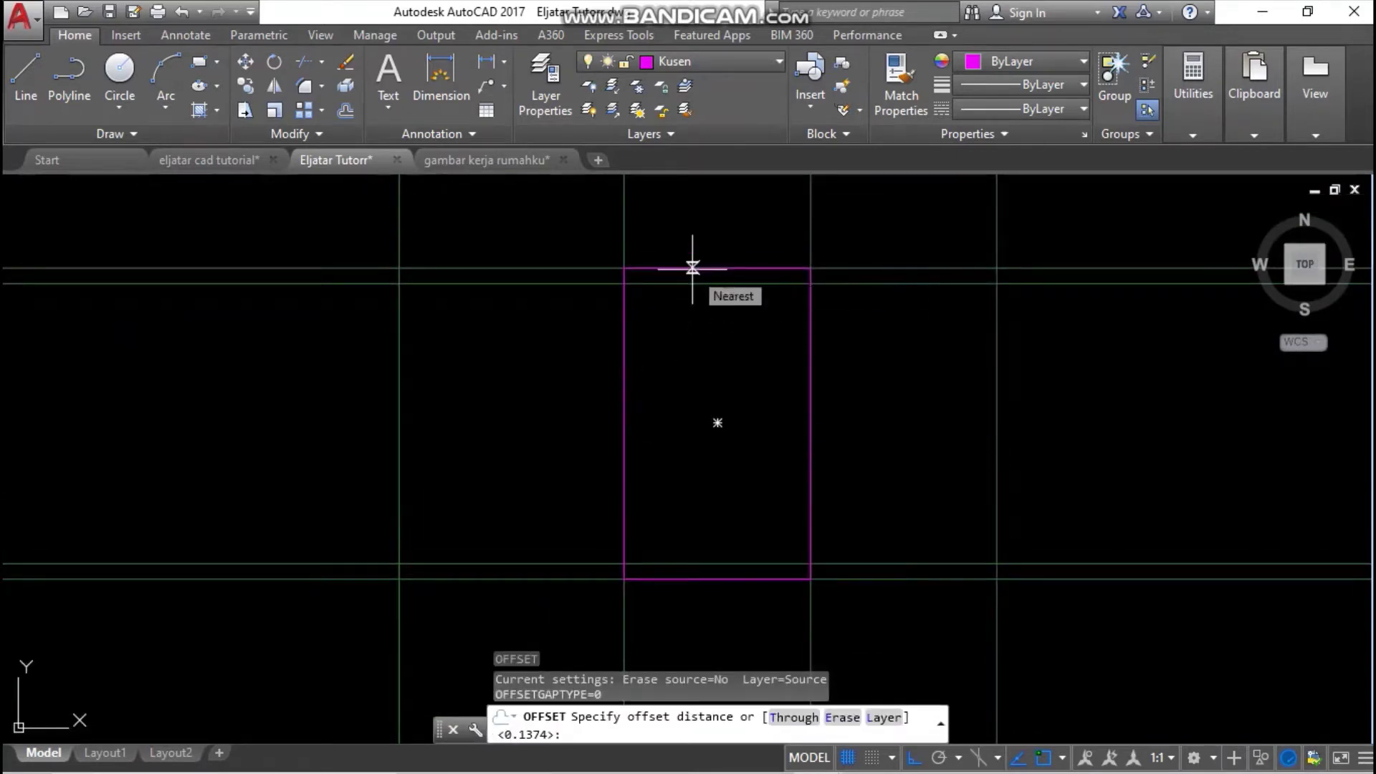
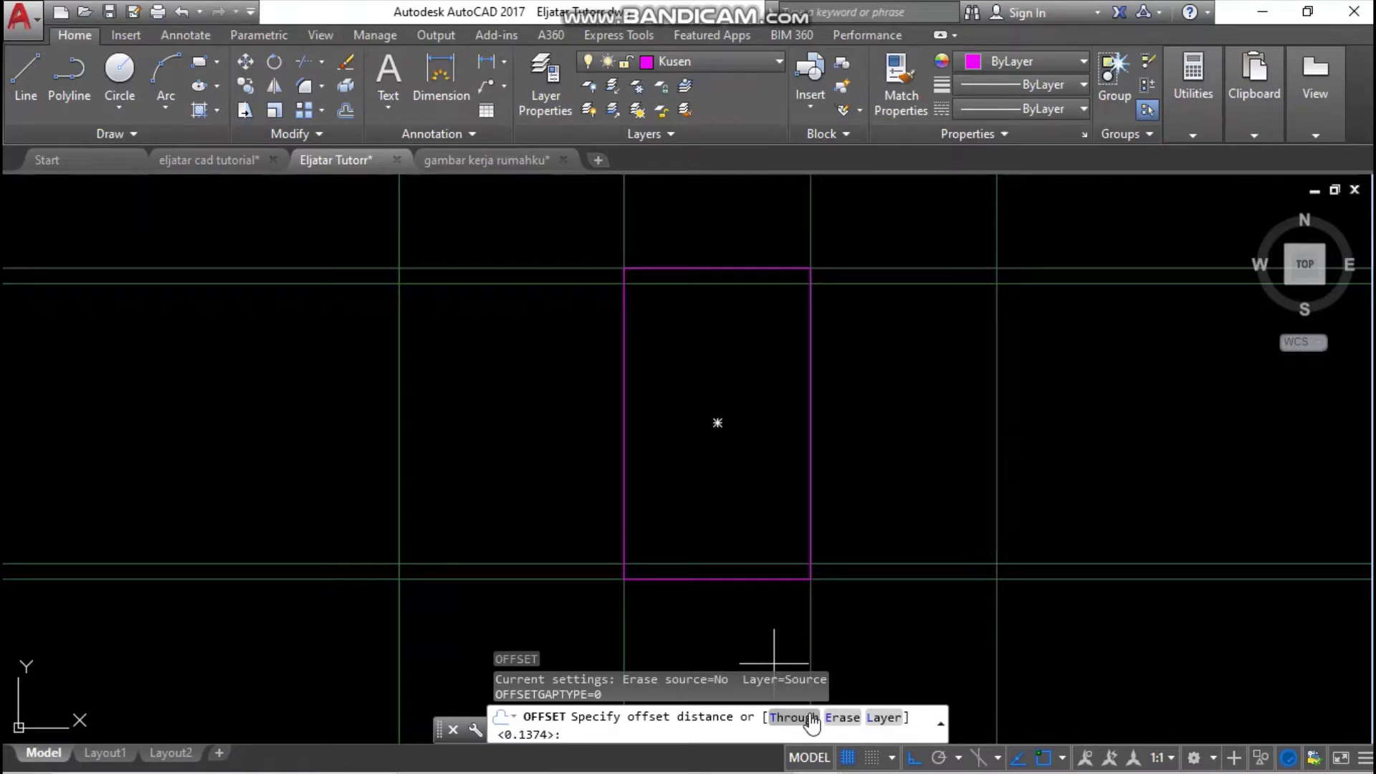
click(809, 717)
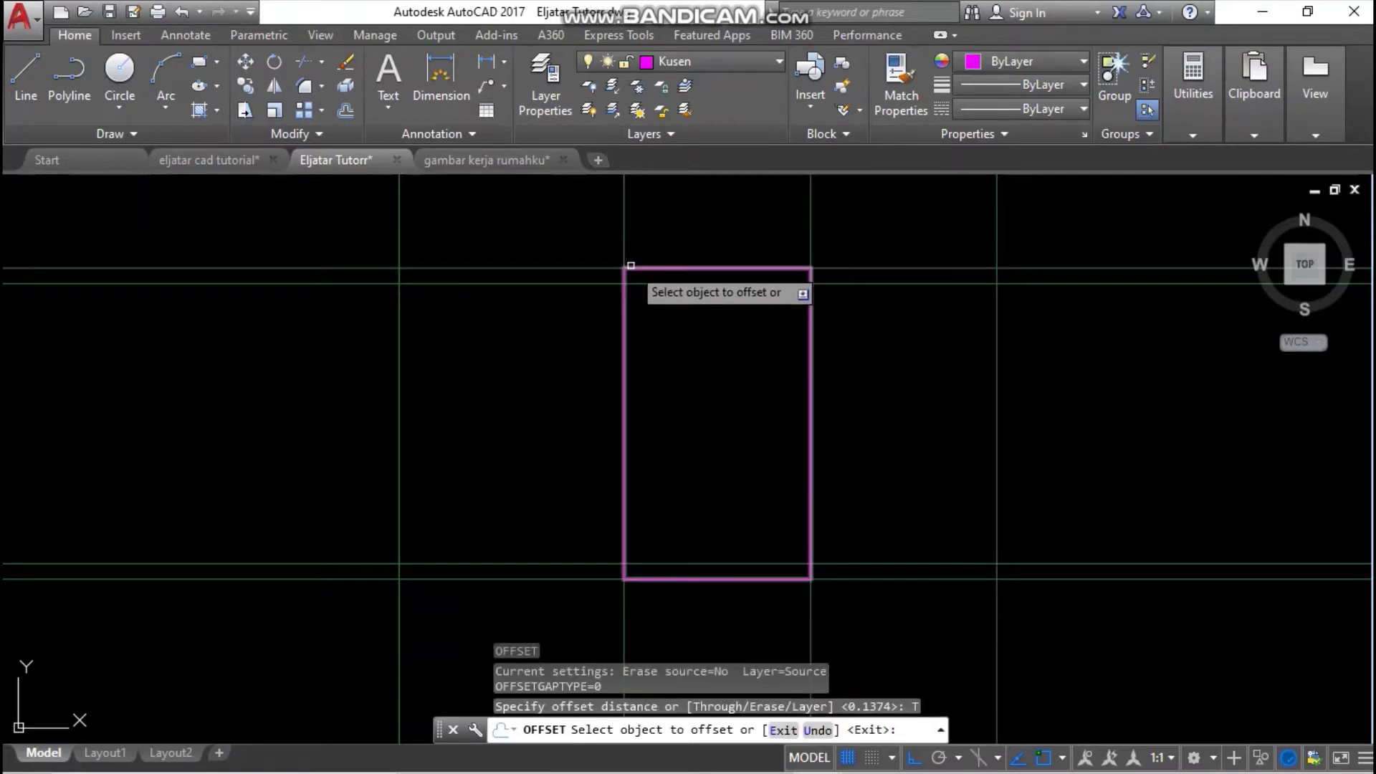
scroll(631, 265, up, 4)
click(689, 269)
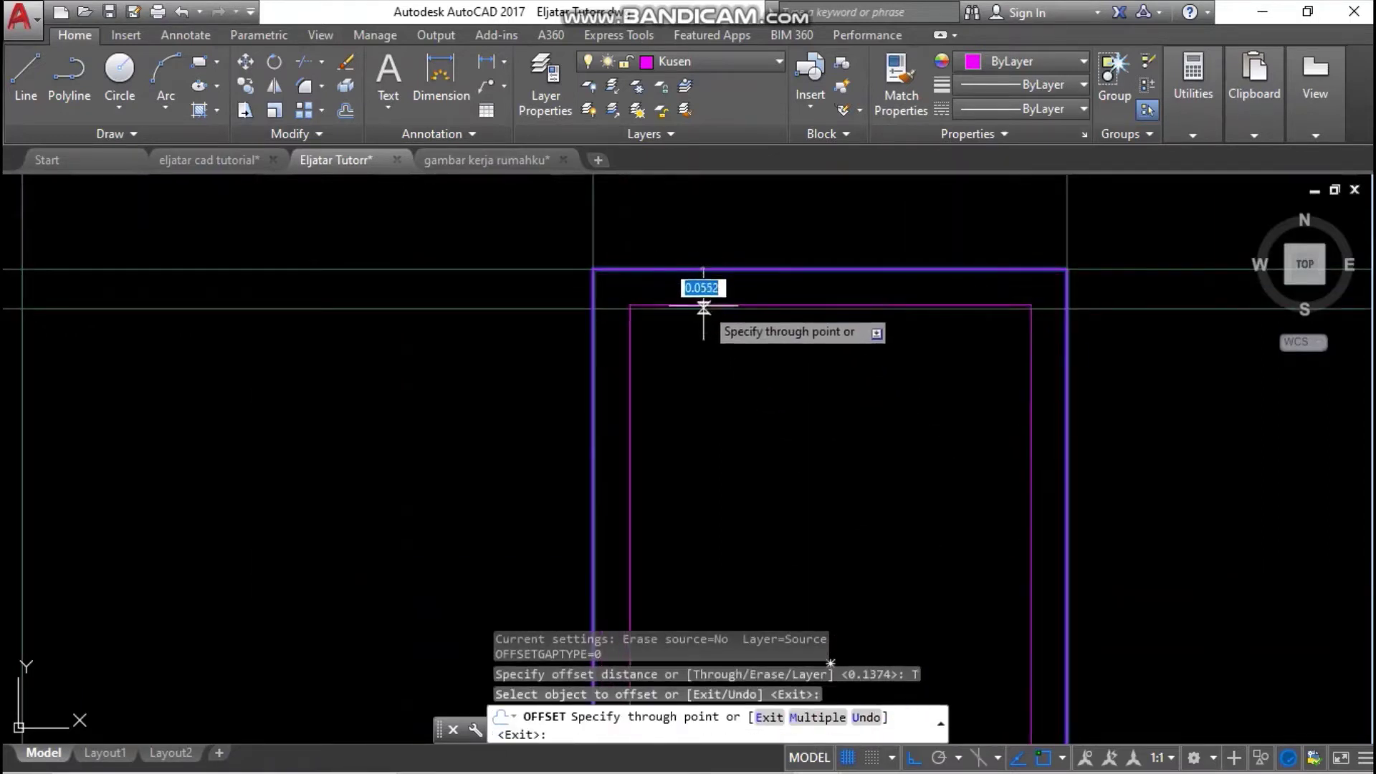
click(703, 308)
scroll(805, 363, down, 2)
middle_drag(805, 363, 858, 303)
key(Escape)
- Project a horizontal ray from the lower corner of the top sash rail in the section's window
scroll(746, 290, down, 3)
scroll(858, 303, down, 6)
middle_drag(543, 304, 1004, 317)
middle_drag(446, 345, 1046, 351)
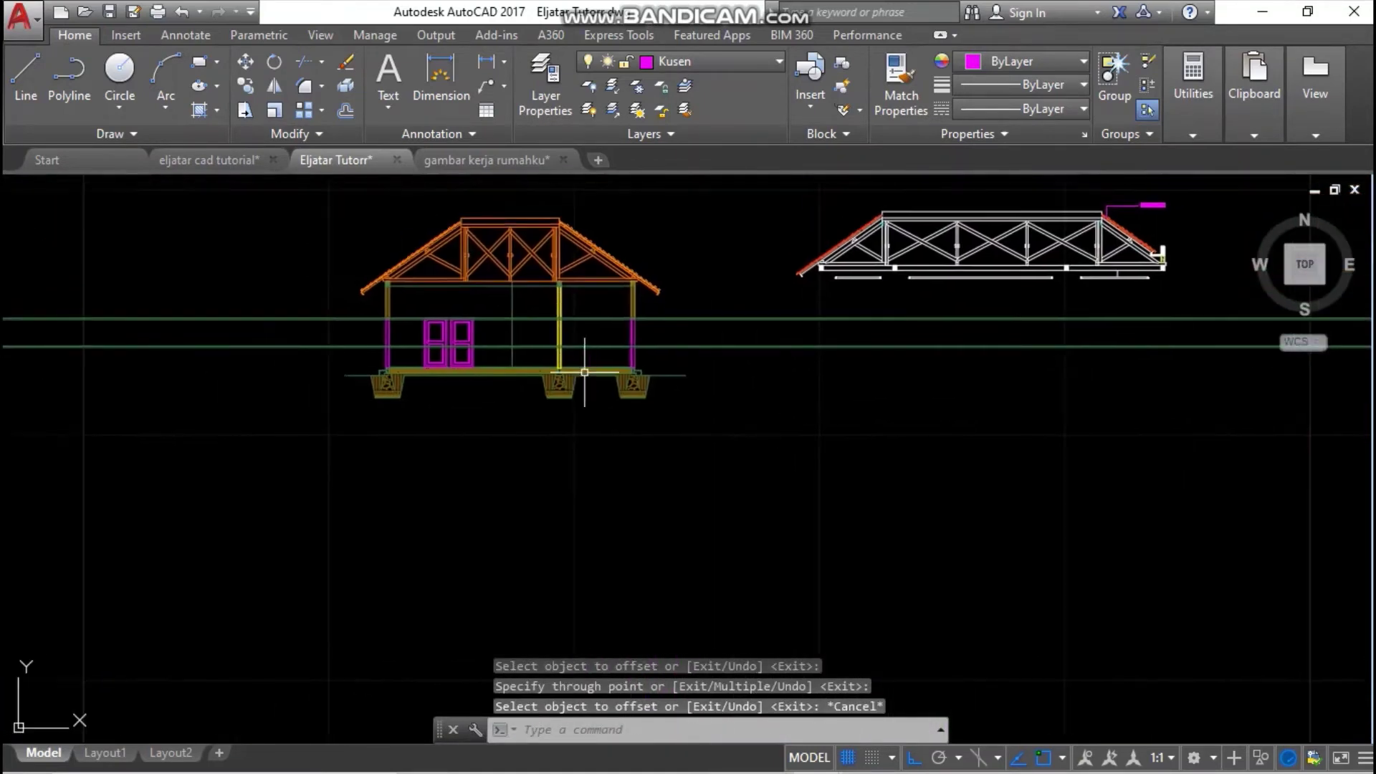
scroll(476, 308, up, 2)
middle_drag(368, 334, 760, 334)
scroll(475, 307, down, 4)
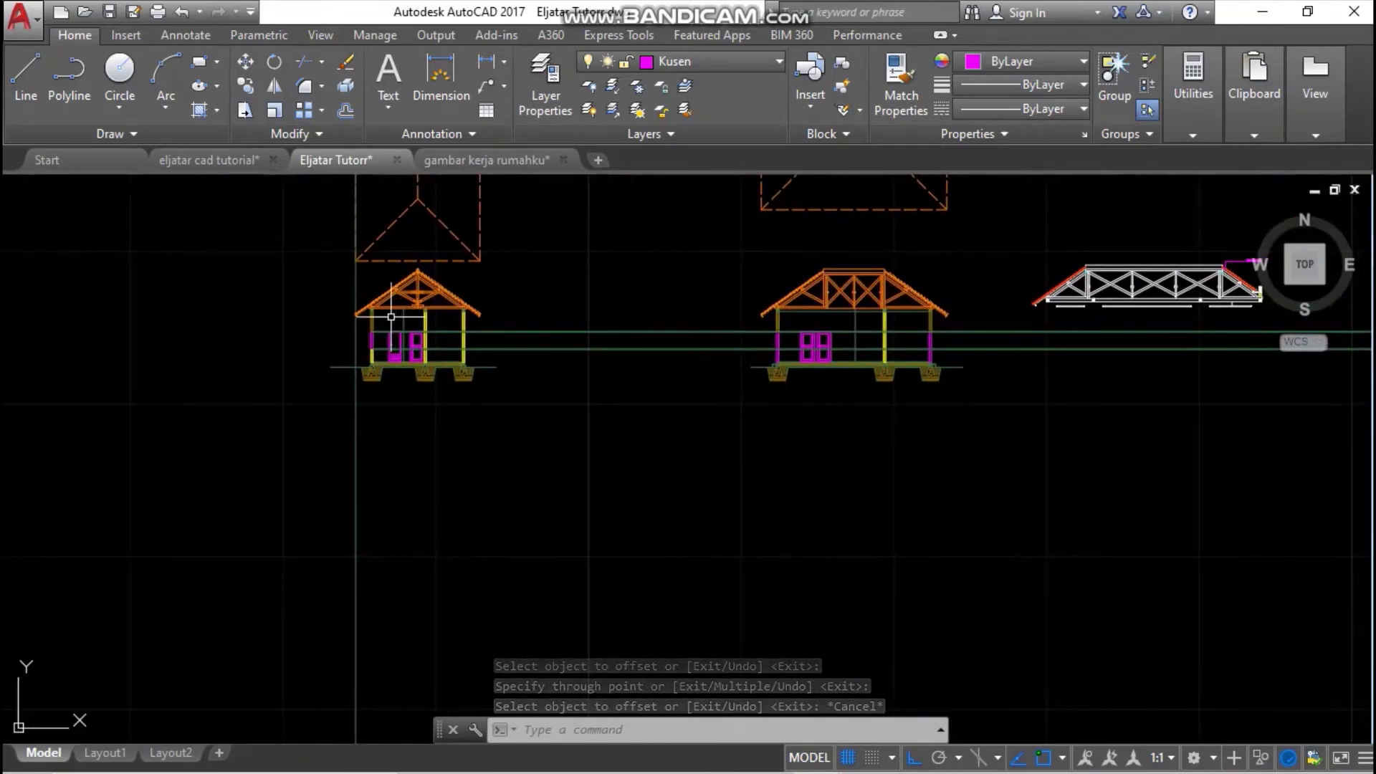
scroll(390, 316, up, 10)
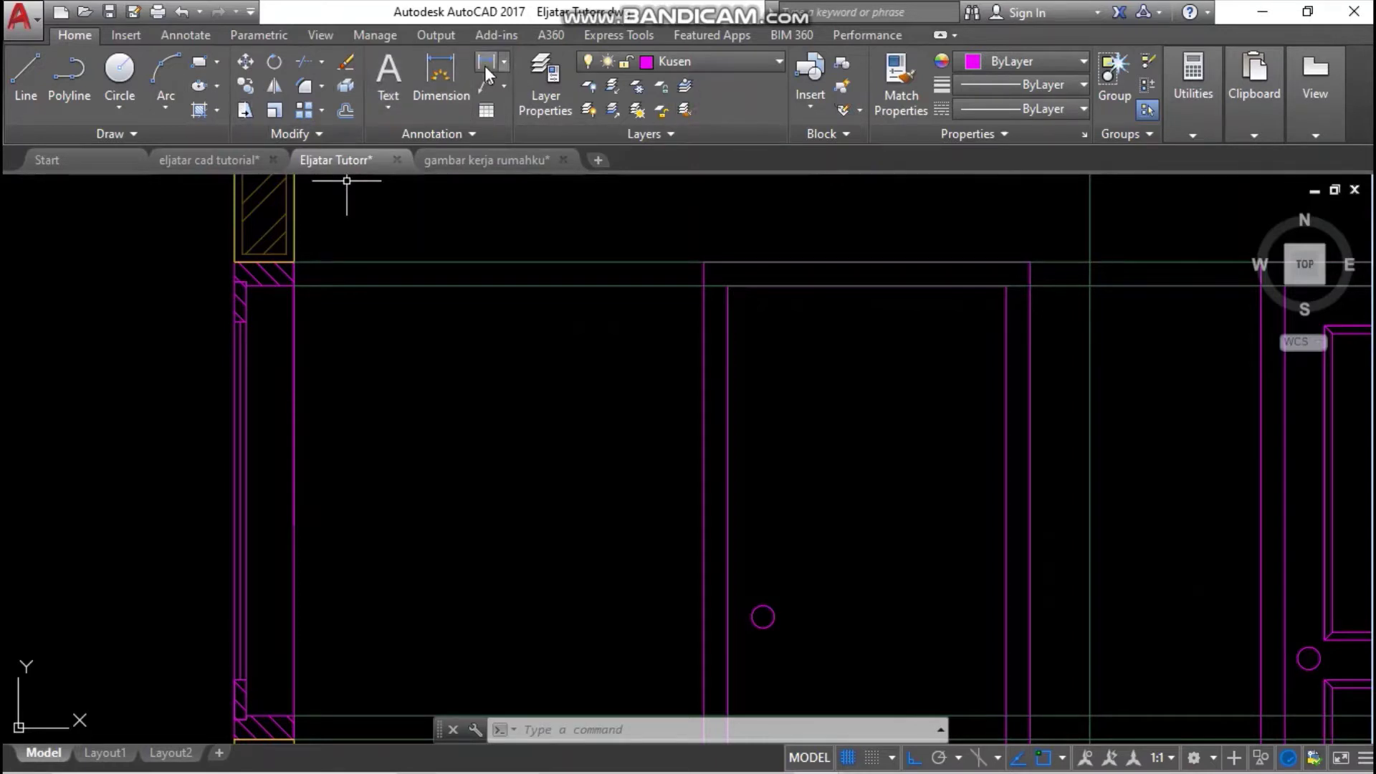
click(149, 134)
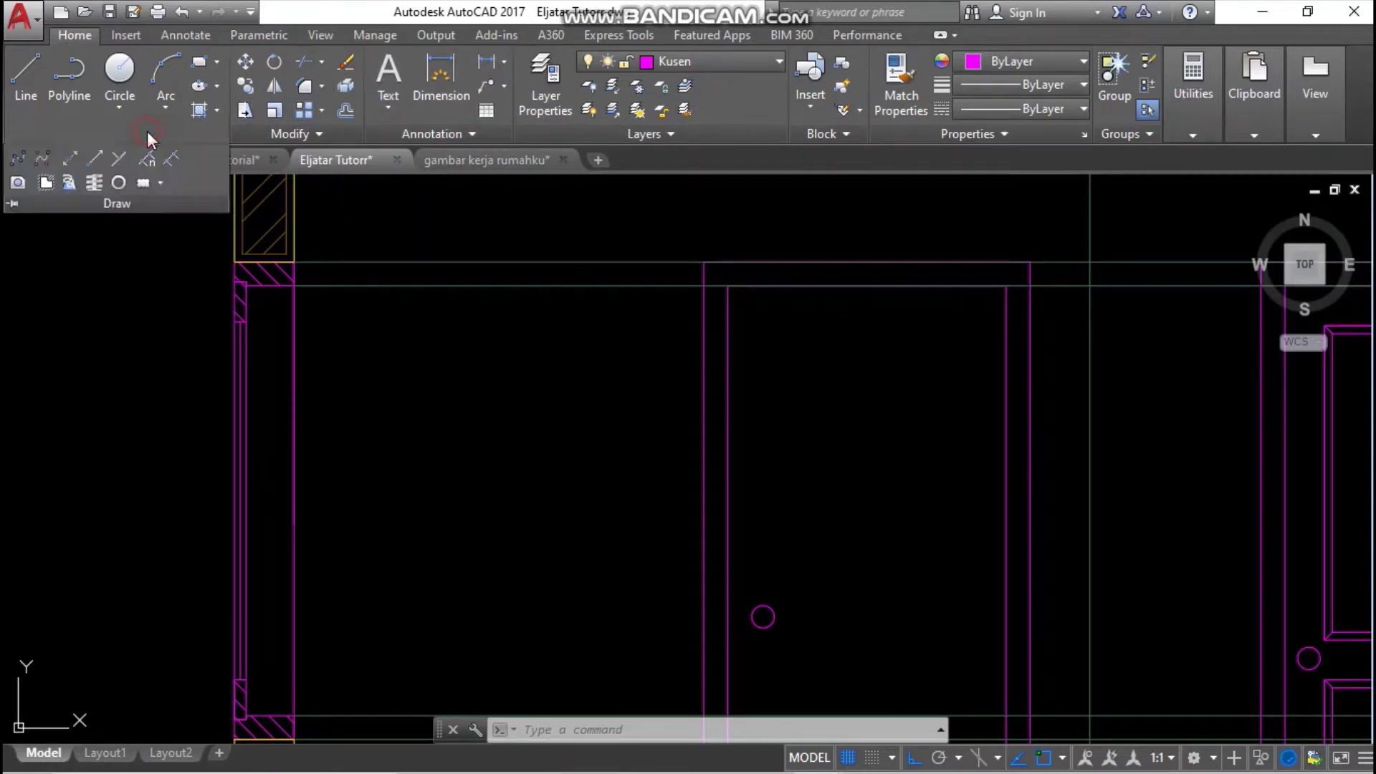
click(94, 159)
scroll(251, 297, up, 5)
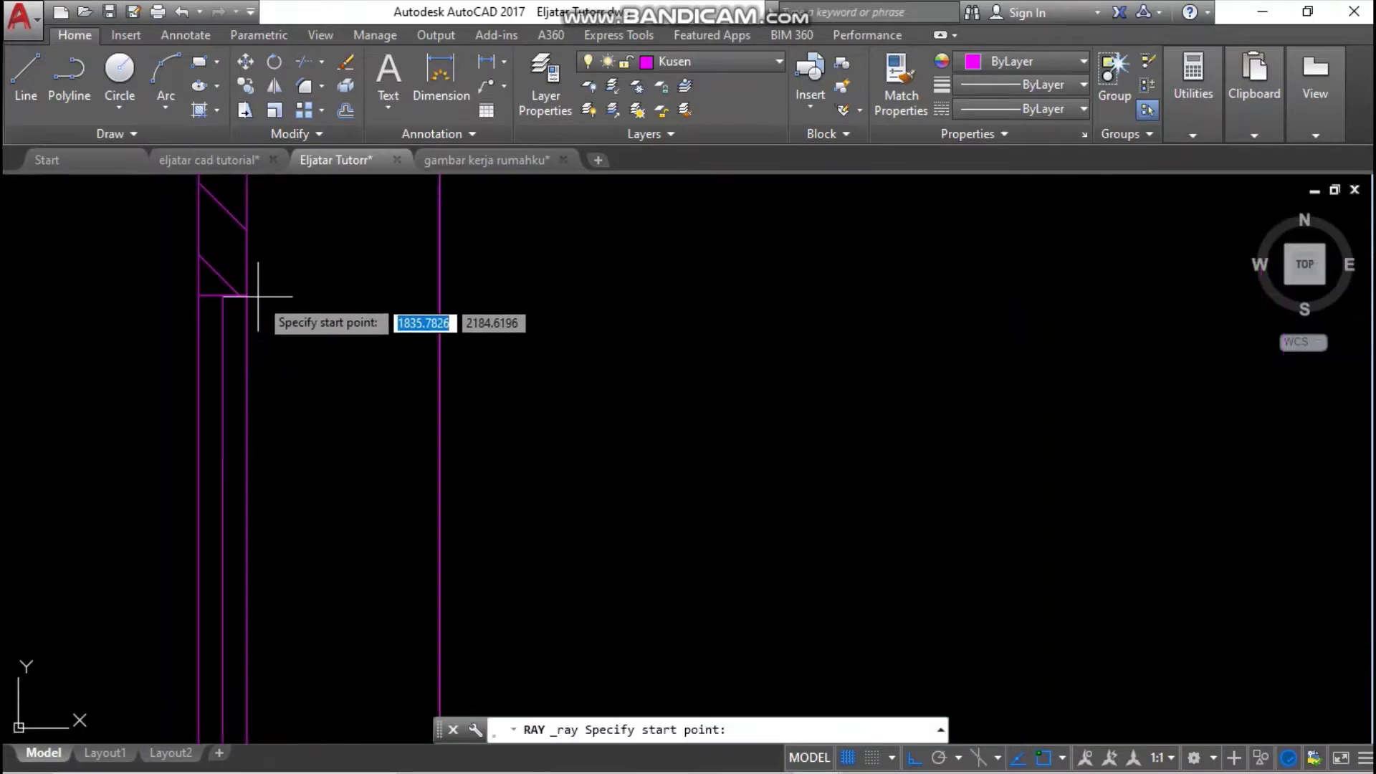
click(247, 295)
key(Return)
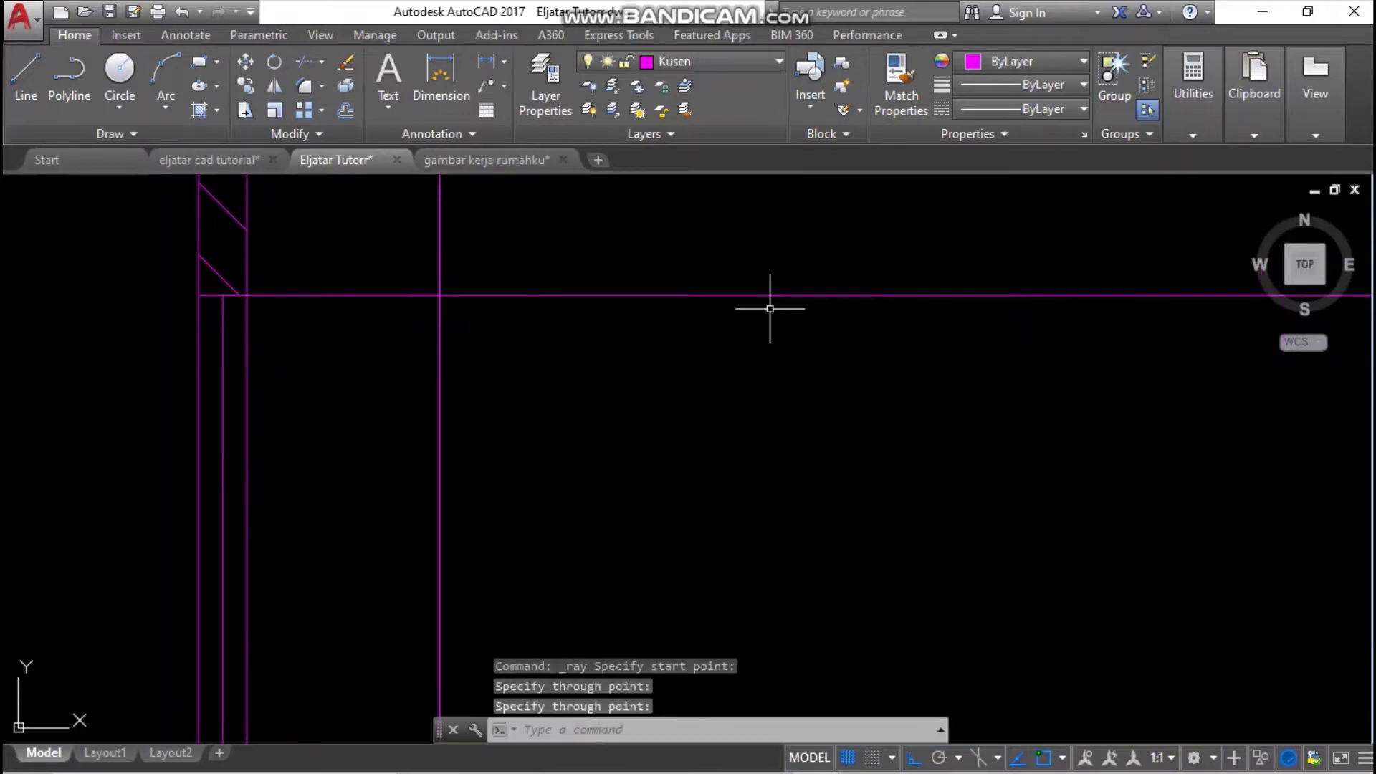
- Offset the first elevation's inner window frame rectangle inward through the new sash projection line
scroll(769, 307, down, 5)
scroll(875, 304, up, 5)
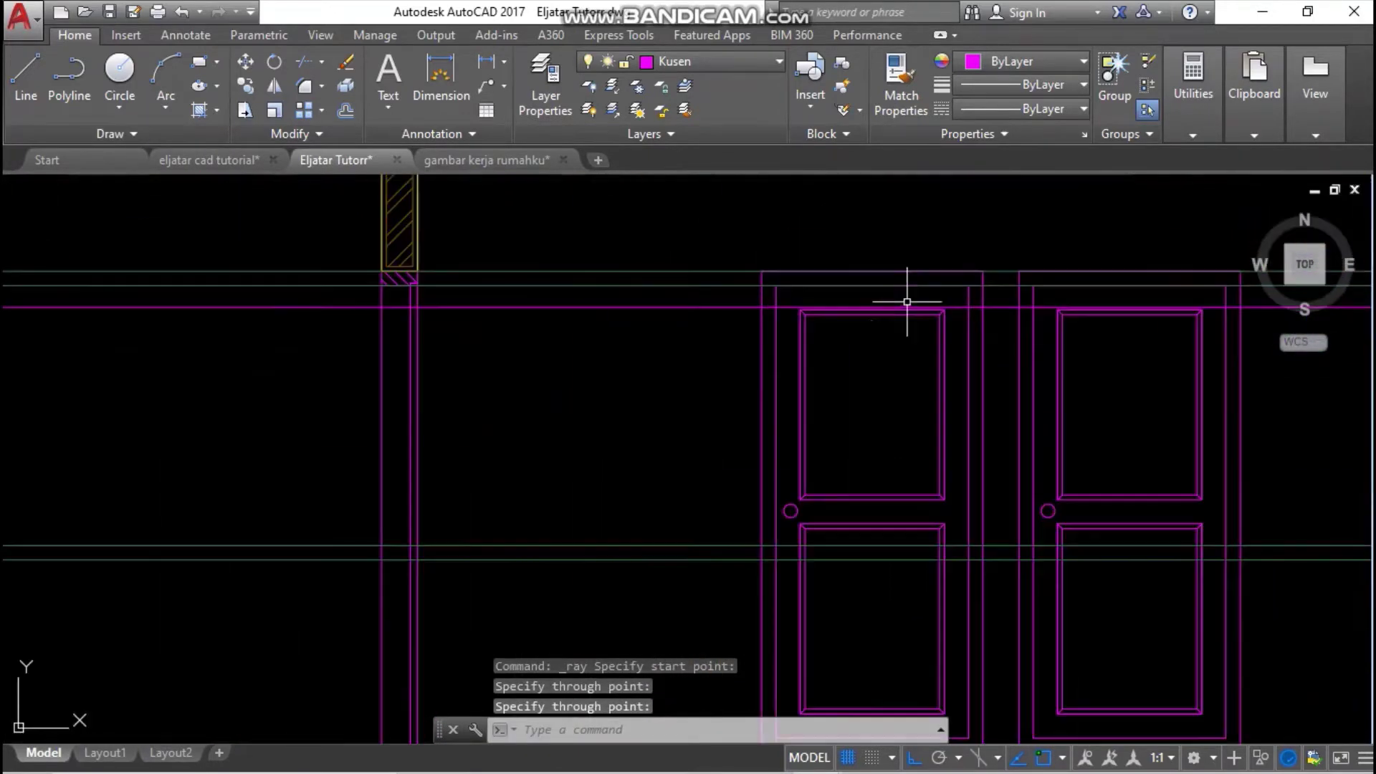
scroll(910, 298, down, 15)
scroll(777, 321, up, 8)
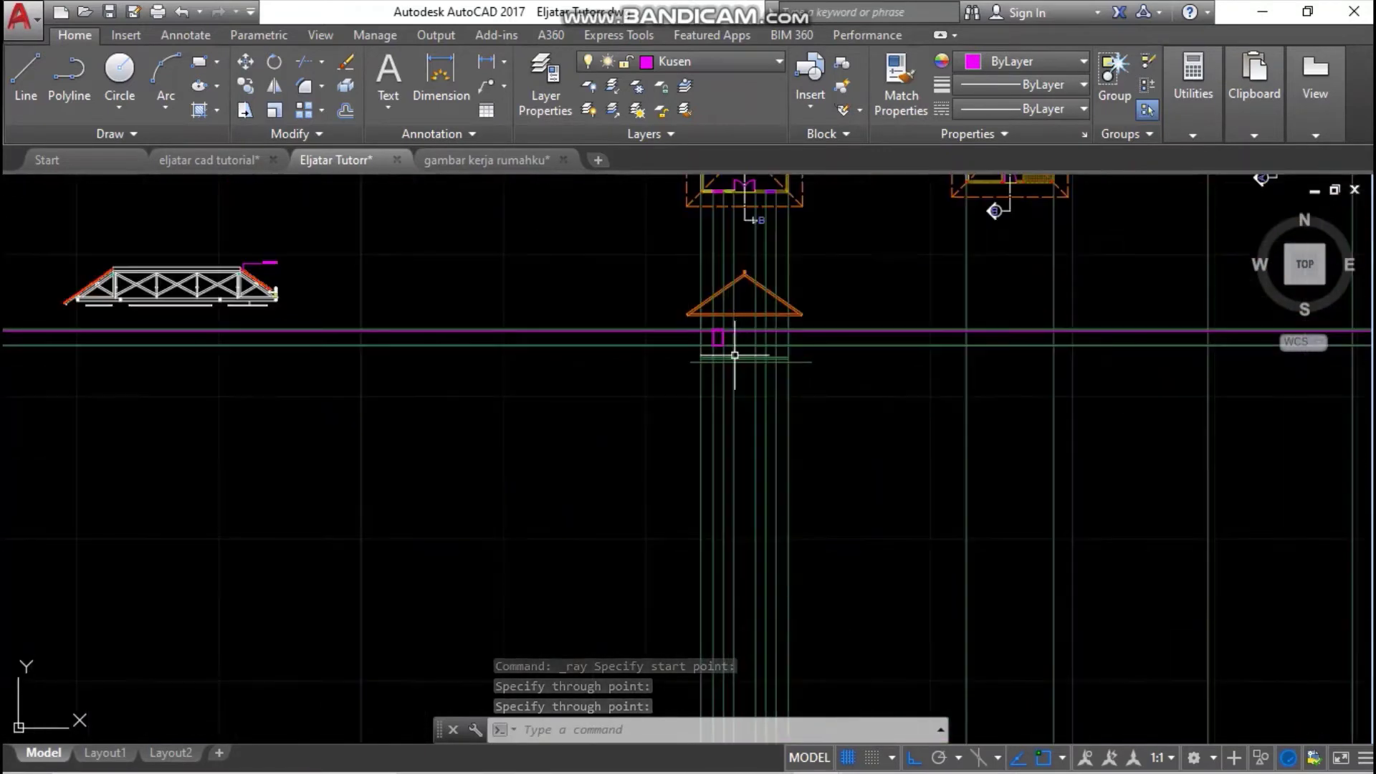
middle_drag(671, 307, 658, 494)
scroll(650, 452, up, 4)
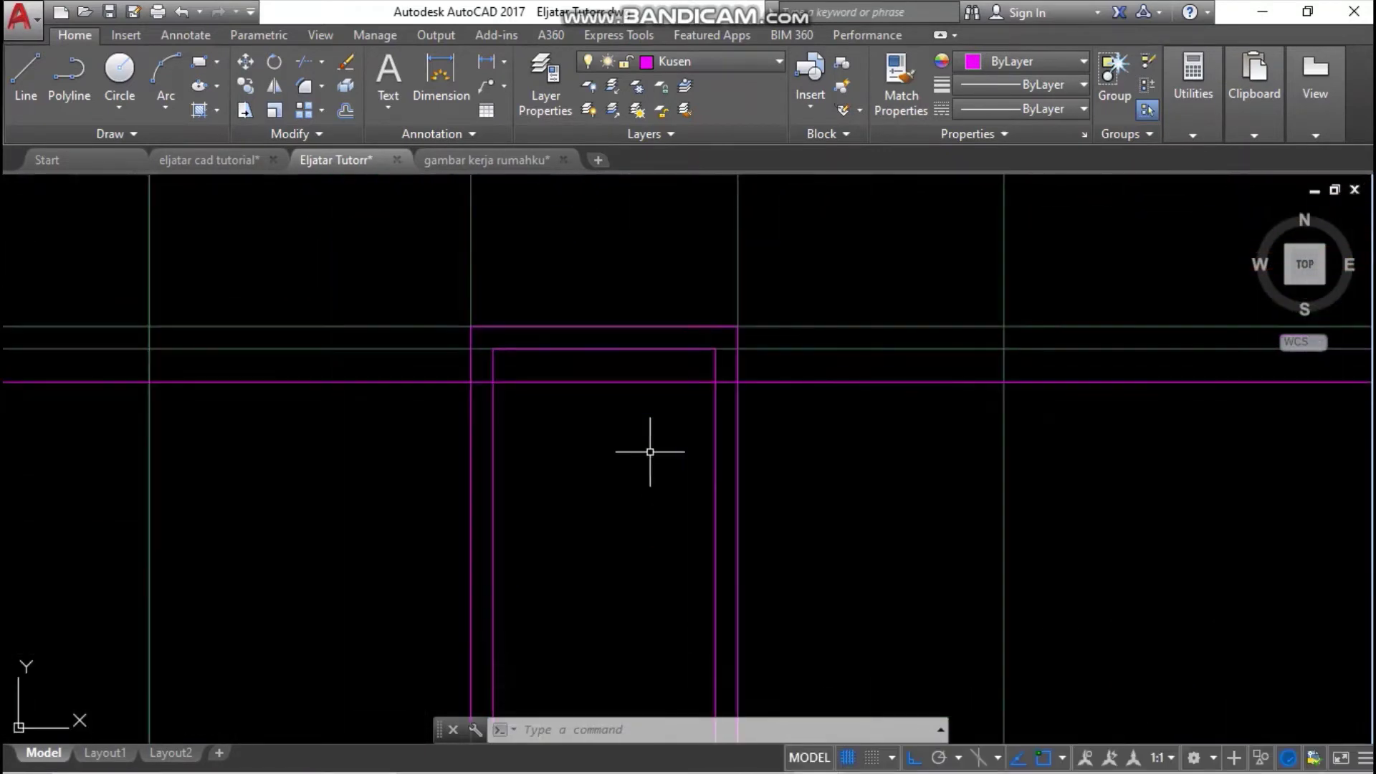
key(Return)
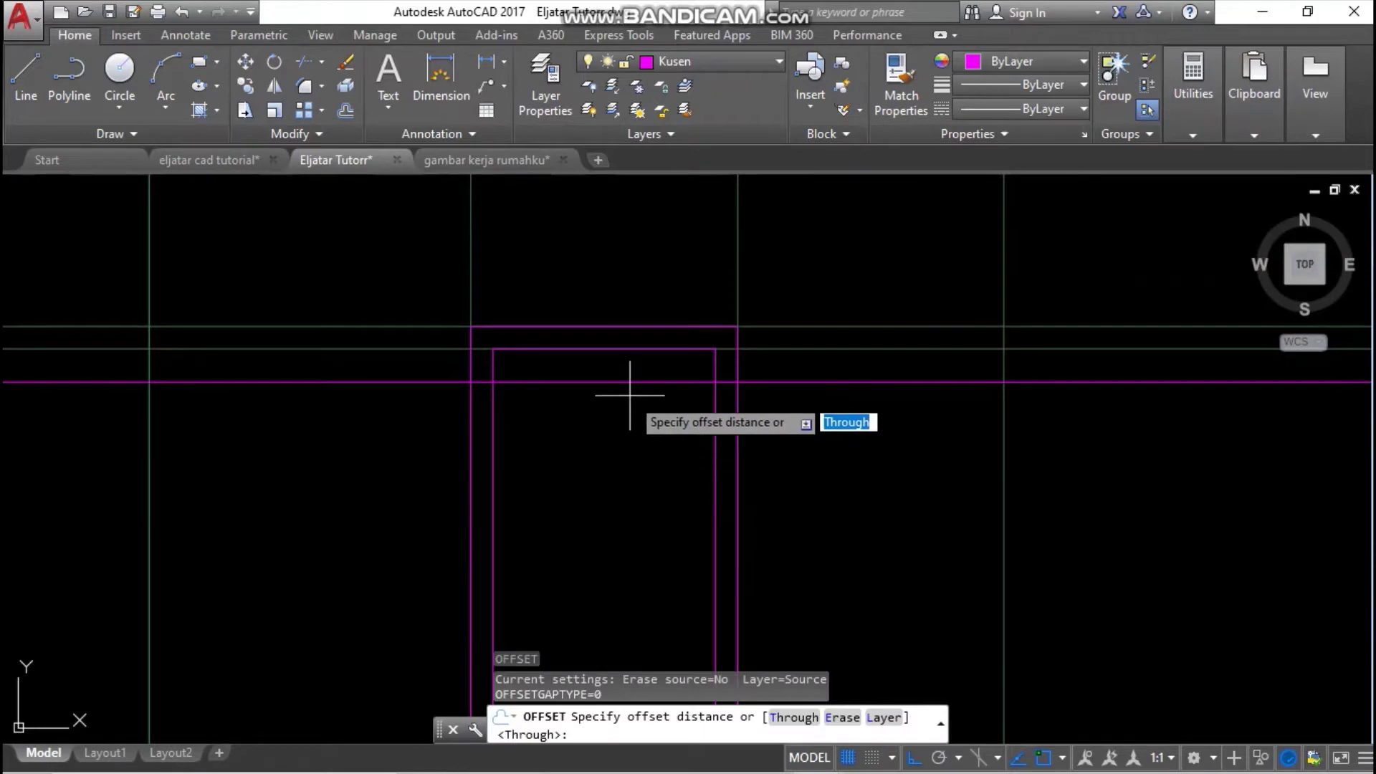
key(Return)
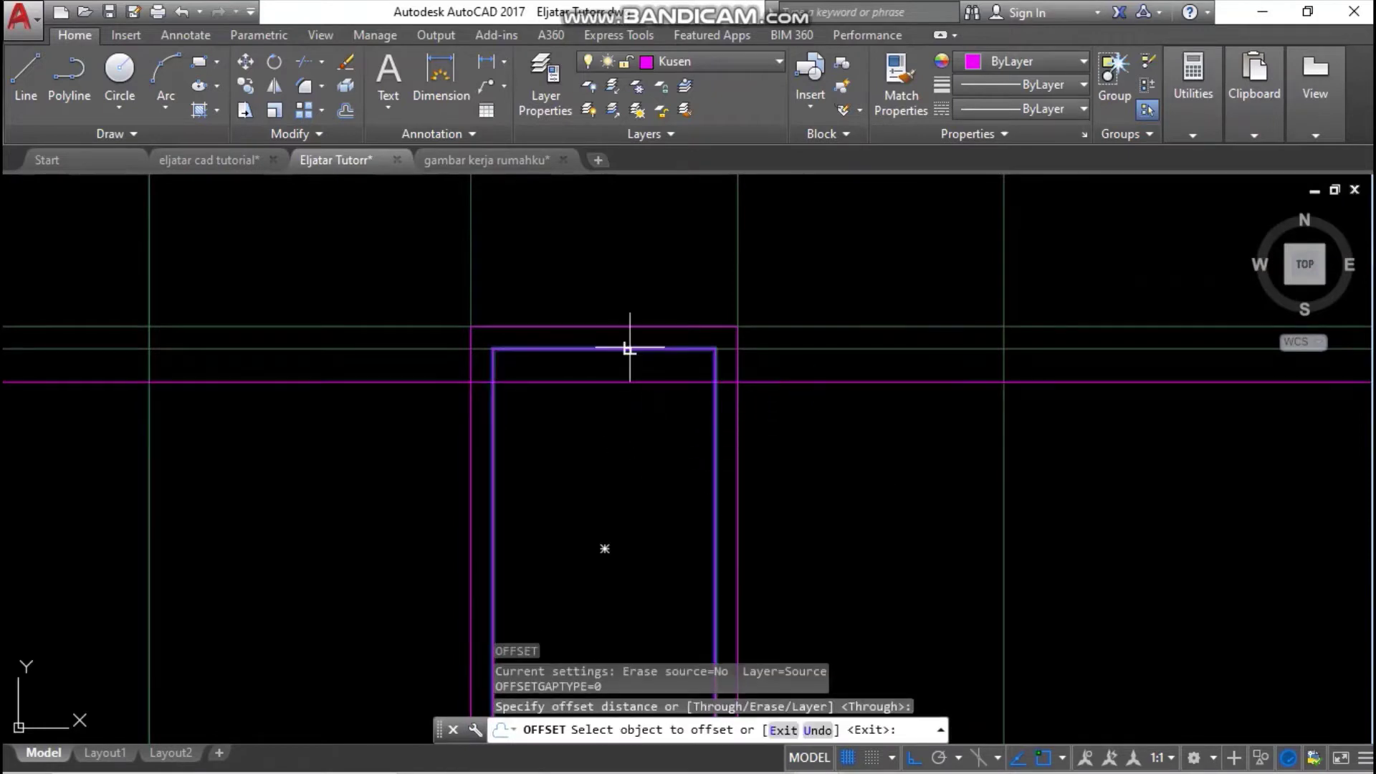
click(630, 349)
click(629, 384)
key(Escape)
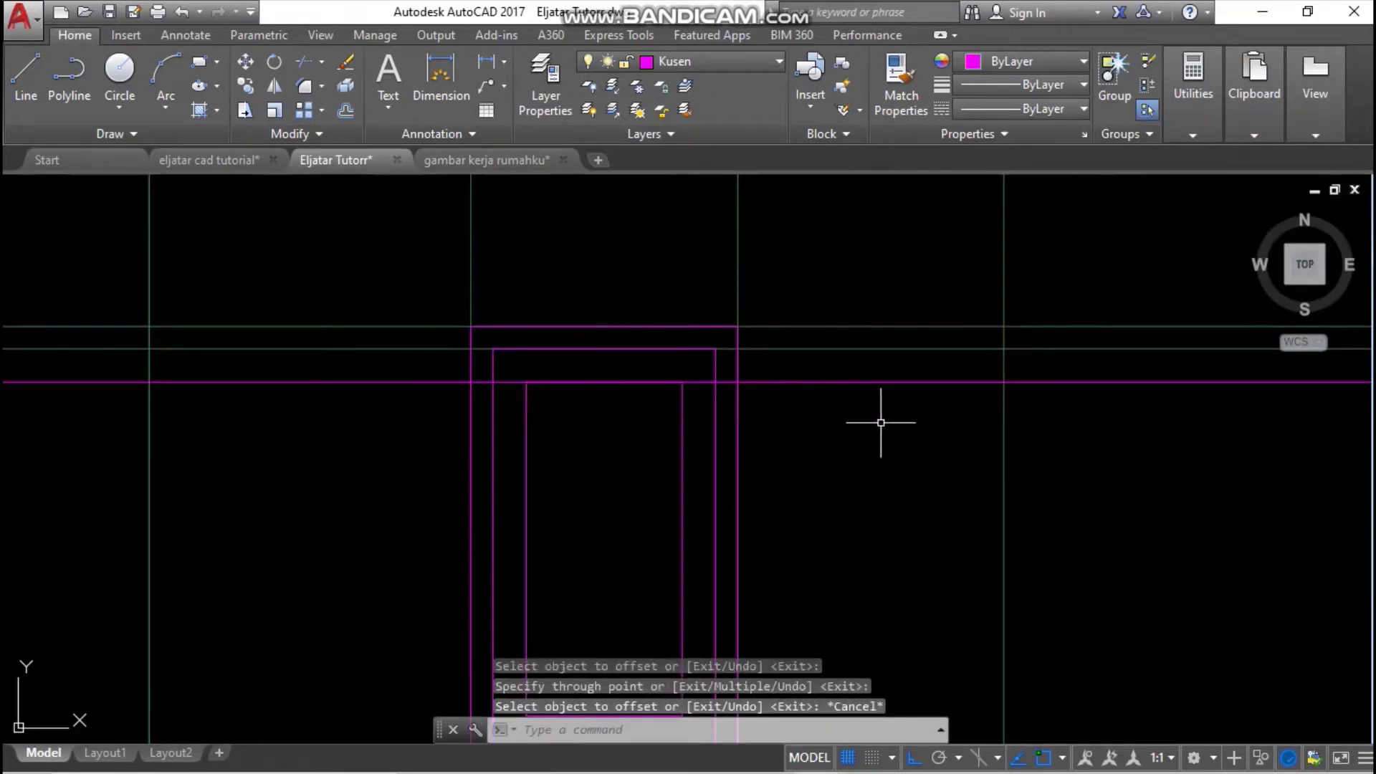
- Delete the three horizontal projection lines crossing the top of the elevation's left window
click(881, 423)
click(852, 291)
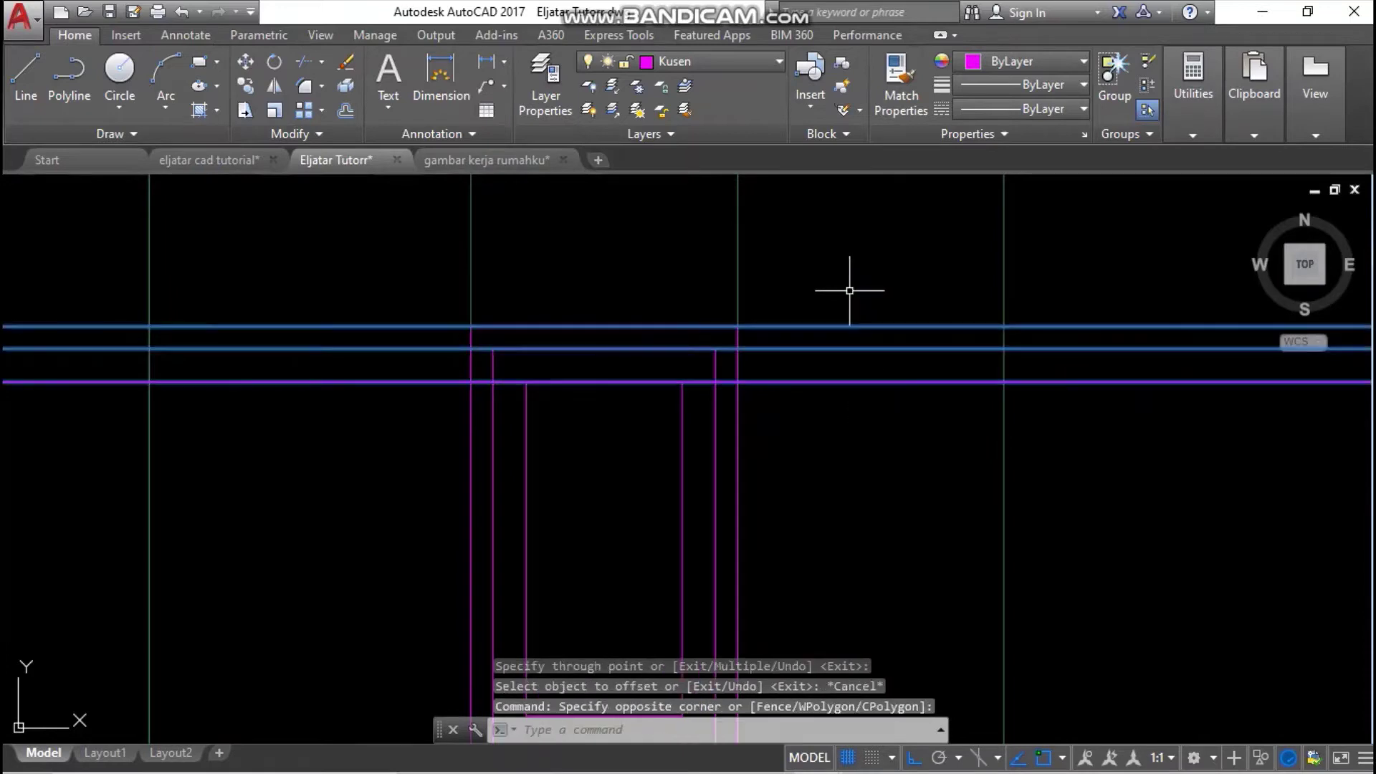
key(Delete)
scroll(848, 291, up, 2)
scroll(796, 351, down, 5)
scroll(802, 349, up, 4)
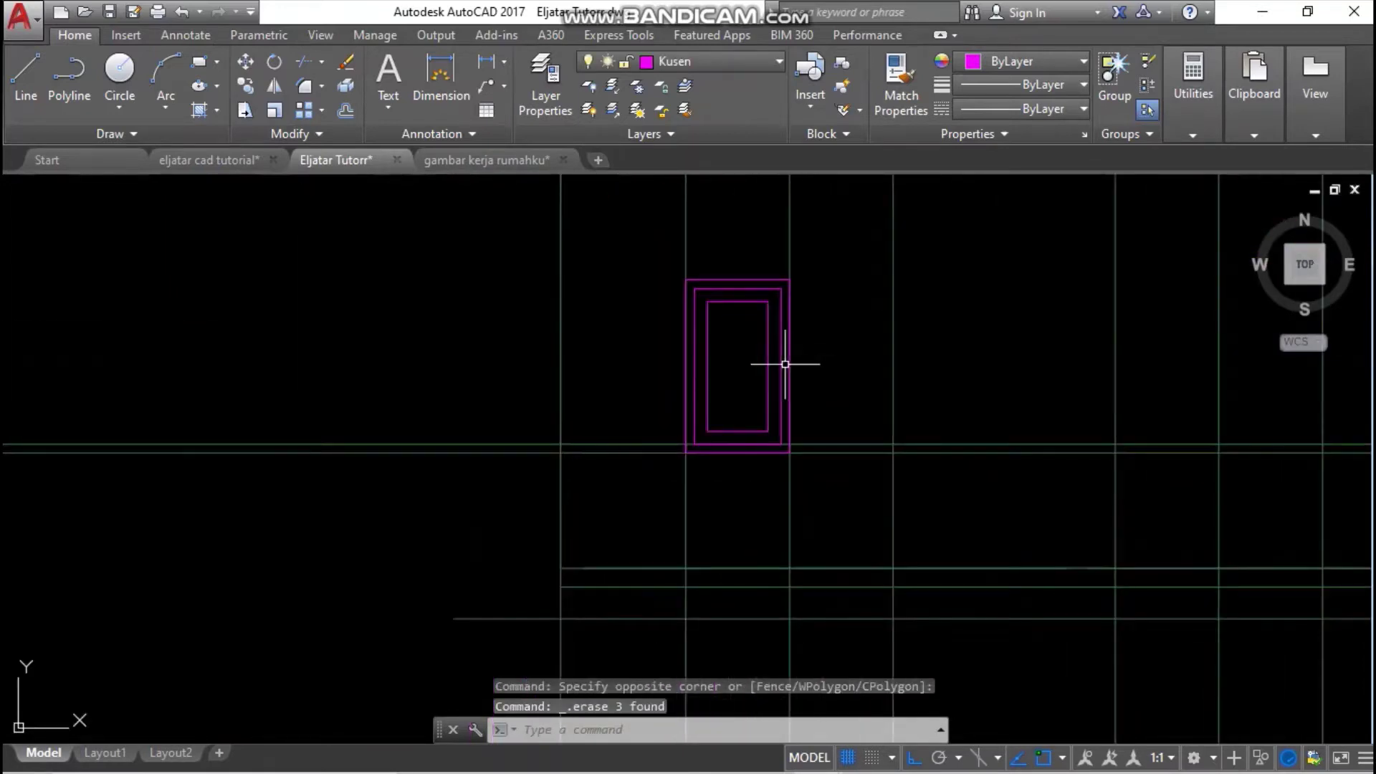
- Examine the windows and doors on the first floor plan and their projection lines down to the elevation
scroll(789, 379, down, 6)
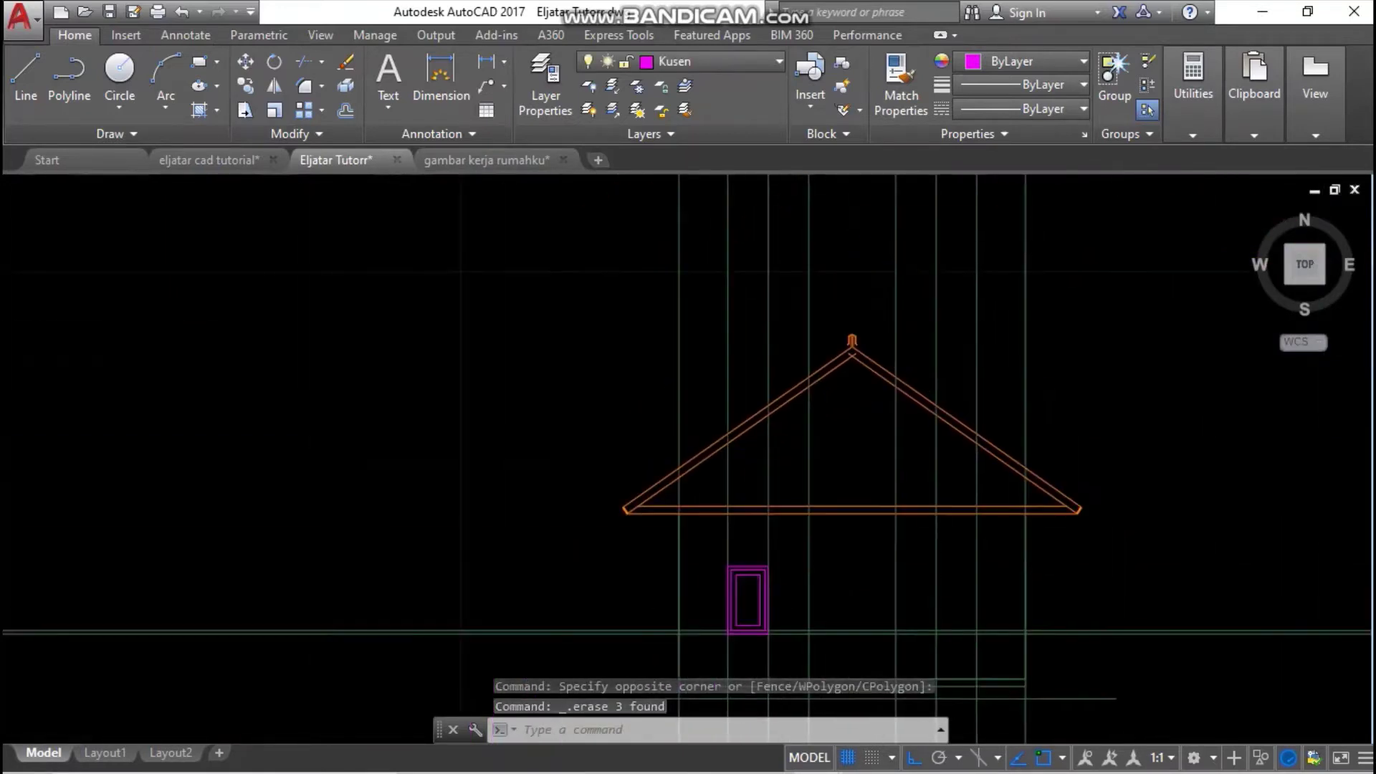
scroll(754, 271, down, 3)
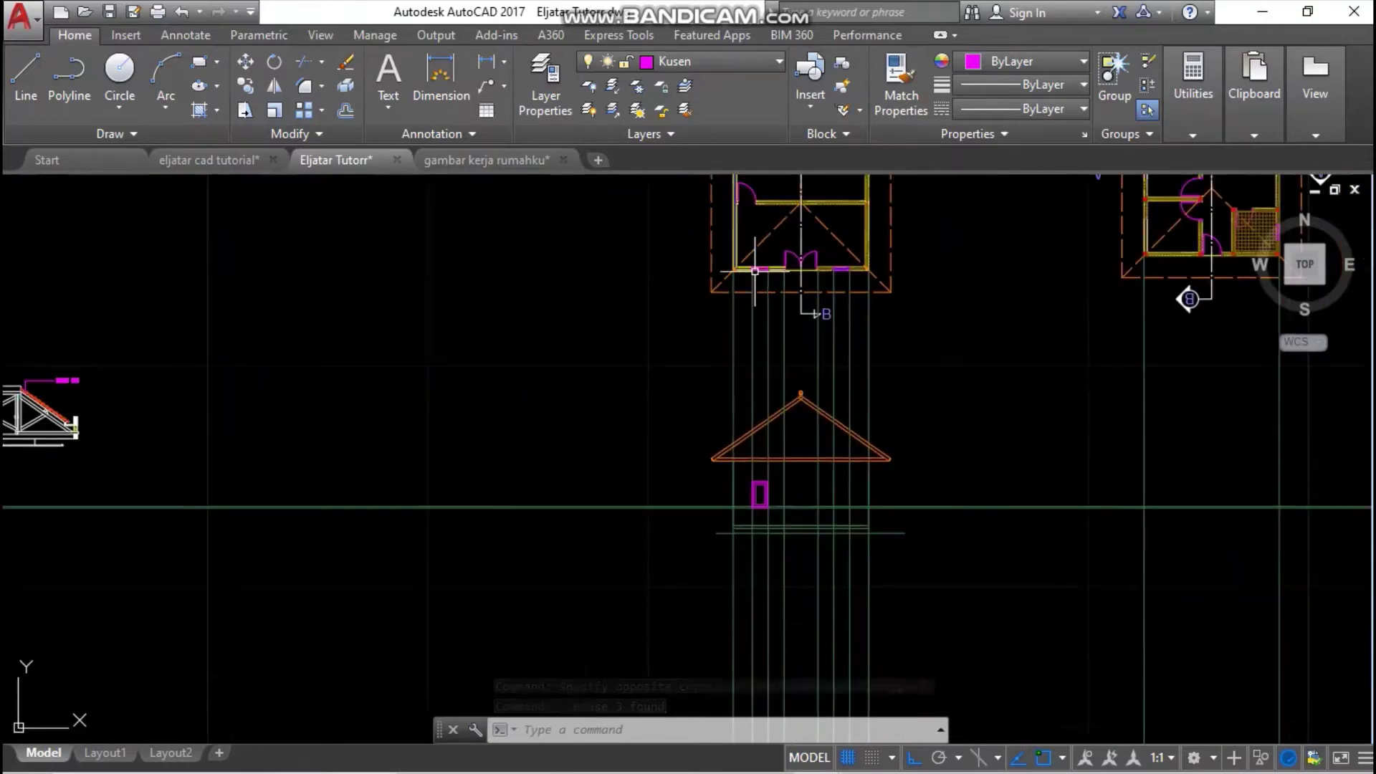
mouse_move(755, 272)
middle_down()
mouse_move(753, 434)
mouse_move(762, 408)
middle_up()
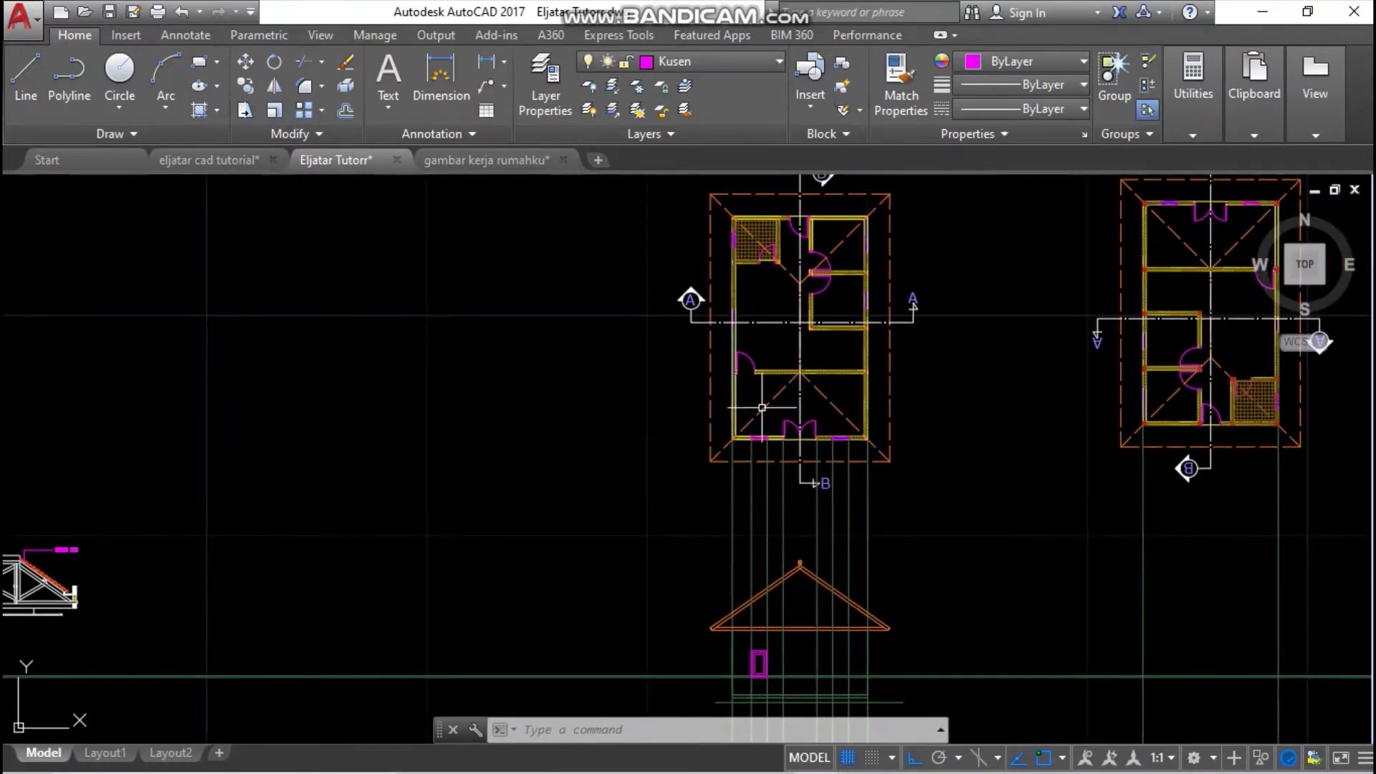
scroll(764, 414, up, 6)
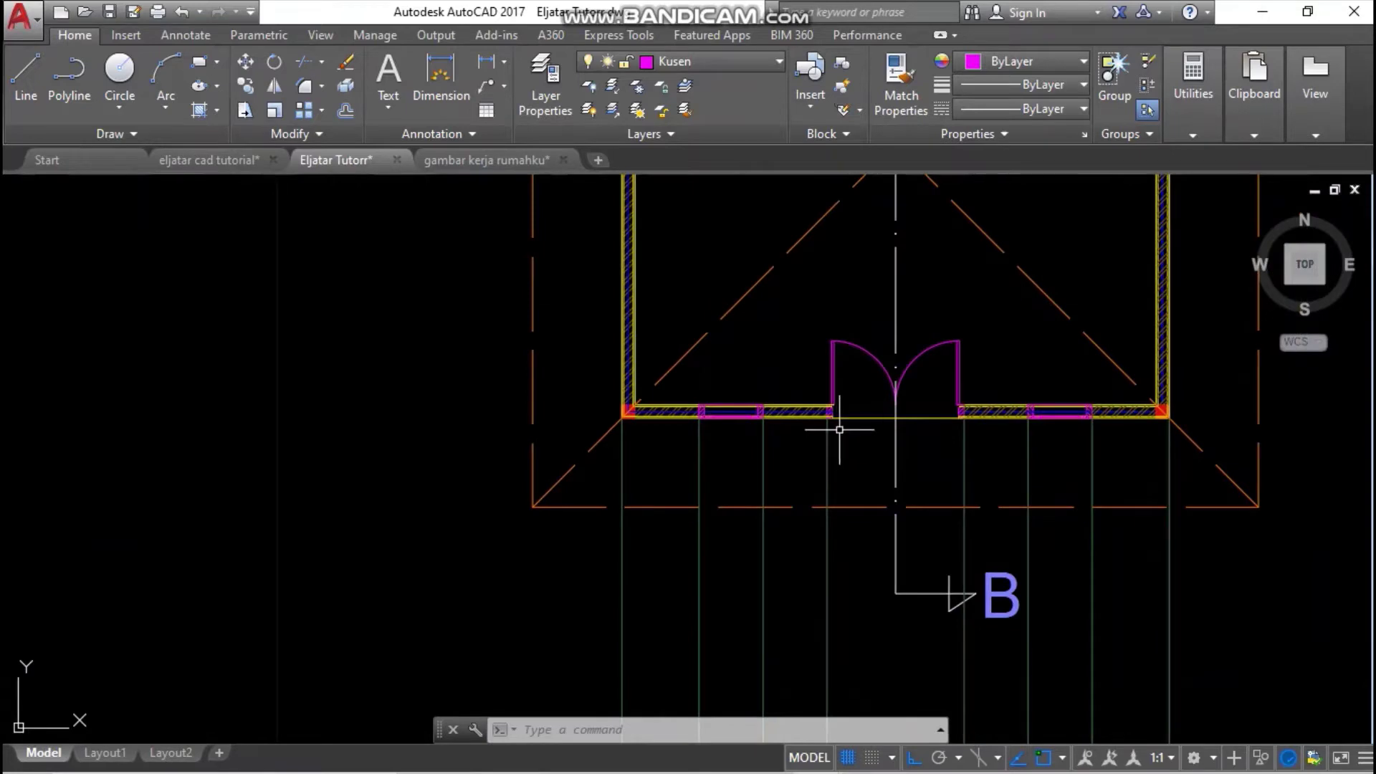
scroll(840, 430, down, 5)
mouse_move(781, 645)
middle_down()
mouse_move(772, 471)
mouse_move(737, 440)
middle_up()
scroll(772, 470, up, 6)
scroll(717, 408, up, 2)
click(658, 335)
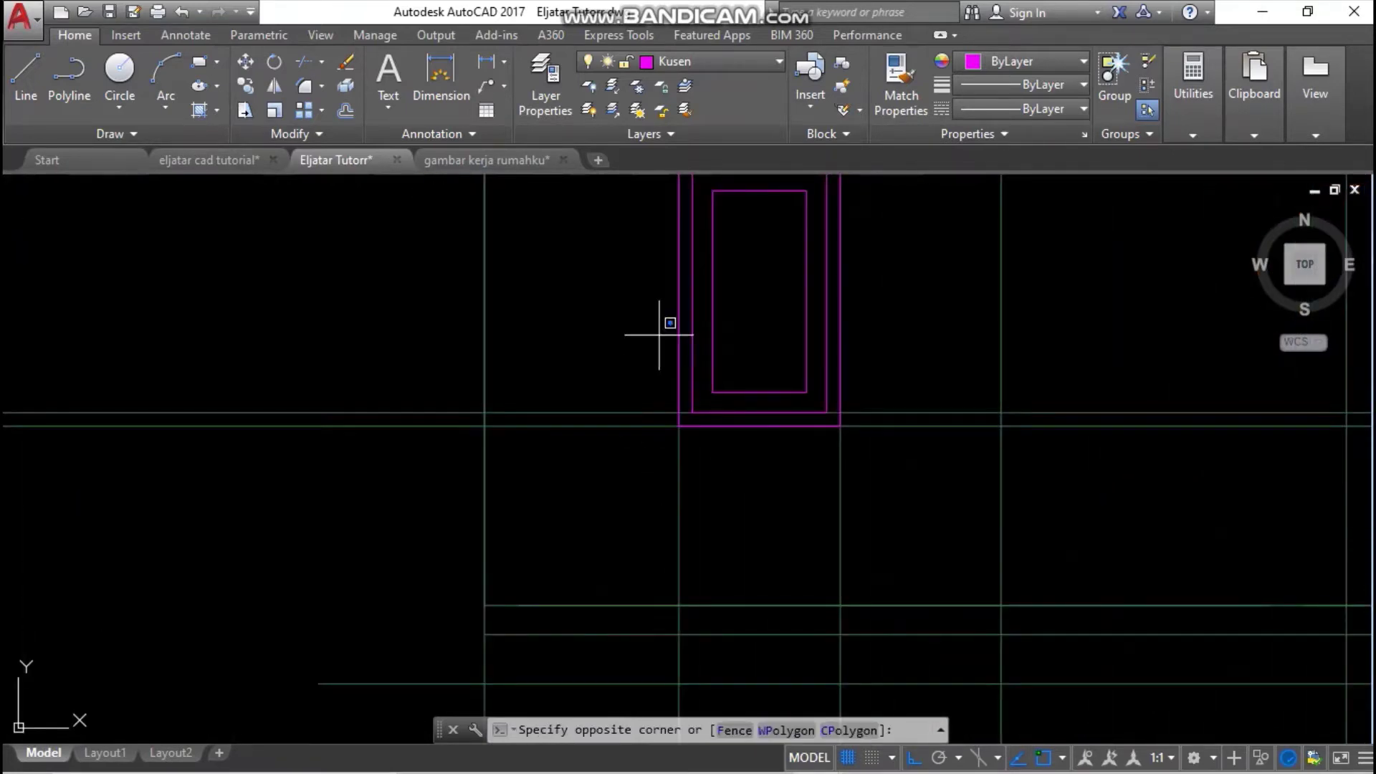
click(939, 517)
scroll(784, 421, down, 4)
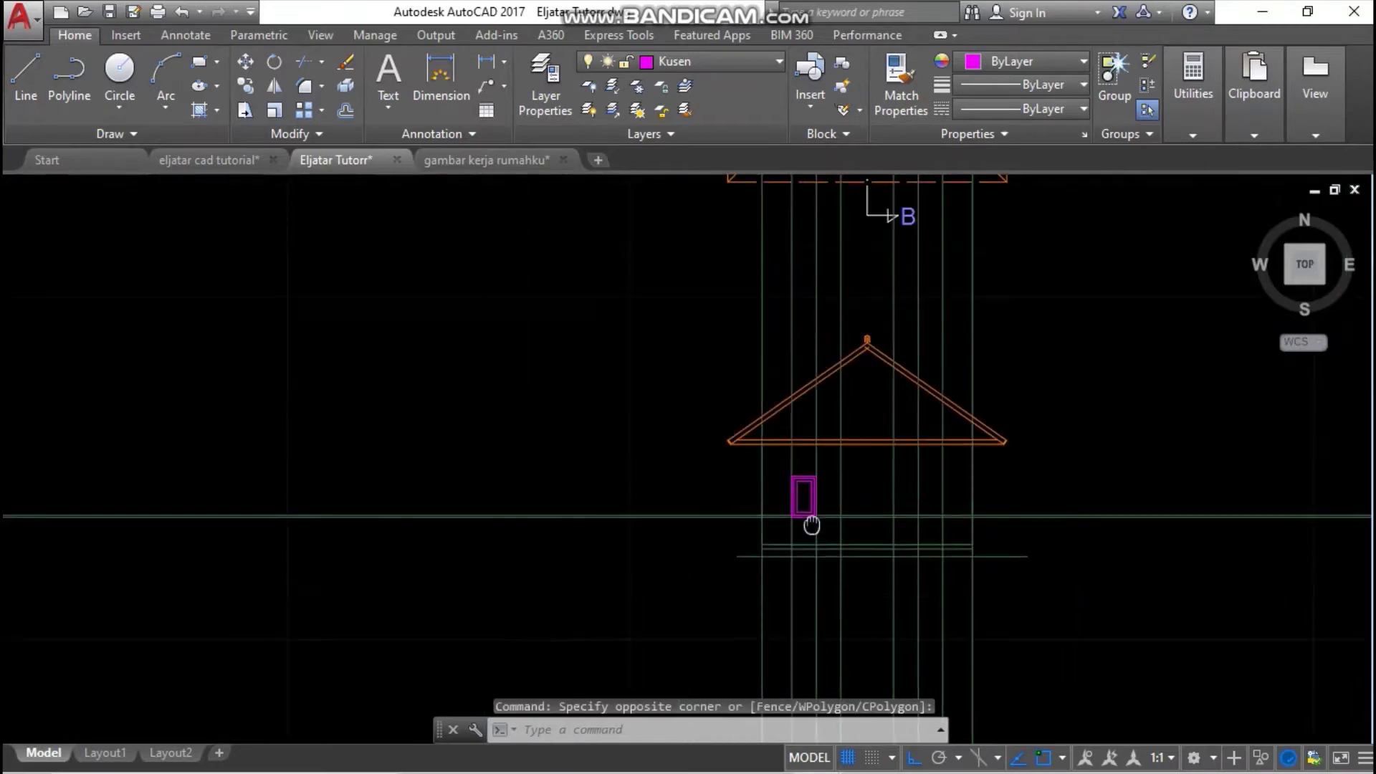
middle_drag(808, 523, 808, 592)
middle_drag(738, 227, 717, 357)
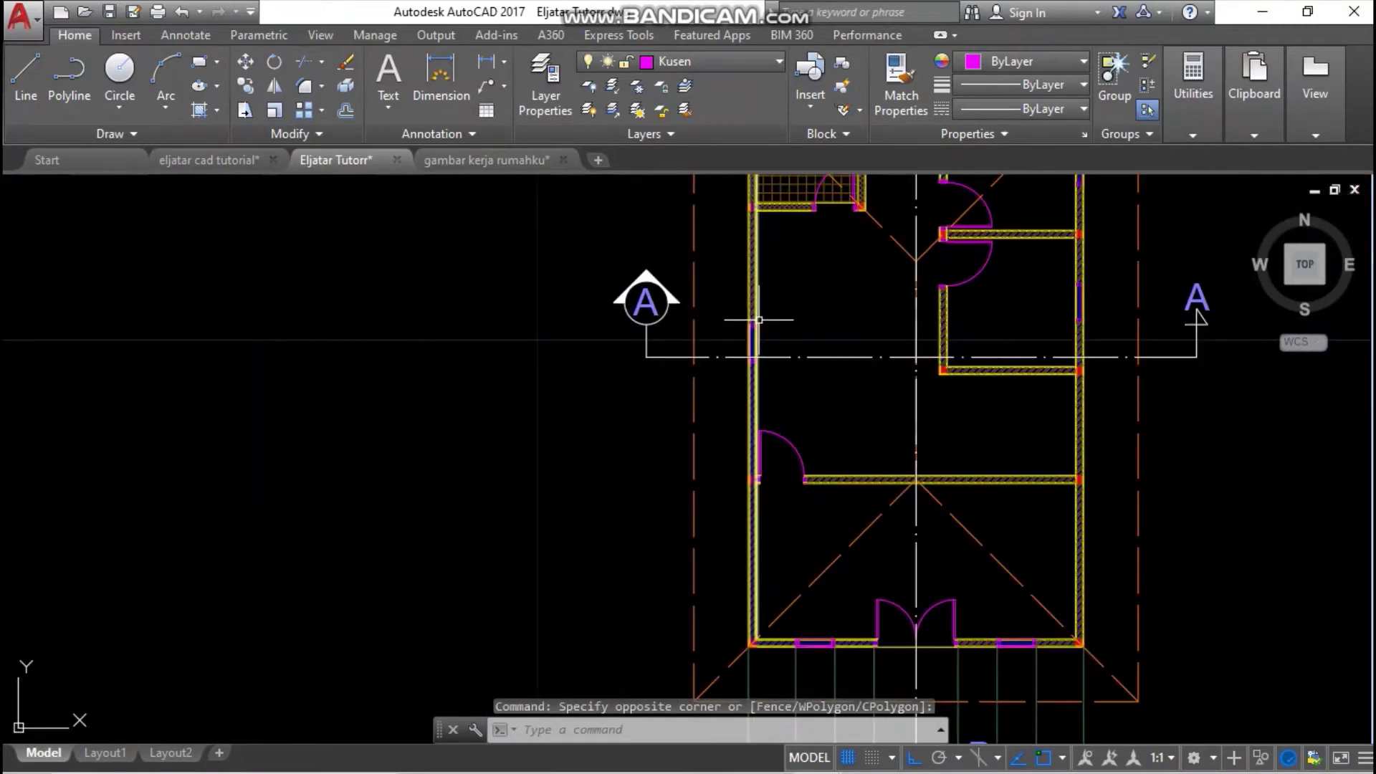
scroll(739, 353, up, 5)
scroll(743, 353, down, 6)
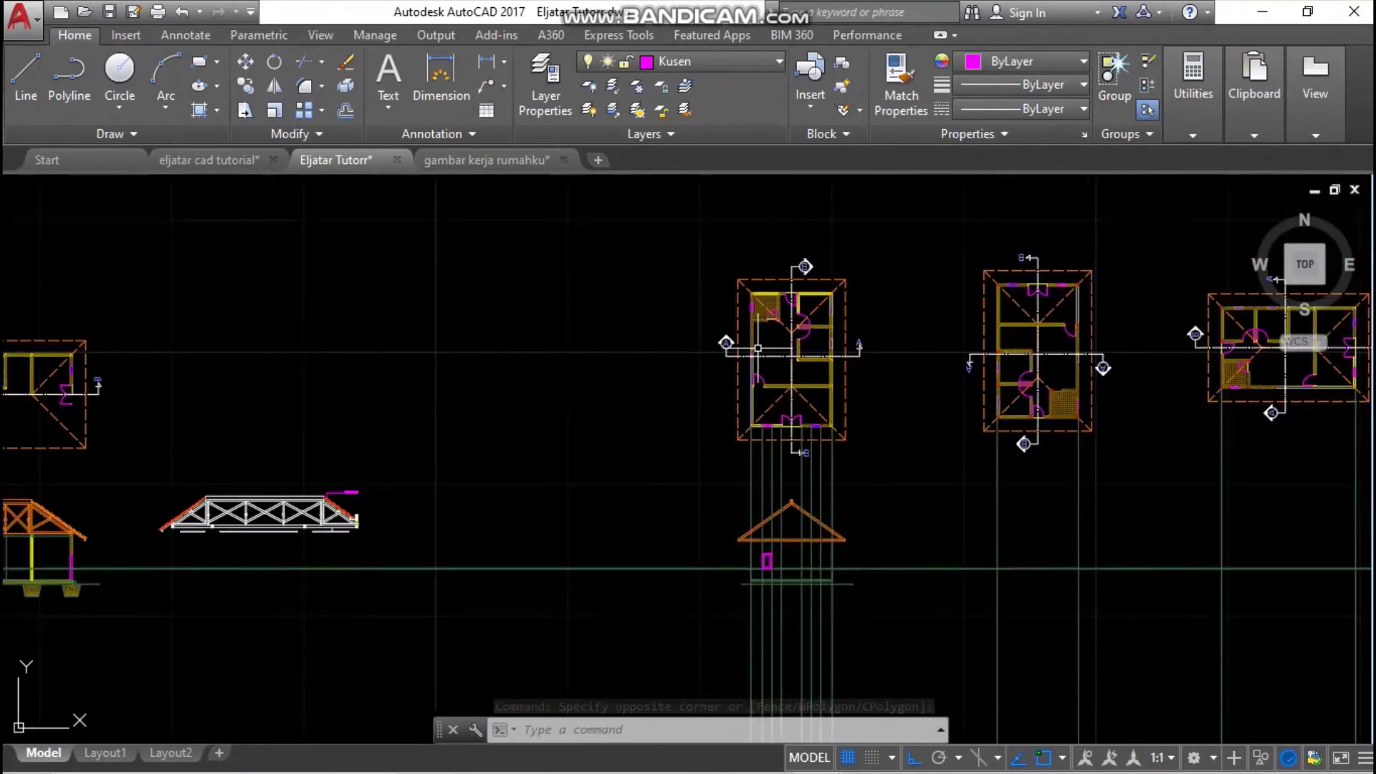
middle_drag(752, 530, 758, 461)
scroll(759, 460, up, 5)
scroll(766, 454, up, 4)
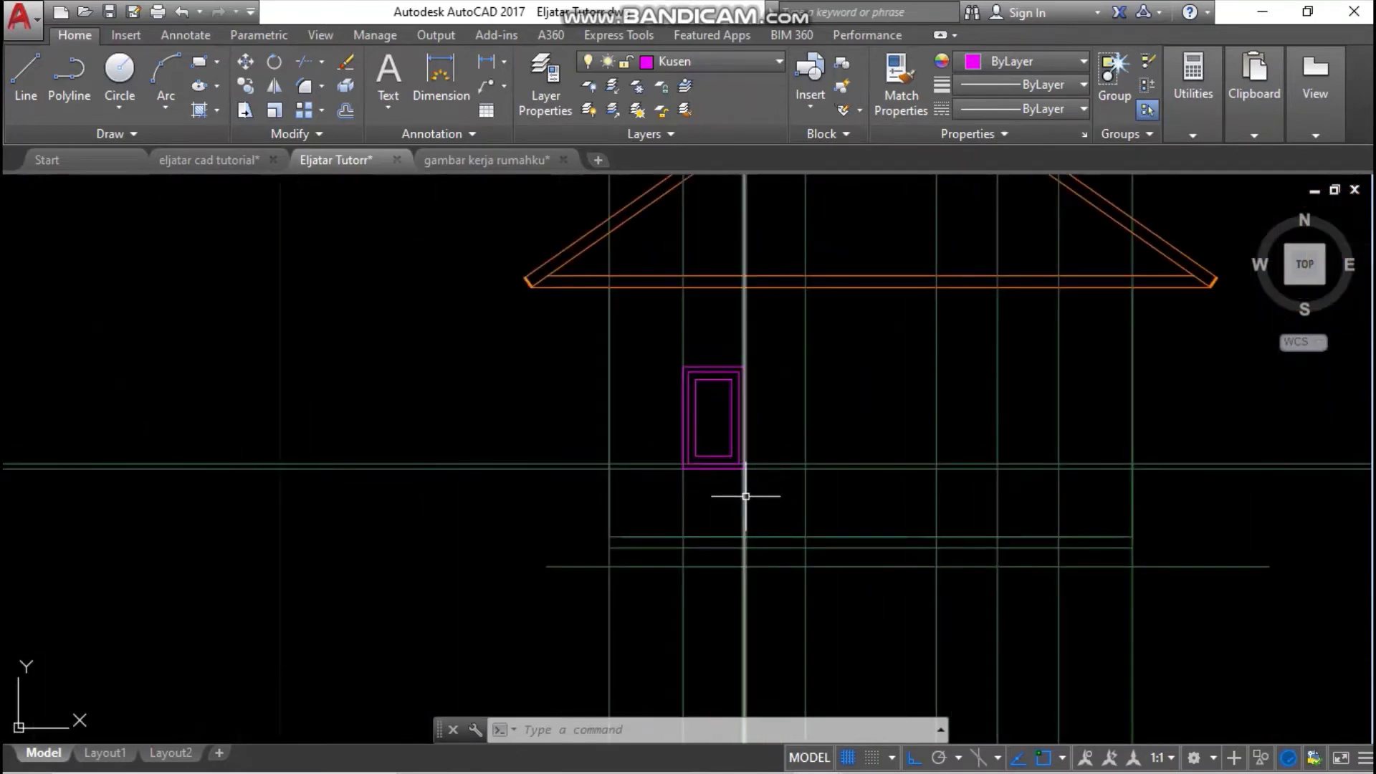
scroll(733, 472, up, 2)
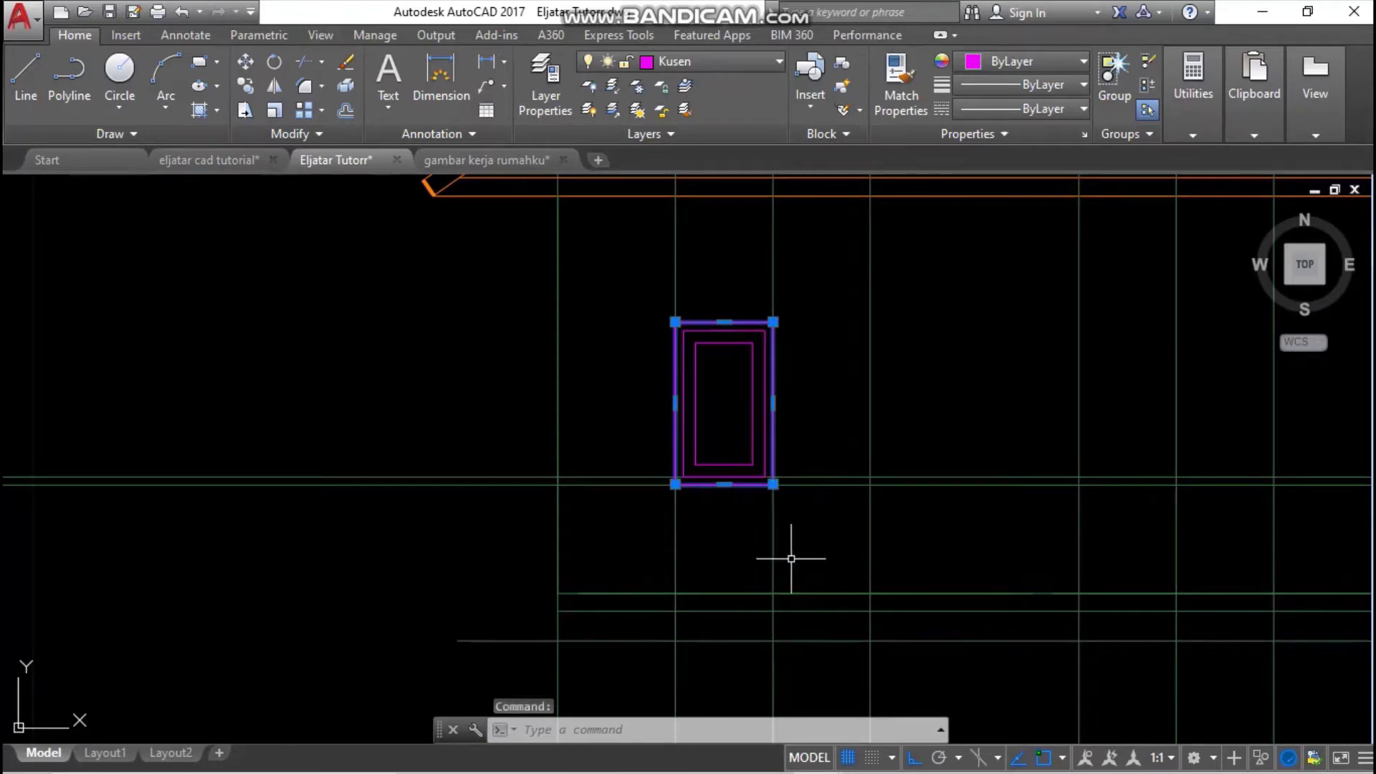
- Try to draw a 0.15 line from the upper right corner of the window's outer frame
key(Escape)
key(Return)
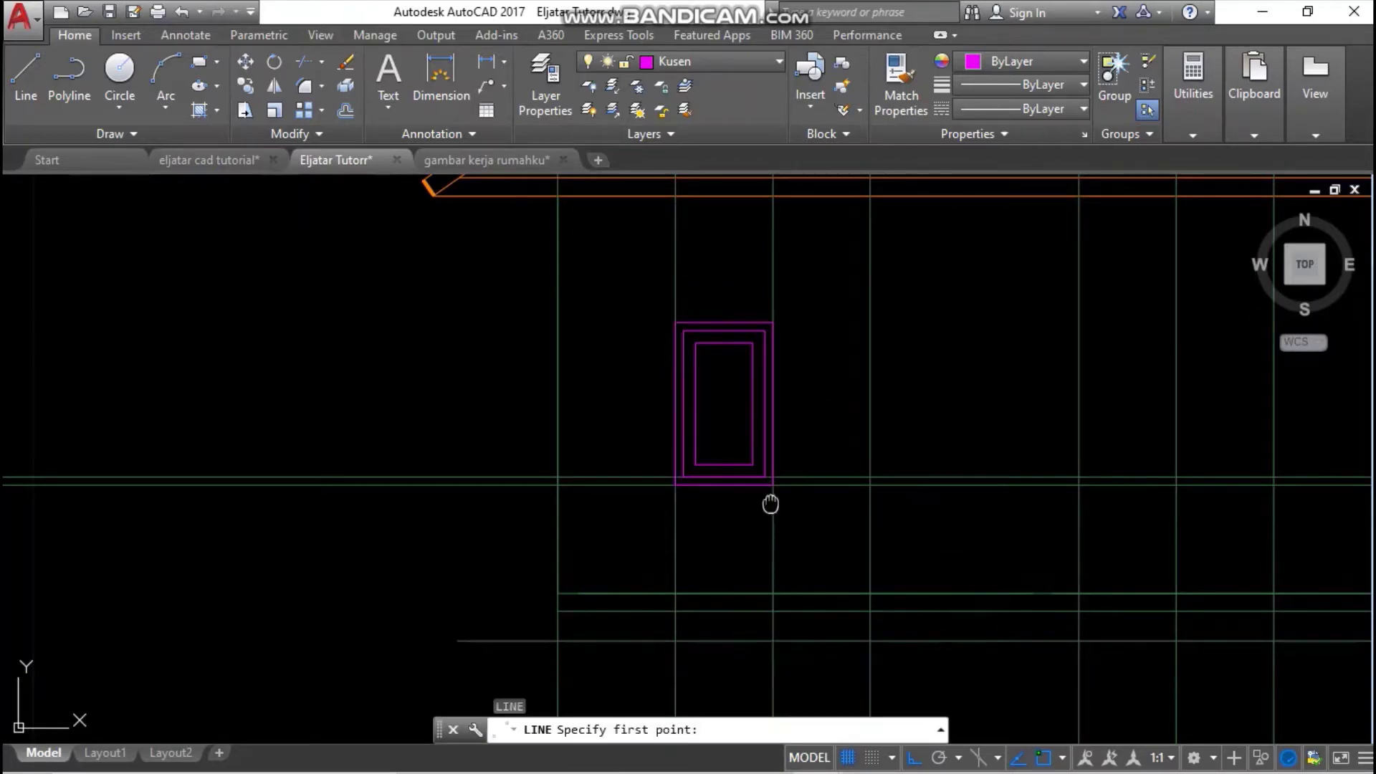
middle_drag(771, 500, 774, 415)
click(776, 235)
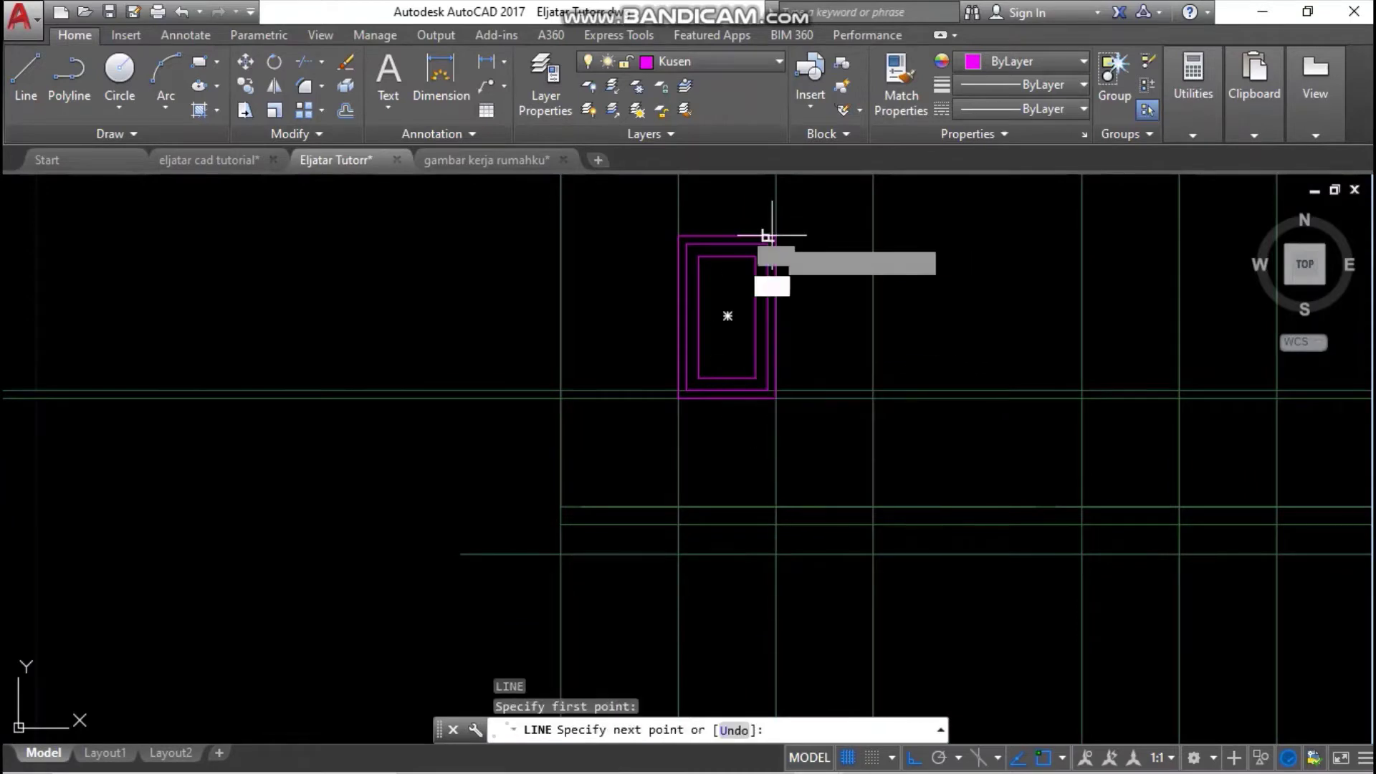
text(1)
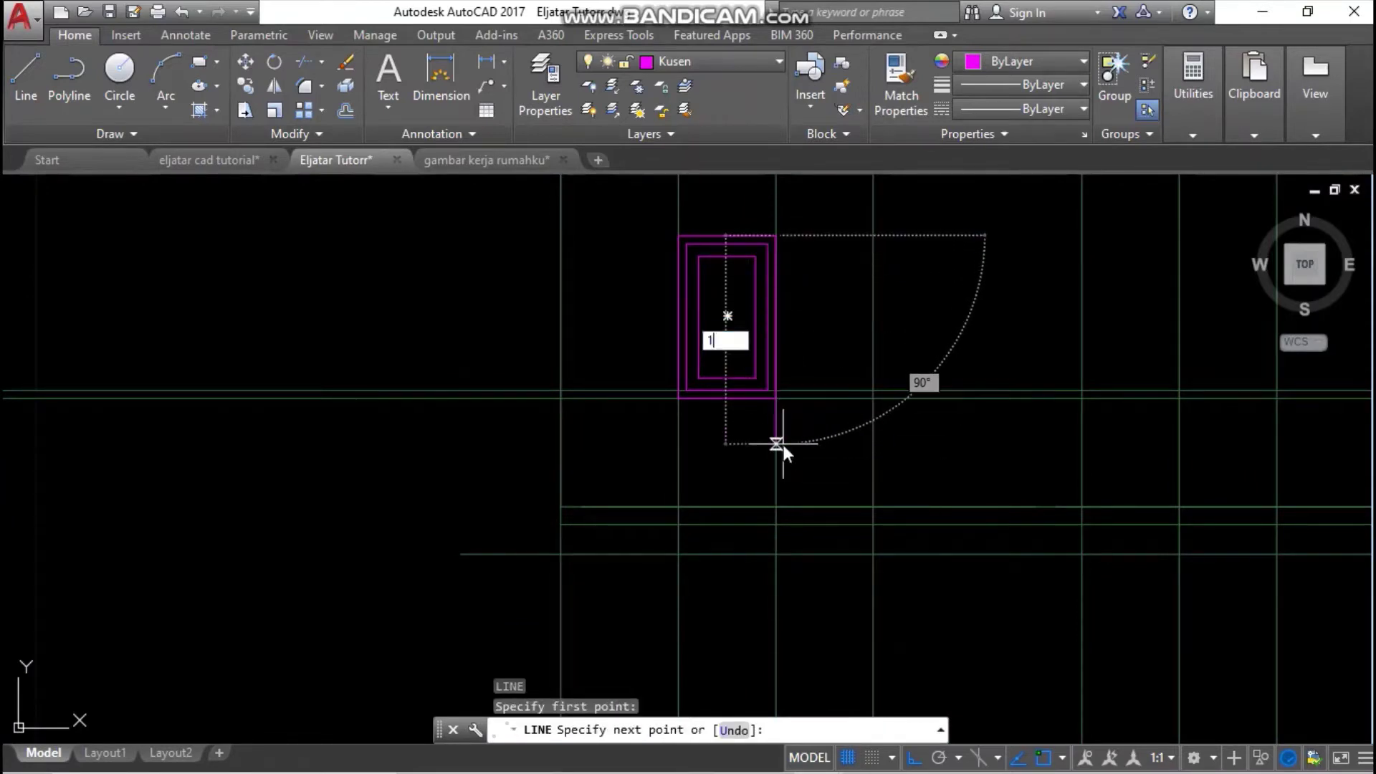
key(BackSpace)
text(0.15)
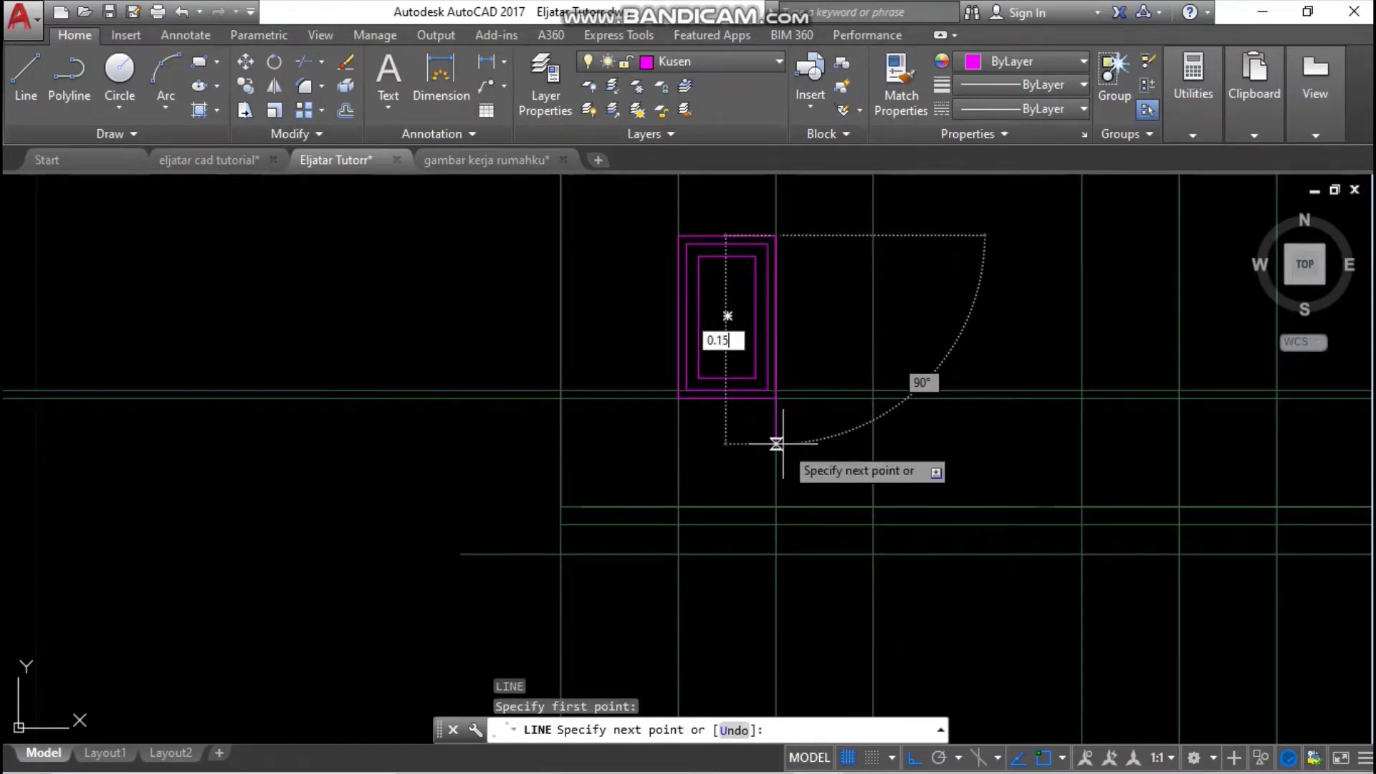
key(Return)
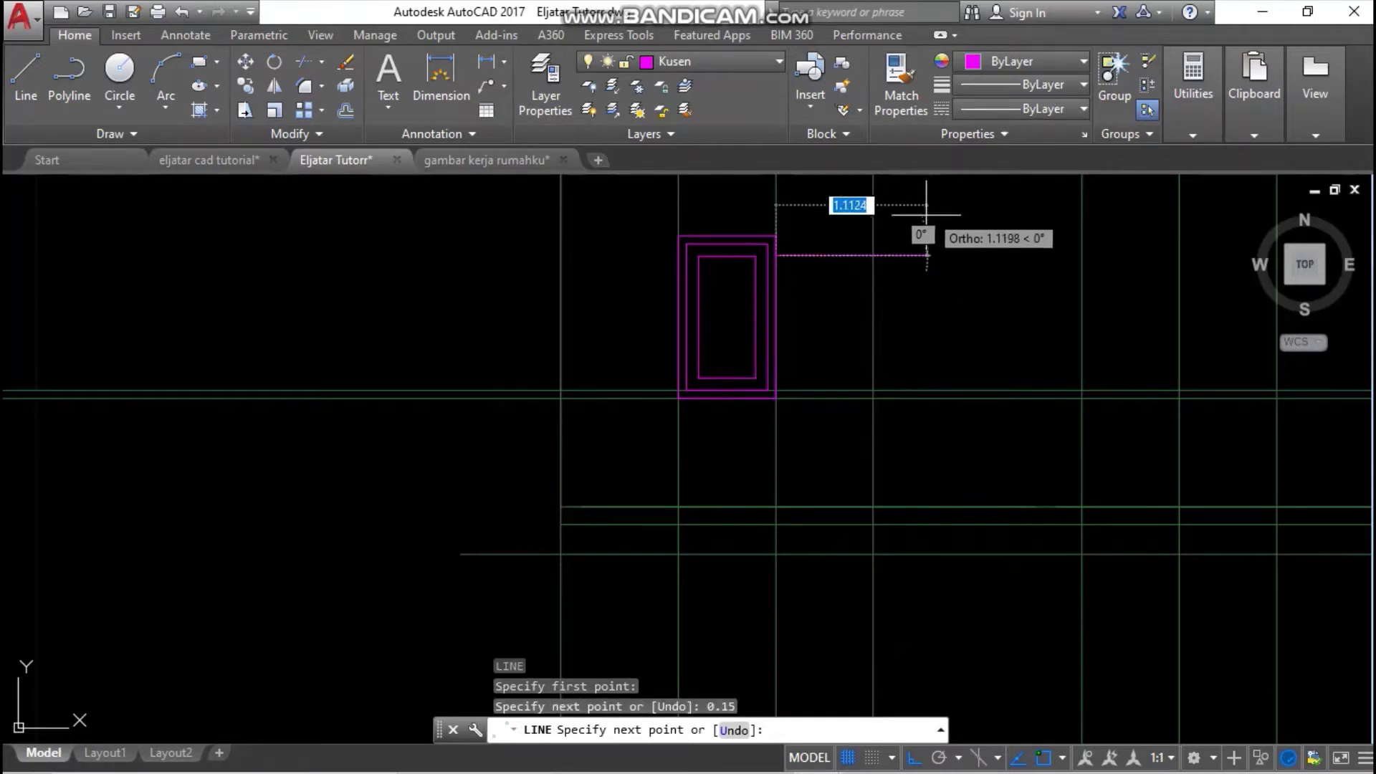
key(ctrl+z)
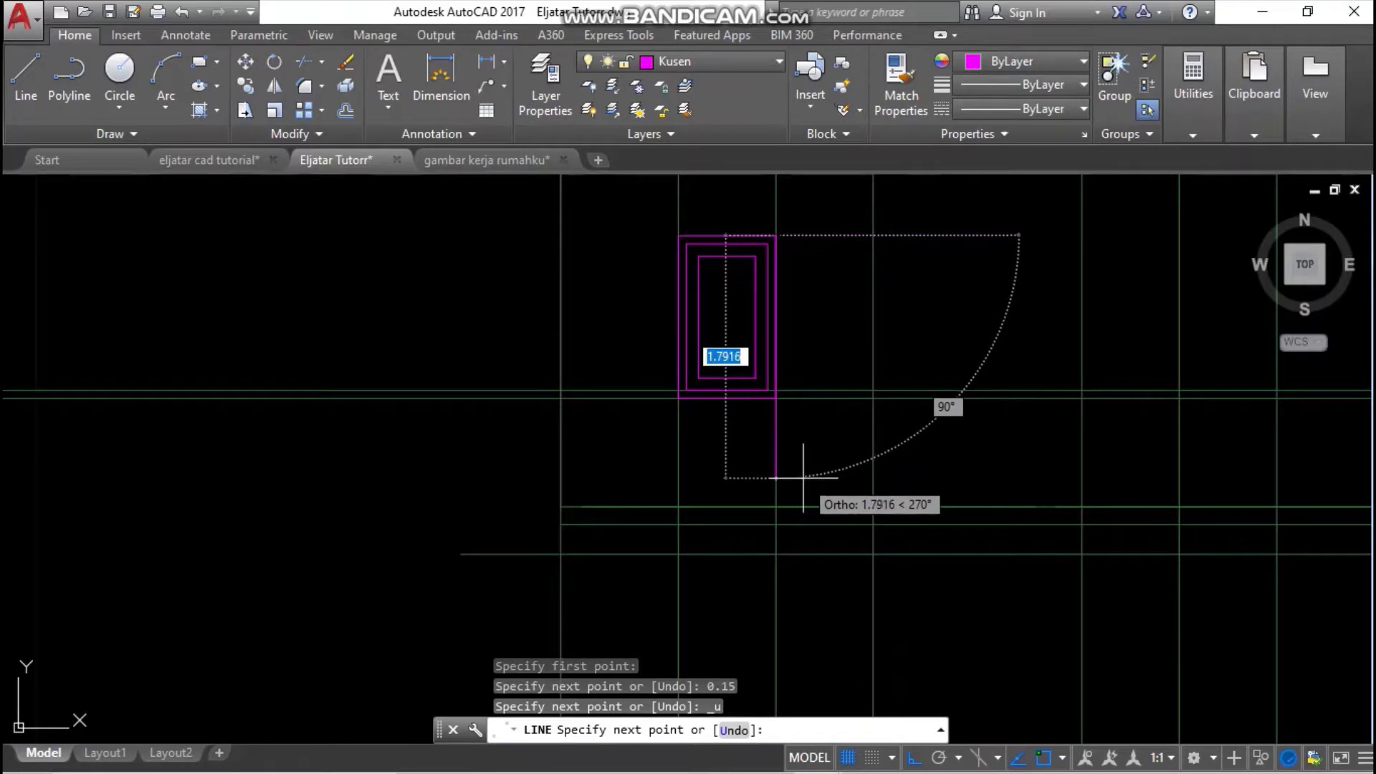
text(0.15)
key(Return)
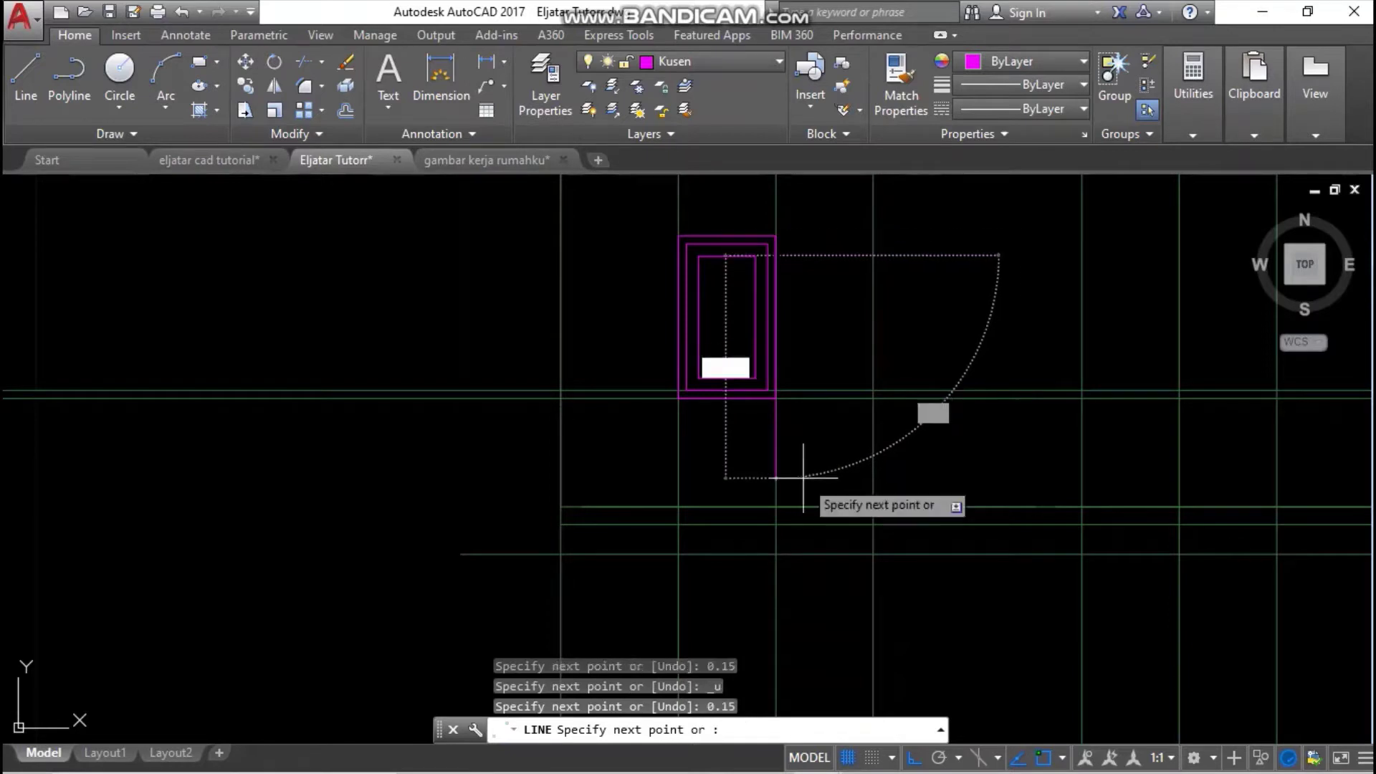
key(ctrl+z)
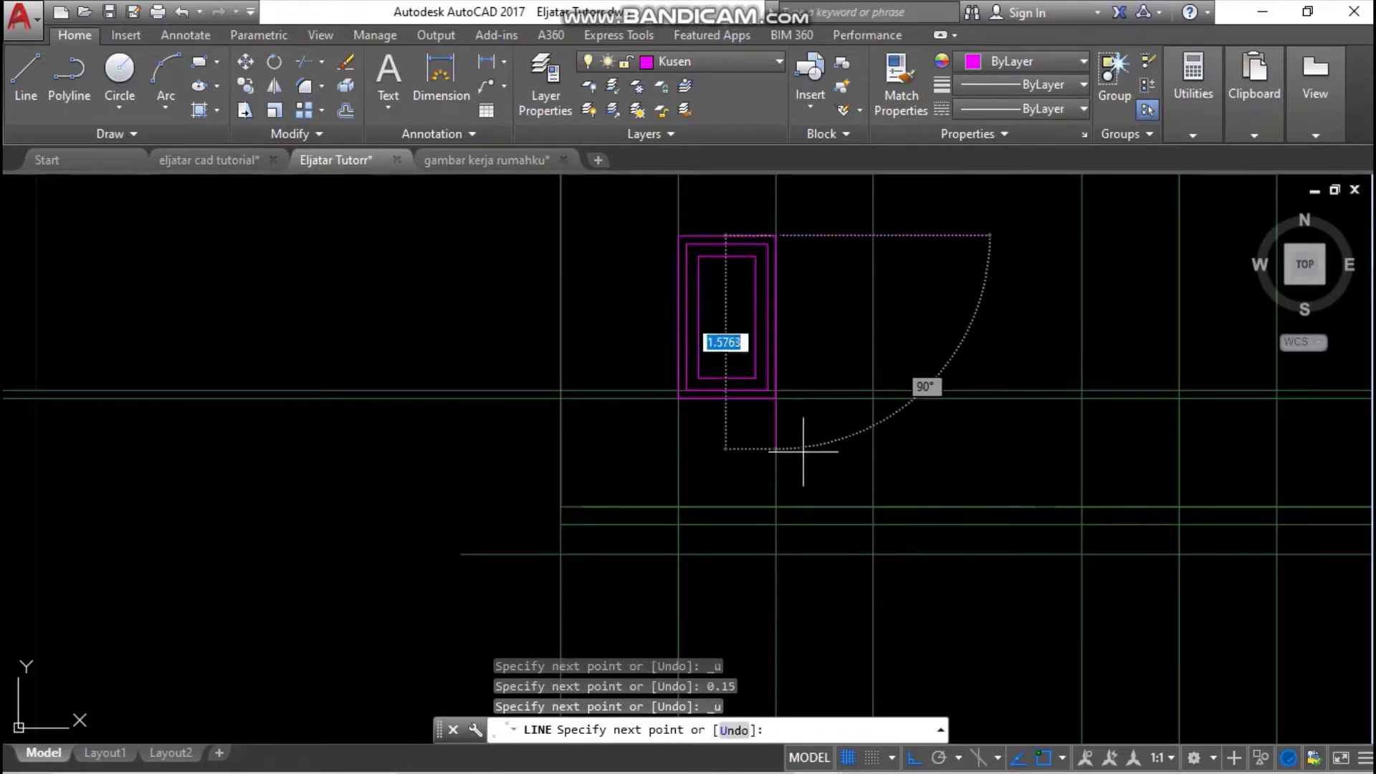
- Try a line segment with a relative offset of 1, 0.5 from the outer frame's corner and undo it
text(1)
key(Tab)
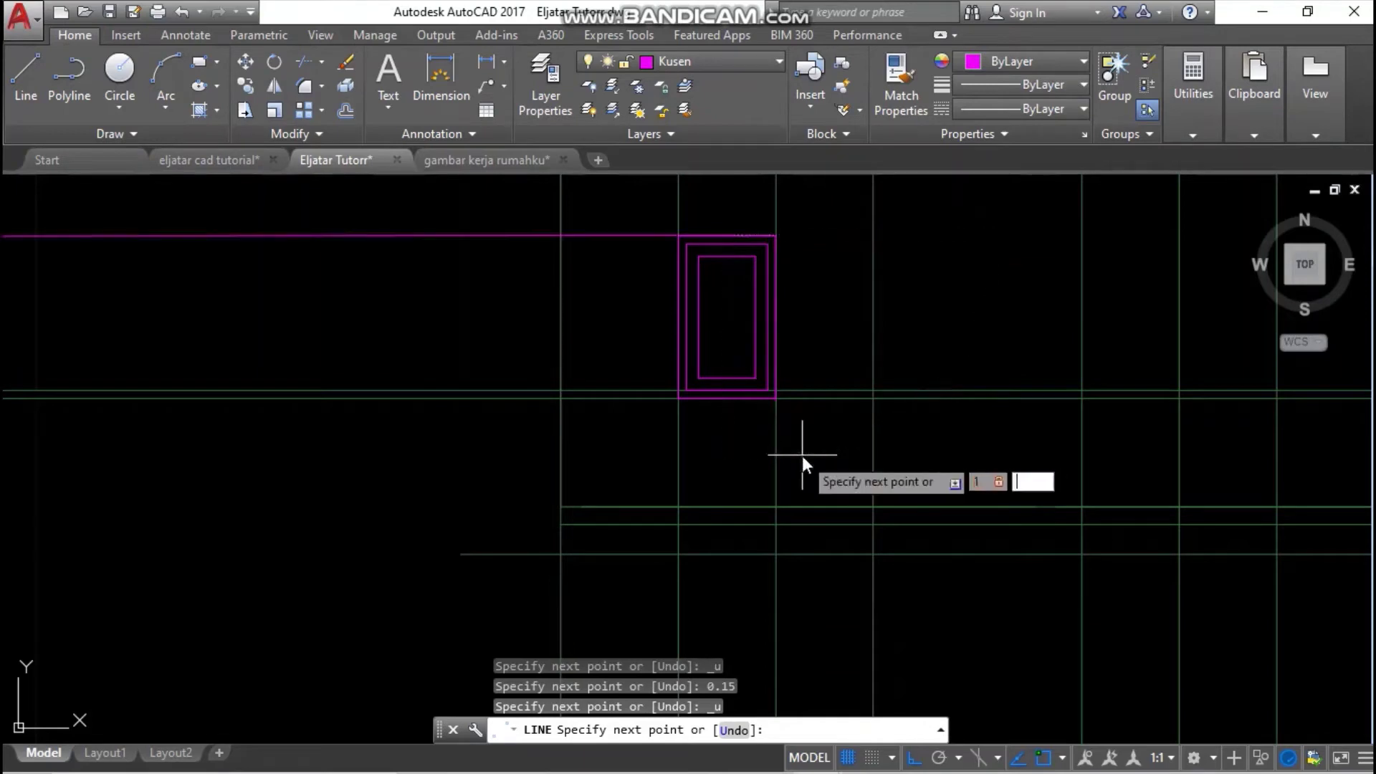
text(.5)
key(Return)
key(Escape)
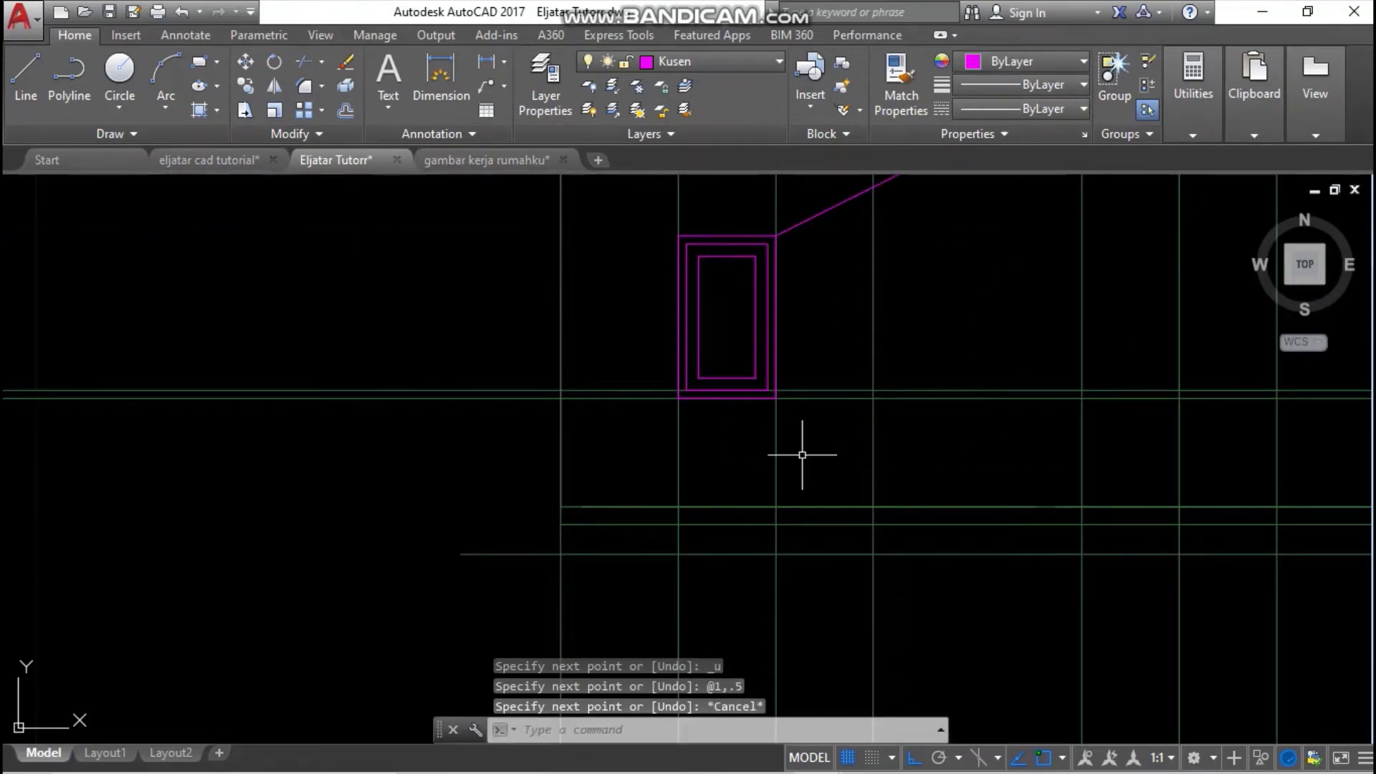
key(ctrl+z)
- Draw a 1.5 line straight down from the upper right corner of the window's outer frame
text(l)
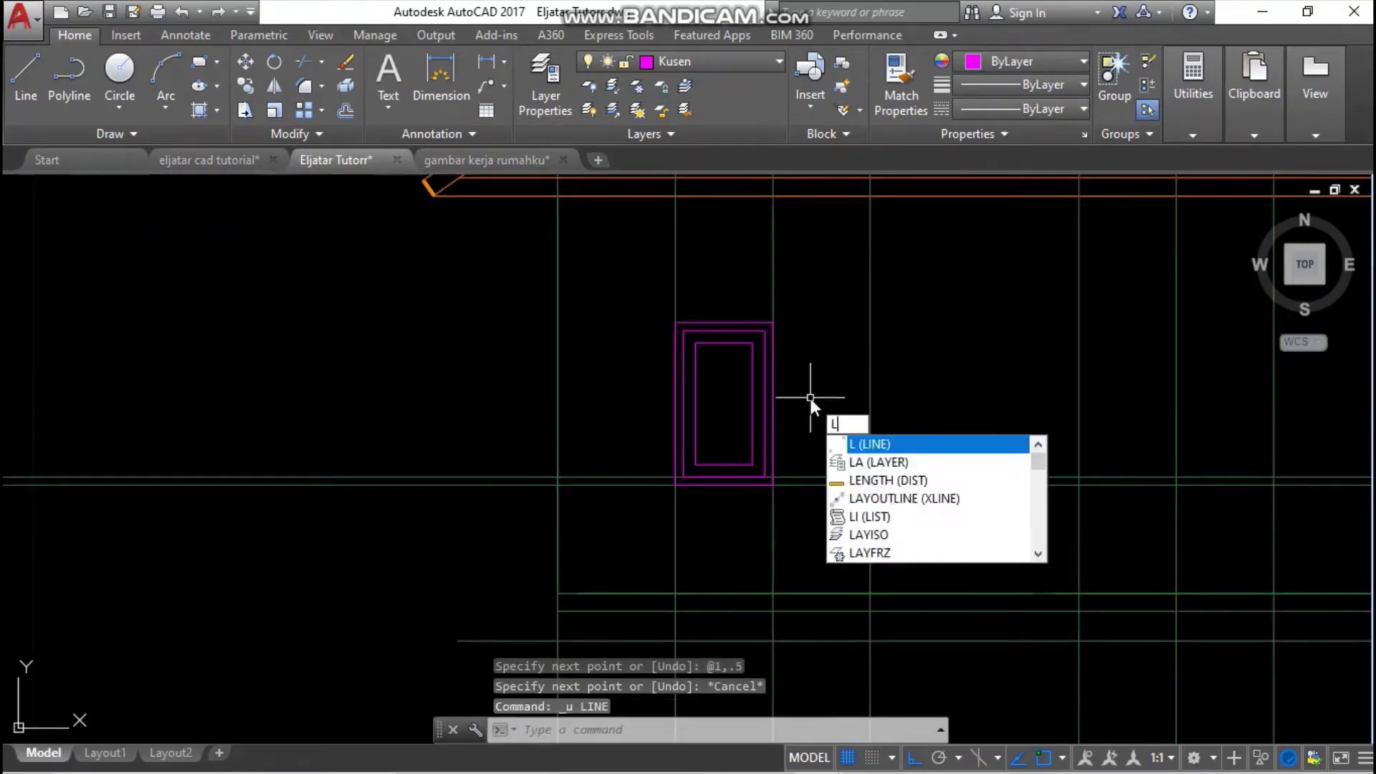
key(Return)
click(773, 321)
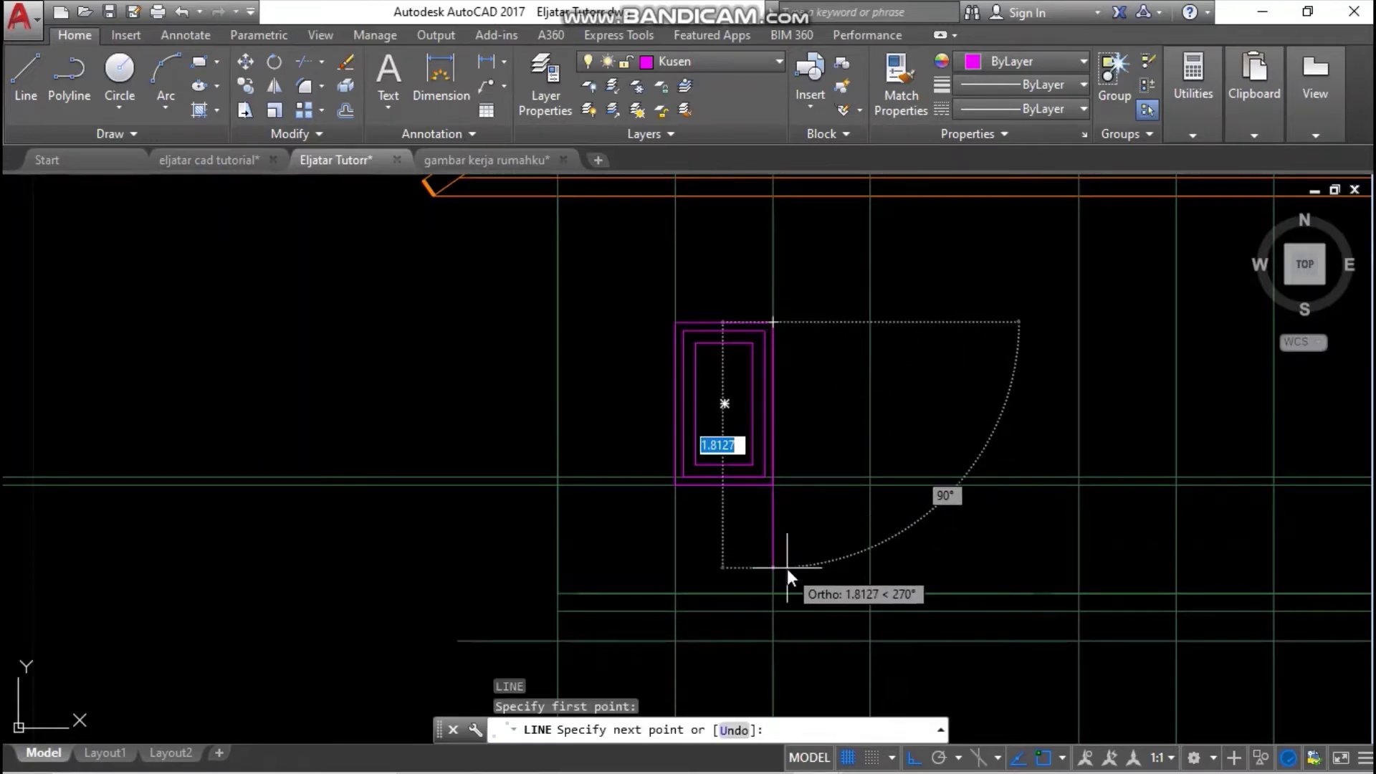
text(1)
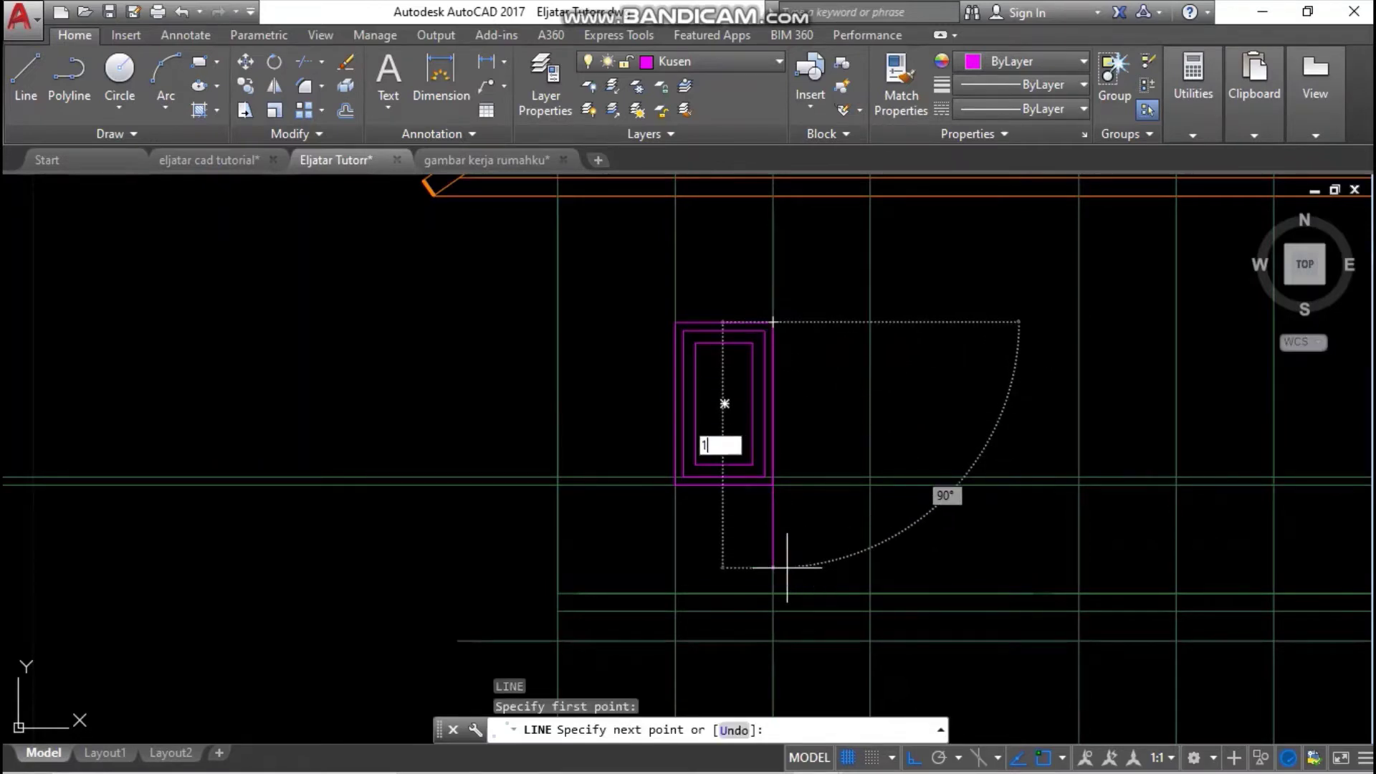
text(.5)
key(Return)
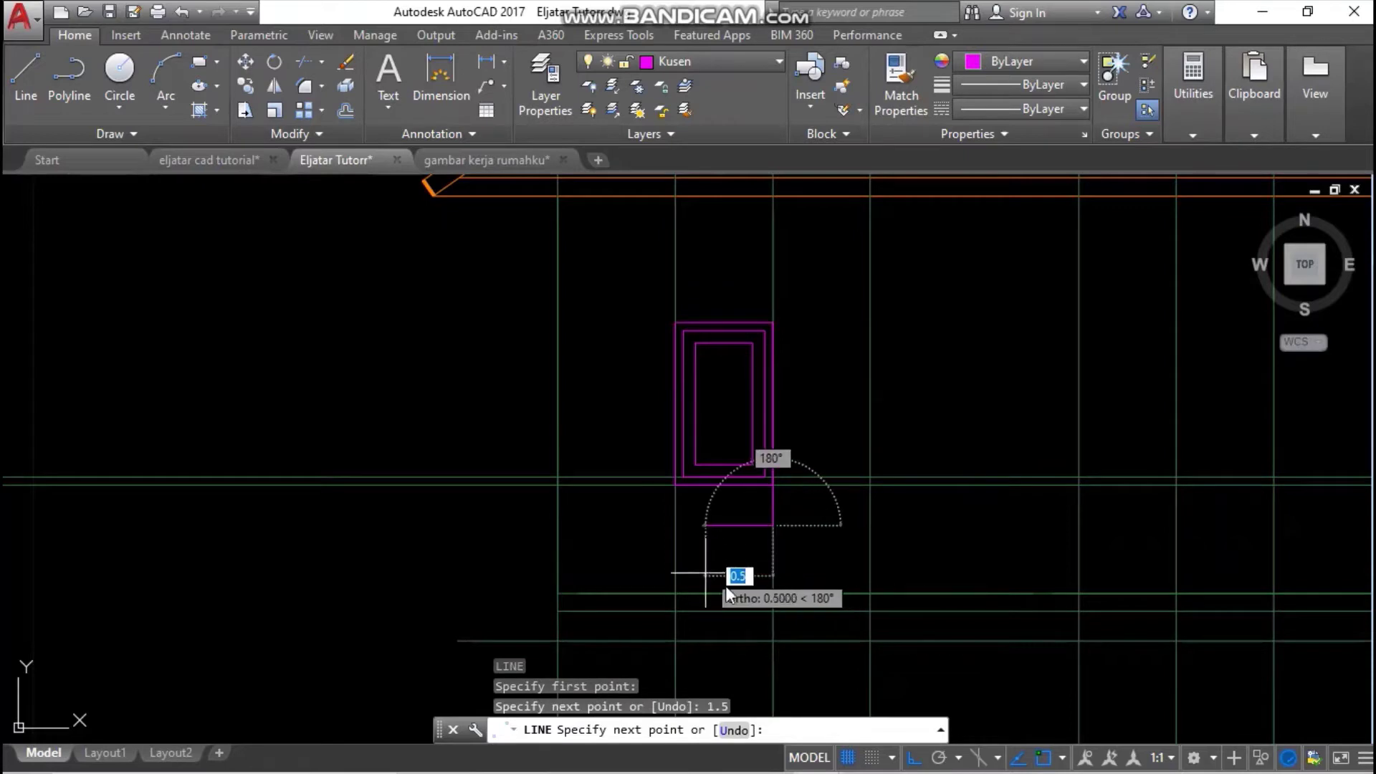
middle_drag(706, 562, 698, 329)
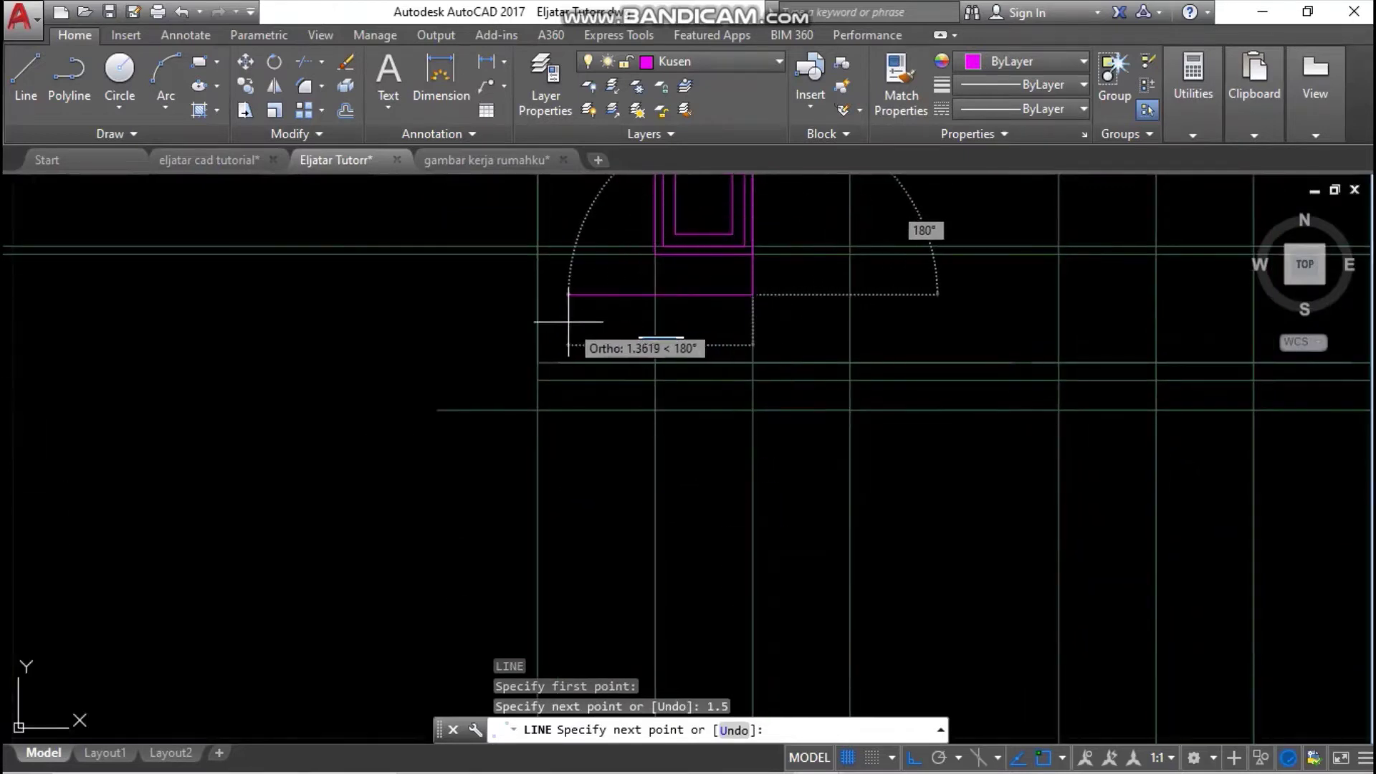
- Stretch the lower edges of the three nested window-frame rectangles down to the end of the 1.5-unit guide line
key(Escape)
middle_drag(676, 298, 708, 343)
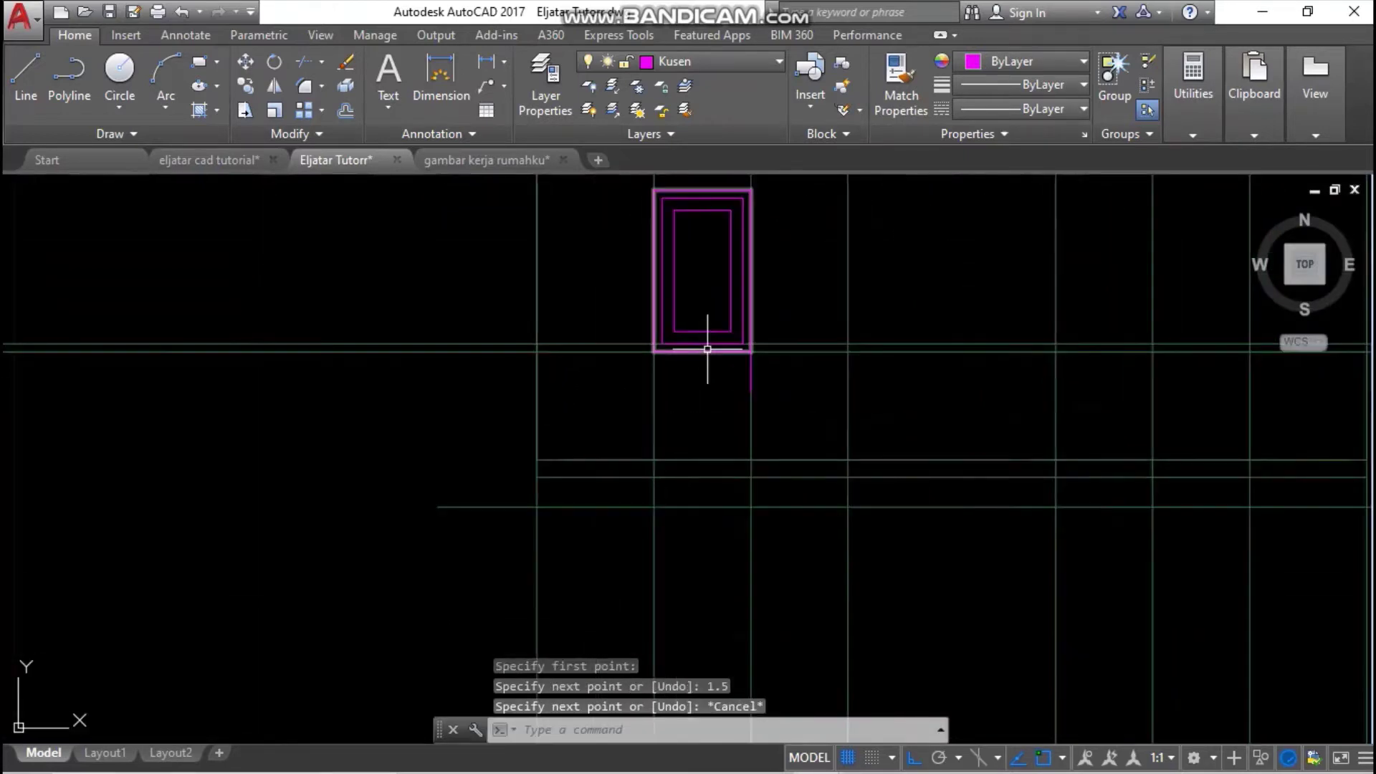
click(707, 339)
click(706, 342)
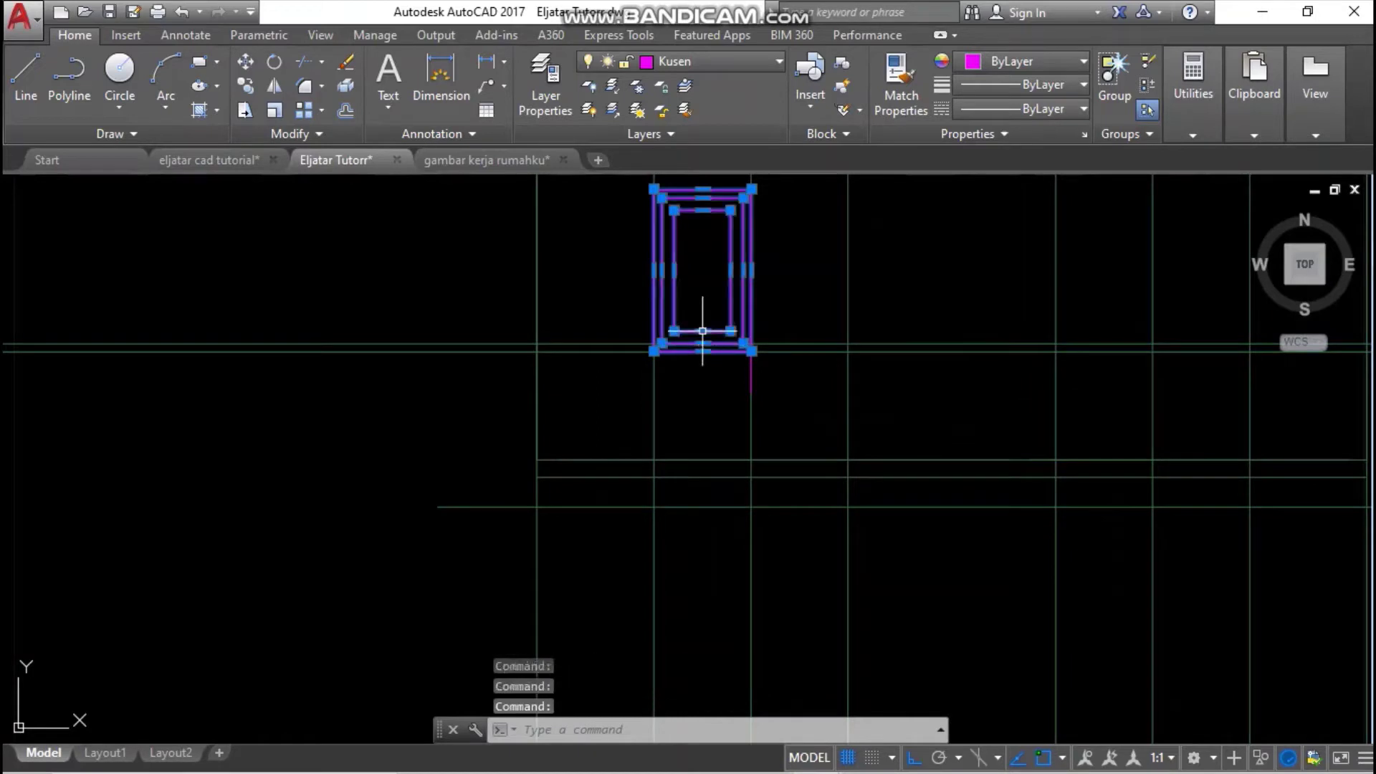
scroll(703, 331, up, 4)
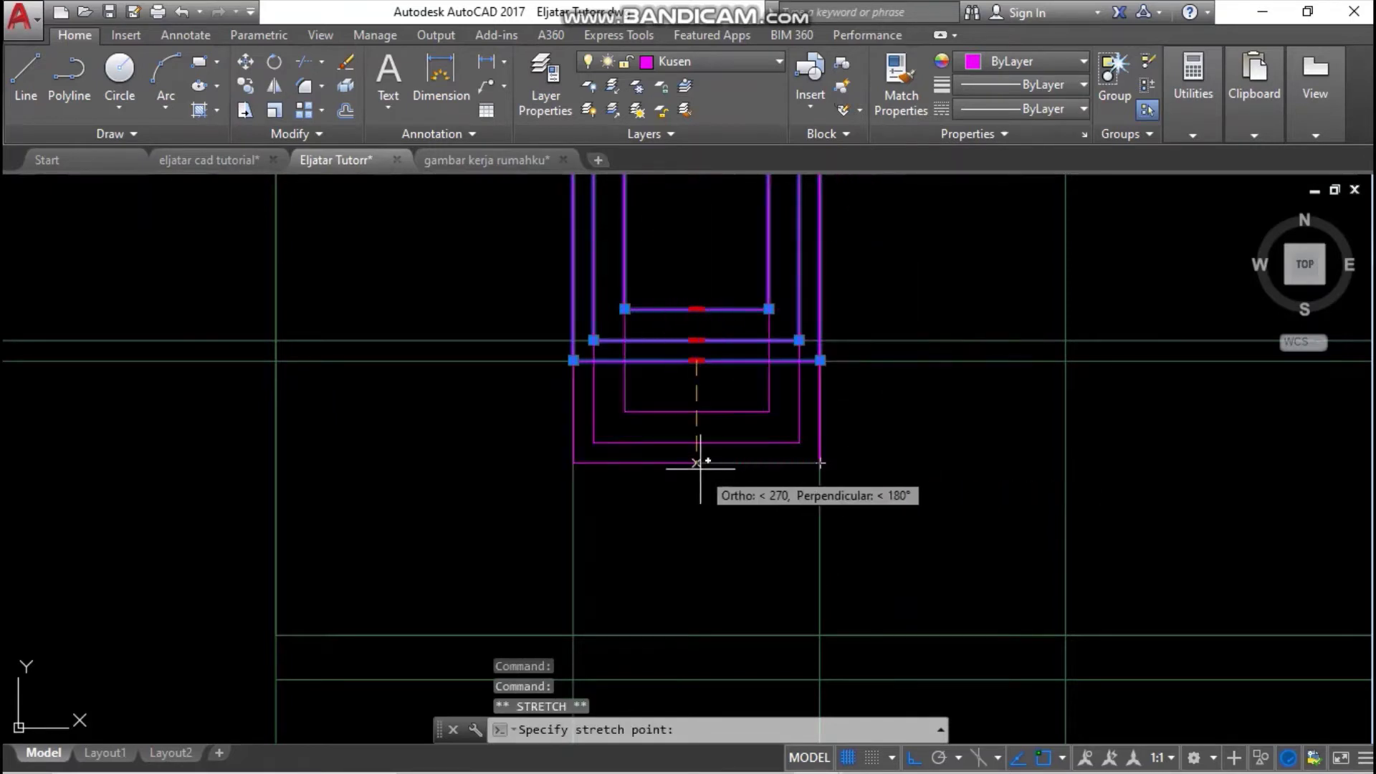
scroll(738, 461, down, 4)
key(Escape)
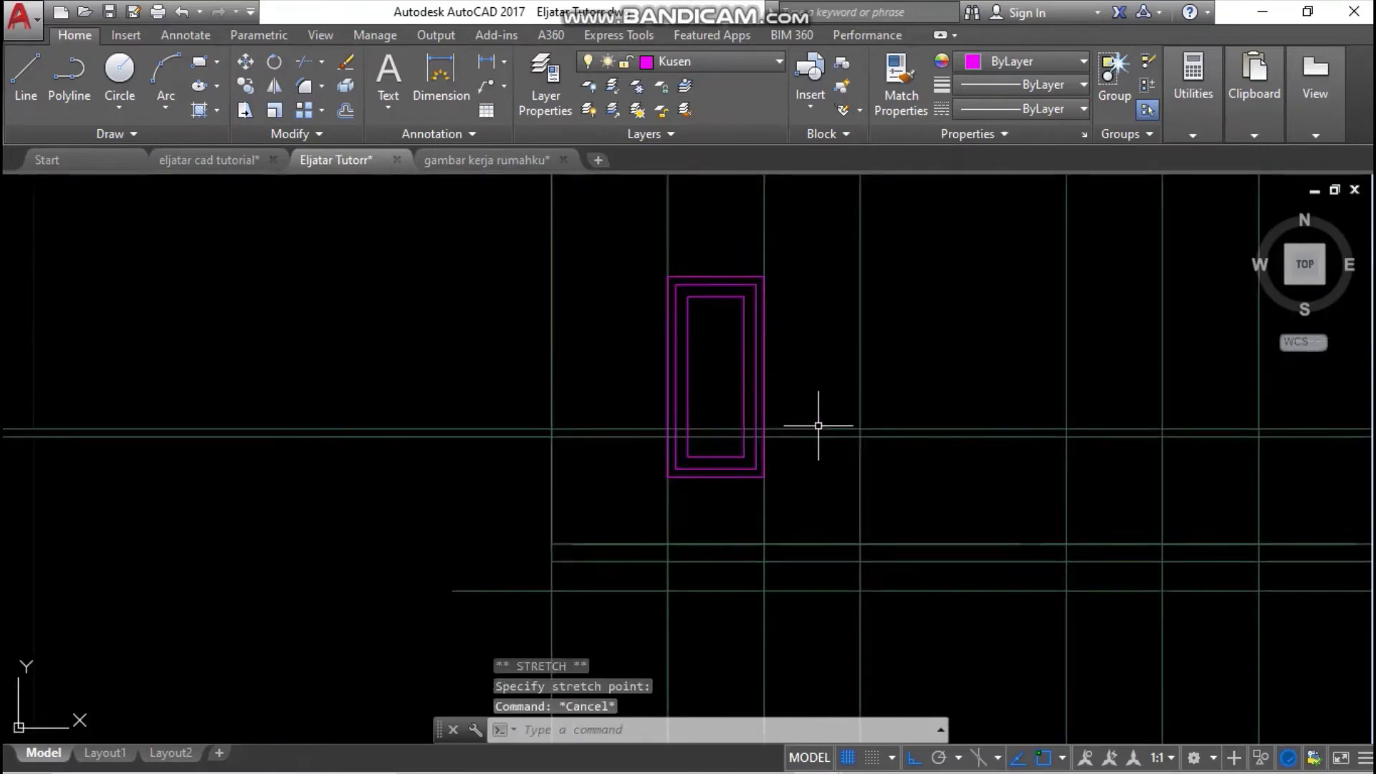
- Erase the two horizontal construction lines crossing the window frame
middle_drag(781, 433, 805, 464)
scroll(805, 464, up, 3)
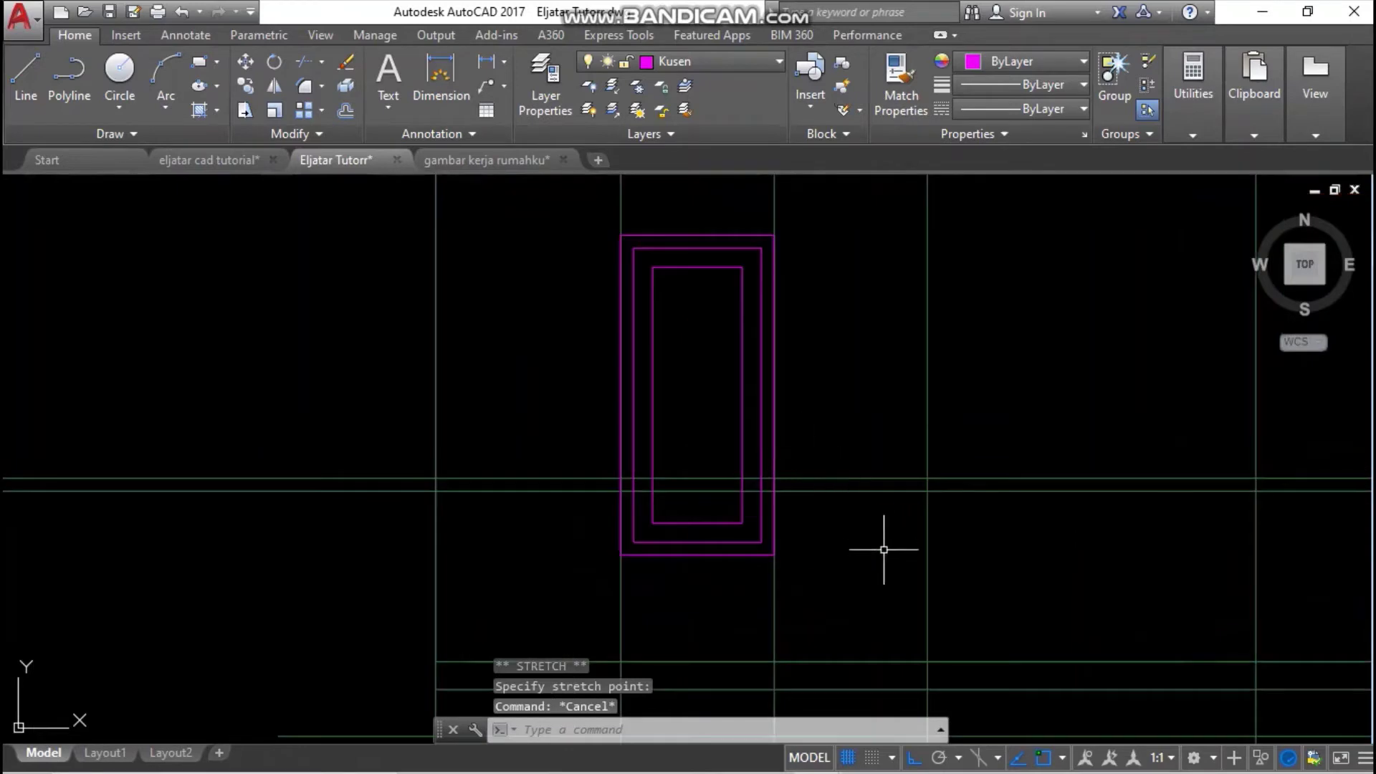
click(882, 548)
click(840, 418)
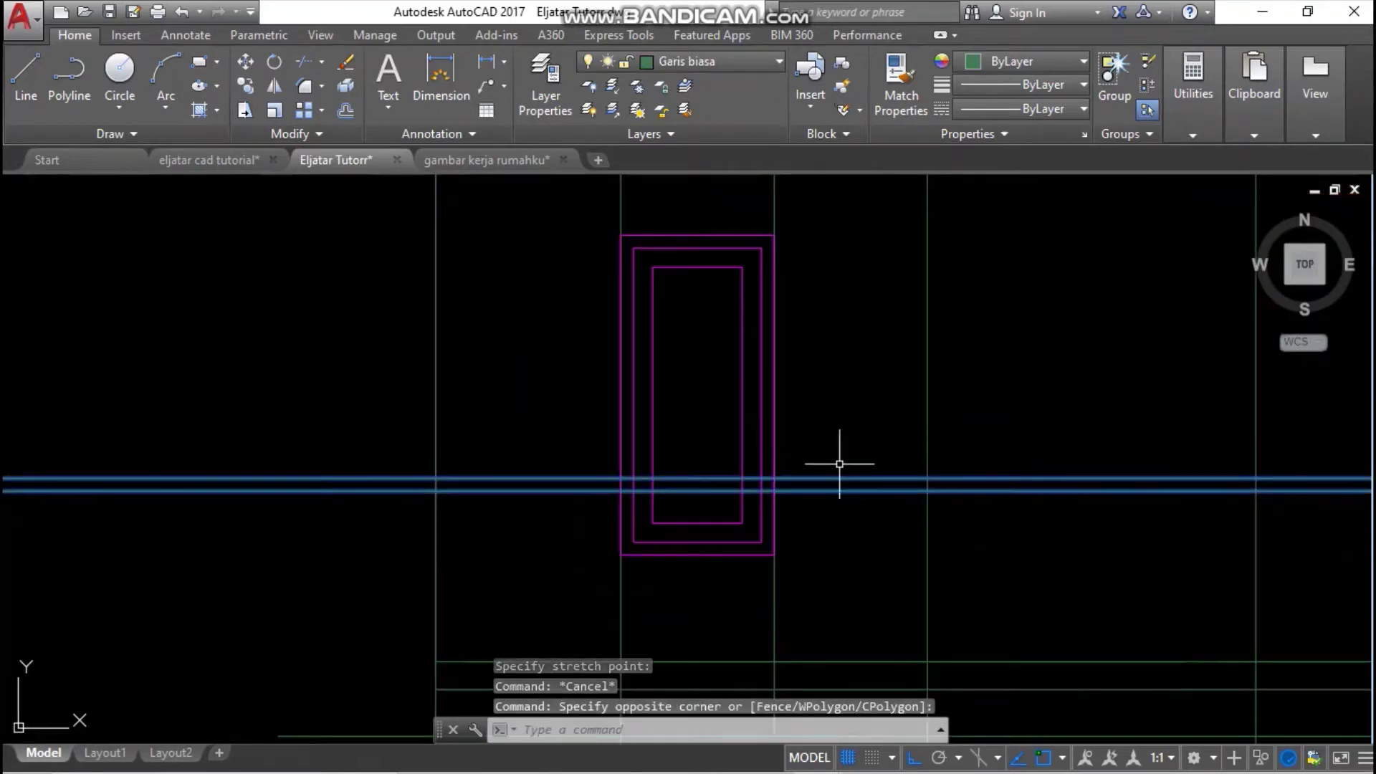
key(Delete)
scroll(836, 462, down, 5)
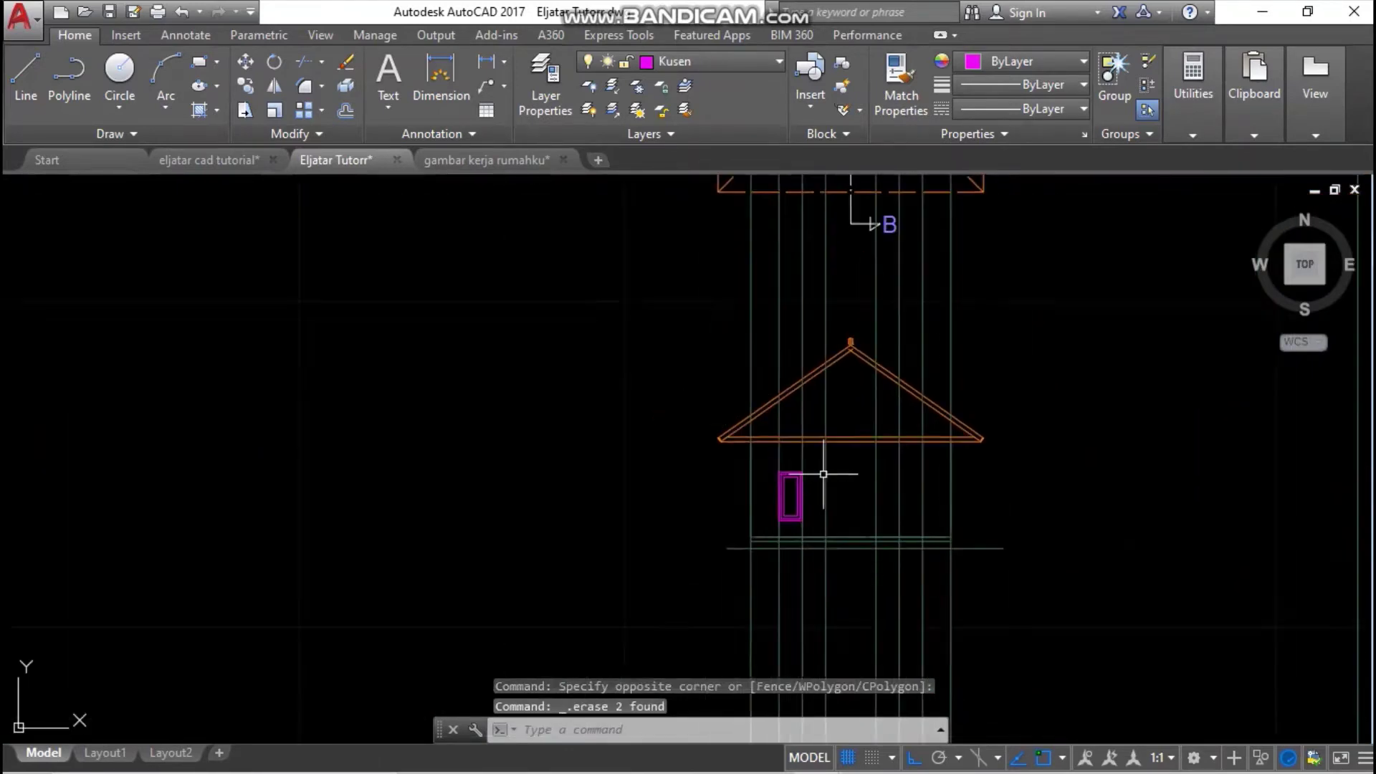
- Trace the two vertical projection lines of the plan's right-hand front window down into the front elevation
middle_drag(824, 474, 827, 585)
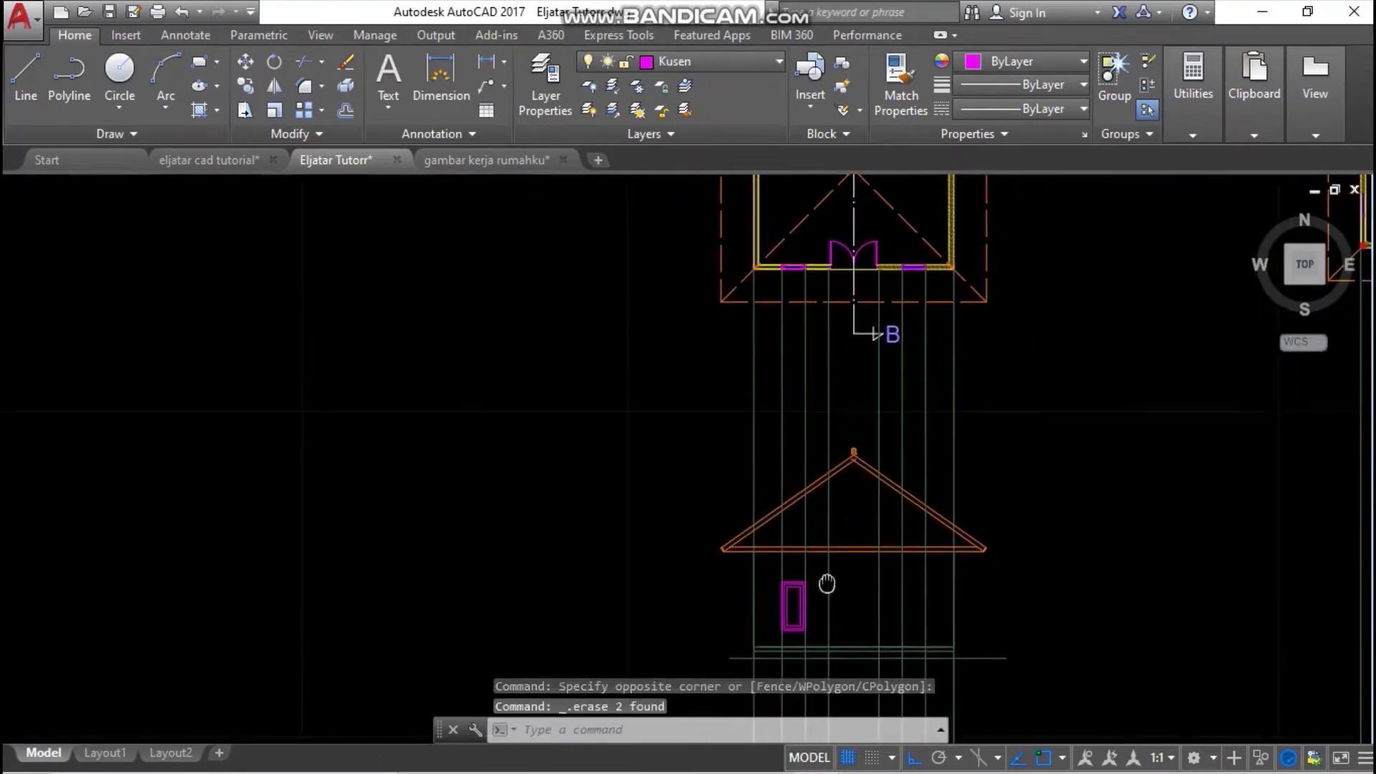
click(933, 283)
click(900, 301)
scroll(909, 556, up, 6)
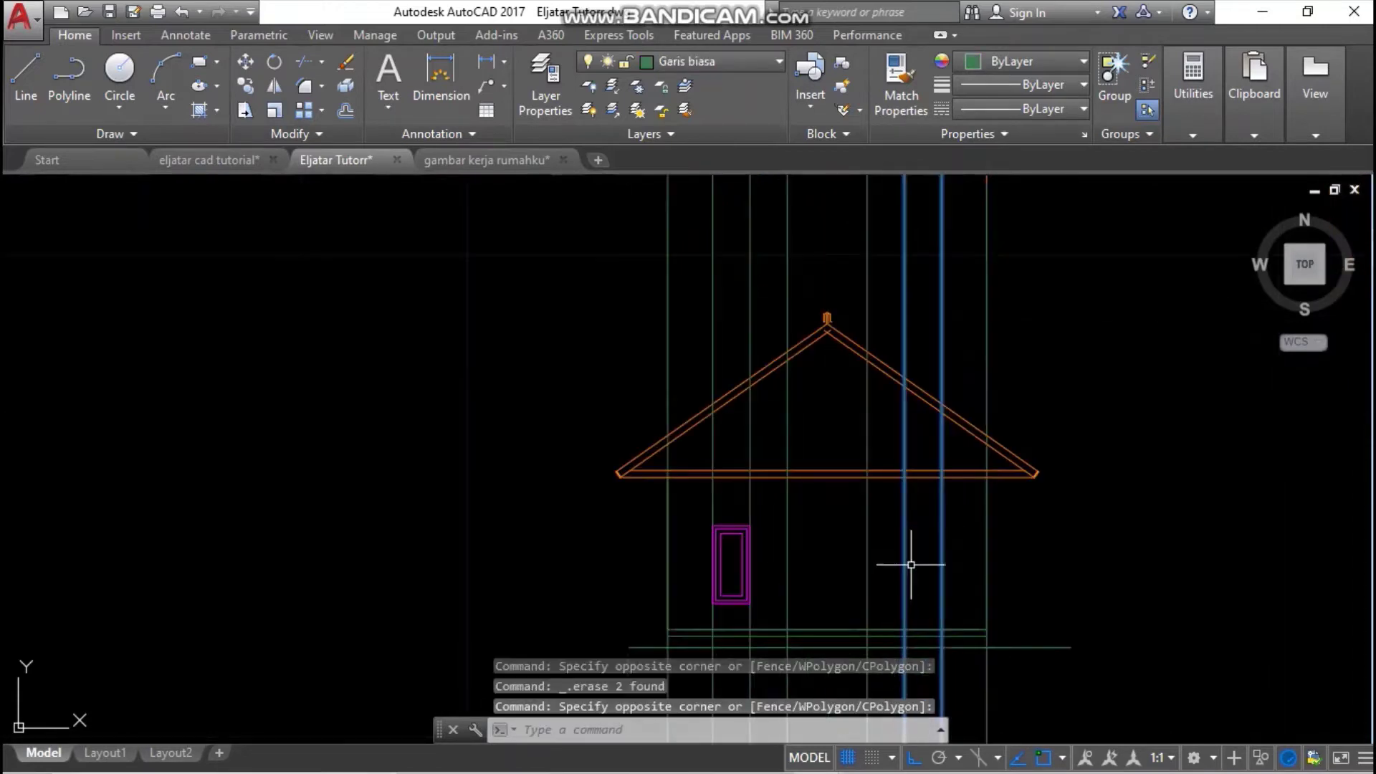
middle_drag(920, 535, 950, 483)
key(Escape)
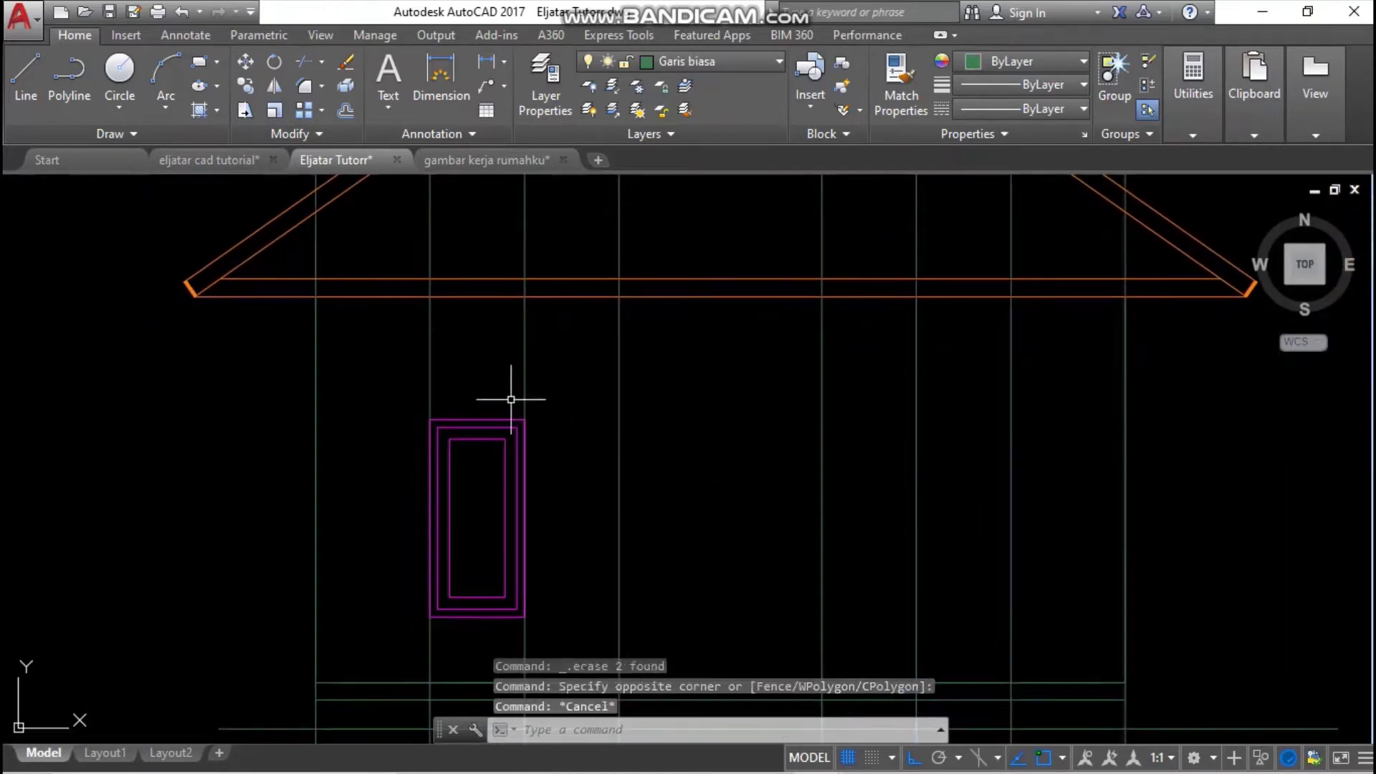
- Copy the window frame by its top-right corner horizontally onto the right-hand window's projection lines in the front elevation
click(510, 394)
click(453, 445)
right_click(456, 444)
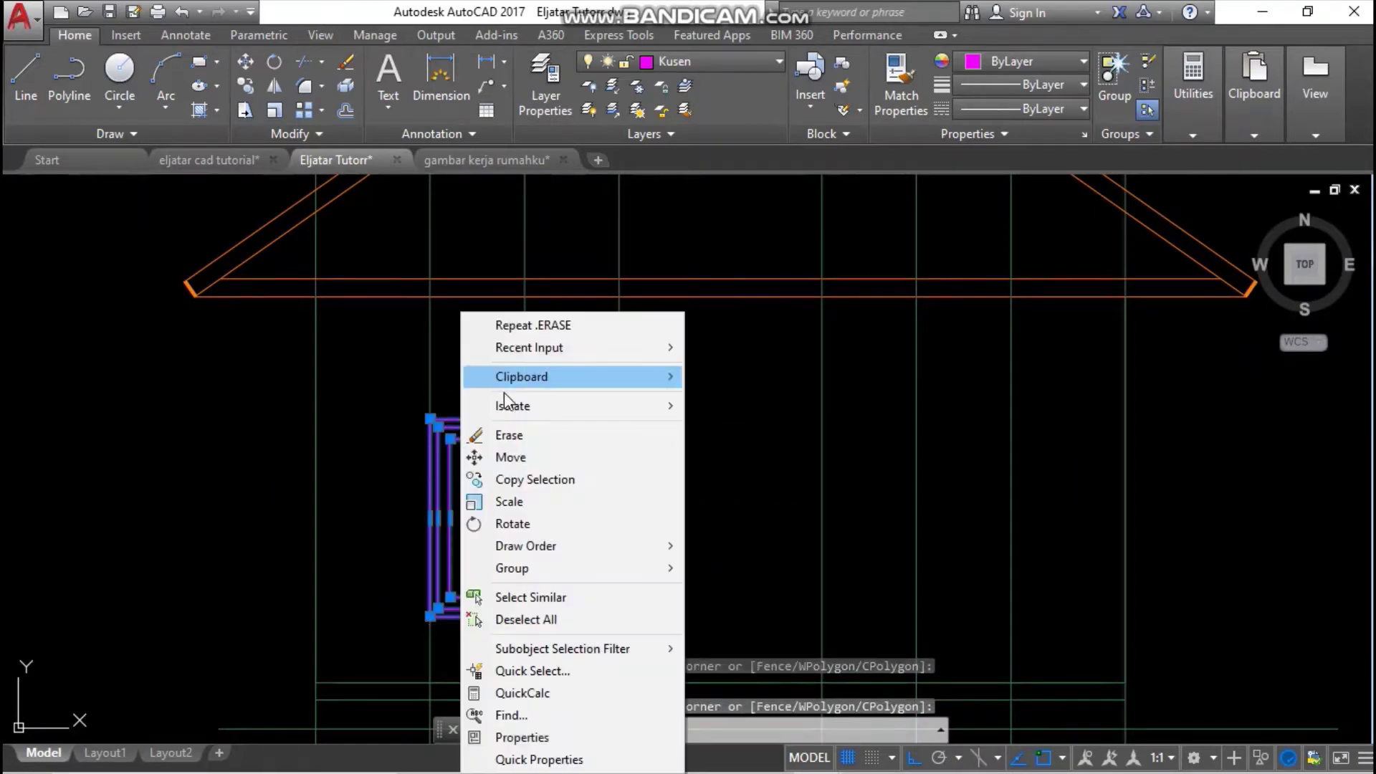
click(502, 476)
scroll(523, 423, up, 2)
click(521, 426)
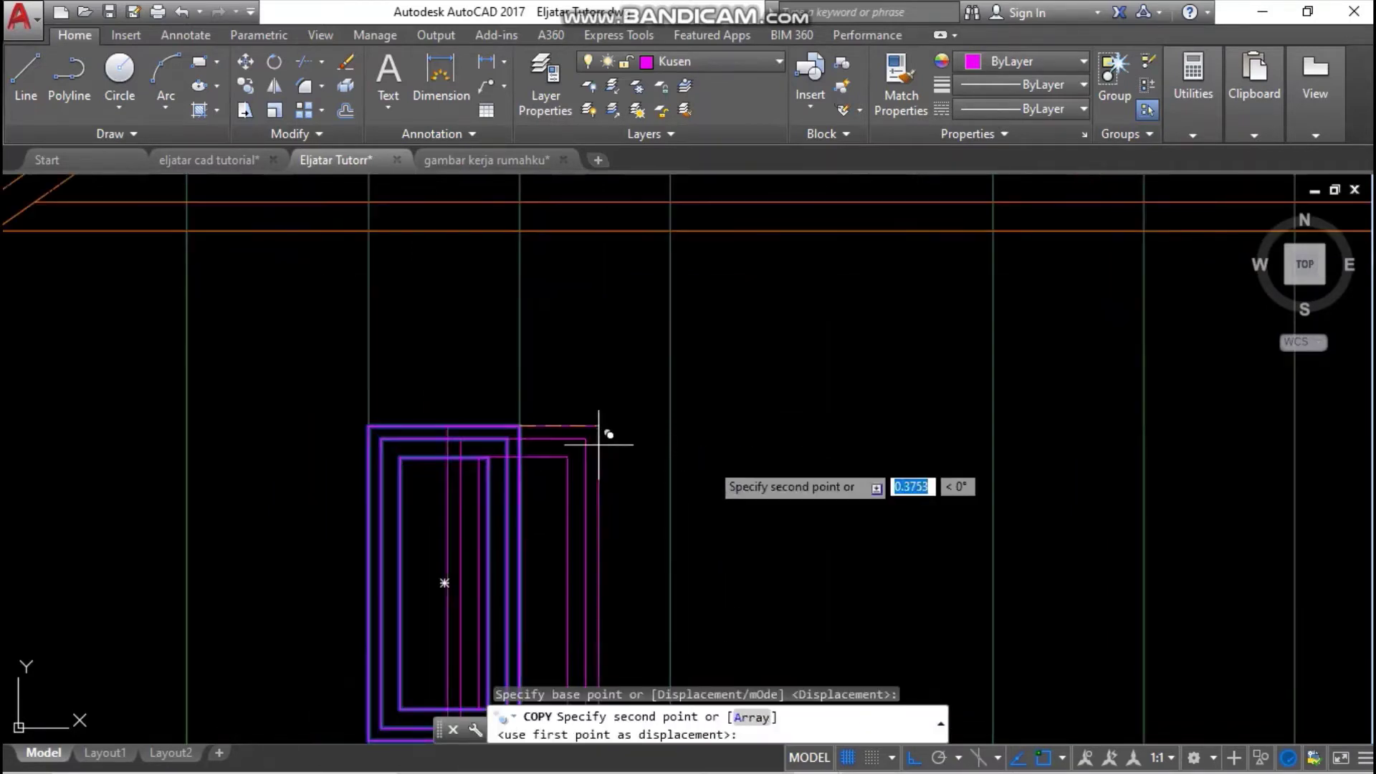
scroll(992, 466, down, 3)
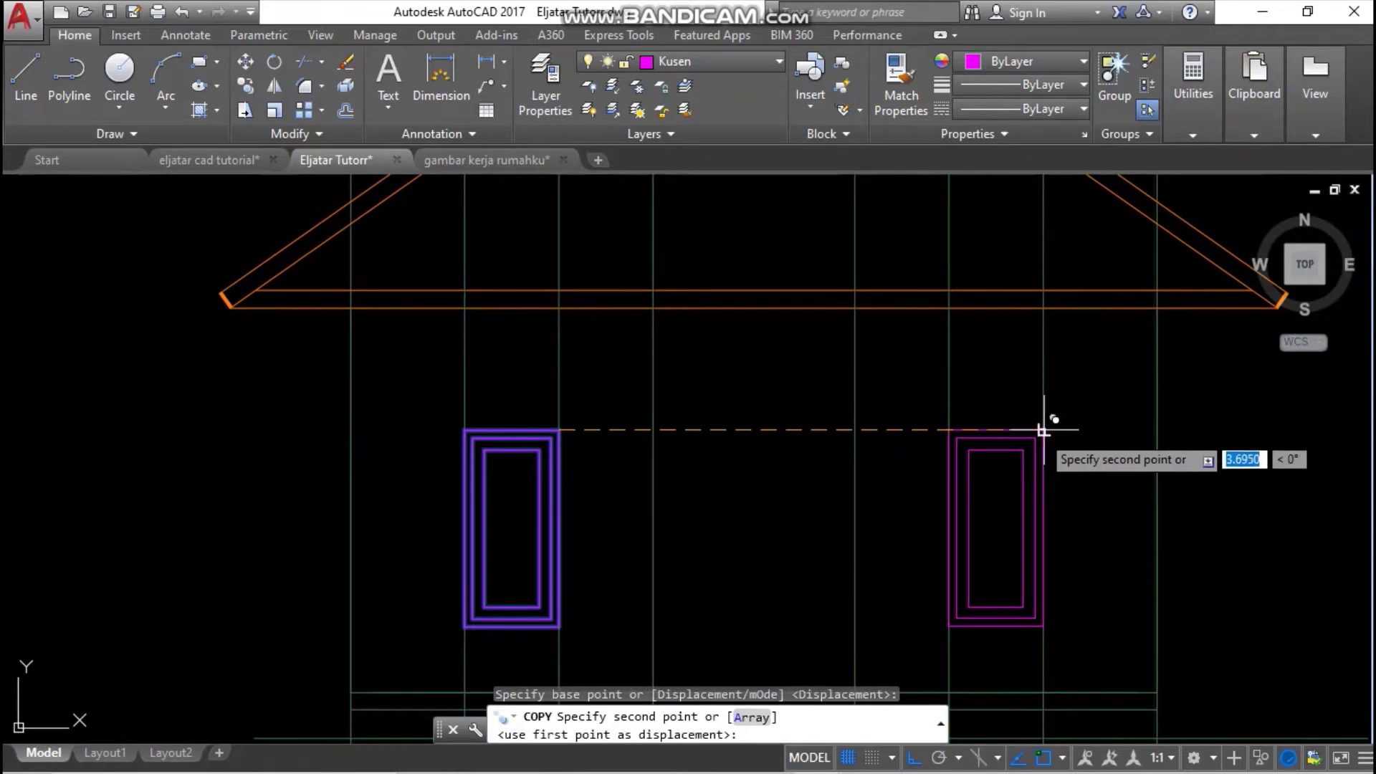
click(1044, 429)
scroll(961, 454, down, 4)
key(Escape)
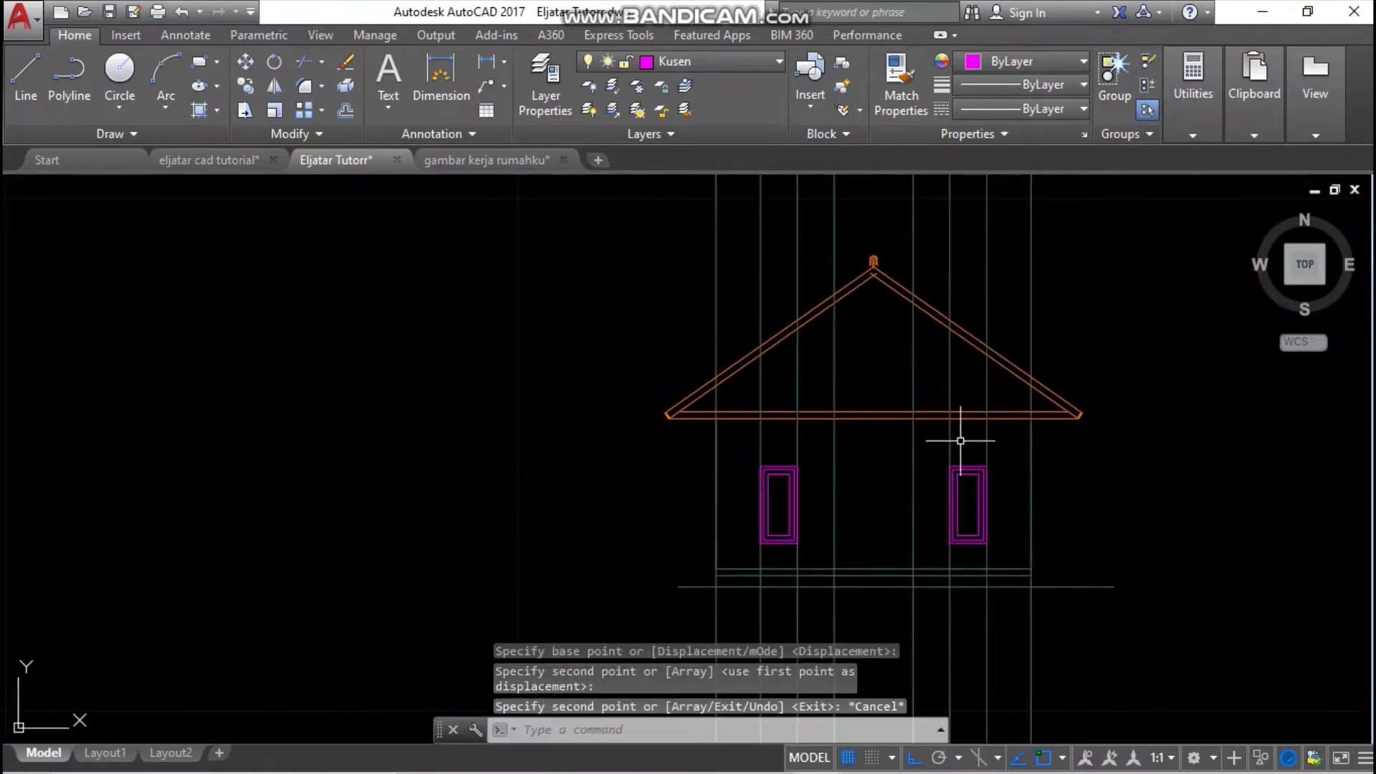
- Measure the leaf length of the front double door in the floor plan with a linear dimension
scroll(965, 430, down, 4)
middle_drag(964, 430, 942, 557)
scroll(917, 369, up, 6)
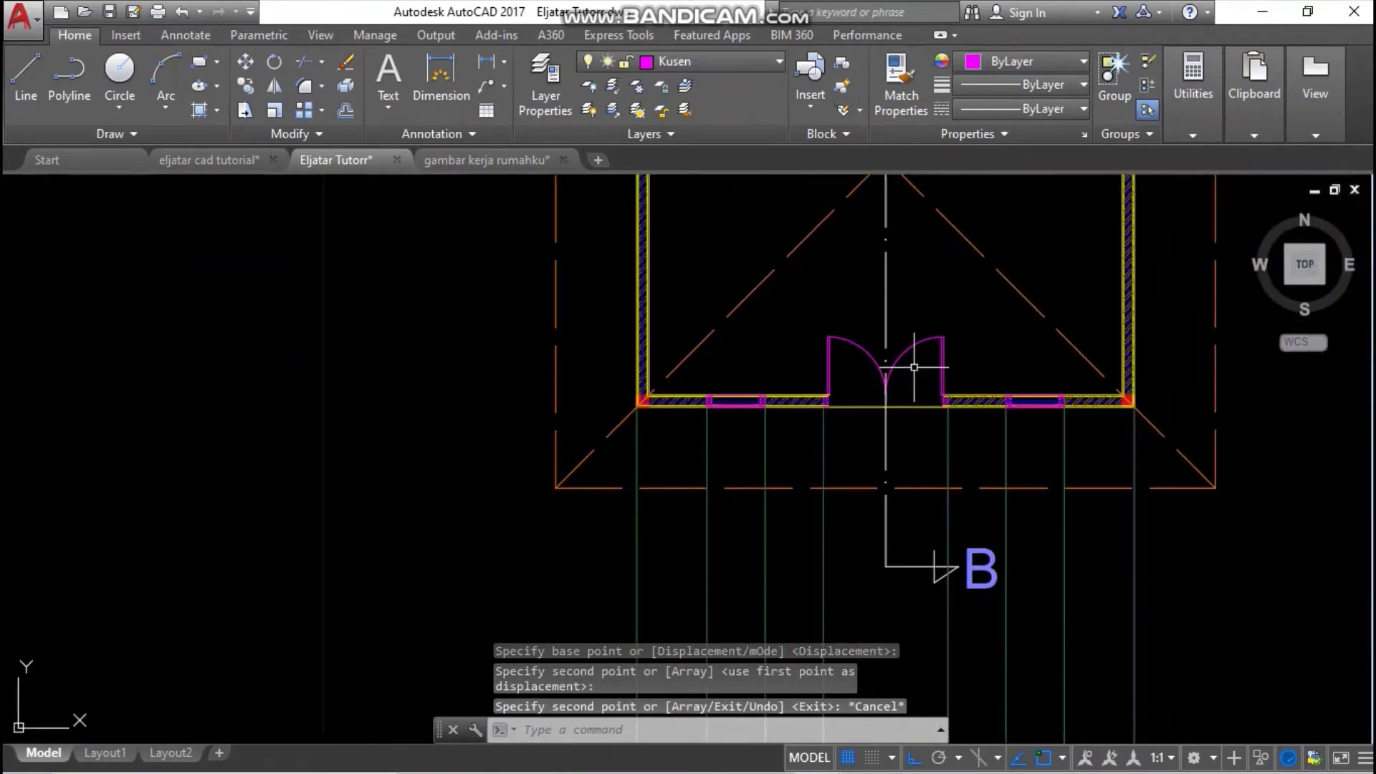
scroll(917, 380, up, 4)
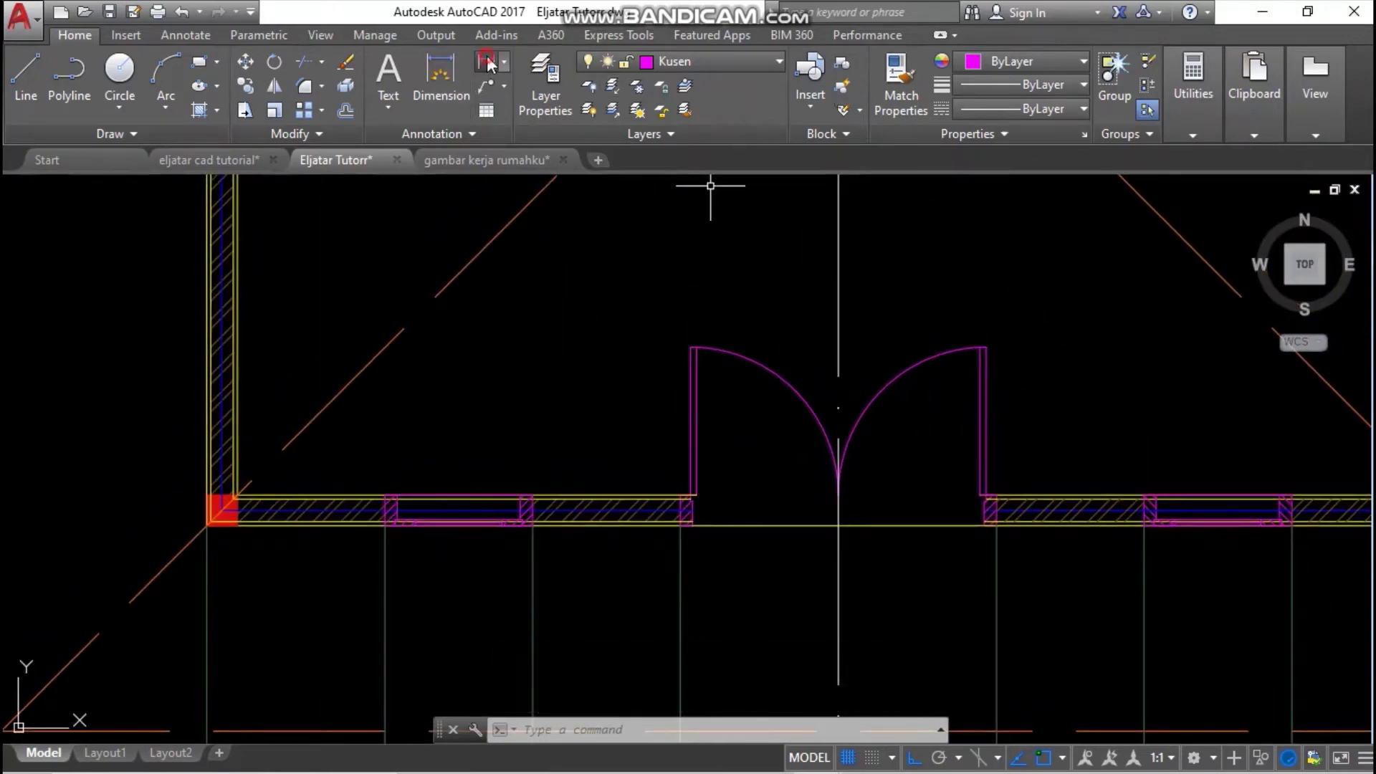
click(486, 62)
scroll(717, 490, up, 4)
click(678, 482)
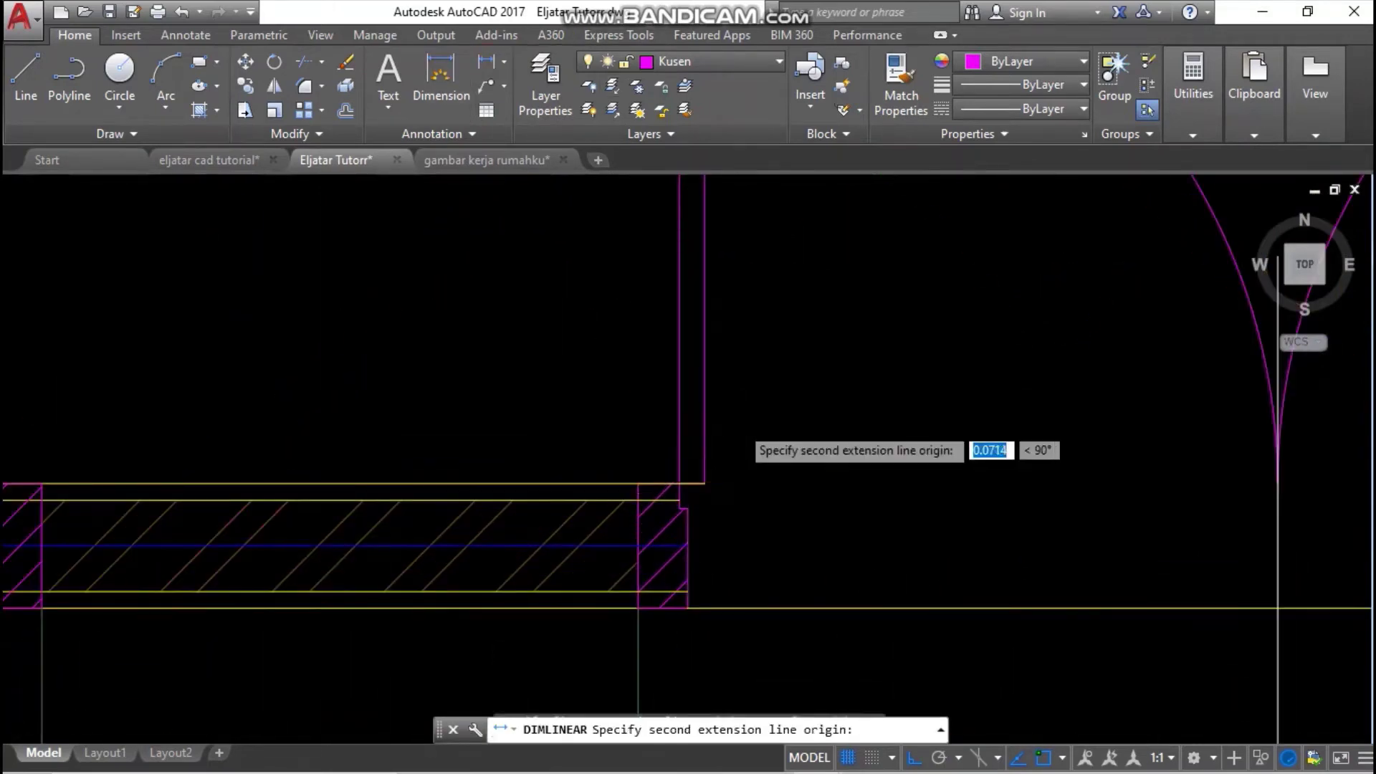
scroll(721, 461, down, 3)
click(713, 354)
scroll(611, 366, down, 3)
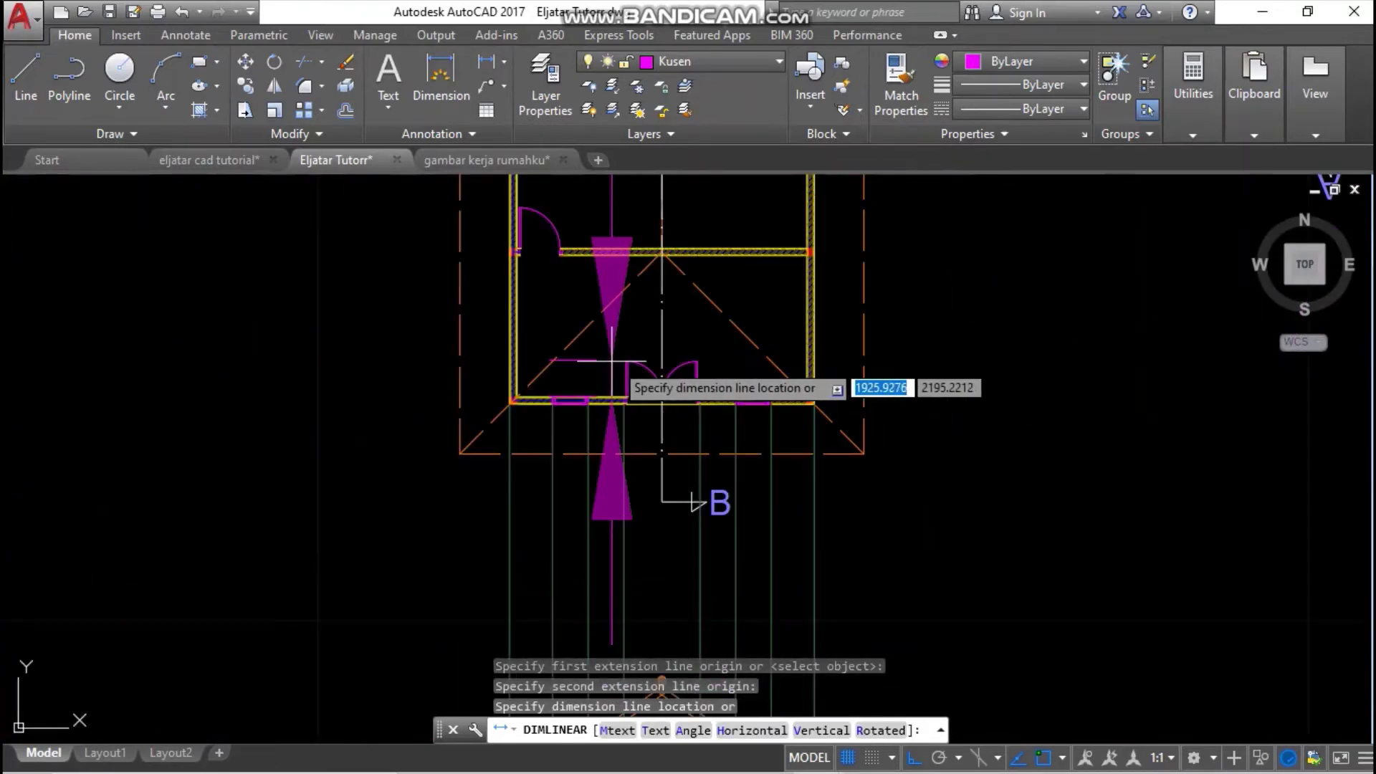
scroll(612, 362, down, 5)
scroll(549, 364, up, 3)
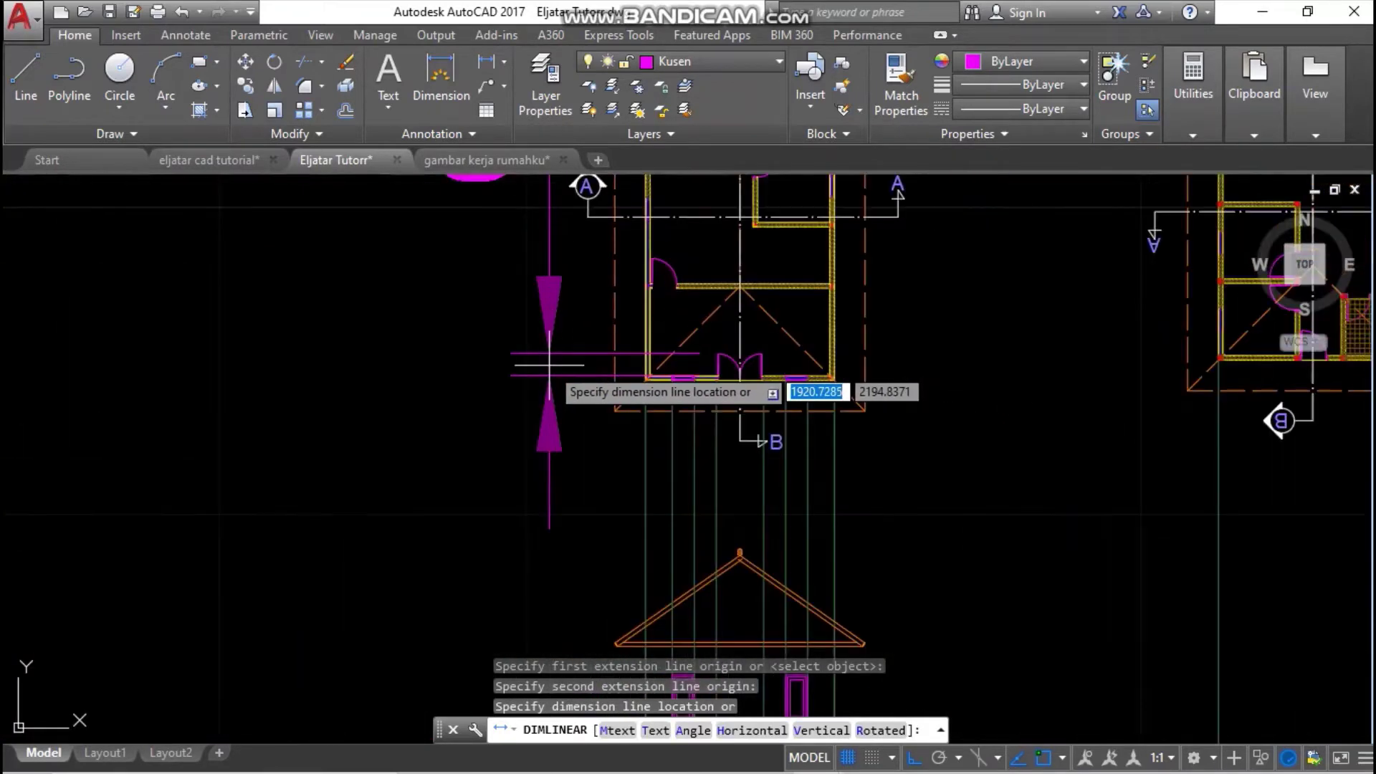
scroll(549, 365, up, 5)
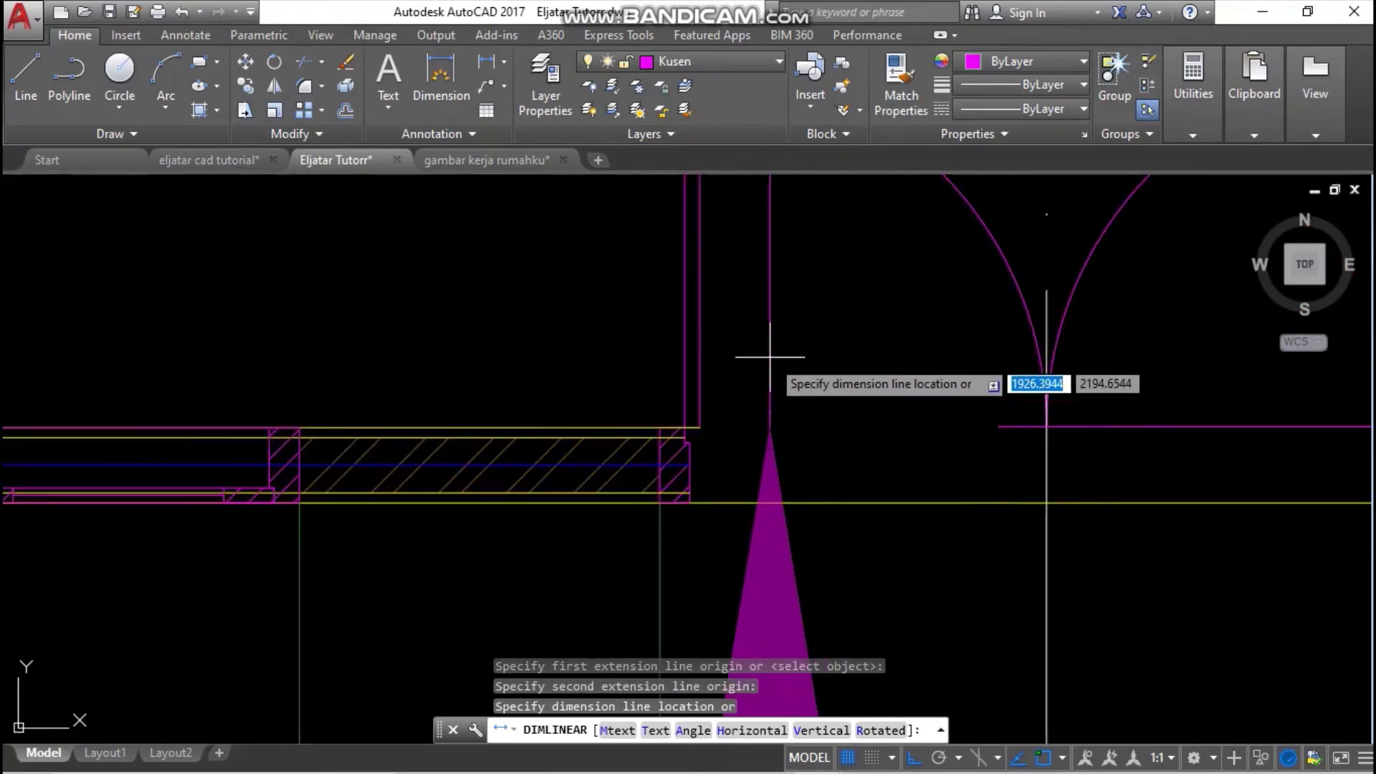
key(Escape)
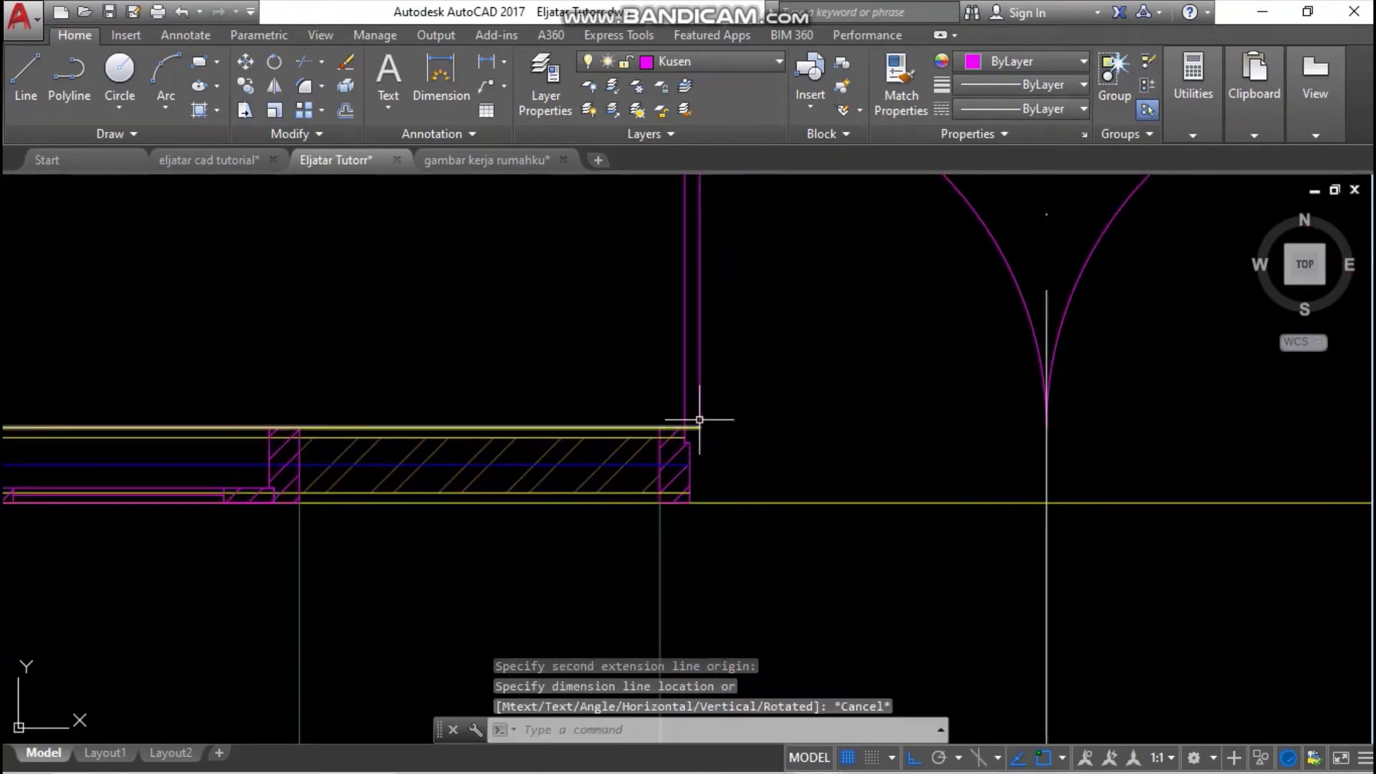
scroll(699, 420, down, 6)
key(Escape)
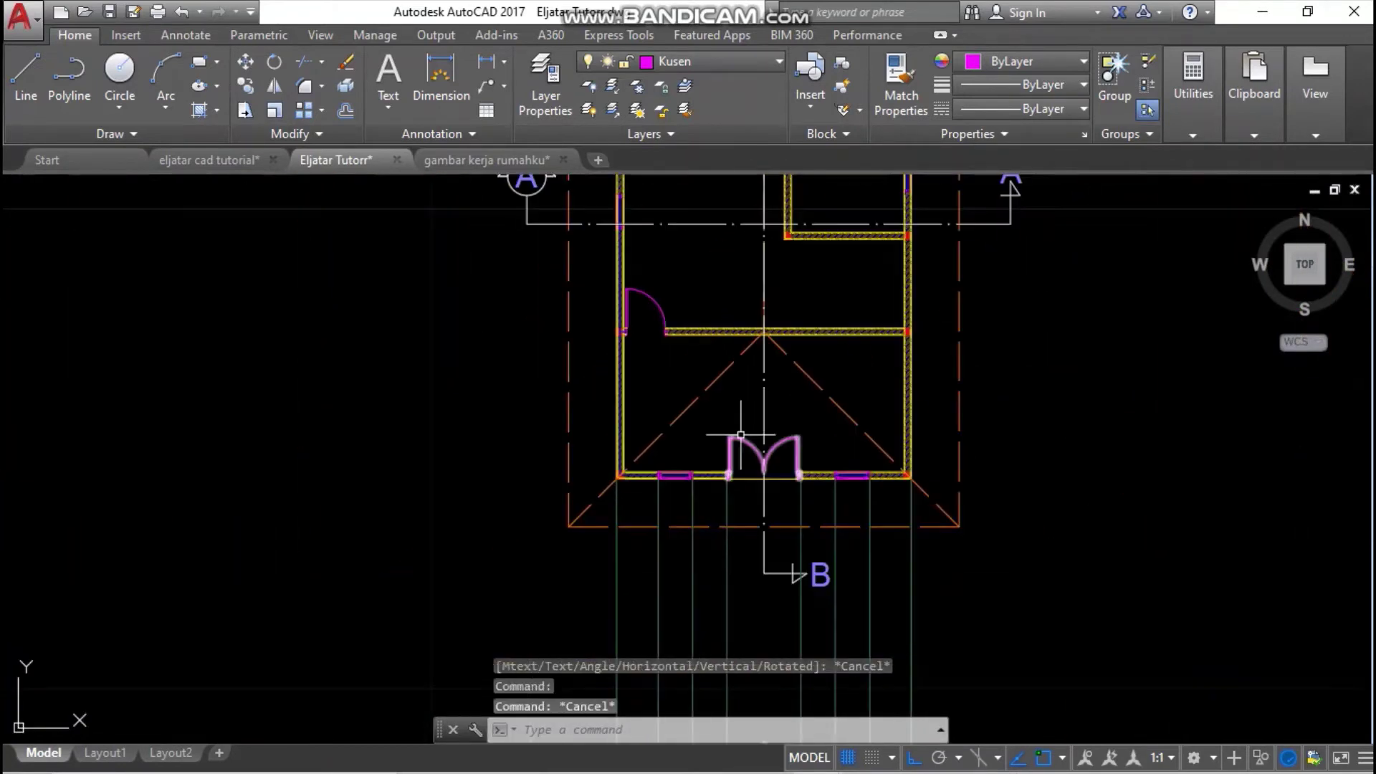
- Look through the existing section drawings for a door elevation that can be reused
scroll(742, 412, down, 5)
scroll(725, 349, up, 6)
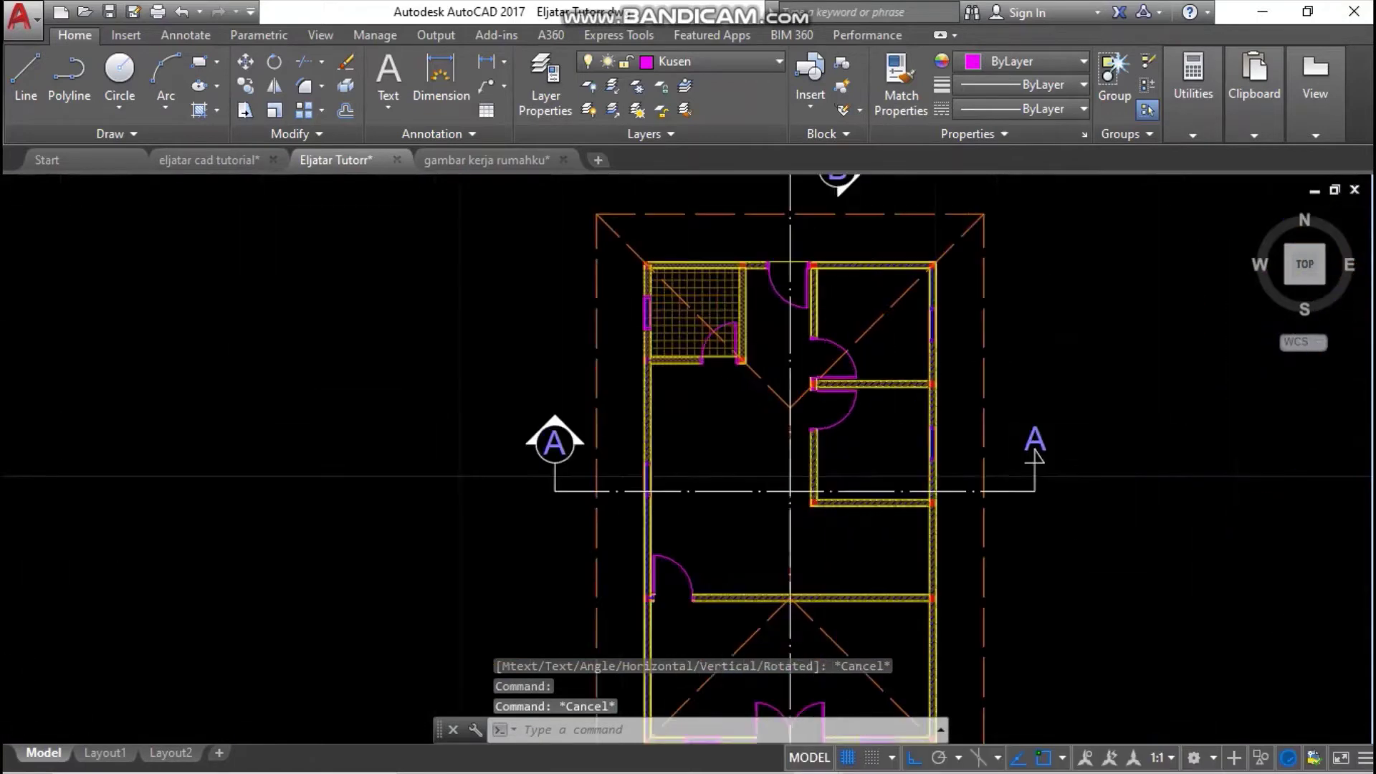
scroll(748, 437, down, 4)
mouse_move(748, 437)
middle_down()
mouse_move(748, 292)
mouse_move(737, 336)
middle_up()
middle_drag(740, 467, 826, 402)
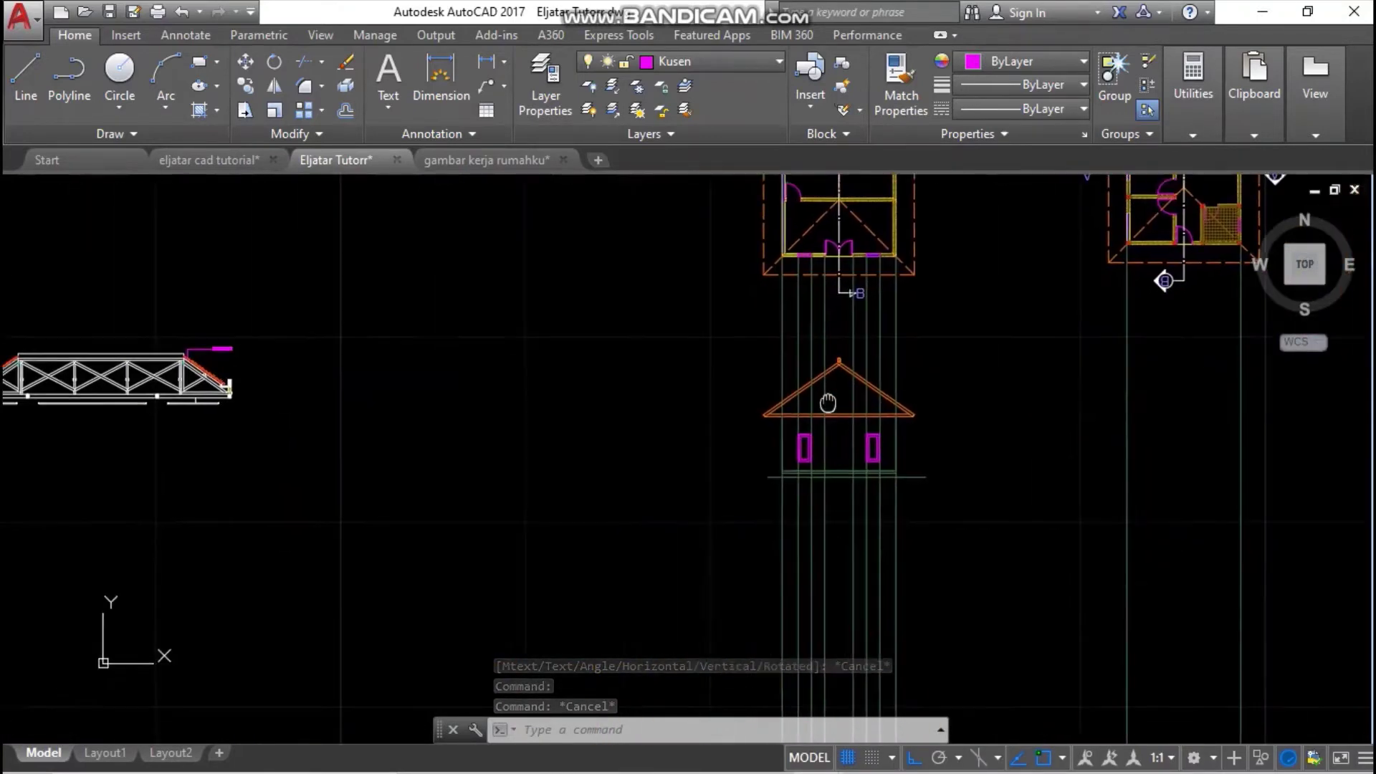
middle_drag(358, 430, 756, 345)
scroll(566, 399, down, 2)
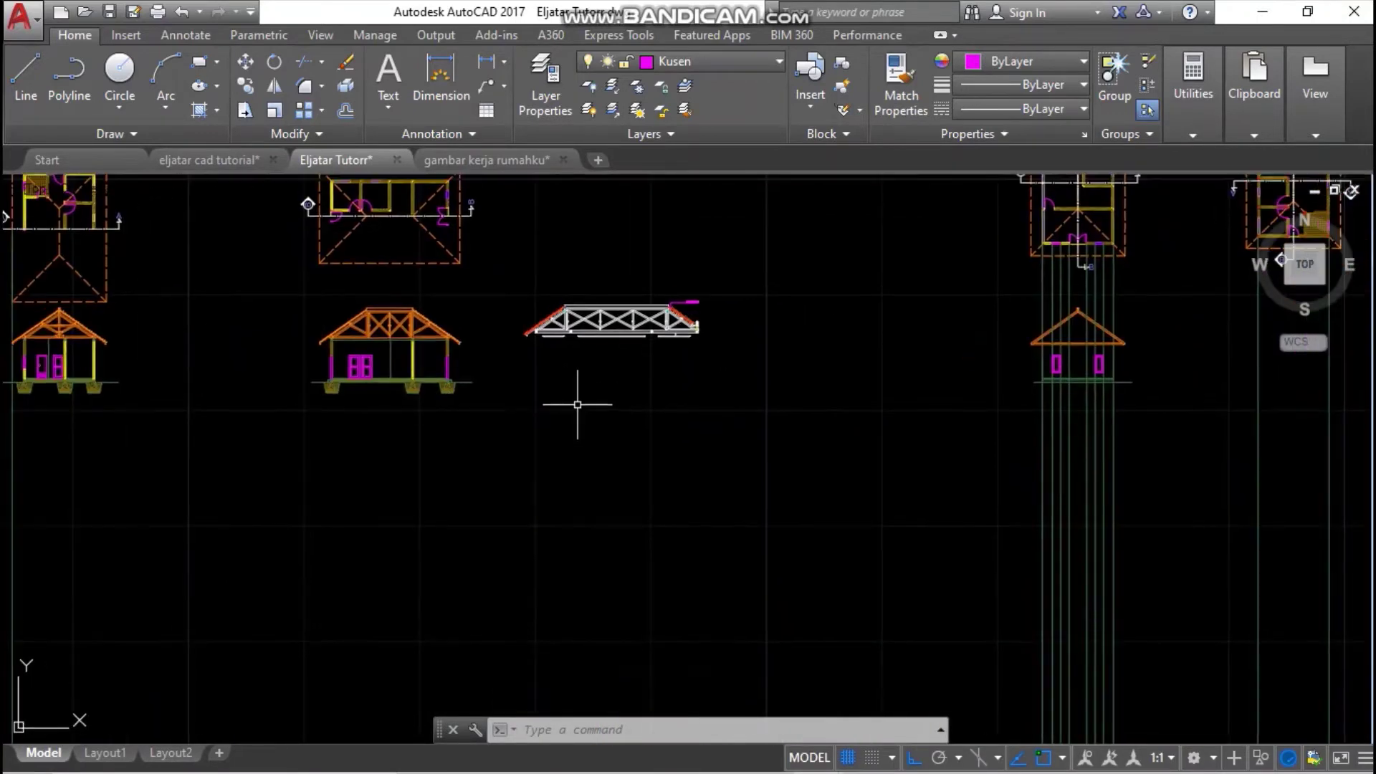
mouse_move(448, 351)
middle_down()
mouse_move(605, 397)
mouse_move(648, 382)
middle_up()
scroll(517, 410, up, 8)
scroll(648, 382, down, 4)
middle_drag(649, 381, 1156, 340)
scroll(328, 315, up, 6)
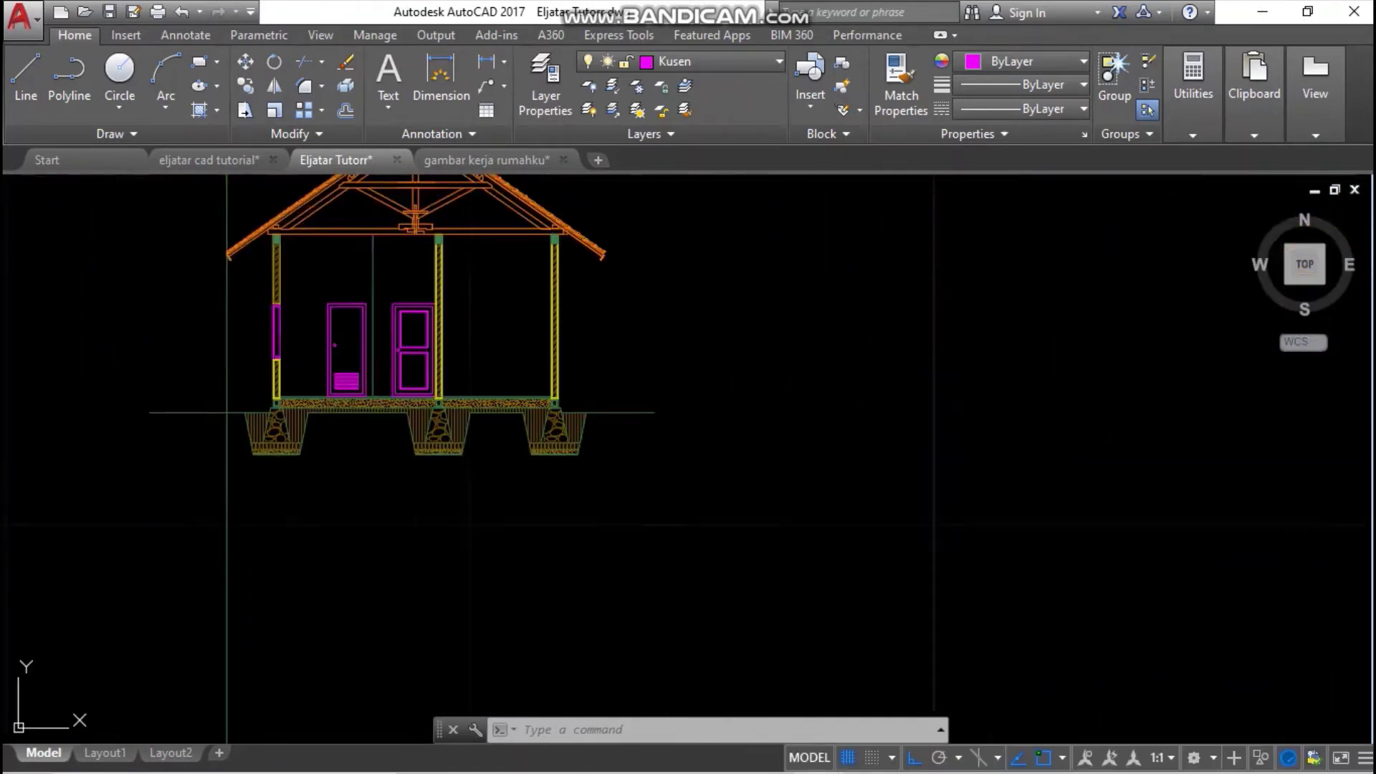
- Copy the section's louvred door without its louvre by its bottom-right corner onto the front elevation's floor line between the two windows
click(323, 239)
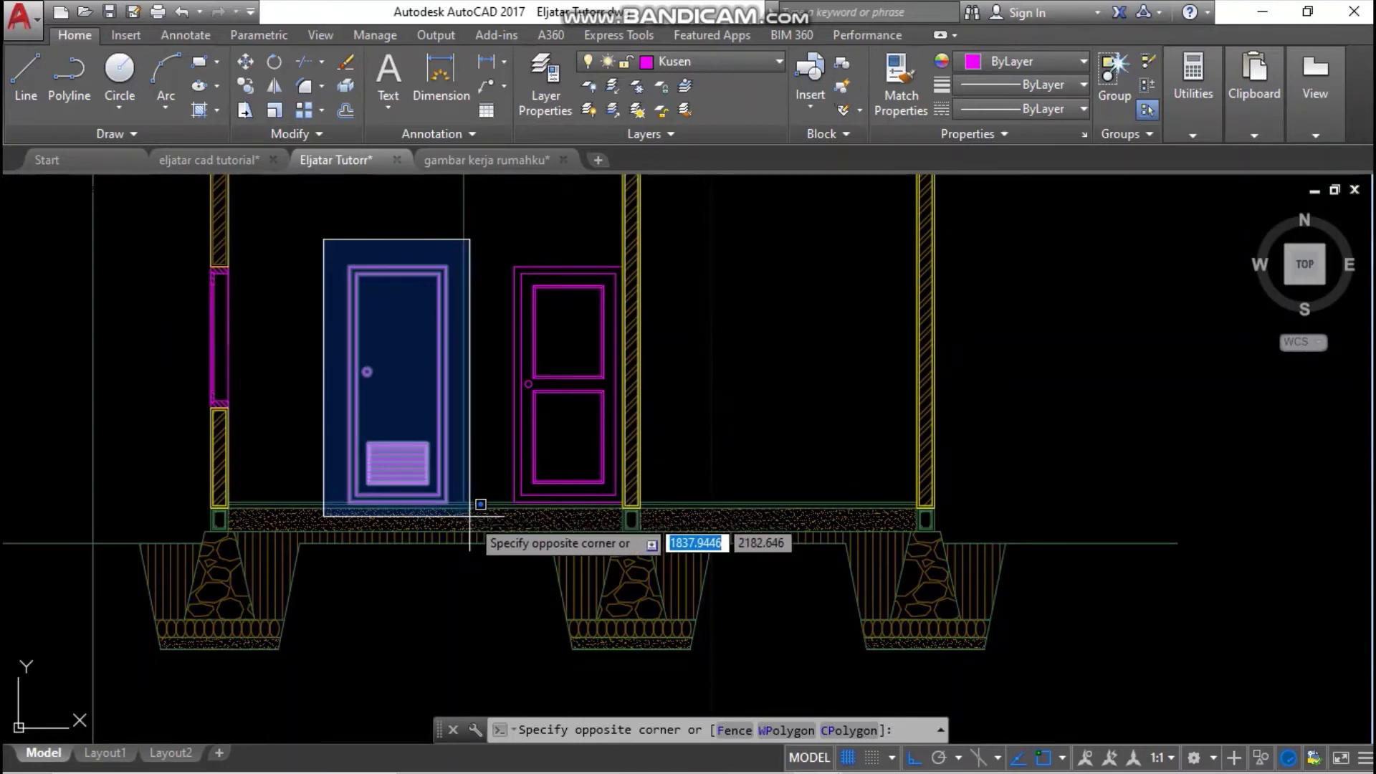
click(474, 518)
scroll(399, 437, up, 4)
shift+click(411, 394)
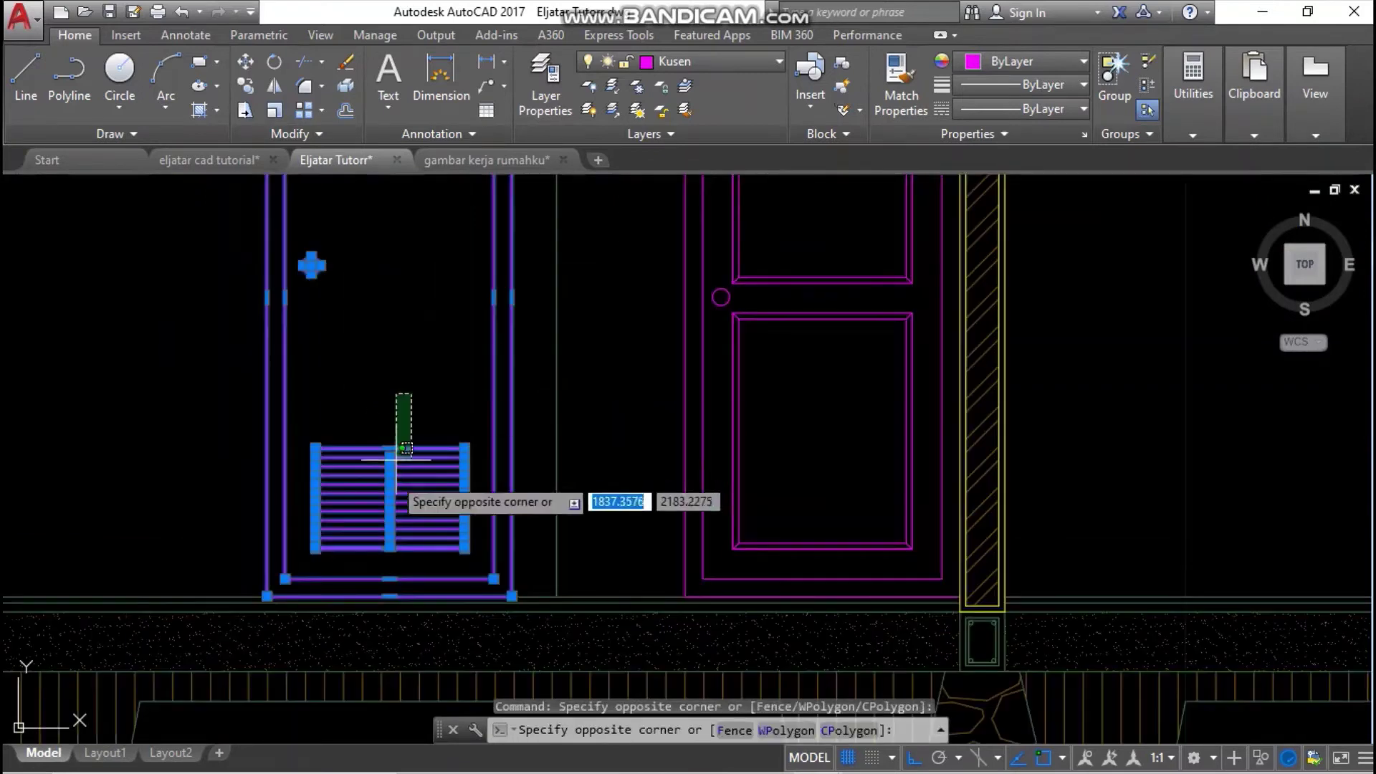
shift+click(382, 547)
scroll(409, 441, down, 2)
middle_drag(410, 442, 423, 504)
right_click(360, 310)
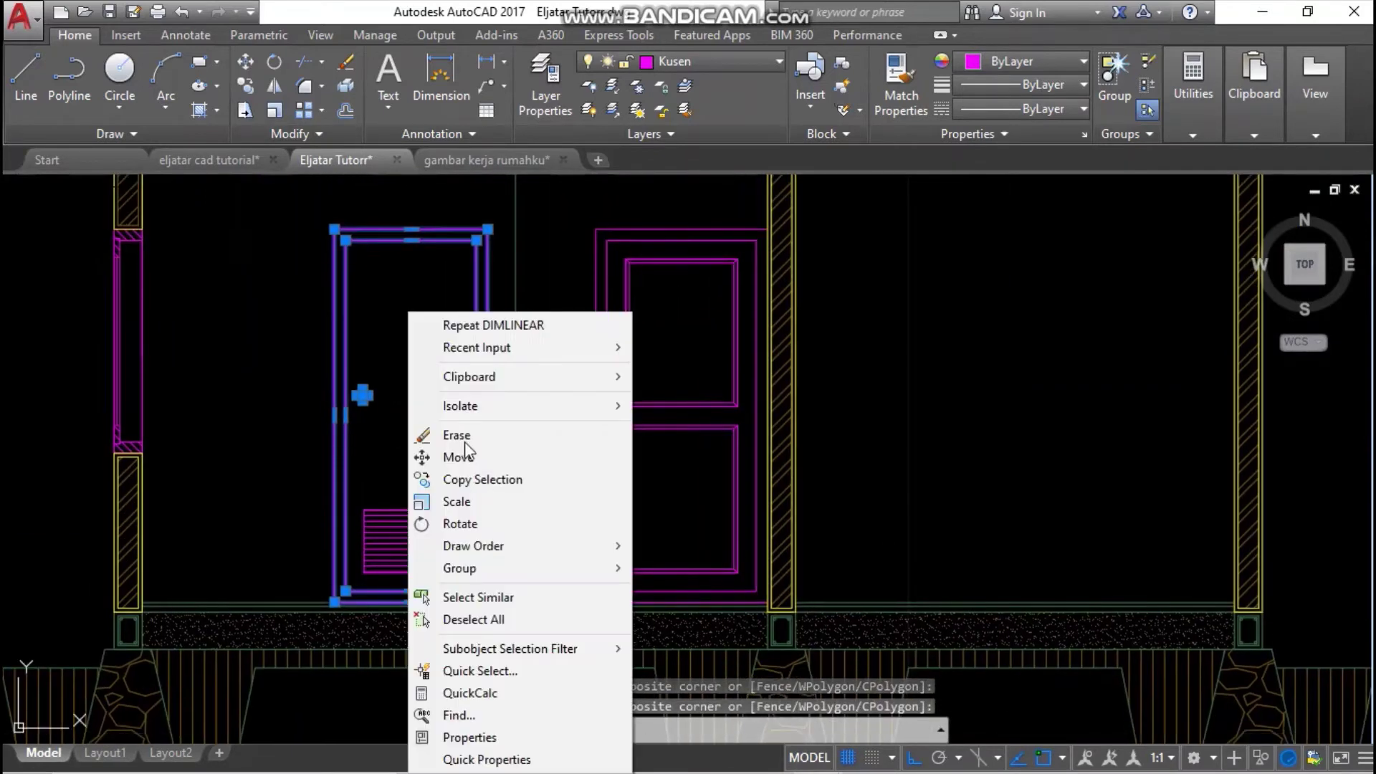
click(493, 483)
scroll(516, 602, up, 3)
scroll(452, 630, up, 3)
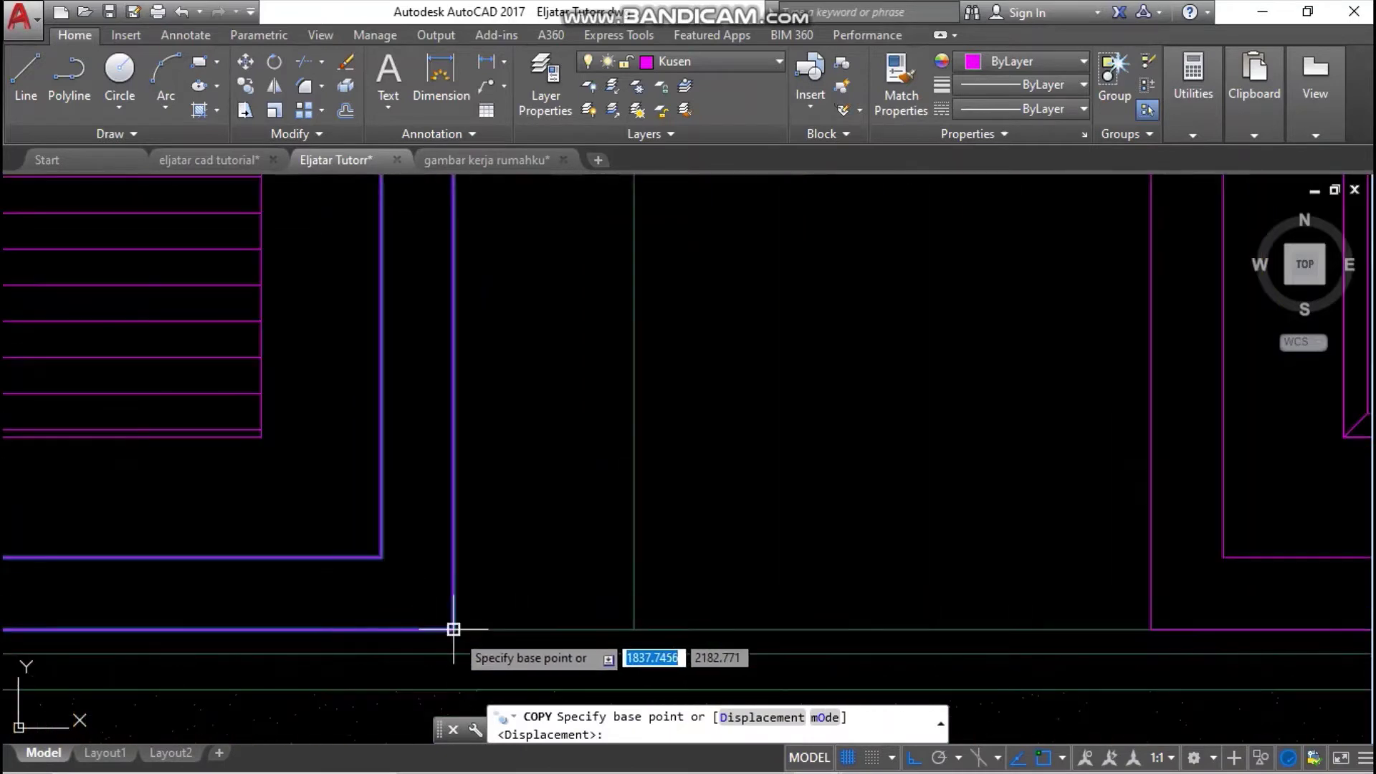
click(451, 630)
scroll(819, 373, down, 10)
scroll(819, 373, down, 5)
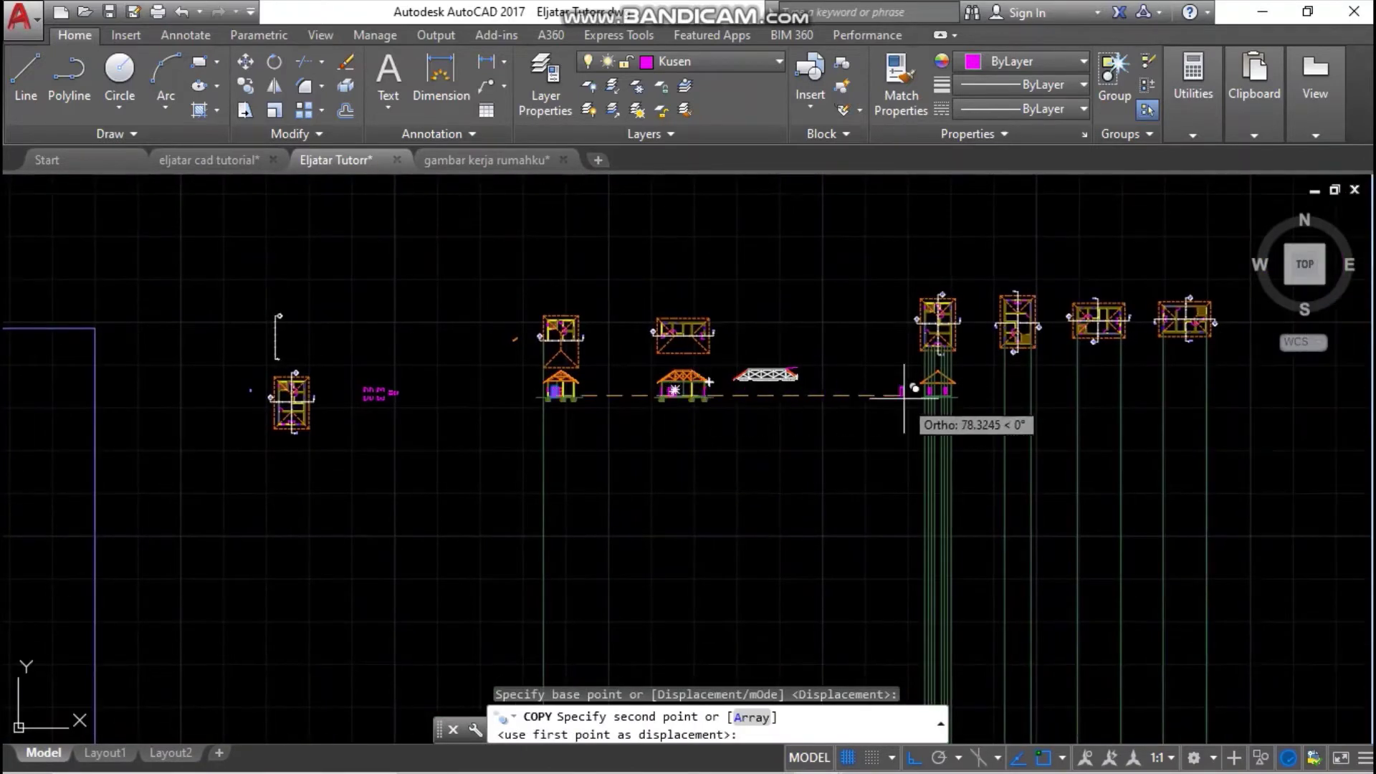
scroll(932, 387, up, 8)
scroll(821, 423, up, 4)
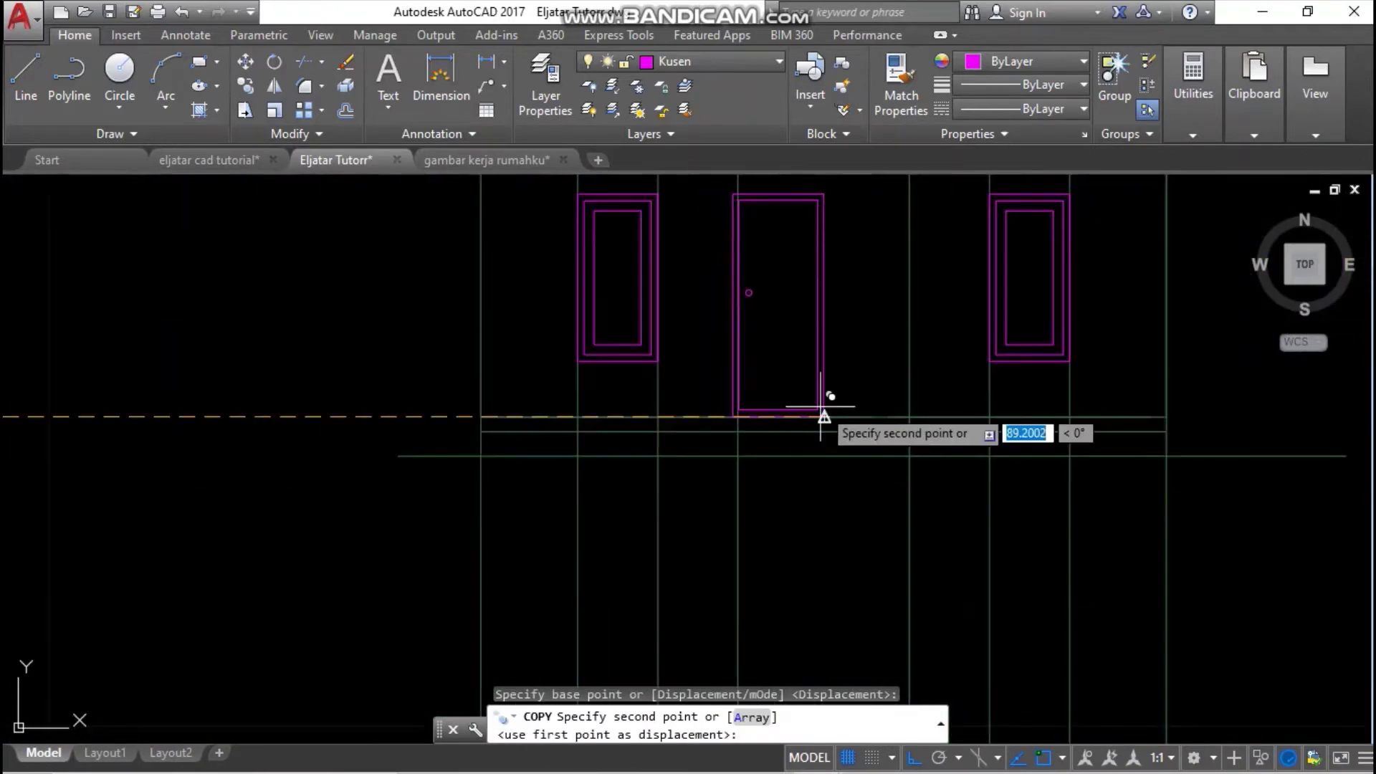
click(824, 415)
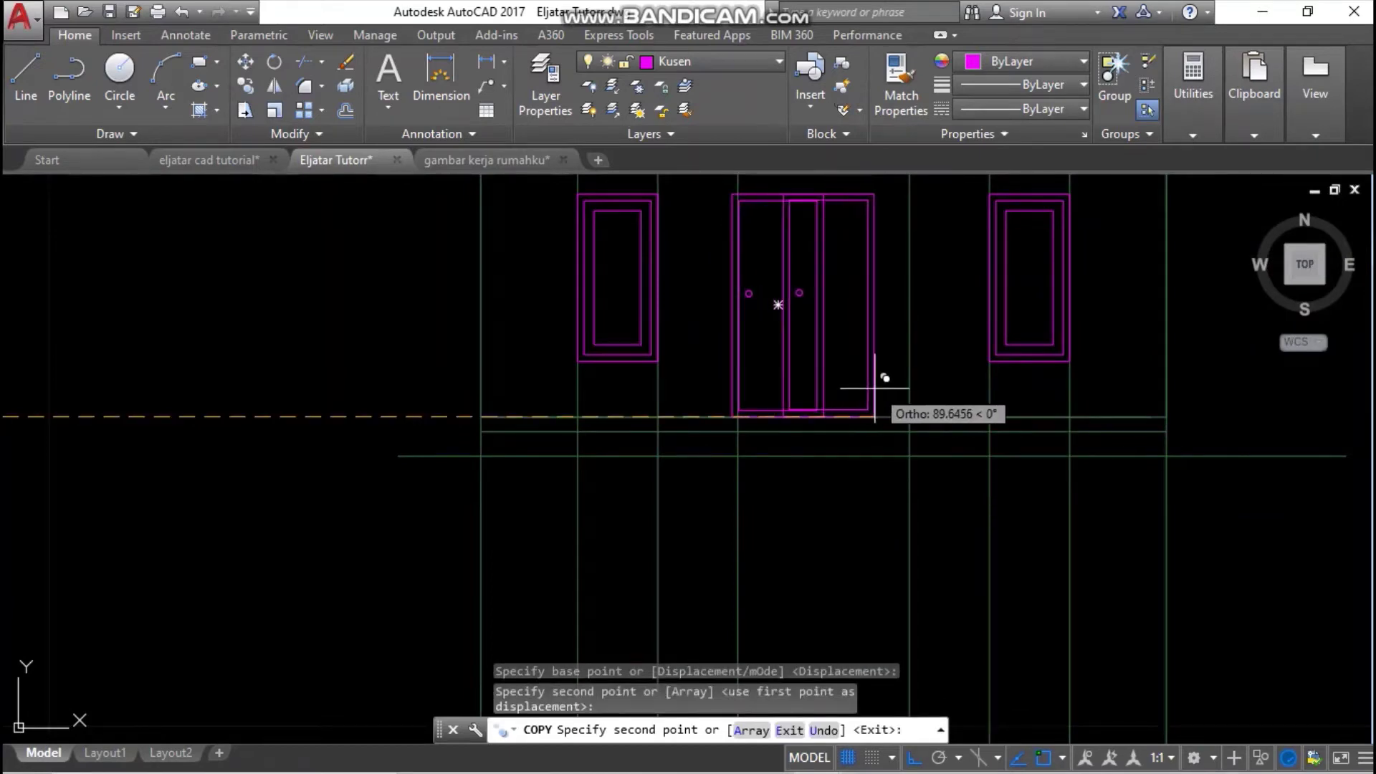
key(Escape)
- Copy the single door by its bottom-left corner onto its bottom-right corner to form a double door in the front elevation
middle_drag(851, 381, 858, 471)
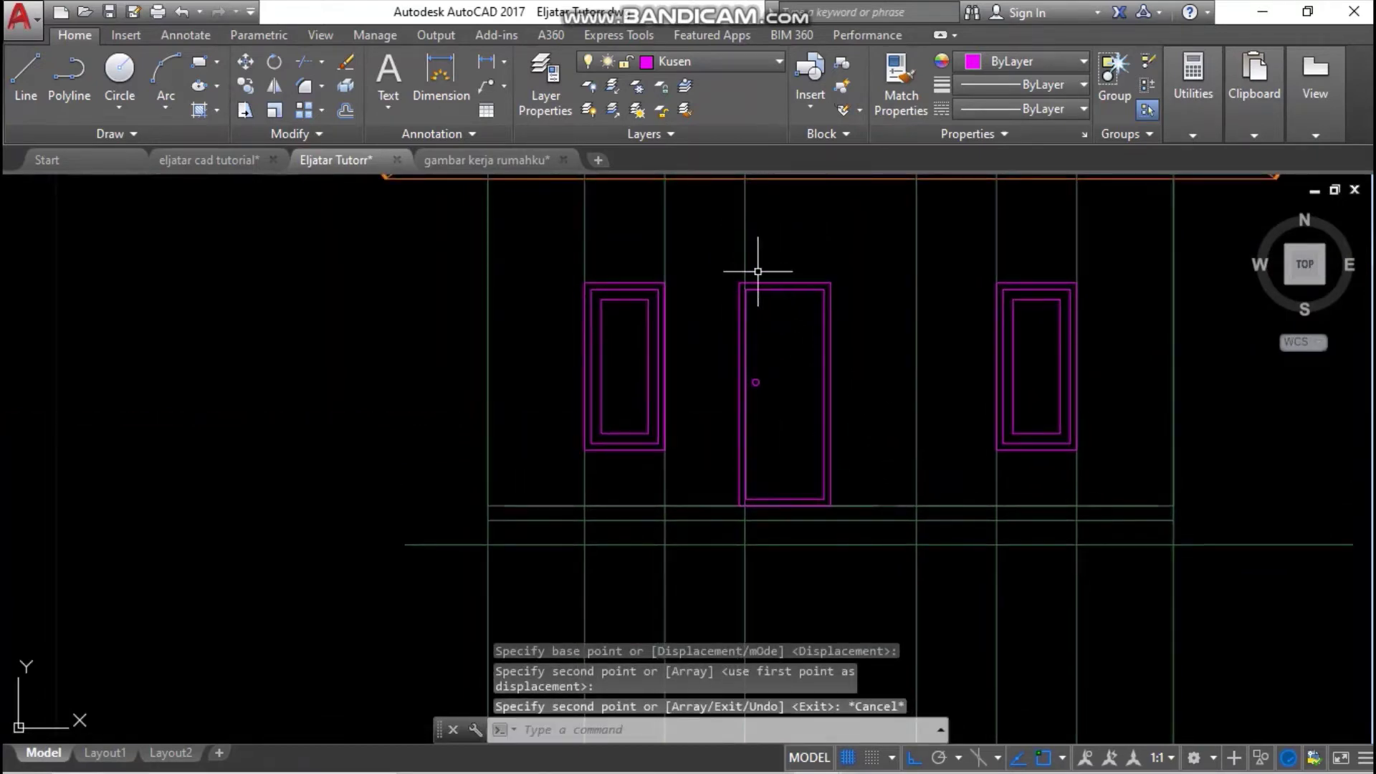
click(723, 247)
click(889, 524)
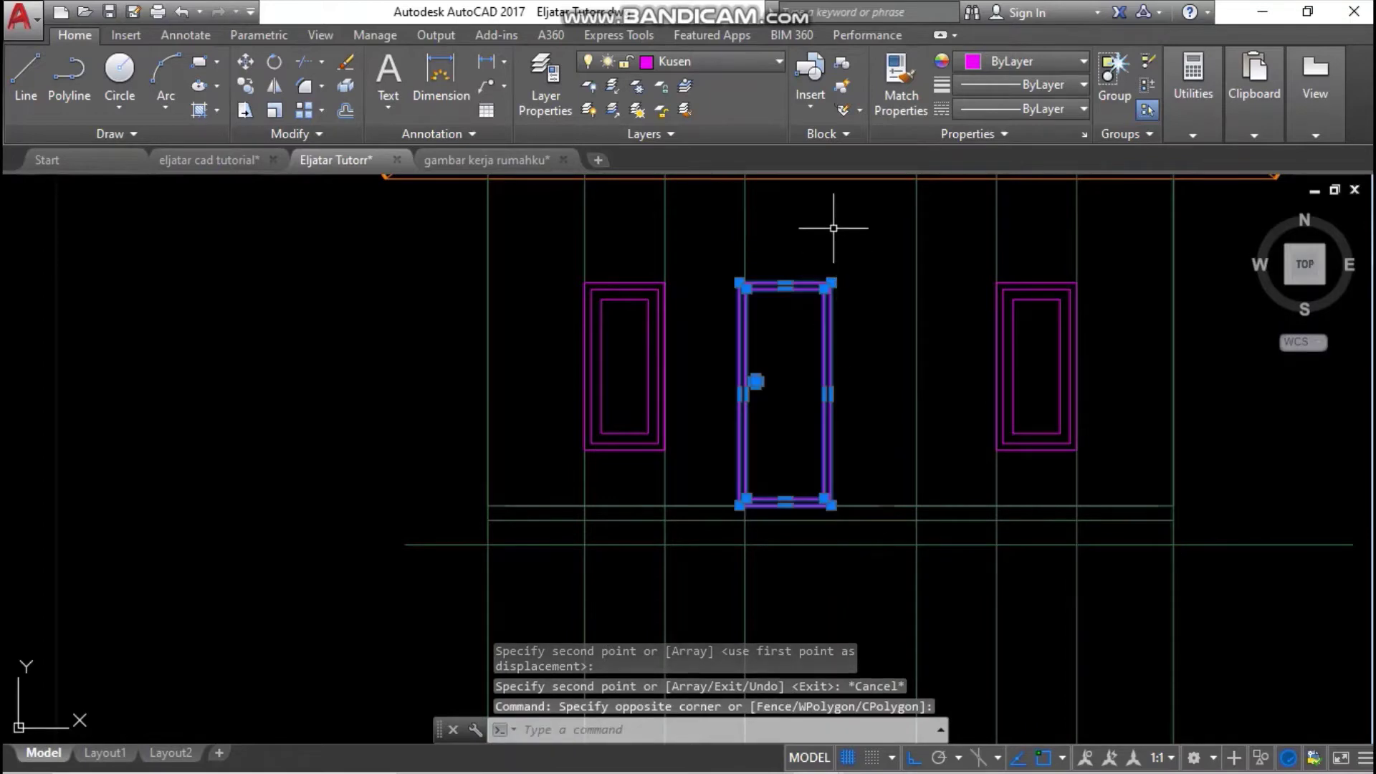
right_click(835, 229)
click(899, 397)
scroll(728, 562, up, 4)
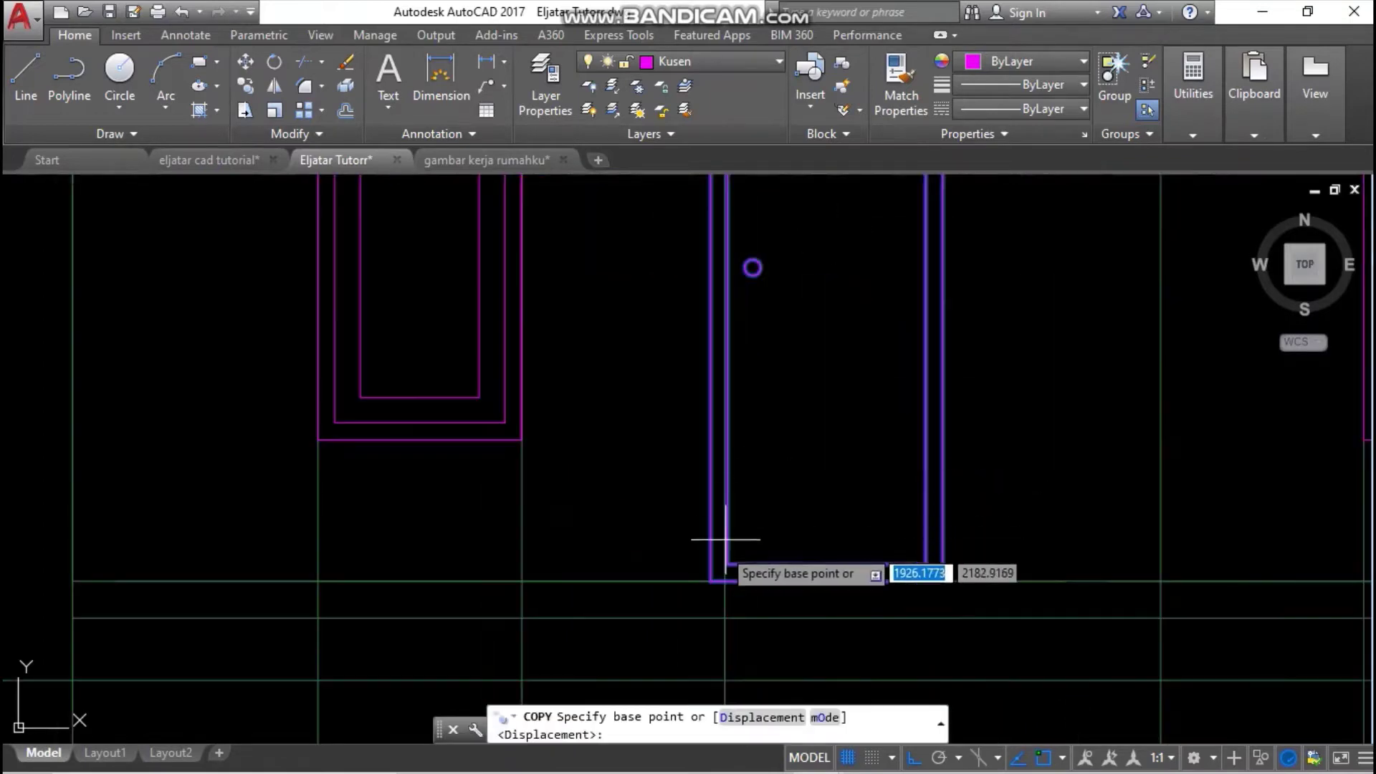
click(712, 581)
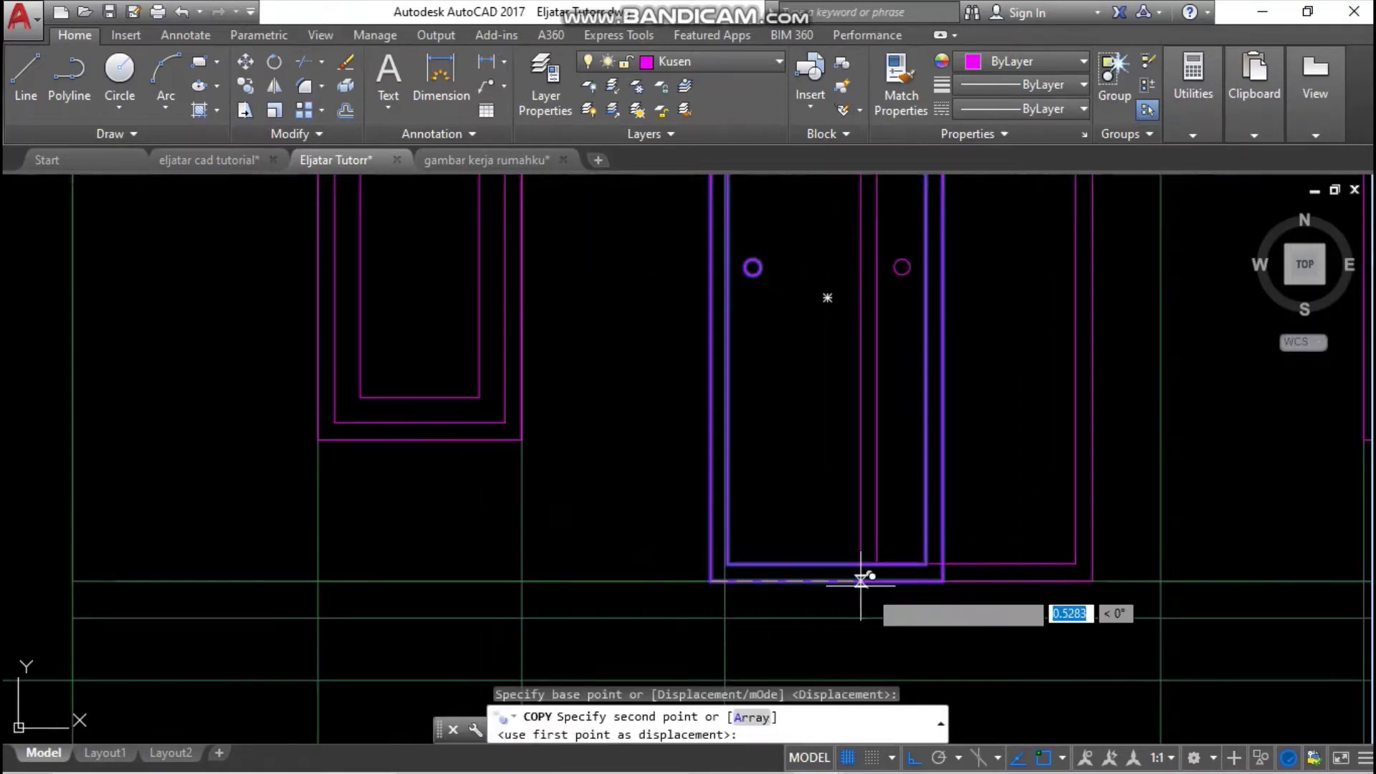
click(943, 581)
key(Escape)
scroll(860, 538, down, 4)
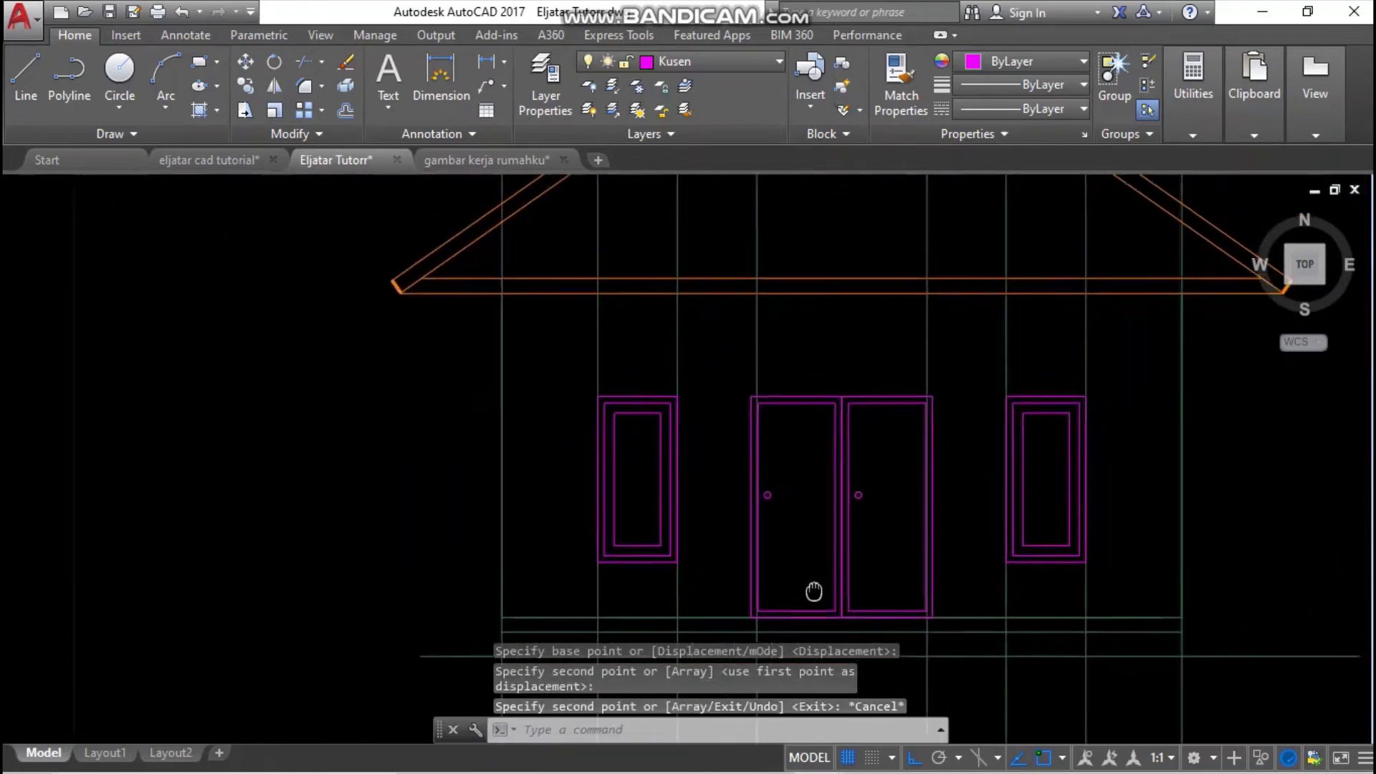
- Examine the projection lines of the floor plan's double door against the door drawn in the front elevation
scroll(807, 424, down, 4)
middle_drag(807, 423, 768, 654)
scroll(745, 224, up, 10)
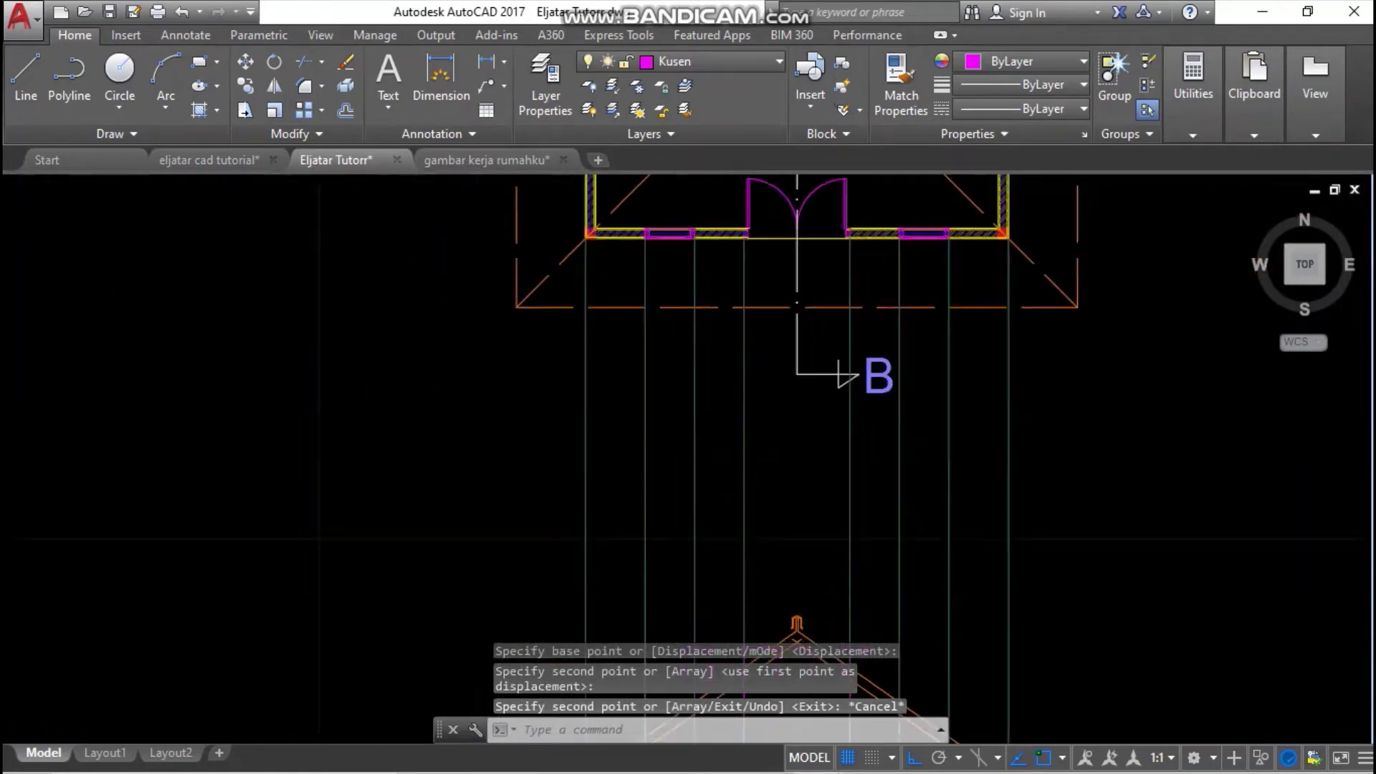
scroll(804, 470, down, 3)
middle_drag(797, 464, 753, 341)
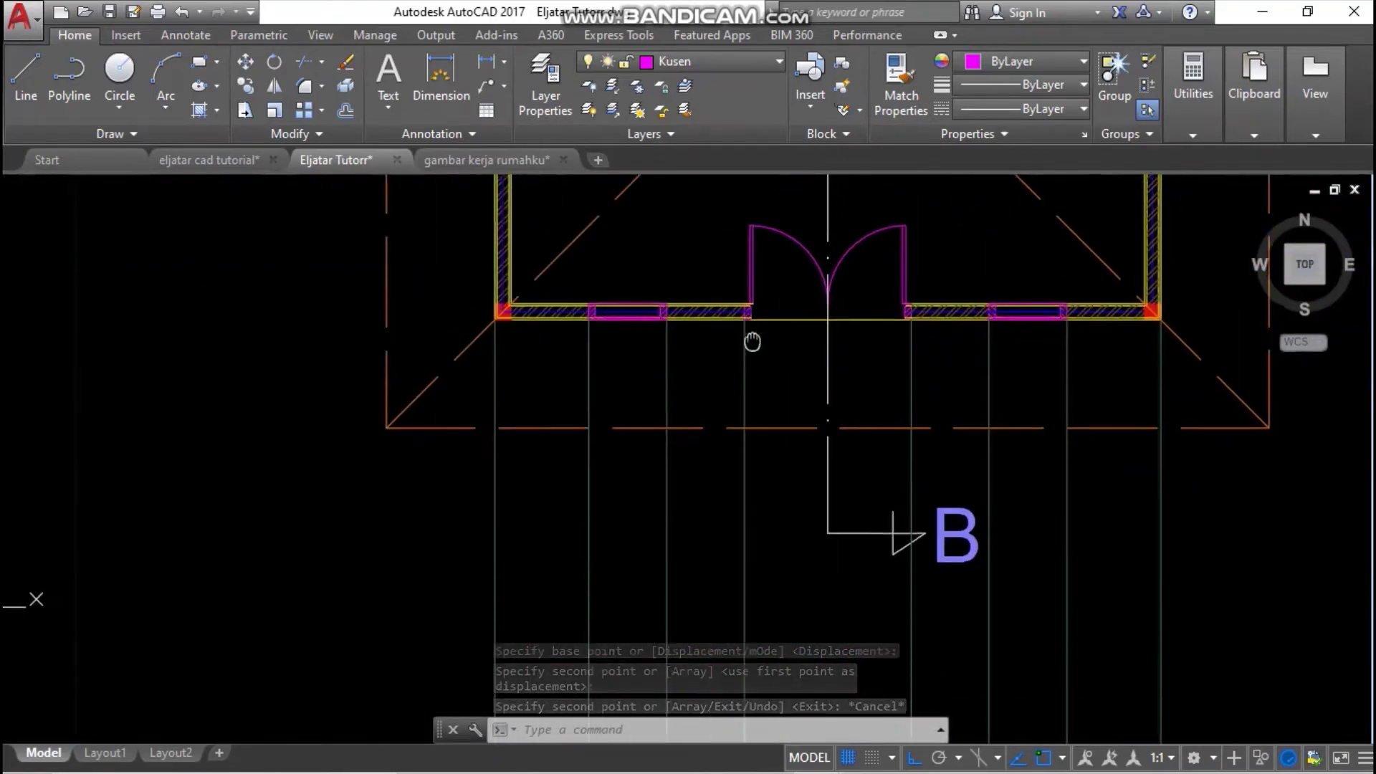
scroll(764, 446, down, 2)
middle_drag(758, 407, 743, 269)
middle_drag(768, 558, 731, 347)
middle_drag(733, 494, 732, 491)
scroll(714, 516, up, 4)
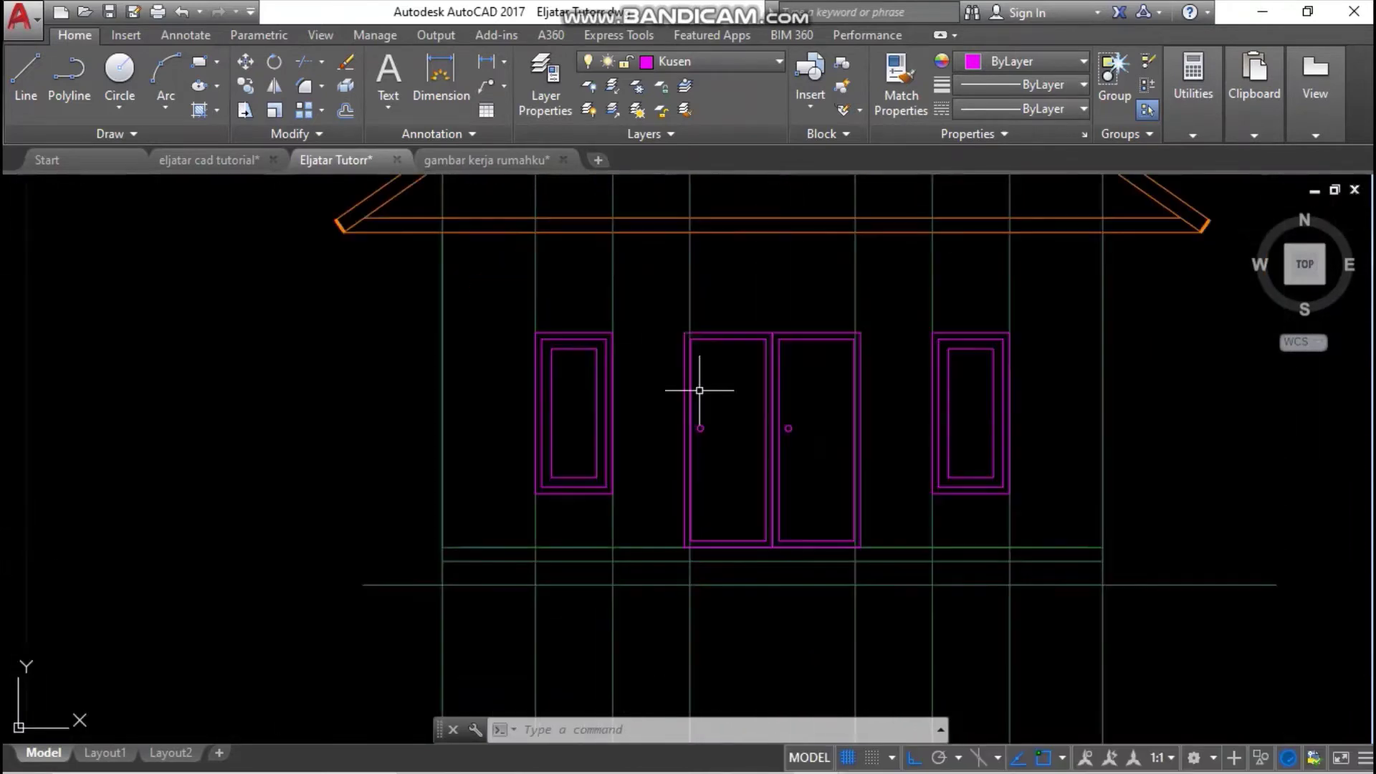
- Erase both door leaves between the two windows in the front elevation
click(654, 315)
click(902, 556)
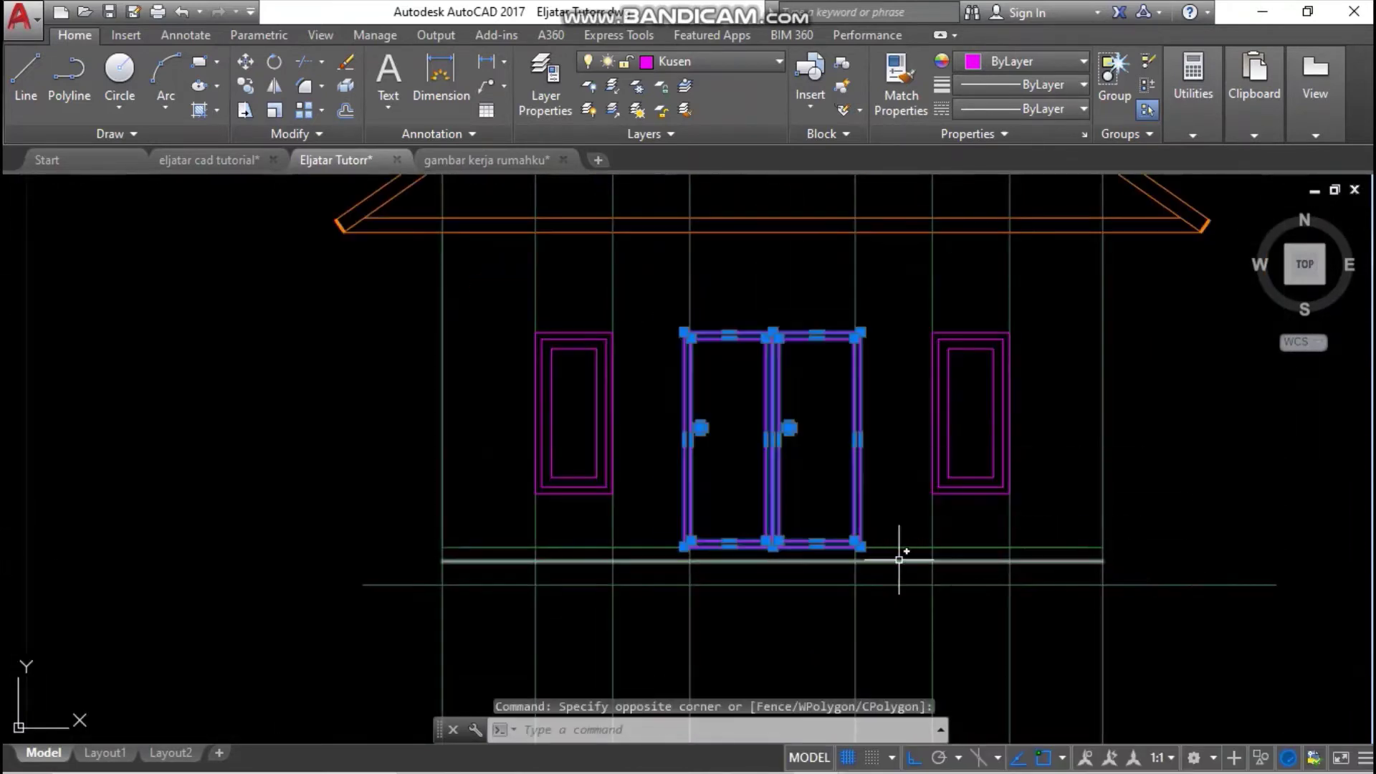
key(Delete)
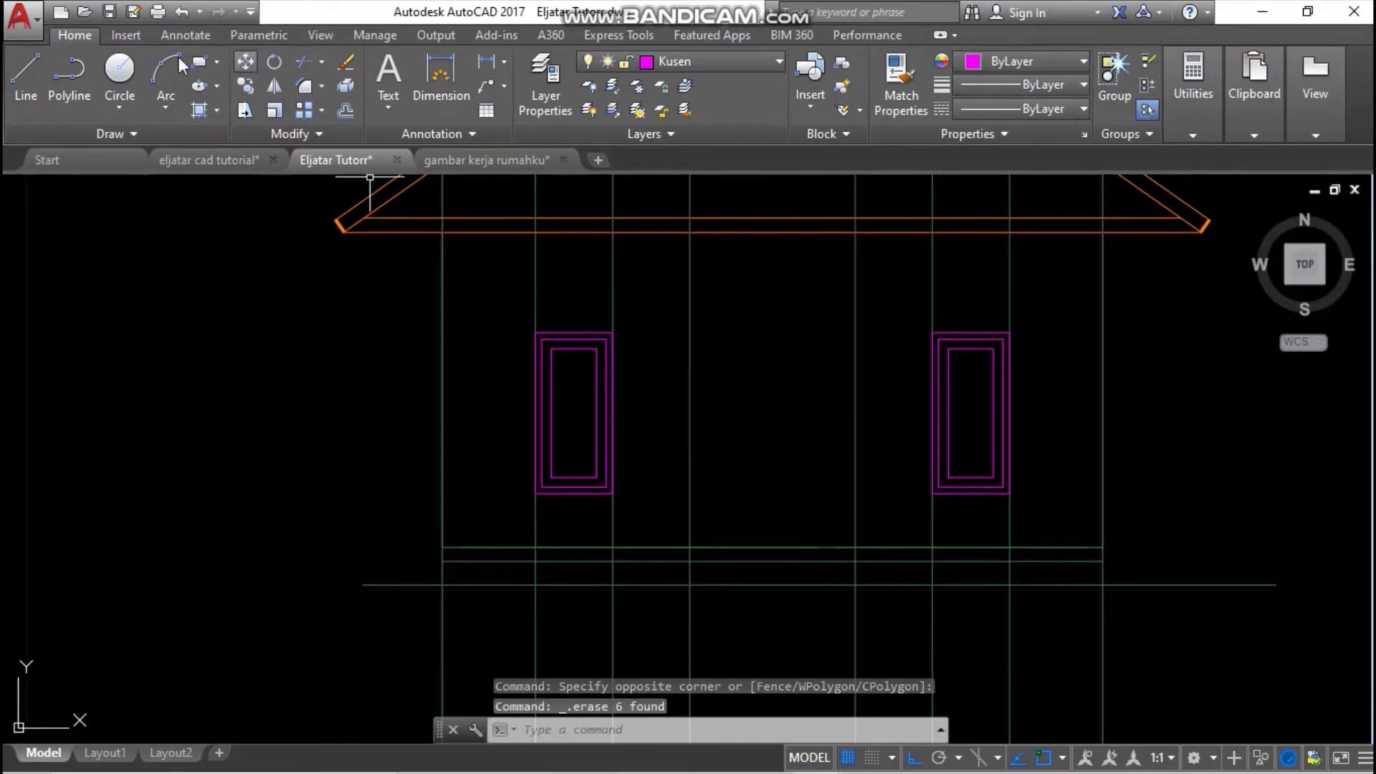
text(rec)
key(Return)
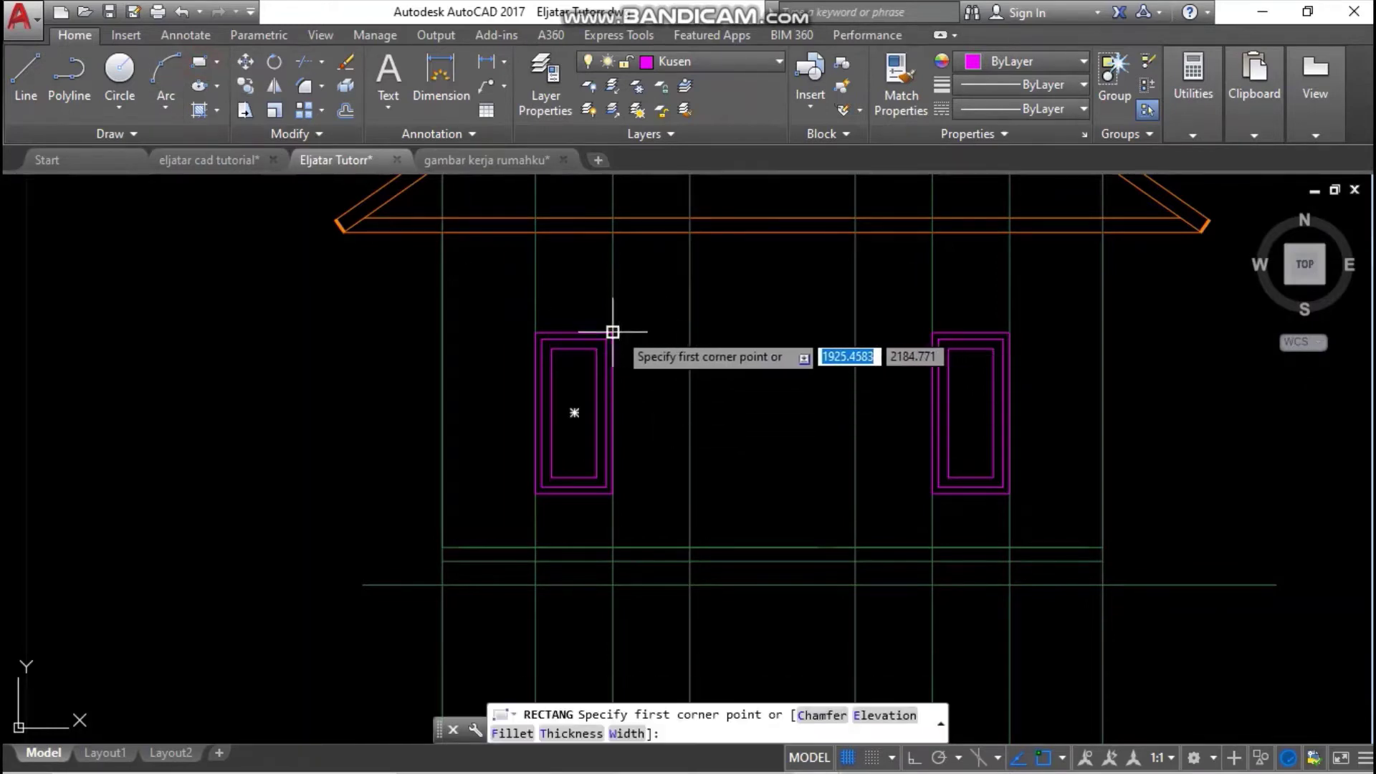
click(689, 328)
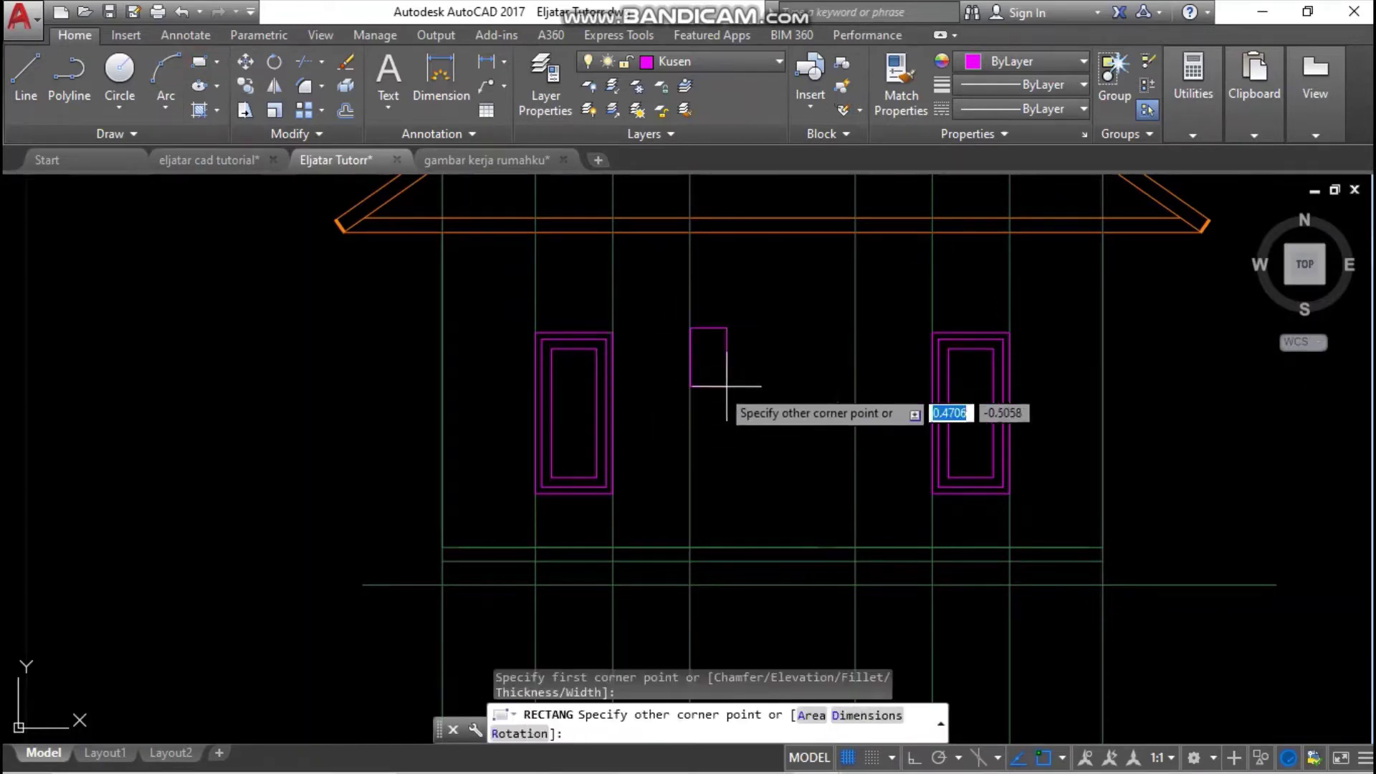
key(Escape)
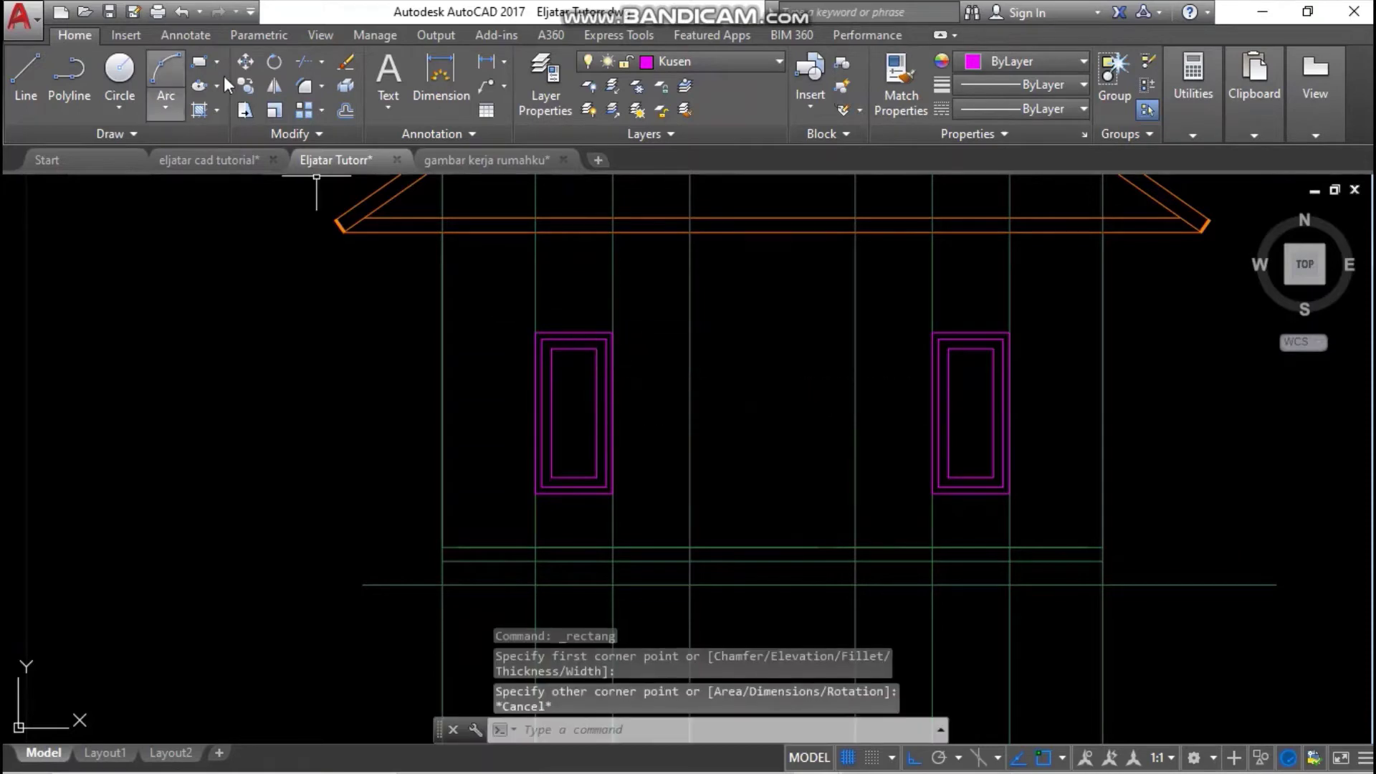
click(201, 63)
scroll(570, 311, up, 5)
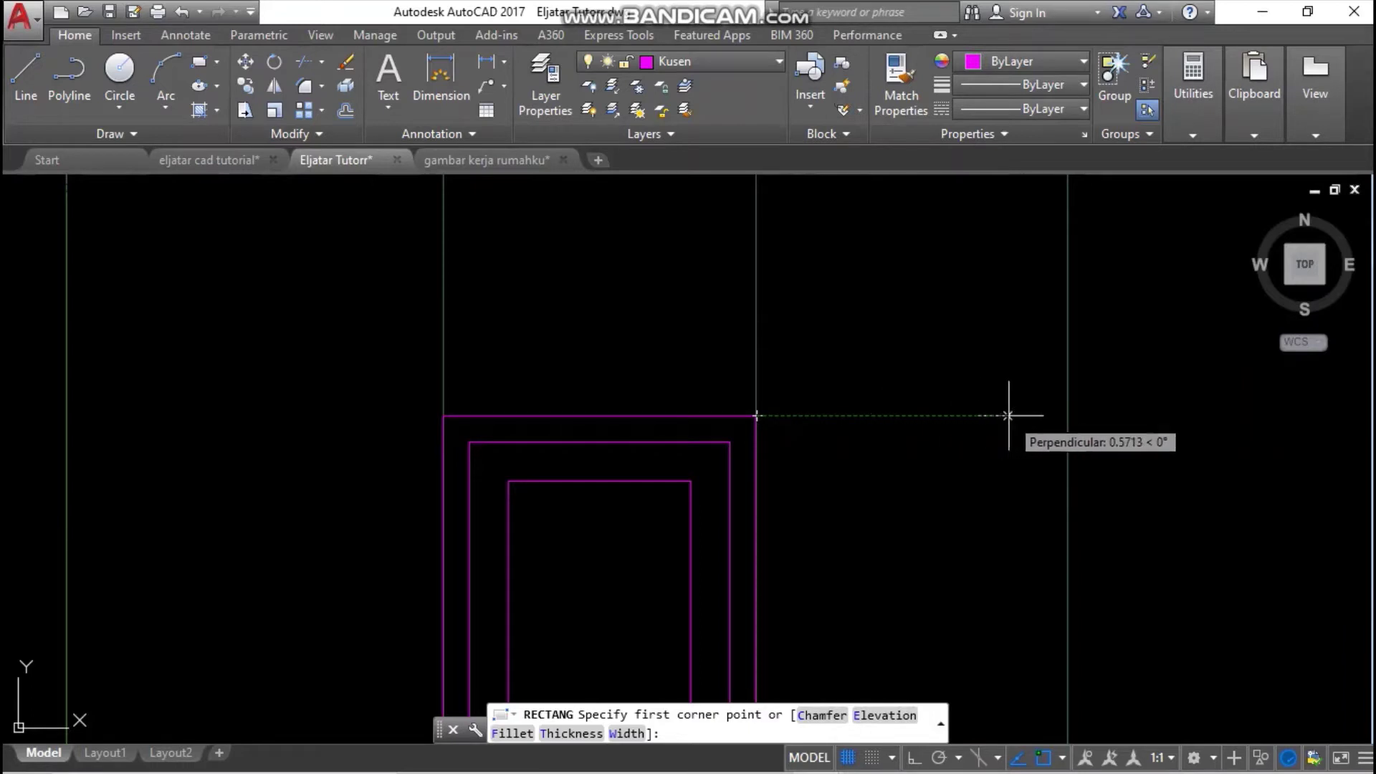
click(1068, 415)
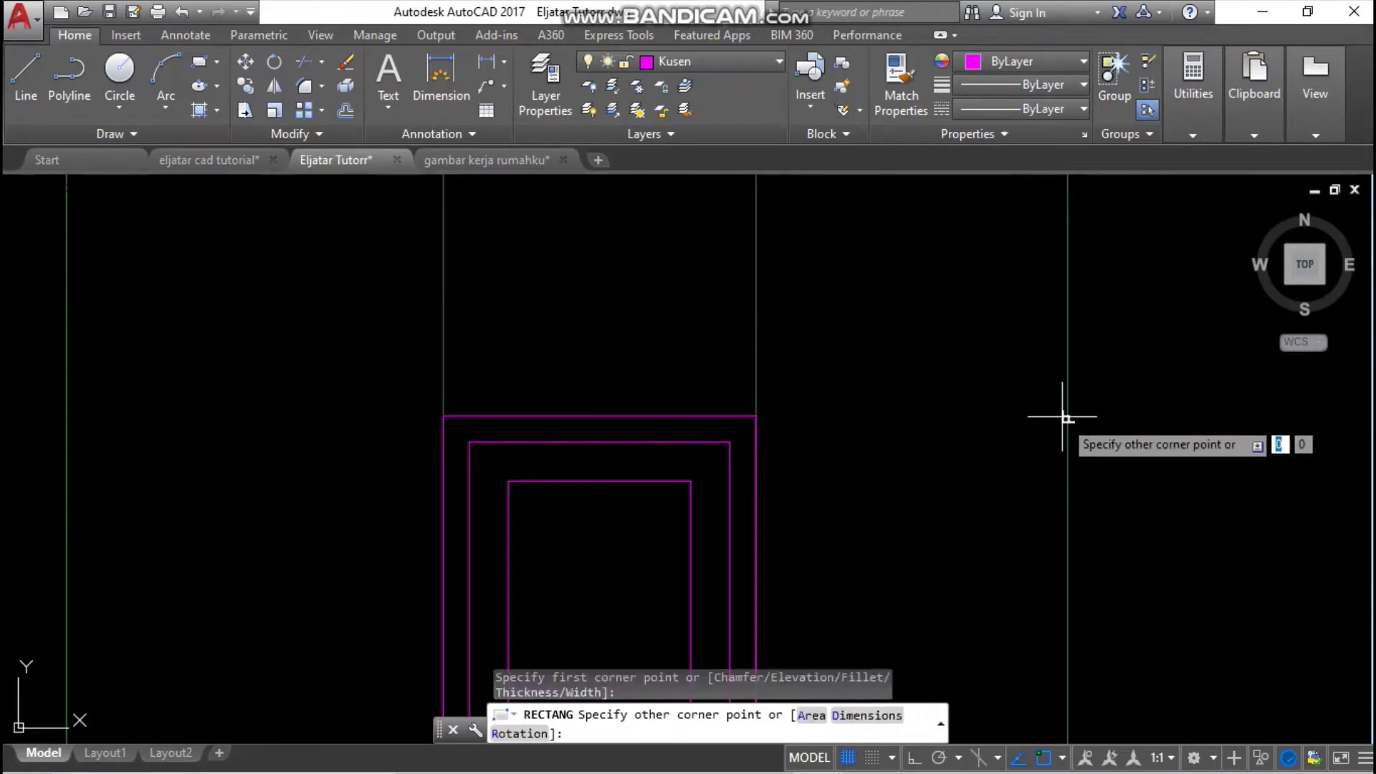
scroll(635, 516, up, 3)
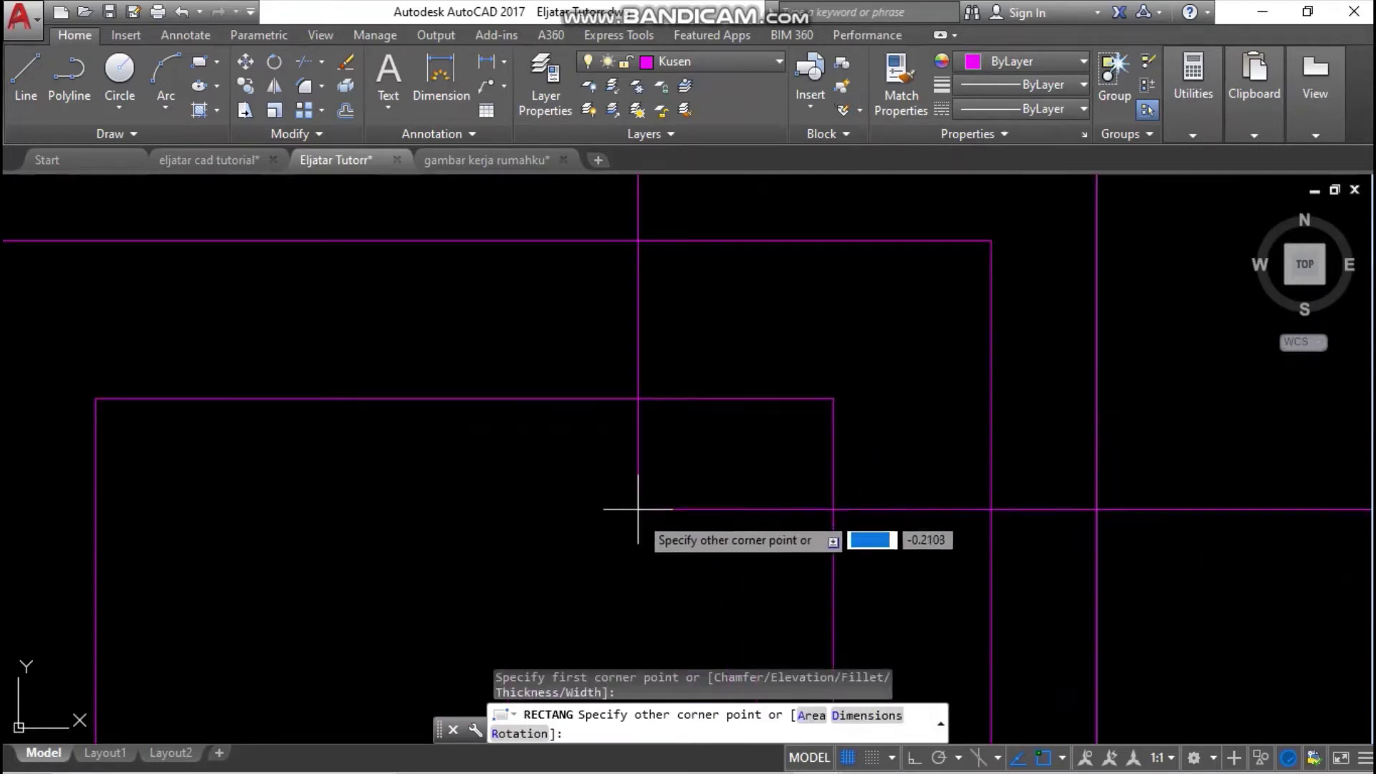
middle_drag(638, 507, 583, 635)
key(Escape)
scroll(747, 454, down, 6)
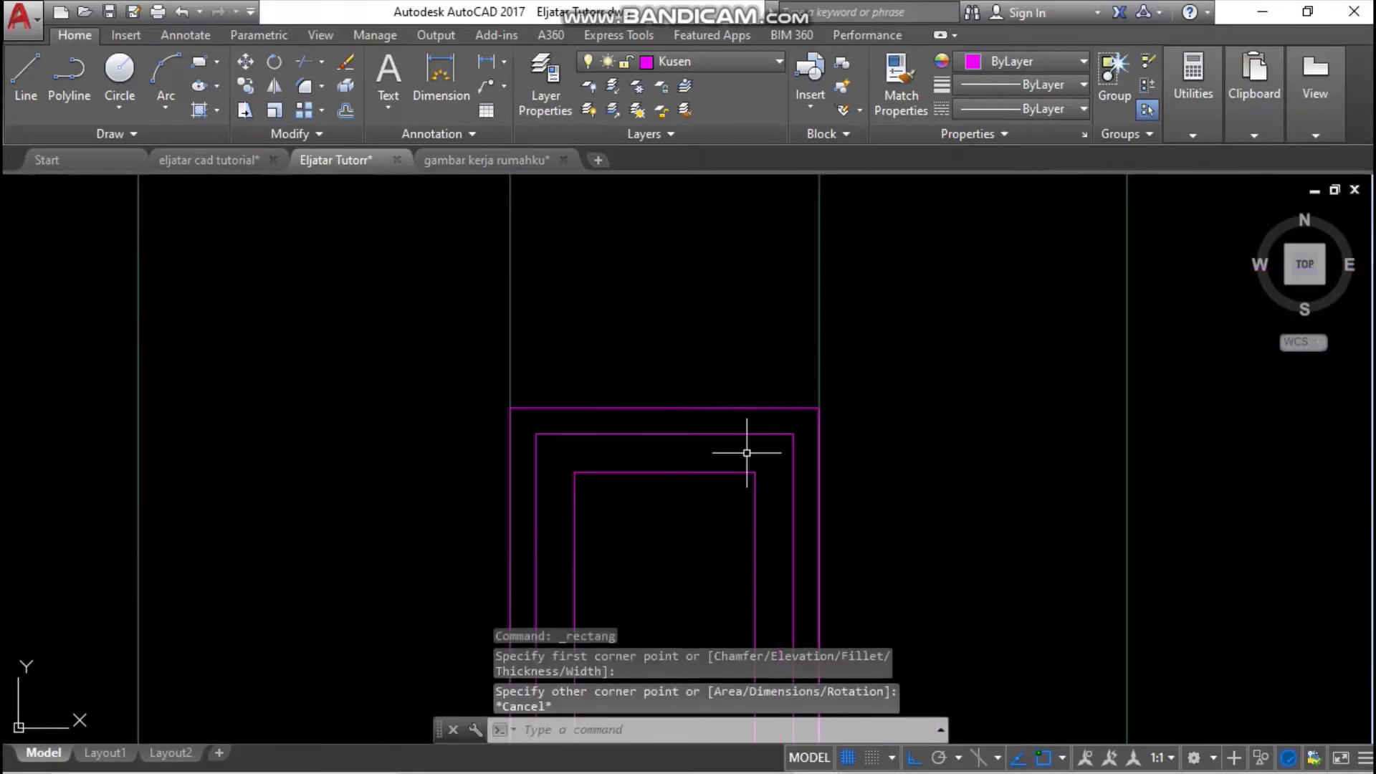
- Copy the left window's outer frame by its top-left corner horizontally onto the door opening's left projection line
middle_drag(747, 454, 407, 393)
click(428, 345)
right_click(357, 265)
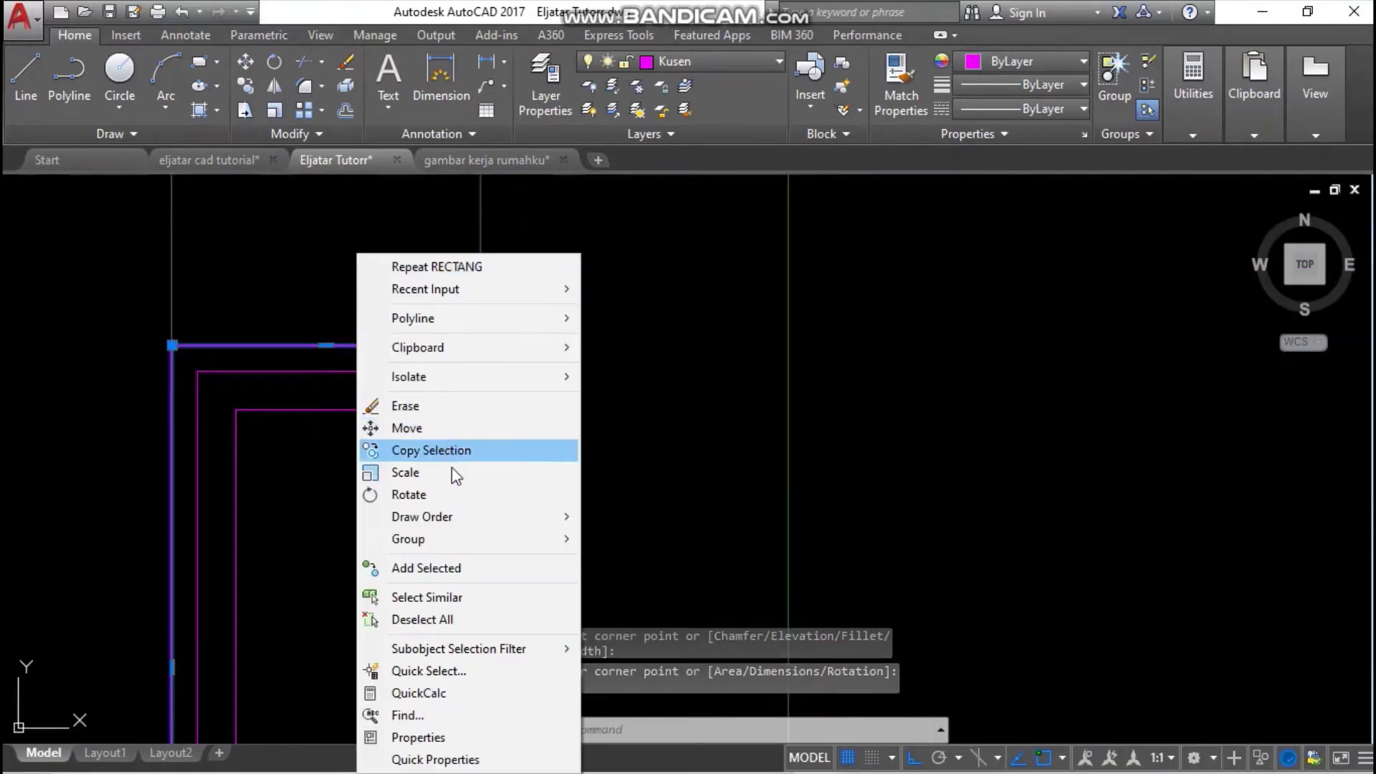
click(451, 467)
click(171, 345)
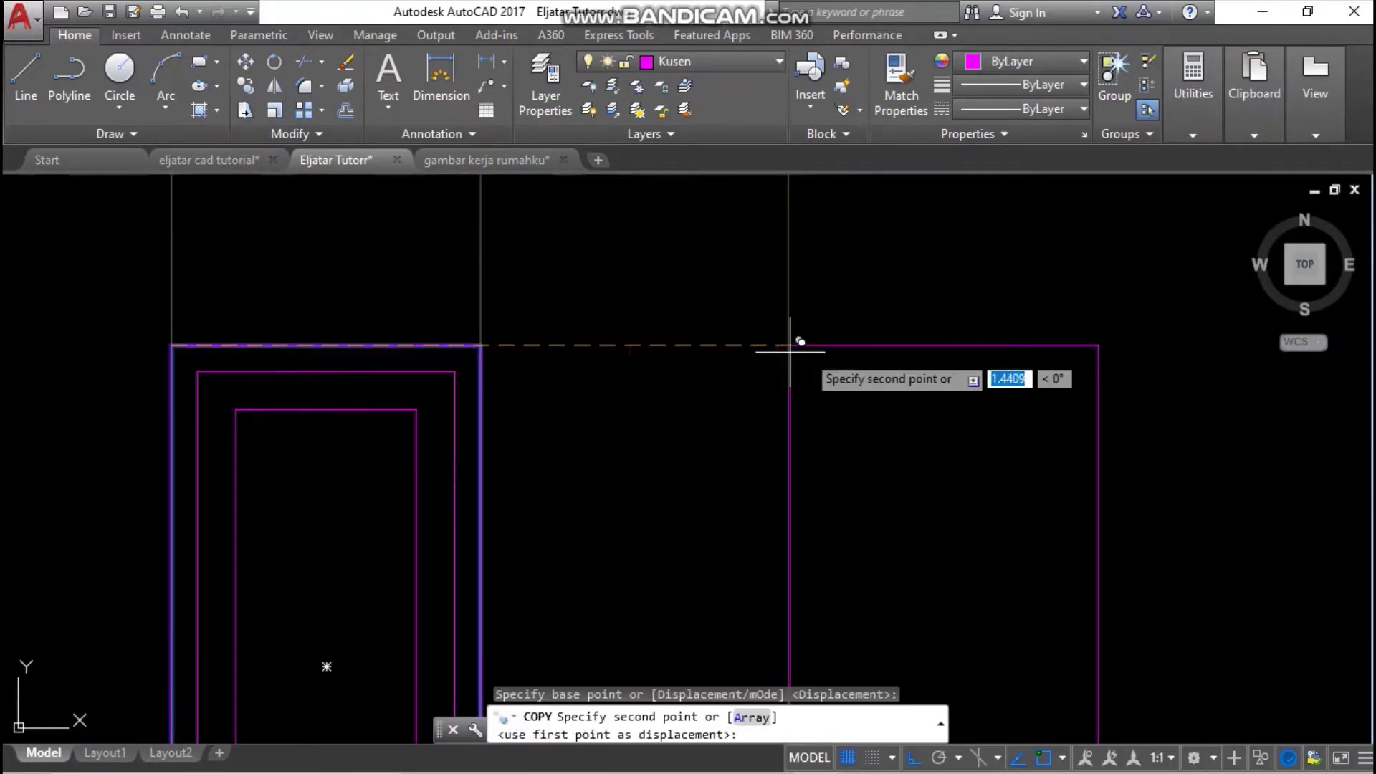
click(789, 346)
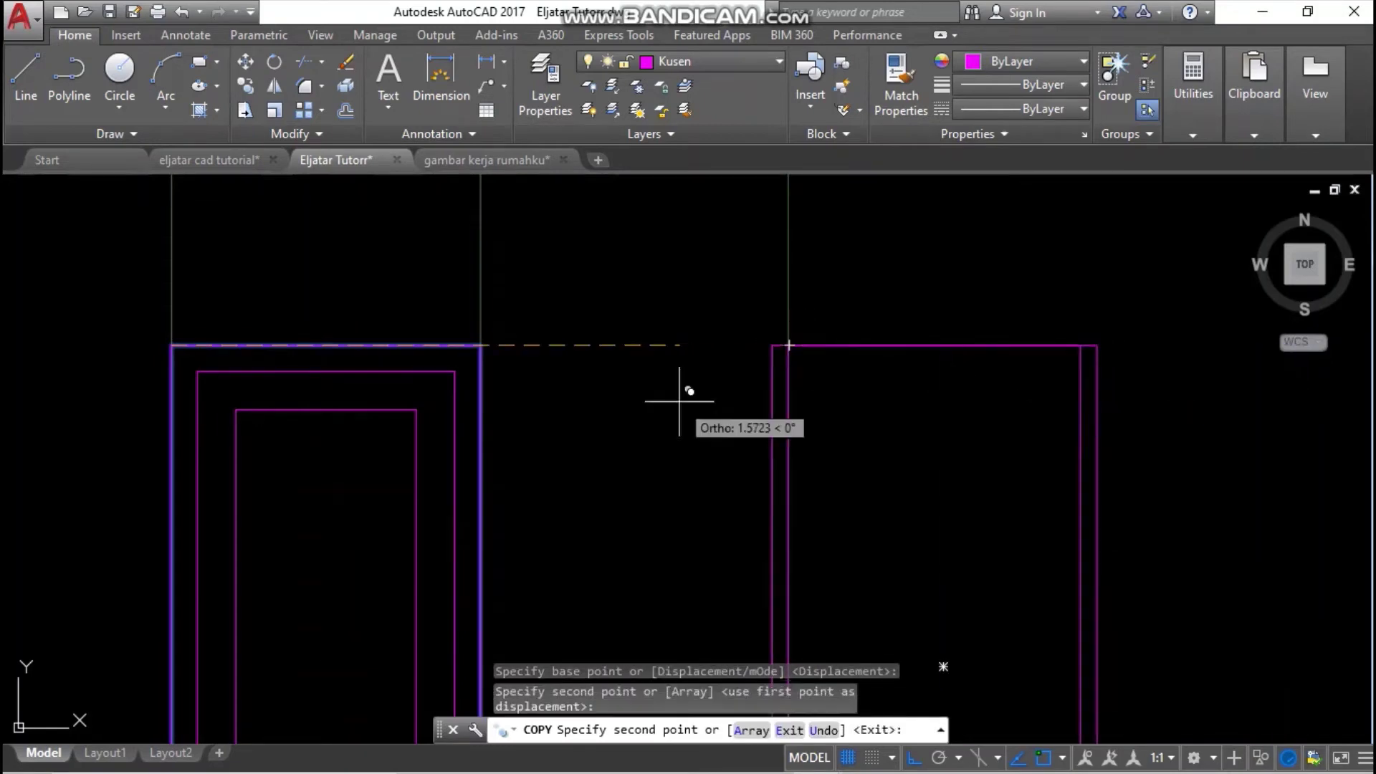
key(Escape)
- Stretch the copied frame's bottom edge down to the floor line, with its bottom-right corner at the middle of the door opening
scroll(239, 402, down, 6)
middle_drag(239, 403, 562, 226)
click(793, 374)
click(752, 321)
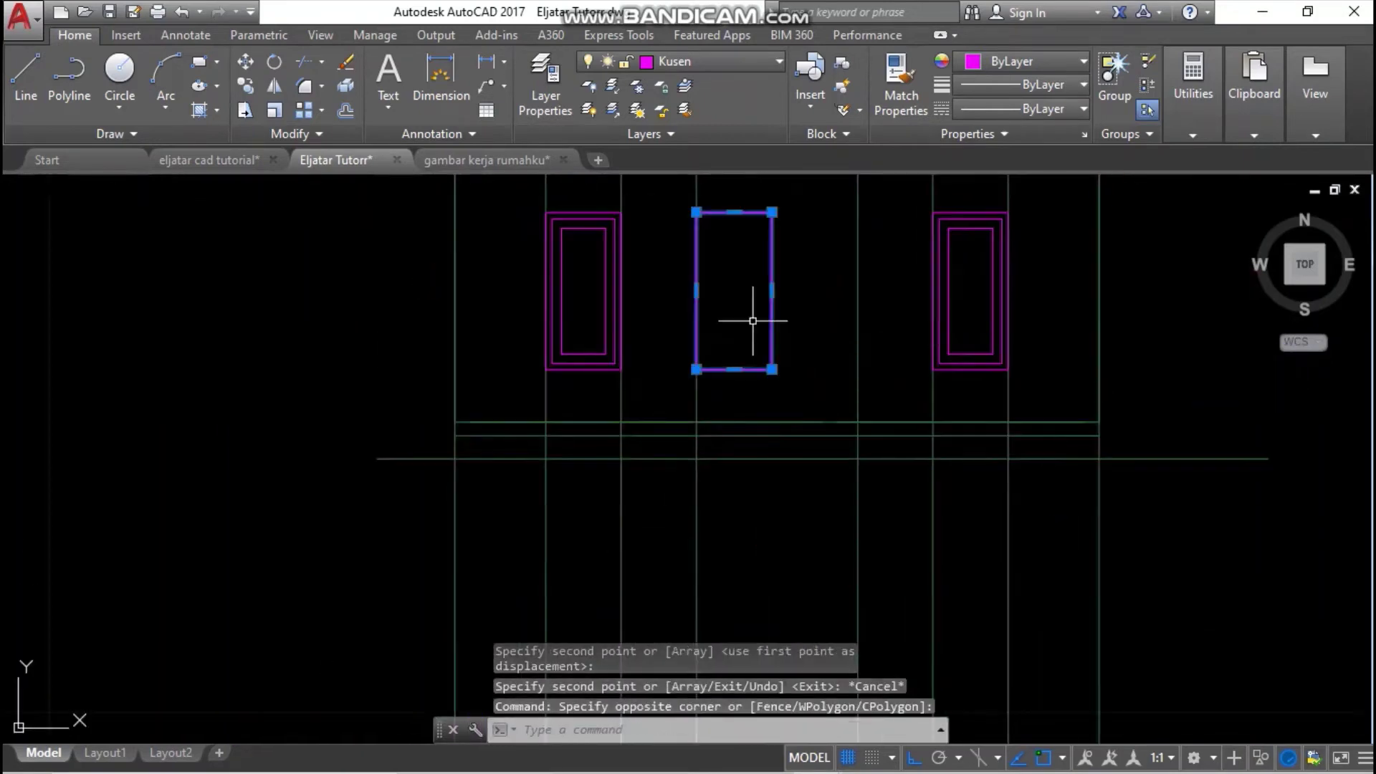
click(772, 369)
key(Escape)
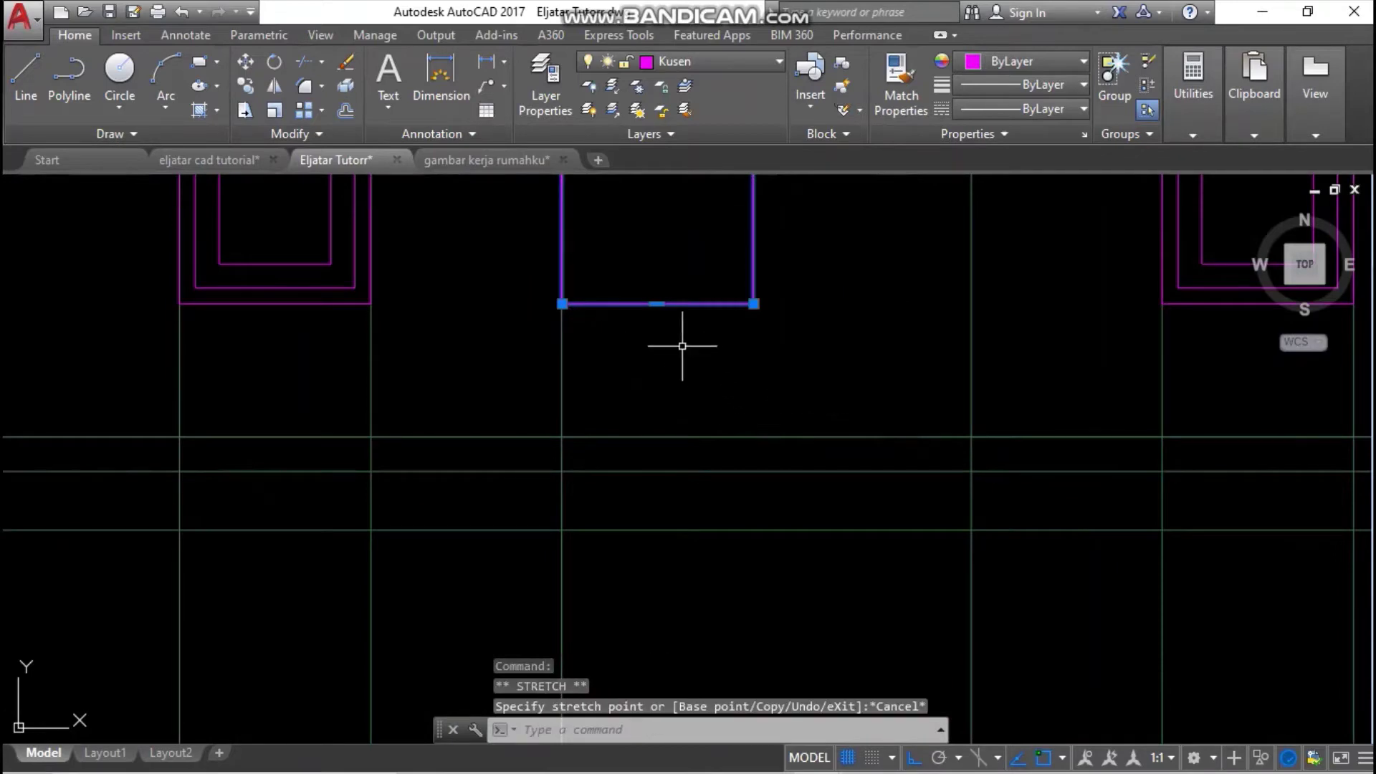
shift+click(754, 304)
click(754, 304)
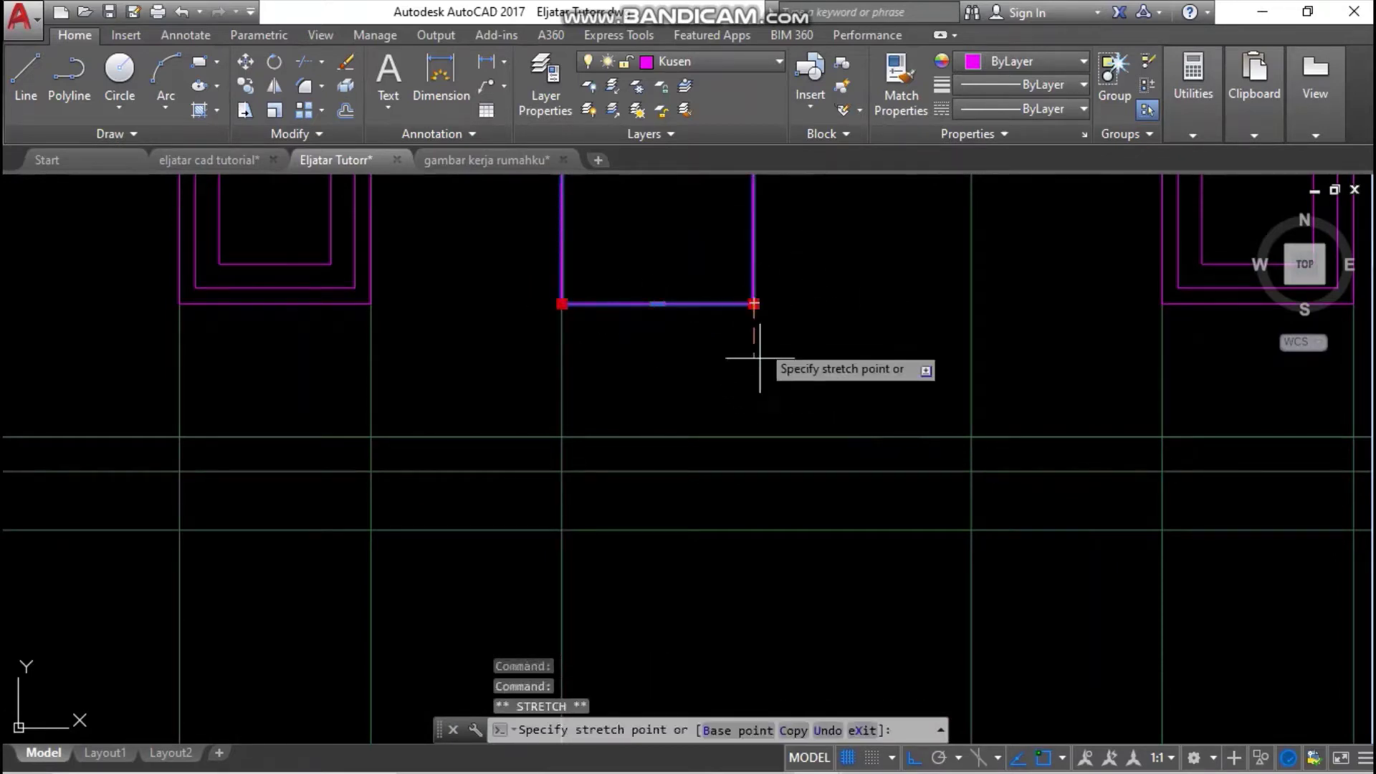
click(562, 433)
scroll(697, 439, down, 2)
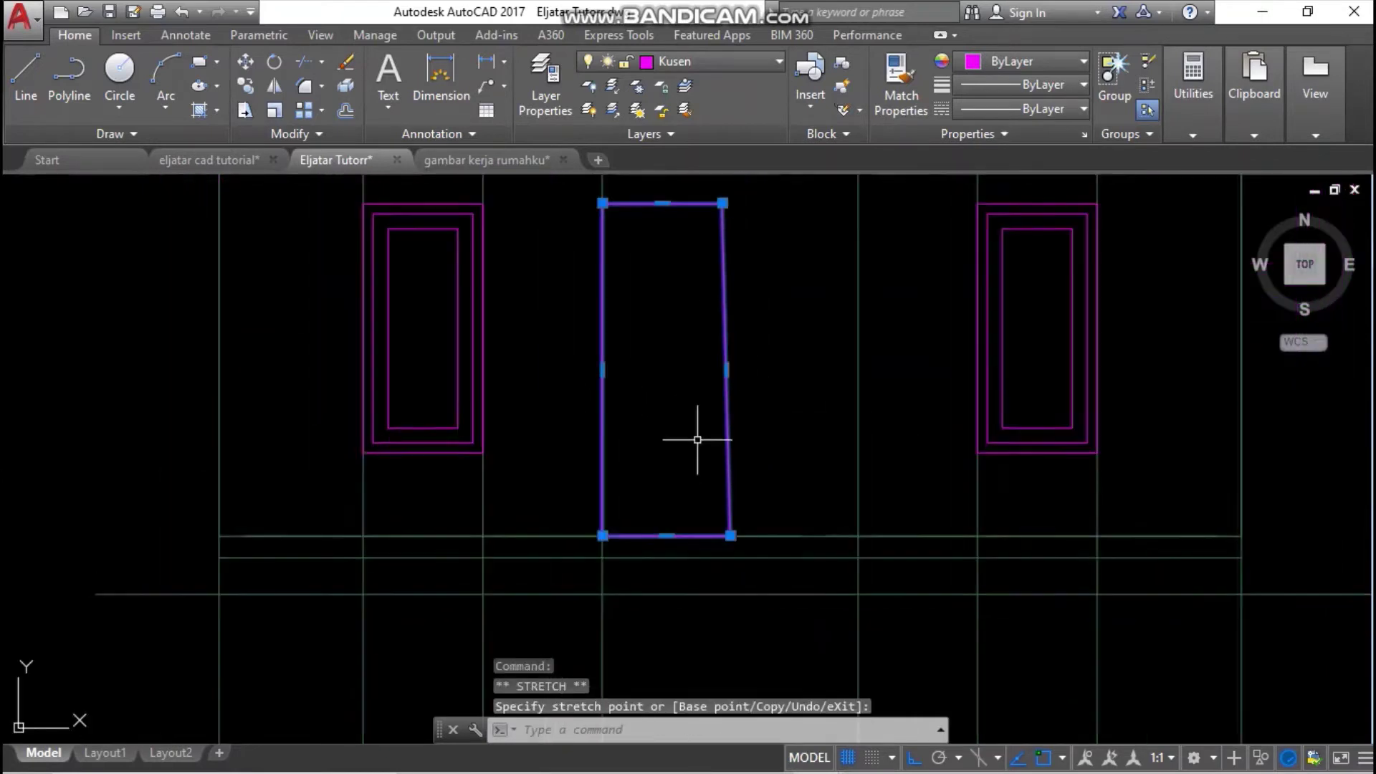
- Stretch the door rectangle's top-right corner horizontally until it is directly above the bottom-right corner
middle_drag(687, 295, 694, 365)
click(731, 273)
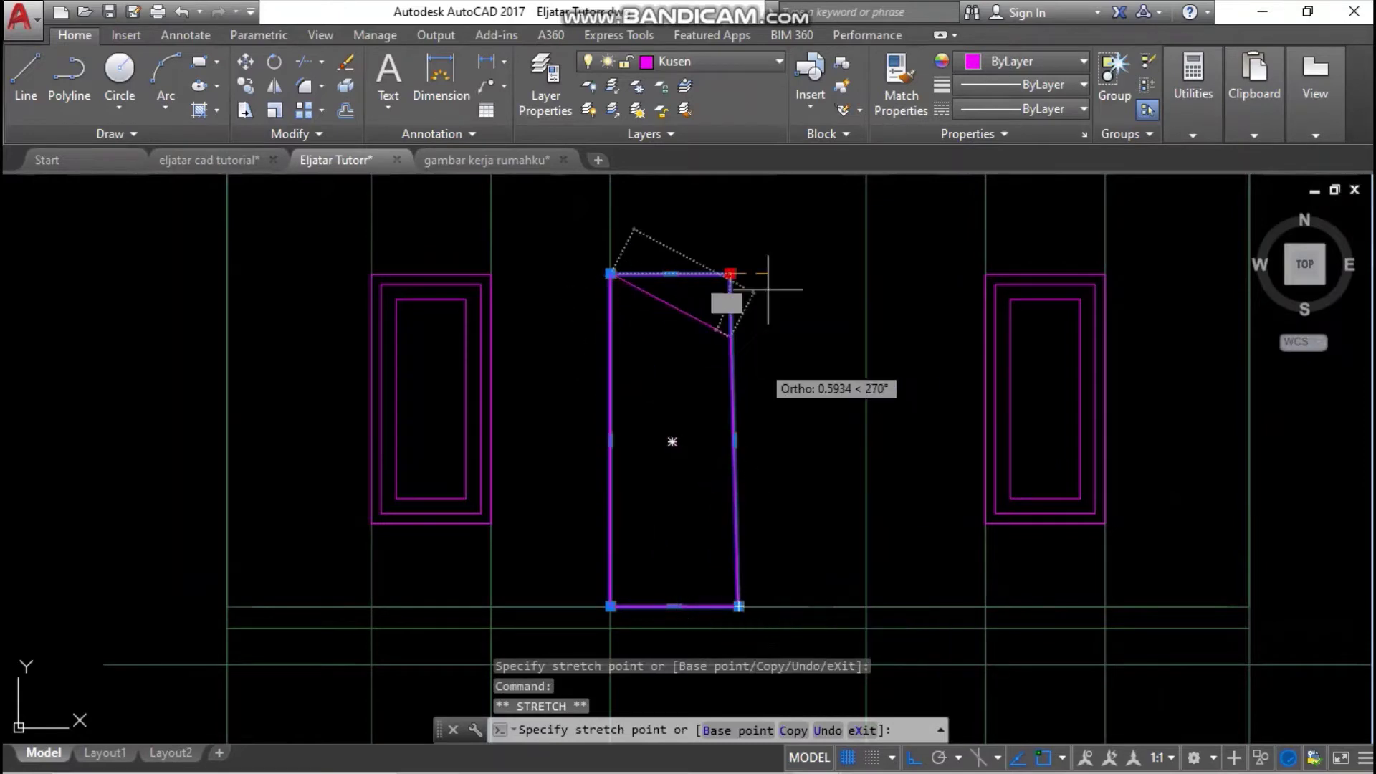
click(729, 271)
key(Escape)
scroll(774, 297, down, 2)
scroll(766, 300, down, 2)
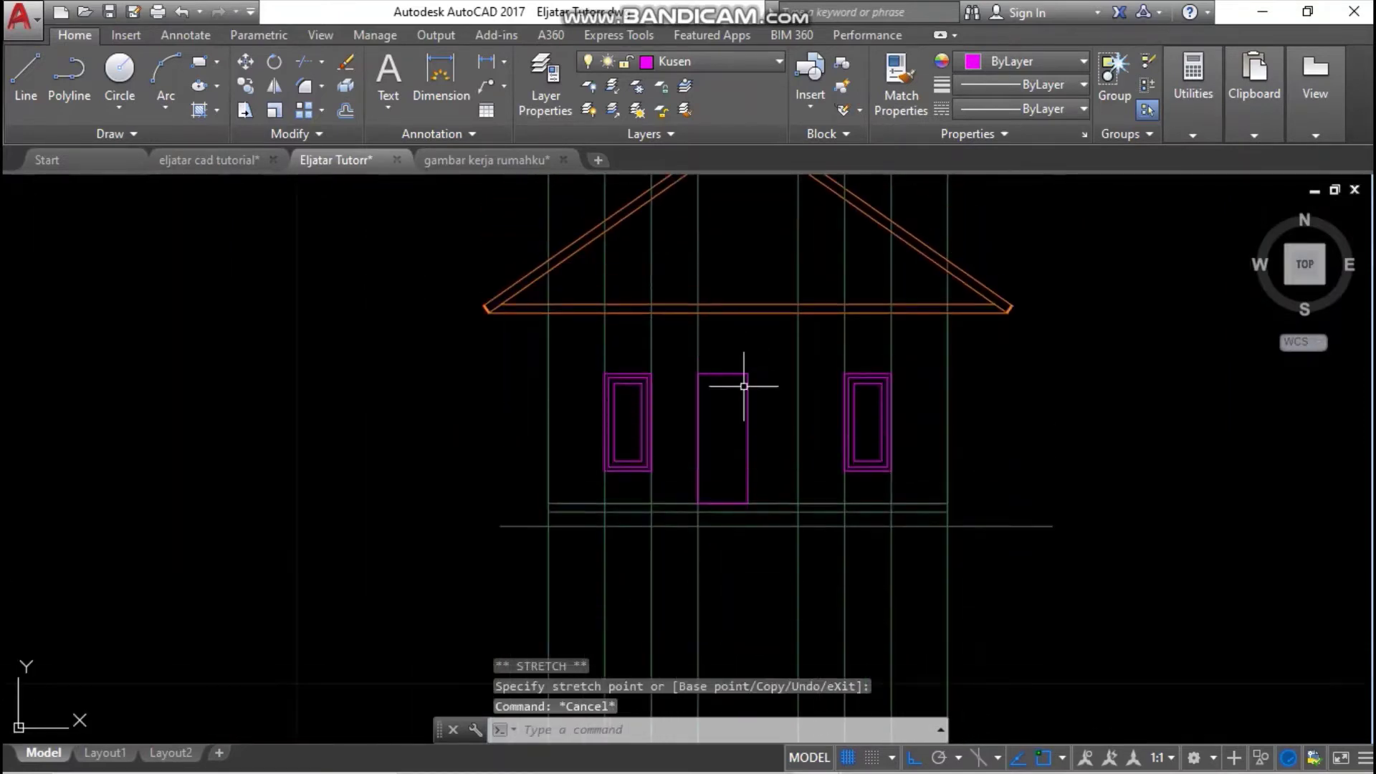
scroll(759, 332, up, 4)
middle_drag(759, 332, 771, 282)
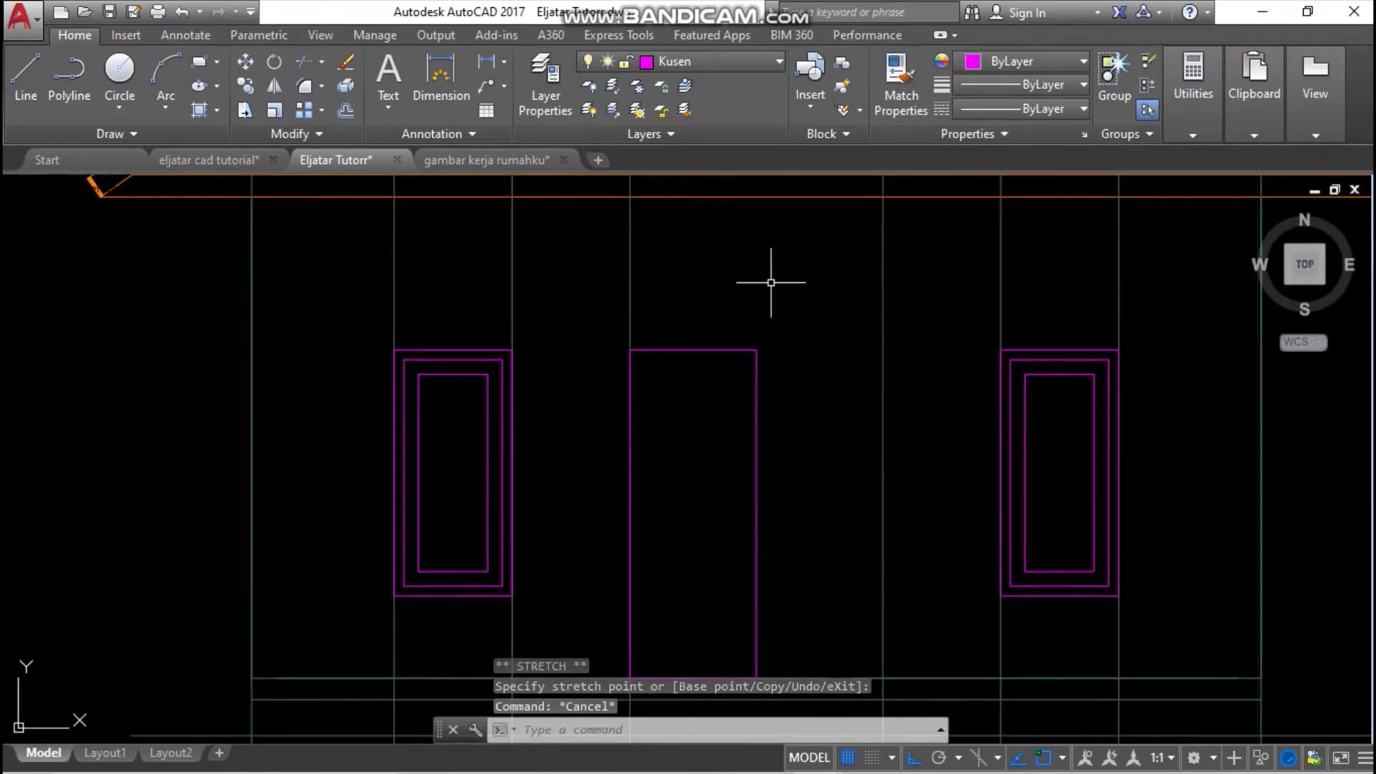
text(o)
key(Return)
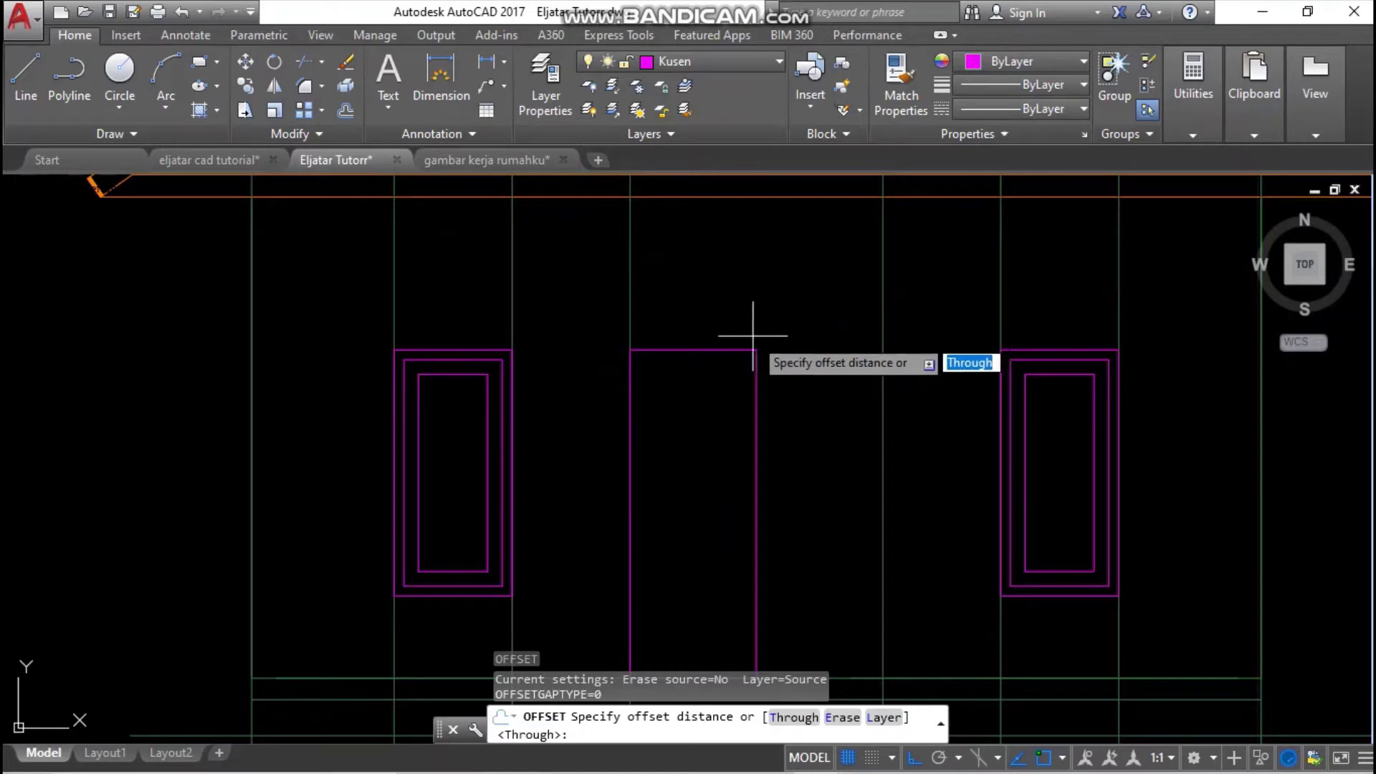
key(Escape)
middle_drag(729, 338, 701, 294)
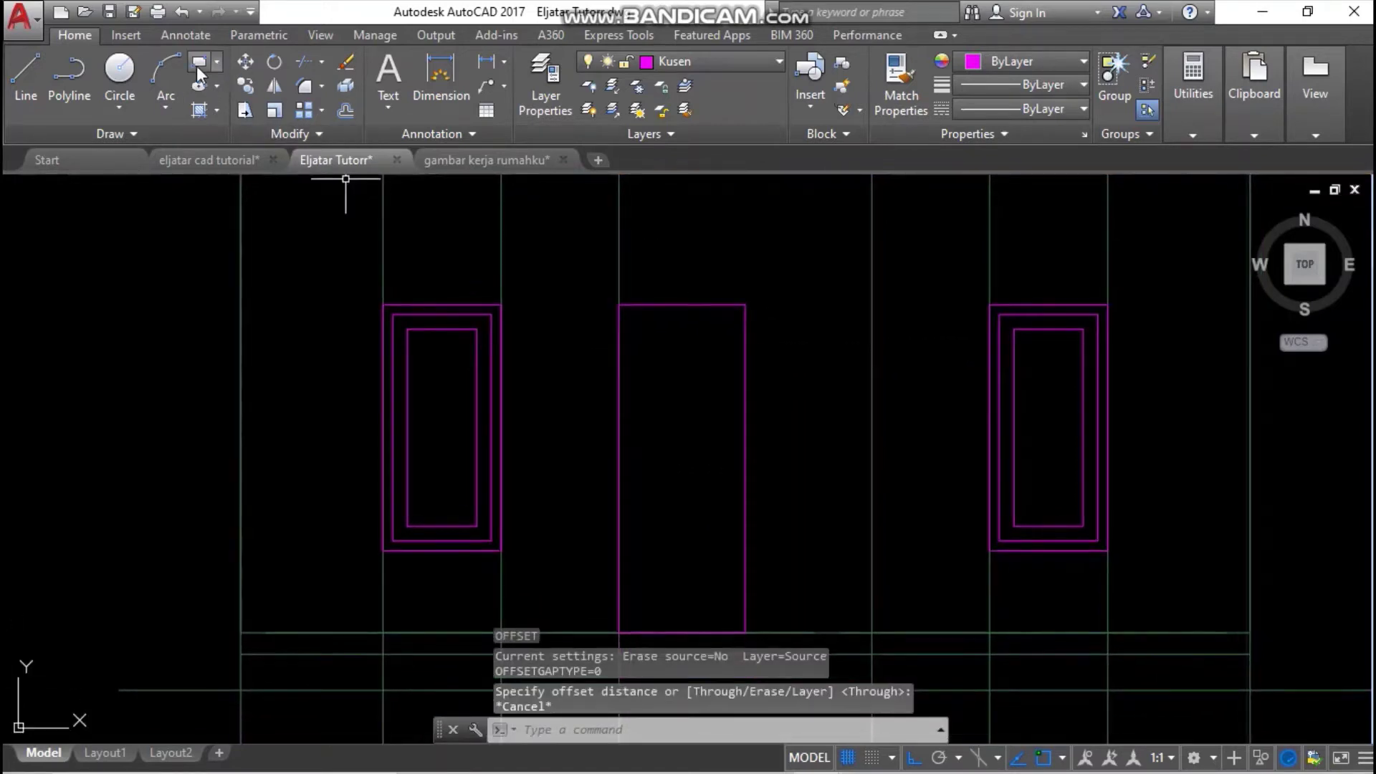
- Draw a rectangle from the door leaf's top-left corner to where the right door projection line meets the floor line
click(198, 63)
click(619, 305)
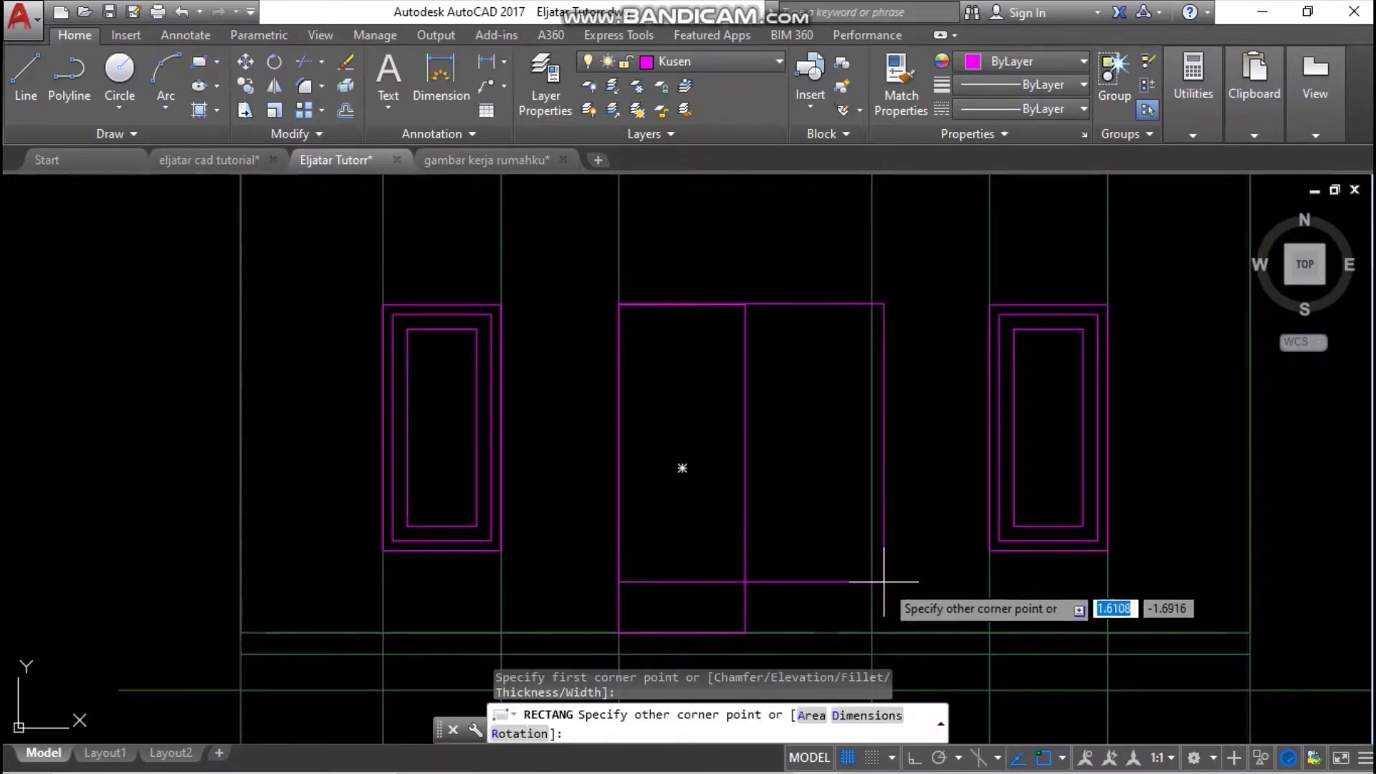
click(872, 632)
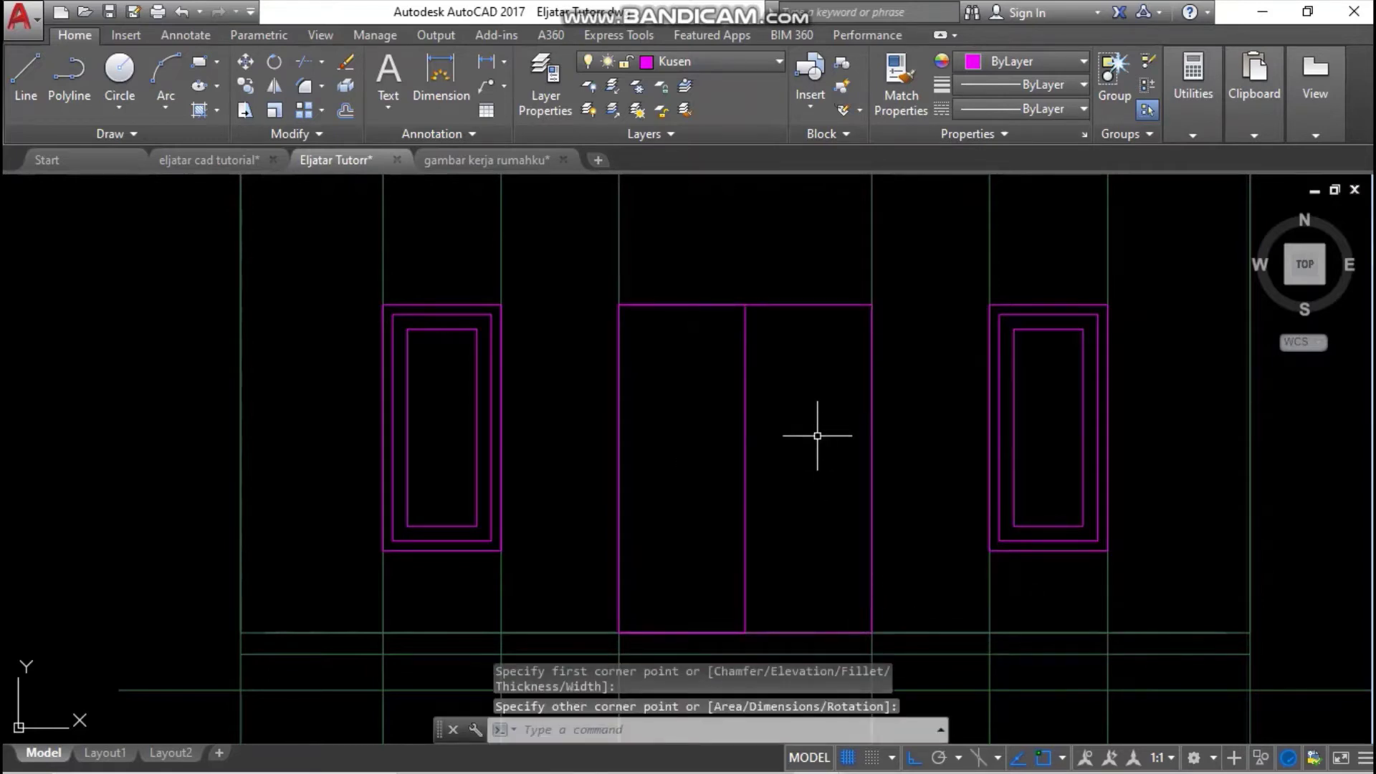
- Offset the full-width door rectangle inward by 0.06 to form the door frame
text(o)
key(Return)
text(0)
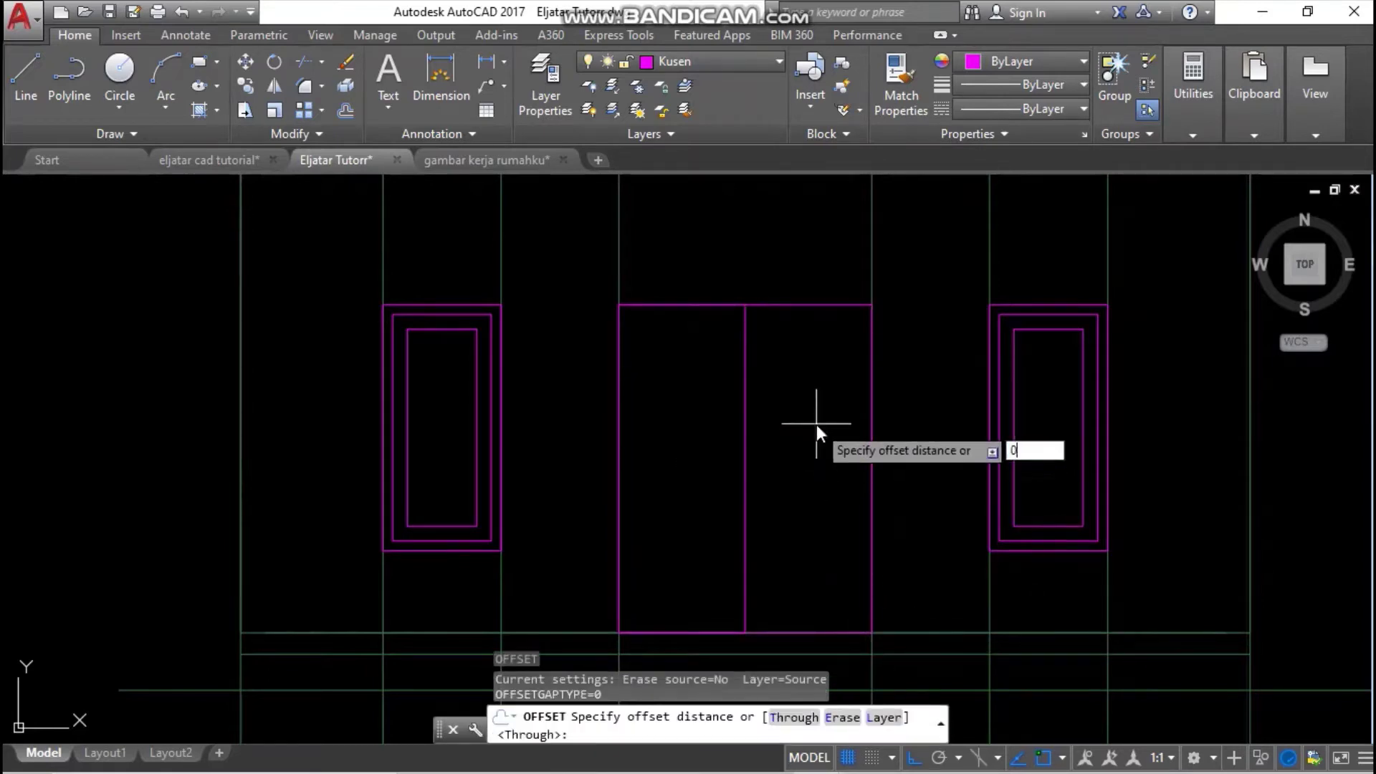
text(.06)
key(Return)
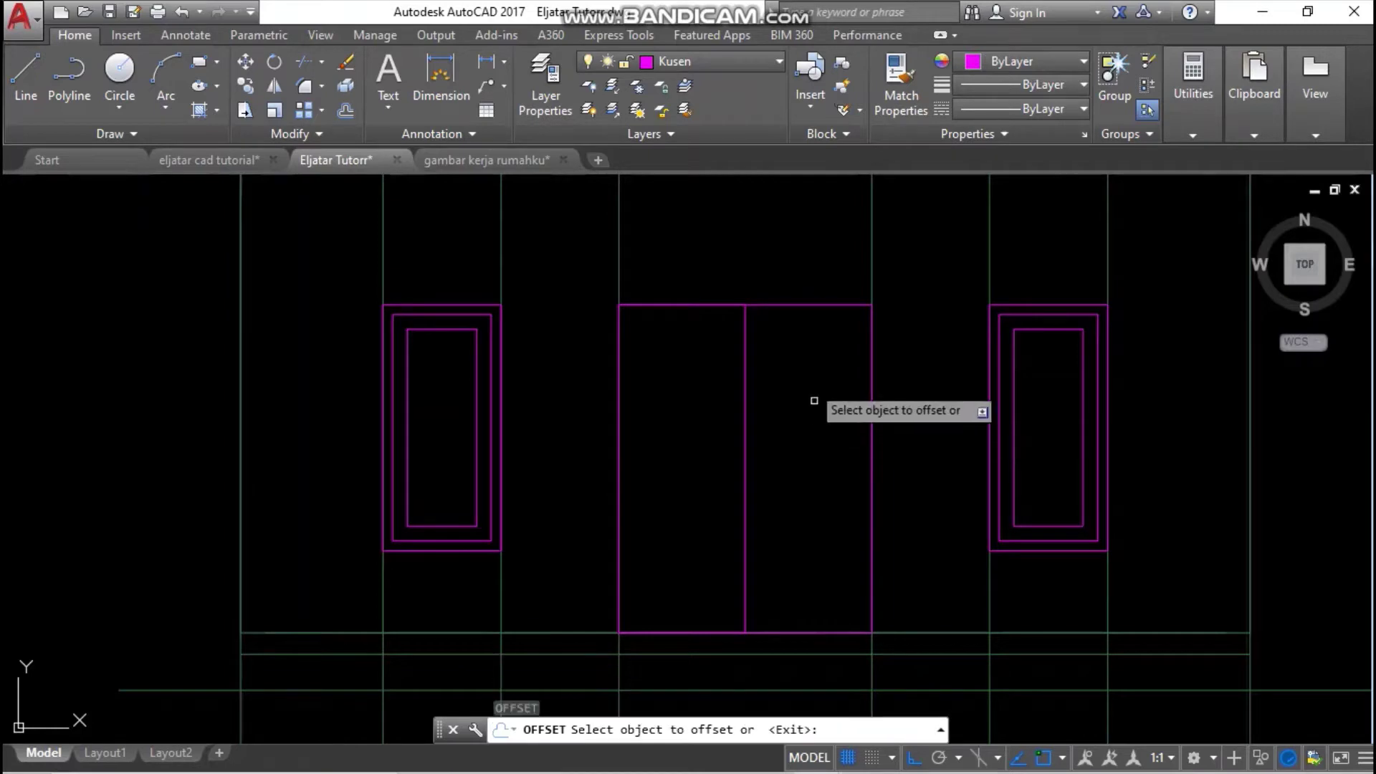
click(807, 305)
click(816, 391)
key(Return)
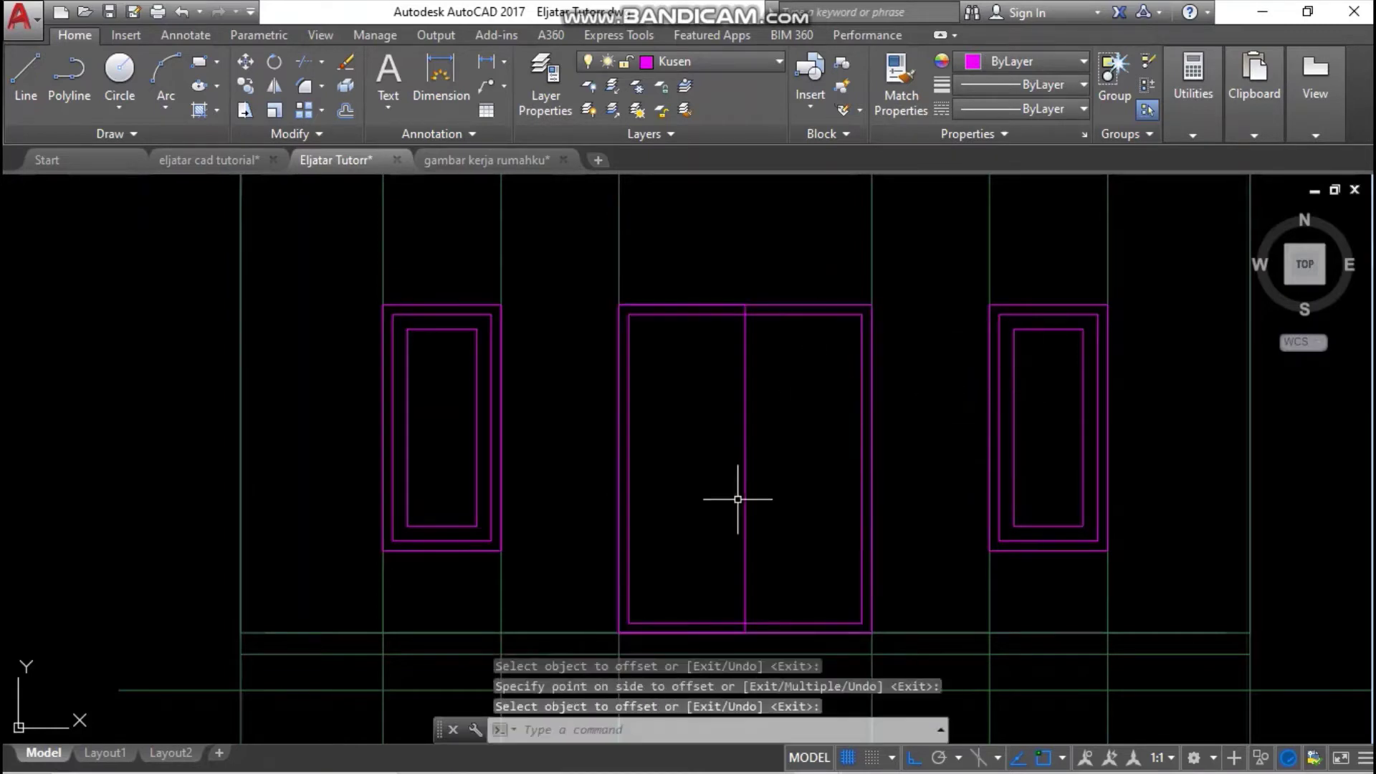
middle_drag(724, 489, 714, 536)
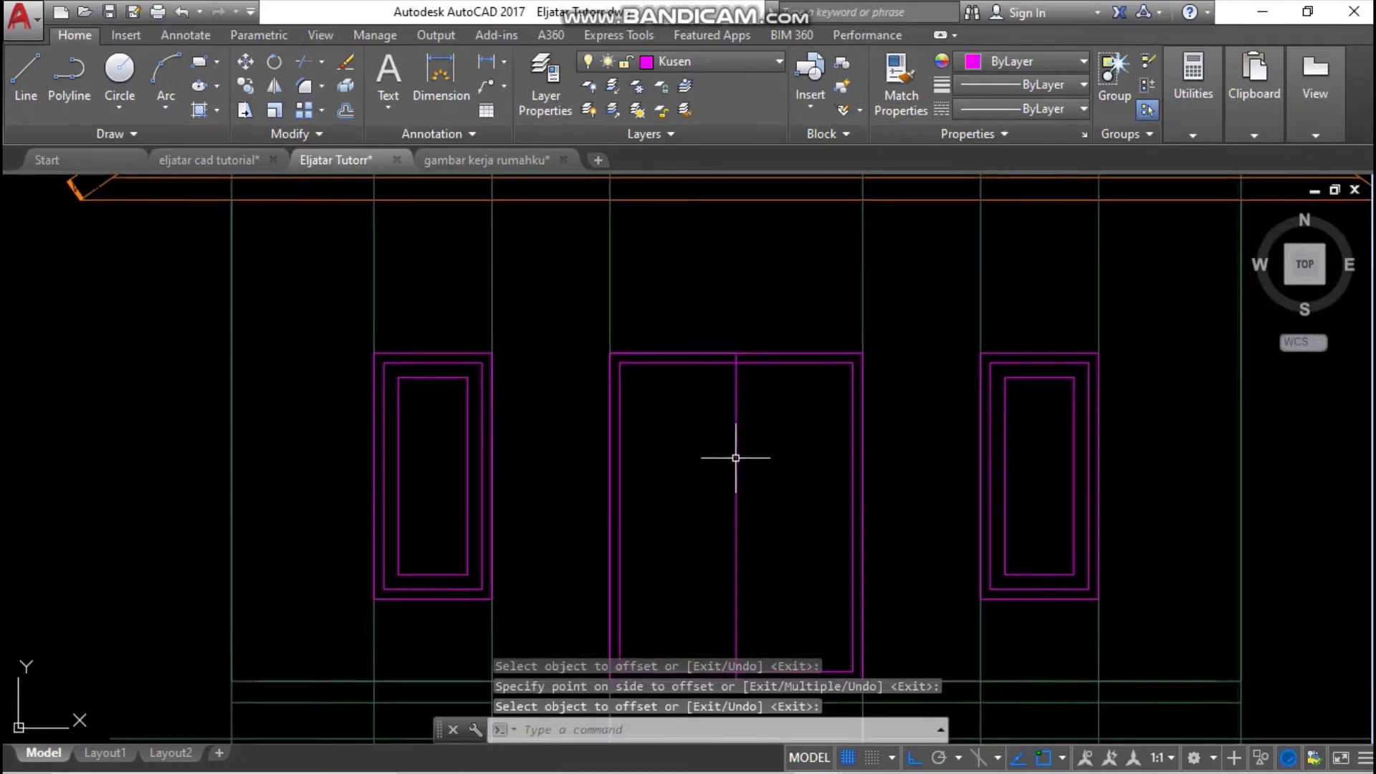
- Erase the half-width outer rectangle and draw the left door leaf from the inner frame's top-left corner to its bottom edge's midpoint
click(737, 448)
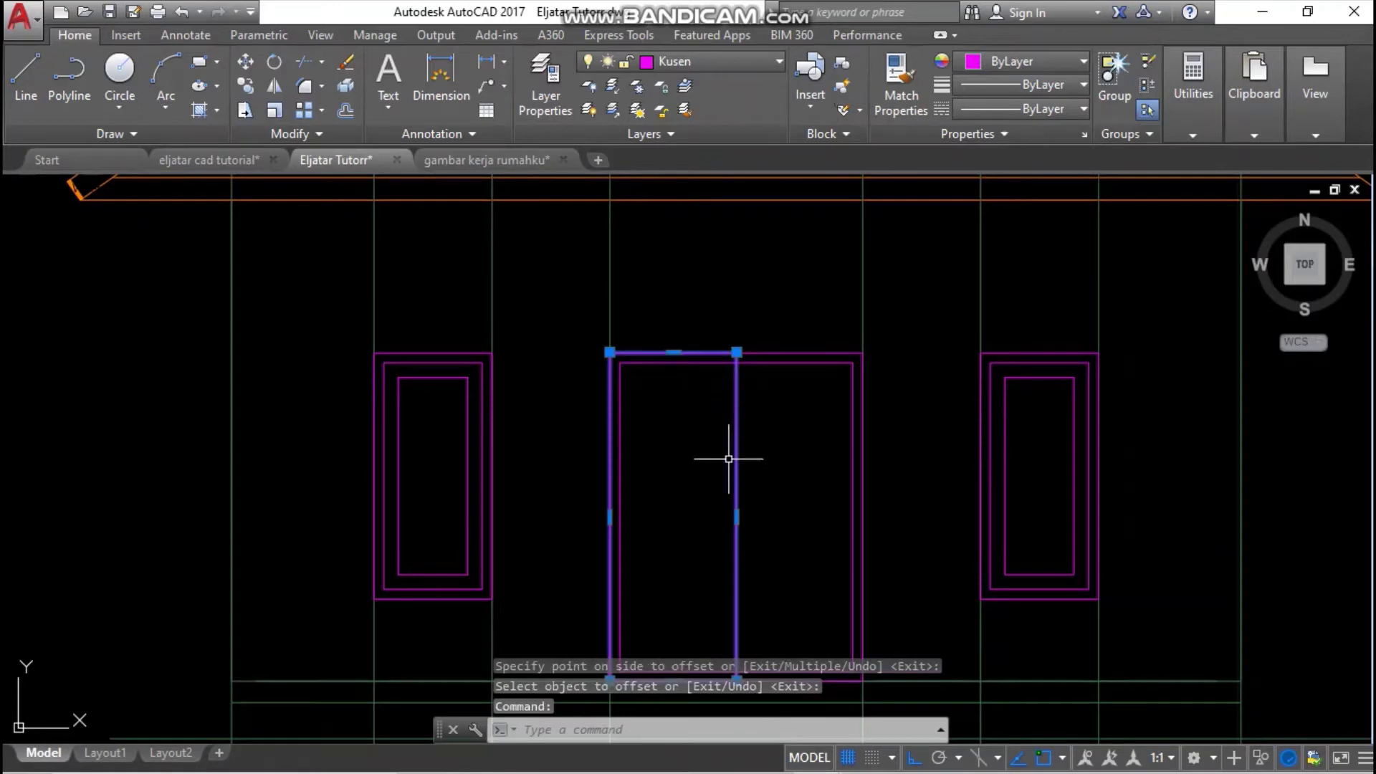
key(Delete)
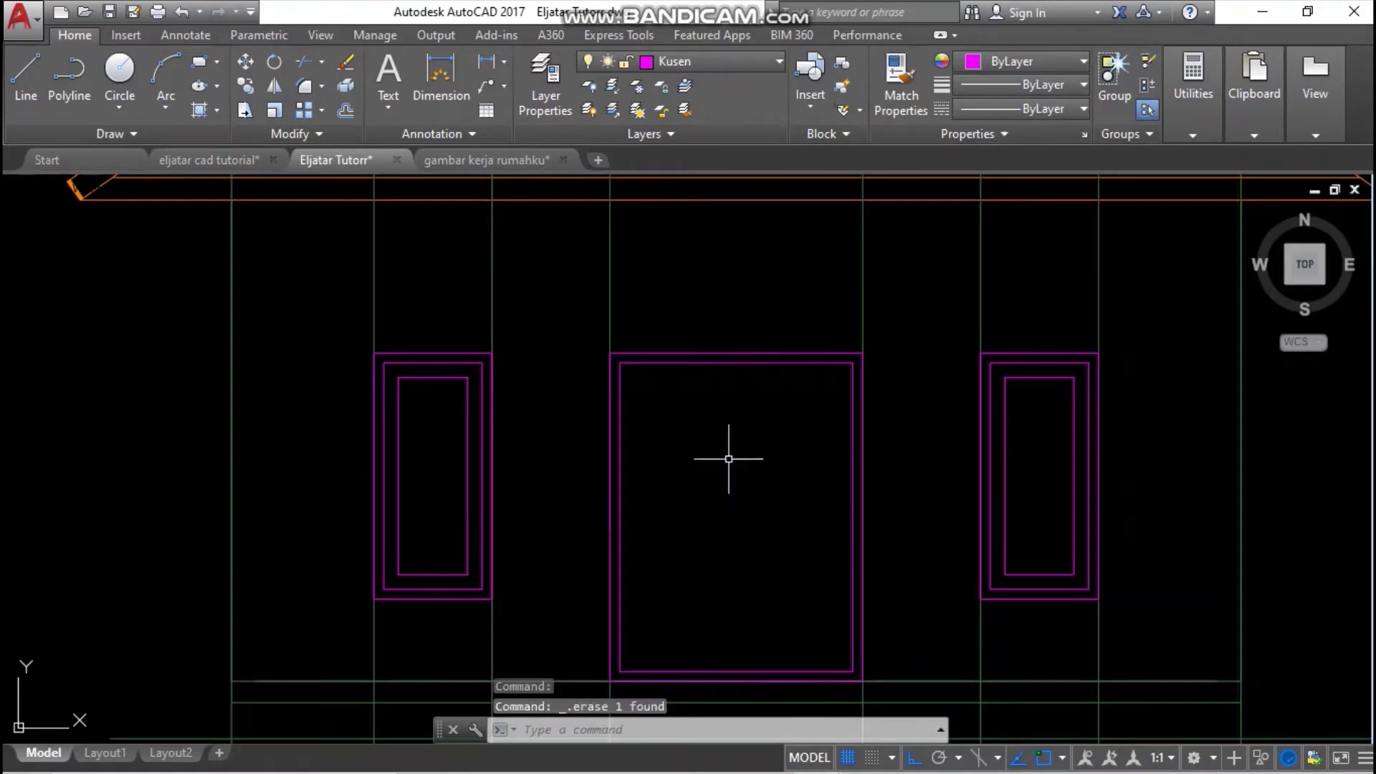
click(189, 66)
mouse_move(689, 468)
middle_down()
mouse_move(681, 442)
mouse_move(716, 346)
middle_up()
click(762, 552)
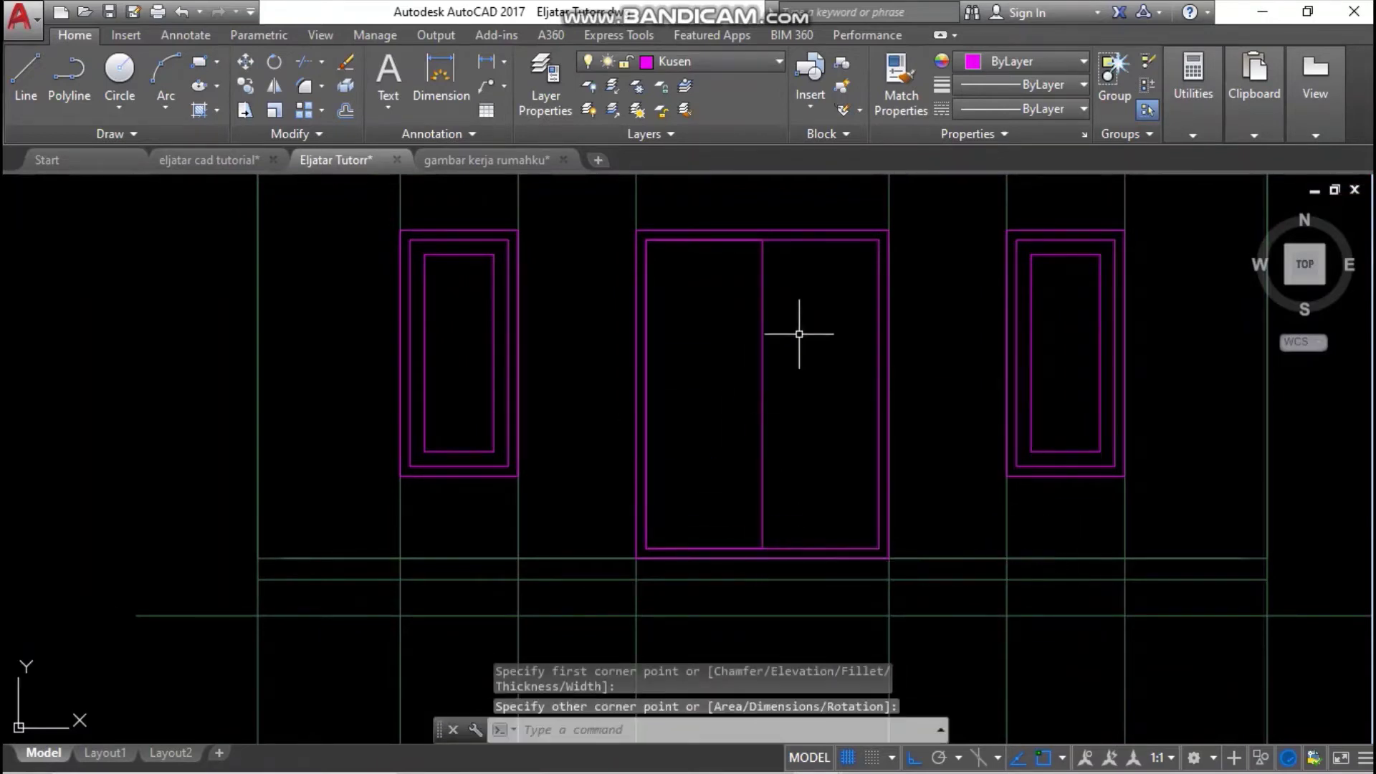
middle_drag(817, 289, 805, 340)
key(Return)
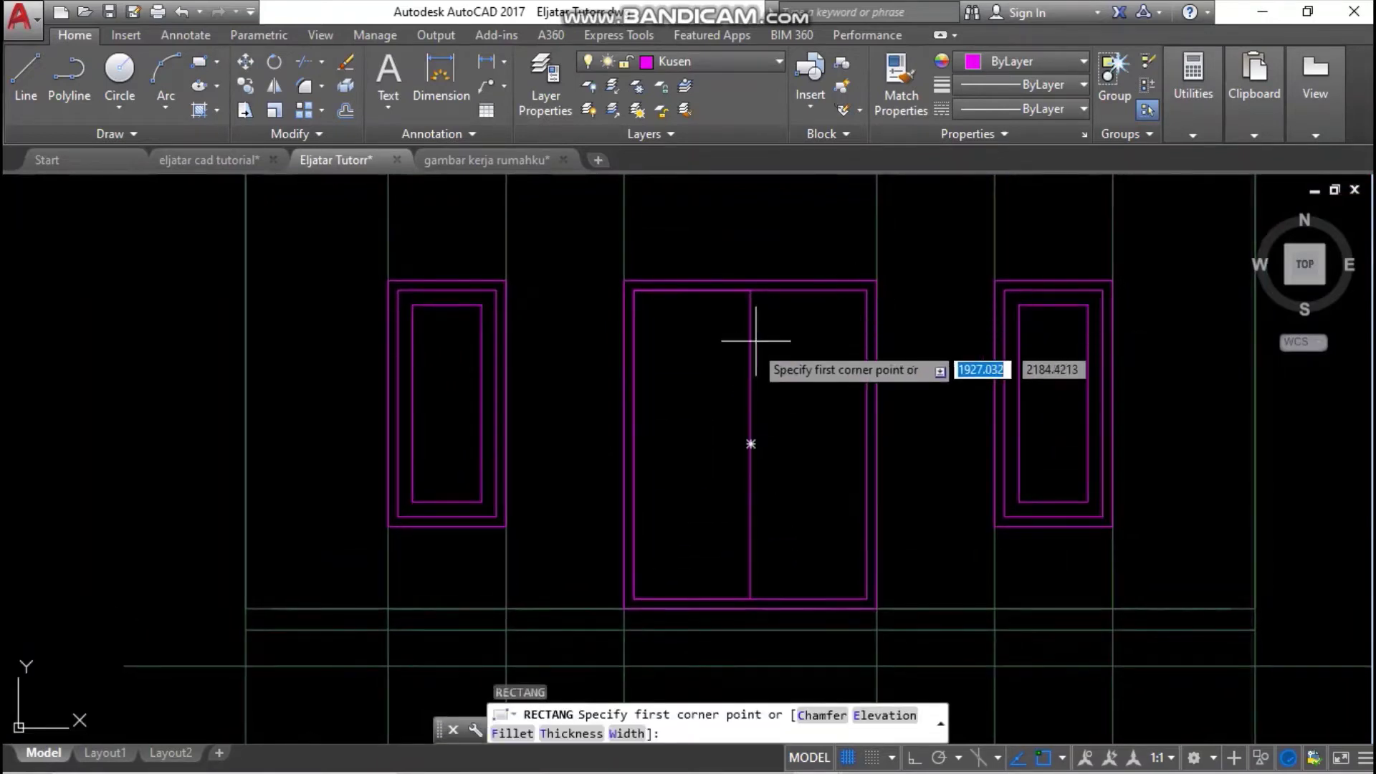
key(Escape)
- Examine the panelled doors in the section drawing as a reference for the front door leaf
scroll(744, 341, down, 10)
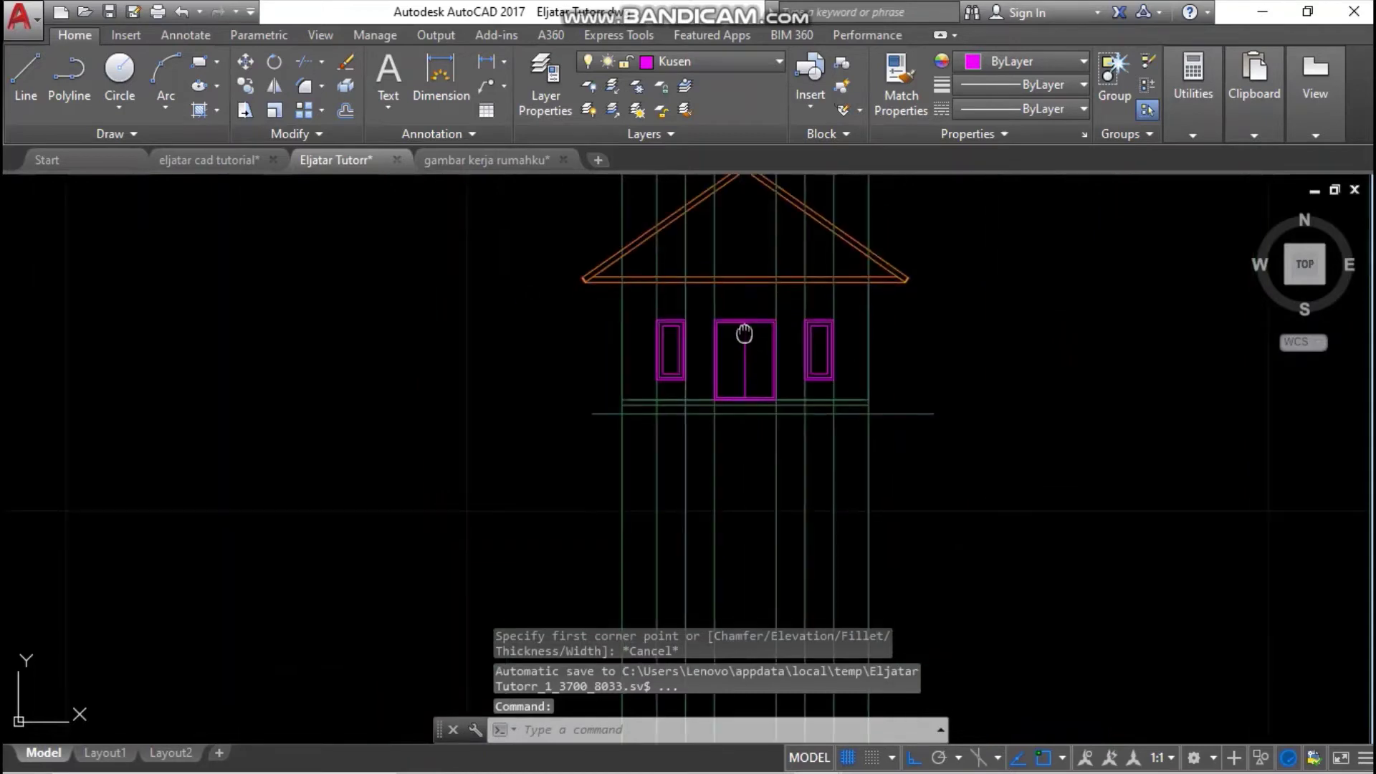
middle_drag(724, 358, 775, 373)
scroll(469, 372, up, 2)
scroll(470, 372, up, 8)
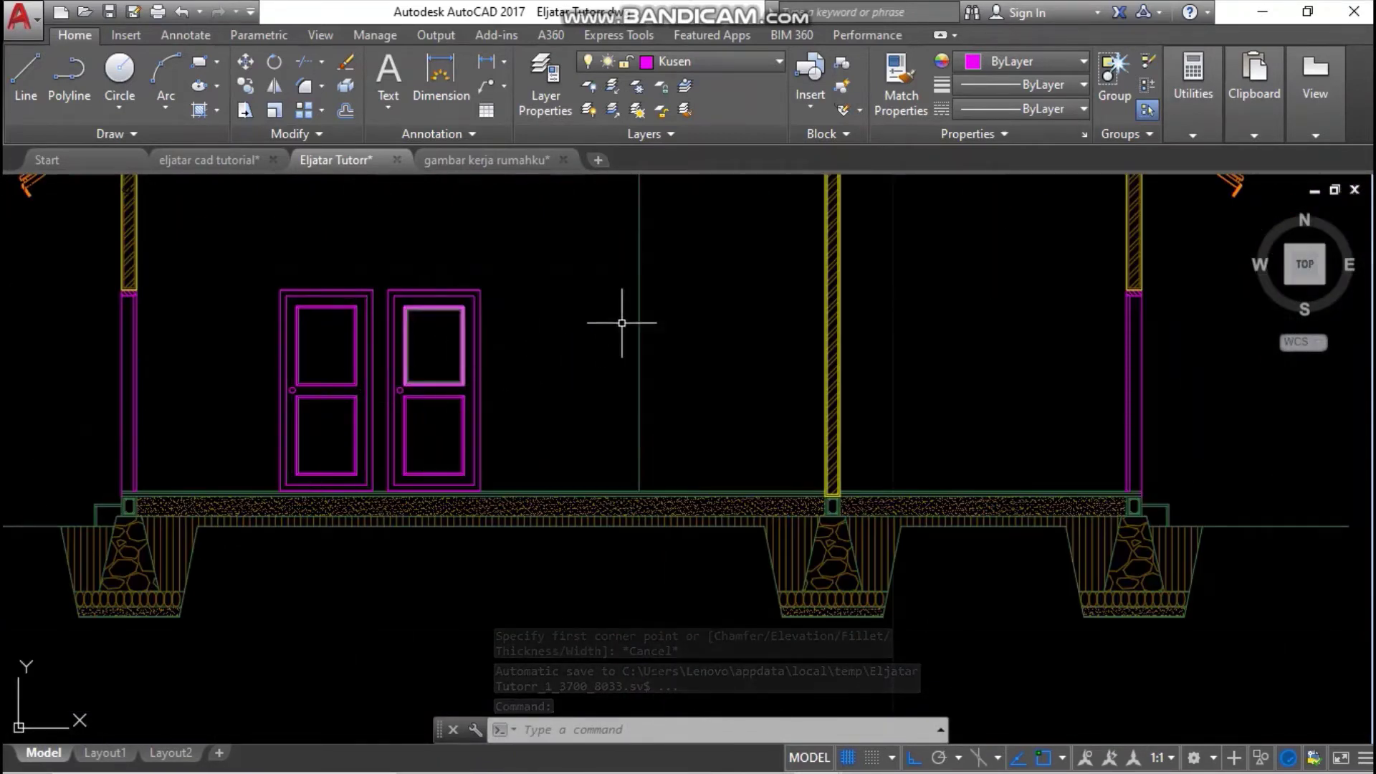
scroll(623, 319, down, 8)
middle_drag(896, 437, 466, 445)
scroll(761, 442, down, 2)
middle_drag(1013, 444, 831, 443)
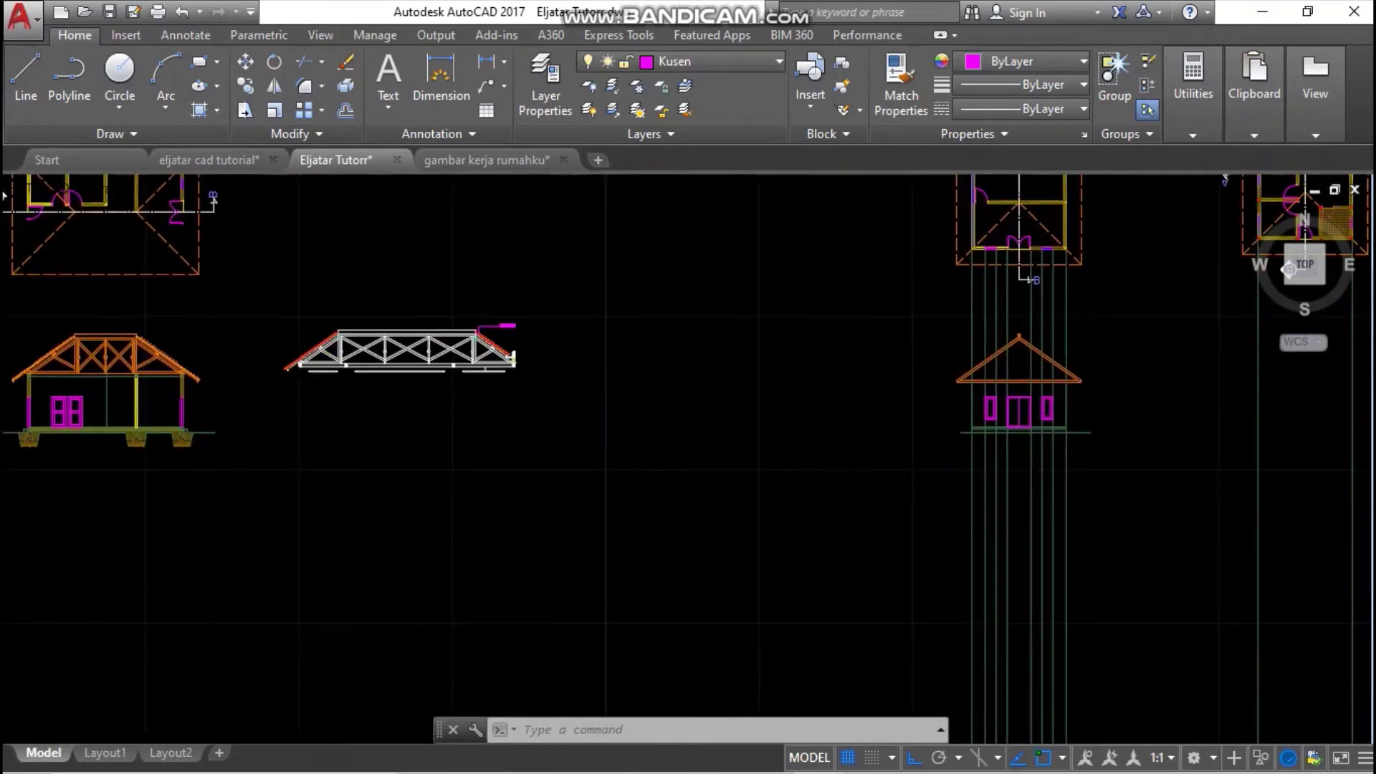
scroll(1075, 442, up, 8)
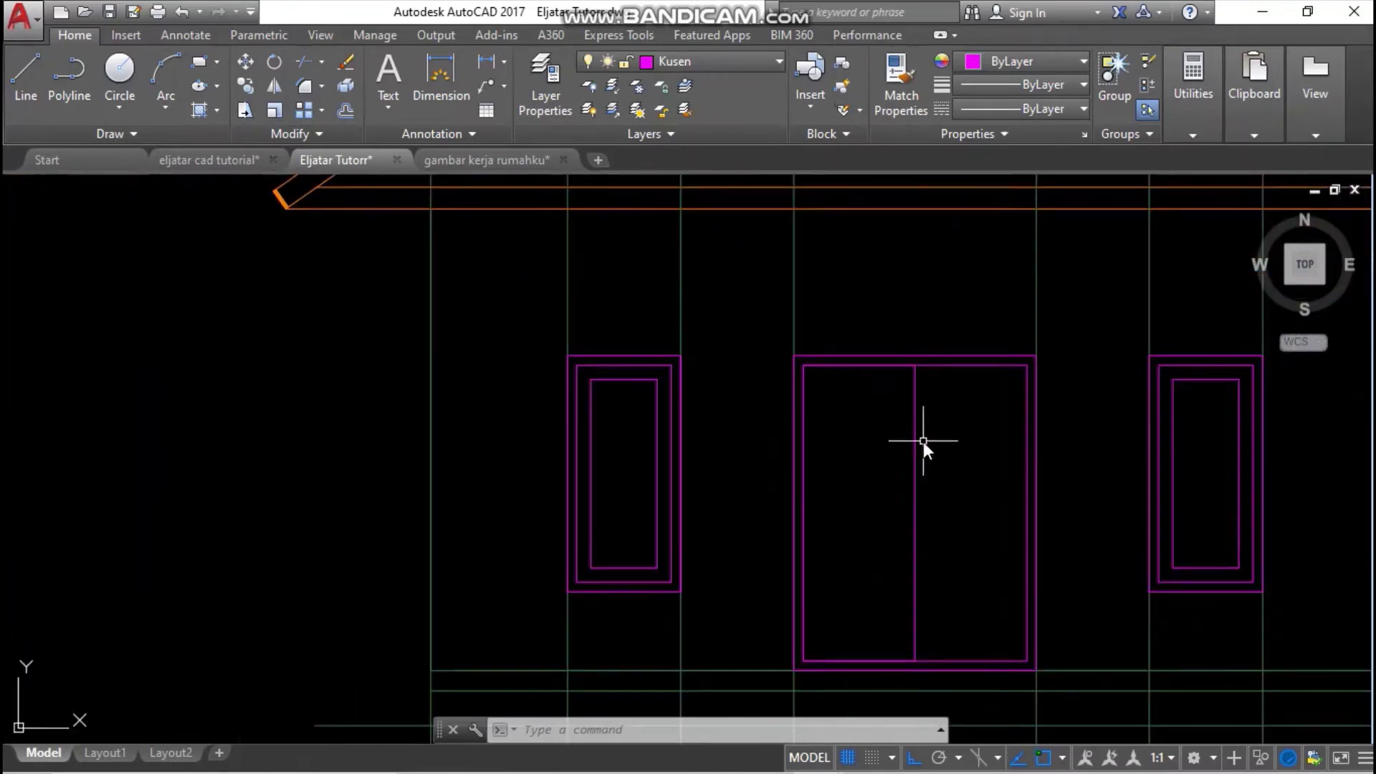
text(o)
key(Return)
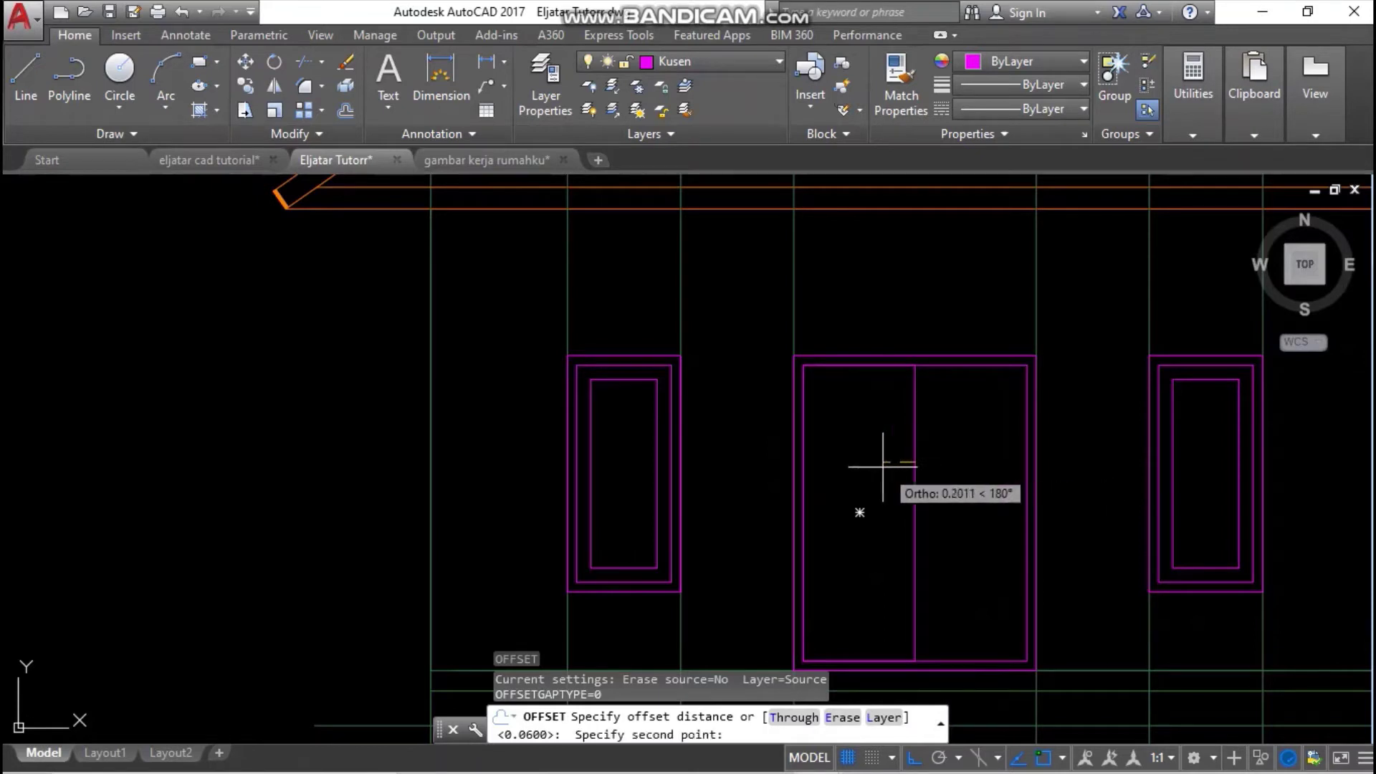
key(Escape)
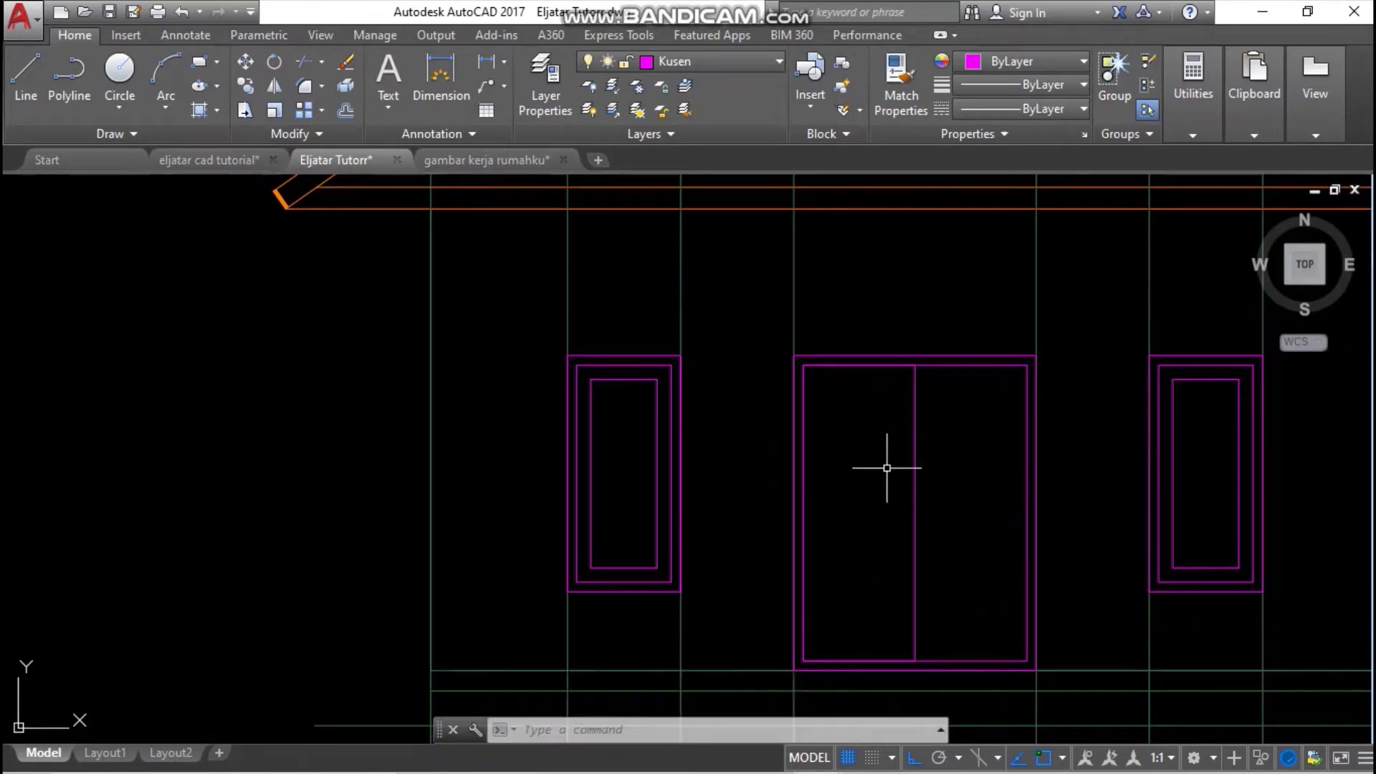
- Offset the left door leaf rectangle inward by 0.1 to outline its panel
key(Return)
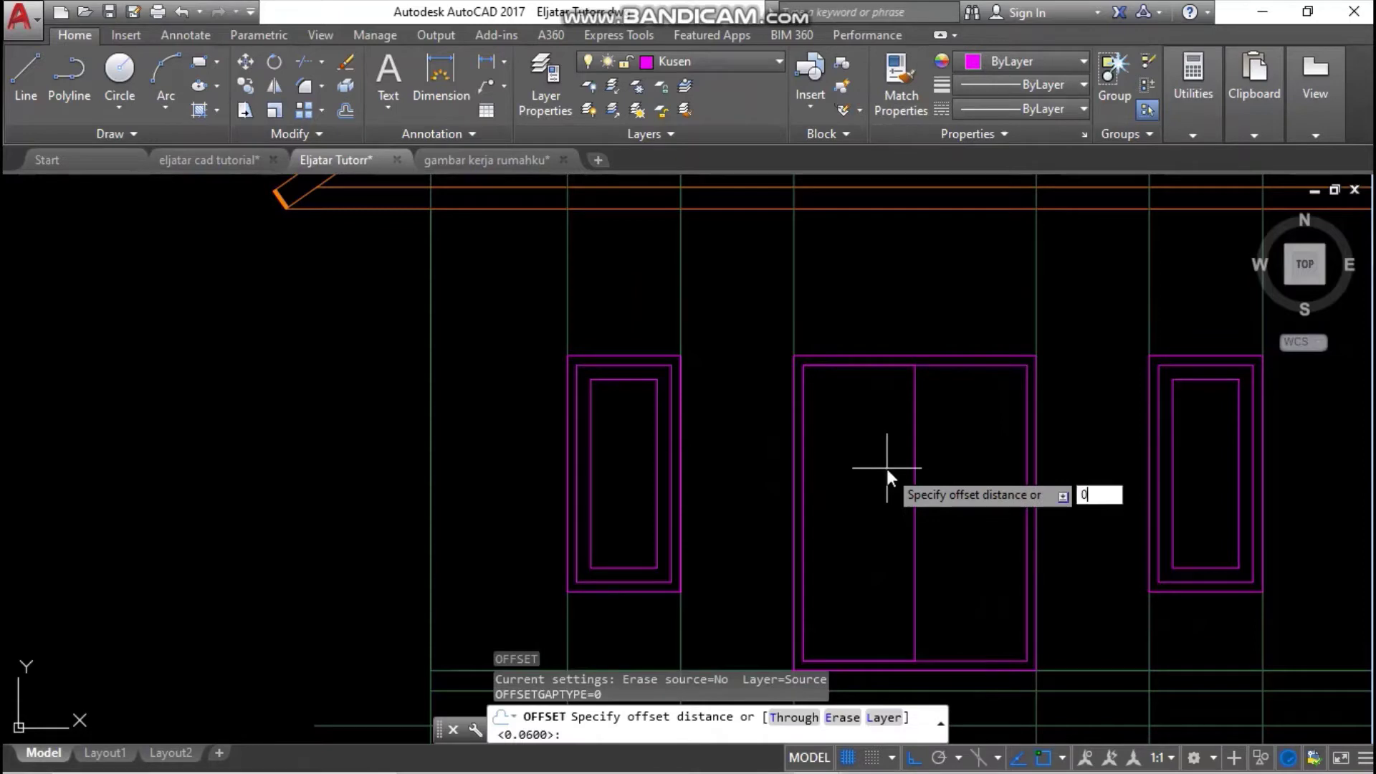
key(Return)
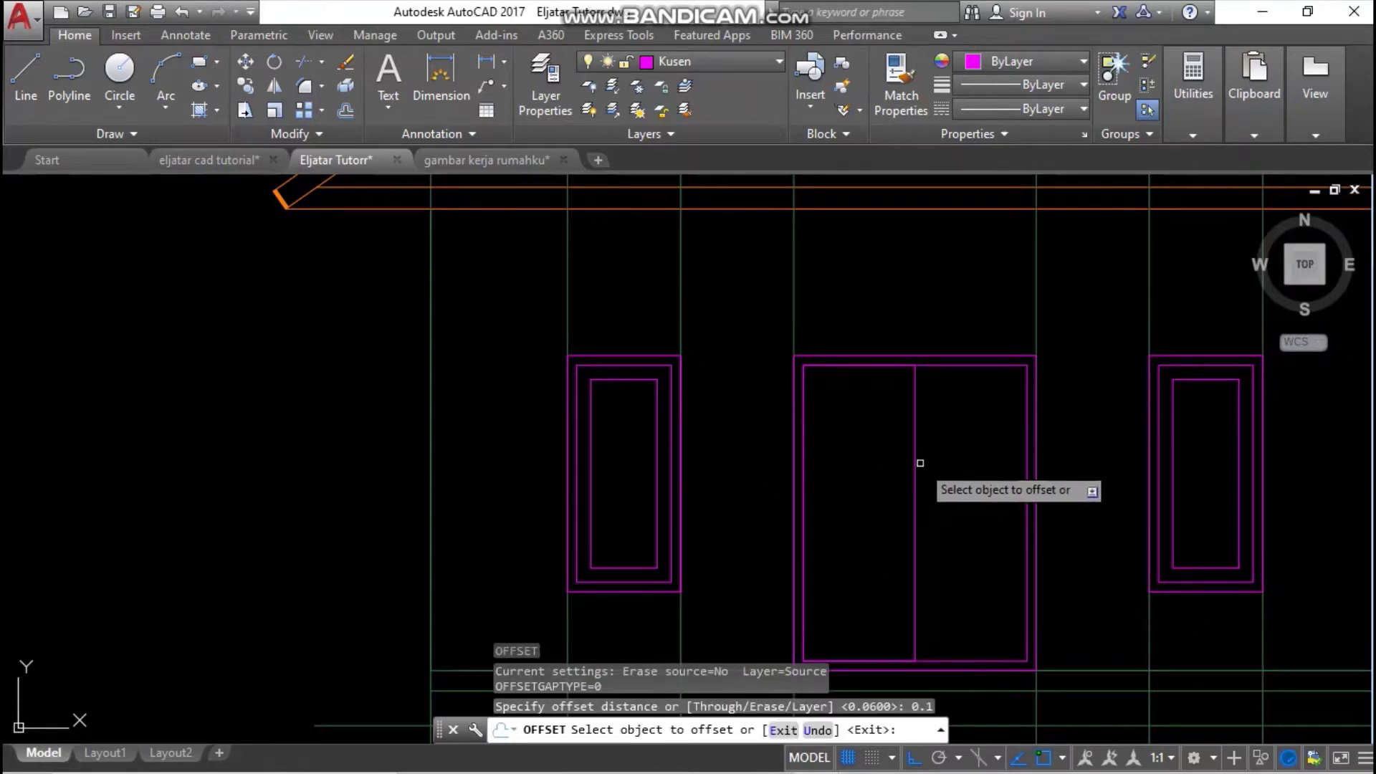
click(914, 466)
click(863, 492)
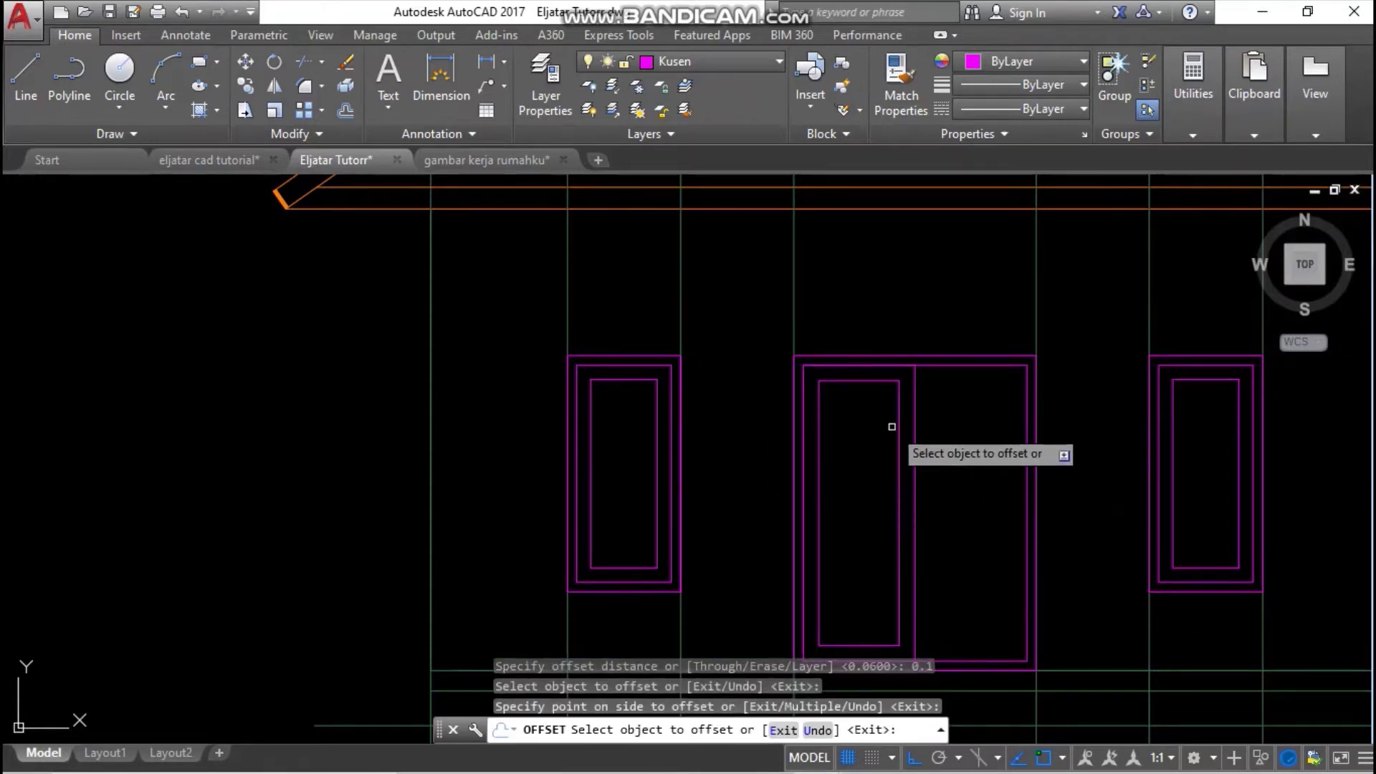
- Compare the upper and lower panel layout of the section drawings' doors with the front elevation door
scroll(892, 427, down, 10)
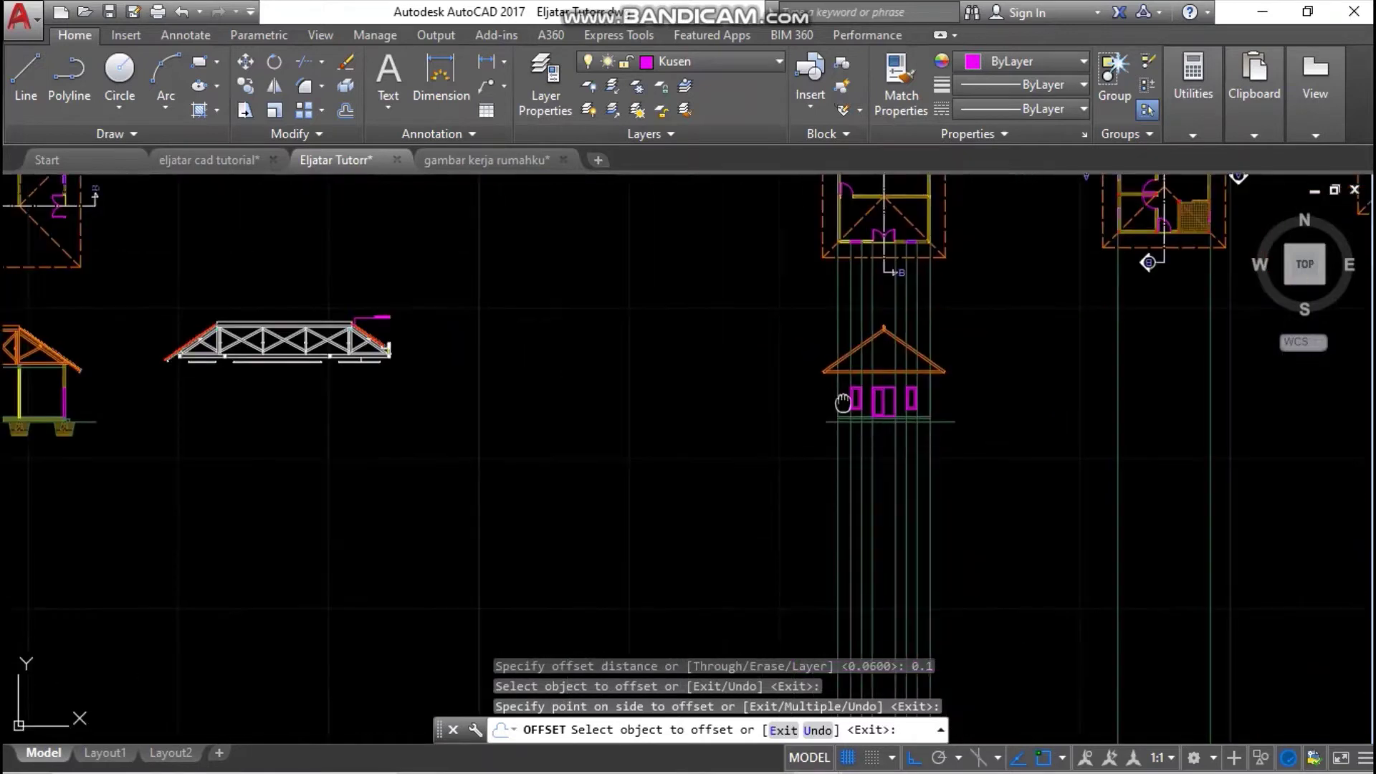
middle_drag(308, 362, 538, 362)
scroll(172, 389, up, 10)
scroll(389, 398, down, 6)
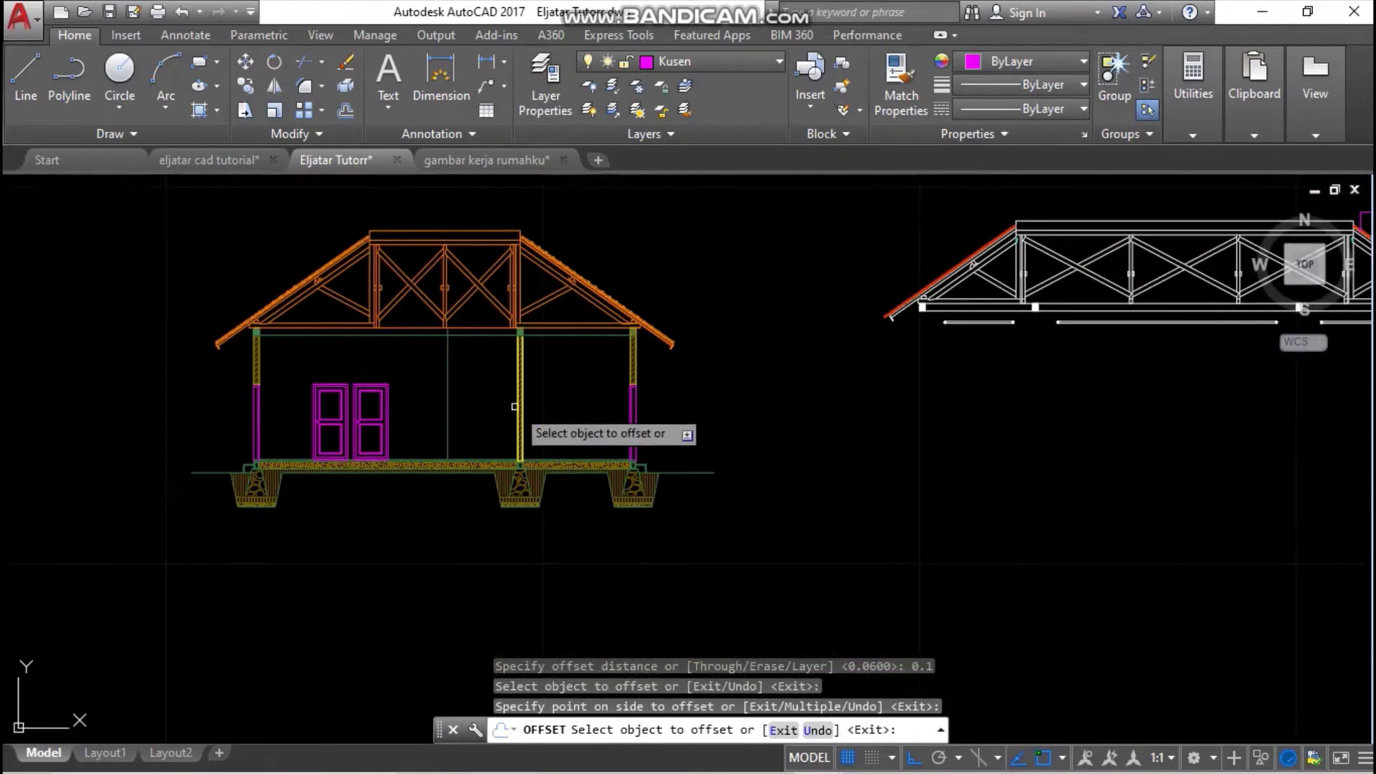
middle_drag(566, 405, 152, 396)
middle_drag(898, 423, 174, 416)
scroll(344, 445, down, 5)
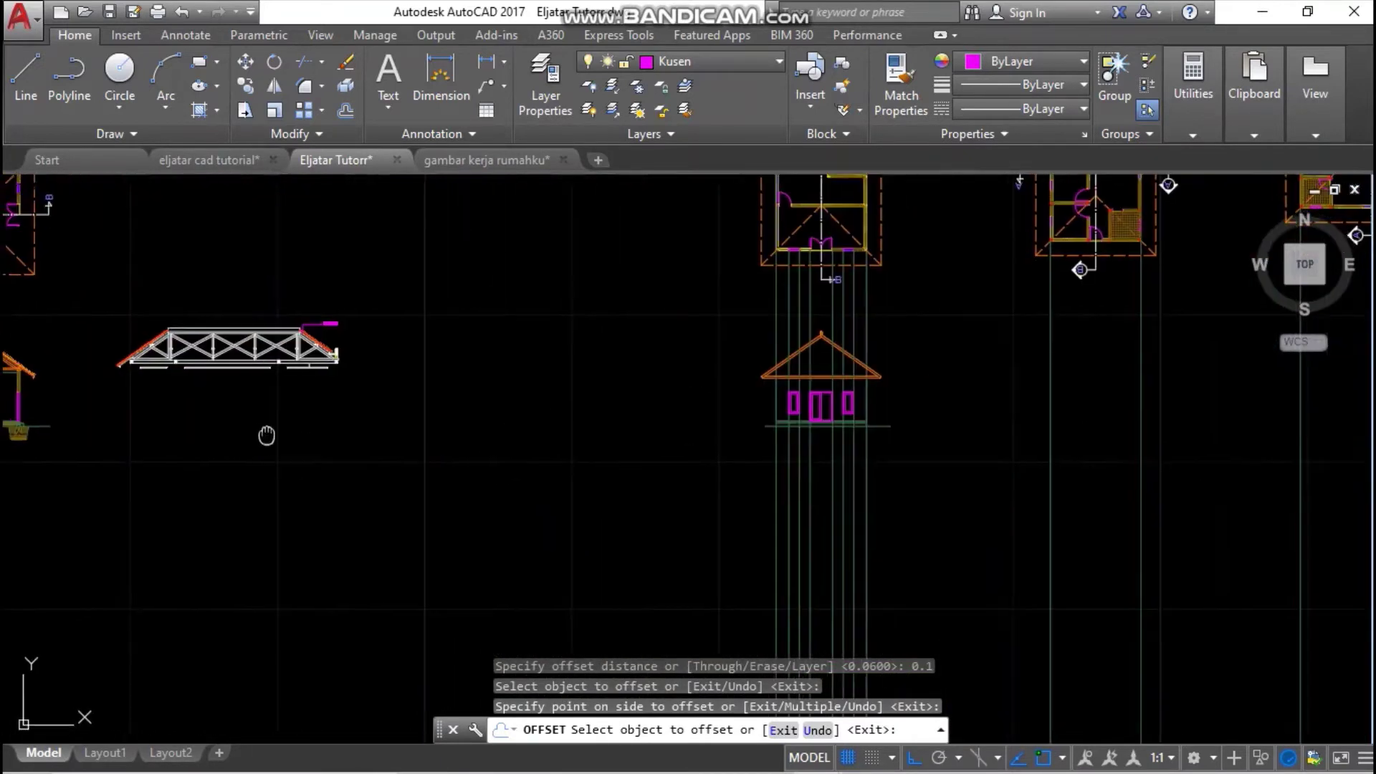
middle_drag(663, 434, 448, 430)
scroll(214, 394, up, 2)
scroll(214, 395, up, 4)
scroll(397, 401, down, 8)
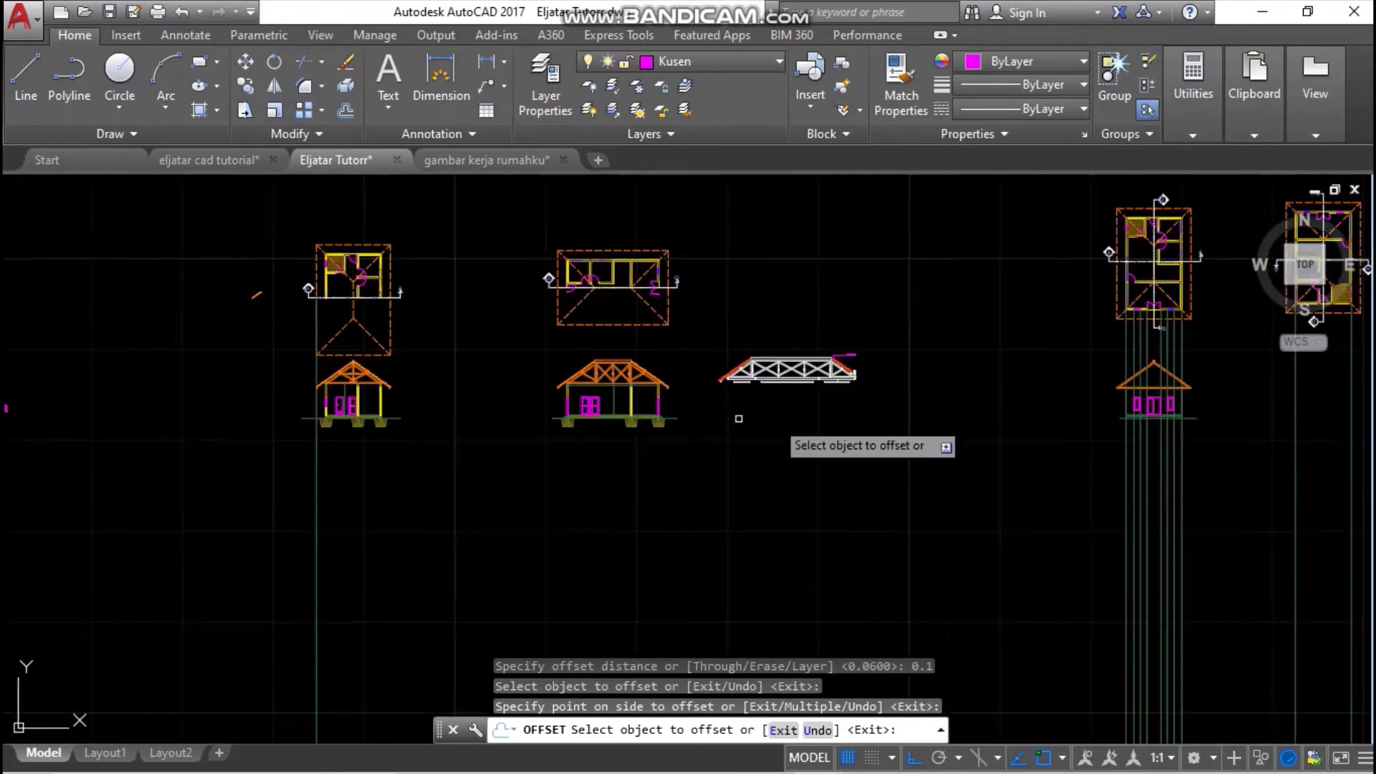
middle_drag(1358, 401, 918, 393)
scroll(683, 389, up, 2)
scroll(683, 389, up, 10)
key(Escape)
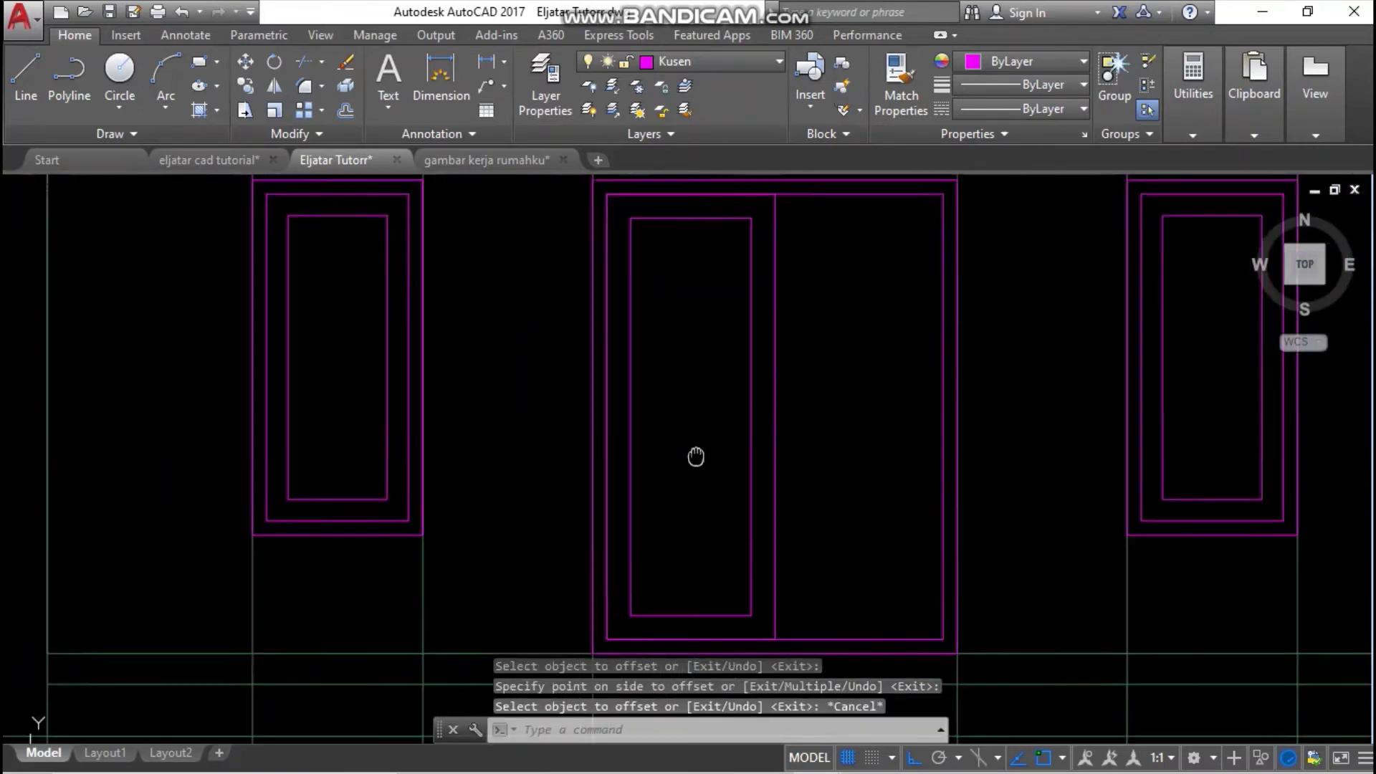
- Draw a rectangle below the left leaf's panel, from the panel's bottom-left corner down to the leaf's bottom edge at the panel's right side
scroll(701, 454, down, 2)
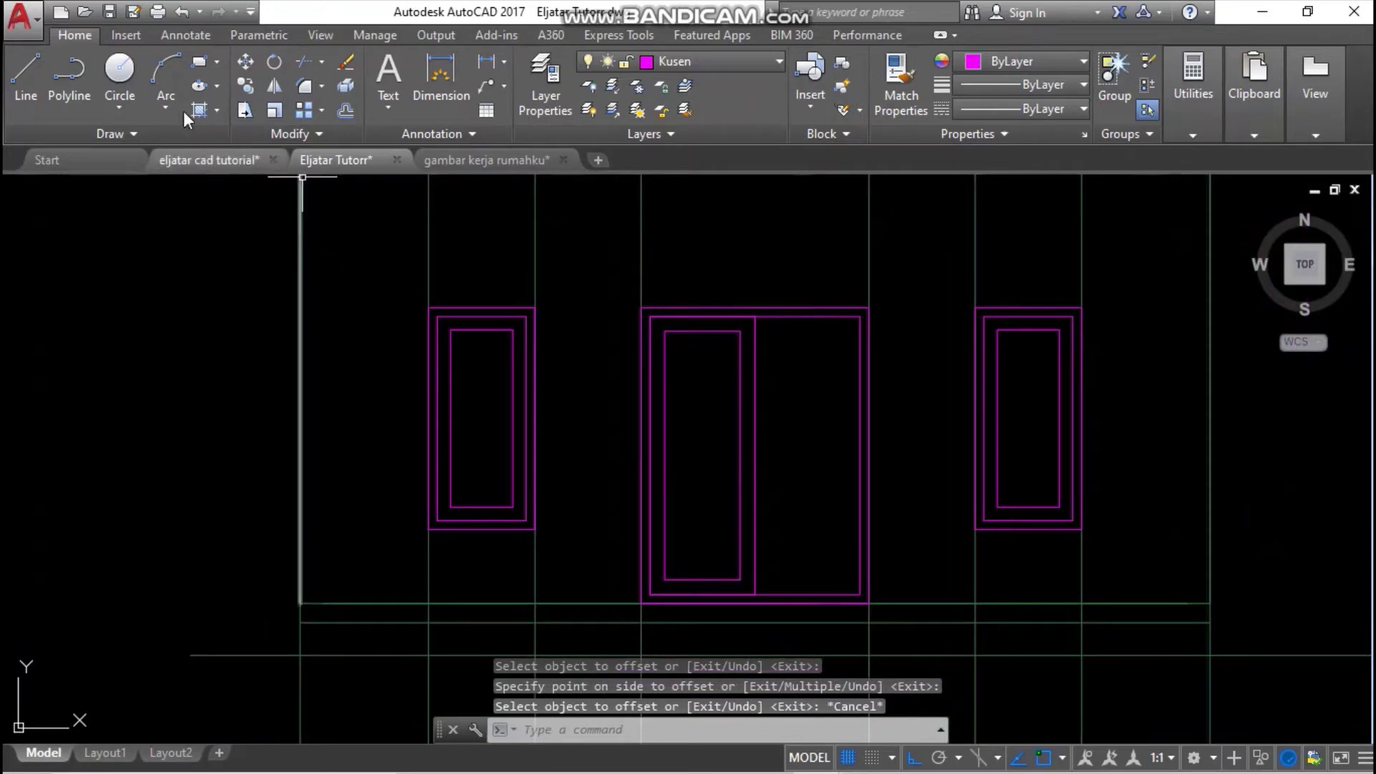
click(201, 61)
scroll(678, 583, up, 2)
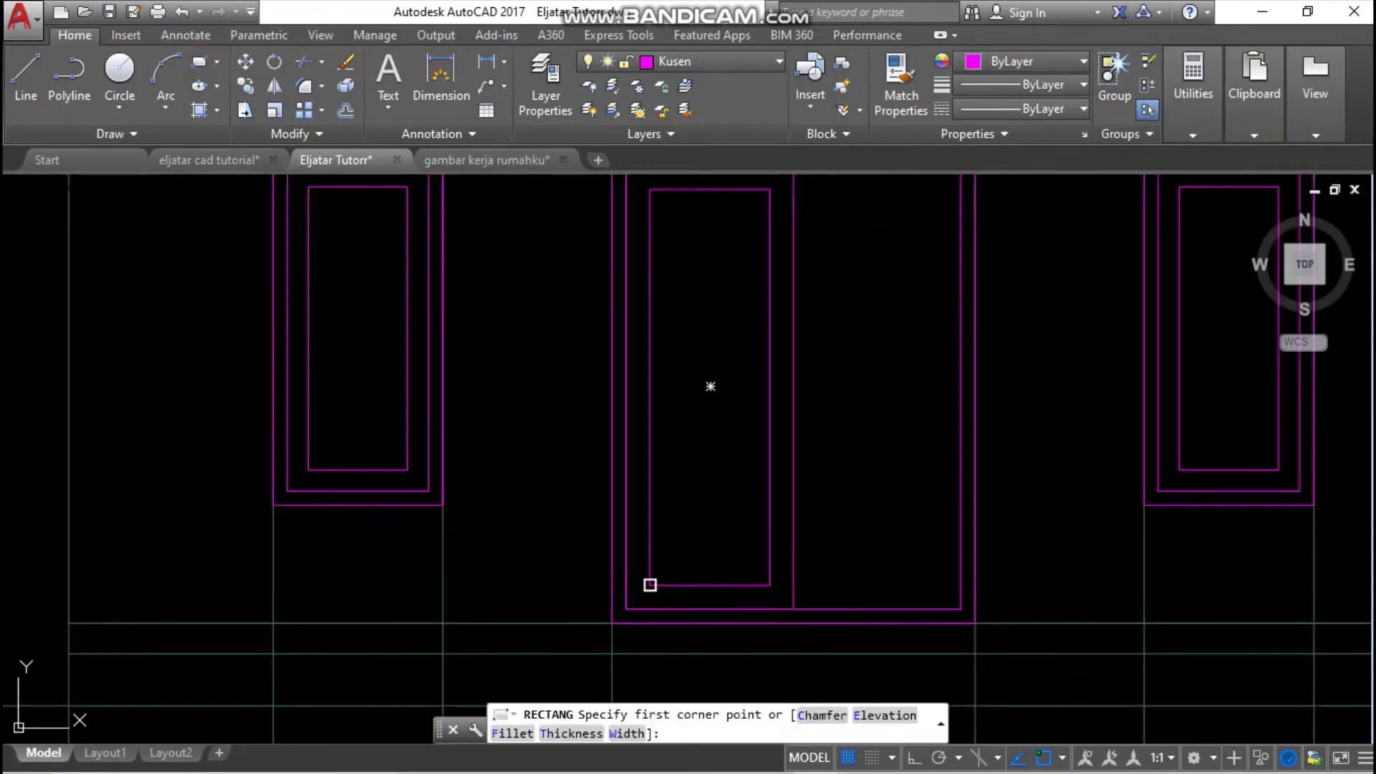
click(650, 585)
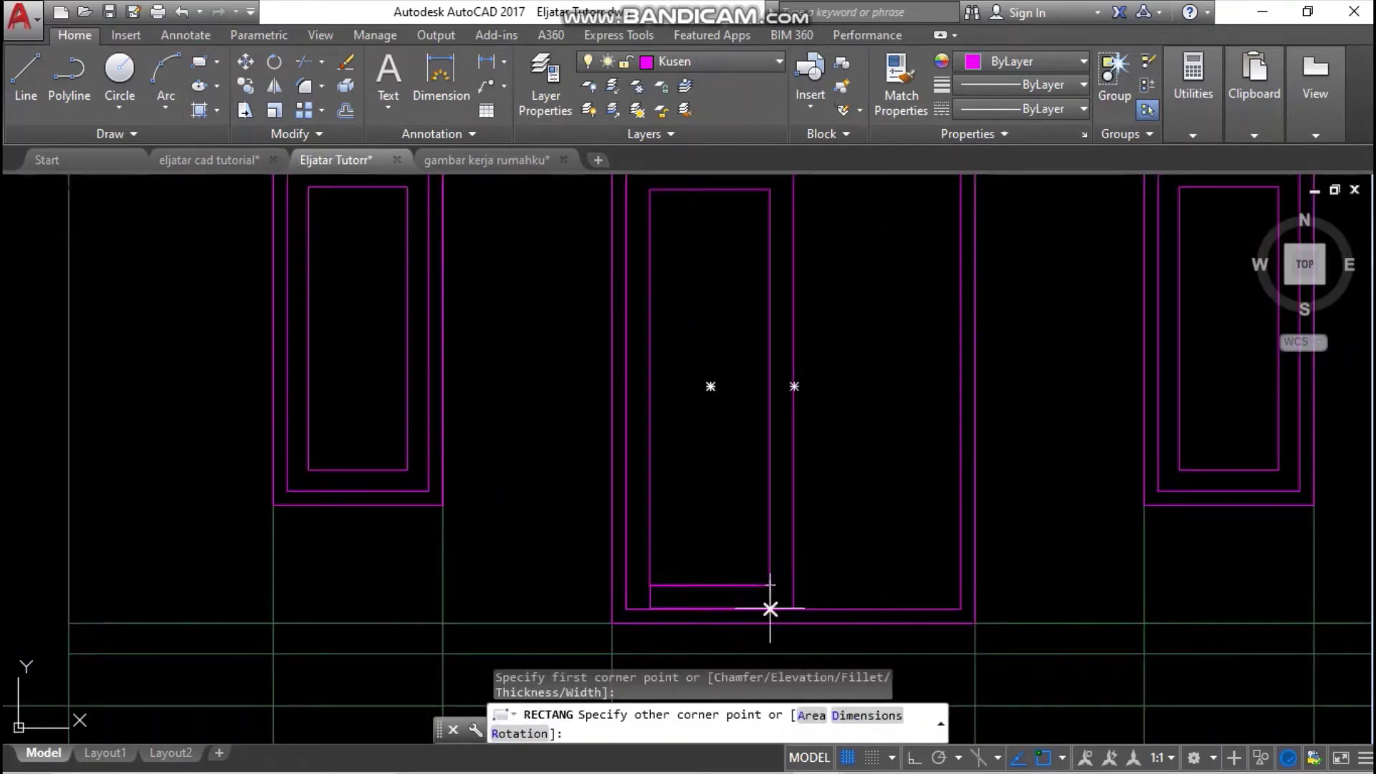
click(770, 609)
- Copy the small bottom rectangle straight up to the middle of the left leaf's panel as a crossrail
click(776, 585)
click(767, 598)
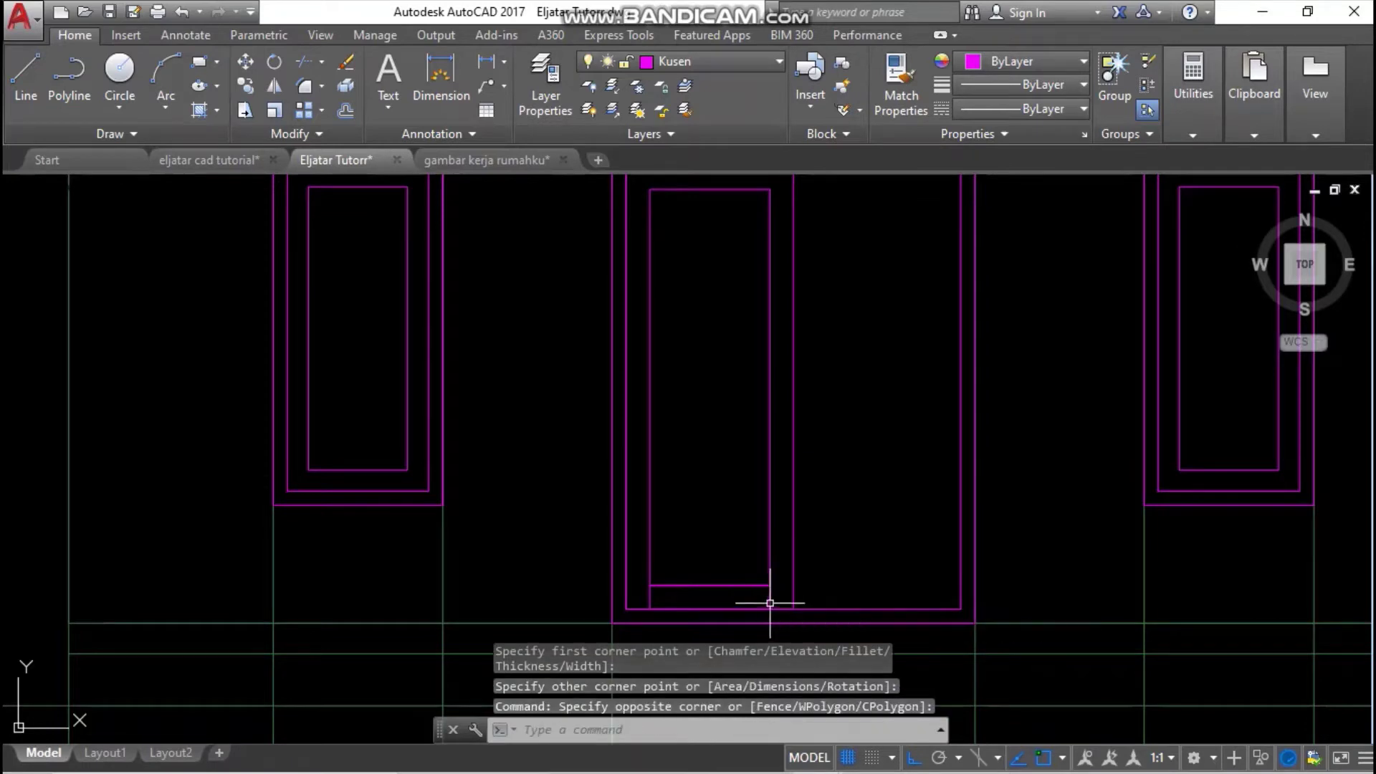
right_click(848, 432)
click(891, 452)
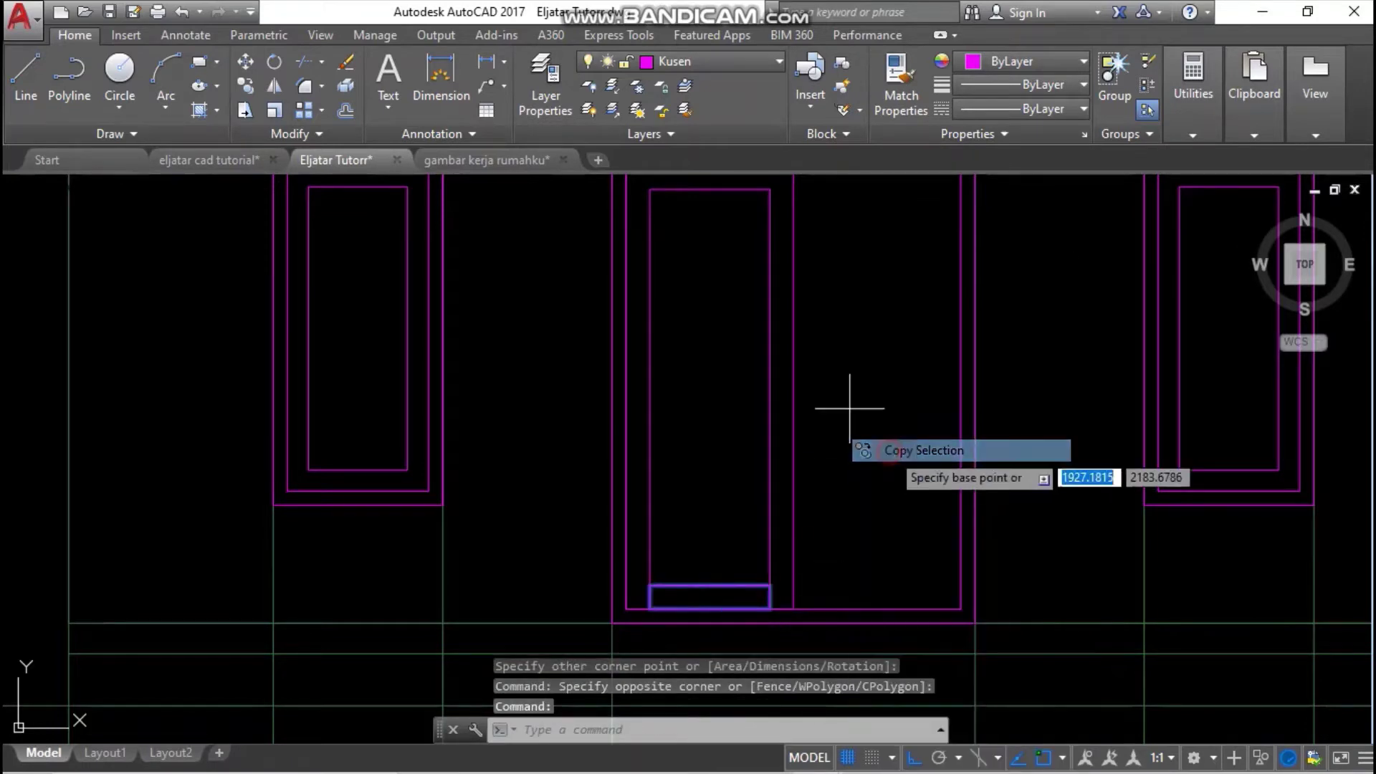
click(769, 585)
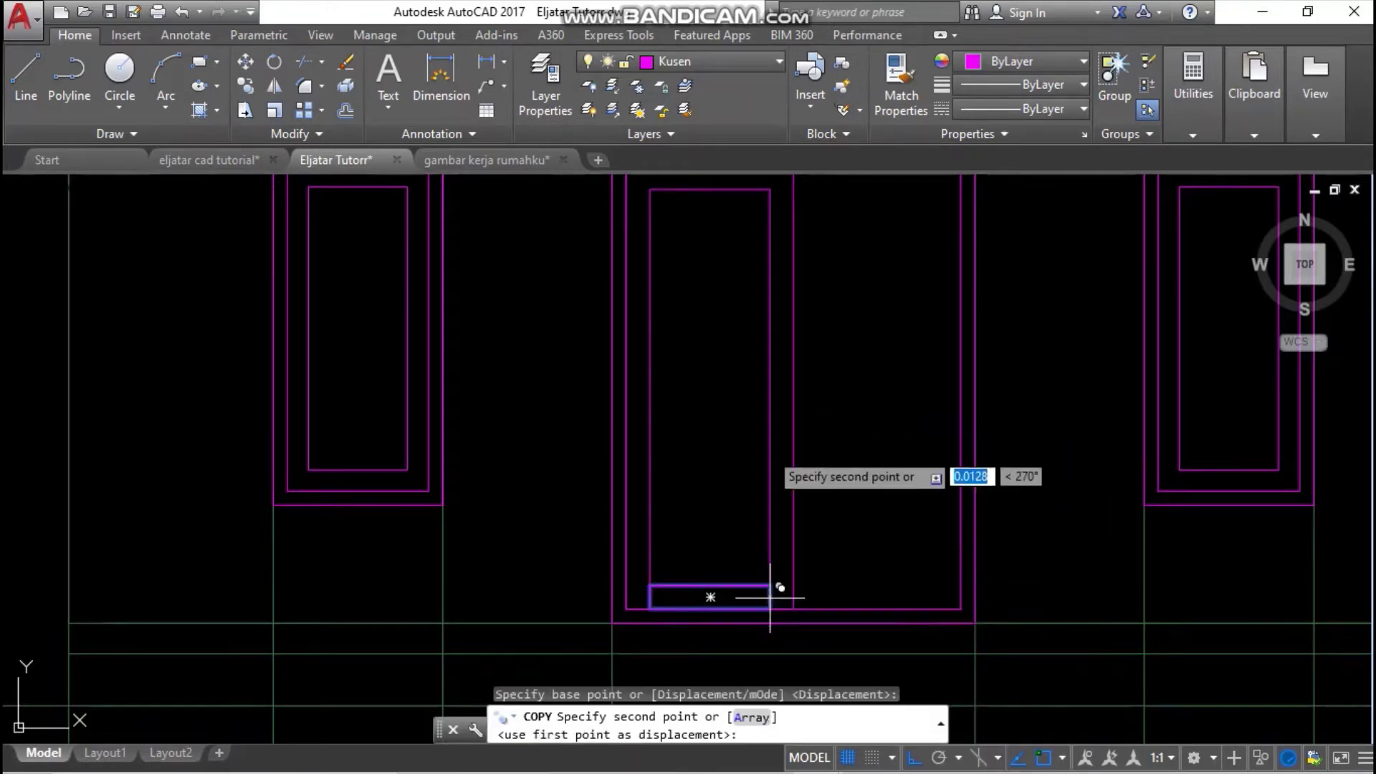
click(770, 378)
key(Escape)
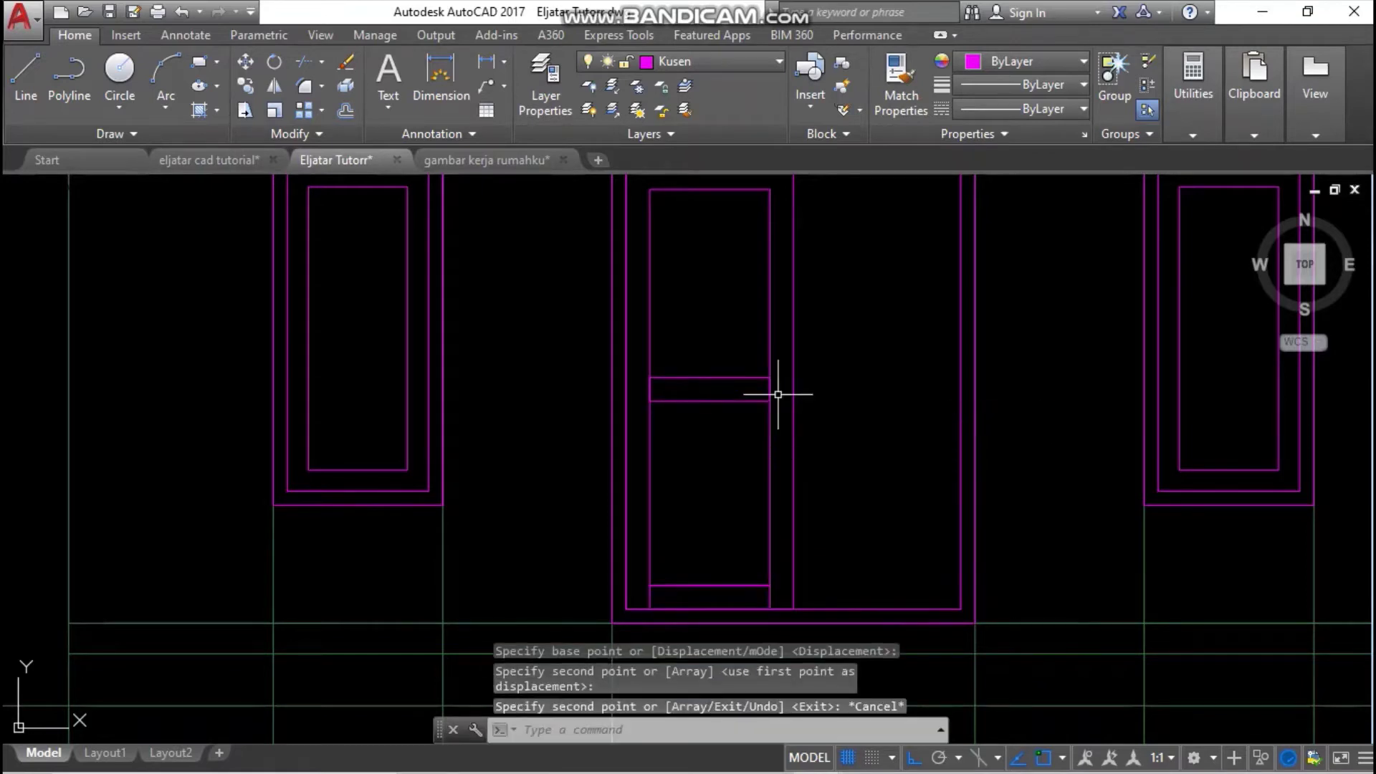
- Trim the vertical panel sides between the copied crossrail's upper and lower edges to separate two panels
text(tr)
key(Return)
key(Return)
click(779, 390)
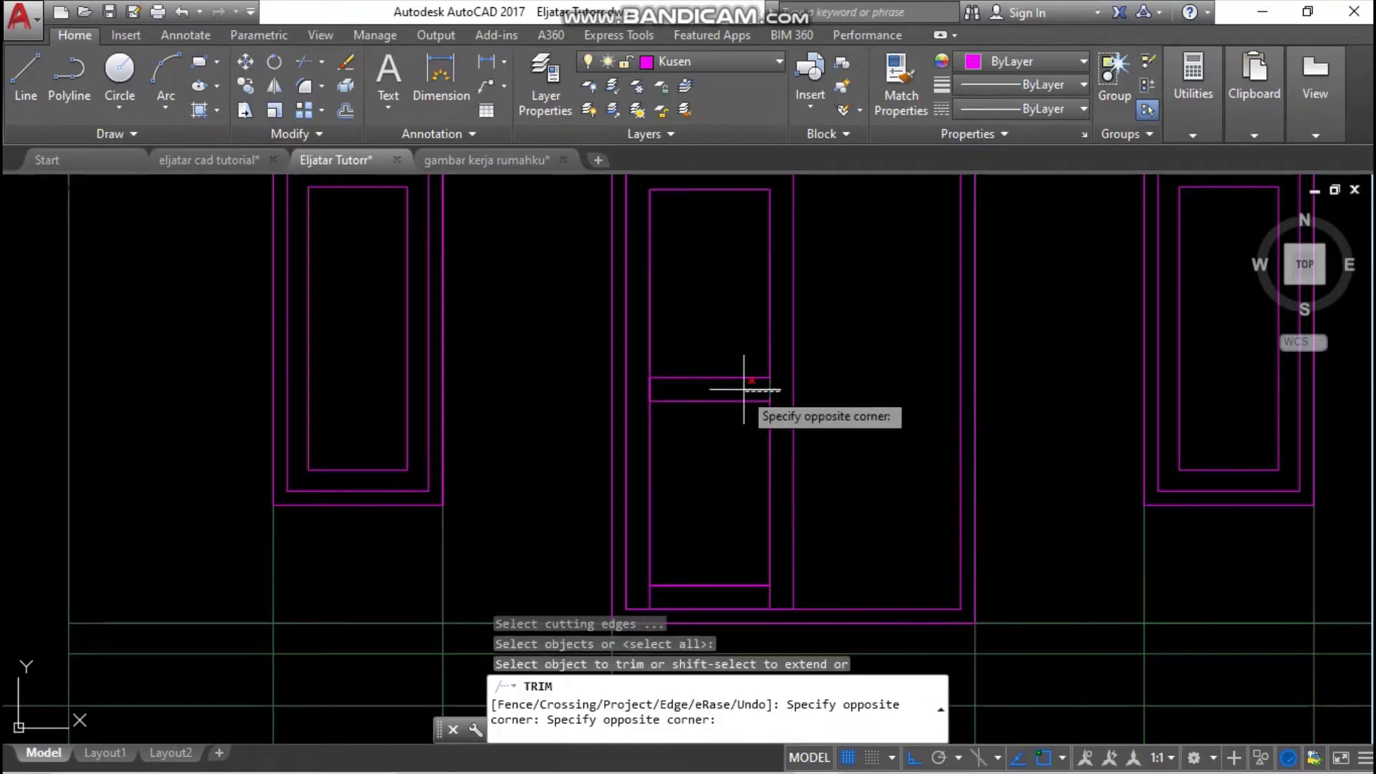
click(641, 382)
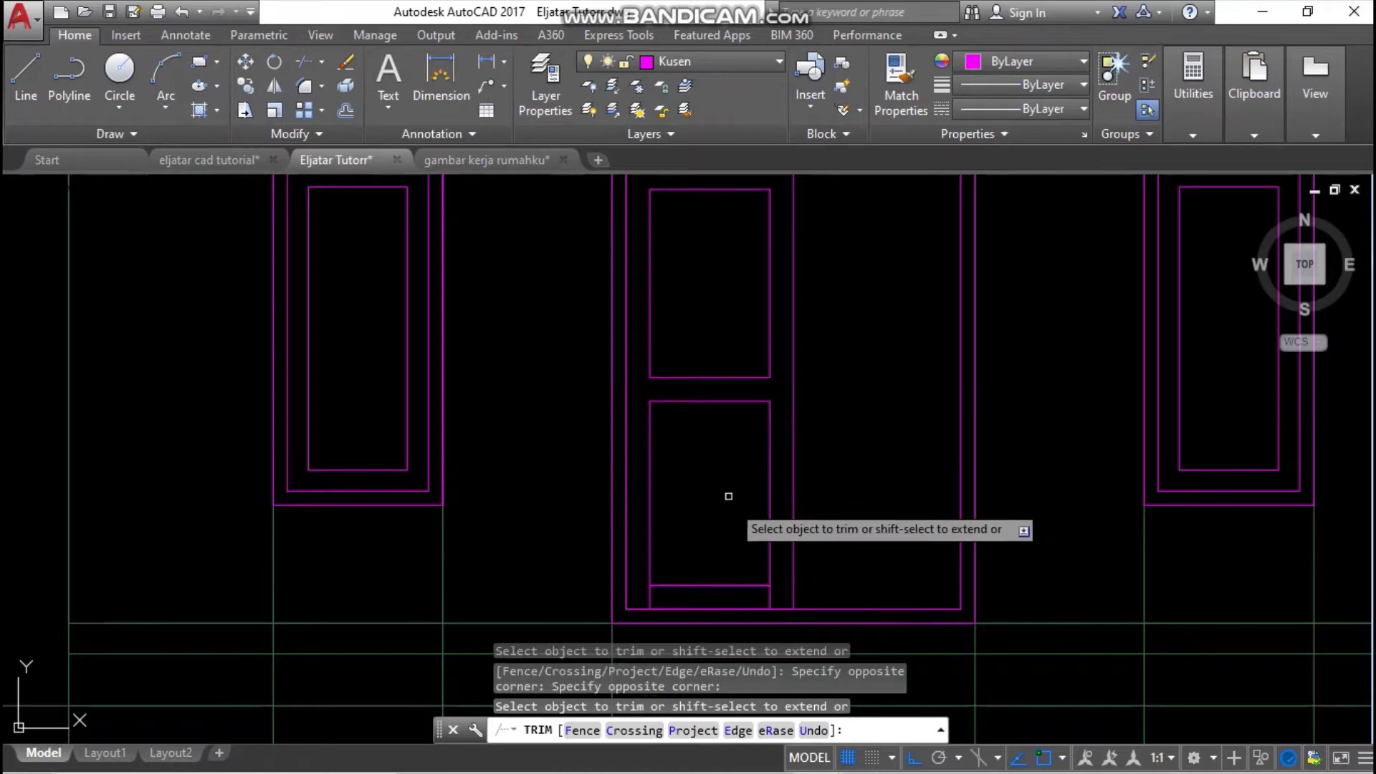
- Erase the small rectangle between the lower panel and the left leaf's bottom edge
click(764, 584)
key(Escape)
click(754, 596)
key(Delete)
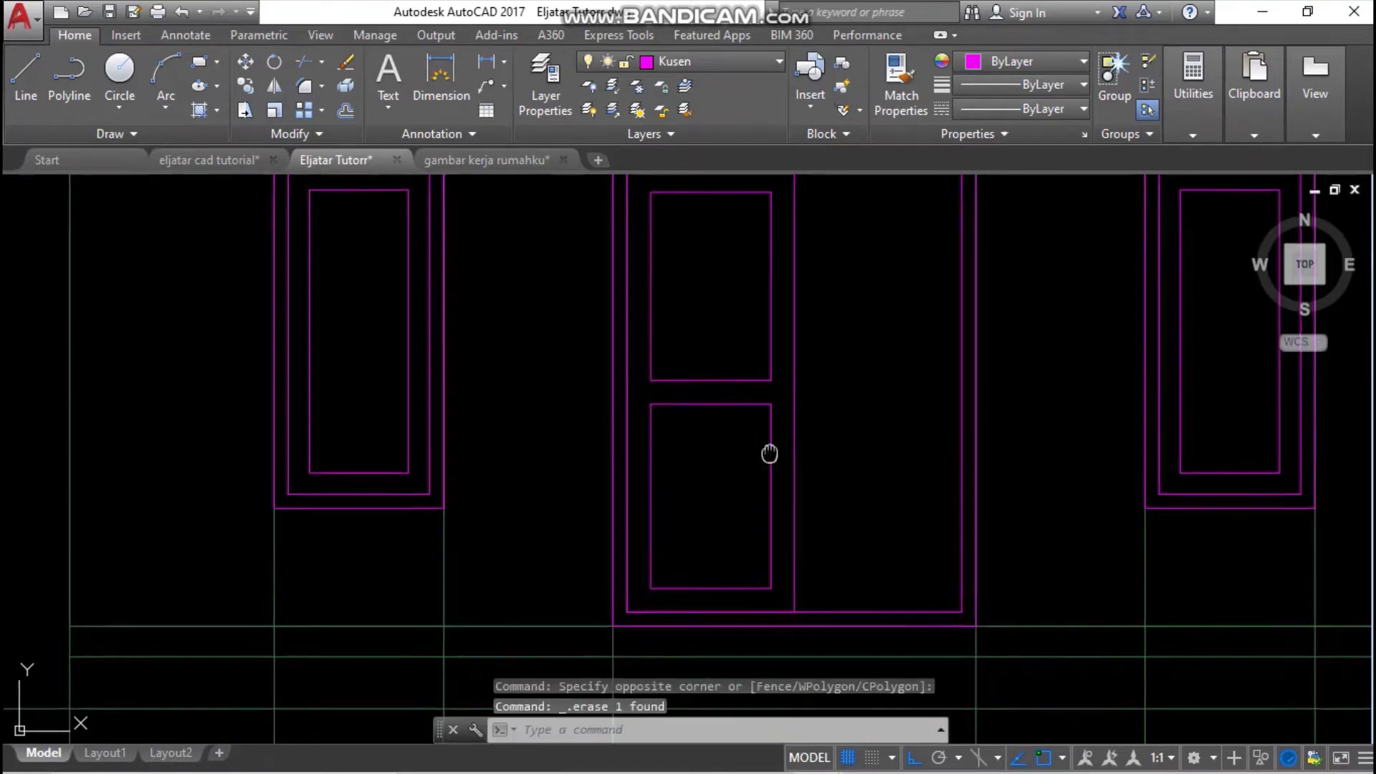
- Try to offset the upper panel's bottom edge inward by 0.02, and erase the offset line
scroll(767, 452, down, 3)
scroll(780, 464, up, 3)
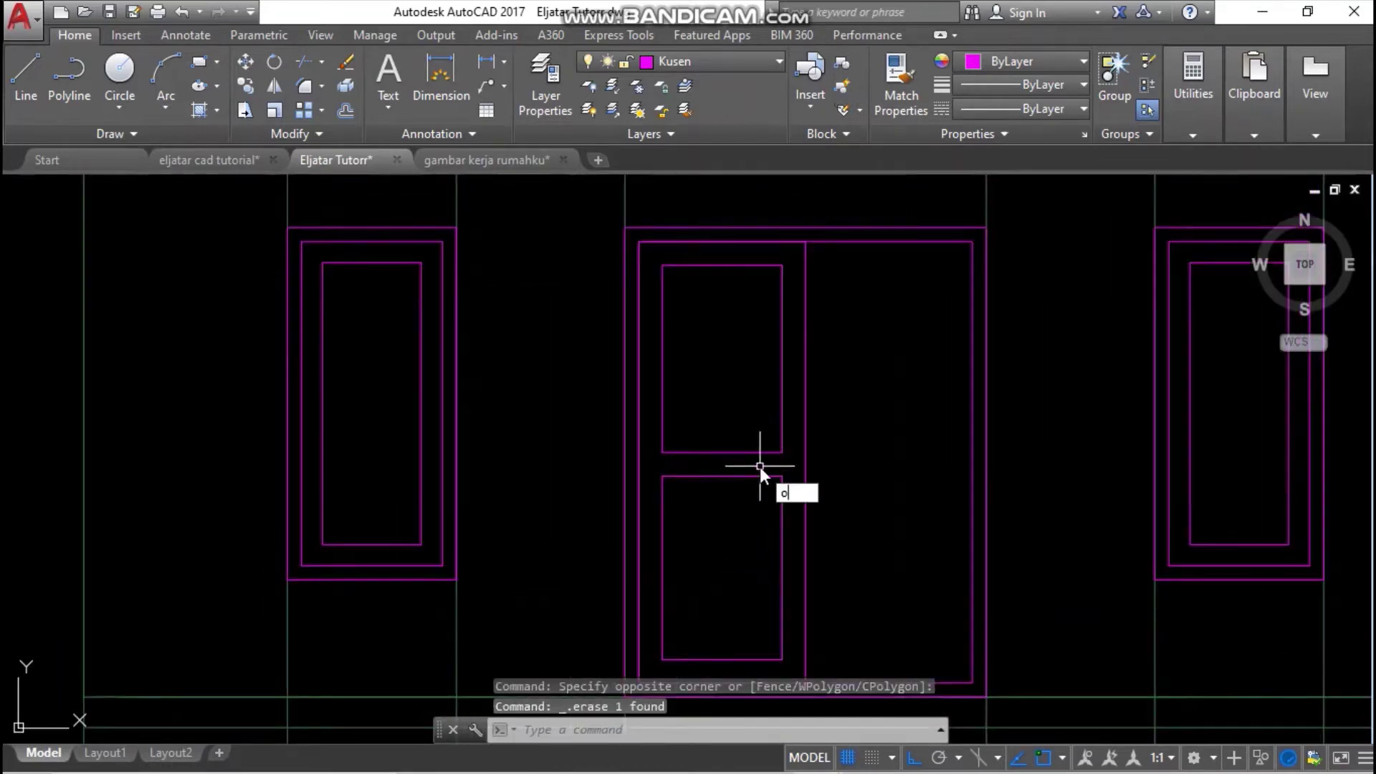
key(Return)
text(0.0)
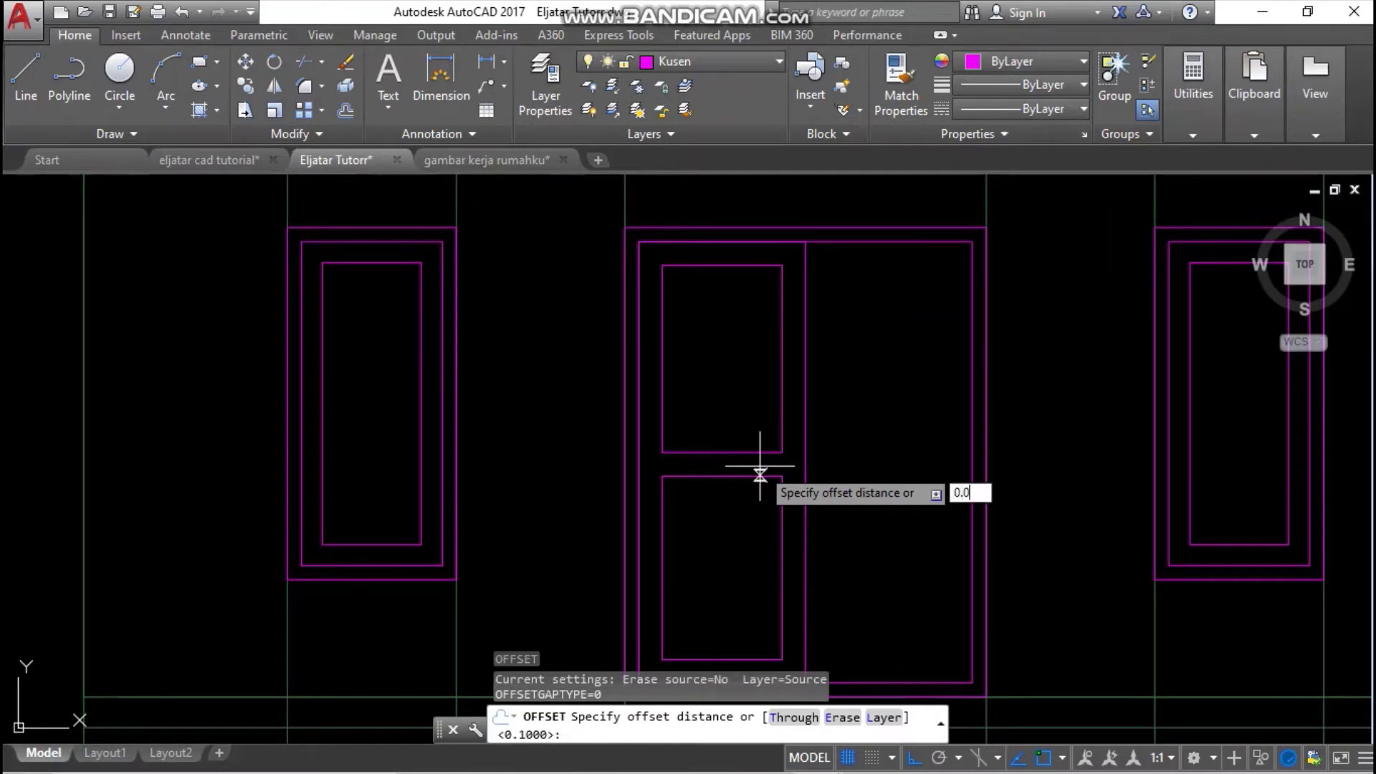
text(2)
key(Return)
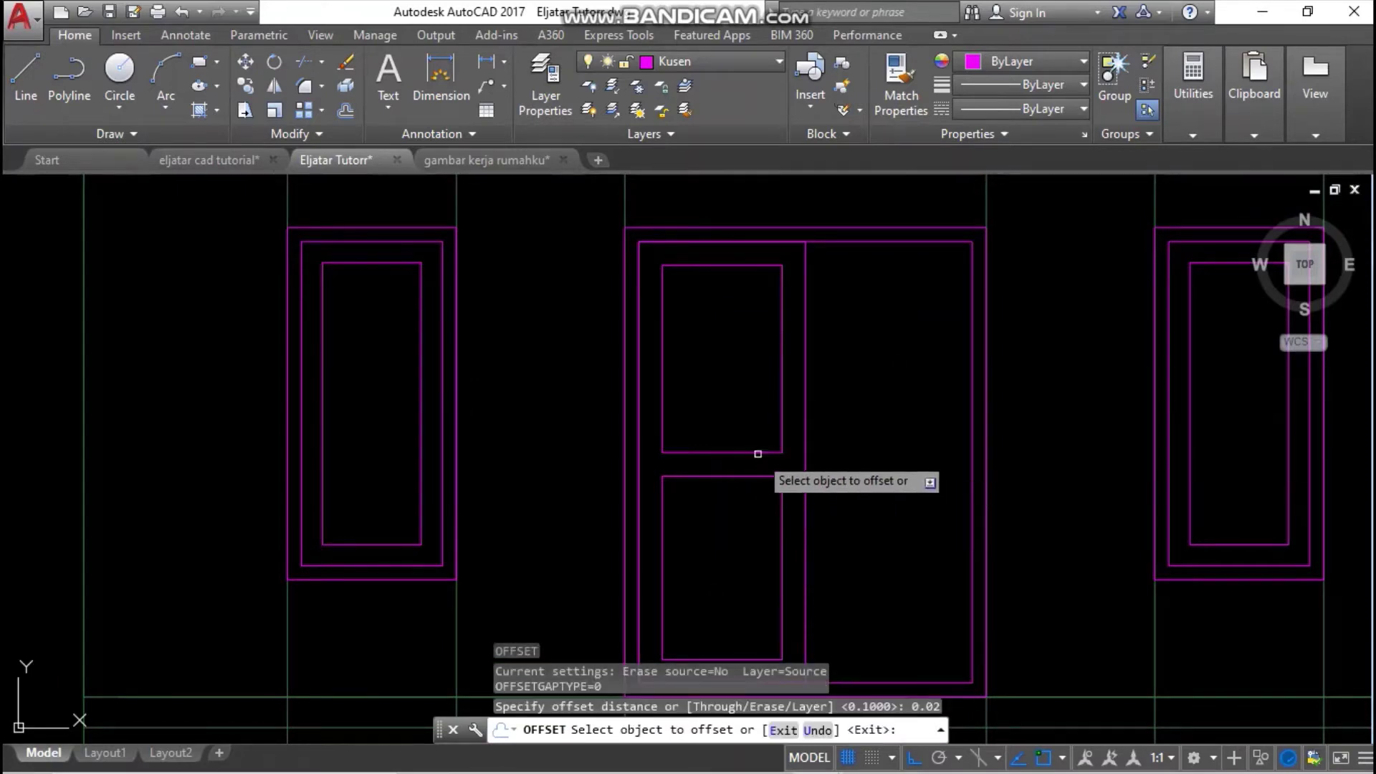
click(757, 453)
click(751, 426)
key(Escape)
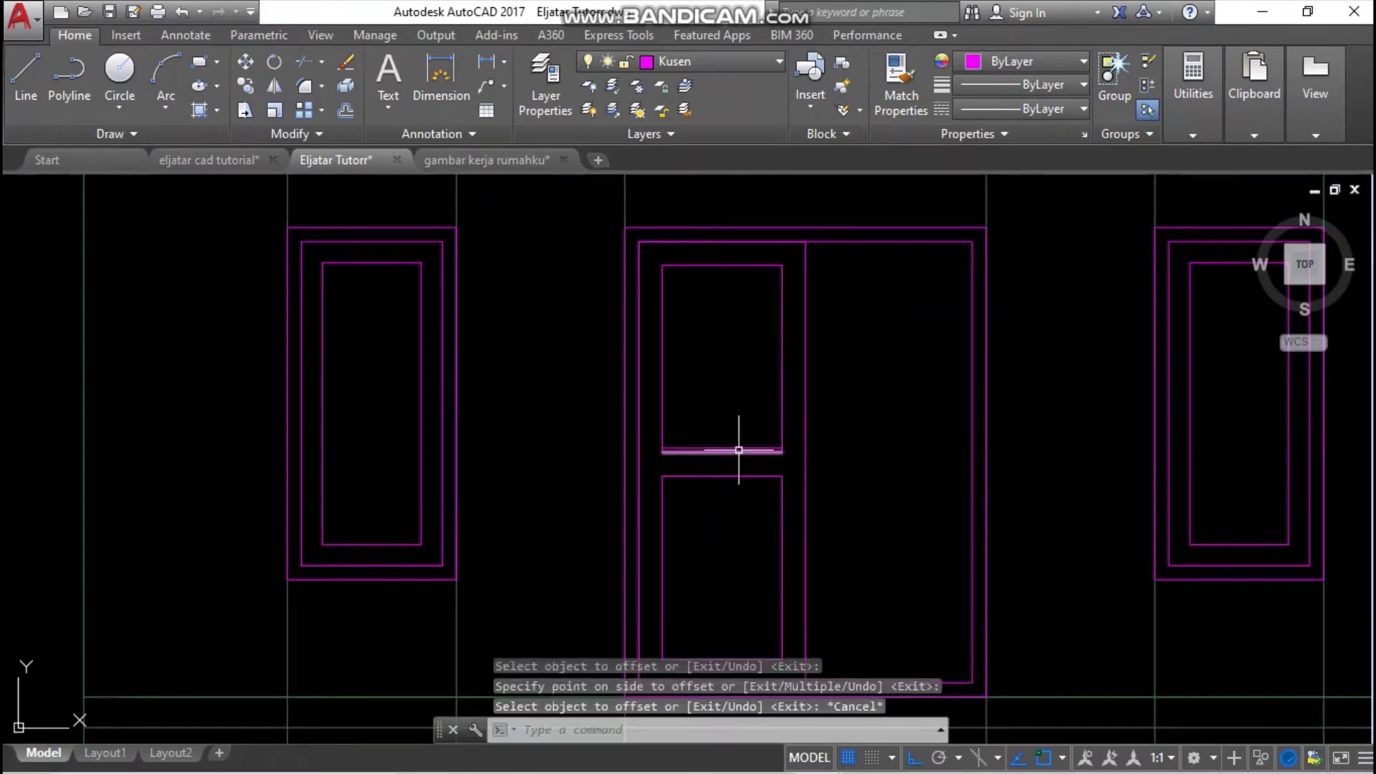
click(739, 447)
key(Delete)
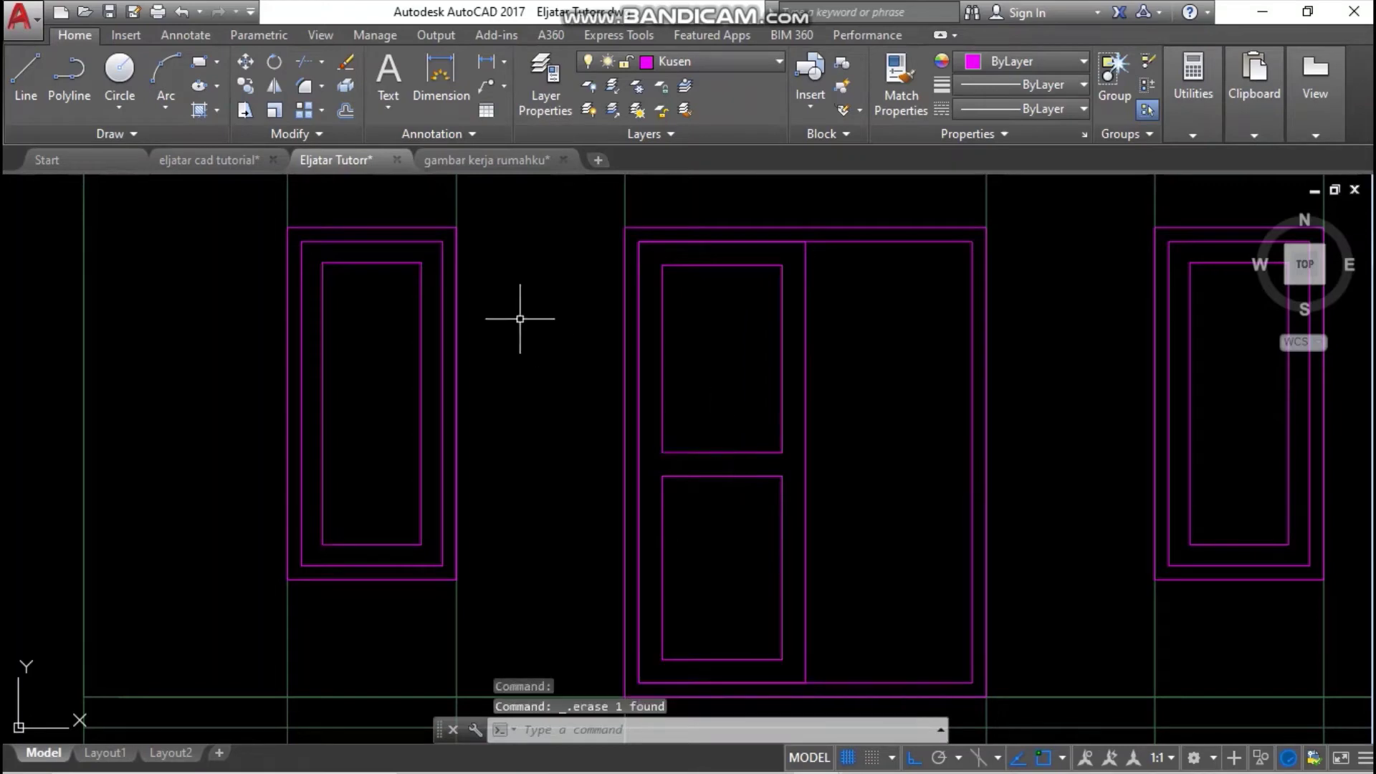
- Trace one rectangle over the upper panel and another over the lower panel of the left door leaf
click(199, 62)
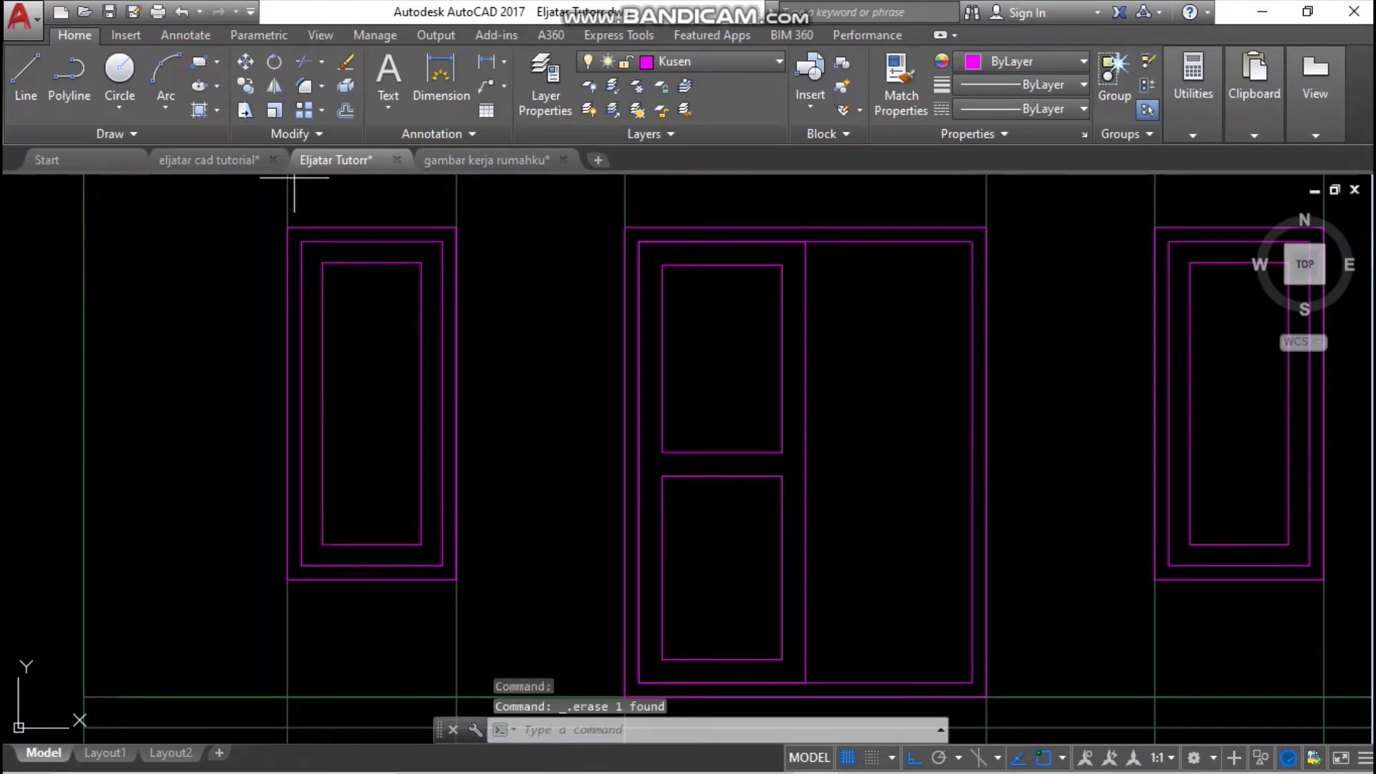
click(663, 264)
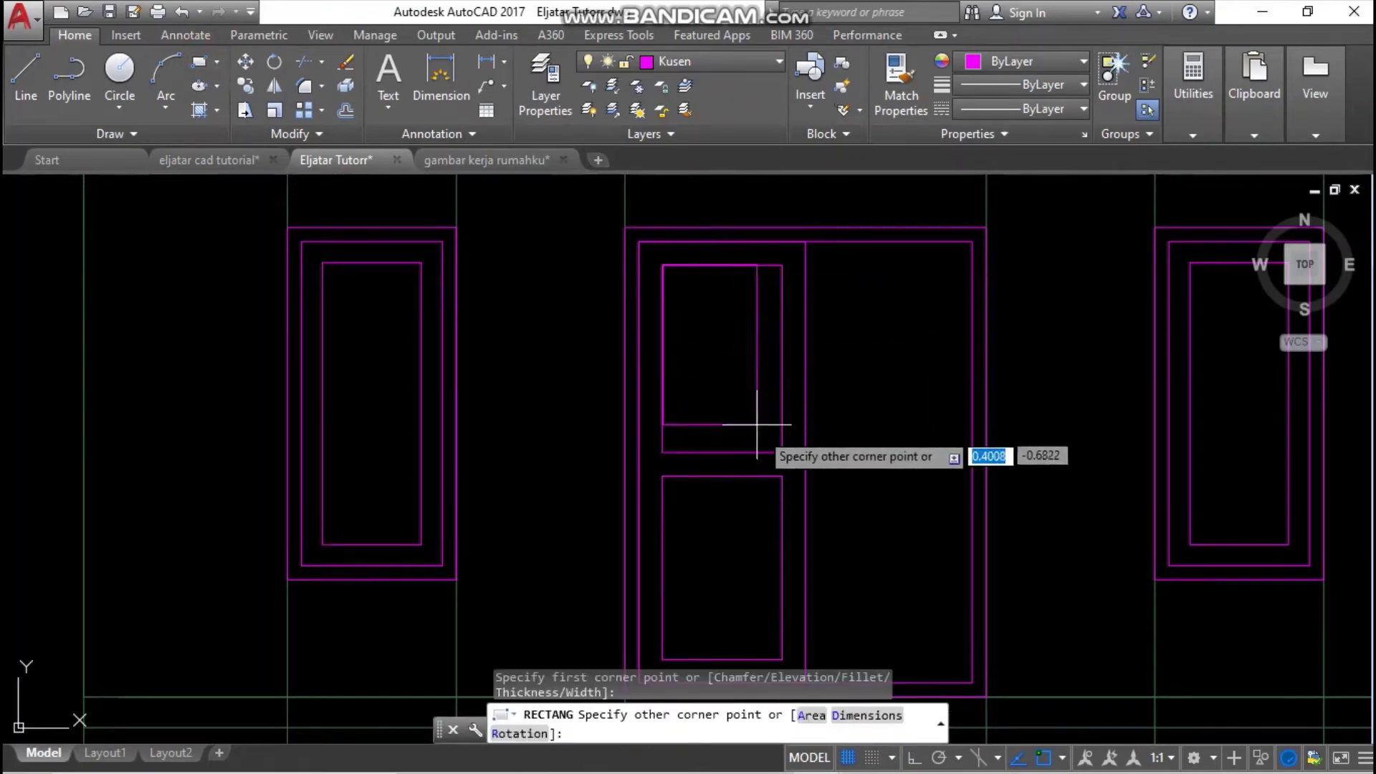
key(Return)
click(663, 476)
click(789, 656)
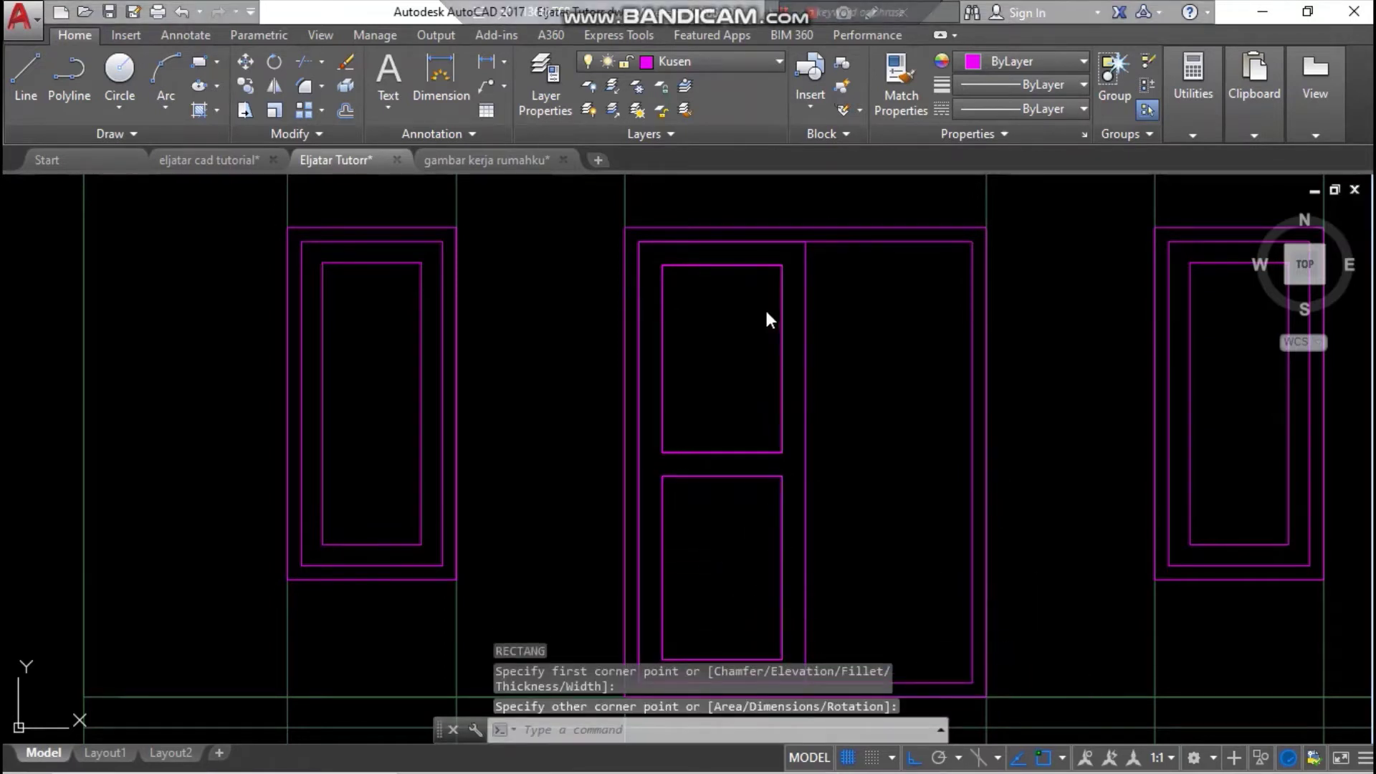
- Offset the upper and lower panel rectangles of the left leaf inward by 0.02
text(o)
key(Return)
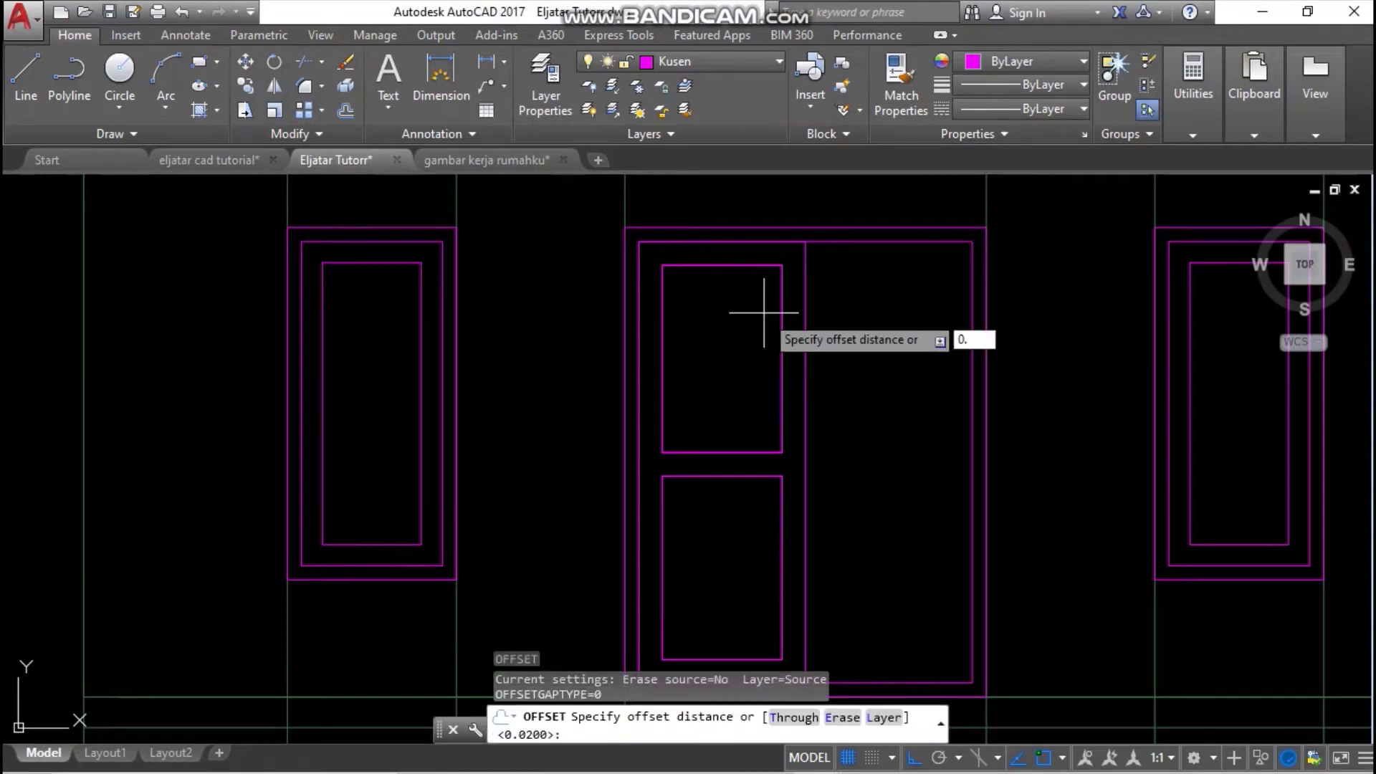
key(Return)
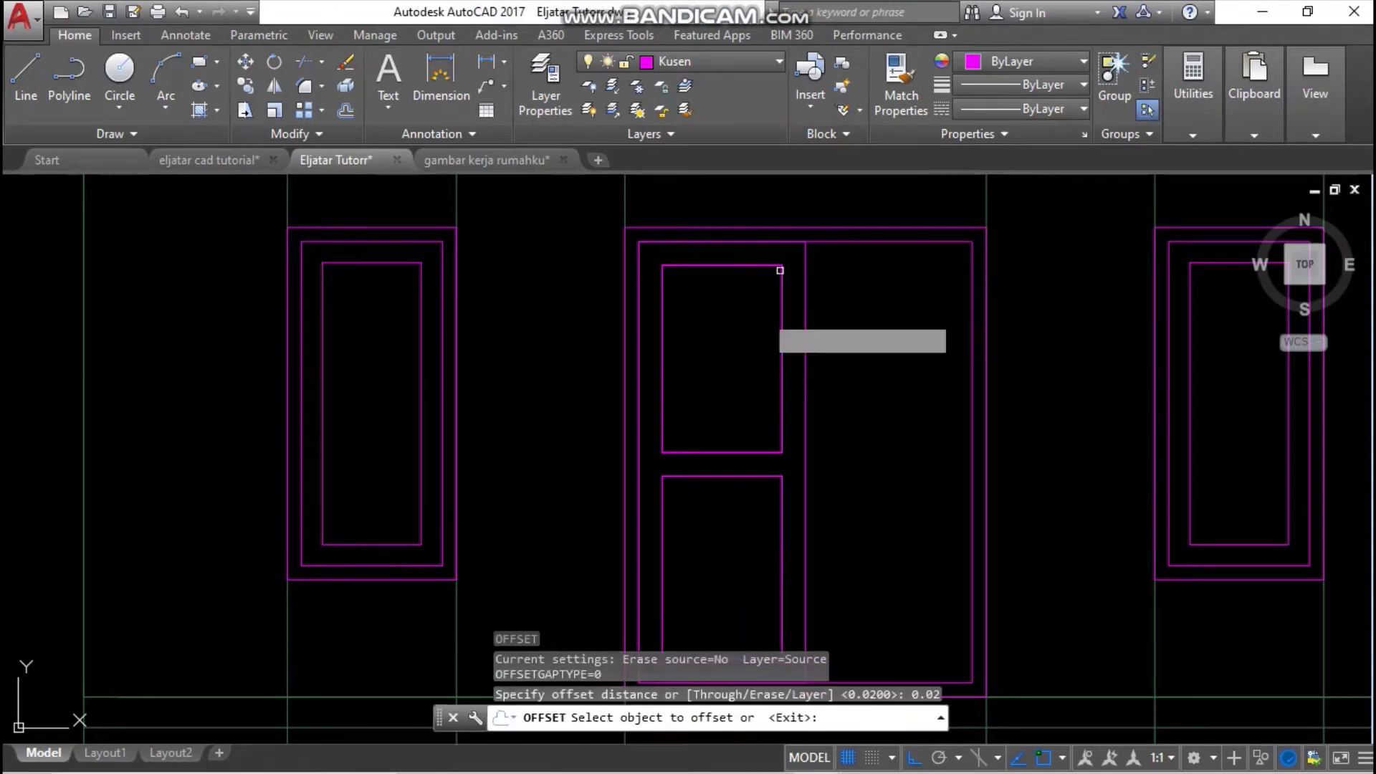
click(781, 266)
click(762, 298)
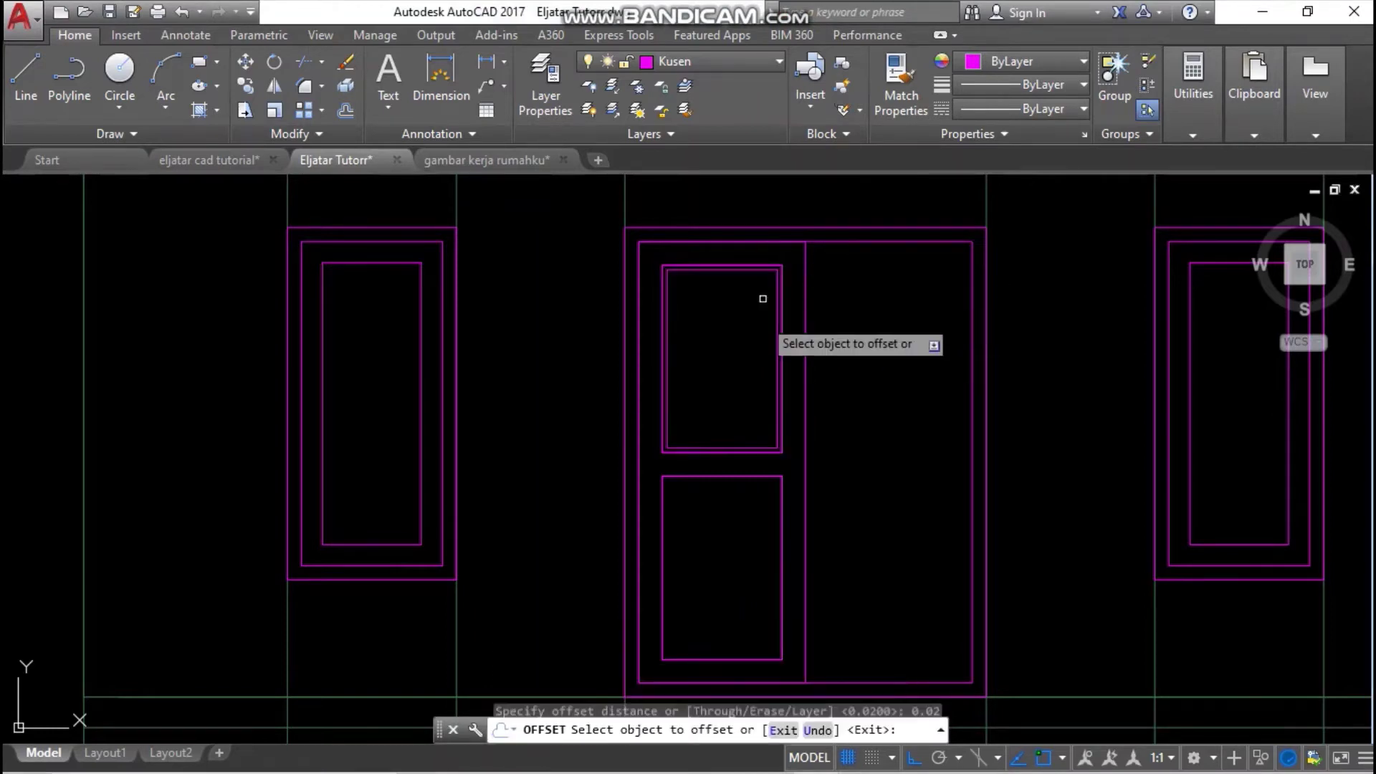
click(781, 476)
click(754, 516)
key(Return)
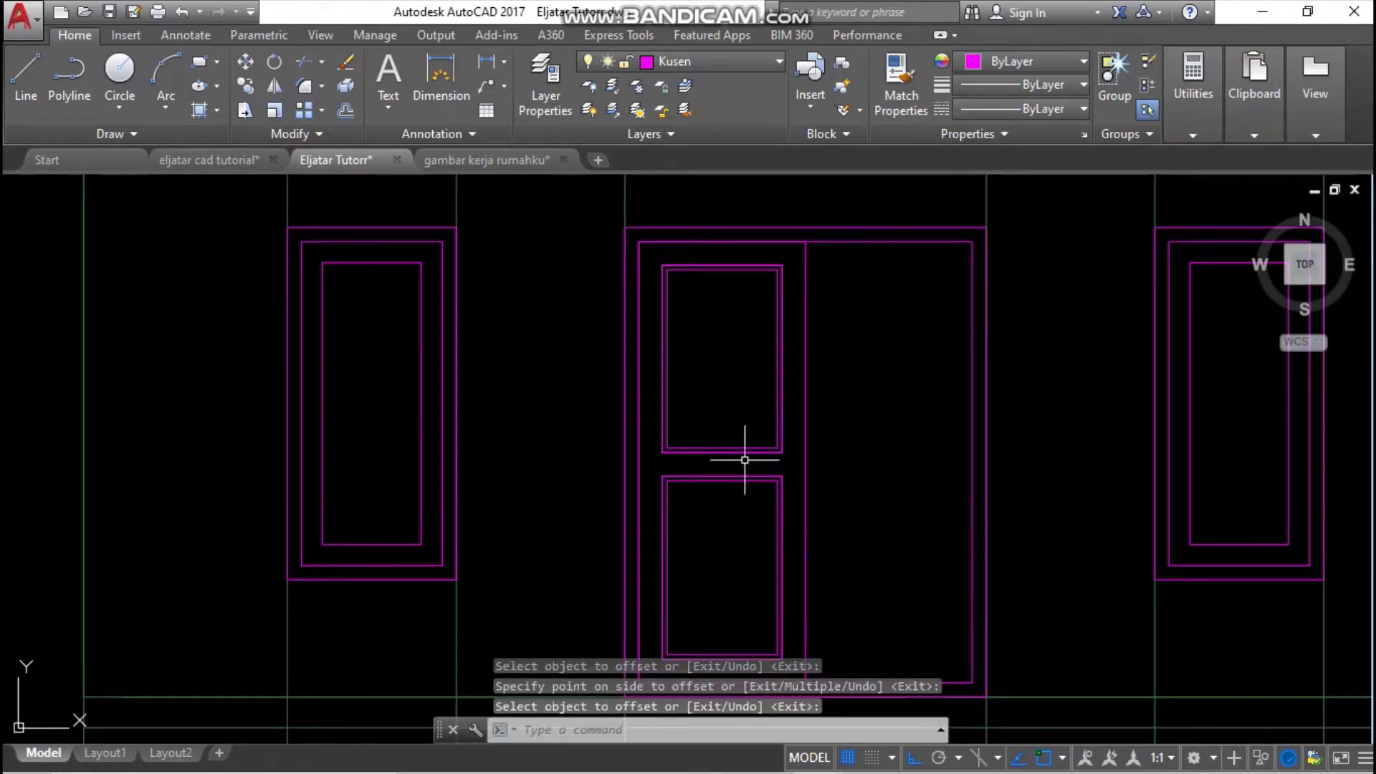
- Draw a diagonal mitre line joining the outer and inner rectangles at the upper panel's top-left corner
text(l)
key(Return)
scroll(684, 269, up, 8)
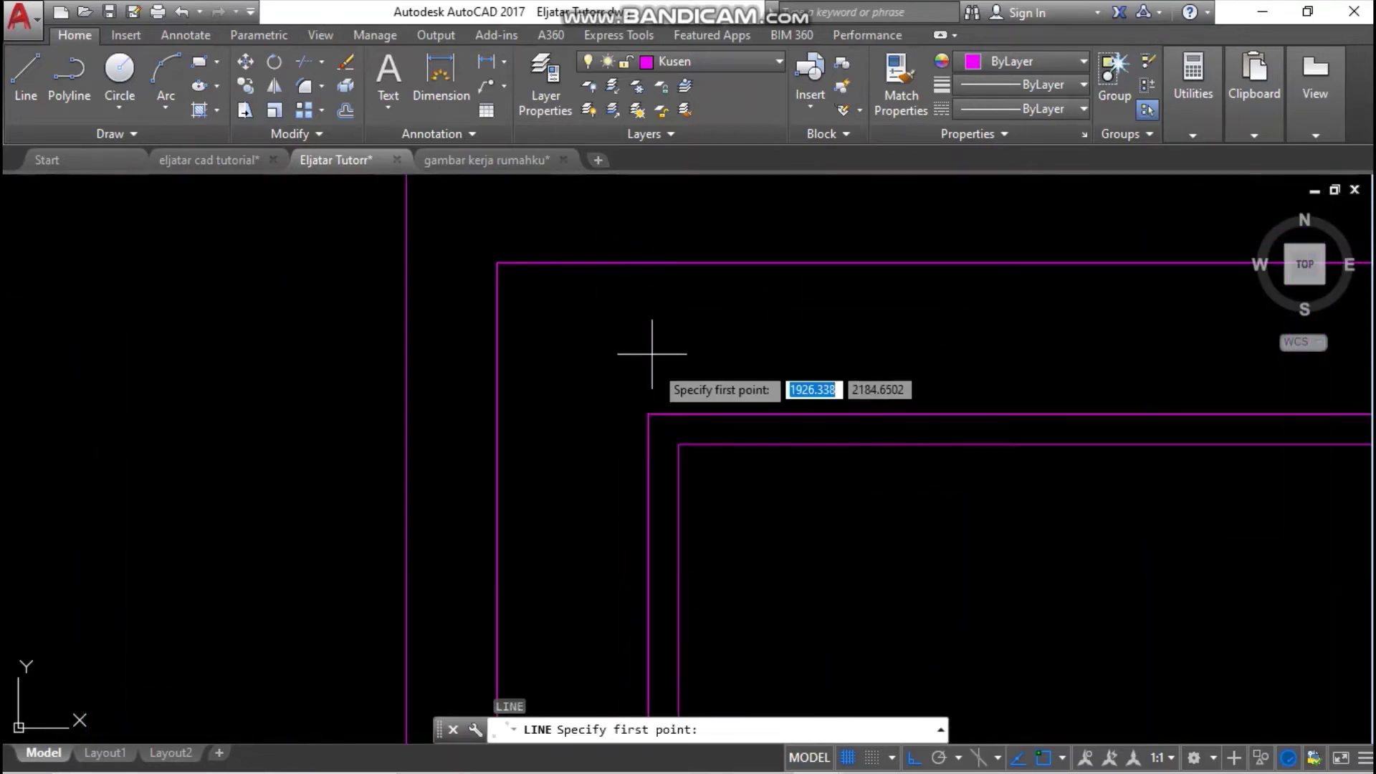
click(648, 413)
click(678, 443)
key(Return)
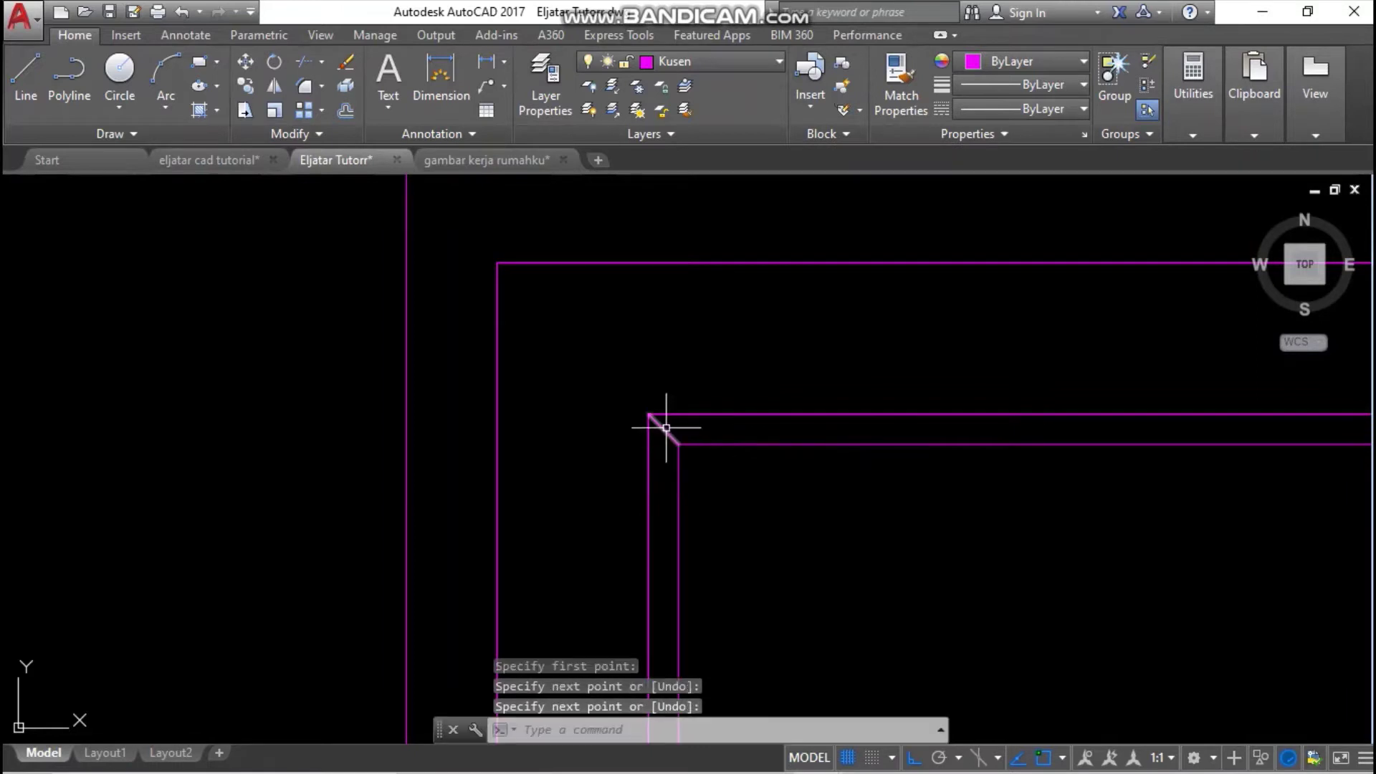
- Mirror the mitre line about the upper panel's vertical centreline to its top-right corner, keeping the original
scroll(672, 364, down, 5)
text(mi)
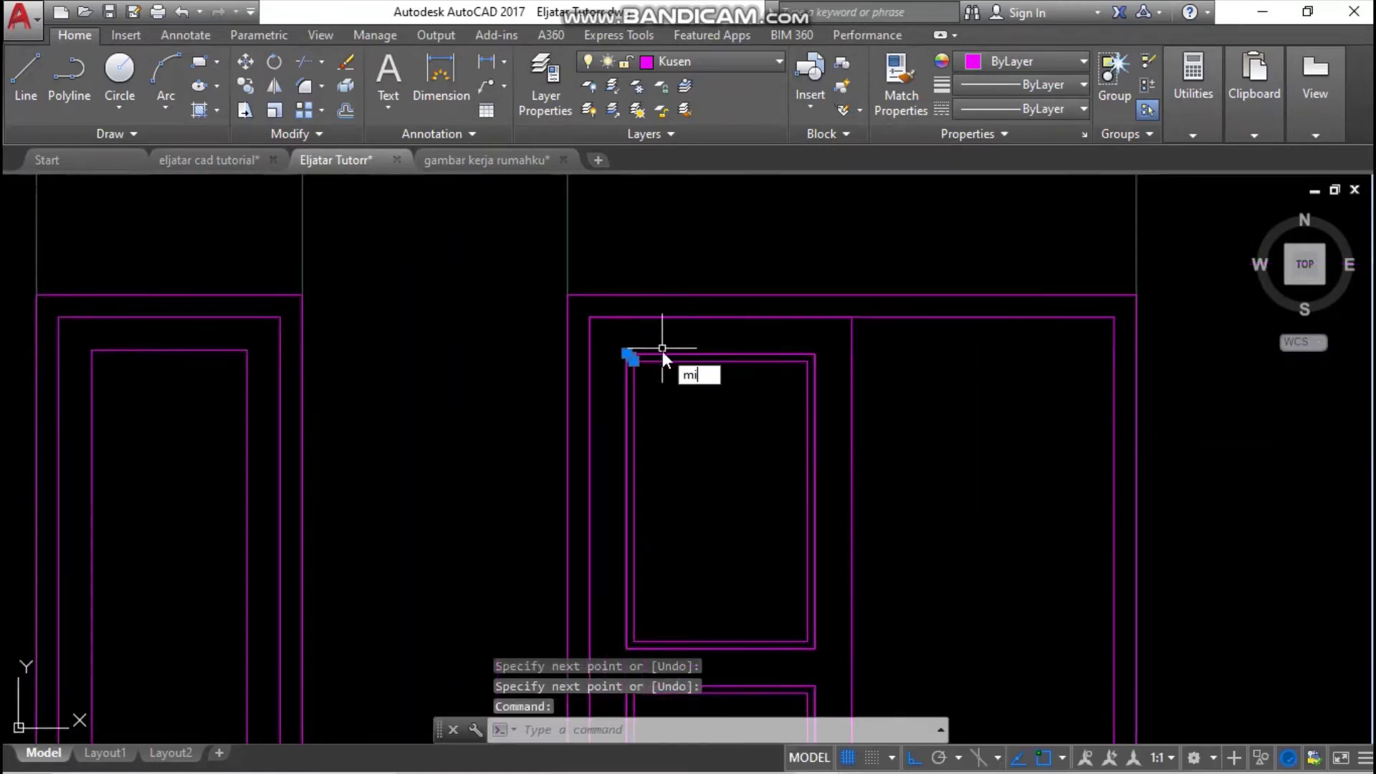
key(Return)
click(720, 355)
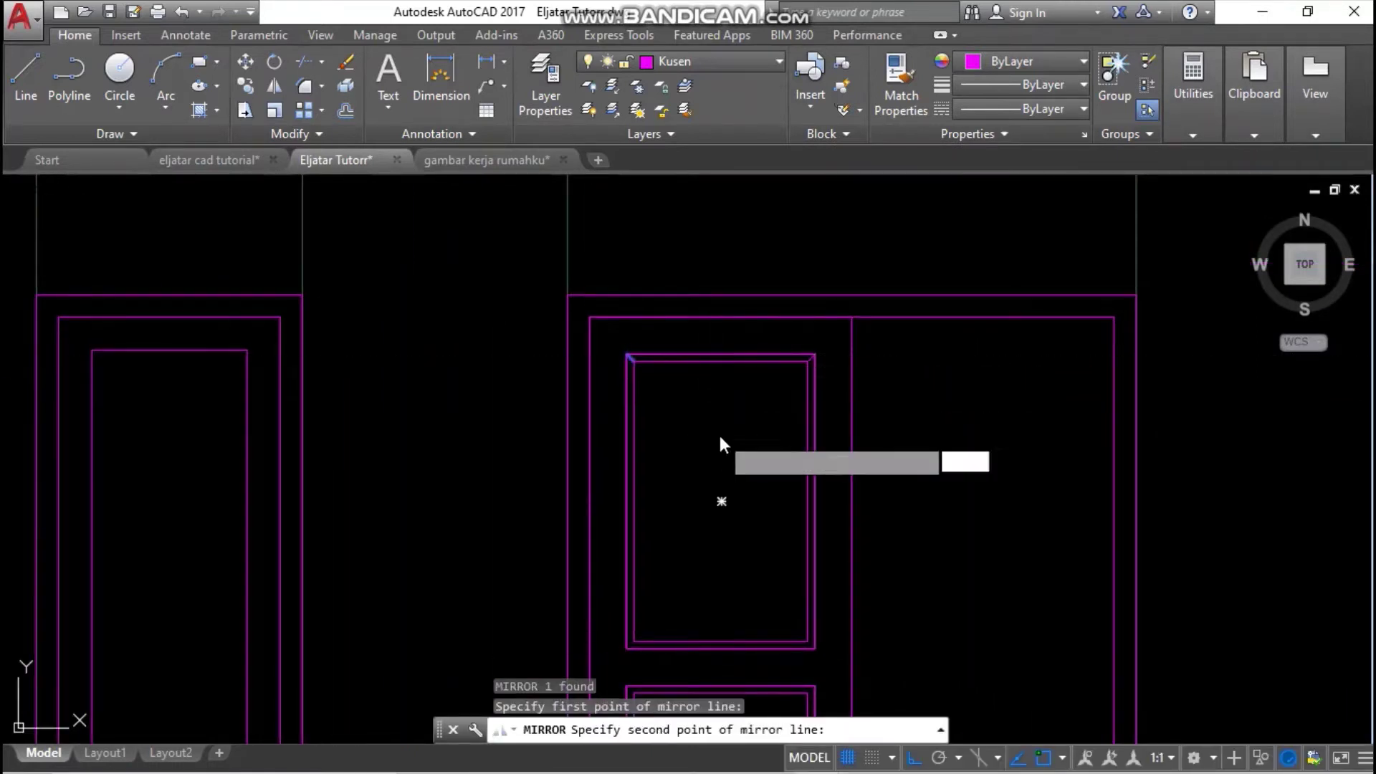
click(720, 434)
key(Return)
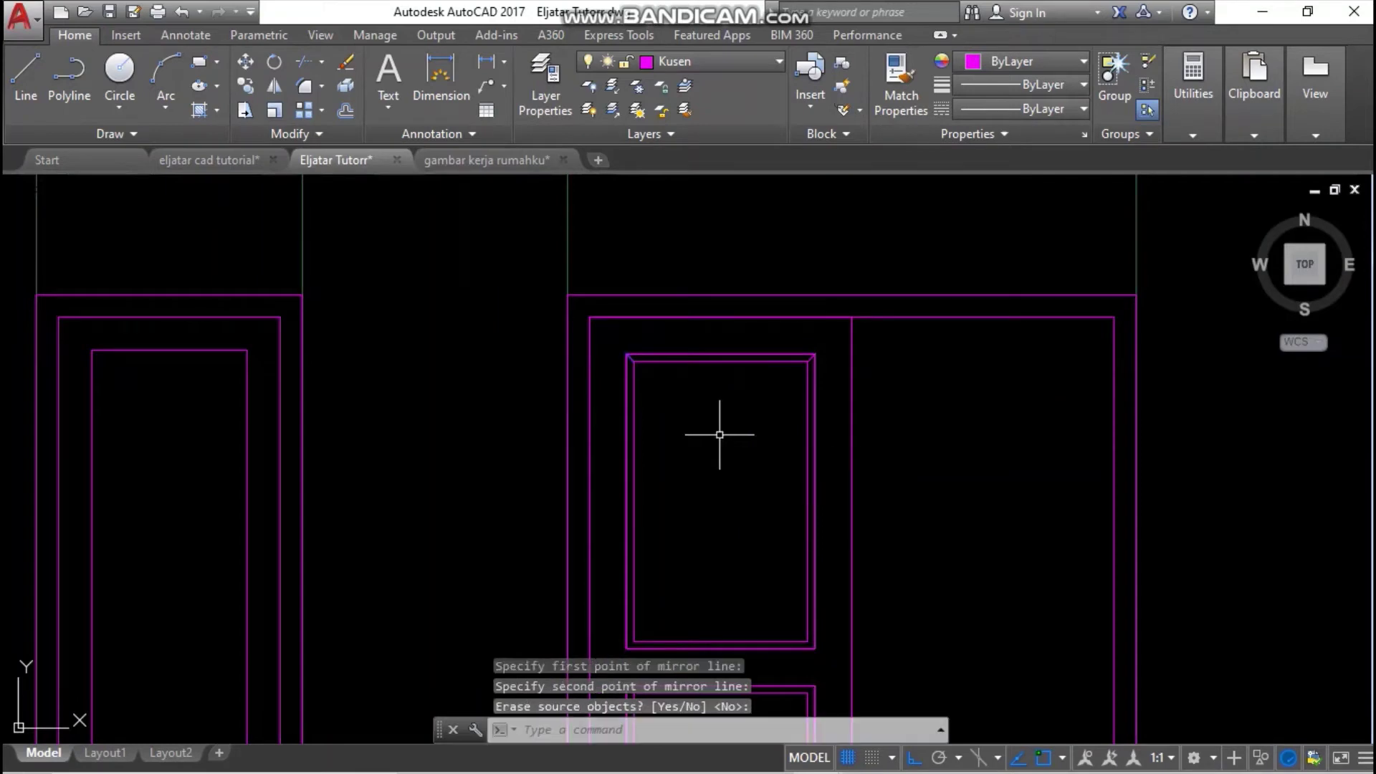
- Mirror both top mitre lines about the upper panel's horizontal centreline to its bottom corners, keeping the originals
click(811, 359)
scroll(643, 359, up, 4)
click(620, 349)
scroll(788, 423, down, 4)
text(mi)
key(Return)
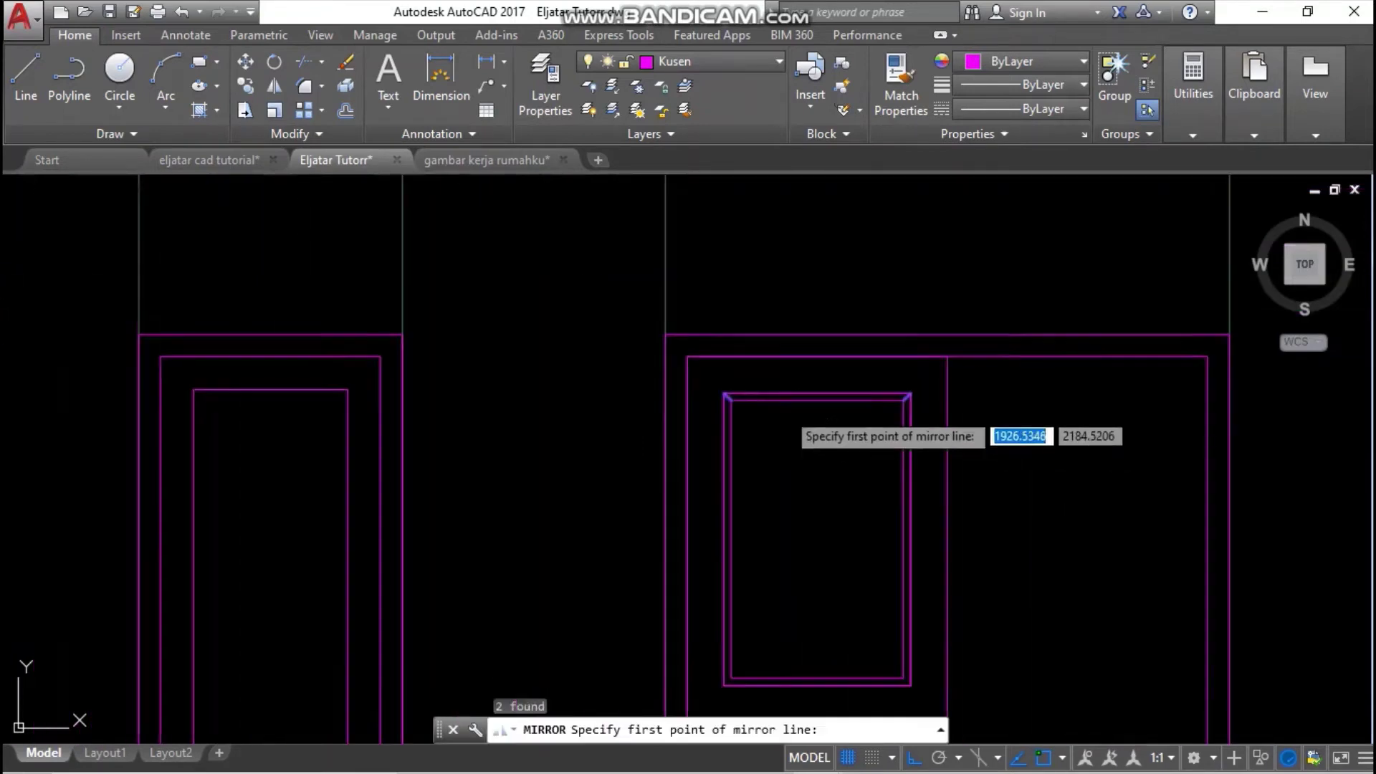
middle_drag(910, 497, 891, 451)
click(964, 492)
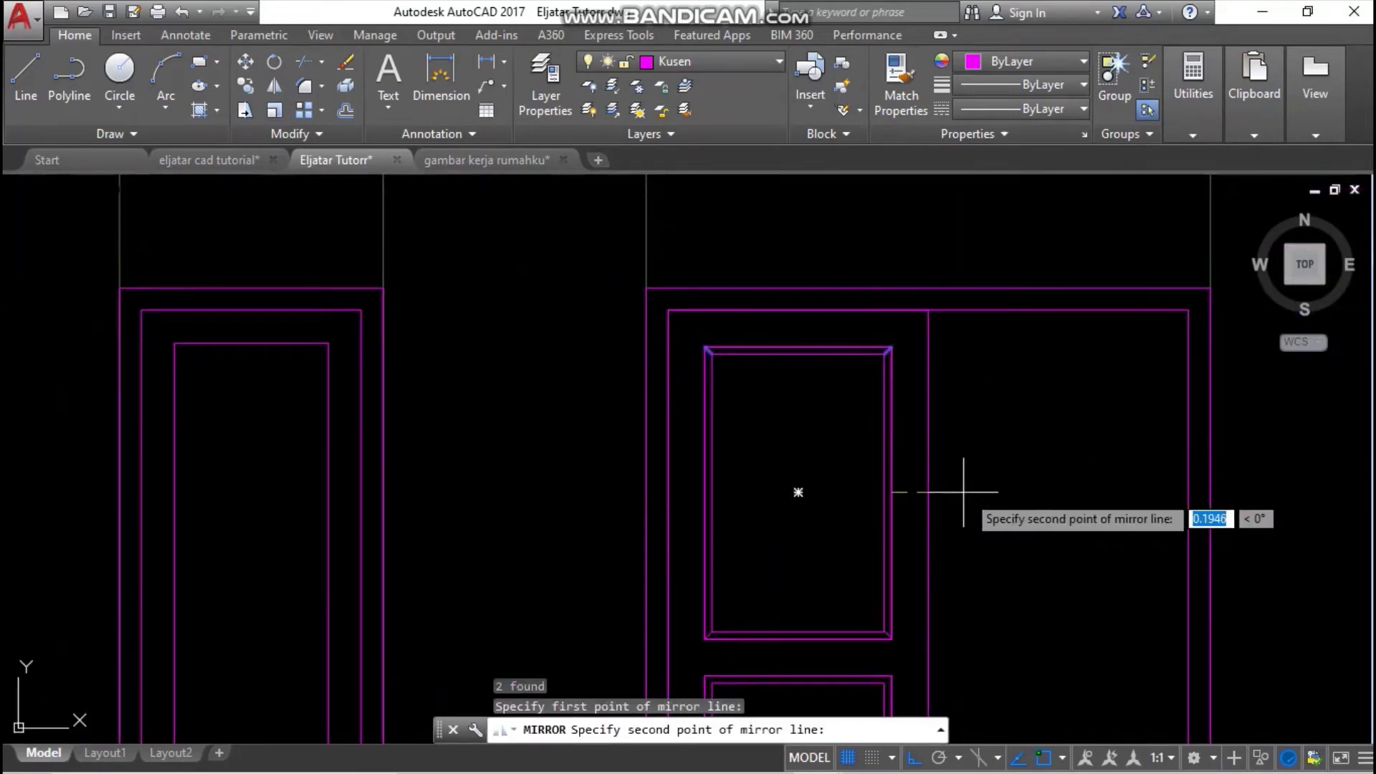
click(987, 468)
key(Return)
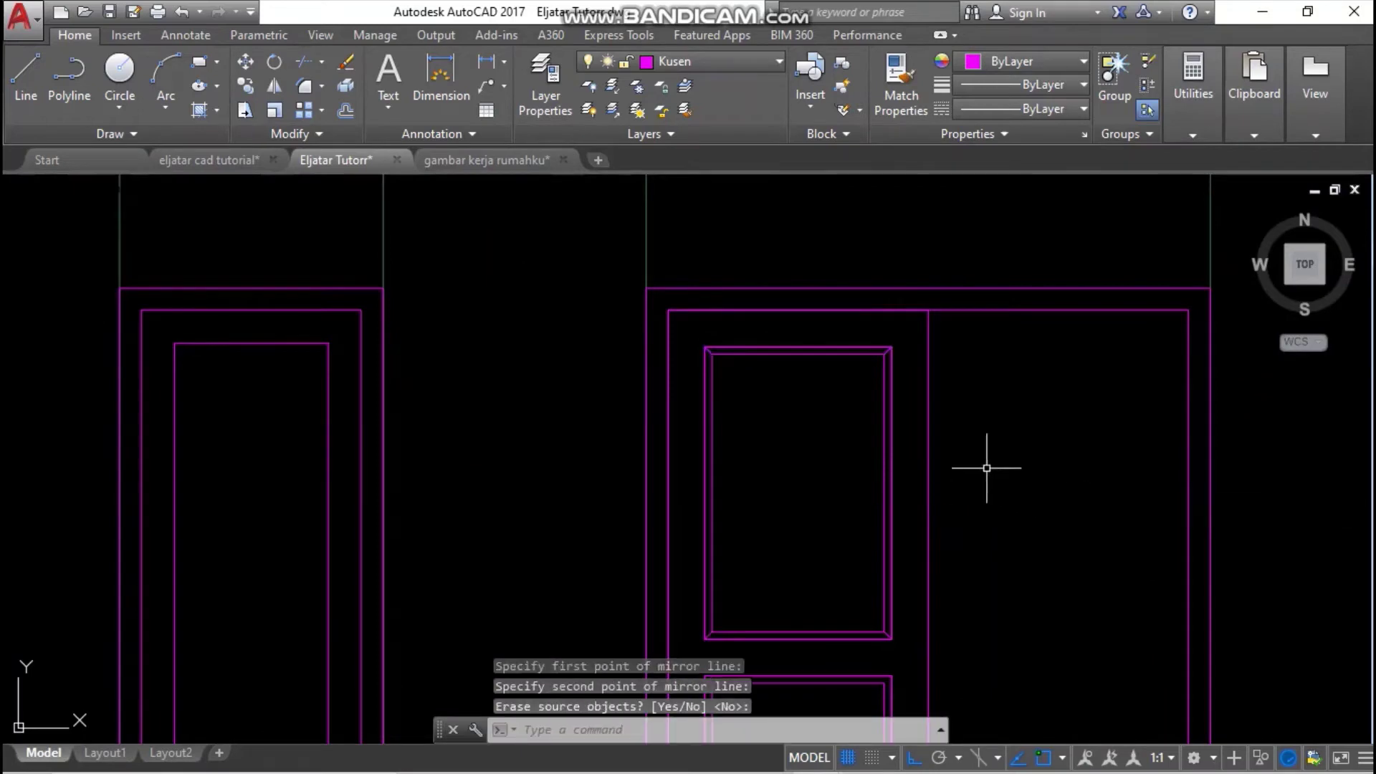
- Copy the upper panel's two top mitre lines down to the top corners of the lower panel
click(888, 348)
scroll(676, 359, up, 4)
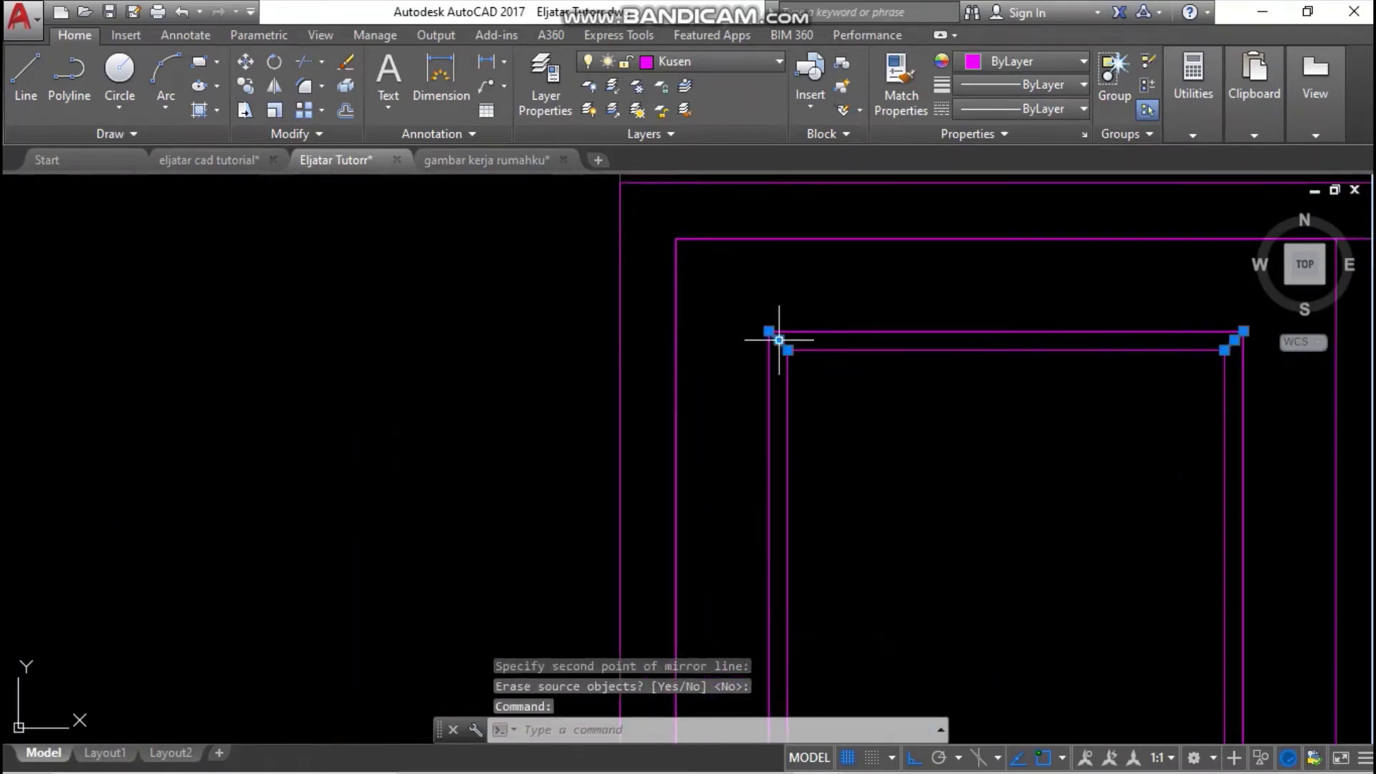
right_click(779, 340)
click(854, 448)
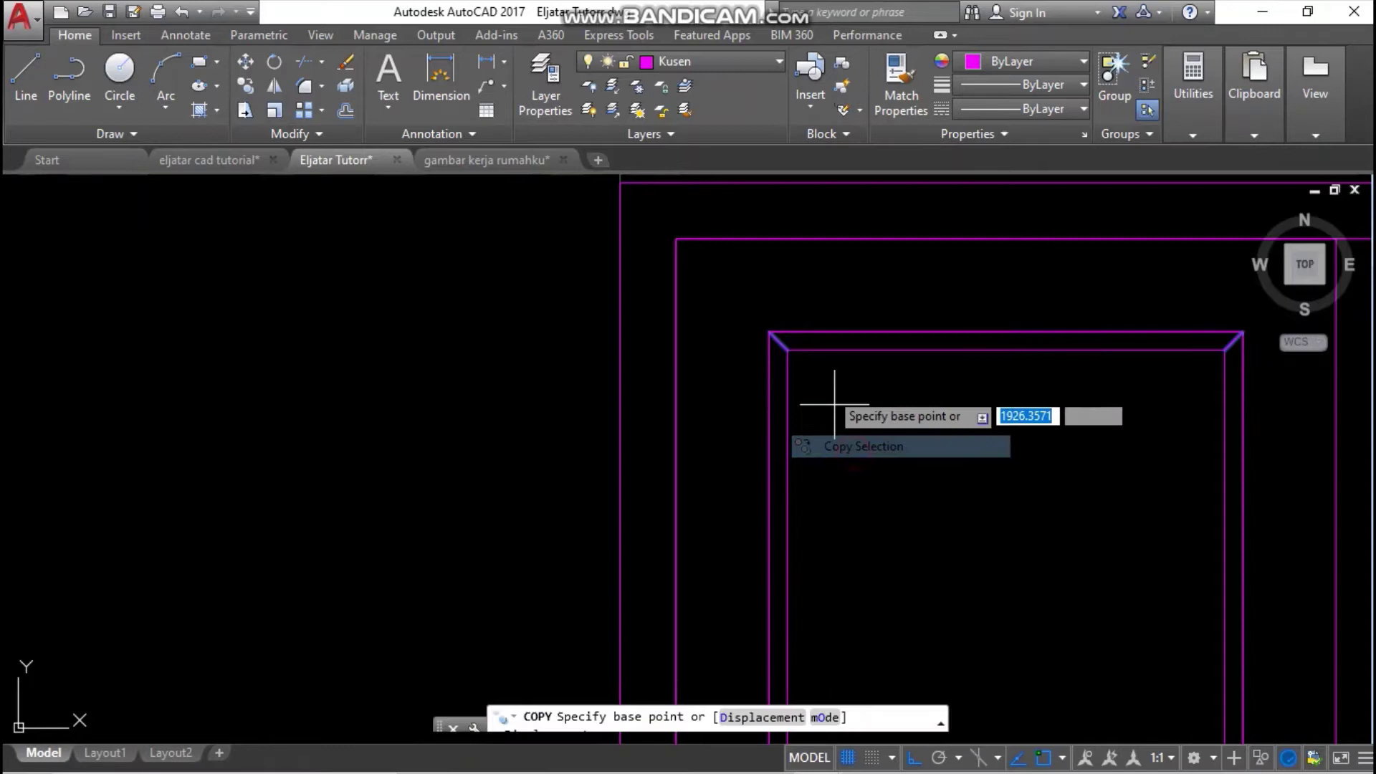
click(769, 331)
scroll(777, 207, down, 3)
scroll(738, 290, up, 4)
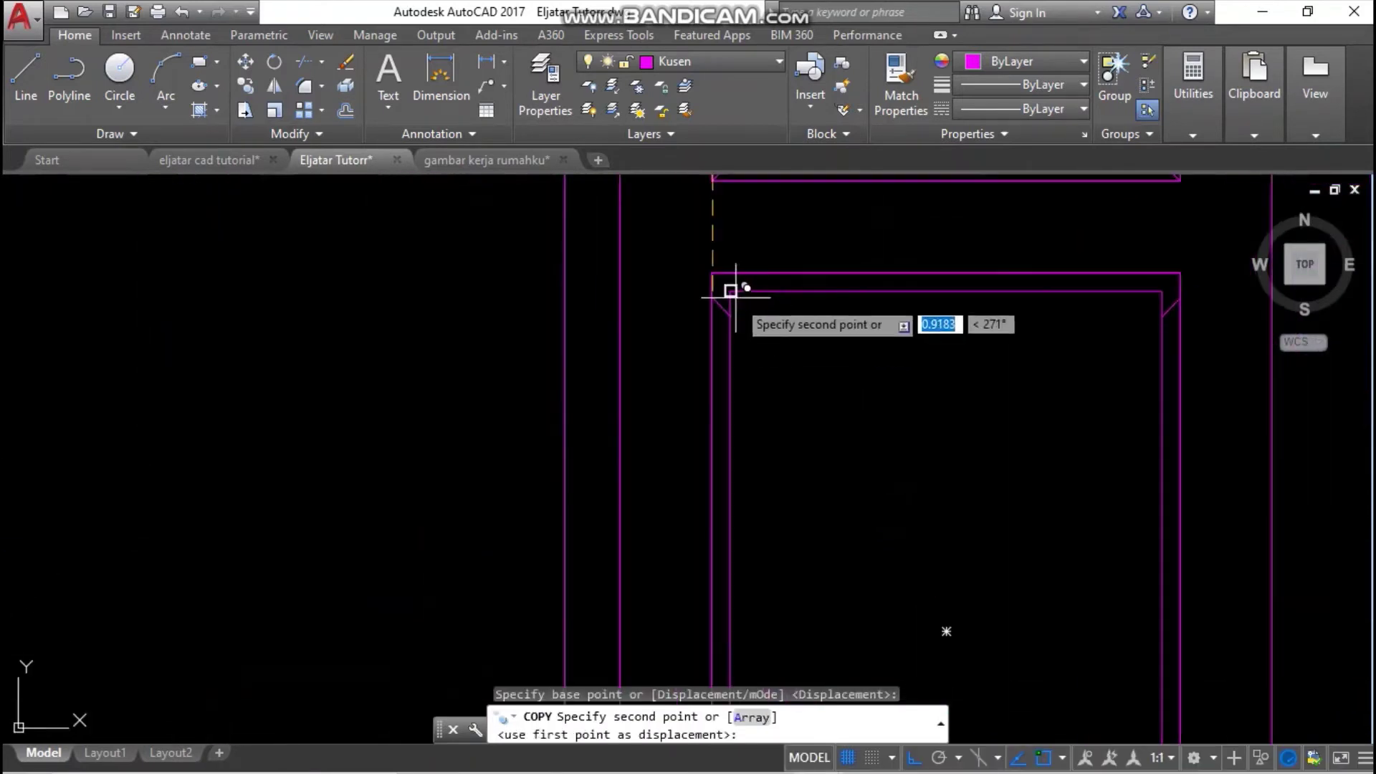
scroll(736, 294, up, 3)
click(726, 287)
key(Return)
- Mirror the lower panel's two top mitre lines about its horizontal centreline to the bottom corners, keeping the originals
click(712, 272)
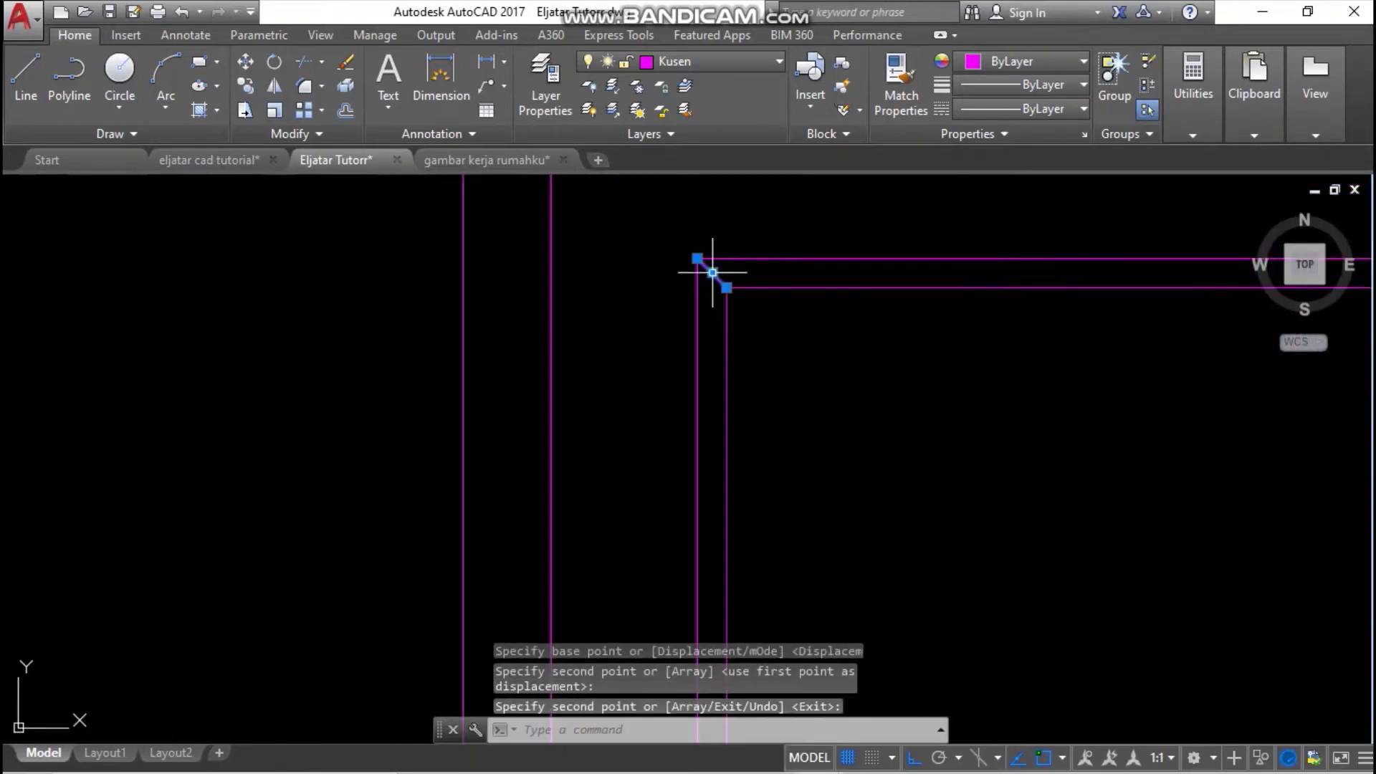
scroll(712, 272, down, 4)
scroll(781, 310, up, 2)
click(801, 329)
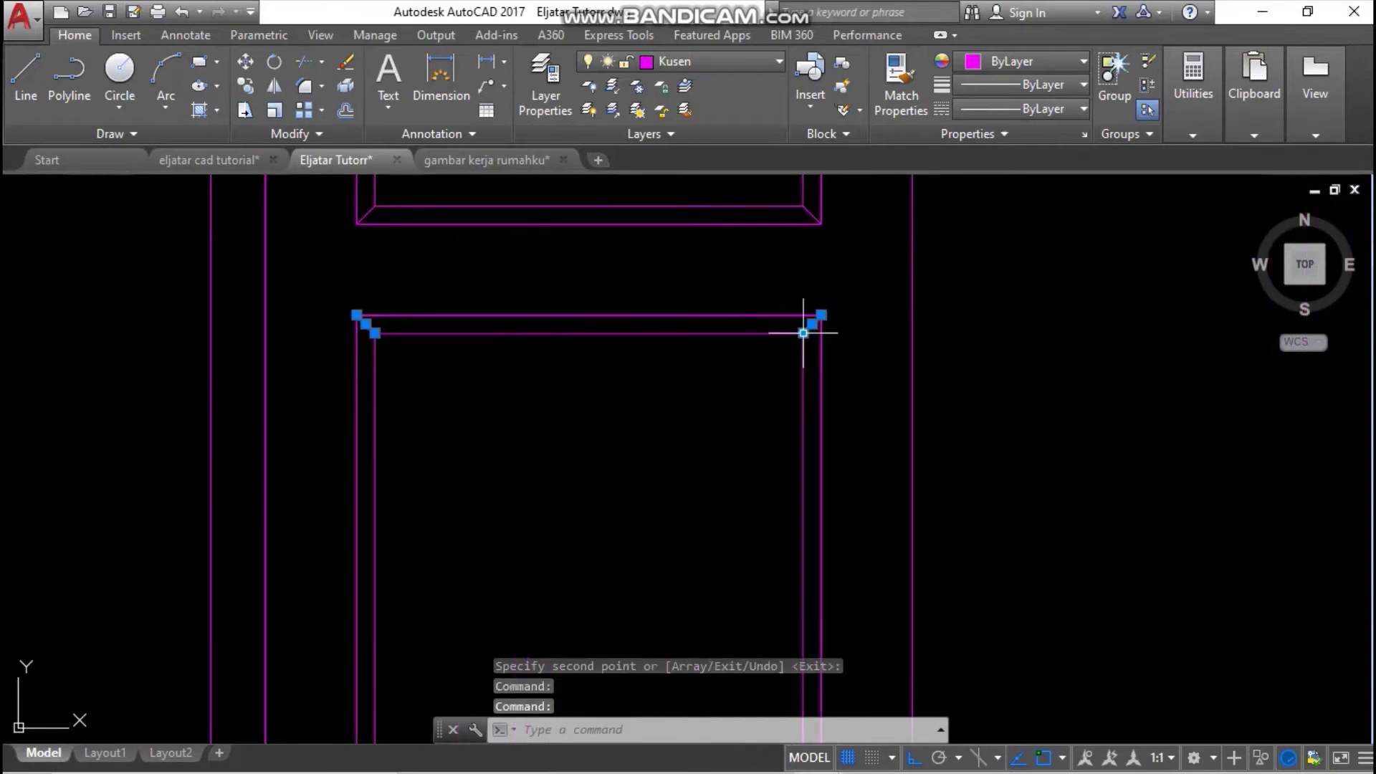
mouse_move(805, 332)
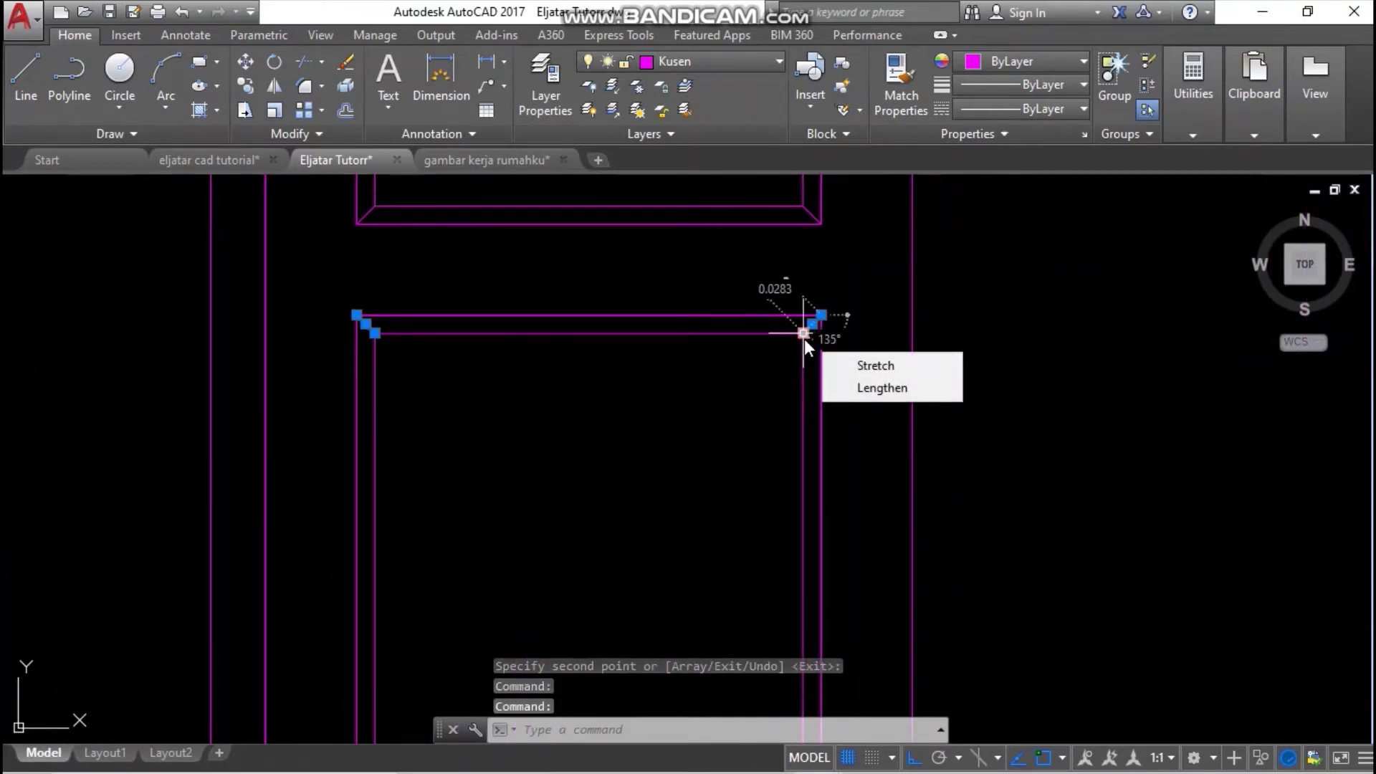
text(mi)
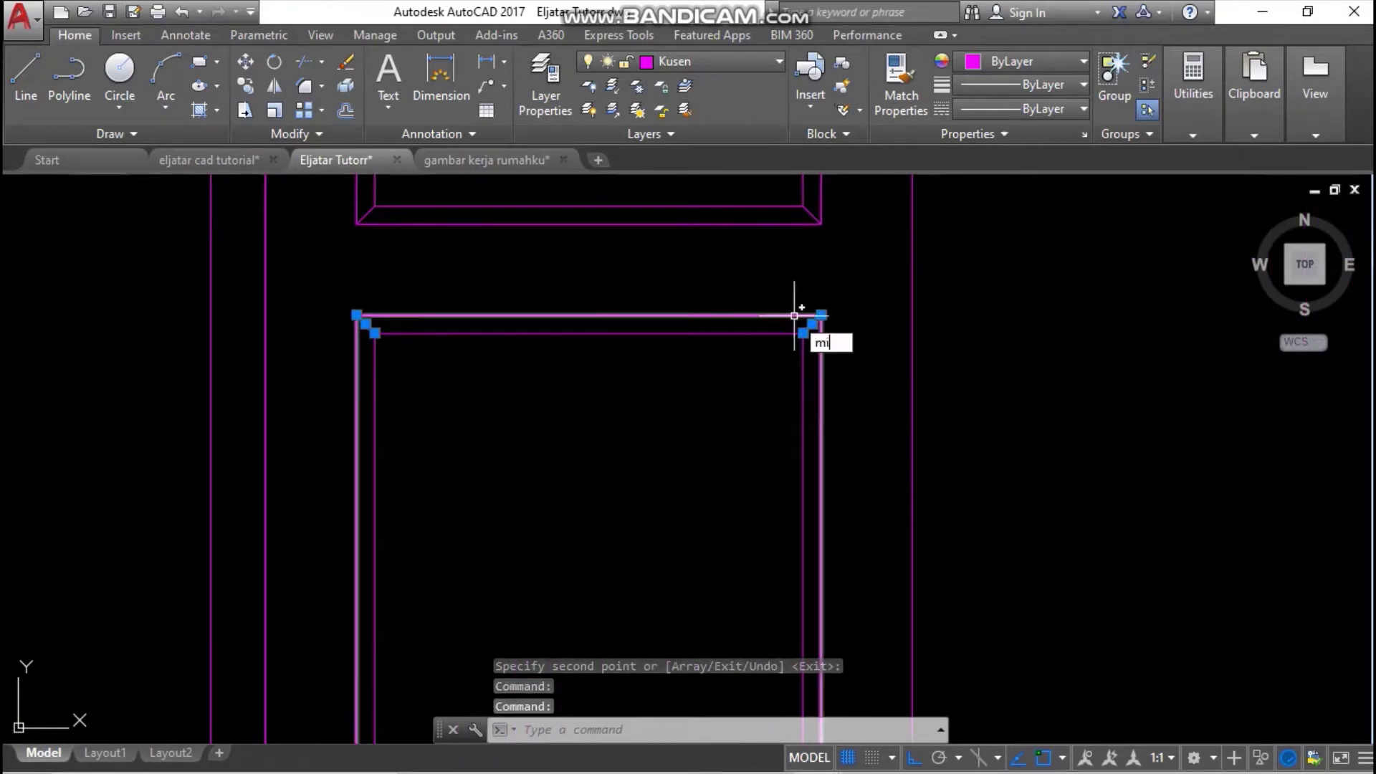
key(Return)
scroll(795, 311, down, 4)
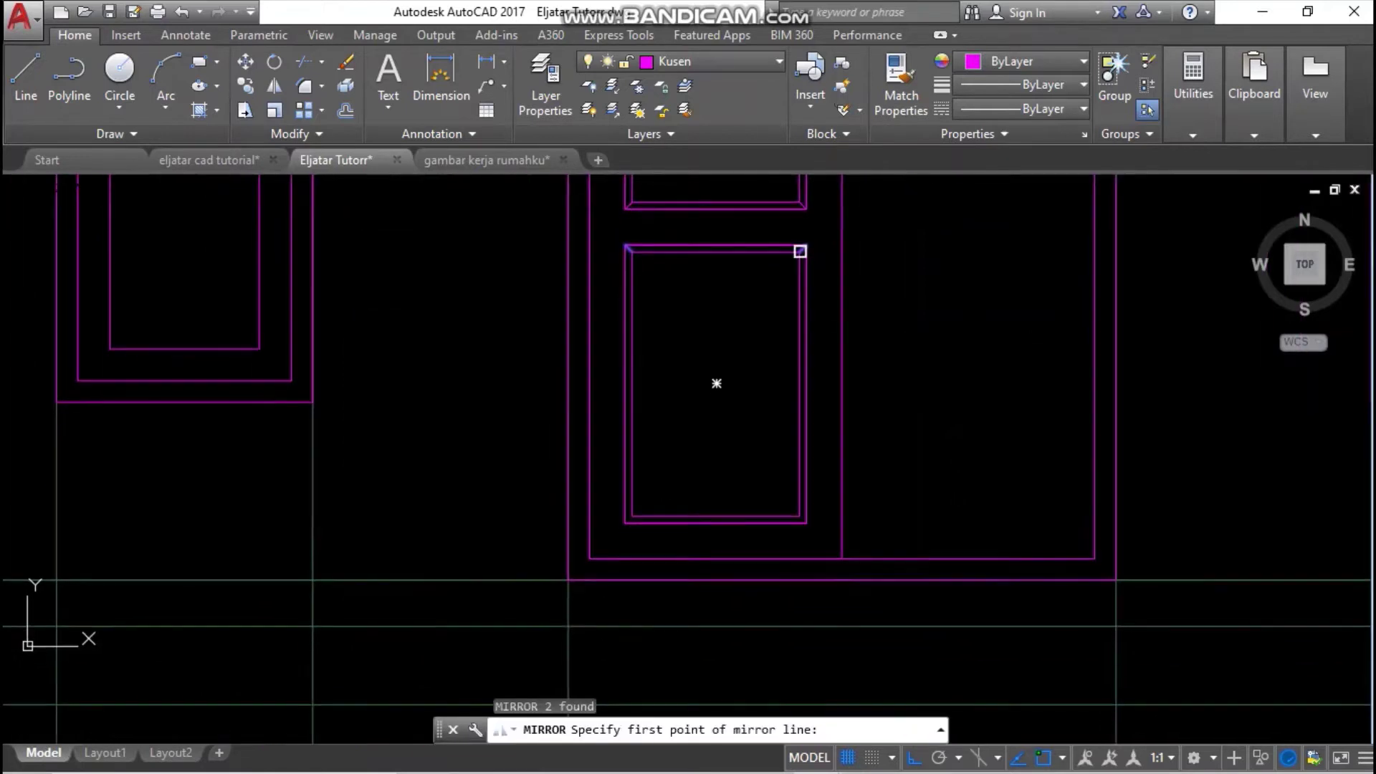
click(805, 384)
click(951, 362)
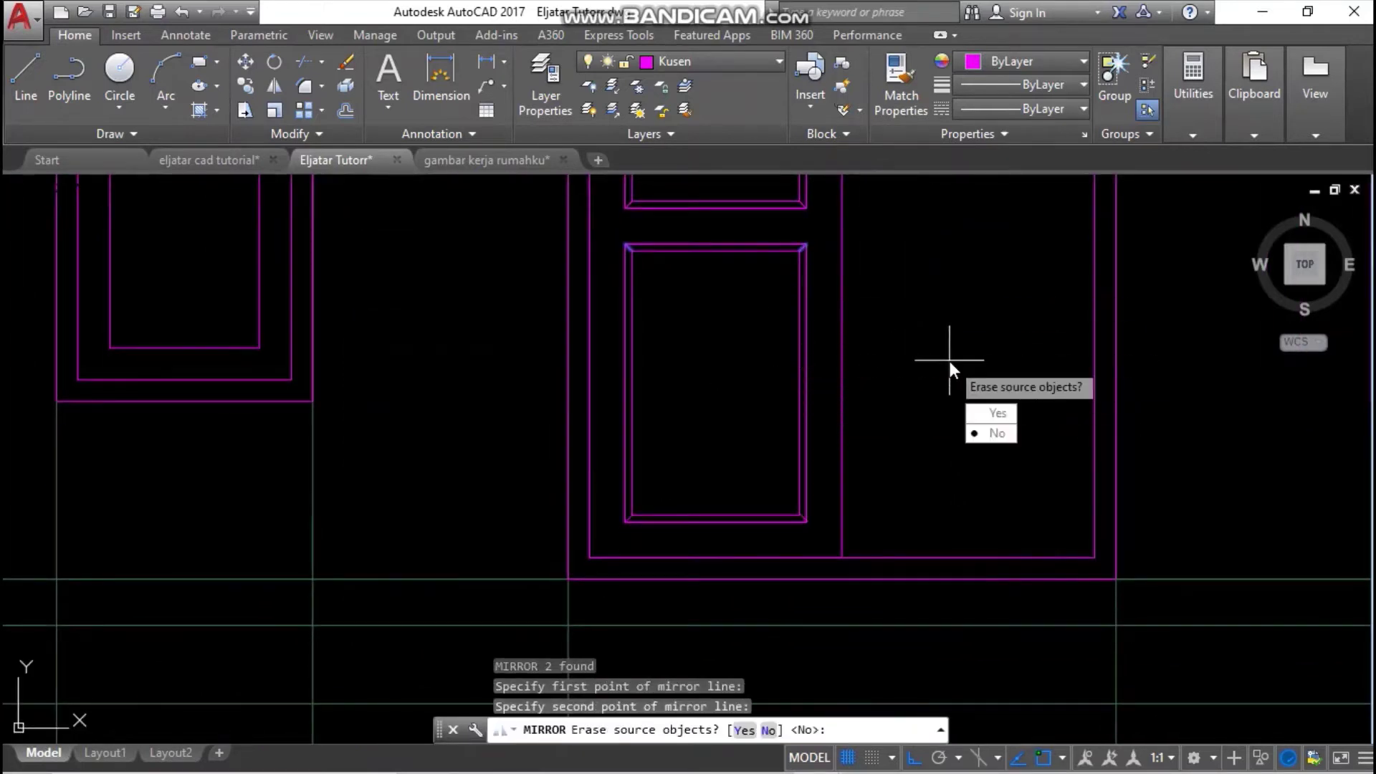
key(Return)
- Mirror both finished panels of the left leaf about the door's vertical centre line onto the right leaf, keeping the originals
scroll(949, 361, down, 3)
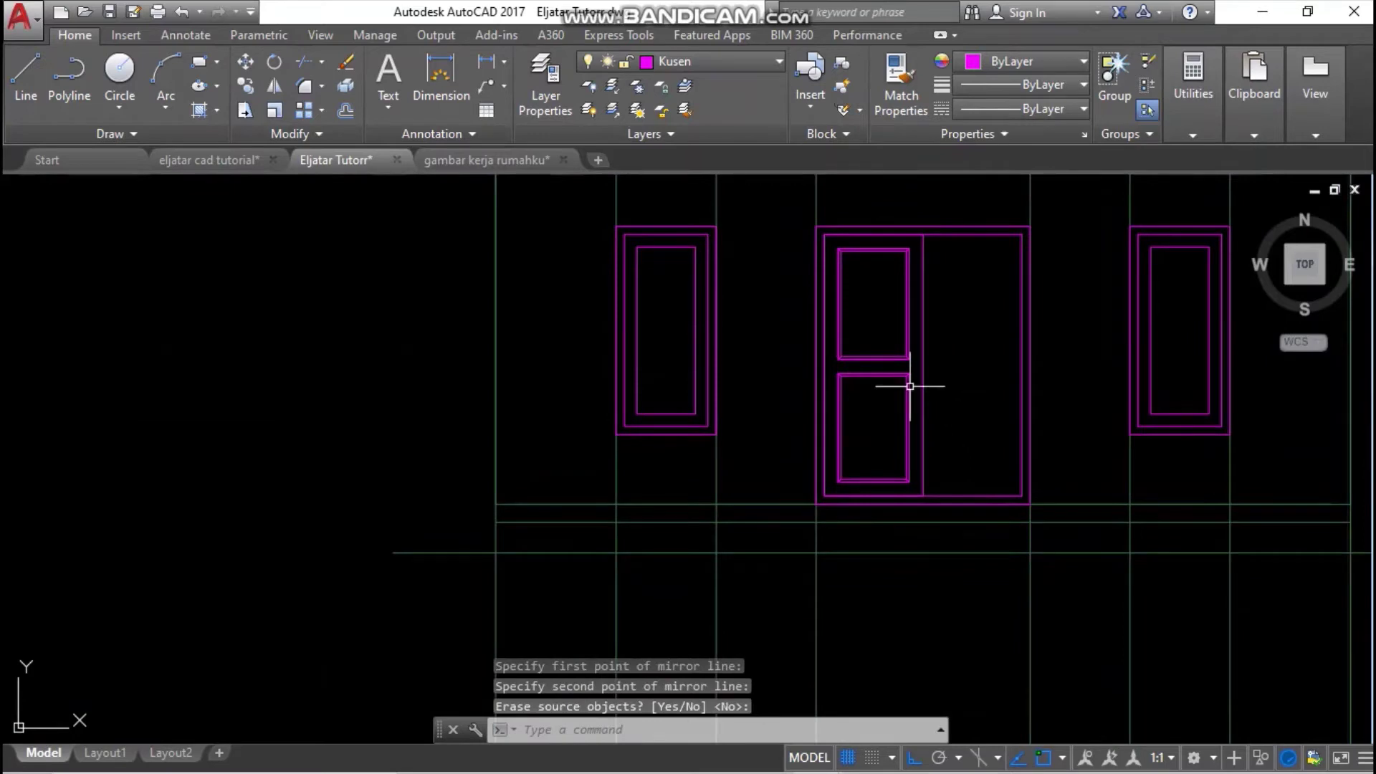
click(831, 242)
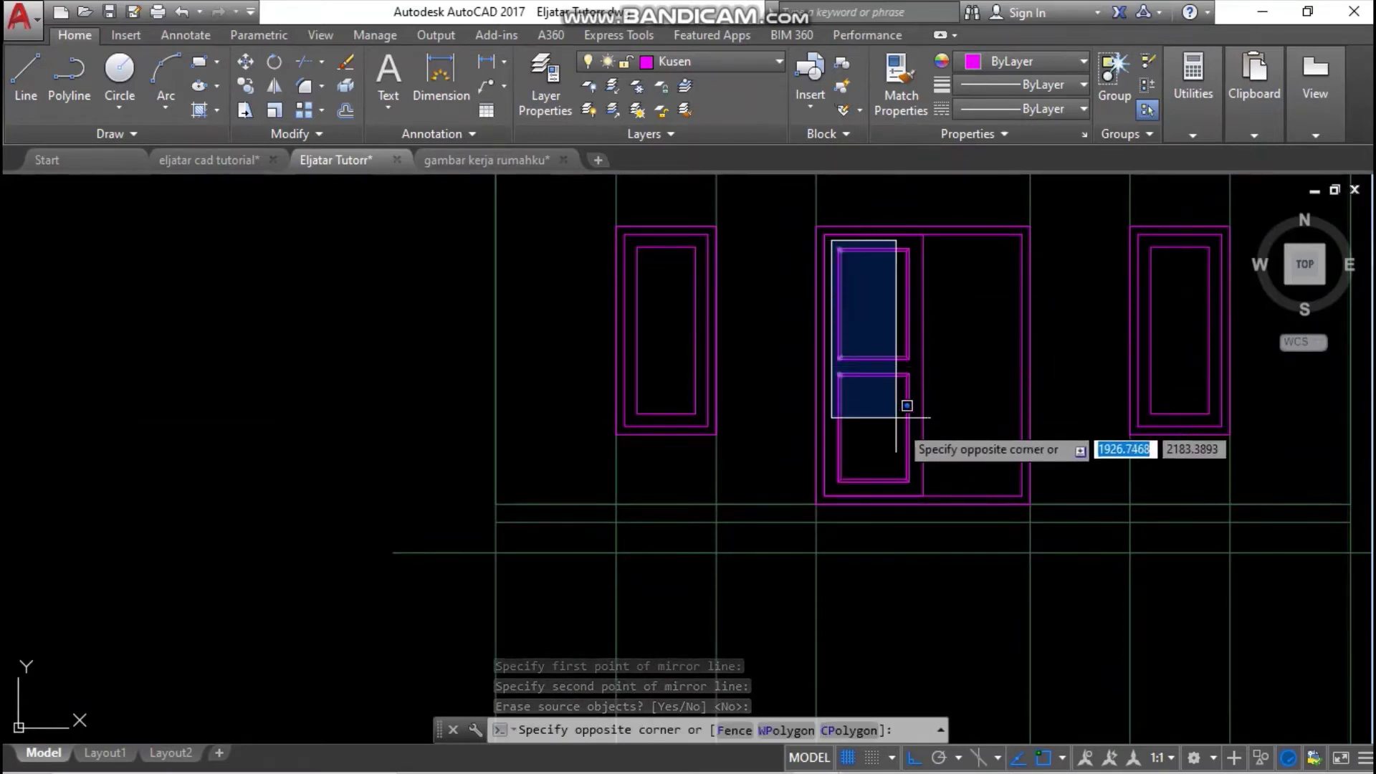
click(915, 489)
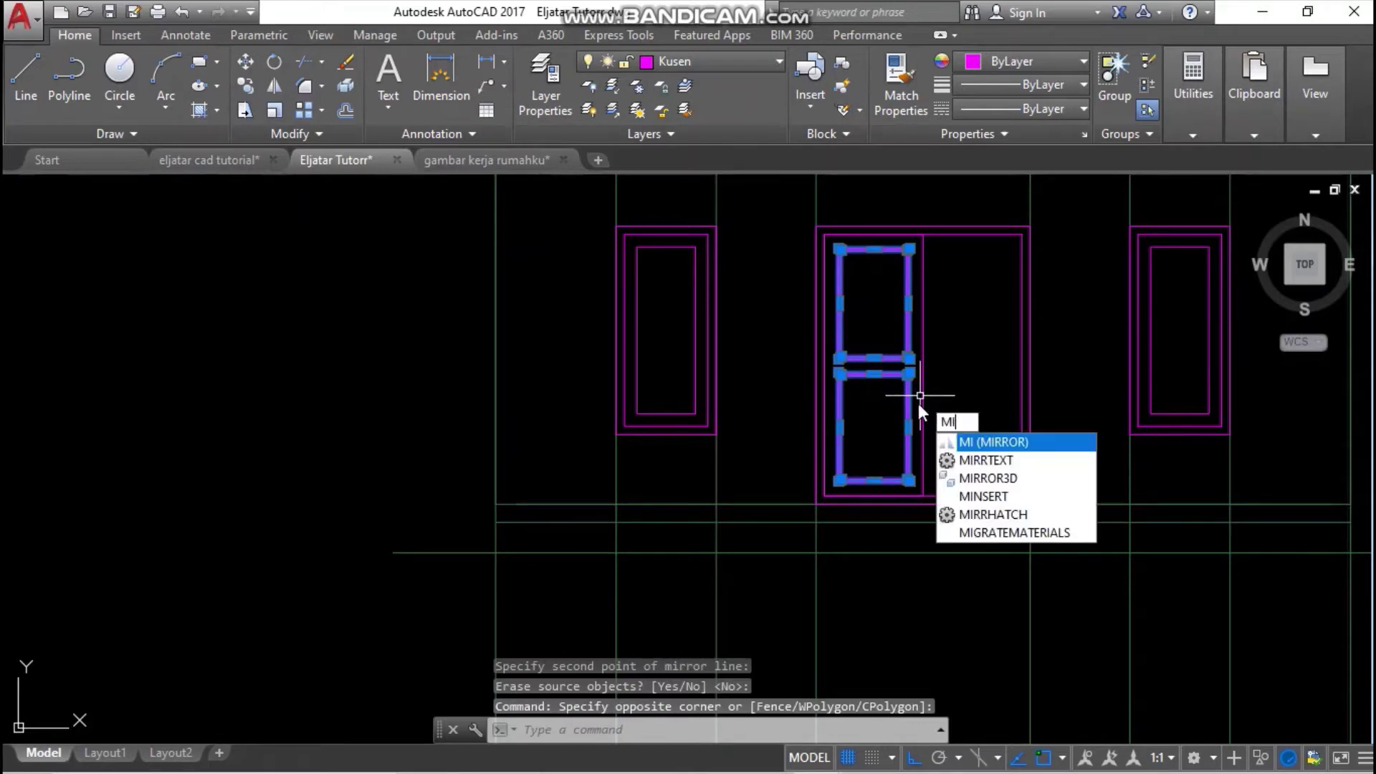
key(Return)
click(923, 365)
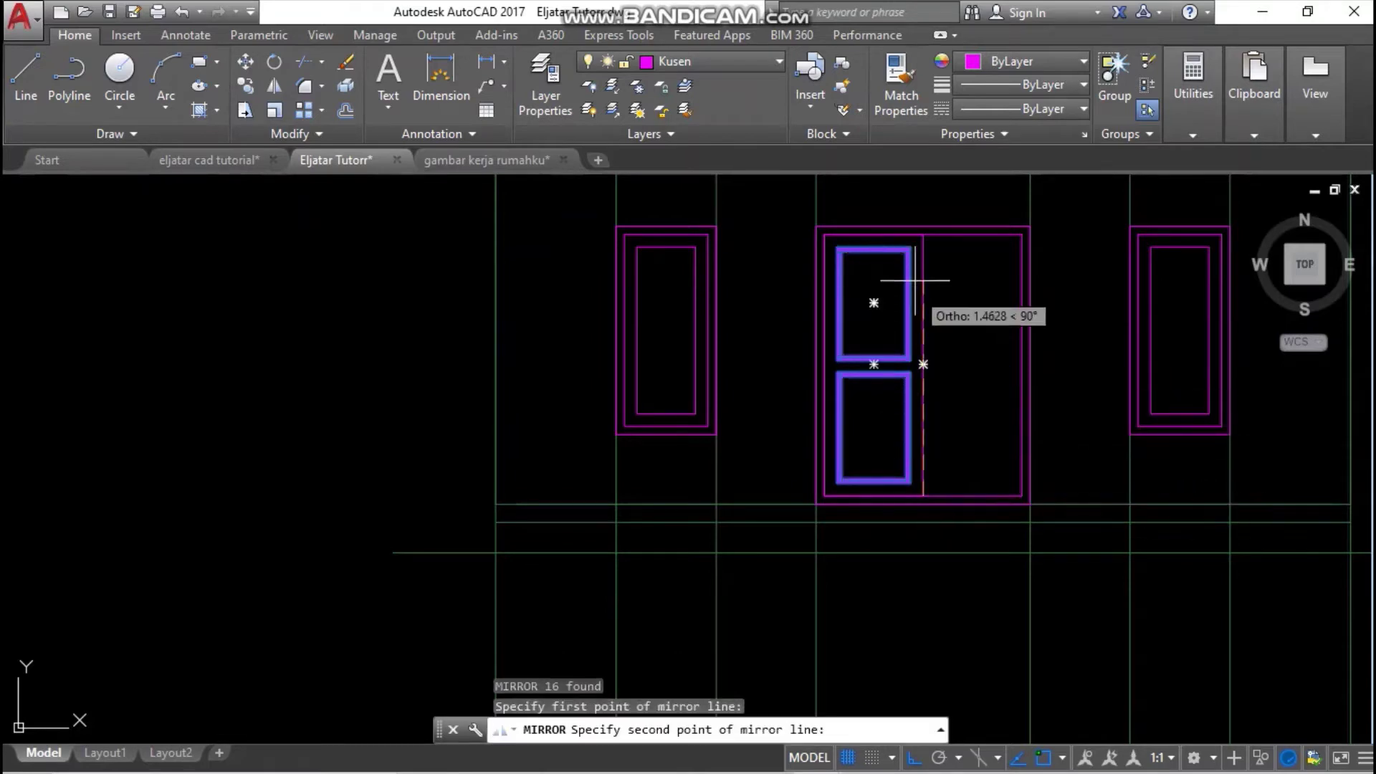
click(923, 231)
key(Return)
scroll(1010, 343, down, 2)
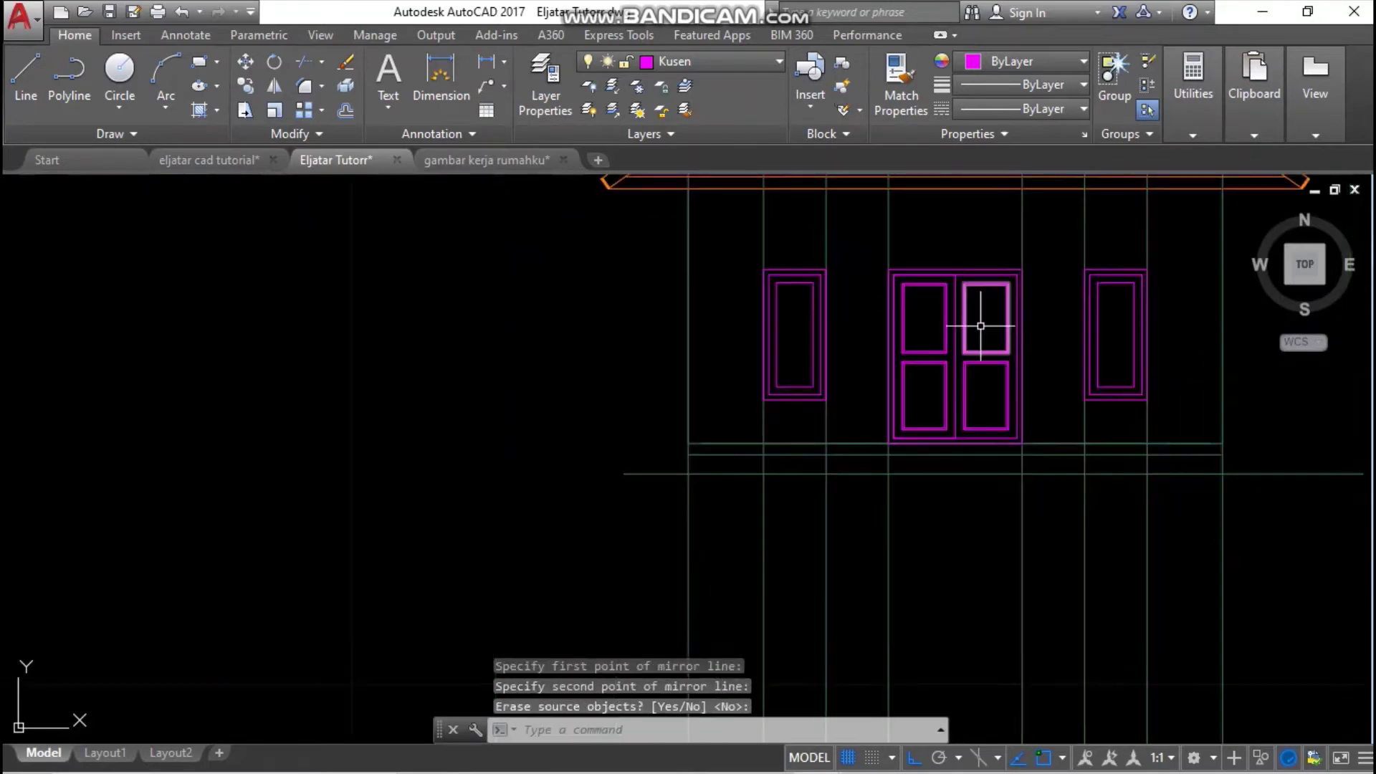
- Draw a door knob circle with a radius of about 0.02 on the left leaf, between its crossrail and the centre line
scroll(977, 316, up, 4)
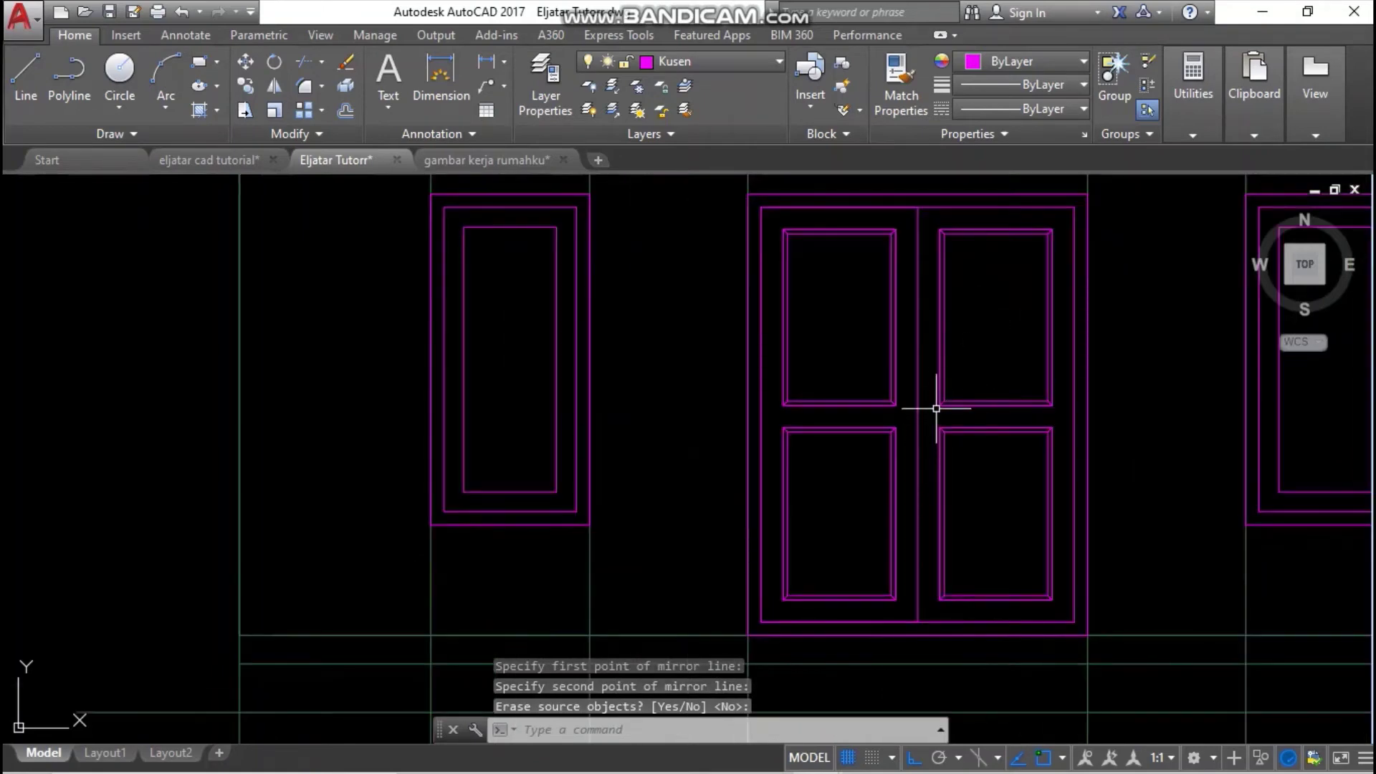
click(206, 92)
click(120, 71)
scroll(869, 404, up, 5)
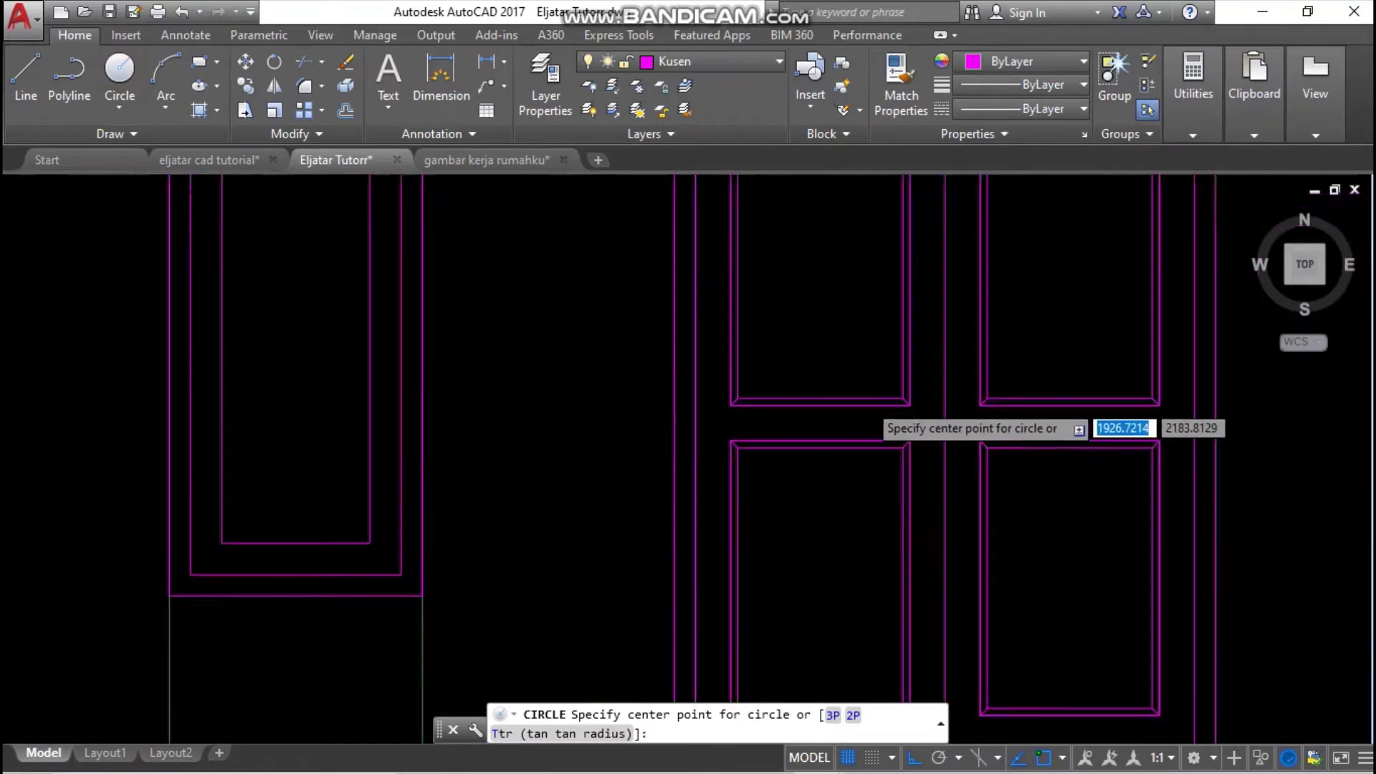
click(953, 433)
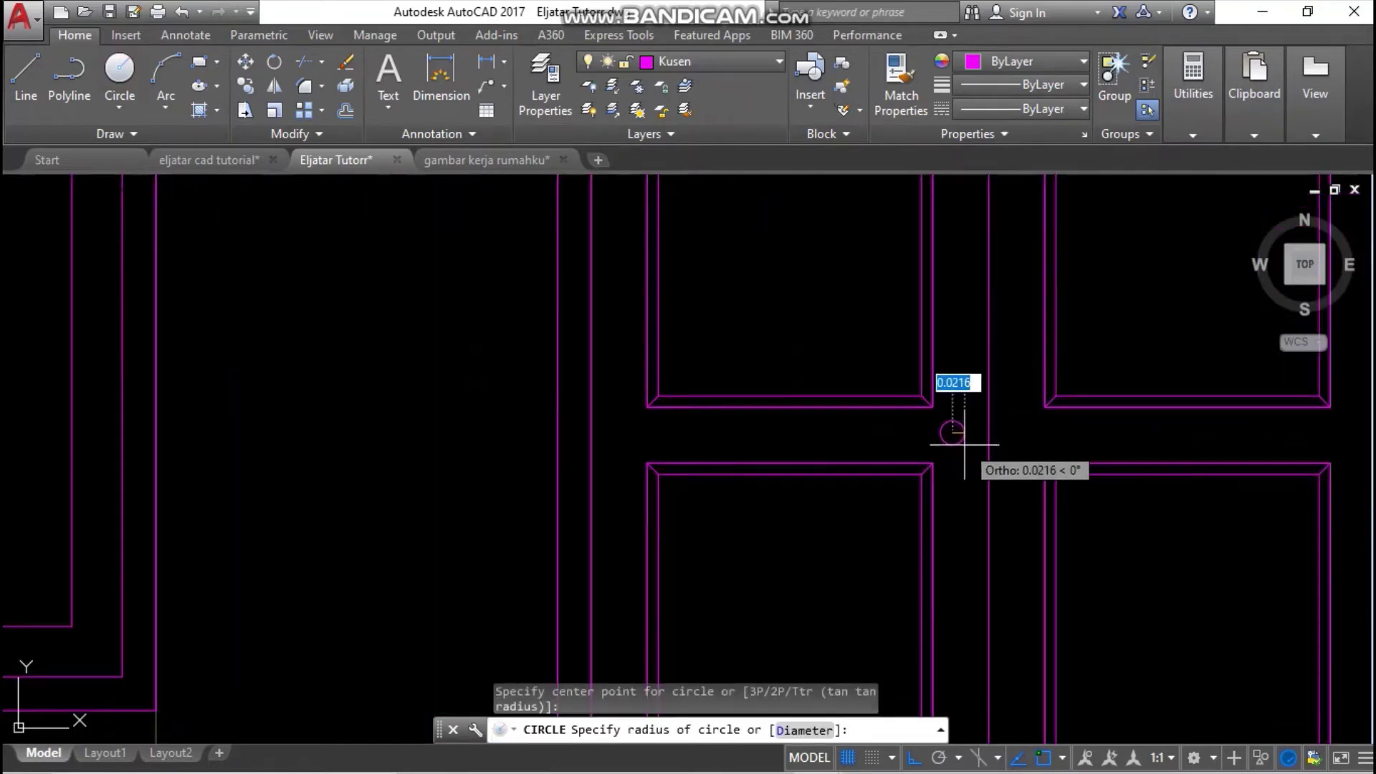
click(965, 442)
- Mirror the knob circle about the door's centre line onto the right leaf, keeping the original
click(959, 464)
click(938, 427)
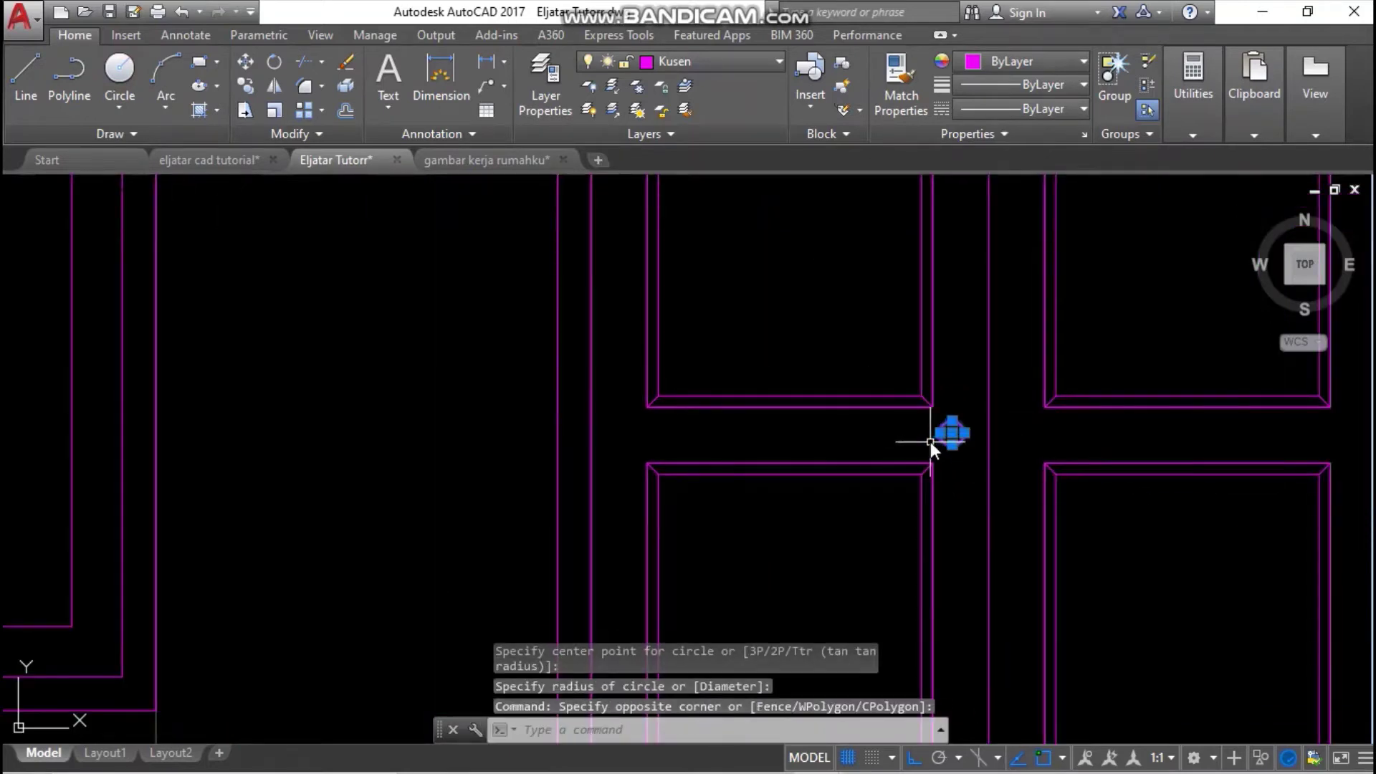
text(mi)
key(Return)
click(990, 430)
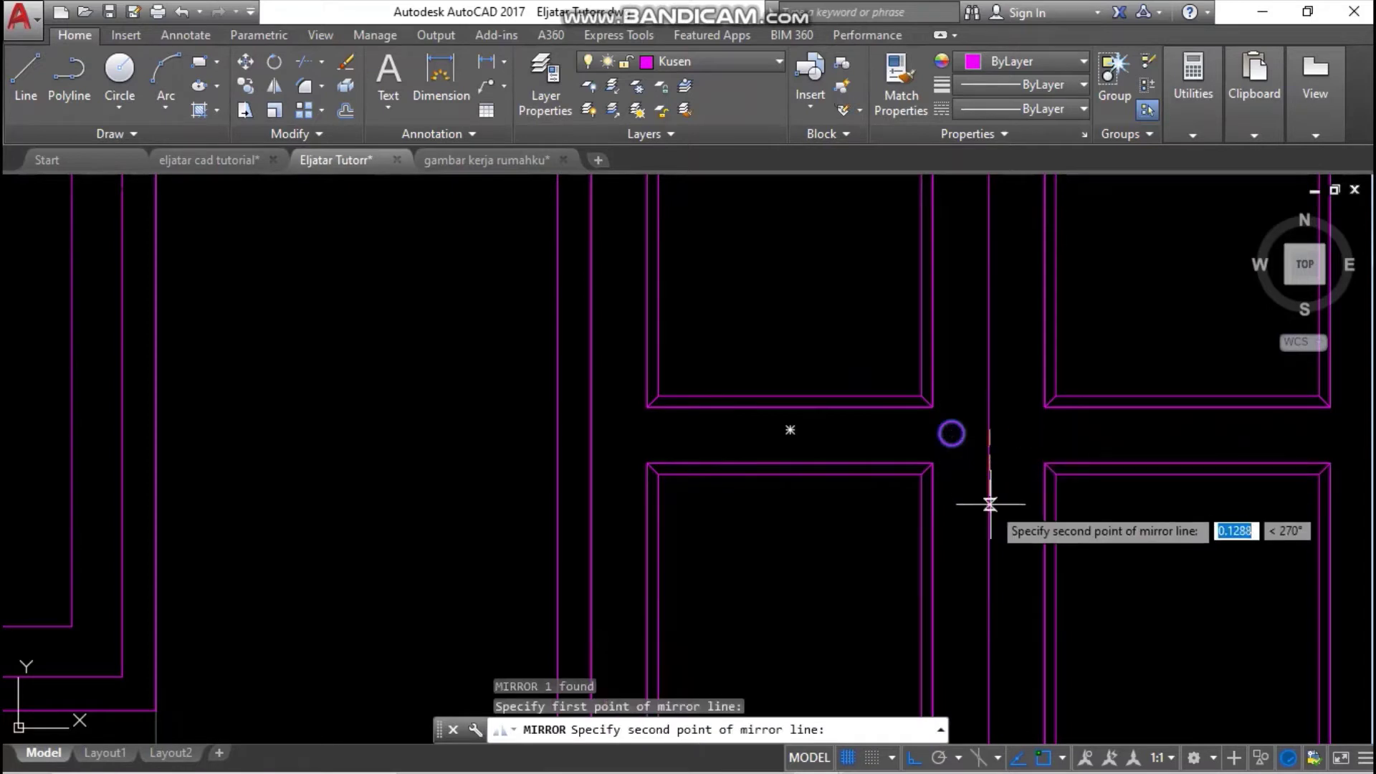
click(990, 504)
key(Return)
scroll(992, 501, down, 6)
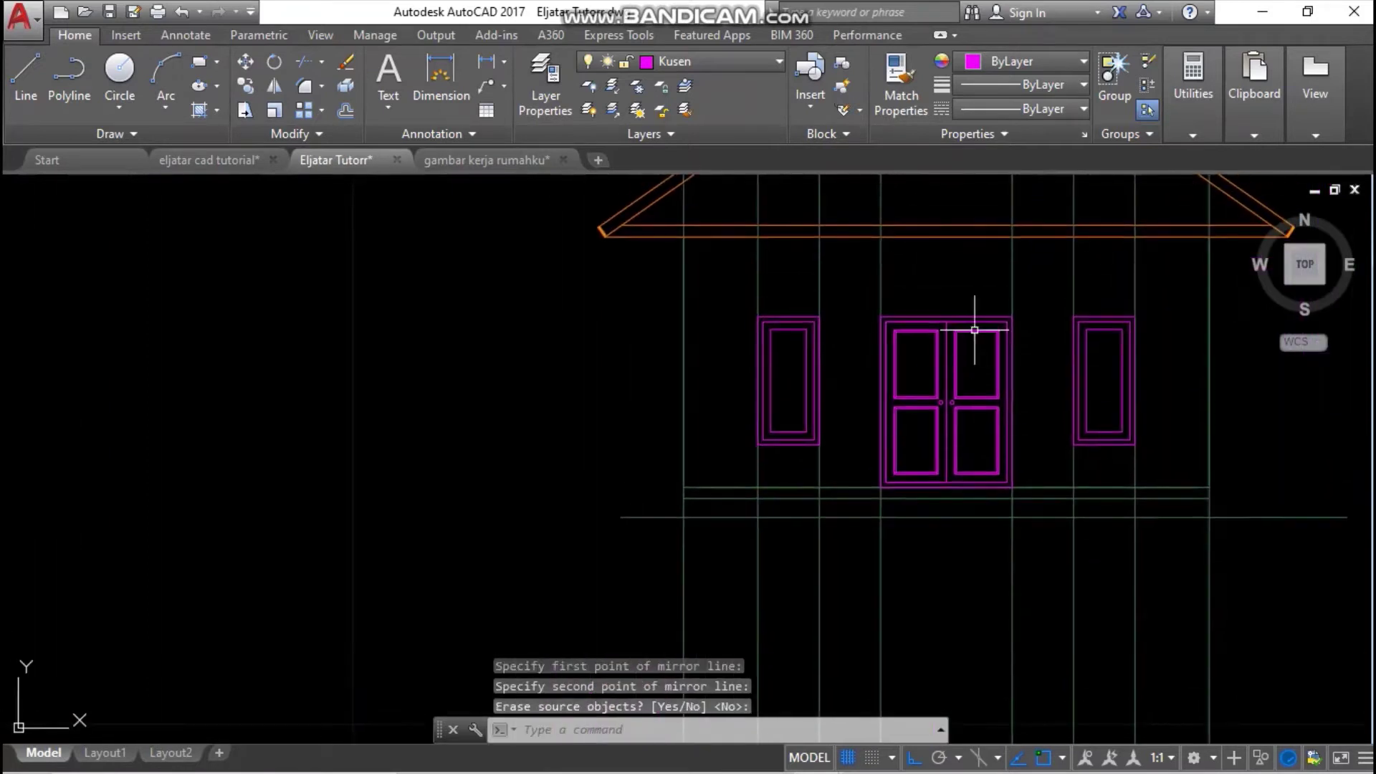
- Examine the front elevation and its projection lines against the floor plan above it
scroll(976, 308, up, 4)
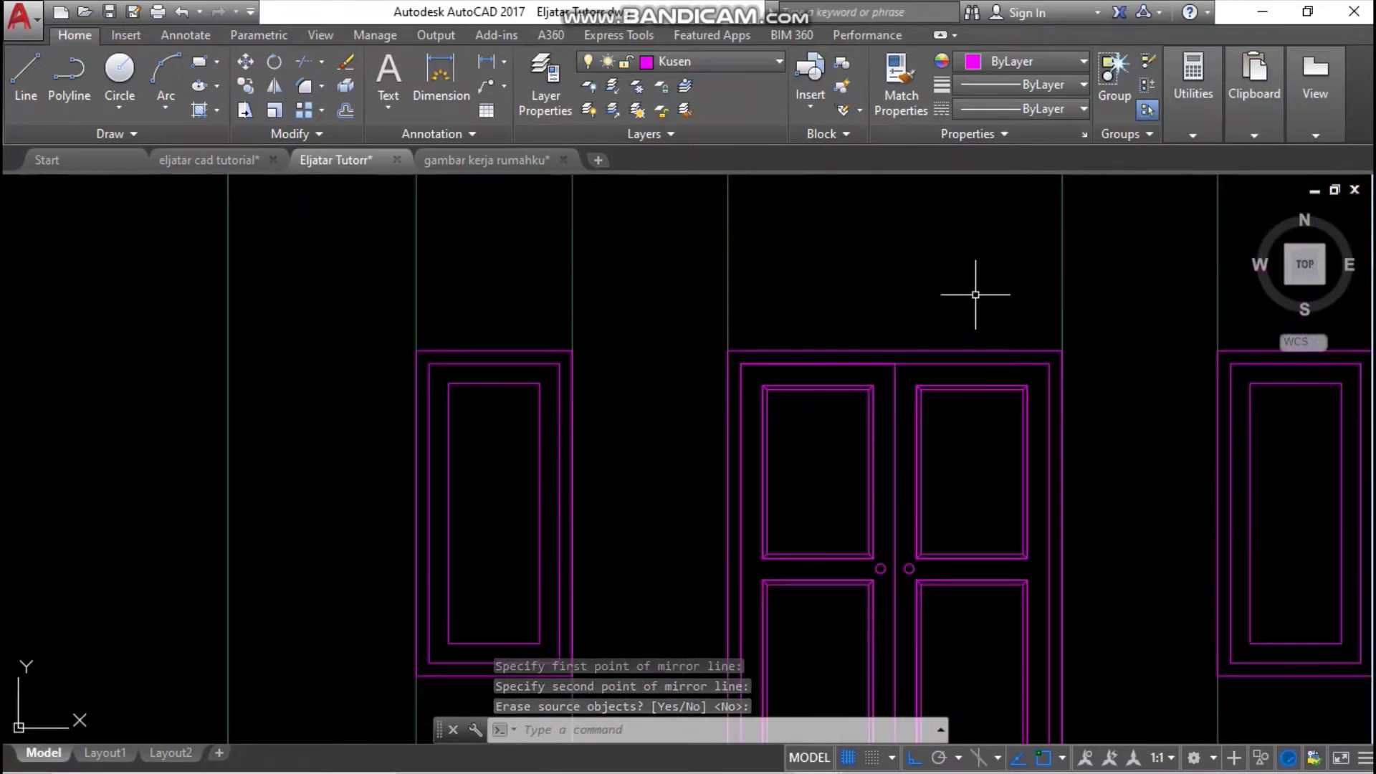
scroll(971, 295, down, 6)
middle_drag(970, 286, 937, 463)
scroll(960, 340, down, 4)
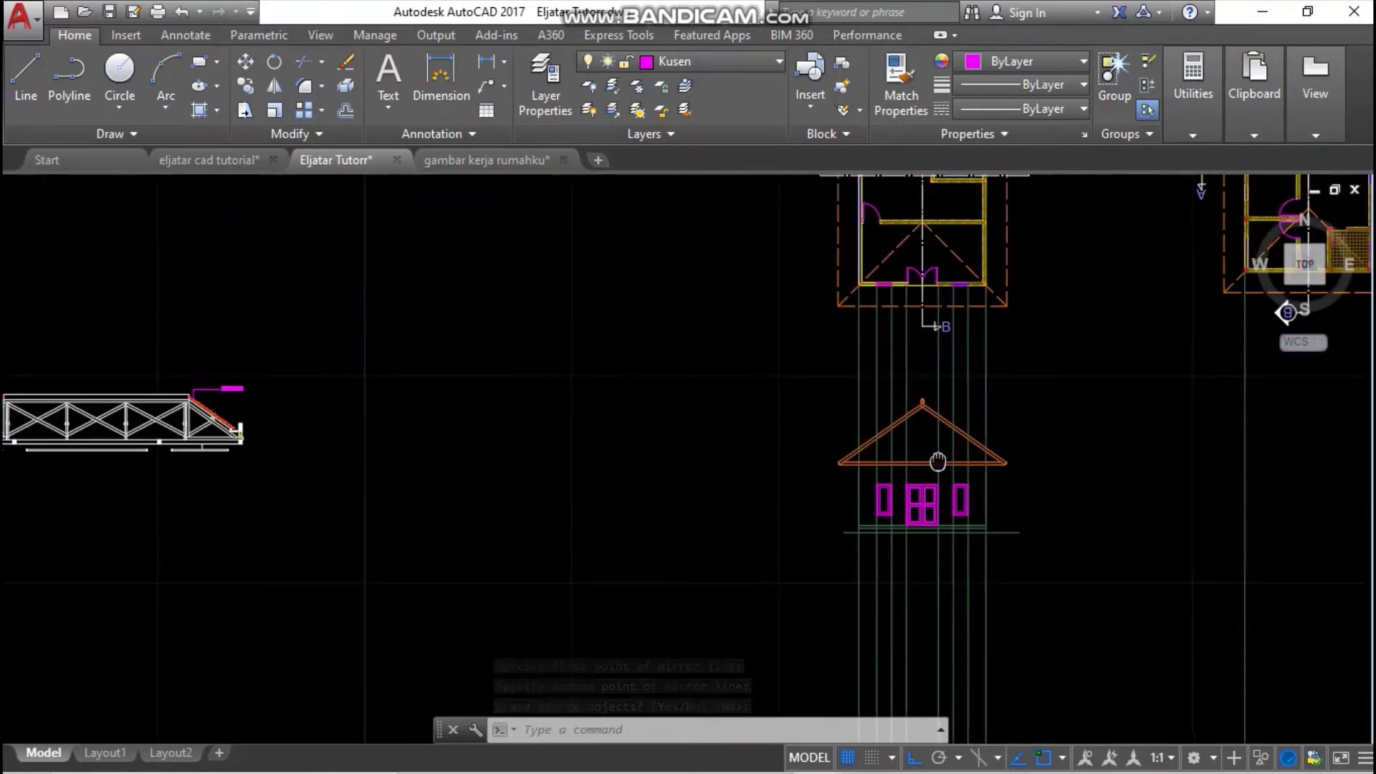
middle_drag(938, 409, 927, 555)
middle_drag(931, 481, 911, 423)
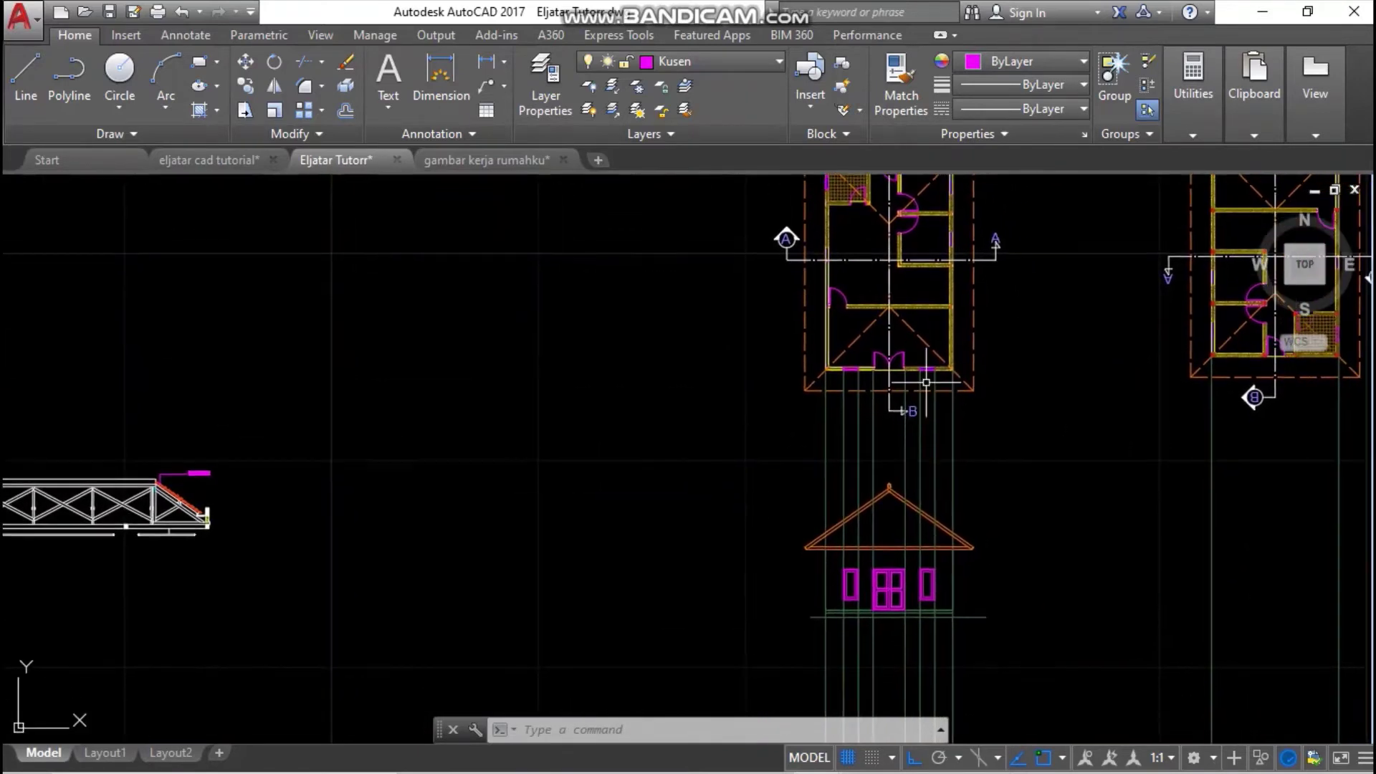
middle_drag(934, 507, 920, 473)
middle_drag(931, 406, 923, 341)
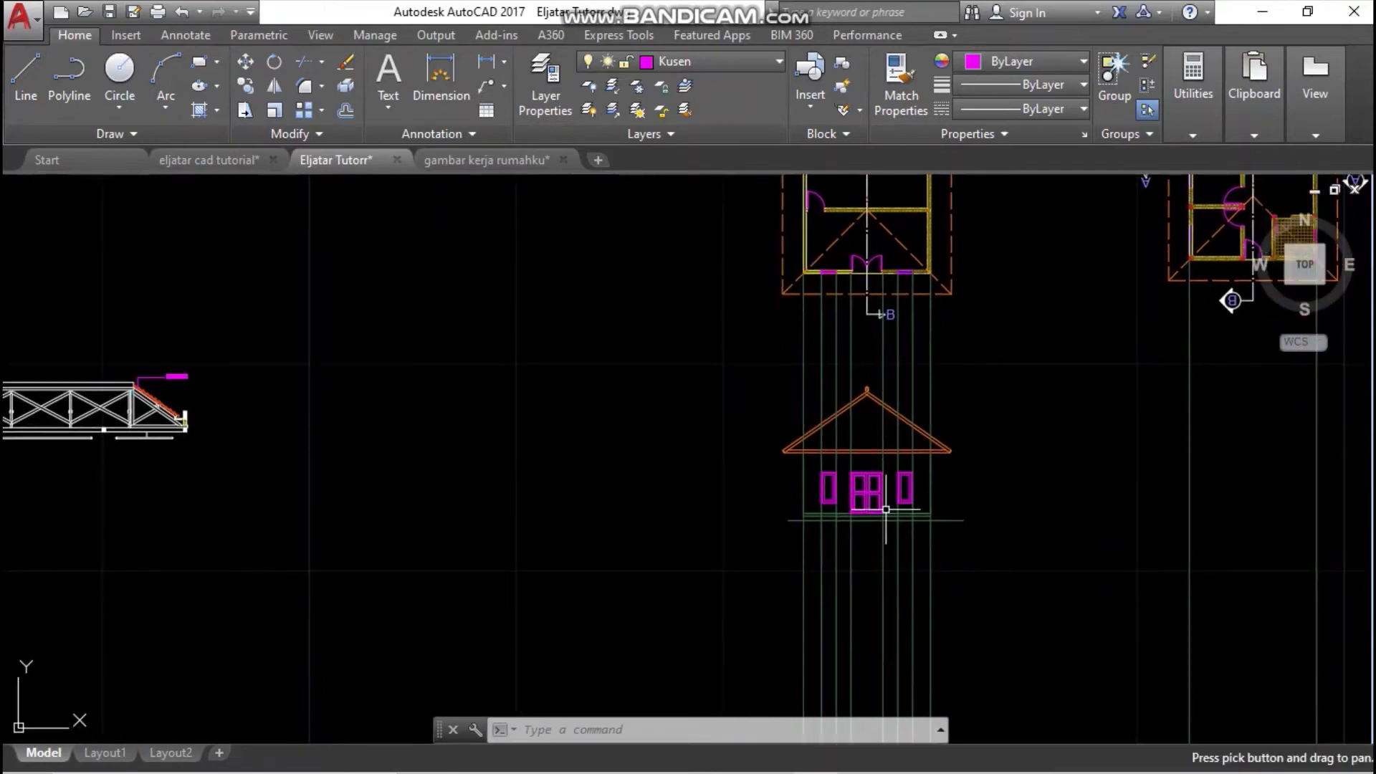
- Erase the eight vertical projection lines running from the floor plan through the front elevation
scroll(869, 444, up, 6)
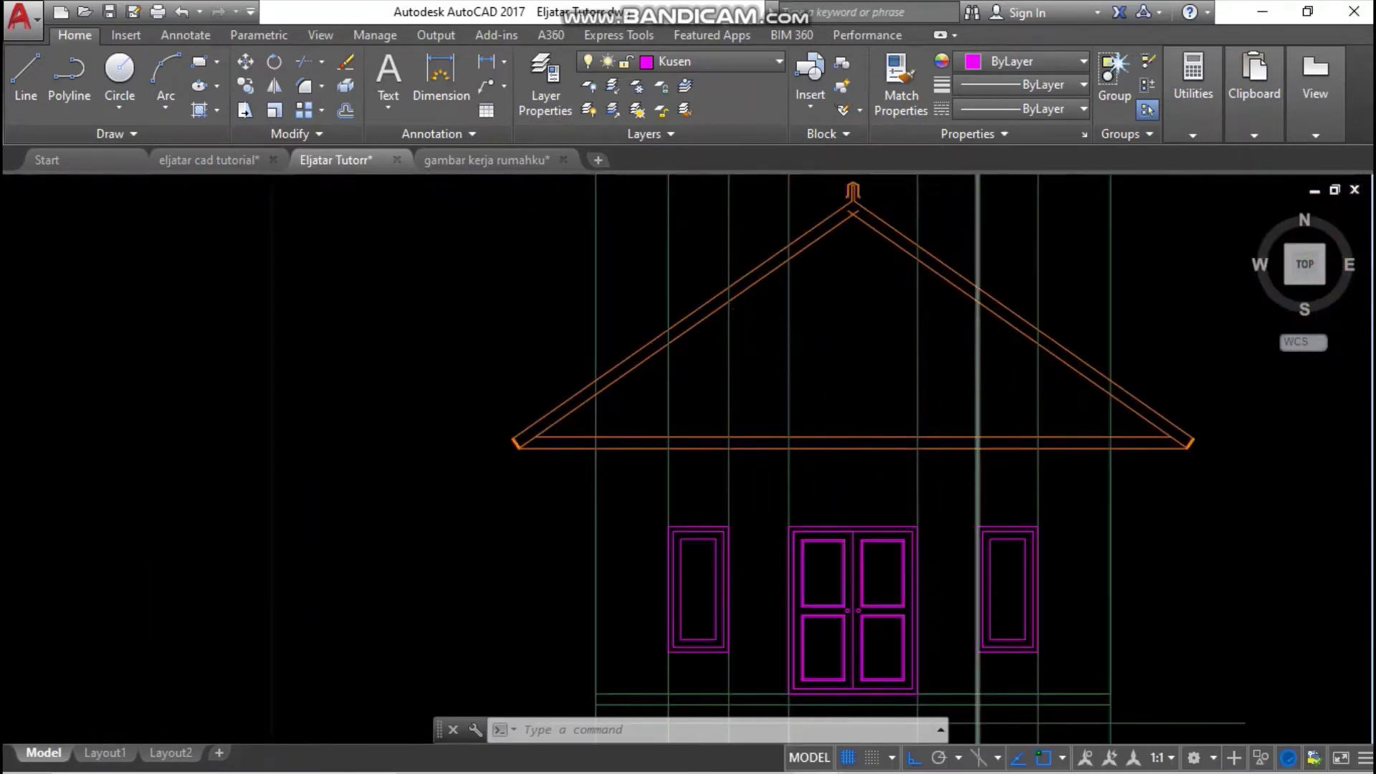
scroll(1013, 353, down, 2)
click(1055, 311)
click(663, 291)
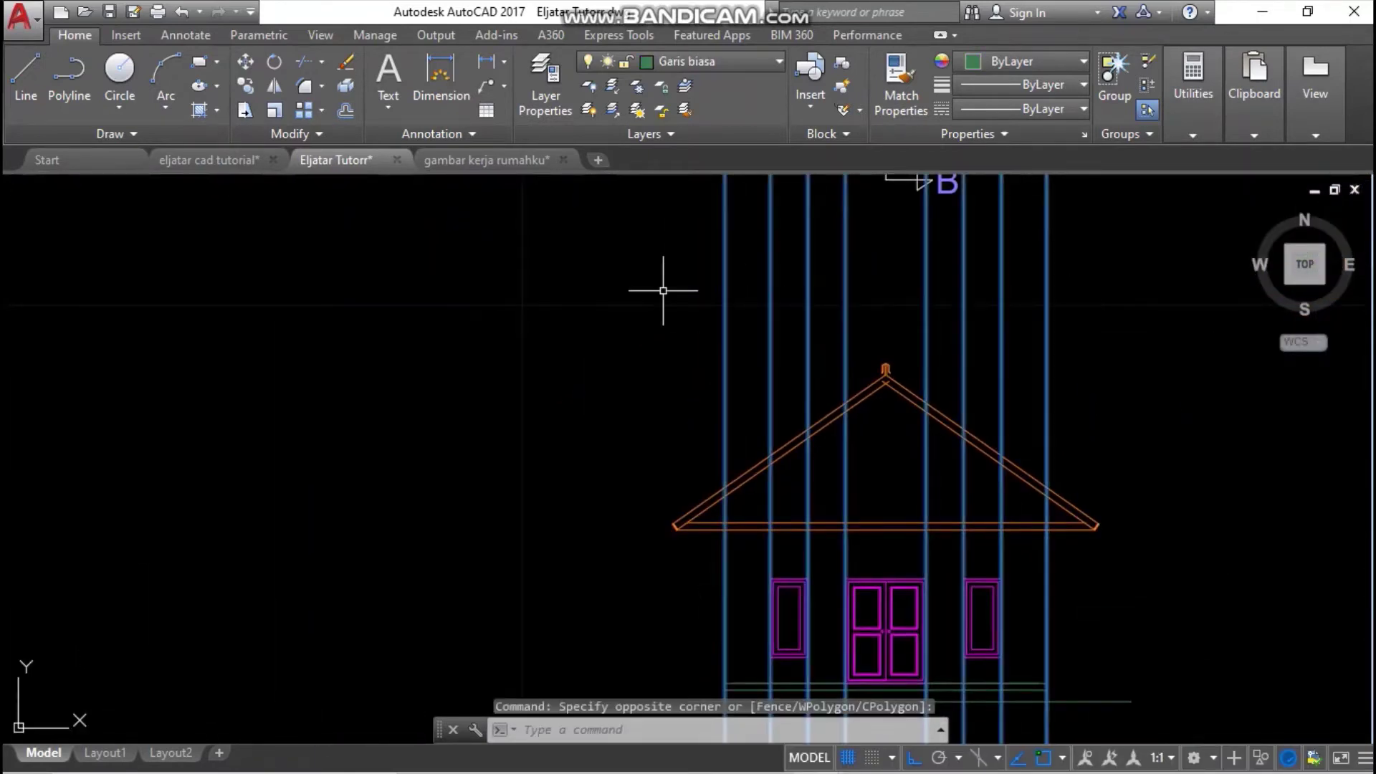
key(Delete)
scroll(739, 349, down, 2)
- Extend the elevation's left wall line down to the ground line
scroll(819, 521, up, 5)
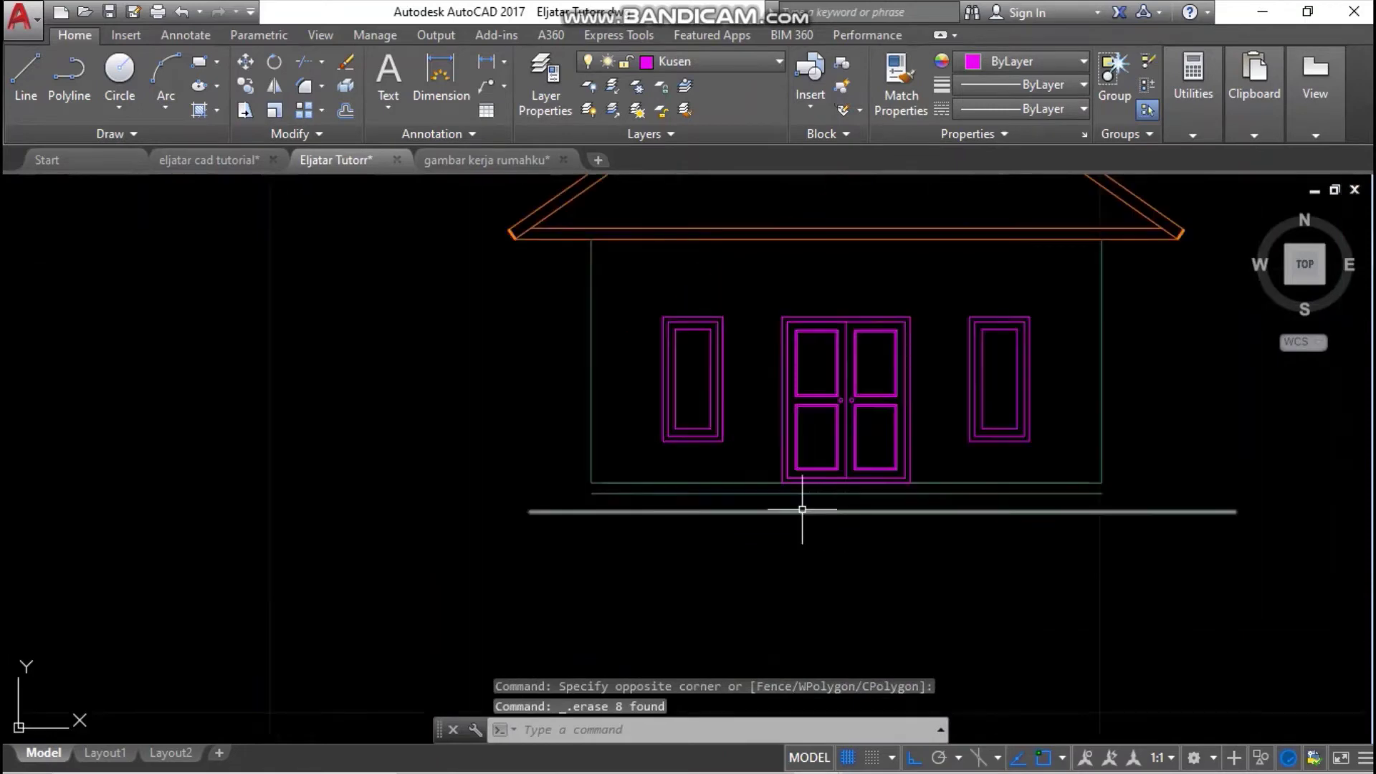
scroll(592, 470, up, 2)
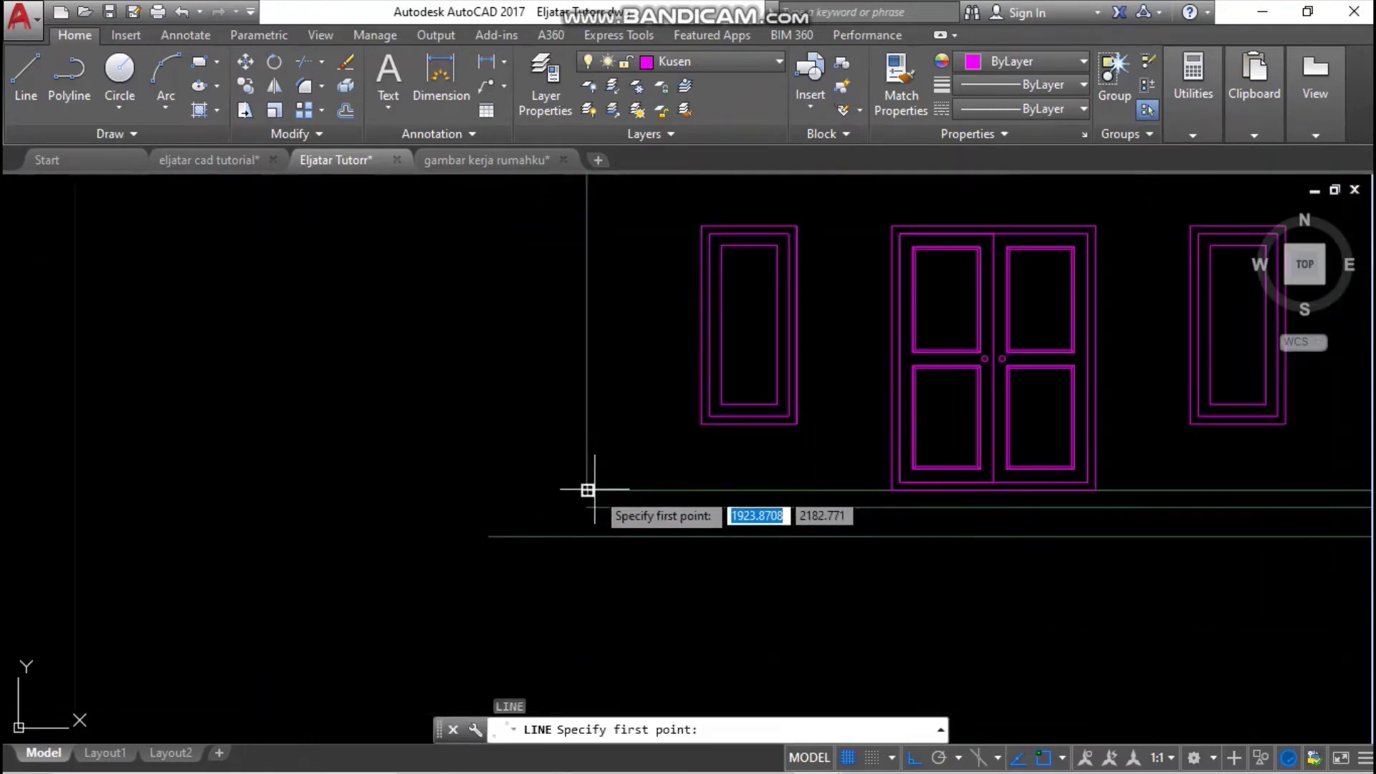
key(Escape)
key(Return)
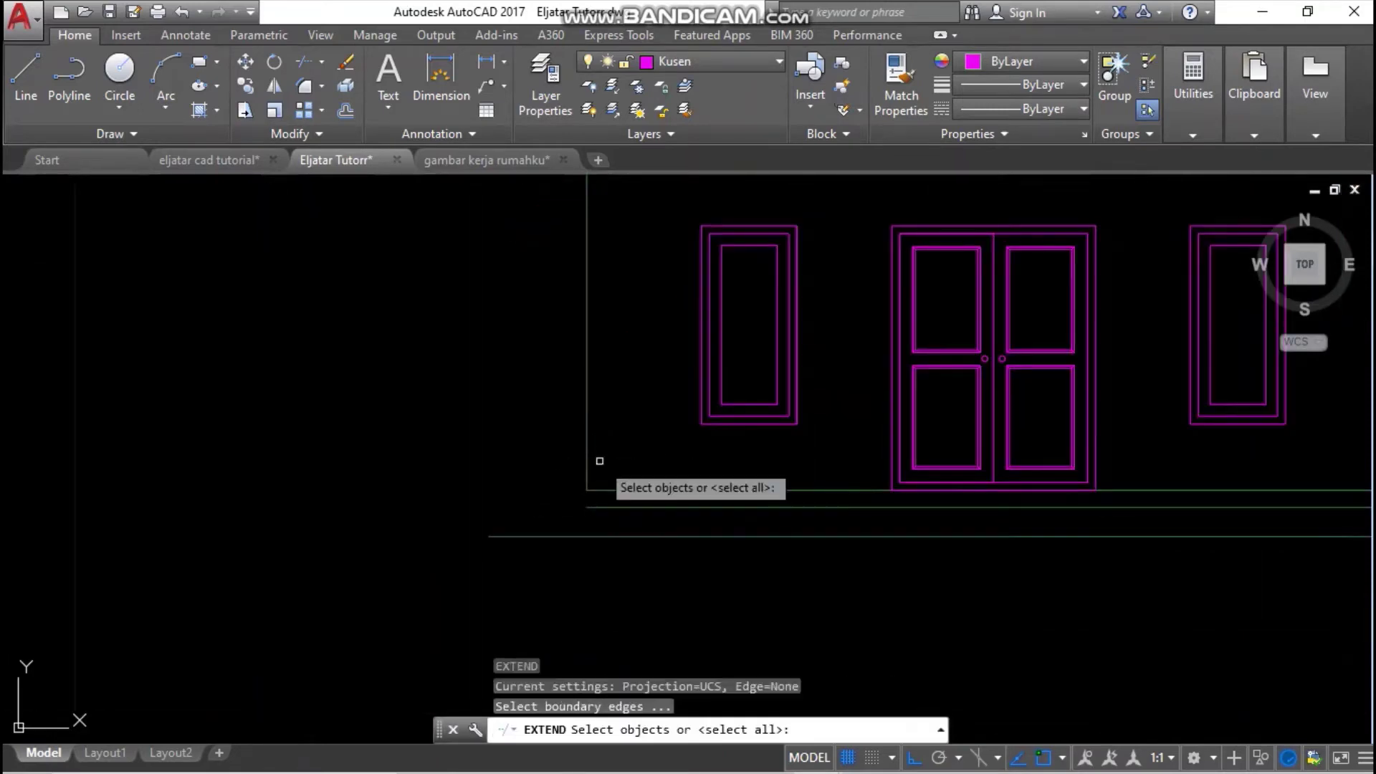
key(Return)
click(565, 450)
click(564, 441)
scroll(563, 441, up, 2)
click(646, 466)
click(573, 425)
scroll(573, 425, down, 3)
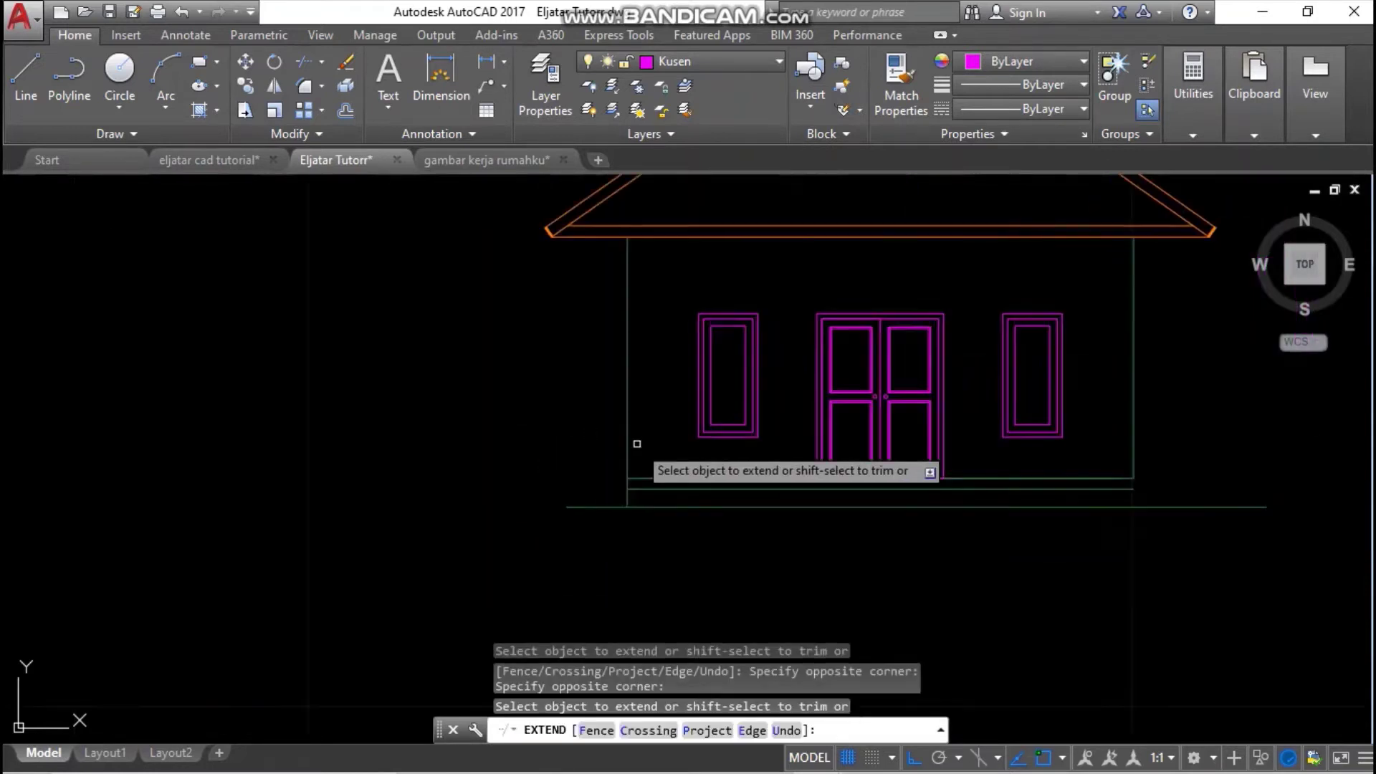
- Extend the elevation's right wall line down to the ground line
click(1043, 437)
click(1070, 430)
click(1070, 431)
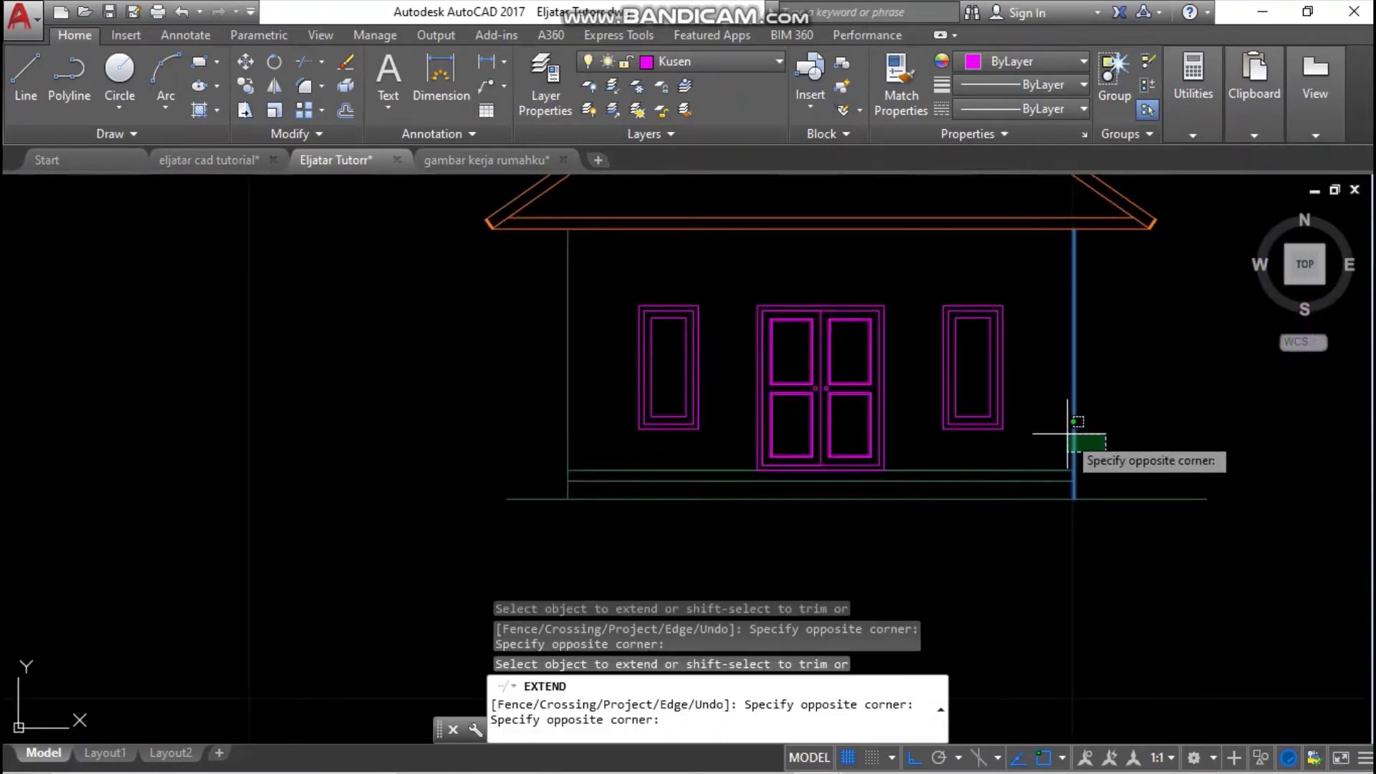
click(1064, 439)
scroll(1050, 439, down, 4)
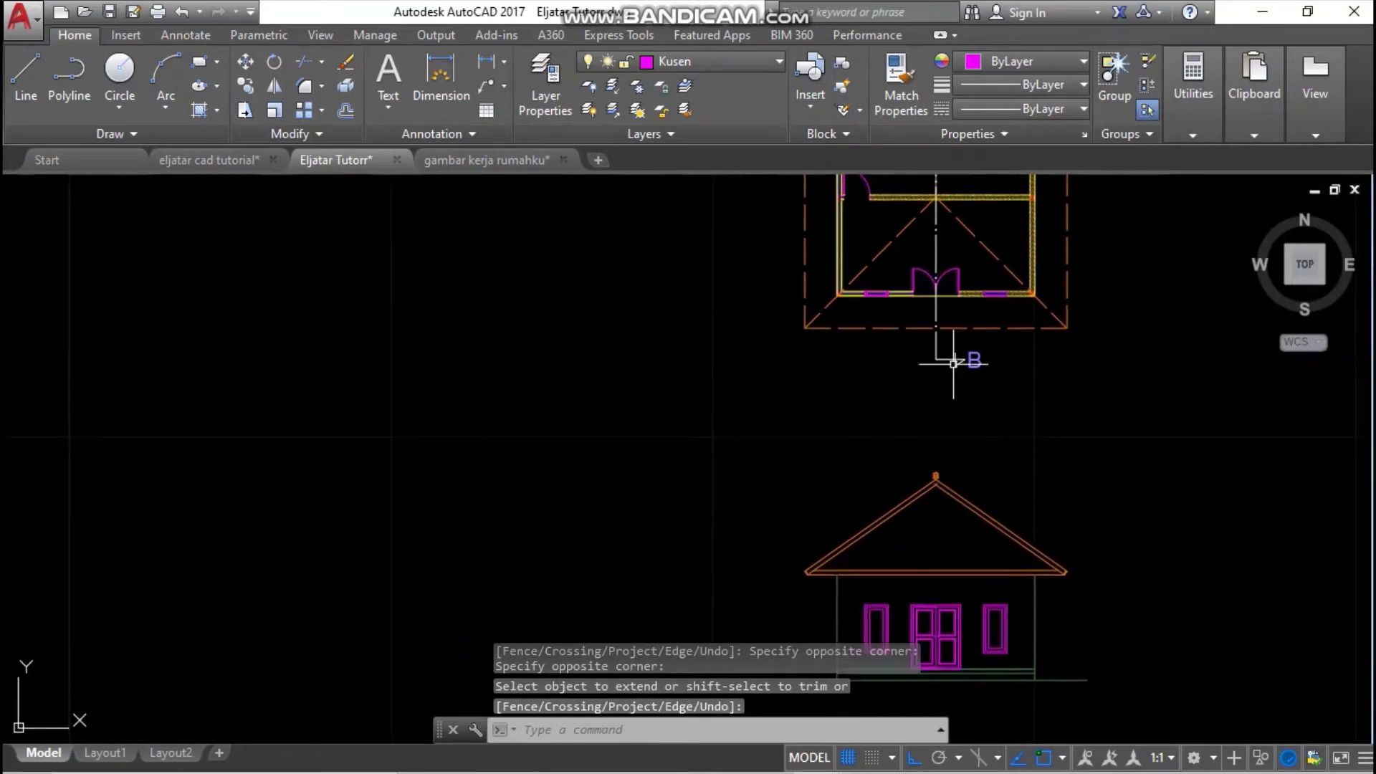
- Make Garis biasa the current layer and start a line at the door frame's lower-left corner
scroll(900, 279, up, 3)
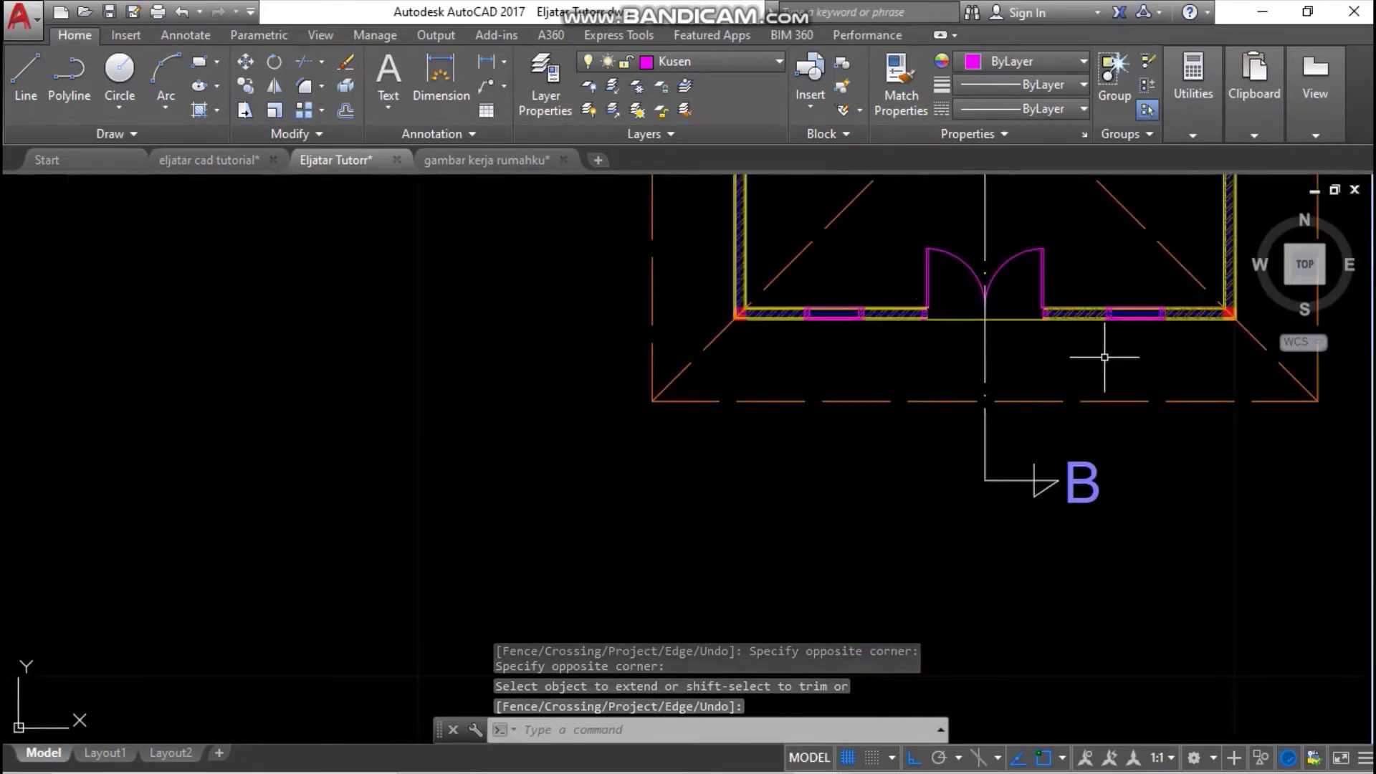
scroll(934, 412, down, 3)
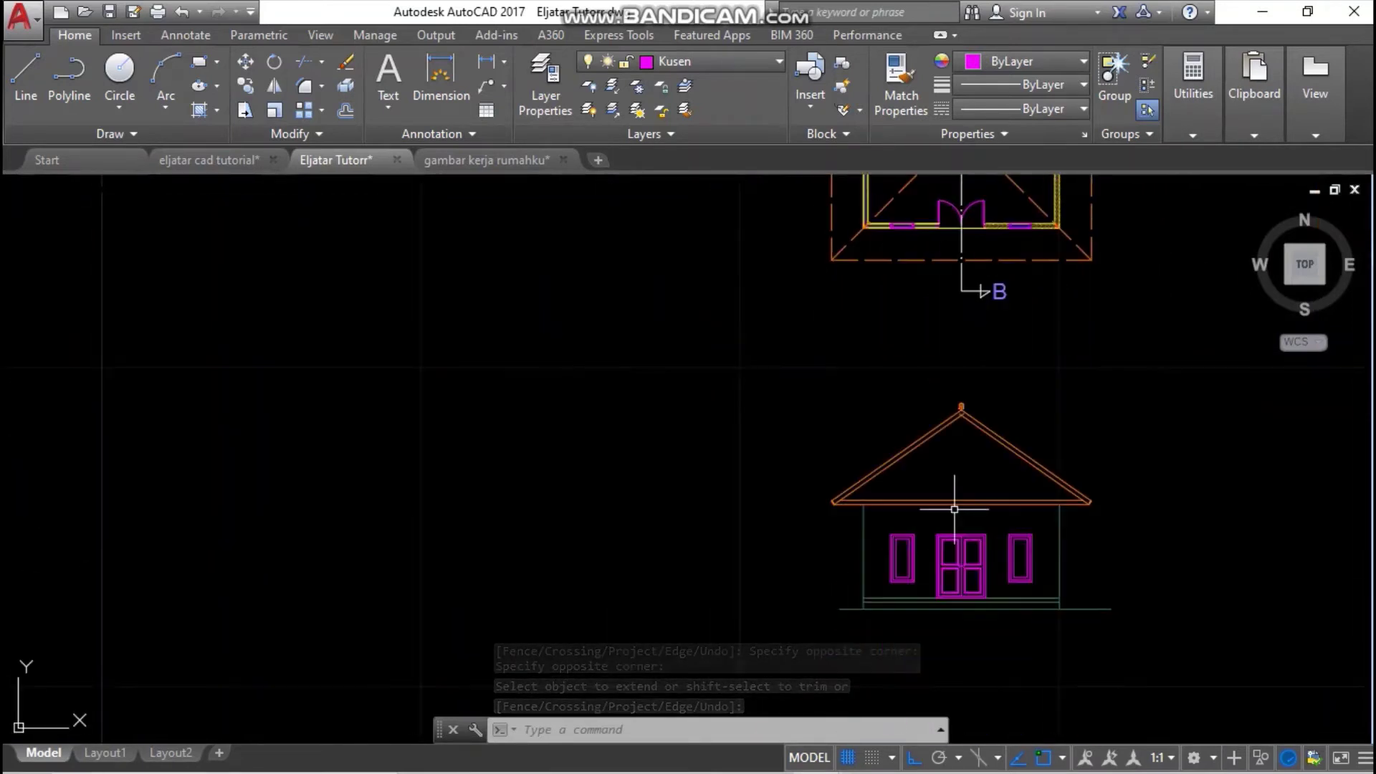
middle_drag(904, 595, 878, 548)
scroll(875, 547, up, 5)
scroll(796, 469, up, 2)
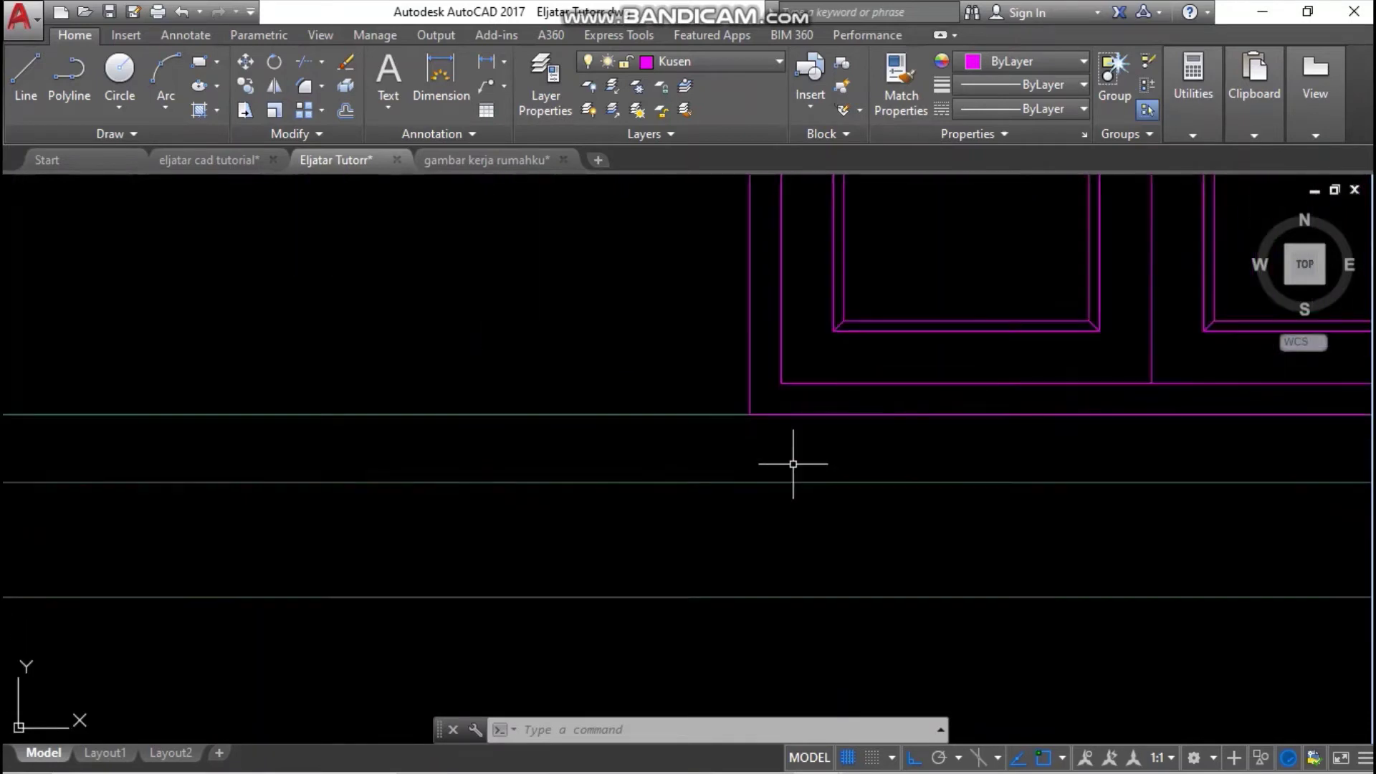
click(702, 61)
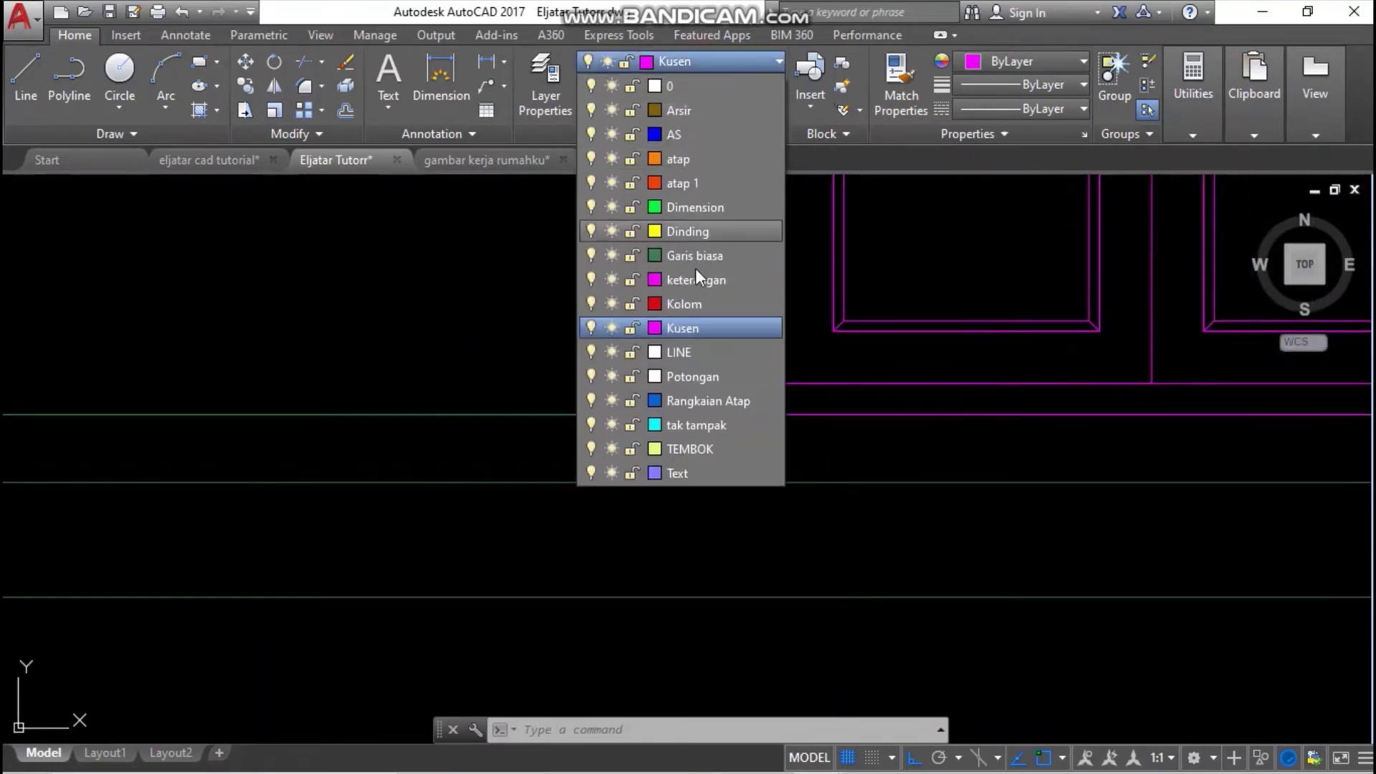
click(695, 255)
text(l)
key(Return)
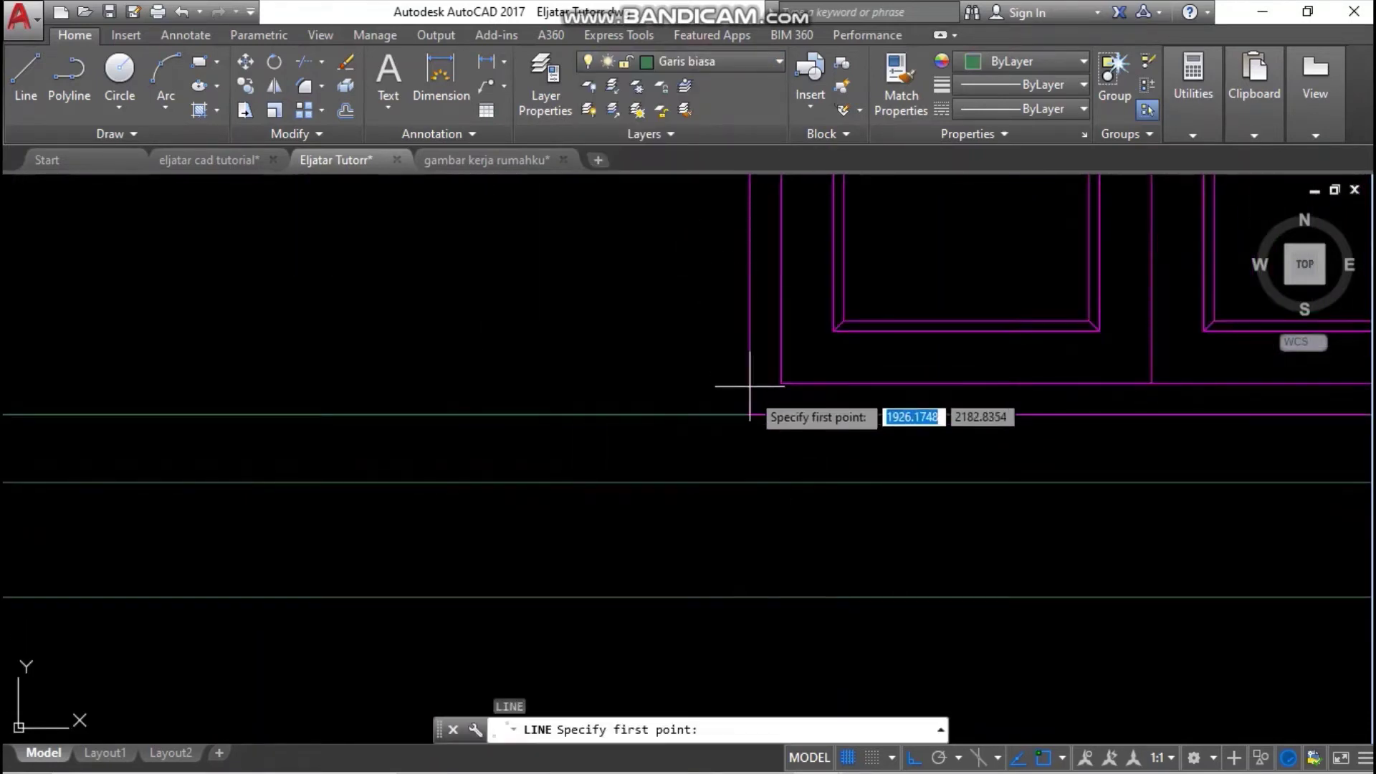
click(750, 414)
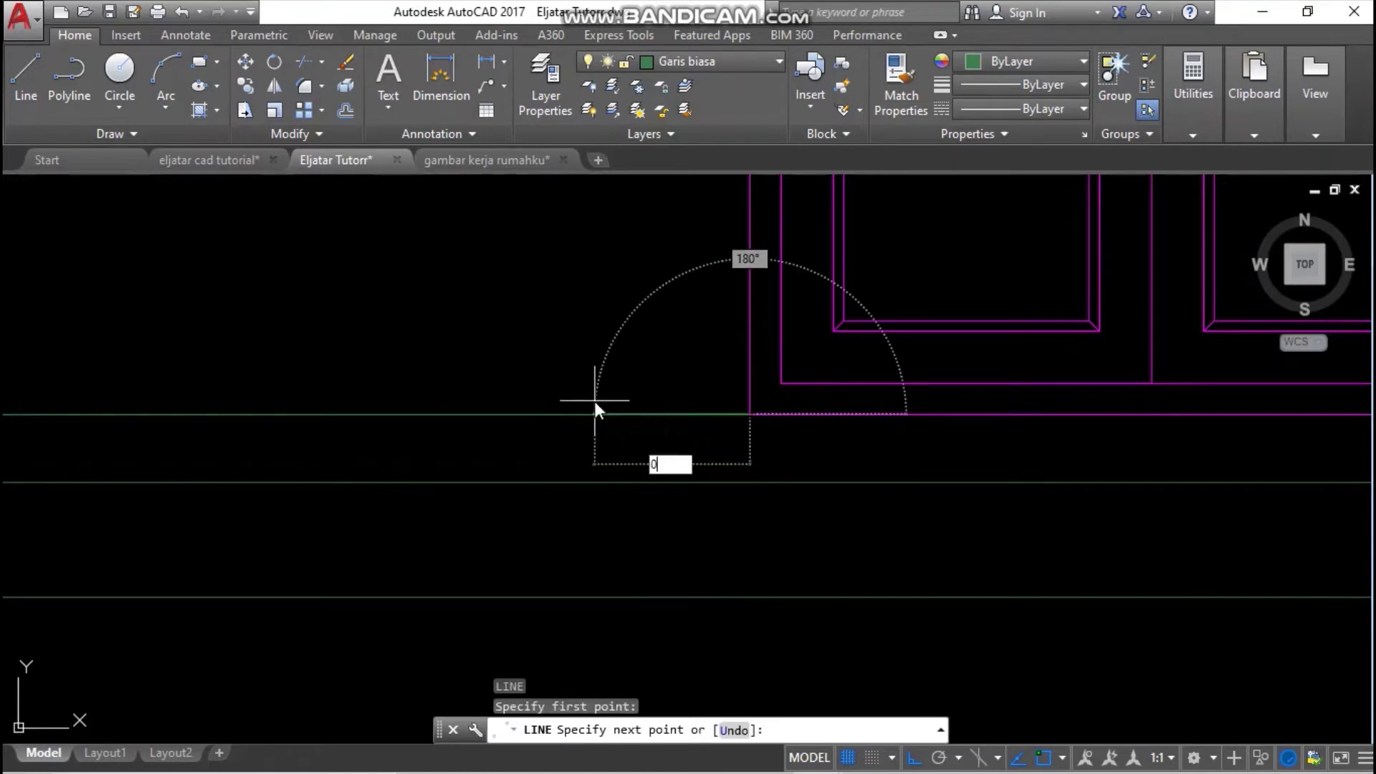
text(0.05)
key(Return)
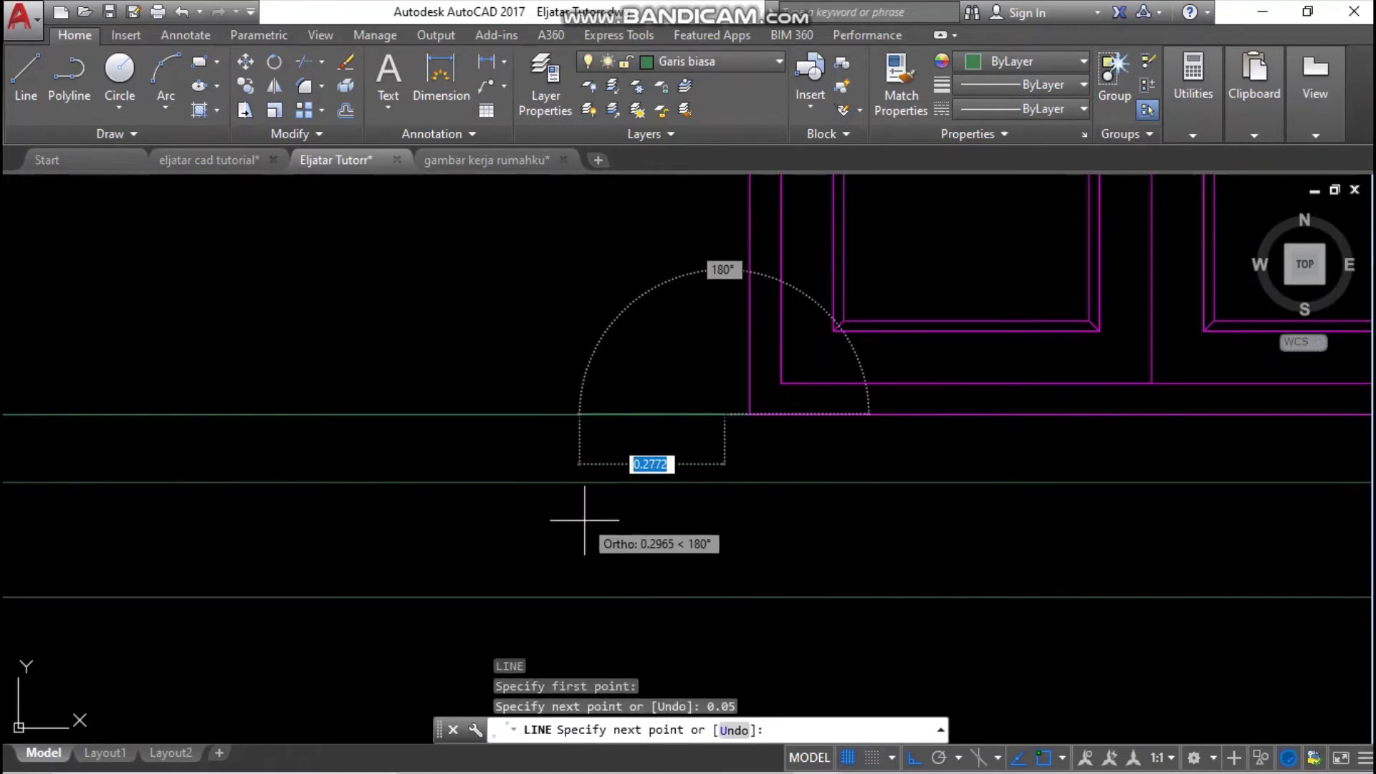
key(ctrl+z)
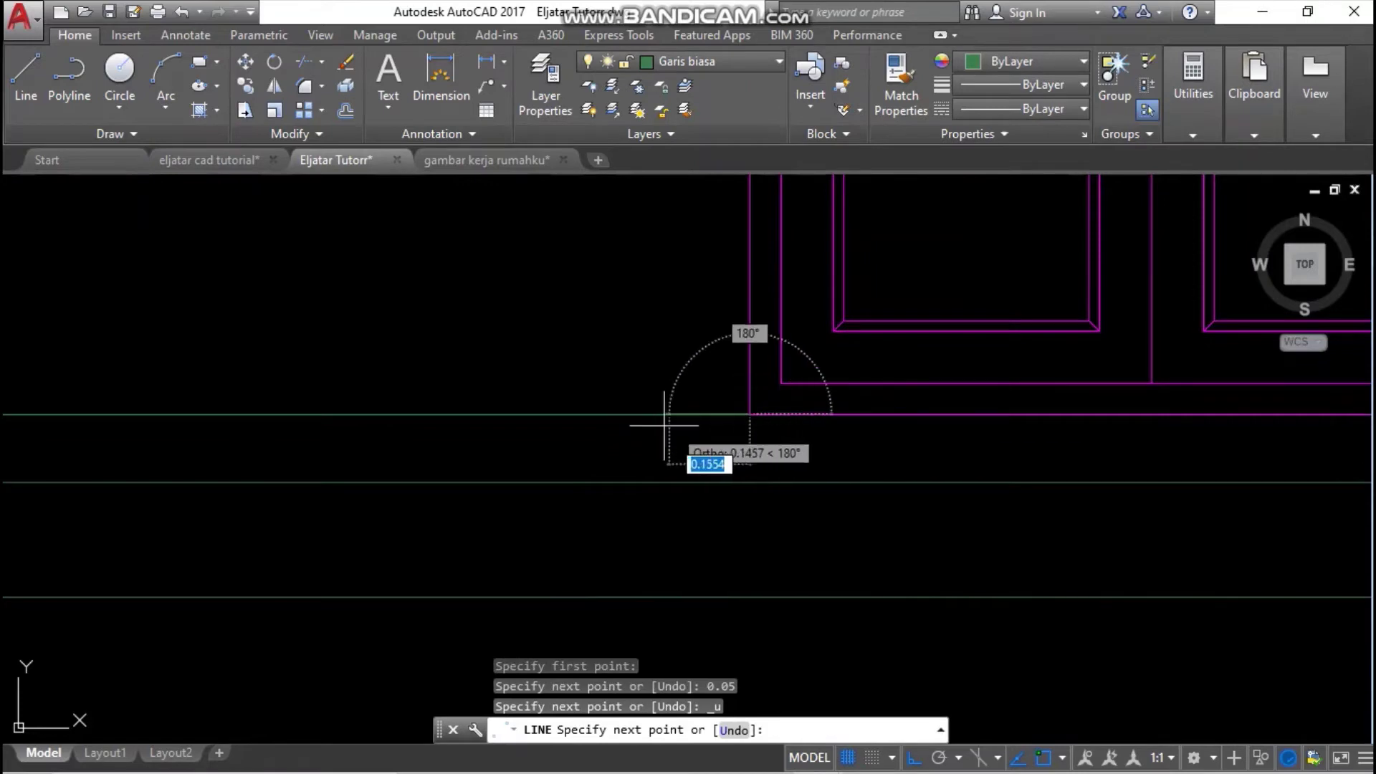
- Draw the line 0.5 to the left along the floor line and straight down to the ground line
text(0.5)
key(Return)
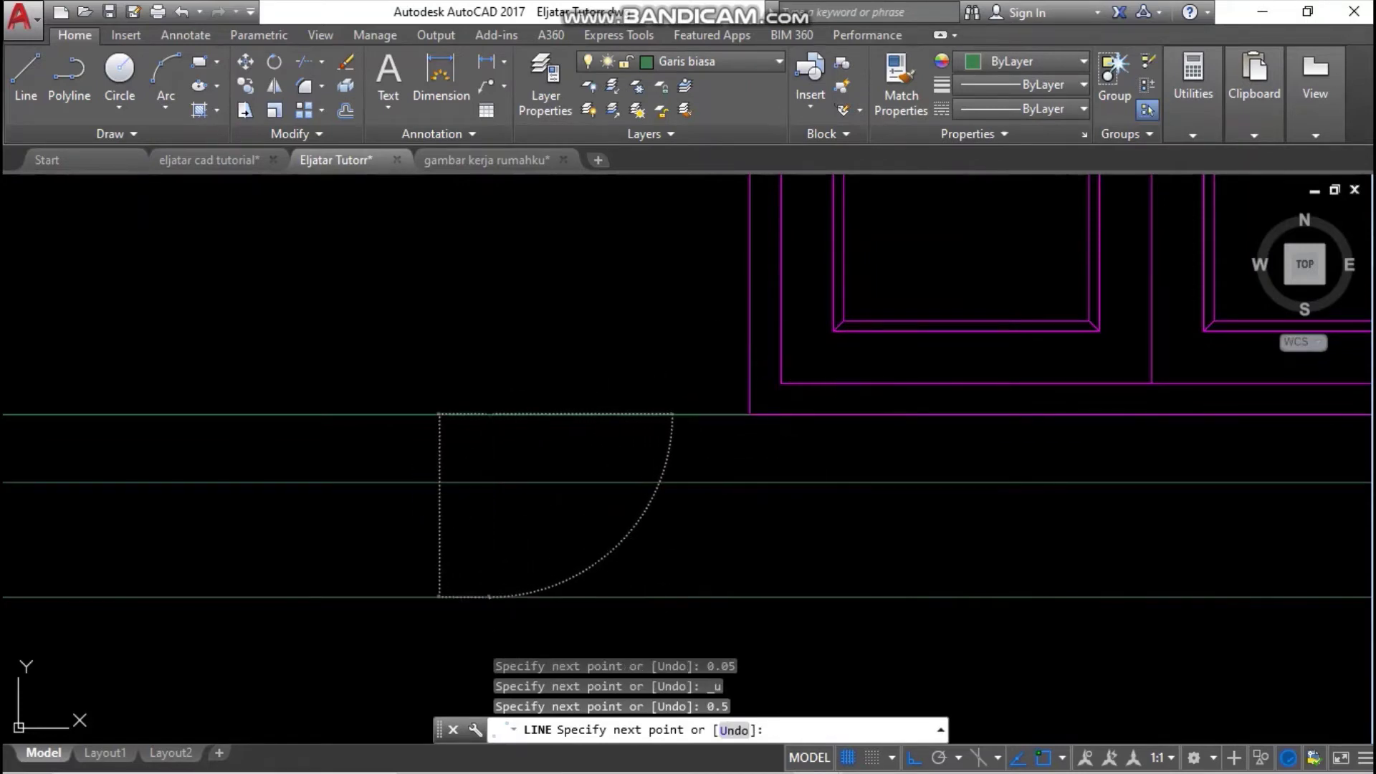
click(488, 597)
key(Escape)
scroll(567, 488, down, 4)
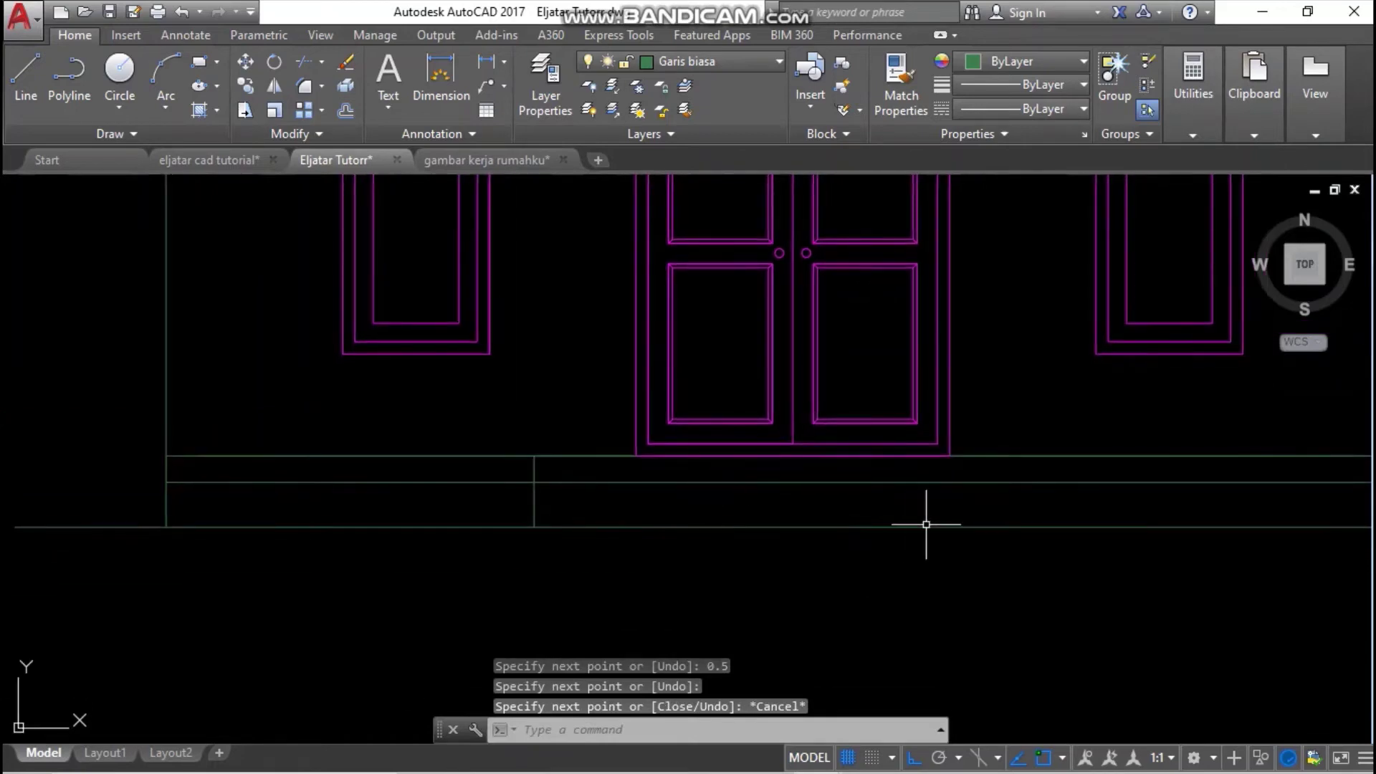
- Mirror the short vertical entrance-step line about the door's vertical centre line, keeping the original
click(562, 475)
click(528, 470)
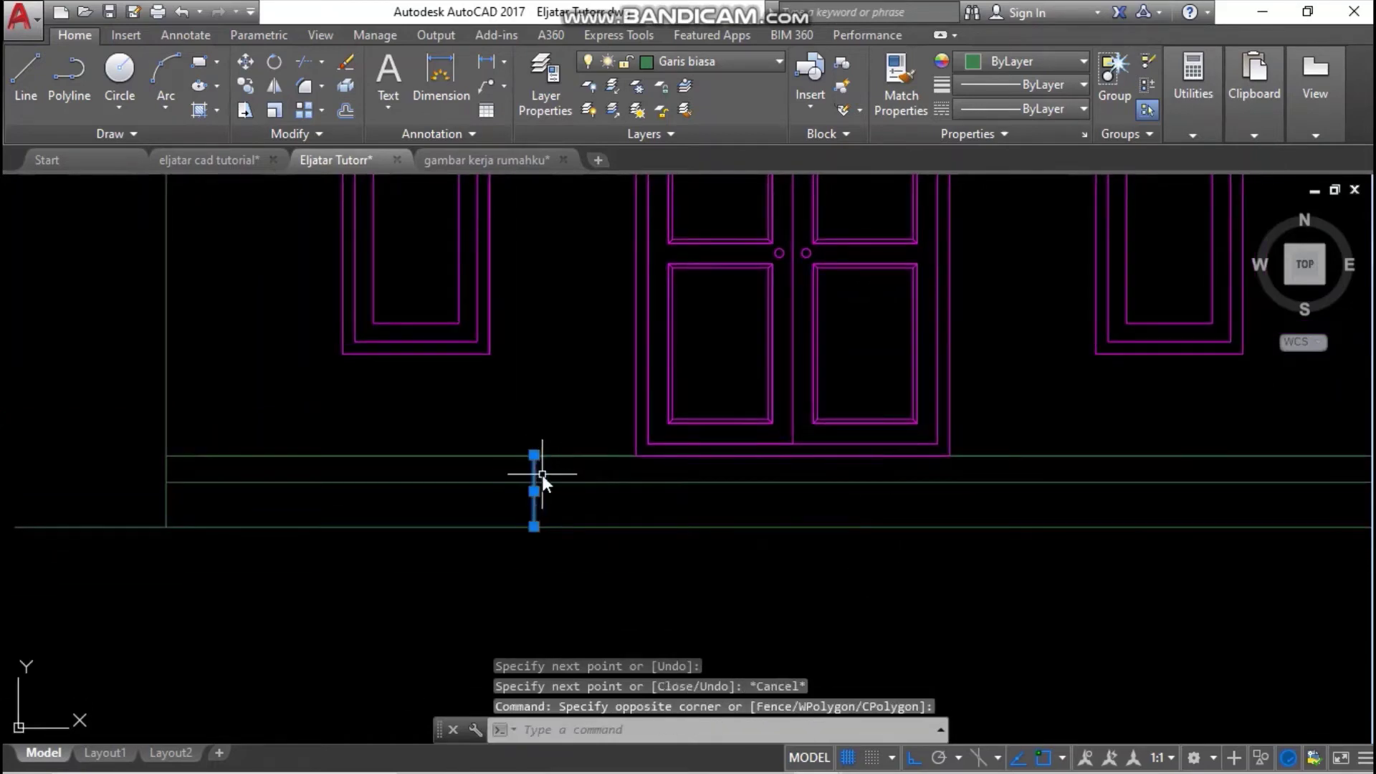
text(mi)
key(Return)
click(792, 476)
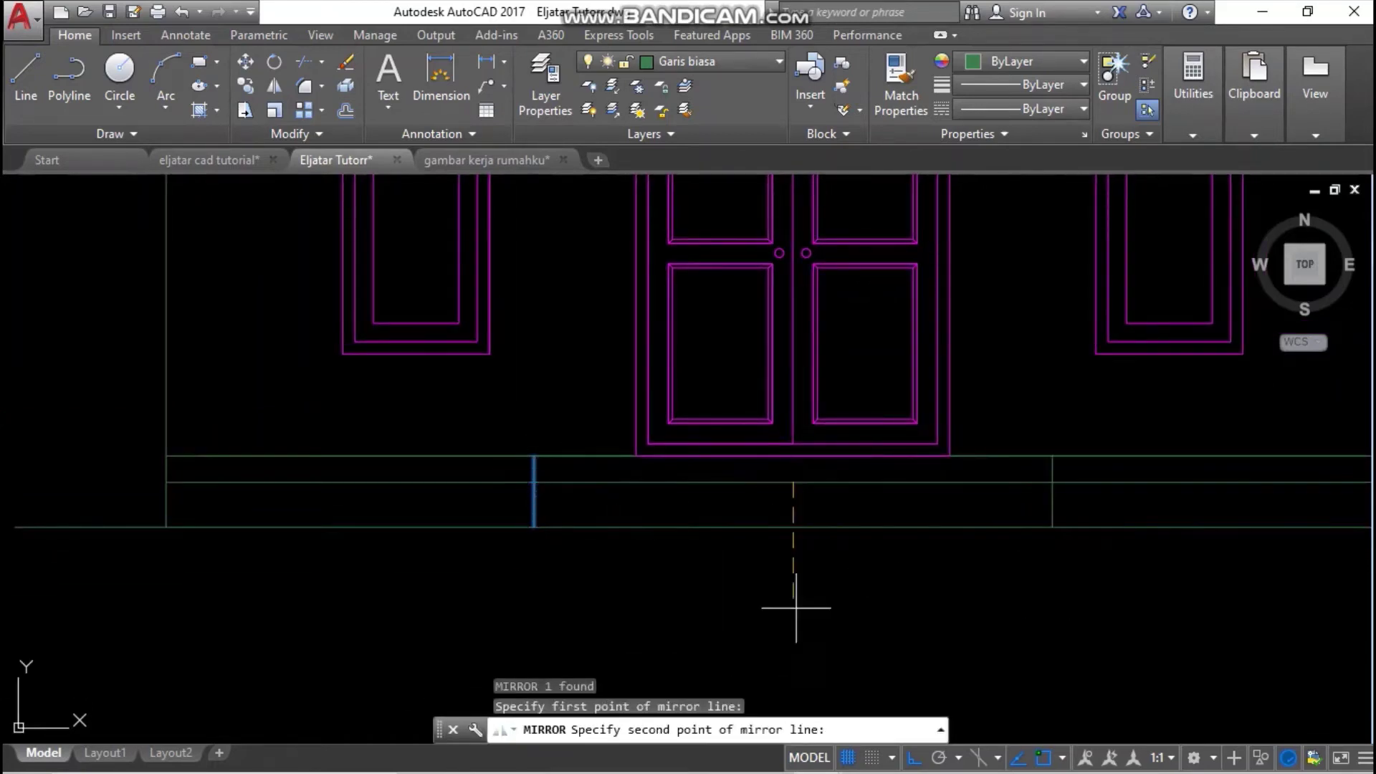
click(806, 670)
key(Return)
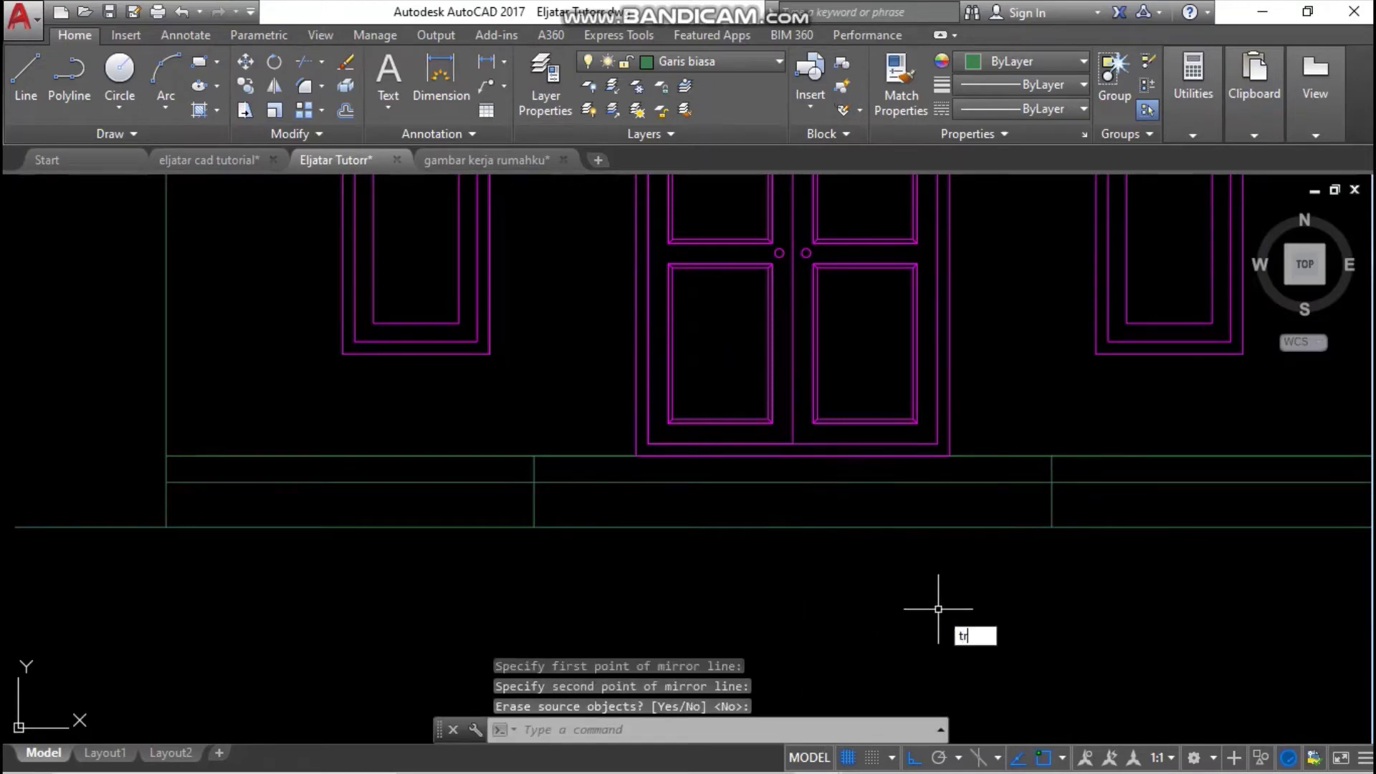
- Trim the middle horizontal line below the floor line outside the two vertical lines of the entrance step
text(tr)
key(Return)
key(Return)
click(1116, 468)
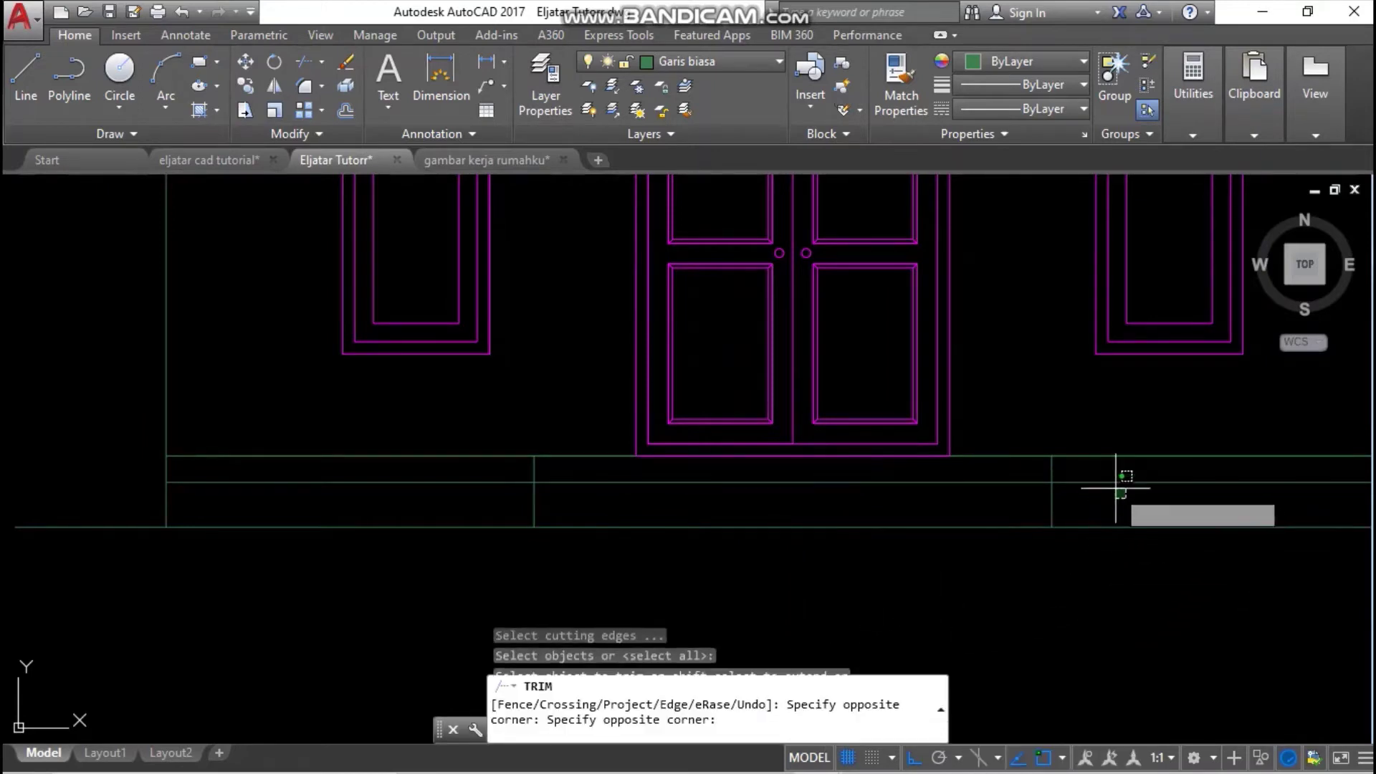
click(1109, 494)
click(472, 491)
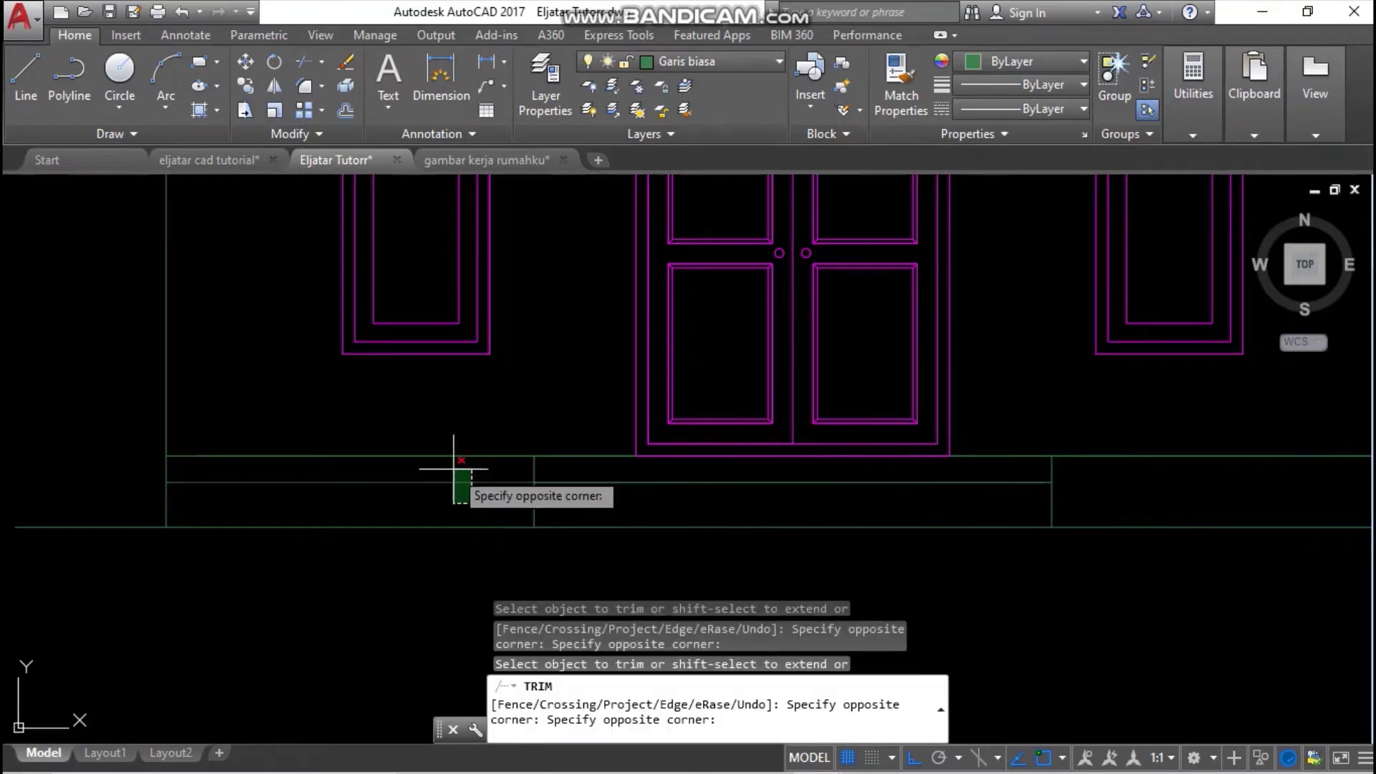
click(451, 467)
key(Return)
scroll(931, 470, down, 6)
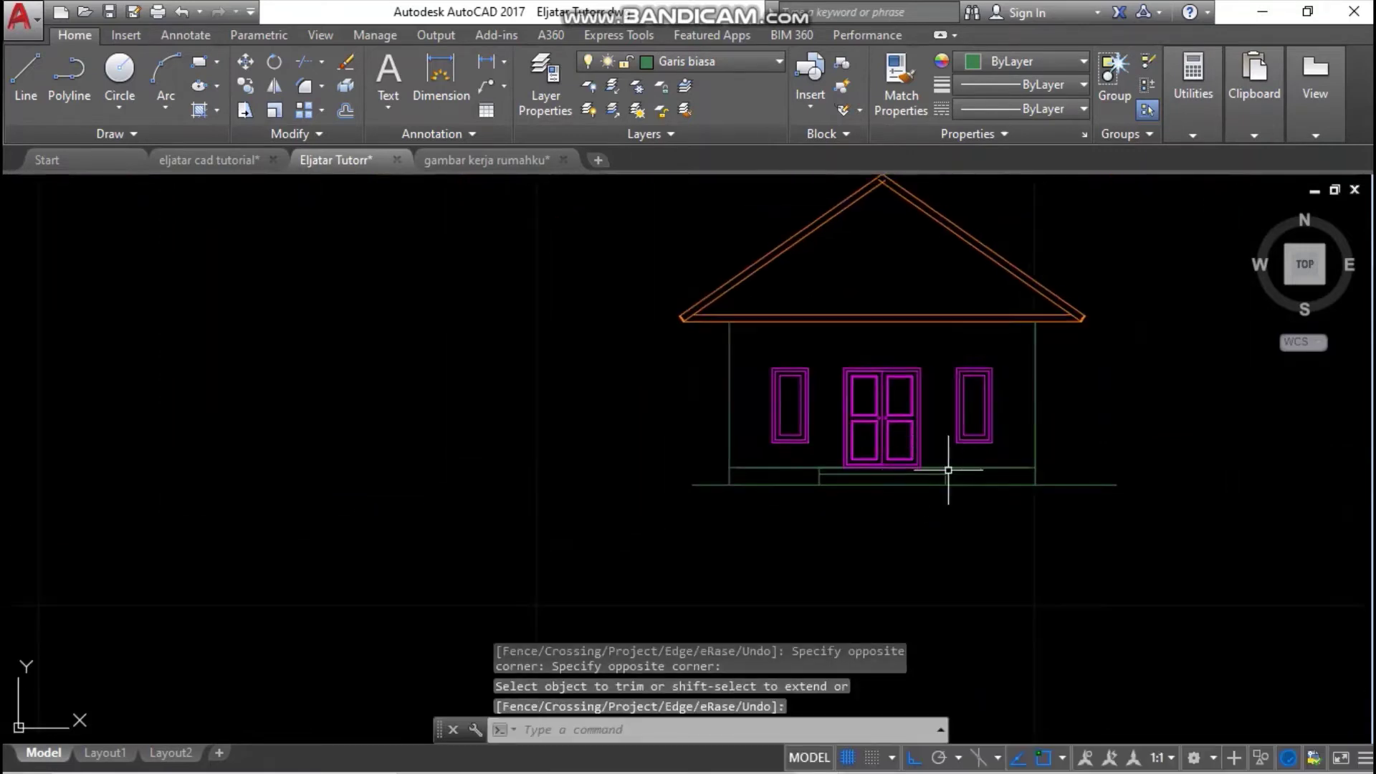
- Trim both vertical entrance-step lines where they rise above the step's top edge
scroll(958, 473, up, 3)
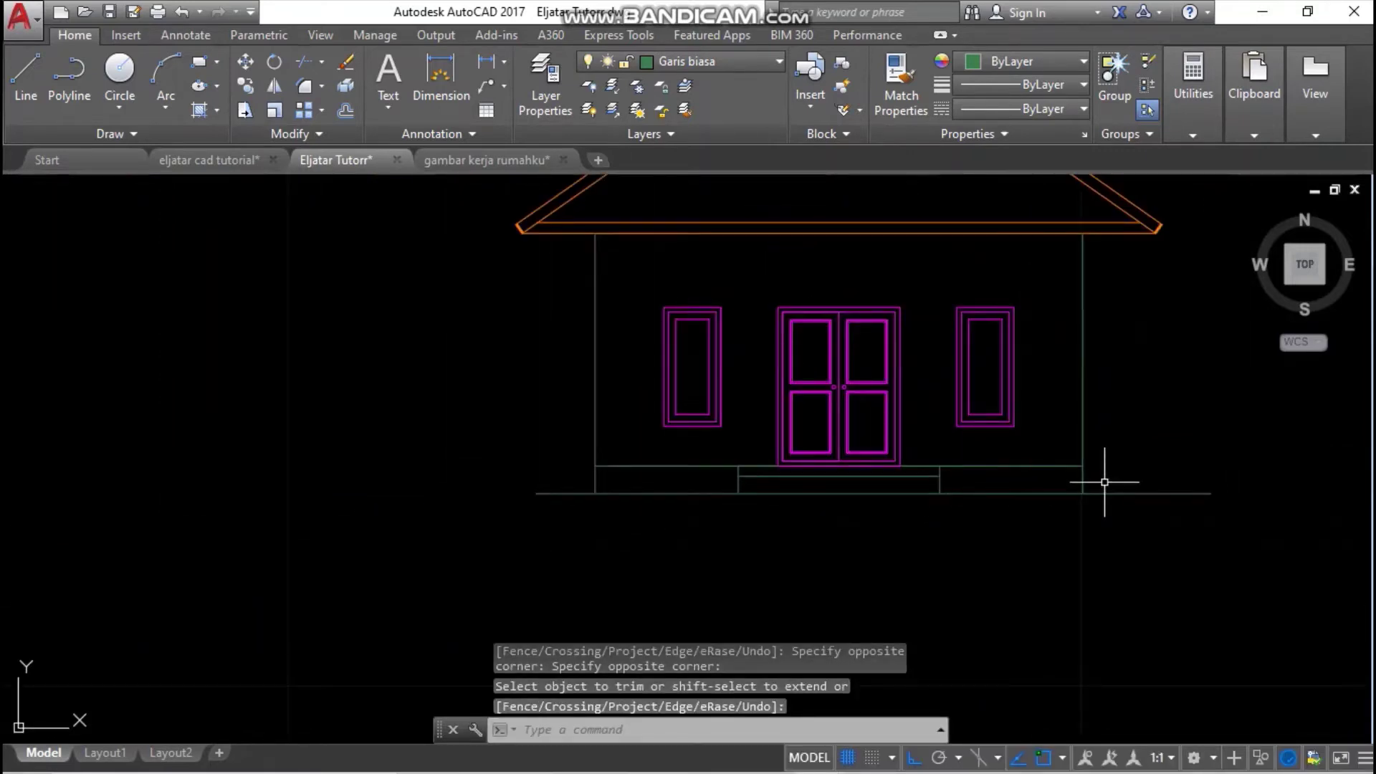
scroll(947, 484, up, 2)
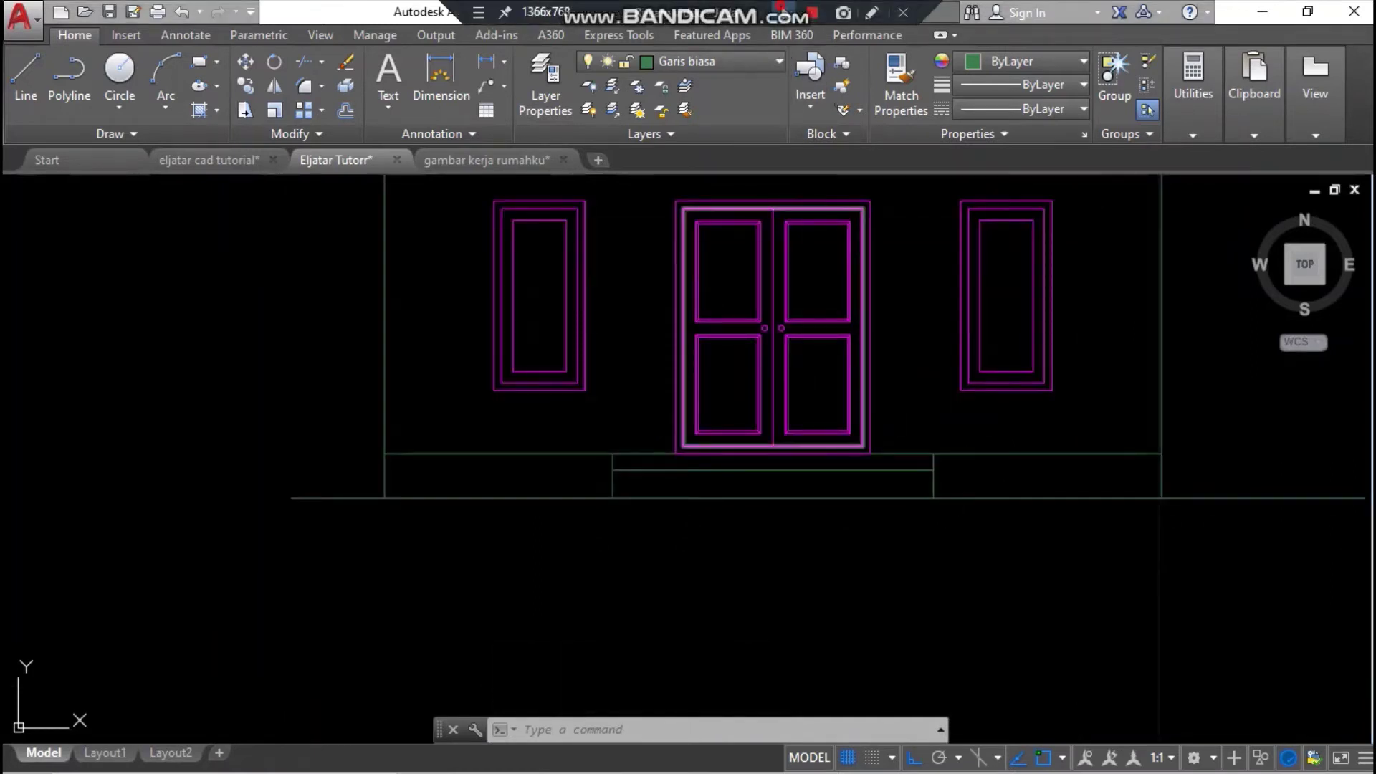
scroll(1039, 347, down, 2)
scroll(939, 374, up, 4)
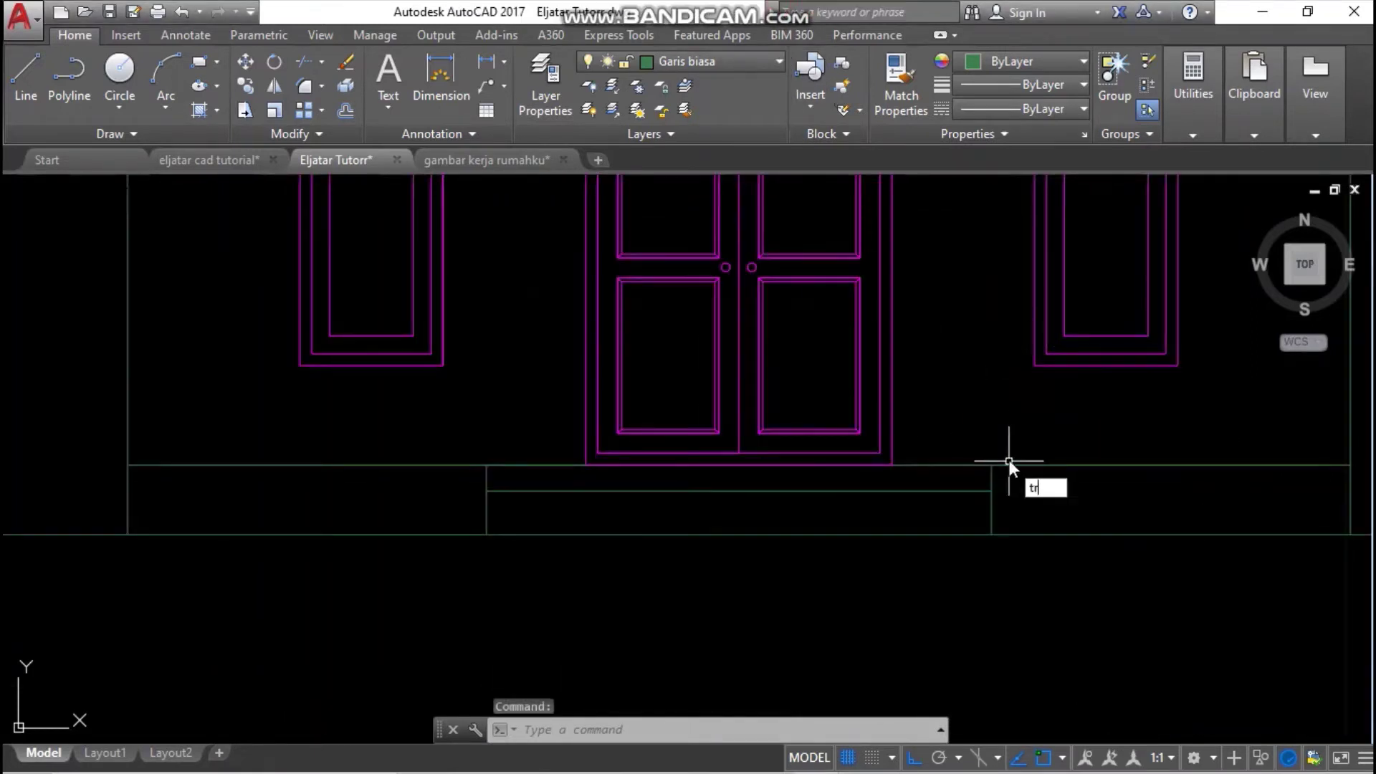
key(Return)
key(Return)
click(1001, 477)
click(982, 473)
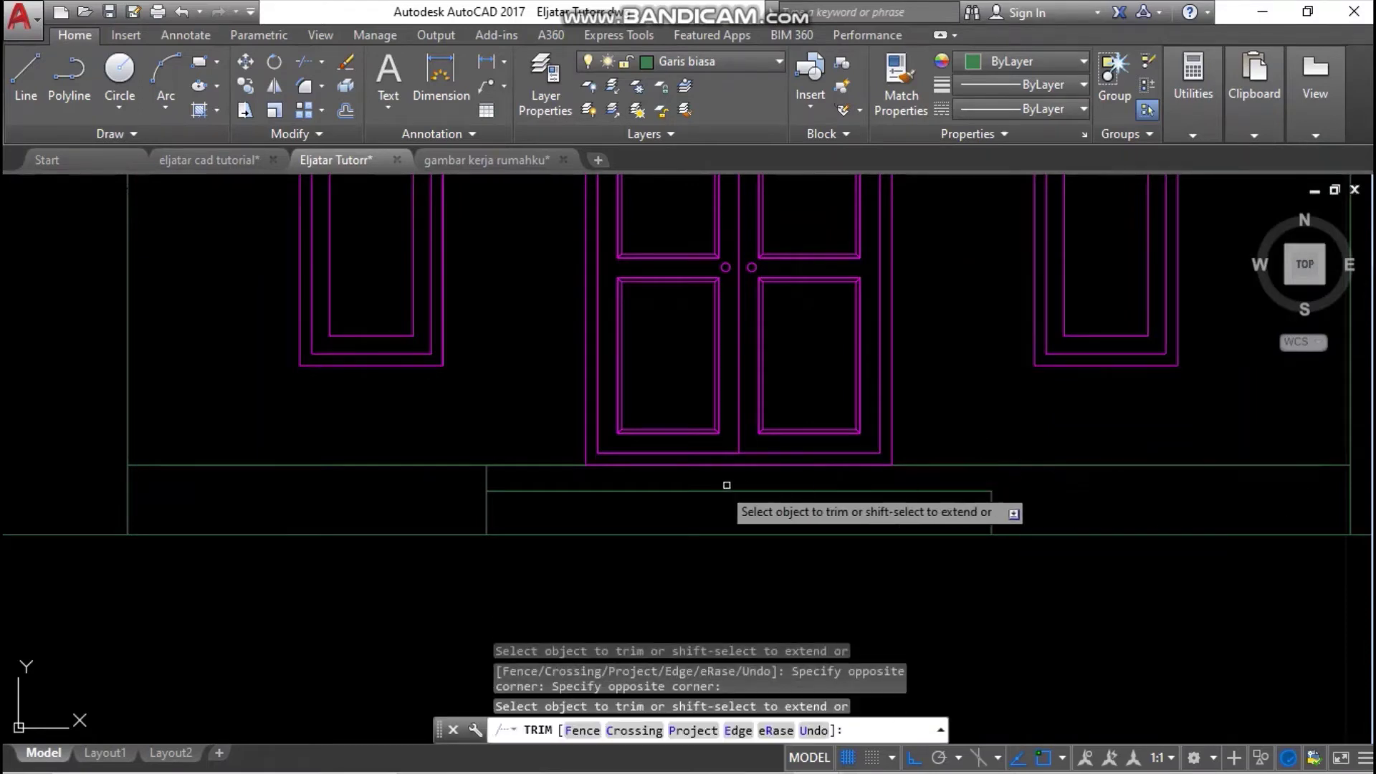
click(488, 476)
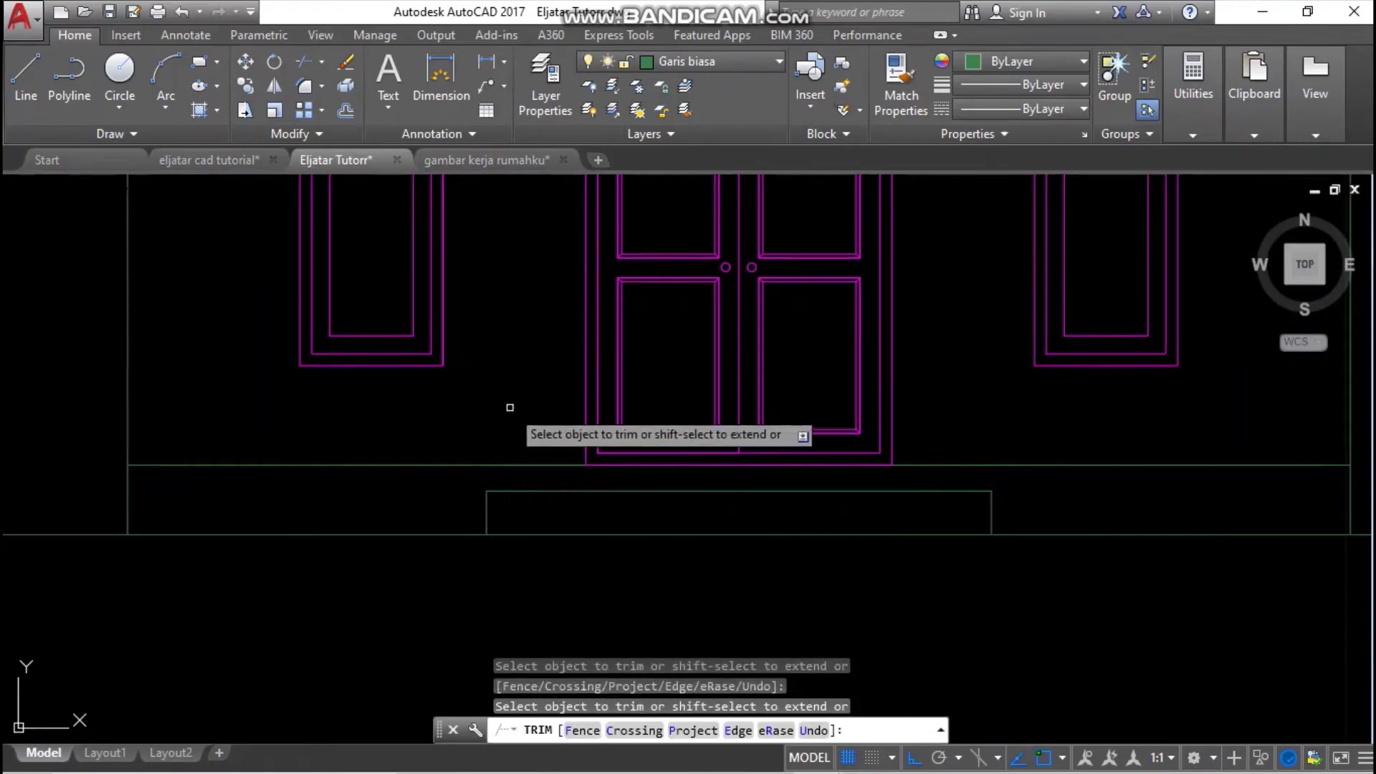
key(Return)
scroll(529, 377, down, 2)
middle_drag(529, 377, 532, 386)
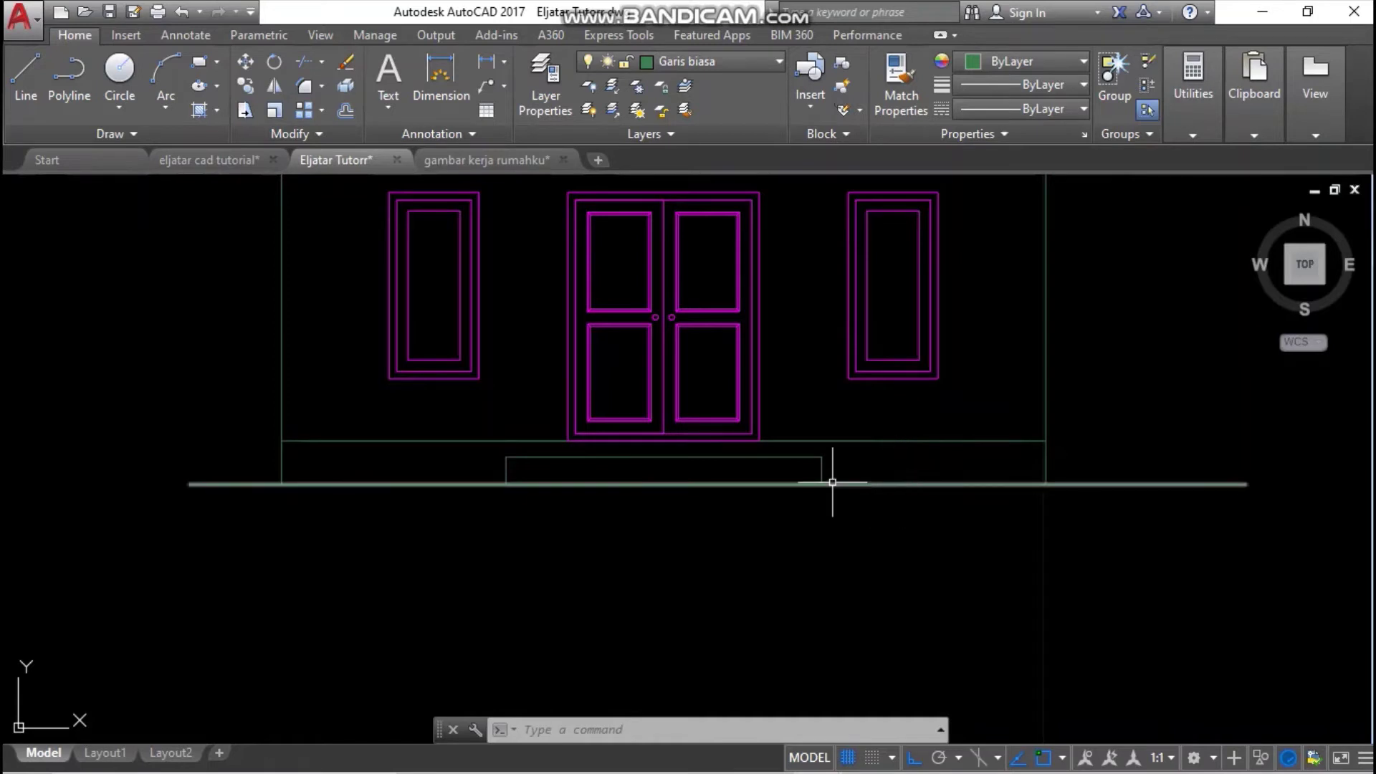
scroll(804, 419, down, 3)
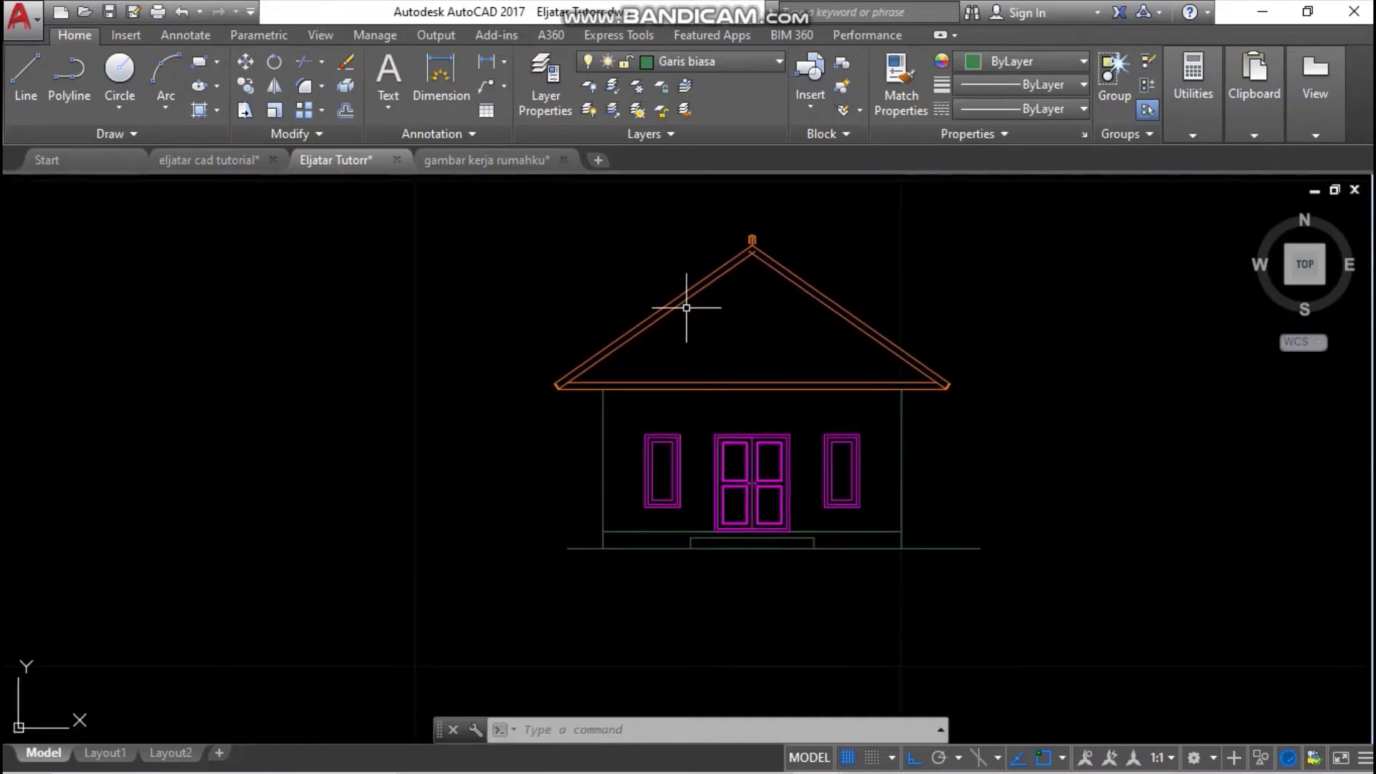
- Hatch the inside of the roof triangle on the atap layer with the AR-RSHKE pattern at scale 0.01
click(738, 58)
click(702, 156)
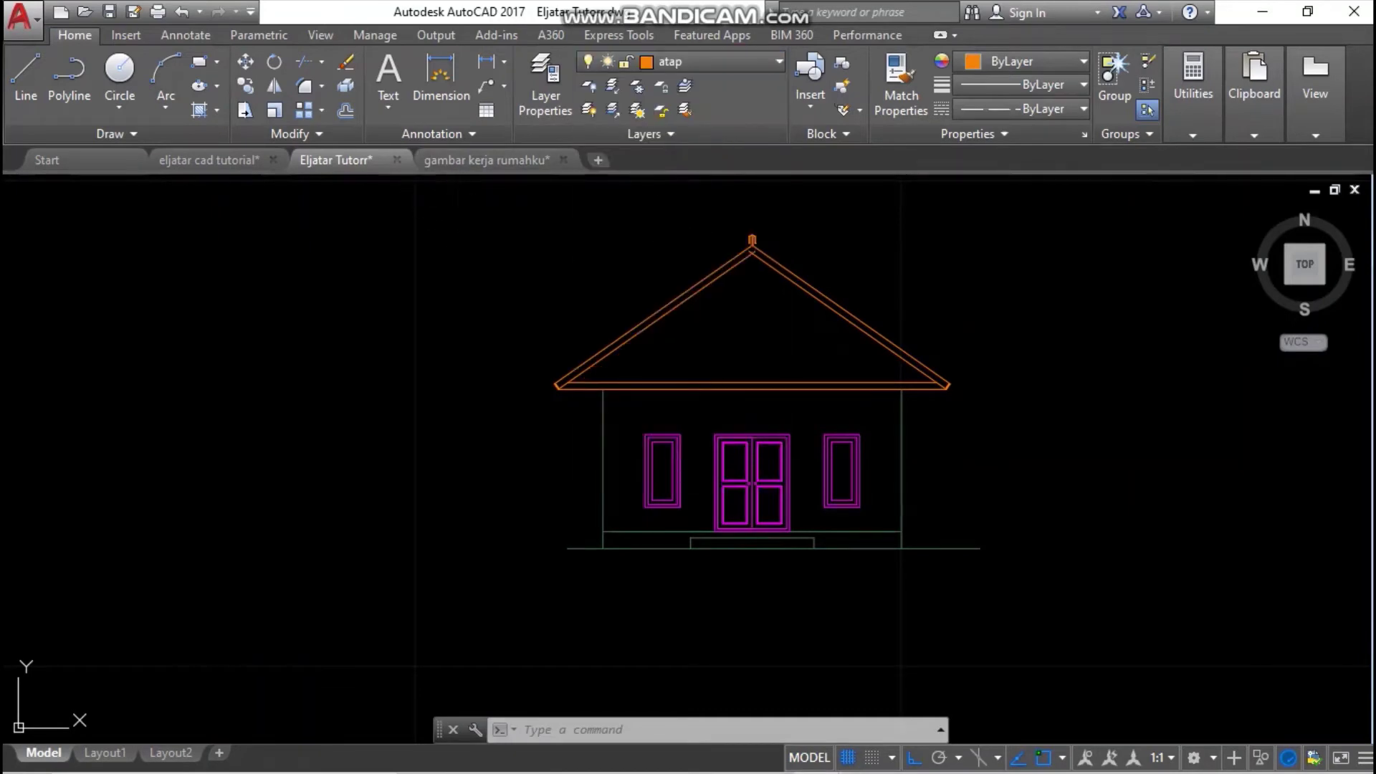
text(h)
key(Return)
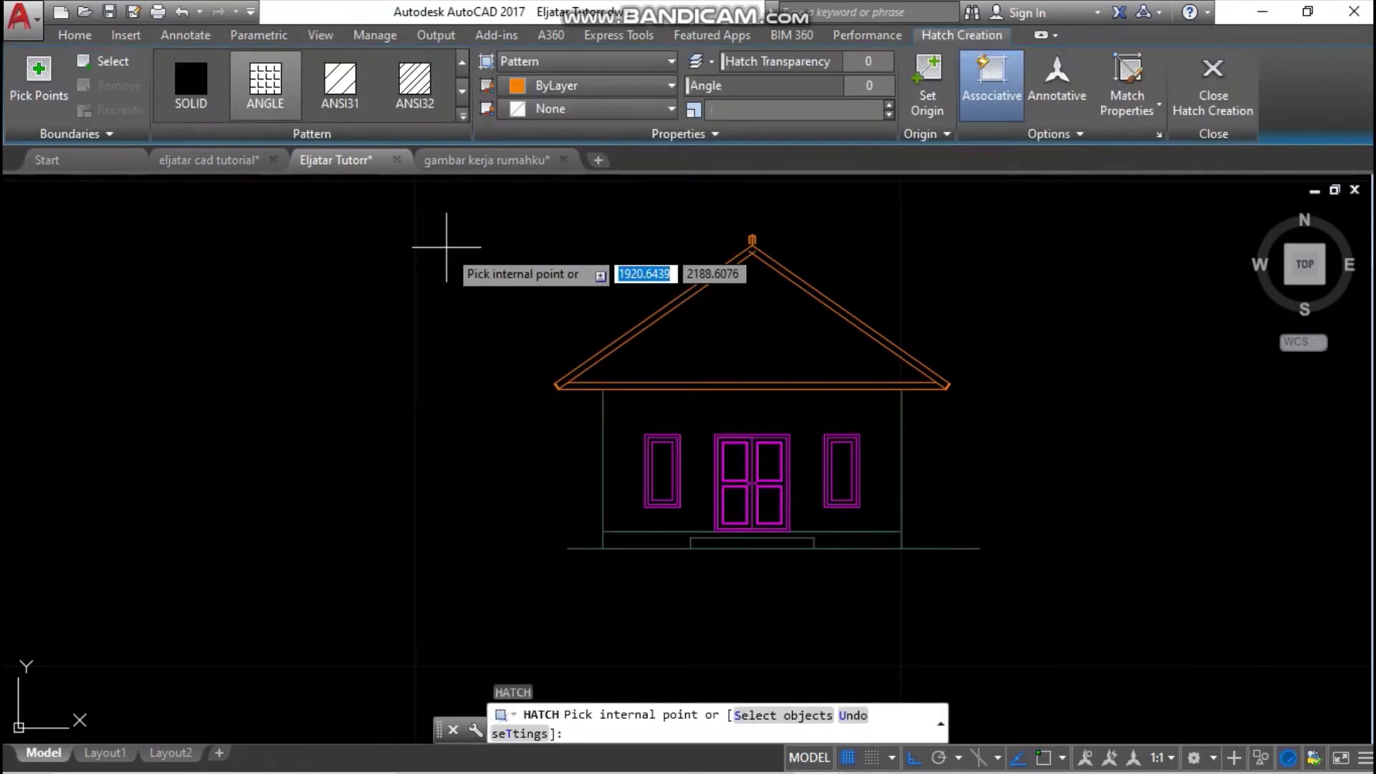
click(465, 113)
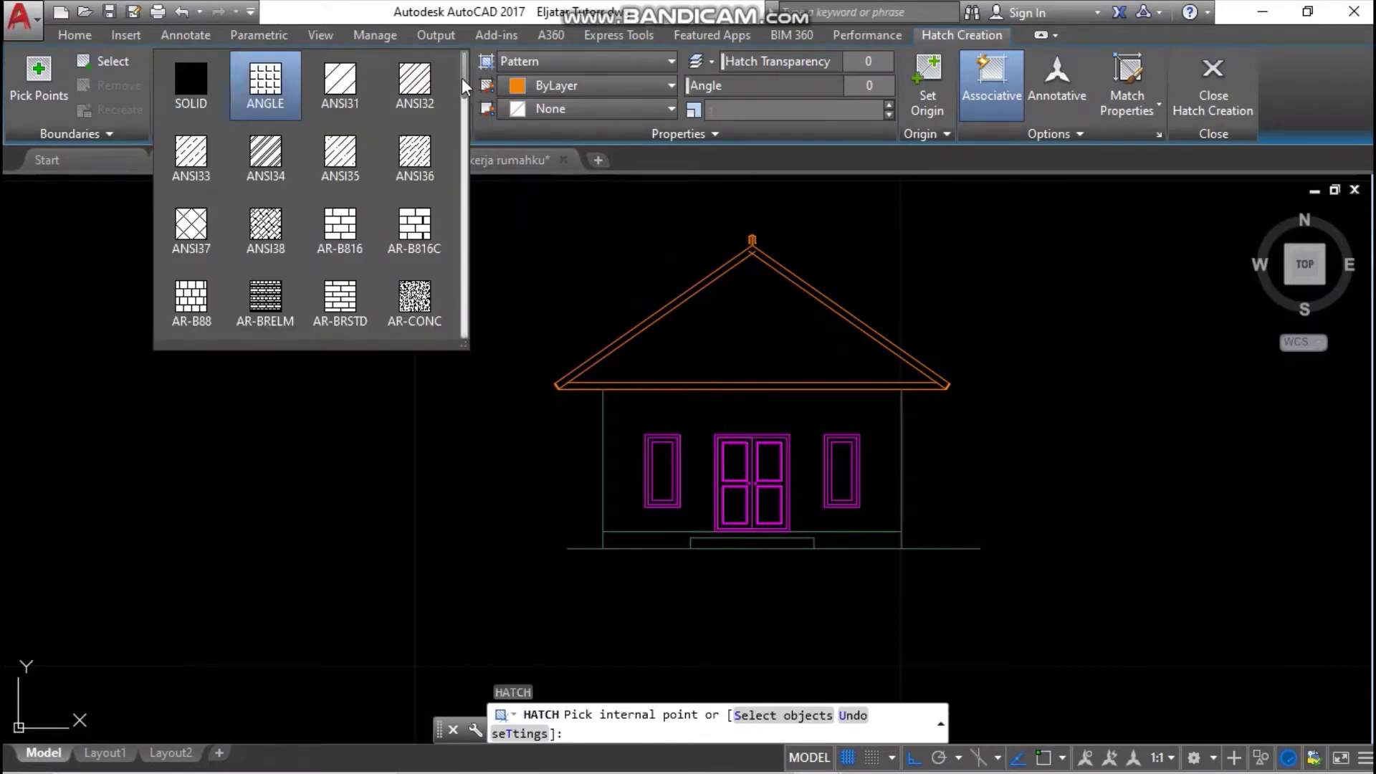
drag(462, 77, 477, 309)
scroll(375, 253, up, 2)
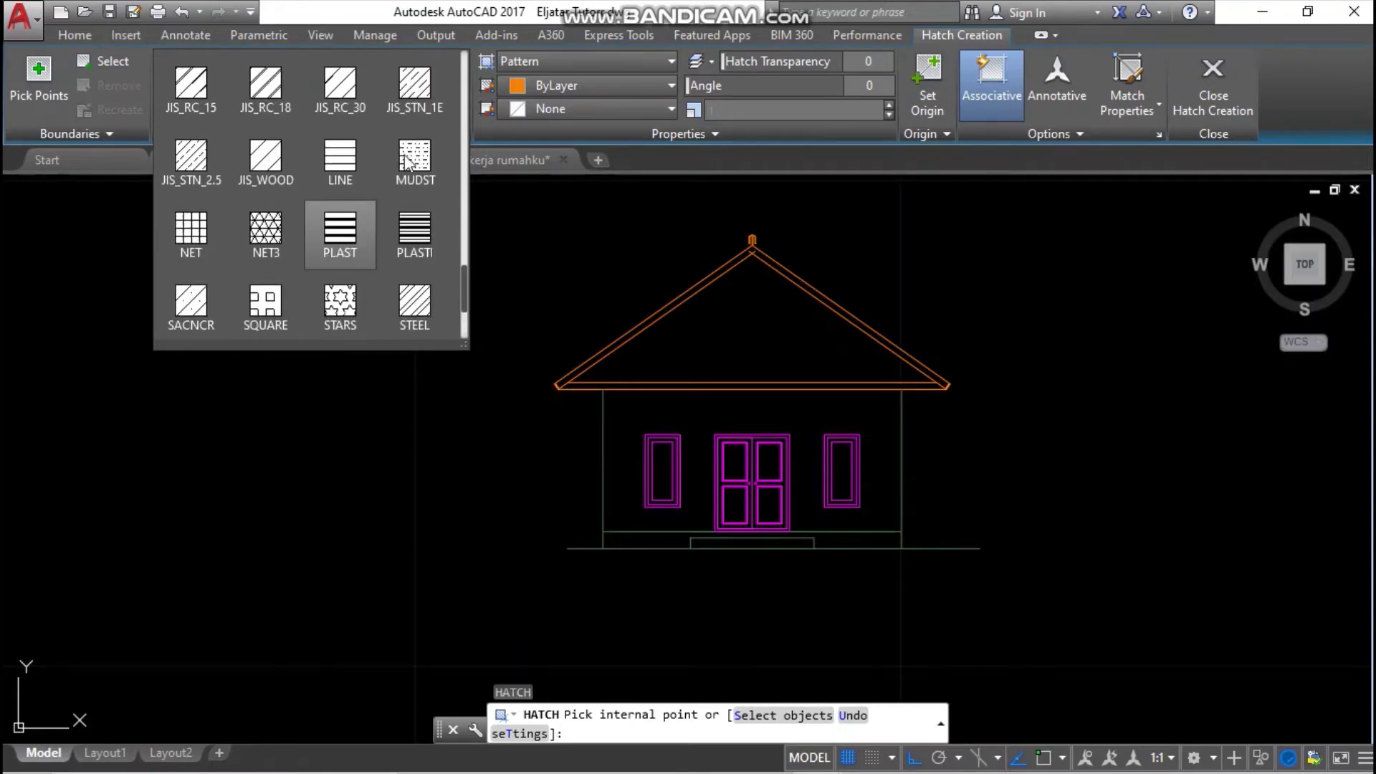
scroll(409, 172, up, 7)
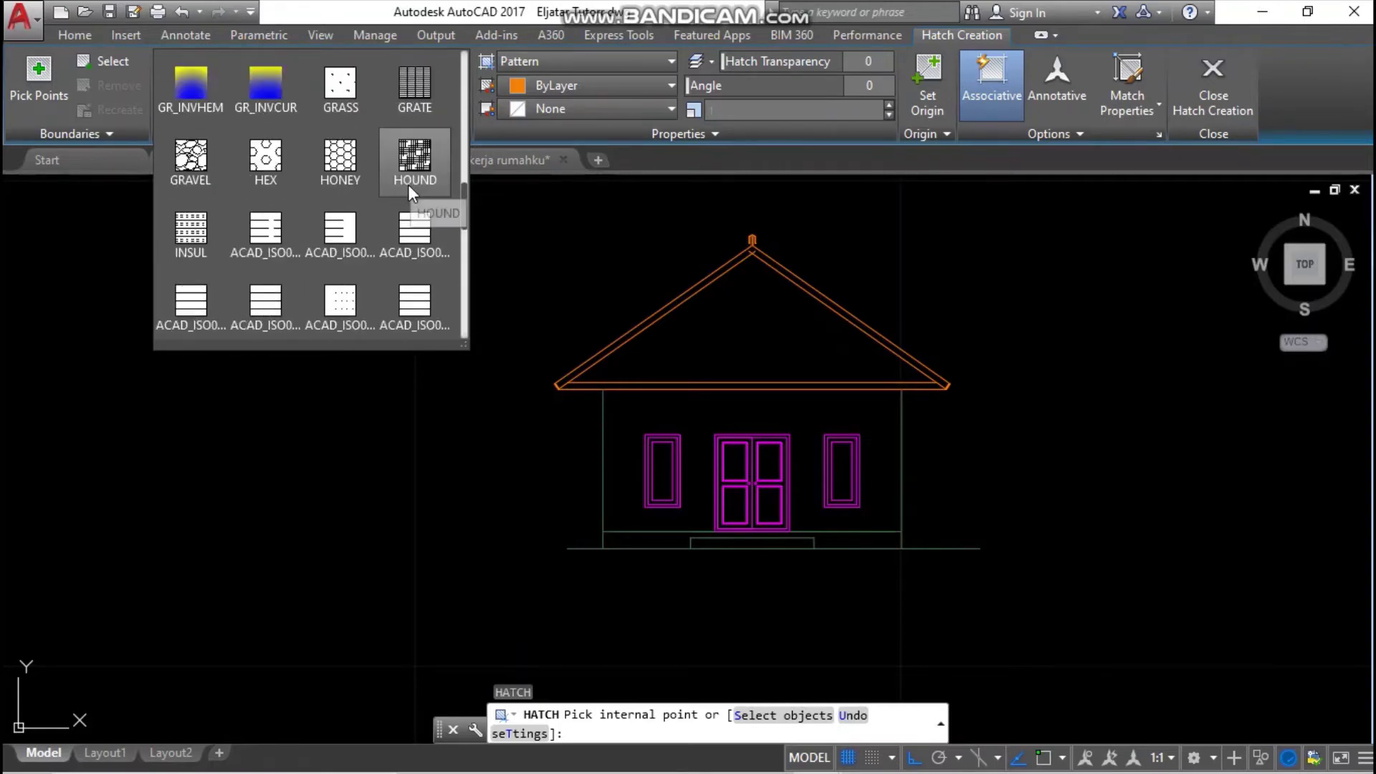
scroll(320, 187, up, 2)
scroll(287, 185, up, 2)
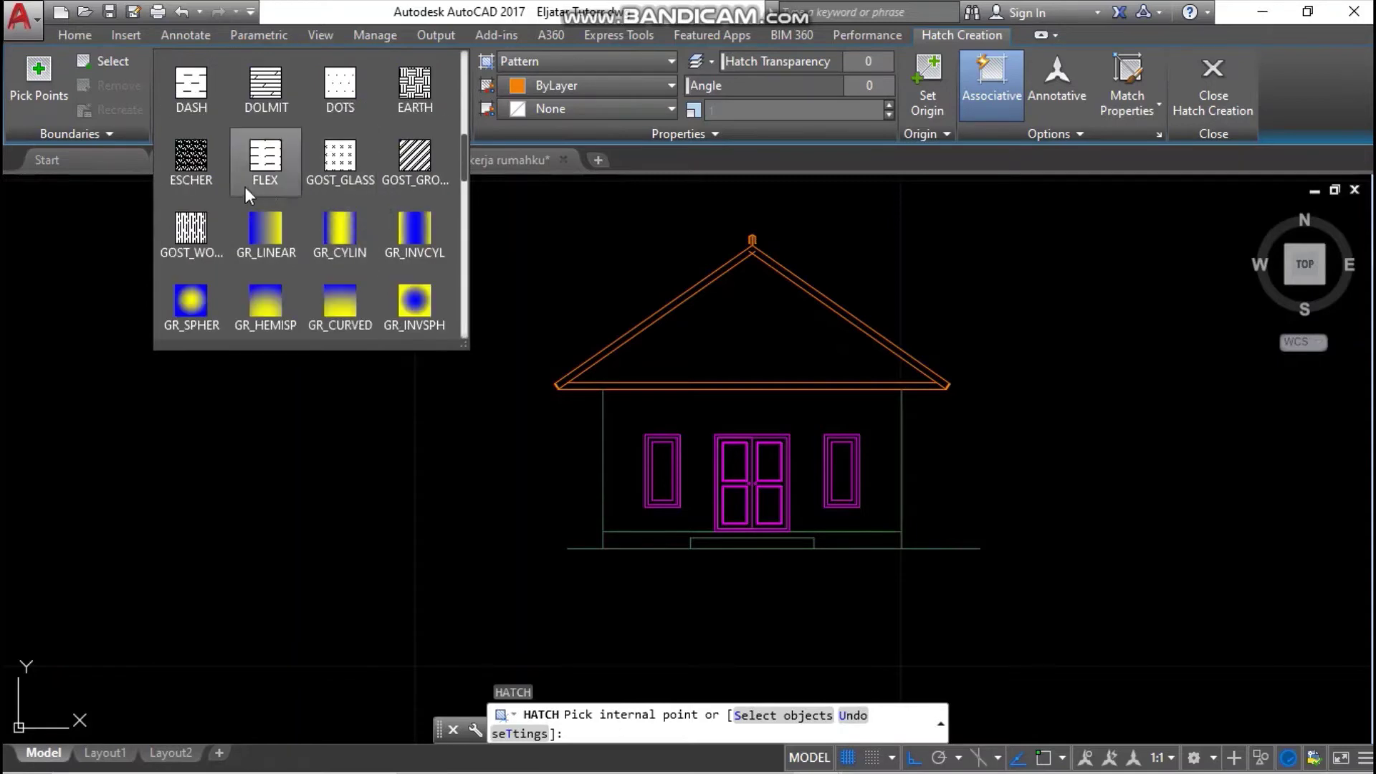
scroll(316, 179, up, 1)
scroll(286, 176, up, 1)
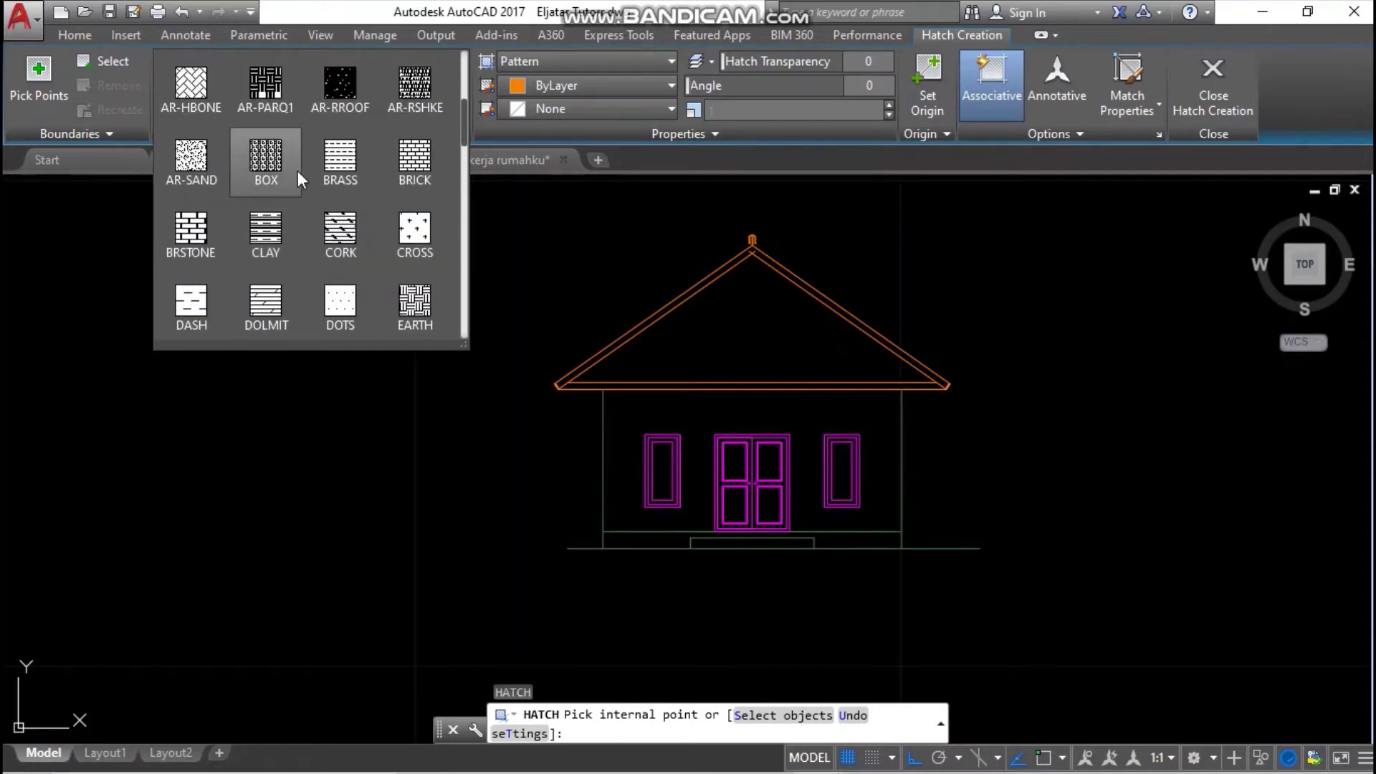
scroll(265, 118, up, 1)
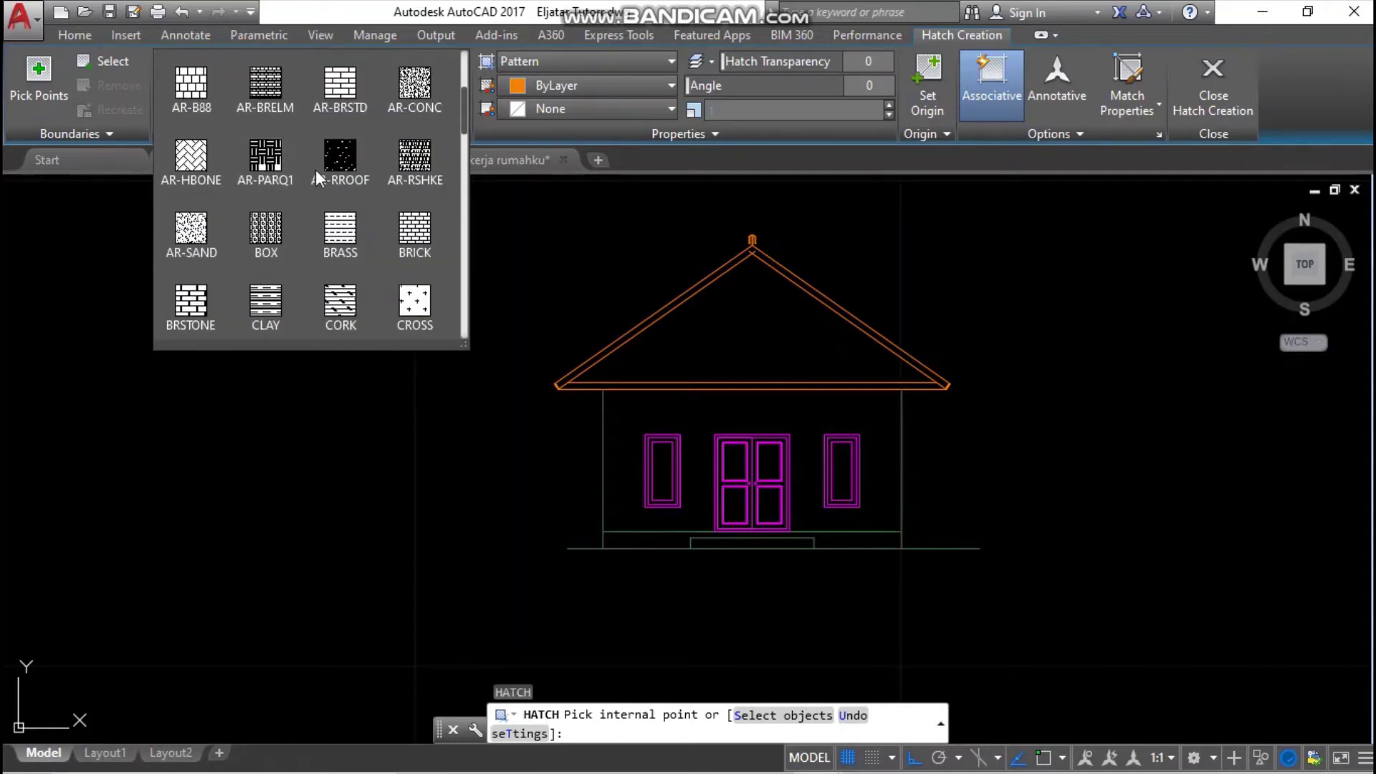
click(401, 154)
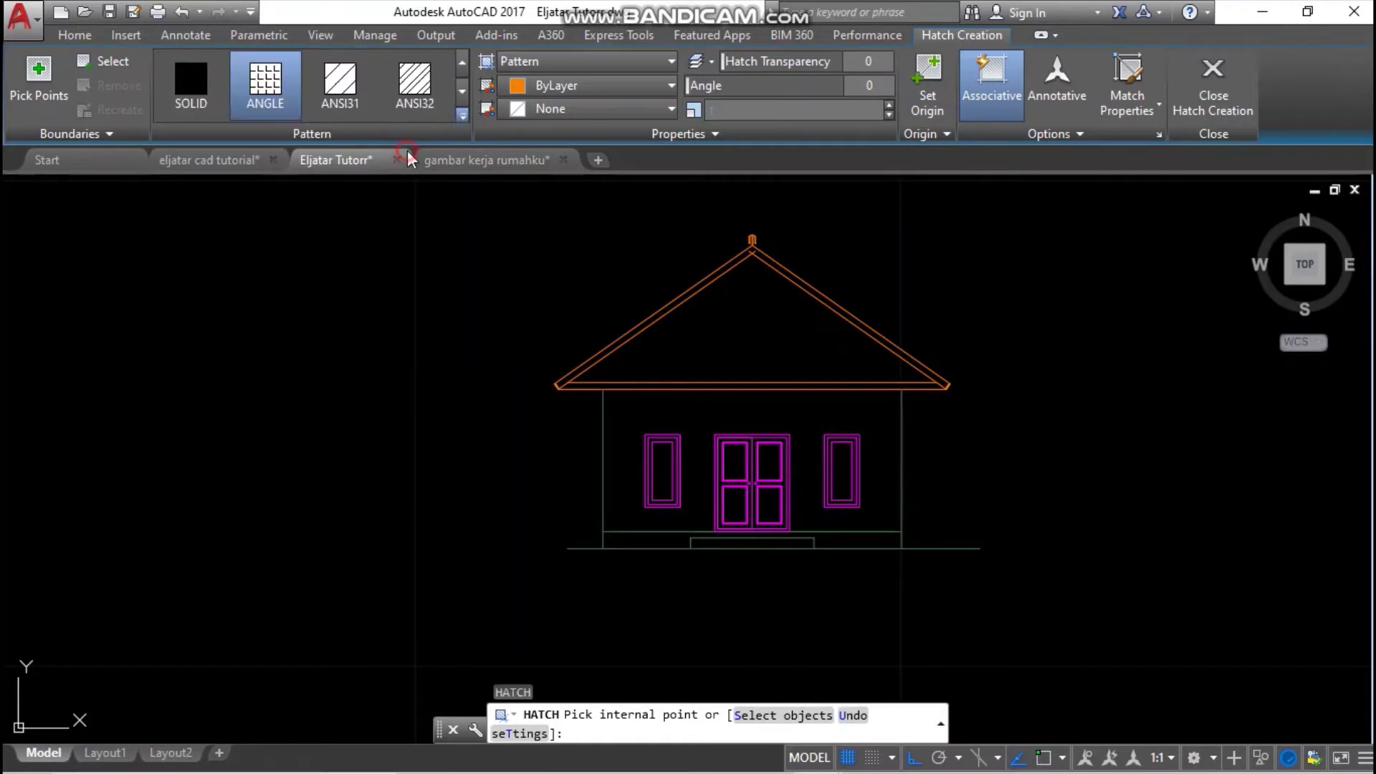
click(729, 325)
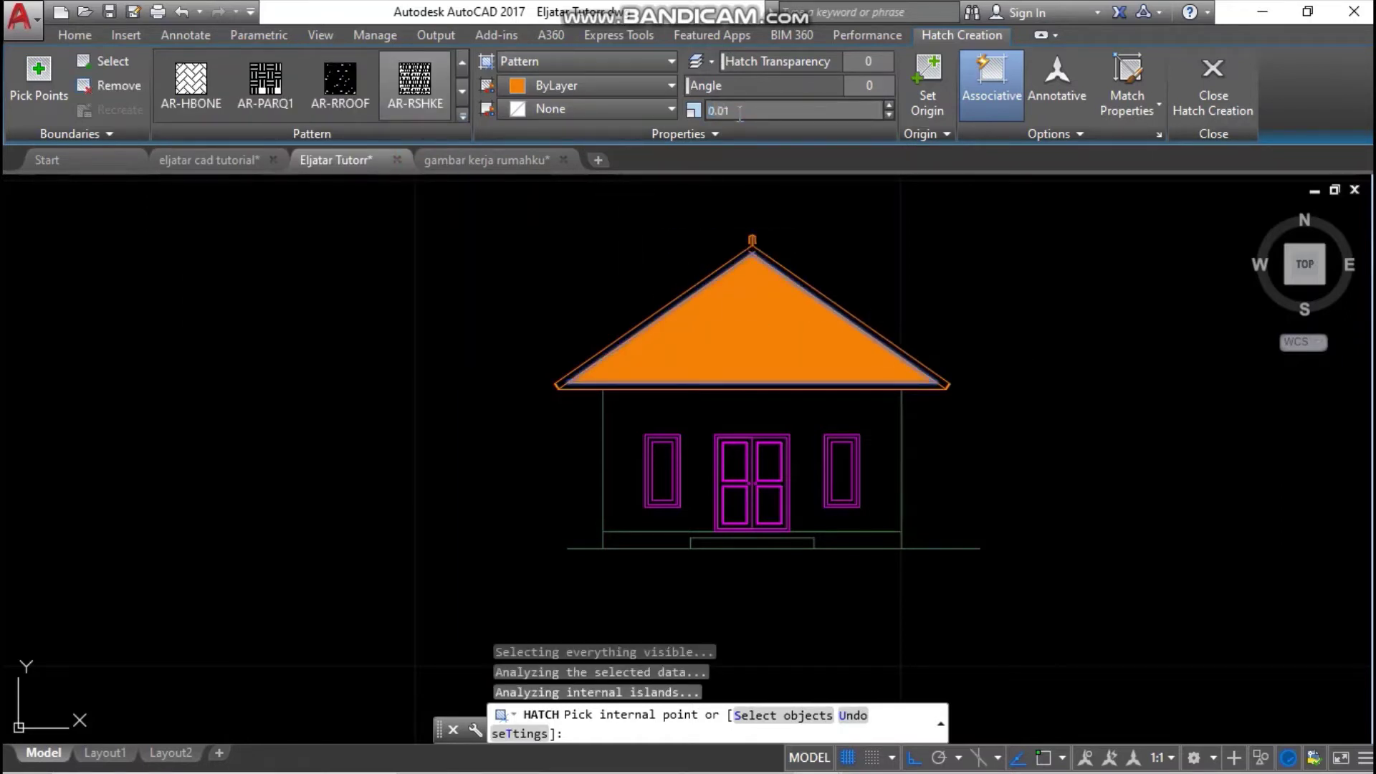
key(Escape)
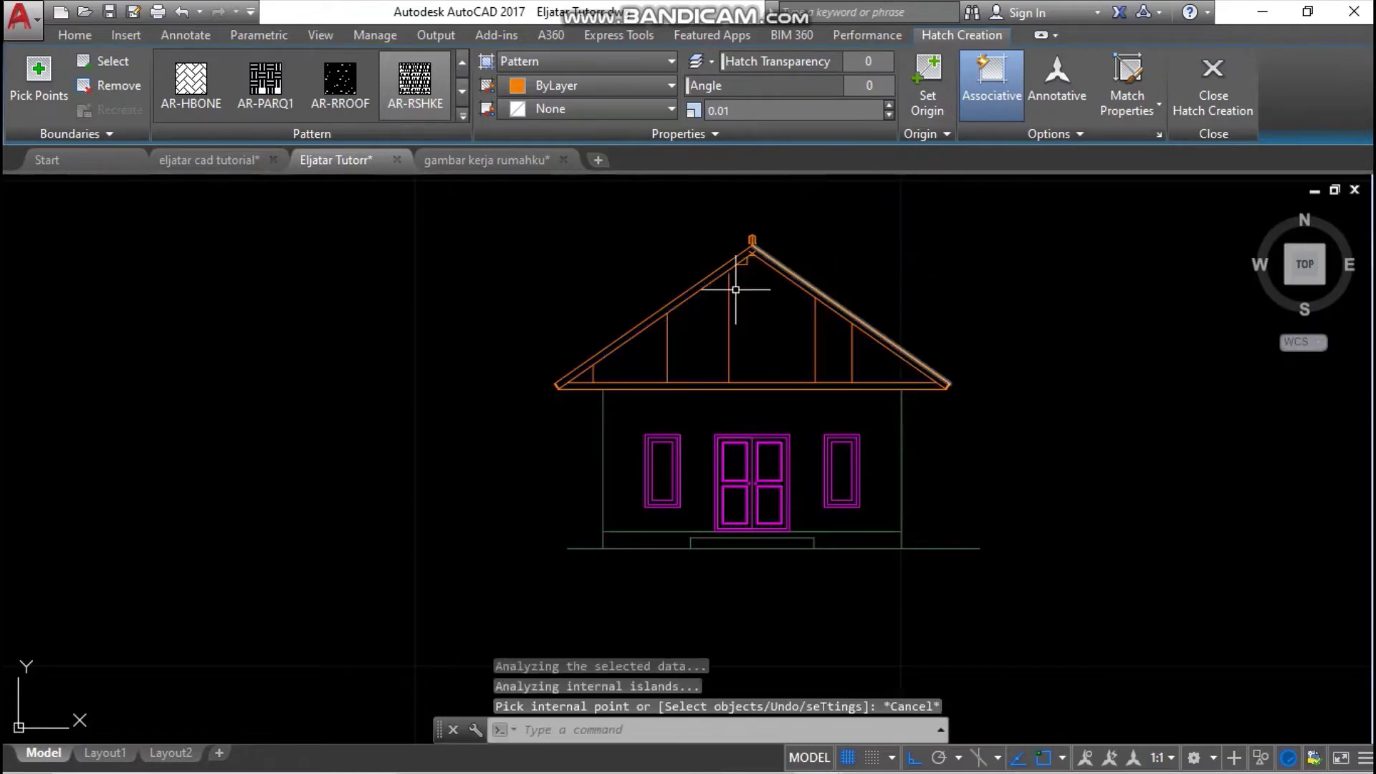
- Set the roof hatch's pattern scale to 0.001
scroll(730, 312, up, 2)
click(725, 307)
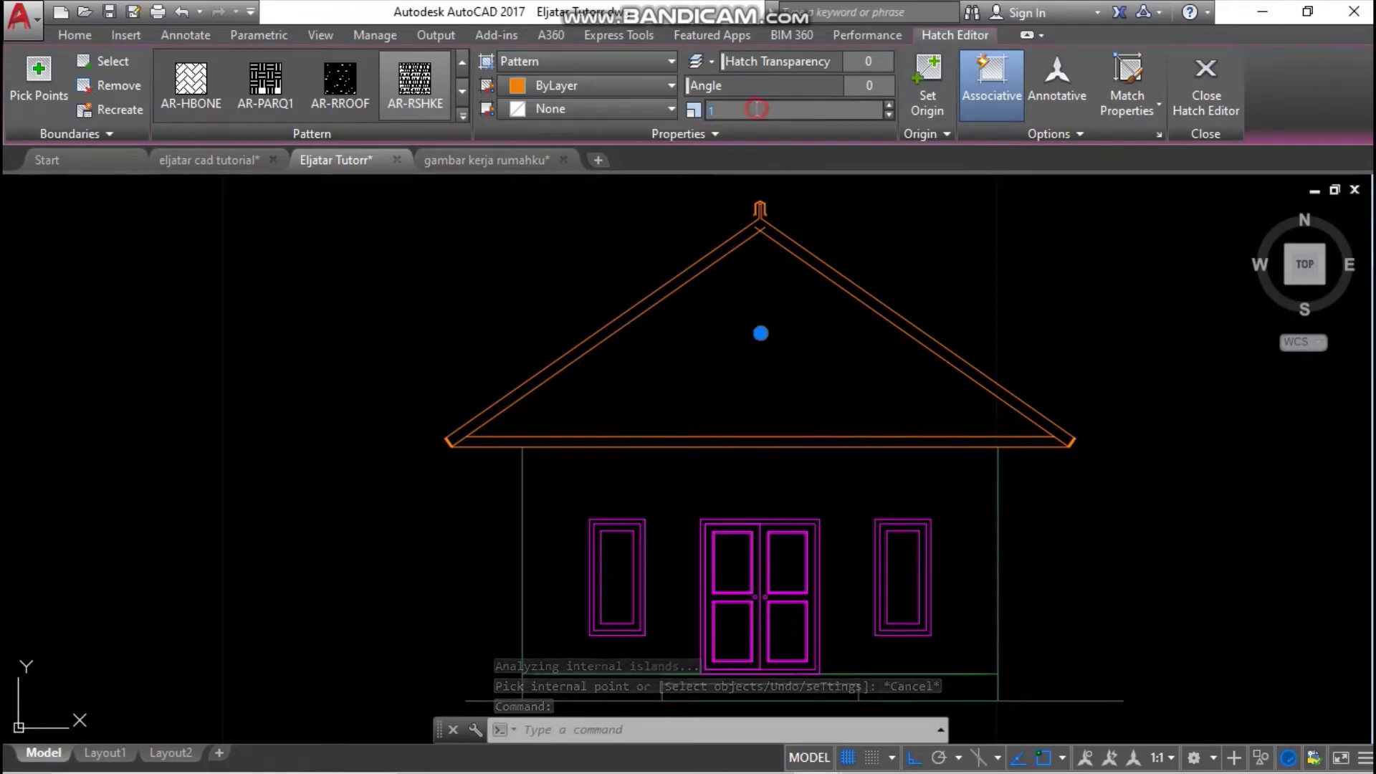
text(0.00)
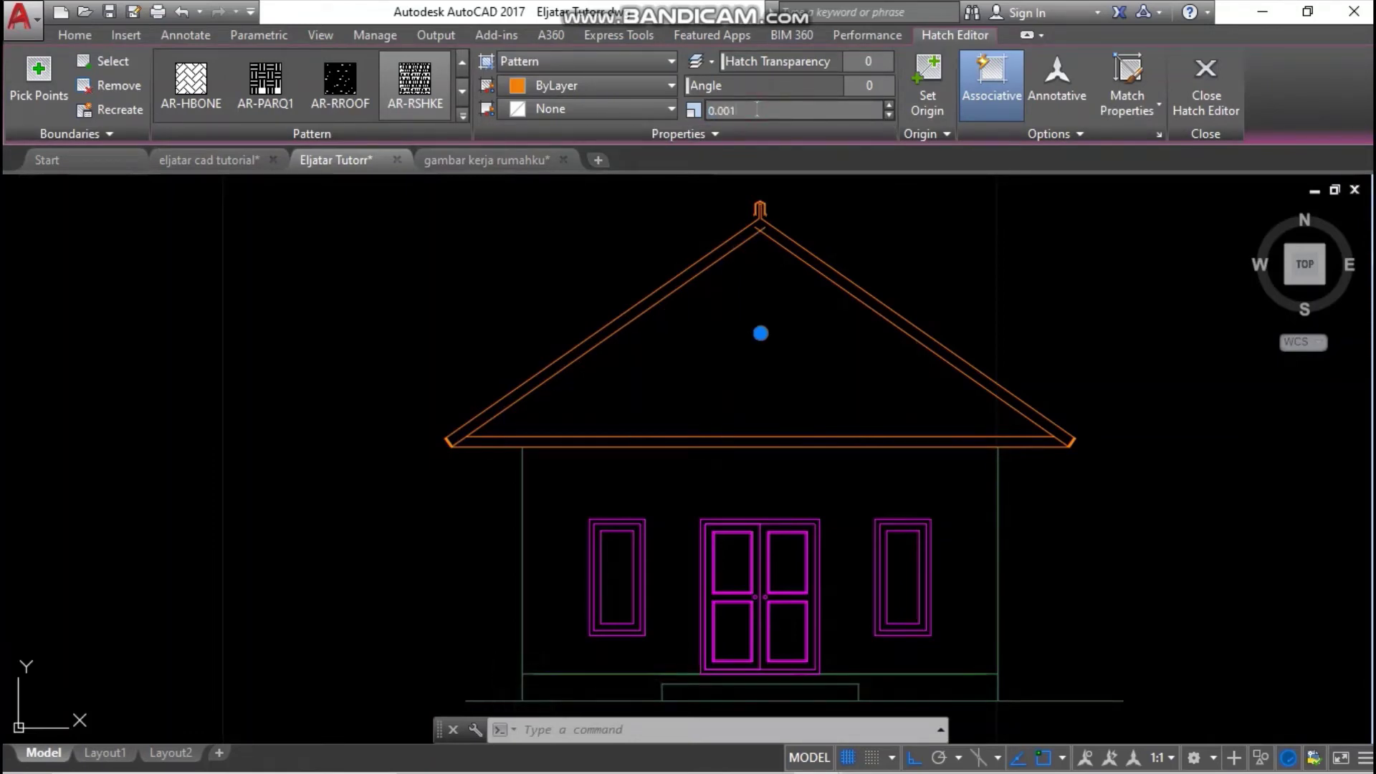
text(1)
key(Return)
key(Escape)
scroll(932, 347, down, 4)
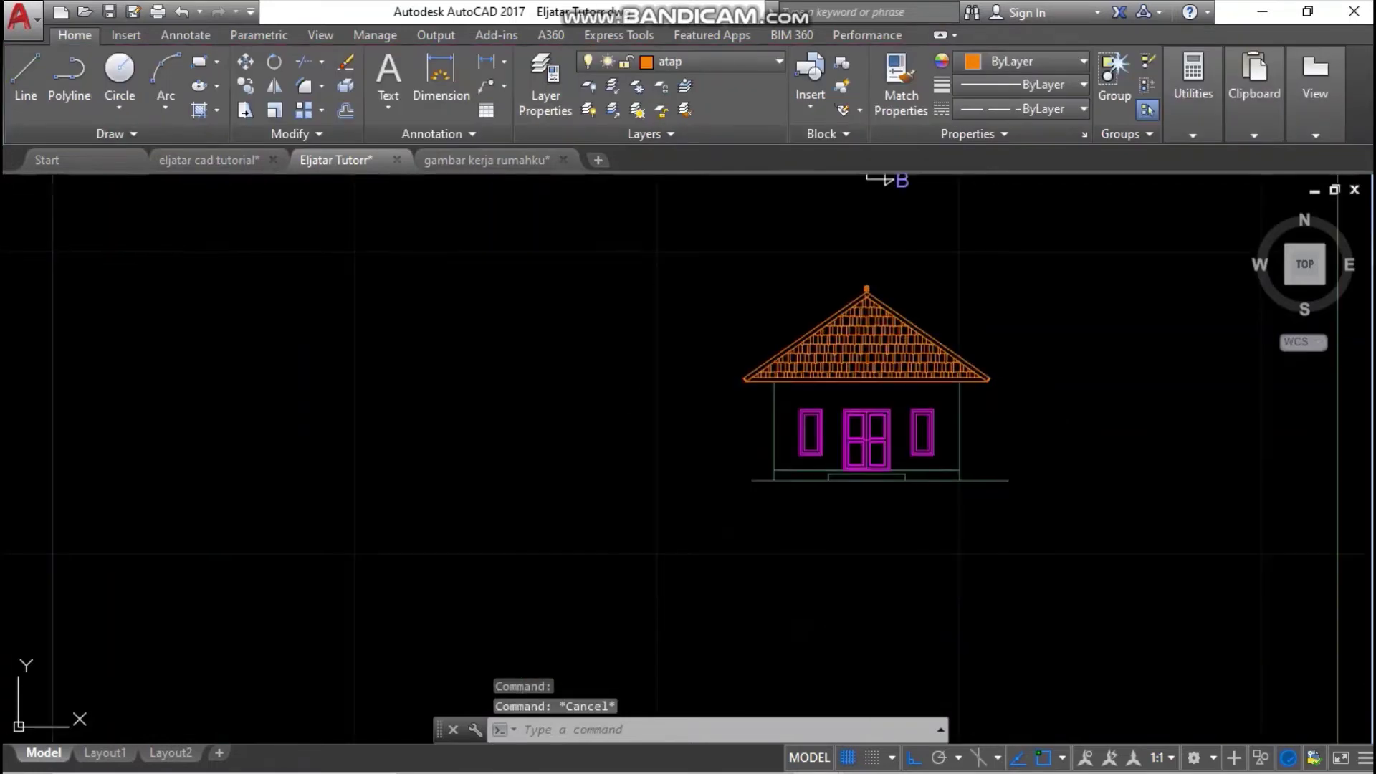
scroll(918, 334, up, 2)
scroll(917, 334, up, 2)
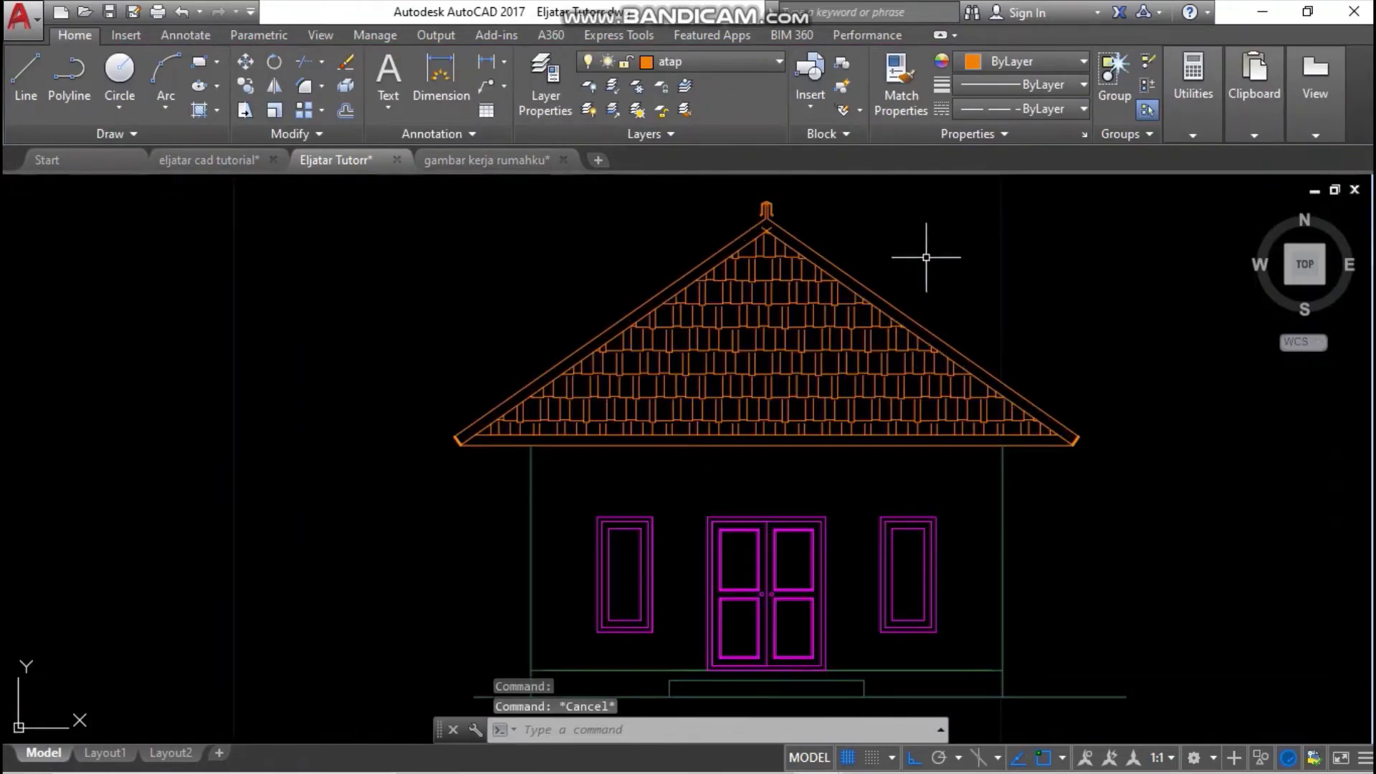
- Erase the whole ridge-cap detail above the roof peak
scroll(739, 205, up, 5)
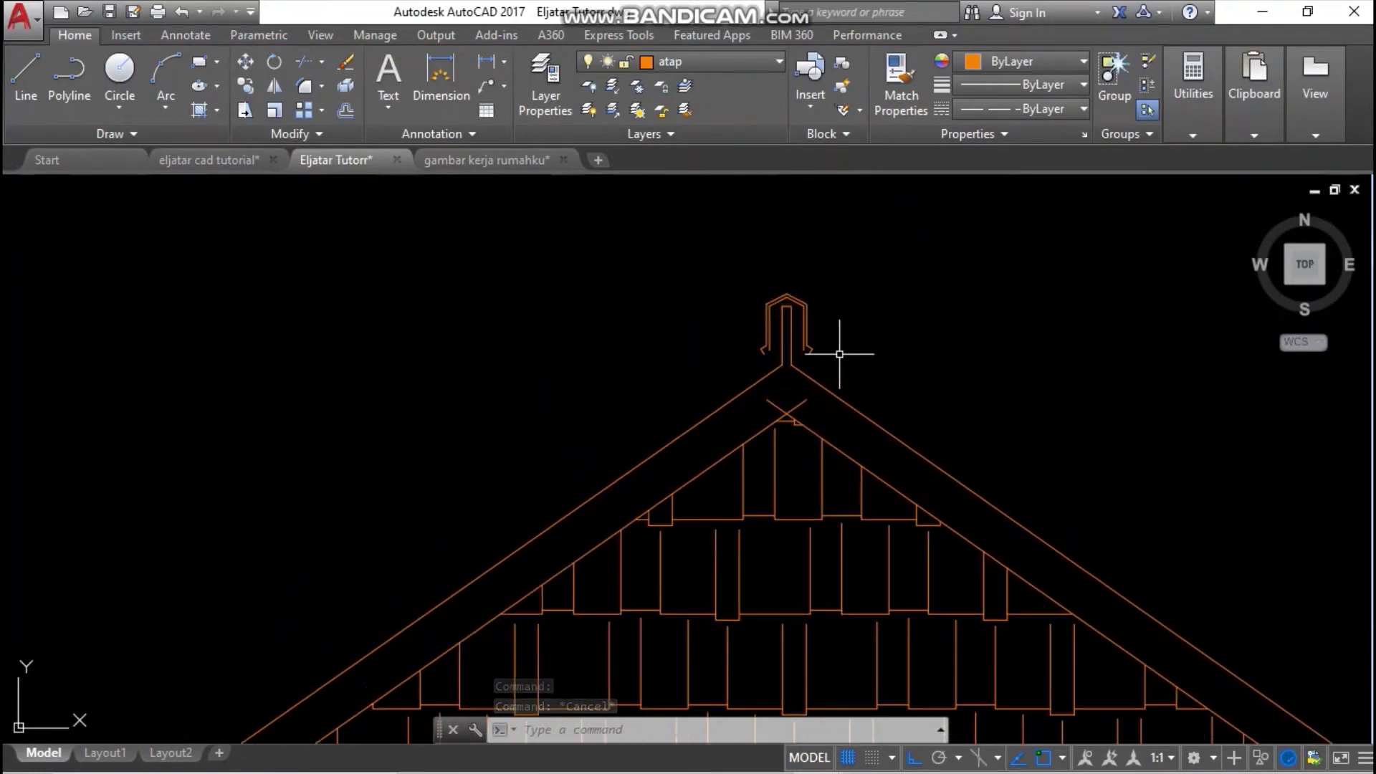
click(839, 354)
click(724, 258)
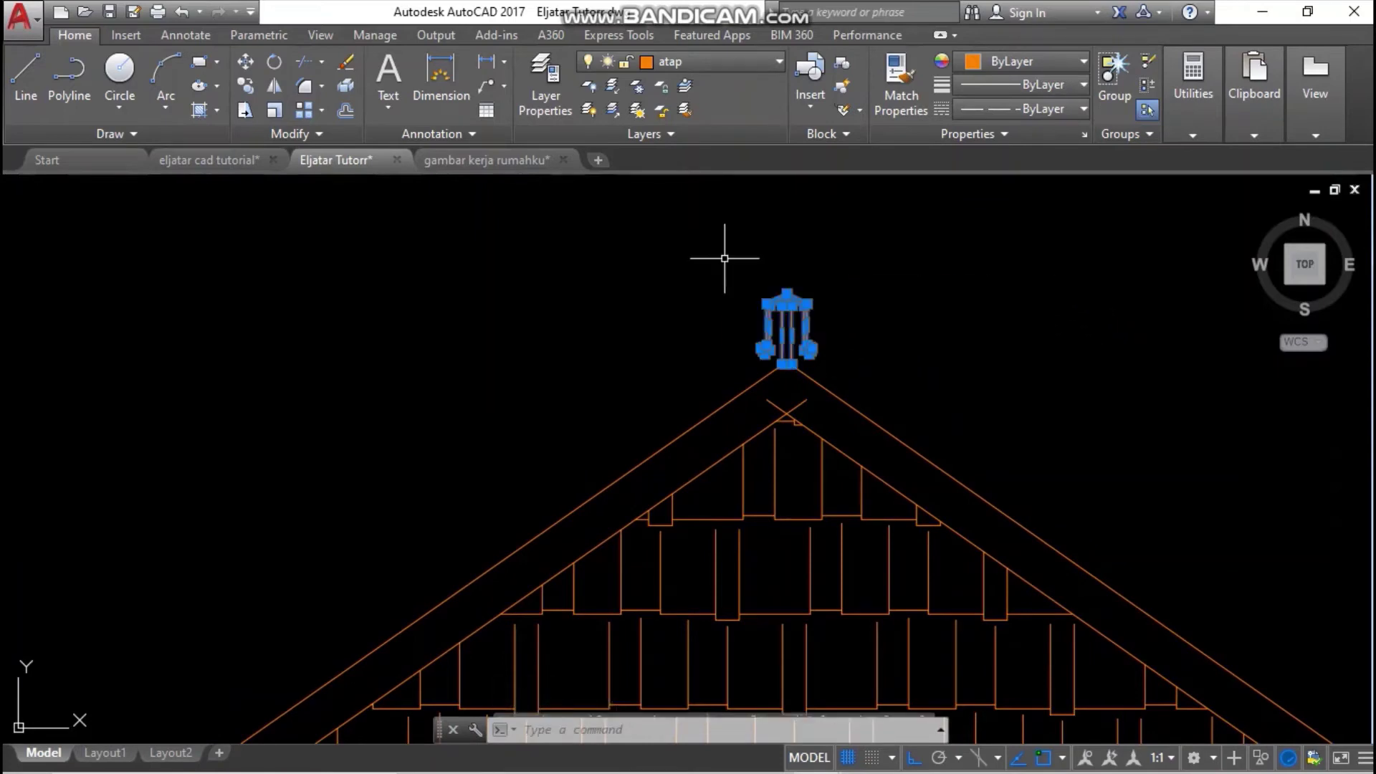
key(Delete)
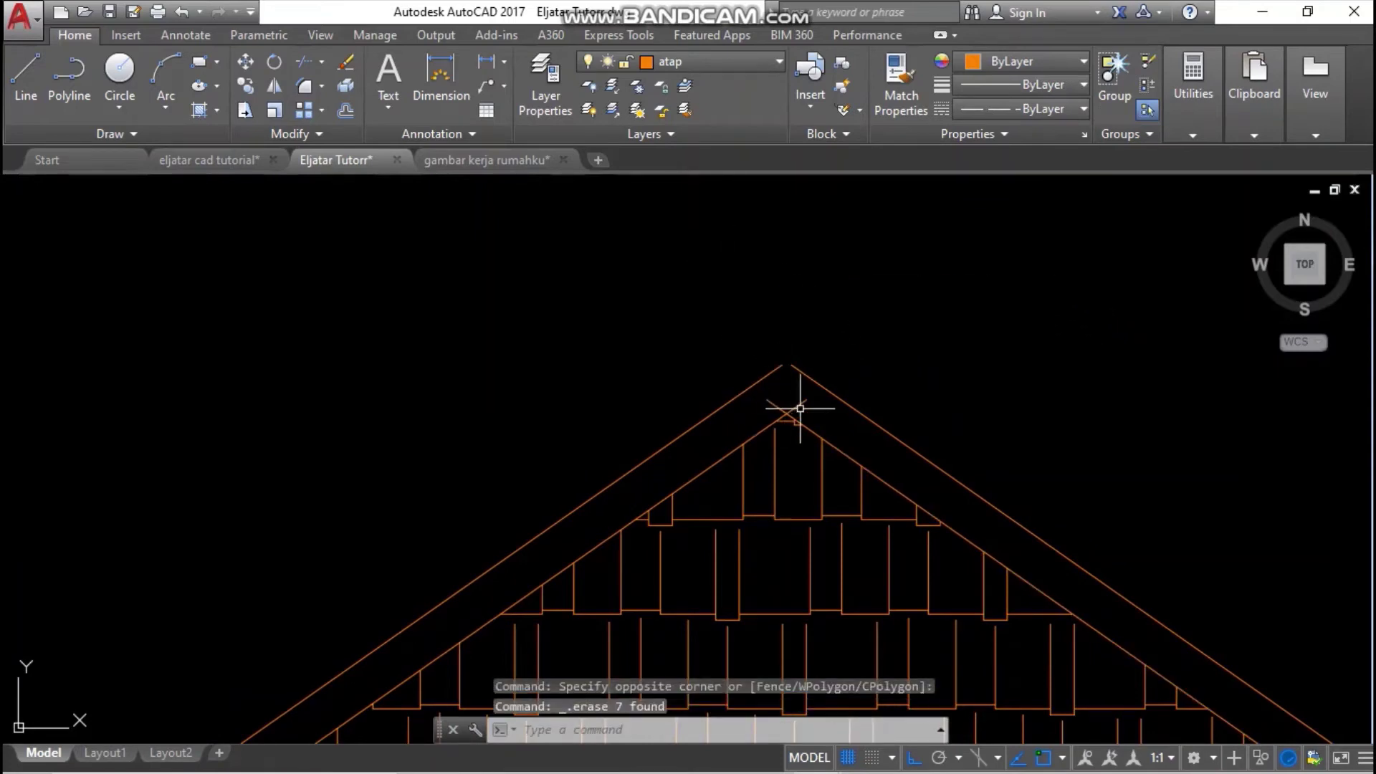
- Undo the erasure of the ridge-cap detail
scroll(791, 358, down, 2)
key(ctrl+z)
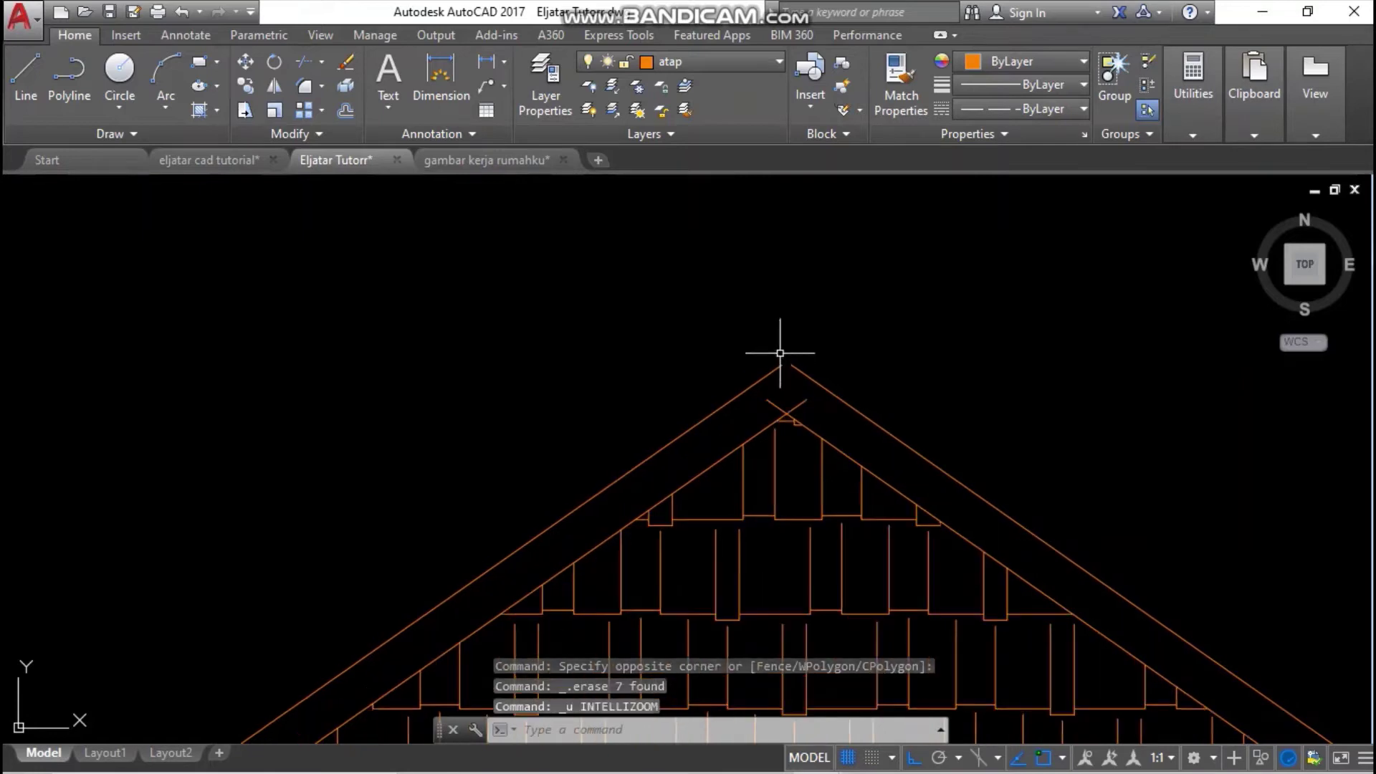
key(ctrl+z)
scroll(788, 360, up, 3)
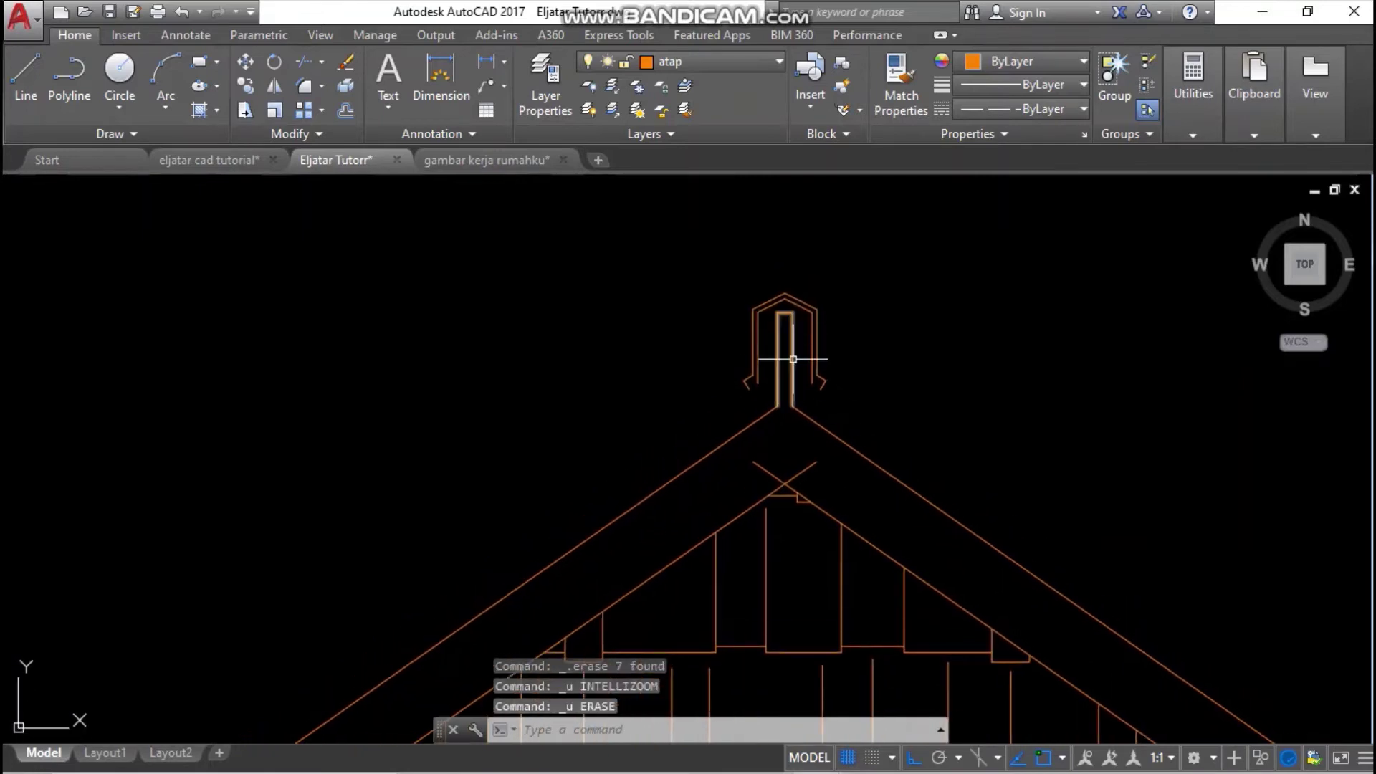
scroll(813, 386, down, 2)
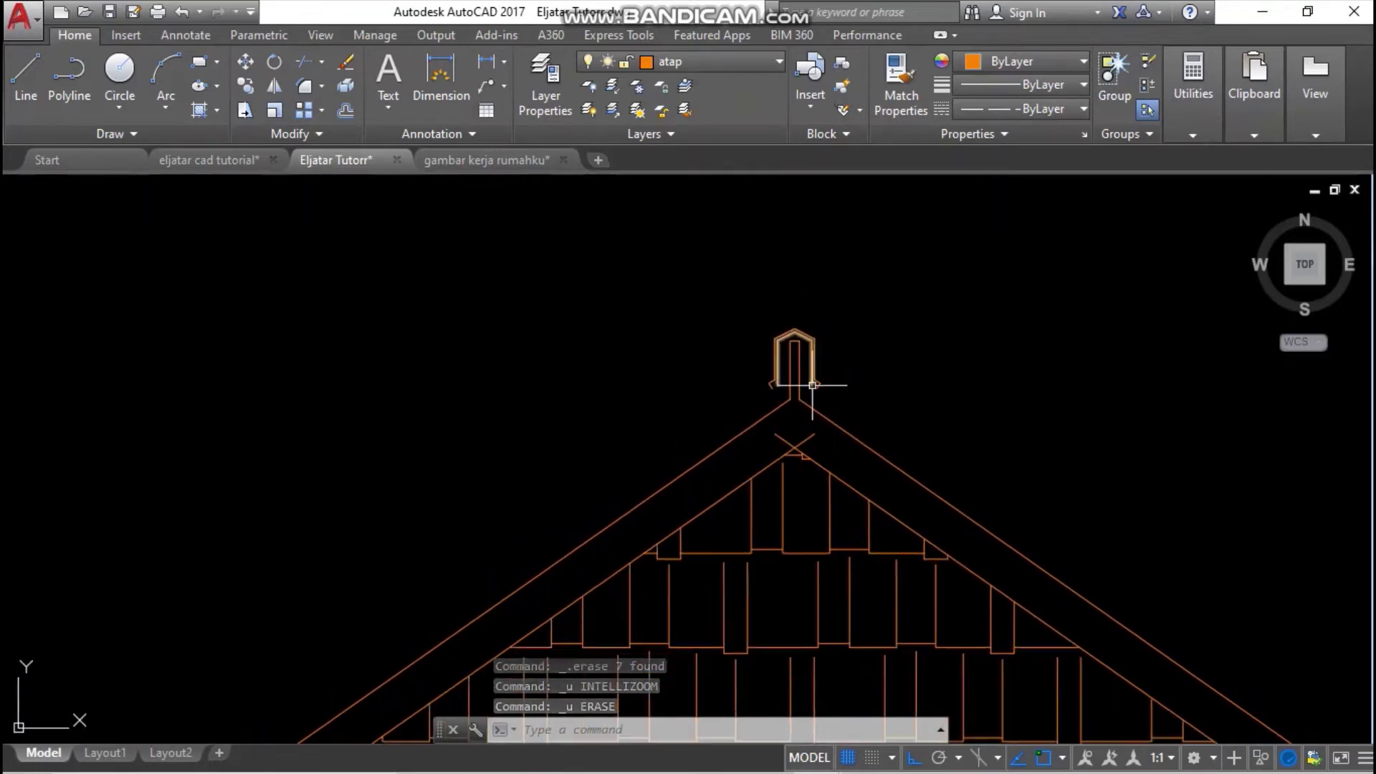
middle_drag(823, 403, 613, 185)
scroll(832, 370, down, 4)
middle_drag(681, 232, 695, 289)
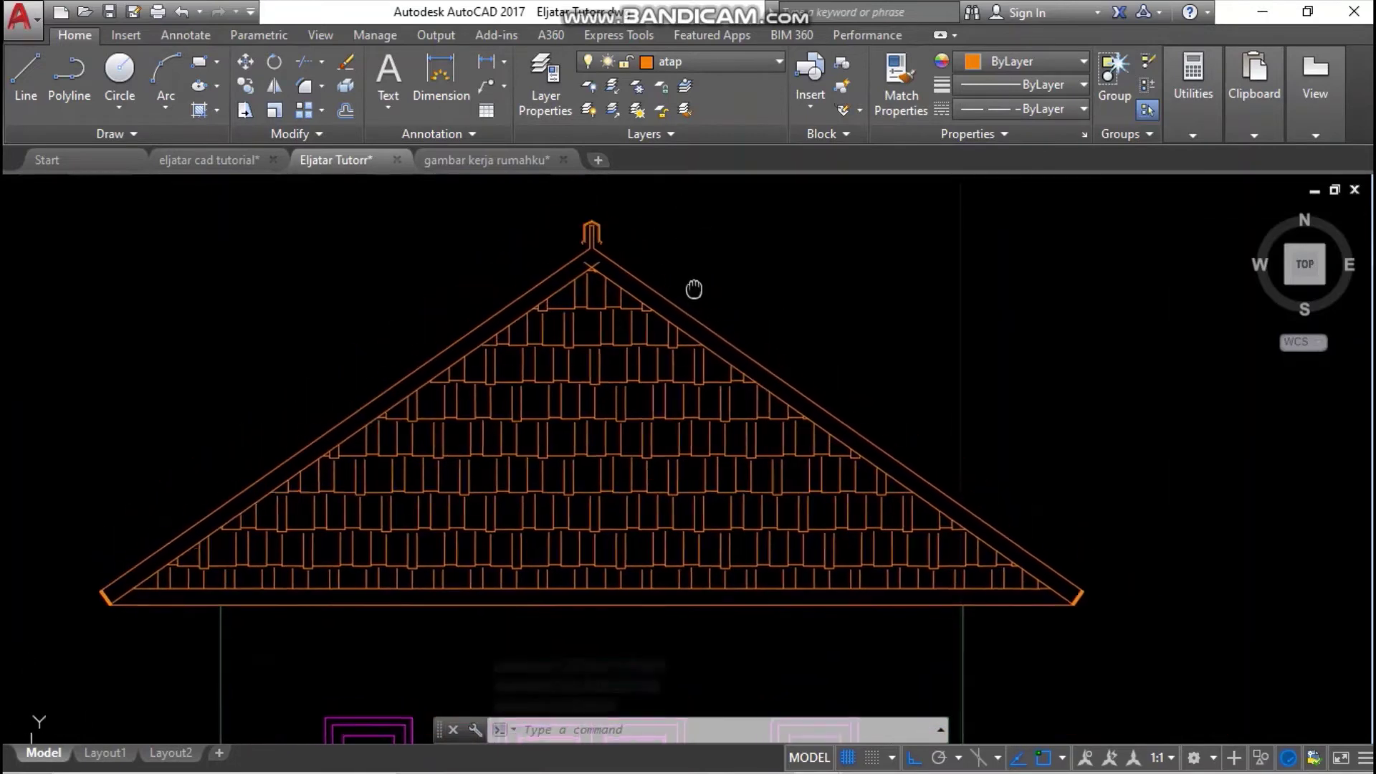
middle_drag(634, 240, 615, 295)
scroll(610, 287, up, 6)
click(524, 236)
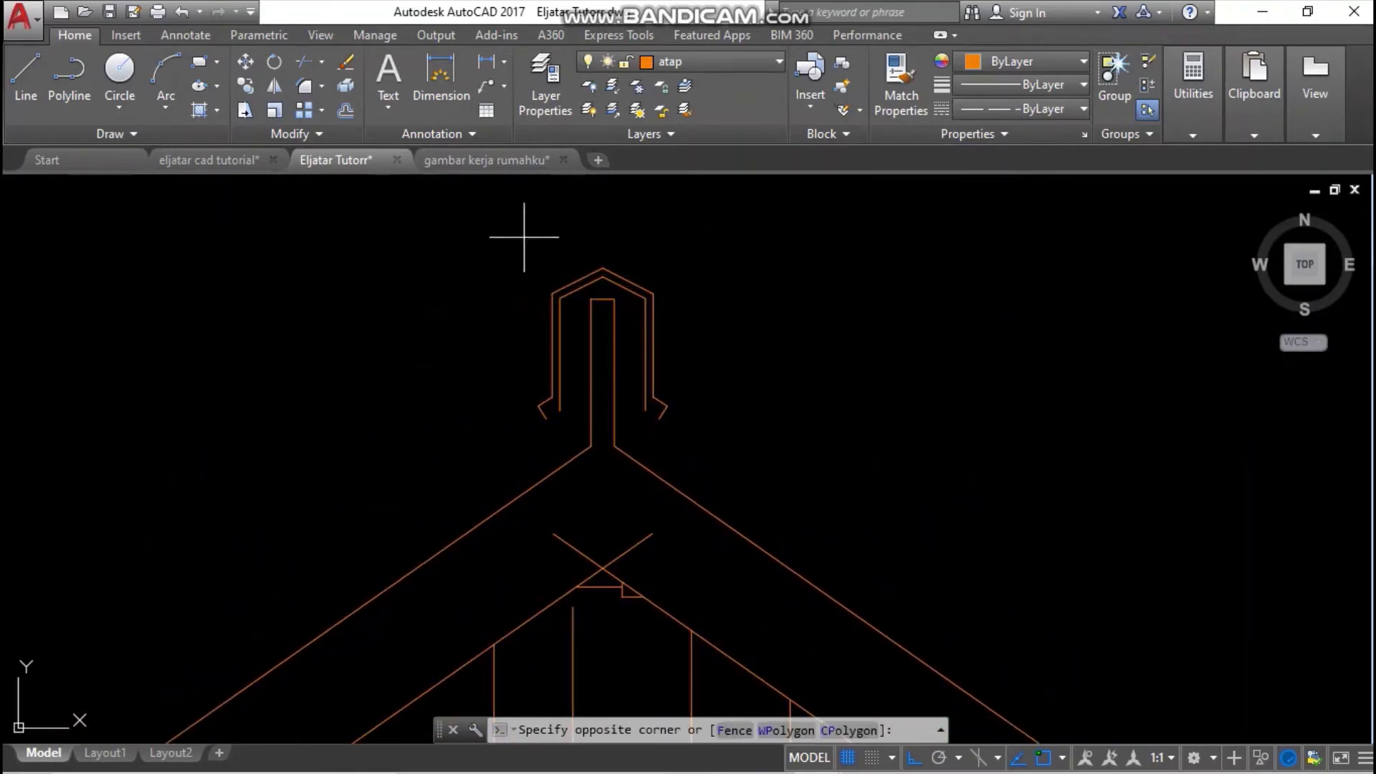
click(748, 482)
right_click(680, 353)
key(Escape)
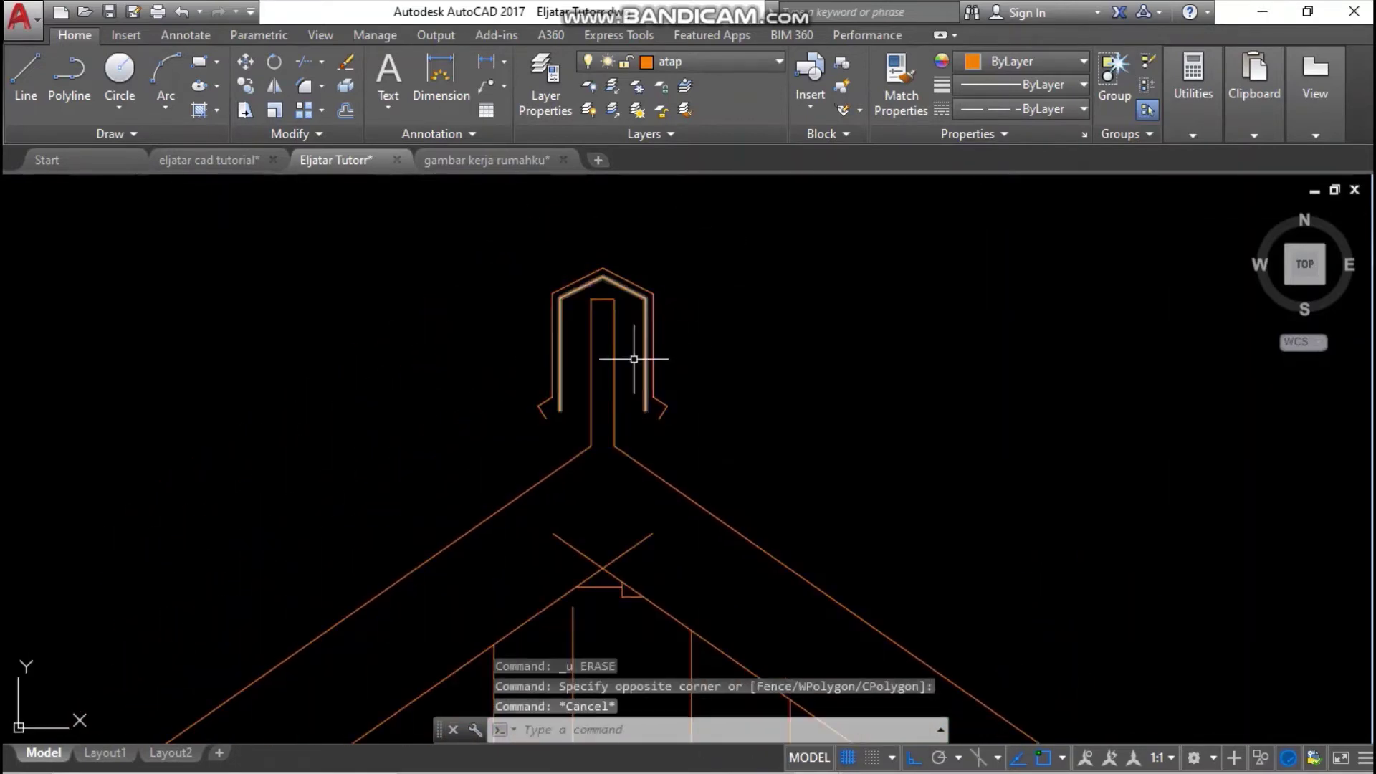
- Erase the narrow upright inside the ridge cap and move the cap straight down onto the upper roof lines
click(633, 362)
key(Delete)
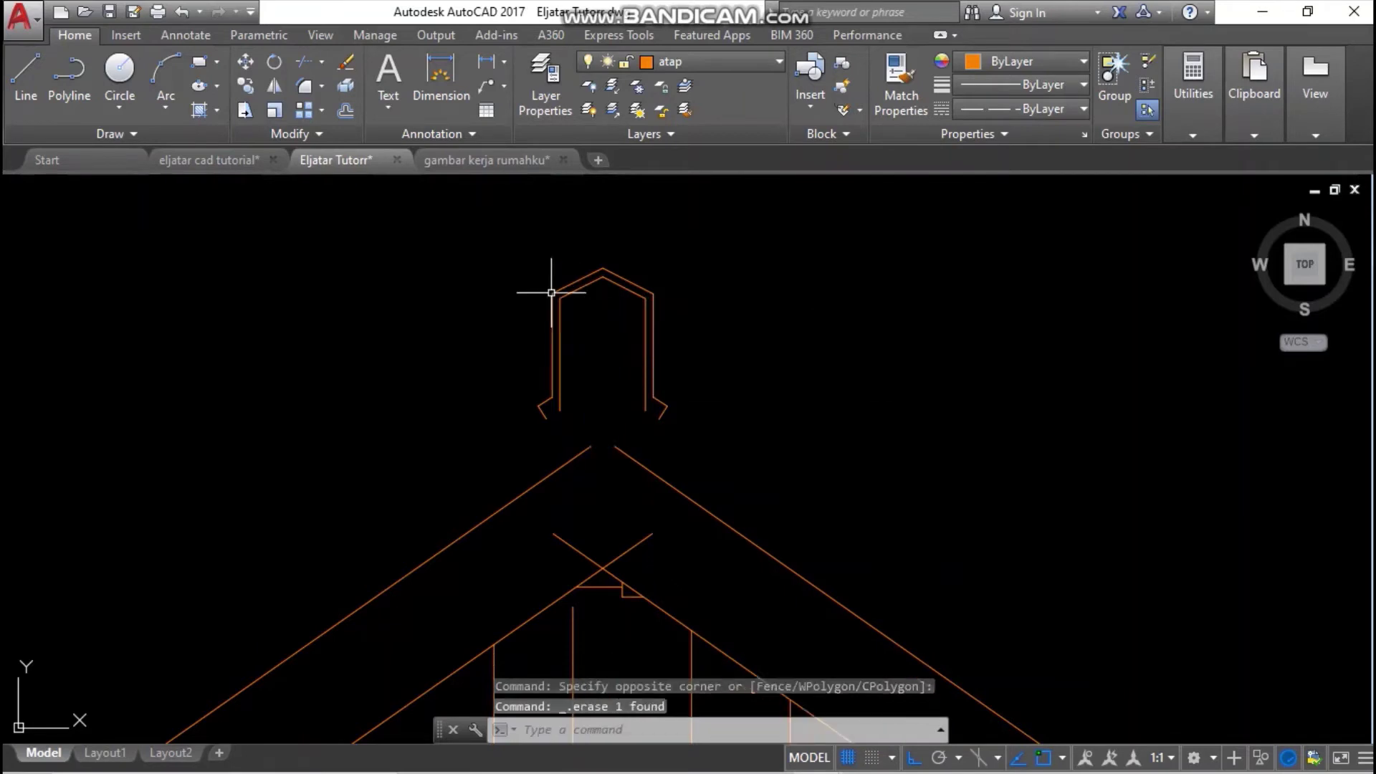
click(482, 239)
click(725, 450)
right_click(702, 298)
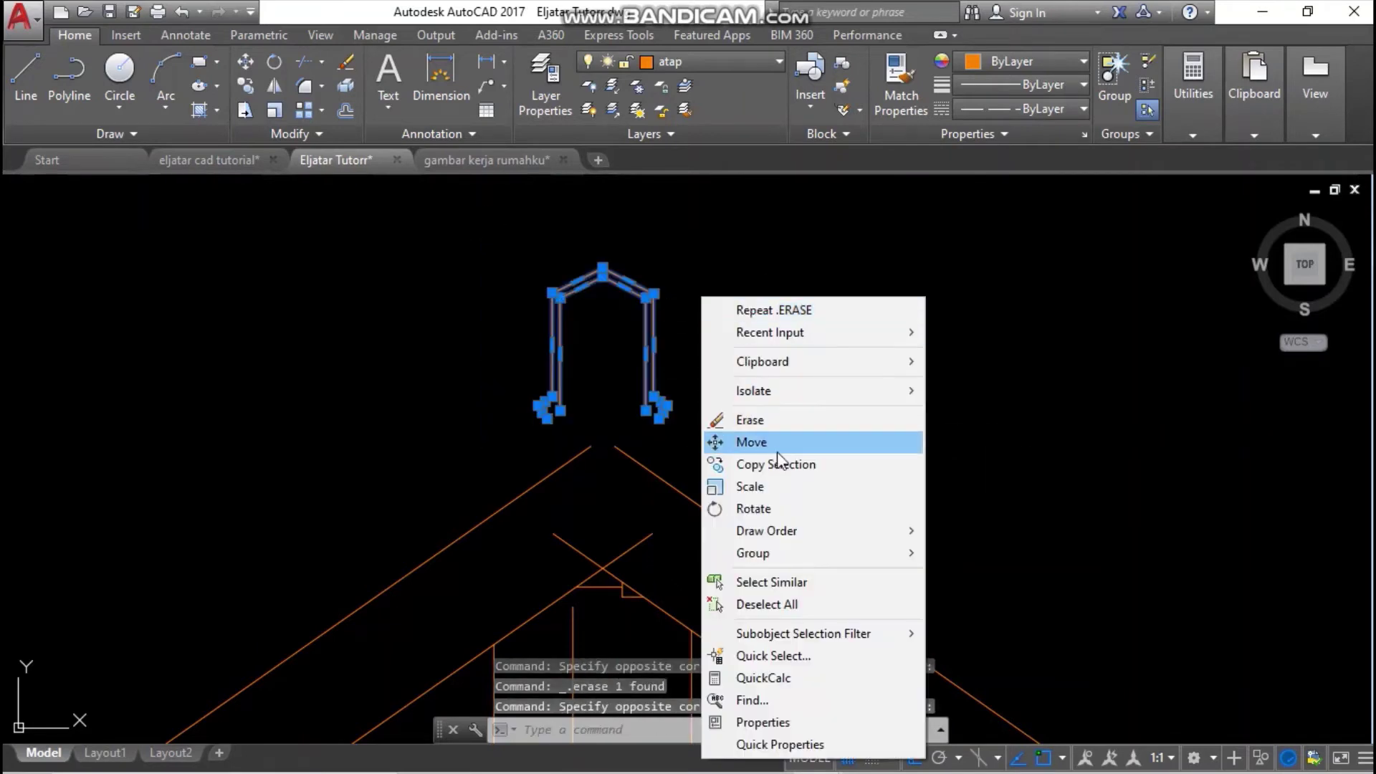
click(751, 443)
scroll(650, 405, up, 2)
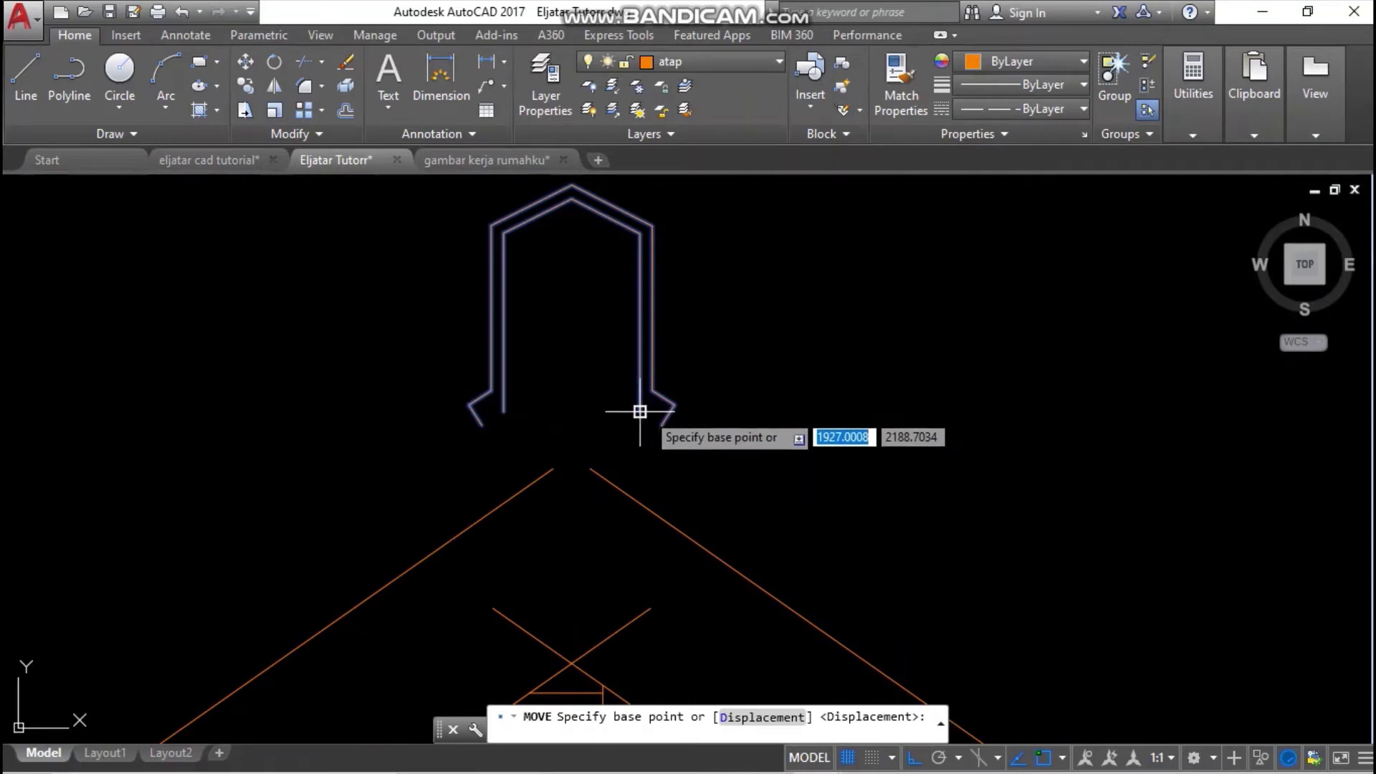
click(640, 411)
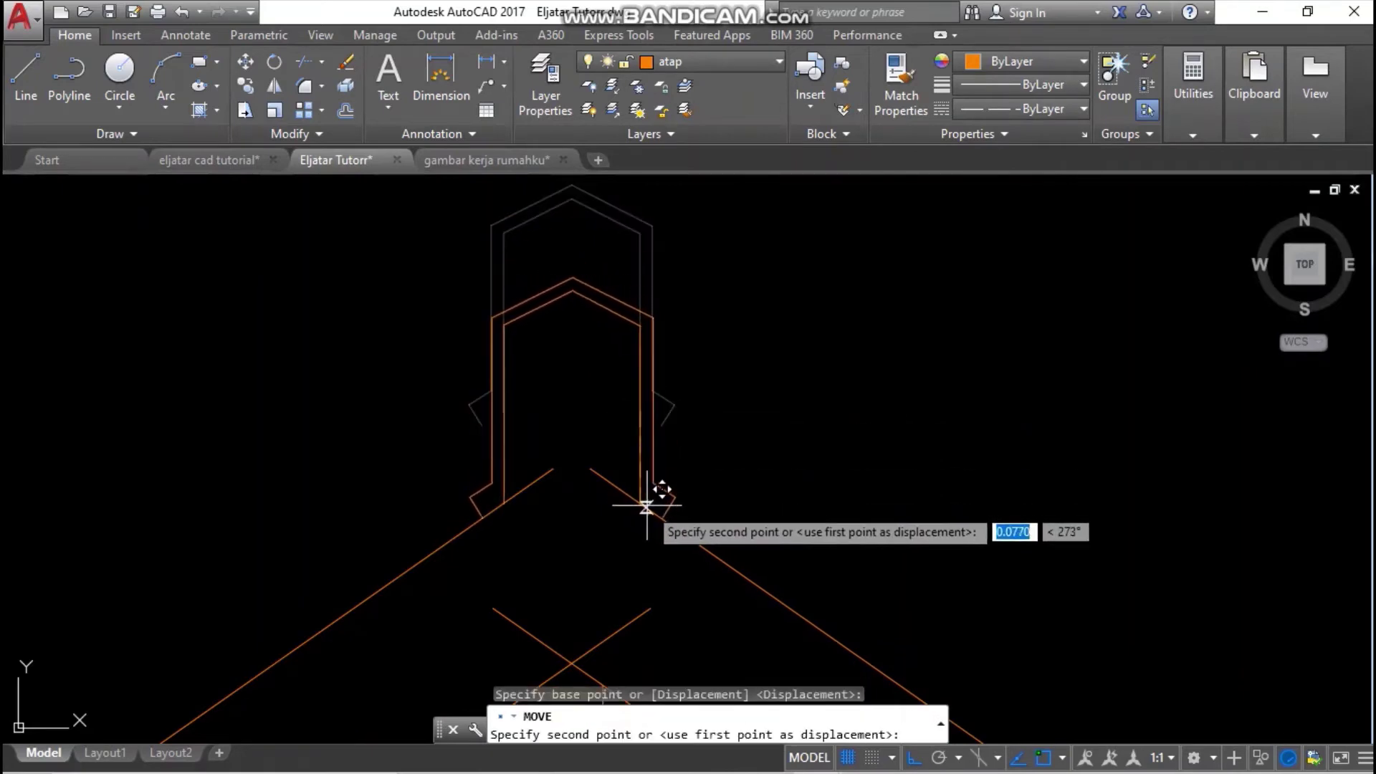
click(644, 504)
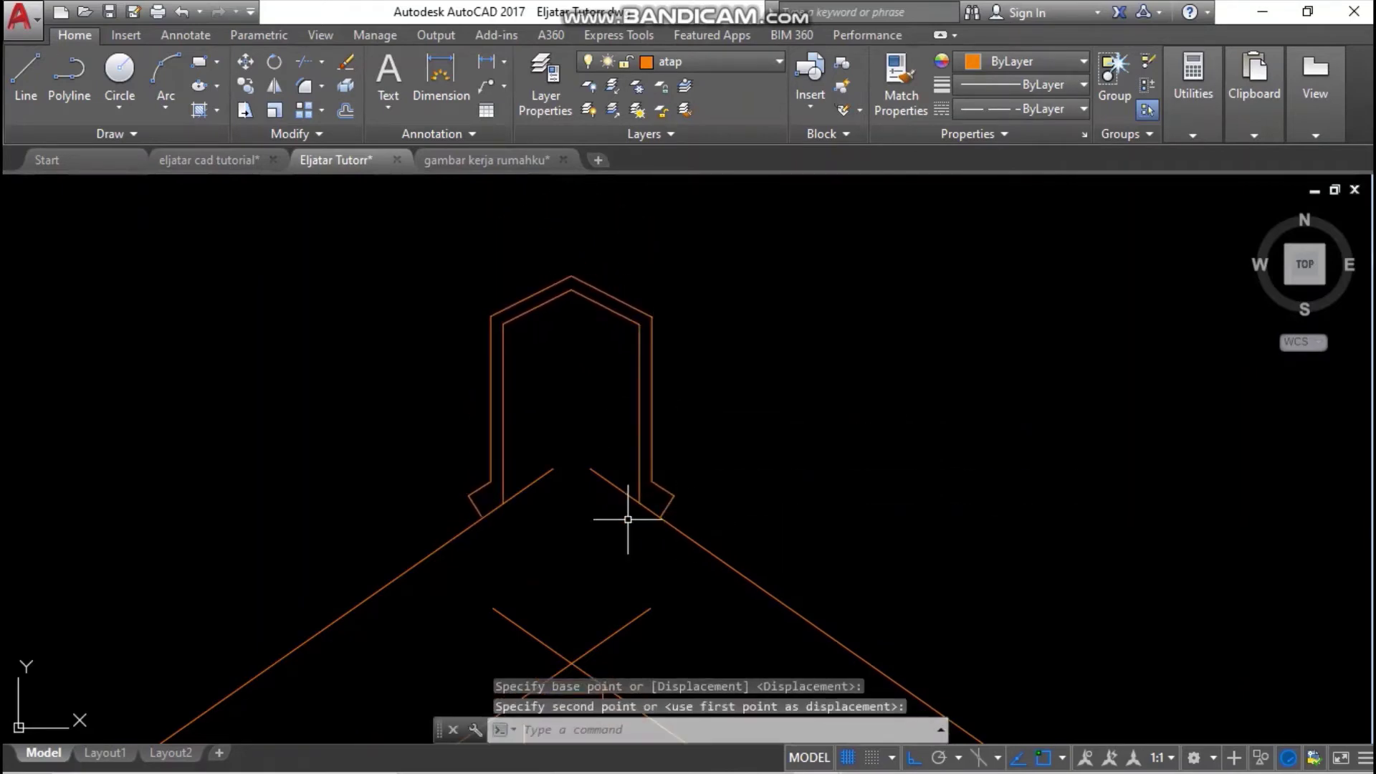
scroll(674, 430, down, 10)
mouse_move(768, 446)
middle_down()
mouse_move(764, 321)
mouse_move(767, 430)
middle_up()
scroll(768, 351, down, 2)
scroll(715, 399, up, 8)
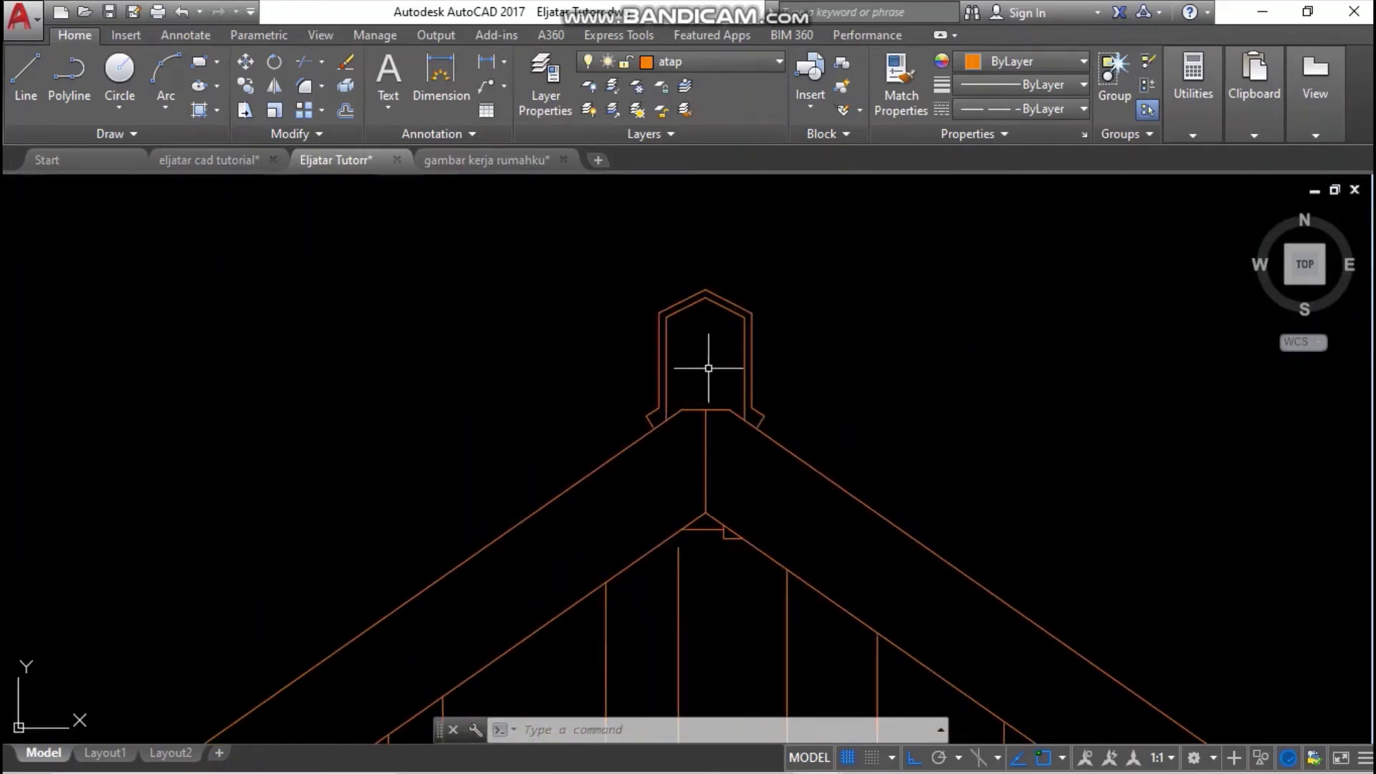
scroll(739, 374, down, 6)
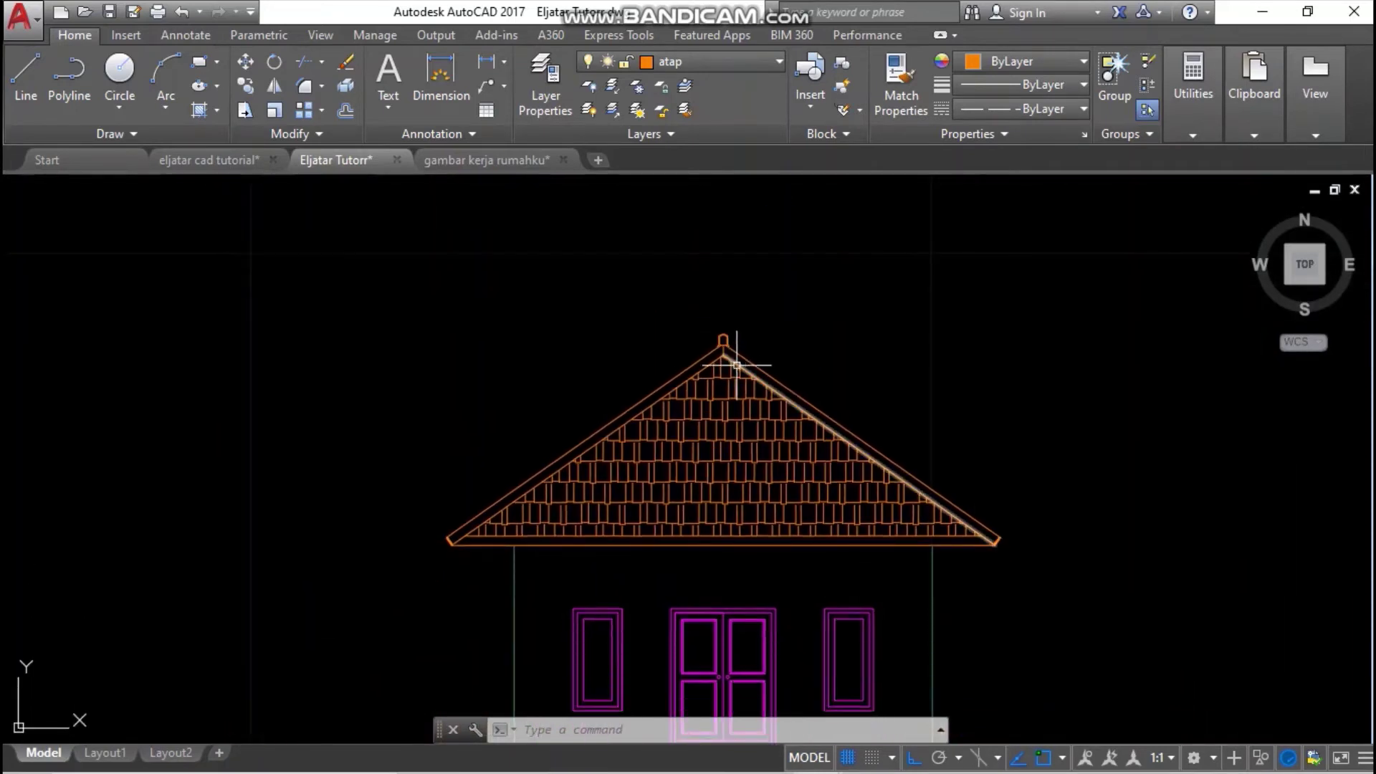
scroll(777, 402, down, 2)
mouse_move(728, 455)
middle_down()
mouse_move(729, 356)
mouse_move(749, 445)
middle_up()
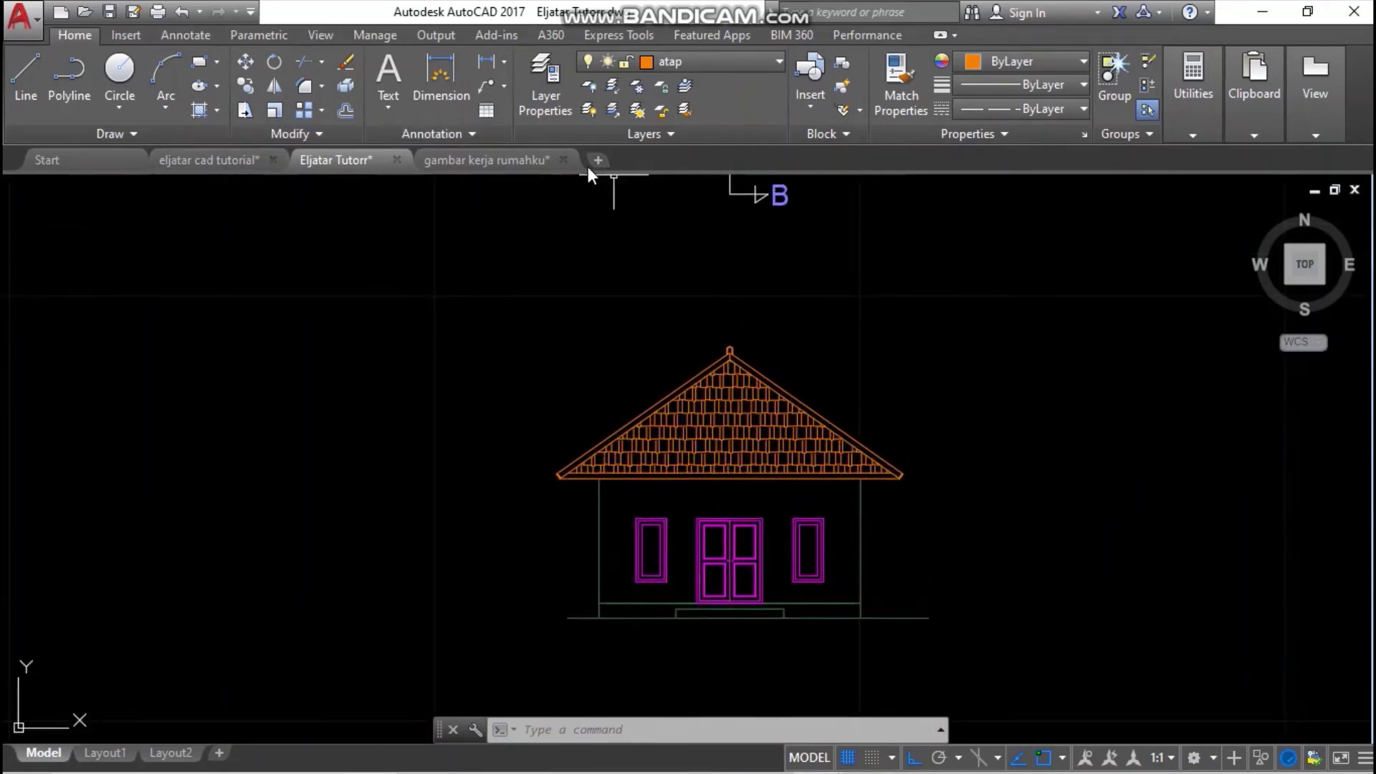
- Examine the ridge ornament in the gambar kerja rumahku drawing and compare it with the roof peak of the front elevation in Eljatar Tutorr
click(542, 162)
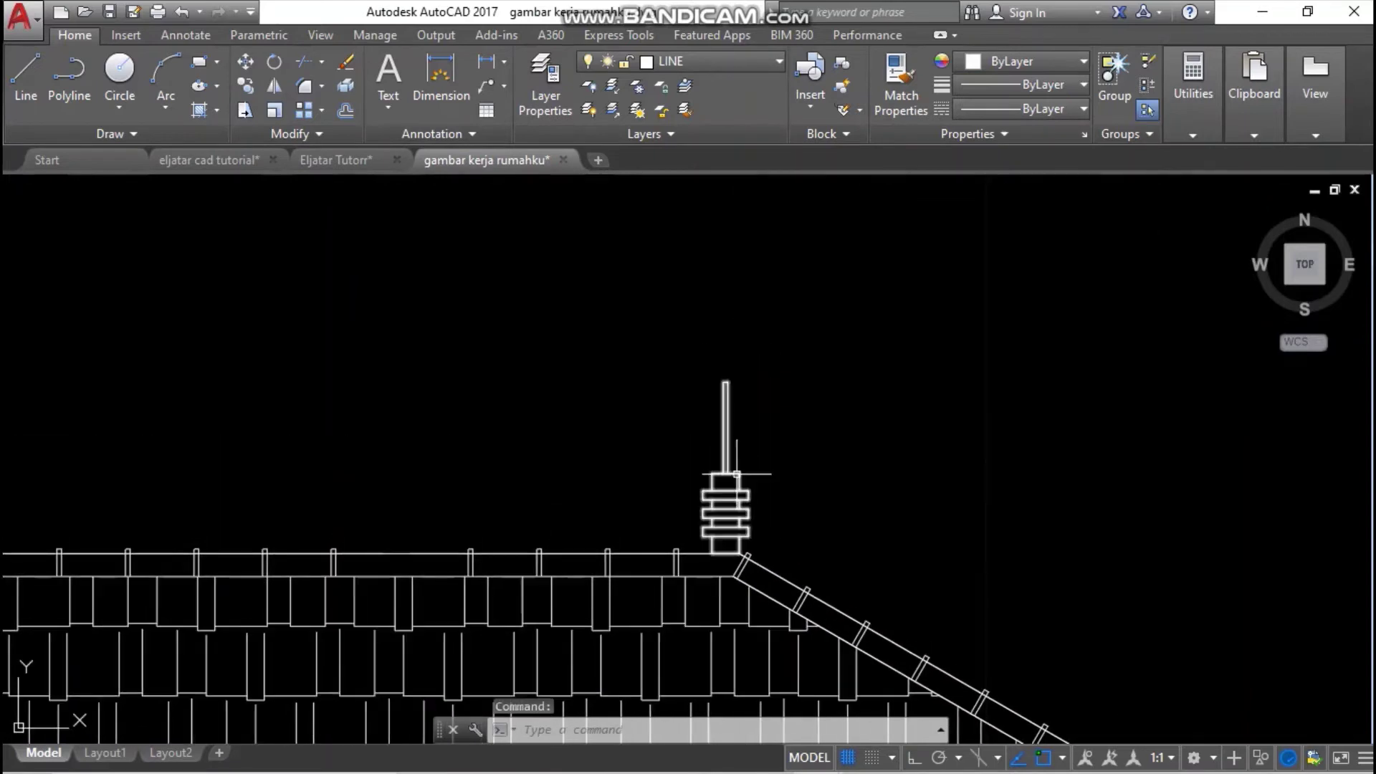
scroll(739, 512, down, 2)
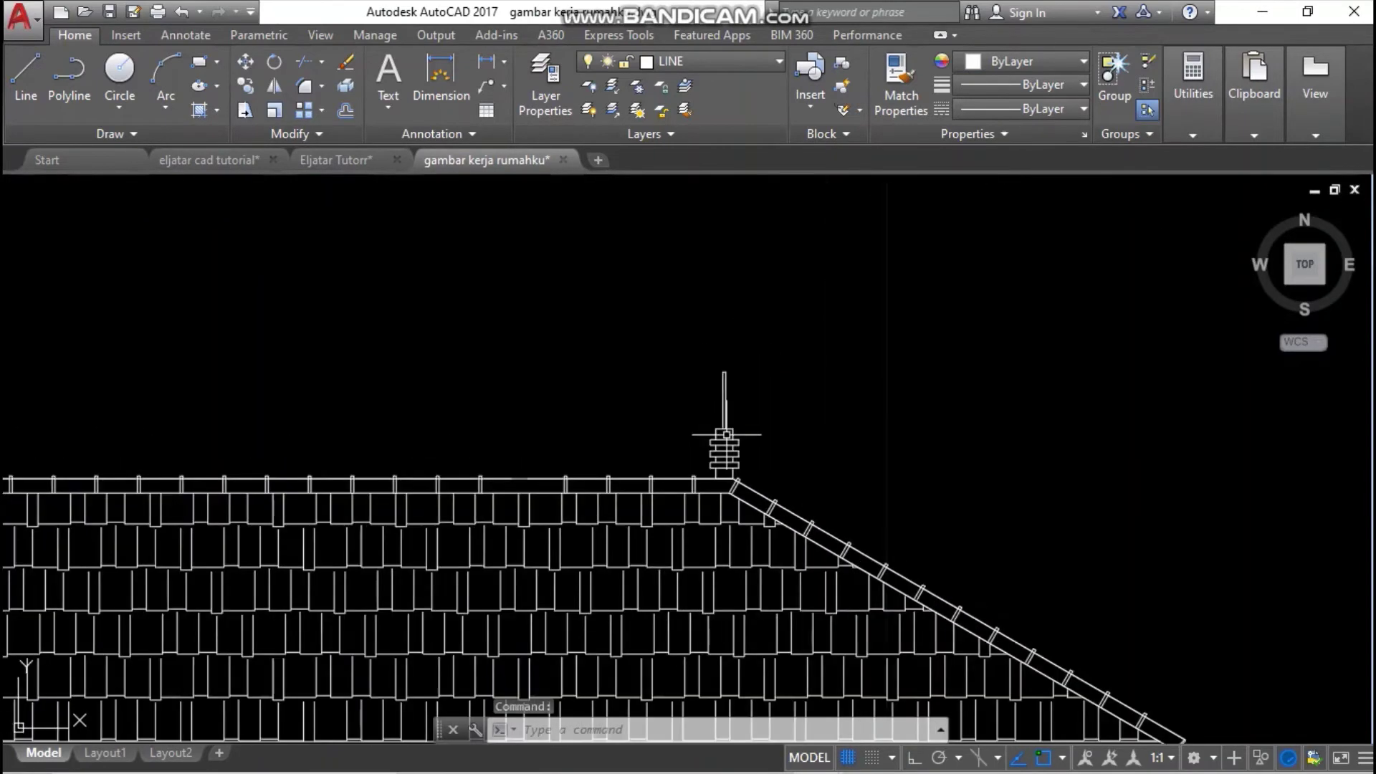
scroll(737, 451, up, 2)
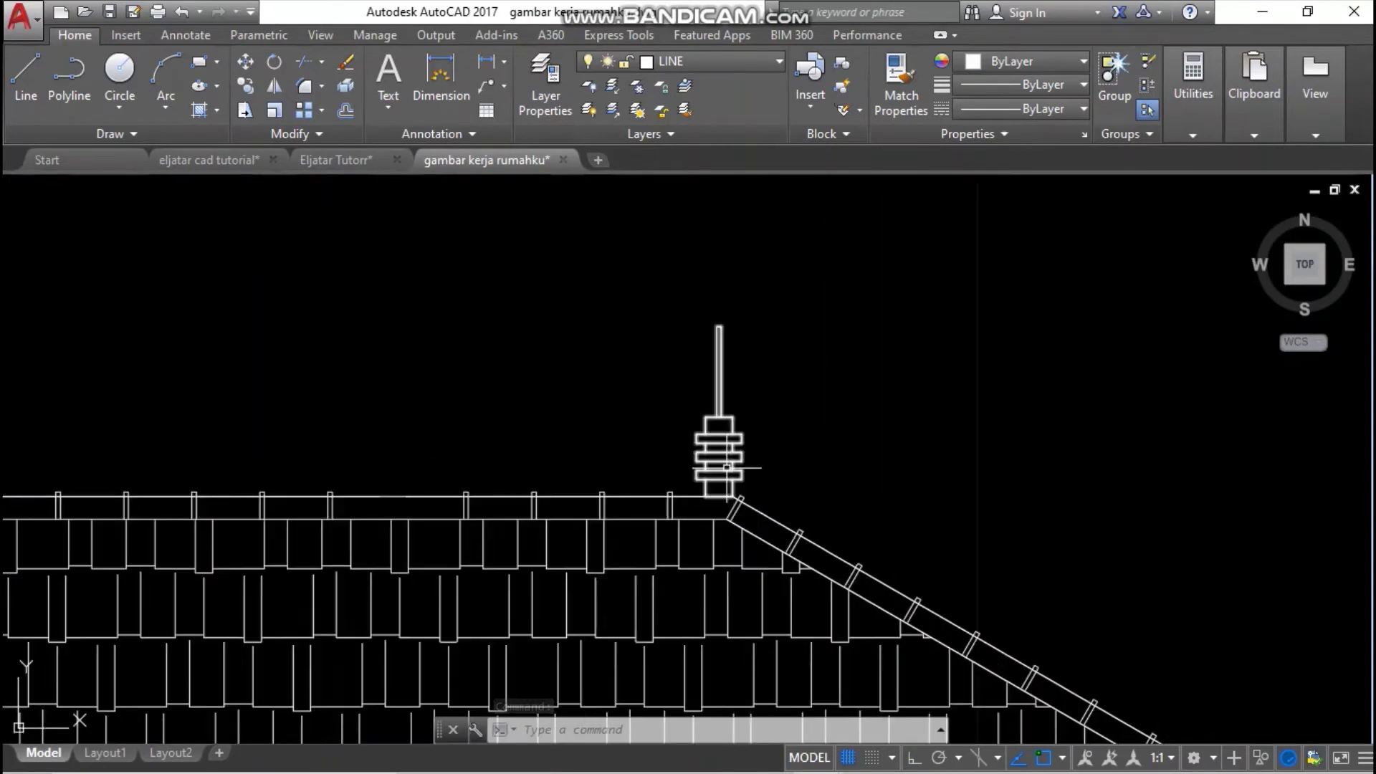
click(331, 160)
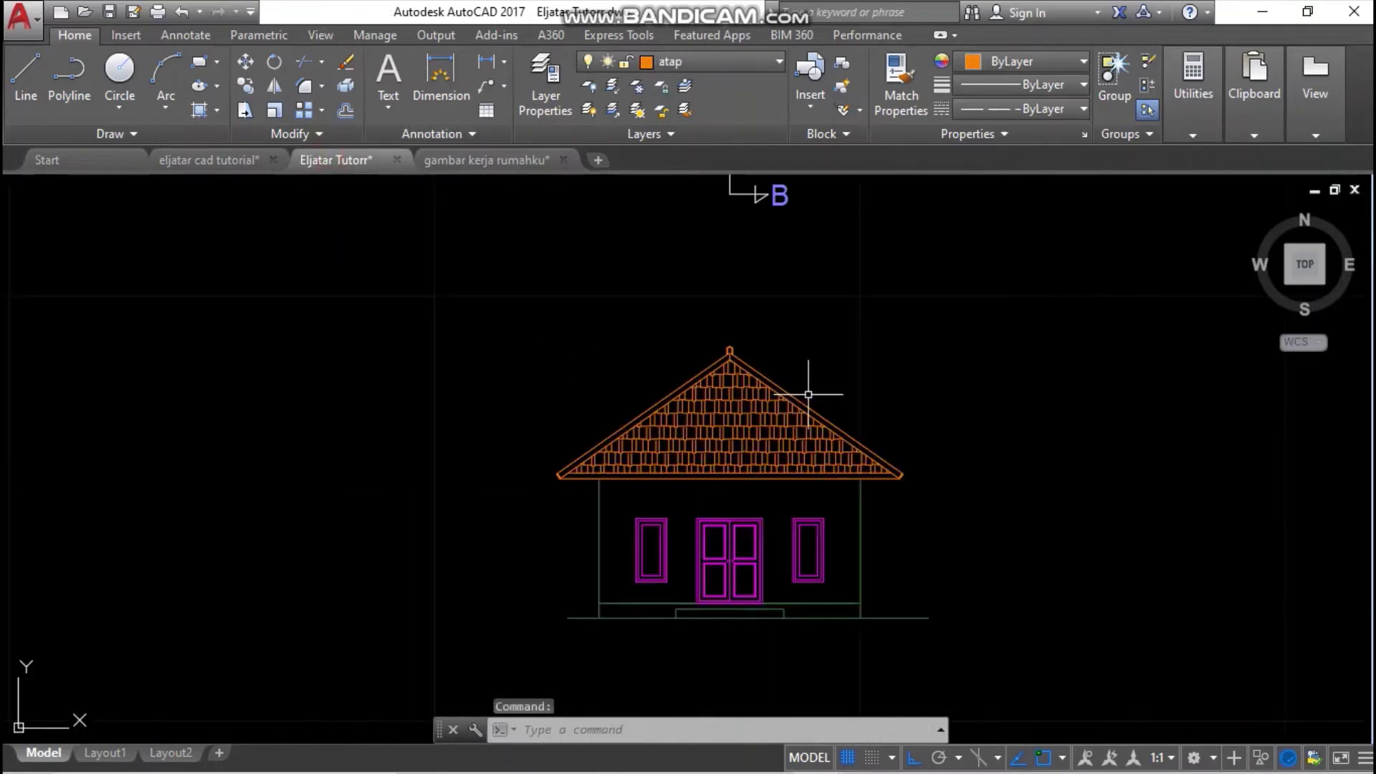
scroll(724, 372, up, 4)
scroll(783, 359, down, 2)
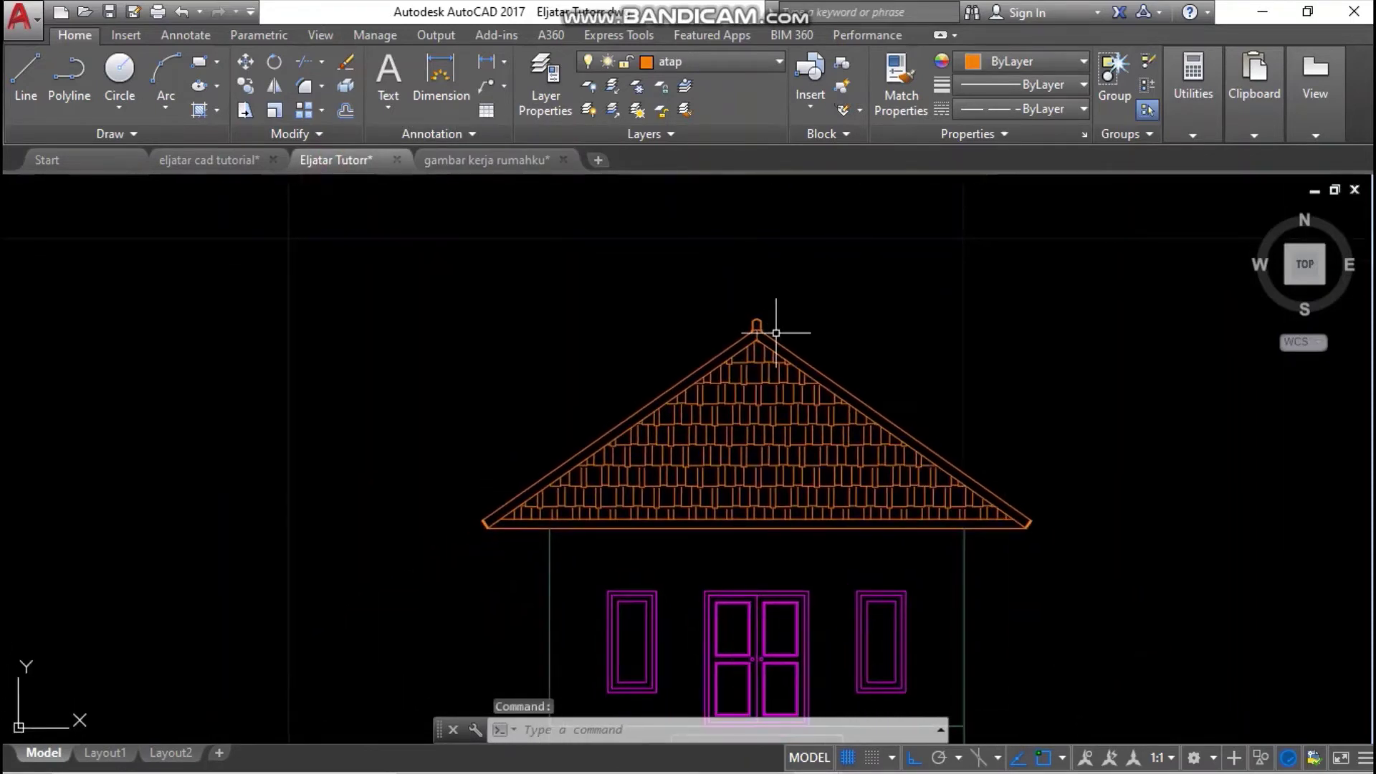
scroll(776, 332, down, 2)
scroll(724, 337, down, 2)
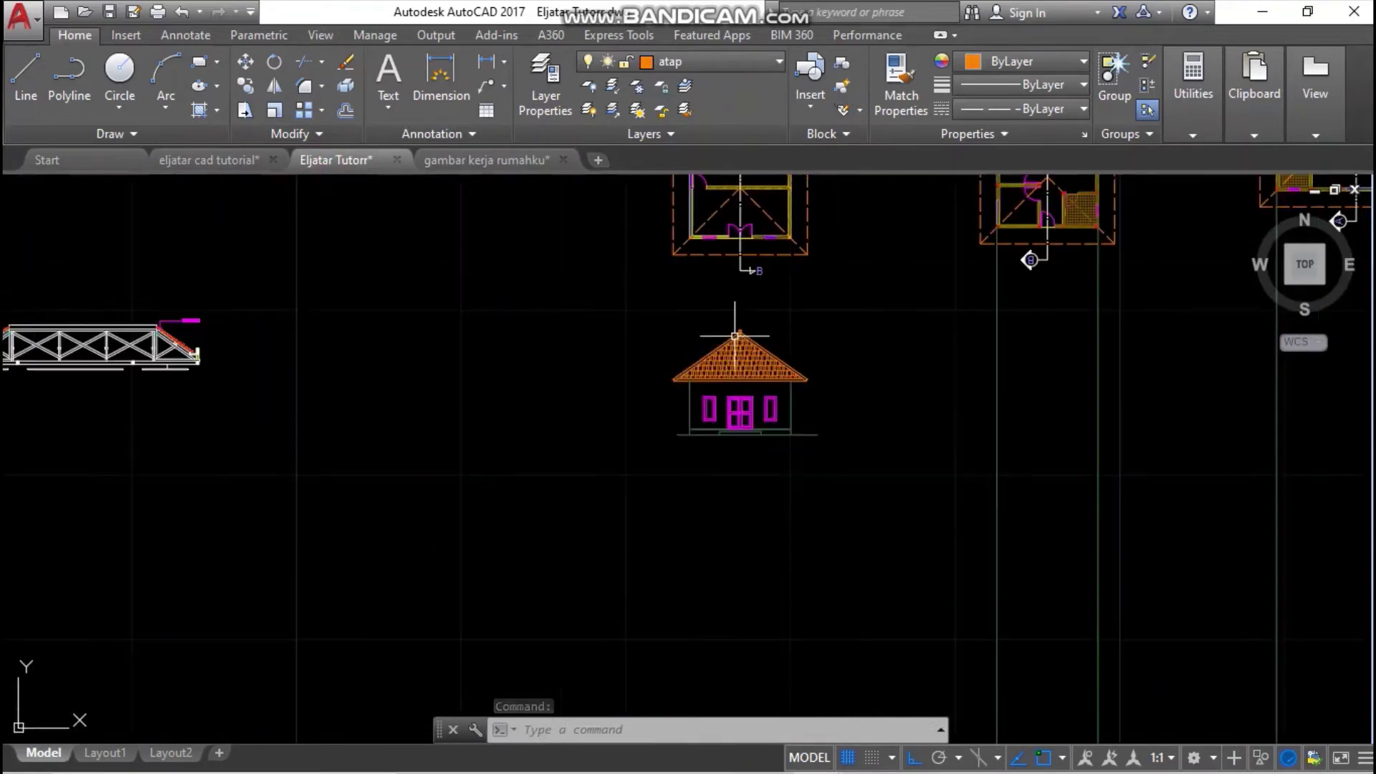
- Look over the row of rotated floor plans and their projection lines beside the finished front elevation
middle_drag(731, 332, 711, 441)
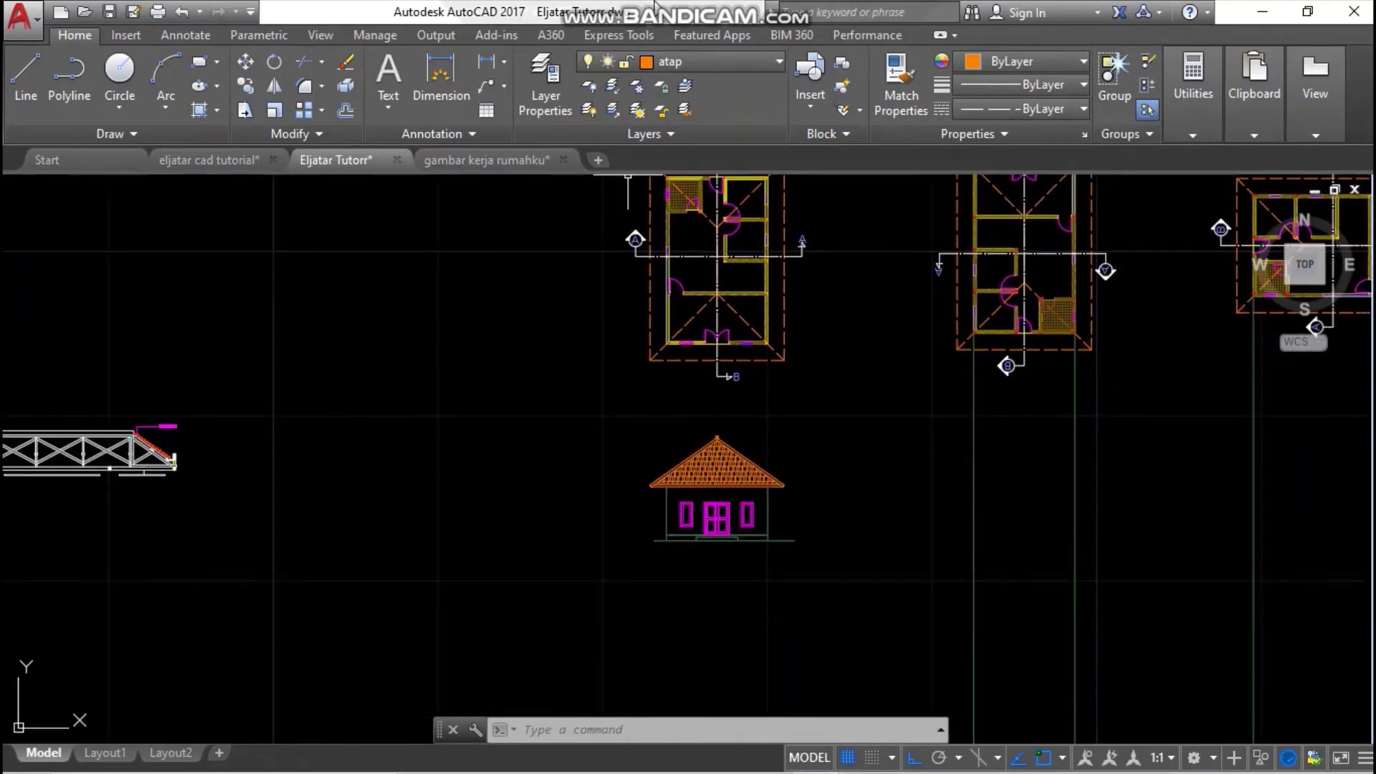
mouse_move(824, 16)
scroll(802, 509, down, 5)
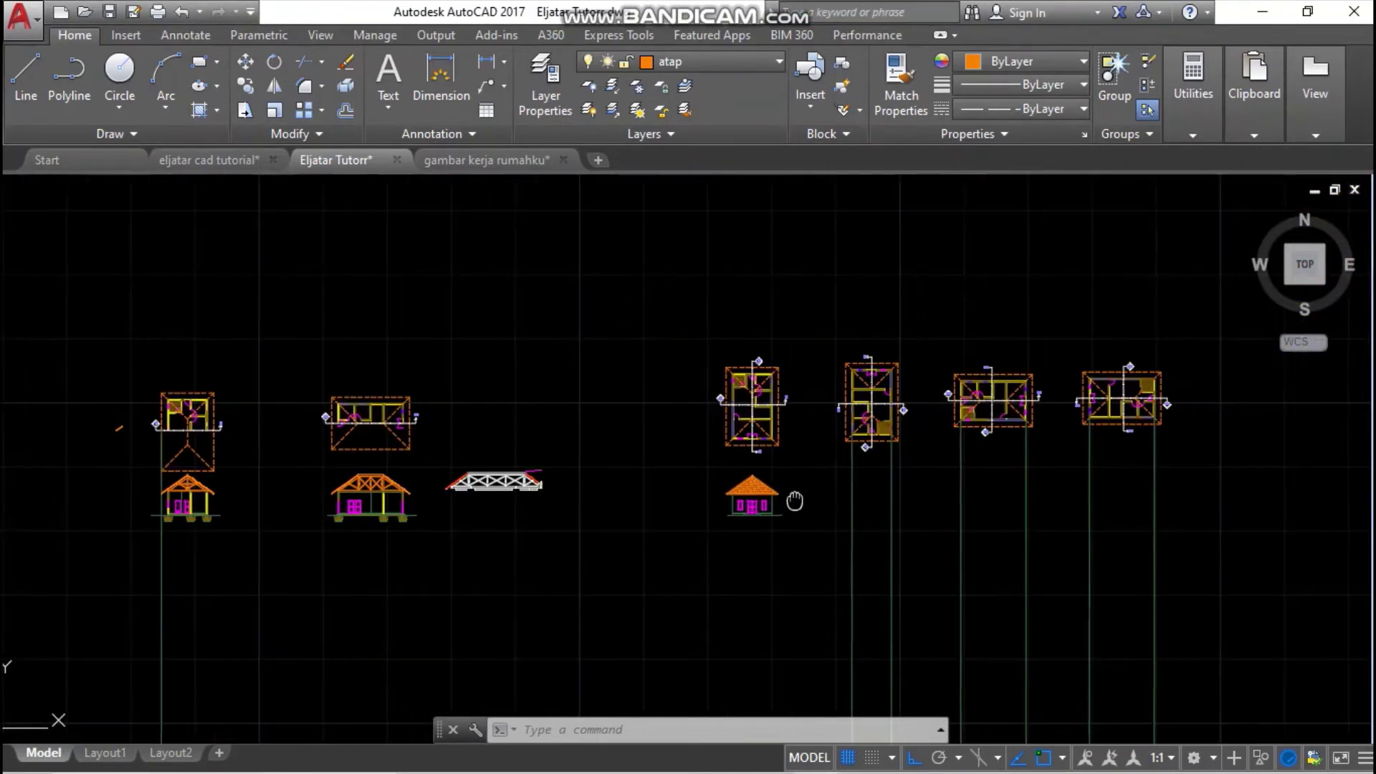
scroll(832, 476, up, 5)
scroll(937, 391, up, 2)
middle_drag(937, 390, 841, 540)
scroll(876, 477, down, 2)
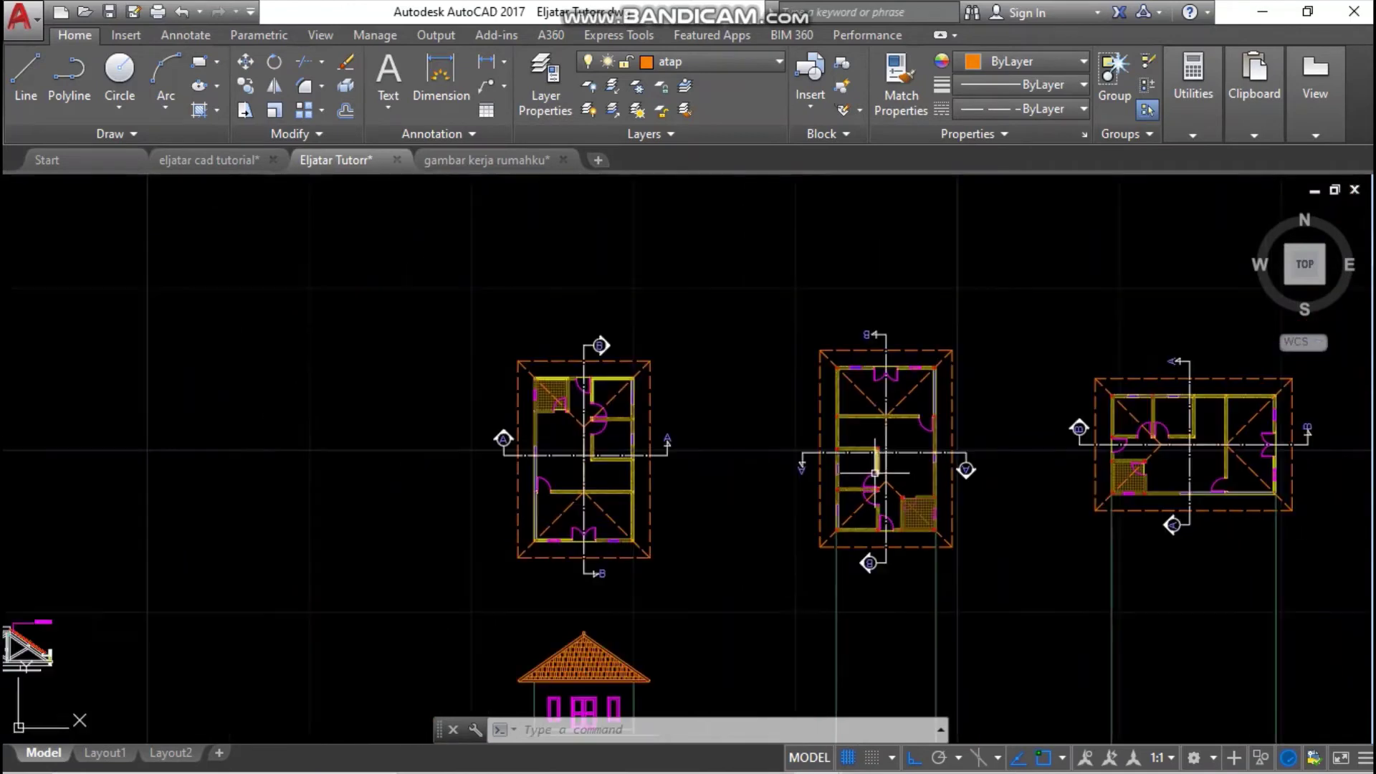
middle_drag(876, 477, 846, 436)
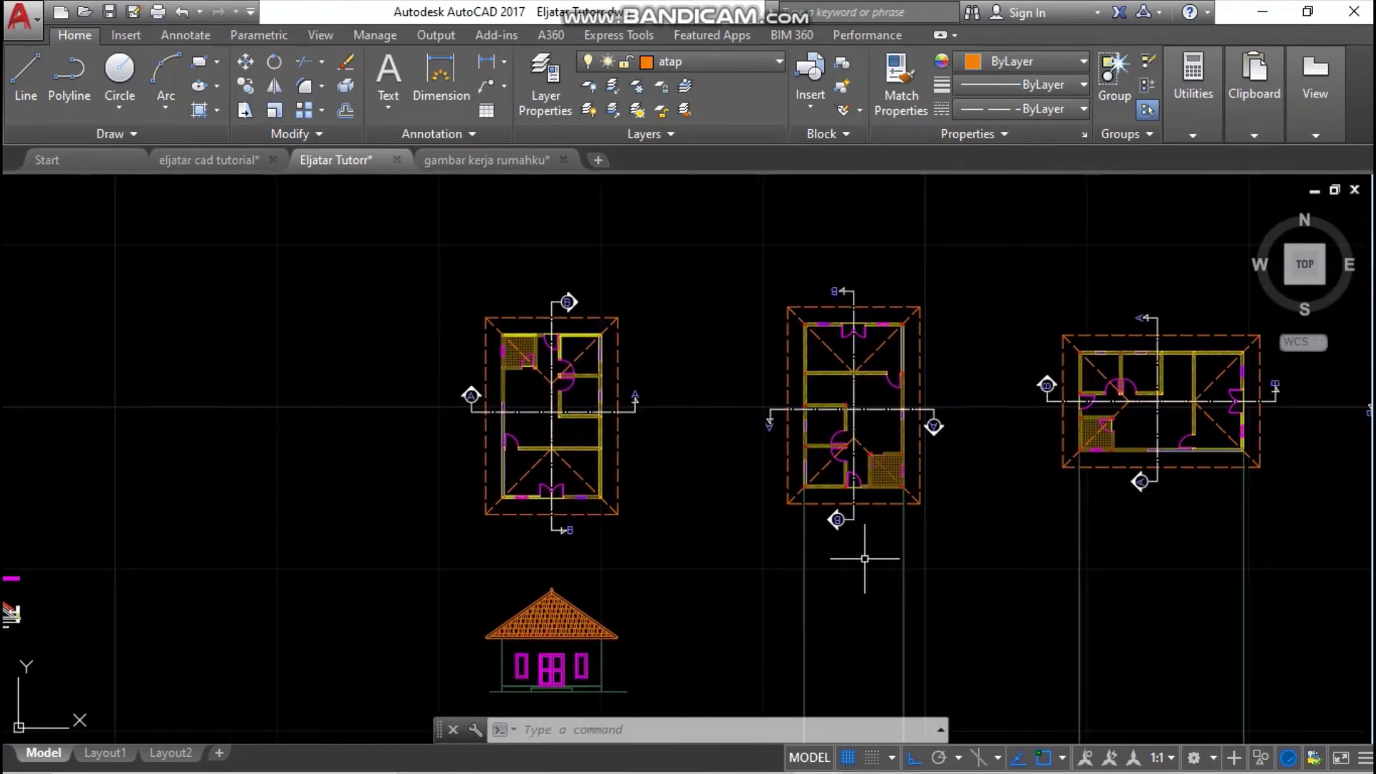
scroll(864, 558, down, 4)
scroll(869, 545, up, 4)
middle_drag(832, 547, 769, 564)
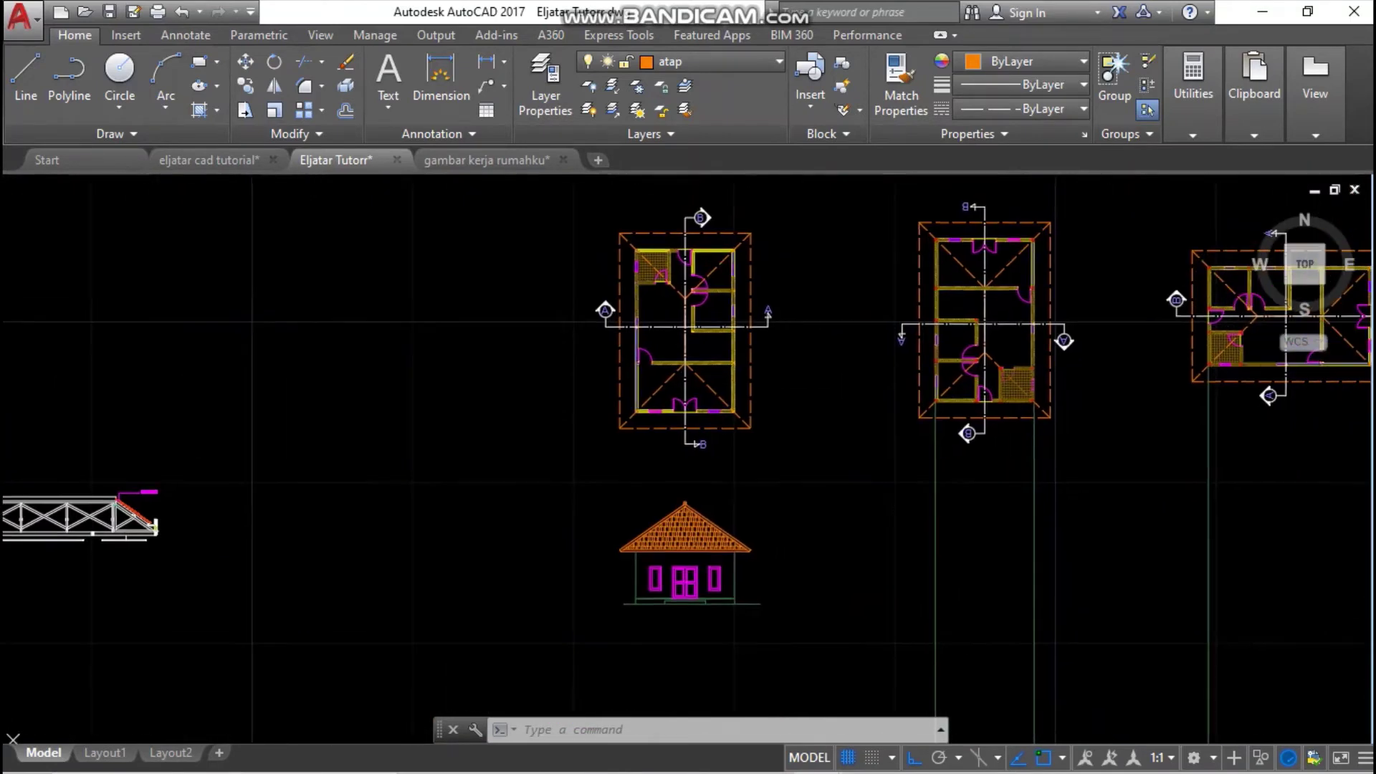
middle_drag(691, 522, 676, 536)
- Copy the whole front elevation horizontally to below the second floor plan, placing its right wall-and-floor corner on the right wall projection line
click(541, 492)
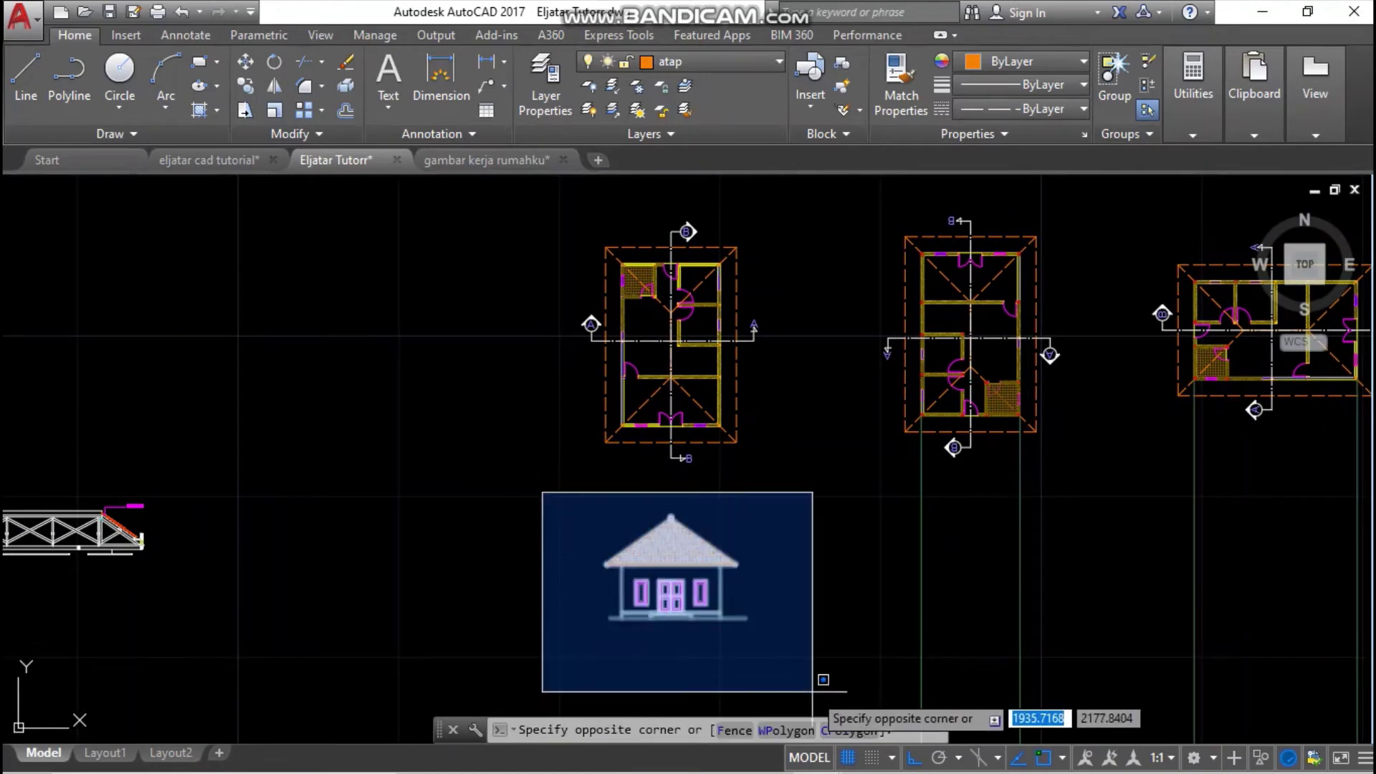
click(815, 689)
right_click(793, 534)
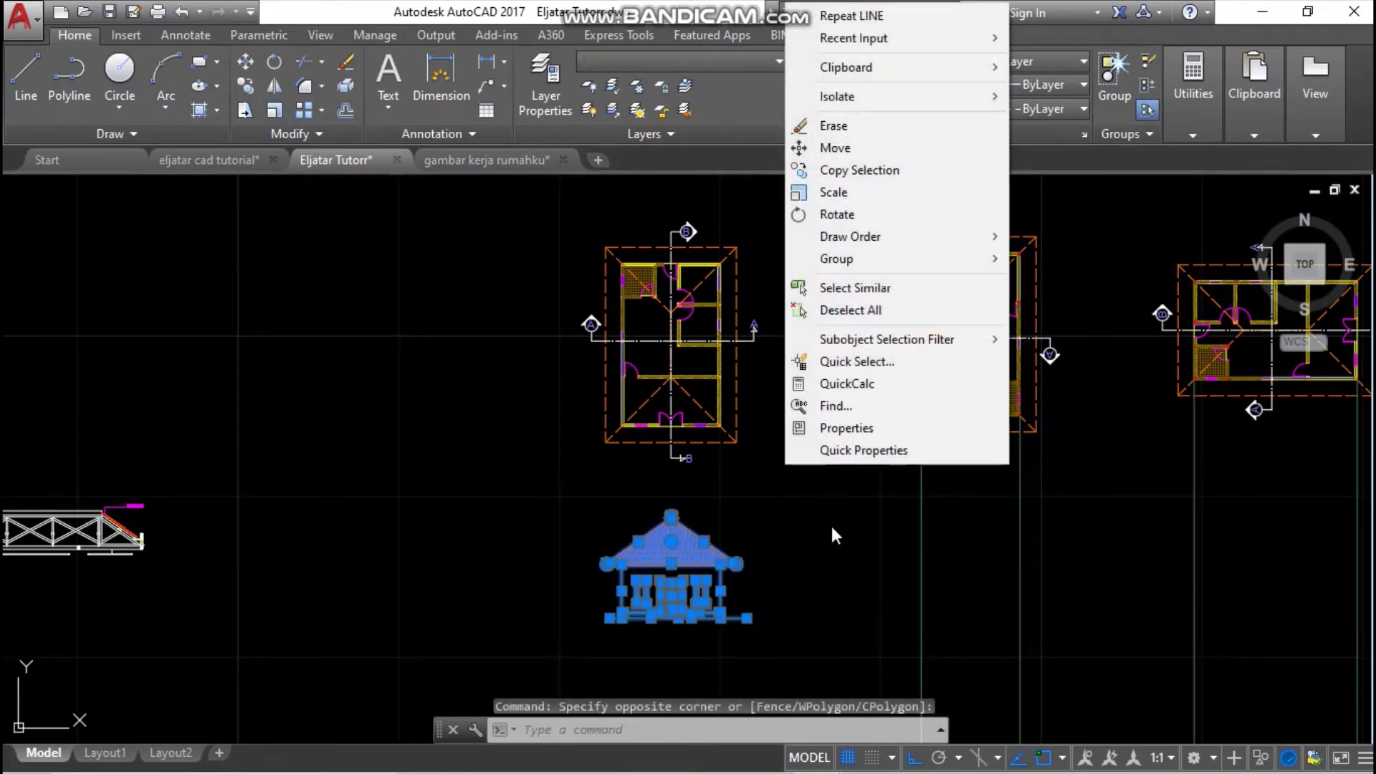
click(881, 170)
scroll(716, 551, up, 6)
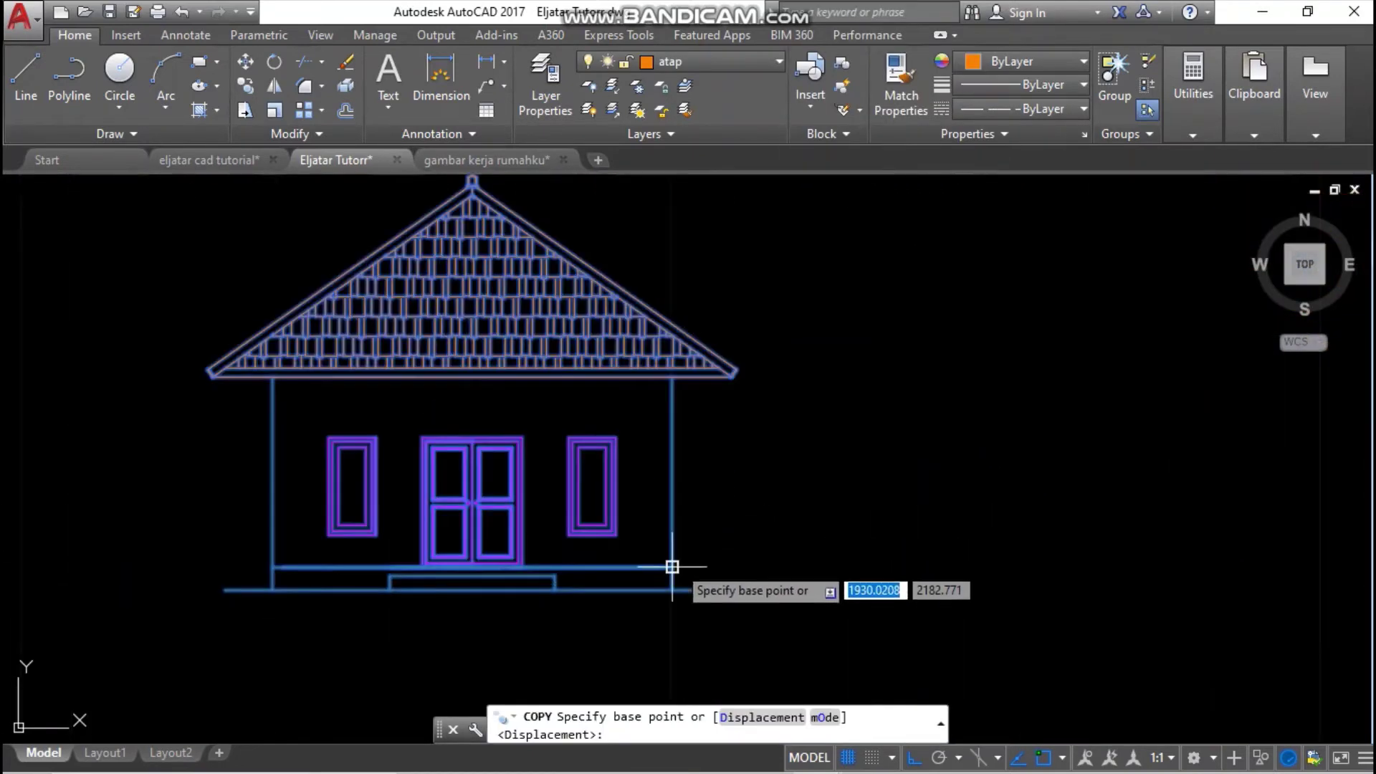
click(672, 566)
scroll(789, 523, down, 4)
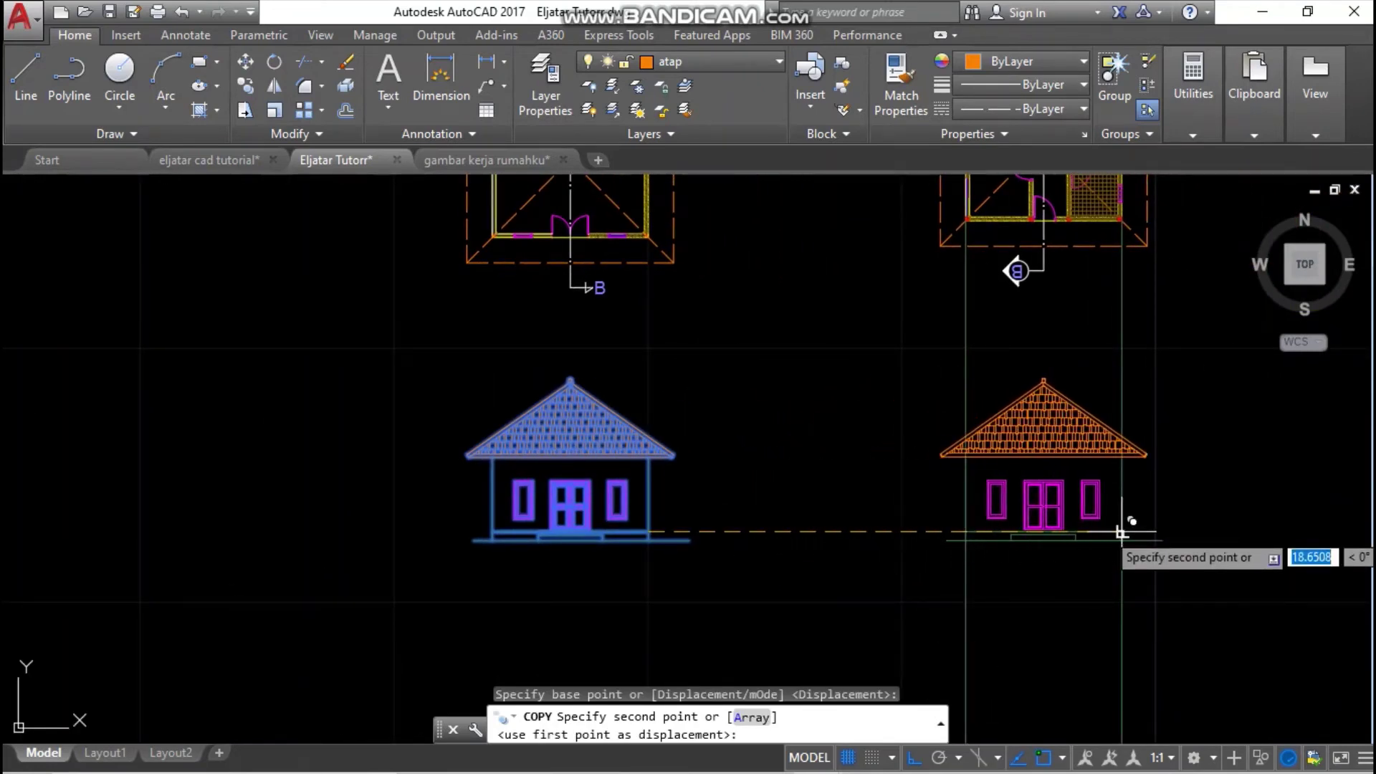
click(1121, 532)
key(Escape)
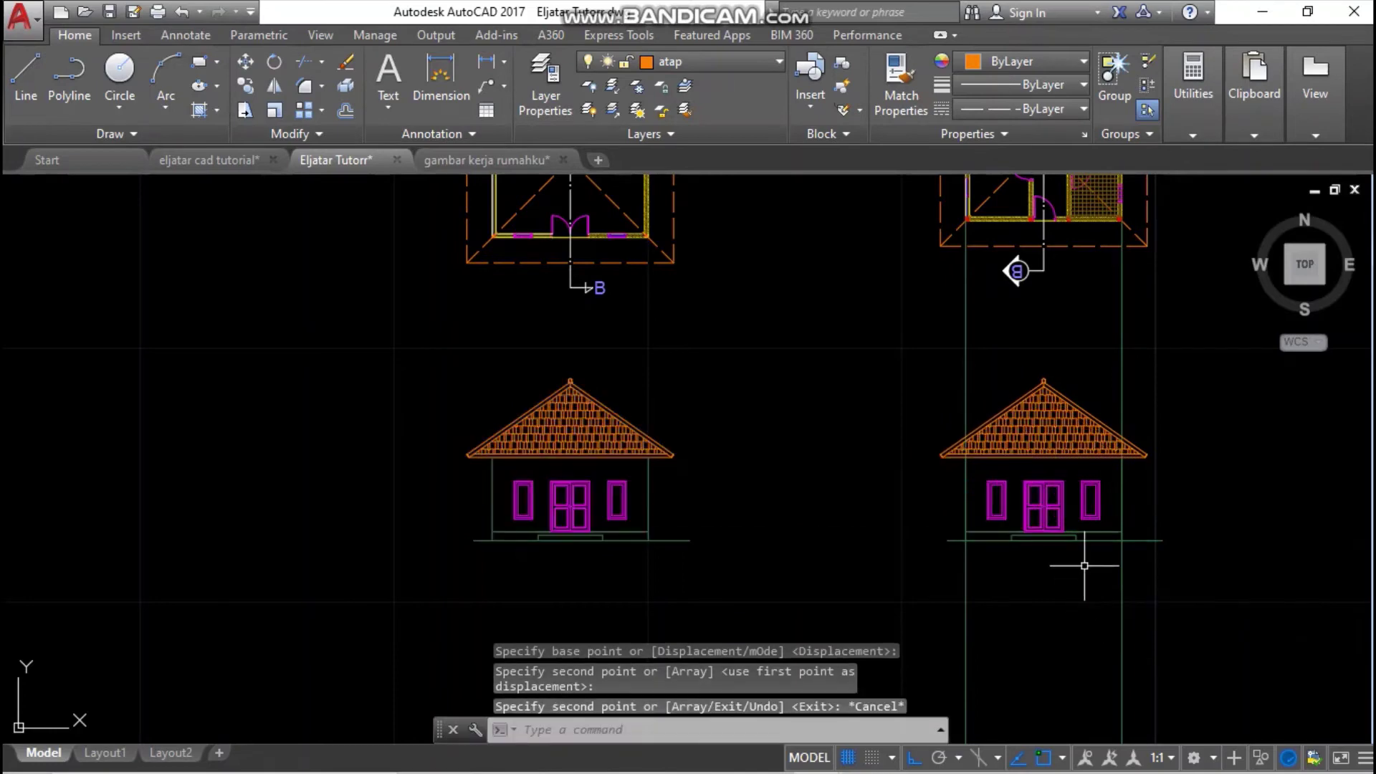
- Draw a vertical ray downward from the left outer edge of the single door's frame in the second plan's lower wall
mouse_move(1084, 564)
middle_down()
mouse_move(1066, 574)
mouse_move(1040, 557)
middle_up()
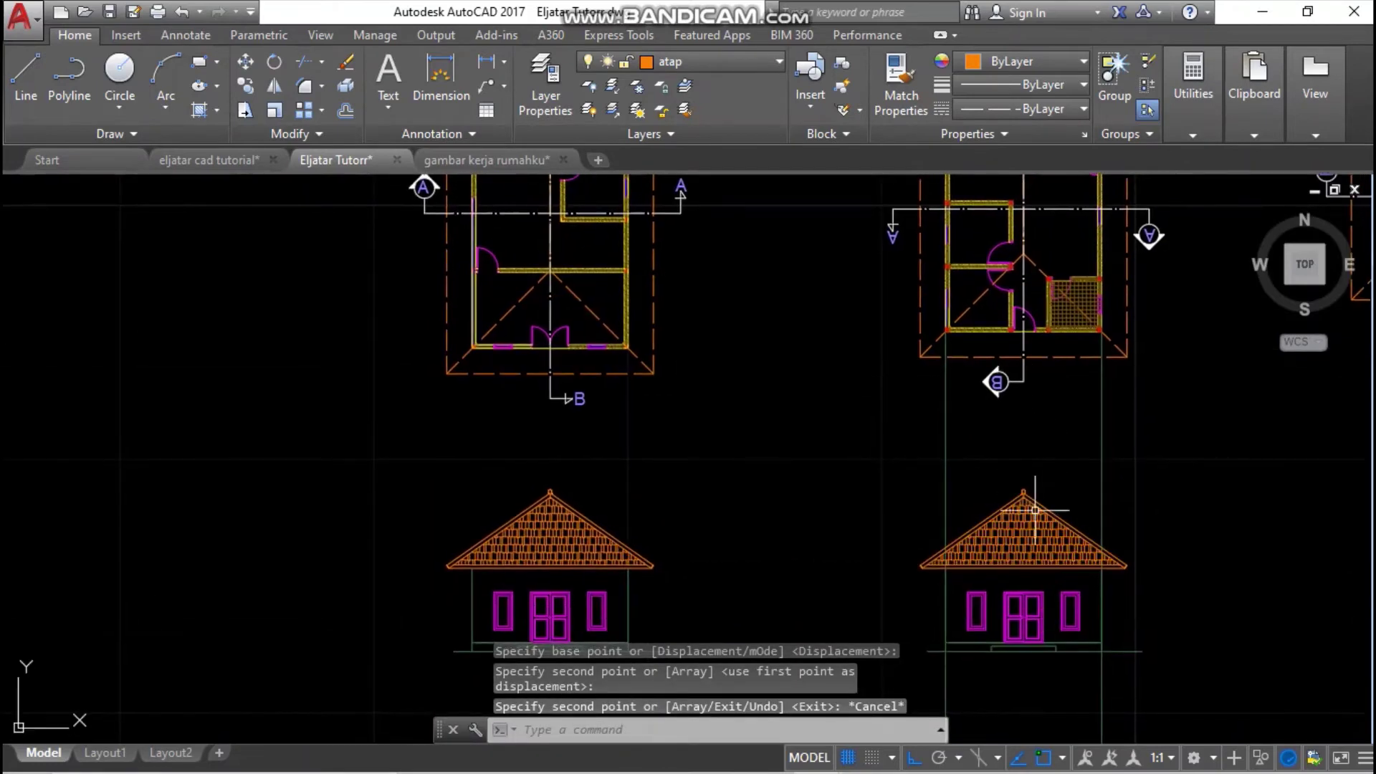
middle_drag(1035, 510, 1024, 493)
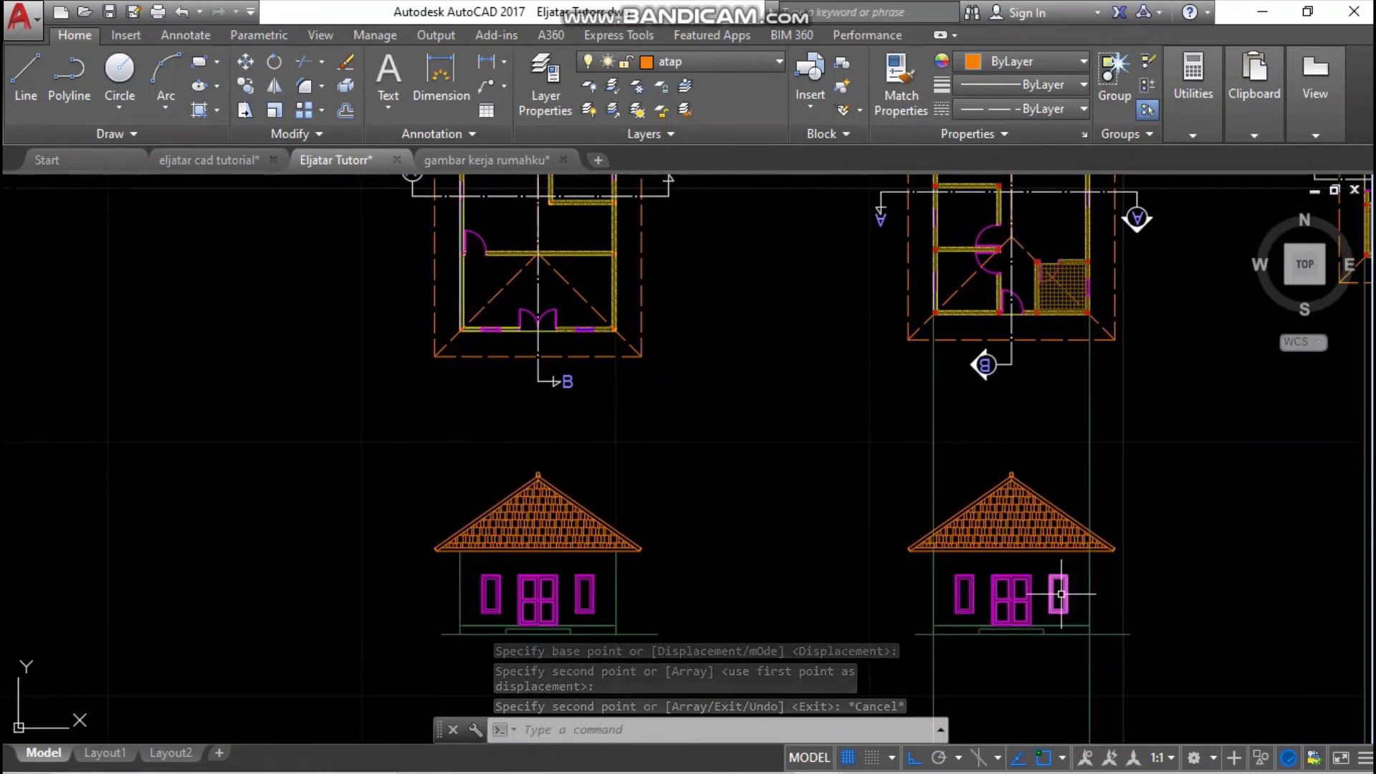
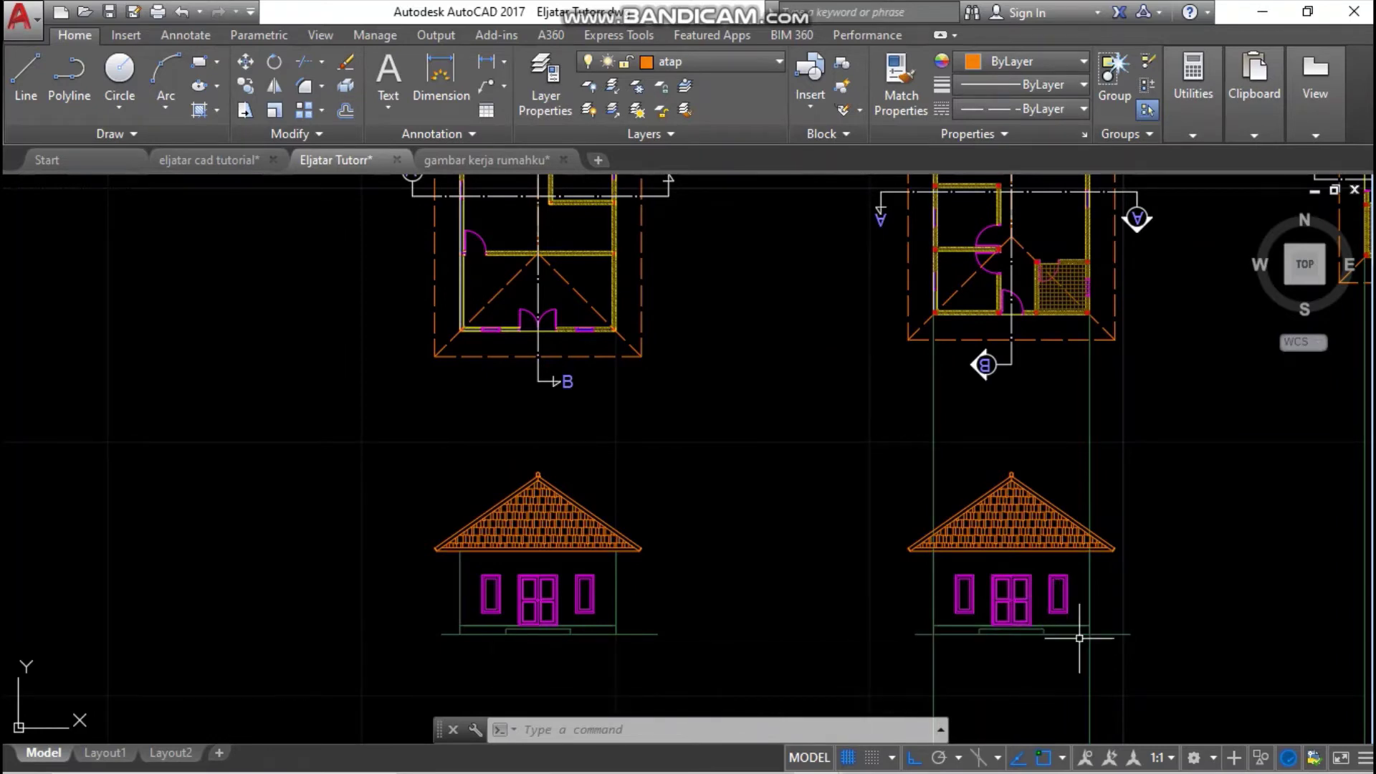
middle_drag(1079, 638, 1042, 529)
scroll(1008, 553, up, 3)
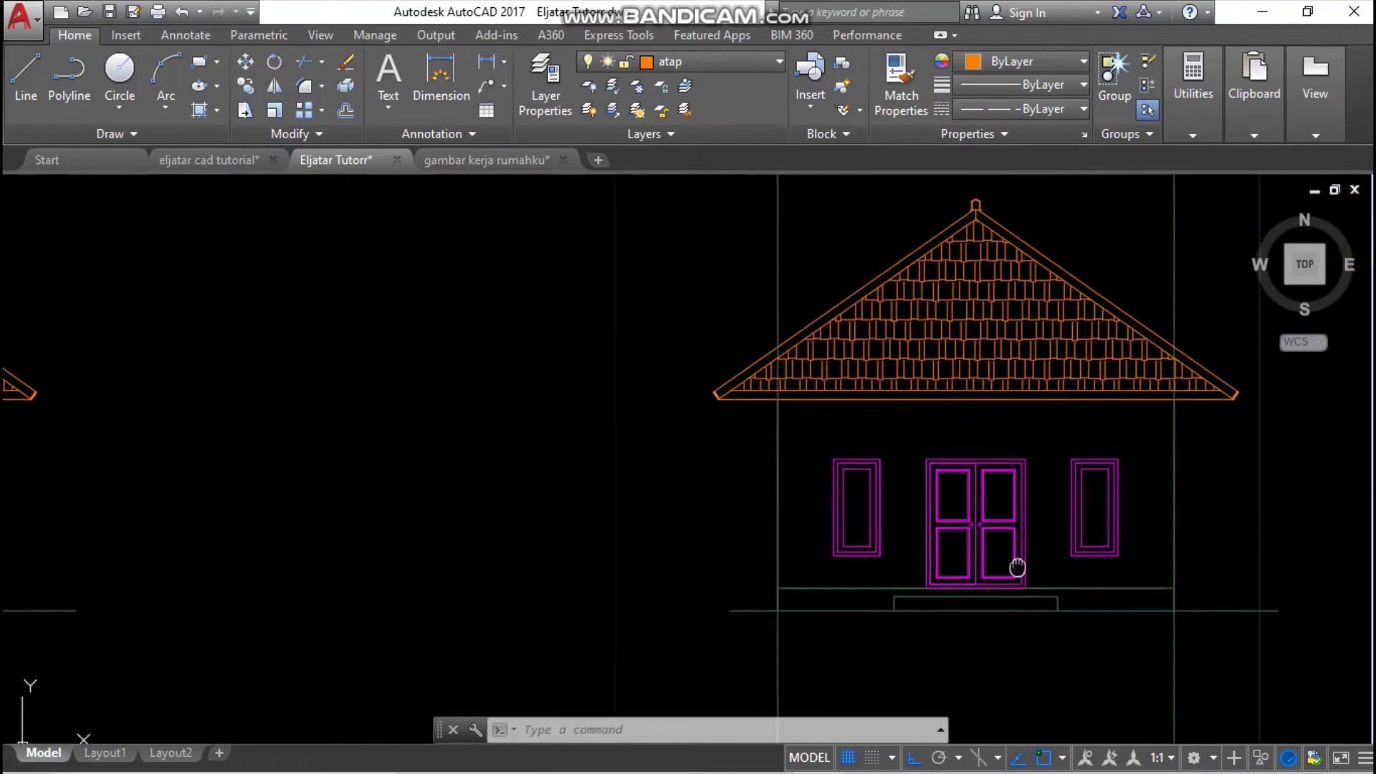
scroll(1016, 562, down, 3)
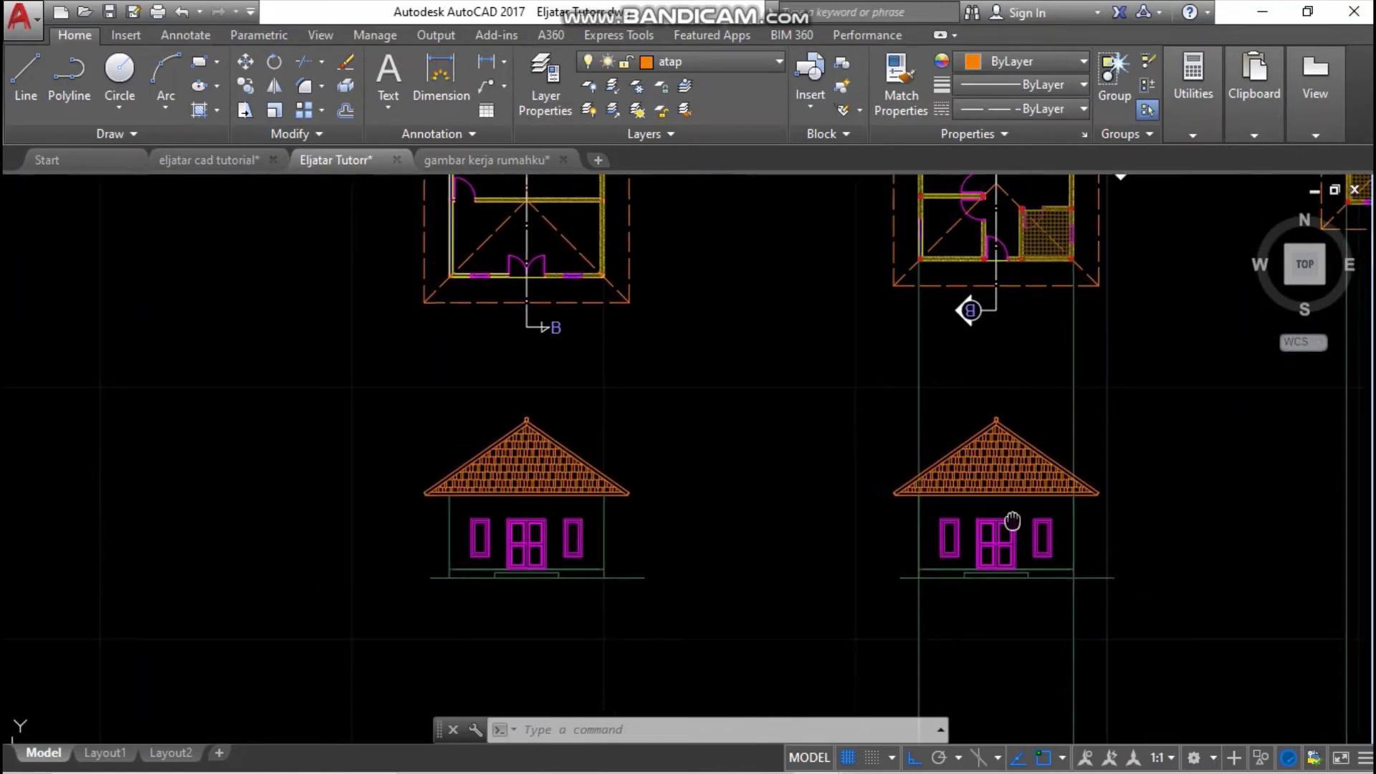
click(139, 134)
click(92, 160)
scroll(975, 272, up, 10)
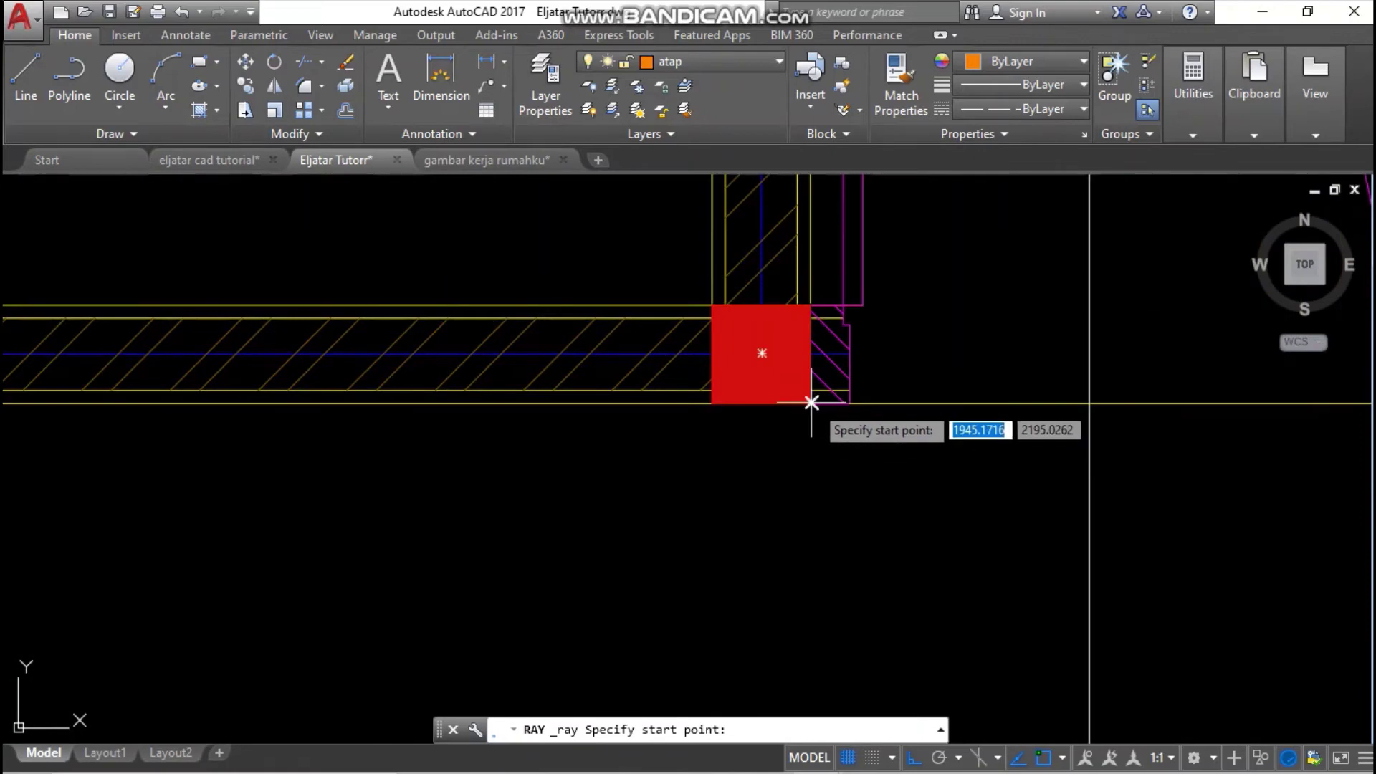
click(811, 403)
click(870, 618)
scroll(875, 433, down, 4)
key(Return)
- Draw another vertical ray downward from the right outer edge of the same door's frame
key(Return)
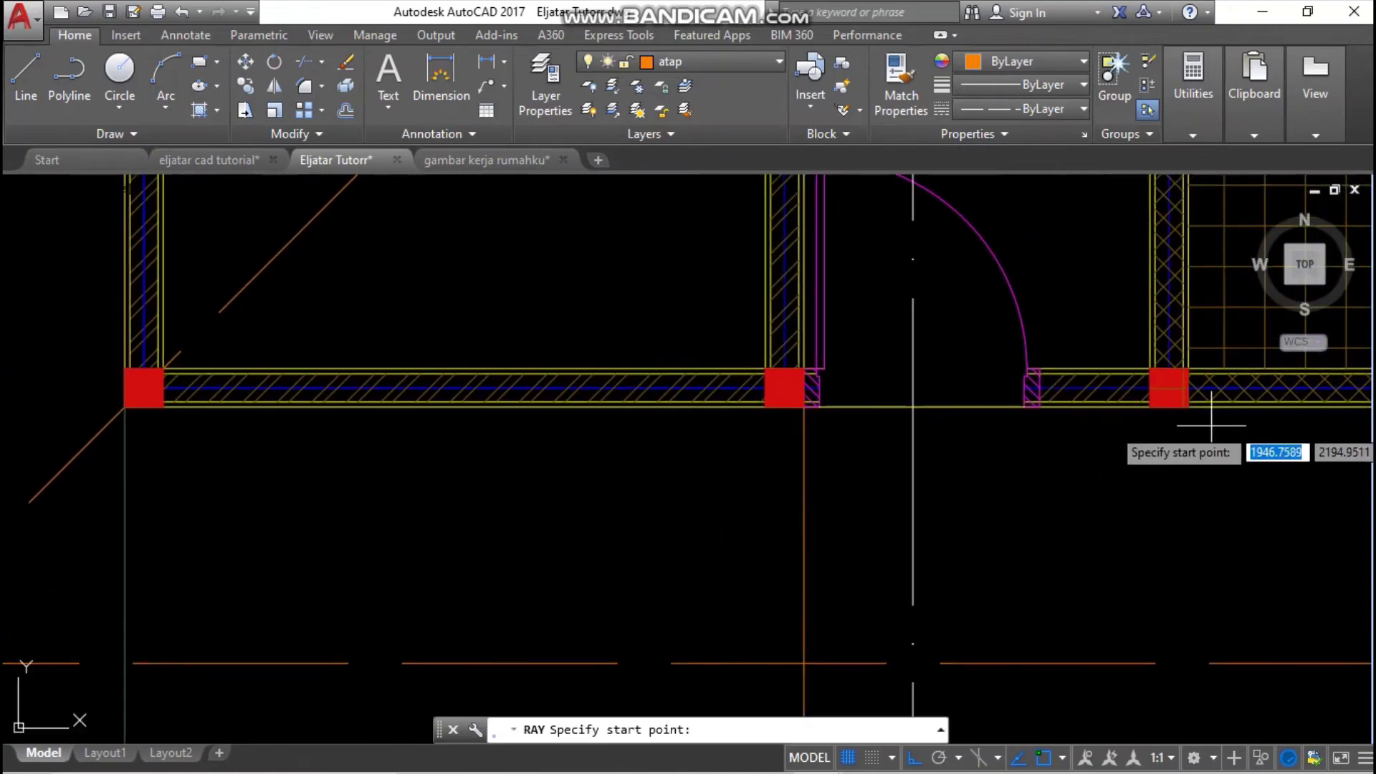
scroll(1037, 415, up, 4)
click(984, 403)
click(1014, 630)
scroll(1004, 610, down, 3)
key(Return)
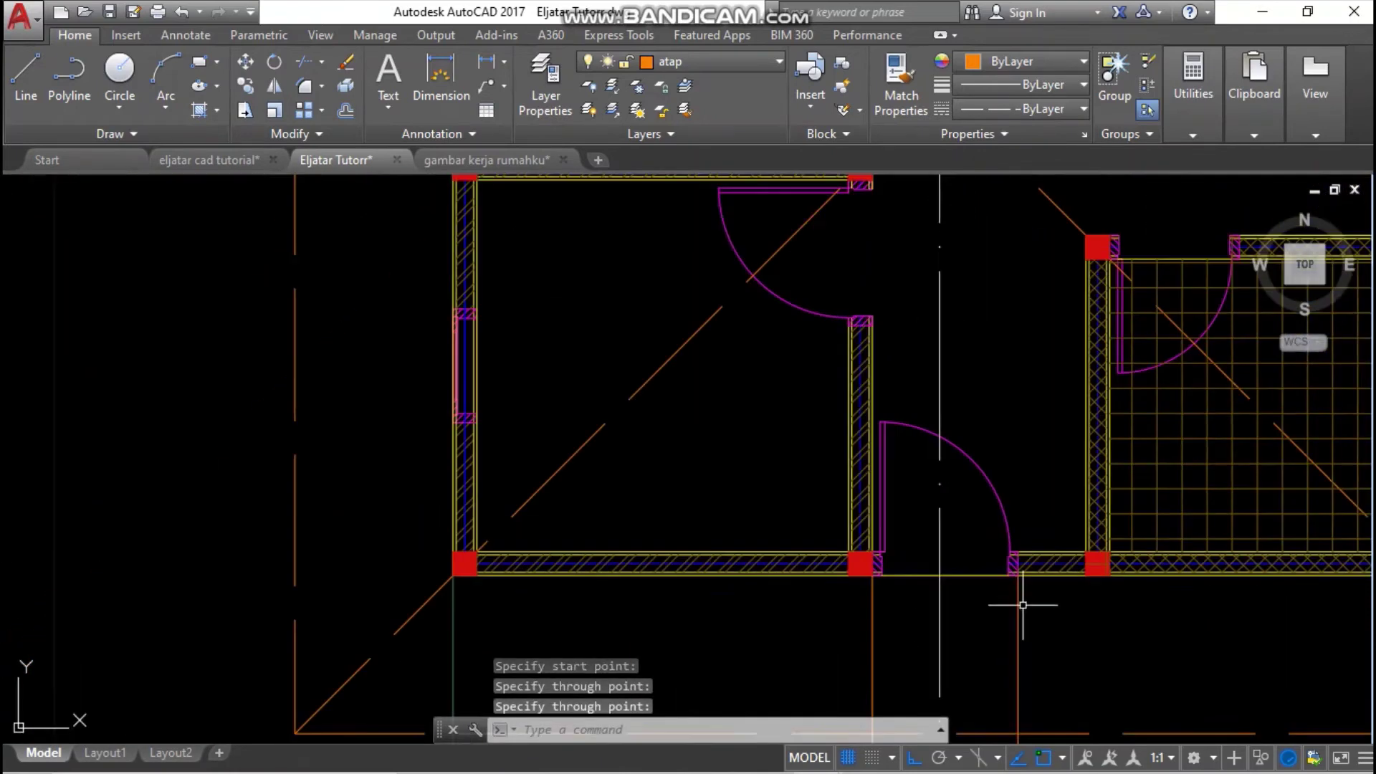
- Erase both windows and the double door from the copied elevation under the second plan
mouse_move(998, 599)
middle_down()
mouse_move(977, 523)
mouse_move(1010, 500)
mouse_move(925, 493)
mouse_move(907, 446)
middle_up()
scroll(976, 523, down, 3)
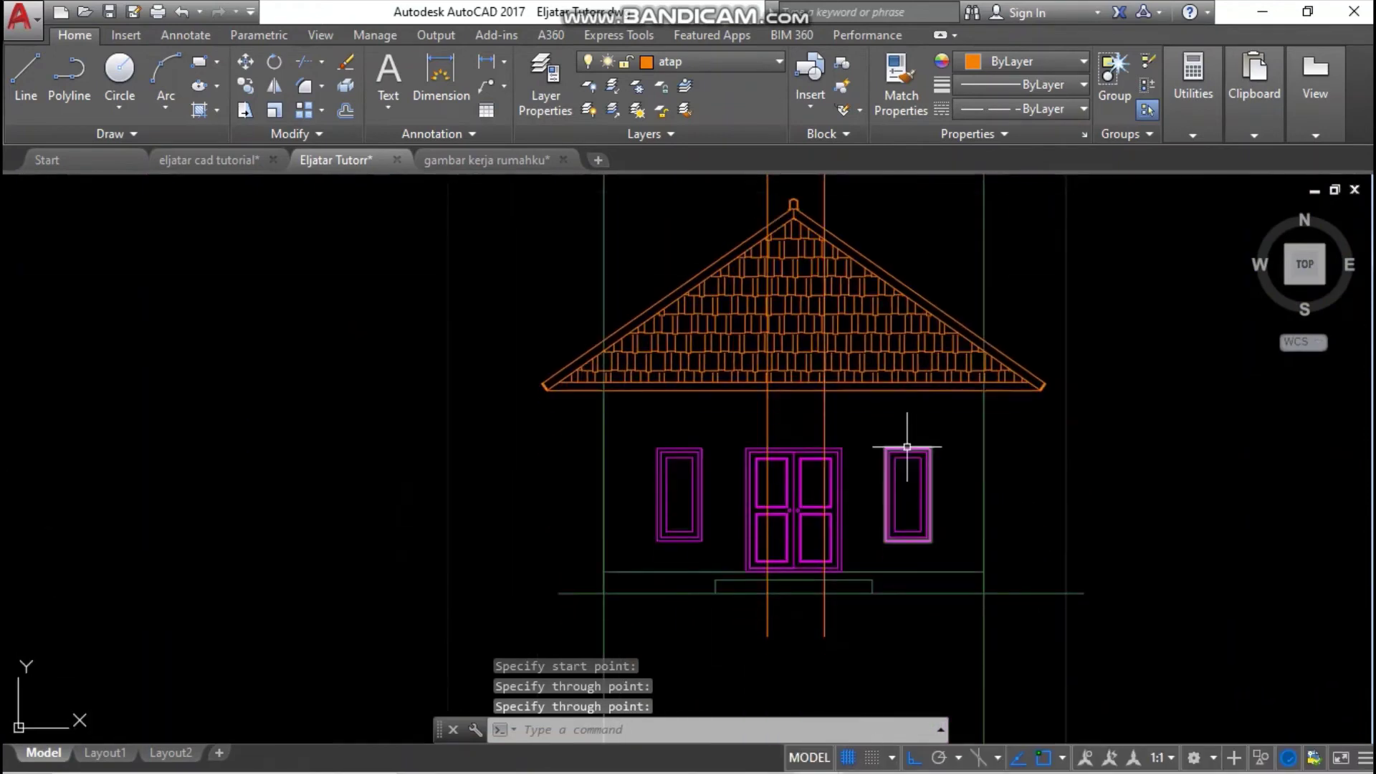
click(653, 422)
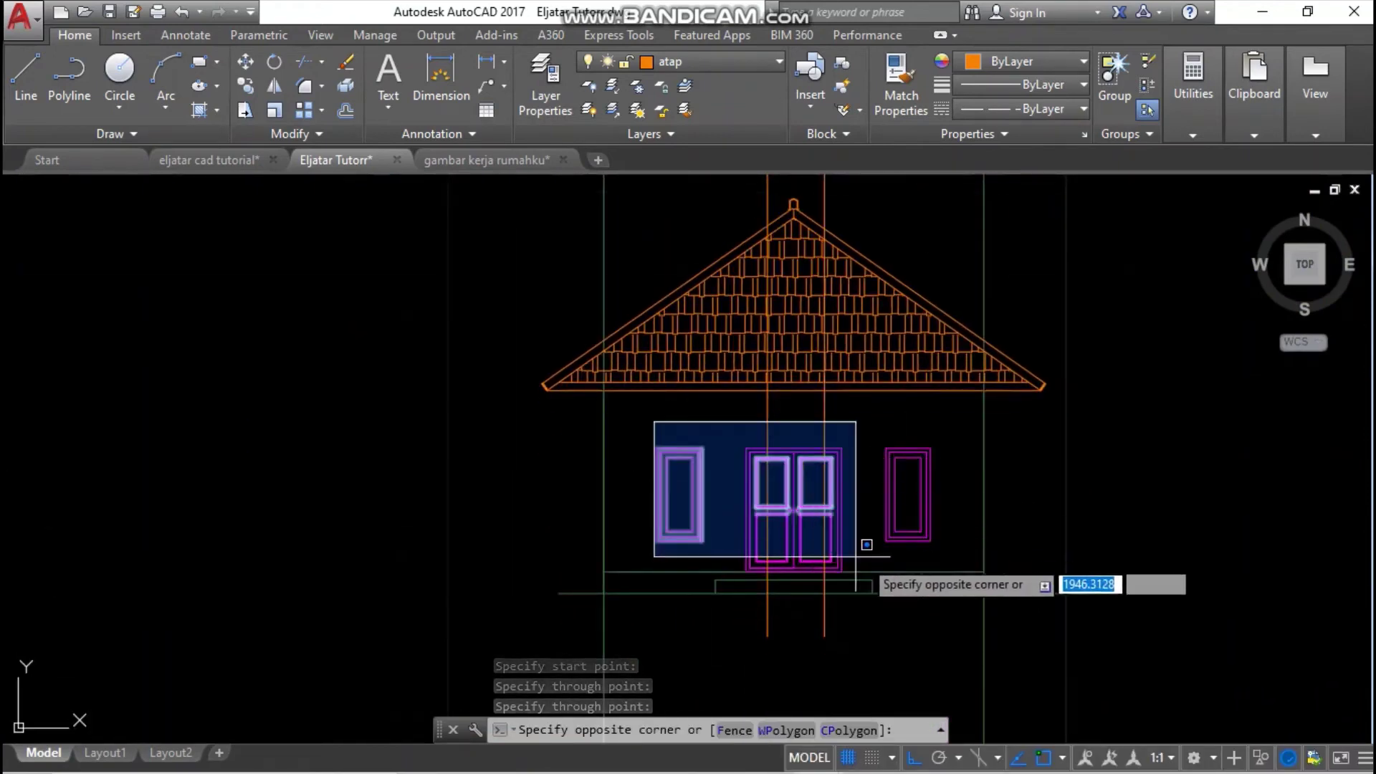
click(955, 575)
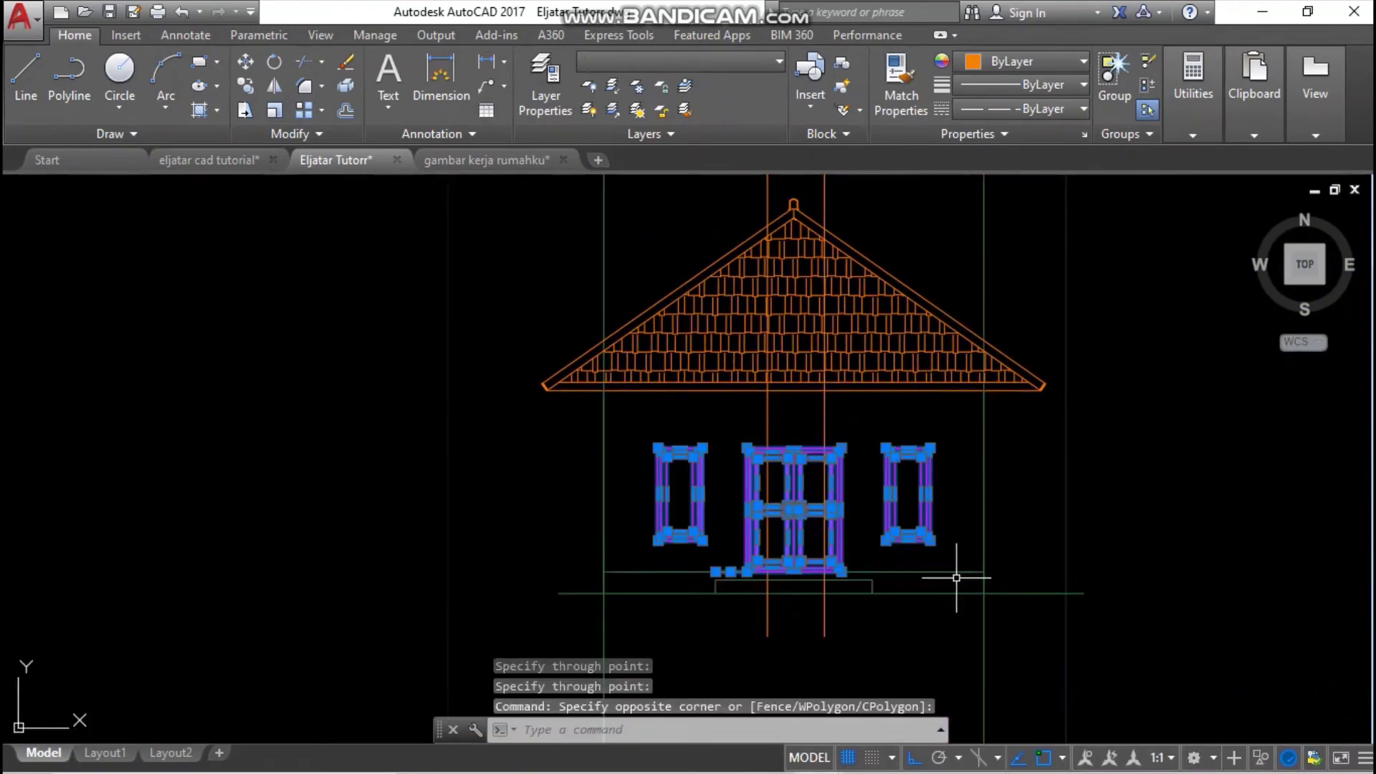
key(Delete)
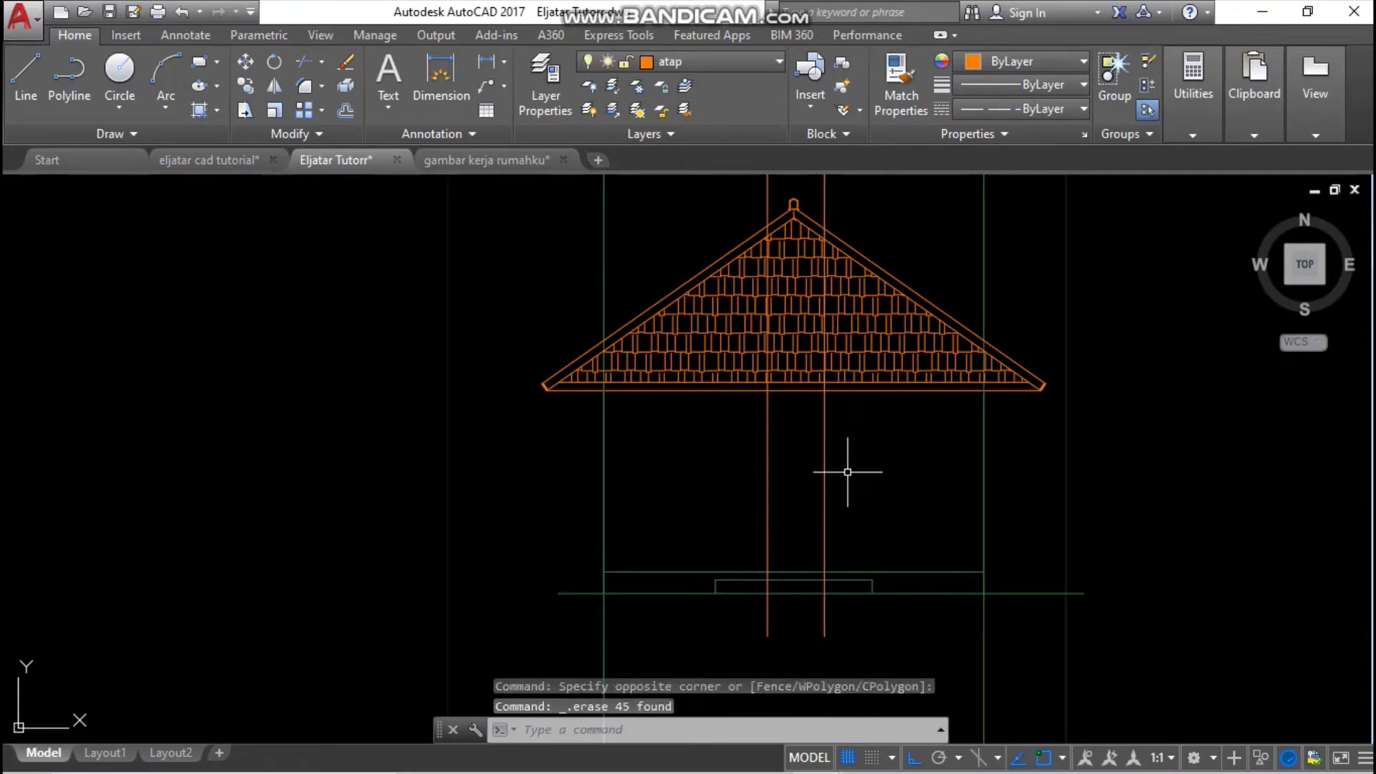
- Copy the panelled door and its frame from the first section to the rear elevation, placing its lower-left corner where the left door ray meets the floor line
scroll(848, 471, down, 5)
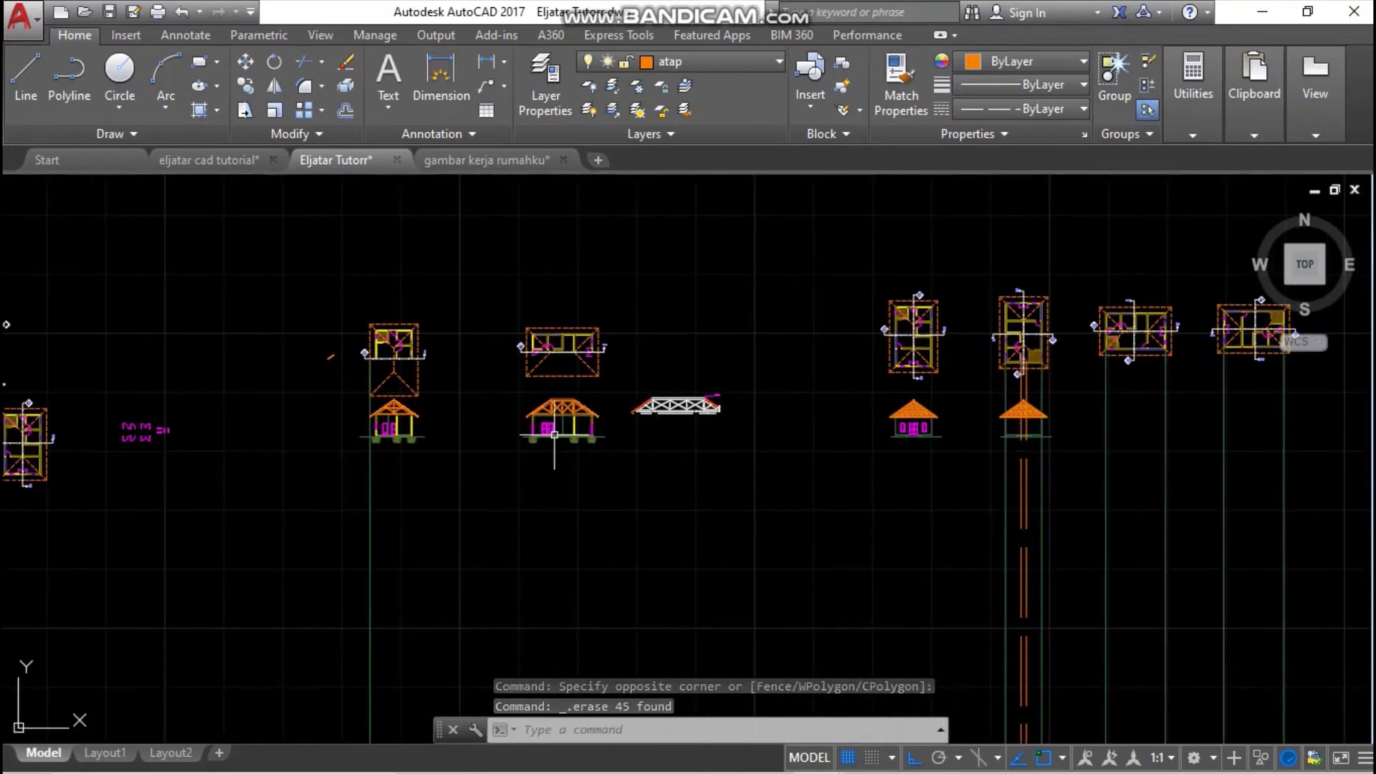
scroll(554, 433, up, 10)
middle_drag(369, 418, 374, 487)
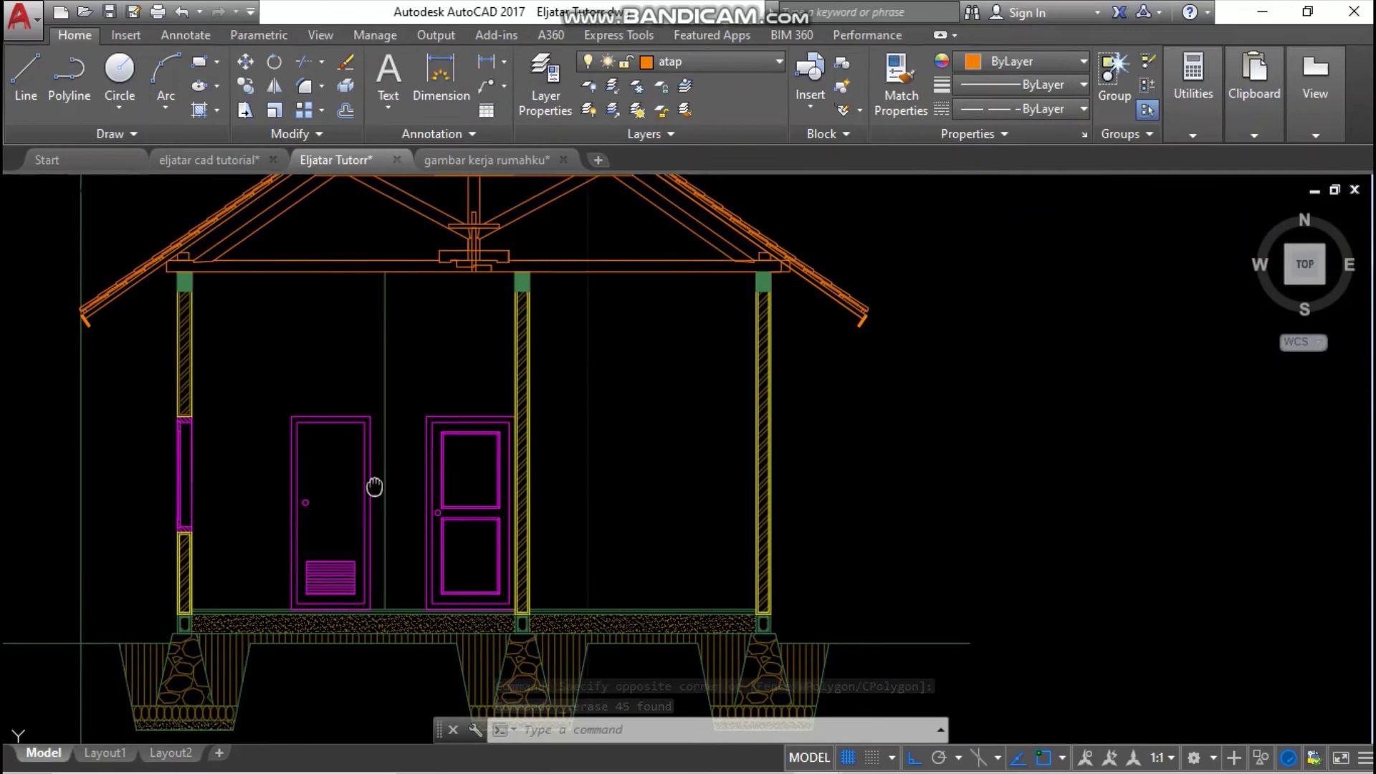
click(393, 396)
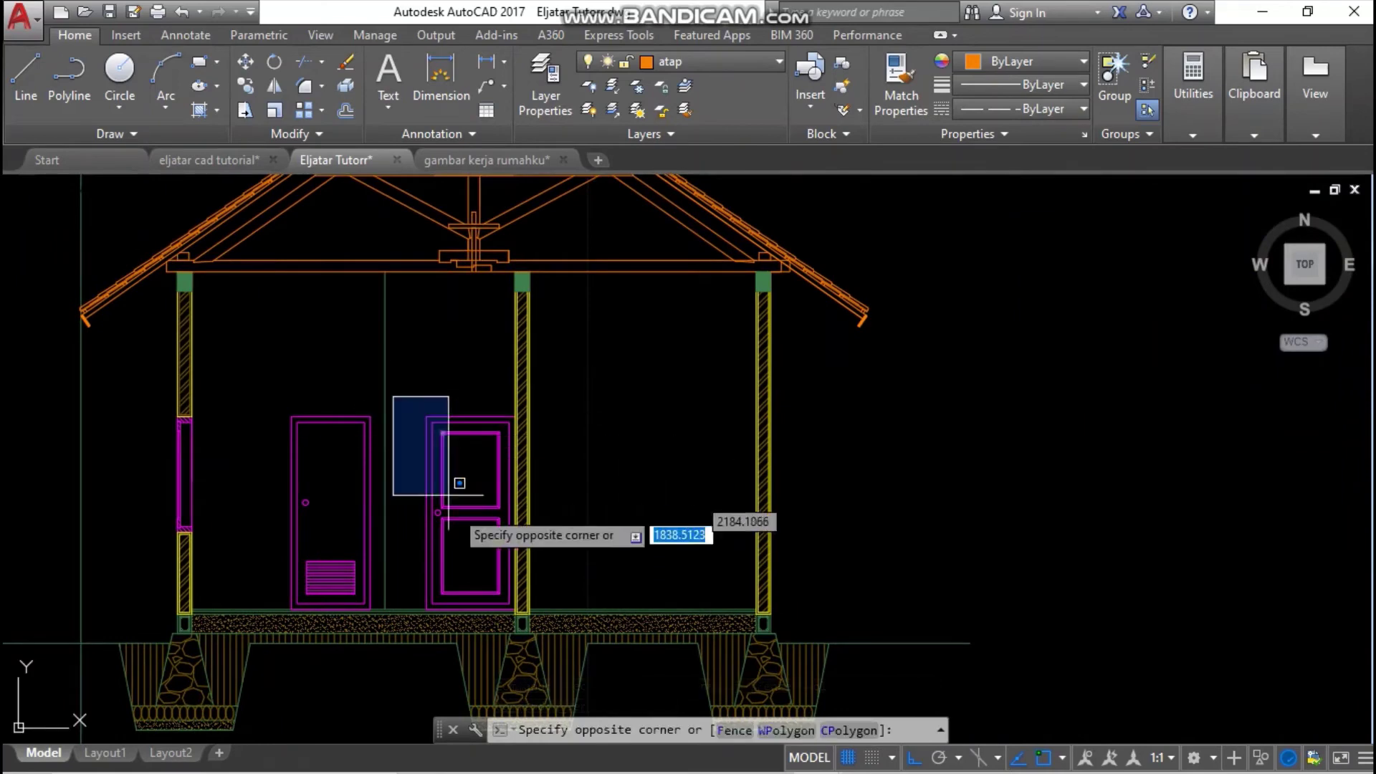
click(519, 624)
scroll(565, 655, up, 3)
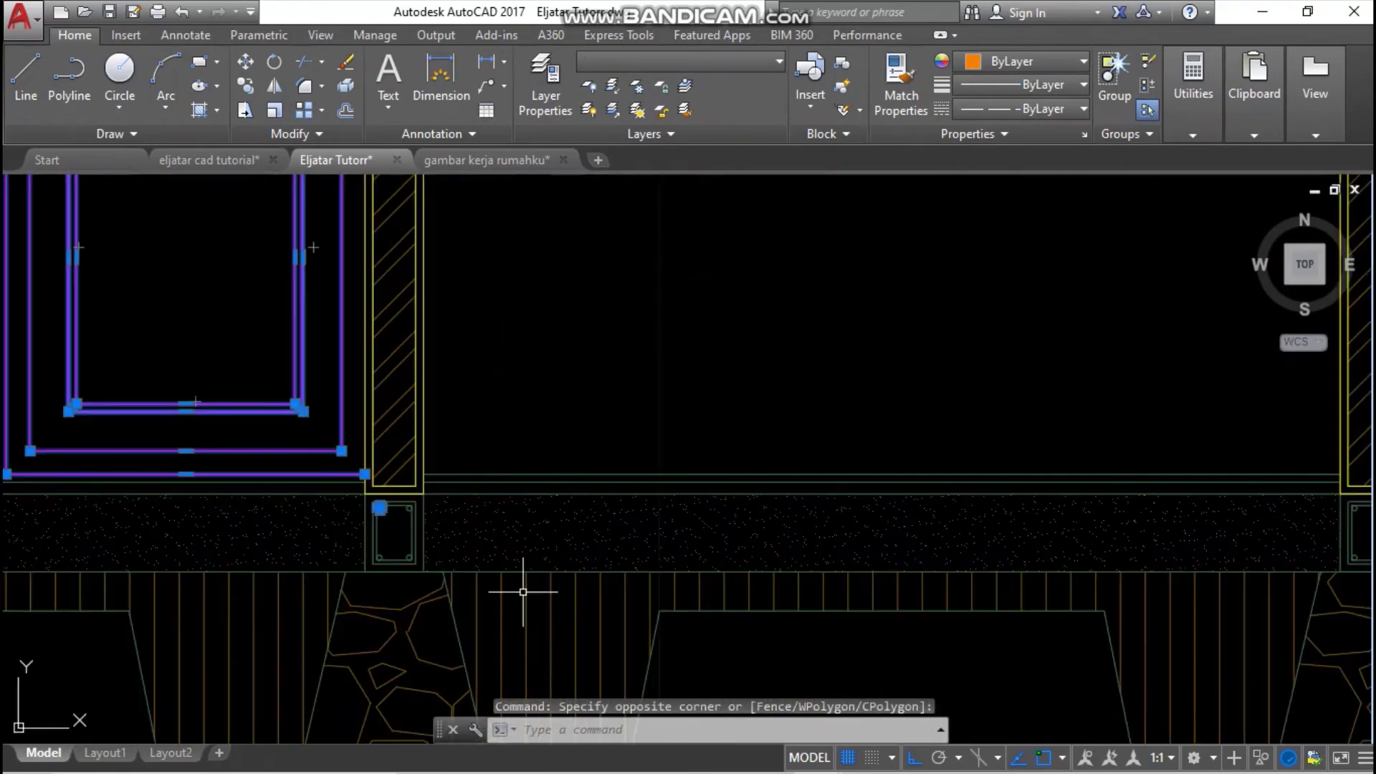
scroll(386, 486, up, 3)
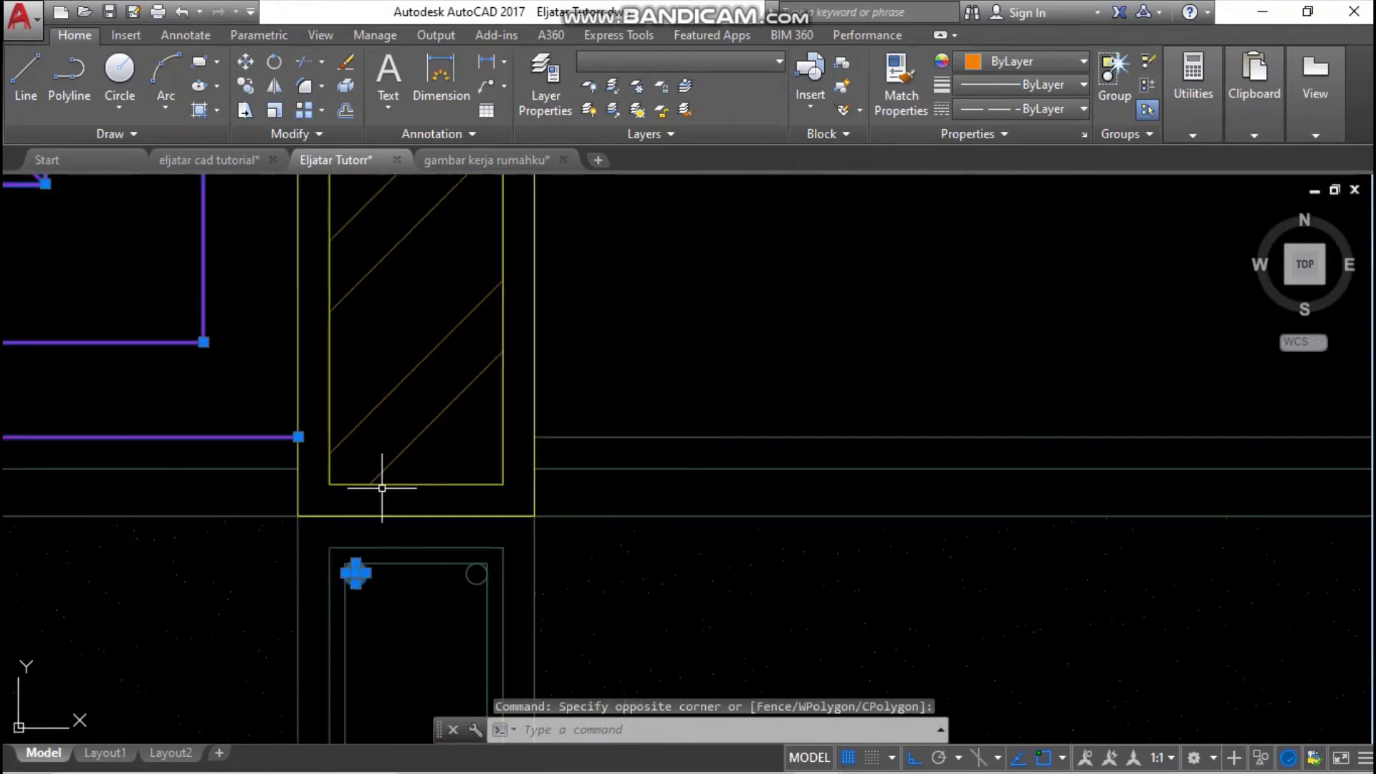
click(324, 543)
click(430, 645)
scroll(421, 537, down, 5)
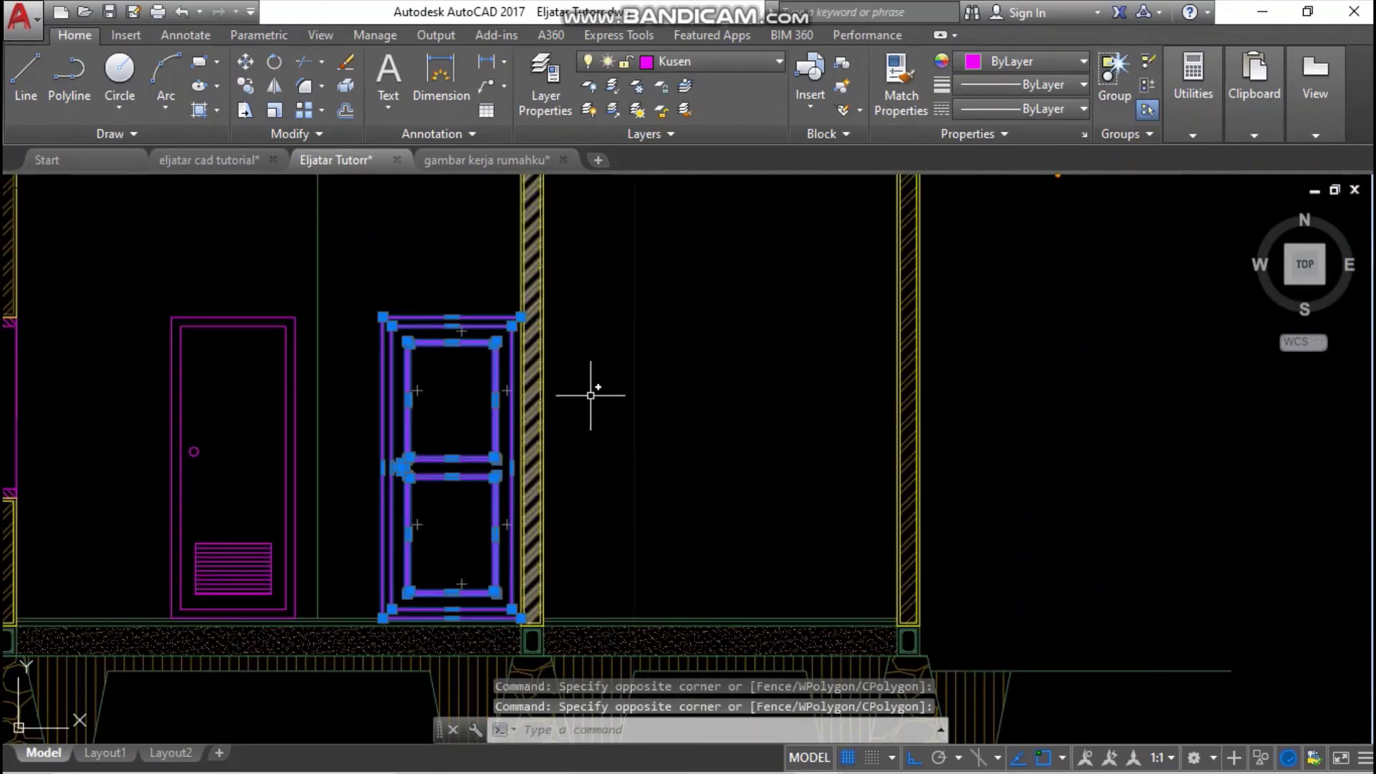
right_click(595, 395)
click(669, 475)
scroll(329, 595, up, 3)
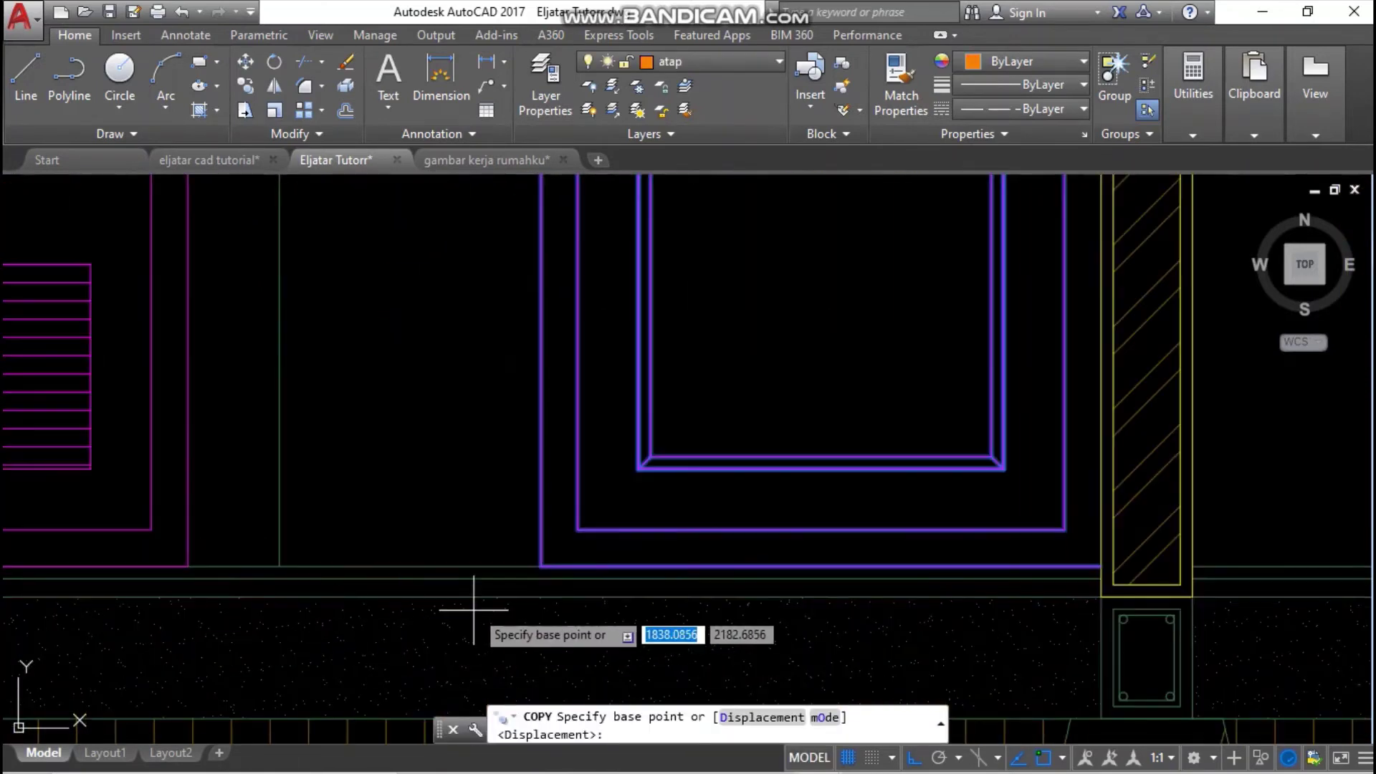
click(540, 566)
scroll(774, 529, down, 8)
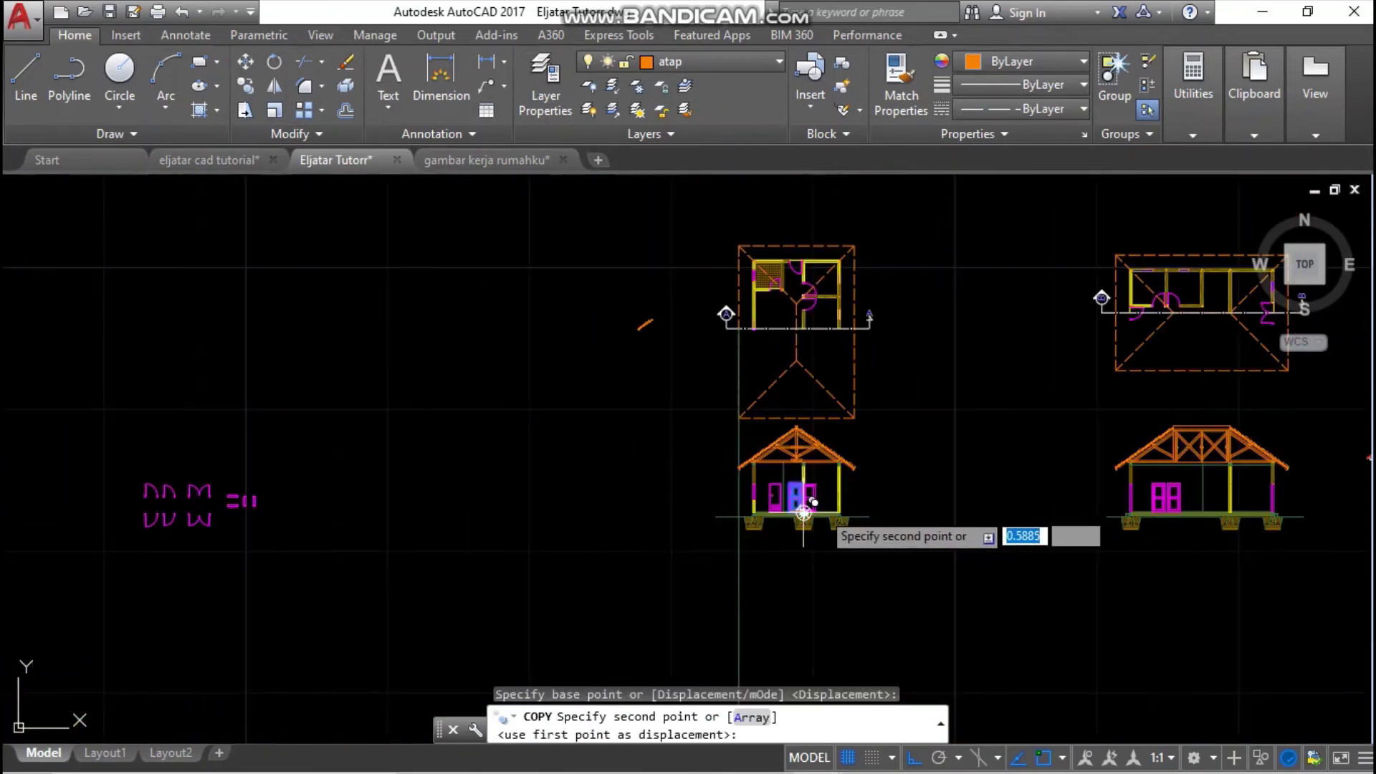
scroll(803, 512, down, 3)
scroll(1137, 458, up, 6)
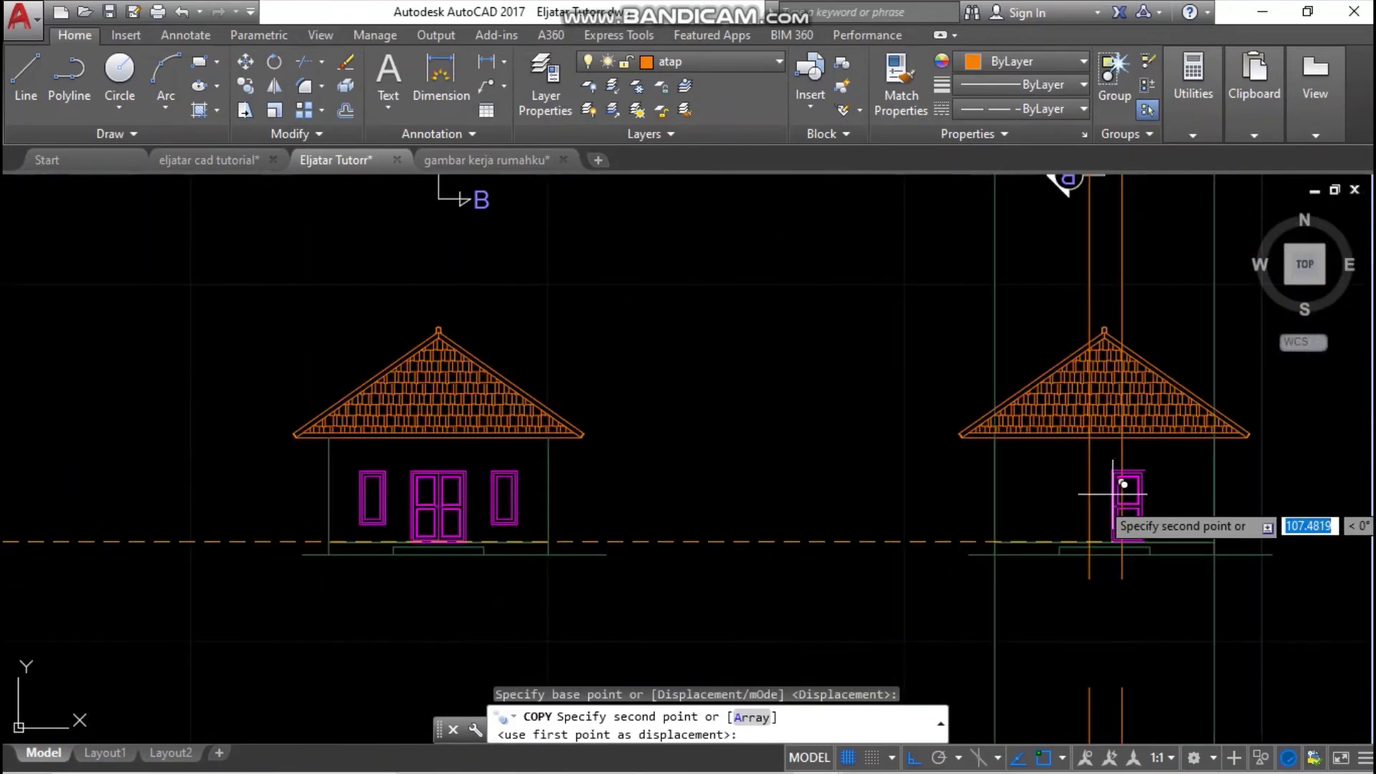
scroll(1113, 494, up, 6)
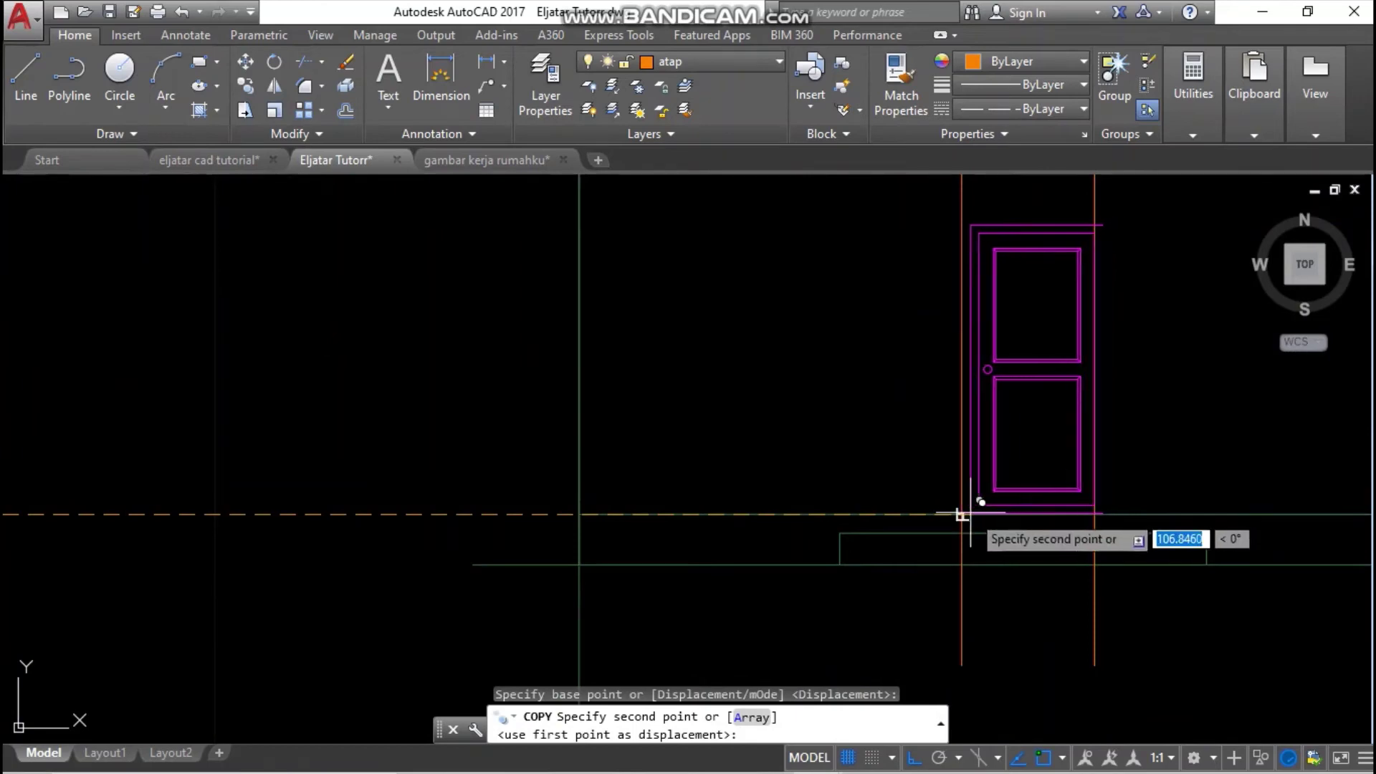
click(966, 510)
key(Escape)
- Erase the two vertical door projection rays crossing the rear elevation
scroll(1124, 522, down, 2)
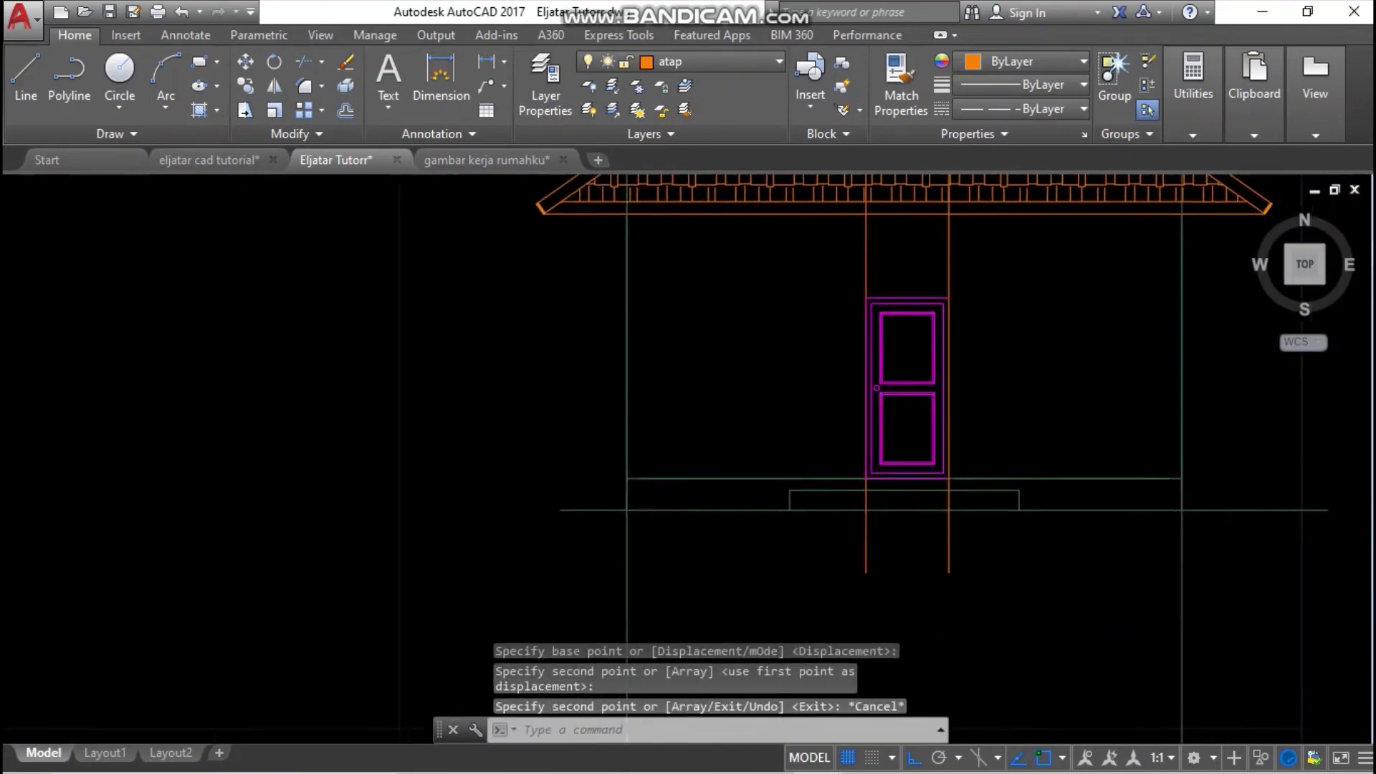
click(986, 273)
click(805, 261)
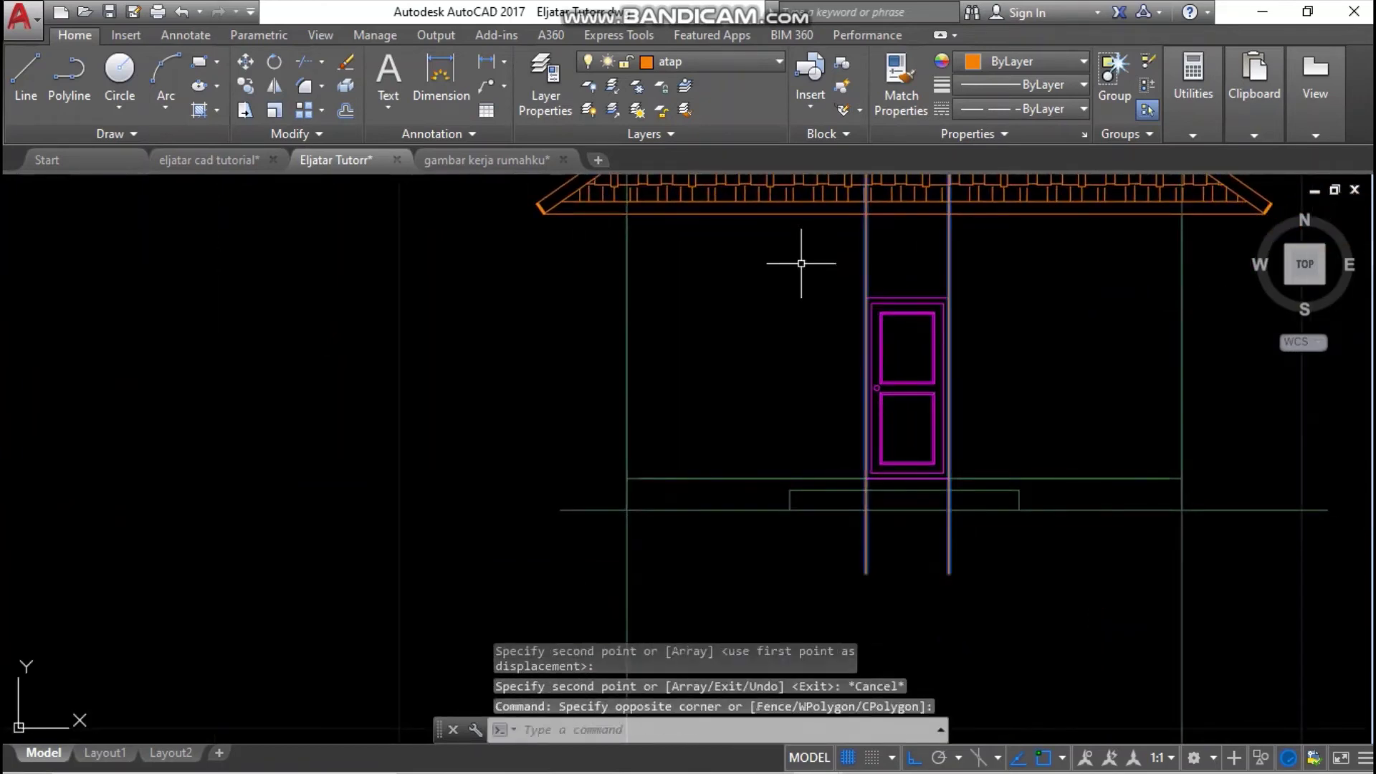
key(Delete)
- Mirror the rear door's outer frame about the door's vertical centre line, keeping the original, to close its open right side
click(938, 303)
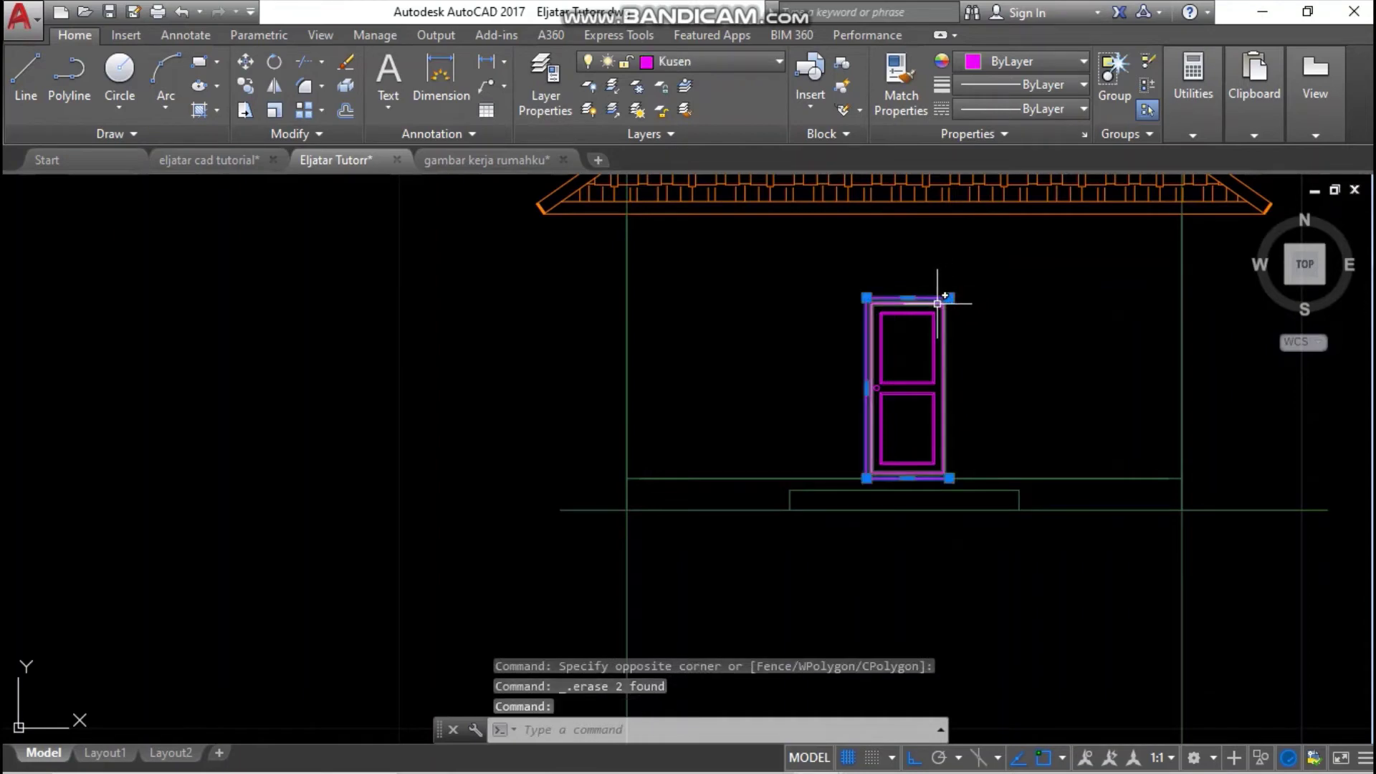
text(mi)
key(Return)
scroll(901, 305, up, 2)
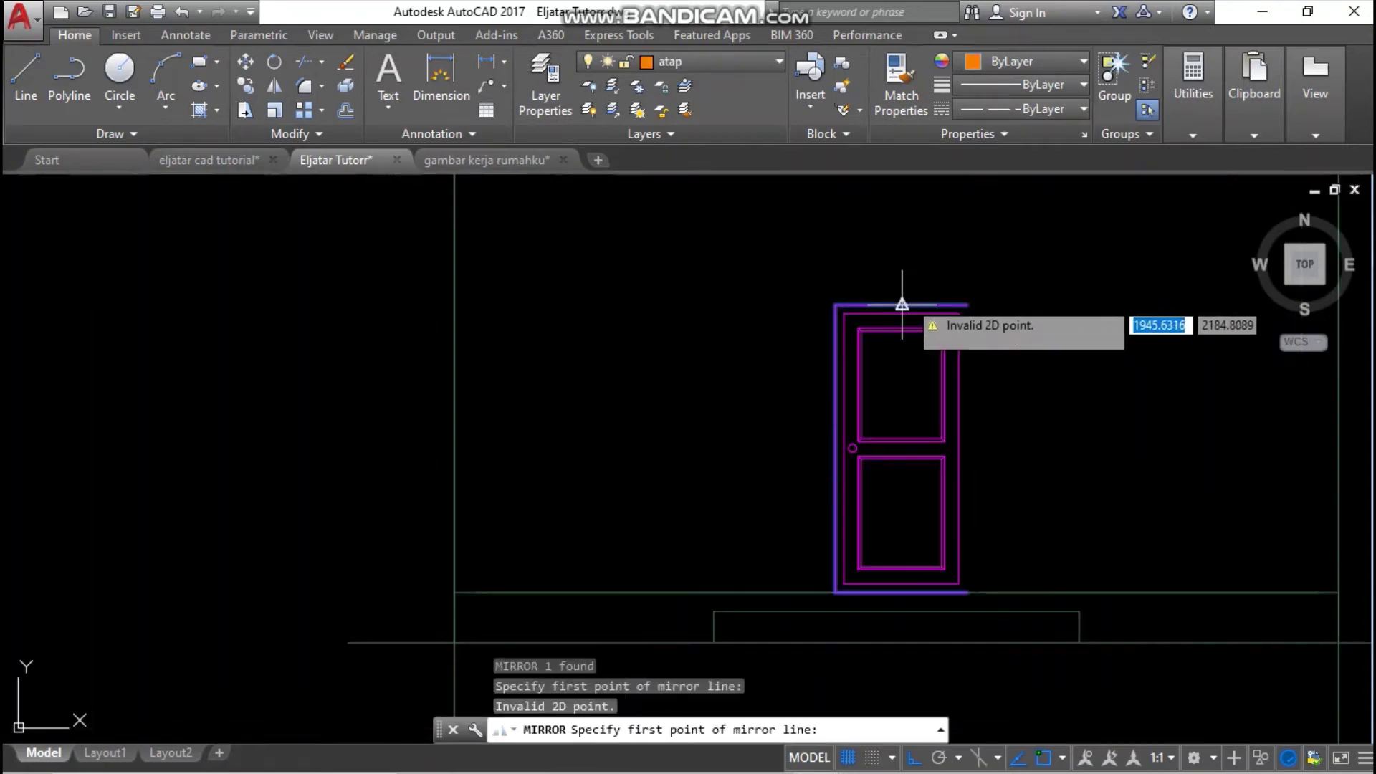
click(902, 305)
click(903, 230)
key(Return)
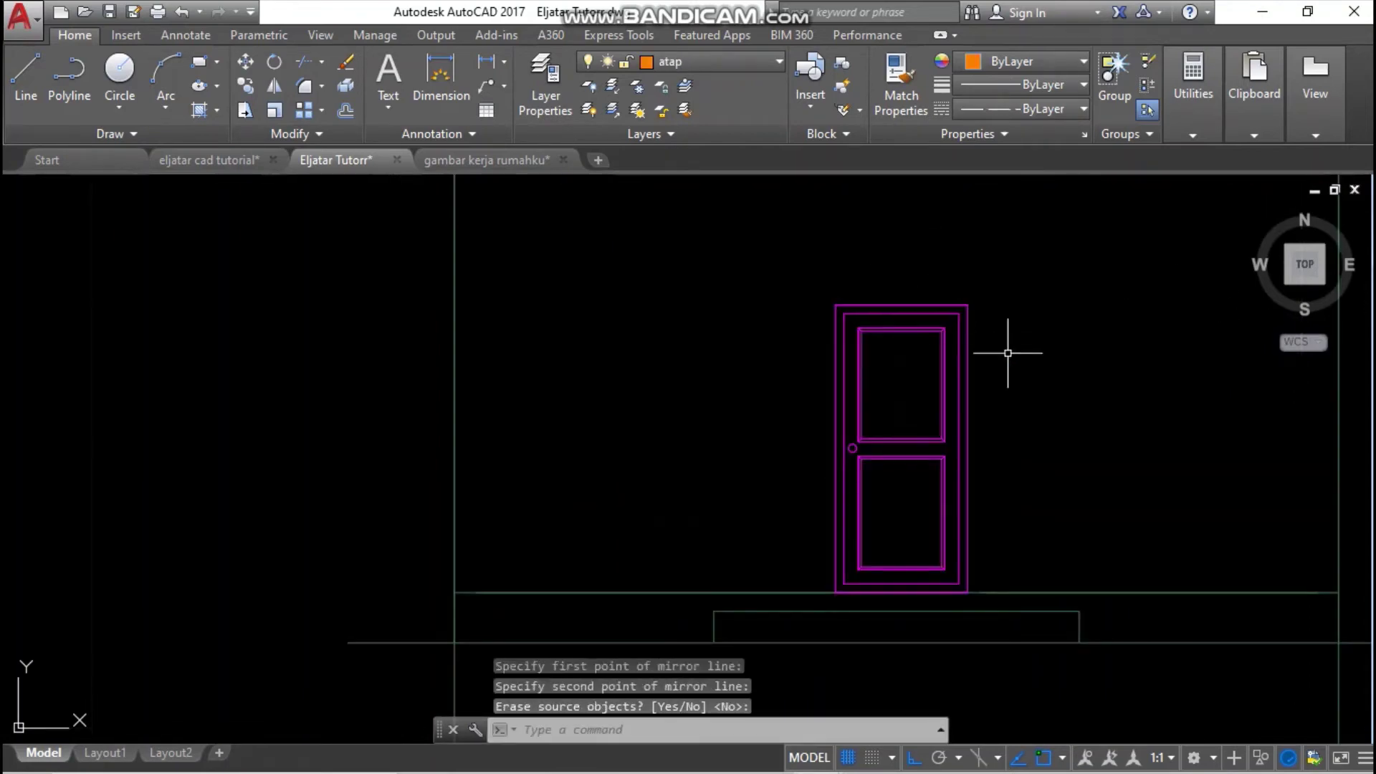
scroll(906, 188, down, 2)
click(992, 414)
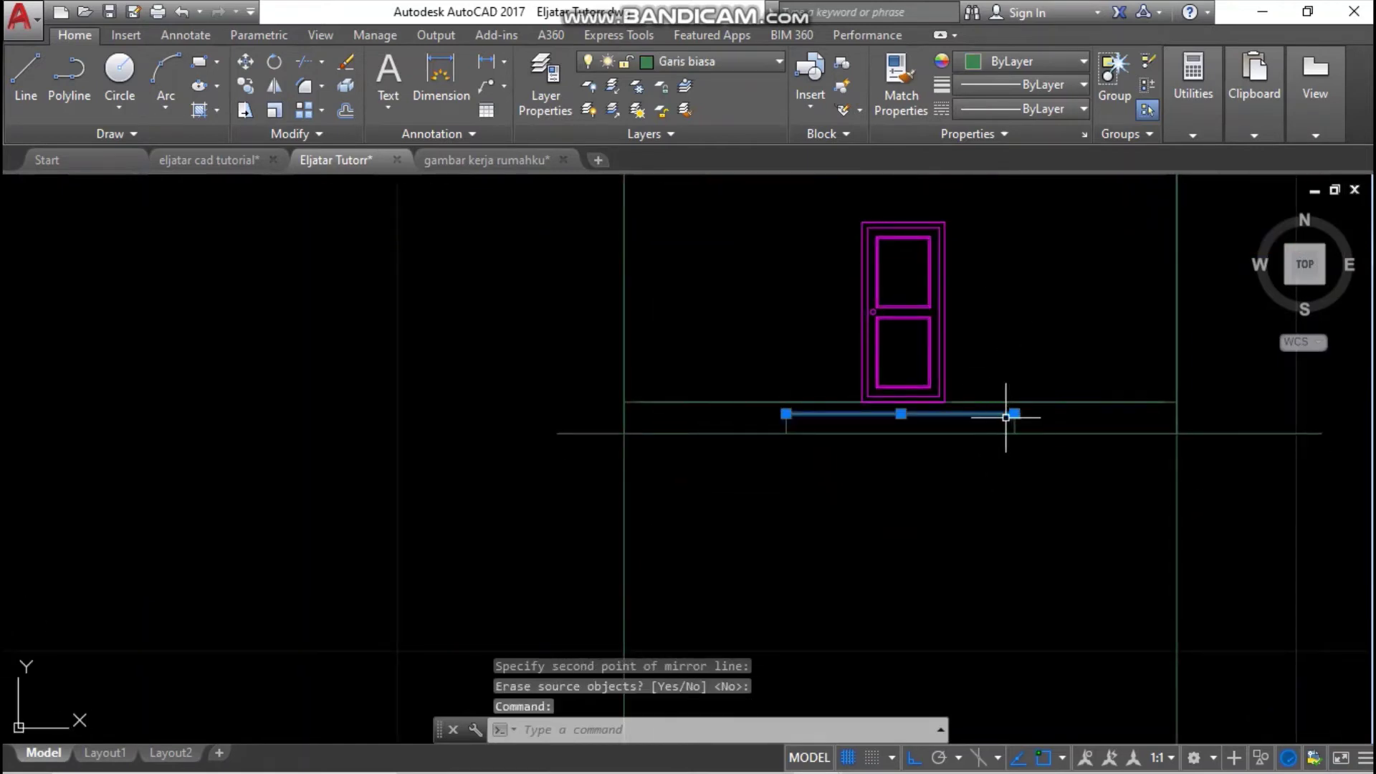
key(Escape)
scroll(969, 398, up, 2)
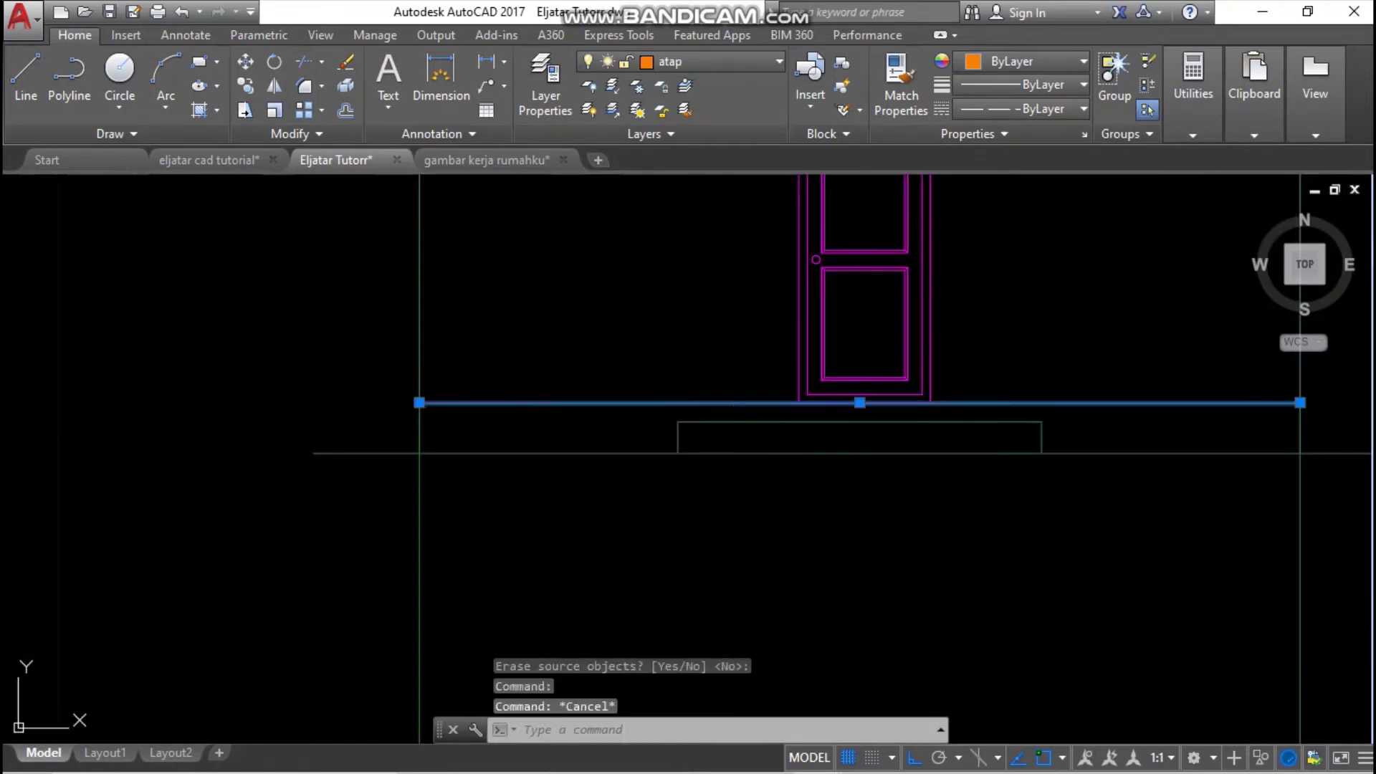
key(Escape)
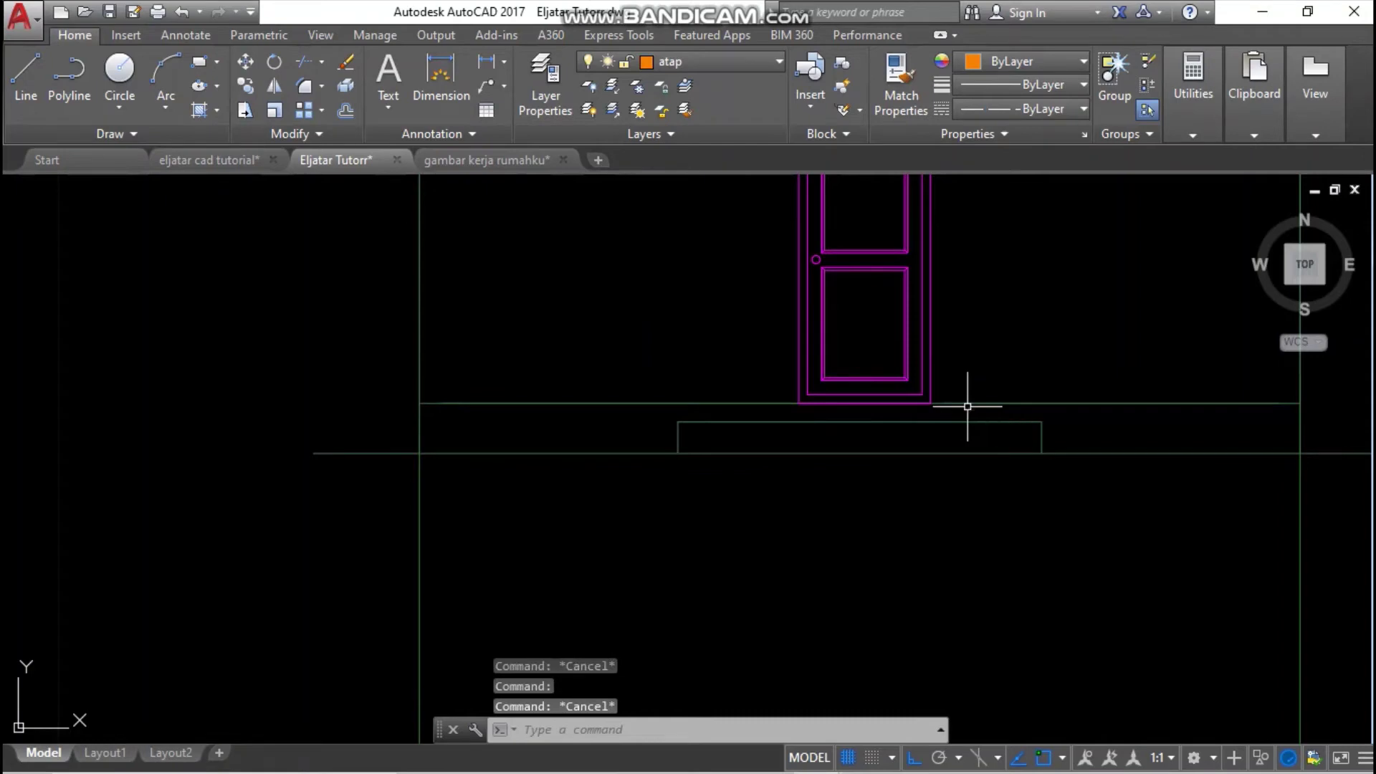
- Draw a guide line from the rear door's lower-right corner, 0.5 to the right along the floor line and down to the step's top edge
text(l)
key(Return)
scroll(949, 388, up, 3)
click(903, 425)
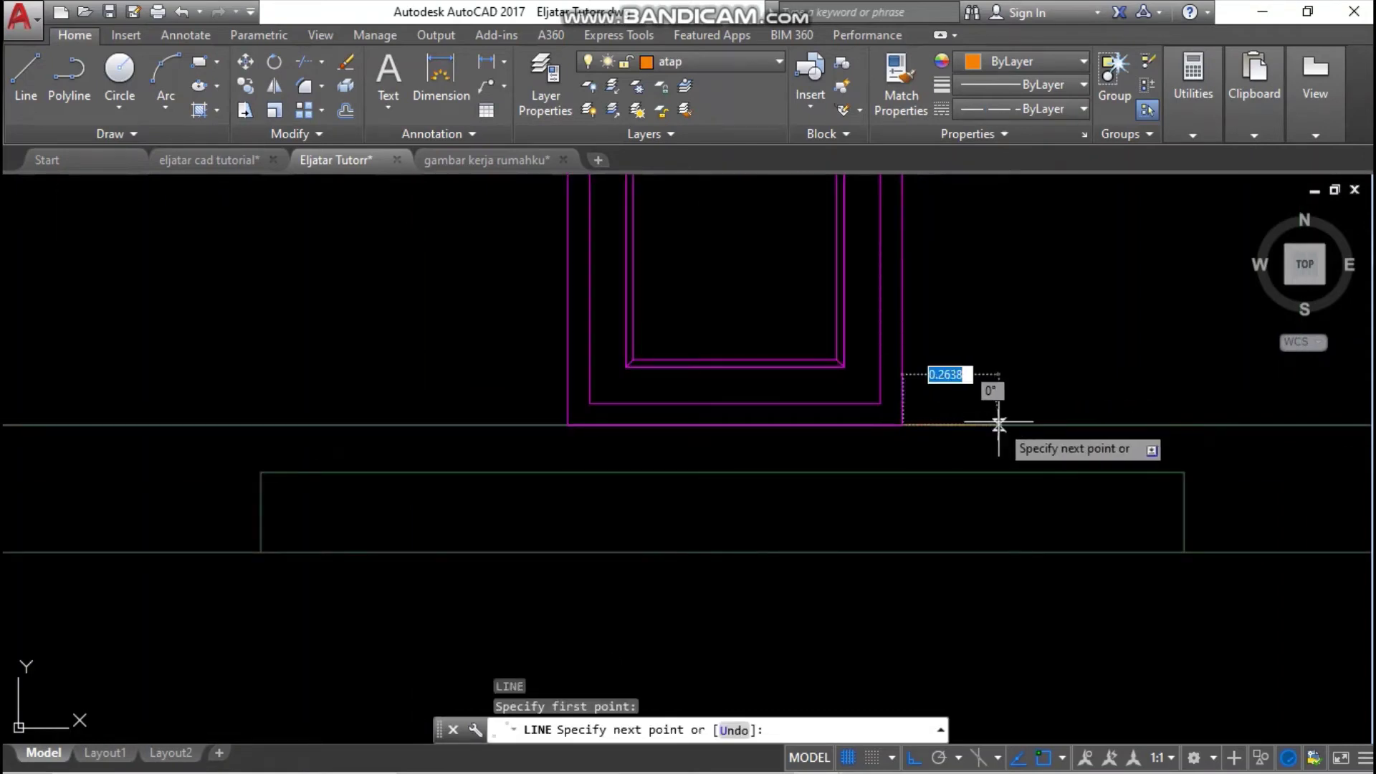
text(0.5)
key(Return)
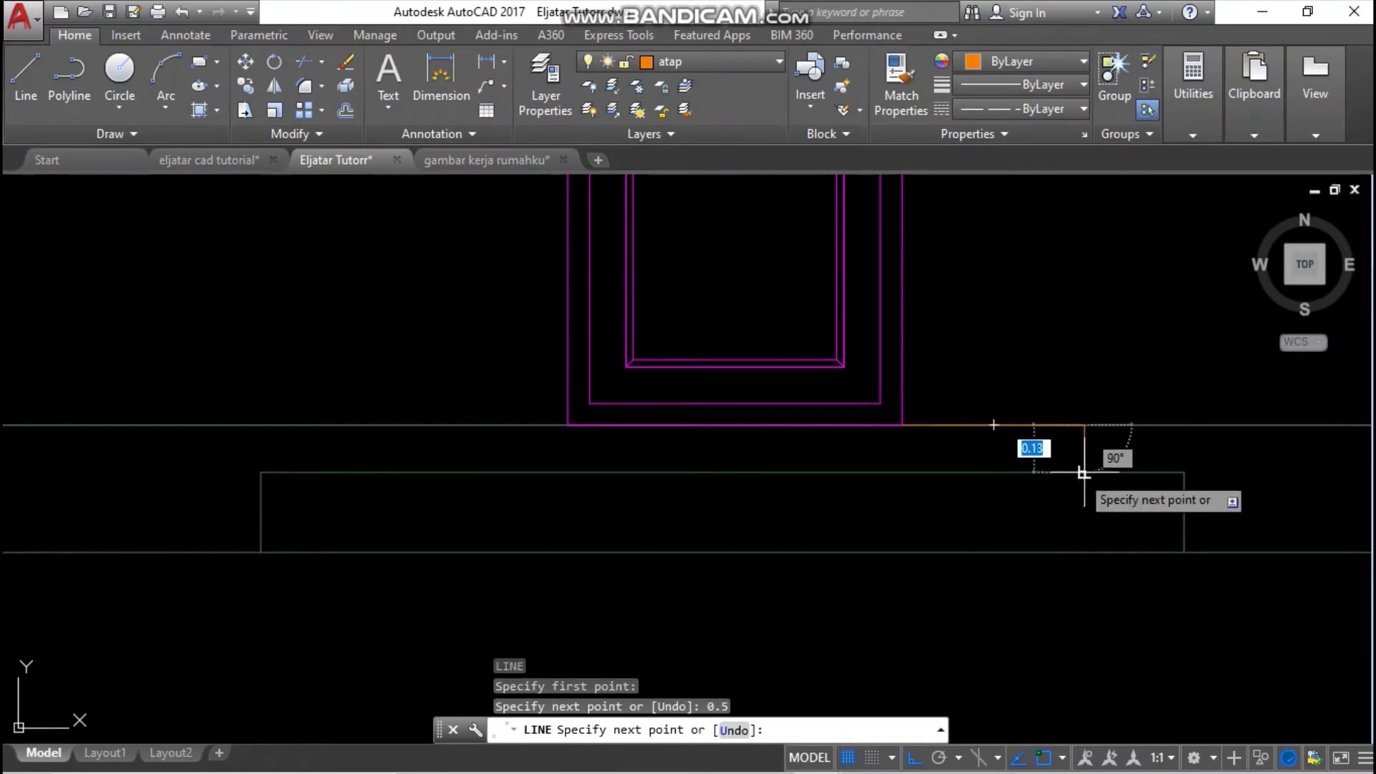
click(1084, 470)
key(Escape)
- Move the entrance step's right edge horizontally inward to align with the vertical guide line beside the rear door
click(1216, 484)
click(1159, 464)
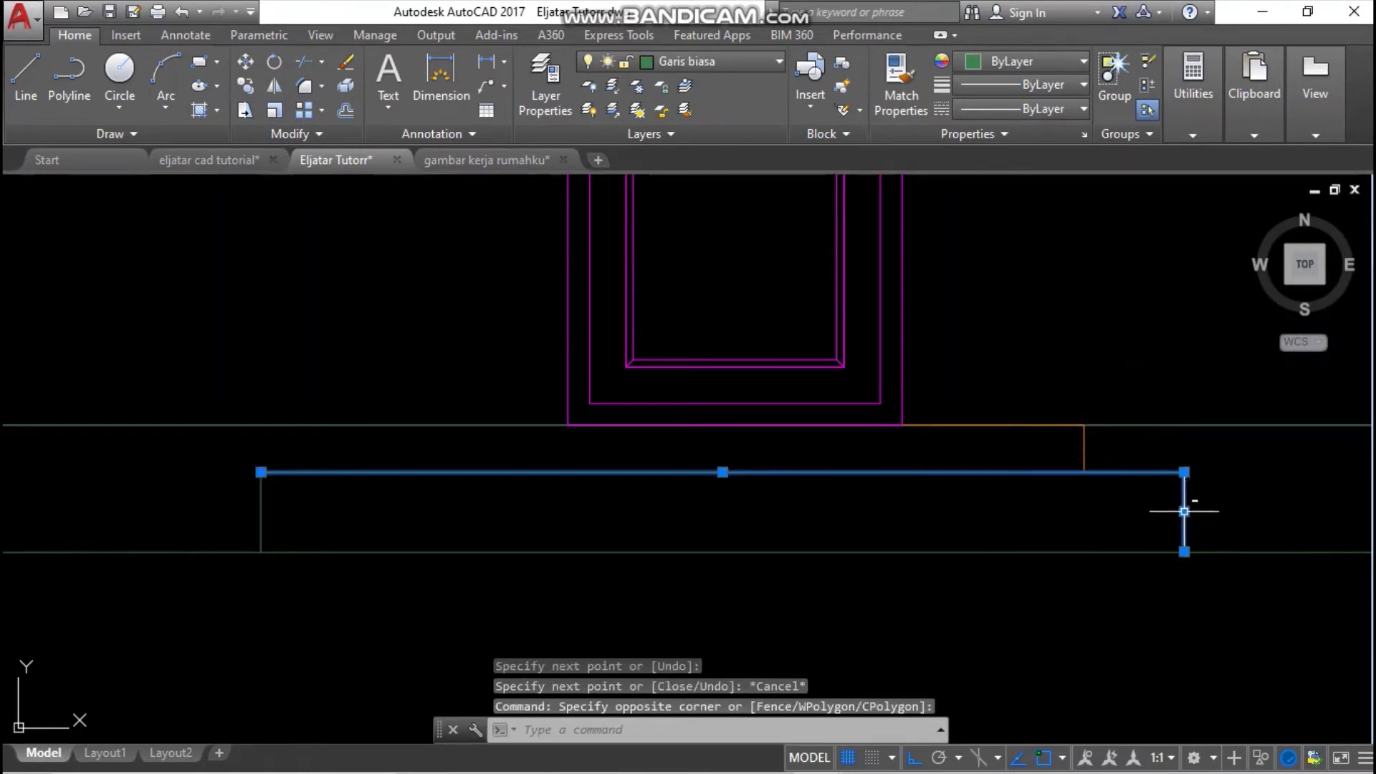
key(Escape)
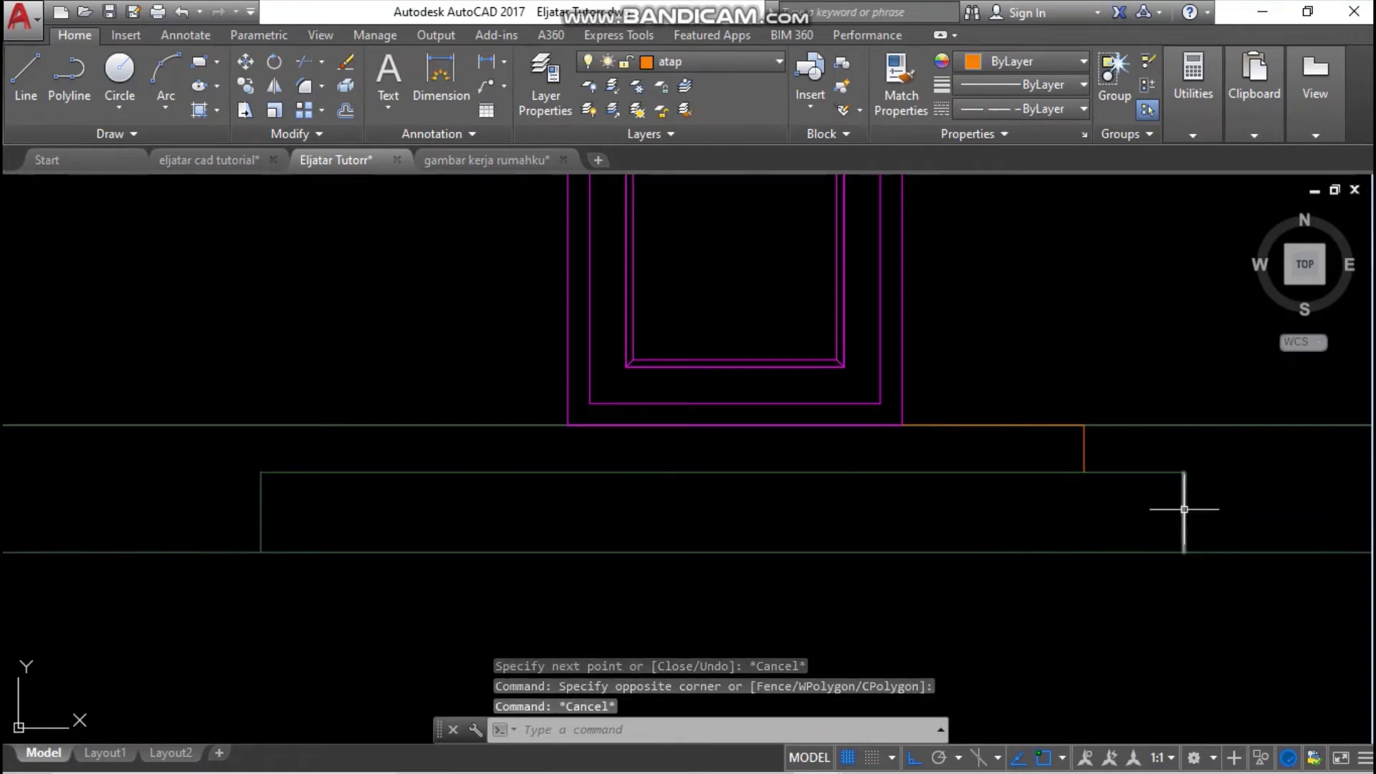
click(1184, 508)
right_click(1184, 508)
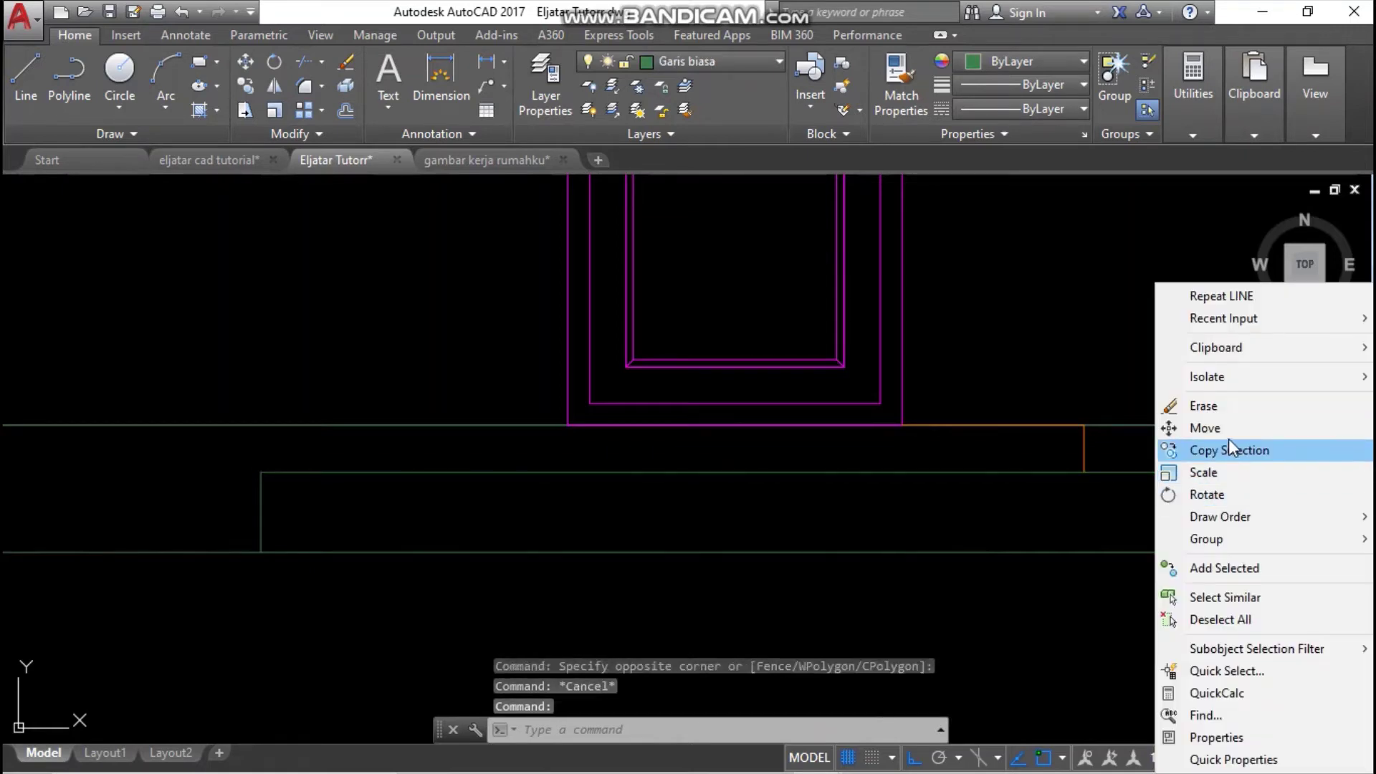
click(1205, 428)
click(1183, 511)
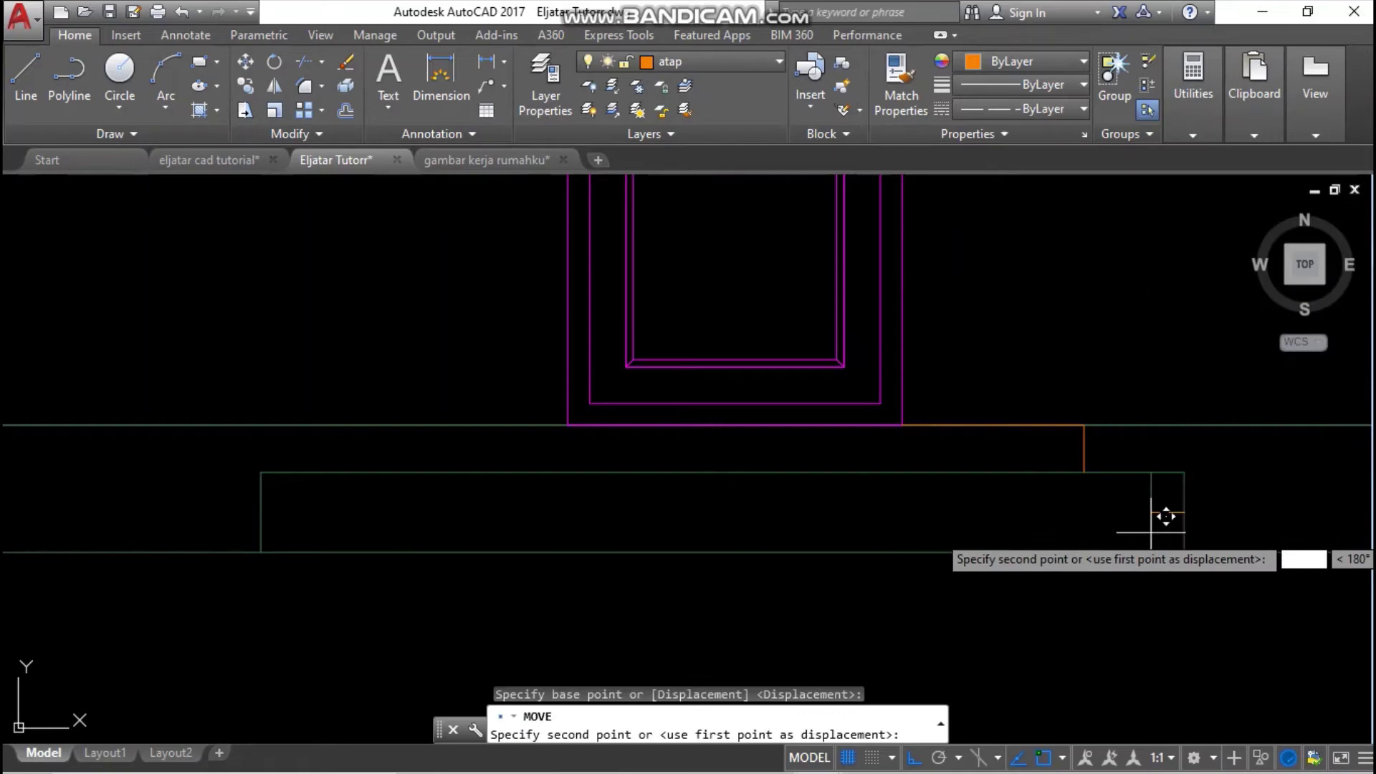
click(1086, 476)
key(Escape)
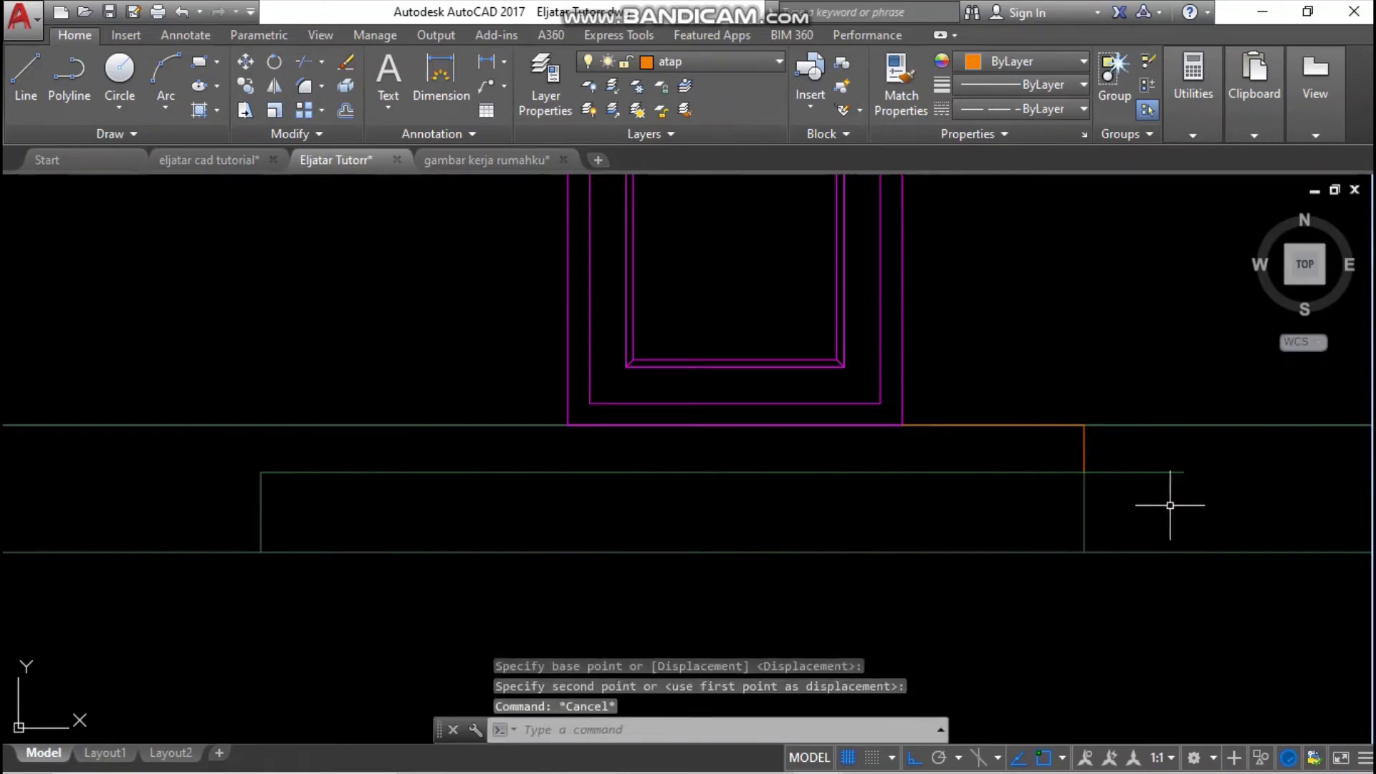
- Mirror the step's right edge about the vertical line through the roof eave's midpoint, keeping the original, to form the new left edge
click(1170, 506)
click(1049, 505)
text(mi)
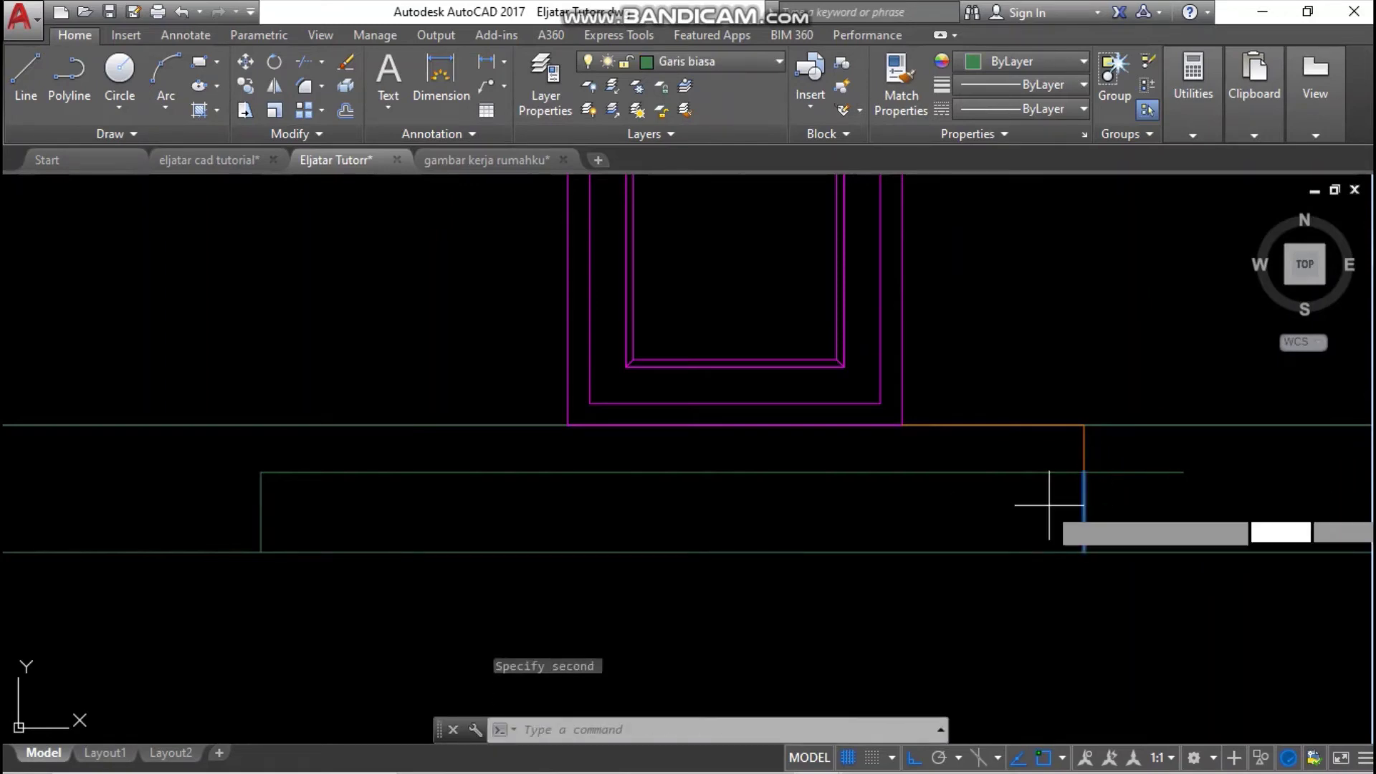
key(Return)
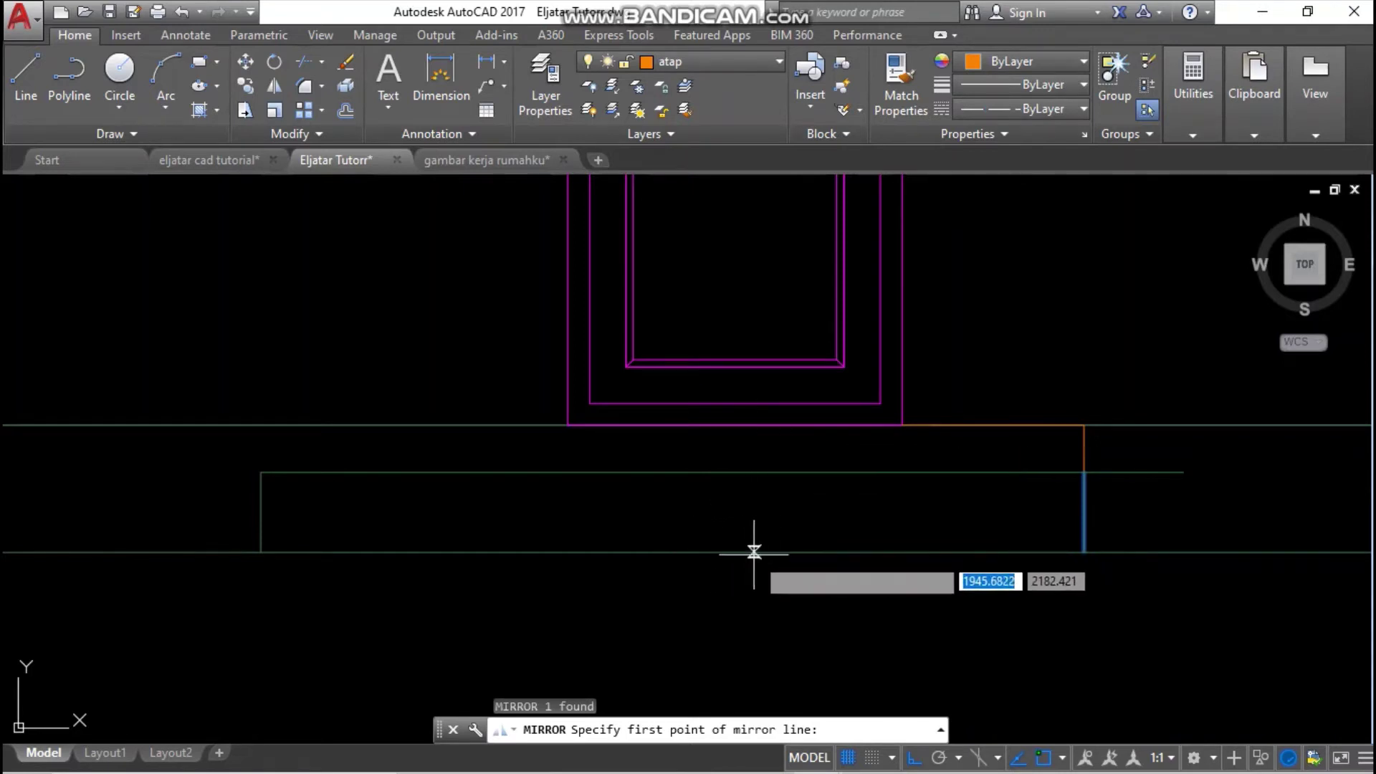
scroll(803, 523, down, 5)
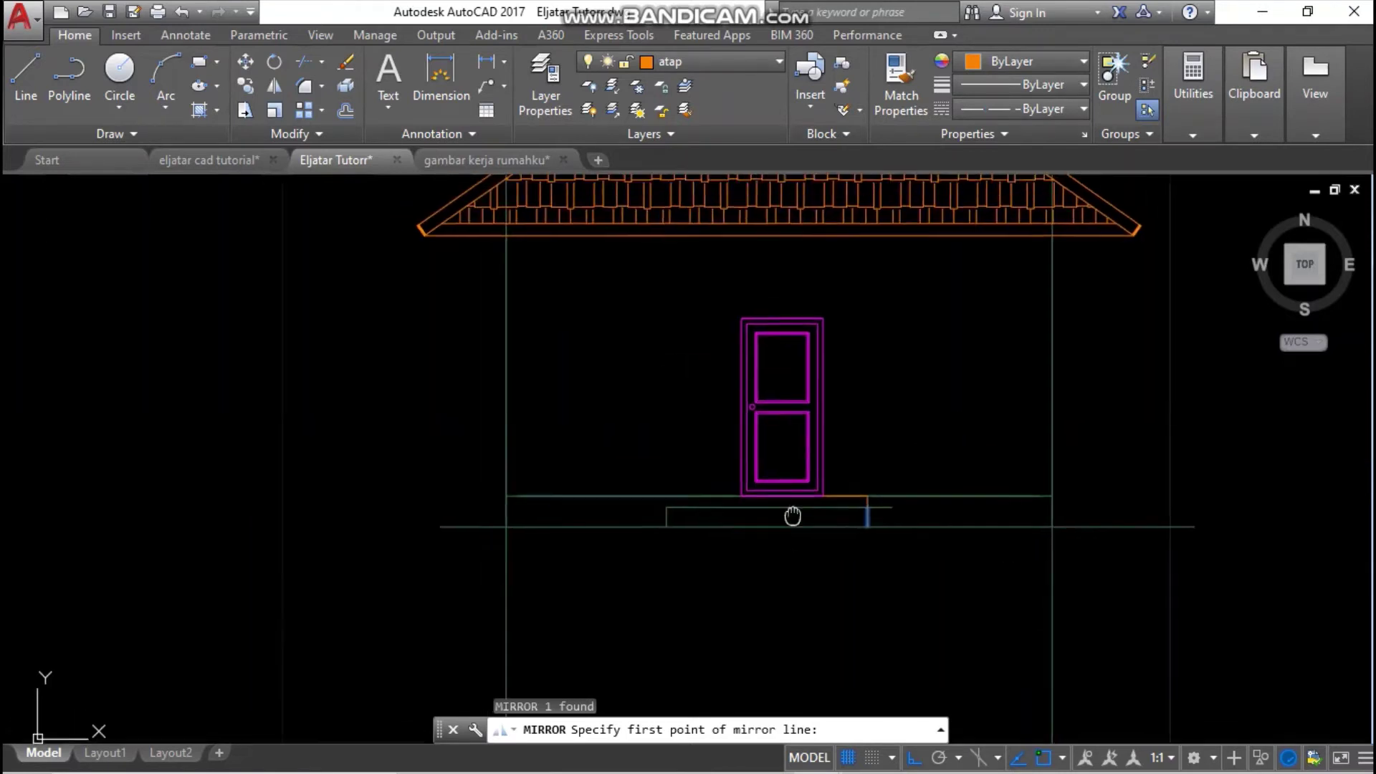
click(797, 248)
click(799, 290)
key(Return)
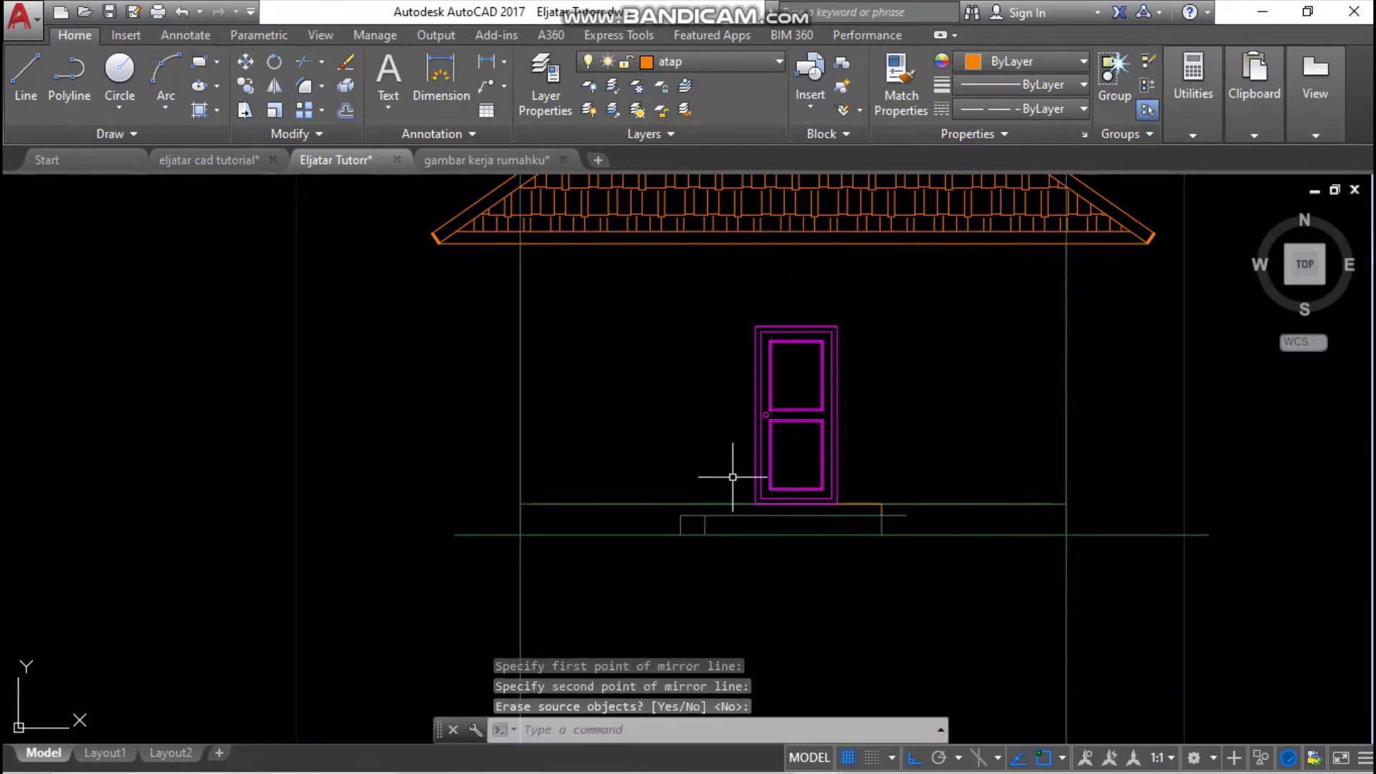
- Trim the step's top line where it extends past the new left and right edges
scroll(718, 515, up, 4)
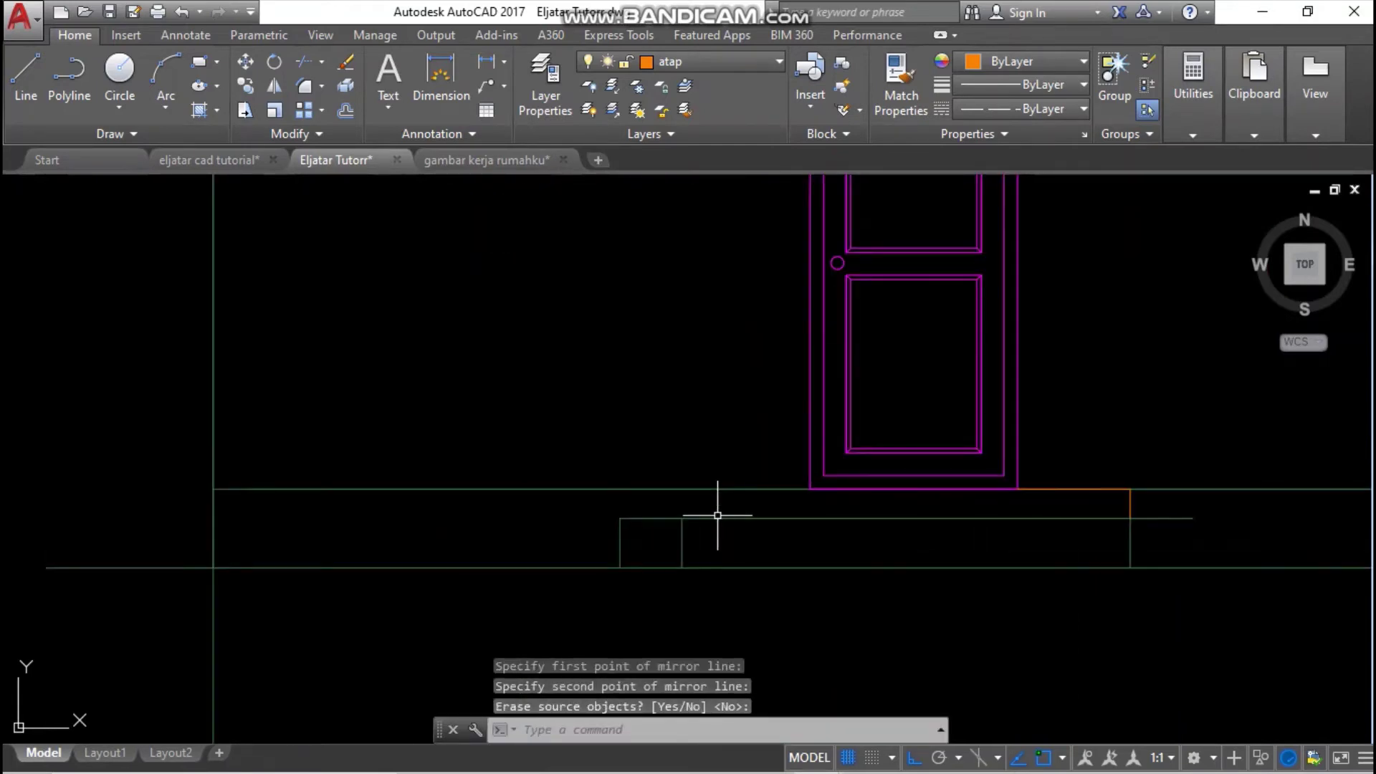
text(tr)
key(Return)
key(Return)
click(639, 547)
click(614, 513)
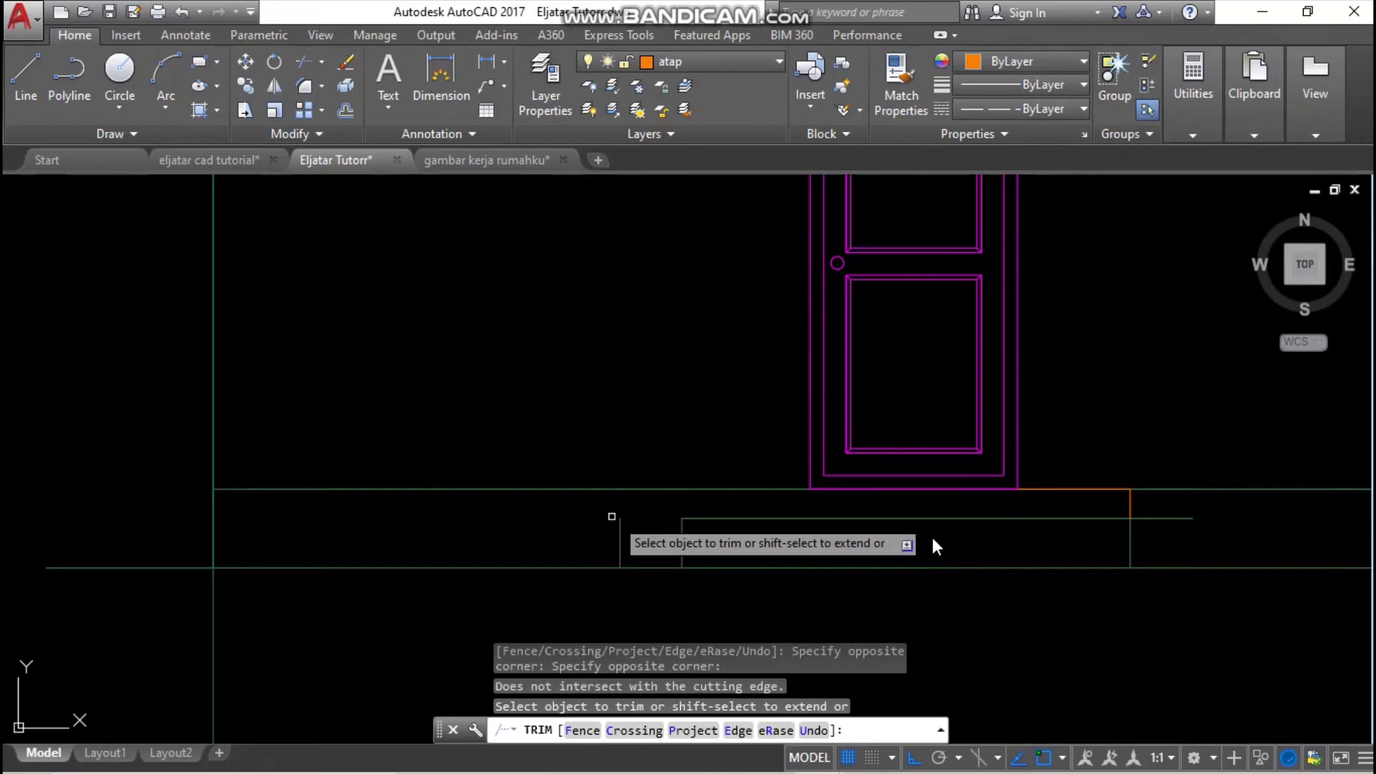
click(1184, 529)
click(1121, 510)
key(Return)
- Erase the orange guide lines beside the rear door and the leftover old left edge of the step
click(1133, 511)
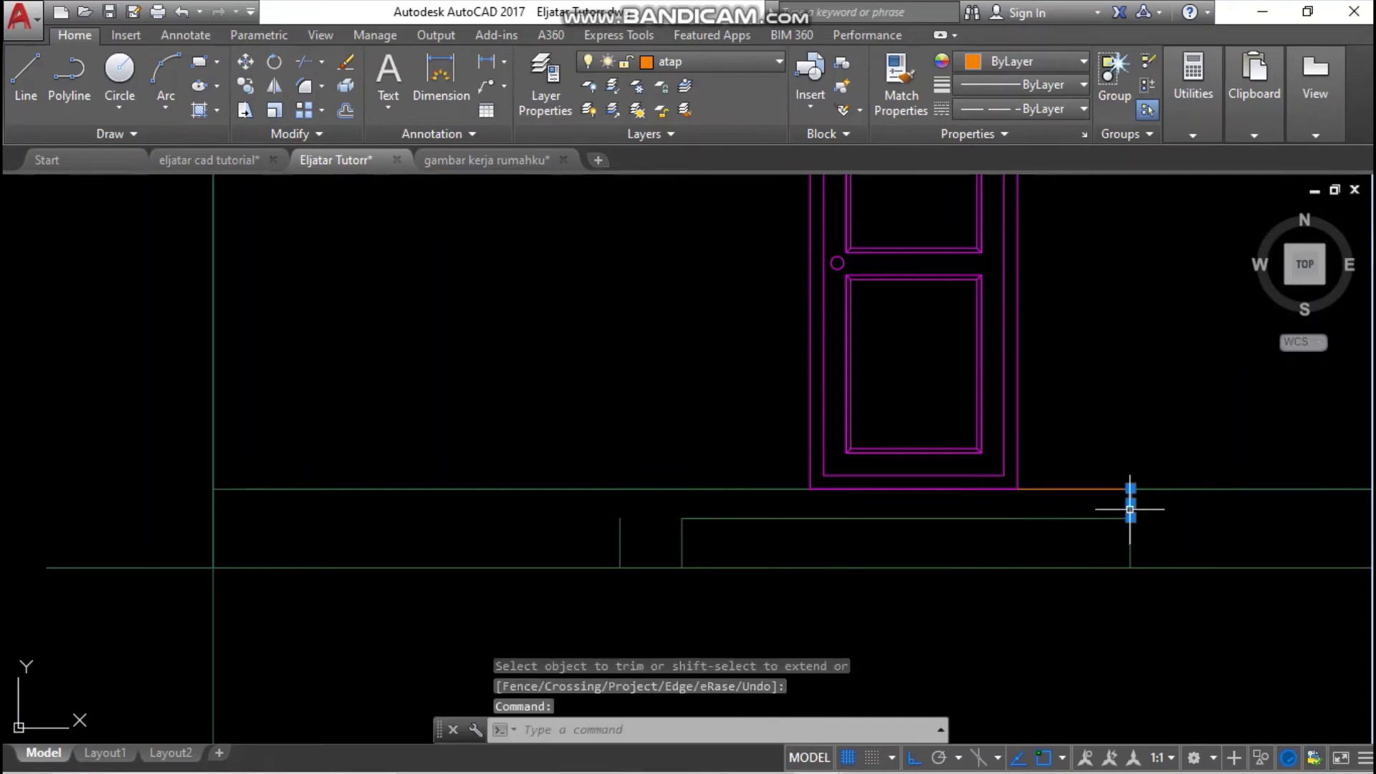
key(Delete)
key(Delete)
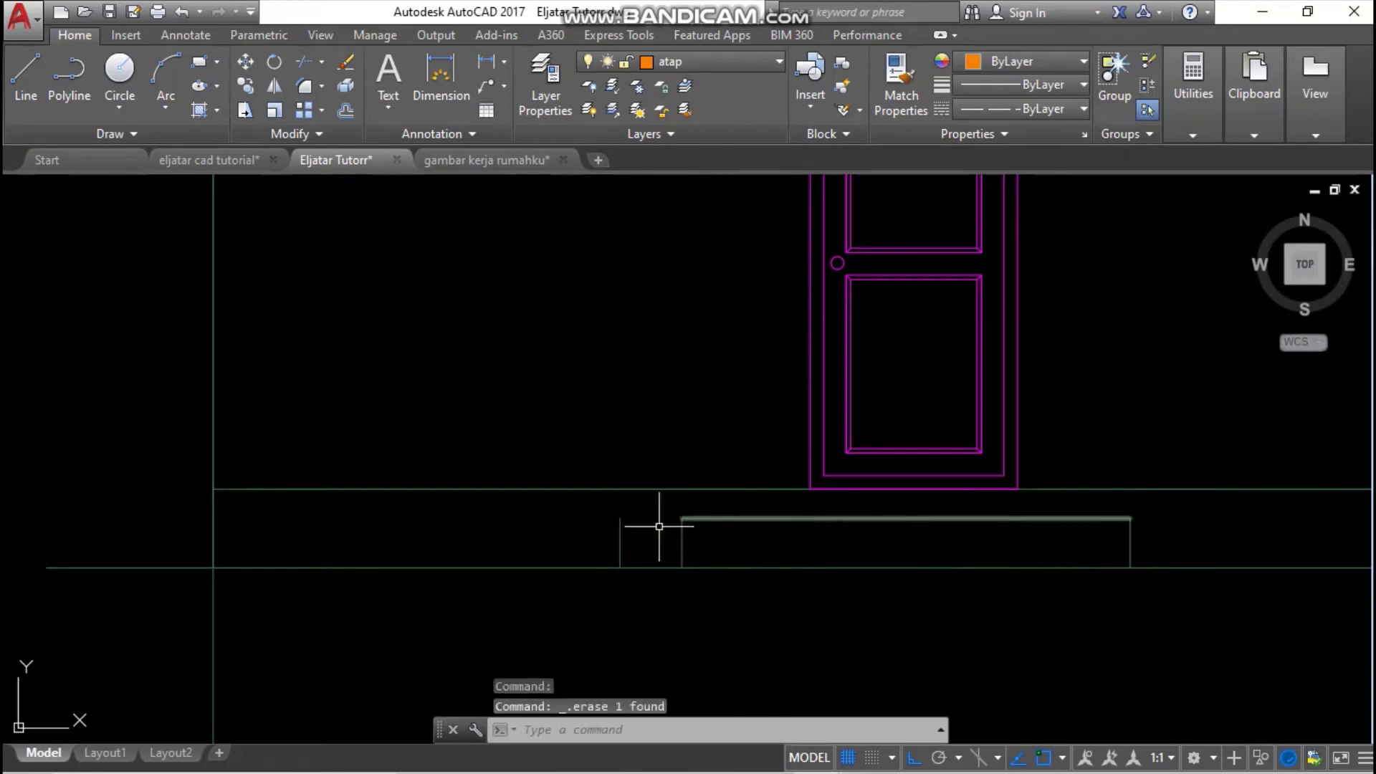
click(605, 521)
scroll(749, 562, down, 3)
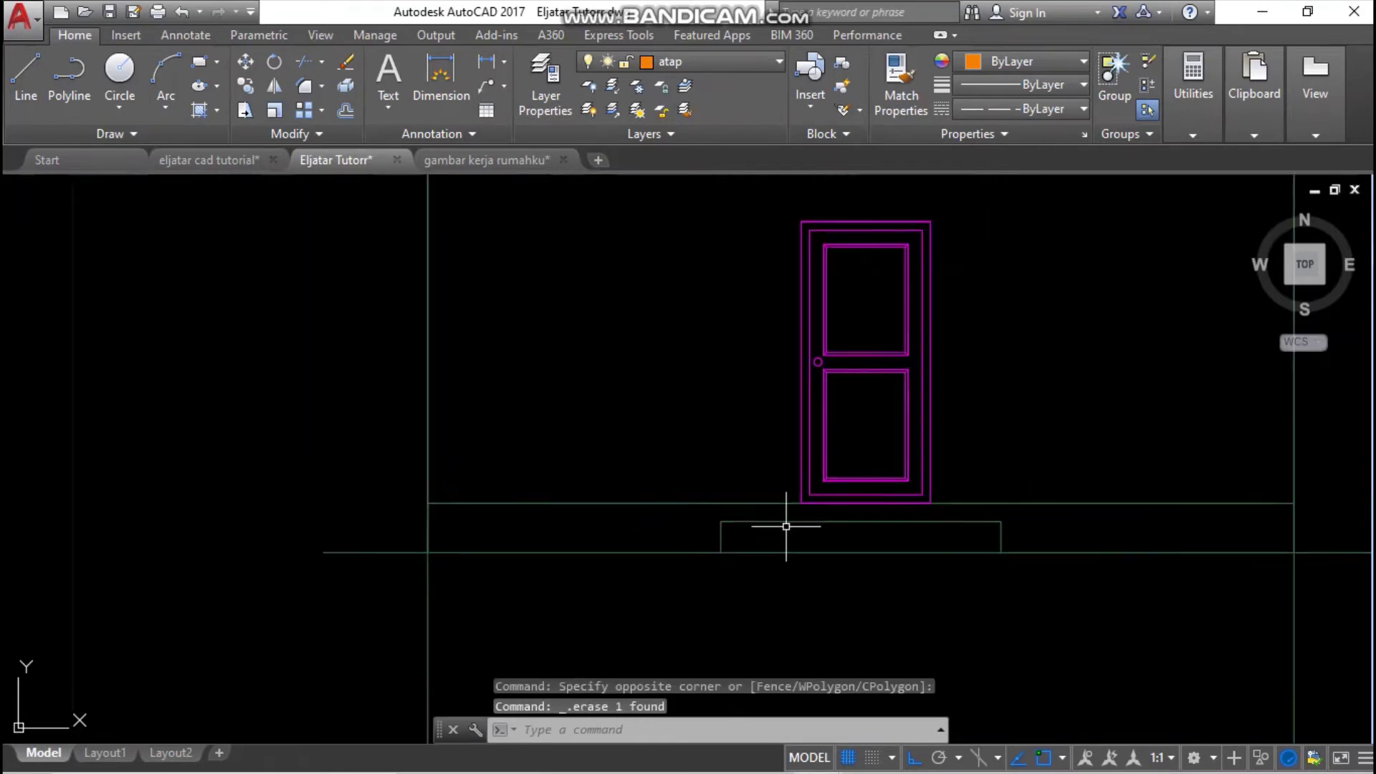
scroll(832, 501, down, 2)
scroll(871, 486, down, 6)
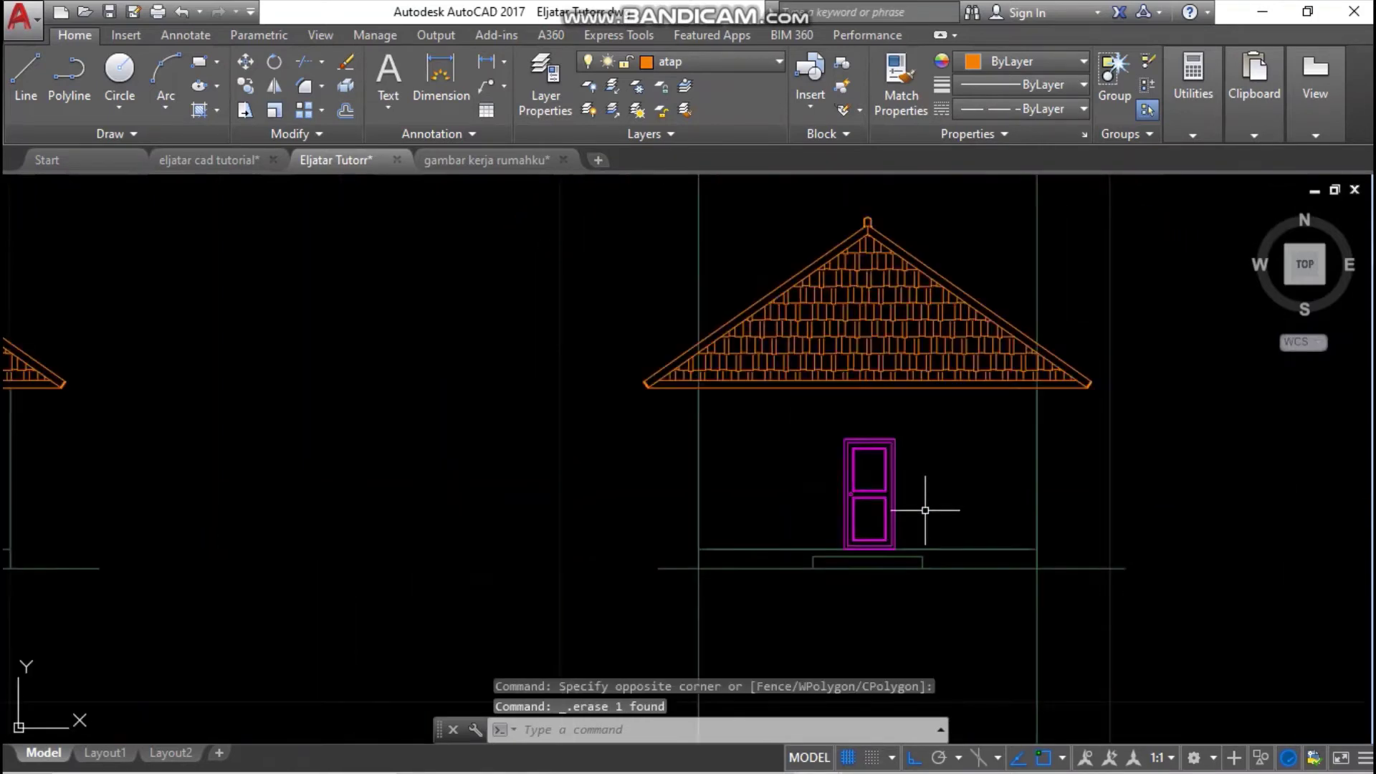
- Check the rear elevation's door and step against the floor plan above it and the front elevation, including the remaining side-elevation plans
middle_drag(922, 528, 905, 585)
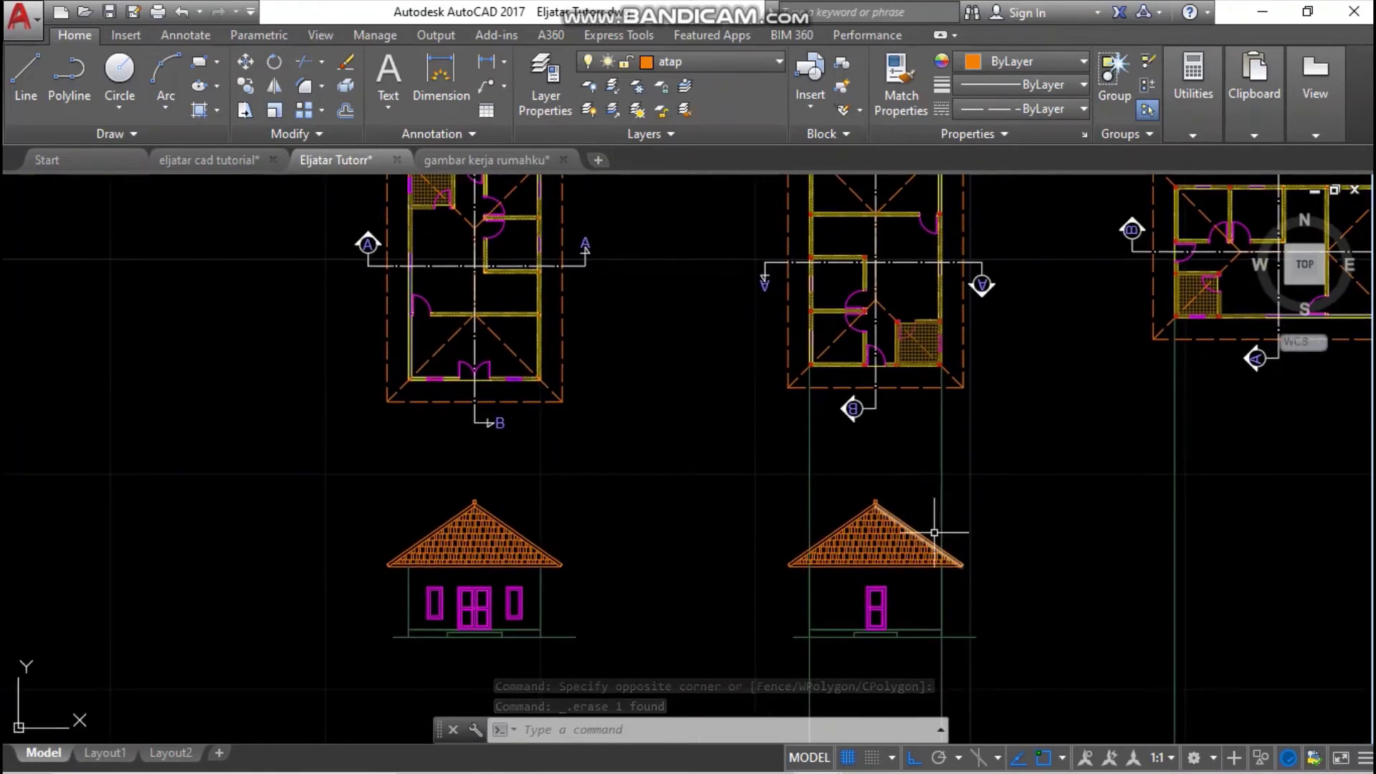
middle_drag(921, 529, 913, 582)
scroll(901, 423, up, 4)
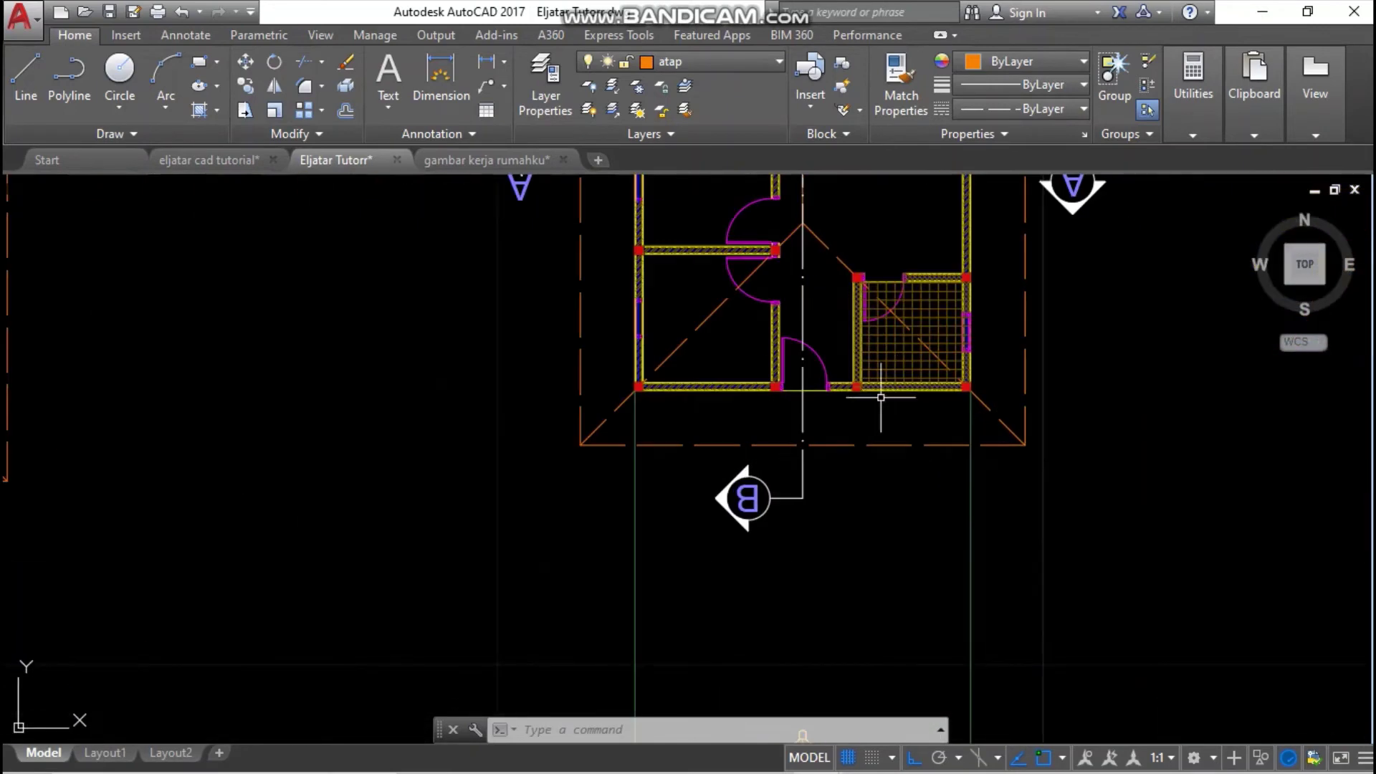
scroll(846, 381, up, 4)
scroll(875, 372, down, 6)
middle_drag(868, 378, 870, 226)
middle_drag(896, 367, 892, 341)
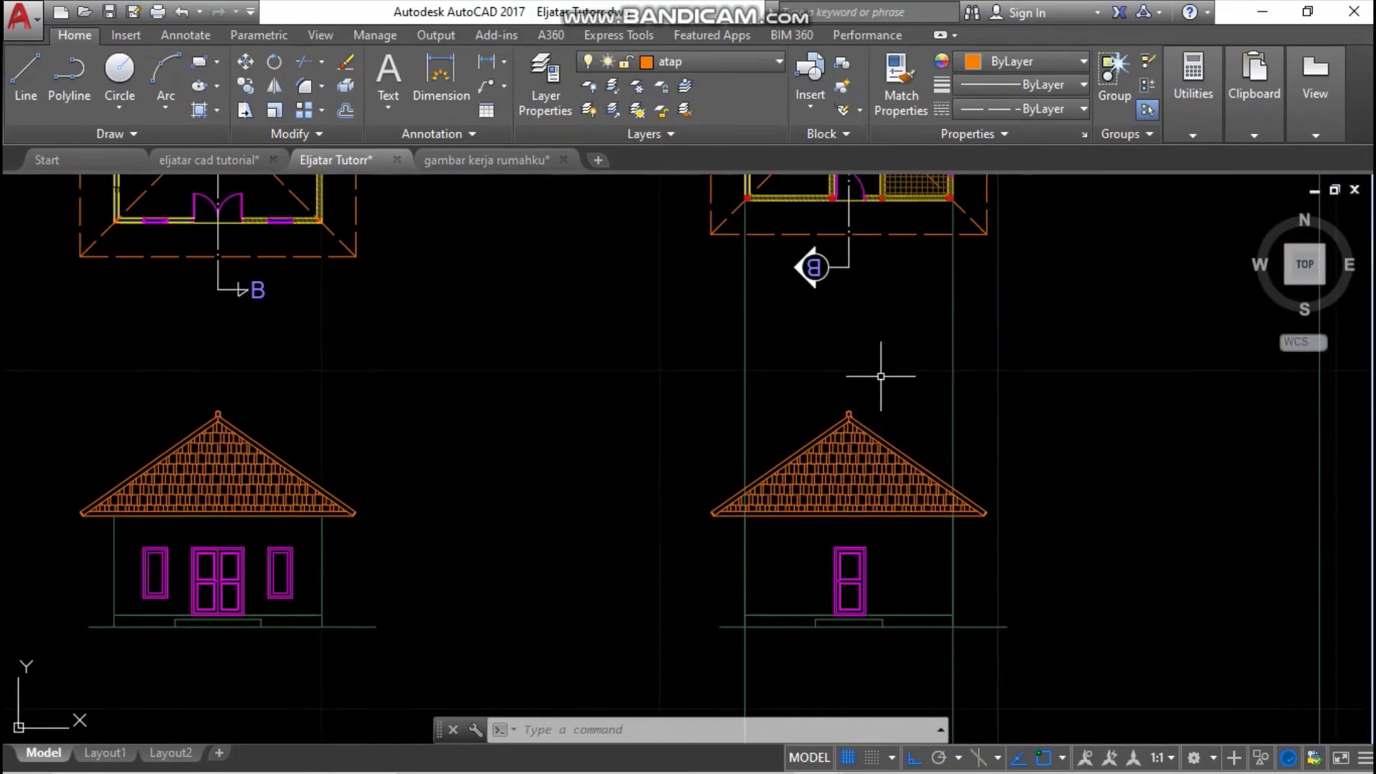
click(900, 585)
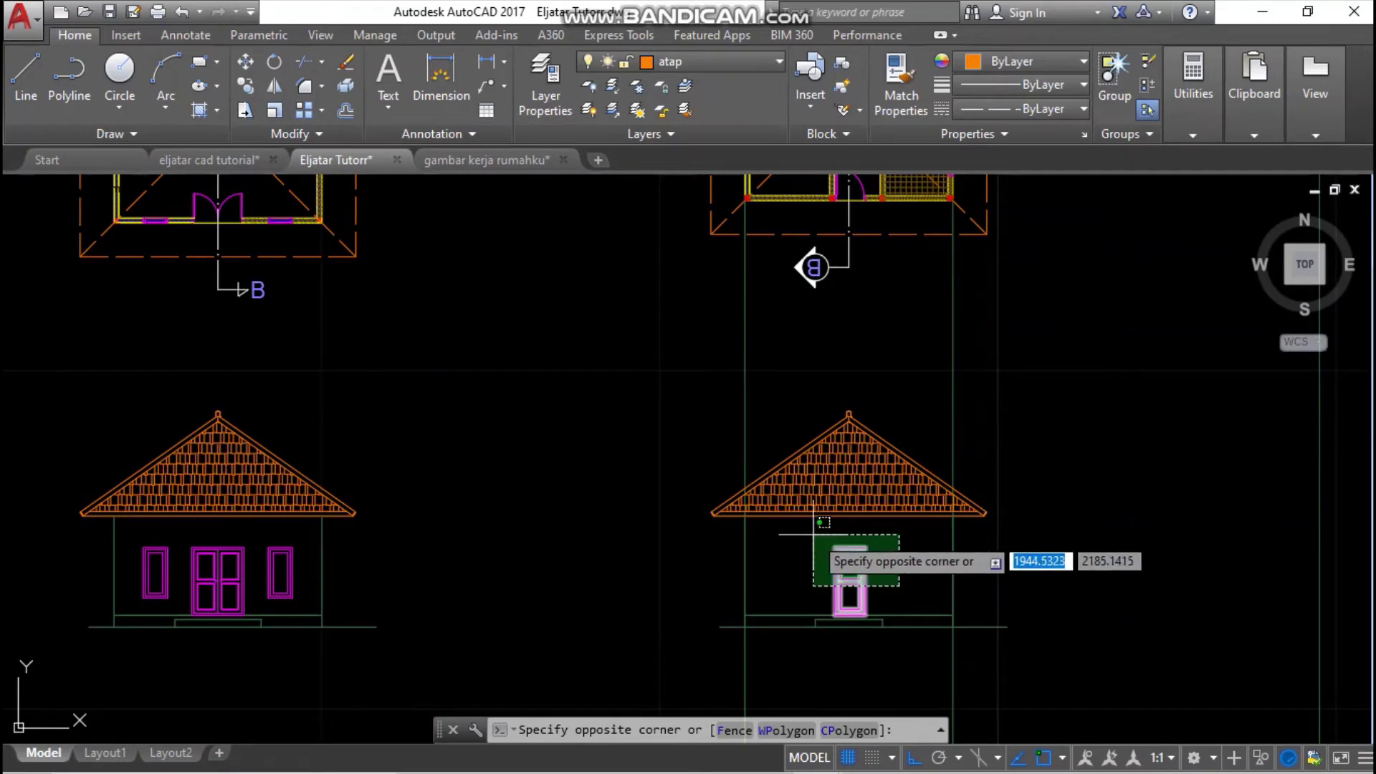
click(815, 534)
key(Escape)
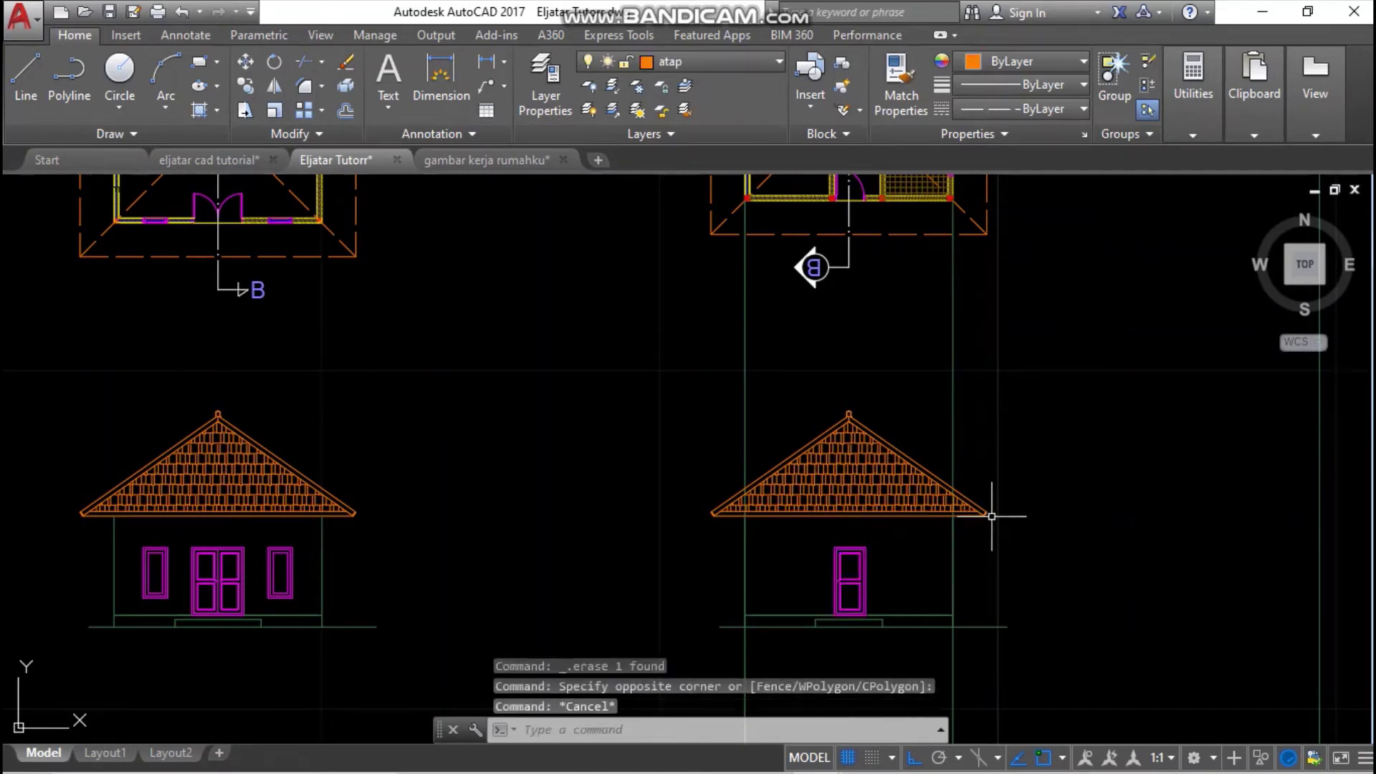
scroll(992, 517, down, 2)
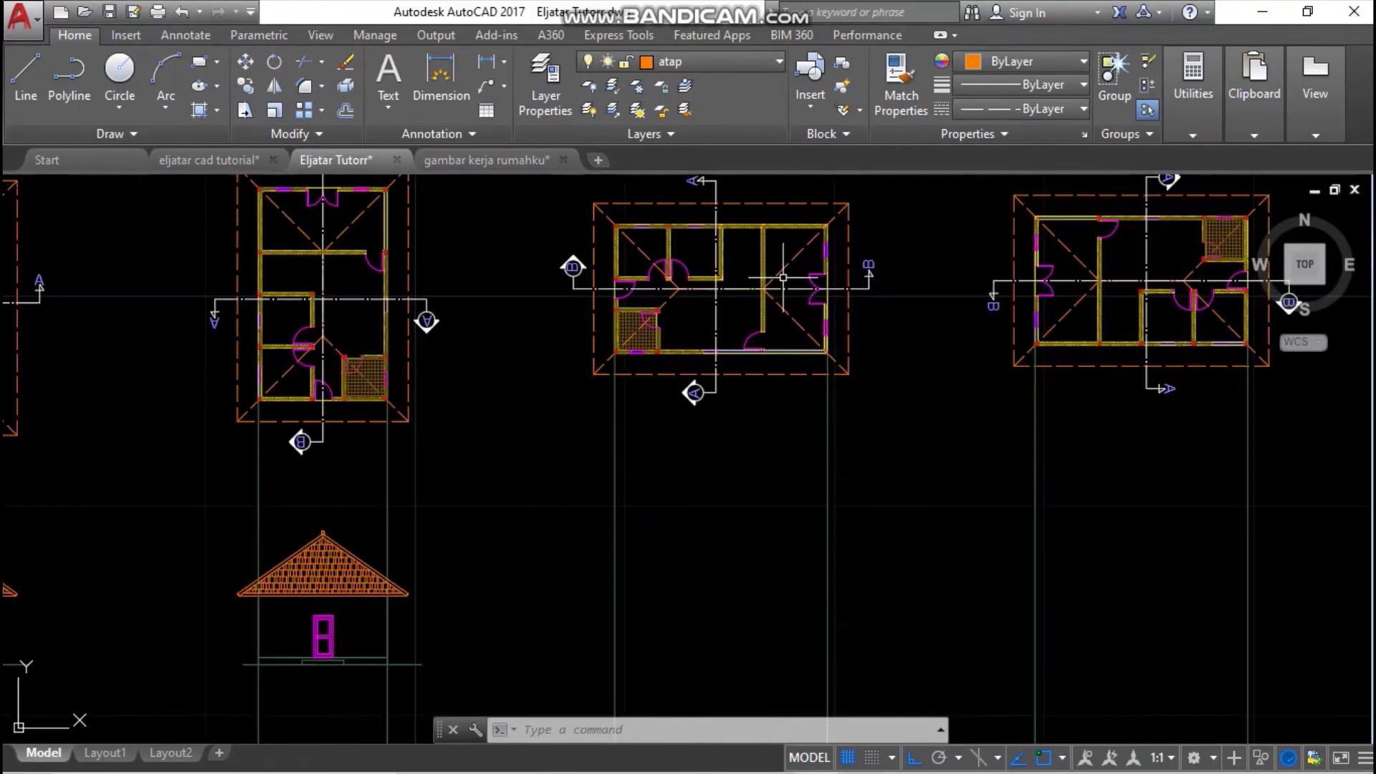
- Examine the rotated floor plans with their projection lines and the existing sections and elevations
scroll(783, 277, down, 6)
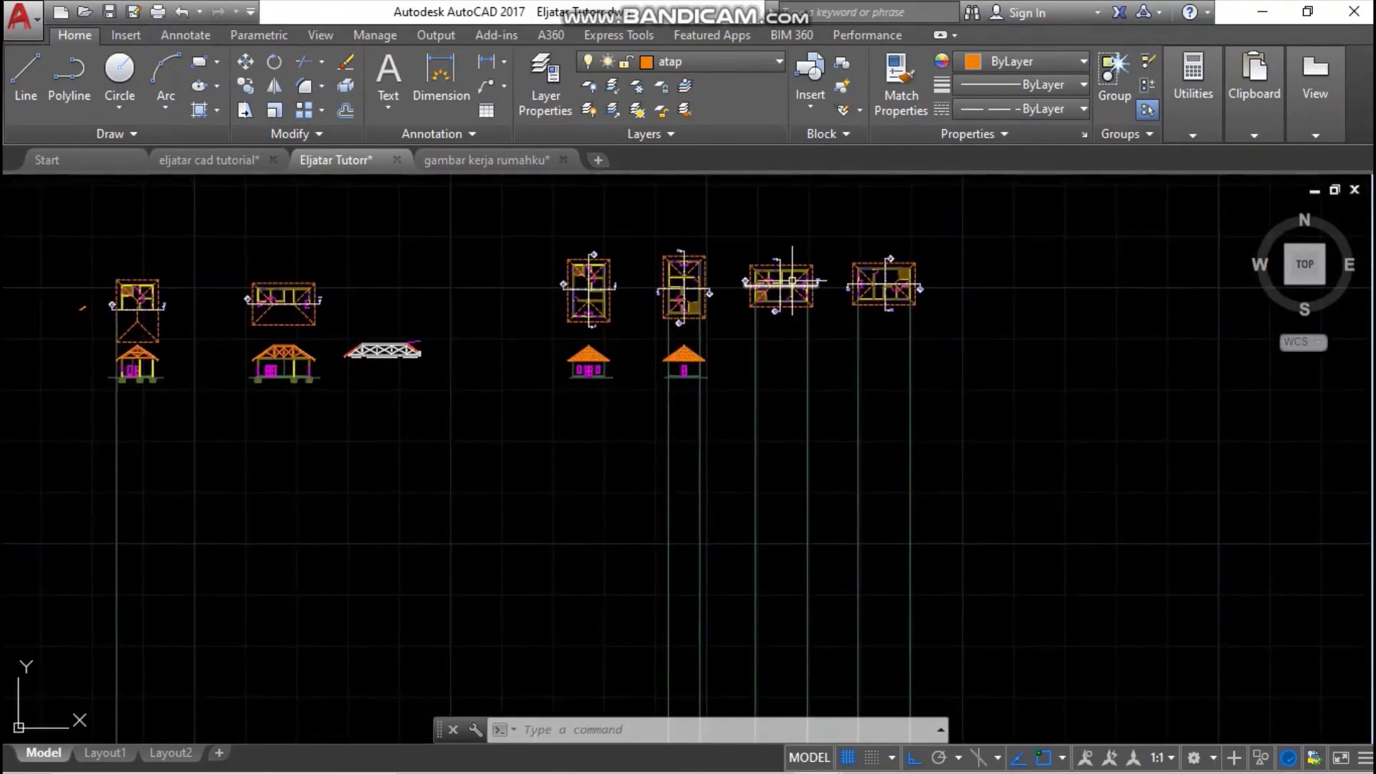
scroll(765, 300, up, 6)
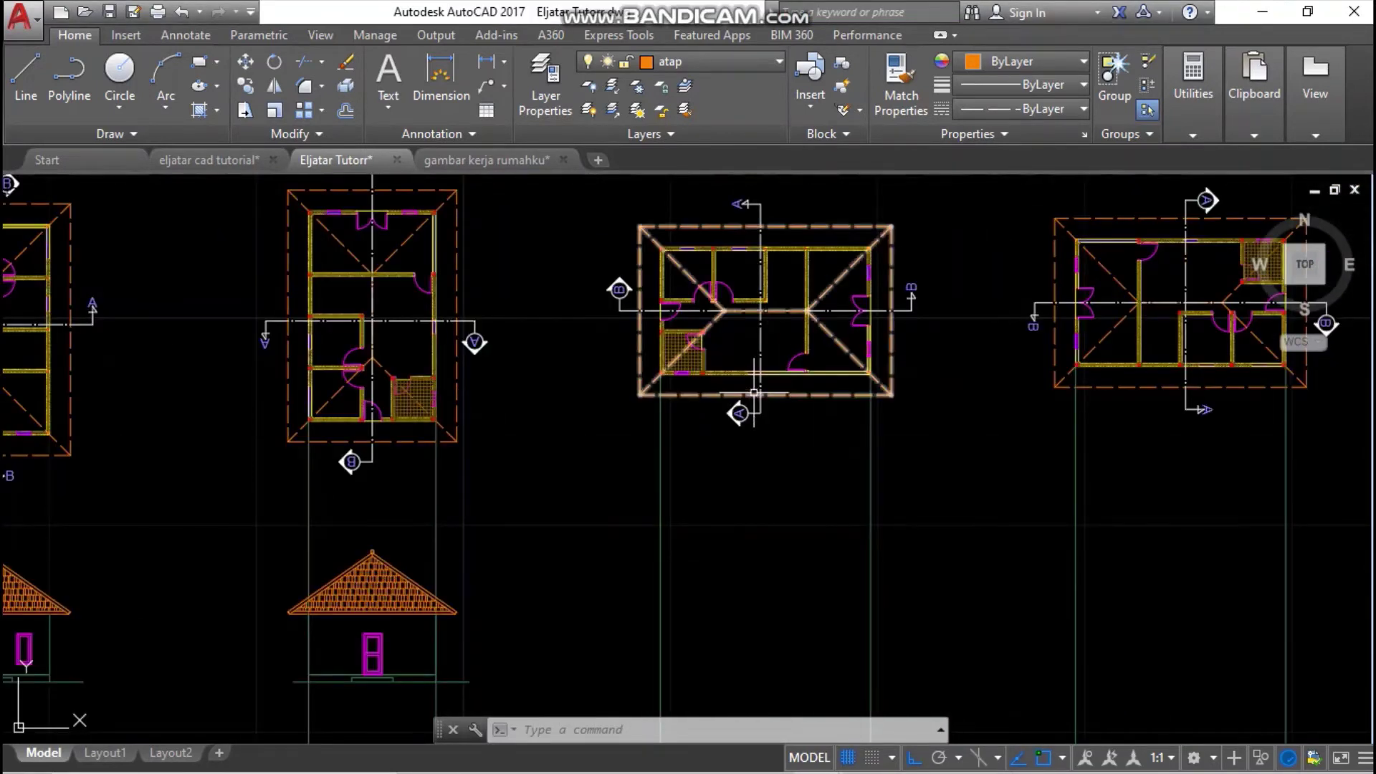
mouse_move(754, 392)
scroll(716, 390, down, 6)
middle_drag(554, 367, 636, 376)
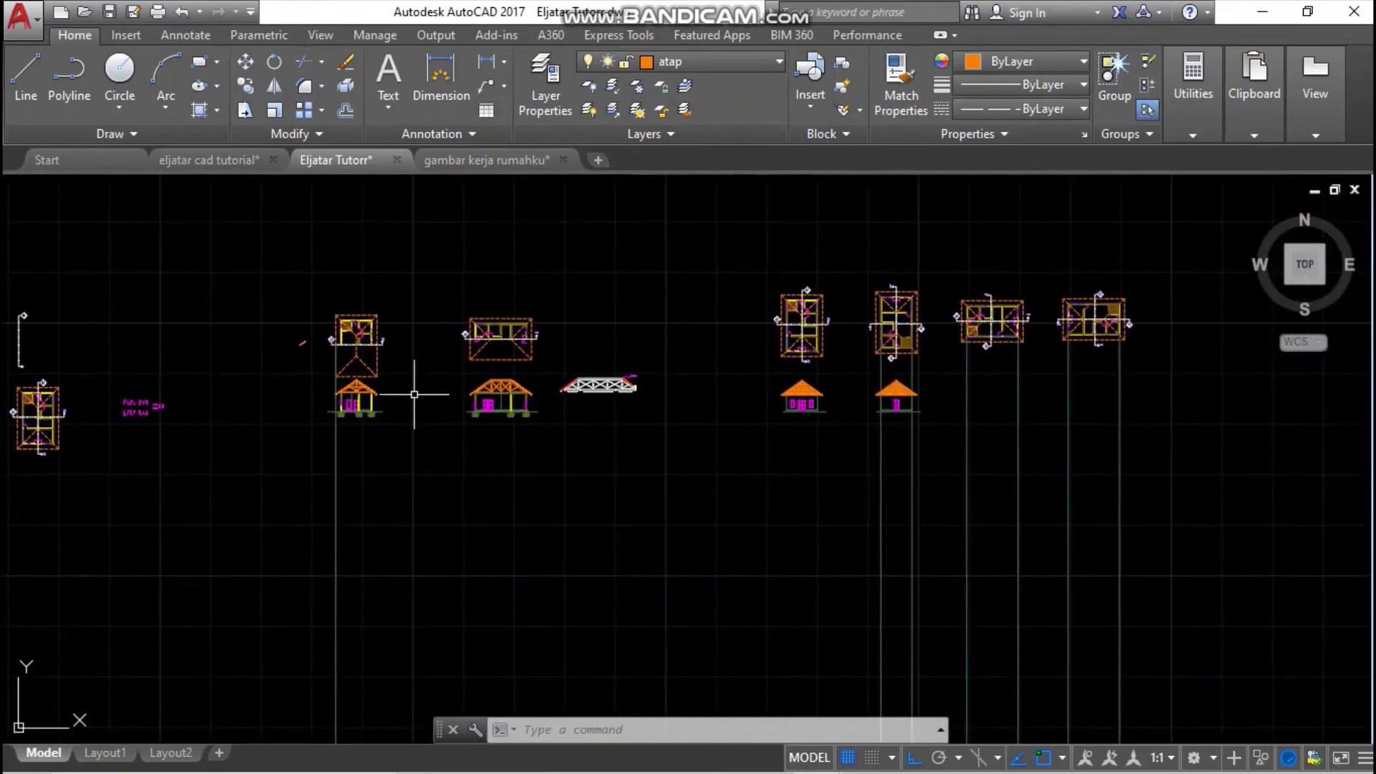
scroll(414, 385, up, 6)
scroll(798, 476, down, 5)
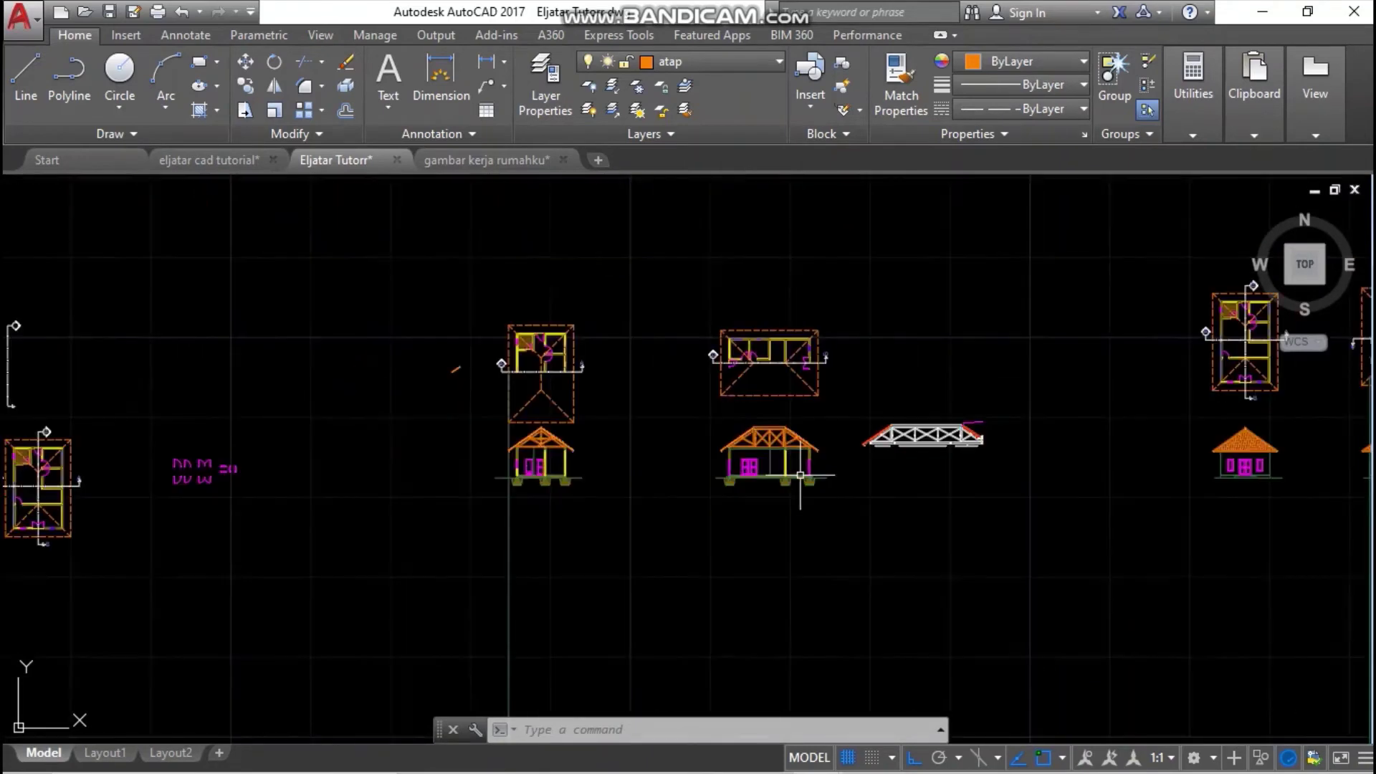
- Draw a horizontal ray from the long section's outer wall corner at floor level towards the rotated floor plans
mouse_move(799, 476)
middle_down()
mouse_move(393, 466)
mouse_move(415, 452)
mouse_move(293, 478)
mouse_move(418, 517)
middle_up()
scroll(333, 501, up, 4)
scroll(270, 523, up, 2)
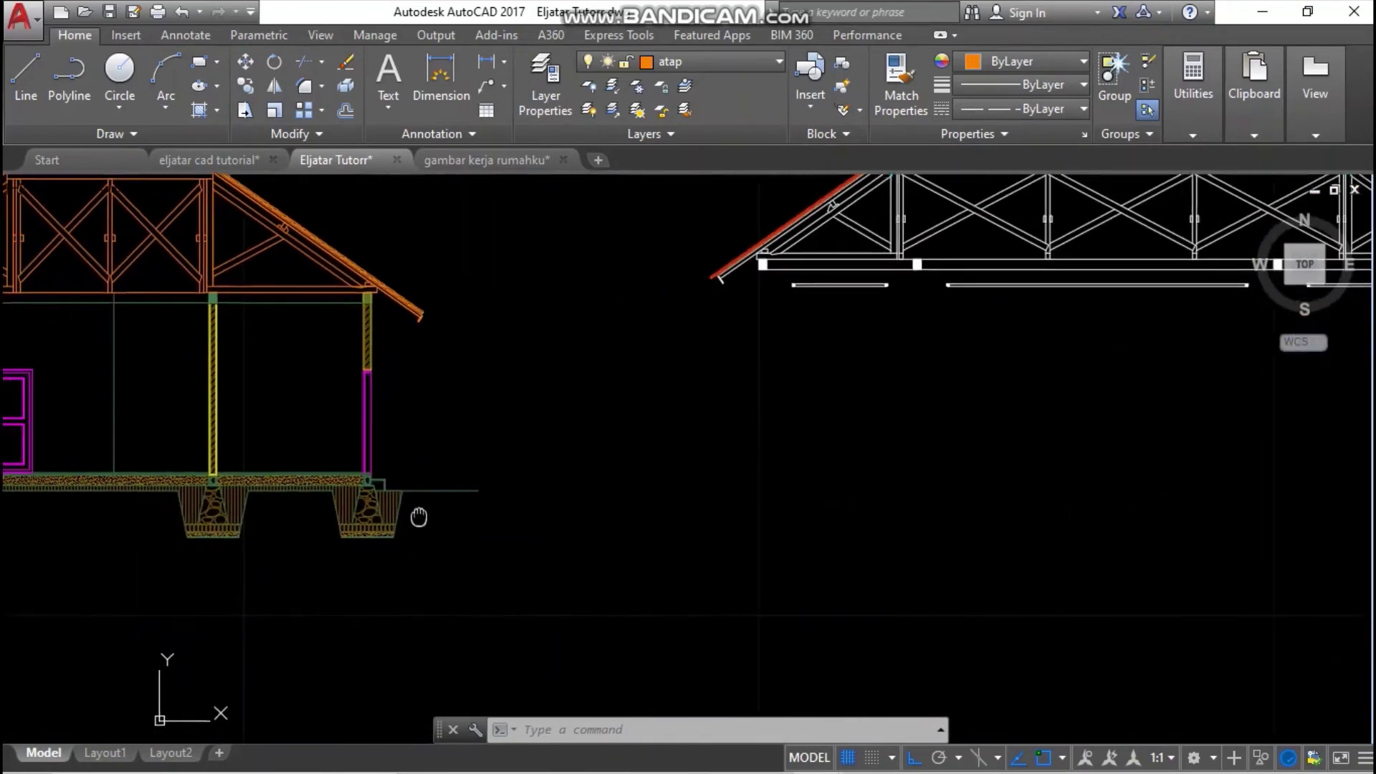
click(106, 132)
click(96, 158)
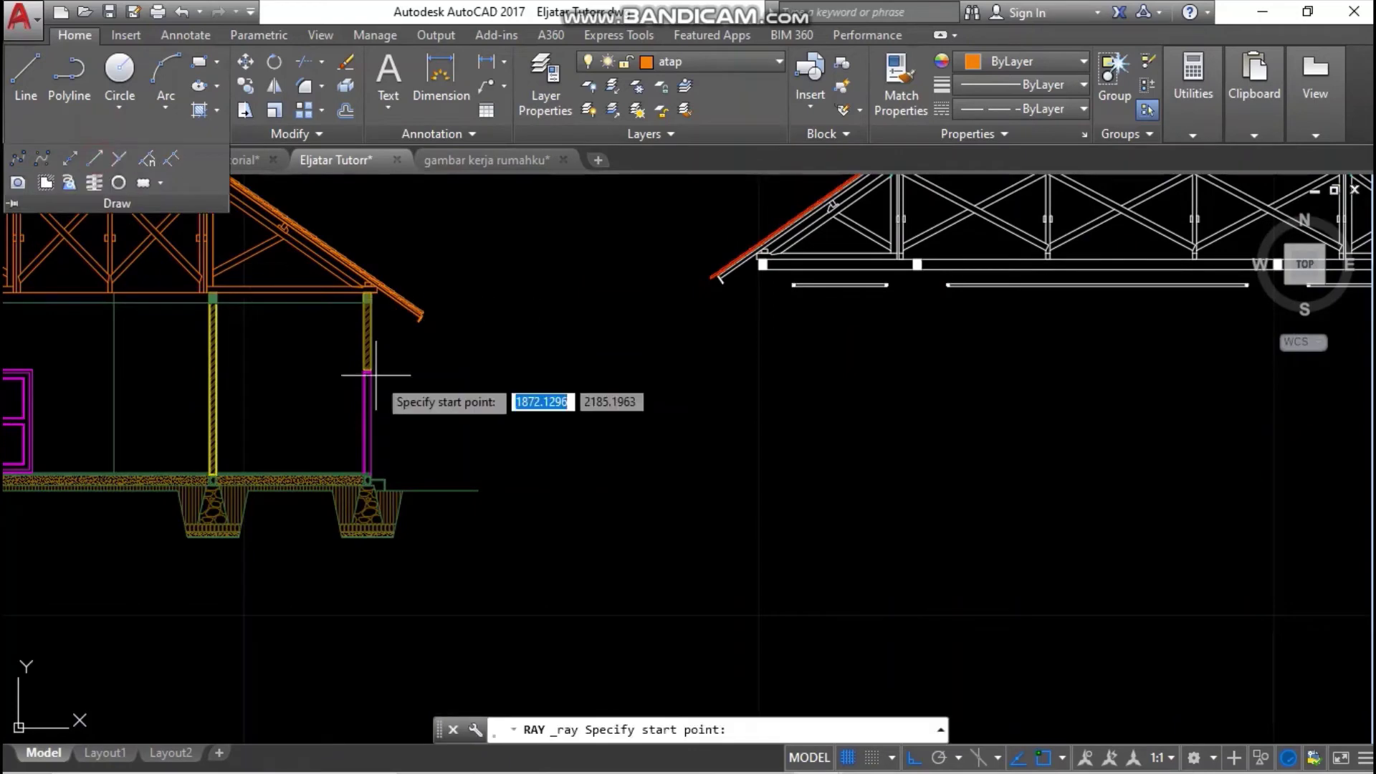
scroll(276, 454, up, 3)
scroll(107, 440, up, 2)
click(107, 439)
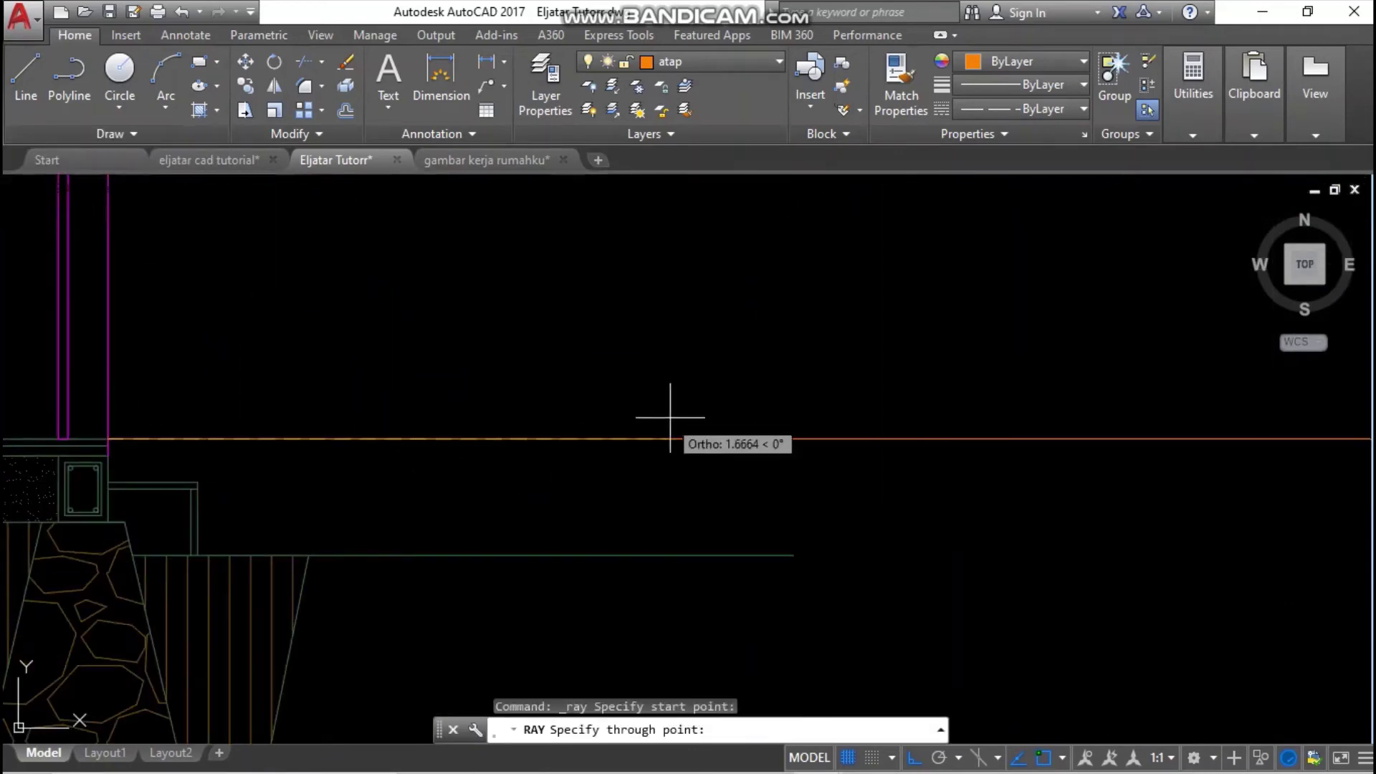
click(670, 417)
key(Escape)
scroll(792, 430, down, 5)
scroll(295, 265, up, 1)
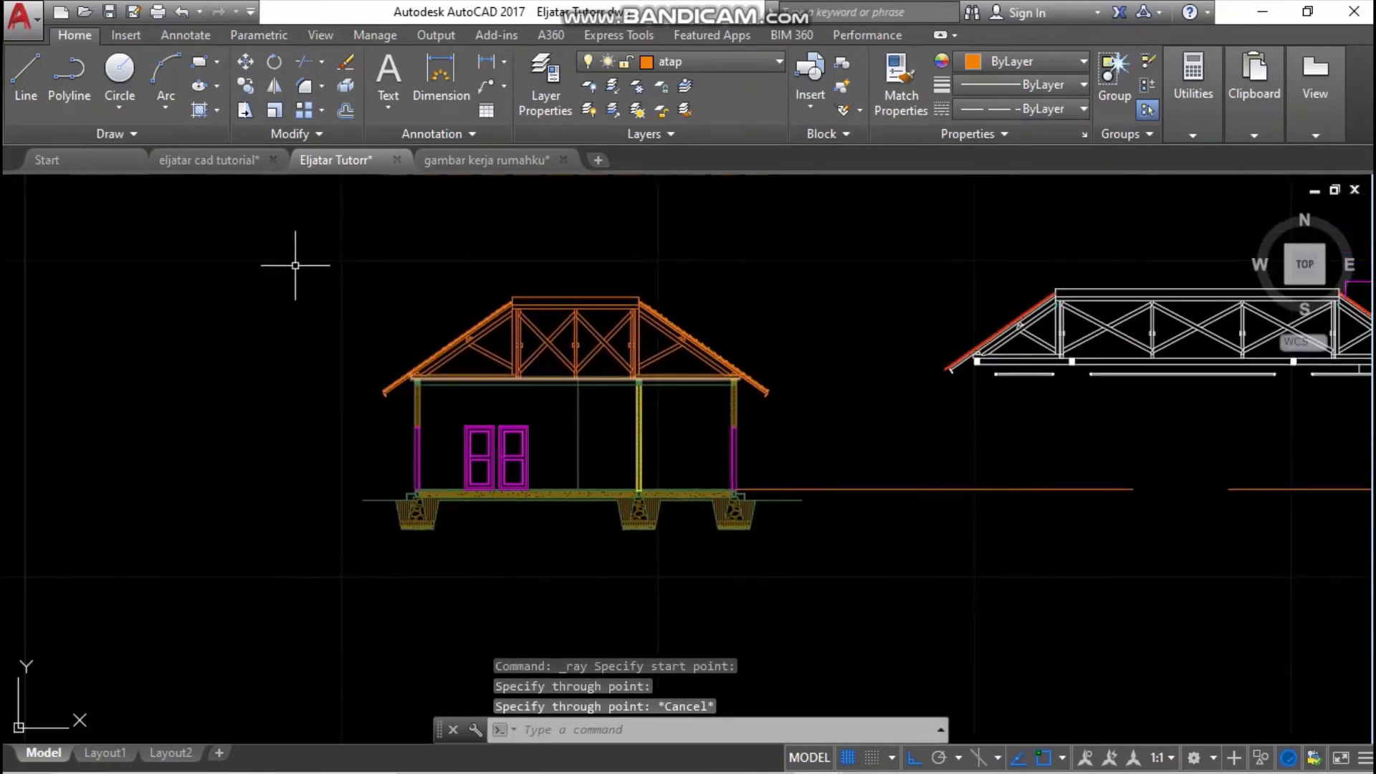
- Copy the long section from its outer floor-level wall corner to where the ray meets the third plan's first projection line
click(279, 242)
click(957, 645)
right_click(681, 281)
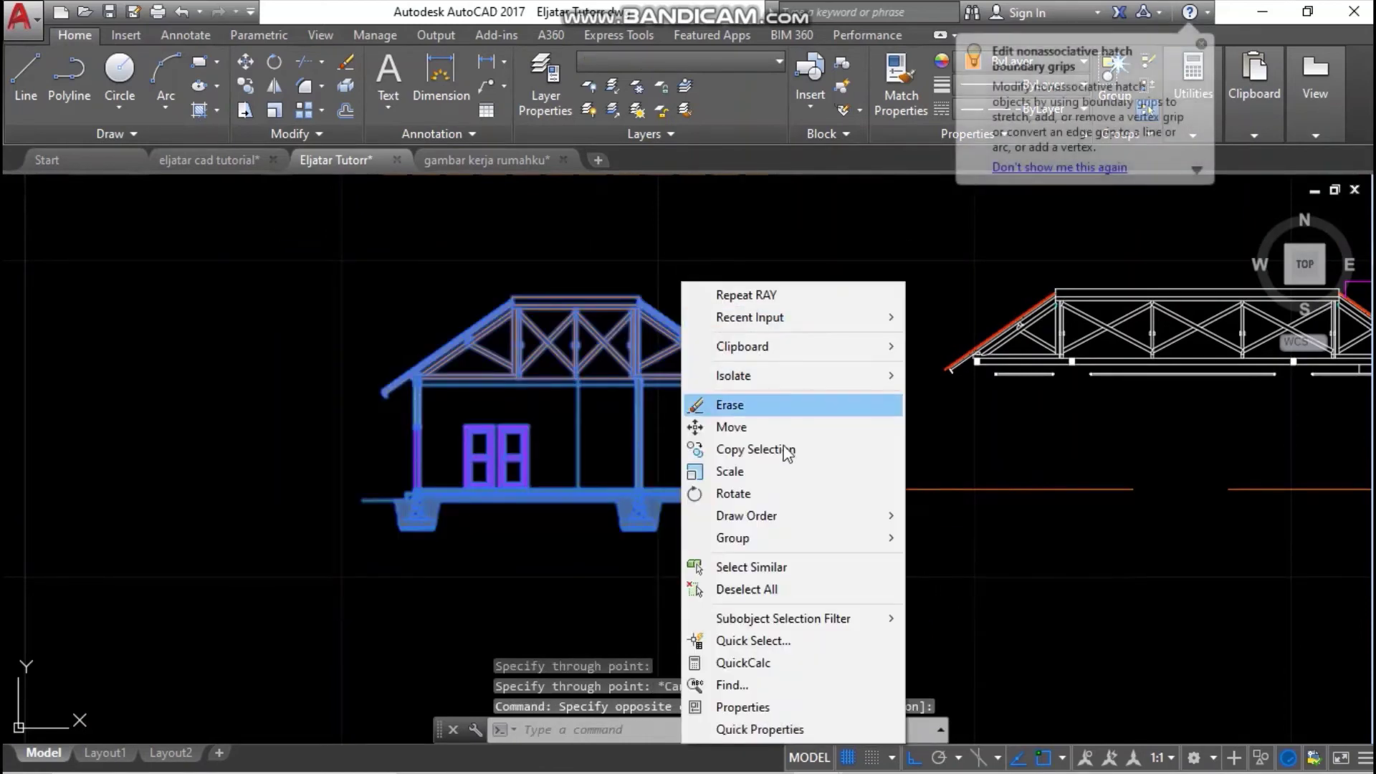
click(786, 450)
scroll(408, 494, up, 4)
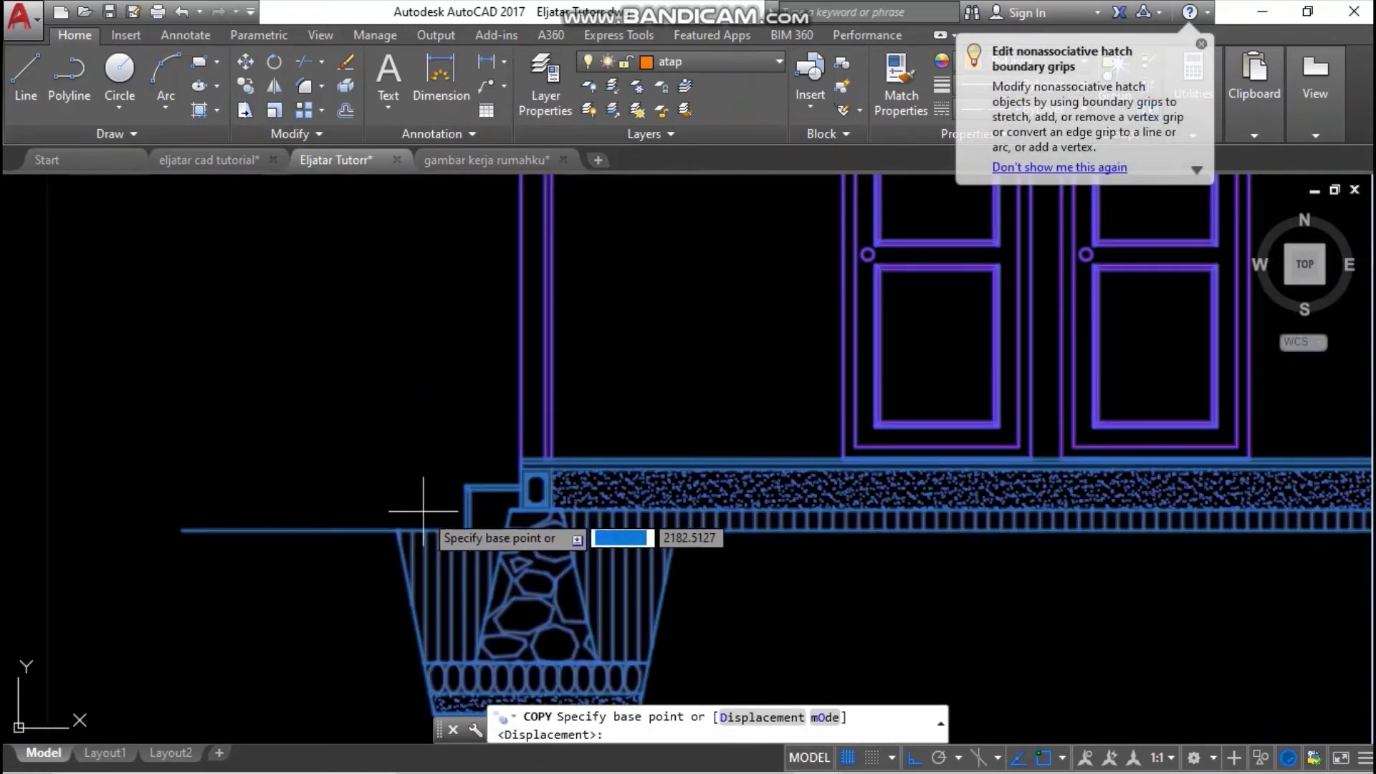
scroll(480, 462, up, 4)
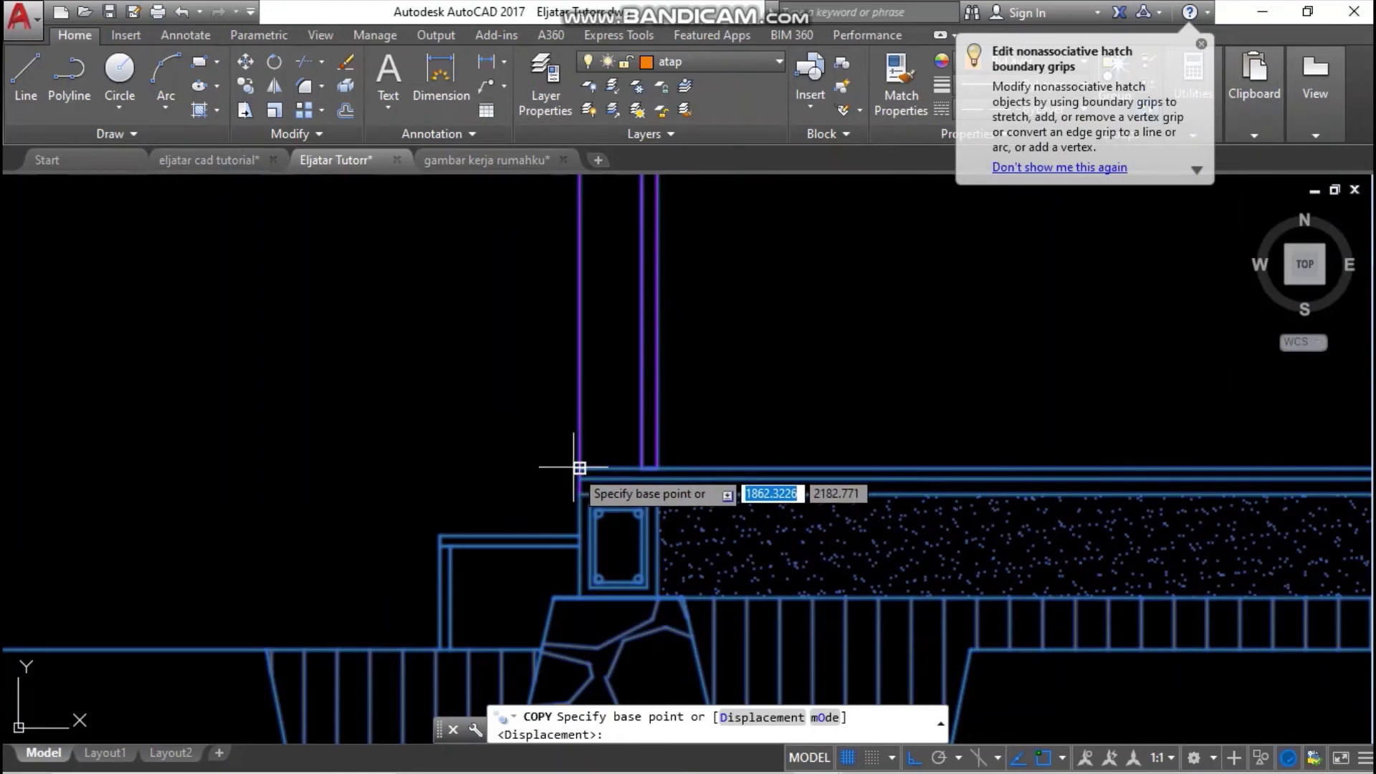
click(579, 468)
scroll(739, 387, down, 10)
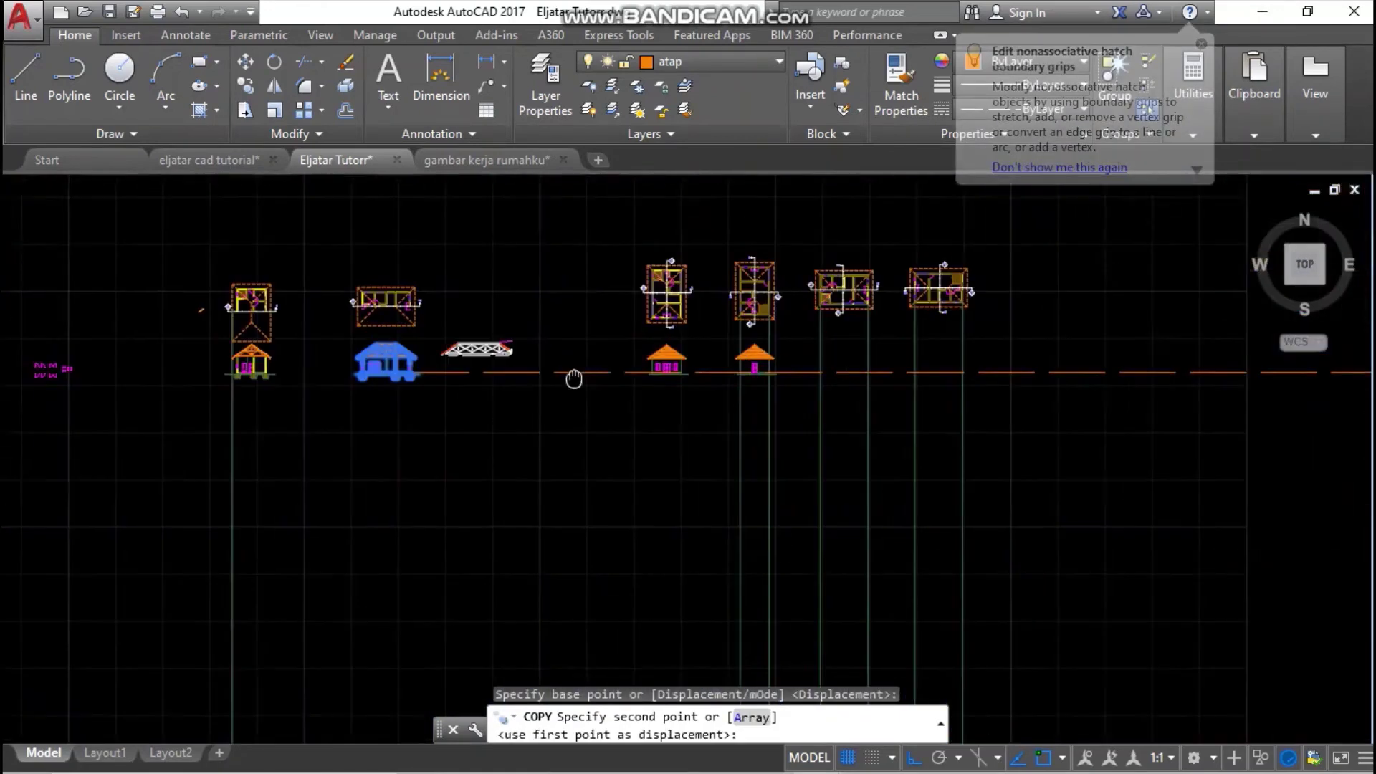
scroll(720, 376, up, 10)
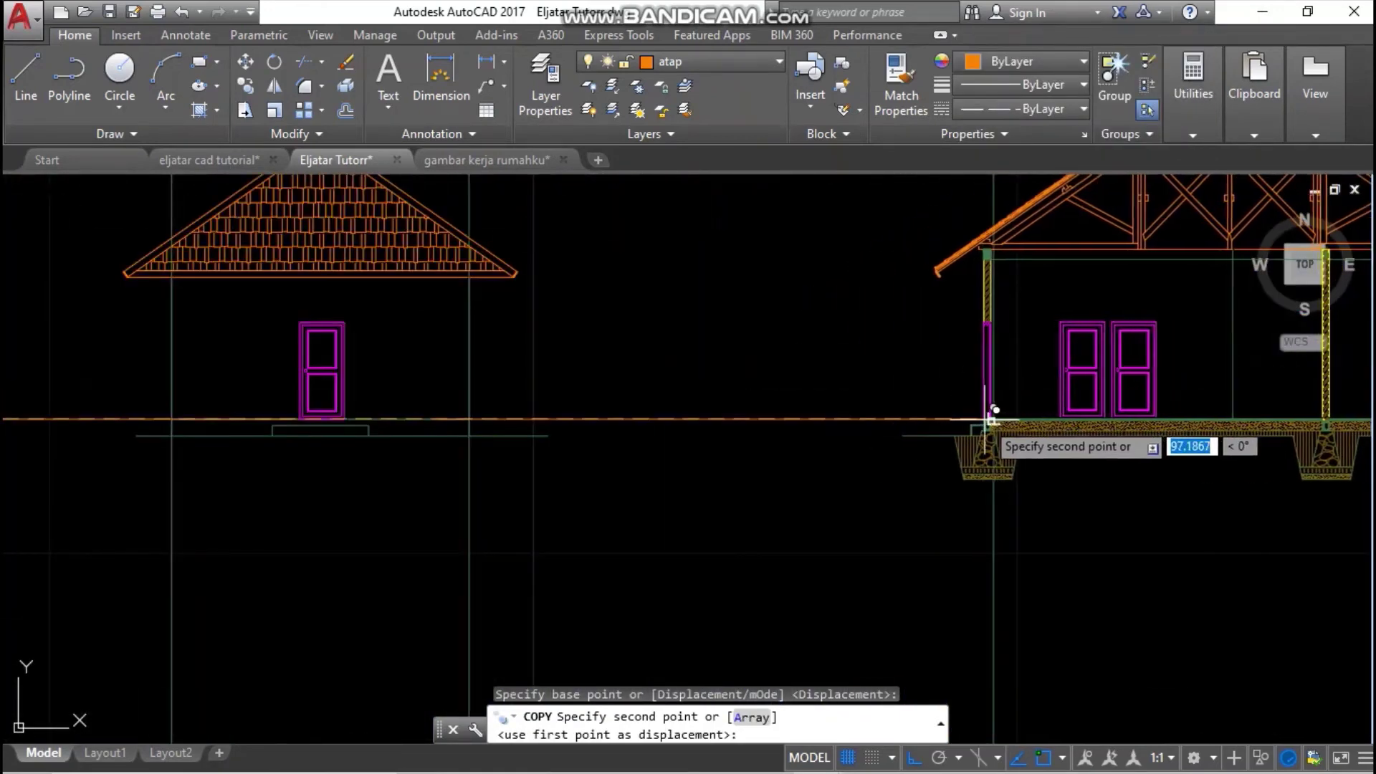
click(989, 413)
scroll(645, 502, down, 8)
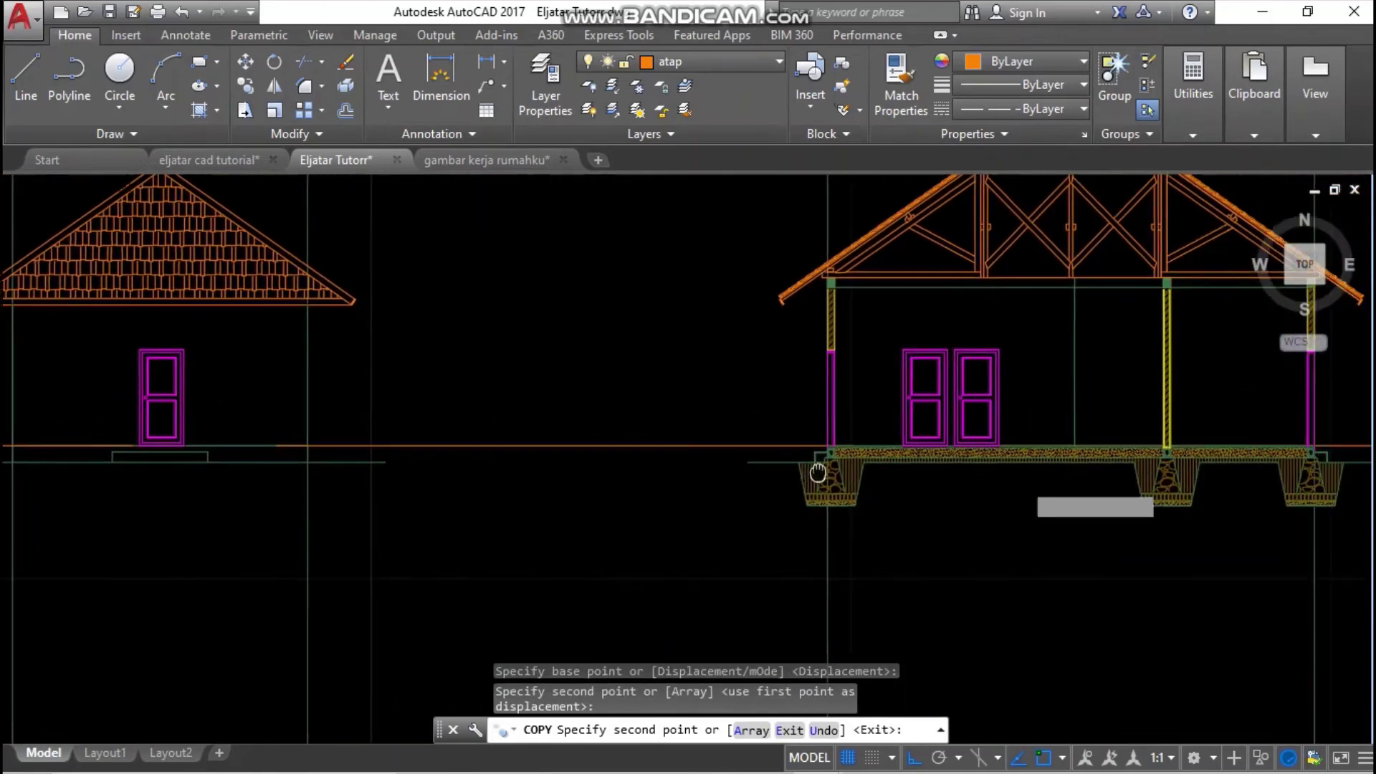
key(Escape)
- Erase the horizontal floor-level guide ray
click(597, 534)
click(513, 356)
key(Delete)
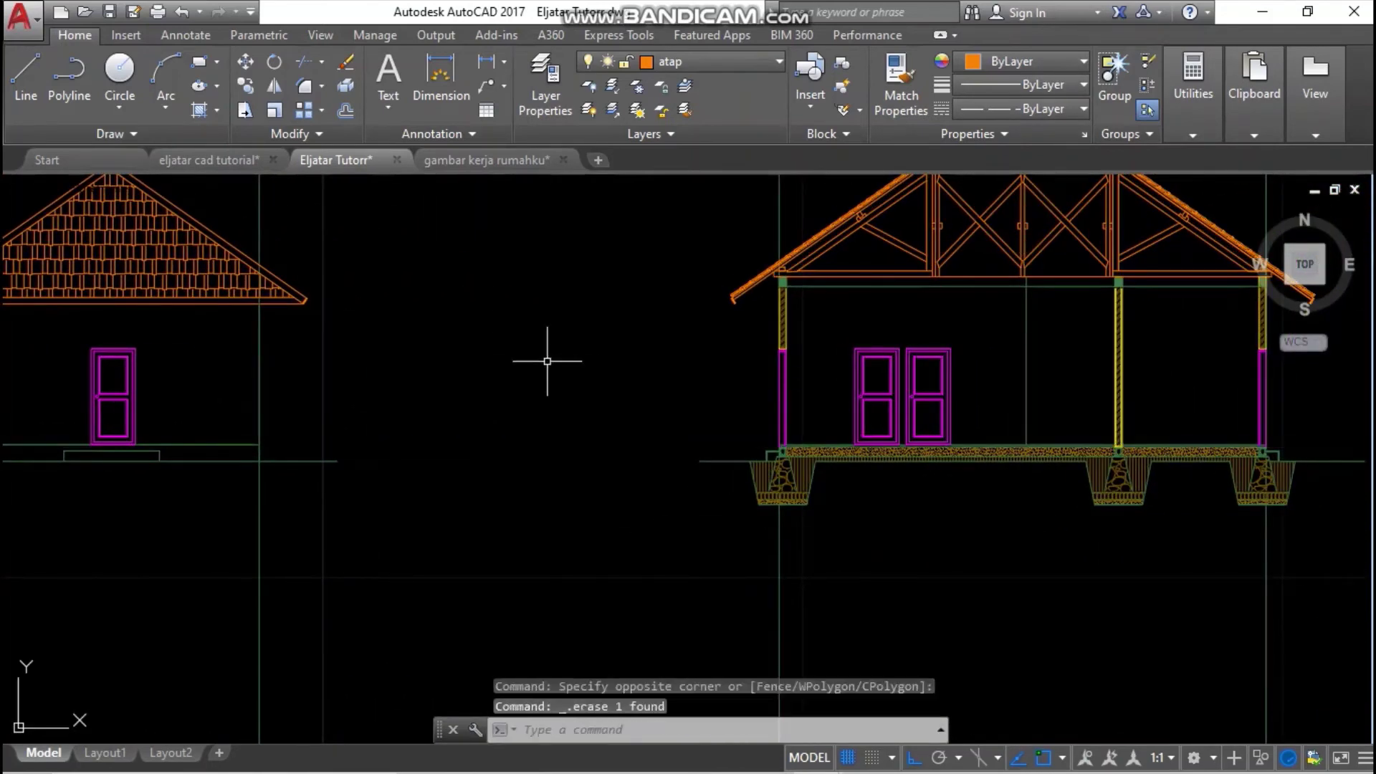
- Erase the foundations below the floor of the copied section
scroll(801, 419, down, 4)
middle_drag(801, 420, 720, 432)
scroll(778, 454, up, 2)
scroll(732, 463, down, 3)
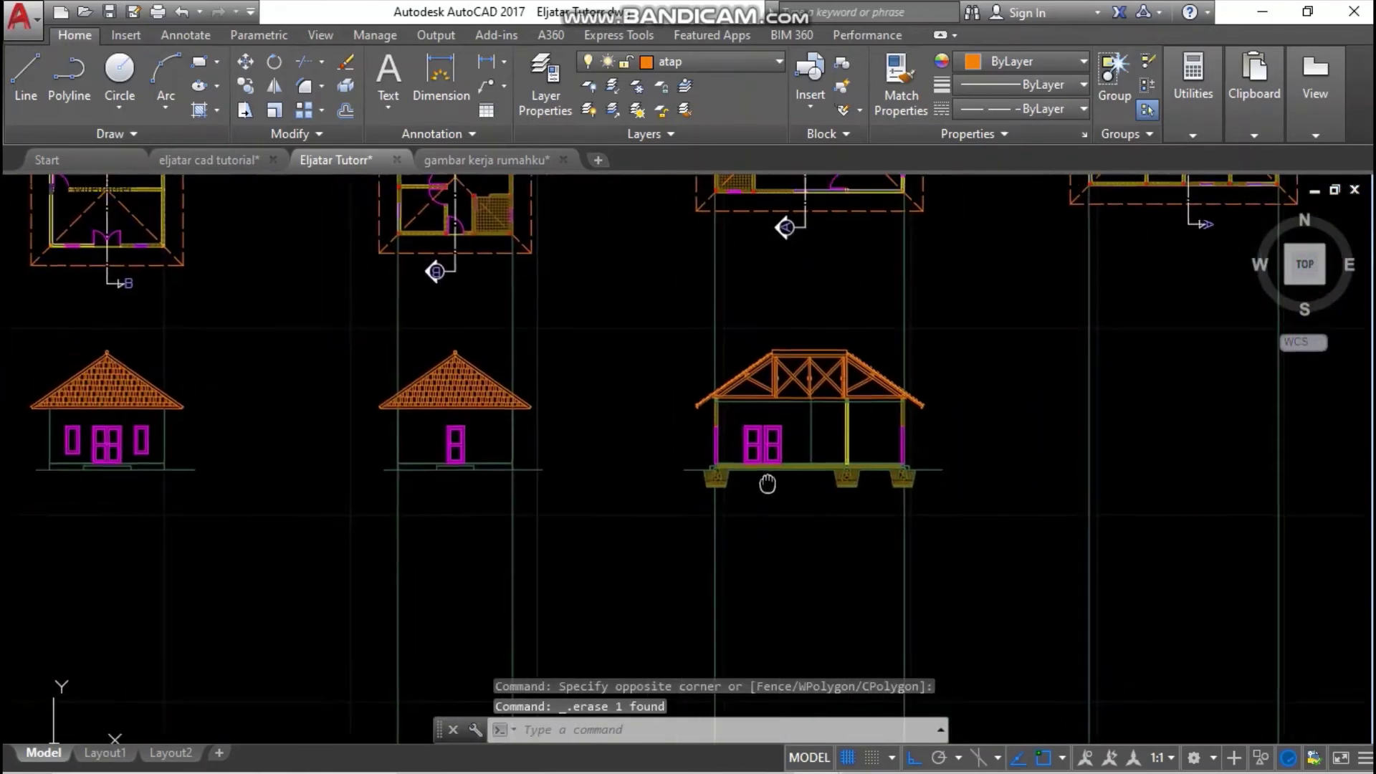
middle_drag(380, 492, 517, 503)
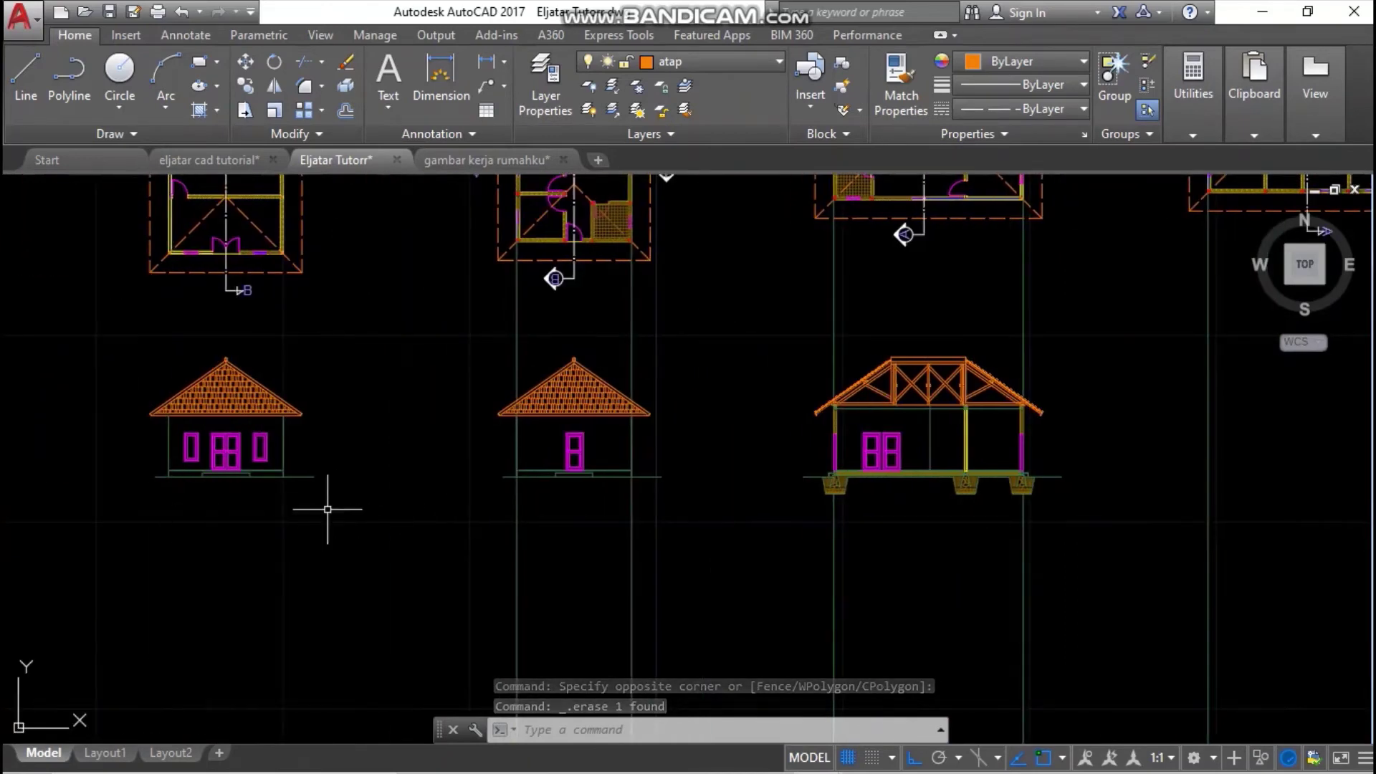
scroll(833, 479, up, 4)
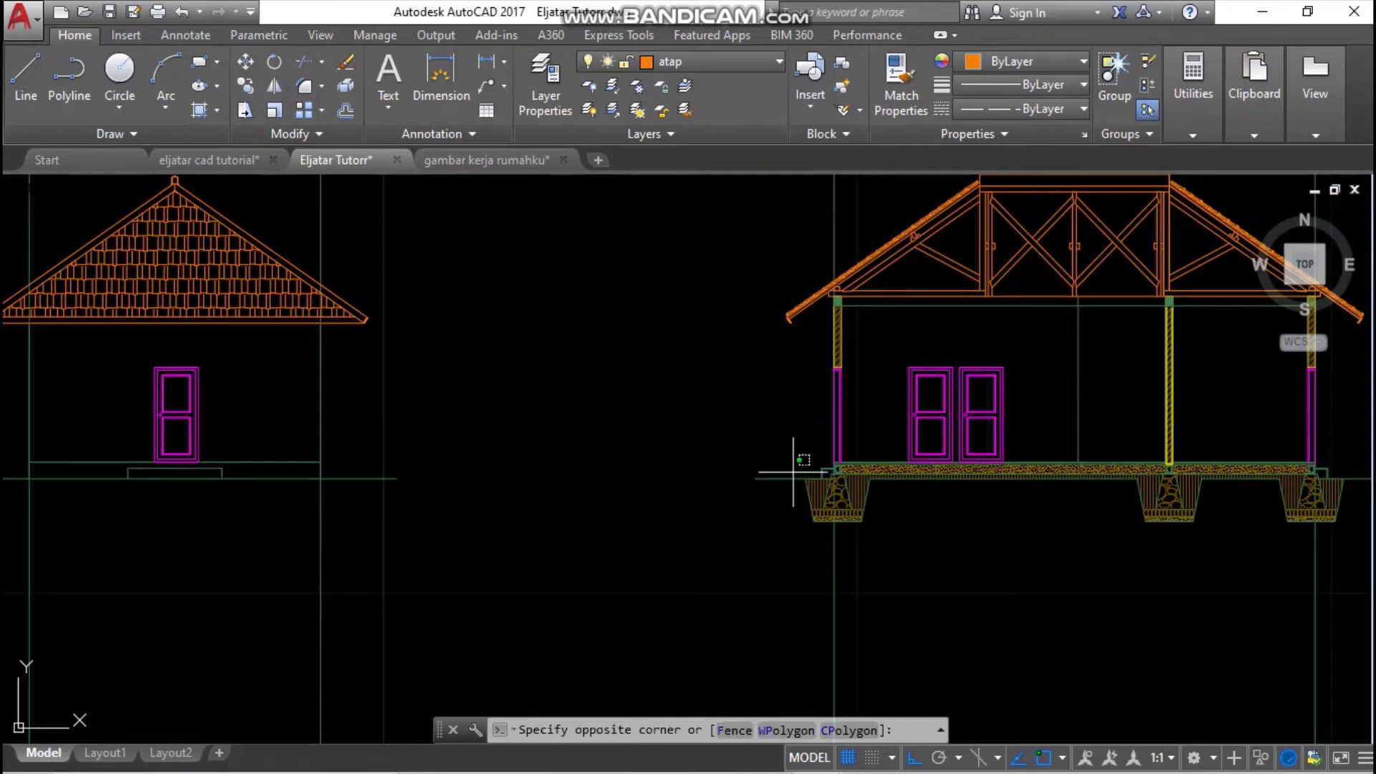
middle_drag(1104, 572, 1031, 535)
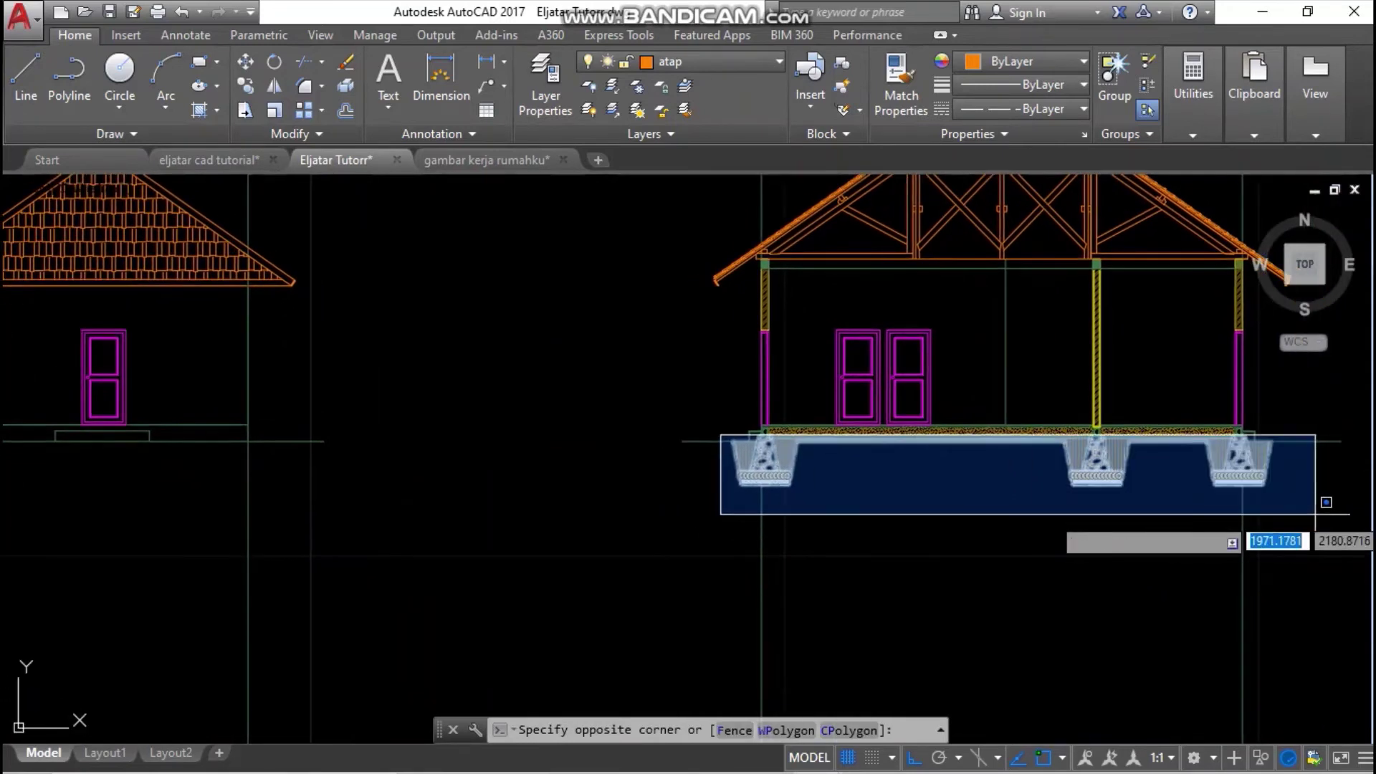
click(1325, 502)
key(Delete)
middle_drag(1027, 209, 1025, 277)
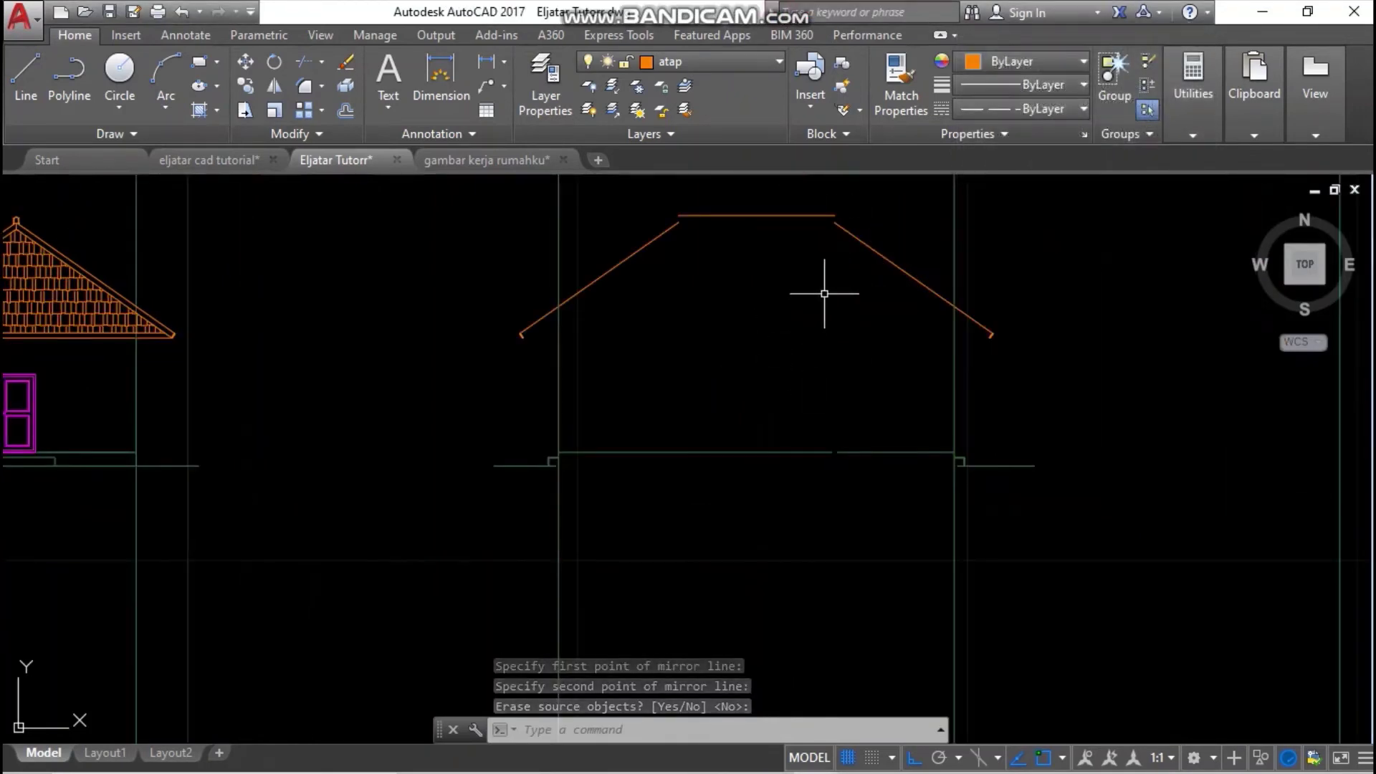
- Examine the ridge line, both roof slopes and the eave ends of the stripped section outline beneath the third plan
scroll(824, 294, down, 2)
middle_drag(824, 294, 870, 369)
middle_drag(792, 333, 835, 328)
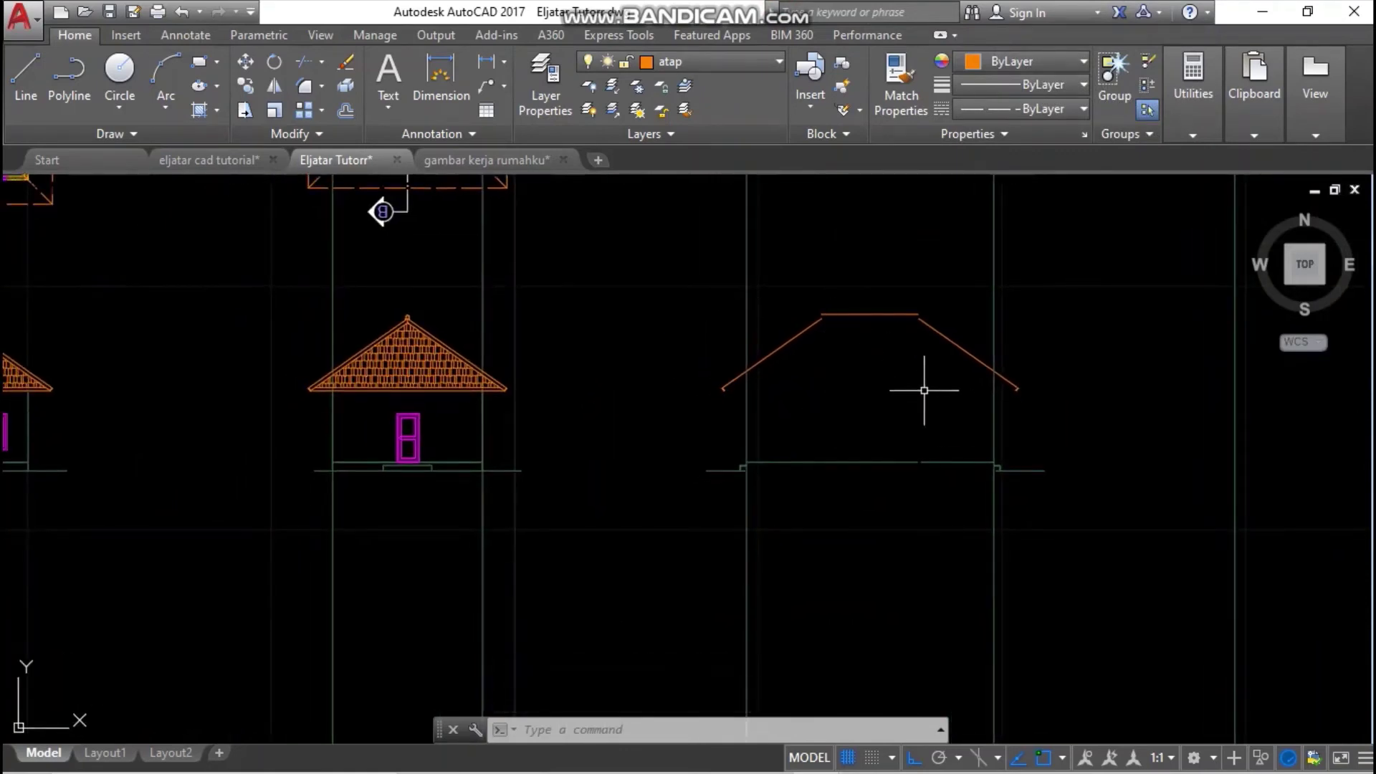
middle_drag(922, 384, 952, 371)
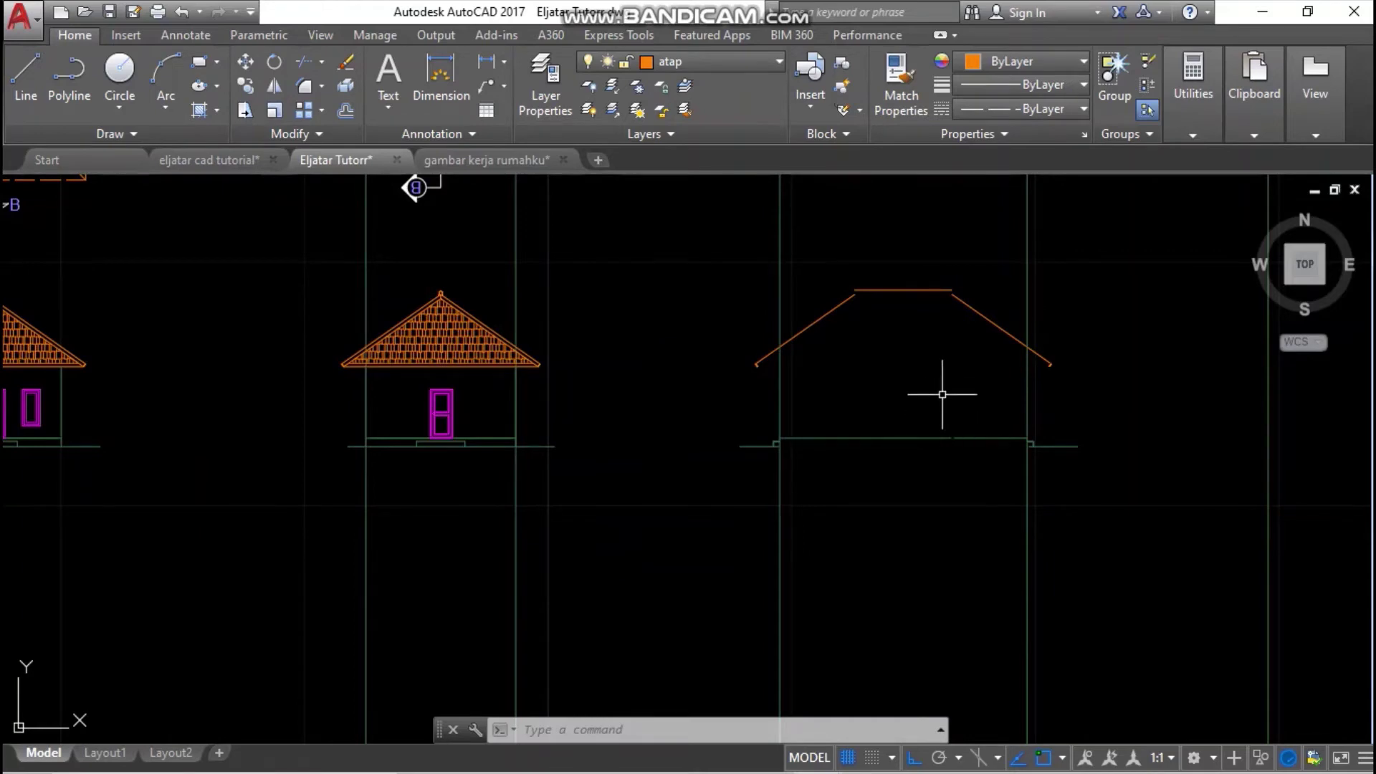
middle_drag(946, 388, 904, 346)
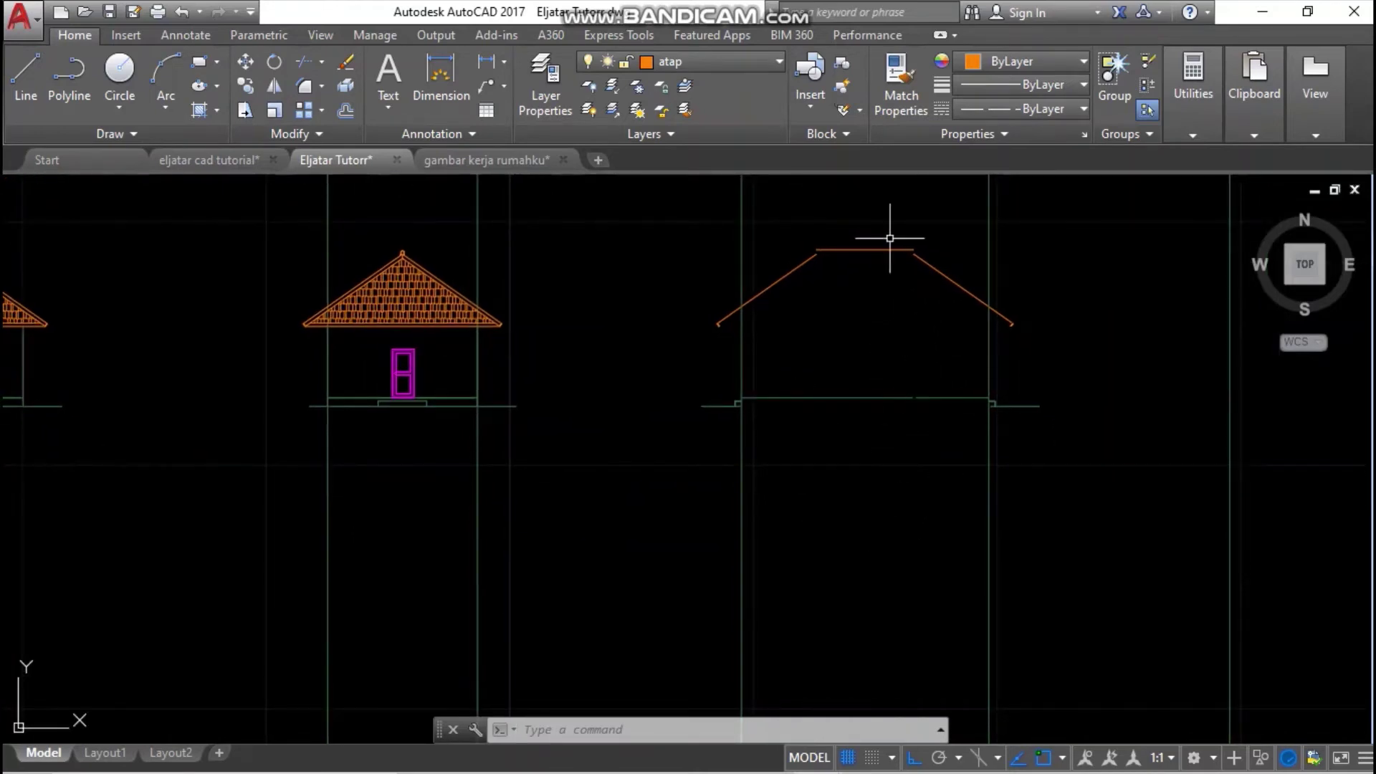
scroll(859, 252, up, 4)
click(835, 365)
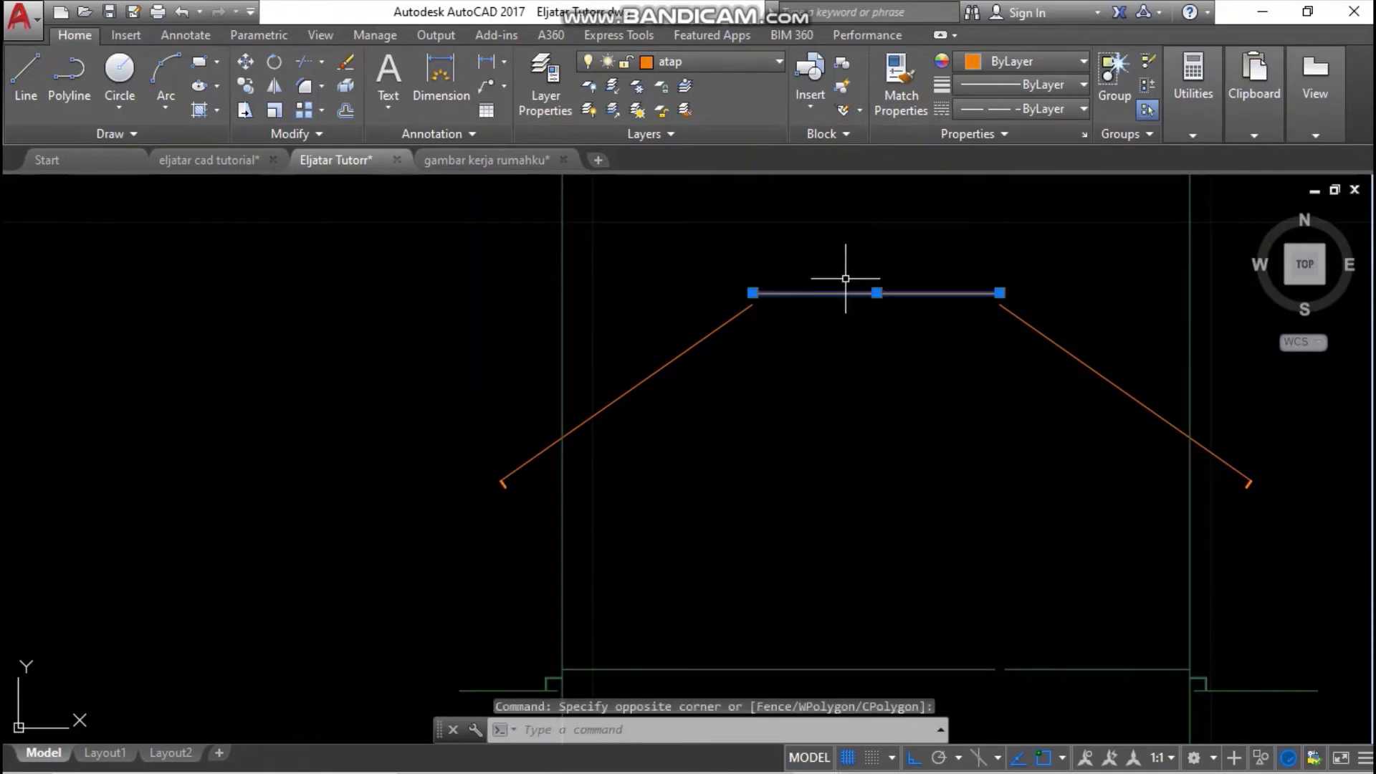
key(Escape)
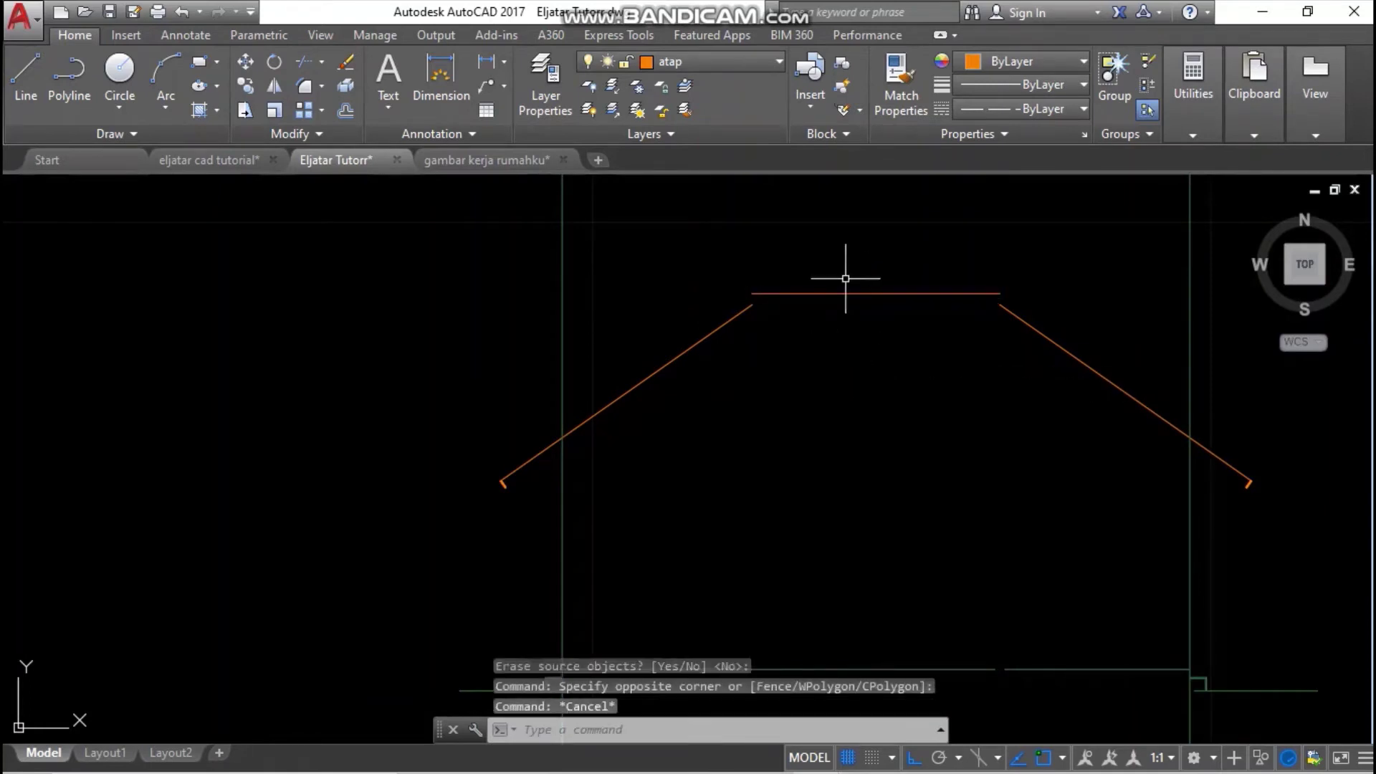
click(702, 396)
click(681, 353)
key(Escape)
click(1146, 320)
click(1053, 419)
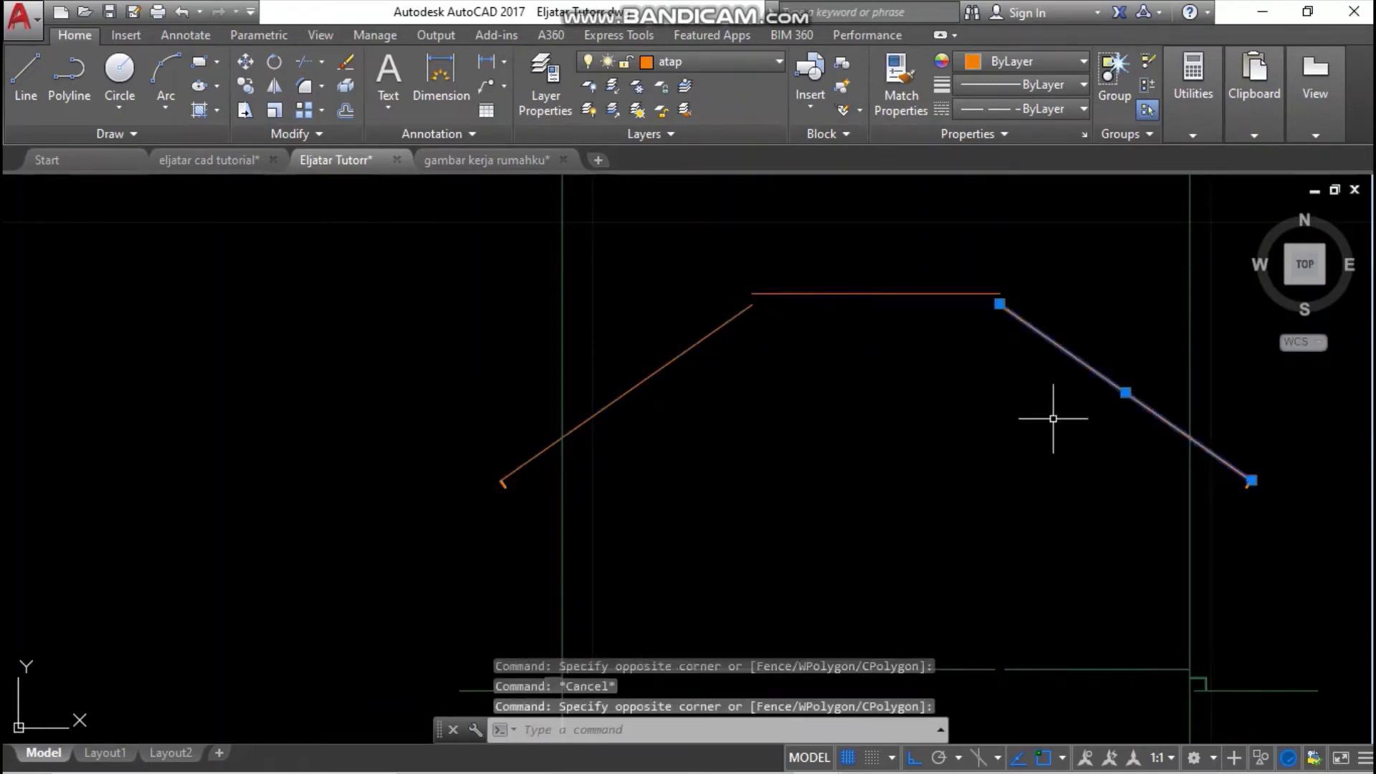
key(Escape)
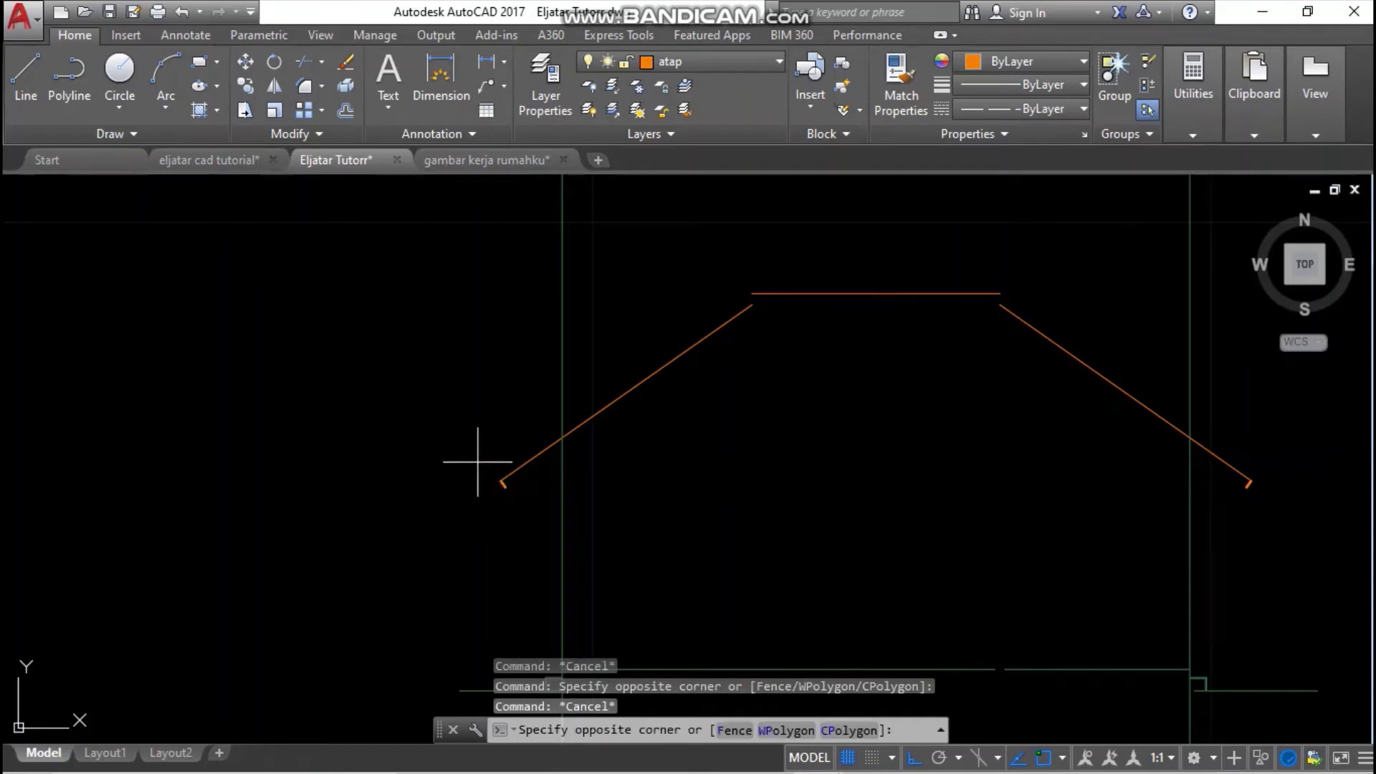
click(520, 517)
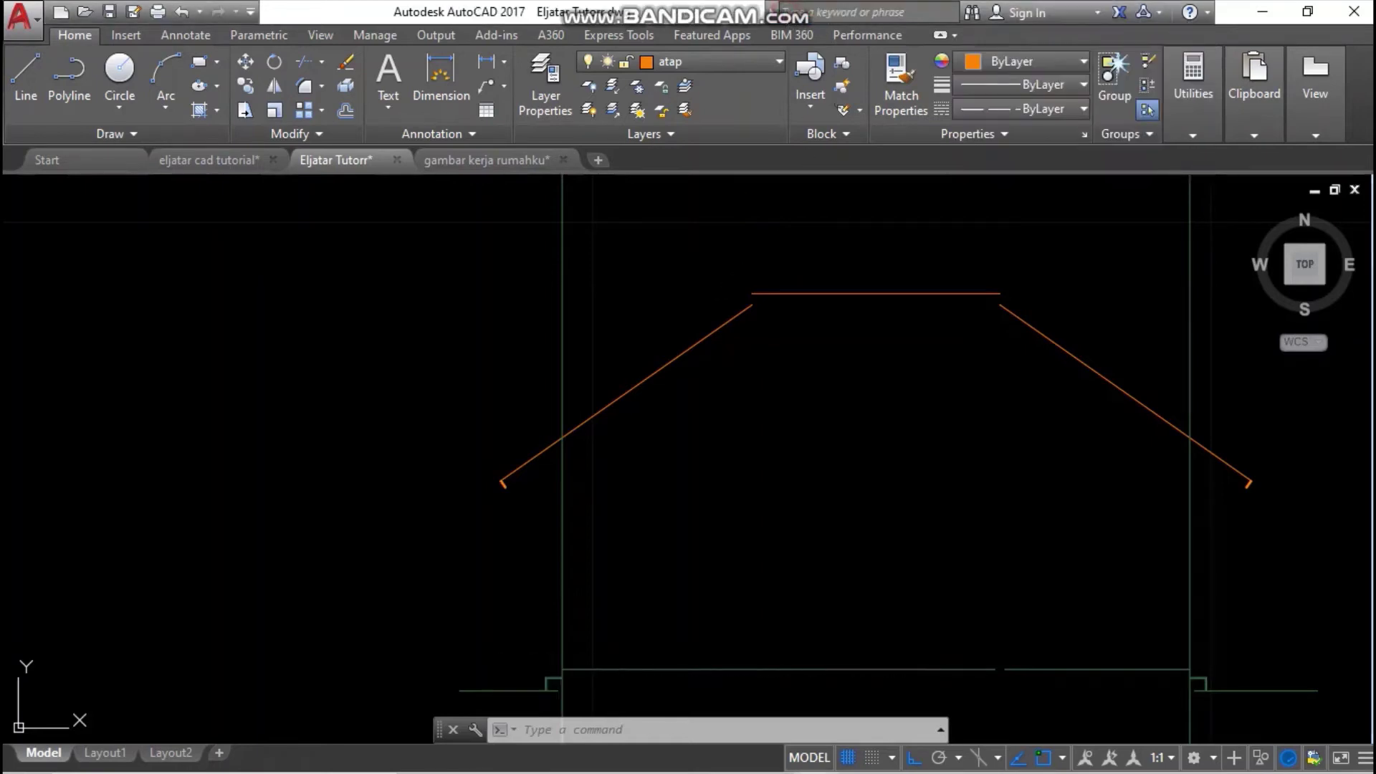
scroll(1174, 455, up, 5)
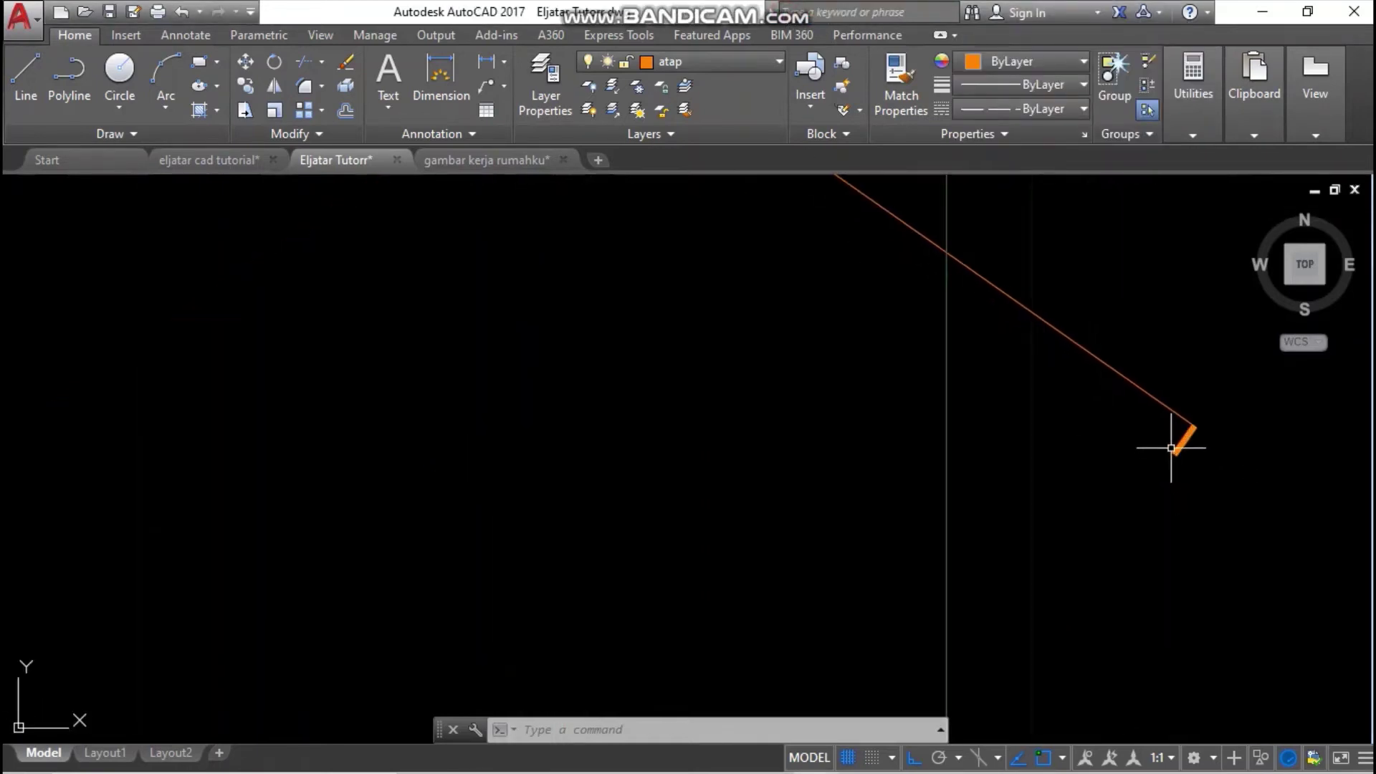
scroll(1150, 451, down, 6)
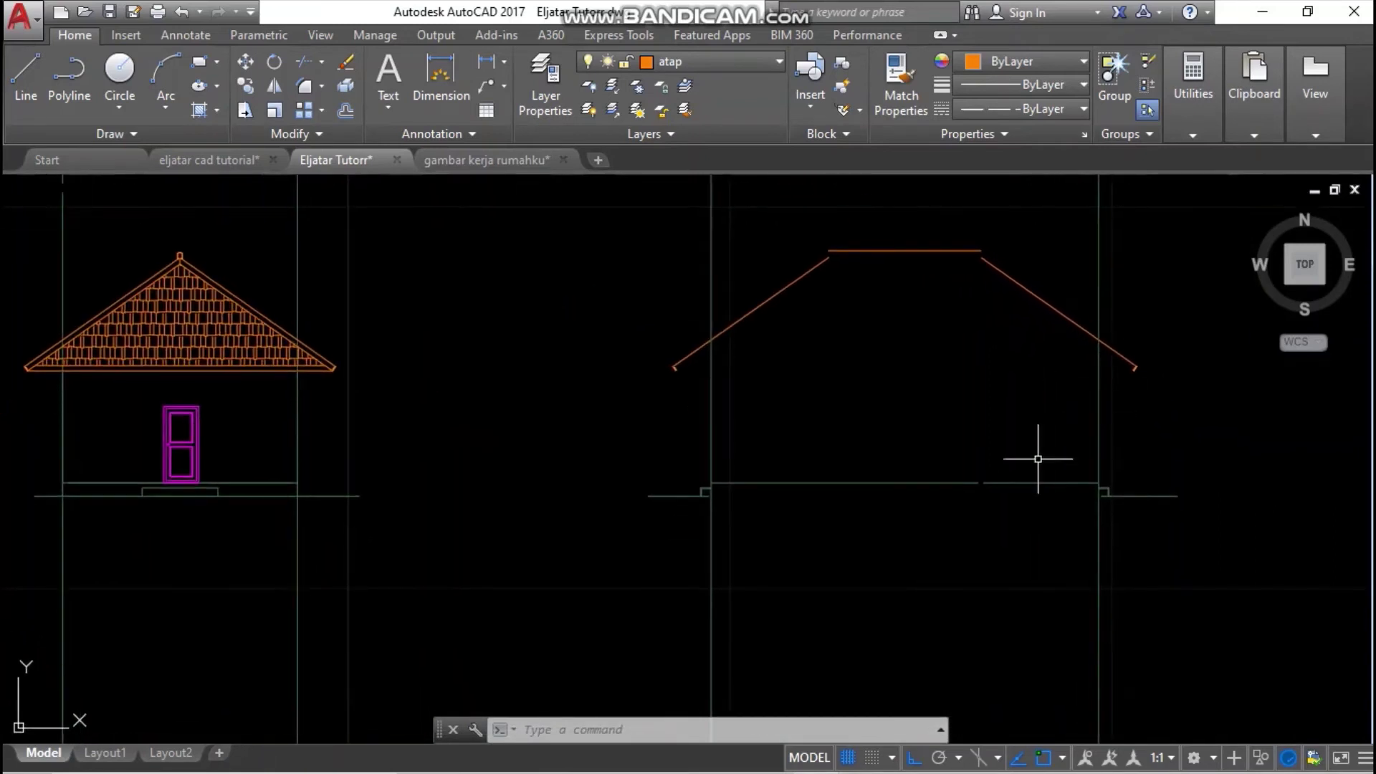
- Erase the short floor line segment beyond the gap in the new elevation's floor line
scroll(986, 508, up, 5)
click(922, 415)
key(Escape)
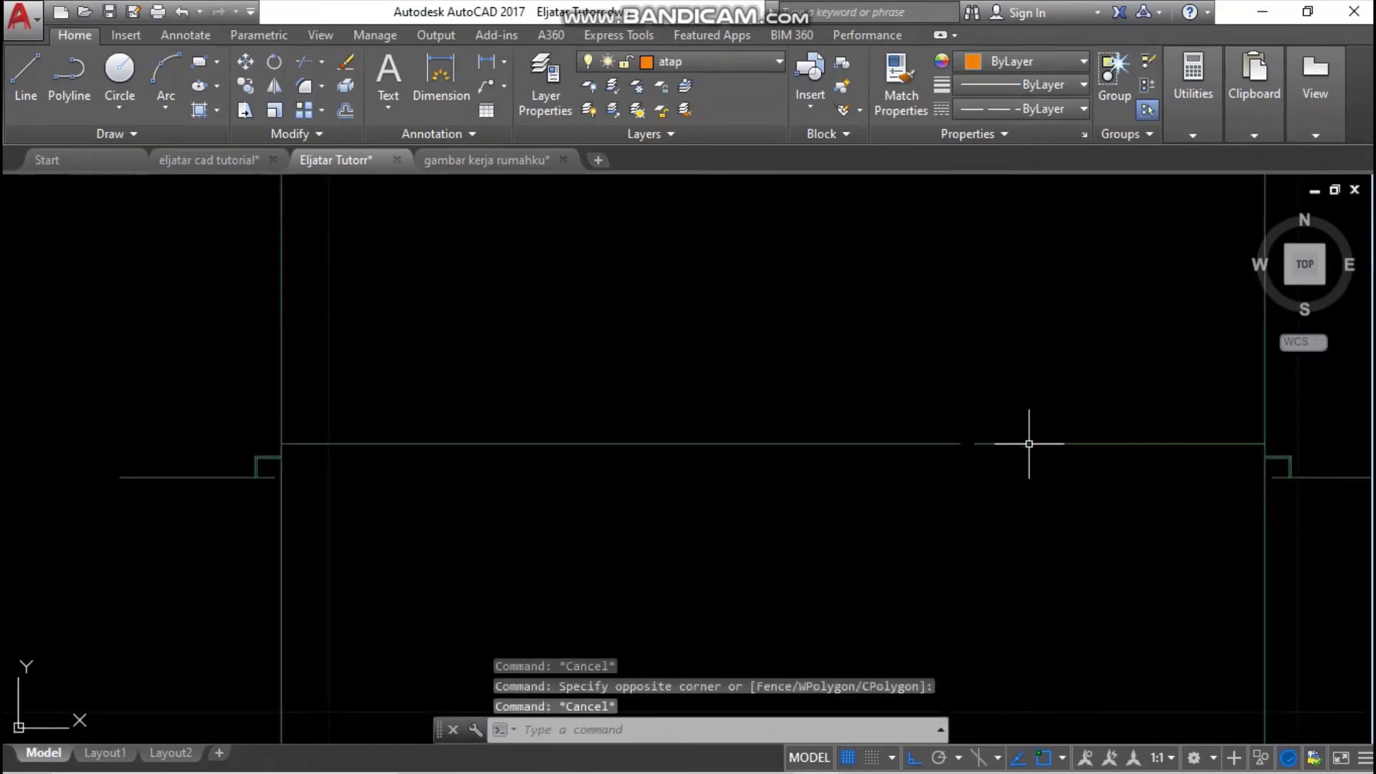
click(1019, 486)
click(1000, 394)
key(Delete)
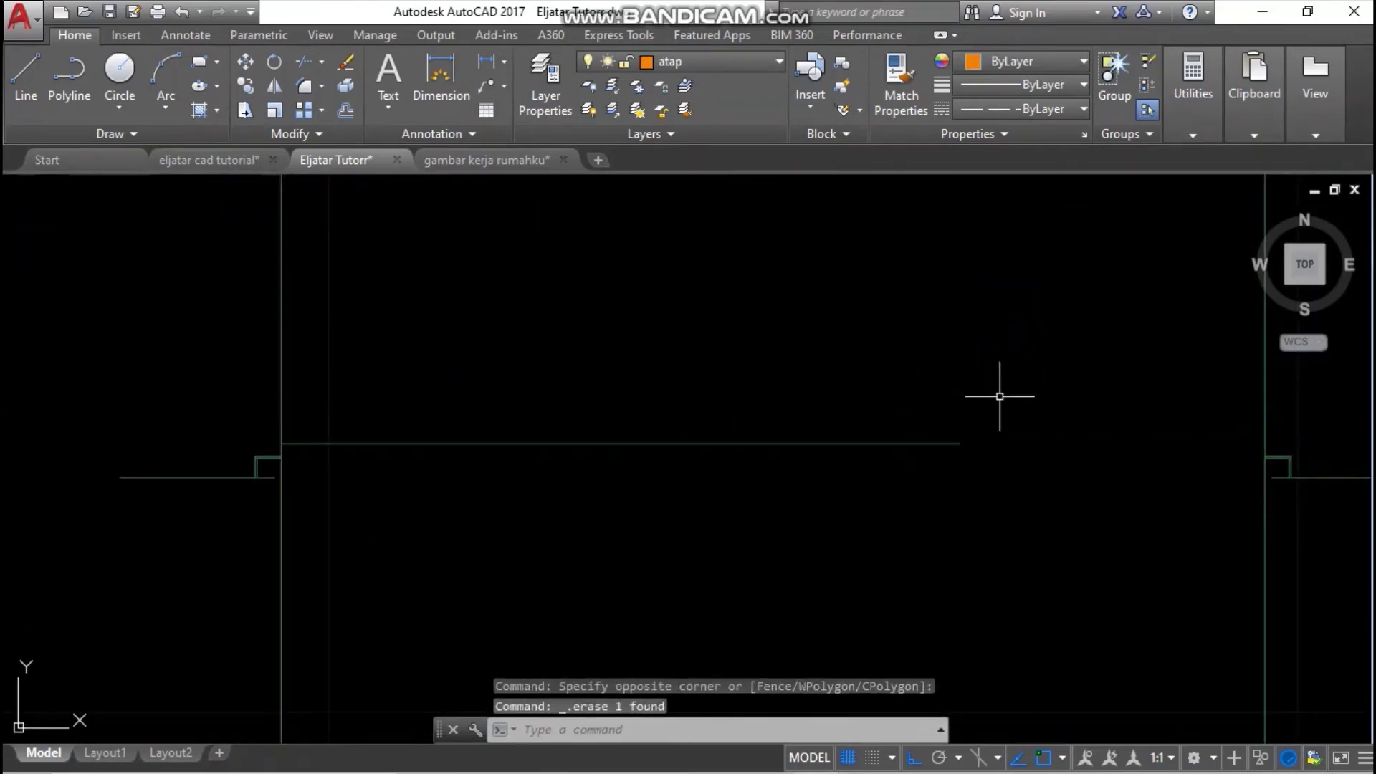
- Extend the remaining floor line across the gap to the far wall's projection line
text(x)
key(Return)
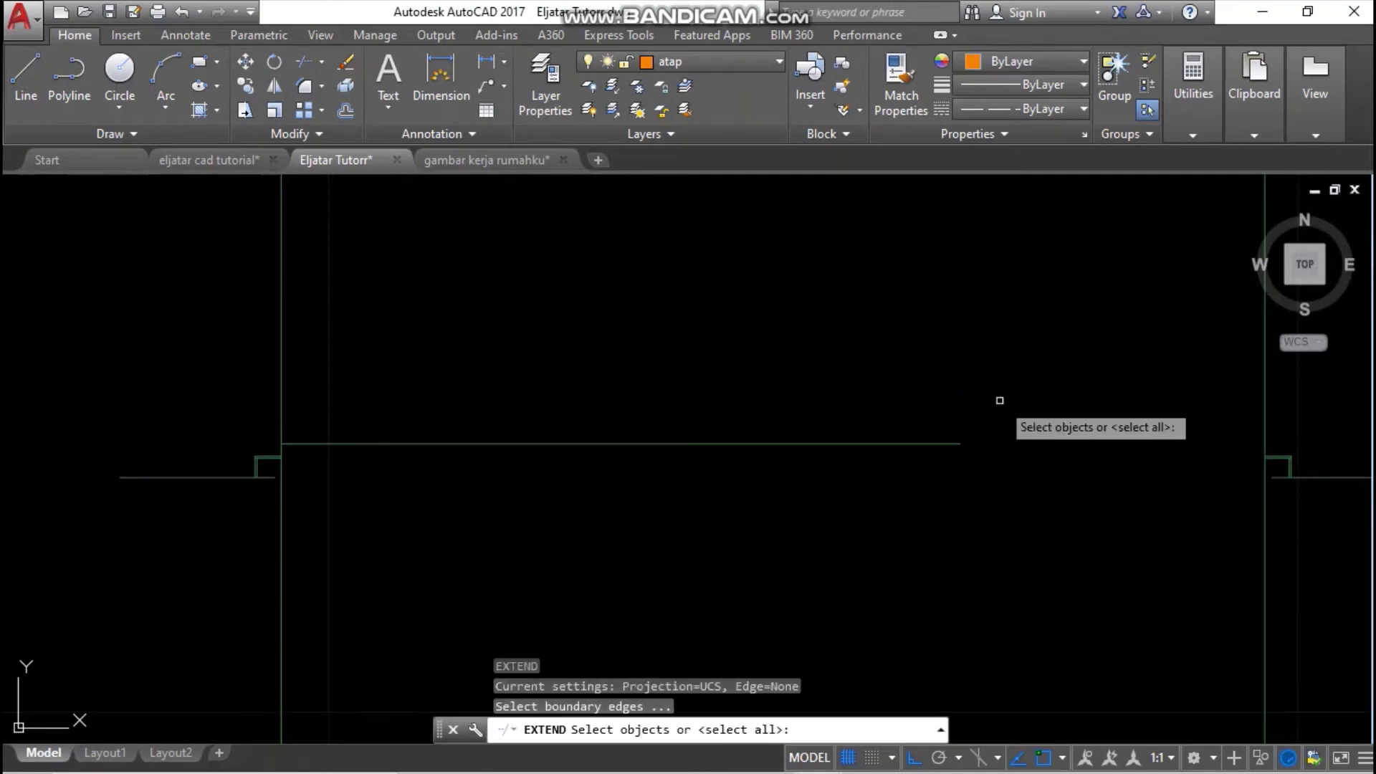
key(Return)
click(989, 525)
click(933, 412)
key(Return)
scroll(982, 379, down, 6)
middle_drag(982, 380, 962, 480)
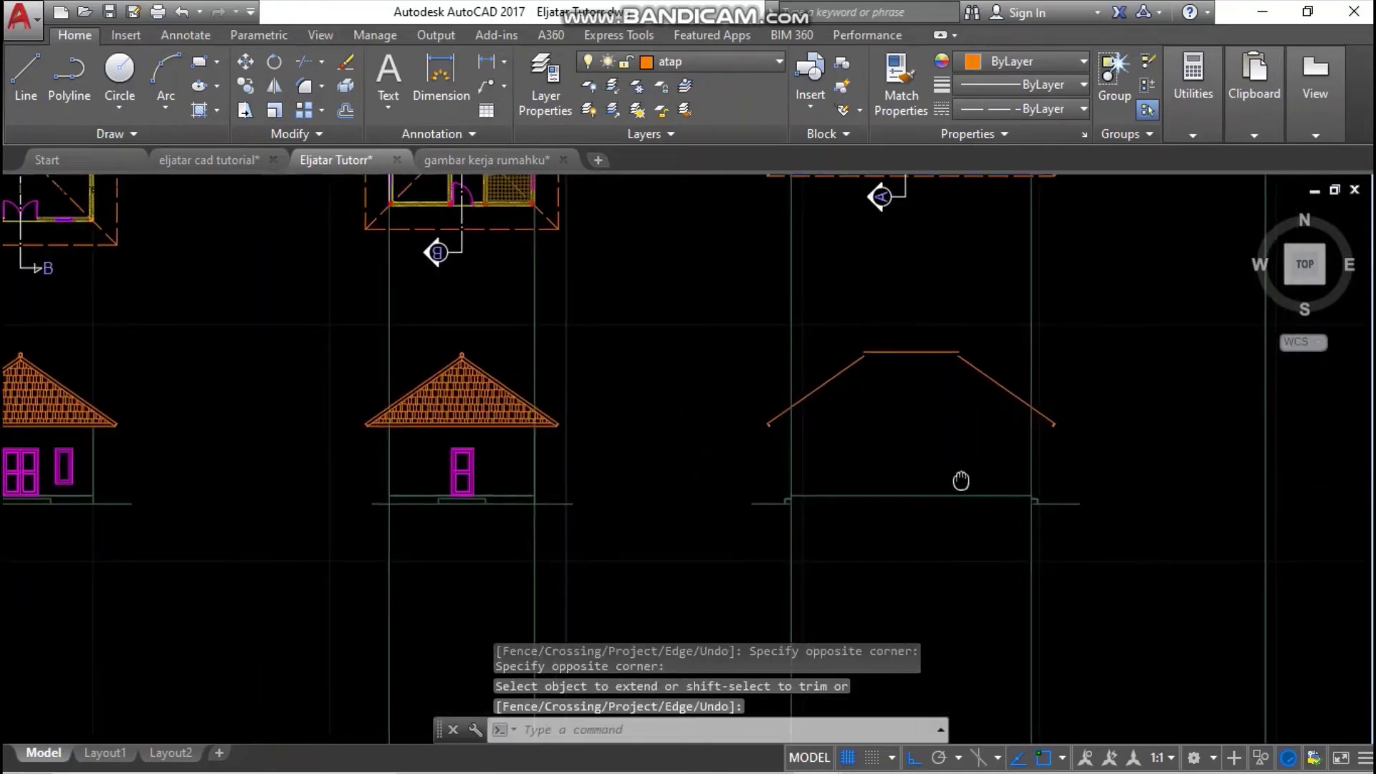
scroll(779, 434, up, 5)
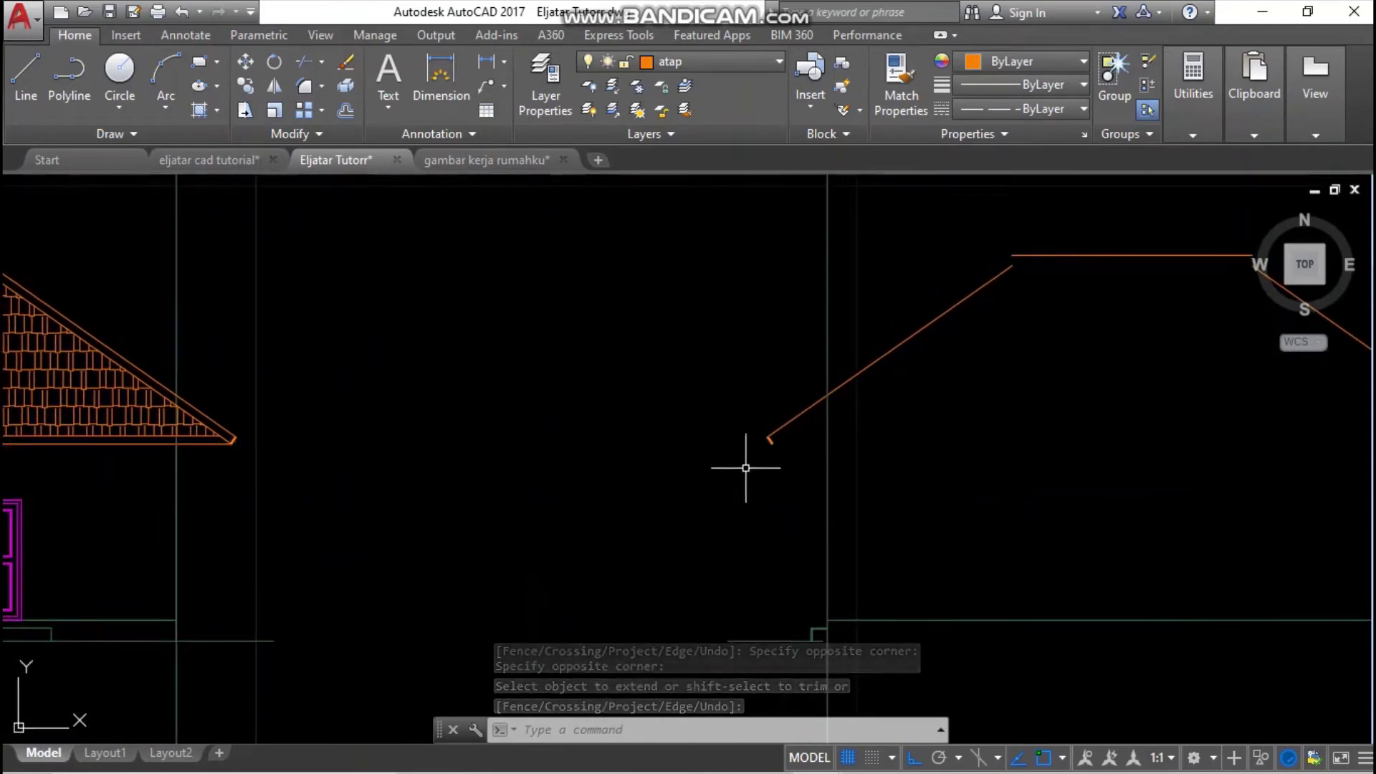
key(Return)
text(o)
key(Return)
scroll(771, 439, up, 10)
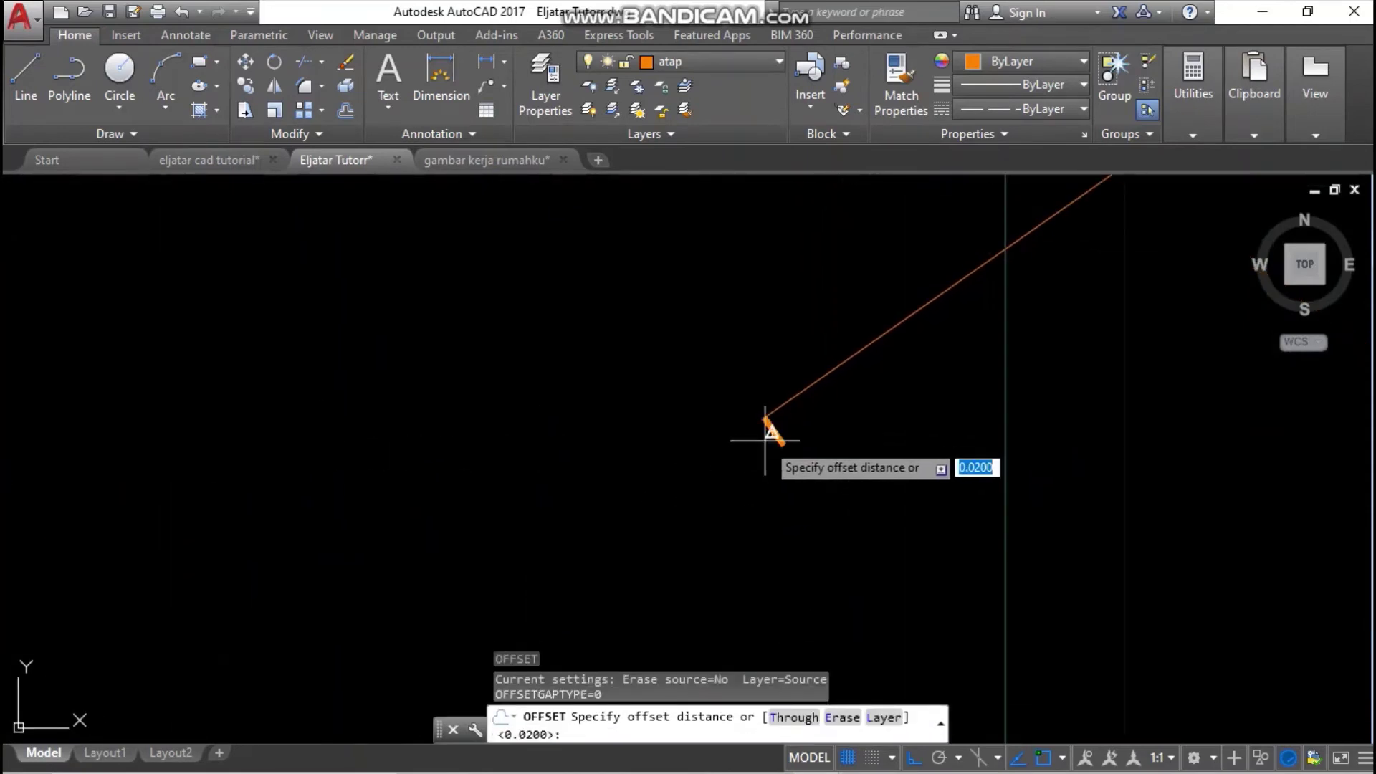
click(802, 451)
scroll(1134, 485, down, 8)
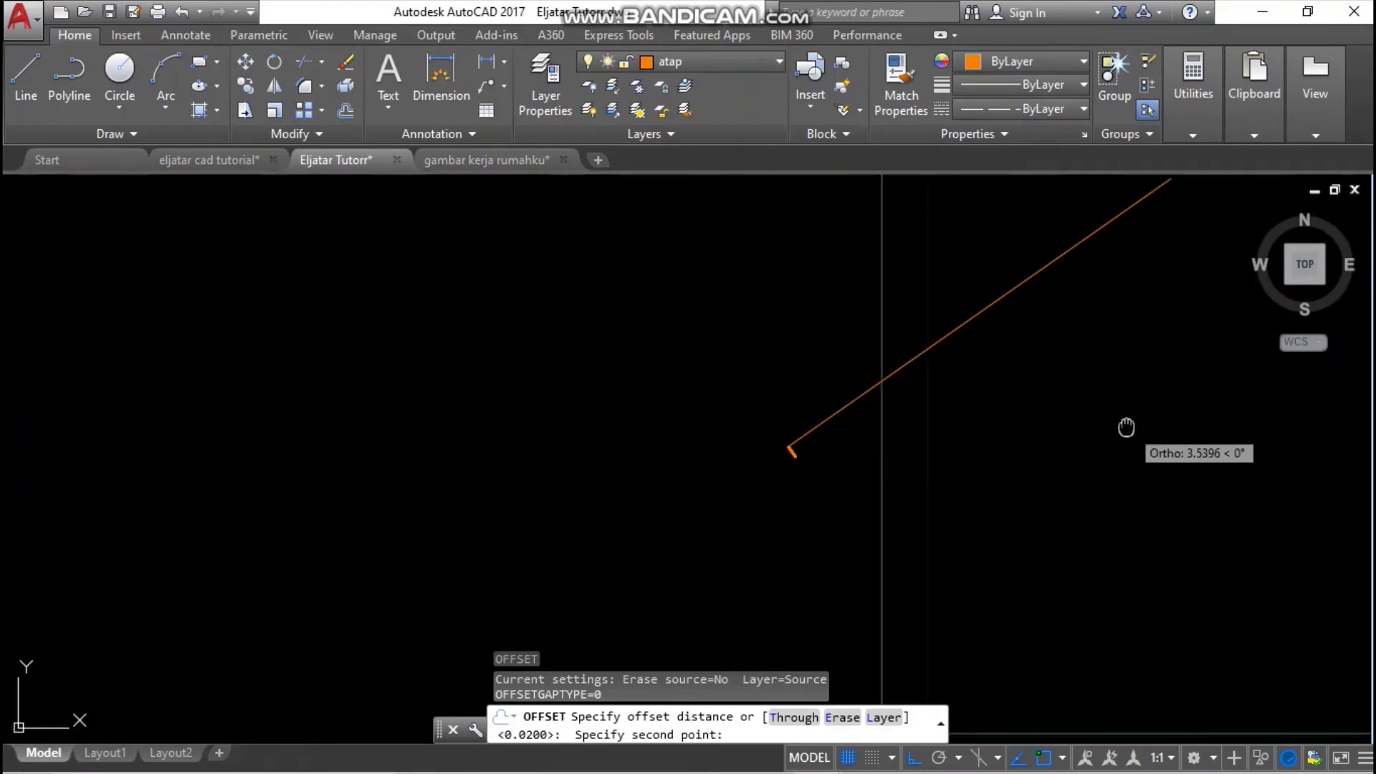
key(Escape)
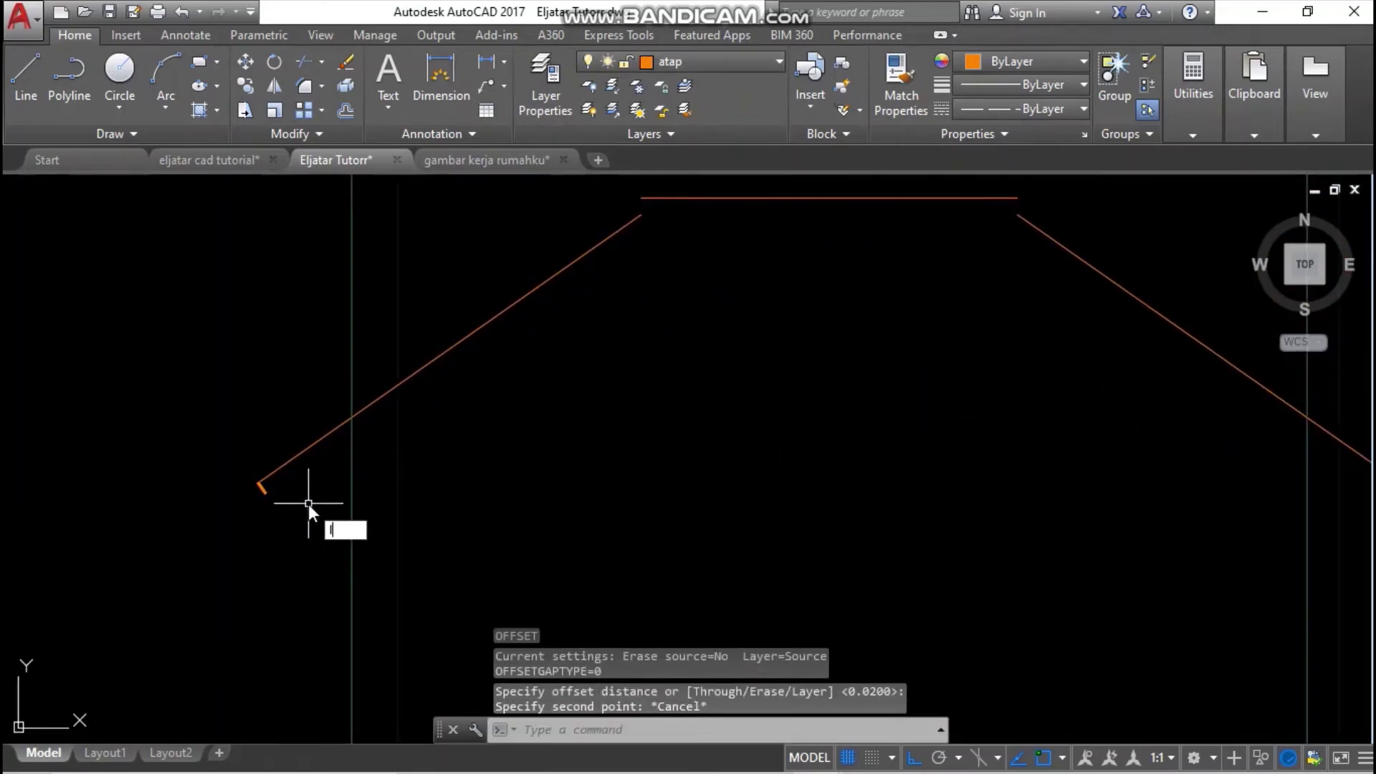
- Draw a horizontal eave line joining the lower ends of the two eave boards of the side elevation's roof
text(l)
key(Return)
scroll(233, 495, up, 5)
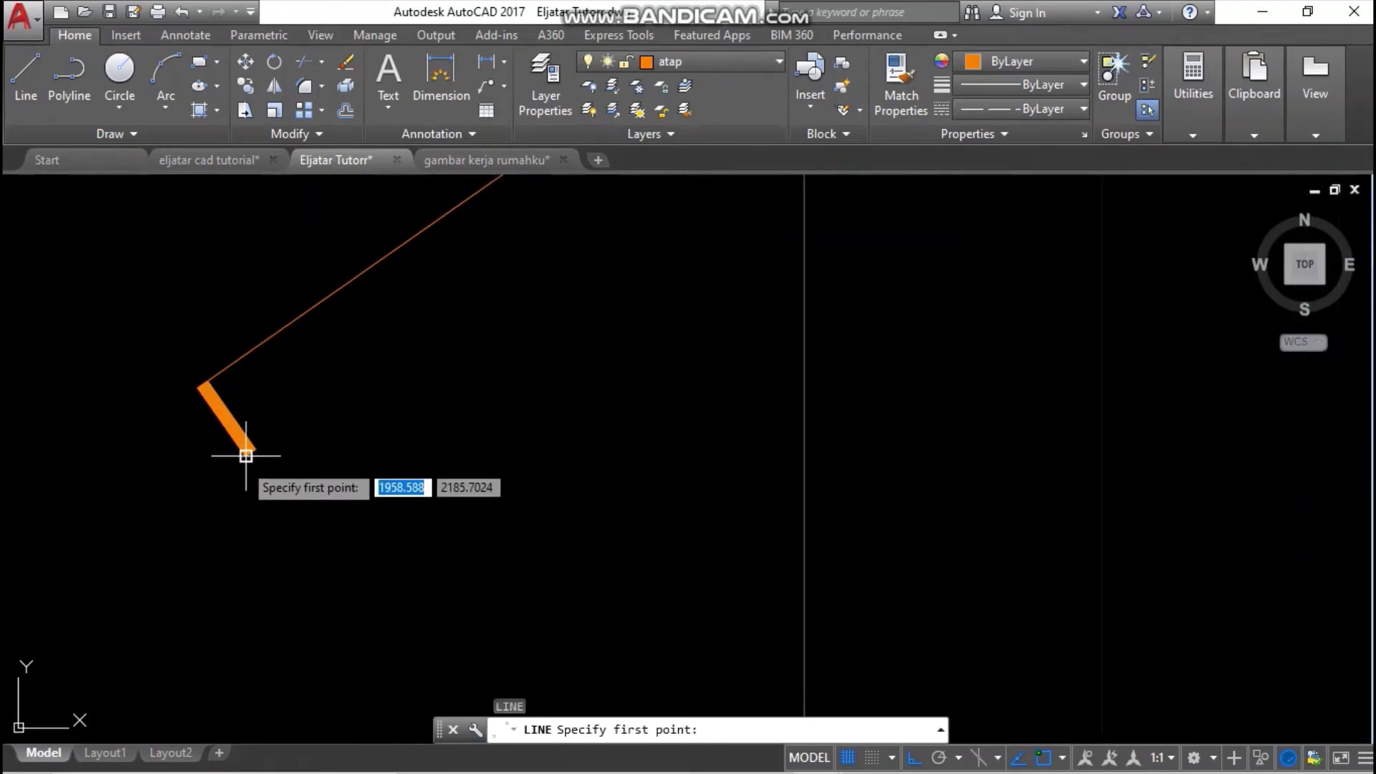
click(246, 456)
scroll(1038, 528, down, 8)
scroll(897, 454, up, 3)
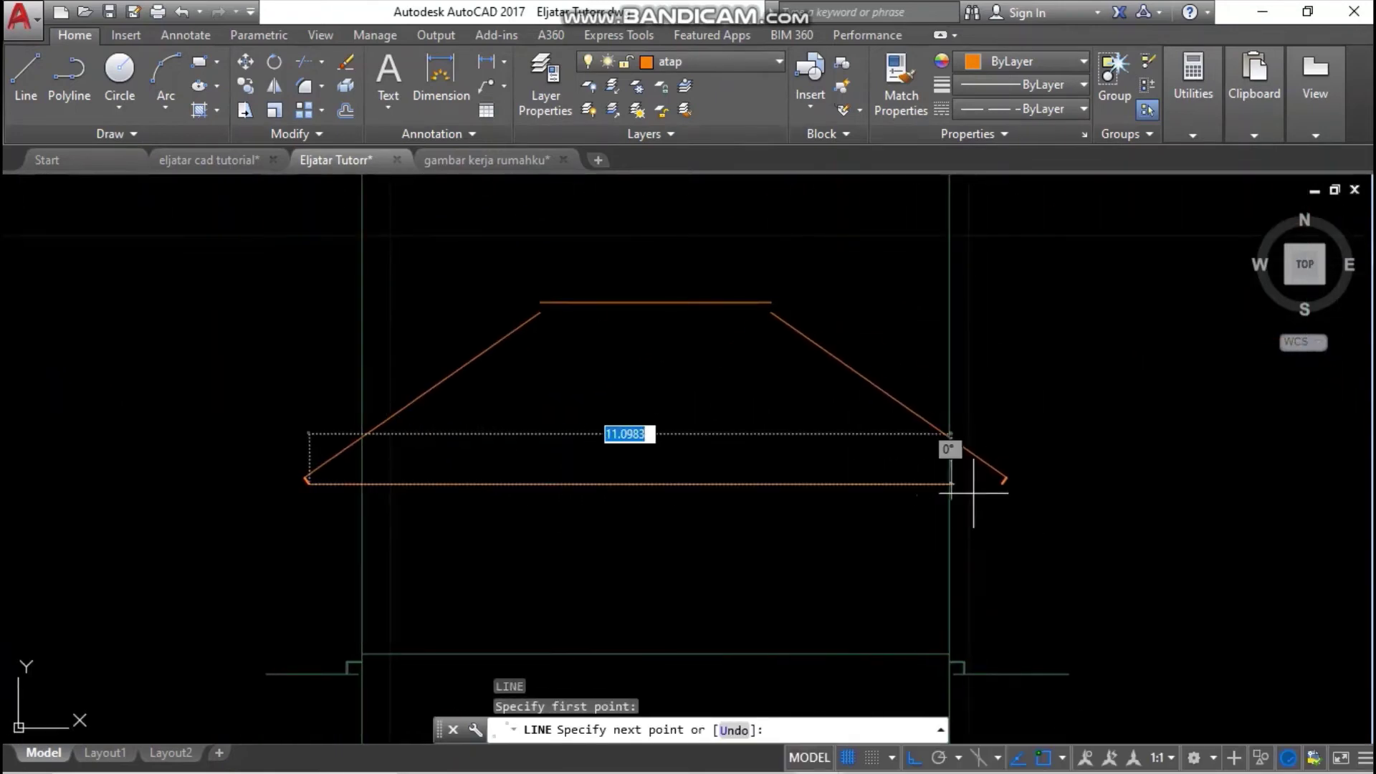
scroll(973, 493, up, 5)
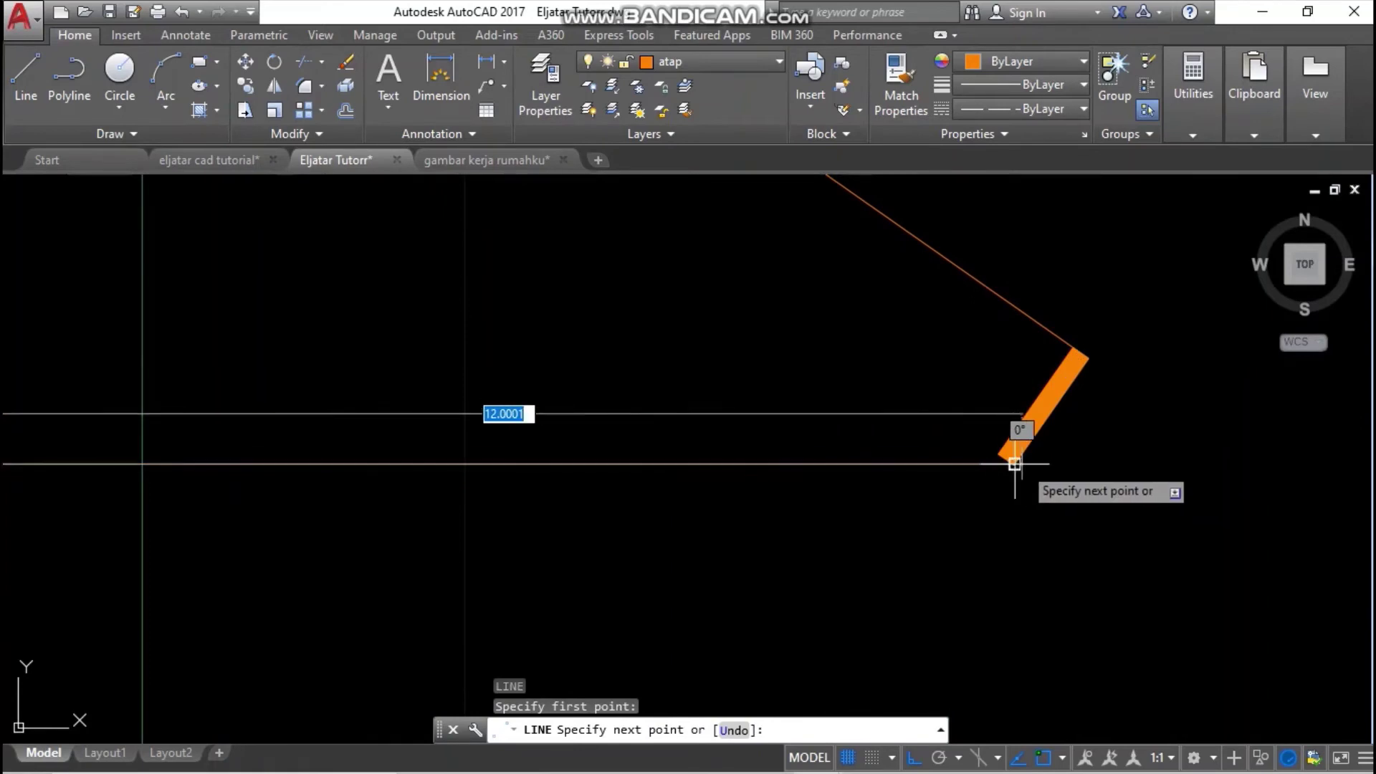
click(1014, 464)
key(Return)
scroll(902, 493, down, 5)
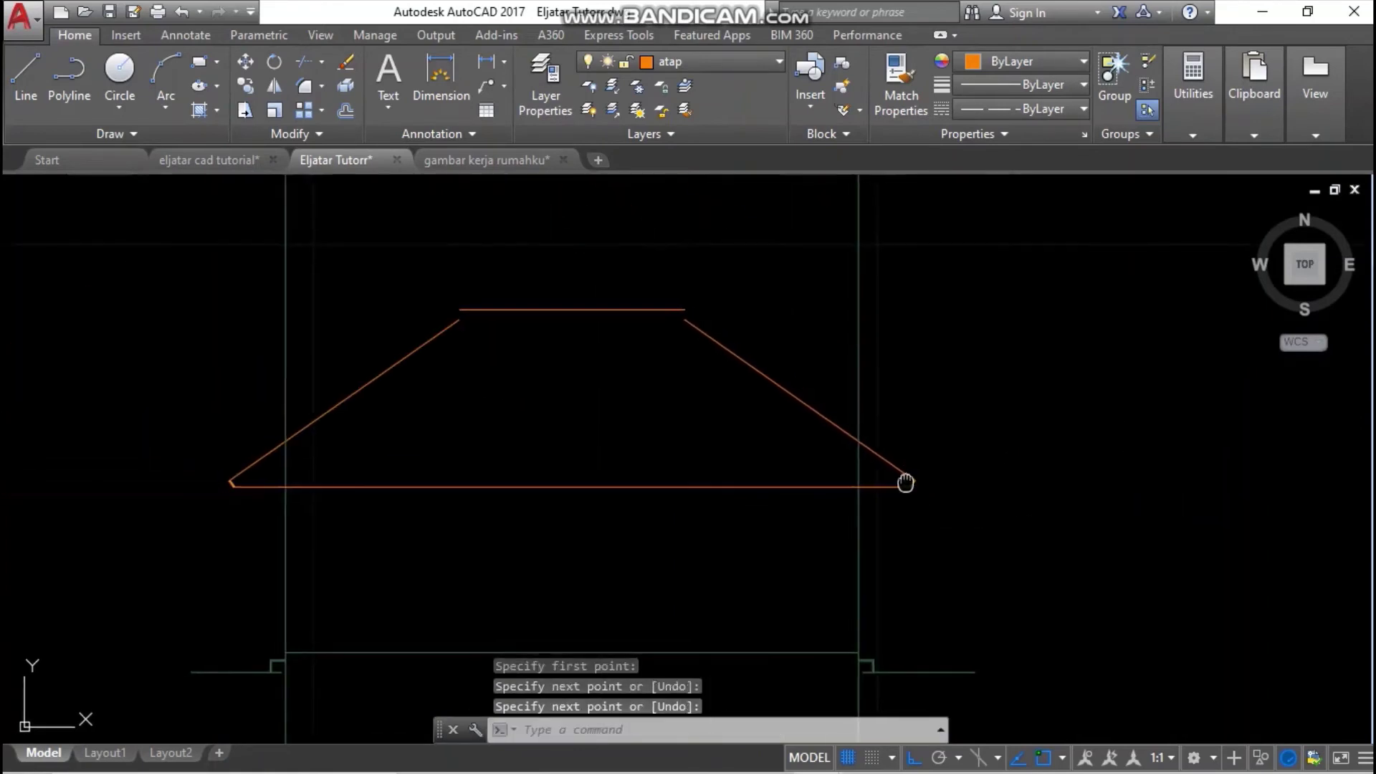
middle_drag(905, 483, 1005, 474)
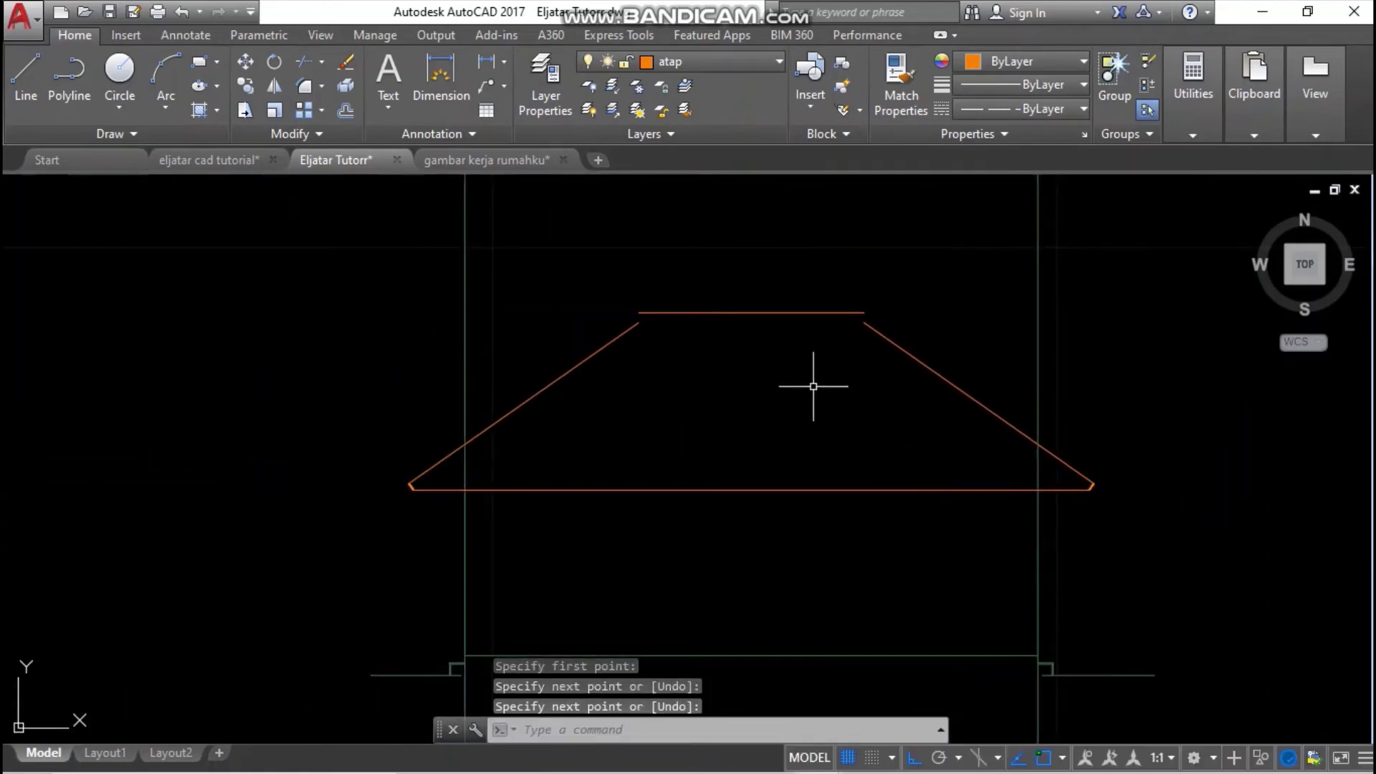
- Offset the left roof slope inward by the eave board's depth, picked between the board's upper and lower inner corners
scroll(872, 402, down, 4)
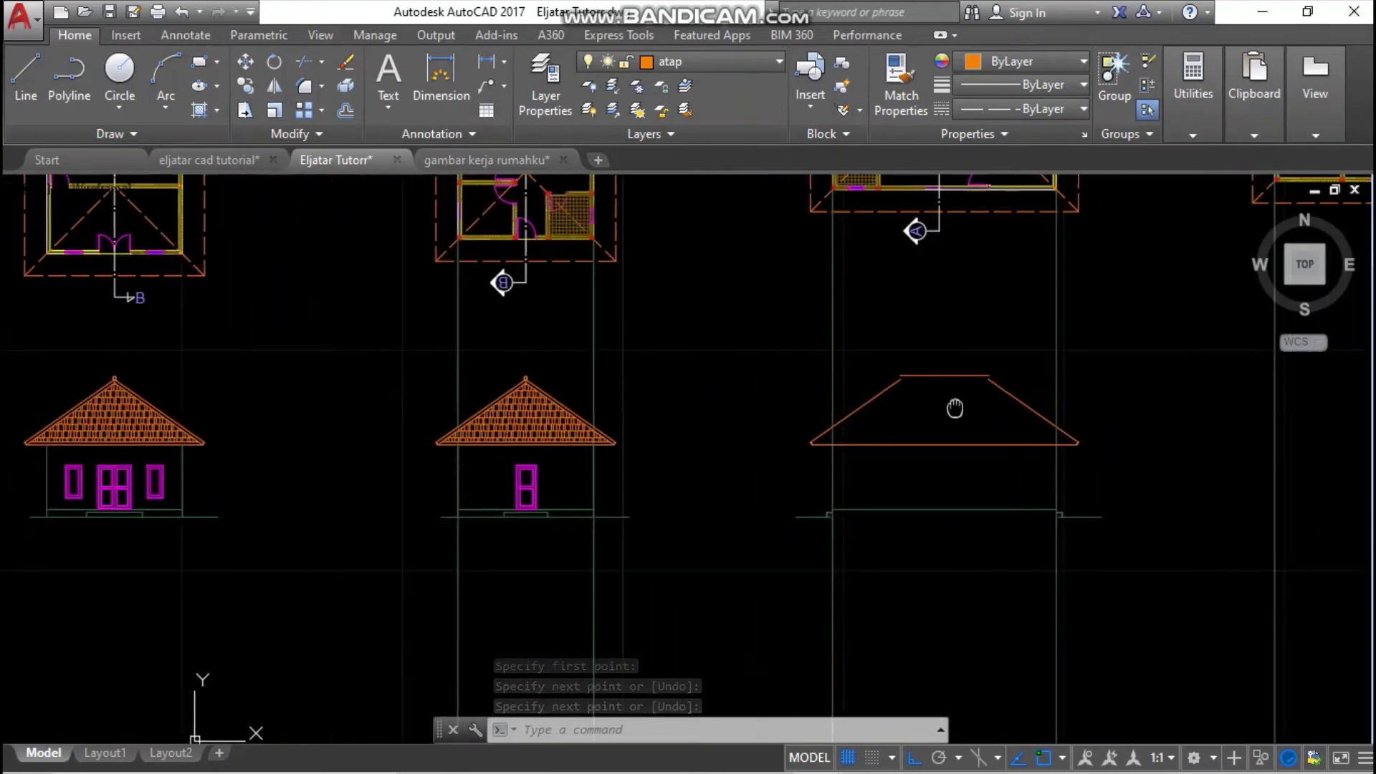
scroll(590, 393, up, 5)
middle_drag(590, 393, 538, 402)
middle_drag(1294, 398, 1032, 381)
scroll(1032, 381, up, 2)
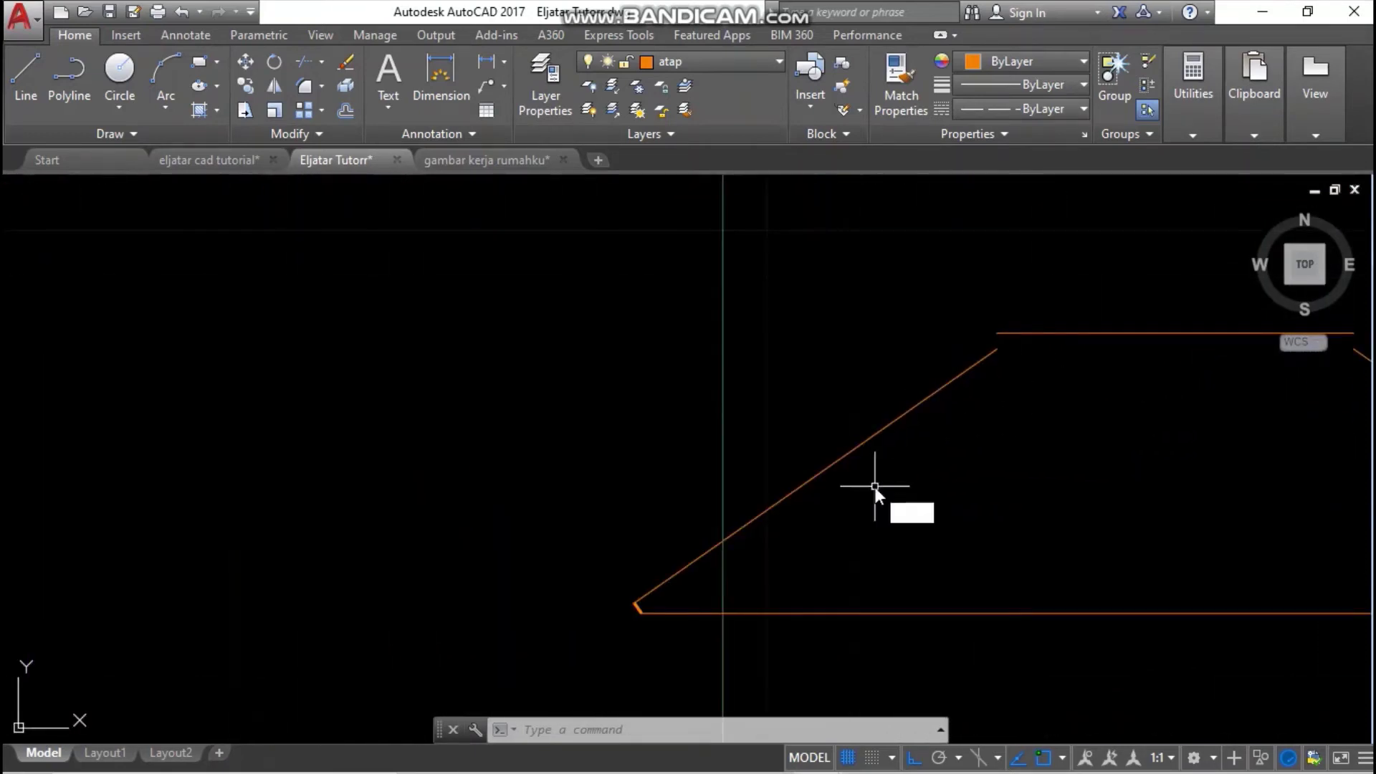
text(o)
key(Return)
middle_drag(882, 476, 848, 427)
scroll(623, 504, up, 2)
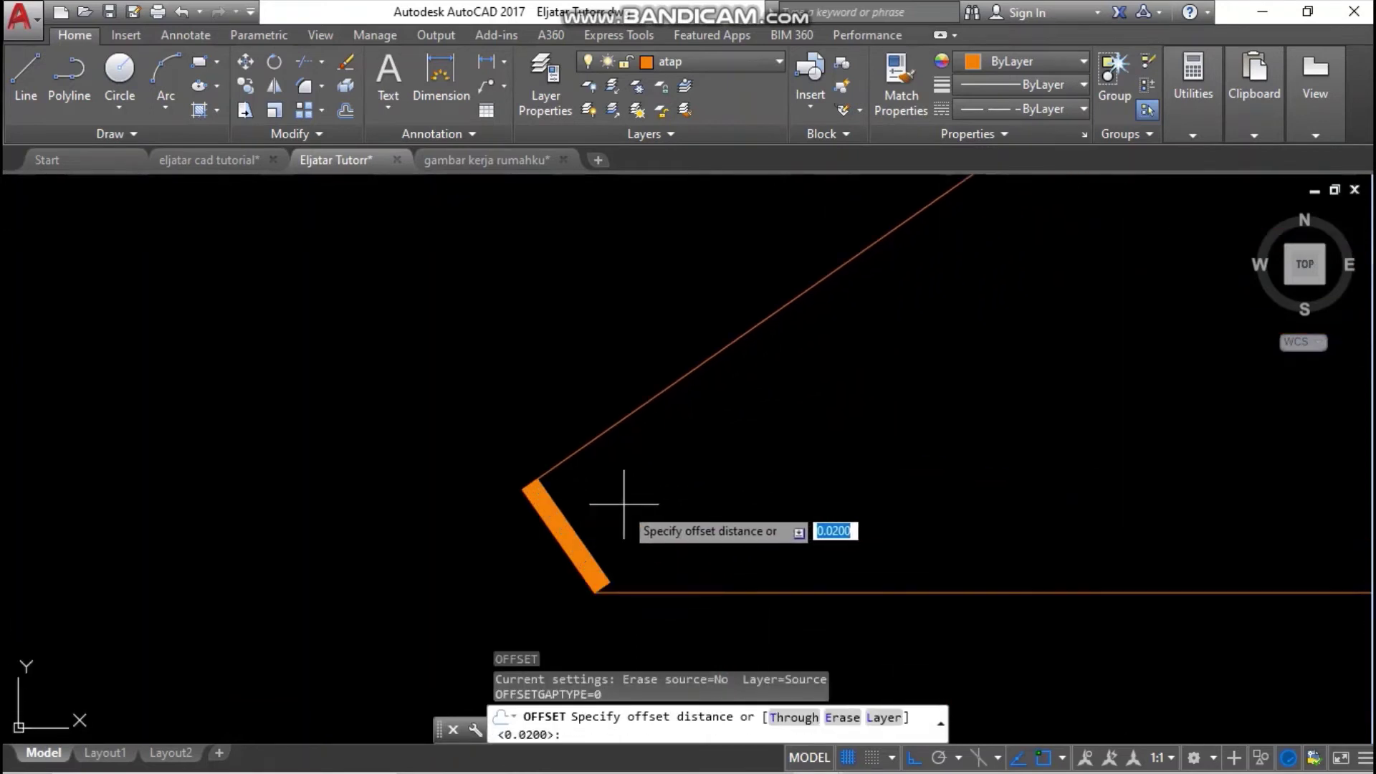
click(538, 478)
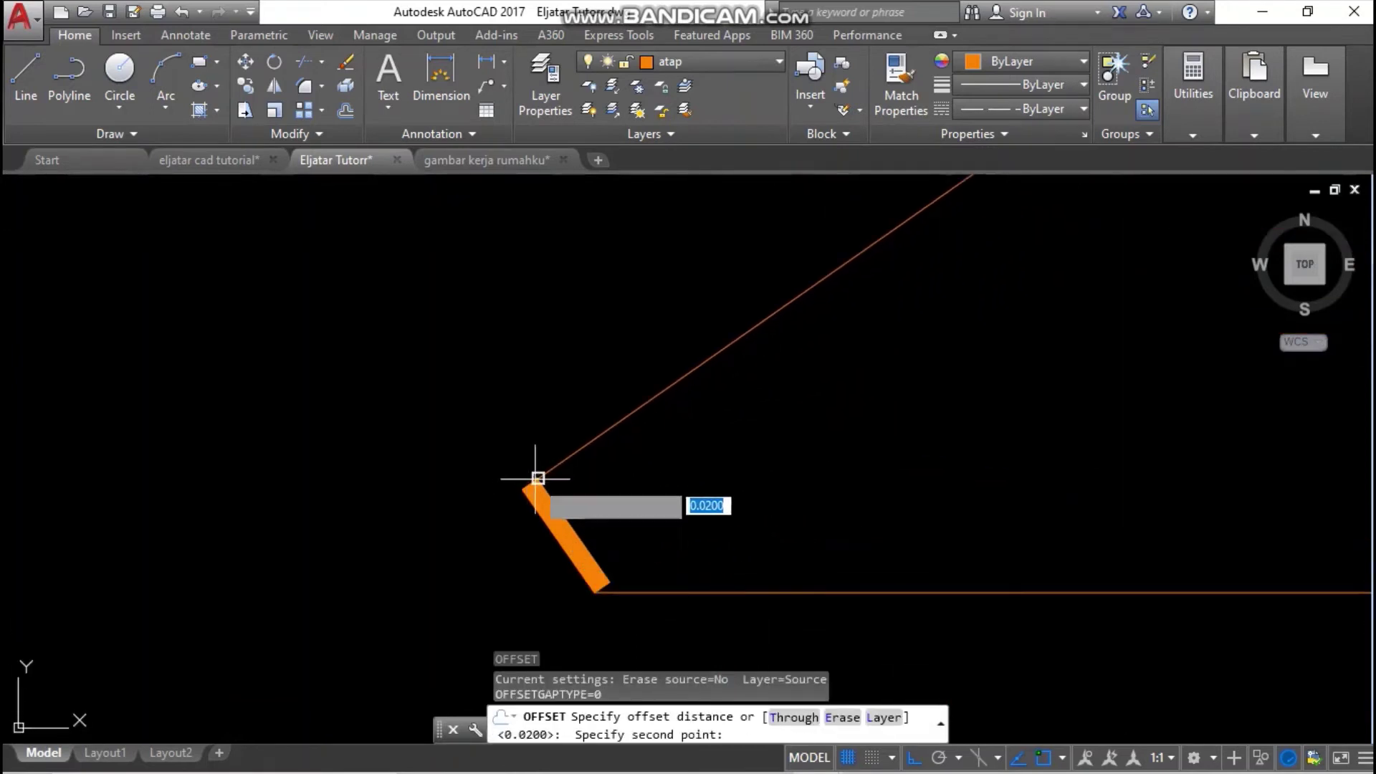
click(609, 583)
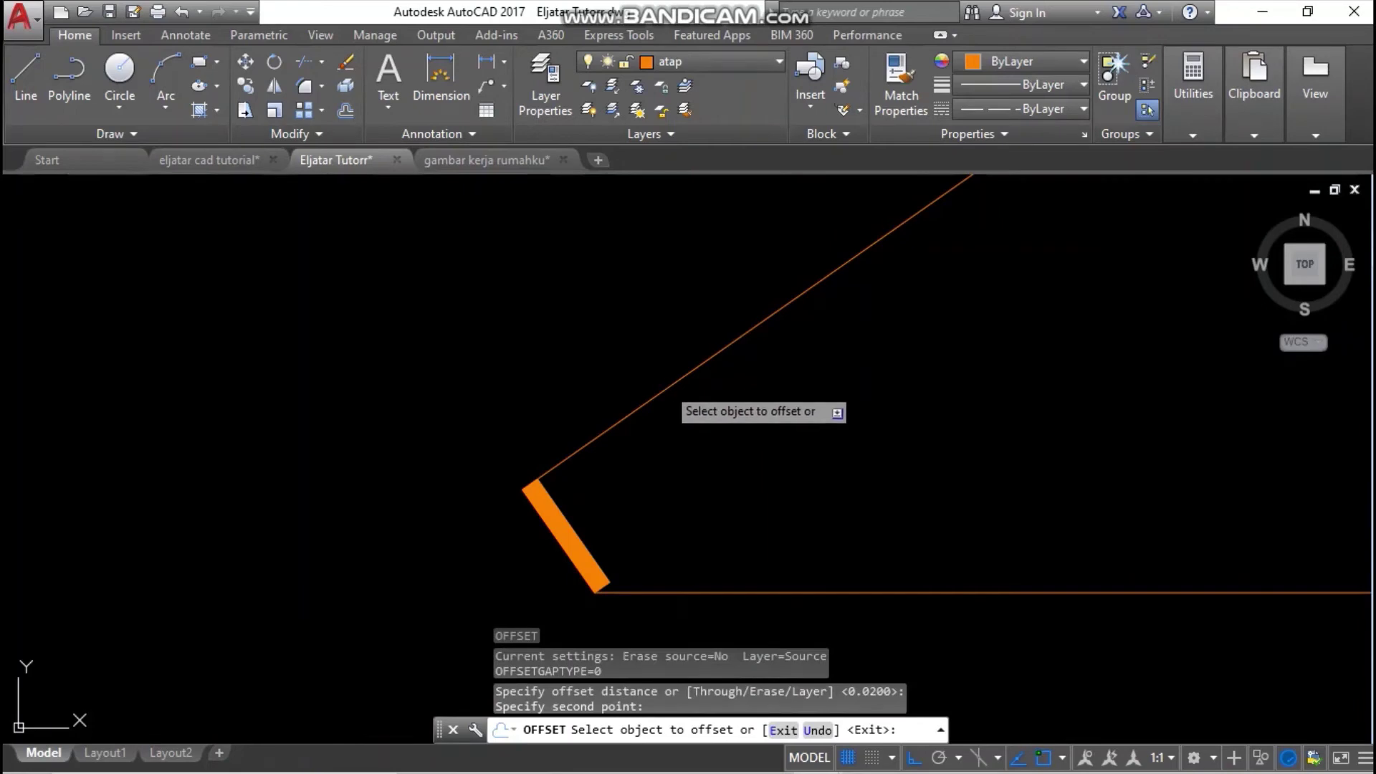
click(672, 385)
click(731, 476)
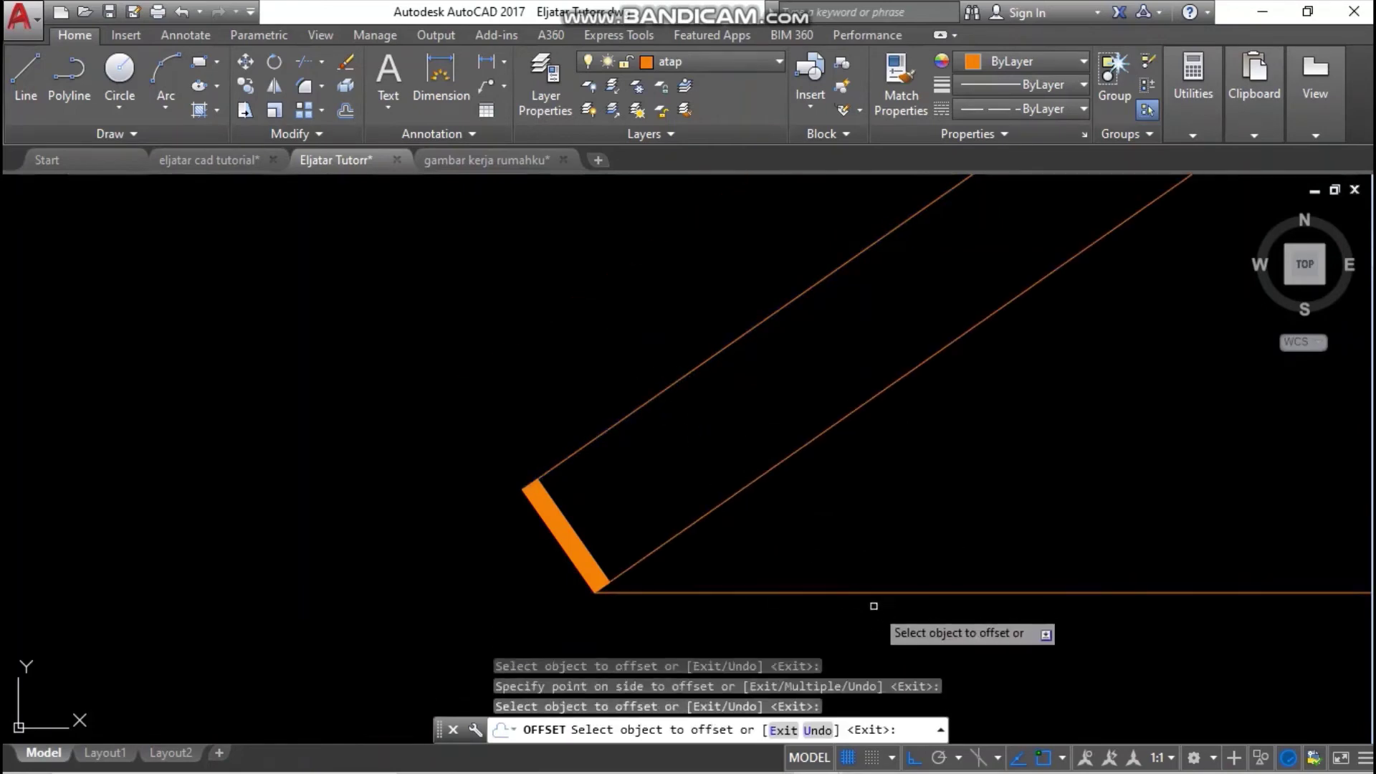
- Offset the eave line upward and the right roof slope inward by the same eave board depth
click(876, 591)
click(891, 461)
scroll(817, 426, down, 3)
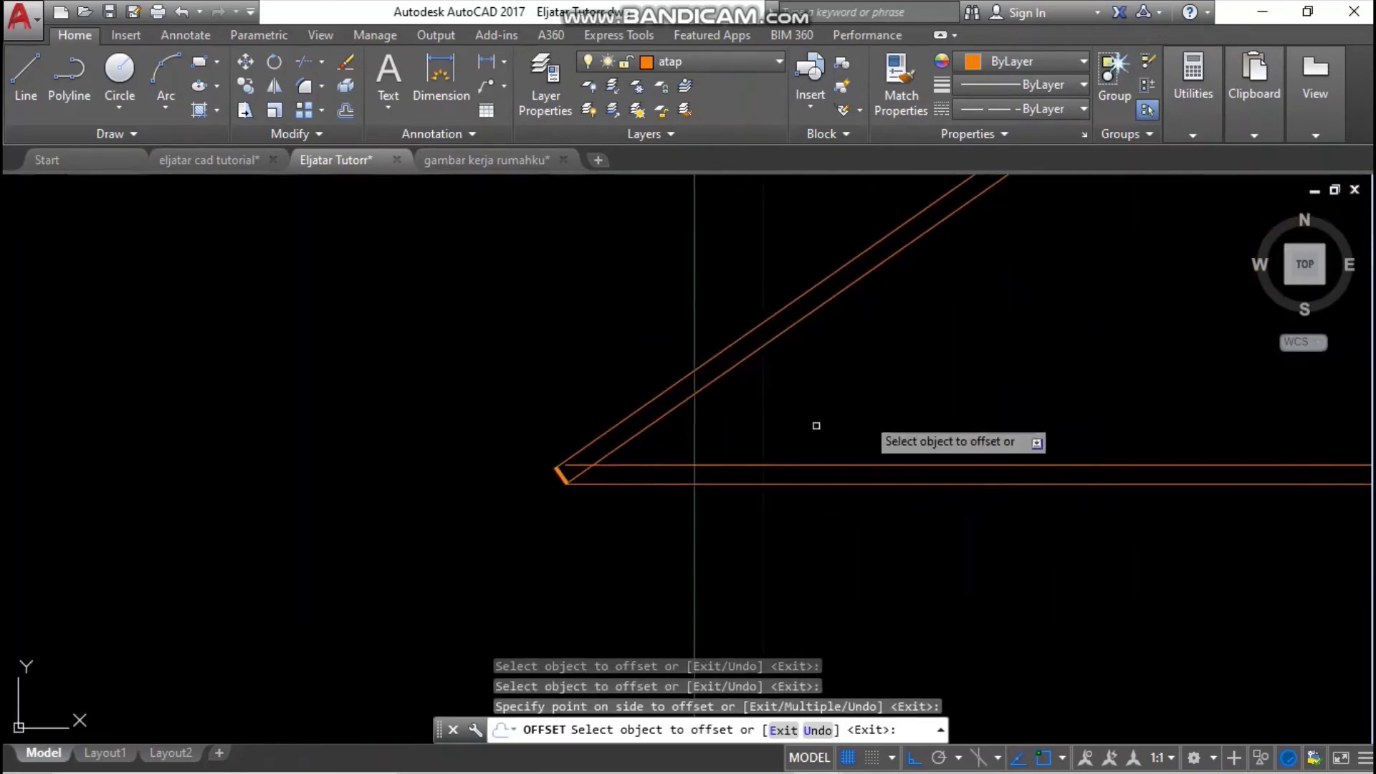
scroll(869, 430, down, 4)
scroll(970, 411, up, 4)
click(925, 423)
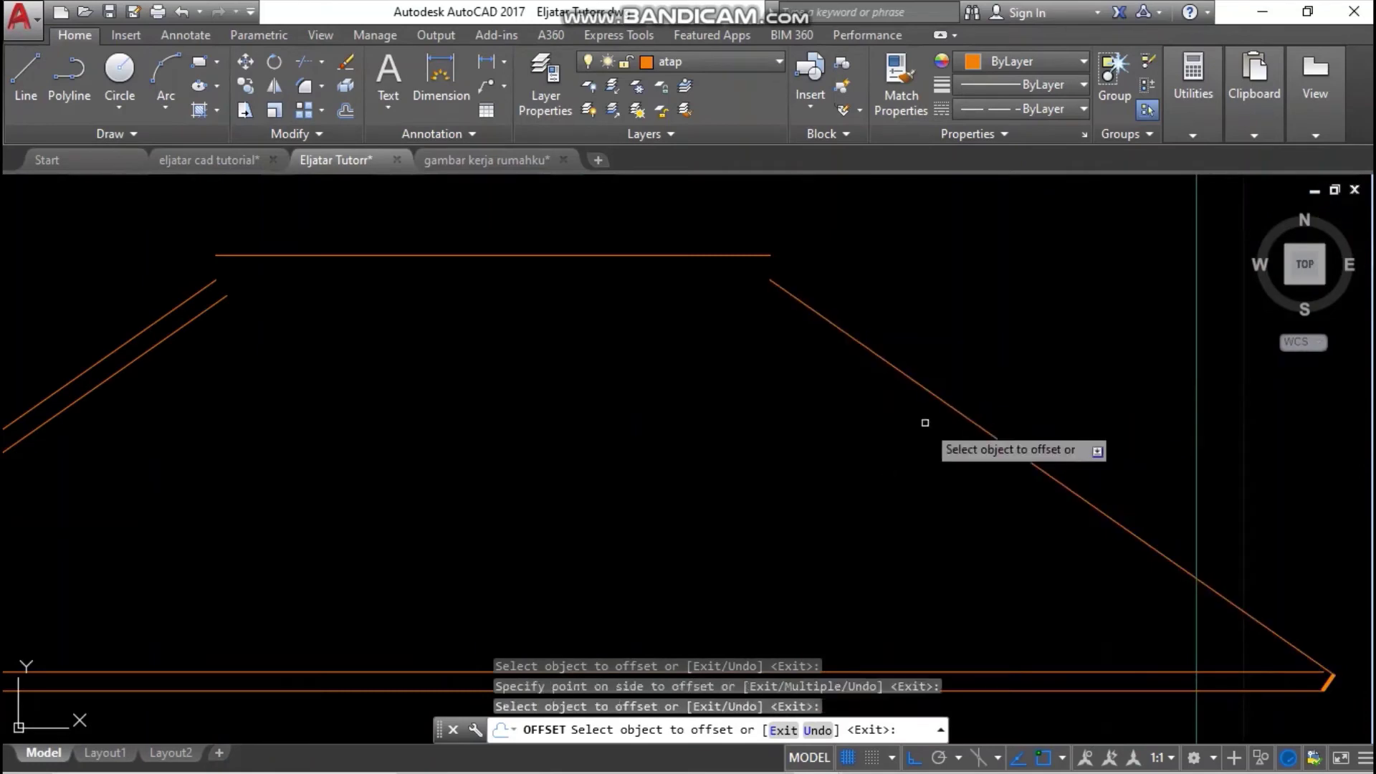
click(948, 407)
click(891, 485)
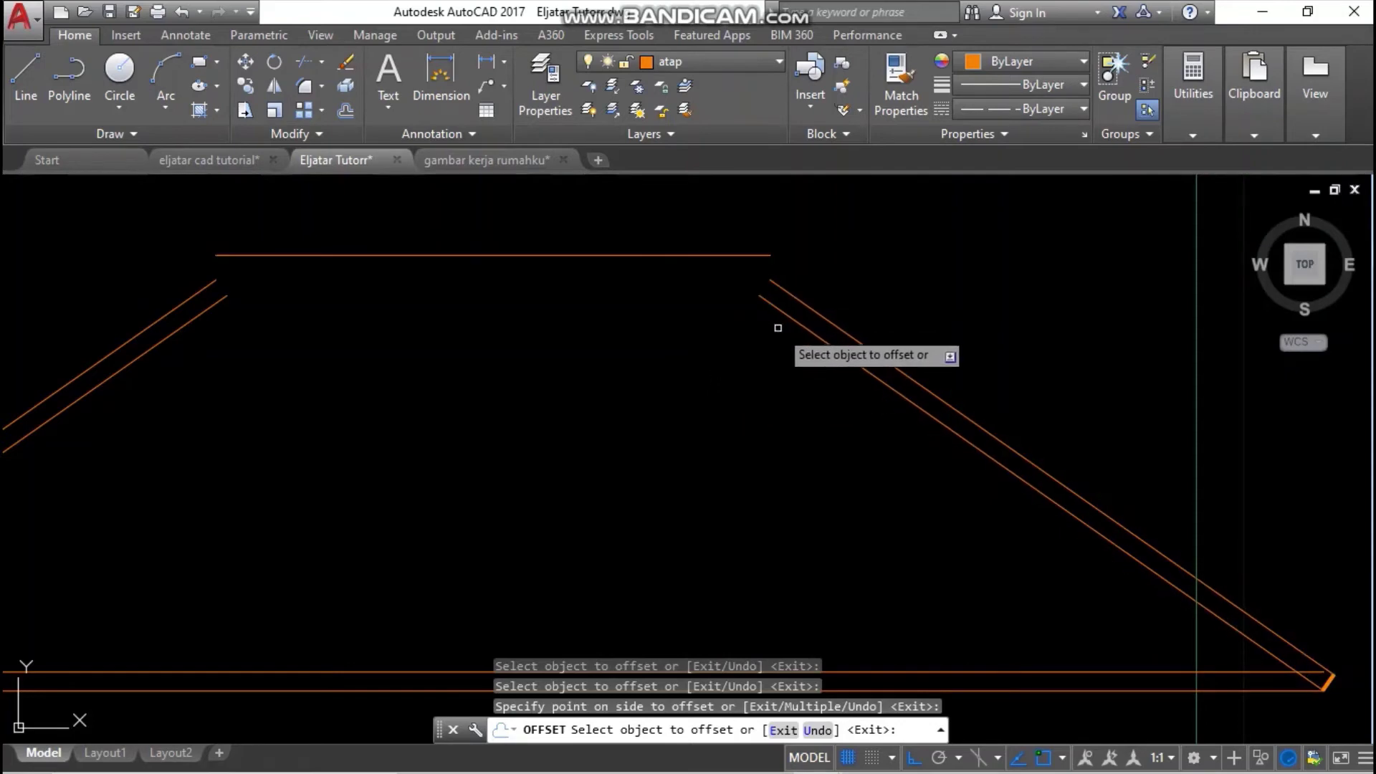
key(Return)
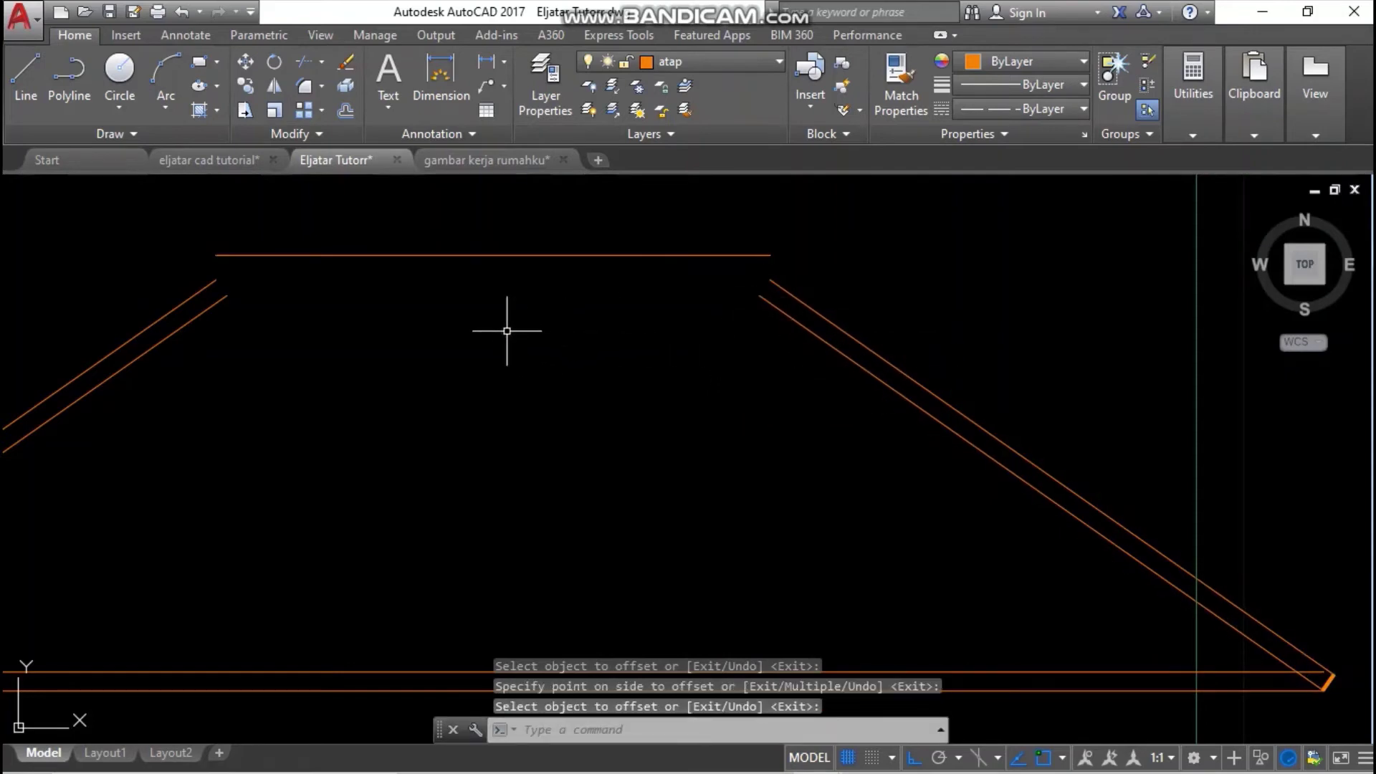
- Draw a horizontal line beneath the ridge line at the height of the inner slopes' upper ends, spanning the ridge's full length
text(l)
key(Return)
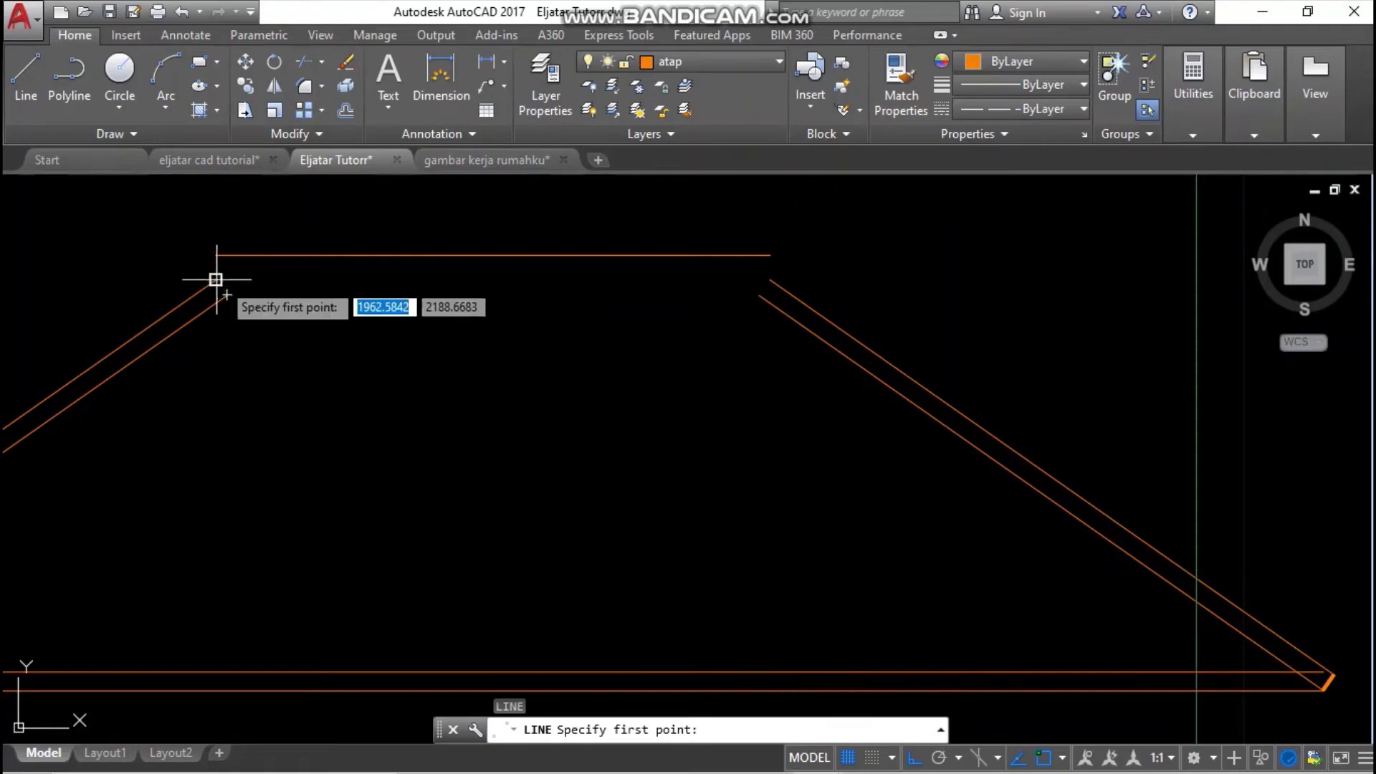
scroll(218, 283, up, 2)
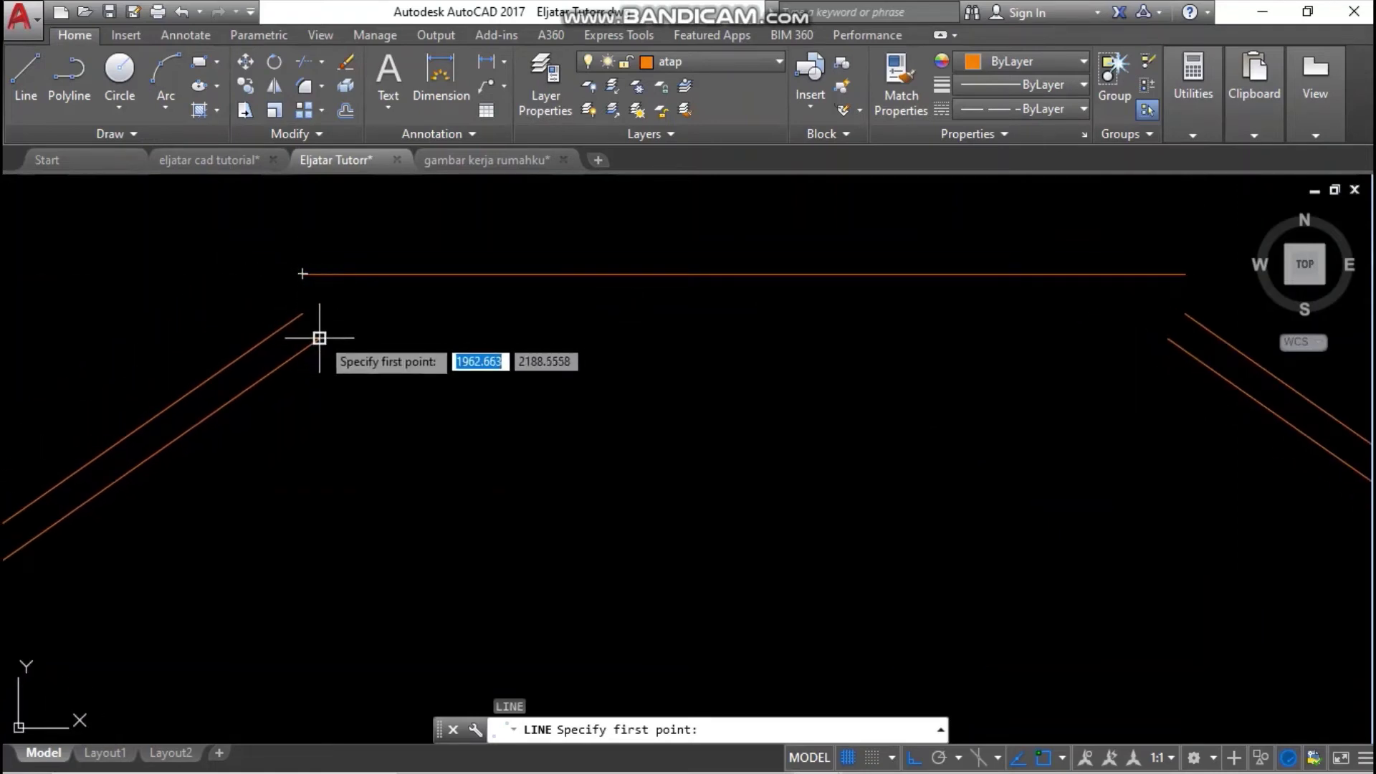
click(302, 338)
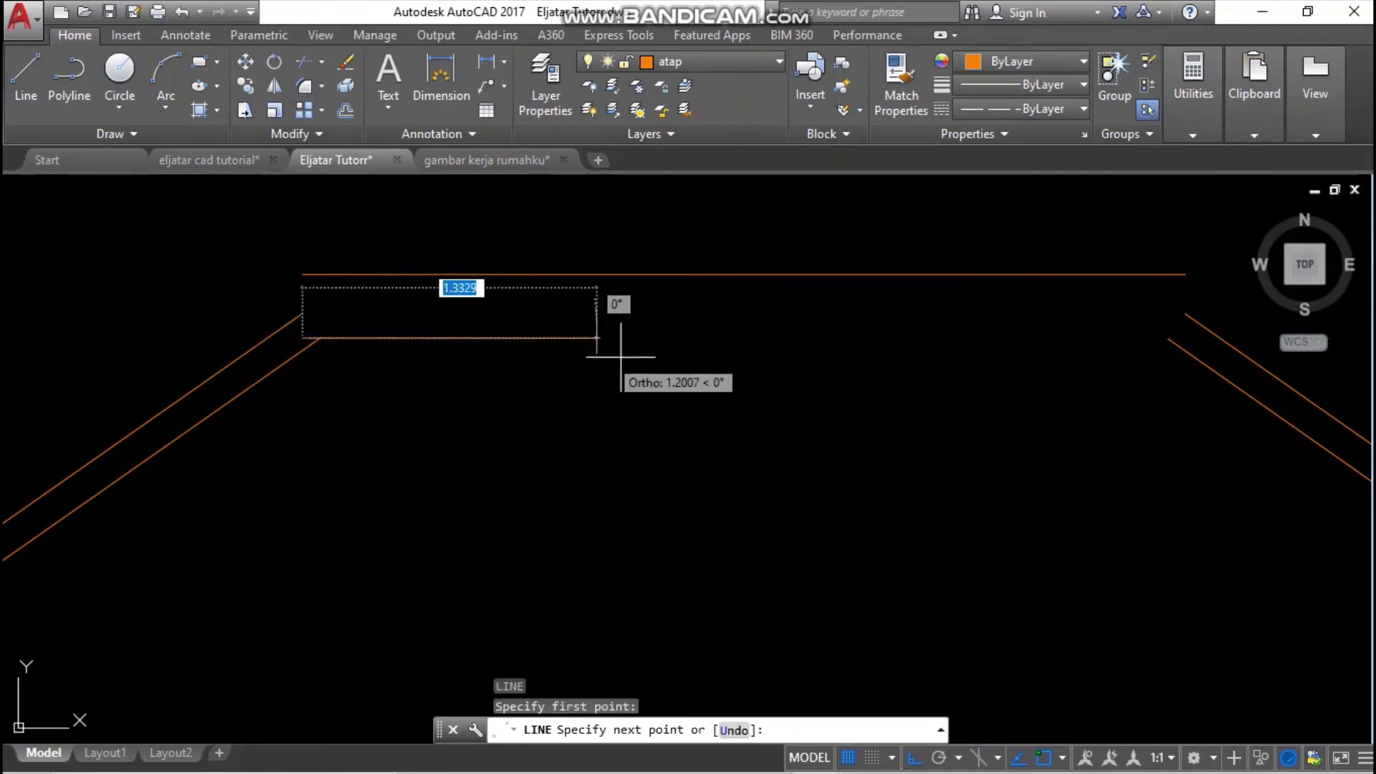
scroll(1183, 320, up, 4)
middle_drag(1196, 248, 1063, 276)
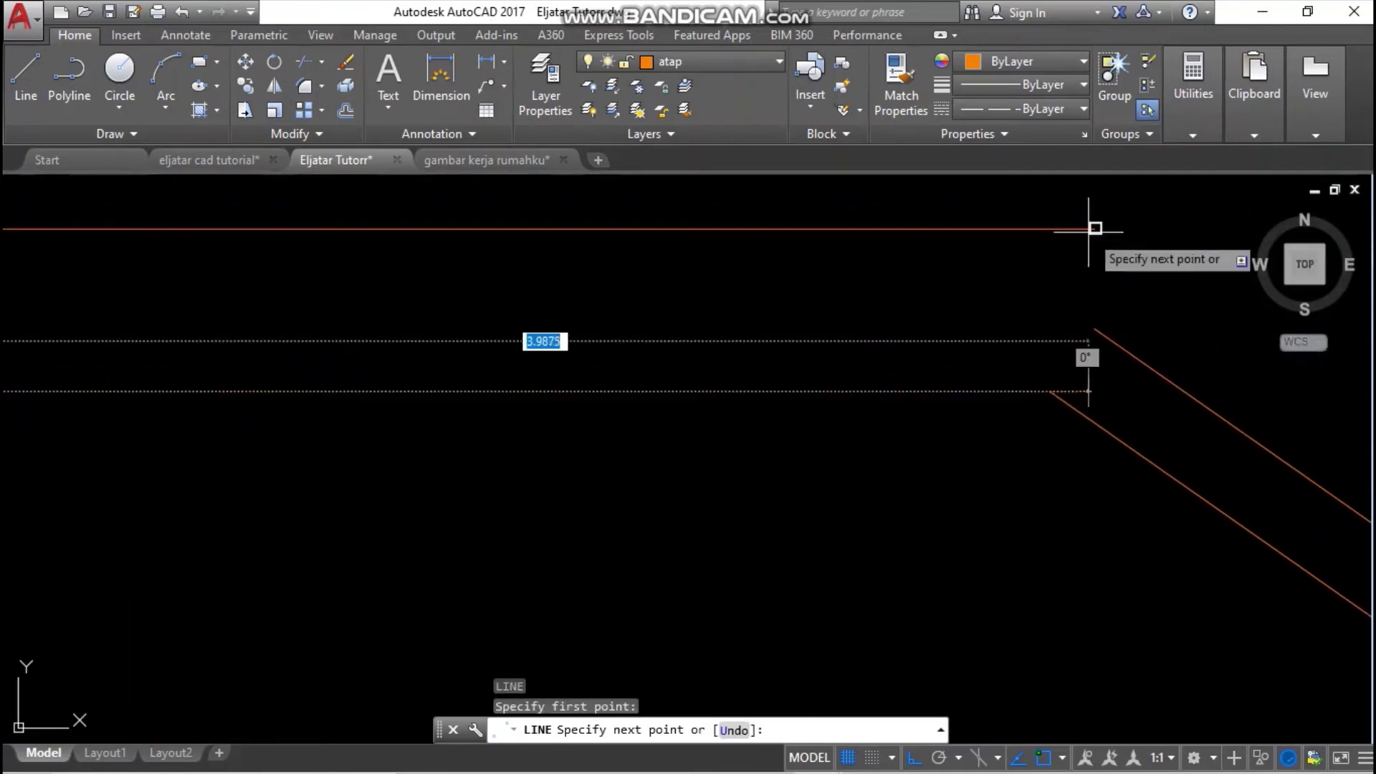
click(1097, 229)
key(Escape)
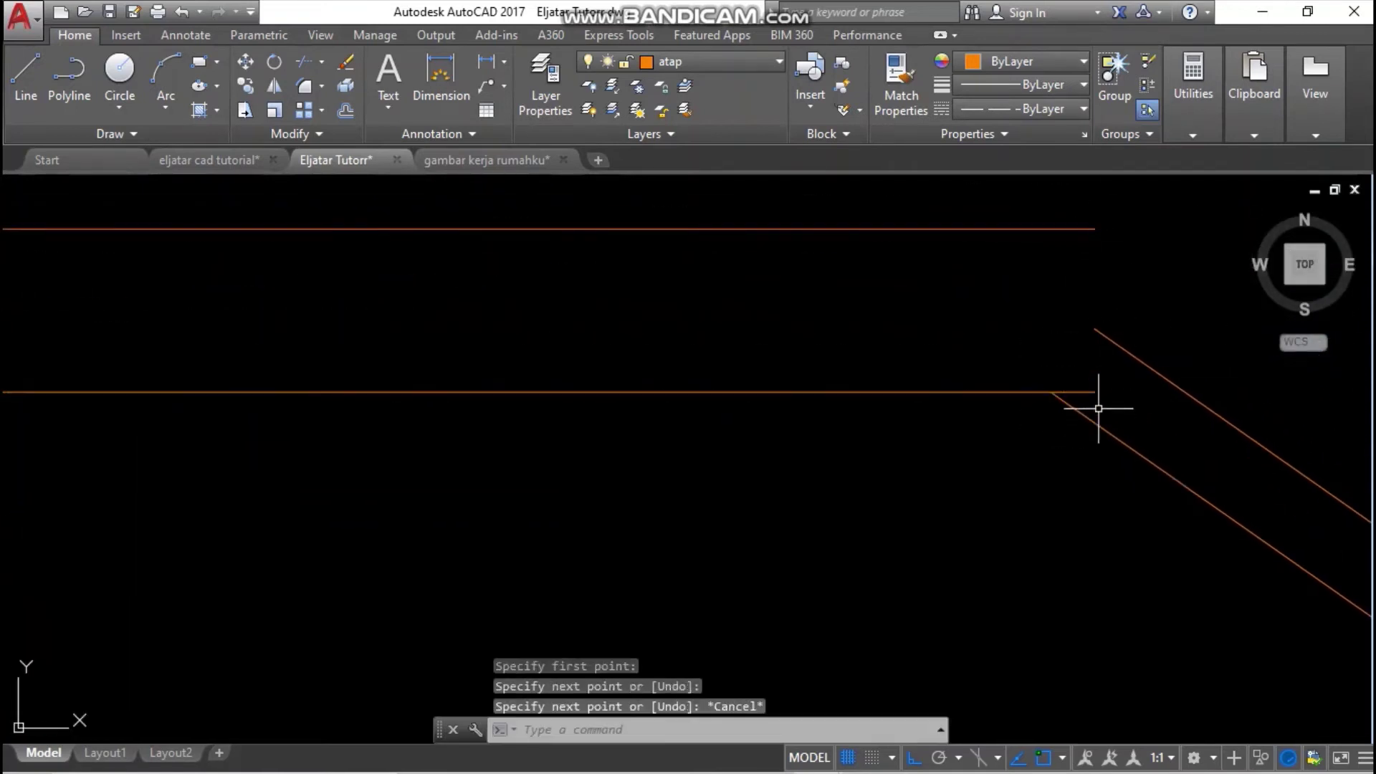
- Close the right end of the ridge cap with a vertical line between its lower and upper lines
text(l)
key(Return)
click(1095, 392)
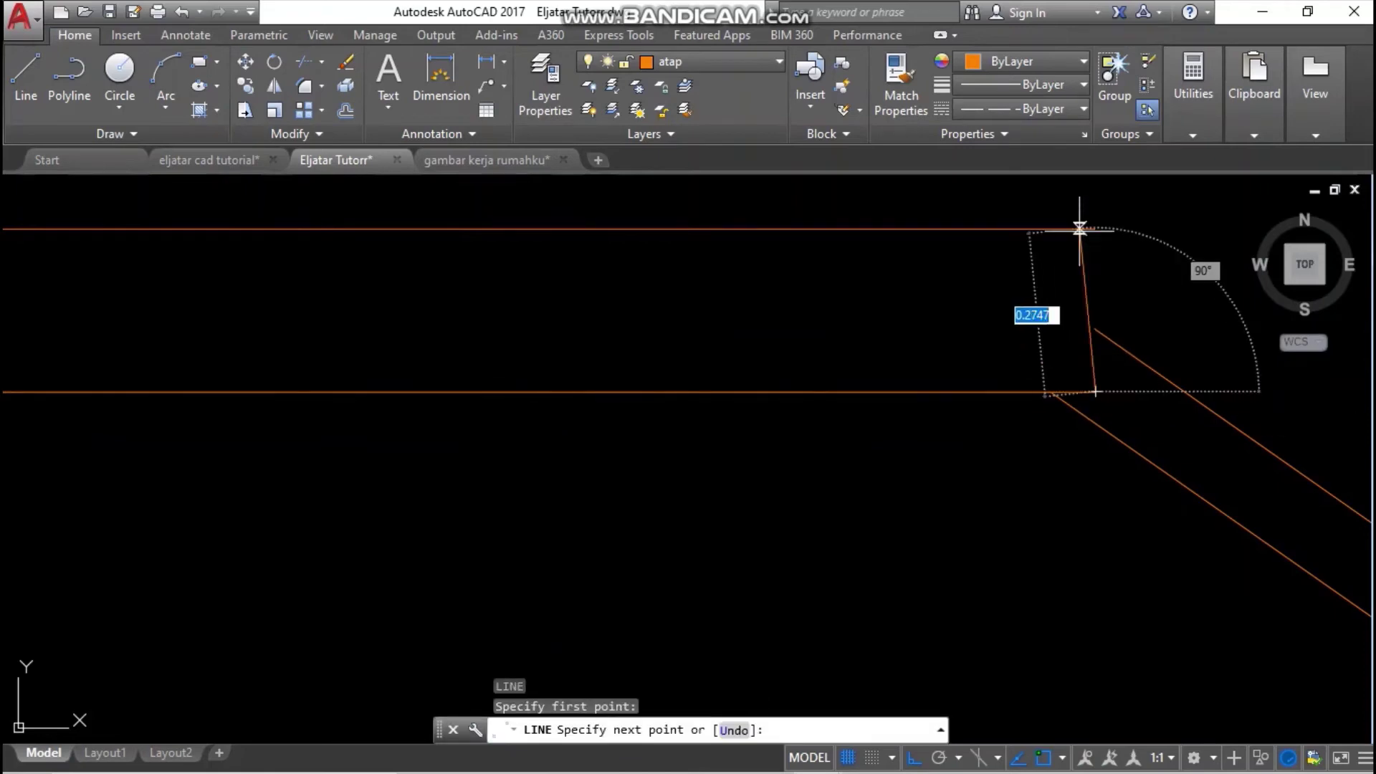
click(1095, 229)
key(Return)
scroll(1015, 295, down, 8)
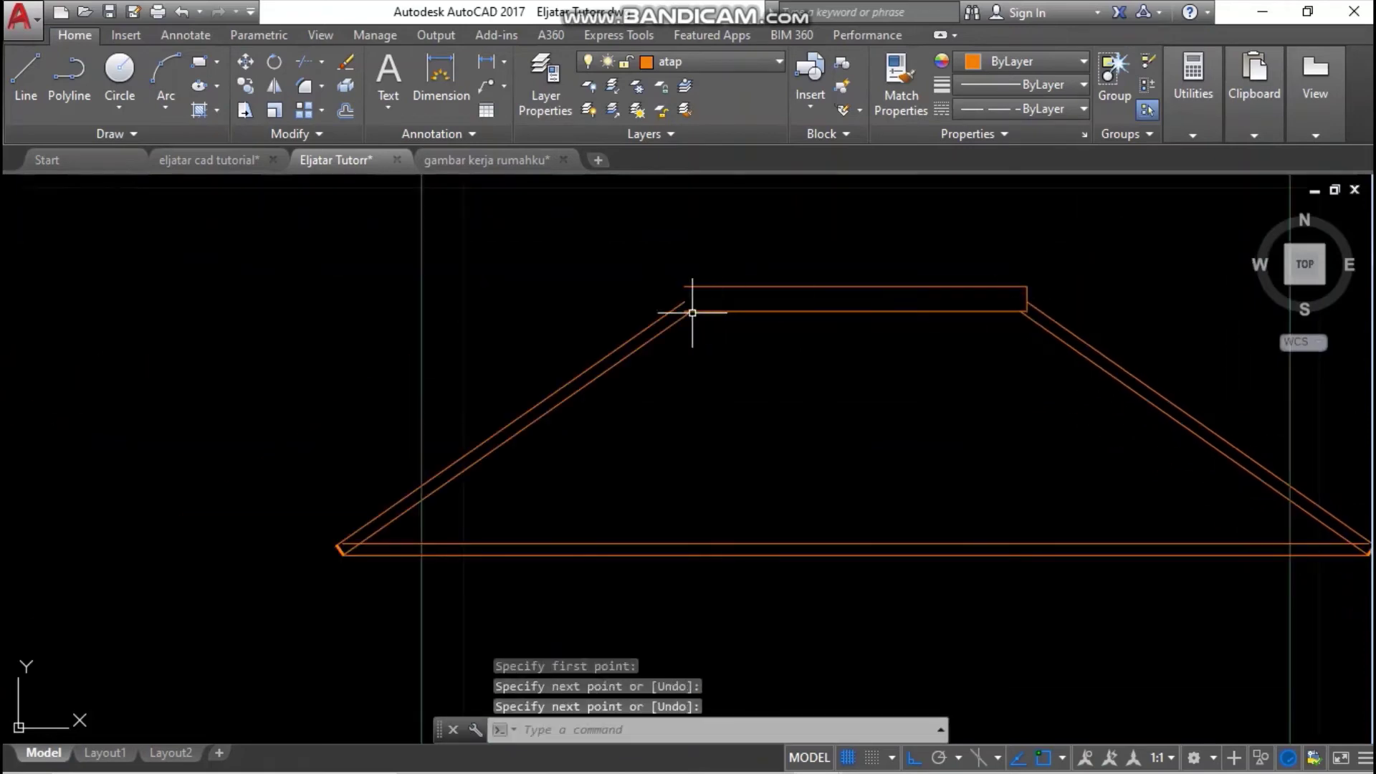
- Close the left end of the ridge cap with a vertical line between its upper and lower lines
scroll(681, 304, up, 6)
key(Return)
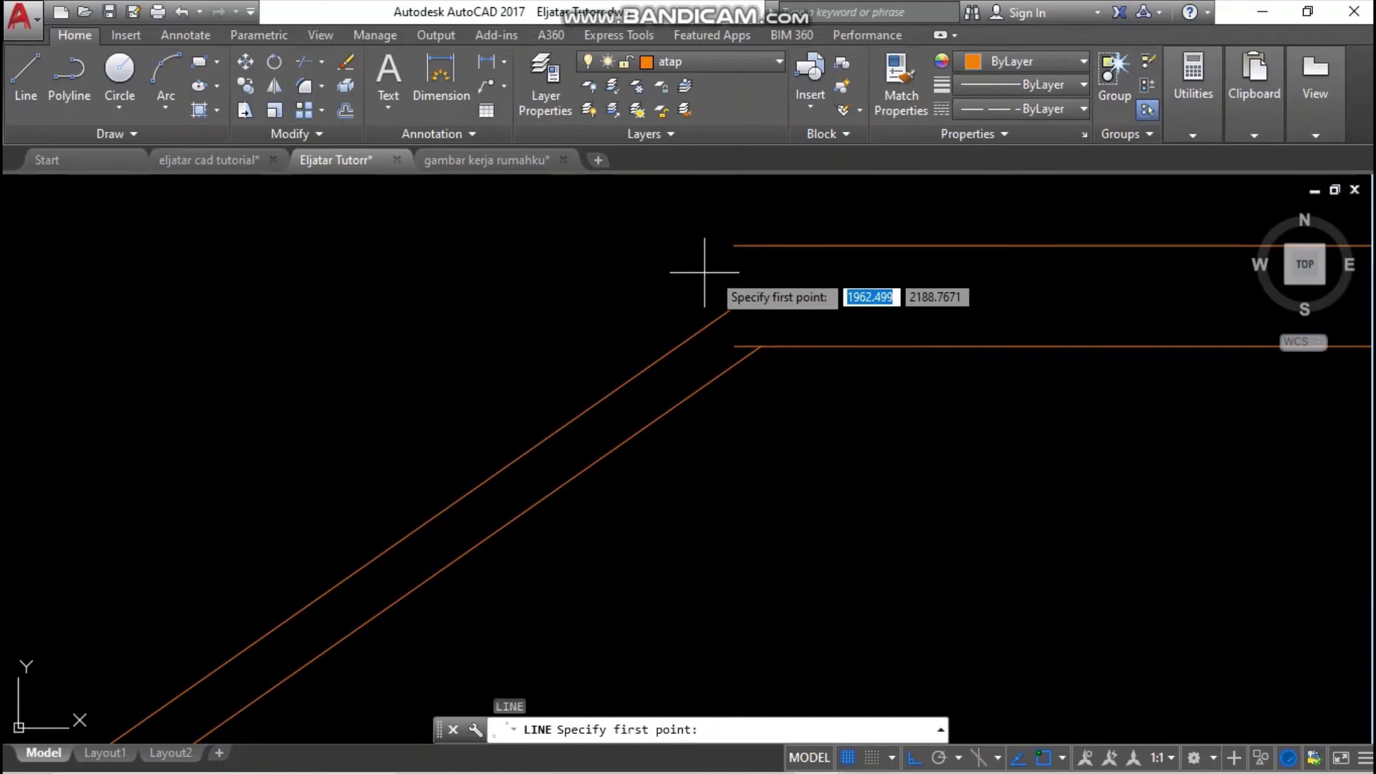
click(733, 246)
click(733, 345)
key(Return)
scroll(808, 246, down, 6)
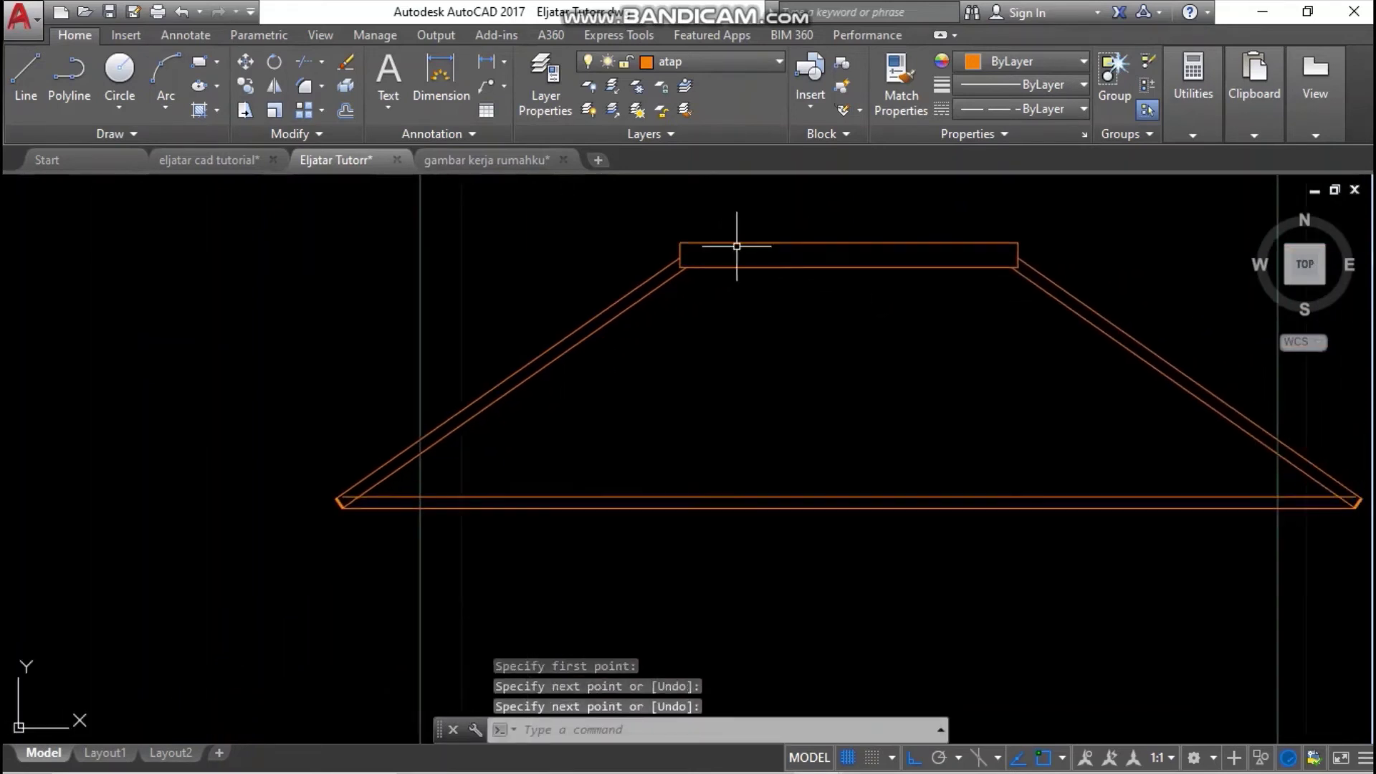
- Trim the ridge cap's lower right corner where it overlaps the double slope lines
scroll(1025, 258, up, 4)
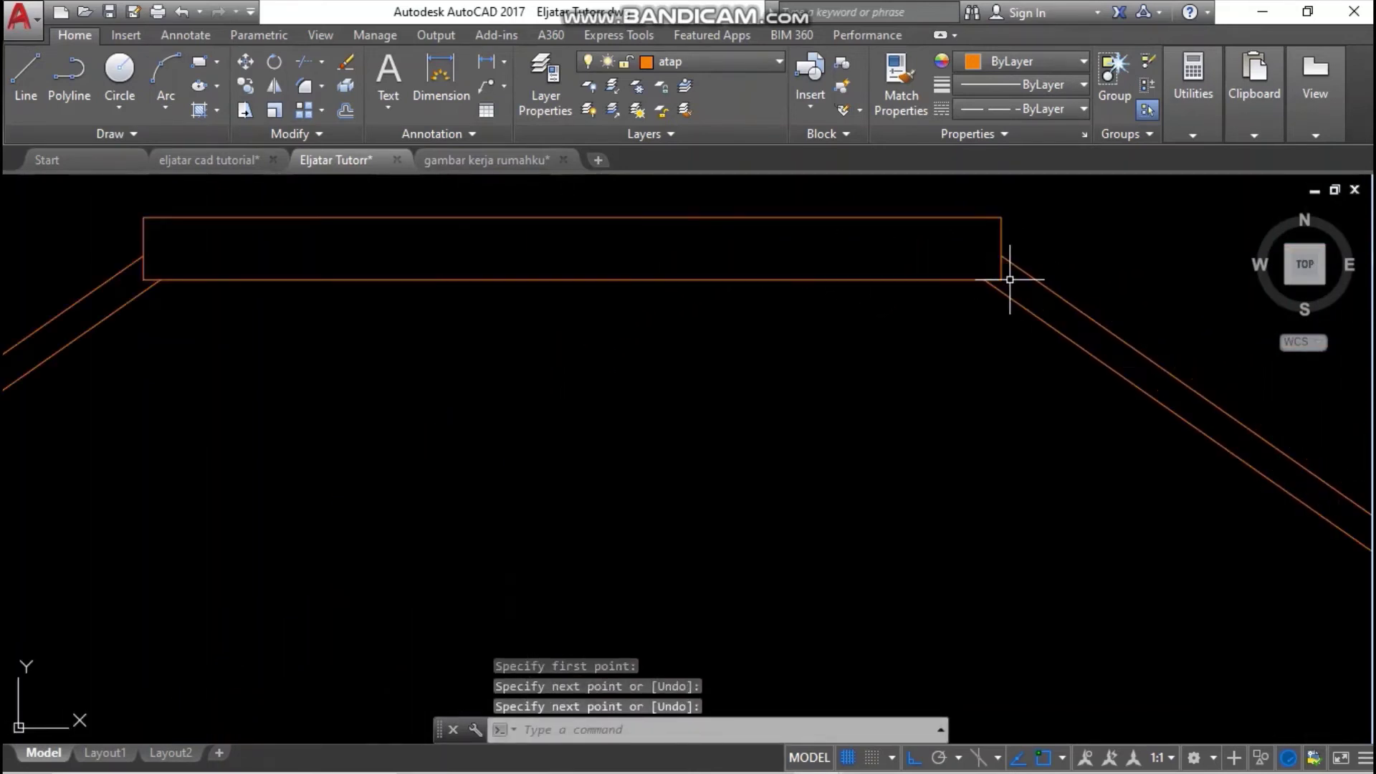
text(tr)
key(Return)
key(Return)
scroll(1003, 276, up, 2)
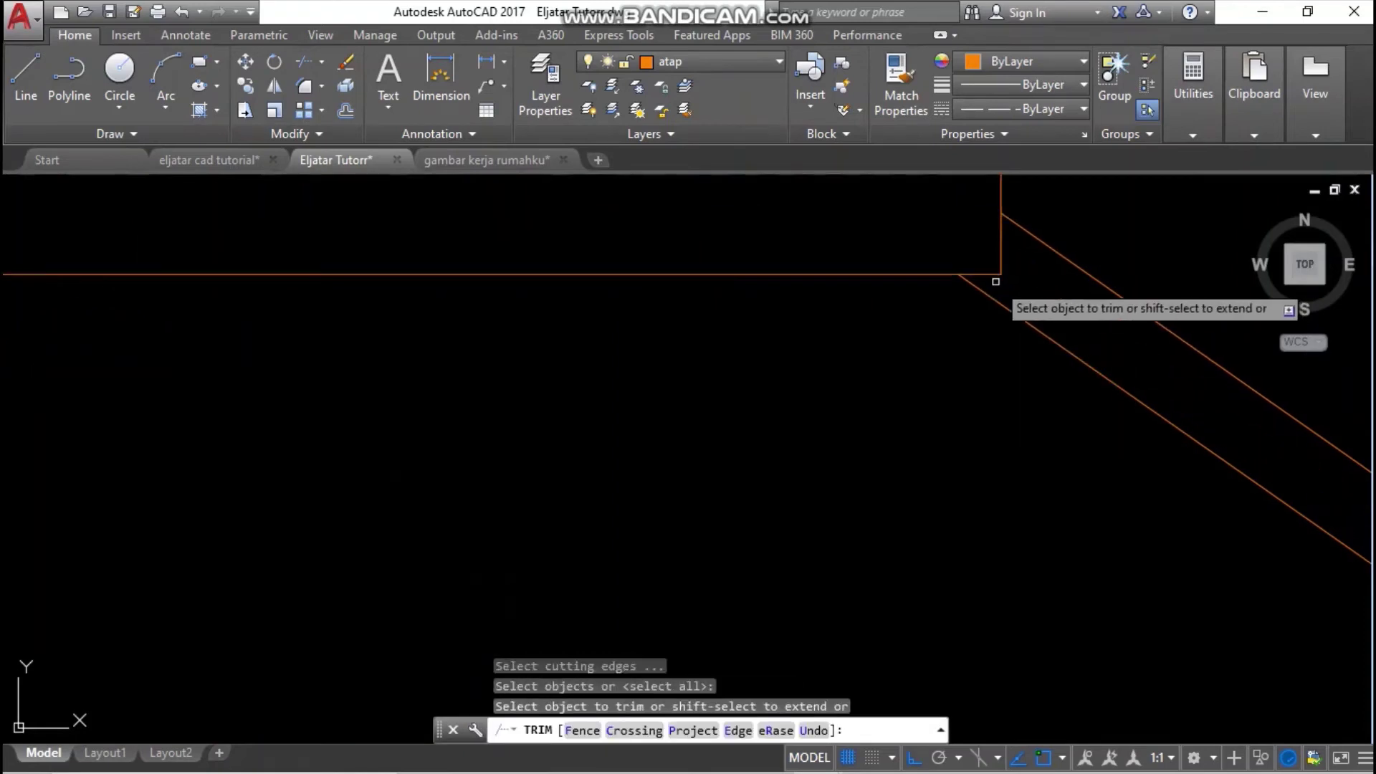
click(999, 270)
click(996, 308)
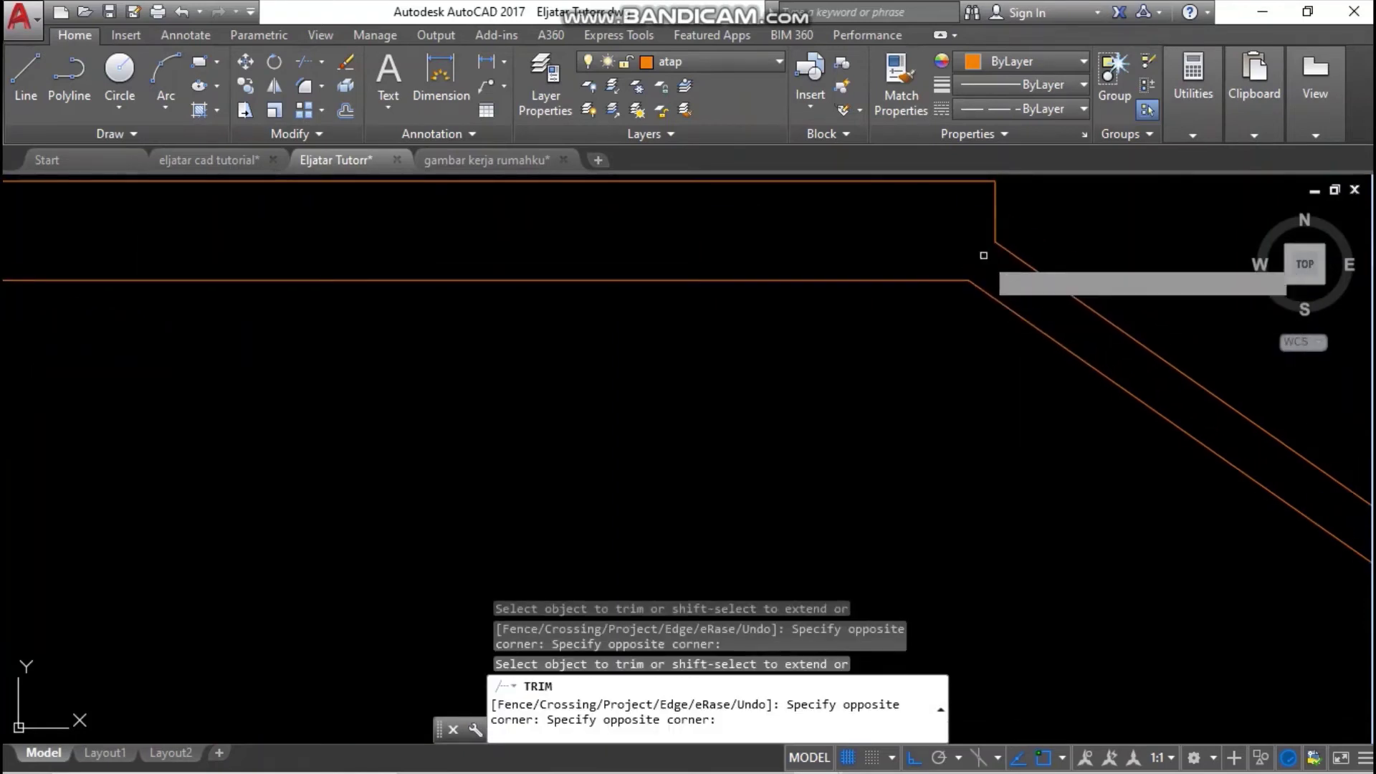
- Trim the ridge cap's lower left corner so the cap runs openly into the left double slope lines
scroll(998, 271, down, 8)
middle_drag(718, 296, 754, 299)
scroll(754, 299, up, 3)
scroll(805, 282, up, 1)
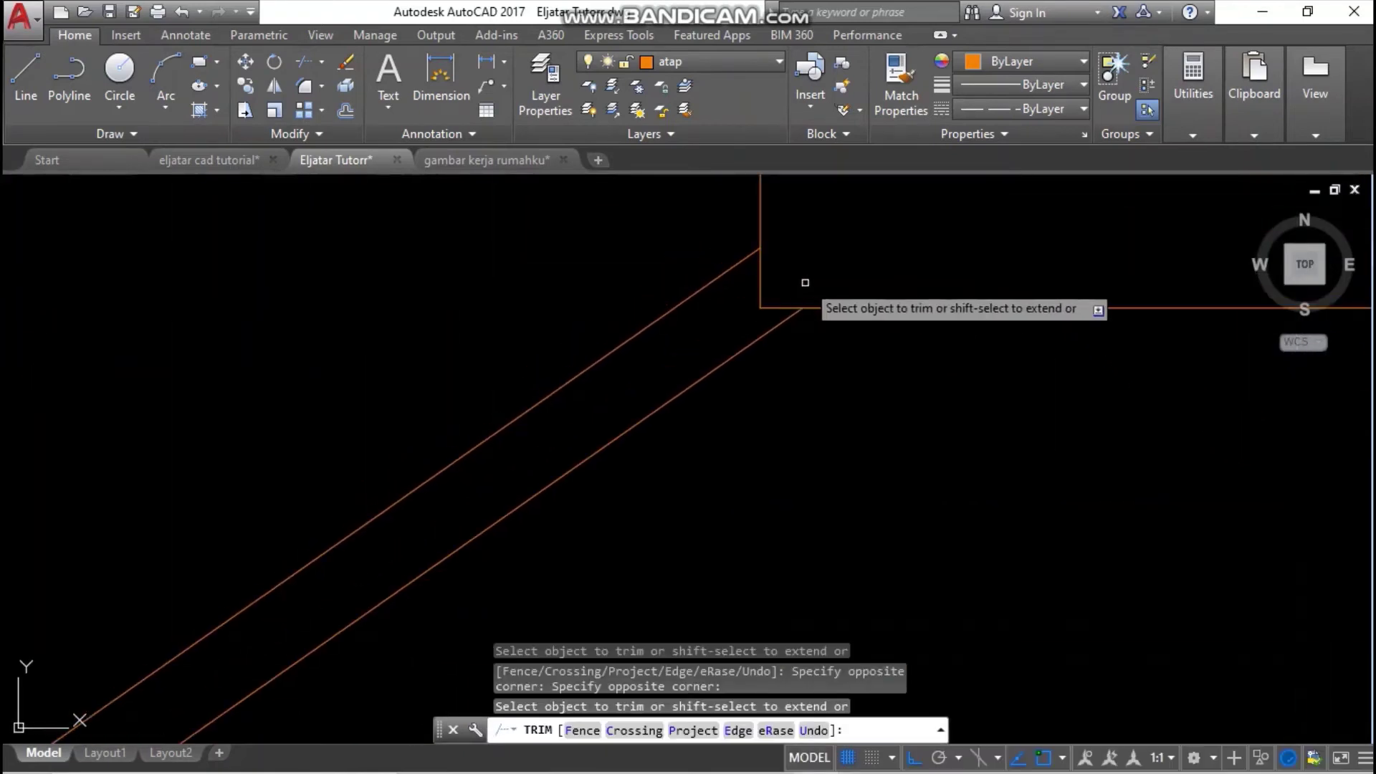
click(805, 282)
click(725, 286)
click(790, 290)
click(764, 317)
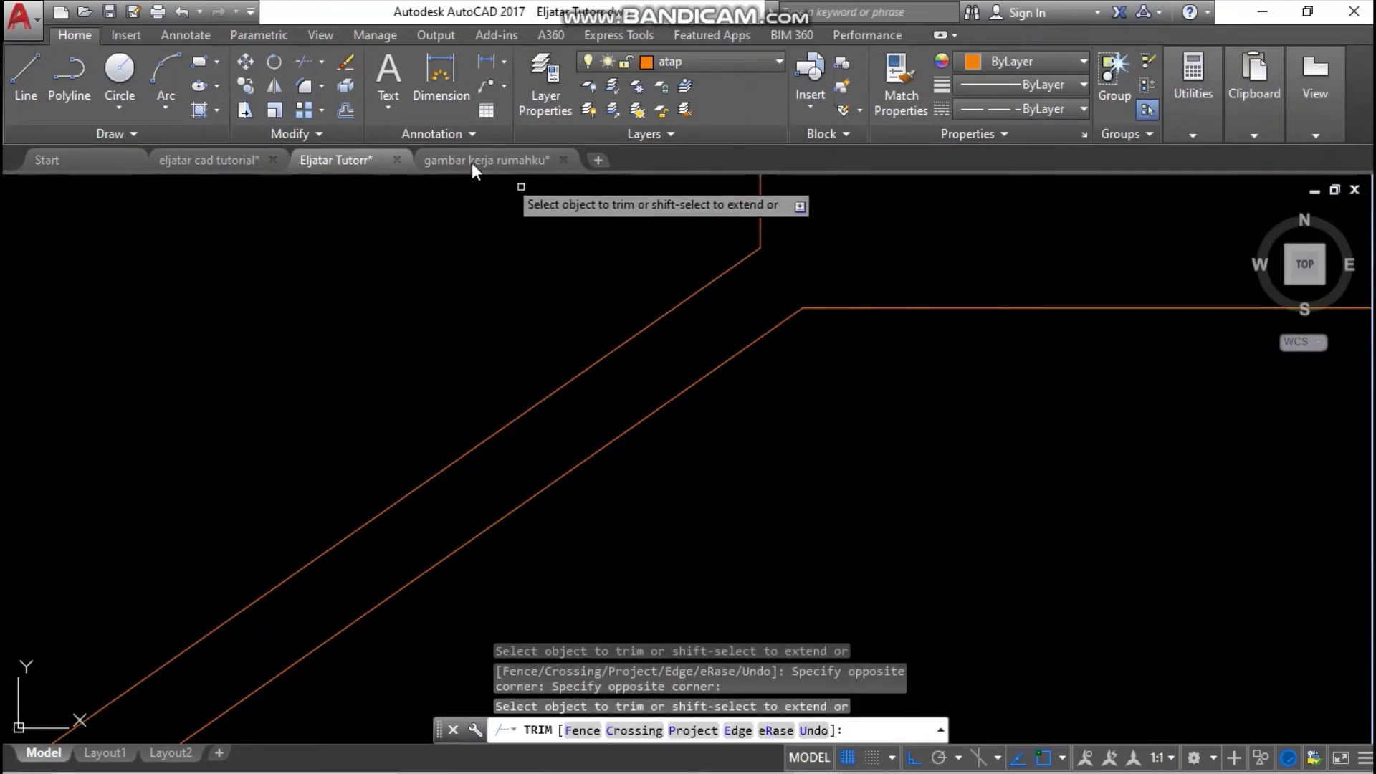
- Examine where the ridge cap meets the sloping cap in the gambar kerja rumahku drawing, and return to Eljatar Tutorr
click(467, 170)
scroll(732, 461, down, 1)
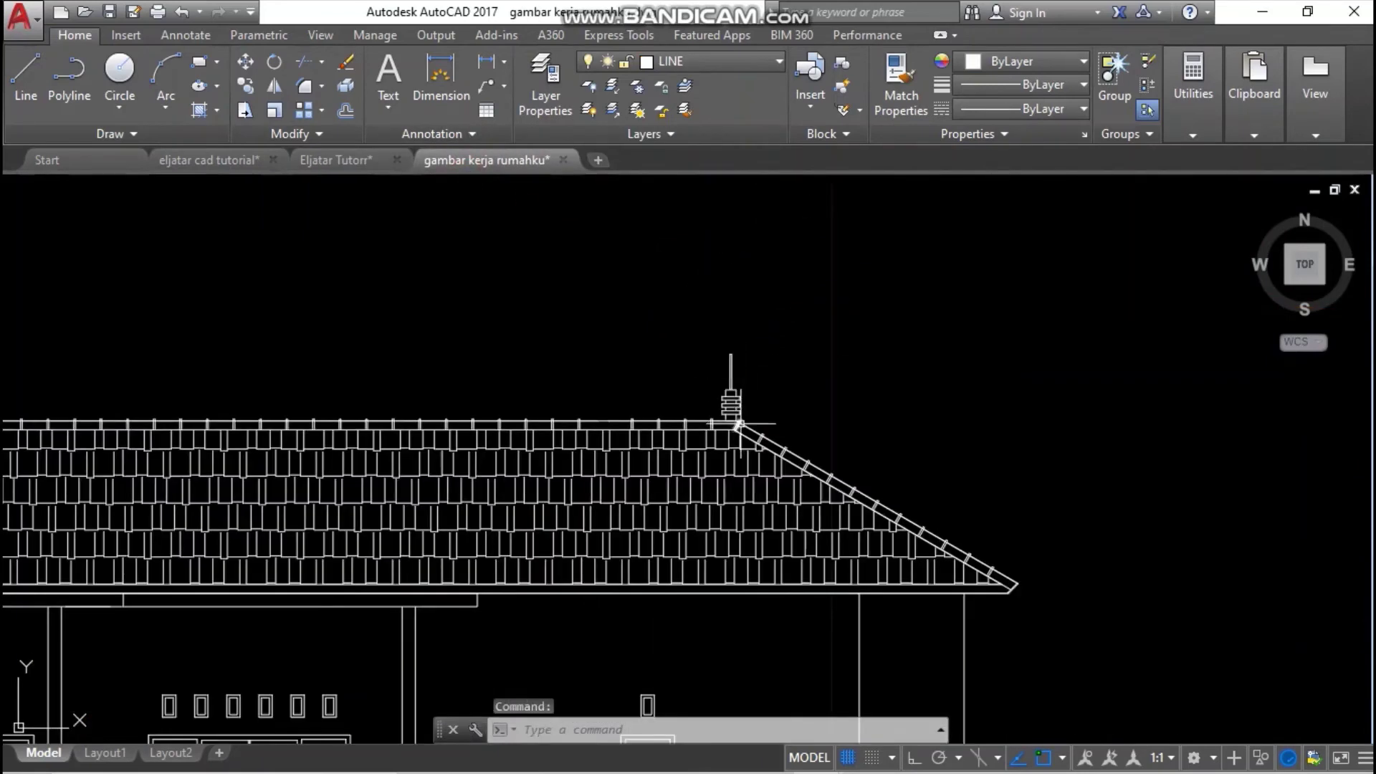
scroll(738, 430, up, 3)
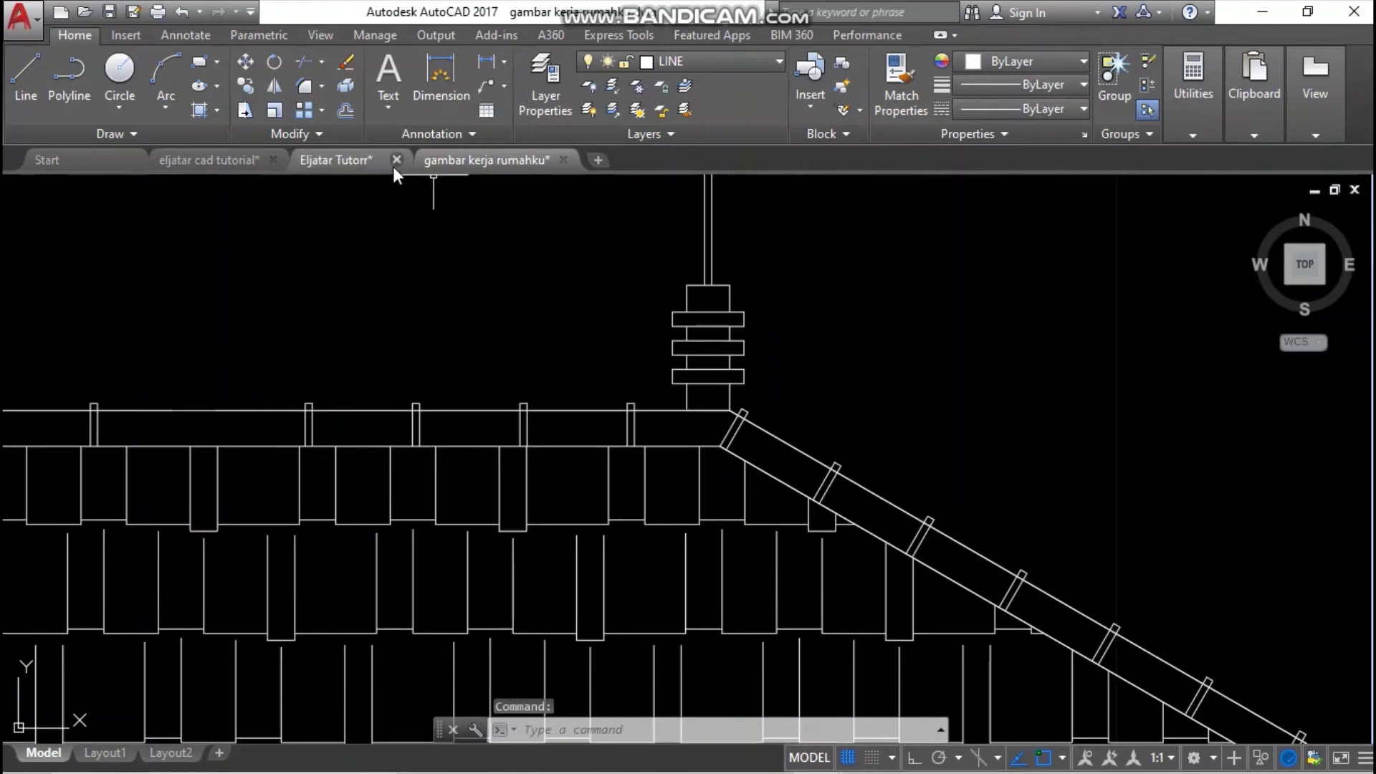
click(364, 161)
scroll(860, 308, up, 1)
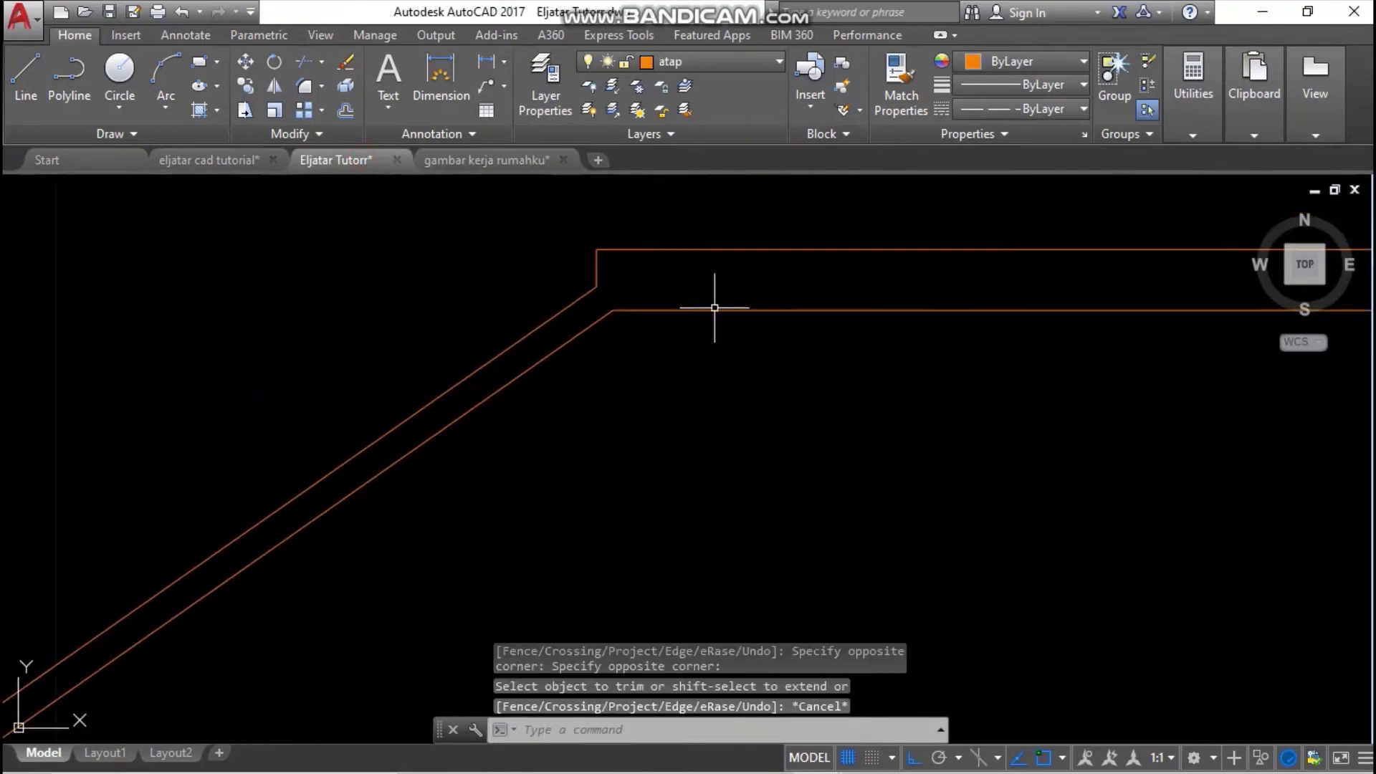
- Trim both ends of the upper eave line where they run past the inner slope lines of the side elevation roof
scroll(710, 319, down, 3)
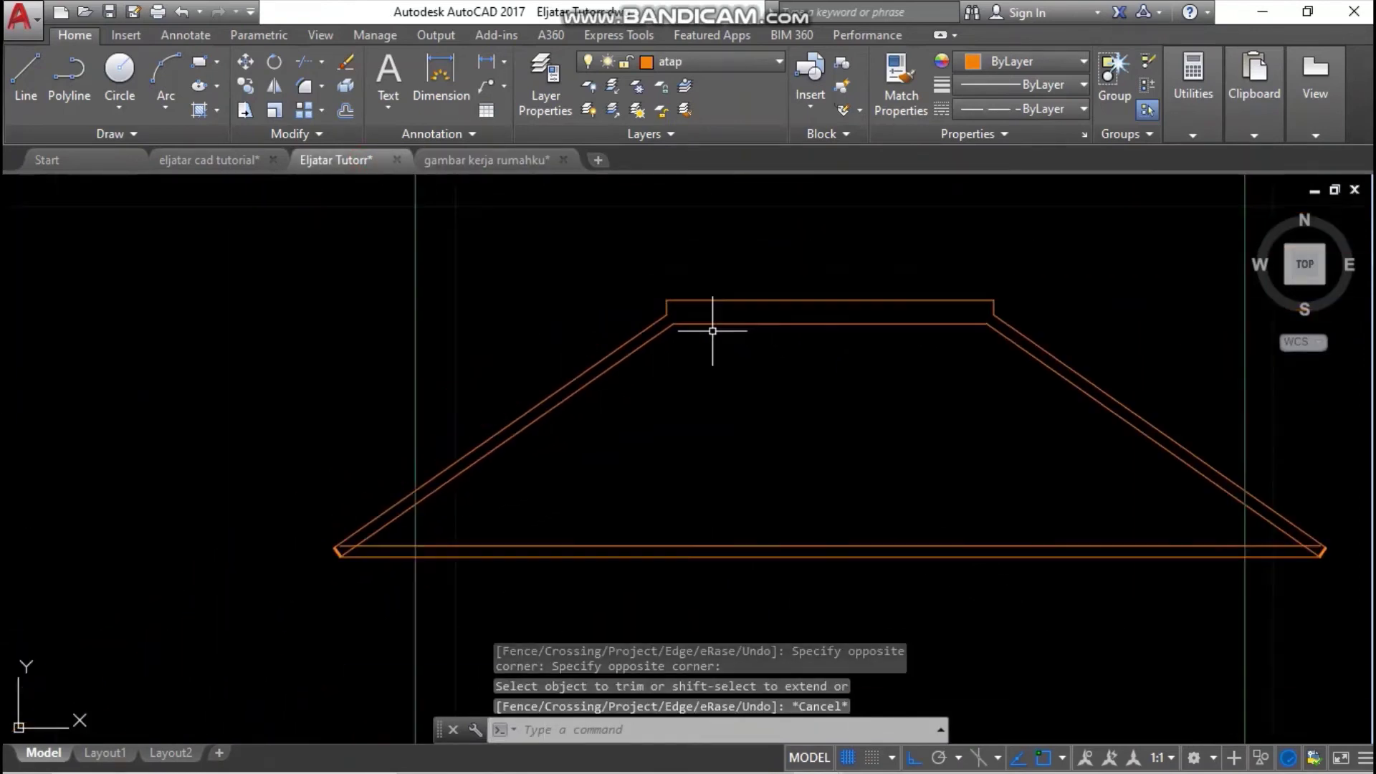
scroll(711, 305, up, 1)
scroll(796, 362, down, 2)
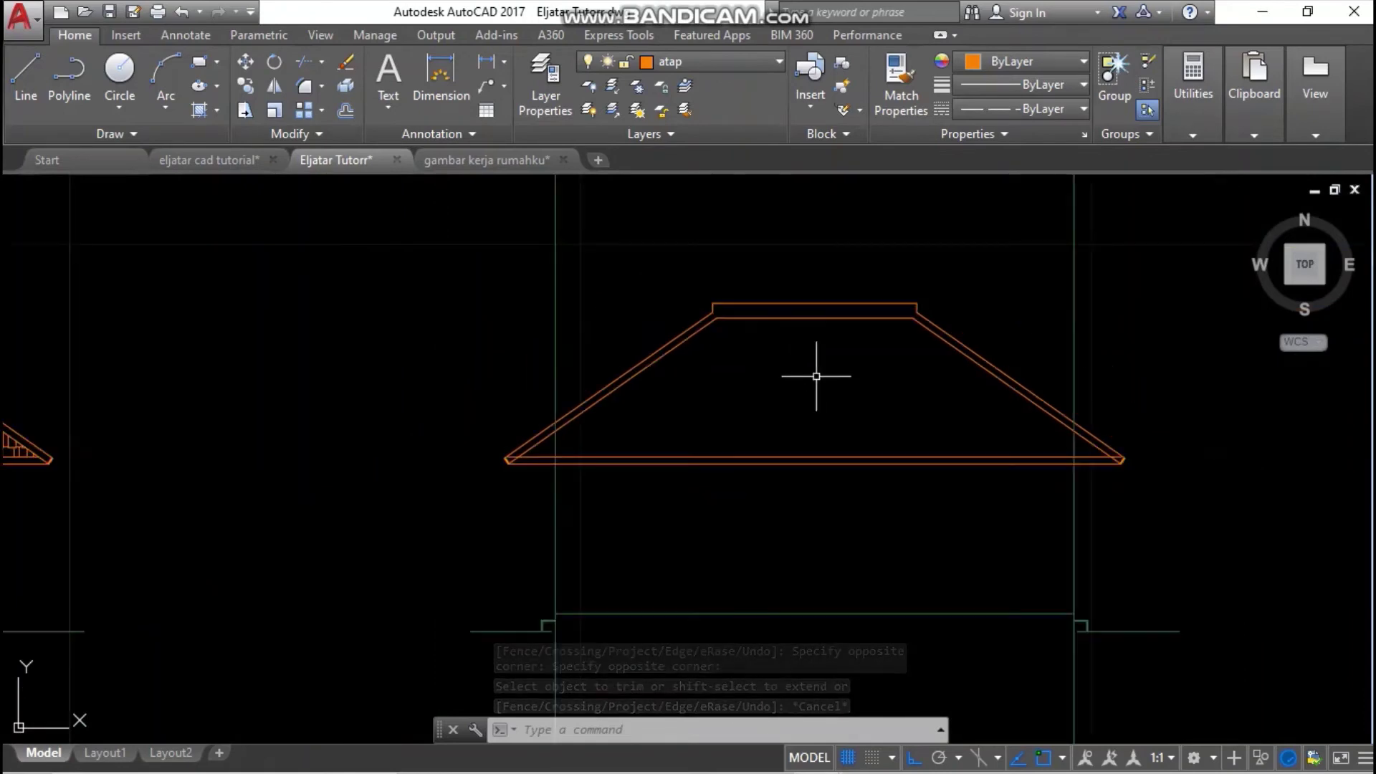
scroll(461, 409, up, 8)
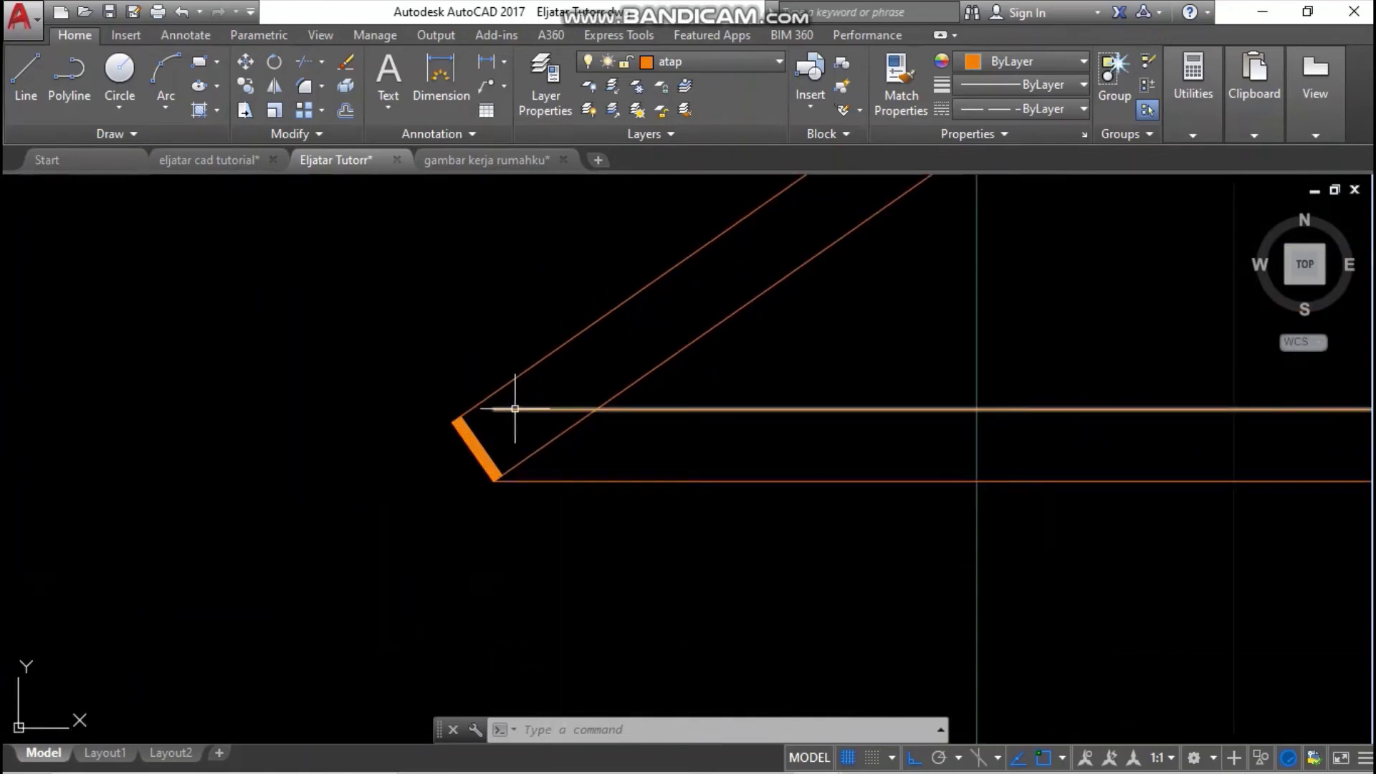
key(Return)
key(Return)
scroll(676, 344, down, 5)
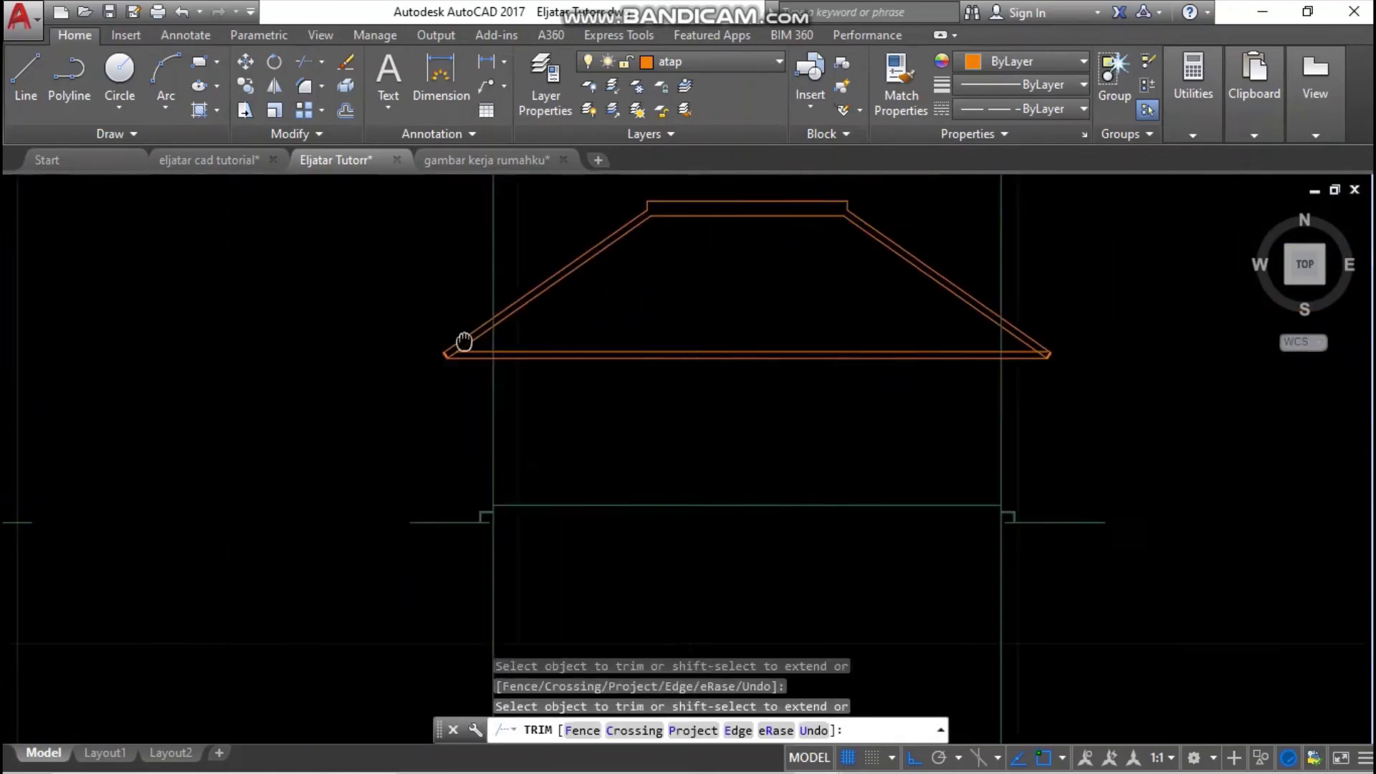
scroll(770, 347, up, 3)
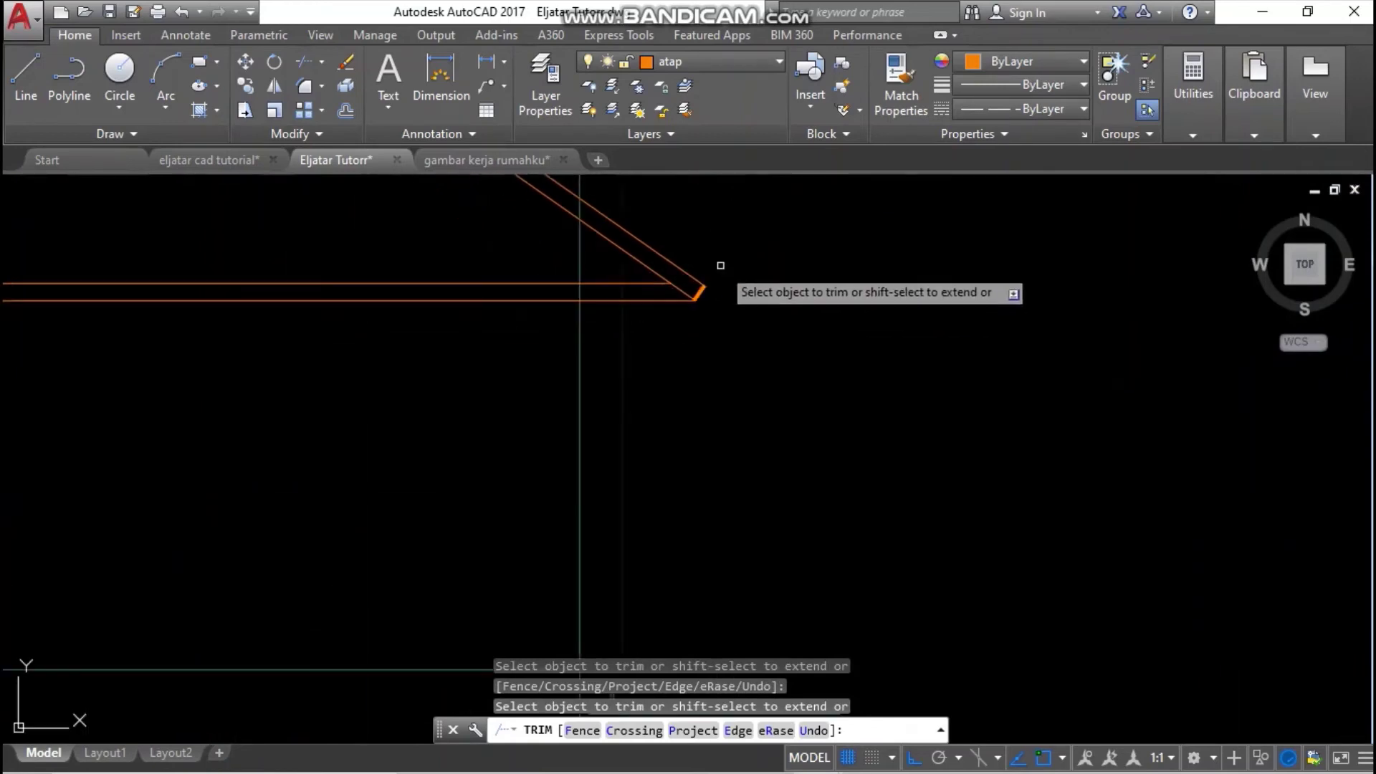
scroll(835, 329, down, 5)
middle_drag(845, 310, 906, 393)
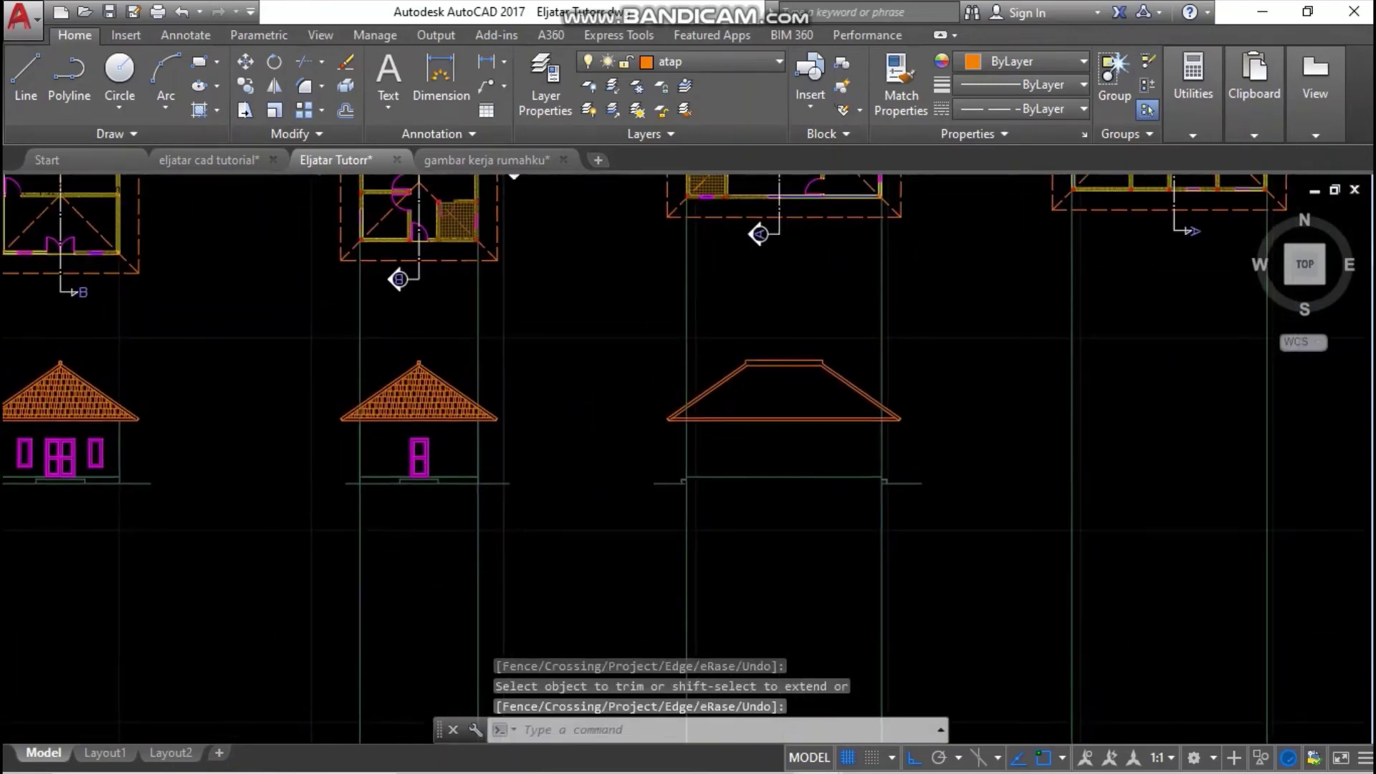
click(929, 333)
key(Escape)
- Make Garis biasa the current layer and draw the left wall line along the projection line from the eave to ground level
scroll(693, 459, up, 3)
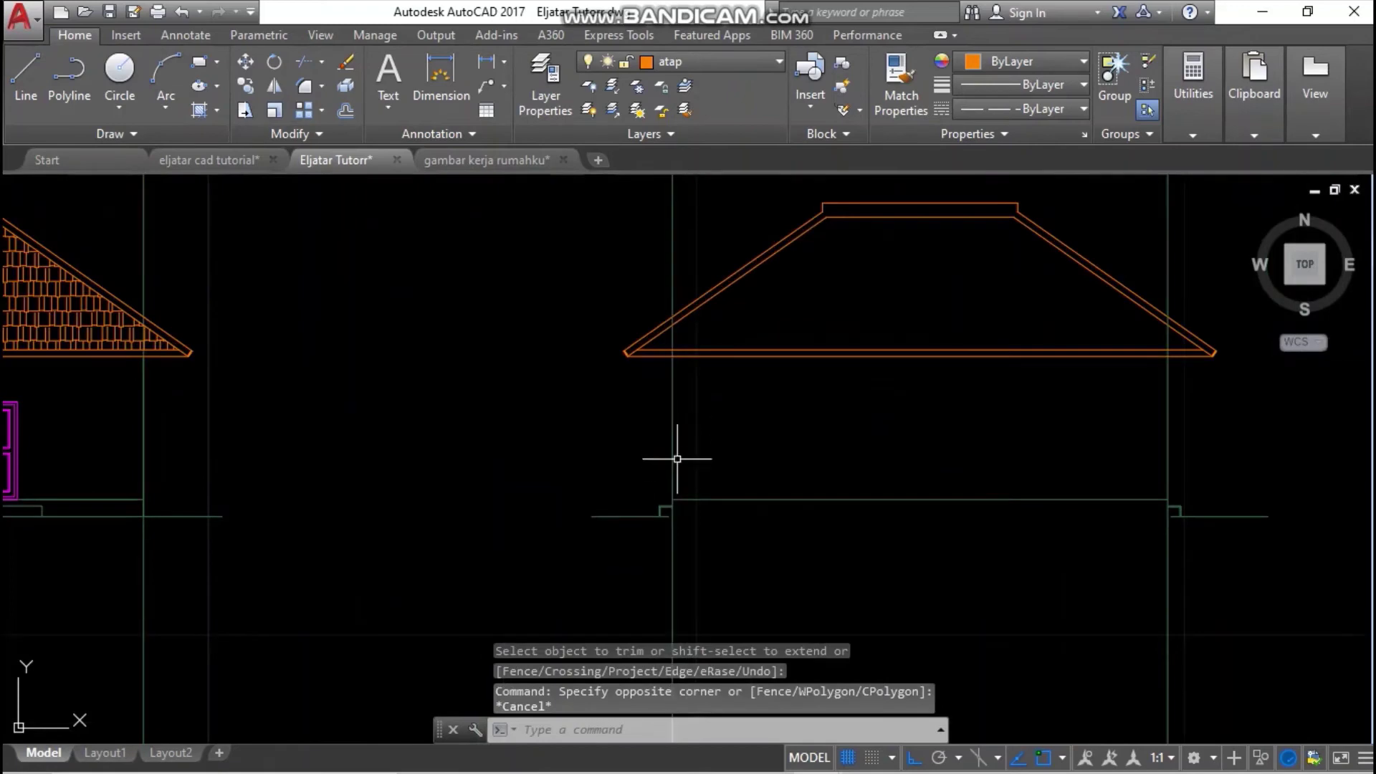
key(Escape)
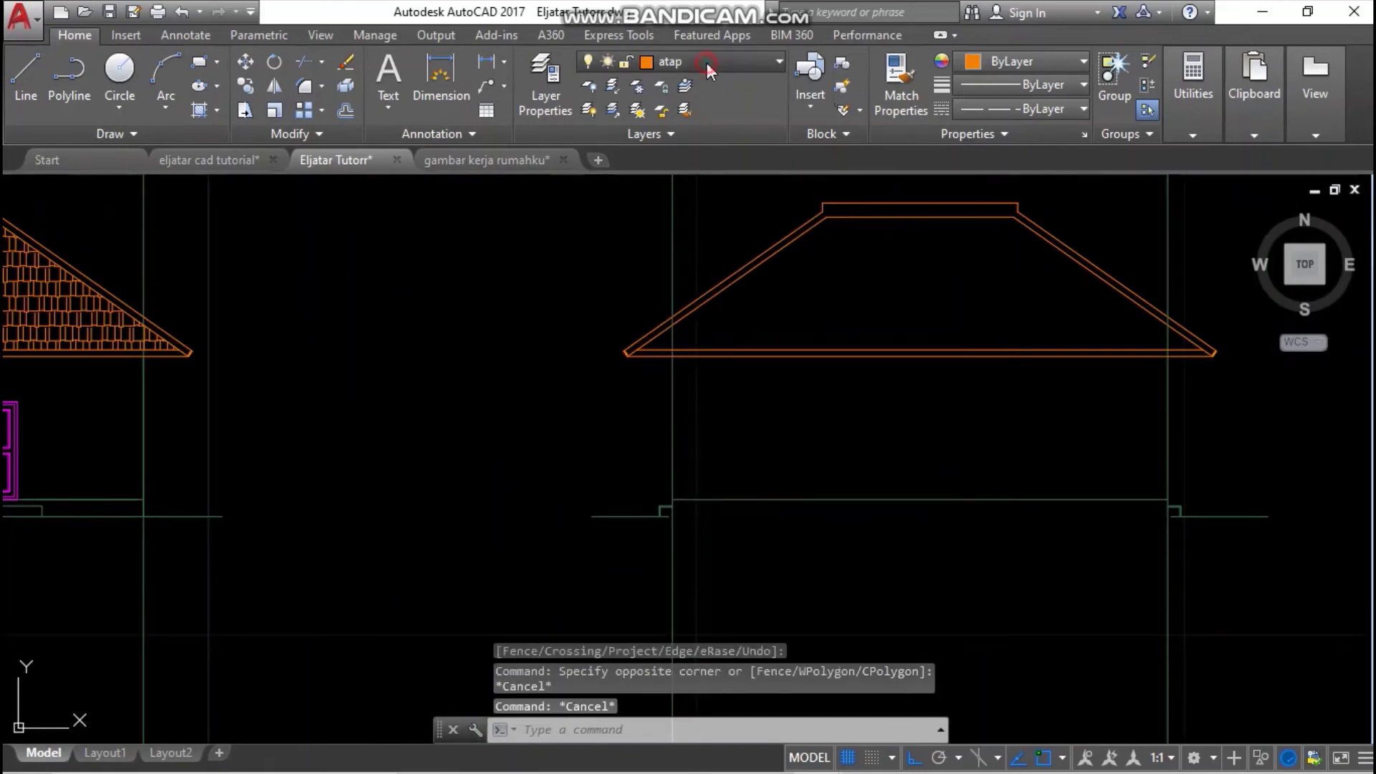
click(706, 62)
click(710, 257)
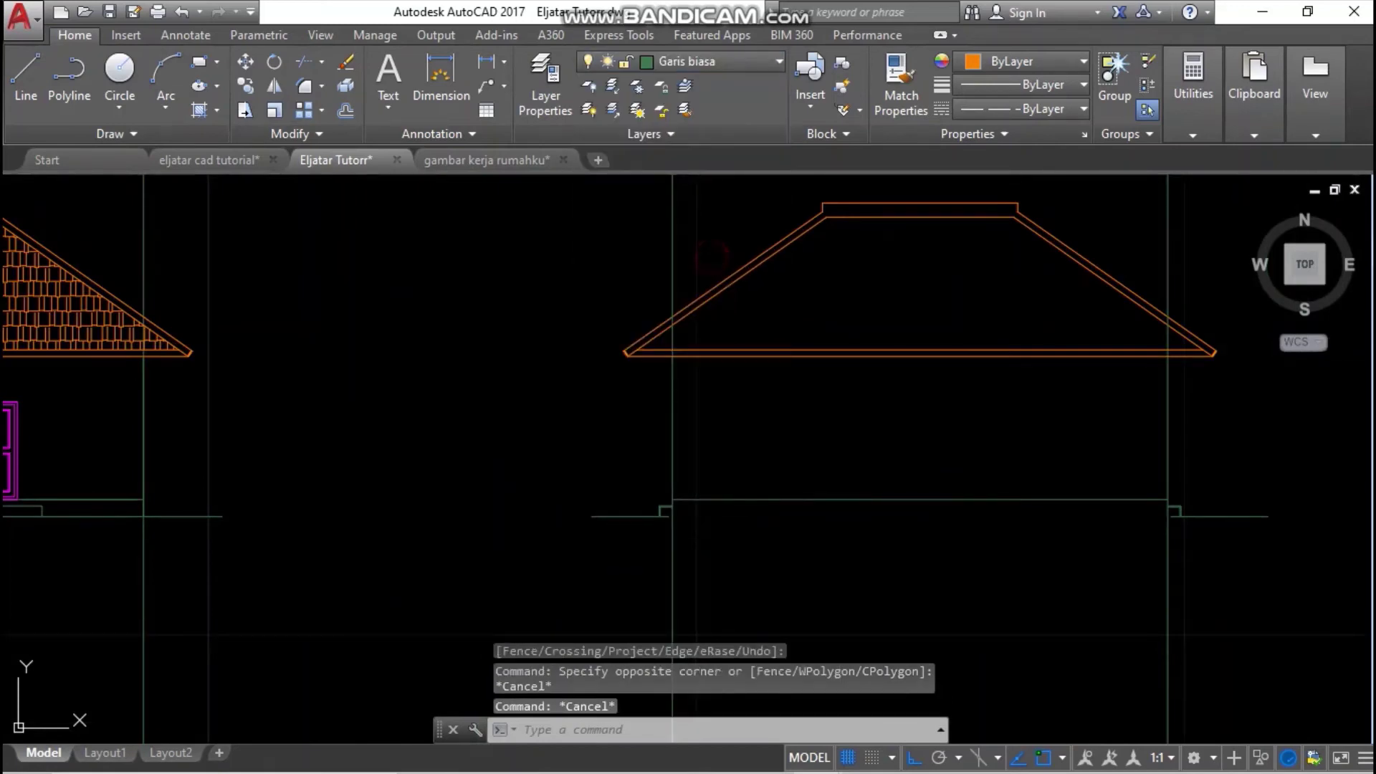
key(Return)
scroll(688, 356, up, 6)
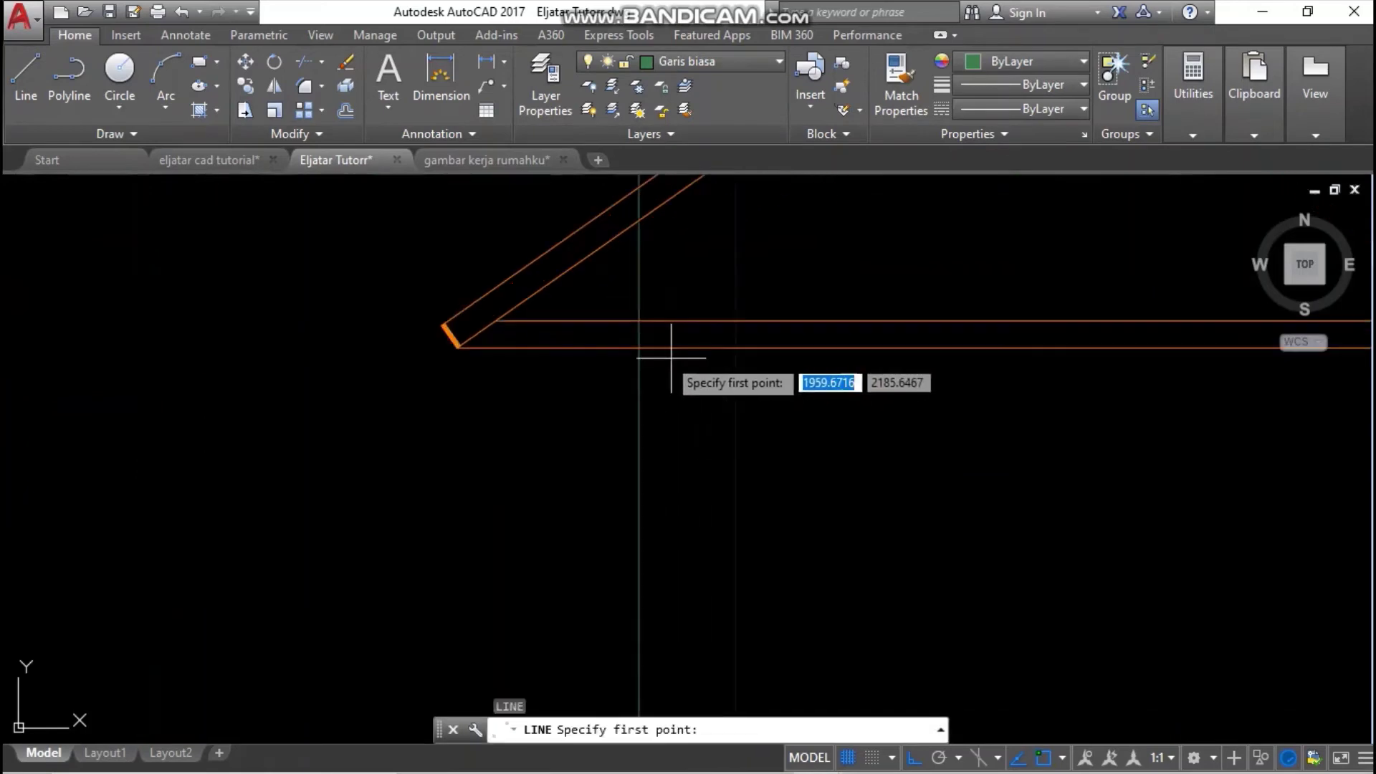
click(638, 347)
scroll(645, 426, up, 5)
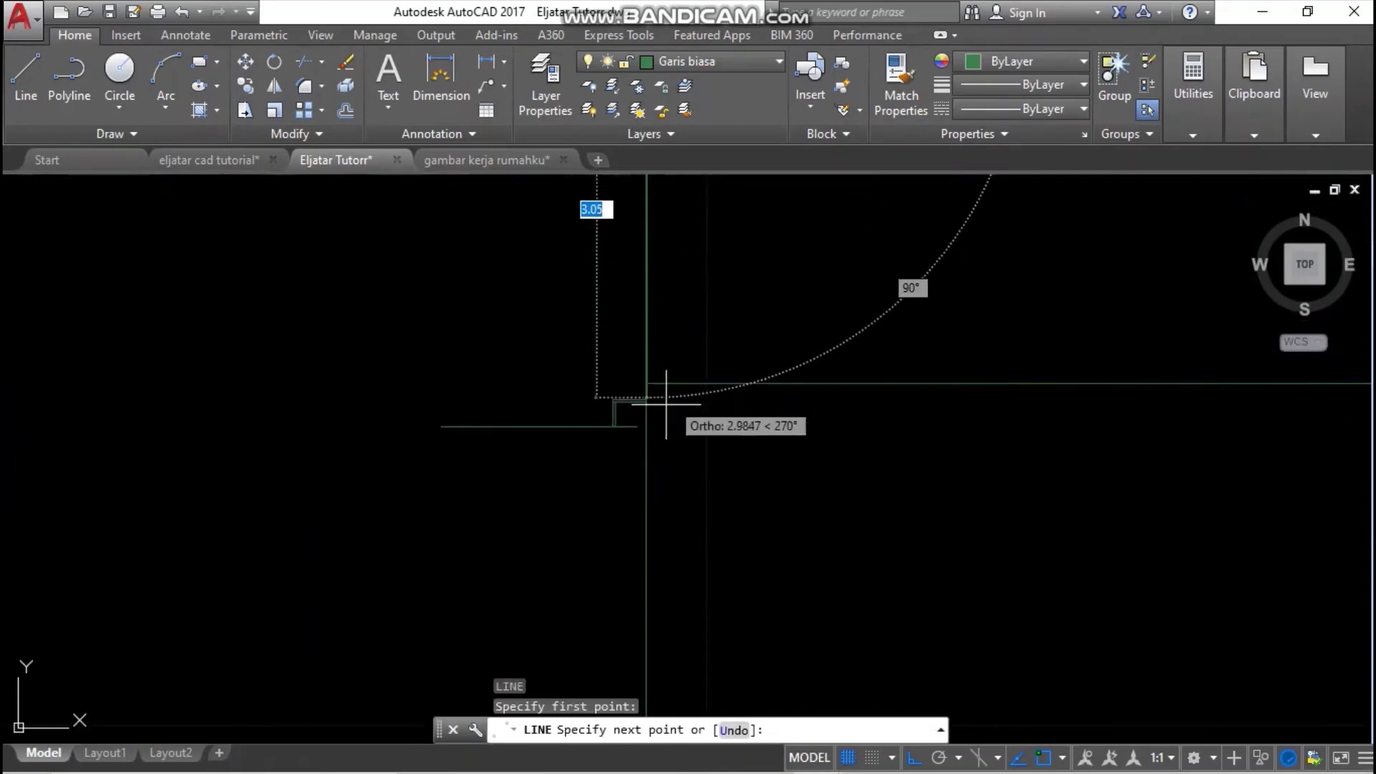
click(637, 422)
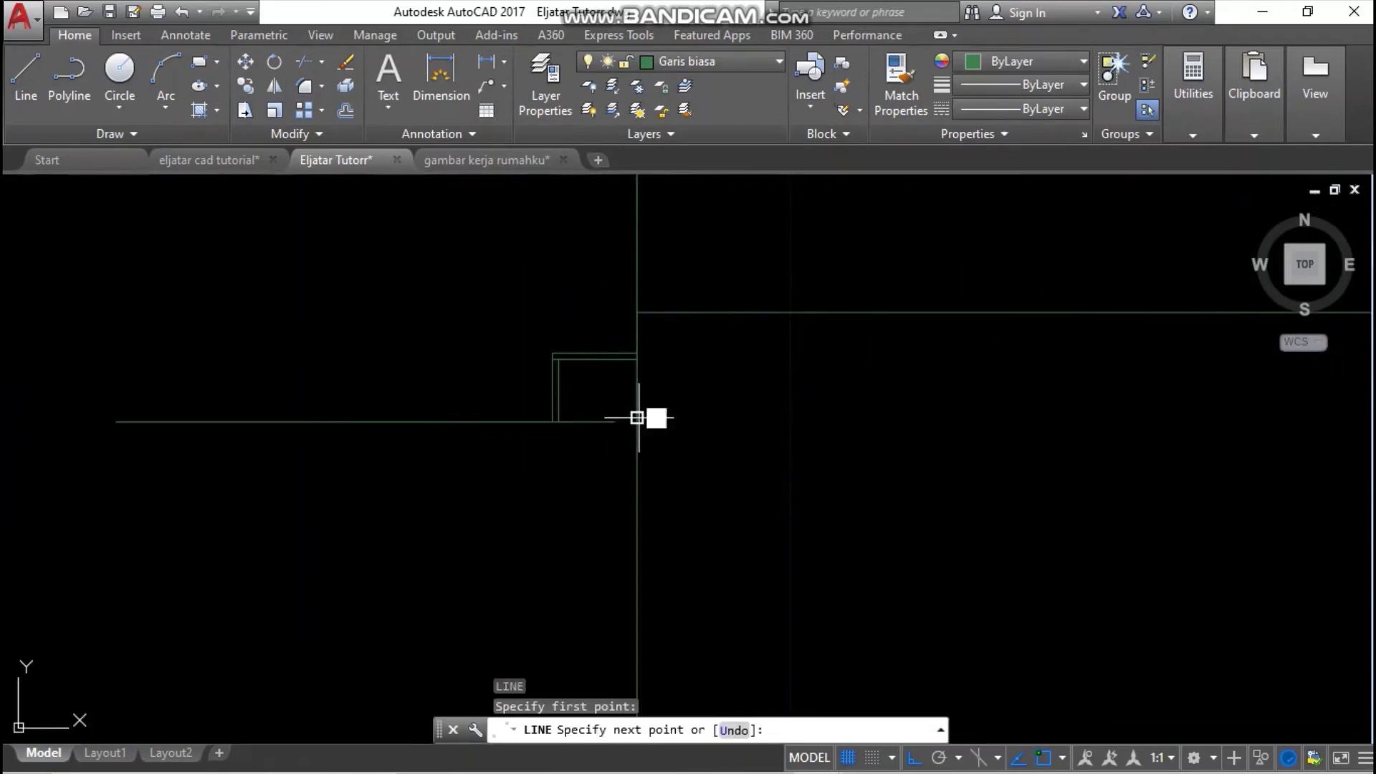
key(Escape)
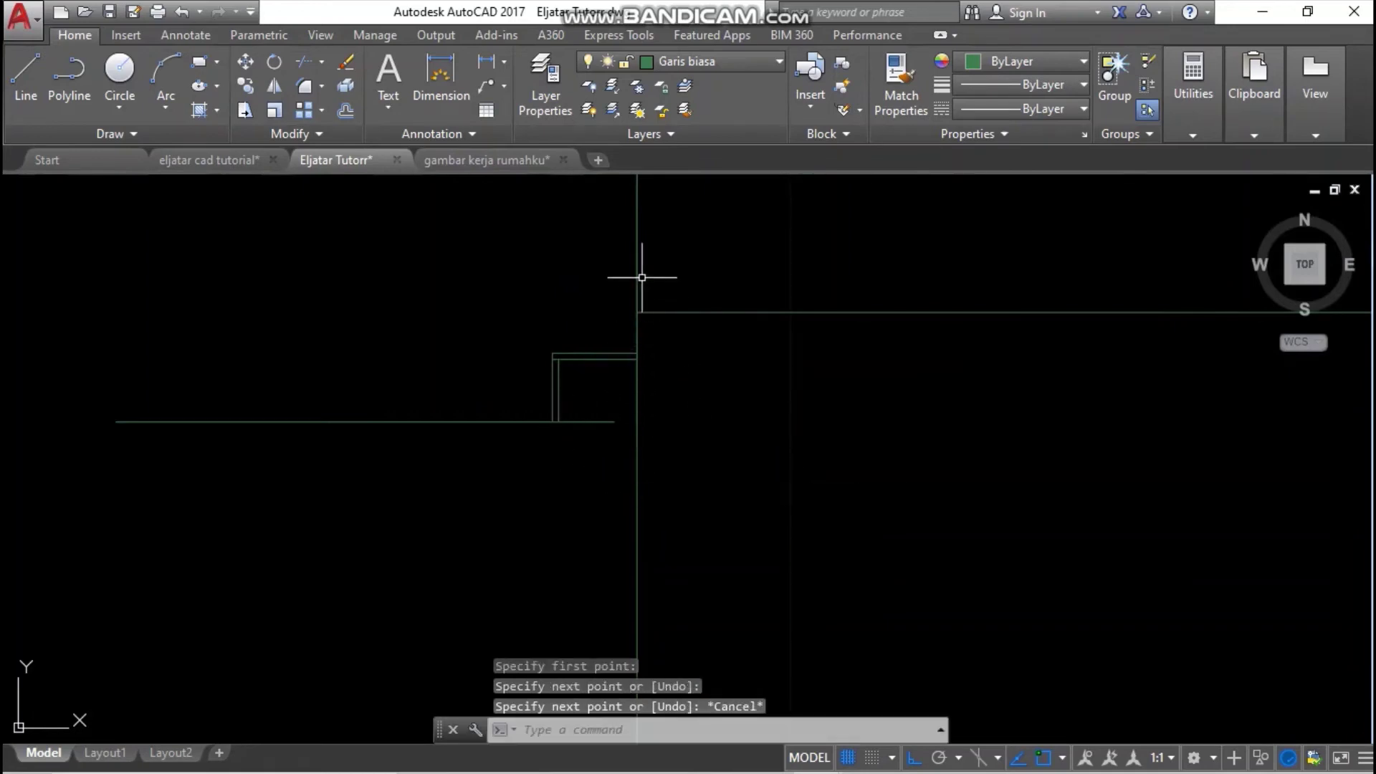
- Stretch the lower end of the left wall line down to the level of the ground line
click(638, 268)
scroll(646, 471, up, 4)
click(618, 341)
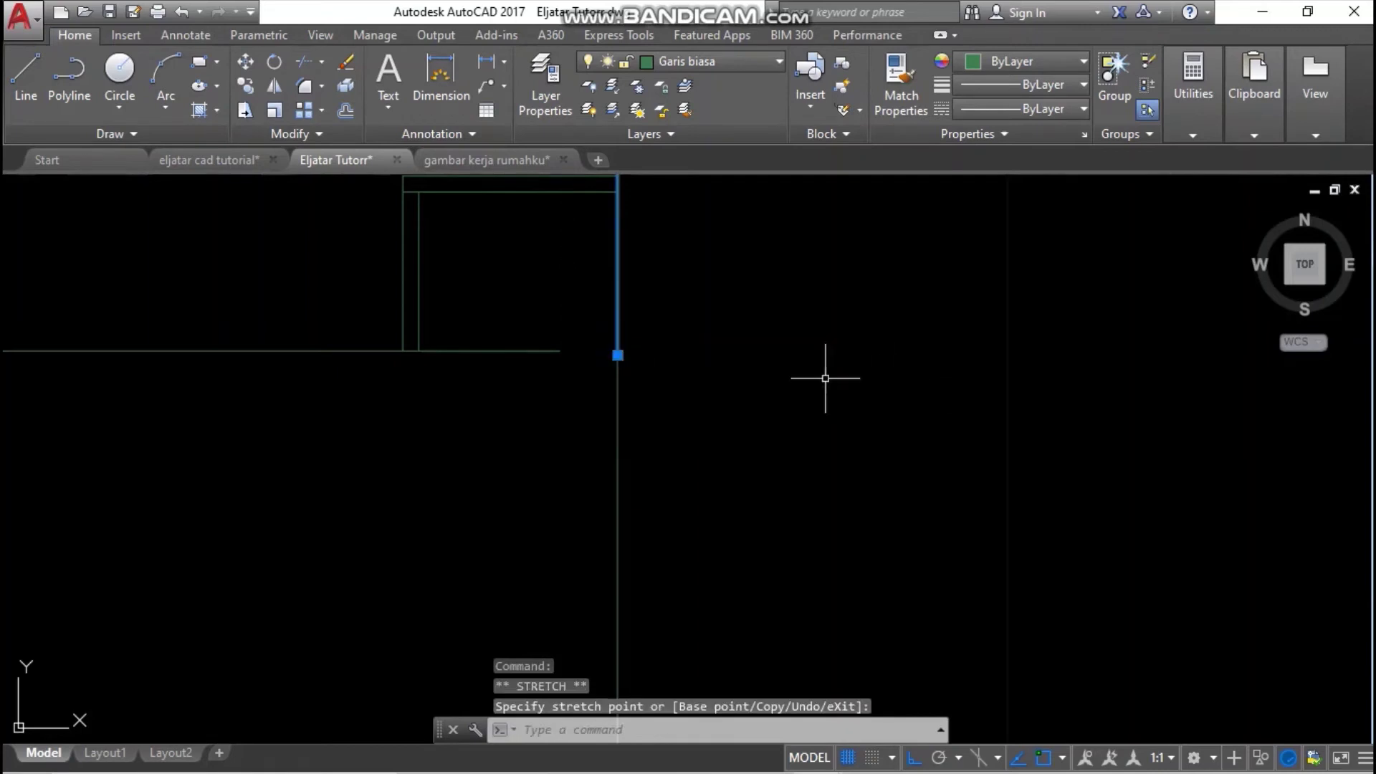
key(Escape)
scroll(533, 402, down, 2)
click(517, 371)
click(441, 286)
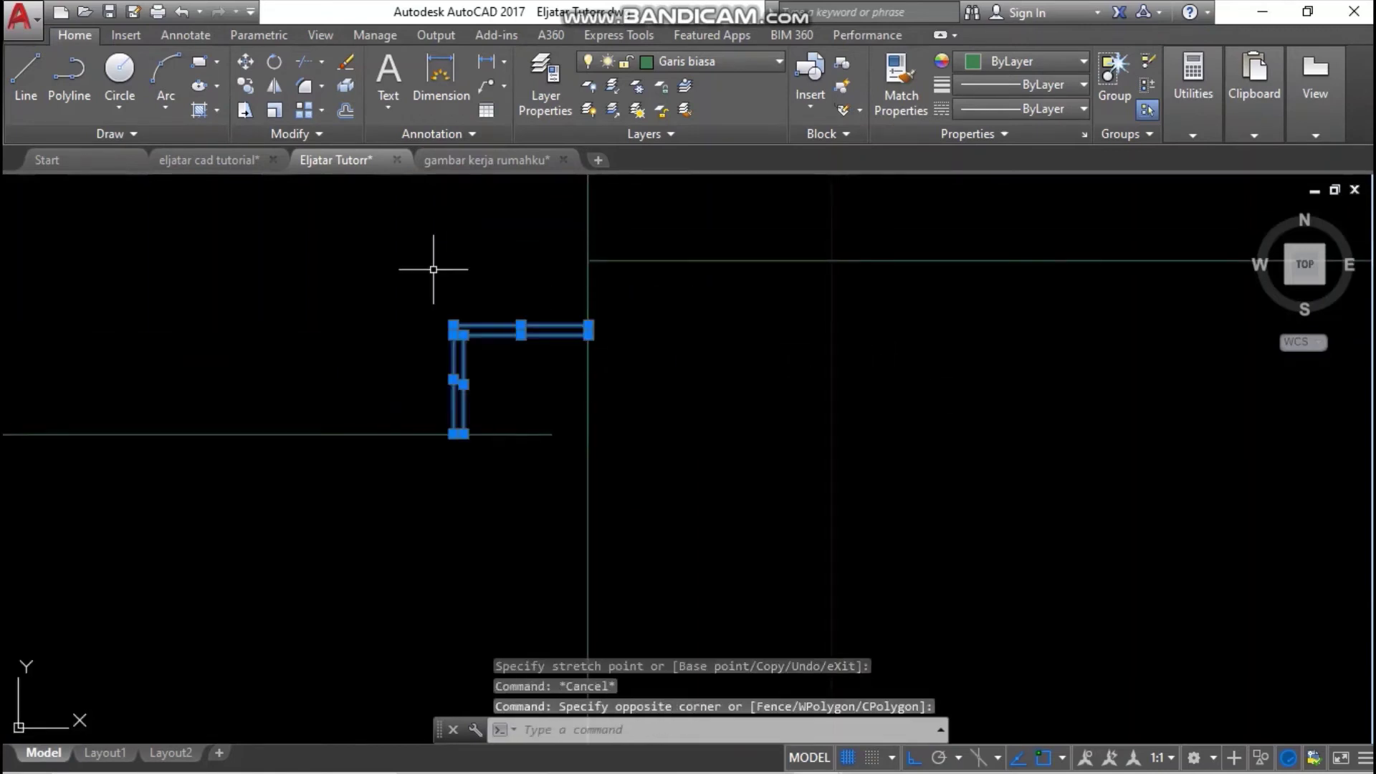
key(Escape)
scroll(522, 303, down, 5)
scroll(572, 476, down, 2)
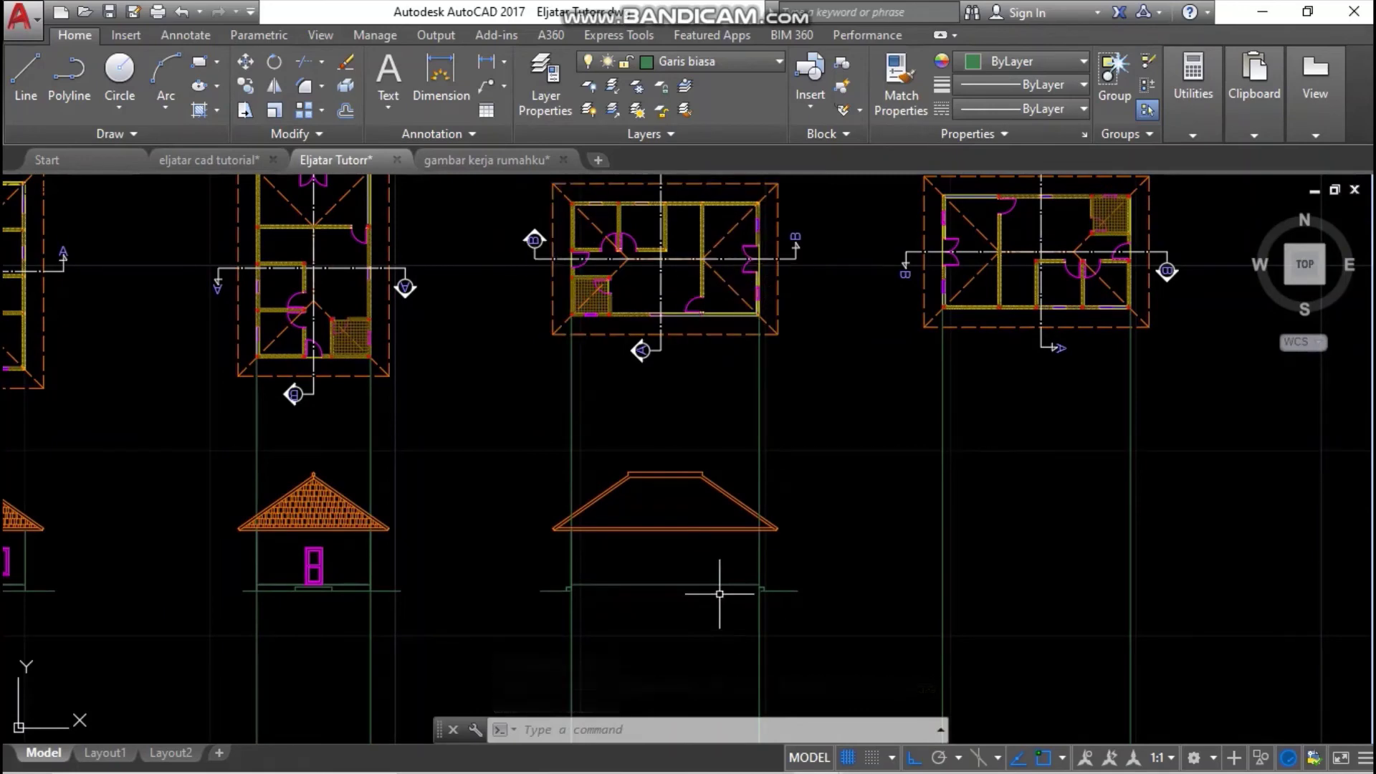
scroll(563, 599, up, 4)
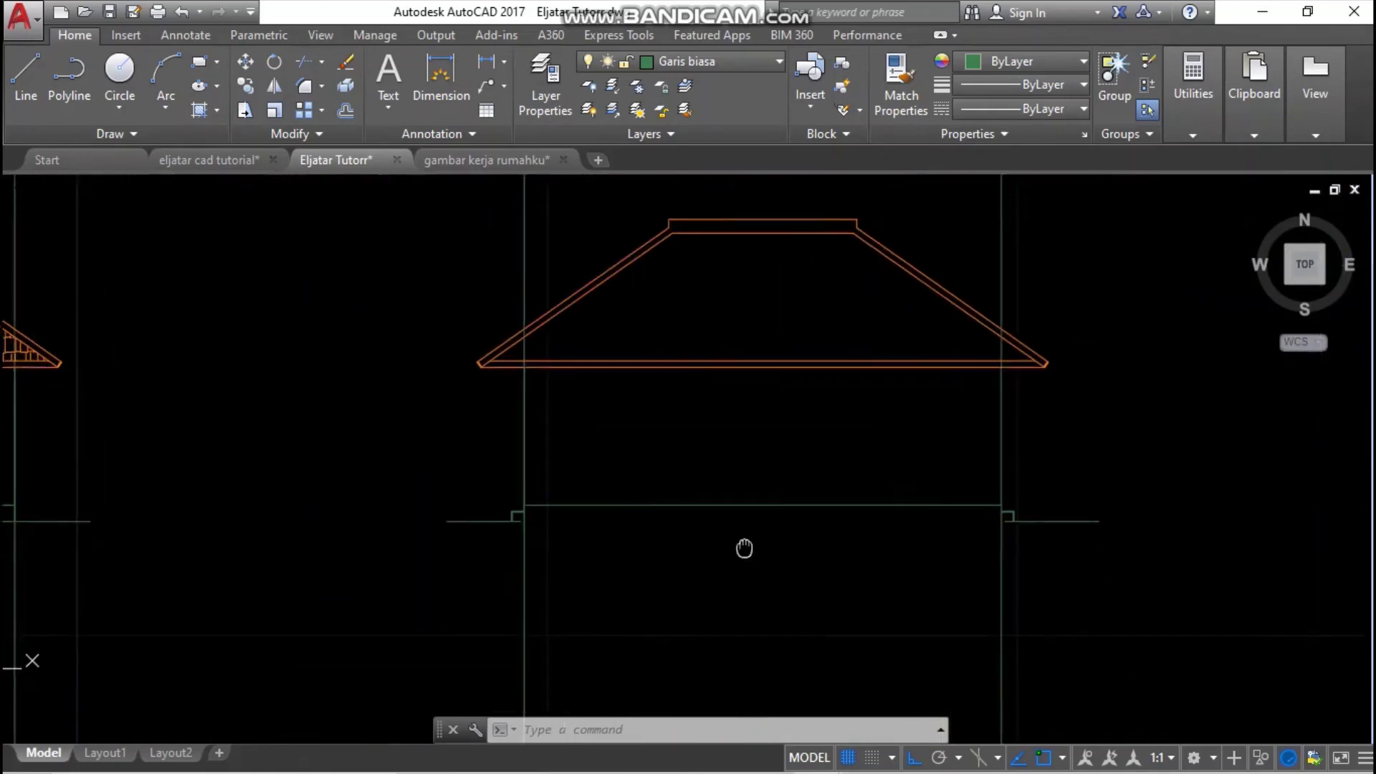
click(1047, 495)
click(1021, 437)
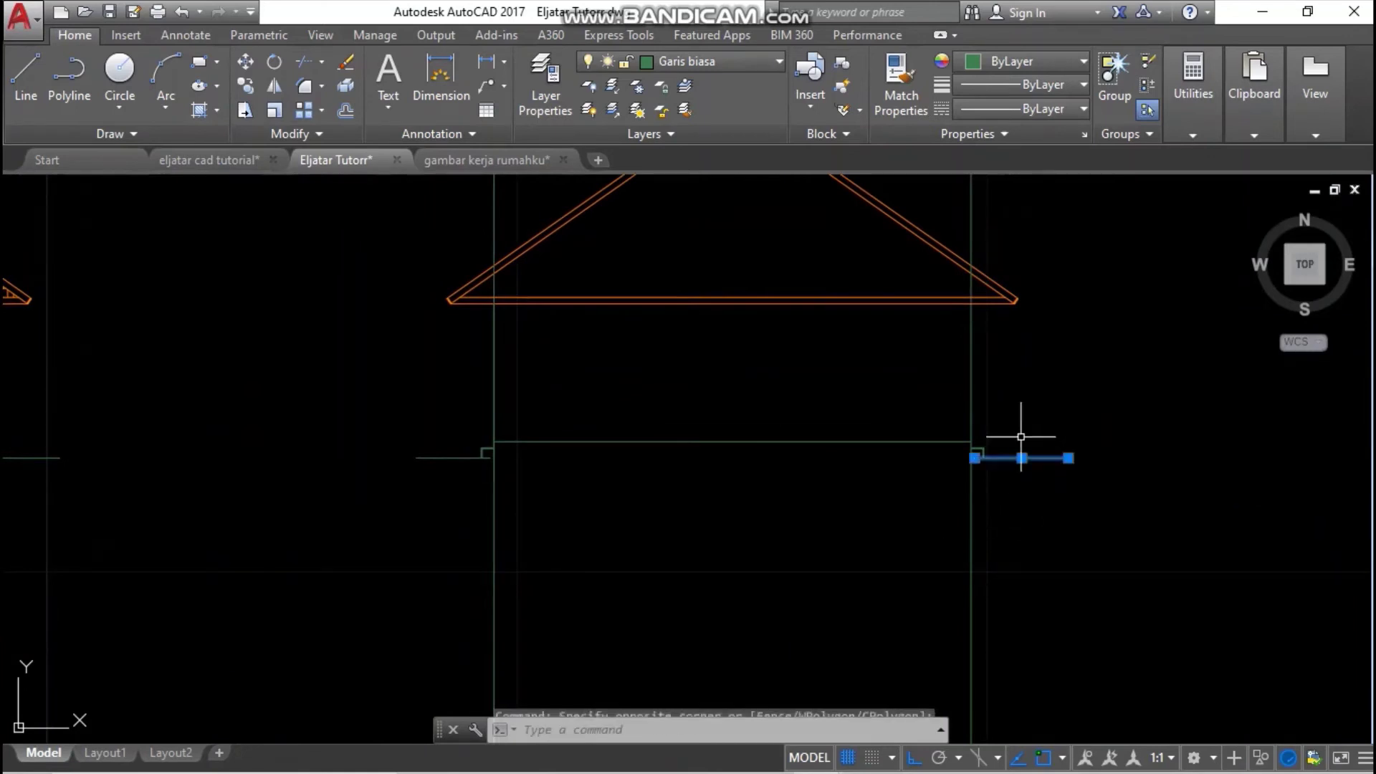
key(Escape)
text(ex)
key(Return)
click(1043, 474)
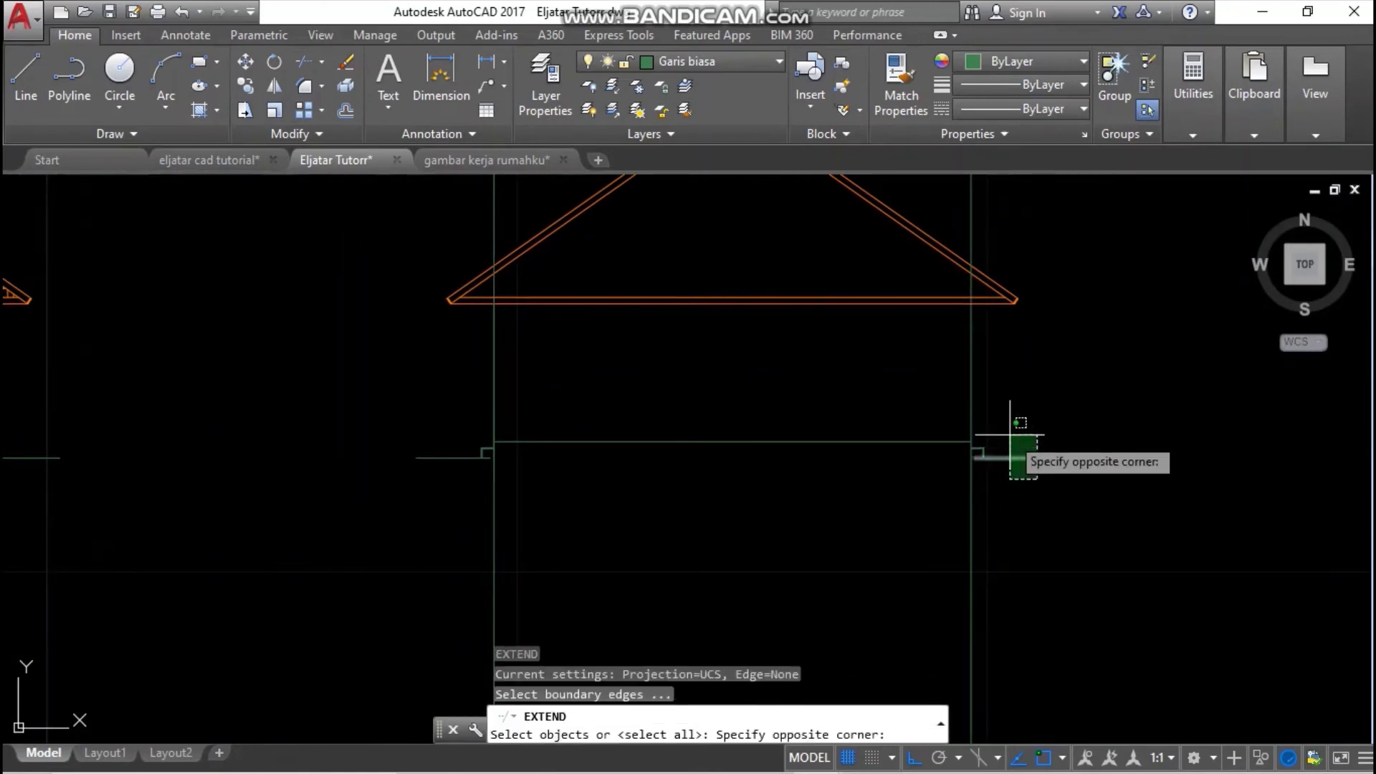
click(1007, 434)
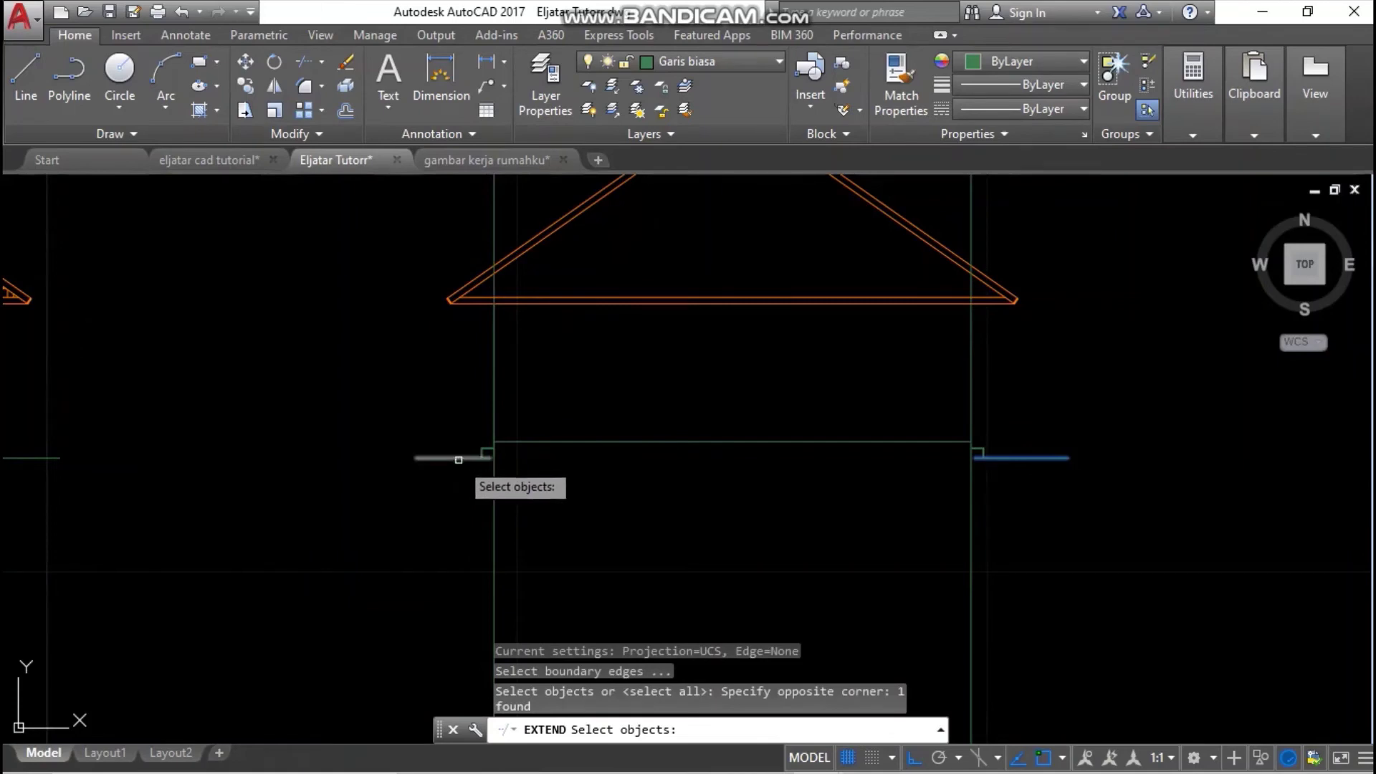
click(415, 394)
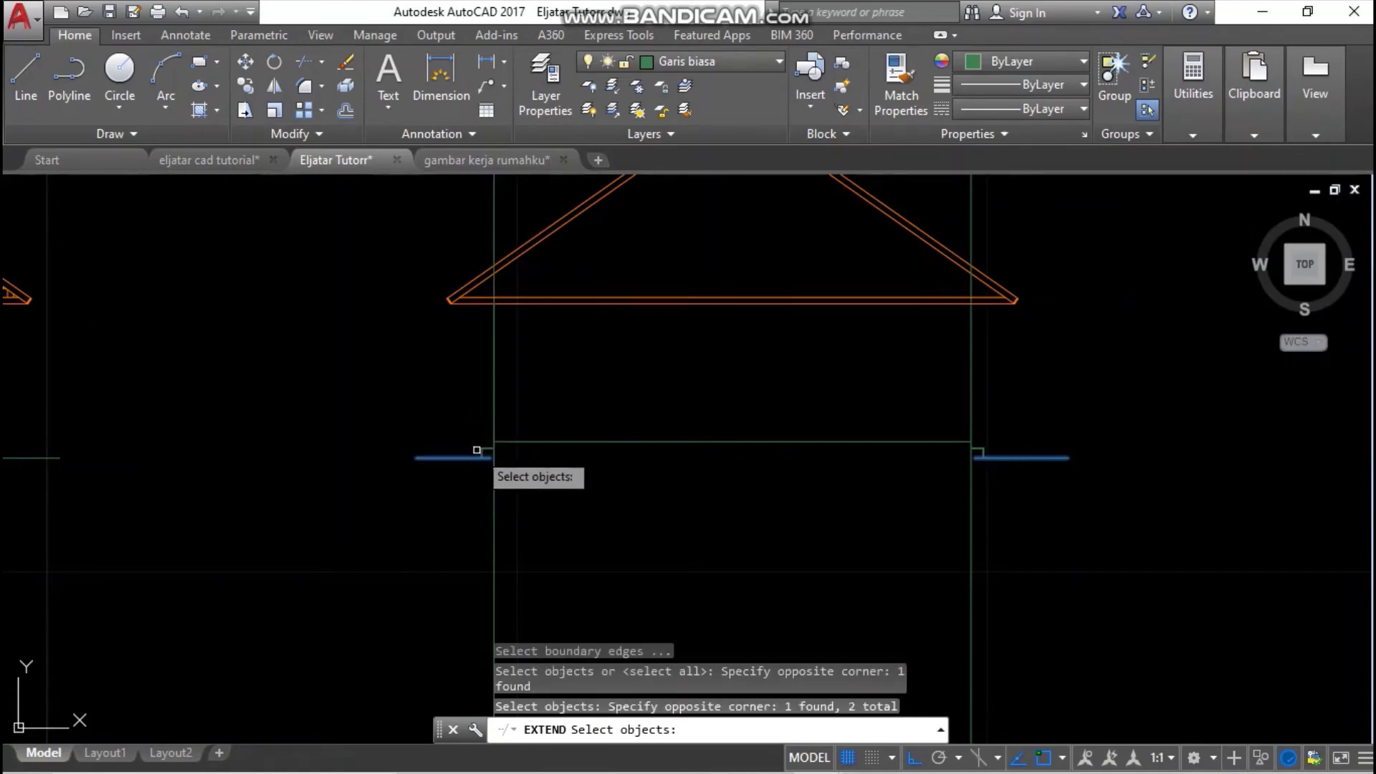
key(Escape)
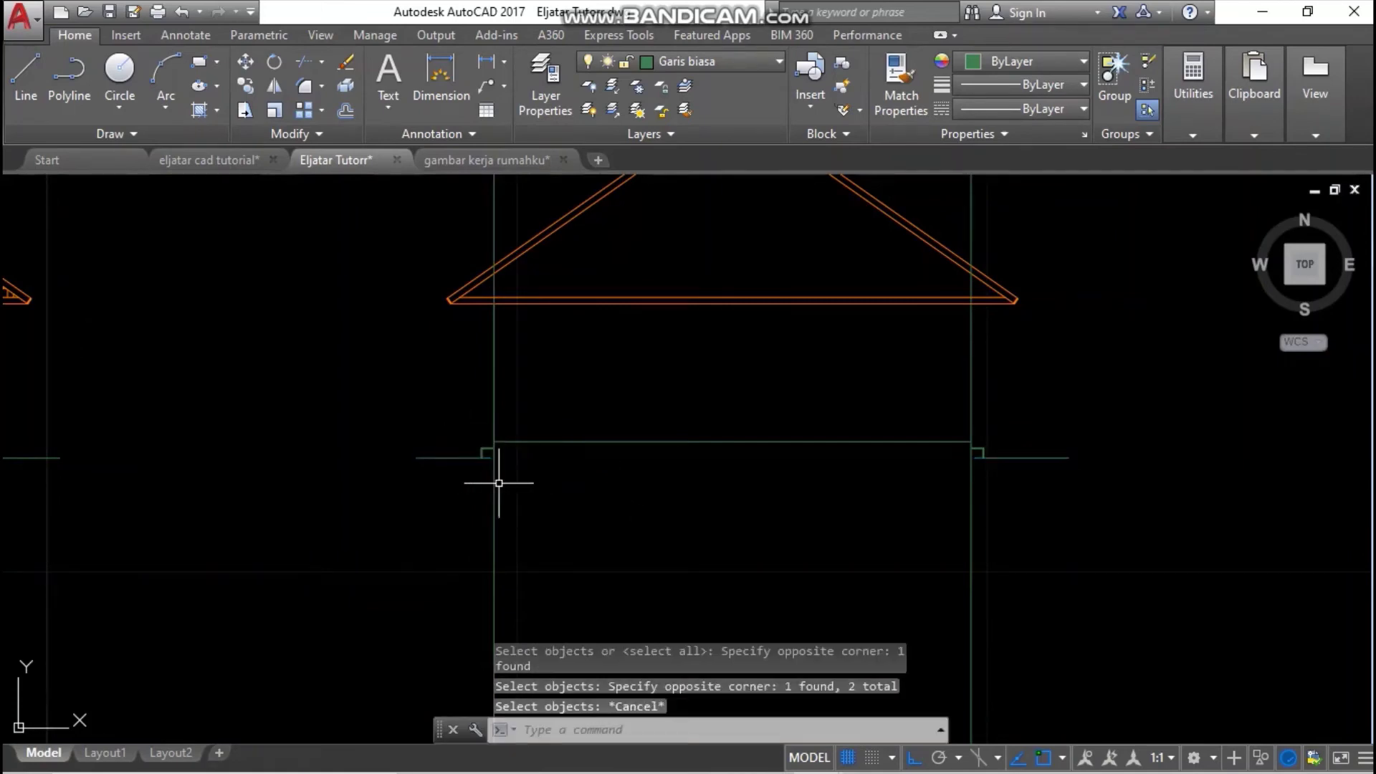
- Try to extend the right ground line using the left ground line as the boundary edge
key(Return)
click(445, 470)
click(424, 432)
key(Return)
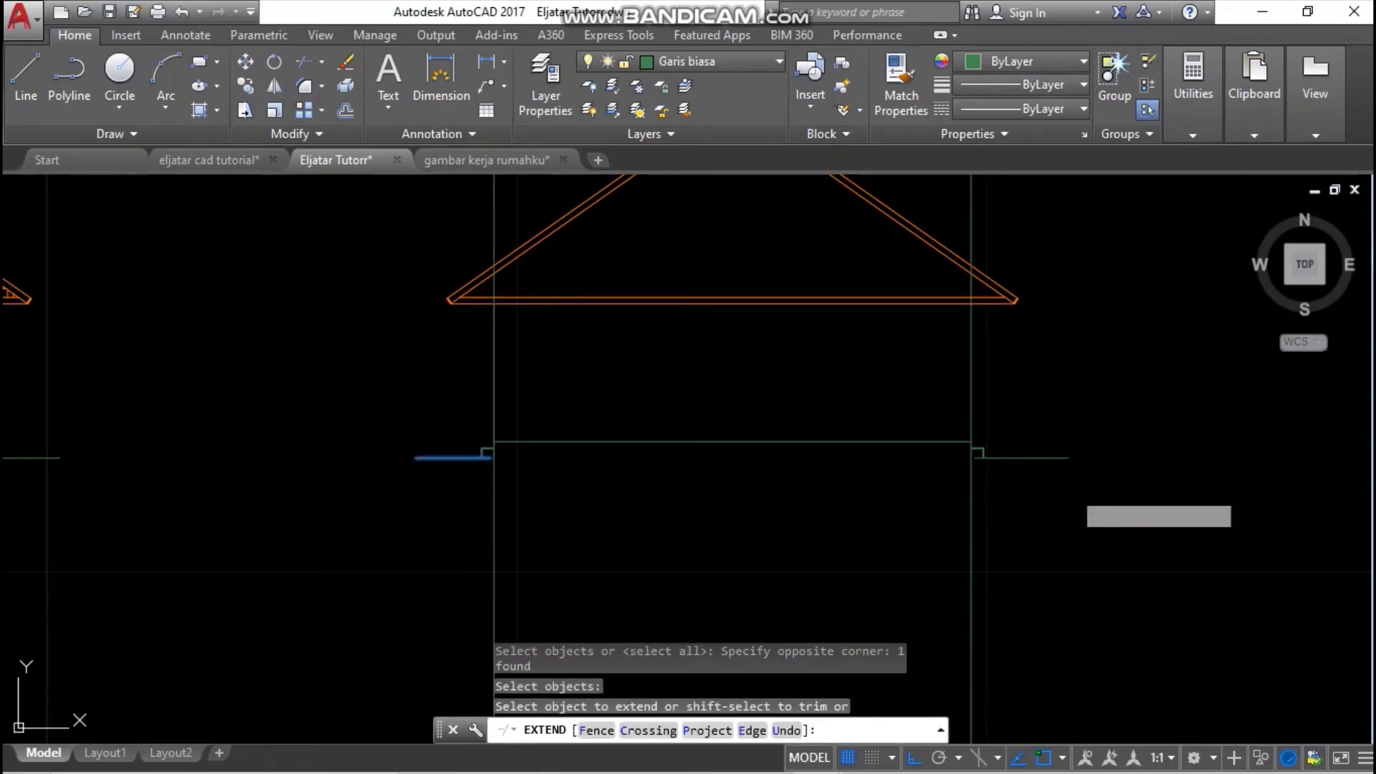
click(1073, 490)
click(998, 395)
key(Escape)
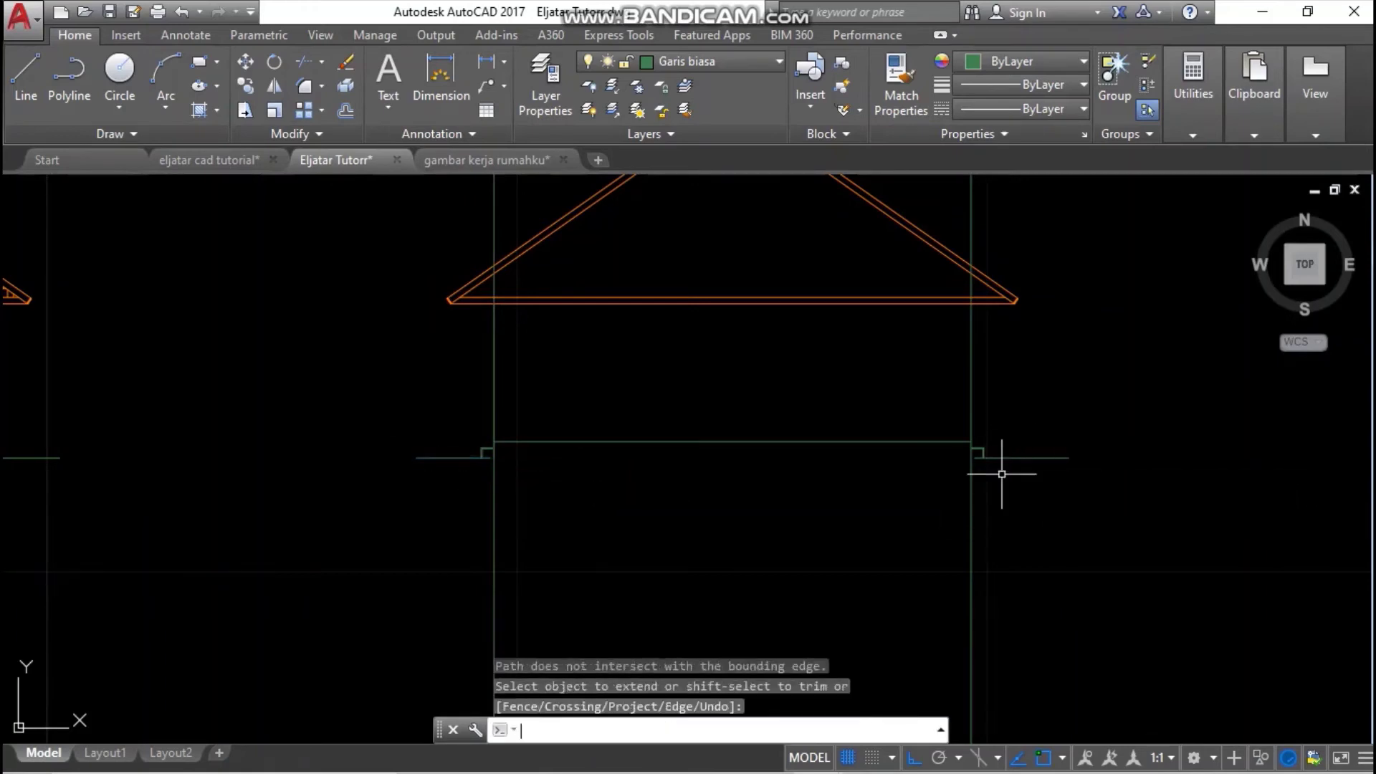
- Try to extend with the right ground line as the boundary edge
key(Return)
click(1013, 455)
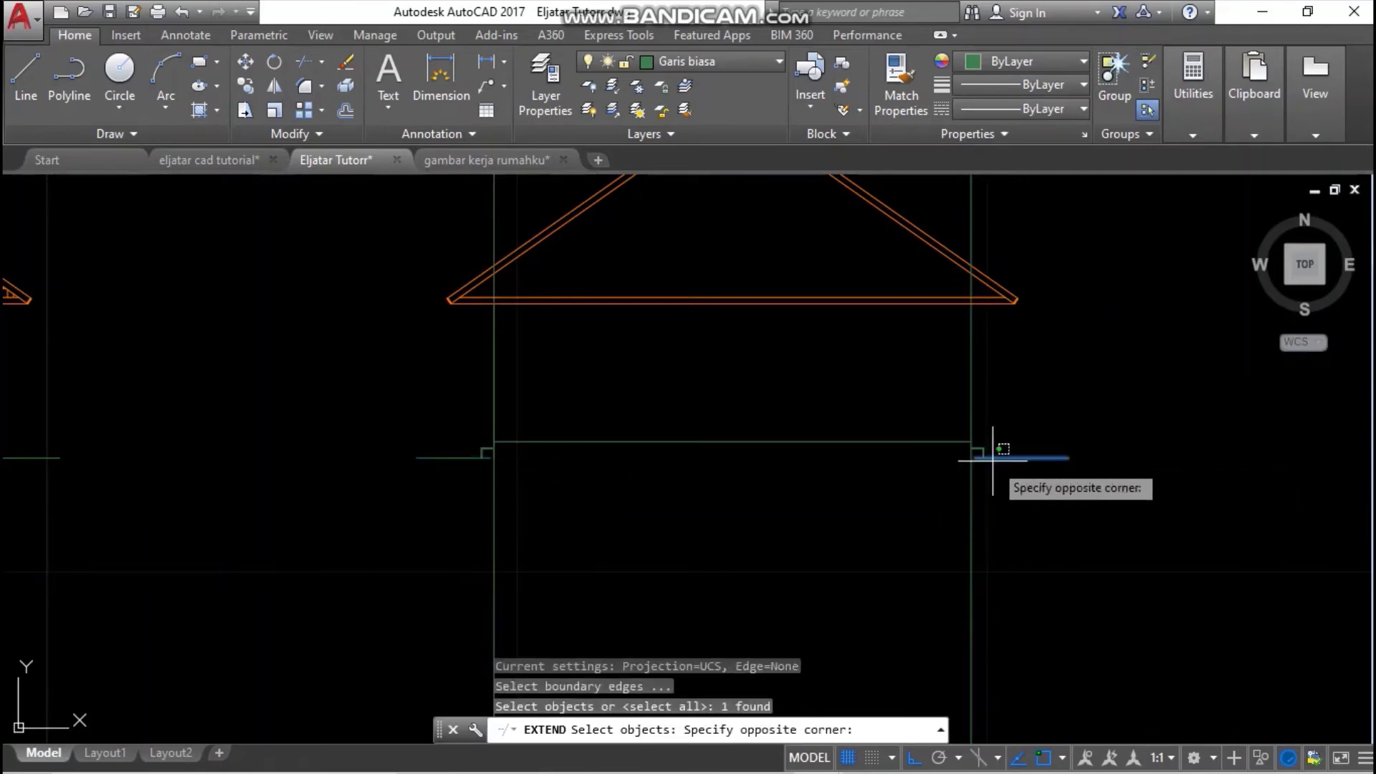
click(981, 461)
key(Return)
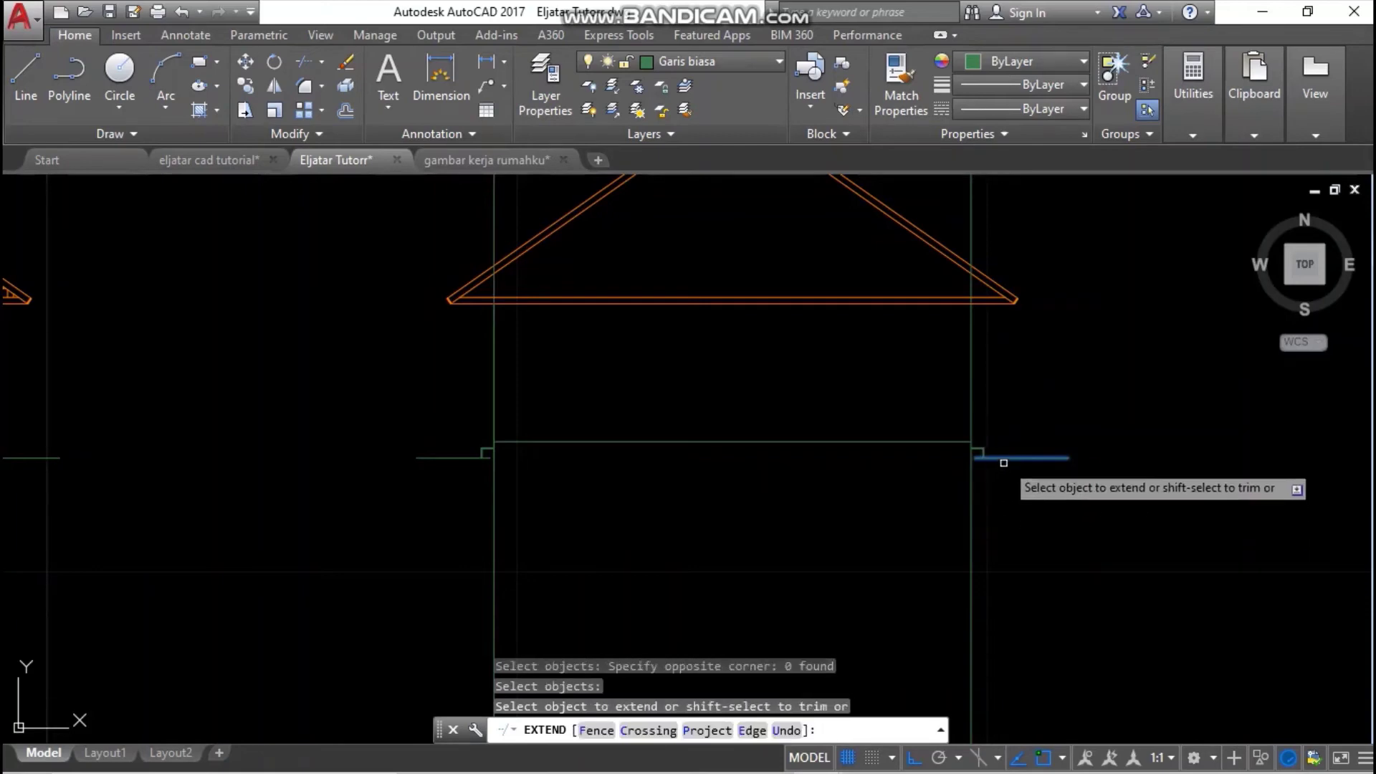
key(Escape)
- Erase the right ground line and stretch the left one horizontally beneath the house to beyond the right wall
click(1042, 464)
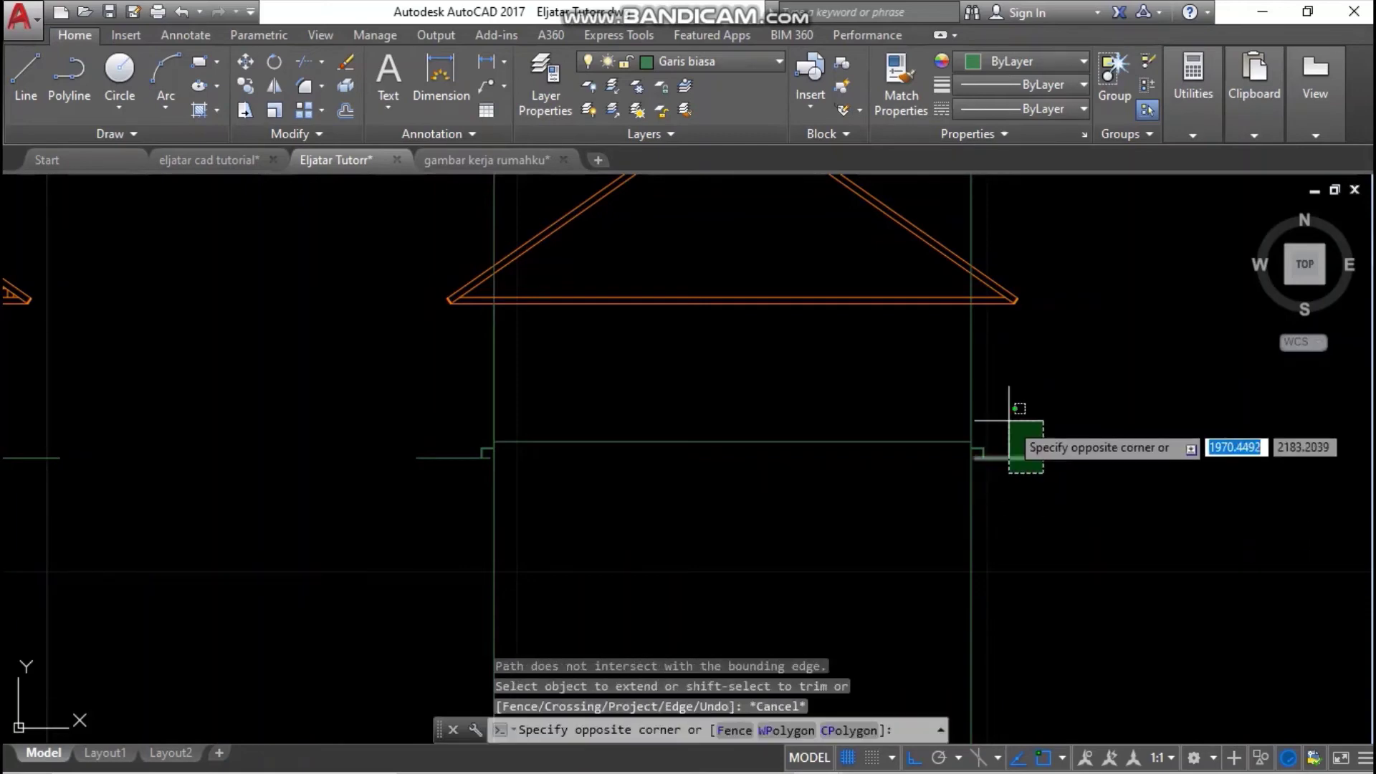
click(1009, 421)
key(Delete)
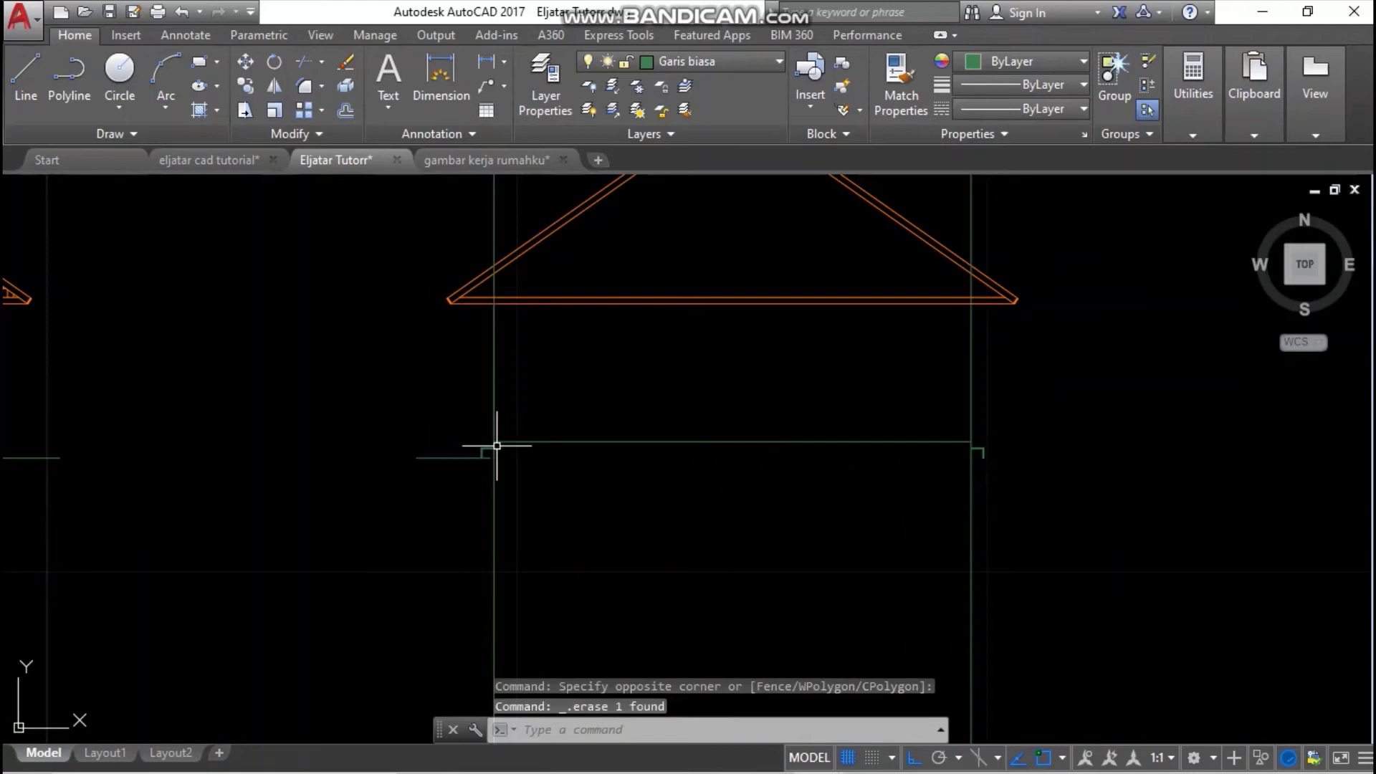
click(455, 458)
click(490, 458)
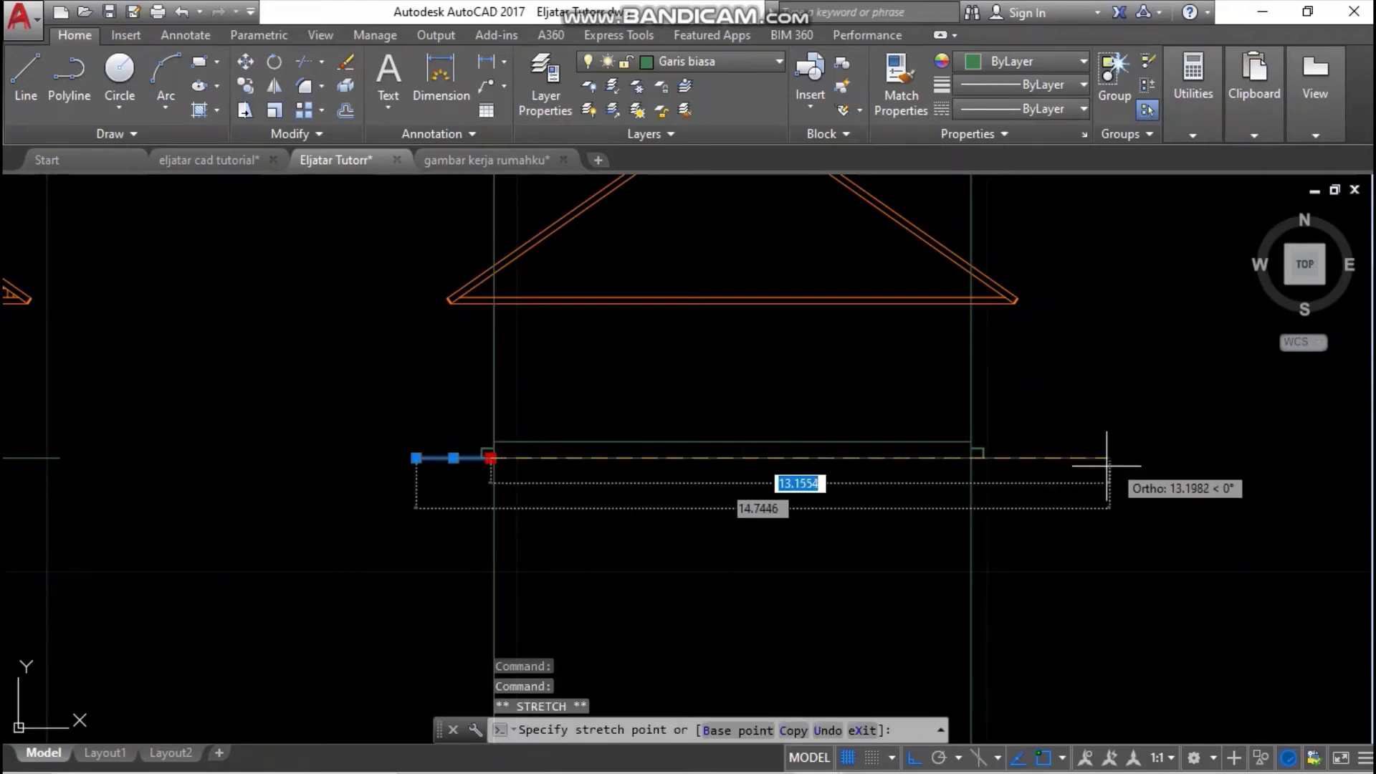
click(1035, 458)
key(Escape)
- Erase the two vertical projection lines running from the rotated floor plan through the side elevation
scroll(1066, 475, down, 5)
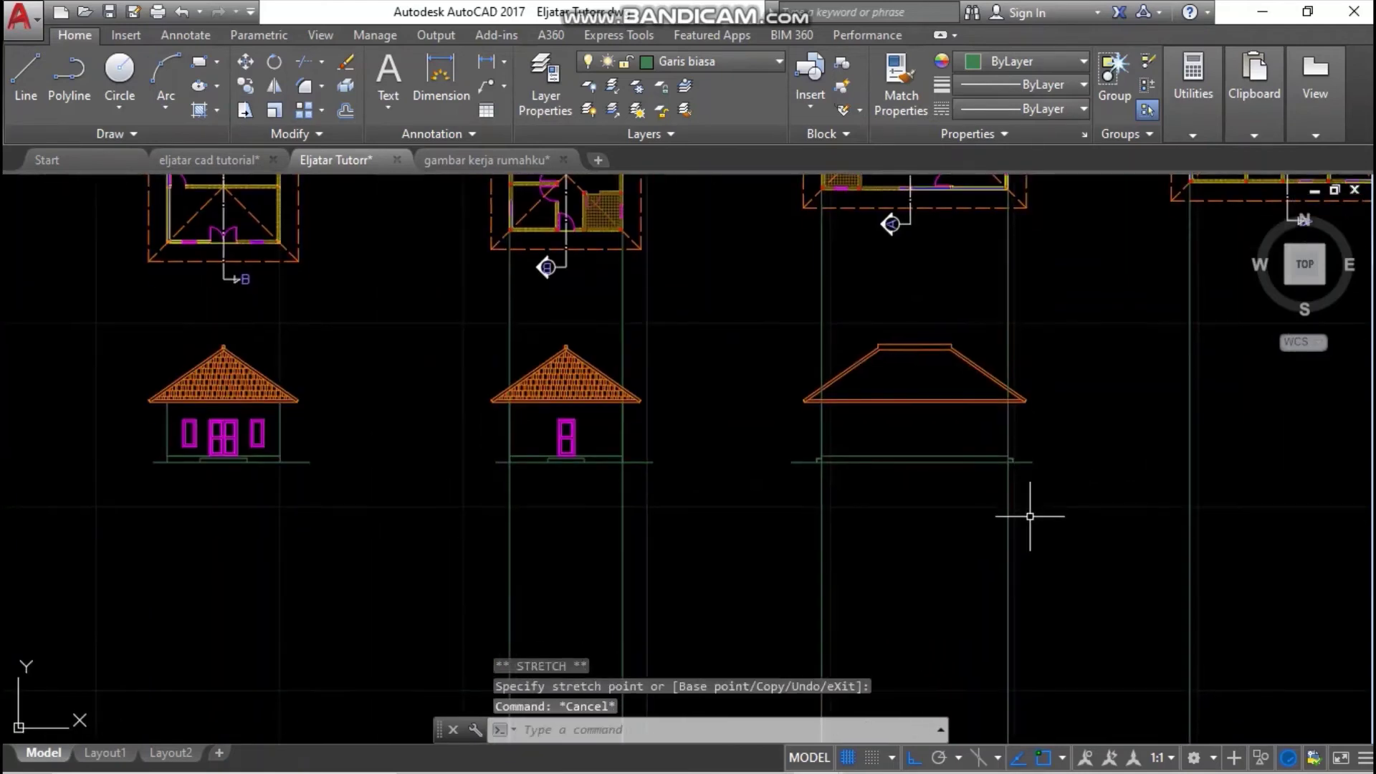
click(1045, 307)
click(810, 287)
key(Delete)
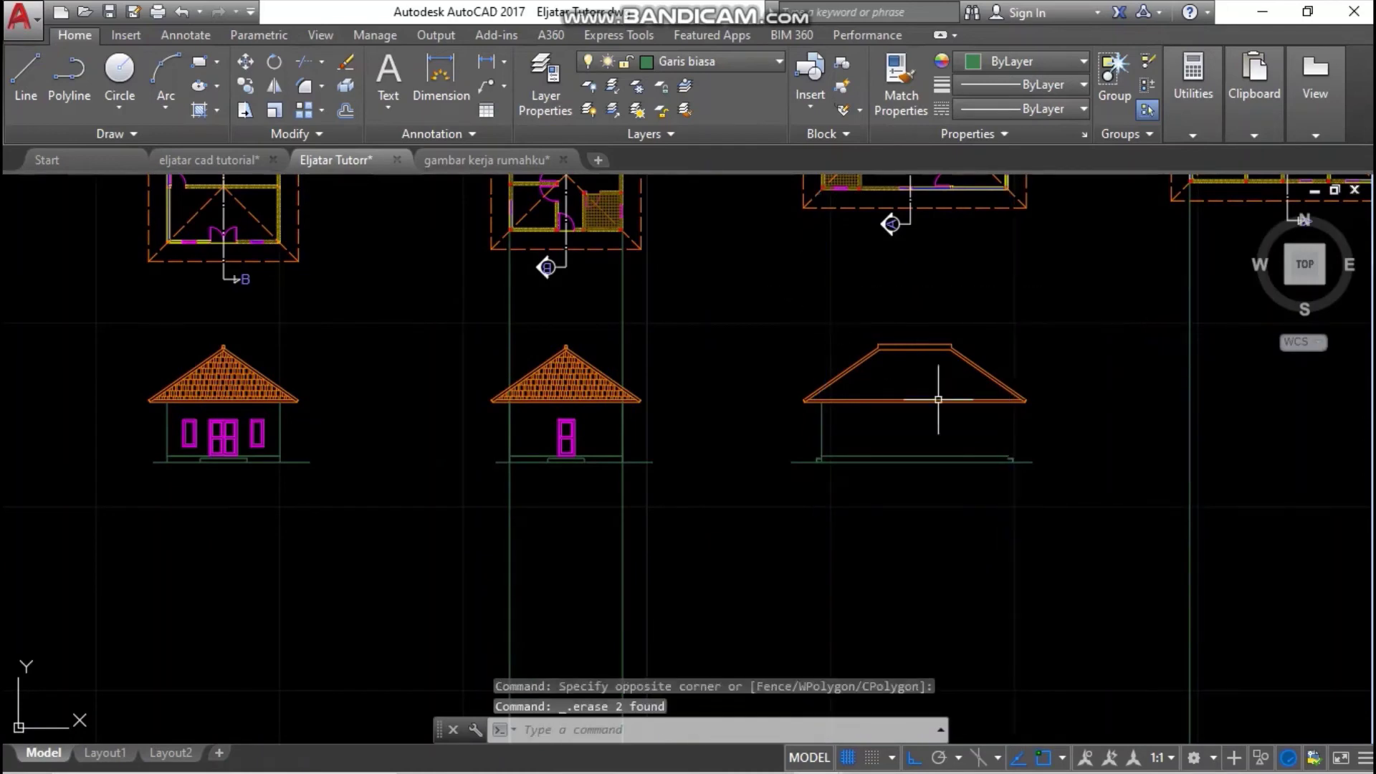
- Mirror the left wall line to the right side about the vertical axis through the ridge cap's midpoint, keeping the original
scroll(970, 427, up, 4)
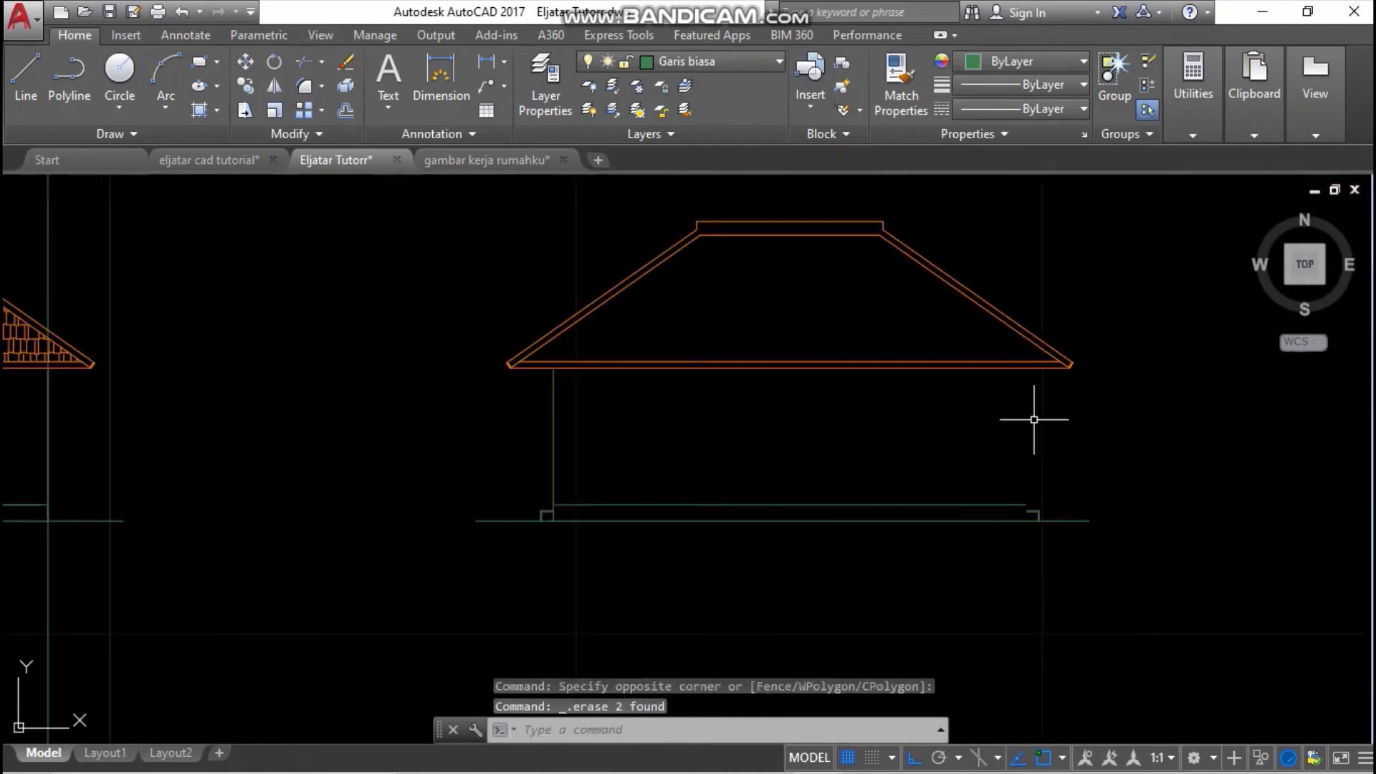
click(576, 439)
click(550, 423)
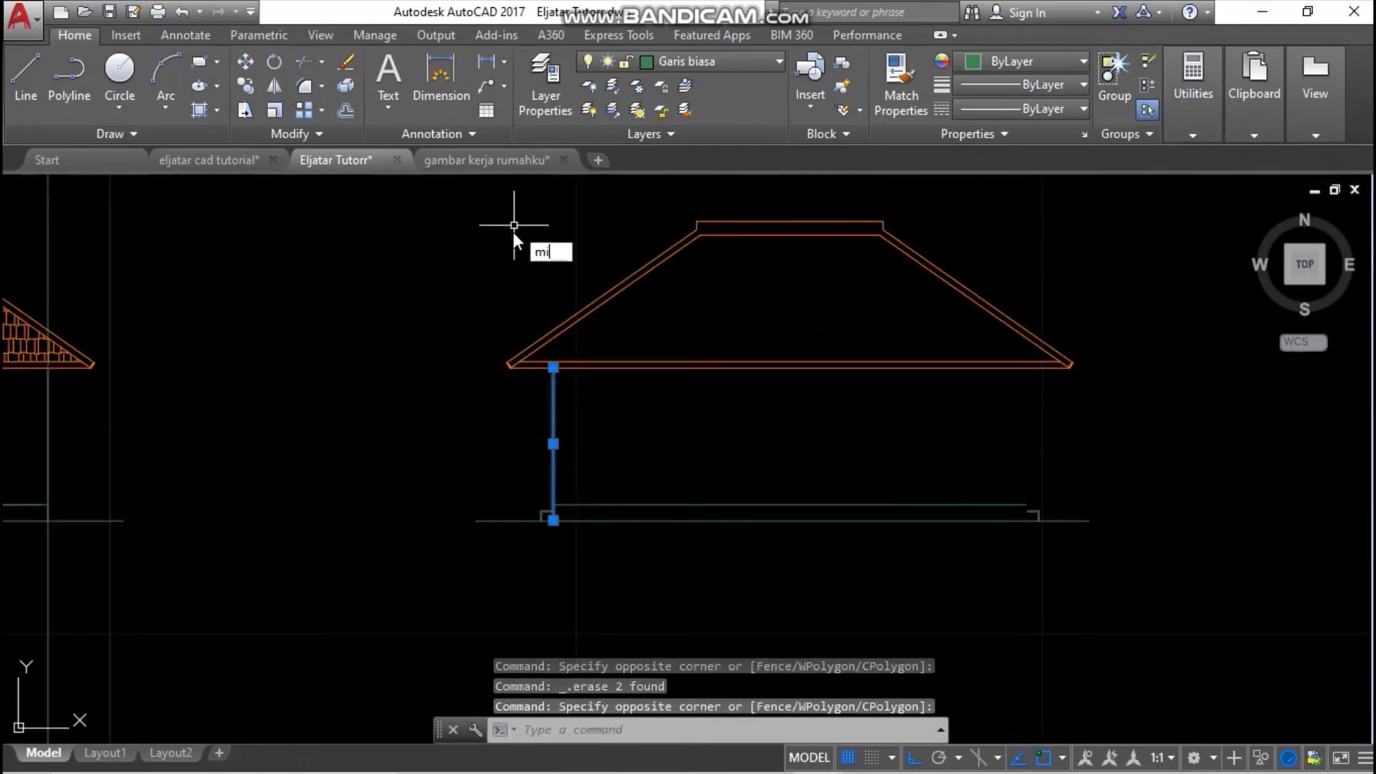
key(Return)
click(790, 221)
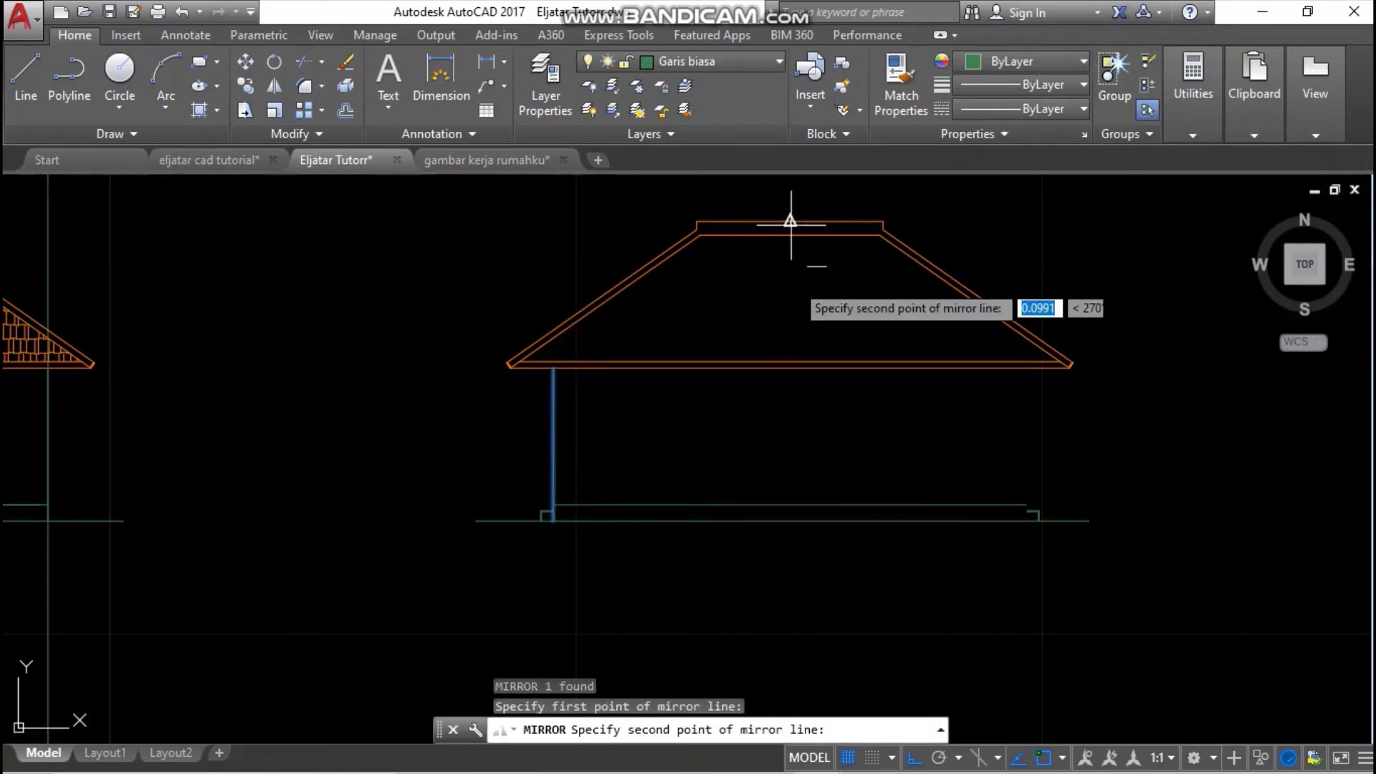
click(796, 444)
key(Return)
scroll(838, 427, down, 4)
middle_drag(838, 427, 843, 468)
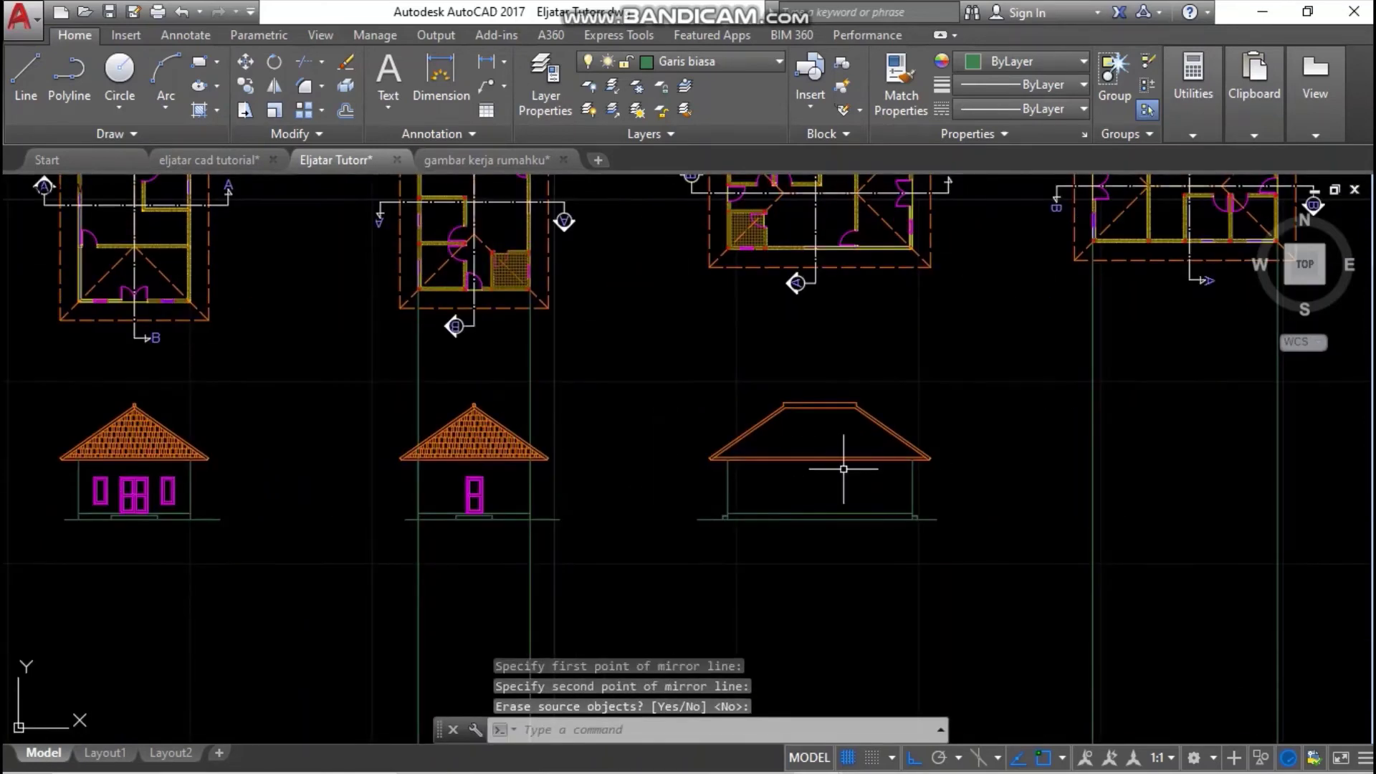
click(480, 430)
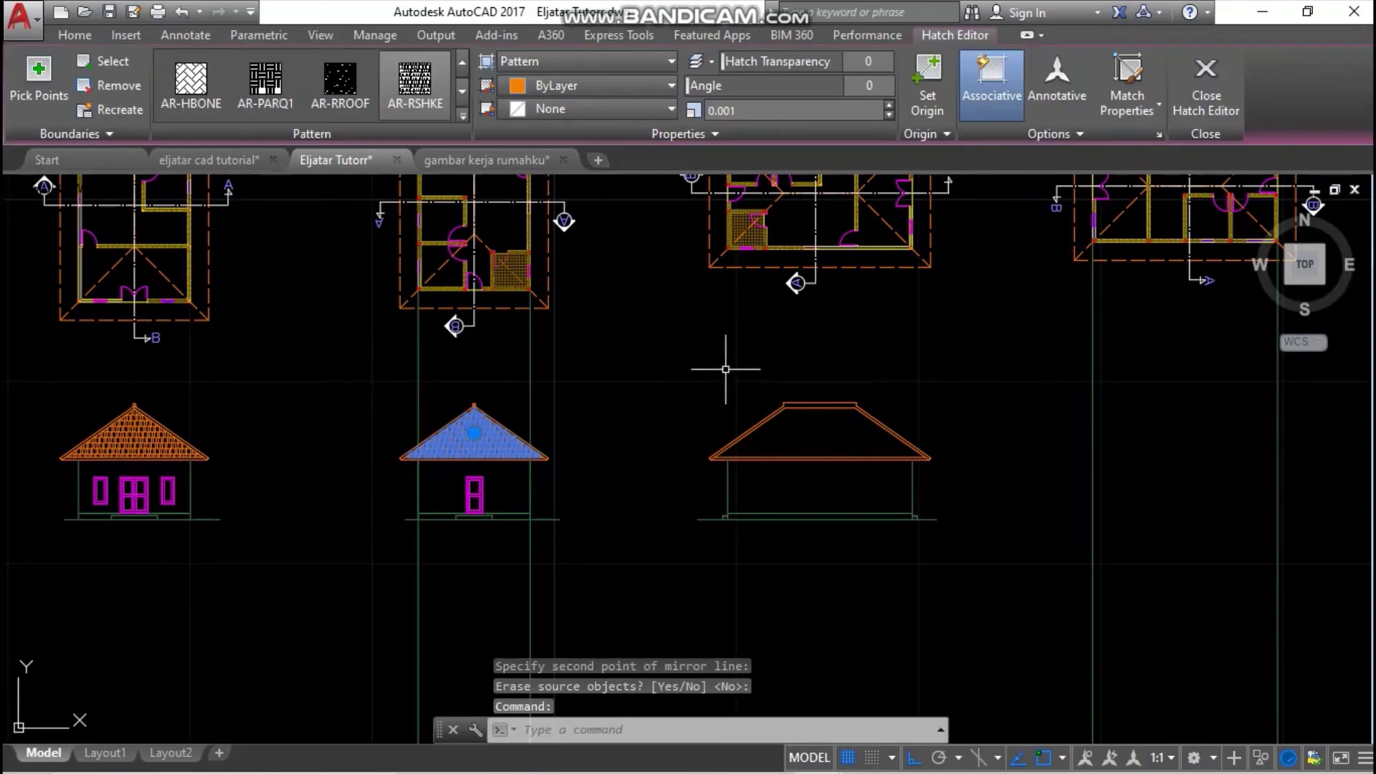
key(Escape)
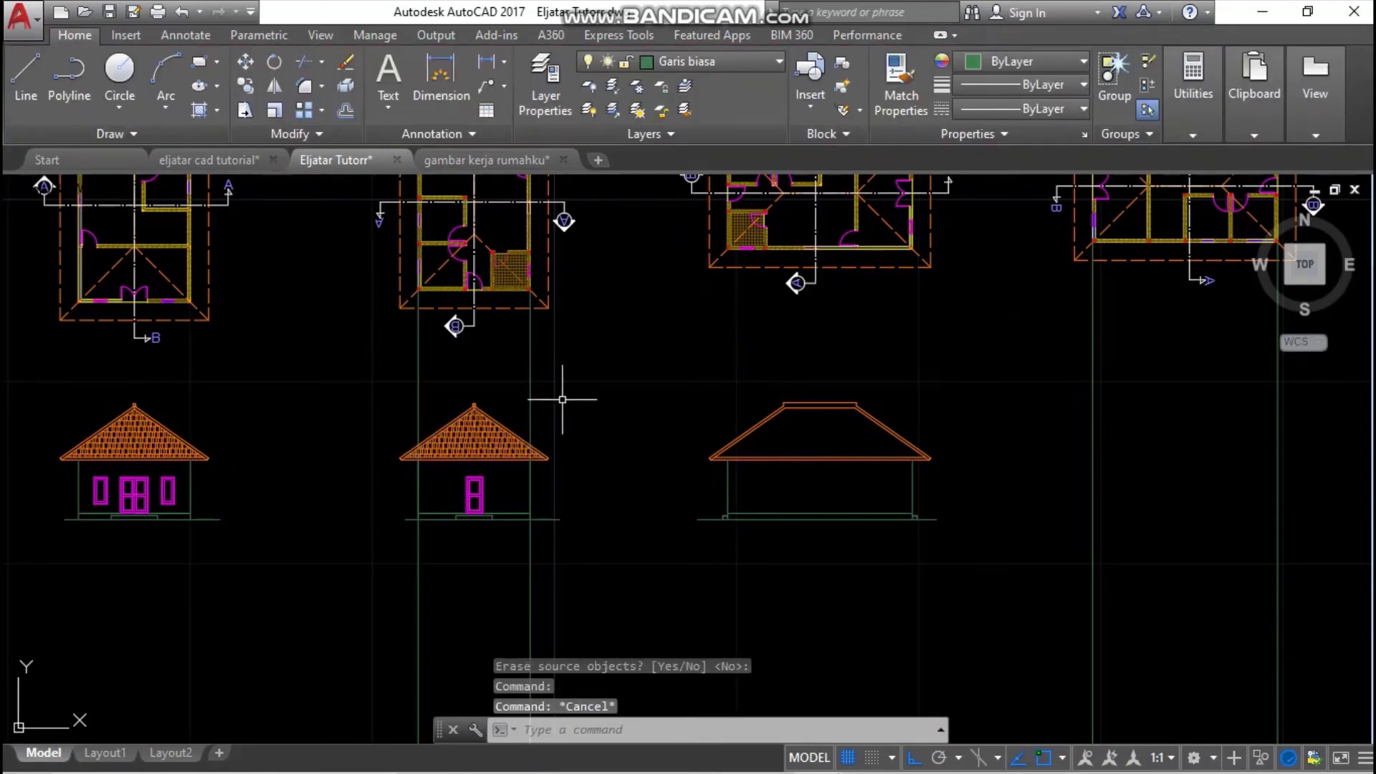
text(h)
key(Return)
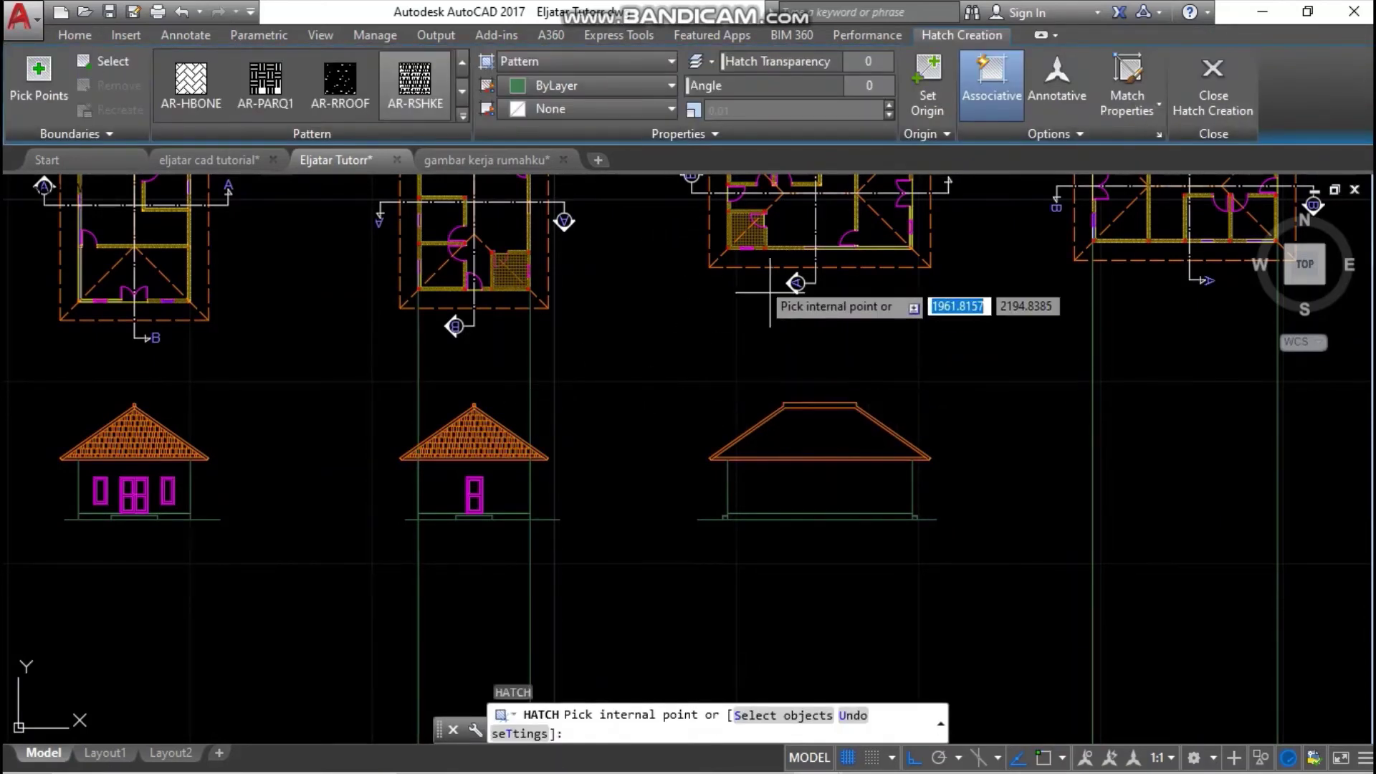
key(Escape)
- Make the atap layer current and fill the side elevation's roof with an AR-RSHKE hatch at scale 0.01
click(754, 61)
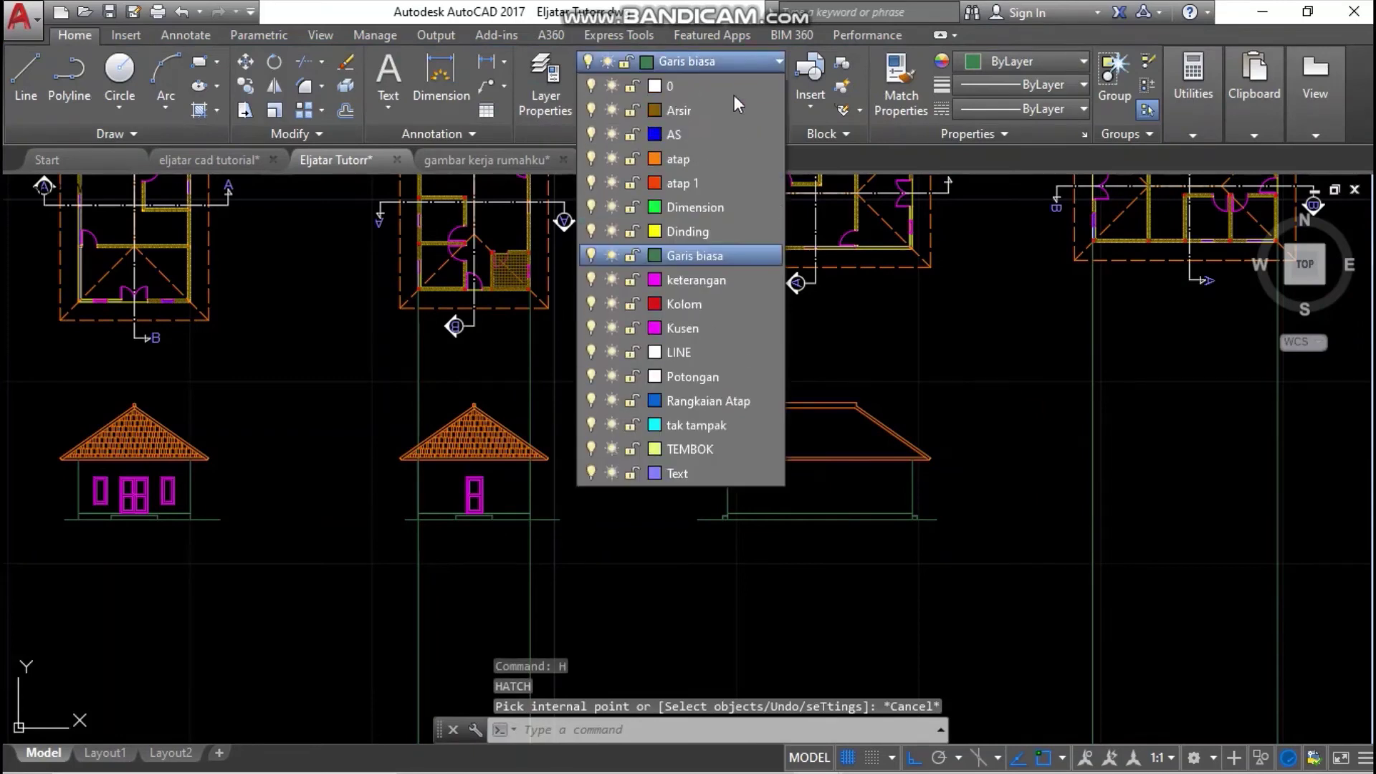
click(688, 159)
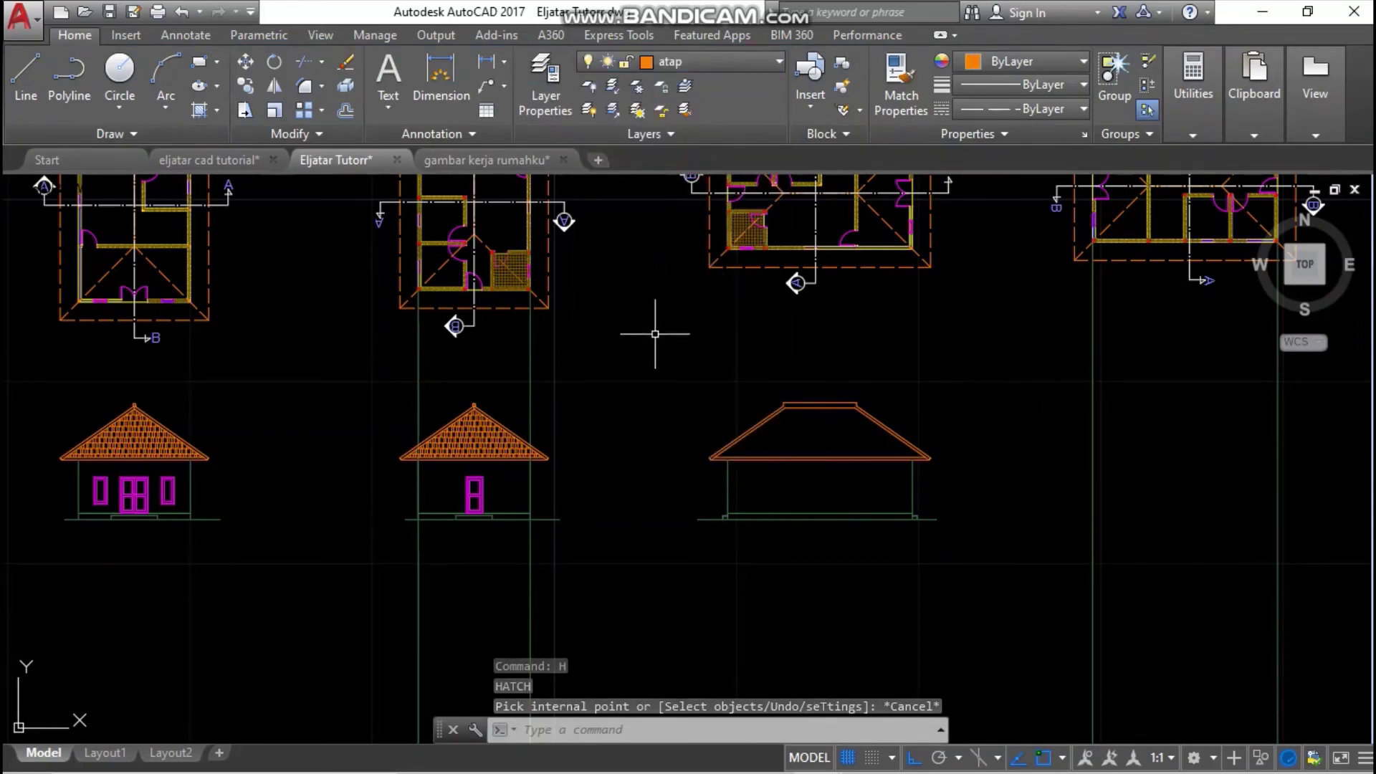
text(h)
key(Return)
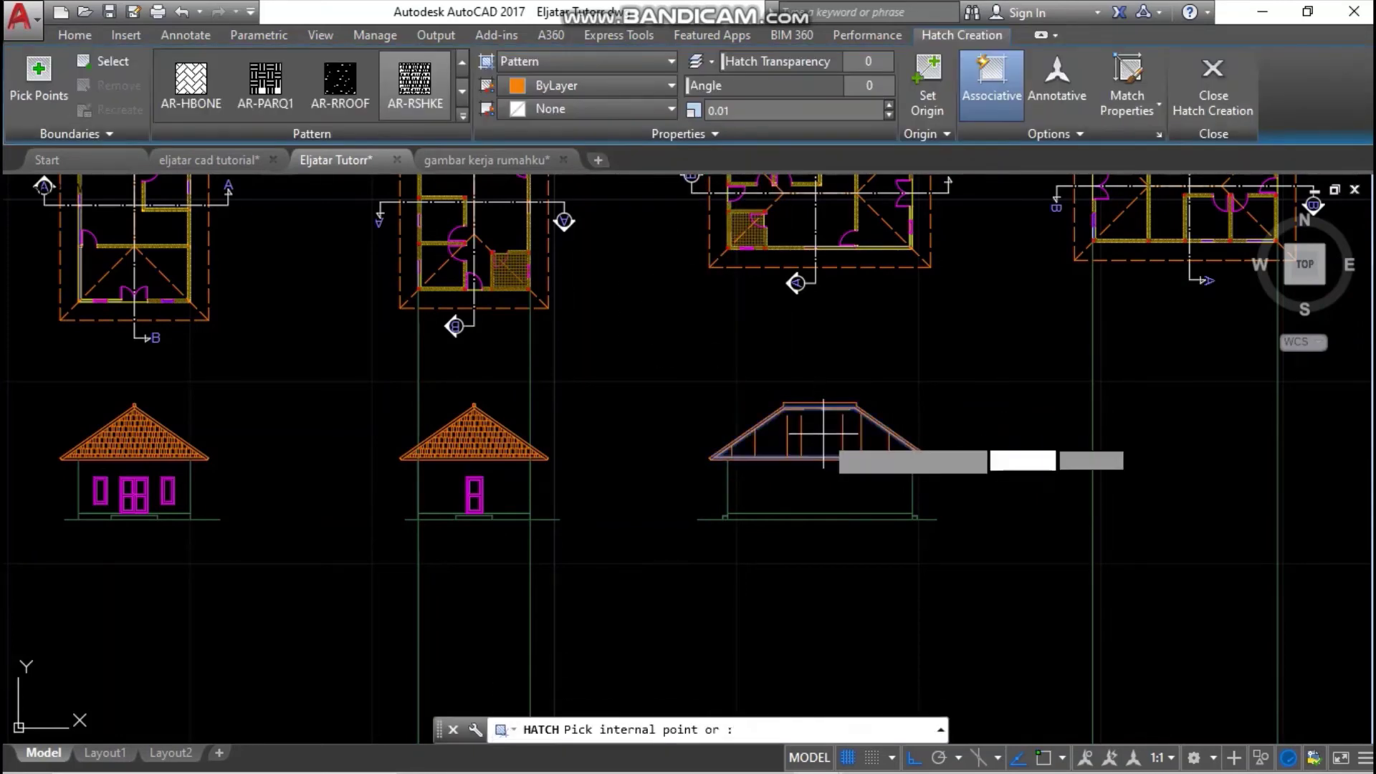
key(Return)
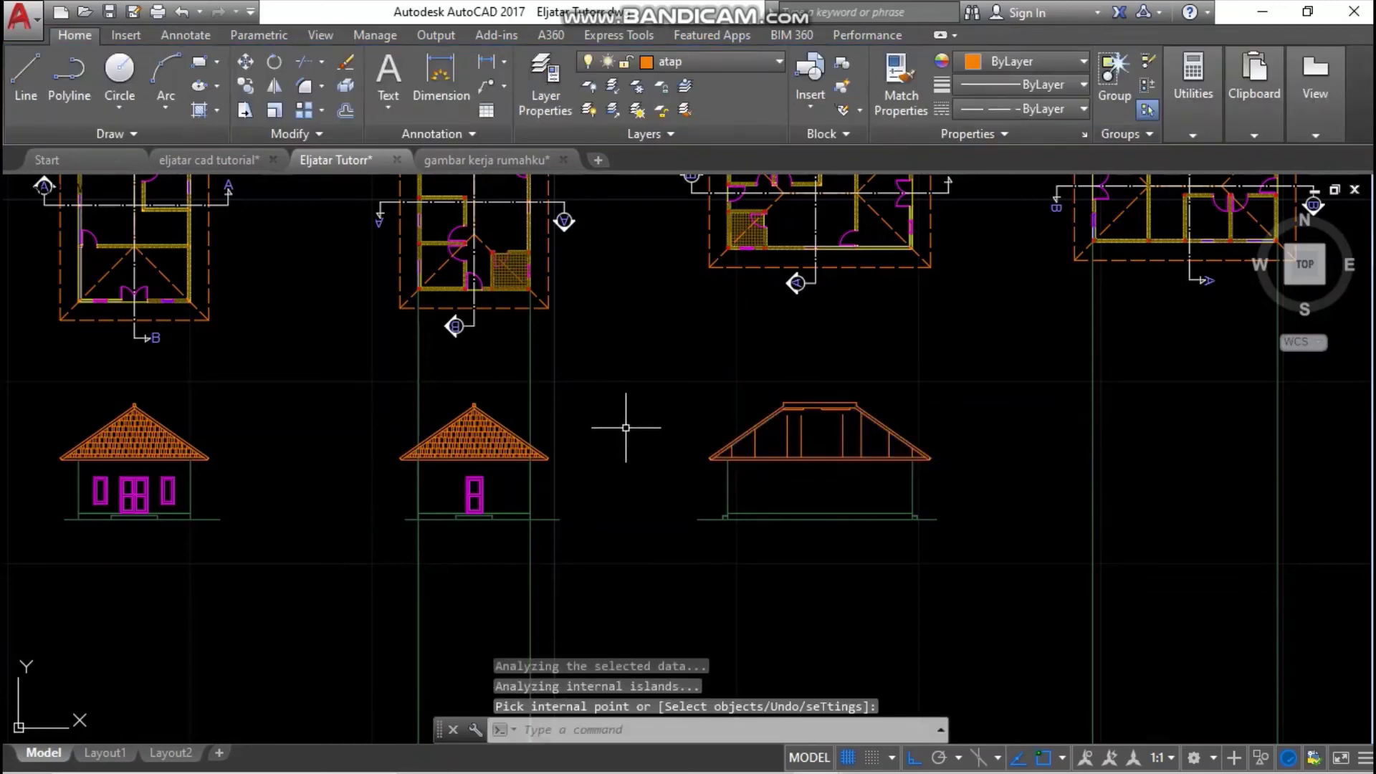
- Match the properties of the rear elevation's roof hatch onto the side elevation's roof hatch
text(m)
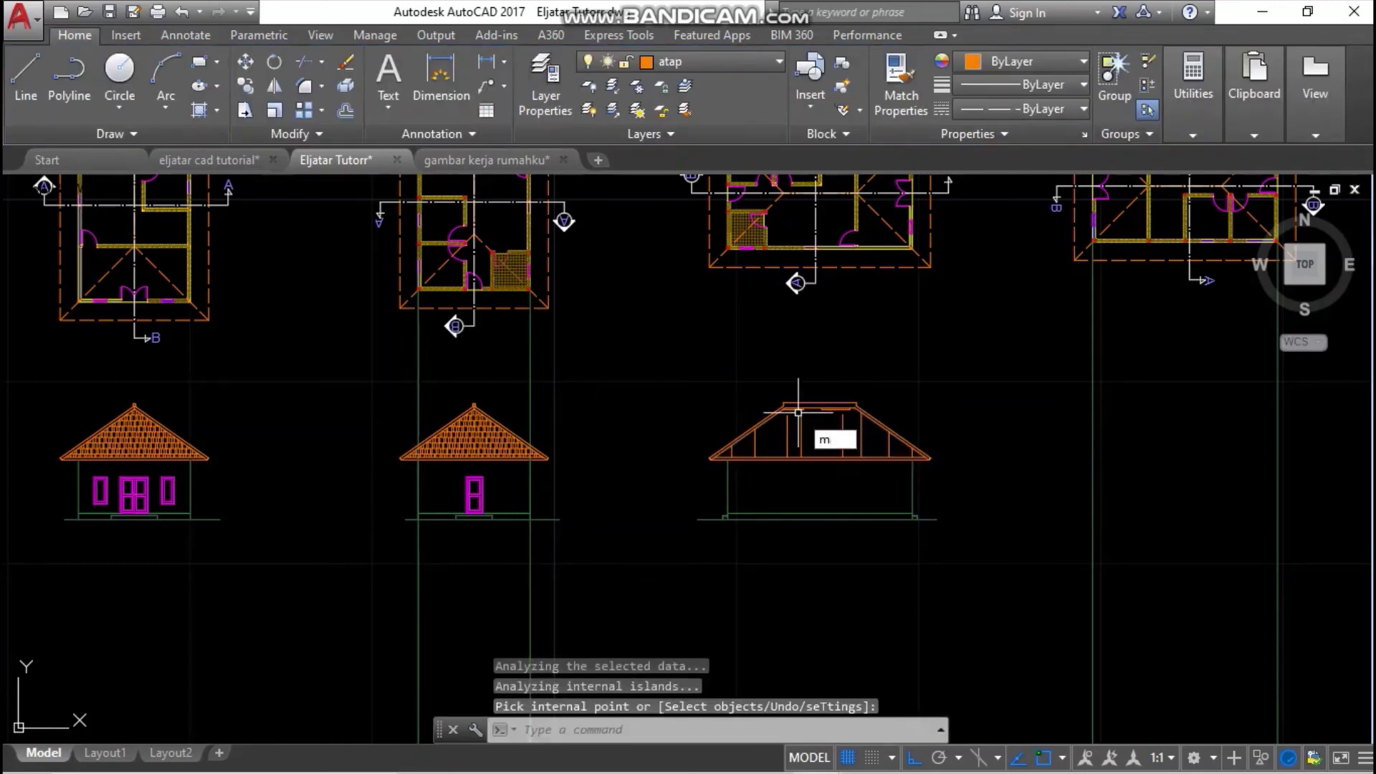
text(a)
key(Return)
click(493, 449)
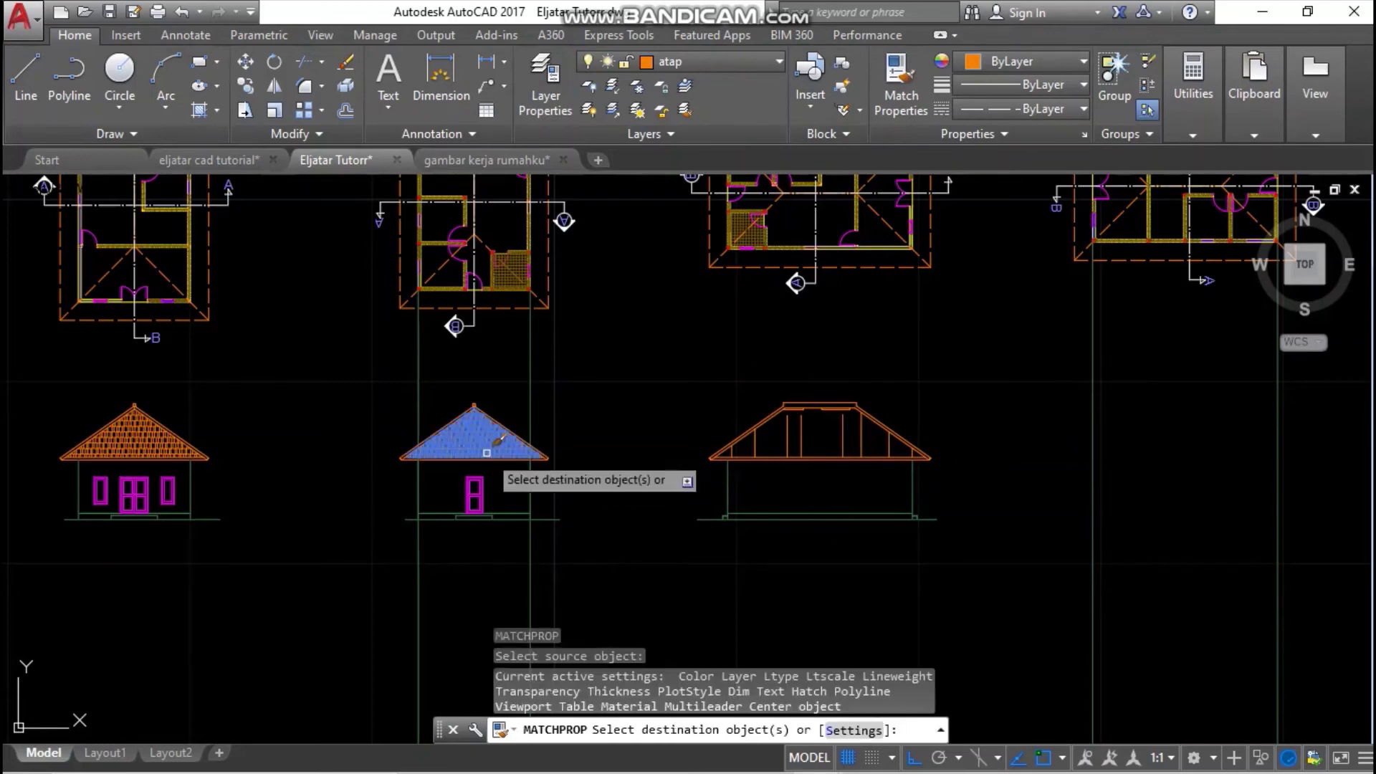
click(795, 438)
key(Escape)
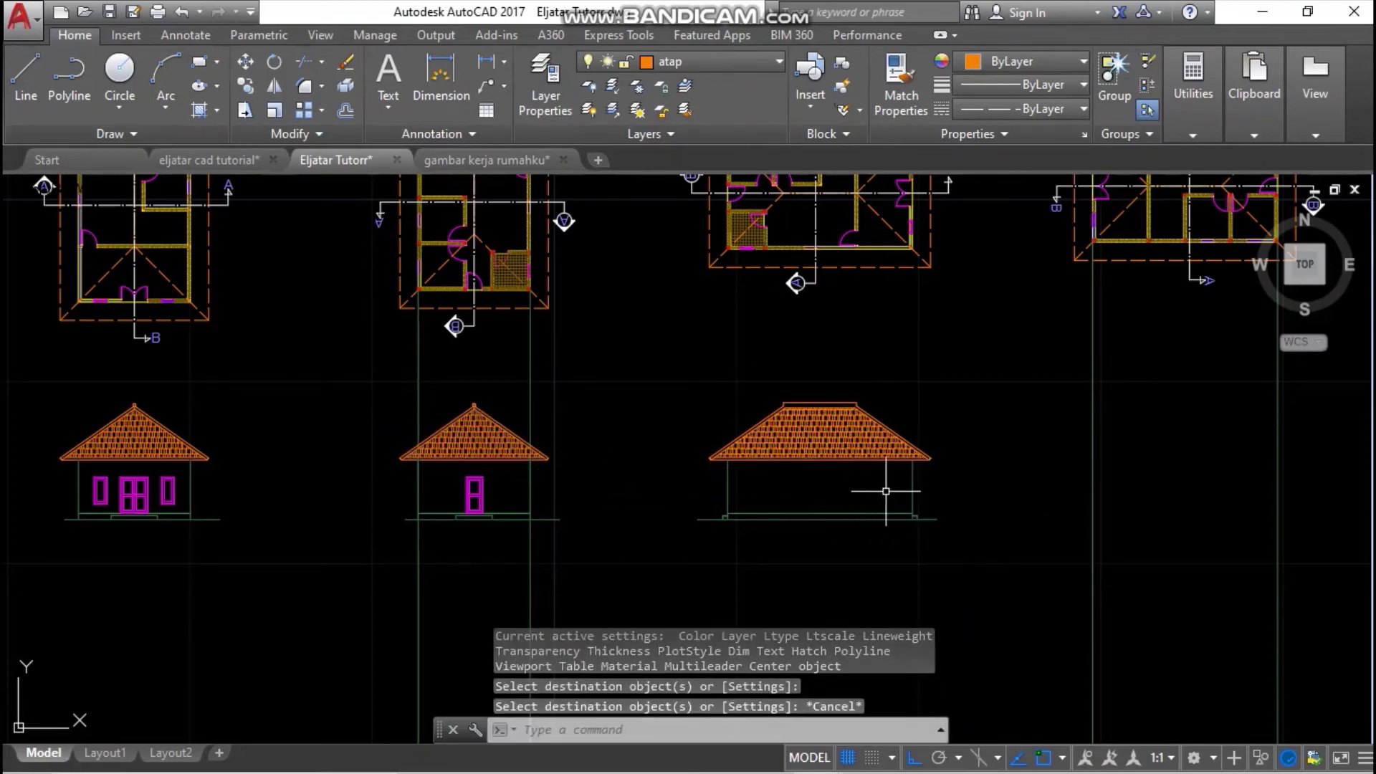
- Make the AS layer current and cast a ray straight down from the left outer corner of the tiled room's window in the rotated plan
scroll(896, 487, down, 3)
scroll(852, 366, up, 8)
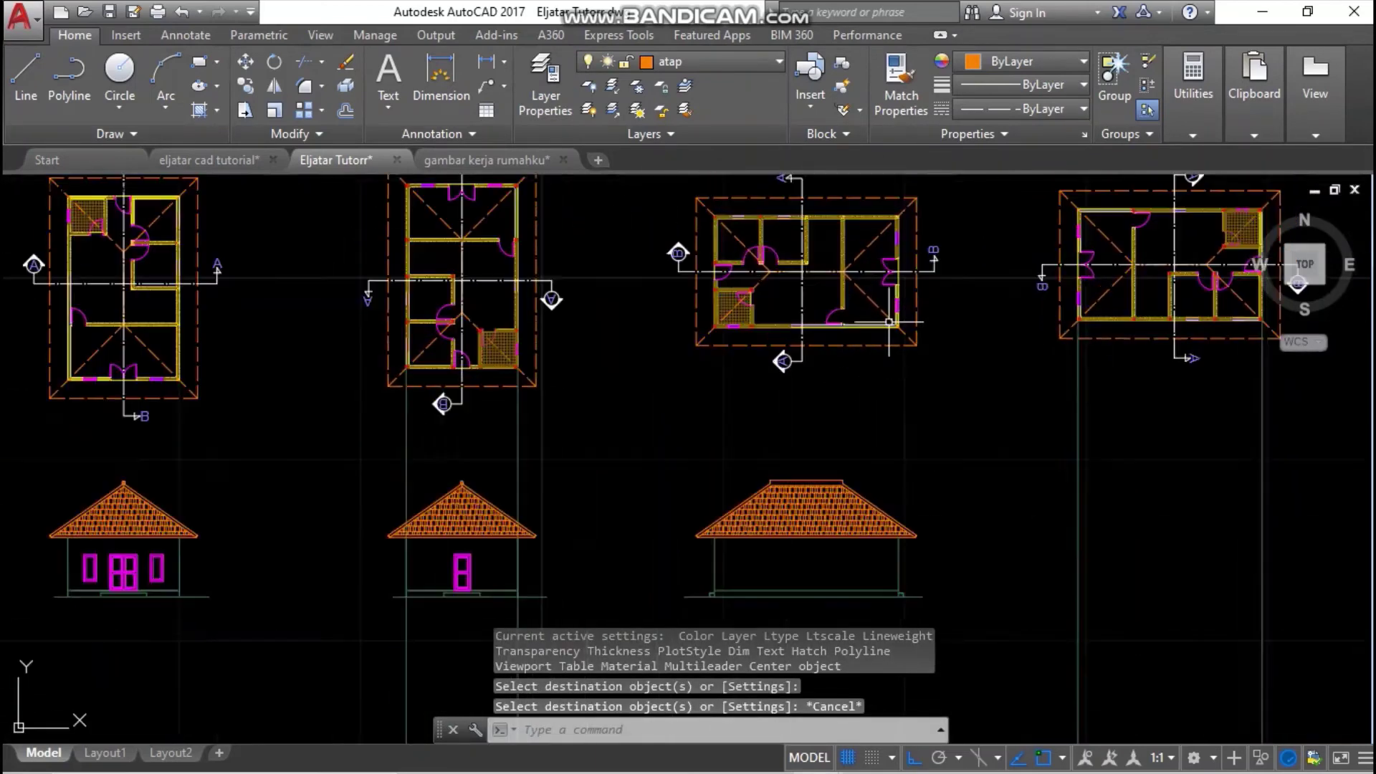
scroll(738, 409, up, 4)
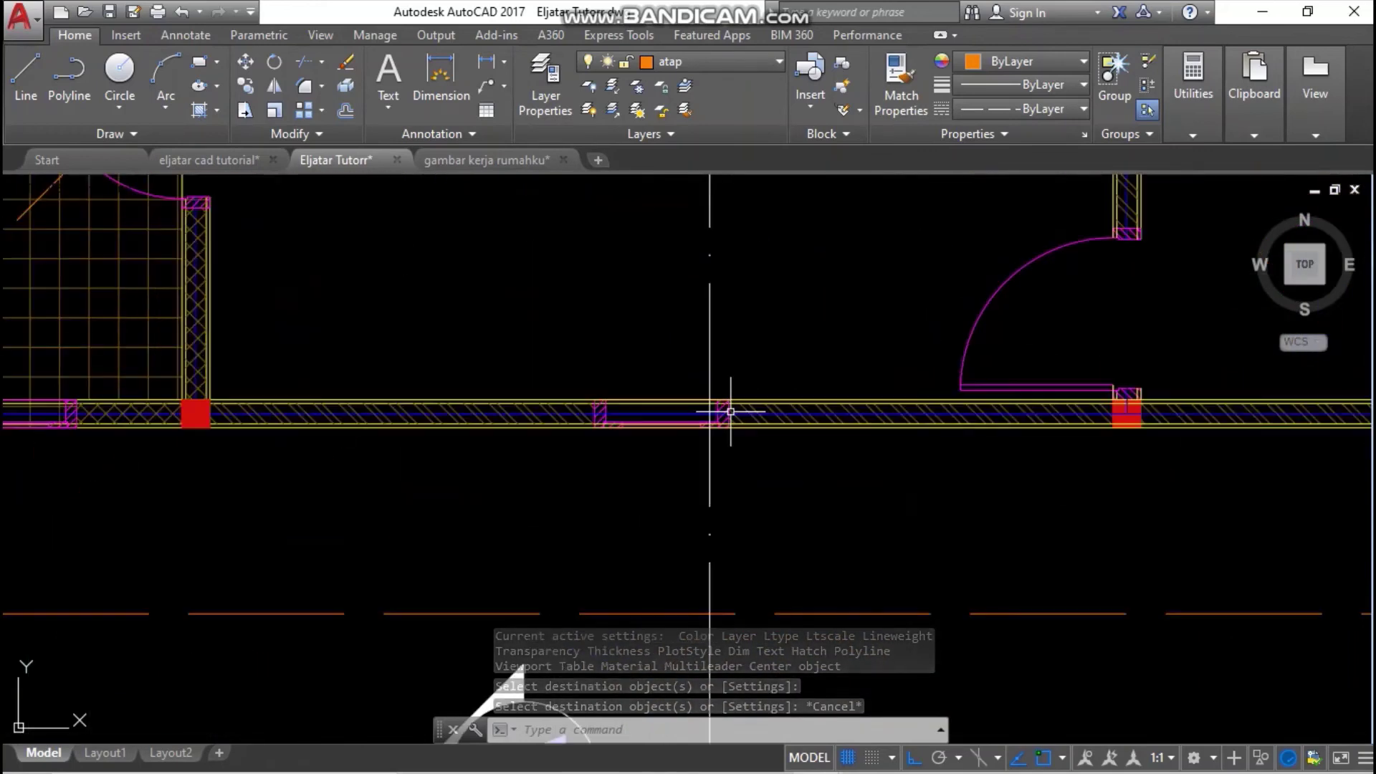
scroll(717, 405, down, 2)
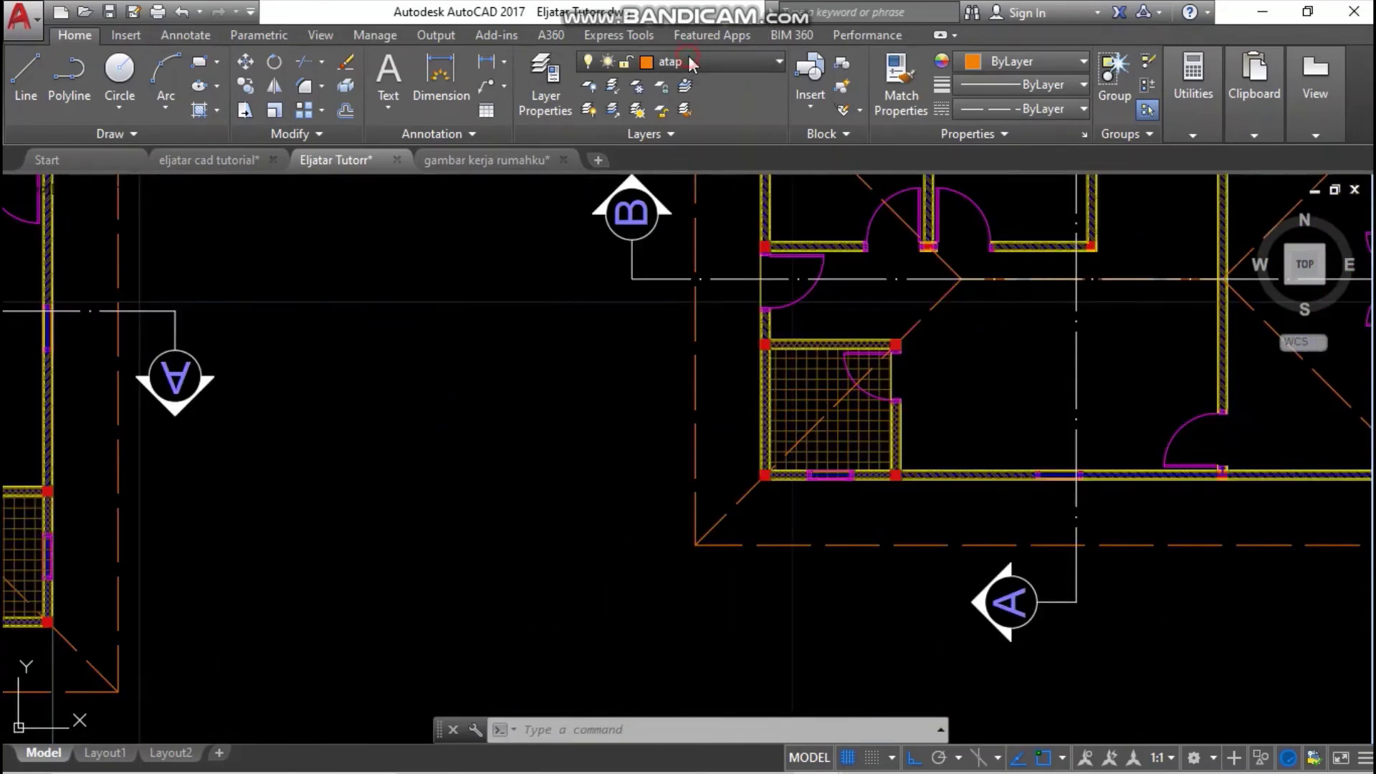
click(691, 63)
click(694, 136)
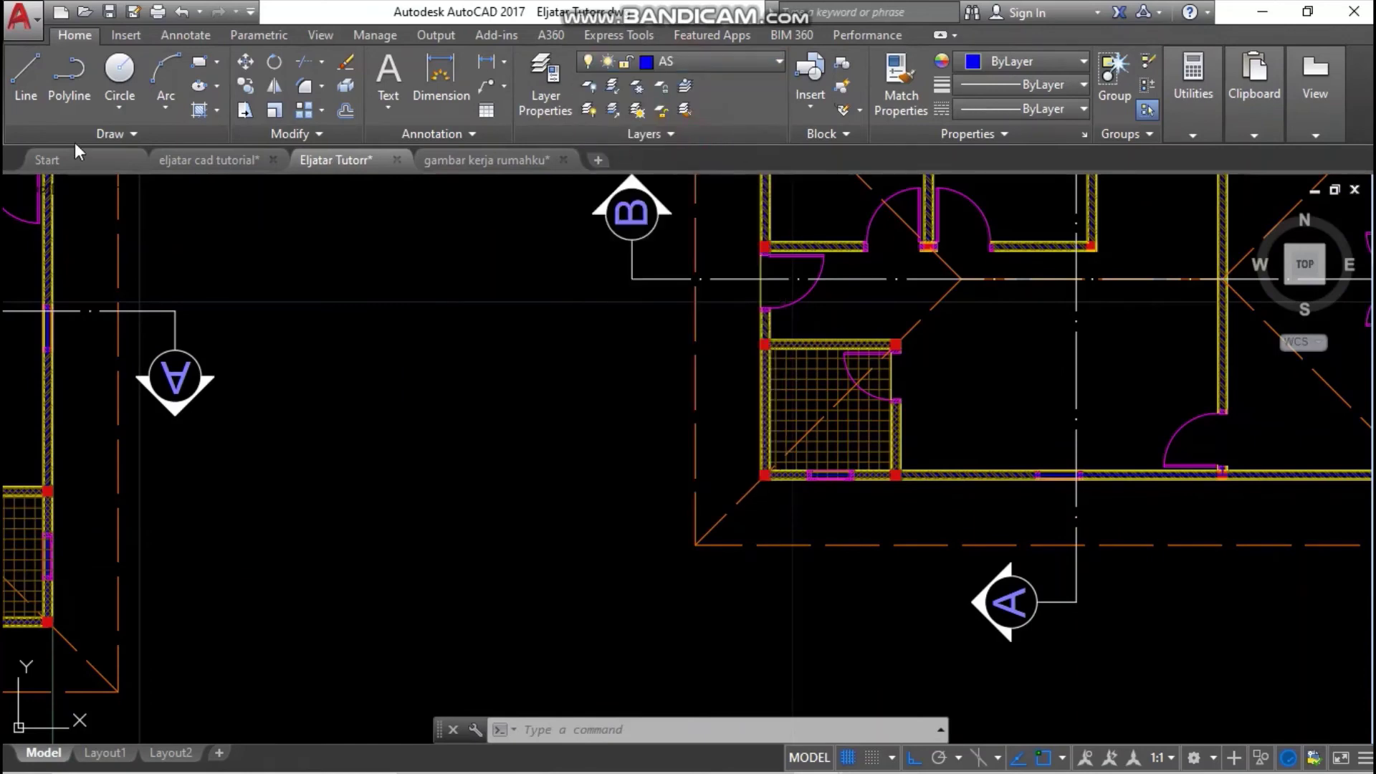
click(136, 134)
scroll(804, 492, up, 6)
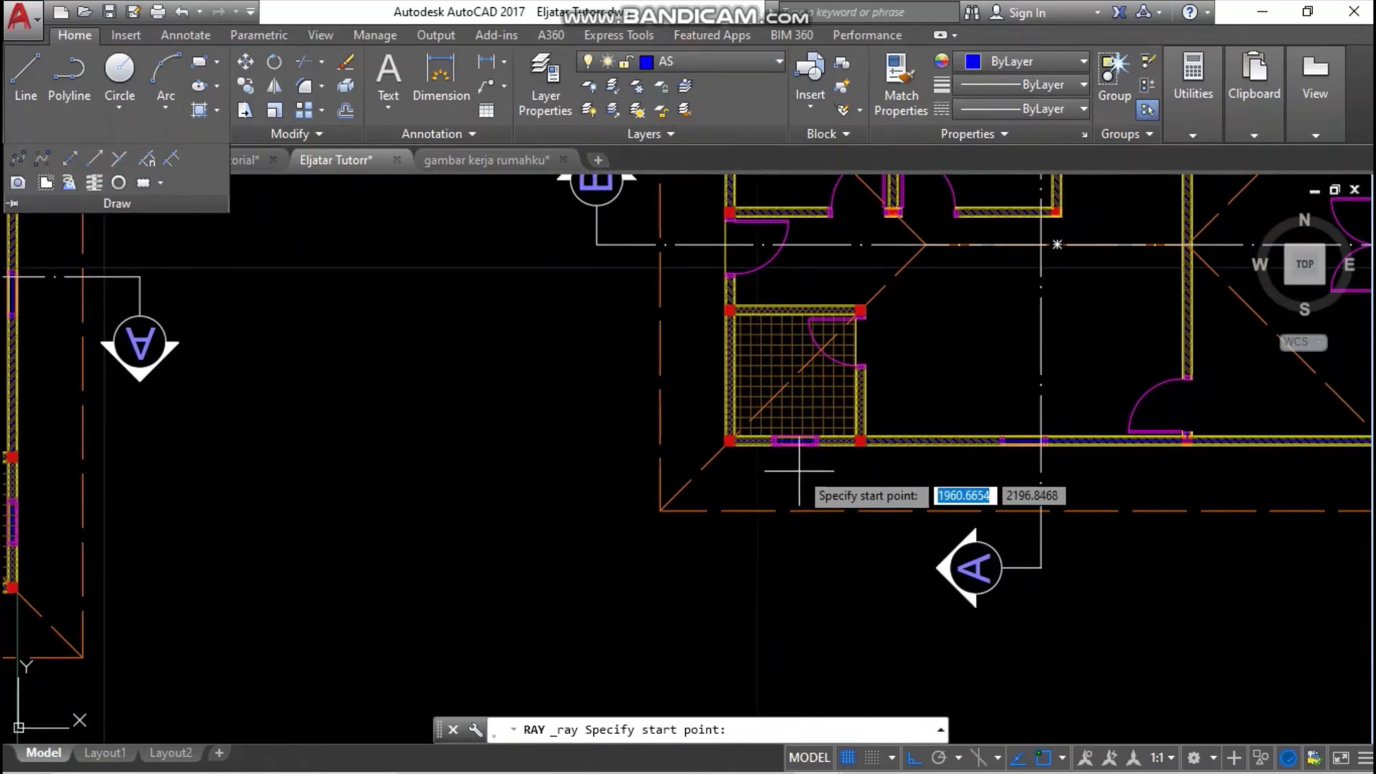
middle_drag(670, 390, 671, 486)
scroll(736, 485, up, 2)
click(736, 484)
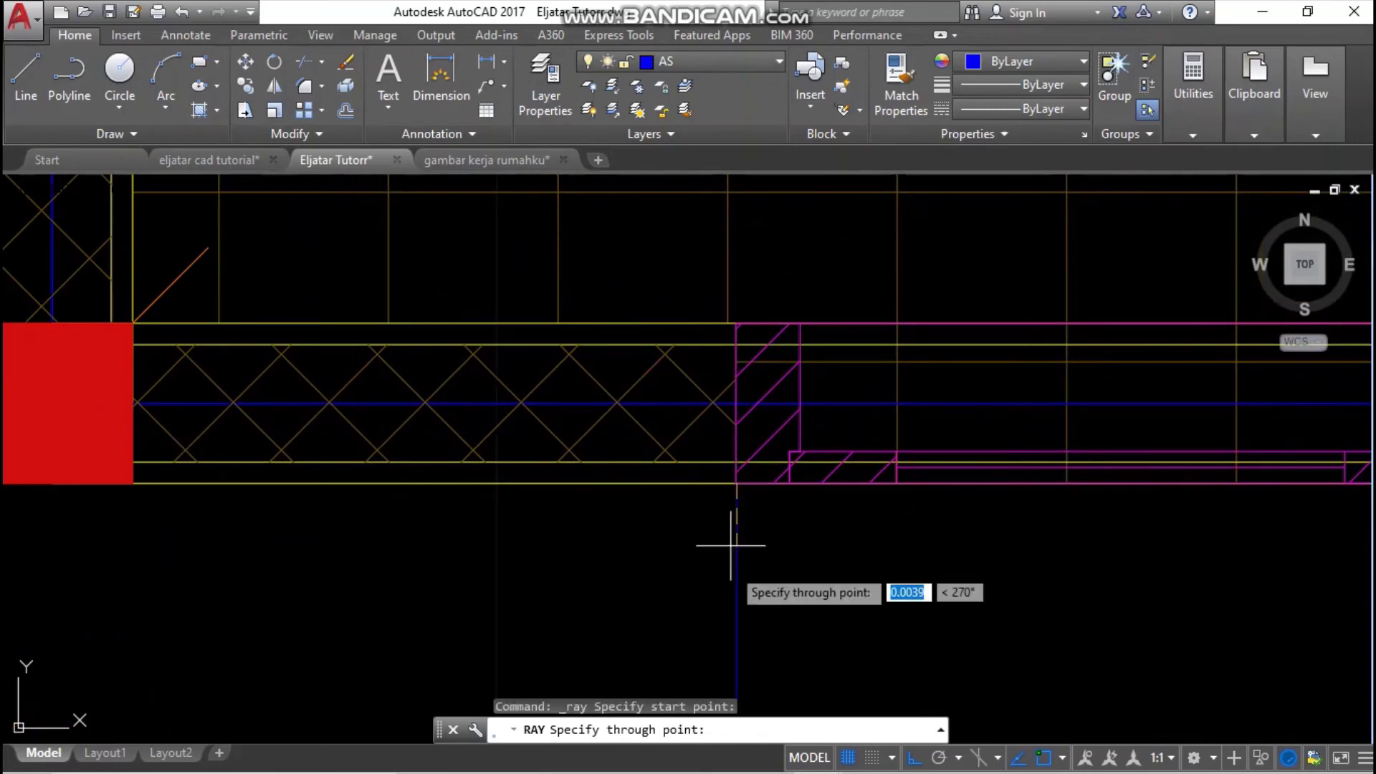
click(807, 607)
- Cast a second vertical ray down from the right outer corner of the tiled room's window
scroll(875, 578, down, 3)
scroll(915, 483, up, 3)
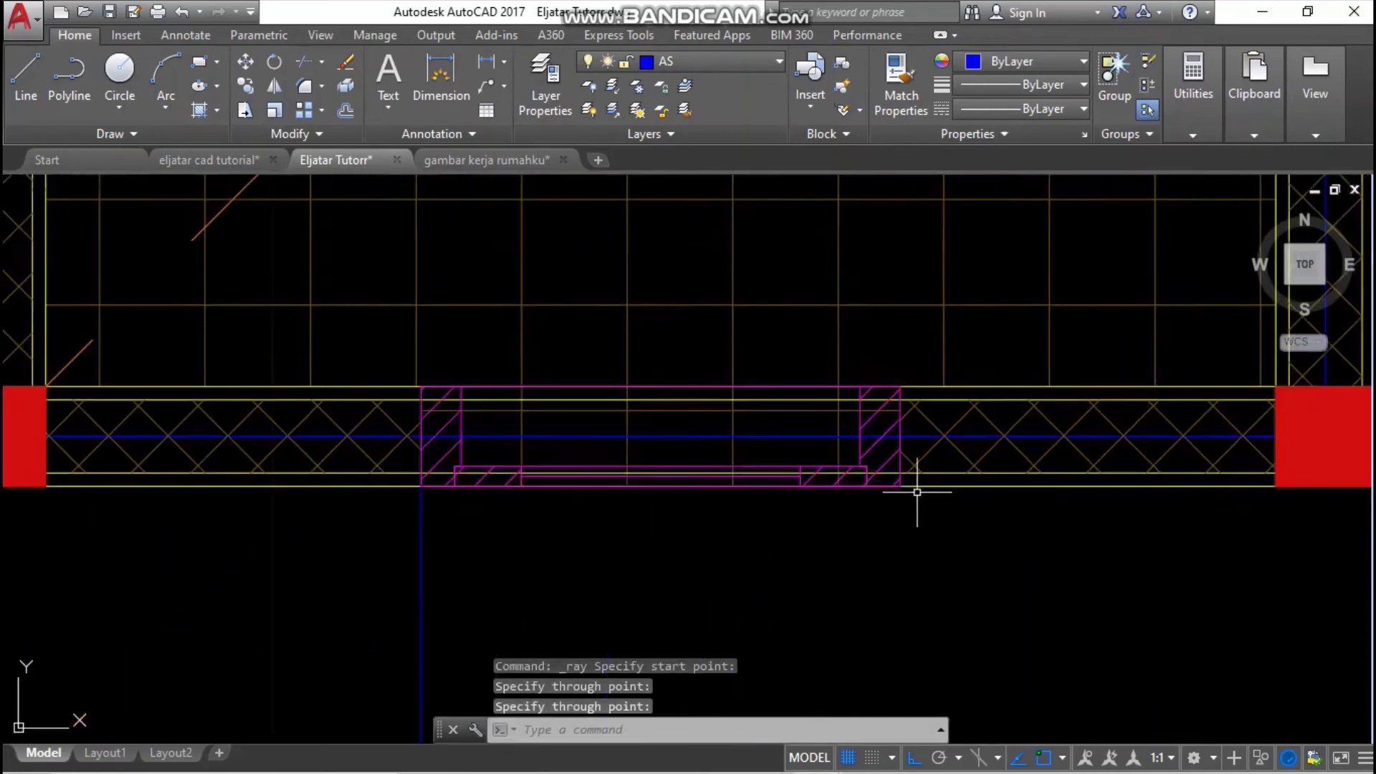
key(Return)
key(Return)
click(886, 483)
click(887, 577)
key(Return)
scroll(895, 577, down, 10)
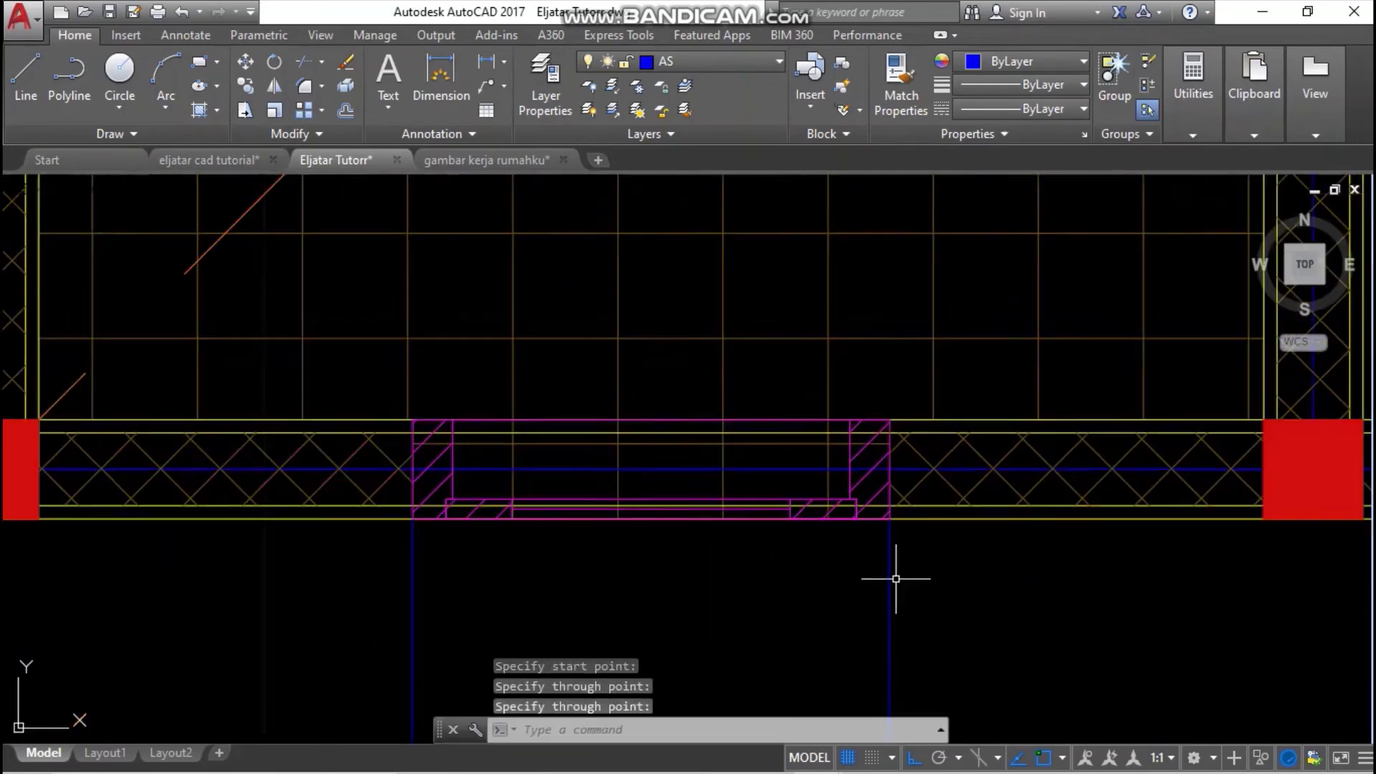
- Cast a vertical ray down from the left outer corner of the window near section line A in the lower wall
middle_drag(1242, 550, 1034, 483)
scroll(1073, 489, up, 4)
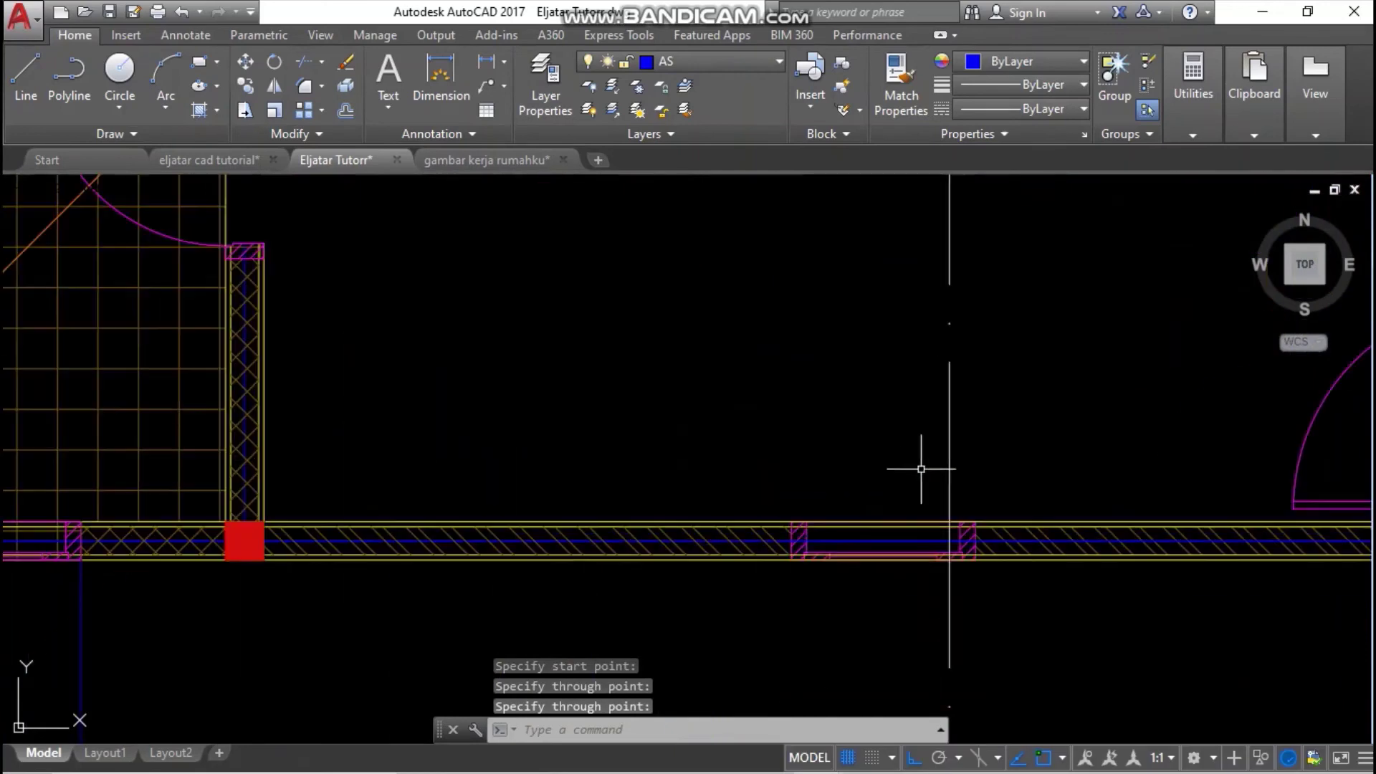
scroll(712, 577, up, 3)
scroll(848, 528, up, 3)
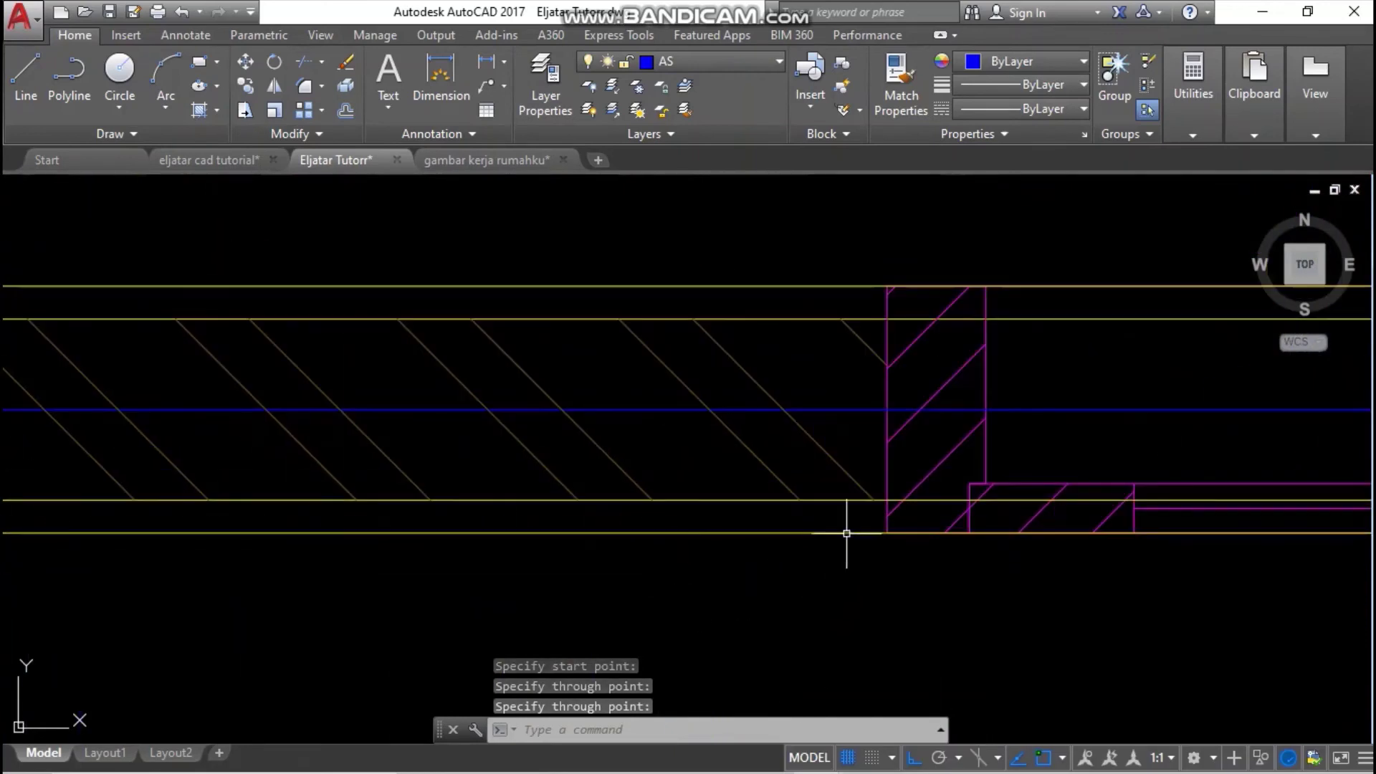
key(Return)
click(888, 534)
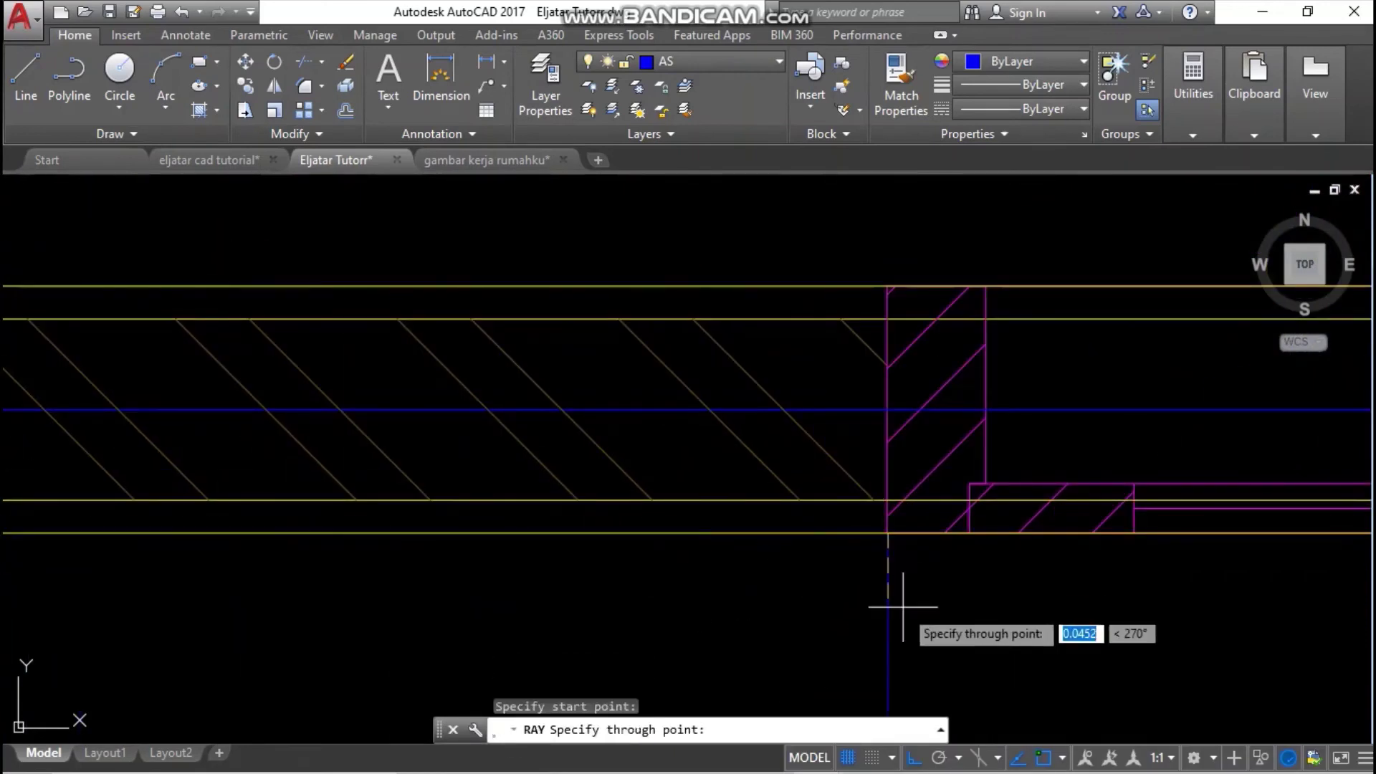
click(914, 604)
key(Return)
- Cast a vertical ray down from the right outer corner of the same window near section line A
scroll(915, 602, down, 6)
middle_drag(911, 598, 719, 507)
scroll(1030, 497, up, 5)
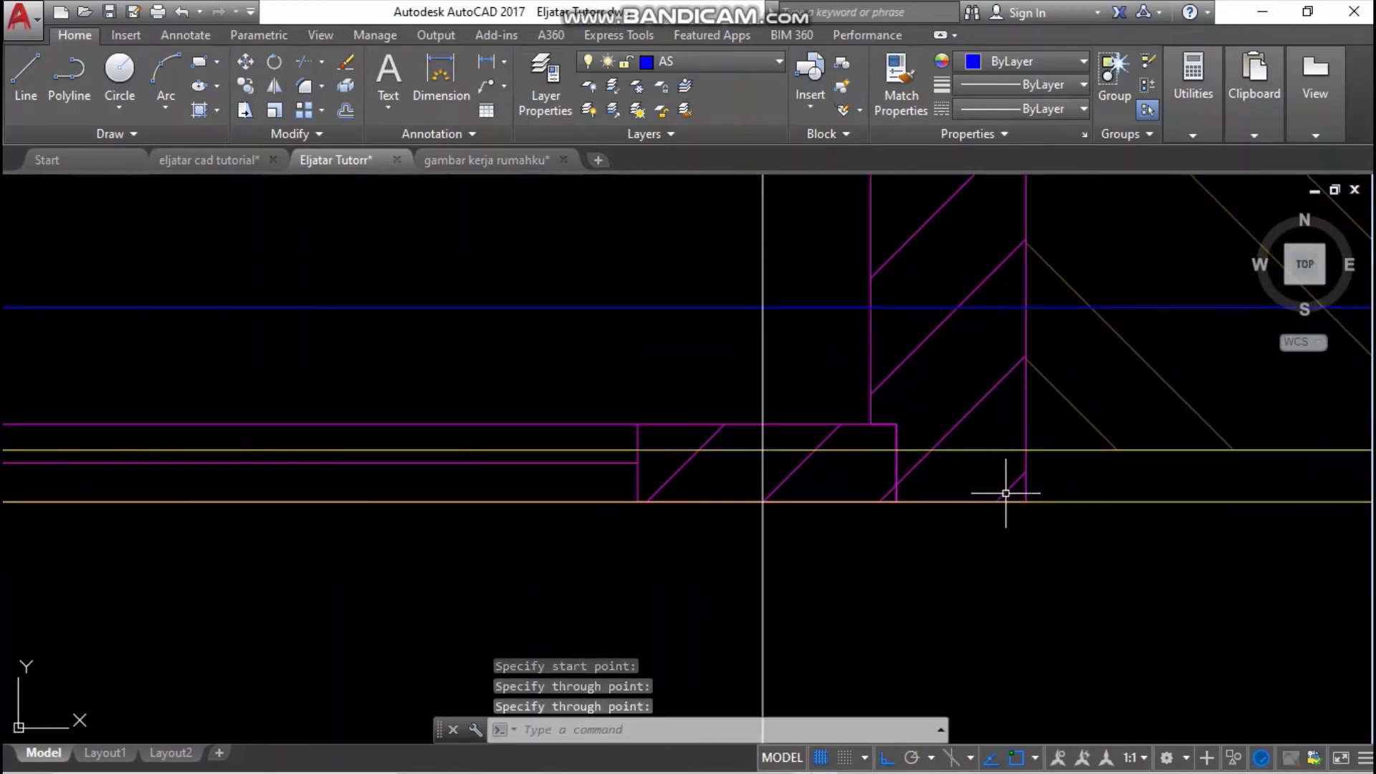
key(Return)
click(1027, 502)
click(1027, 596)
scroll(1027, 596, down, 5)
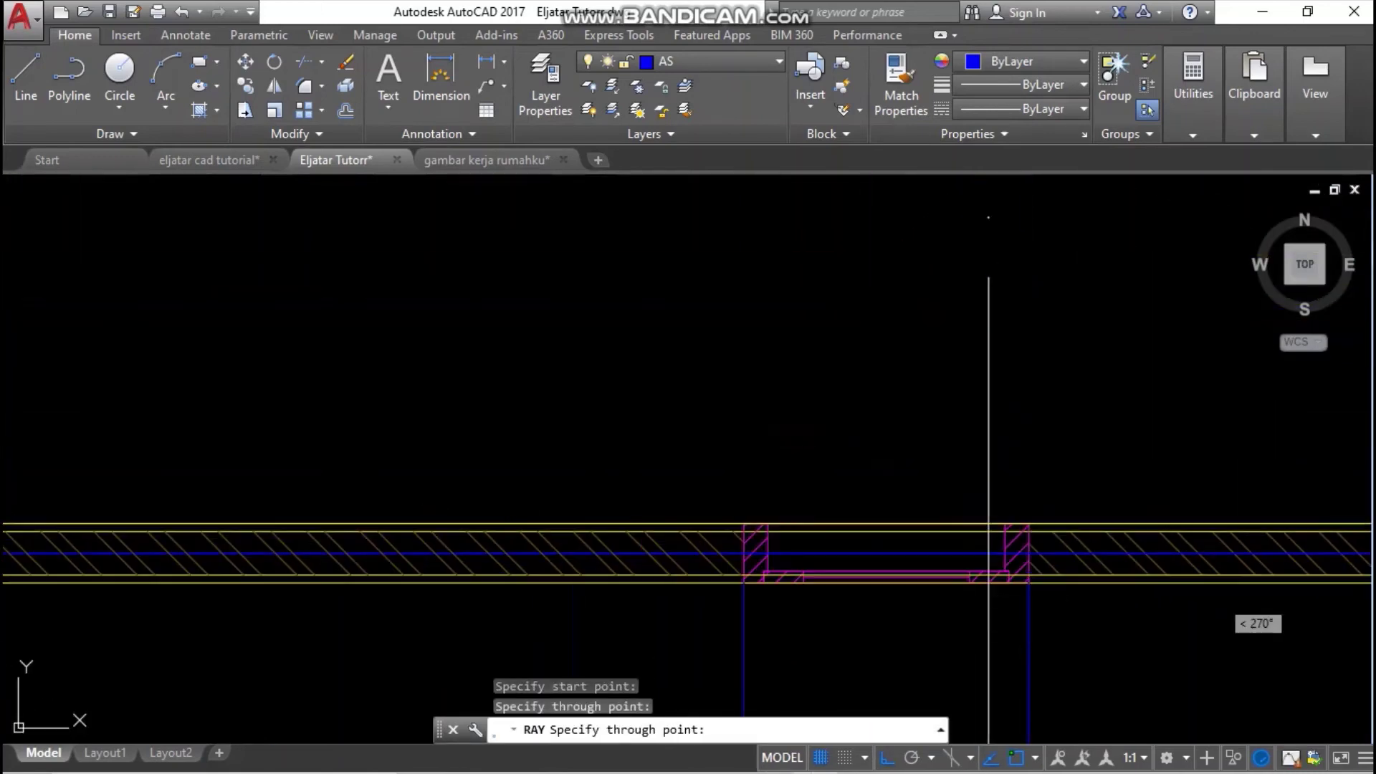
key(Return)
- Check the rotated plan's lower wall for further openings and compare the projection rays with the side elevation below
scroll(1032, 584, down, 4)
scroll(1044, 570, down, 2)
scroll(1014, 430, down, 3)
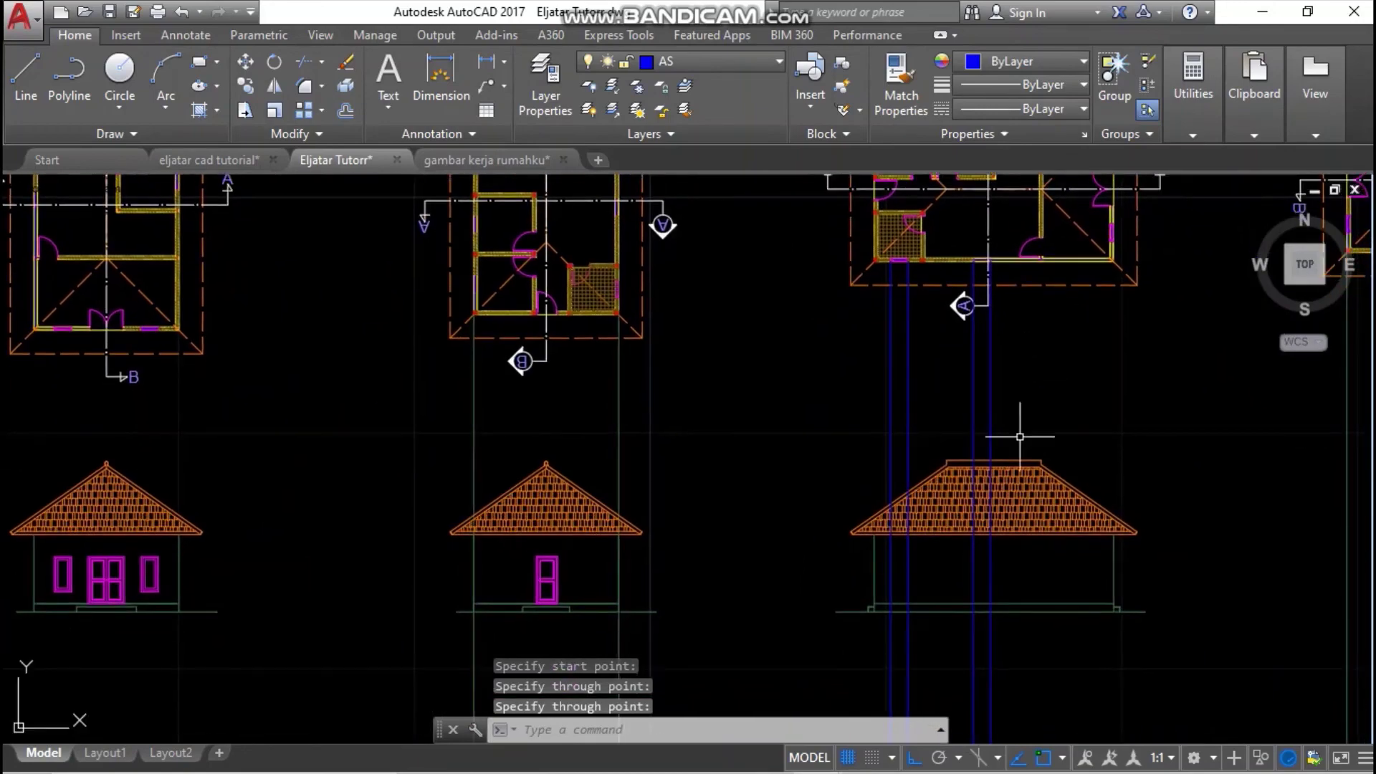
scroll(1014, 323, up, 4)
scroll(1068, 380, up, 2)
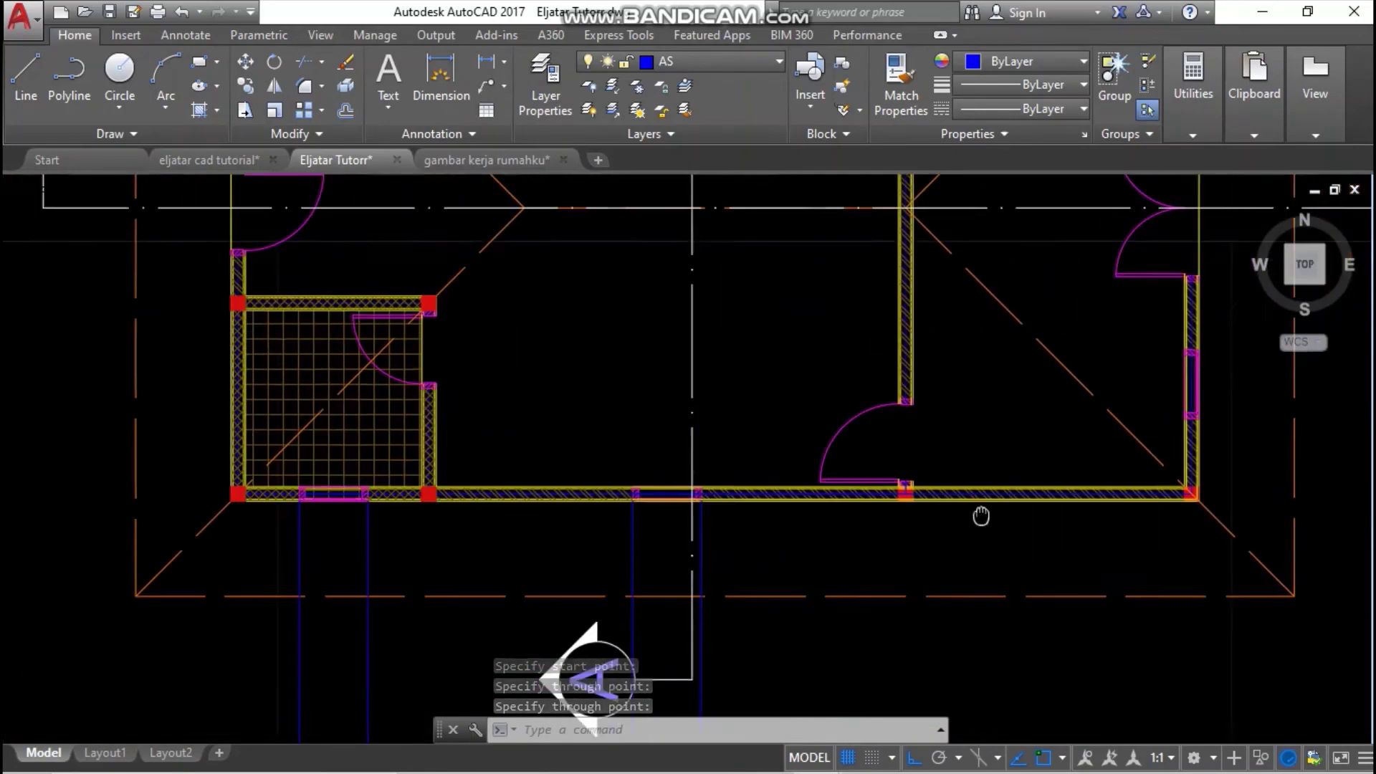
middle_drag(974, 448, 961, 501)
scroll(961, 501, down, 2)
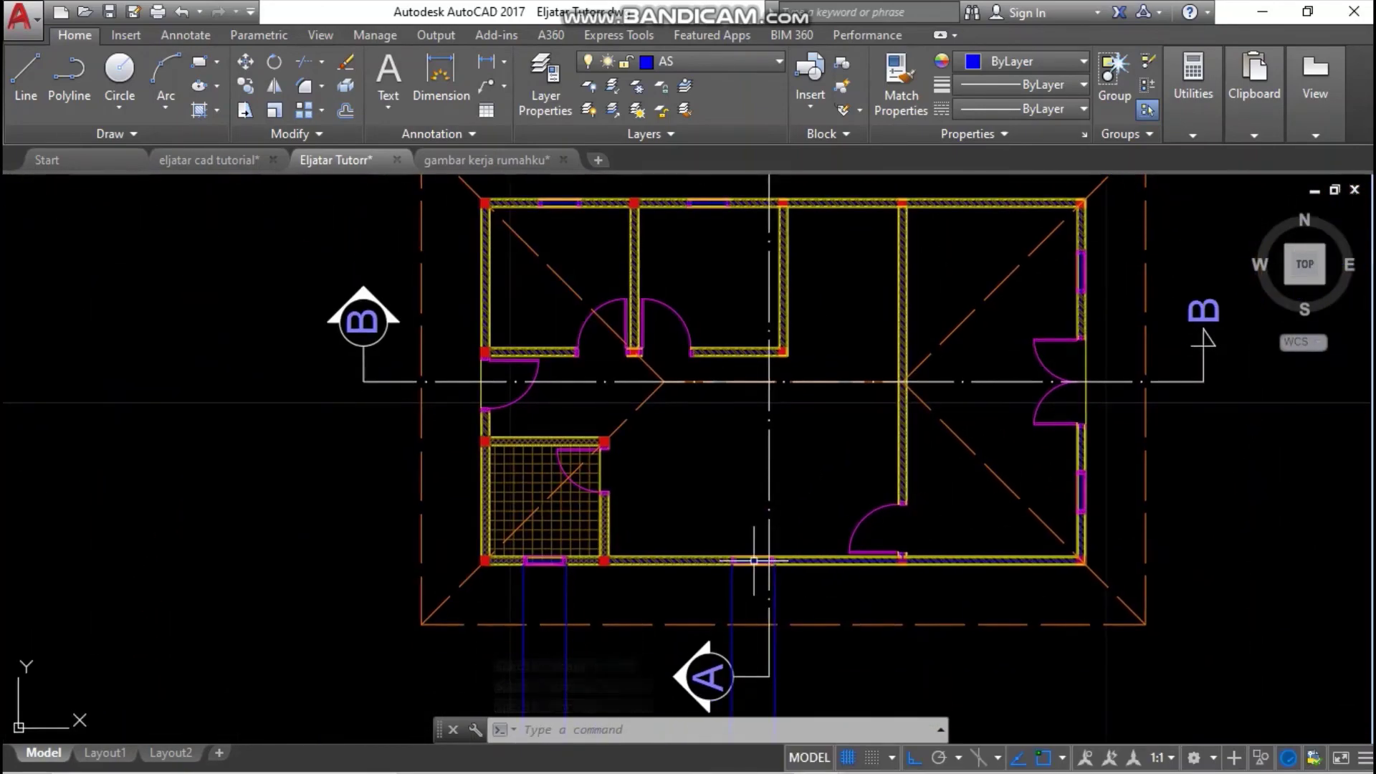
scroll(769, 402, down, 6)
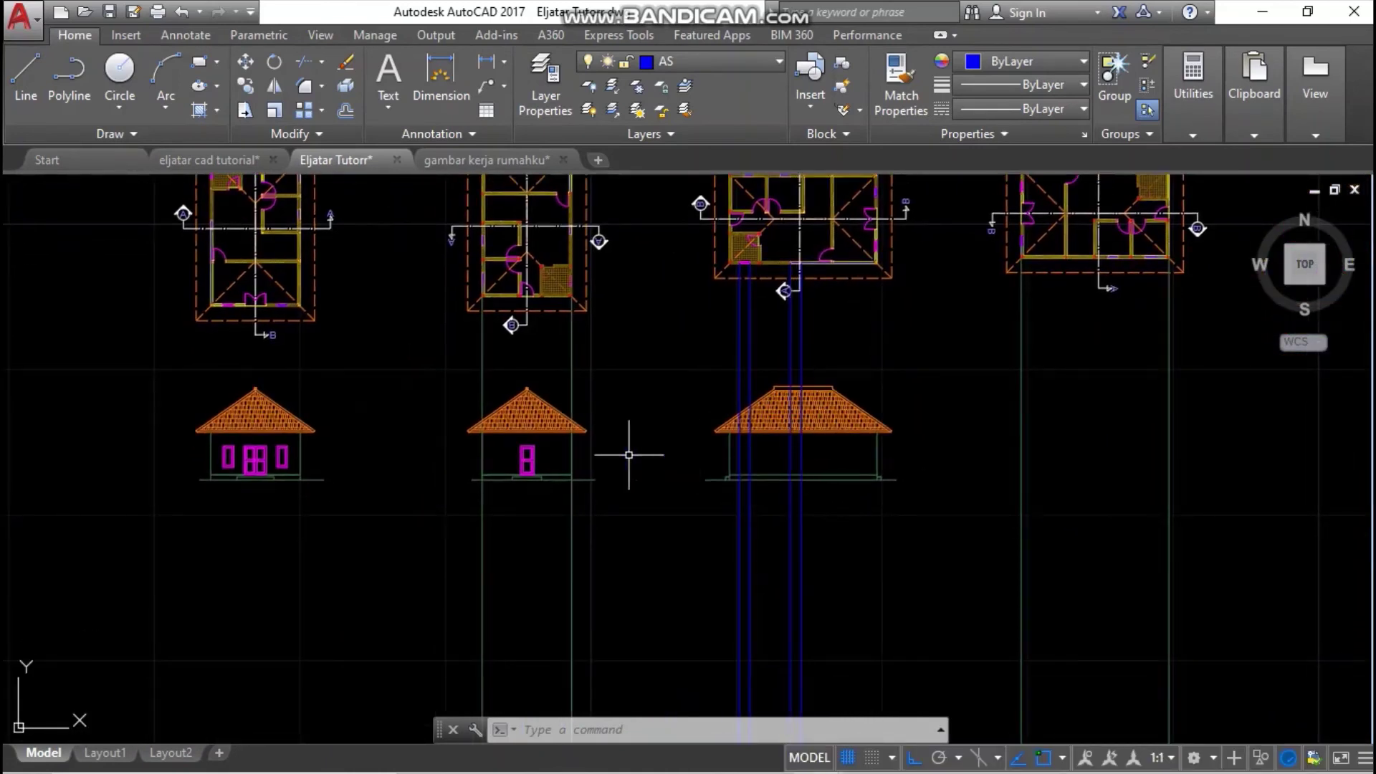
- Copy the front elevation's right window horizontally to the side elevation, placing its upper-left corner on the left ray of the right-hand pair
scroll(272, 450, up, 9)
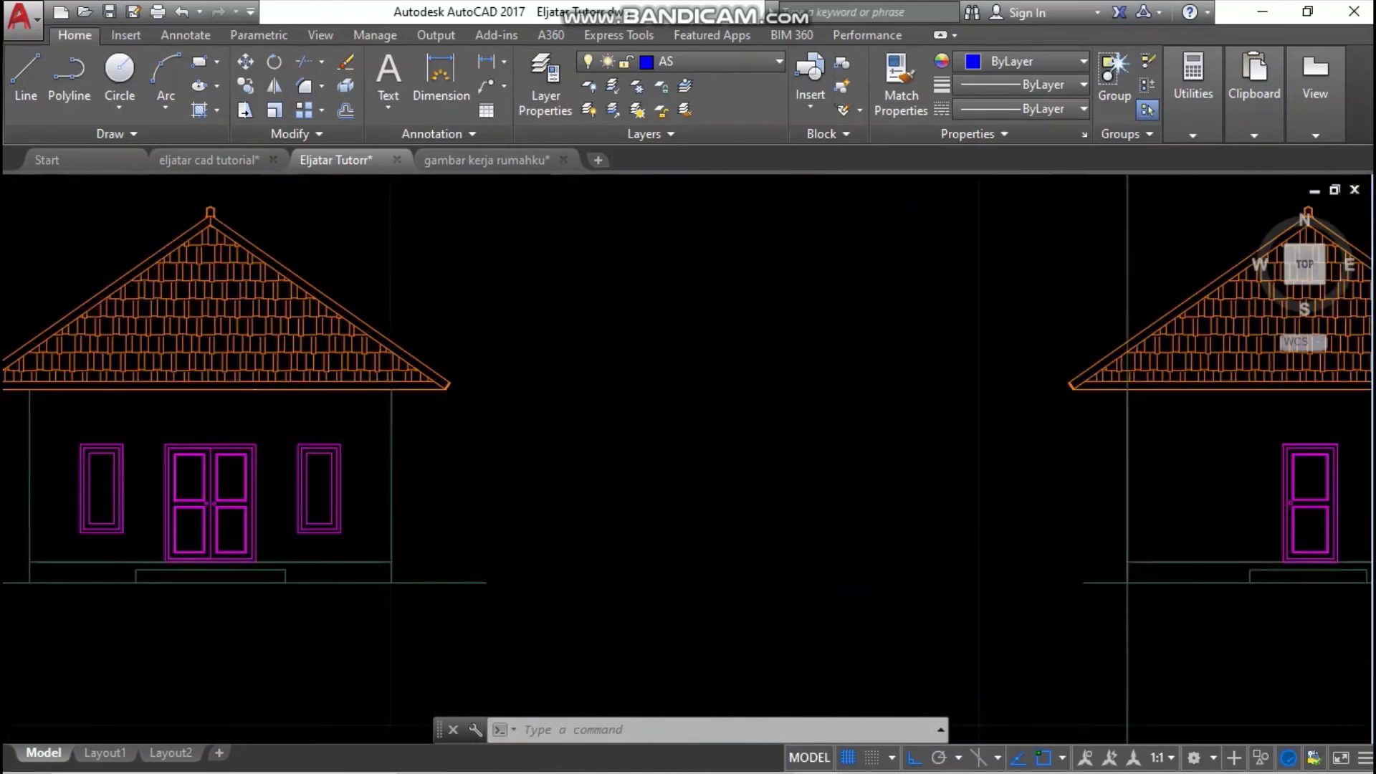
click(273, 443)
click(402, 621)
right_click(378, 368)
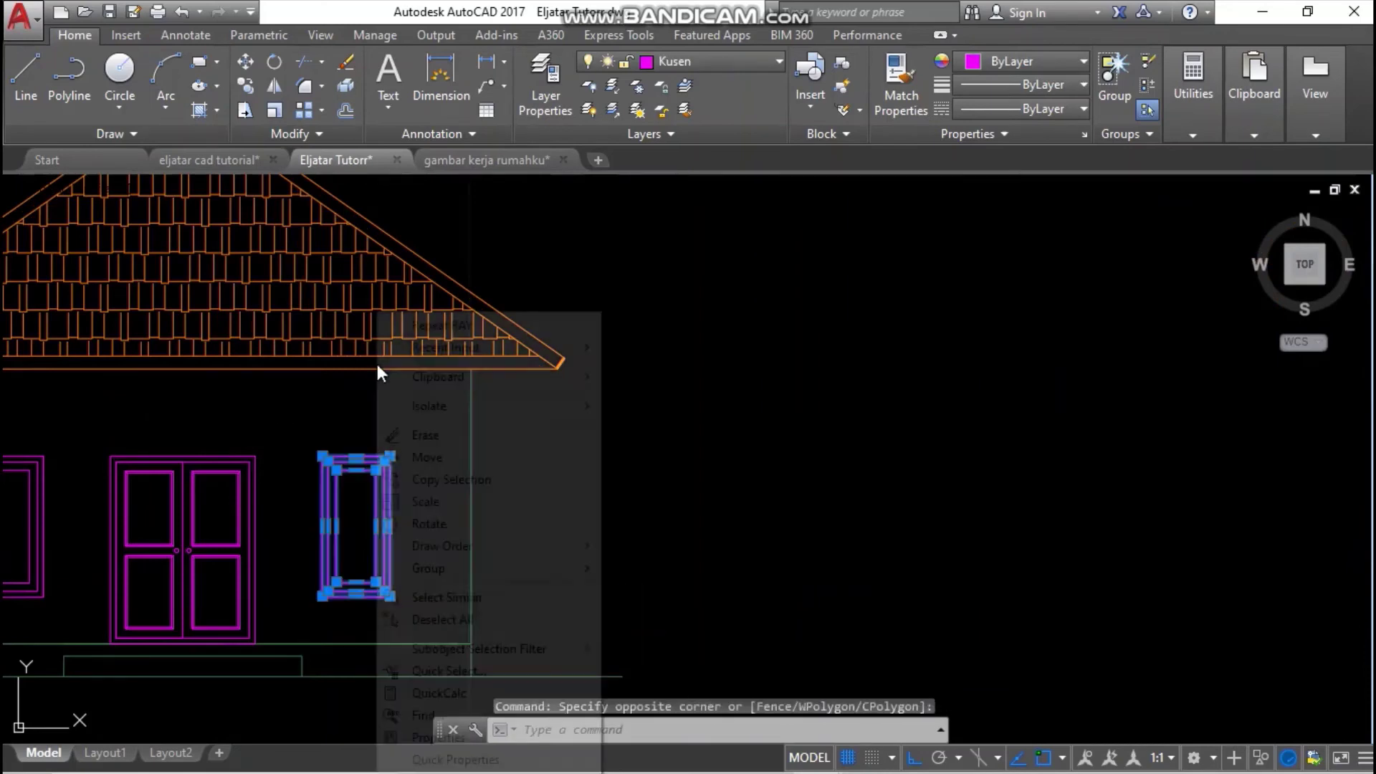
click(462, 479)
scroll(365, 442, up, 3)
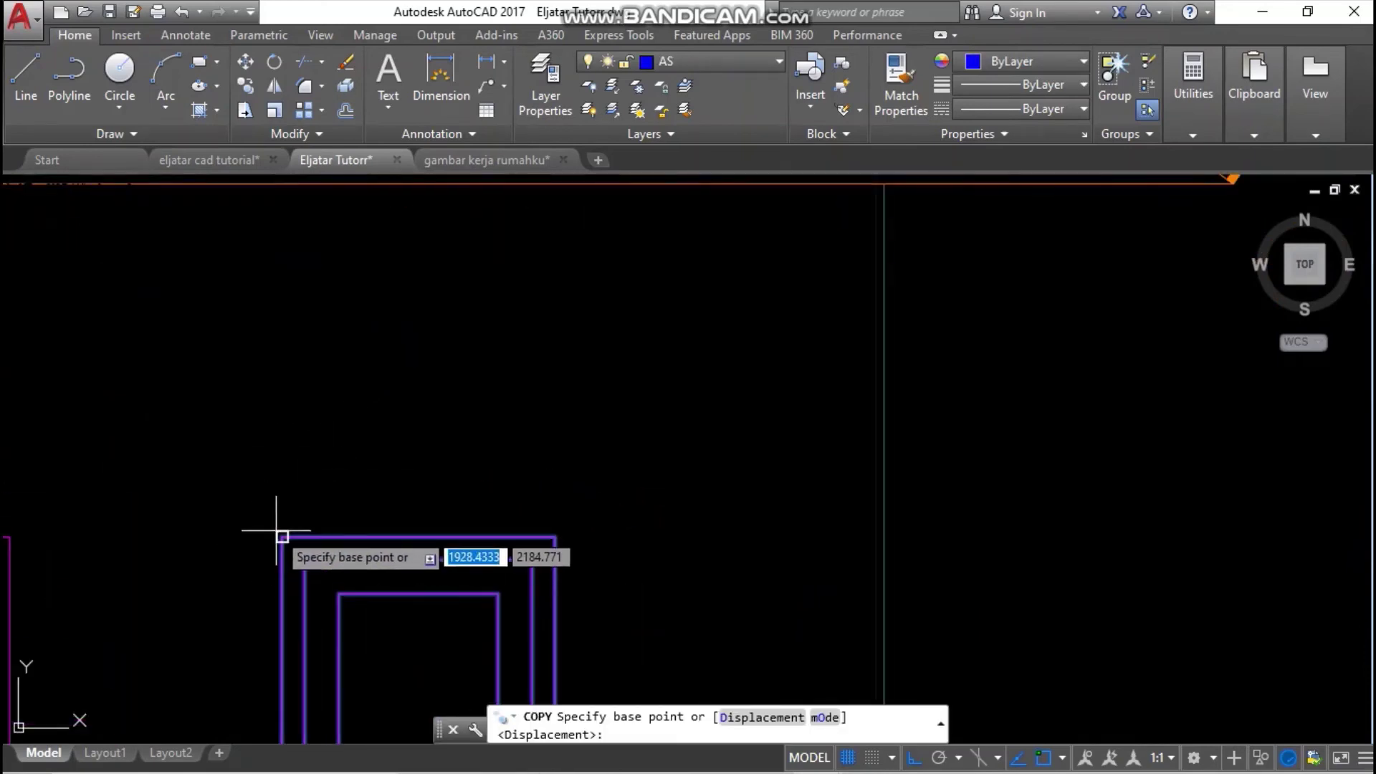
click(281, 534)
scroll(584, 384, down, 6)
scroll(708, 380, down, 4)
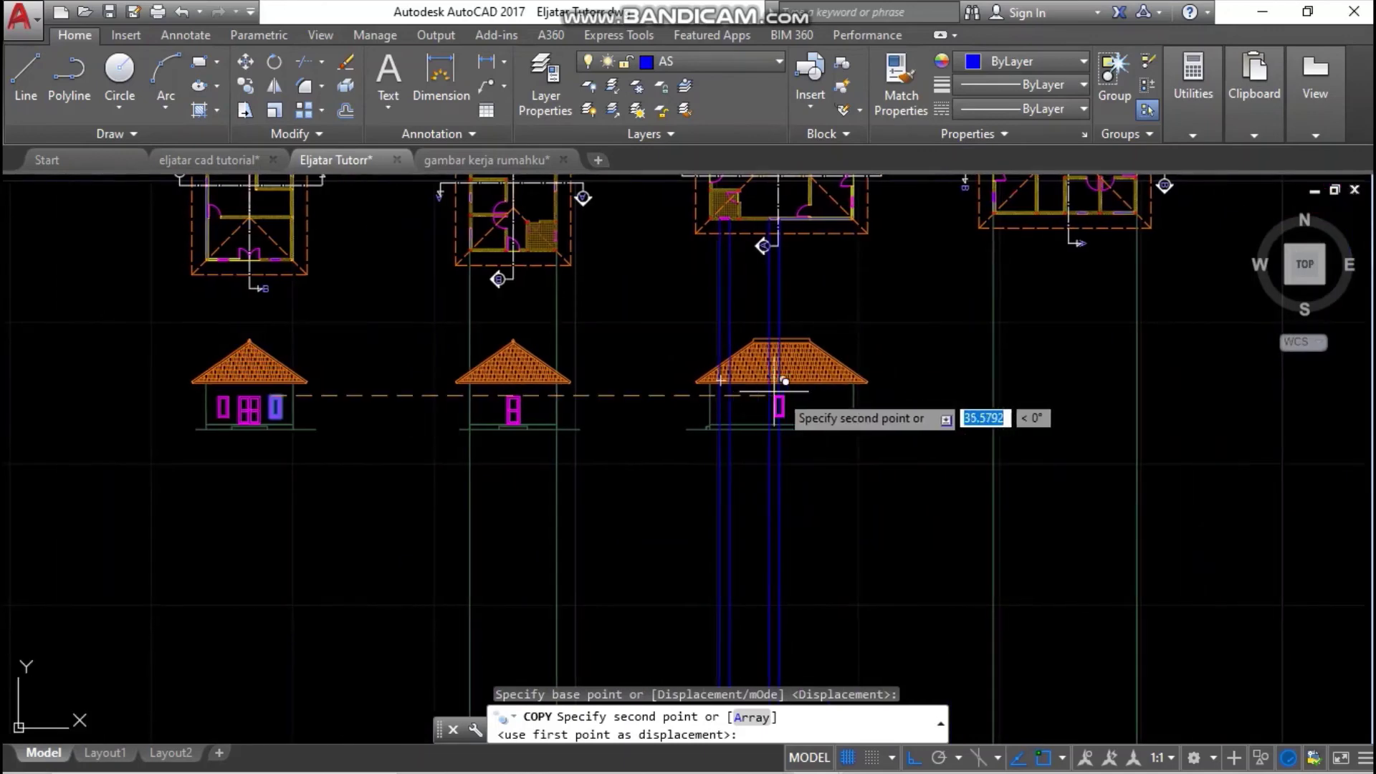
scroll(800, 466, up, 10)
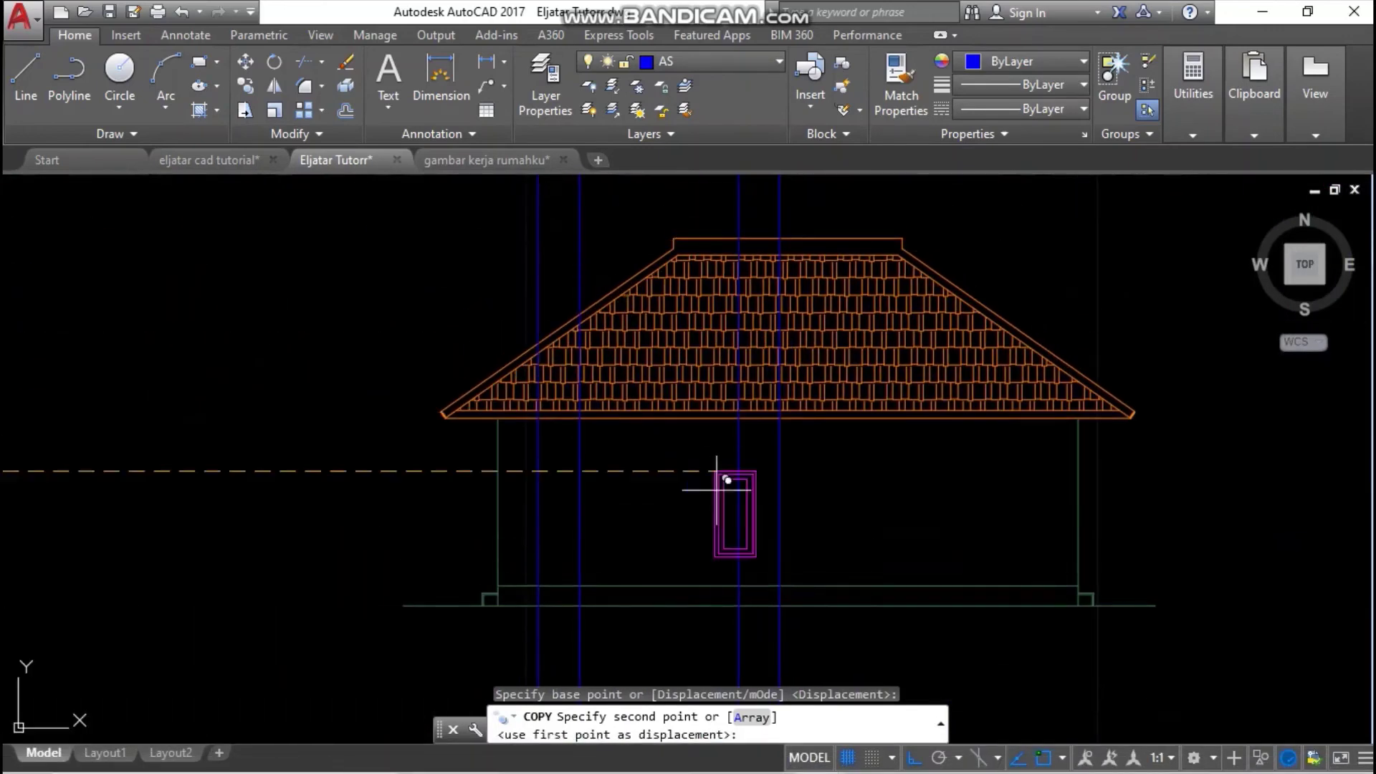
click(764, 464)
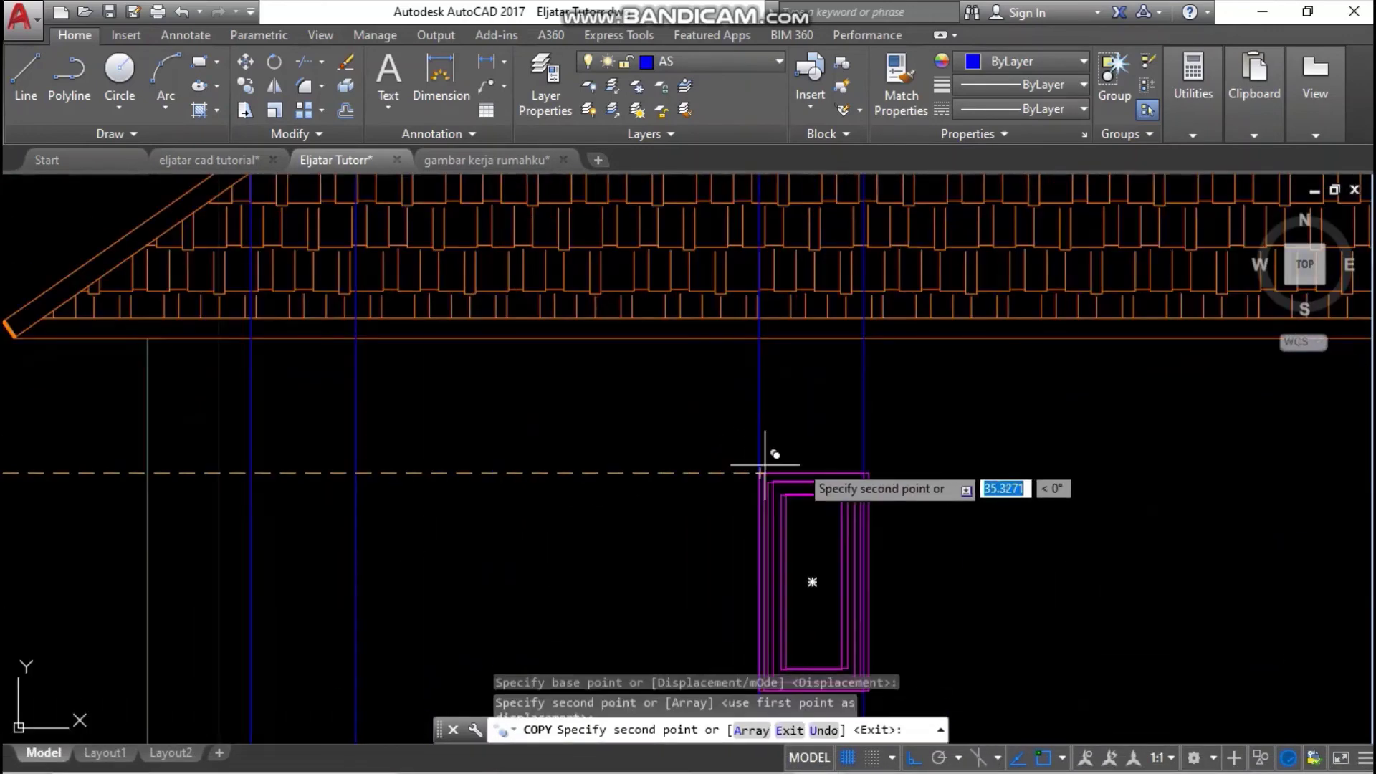
key(Escape)
- Compare the window copied into the side elevation with the floor plans and the window opening in the section drawing
scroll(779, 379, down, 2)
middle_drag(778, 531, 737, 445)
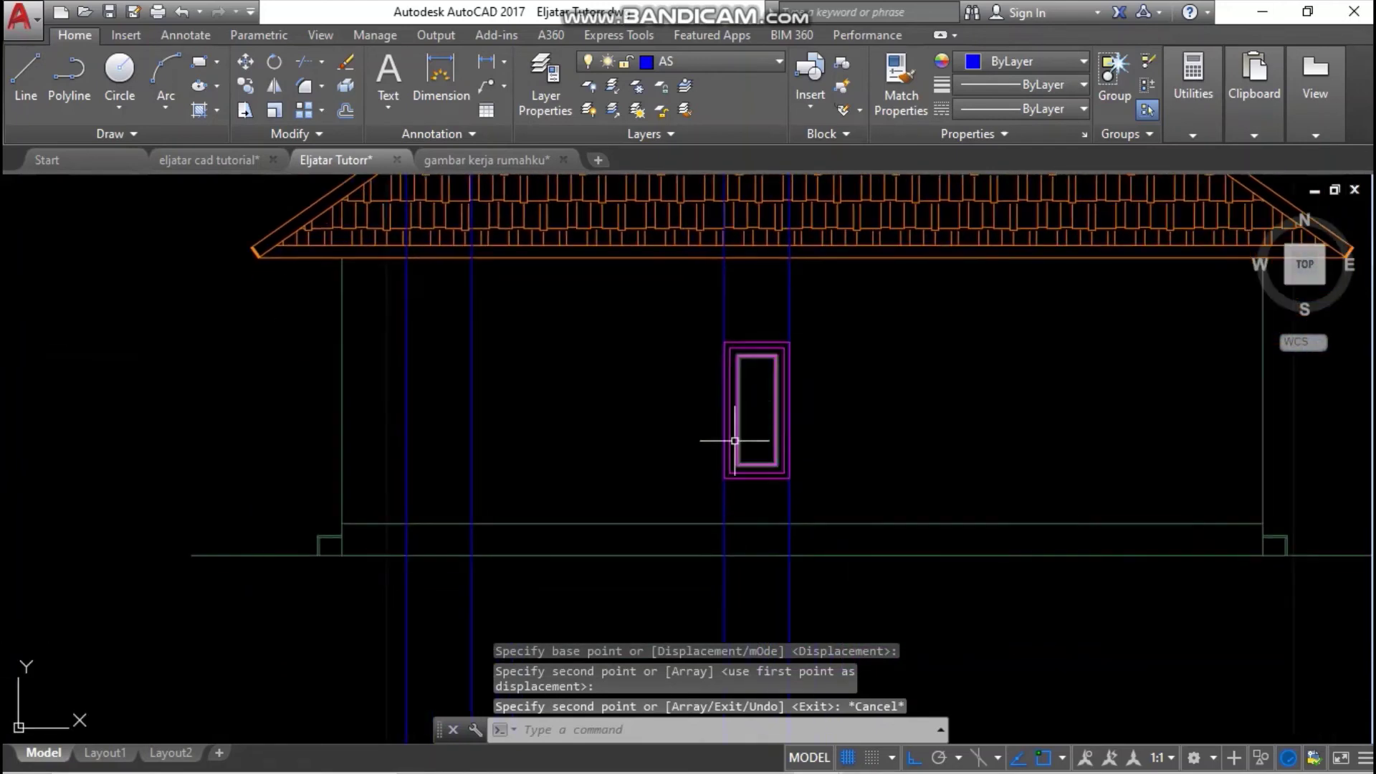
click(778, 494)
click(756, 434)
scroll(756, 434, down, 3)
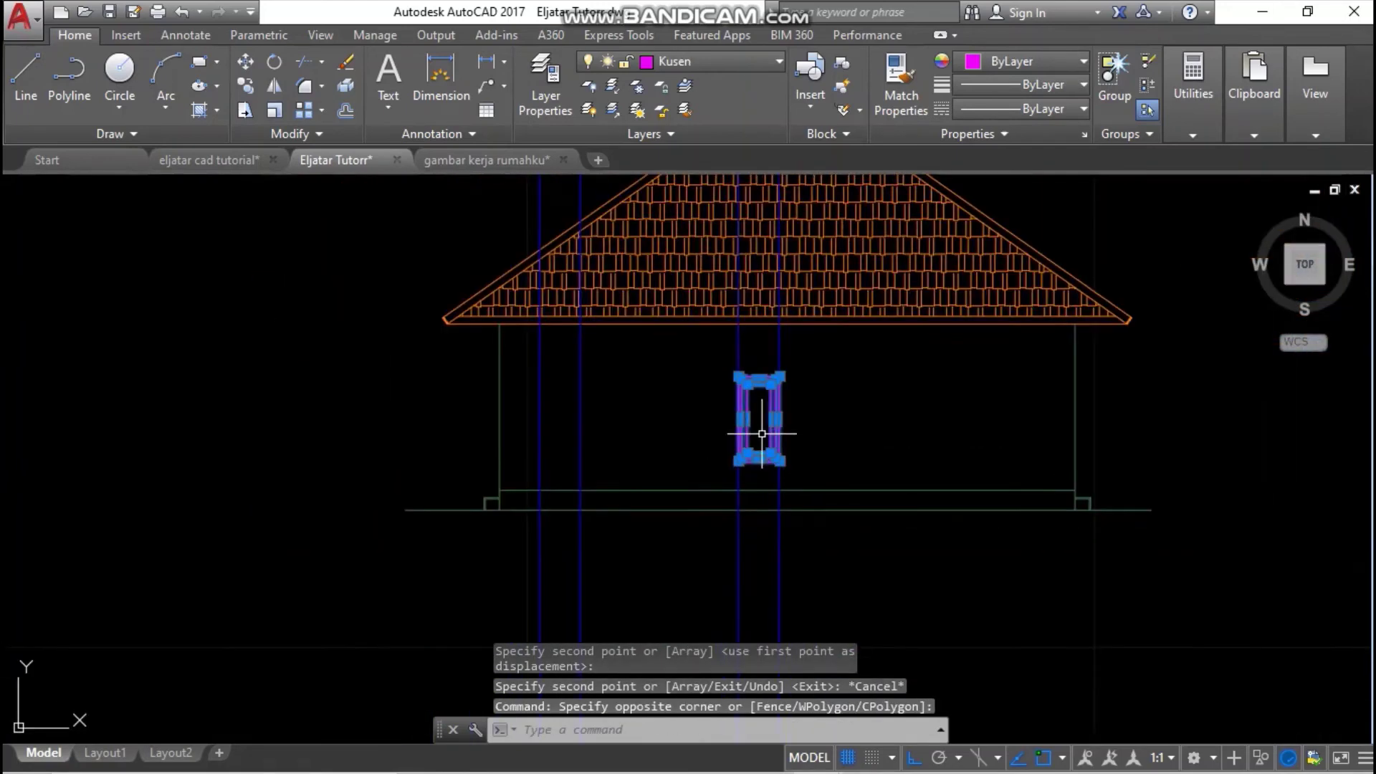
key(Escape)
scroll(793, 485, down, 4)
middle_drag(791, 489, 799, 604)
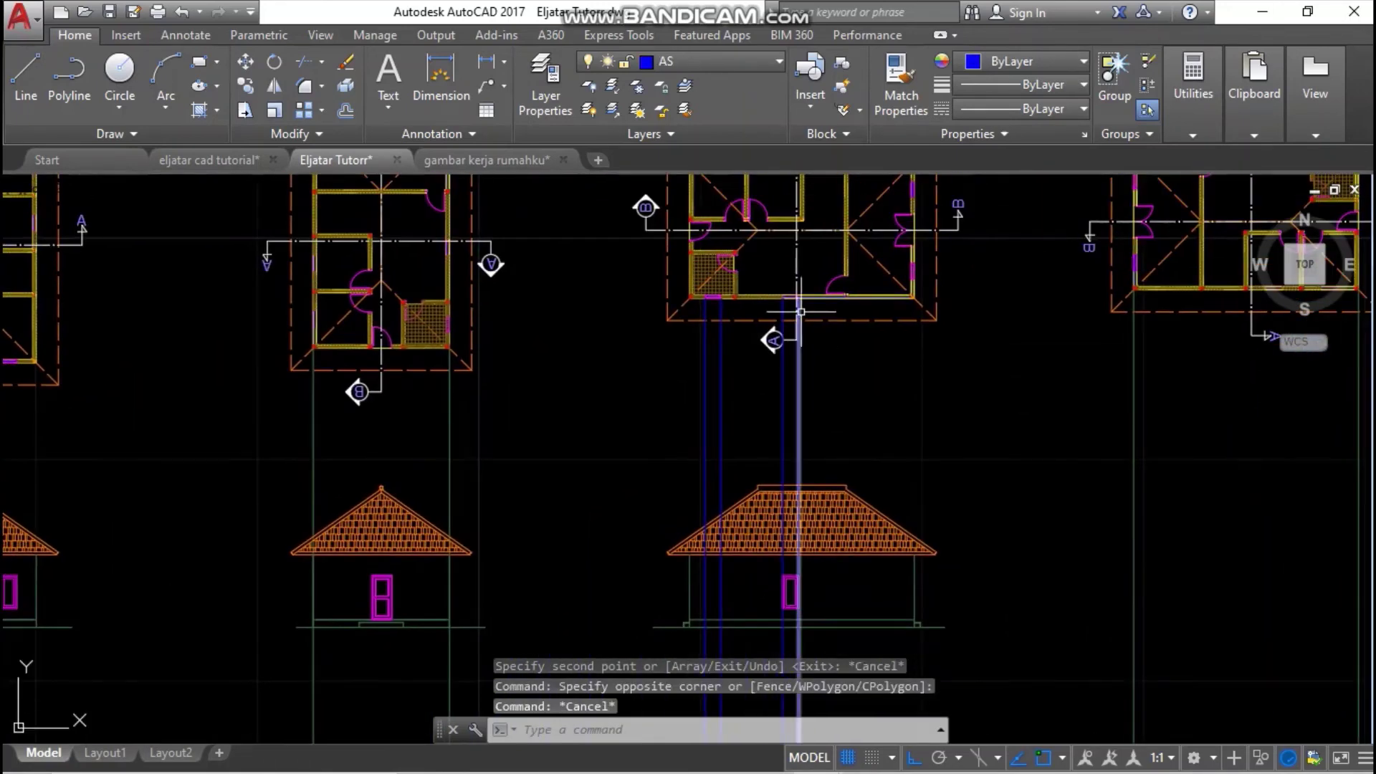
scroll(791, 310, down, 8)
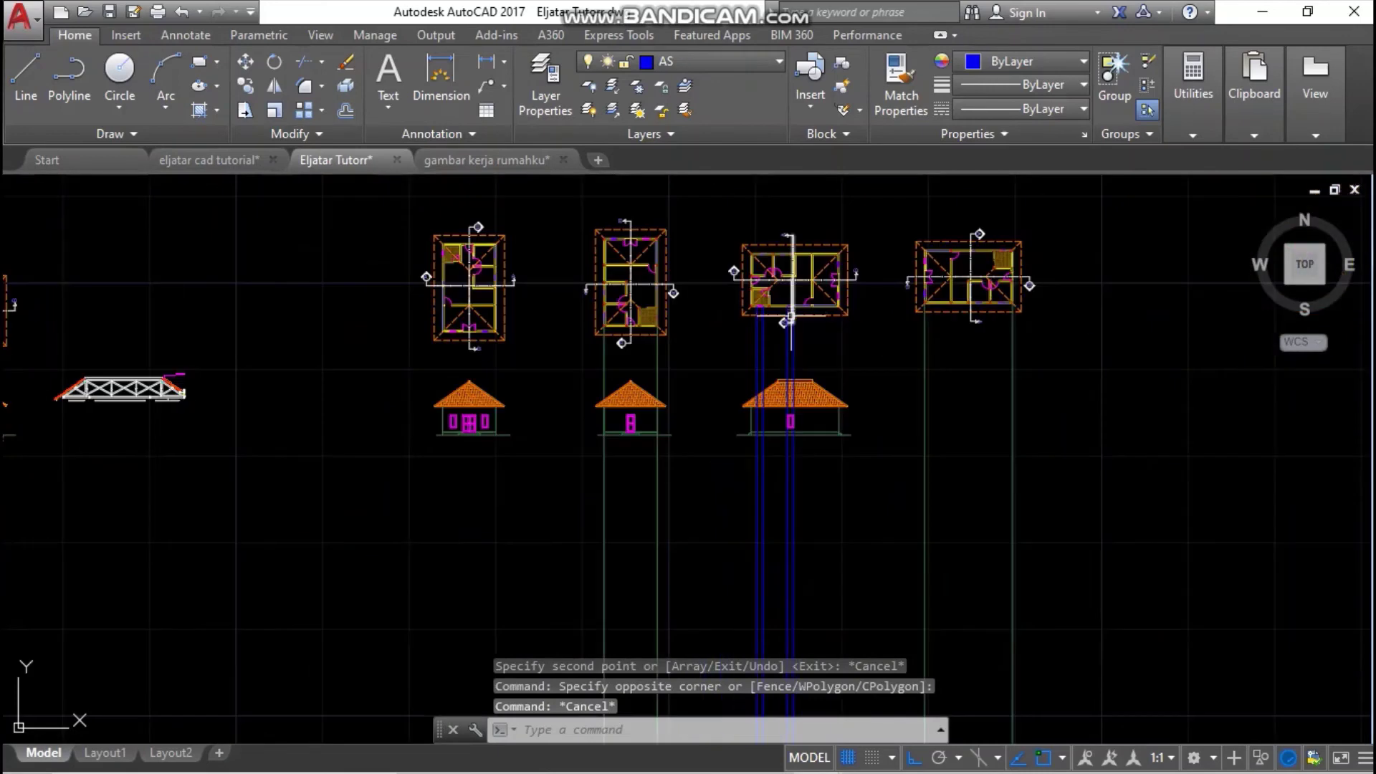
scroll(512, 423, up, 9)
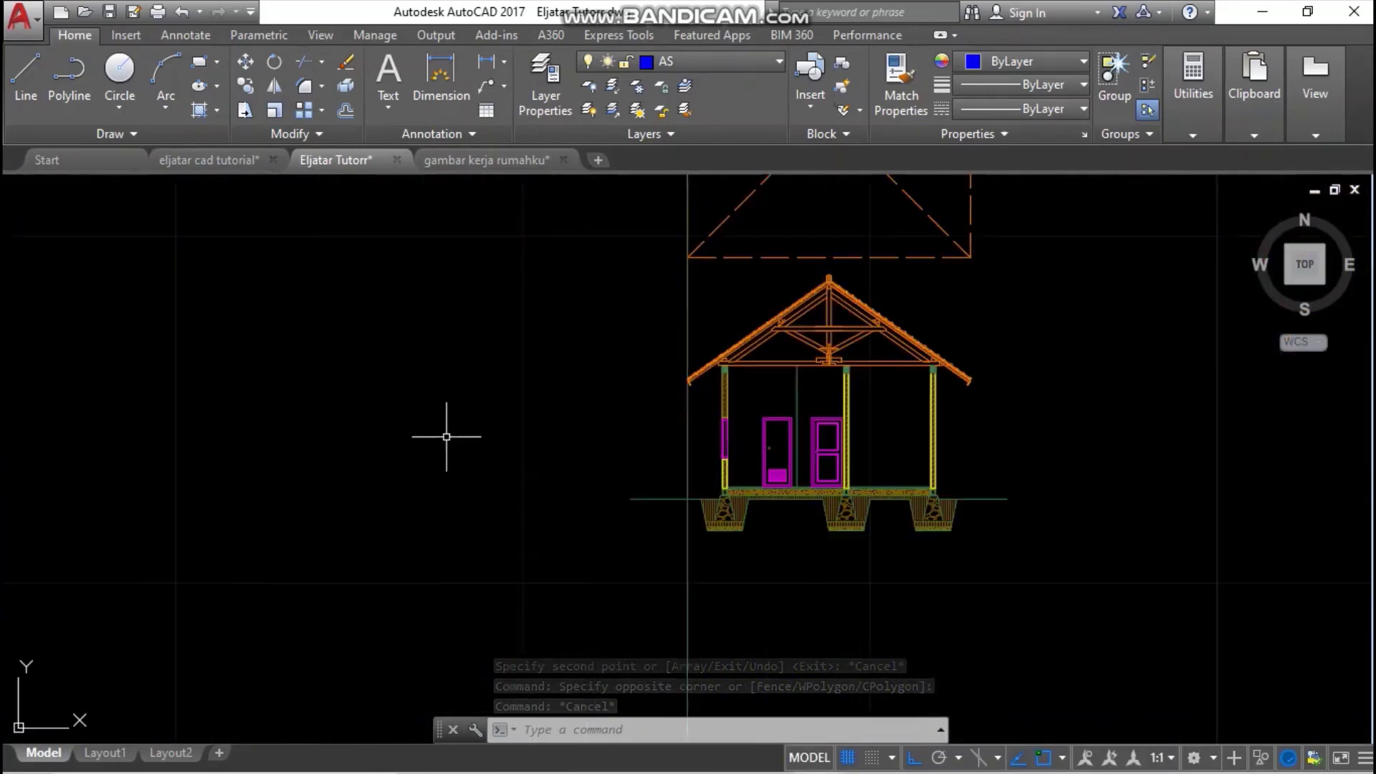
scroll(789, 461, up, 4)
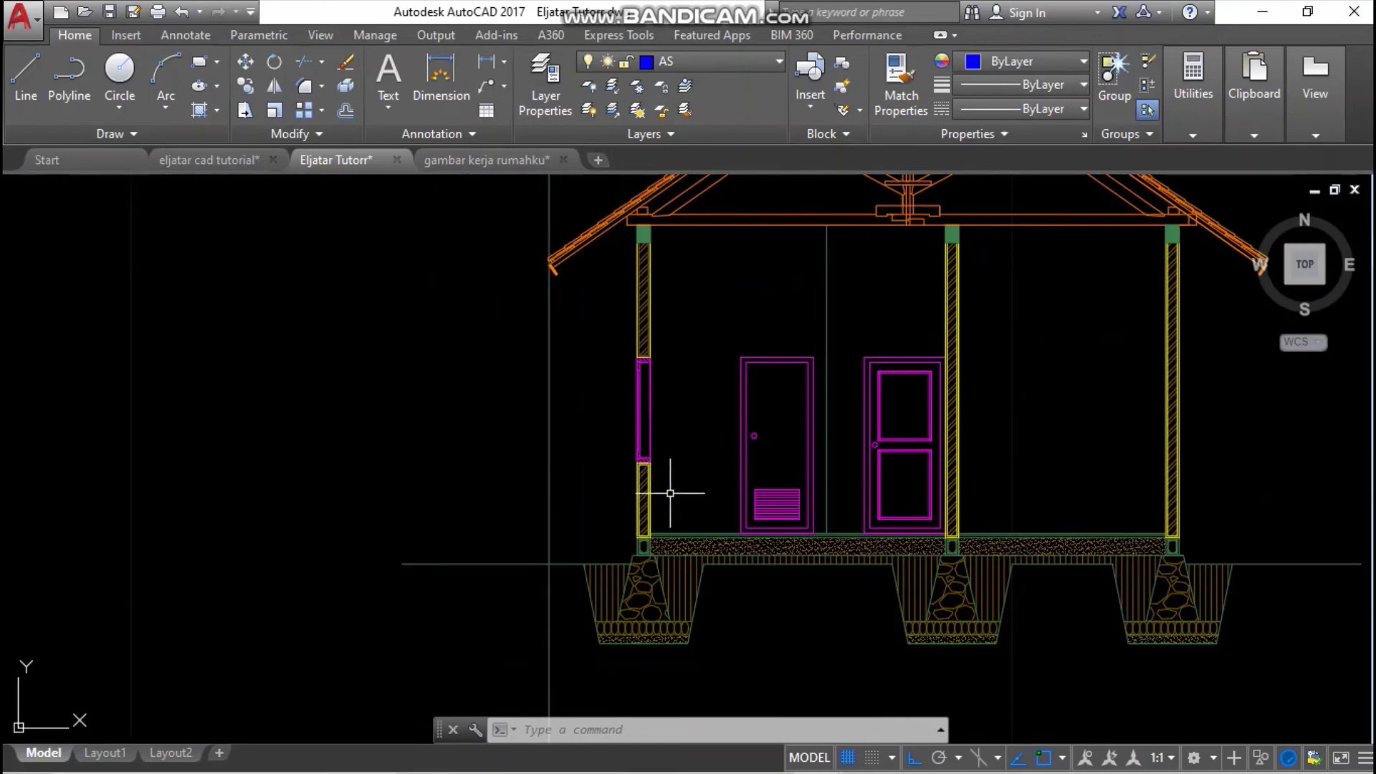
scroll(637, 494, down, 12)
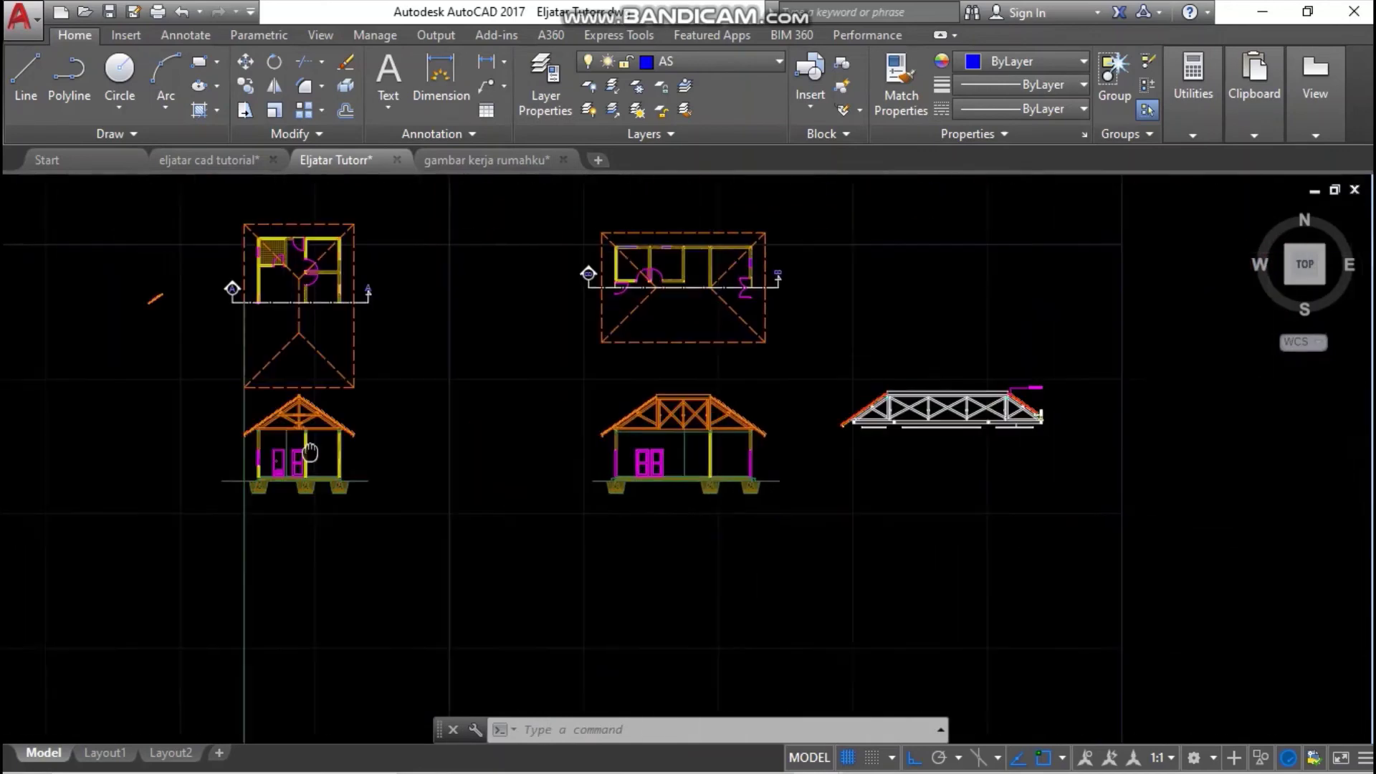
middle_drag(968, 410, 896, 423)
scroll(1054, 429, up, 10)
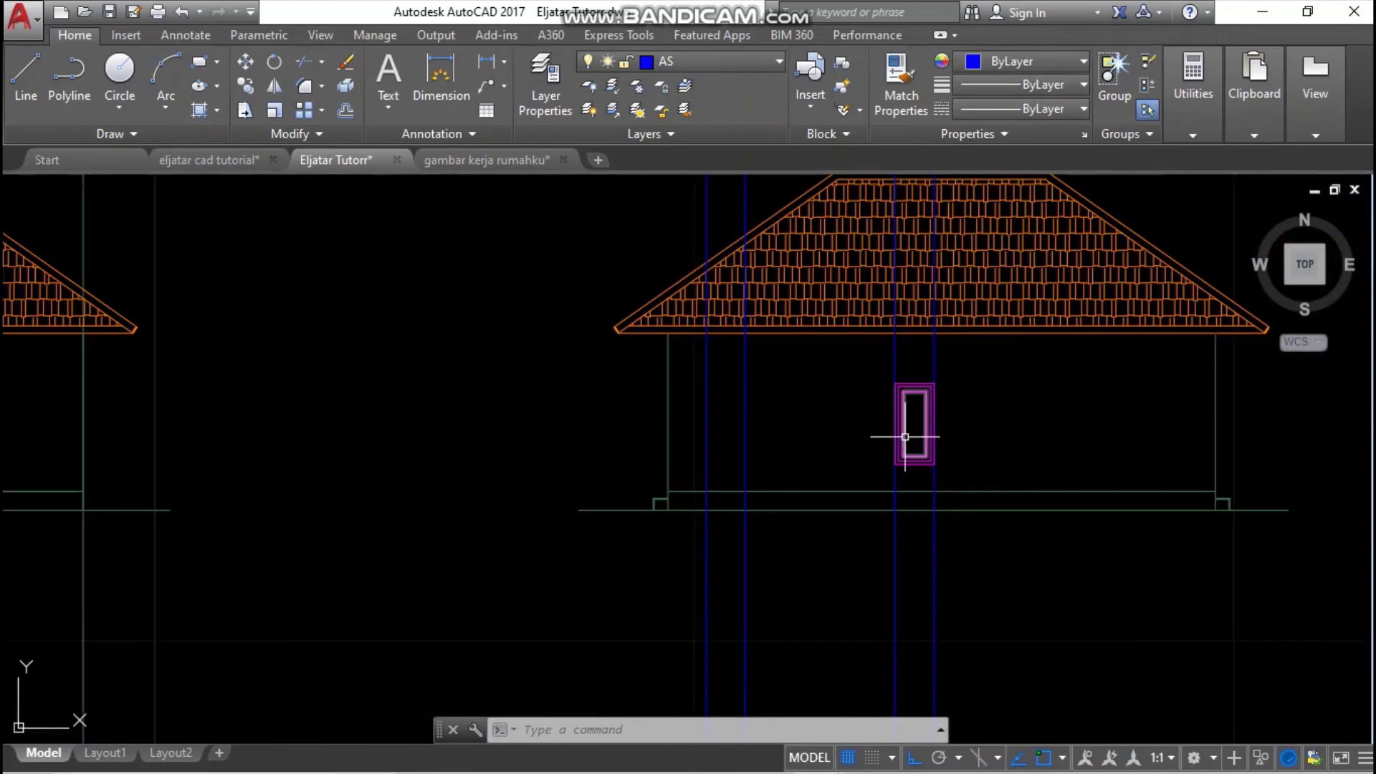
- Shorten the side elevation's window by stretching the bottom edges of its three frame rectangles upward by 0.3
click(931, 607)
click(894, 545)
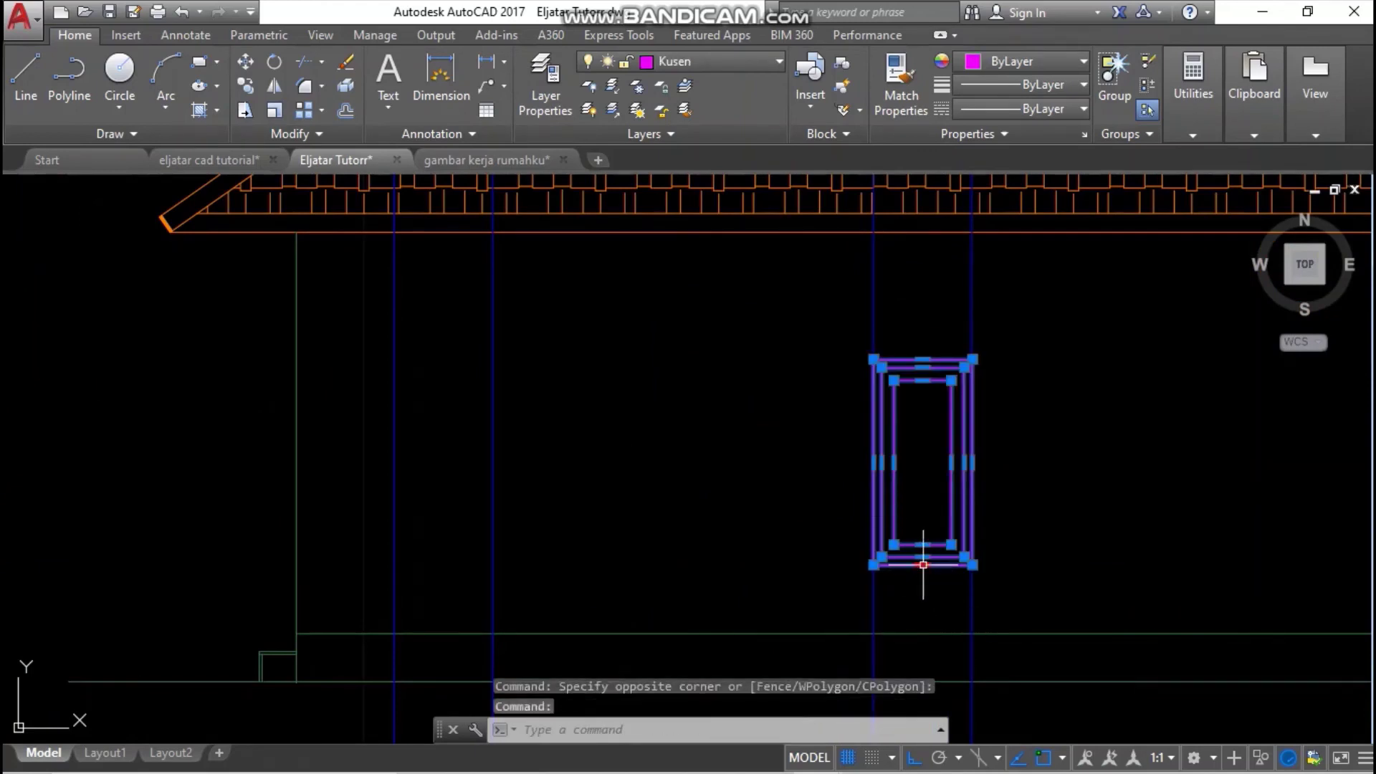
shift+click(923, 556)
shift+click(923, 545)
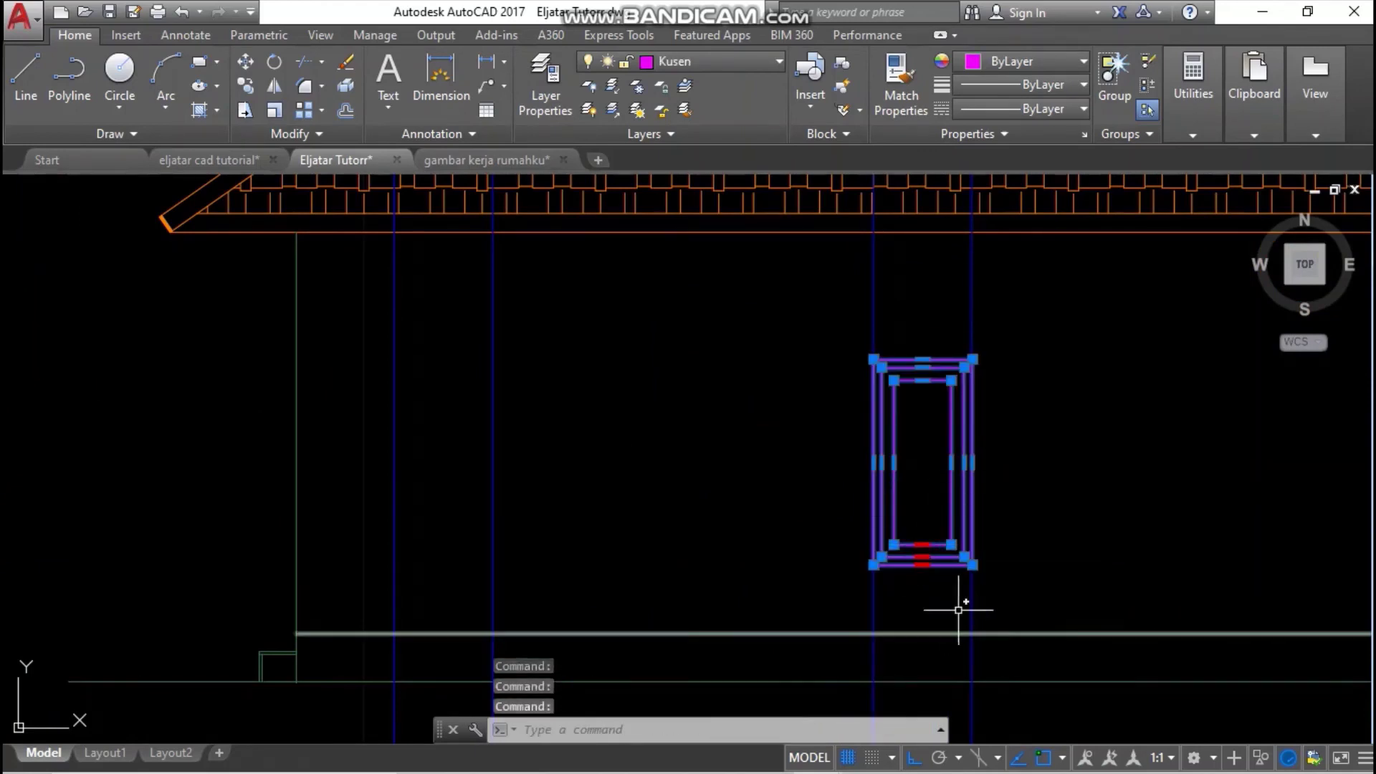
scroll(927, 576, up, 2)
click(924, 567)
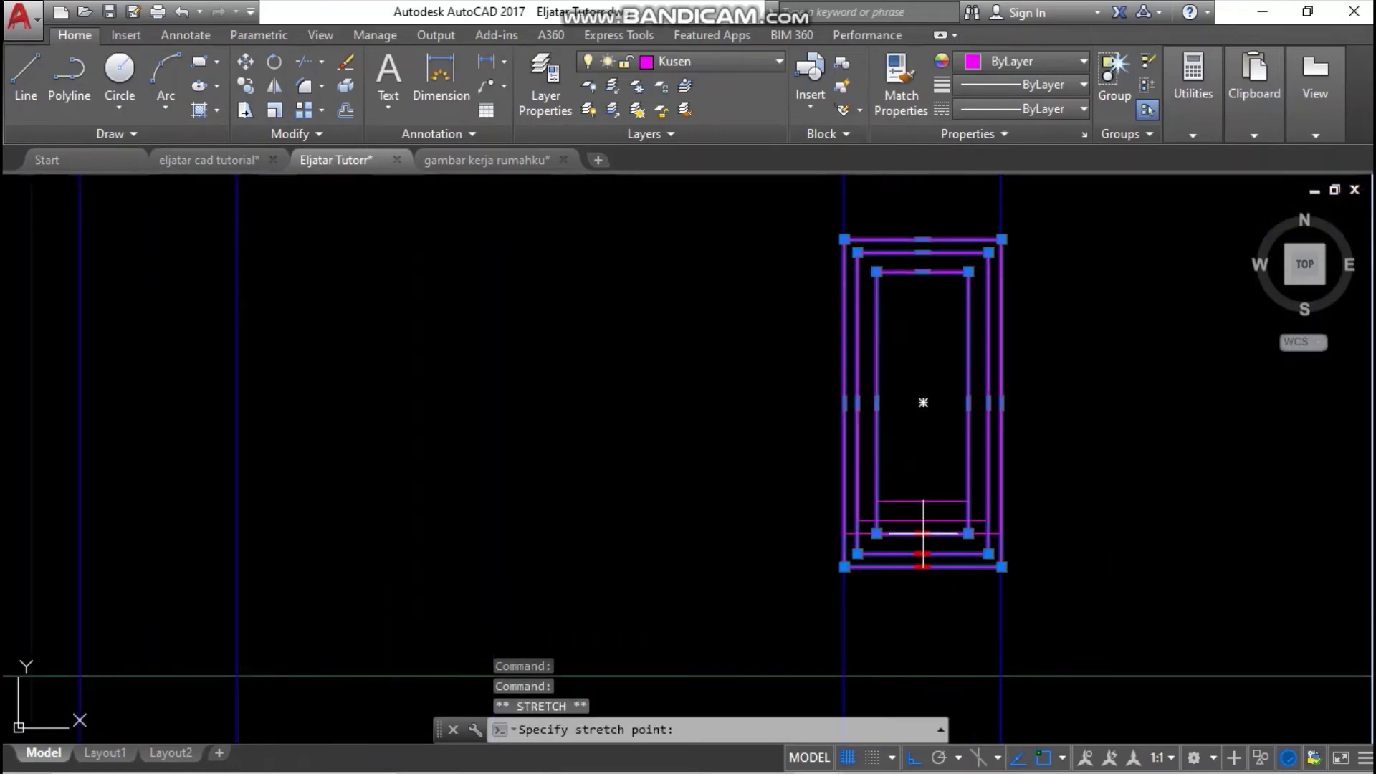
text(0.0)
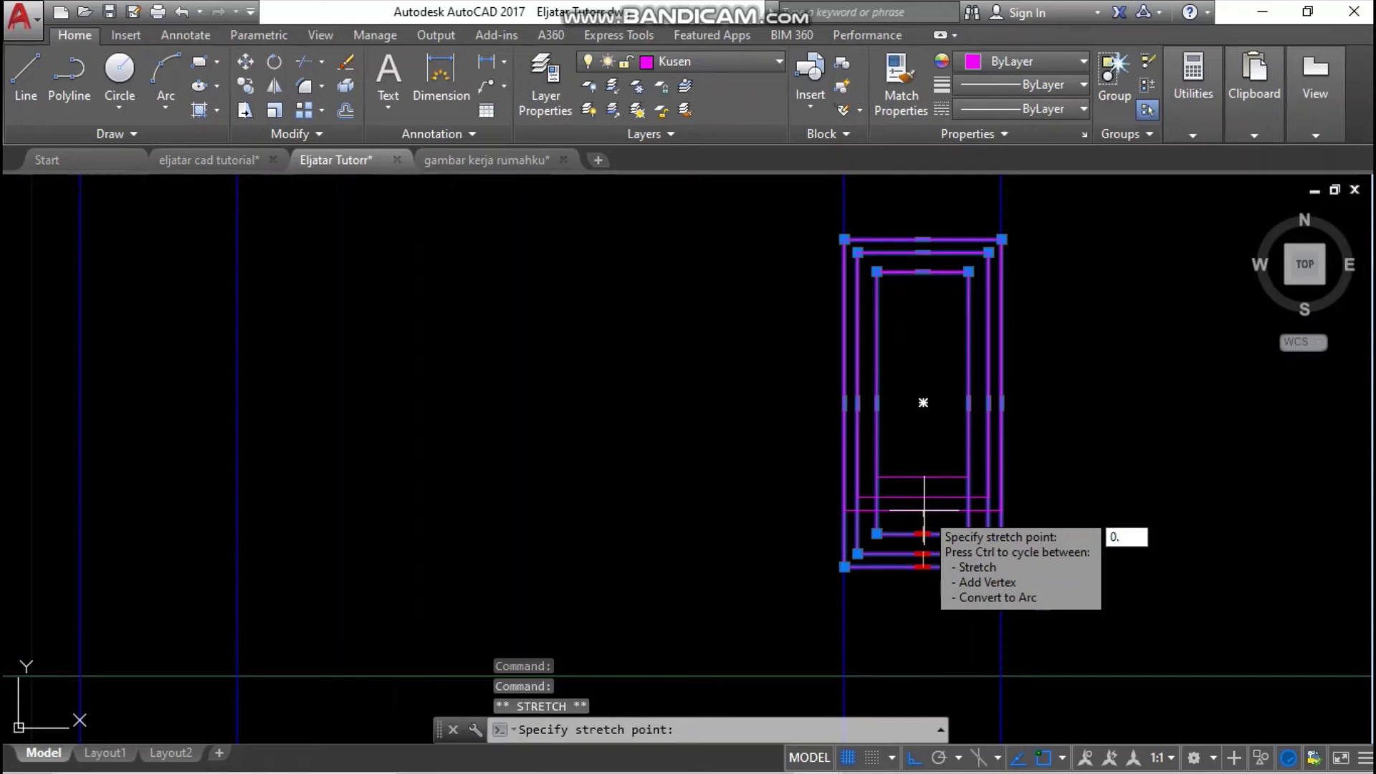
key(Return)
key(Escape)
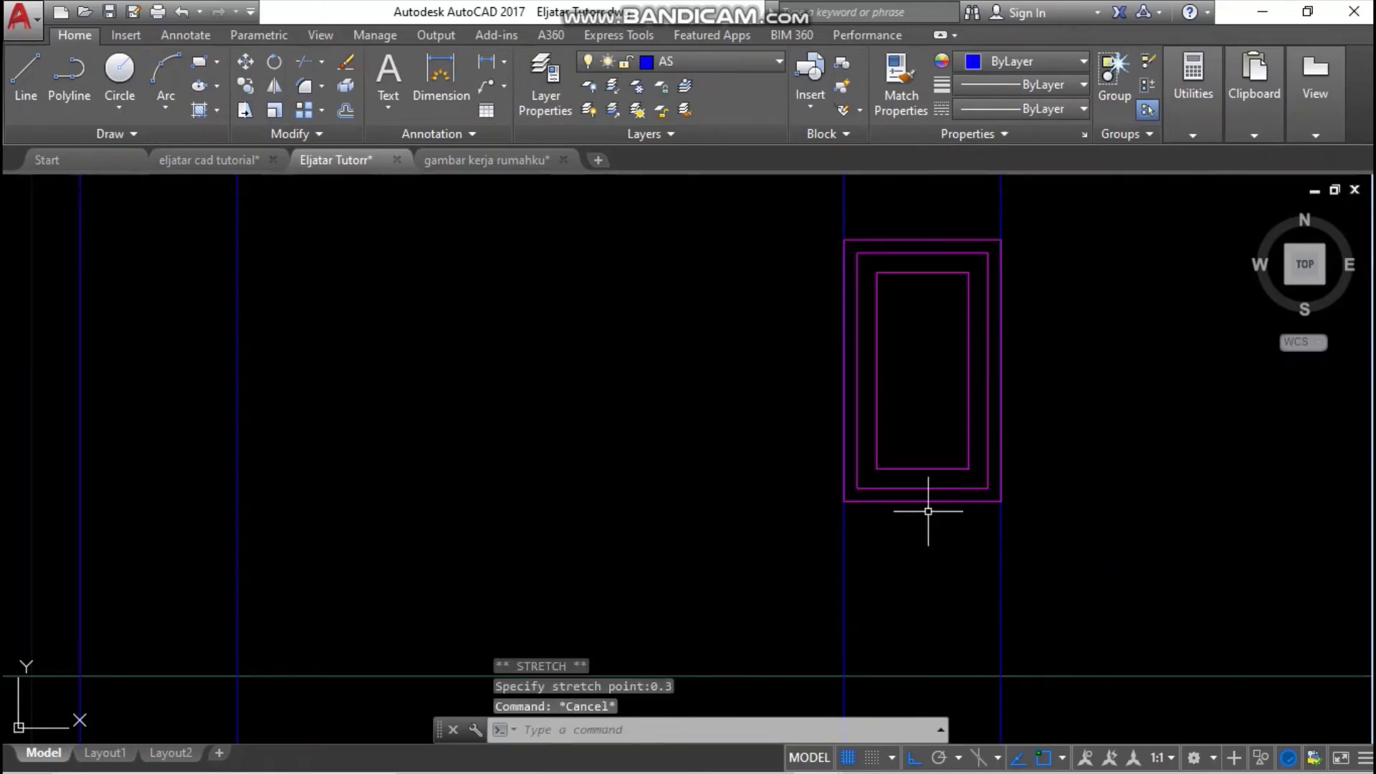
- Copy the window's outermost frame rectangle horizontally, placing its upper-left corner on the left ray of the left-hand pair
scroll(928, 507, down, 6)
scroll(959, 495, up, 4)
scroll(952, 491, down, 8)
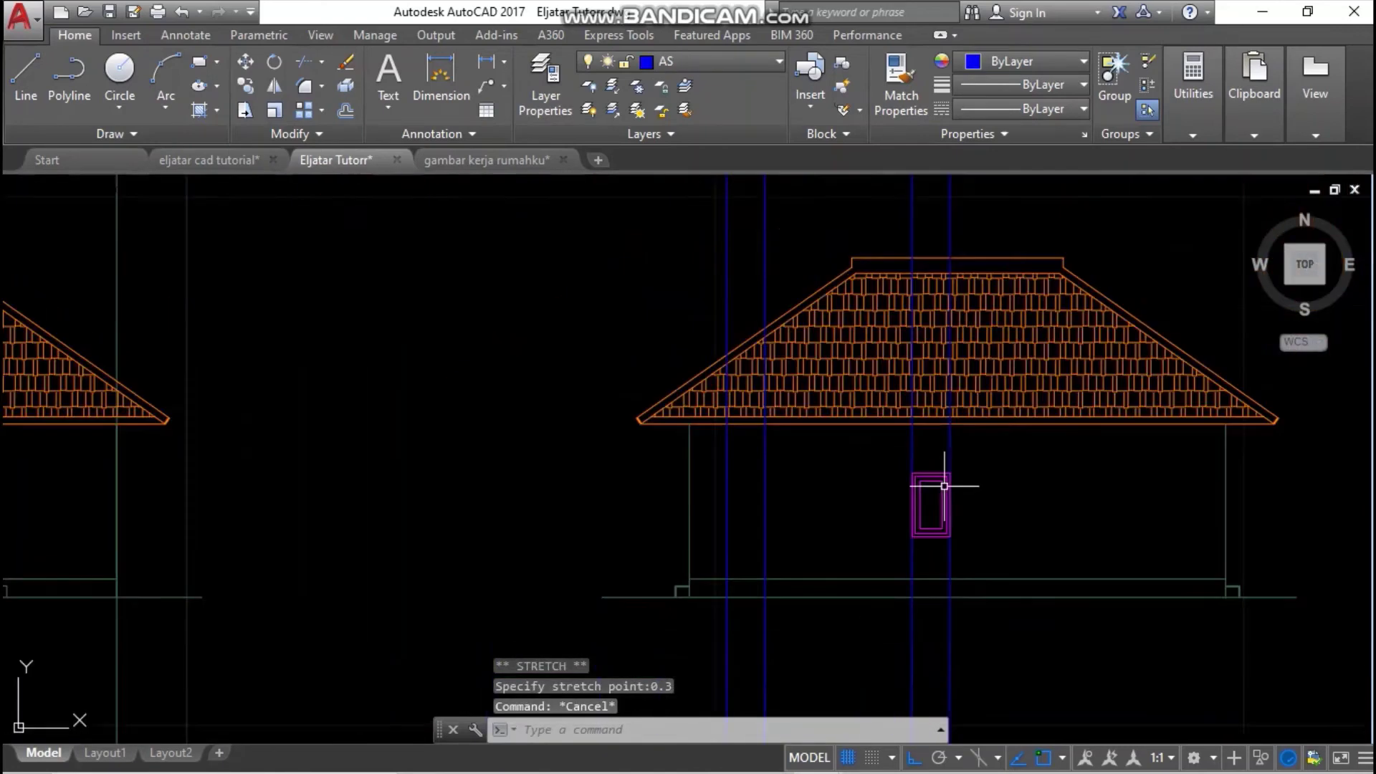
middle_drag(921, 556, 925, 569)
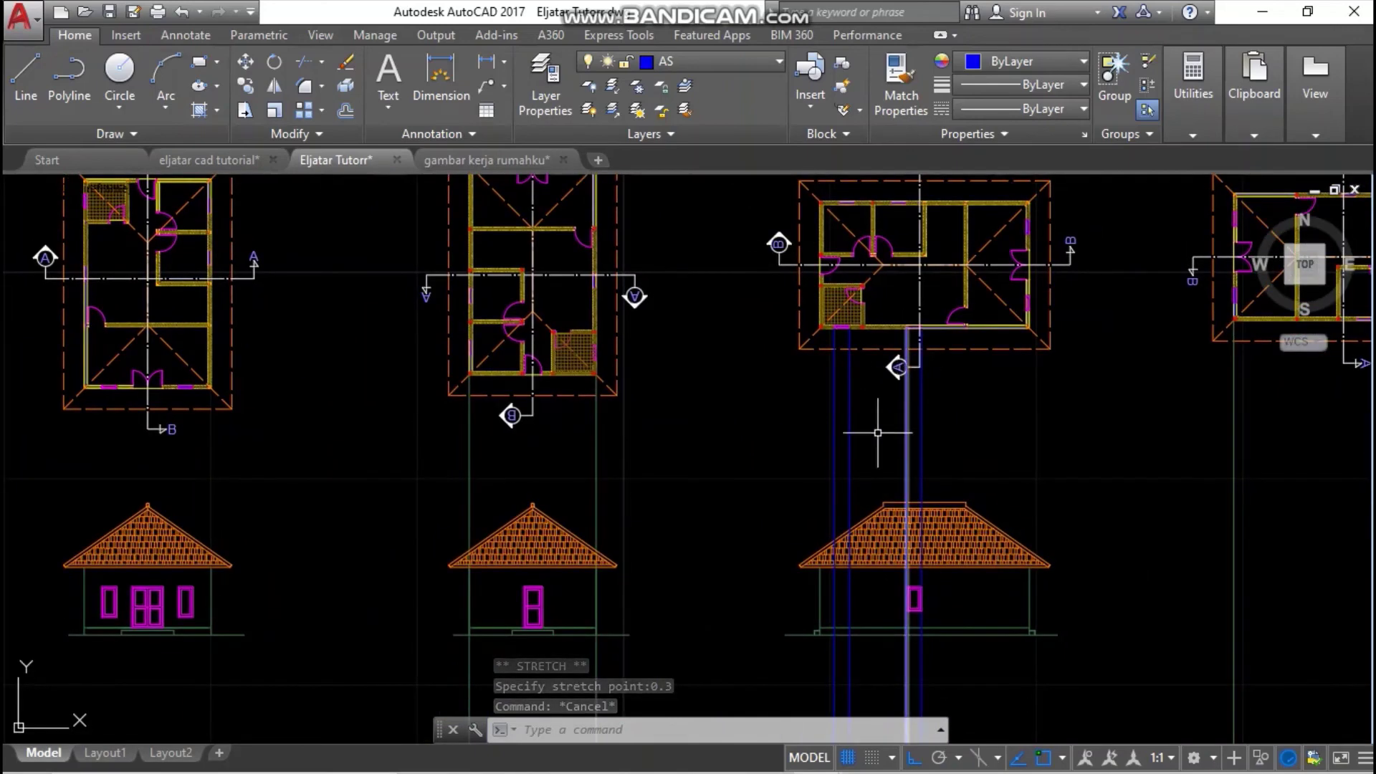
scroll(836, 573, up, 4)
middle_drag(854, 593, 830, 550)
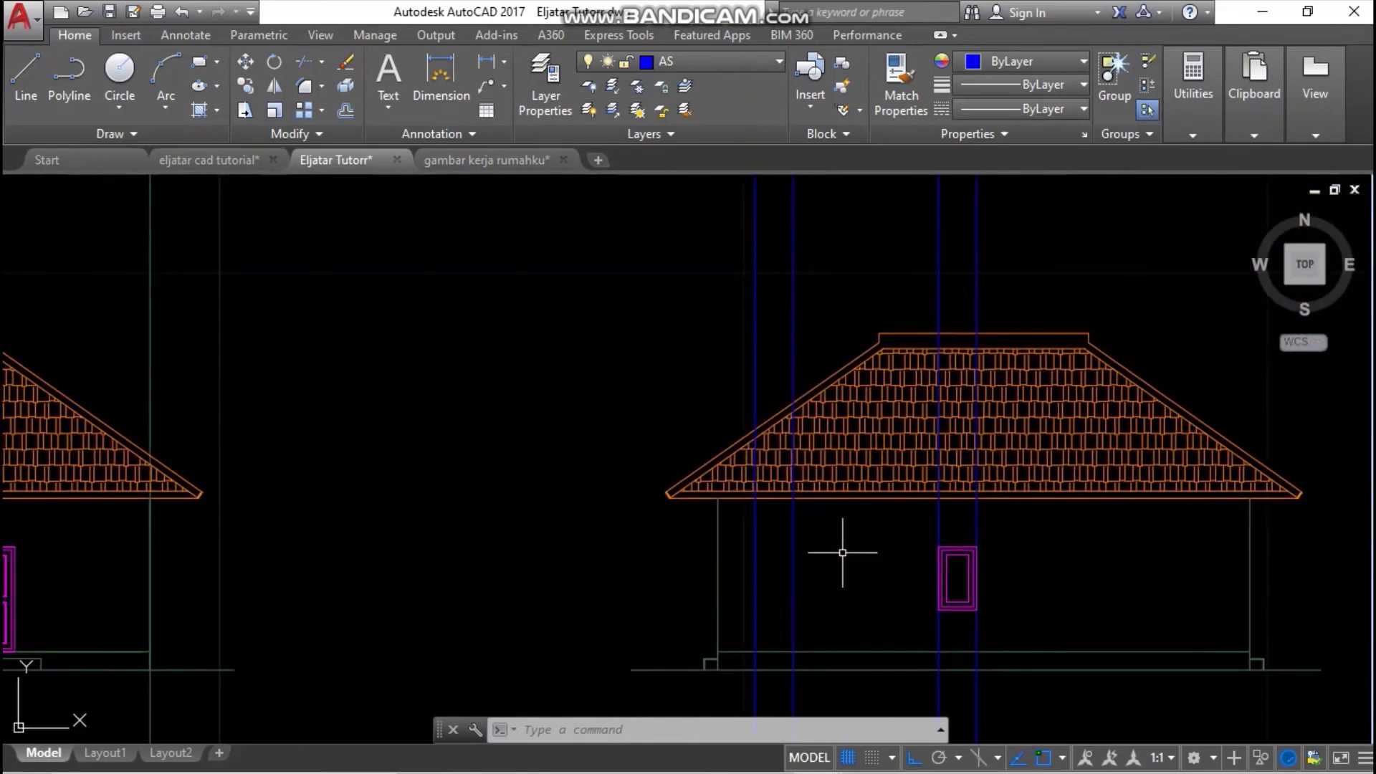
click(945, 566)
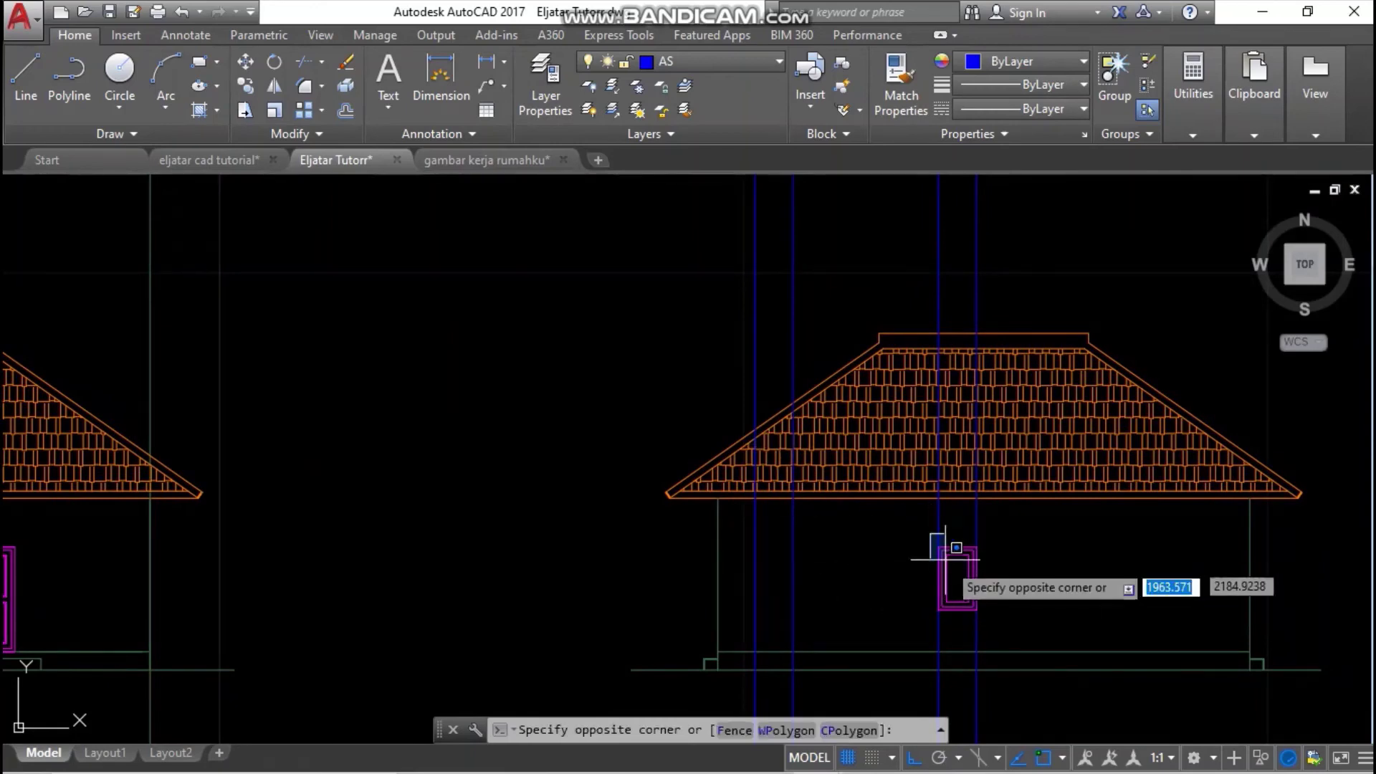
click(924, 551)
right_click(683, 482)
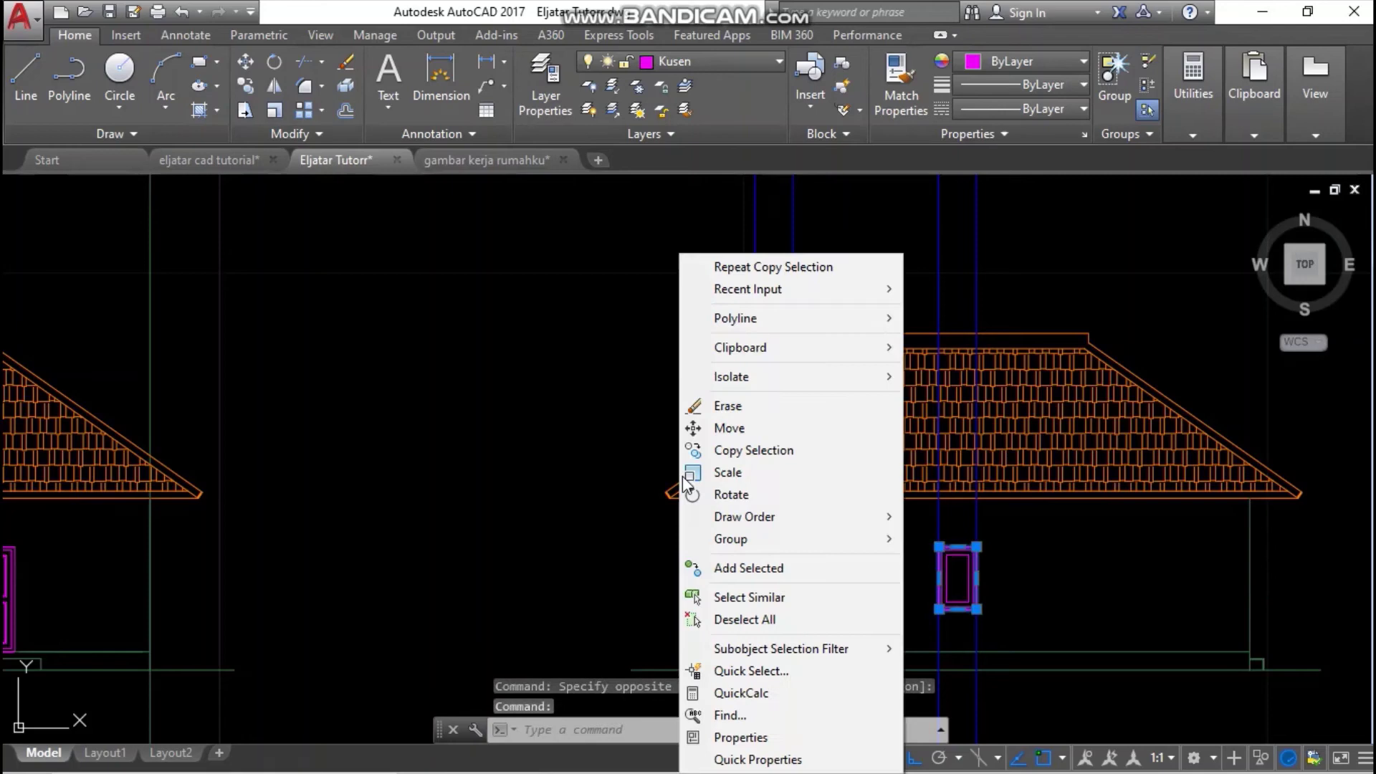
click(773, 451)
scroll(893, 530, up, 4)
click(1017, 585)
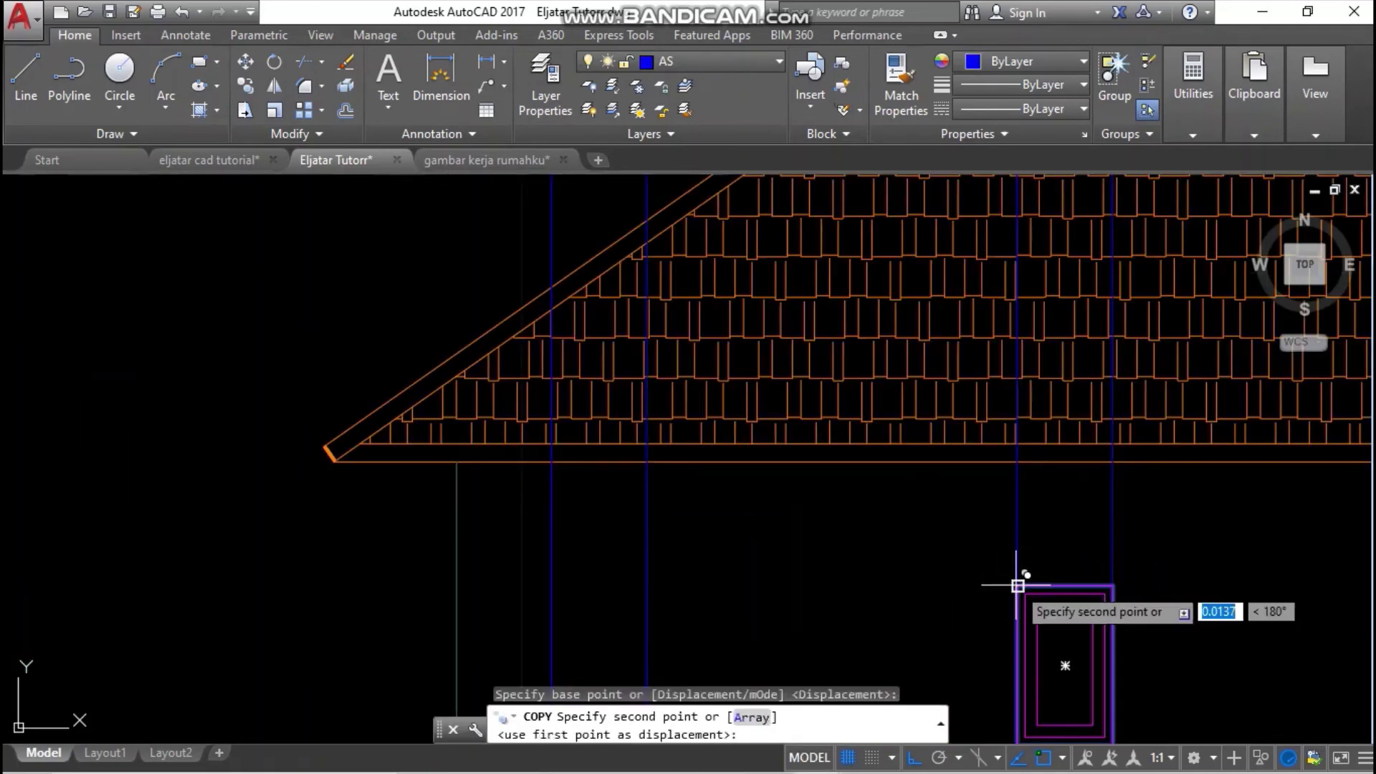
click(552, 585)
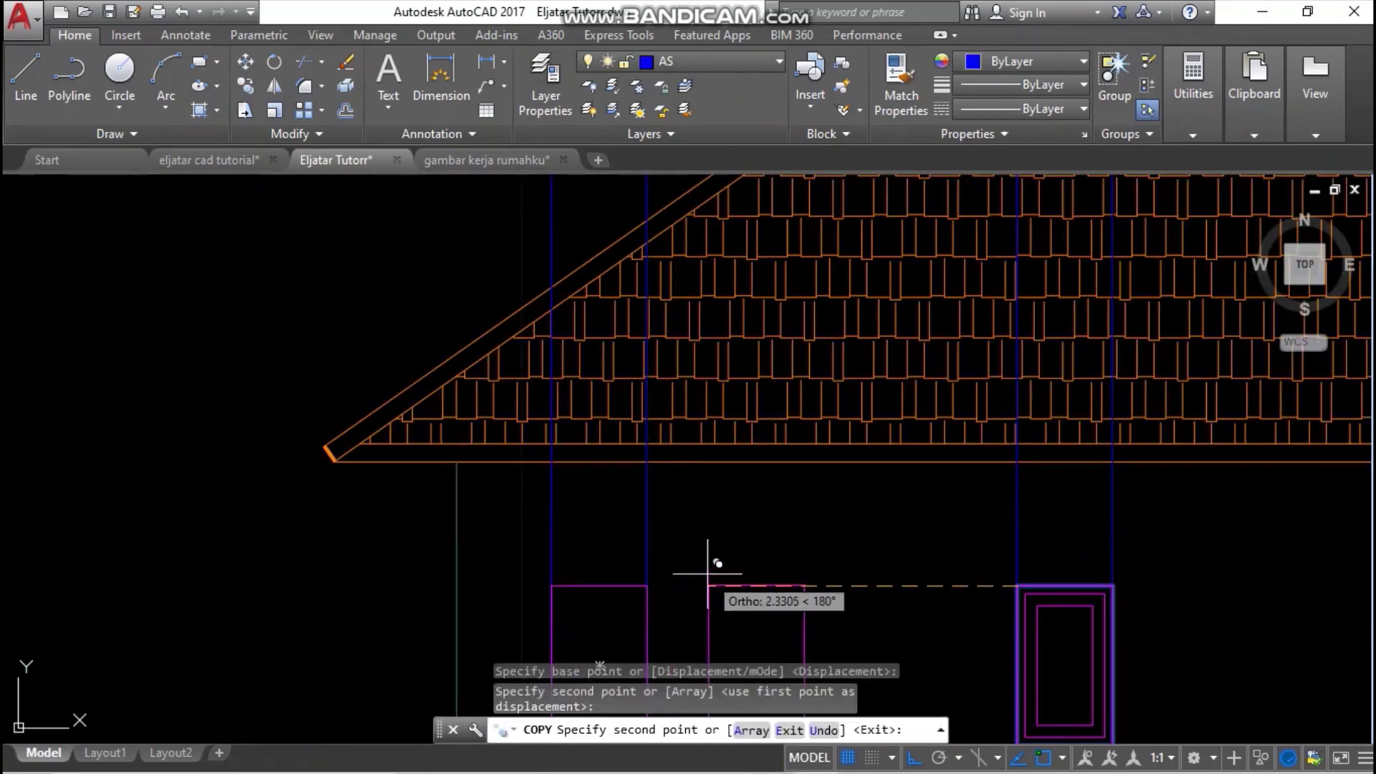
key(Escape)
- Make Kusen the current layer and draw a line 0.5 down from the copied rectangle's upper-right corner, continuing horizontally to its left edge
click(729, 66)
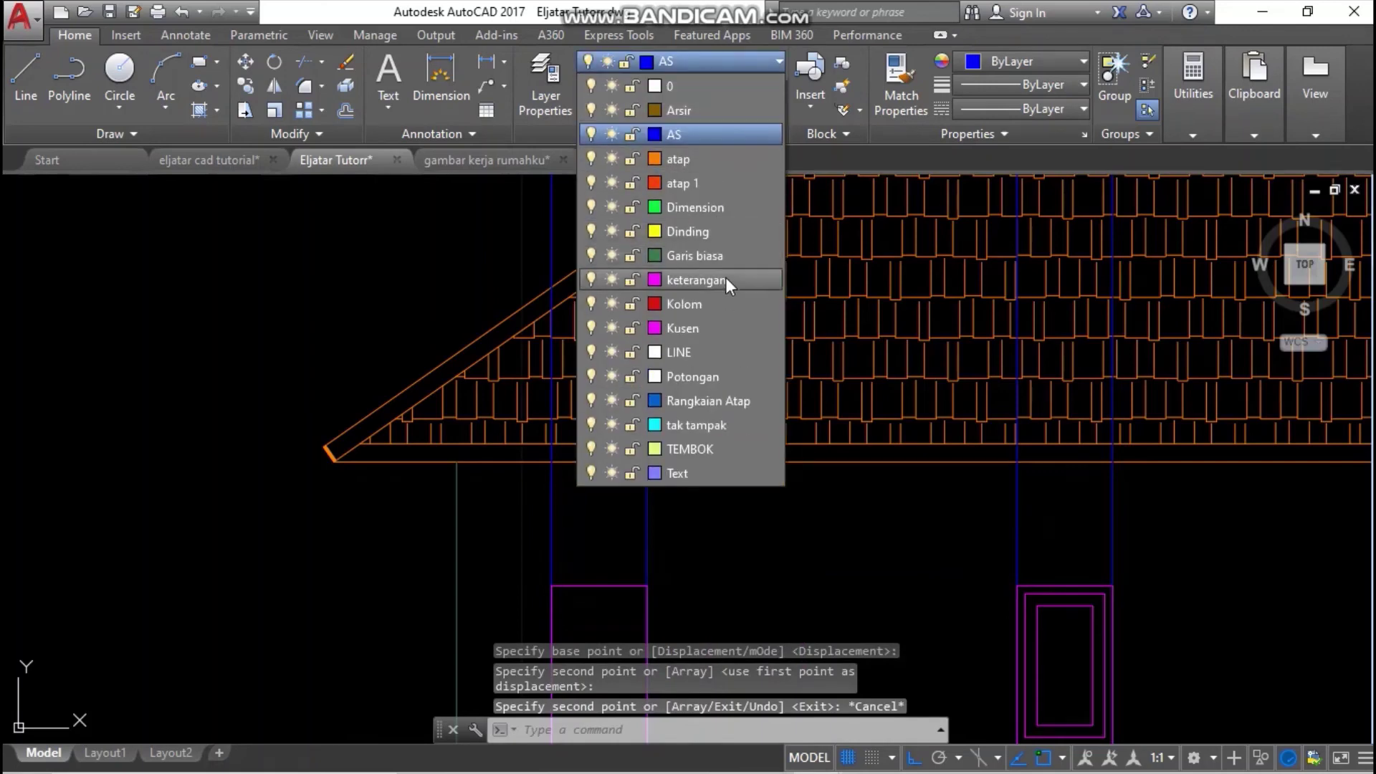
click(726, 331)
scroll(724, 331, down, 2)
scroll(712, 375, up, 3)
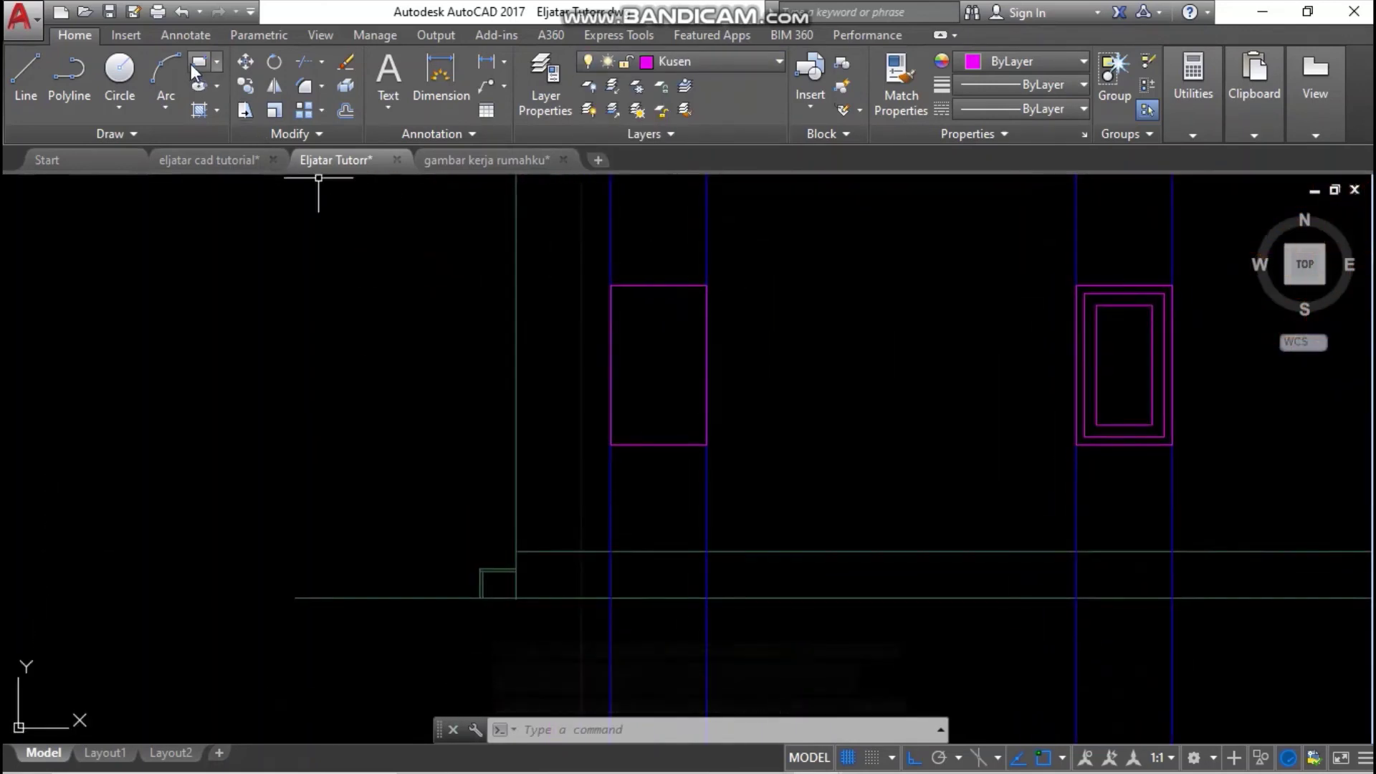
click(26, 72)
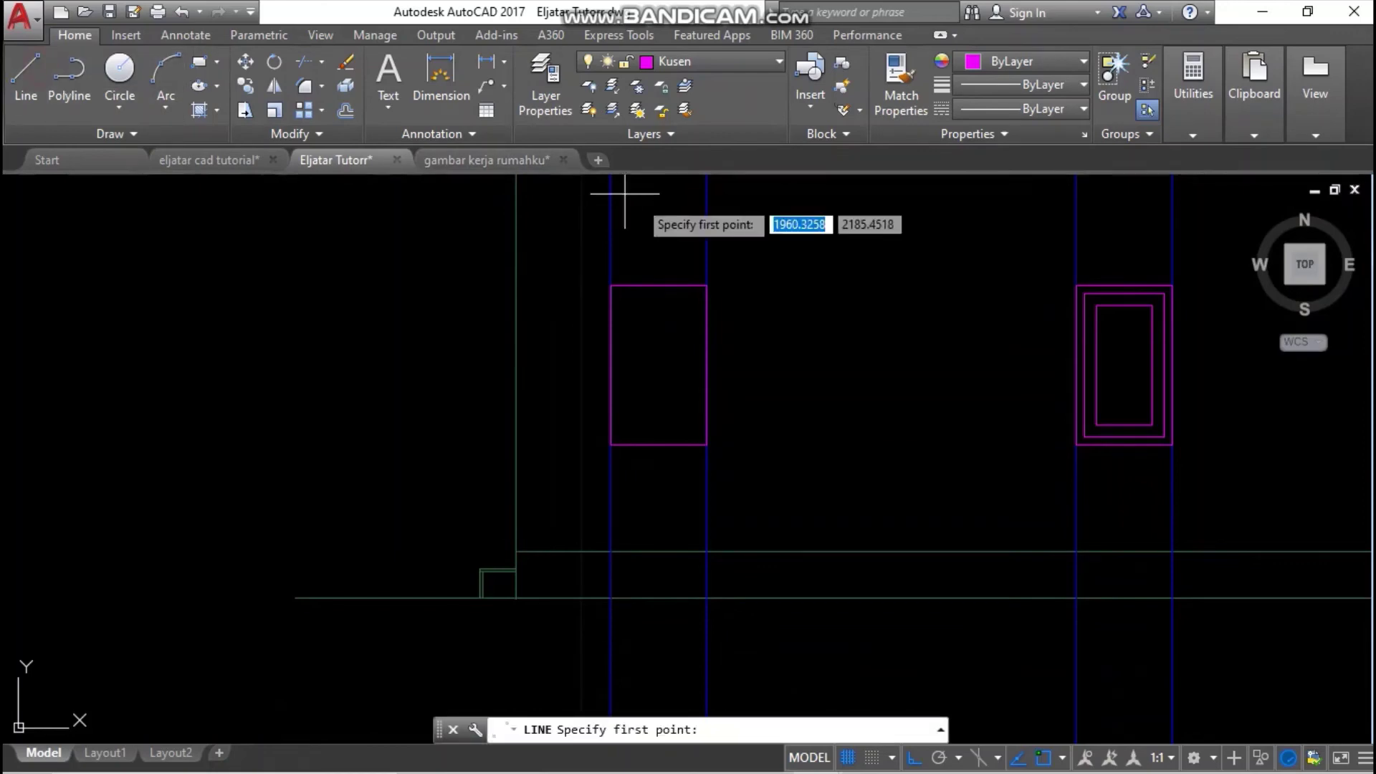
click(706, 284)
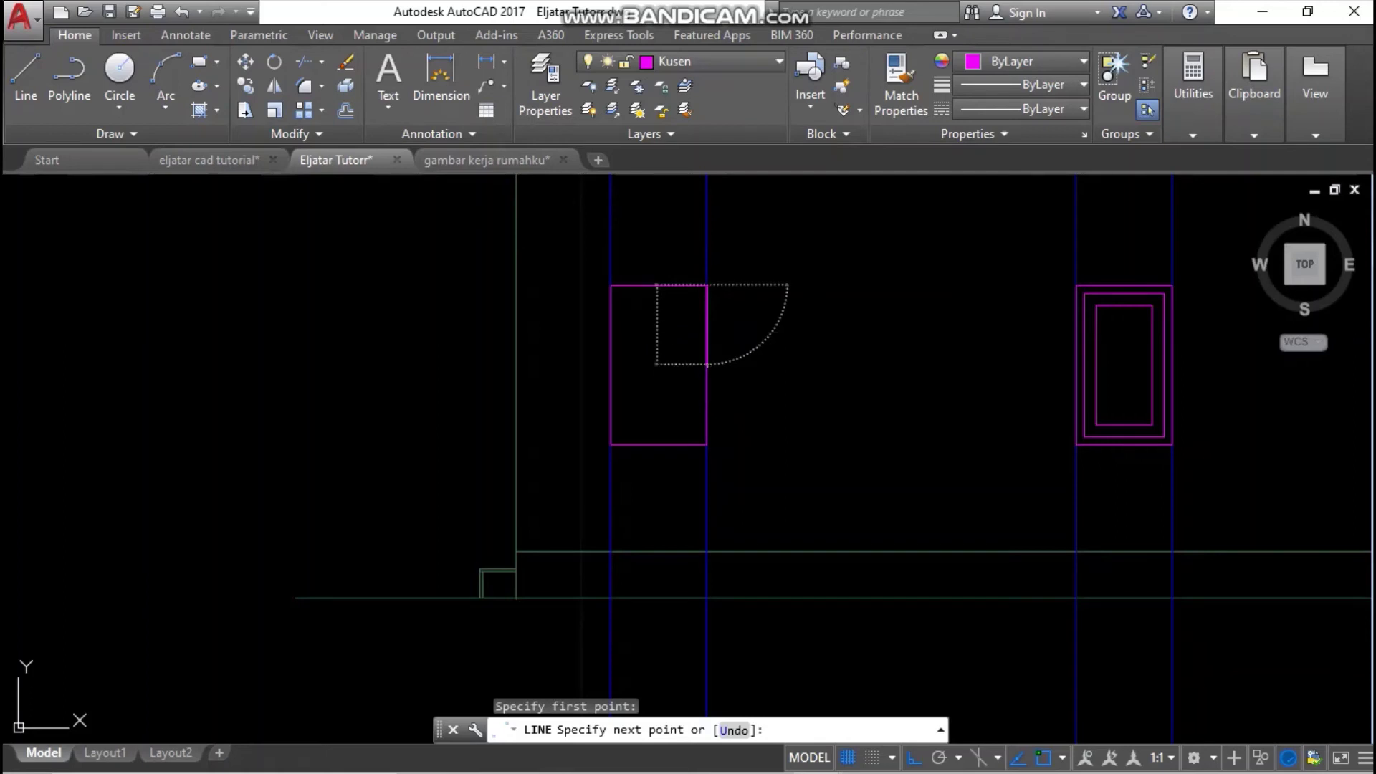
text(0.5)
key(Return)
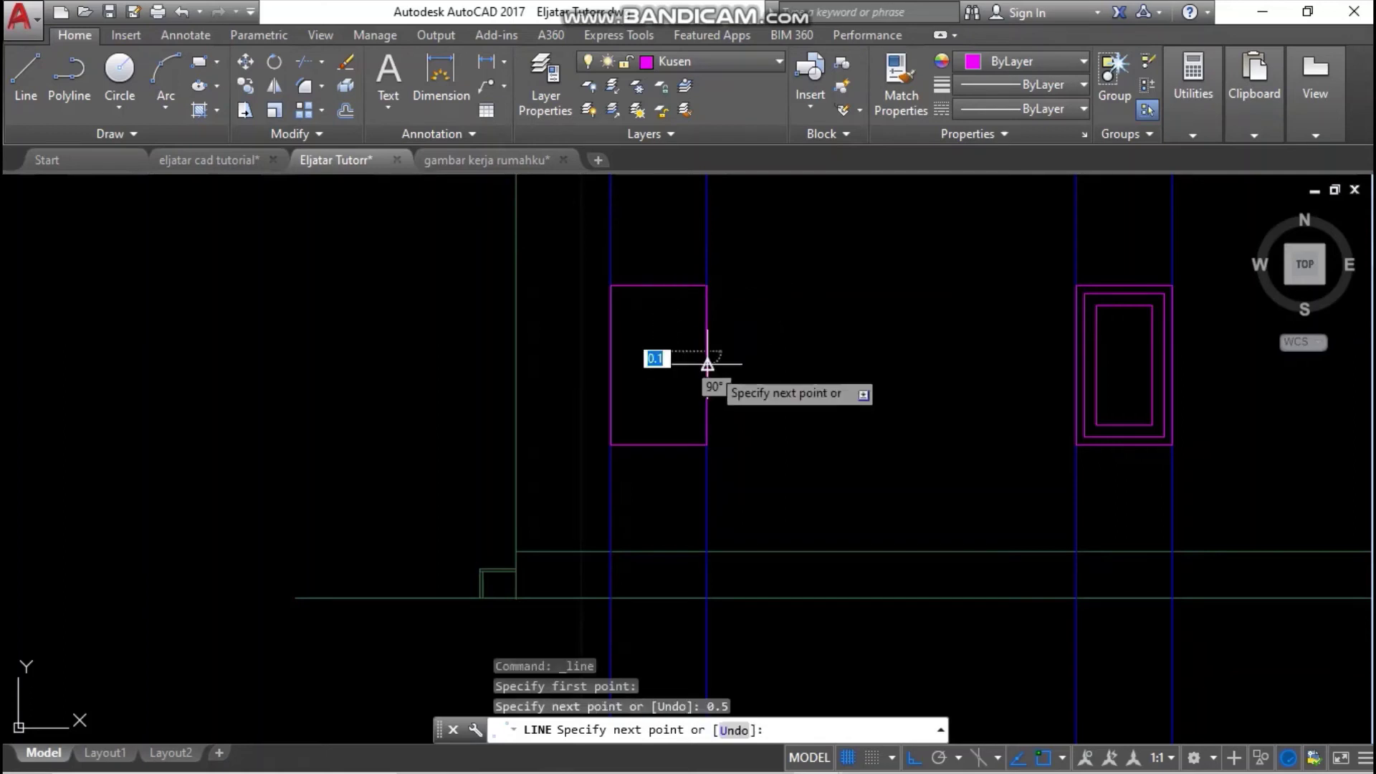
click(609, 352)
key(Escape)
- Stretch the copied rectangle's bottom edge up to the horizontal line to form the small window's outer frame
click(653, 458)
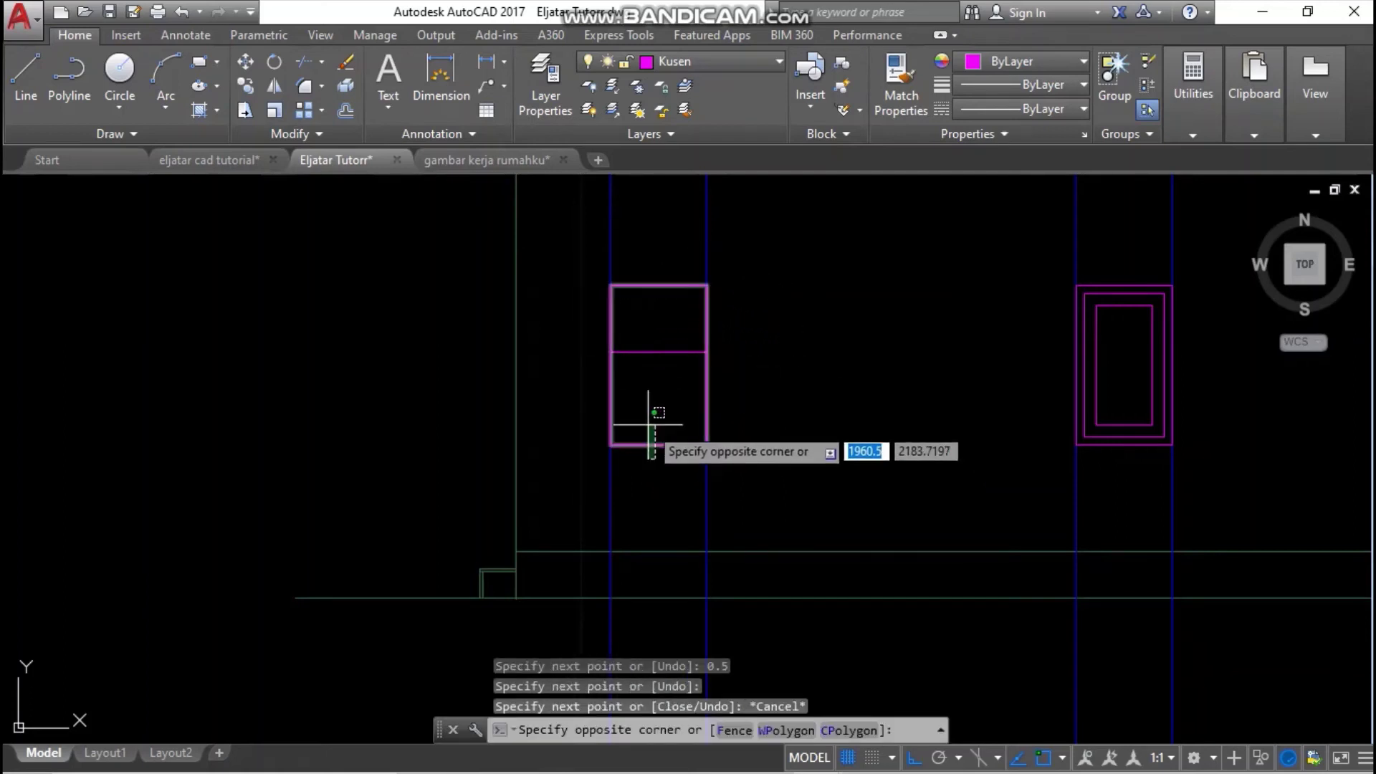
click(649, 424)
click(659, 445)
click(659, 352)
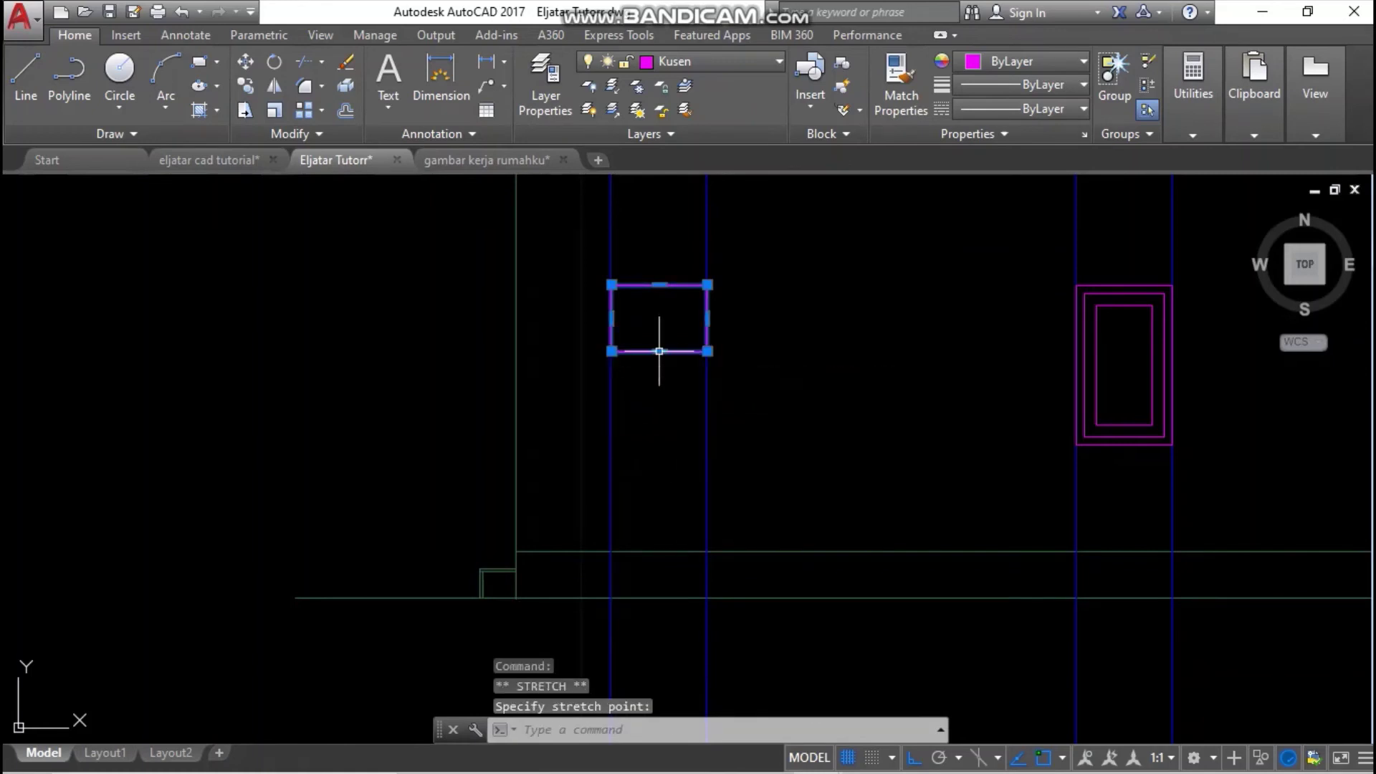
key(Escape)
- Offset the small window's outer frame inward by 0.06
scroll(672, 359, up, 4)
middle_drag(673, 359, 688, 399)
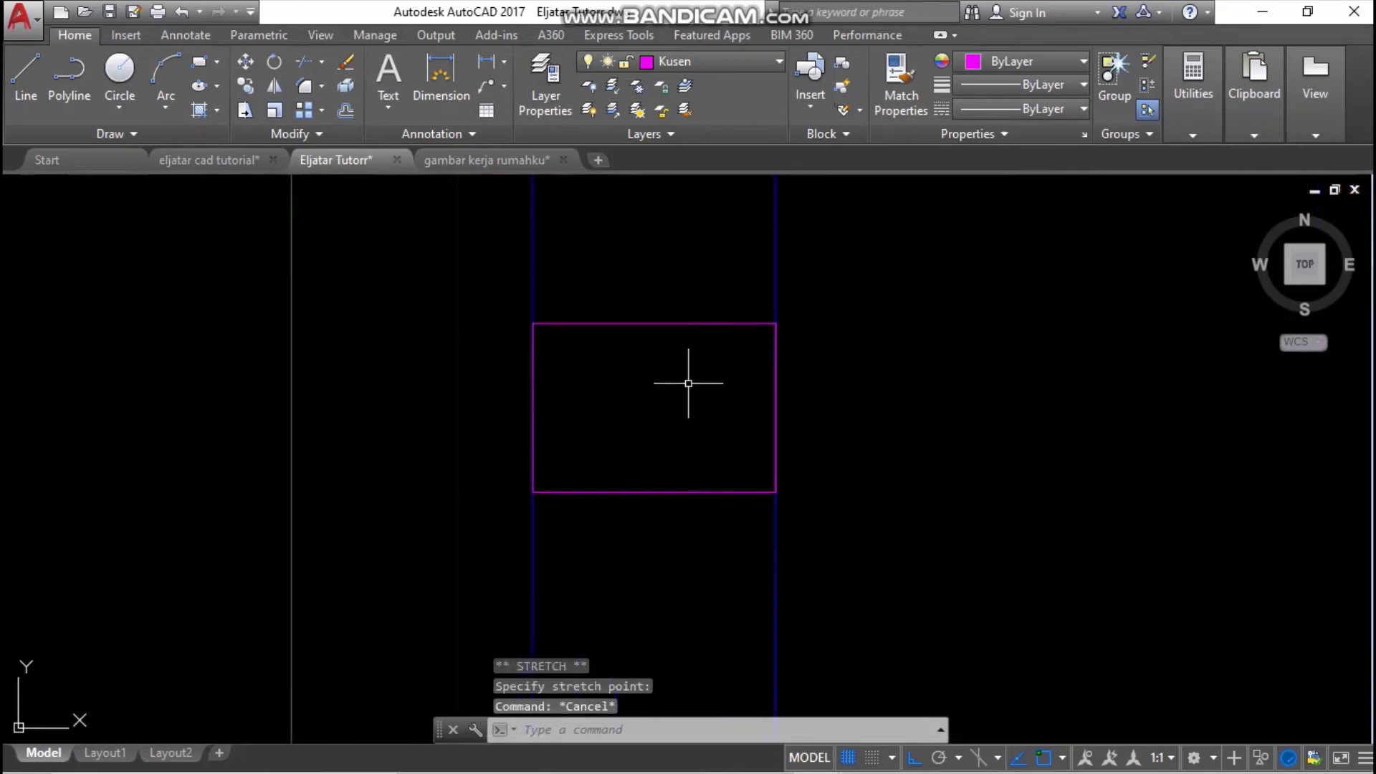
key(Return)
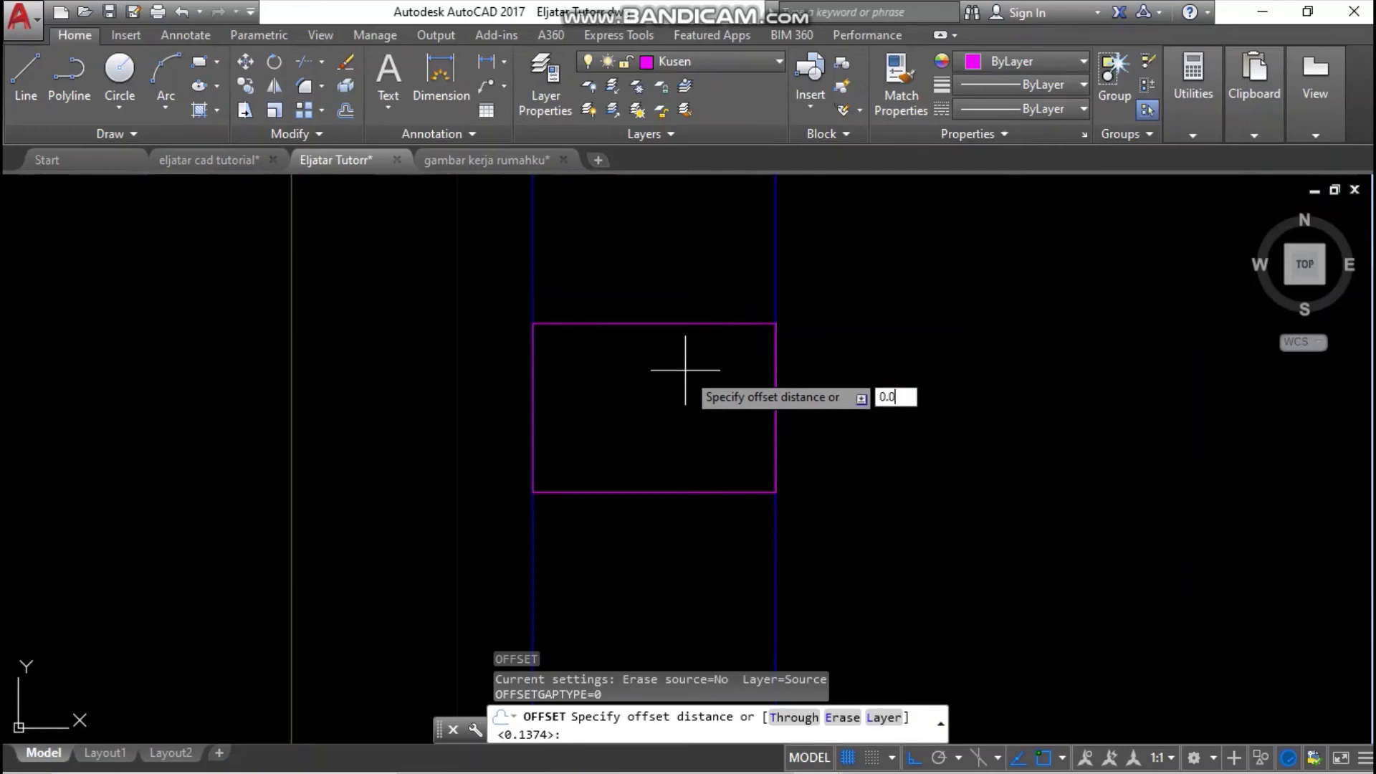
text(0.06)
key(Return)
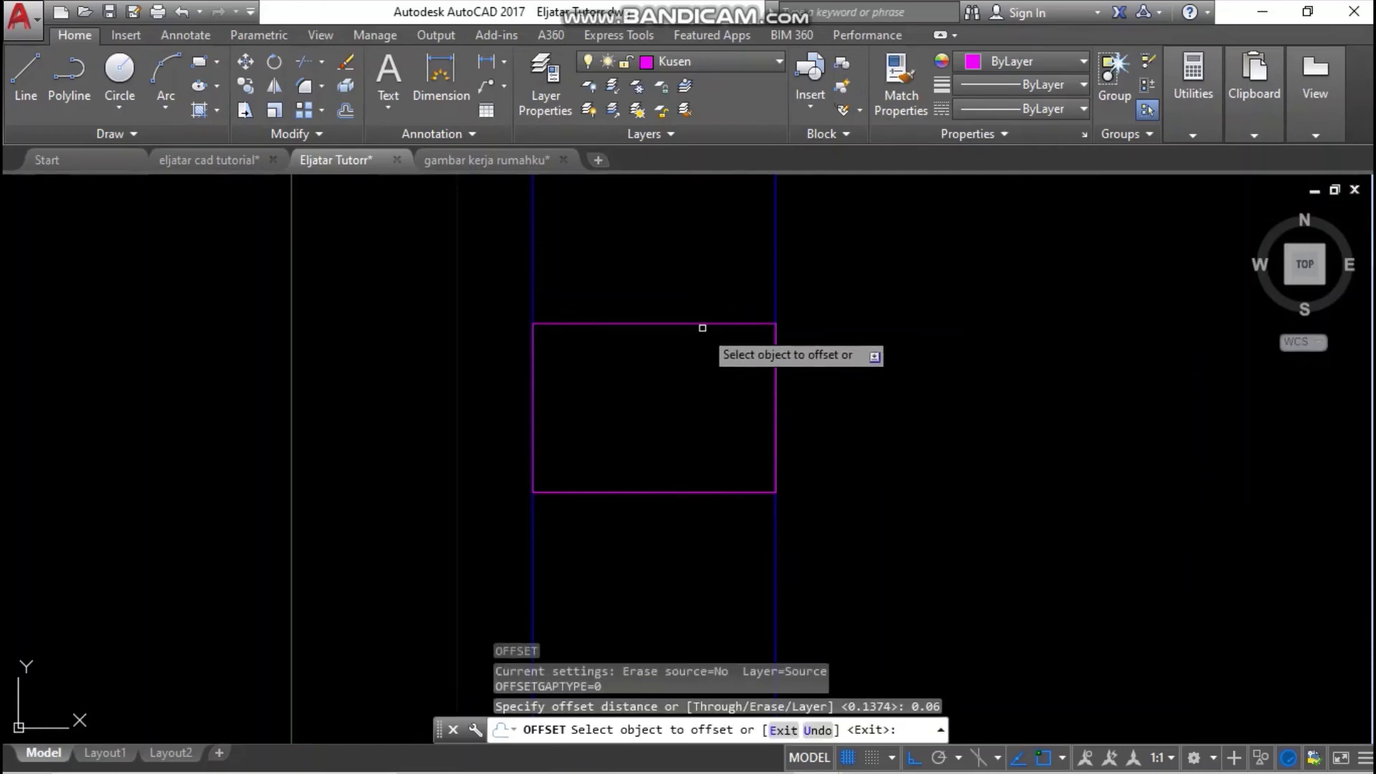
click(702, 327)
click(655, 402)
key(Return)
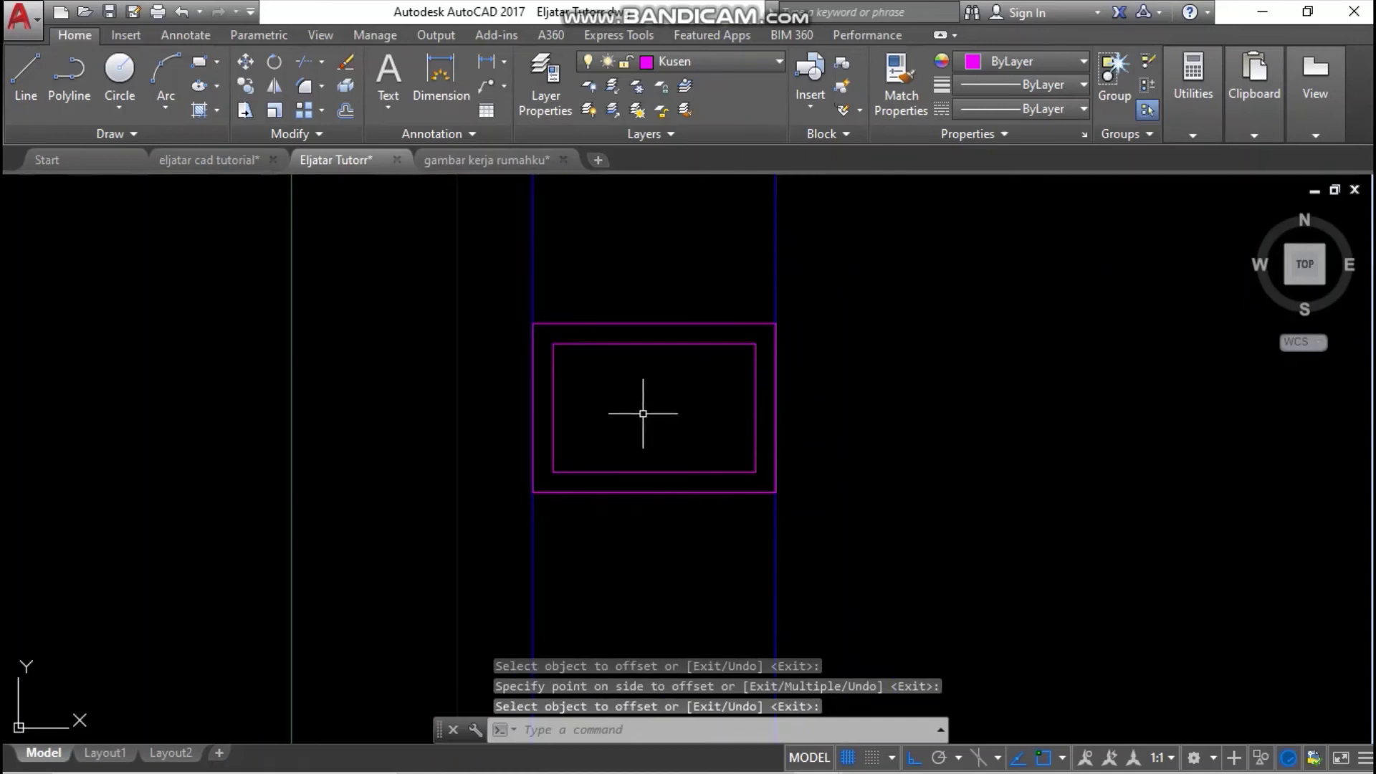
- Draw a horizontal line between the midpoints of the inner frame's left and right sides
text(l)
key(Return)
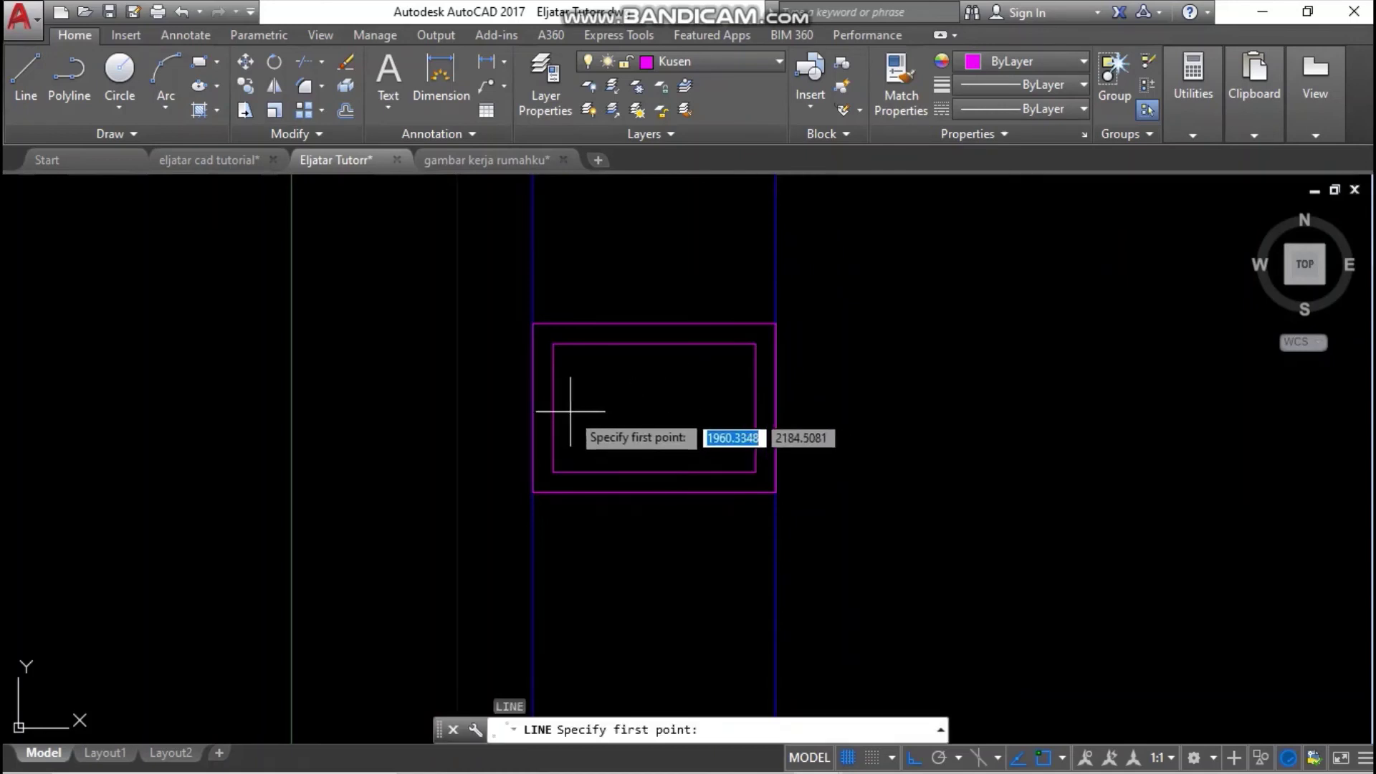
click(553, 408)
click(754, 406)
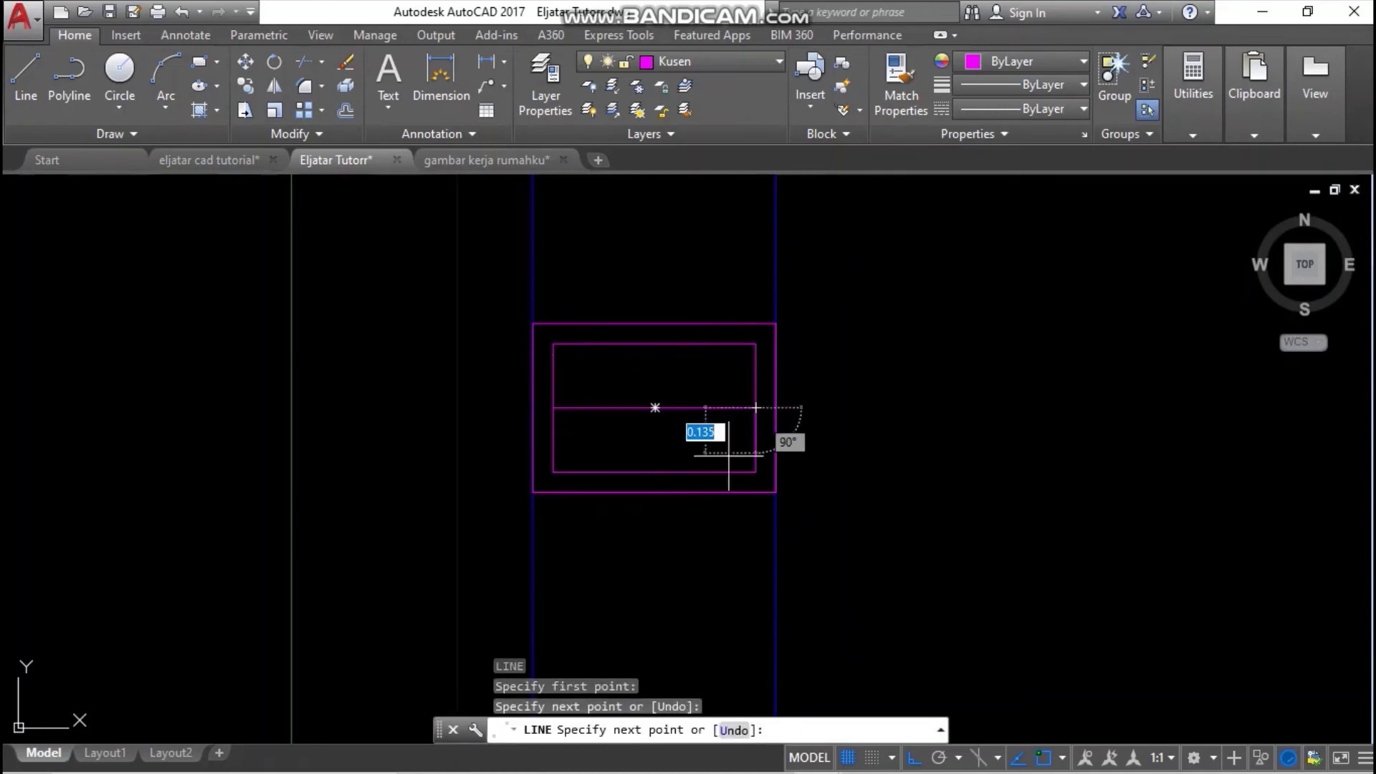
key(Return)
- Finish the small window's horizontal centre line and move it up by 0.02
click(716, 433)
click(690, 392)
right_click(690, 392)
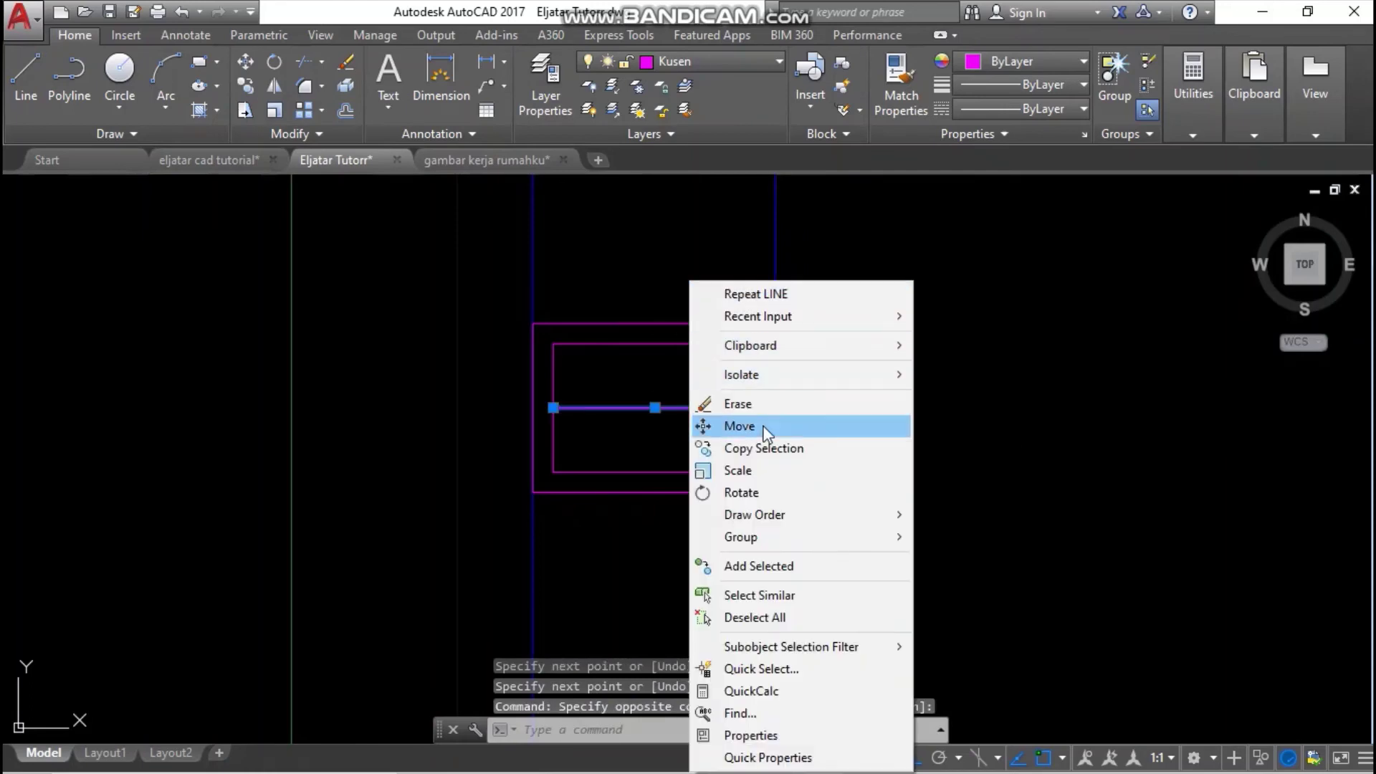
click(724, 428)
click(902, 495)
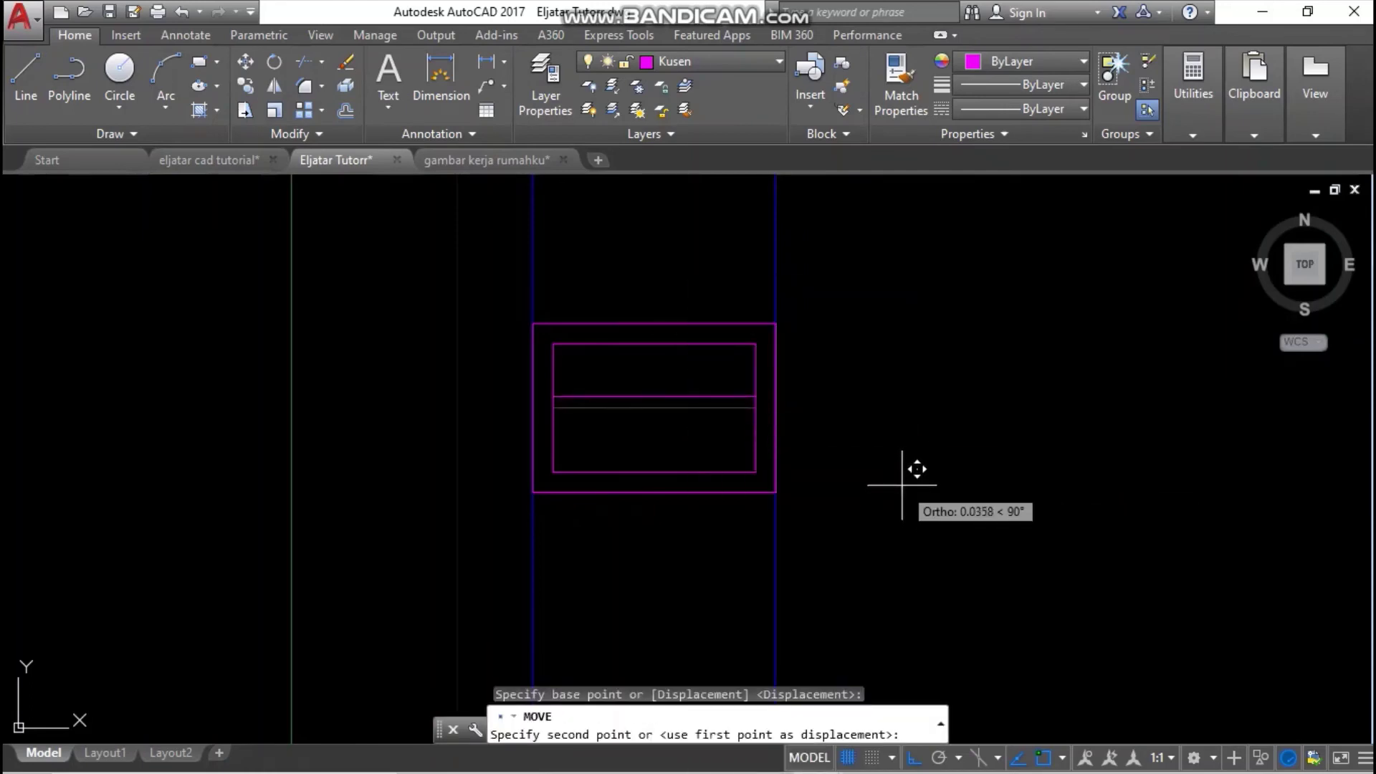
text(0.0)
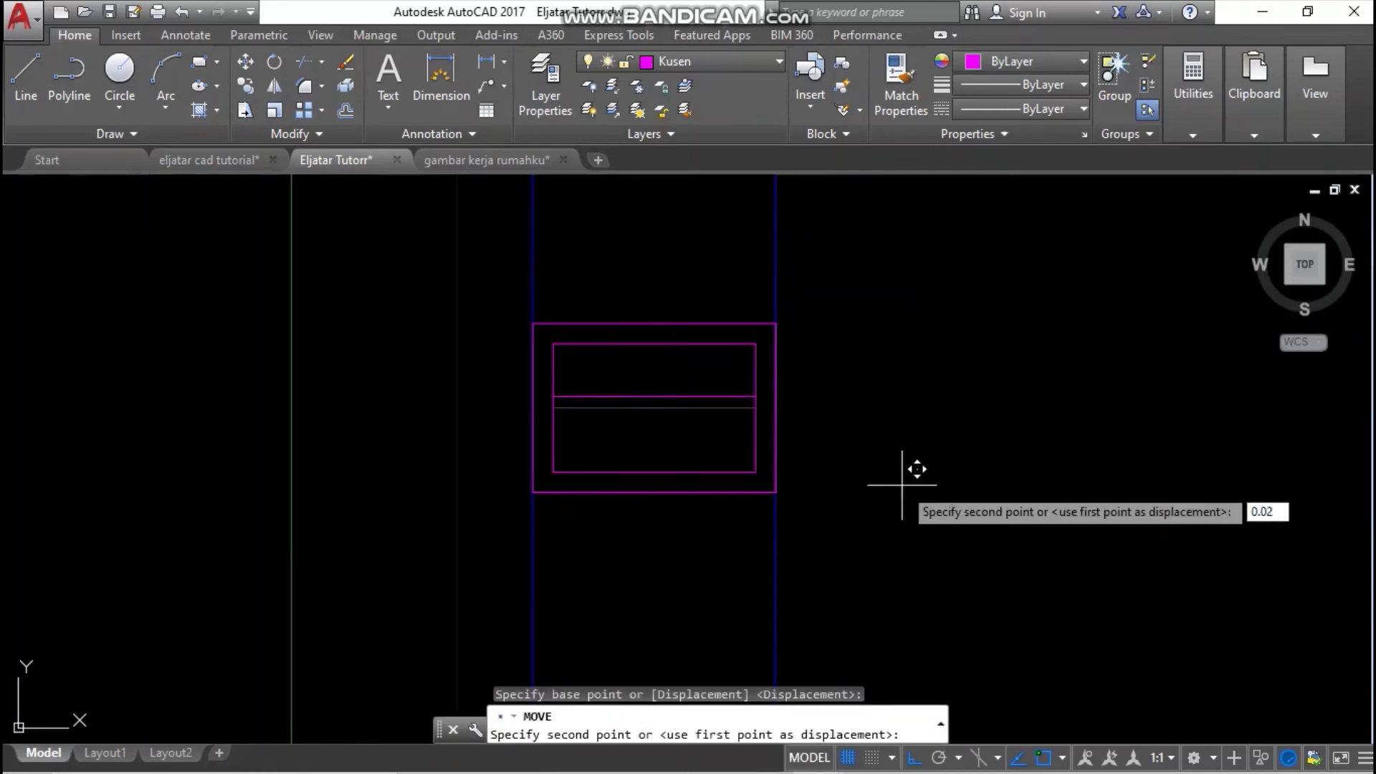
text(2)
key(Return)
- Copy the small window's horizontal line 0.04 downward to form a middle bar
click(643, 426)
click(639, 264)
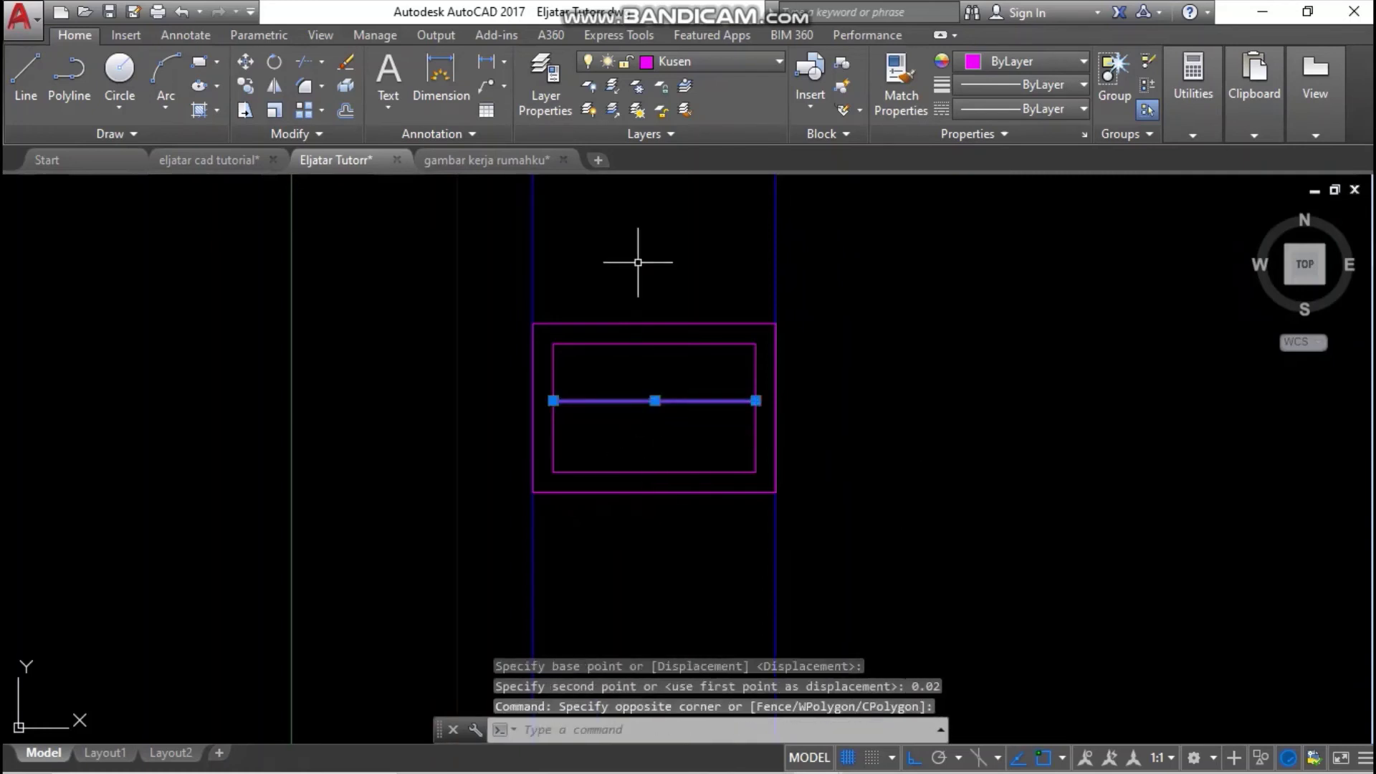
right_click(639, 264)
click(732, 432)
click(865, 352)
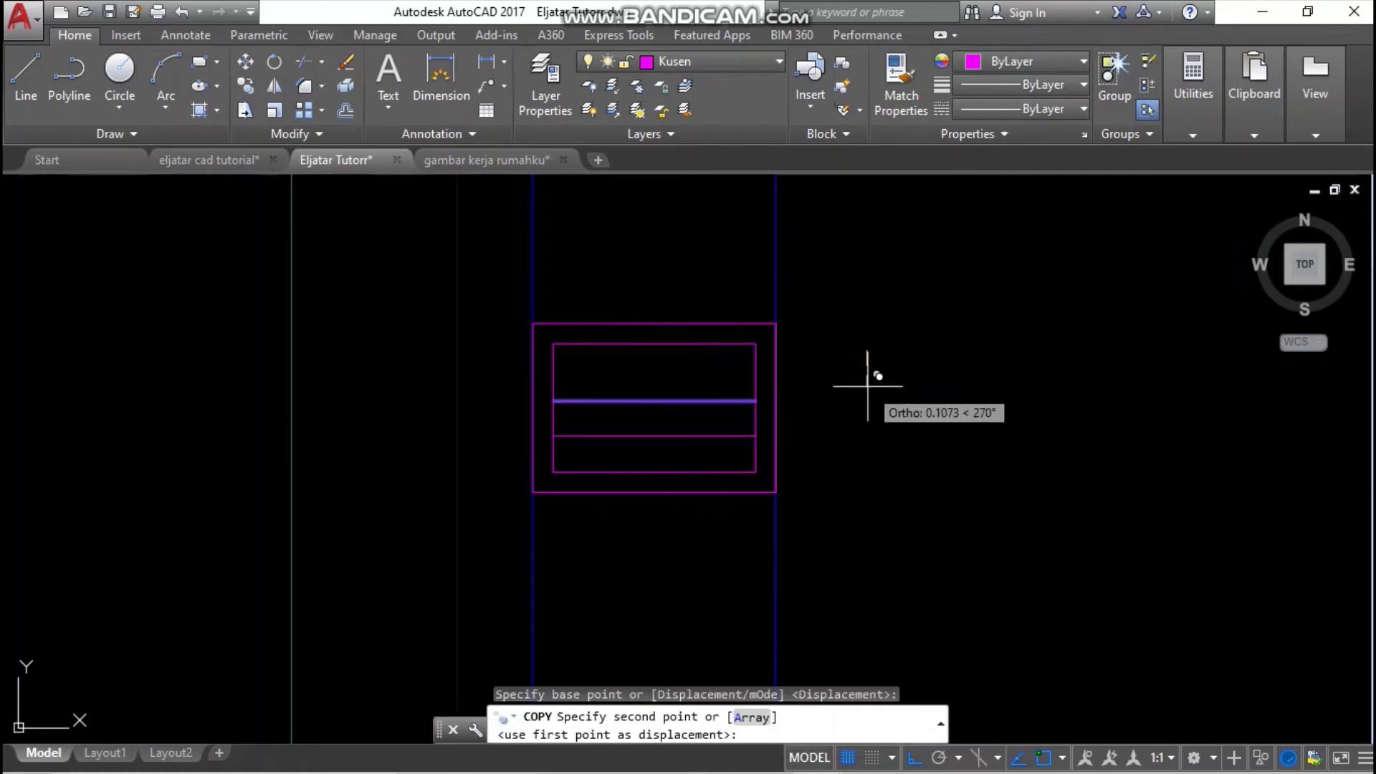
text(0.04)
key(Return)
key(Escape)
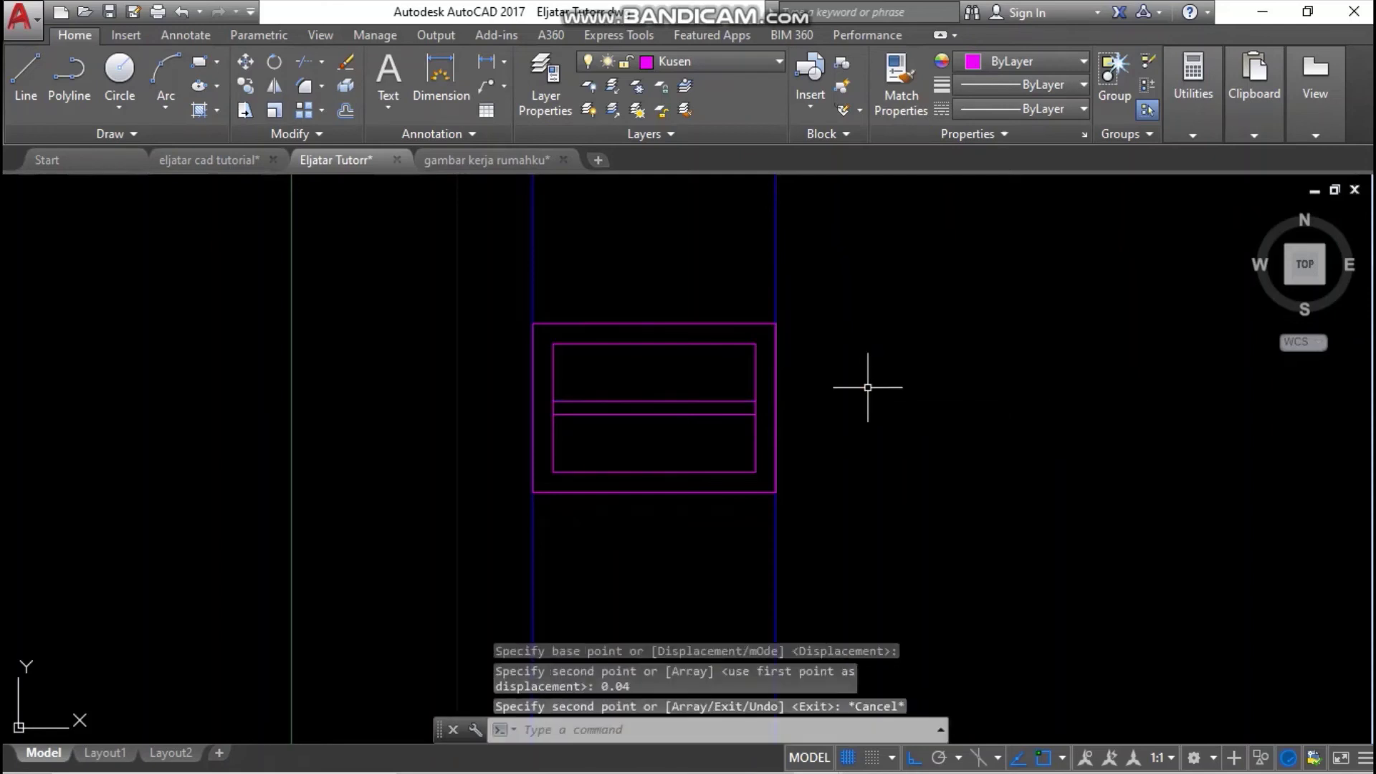
- Move the upper line of the small window's middle bar up by 0.01
scroll(690, 422, up, 4)
click(700, 384)
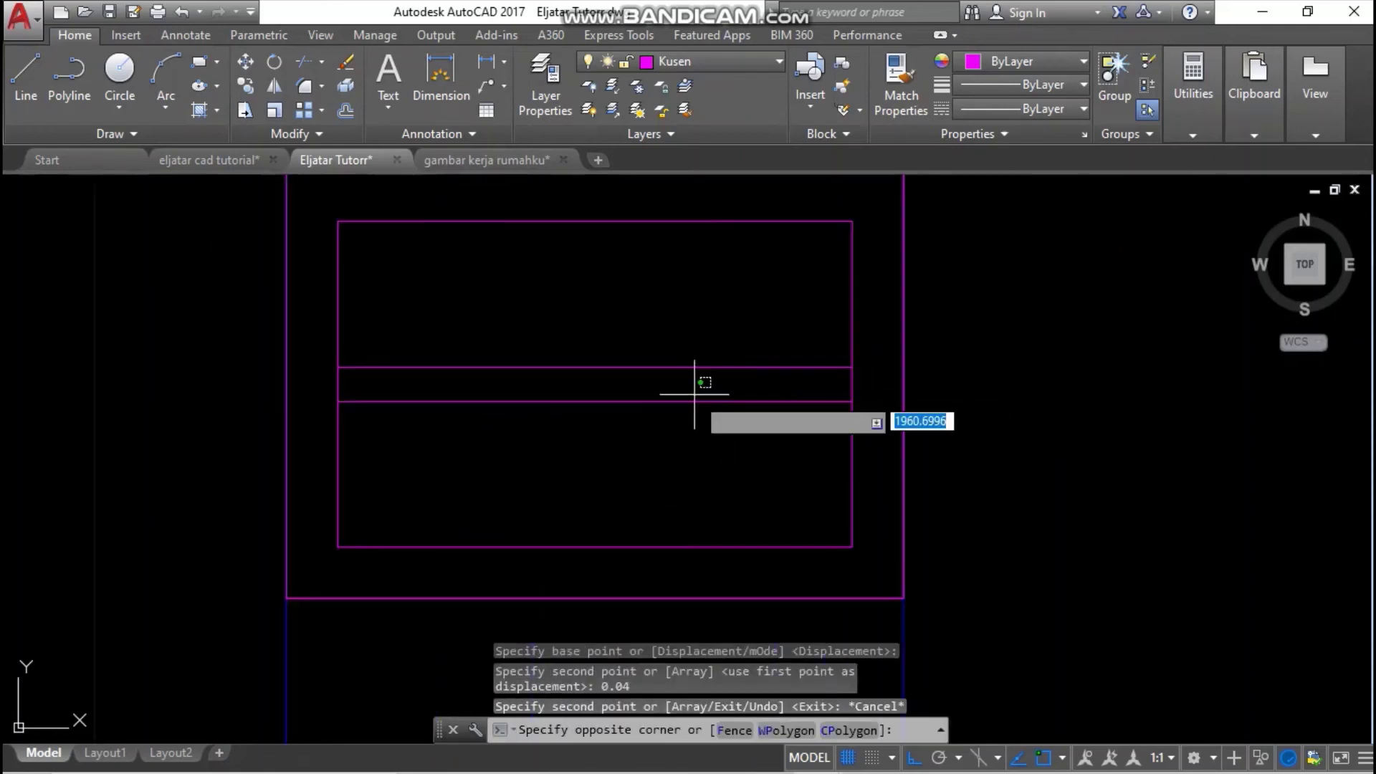
click(678, 375)
right_click(688, 397)
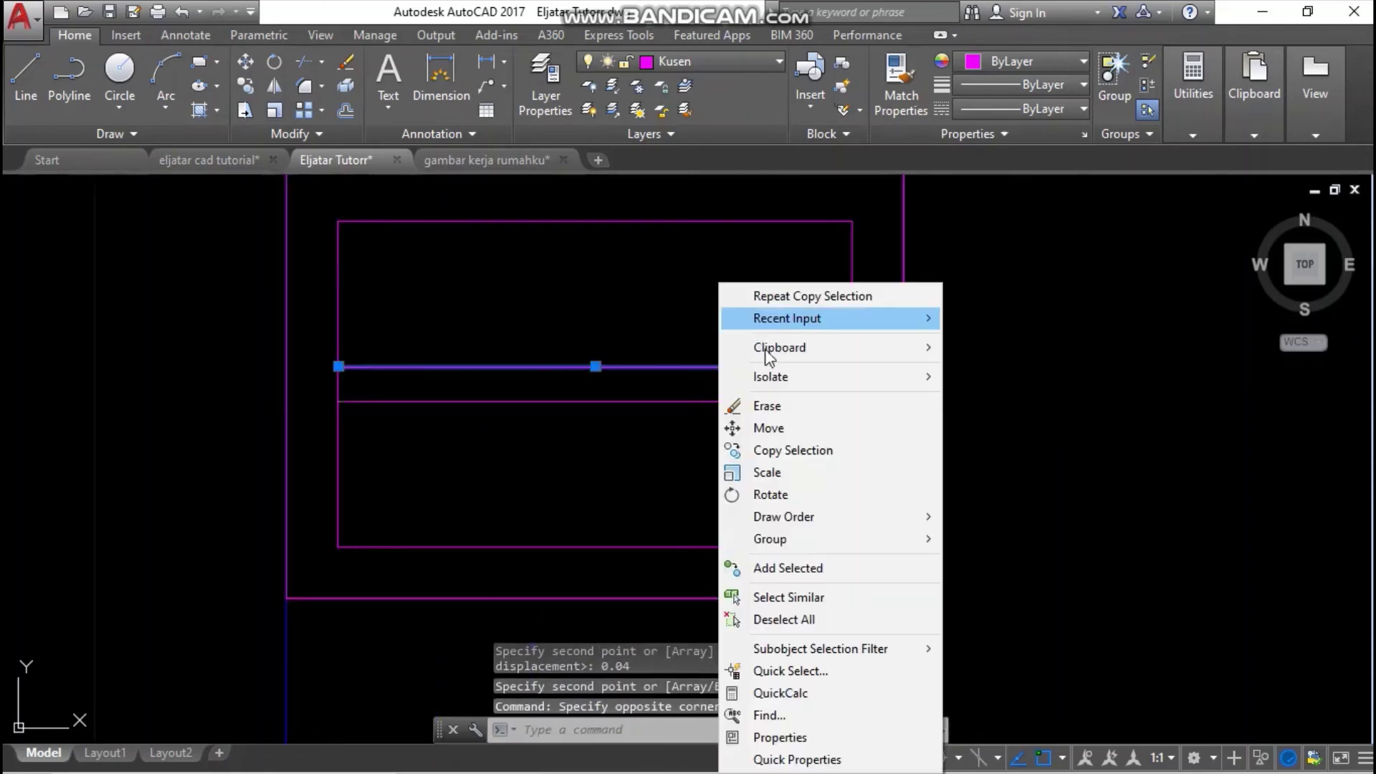
click(792, 432)
click(1015, 483)
text(0.)
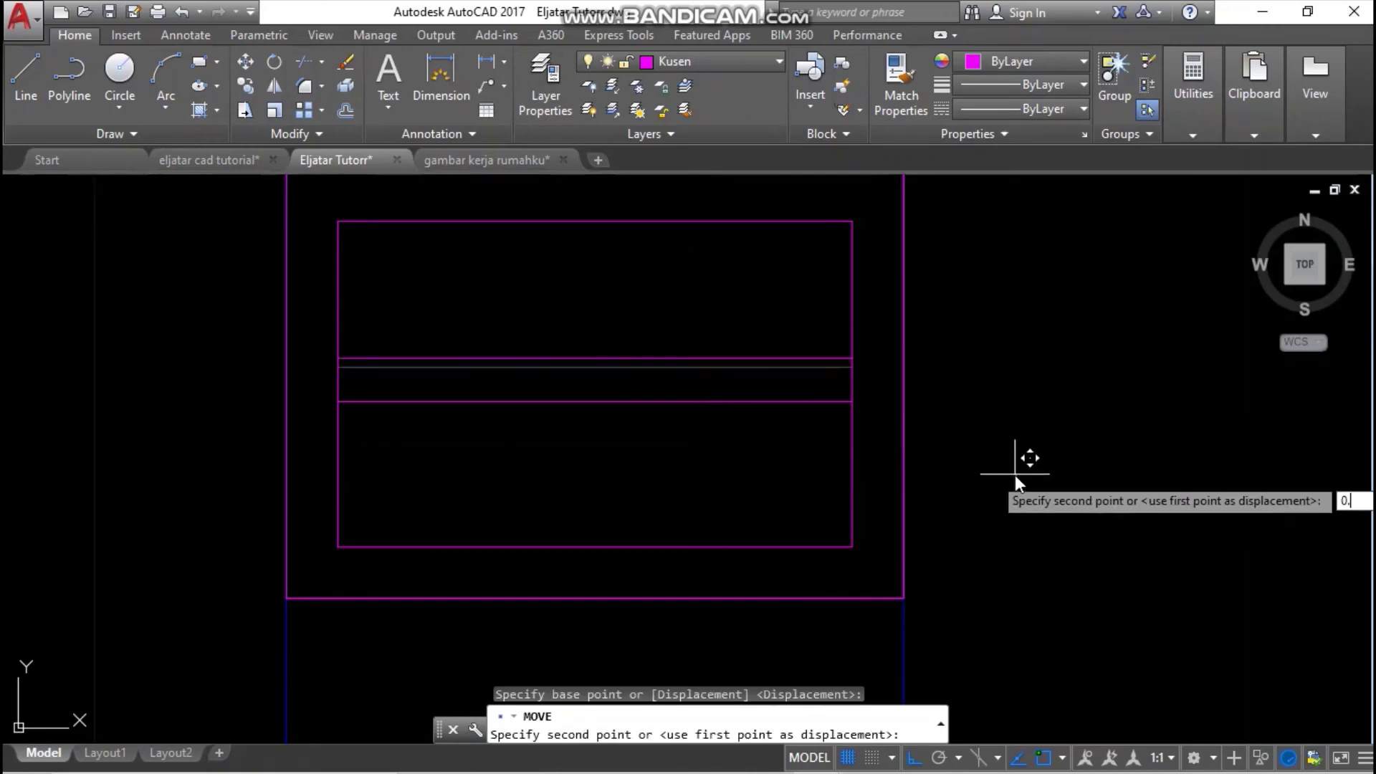
text(01)
key(Return)
- Move the lower line of the small window's middle bar down by 0.01
click(720, 437)
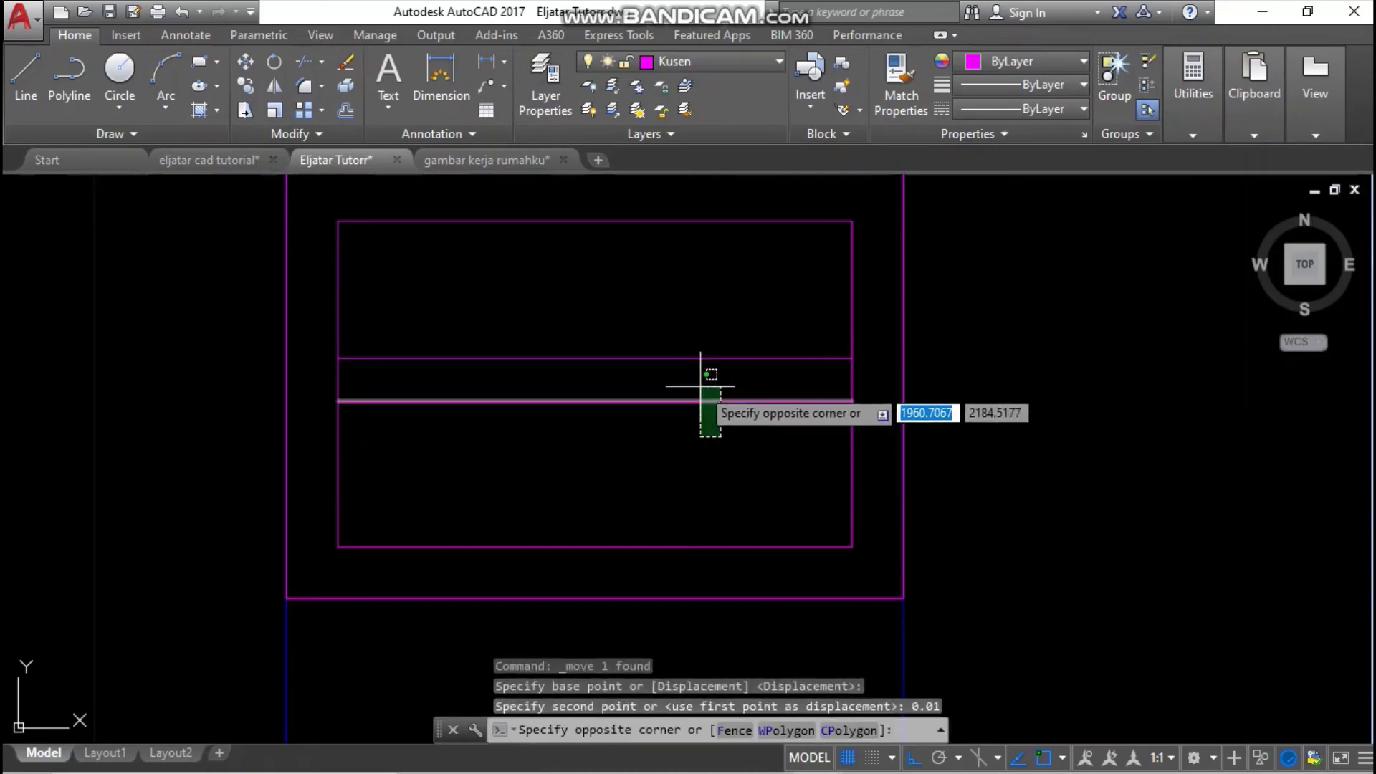
click(702, 385)
right_click(679, 387)
click(750, 429)
click(995, 396)
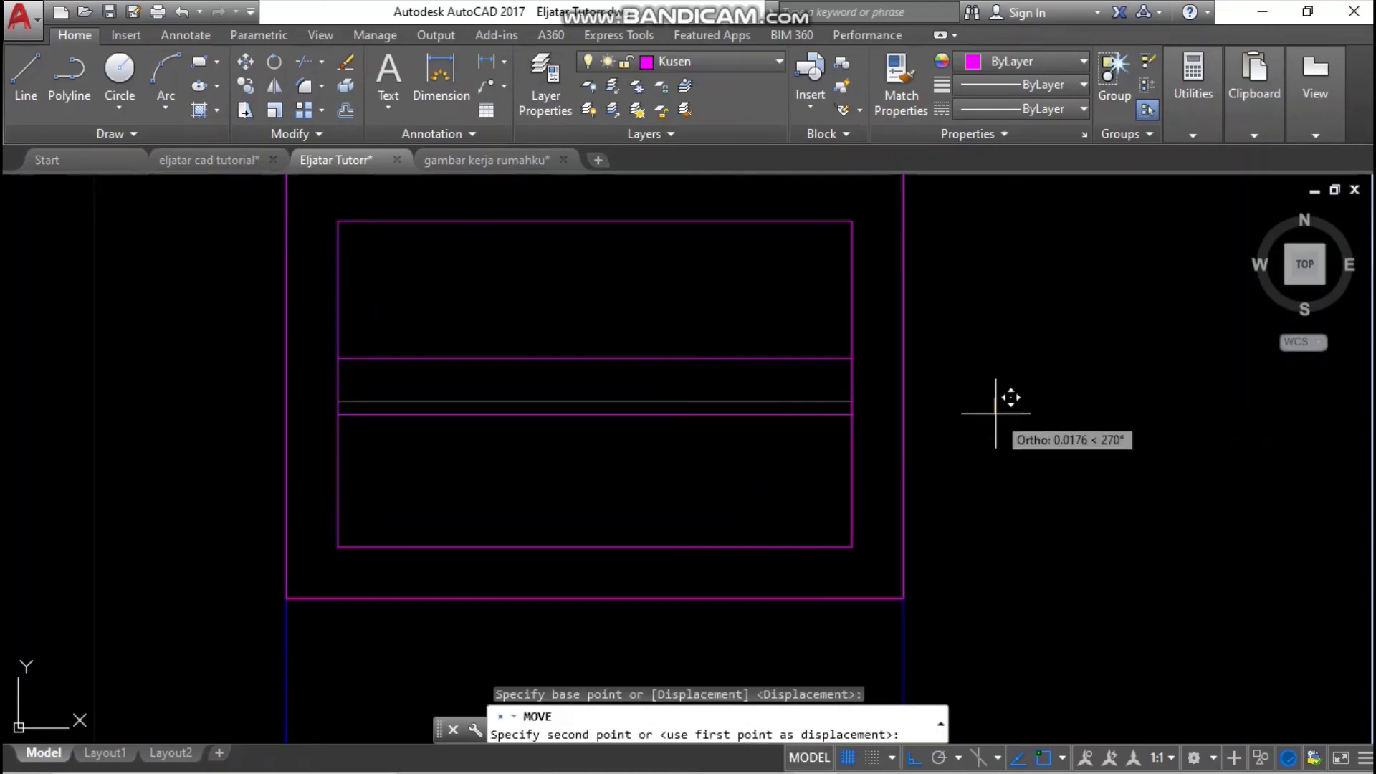
text(0.01)
key(Return)
key(Escape)
scroll(996, 405, down, 6)
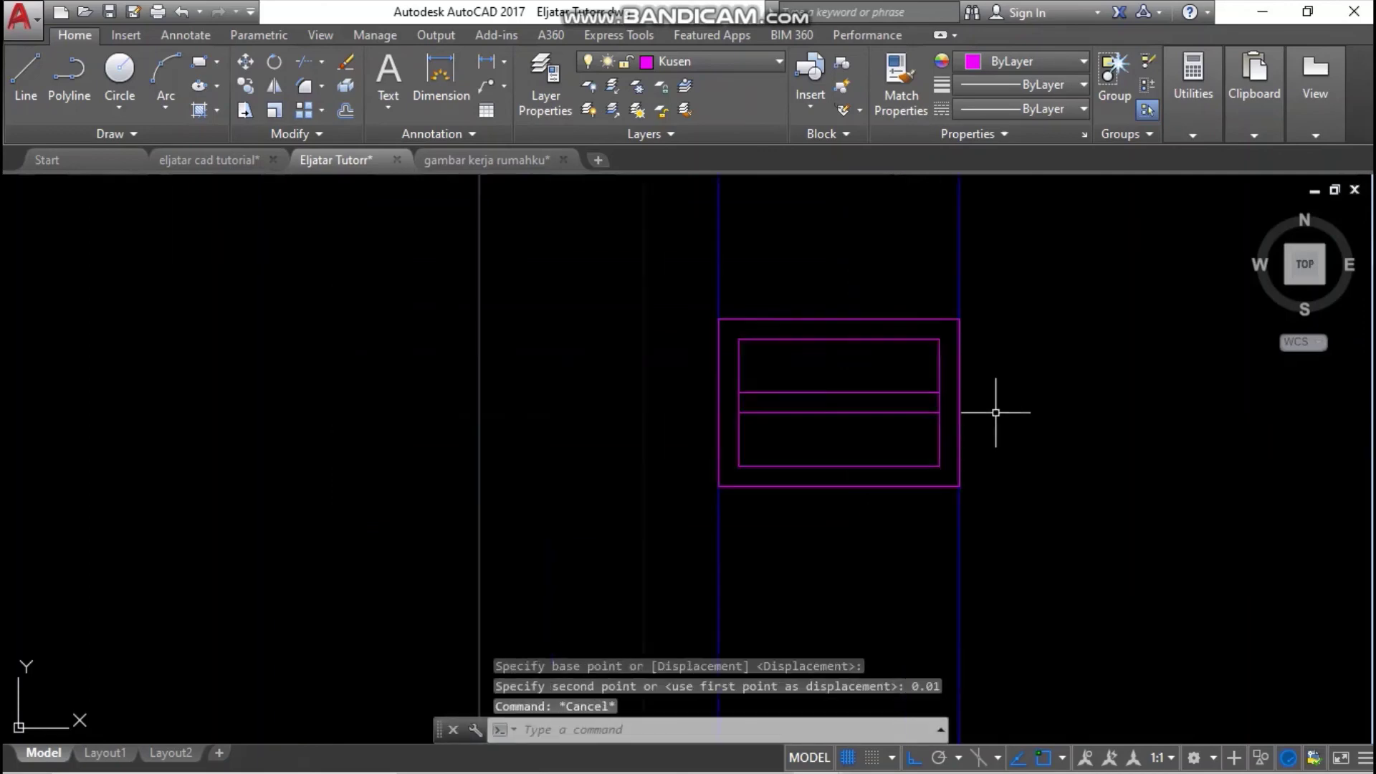
- Erase the four blue vertical projection lines running through the side elevation's two windows
middle_drag(981, 405, 744, 365)
scroll(745, 366, down, 2)
middle_drag(833, 360, 806, 352)
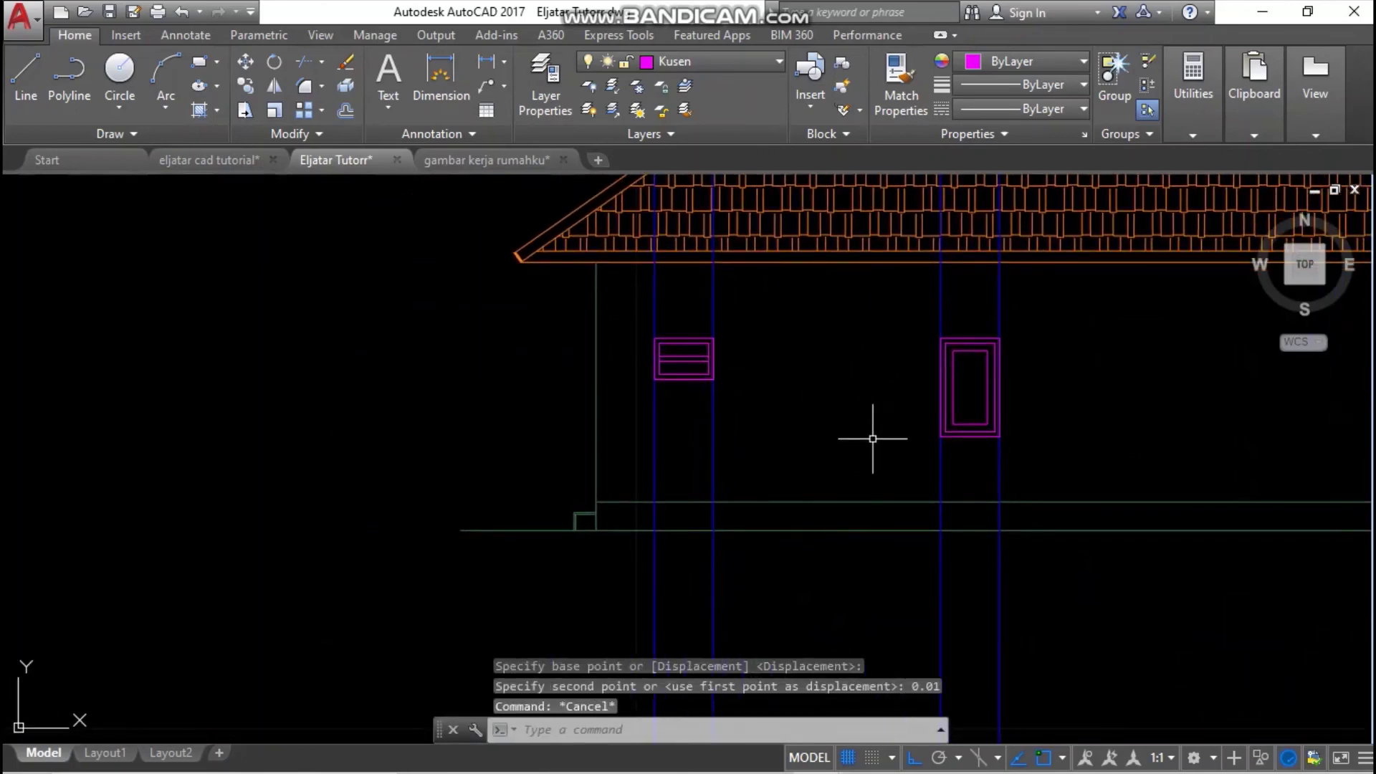
click(986, 466)
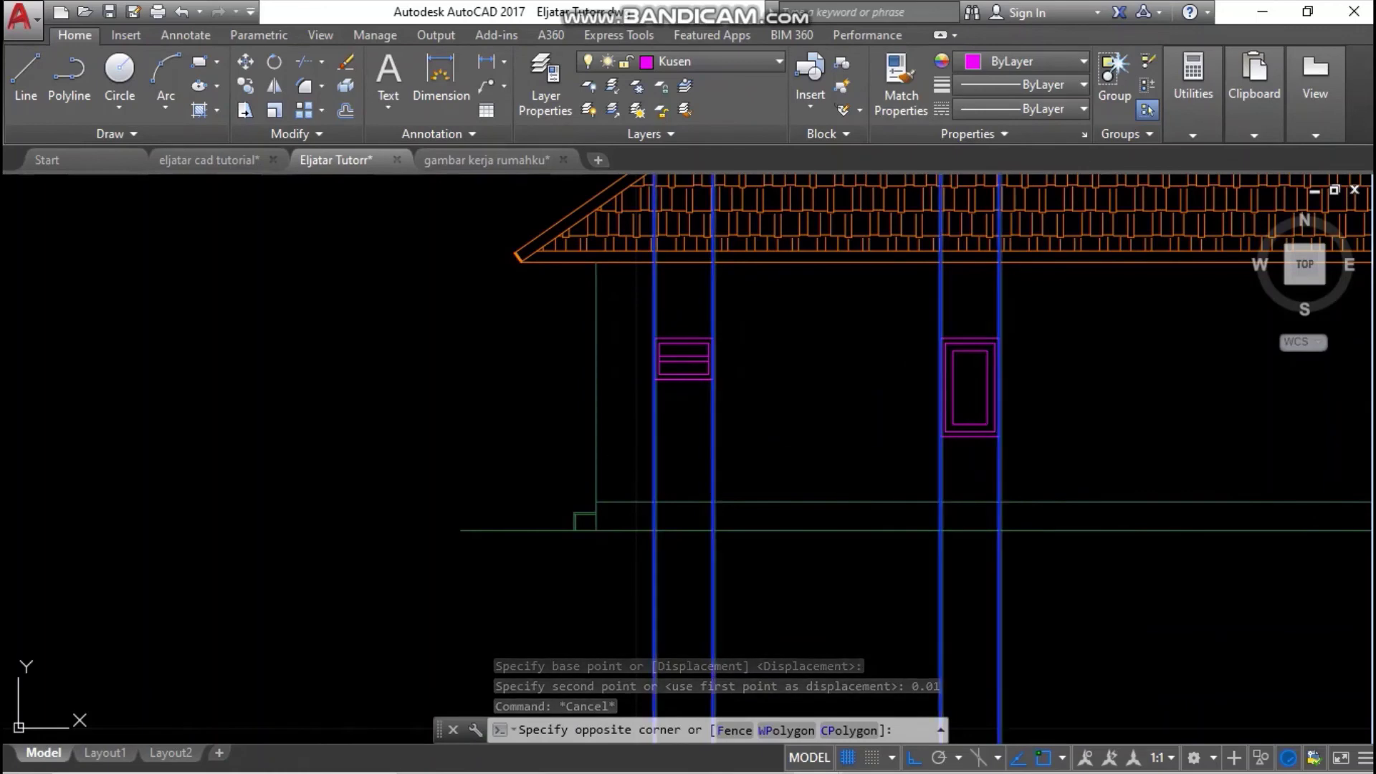
click(645, 454)
key(Delete)
- Compare the side elevation with its rotated floor plan and examine its window placement, base and corner step
scroll(853, 394, down, 6)
middle_drag(865, 388, 905, 430)
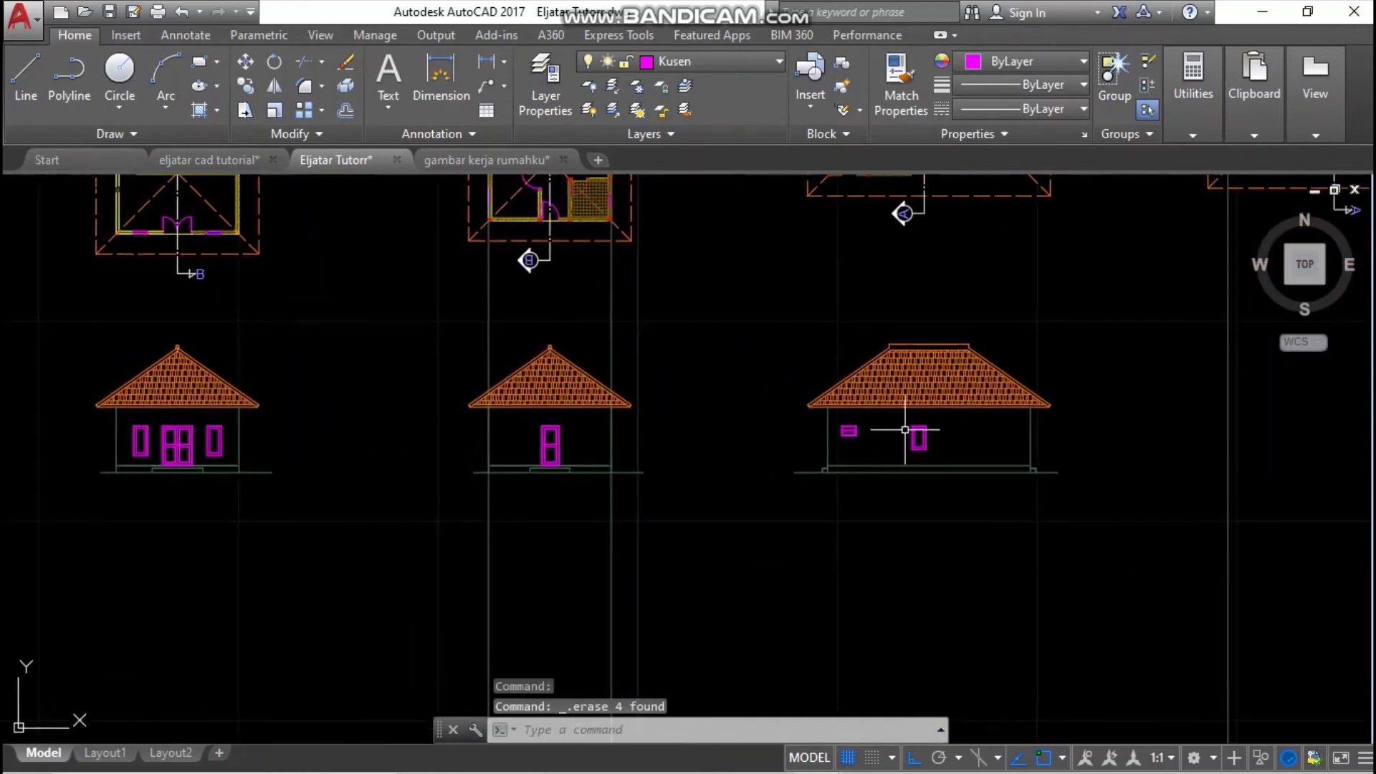
scroll(906, 430, down, 3)
scroll(930, 359, up, 5)
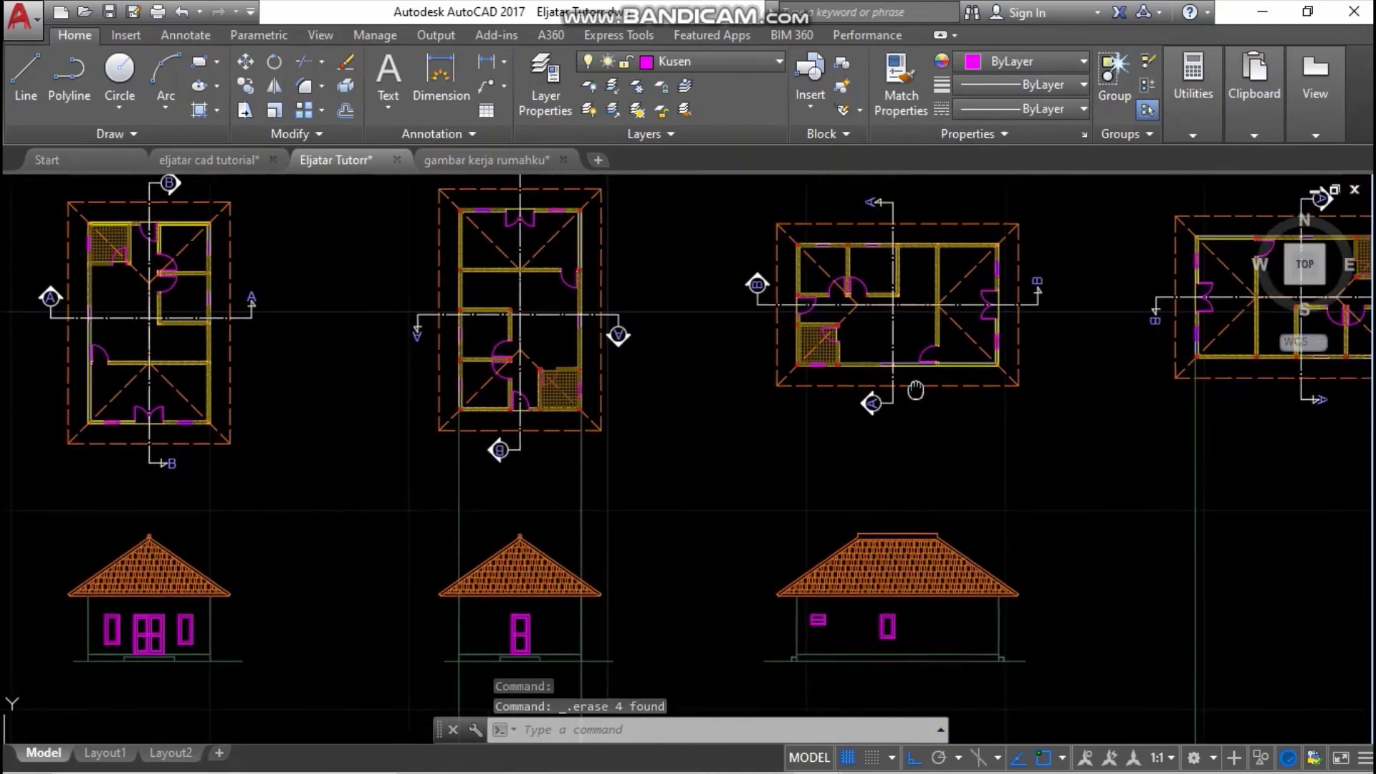
scroll(893, 392, down, 3)
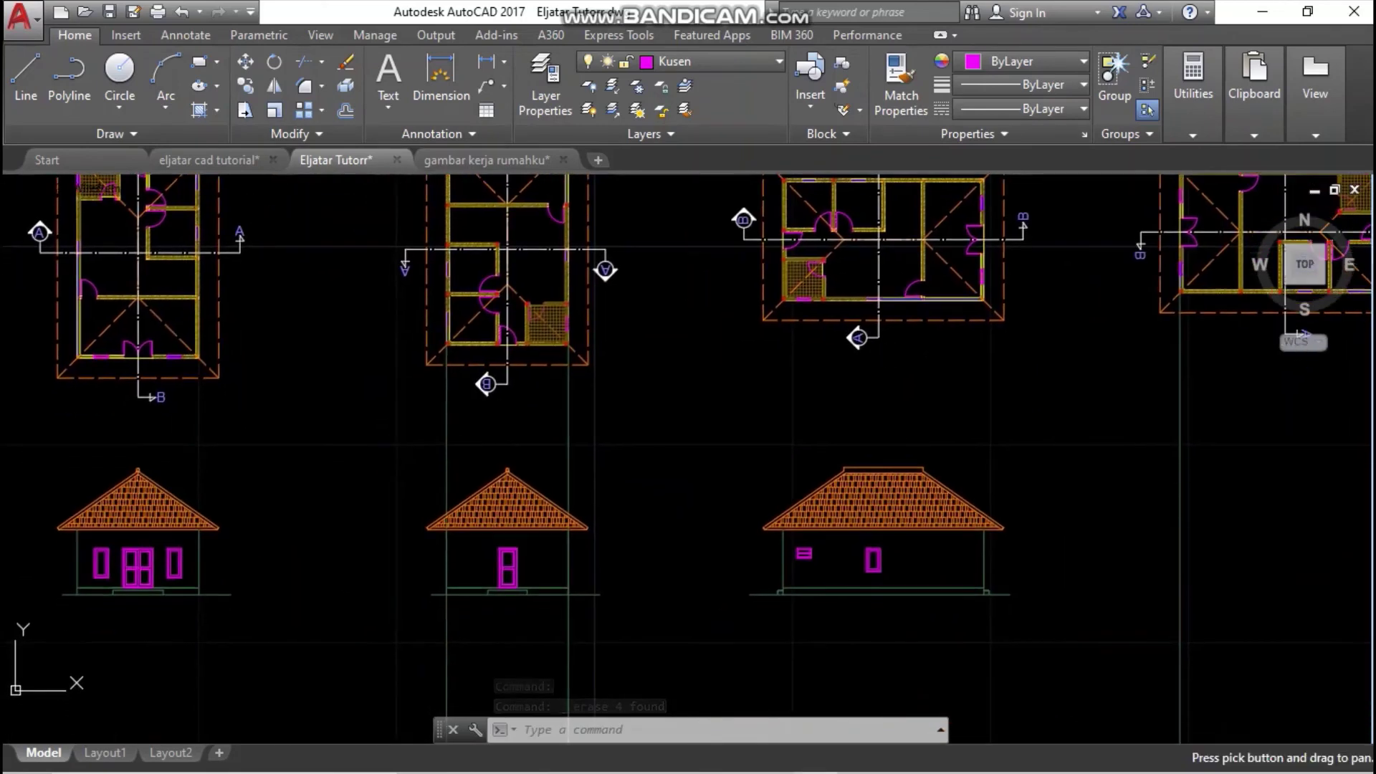
scroll(857, 568, up, 3)
scroll(870, 574, down, 3)
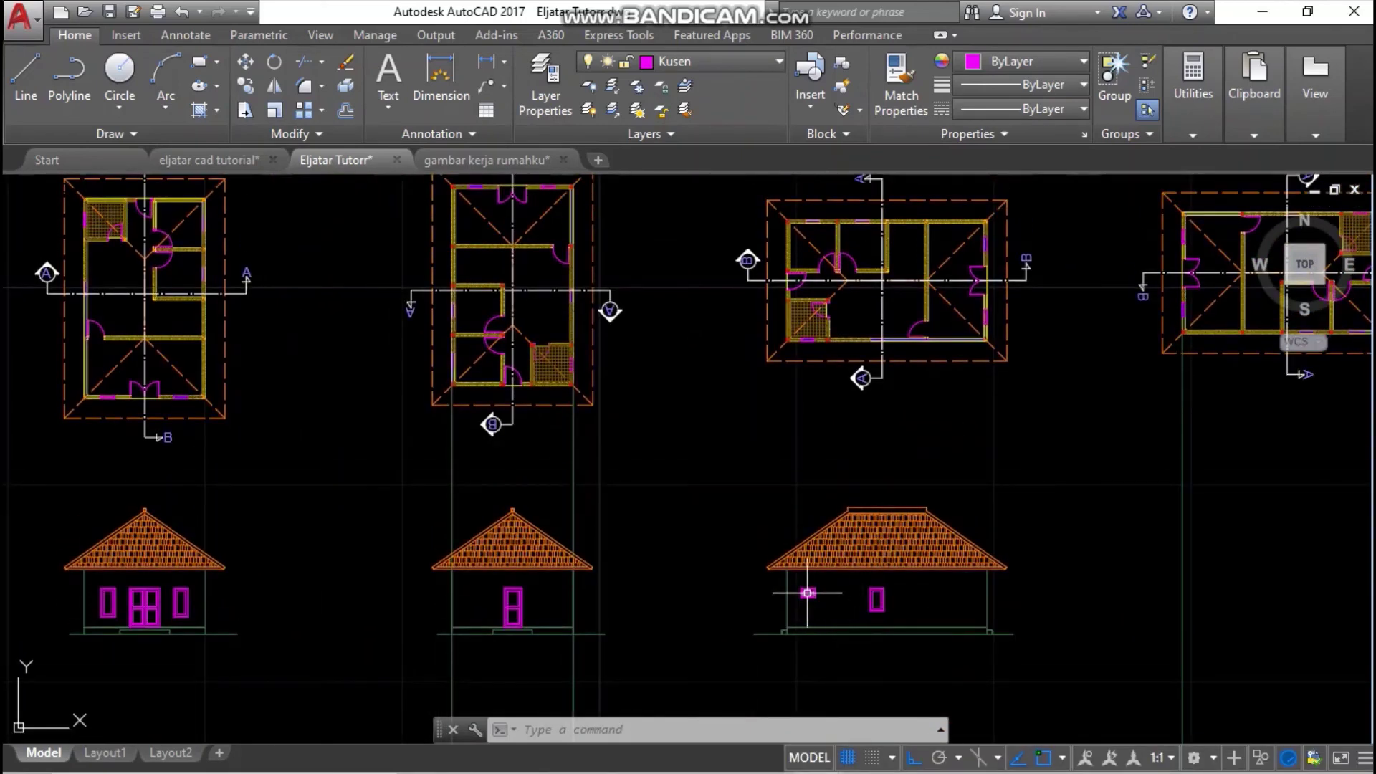
scroll(782, 595, up, 5)
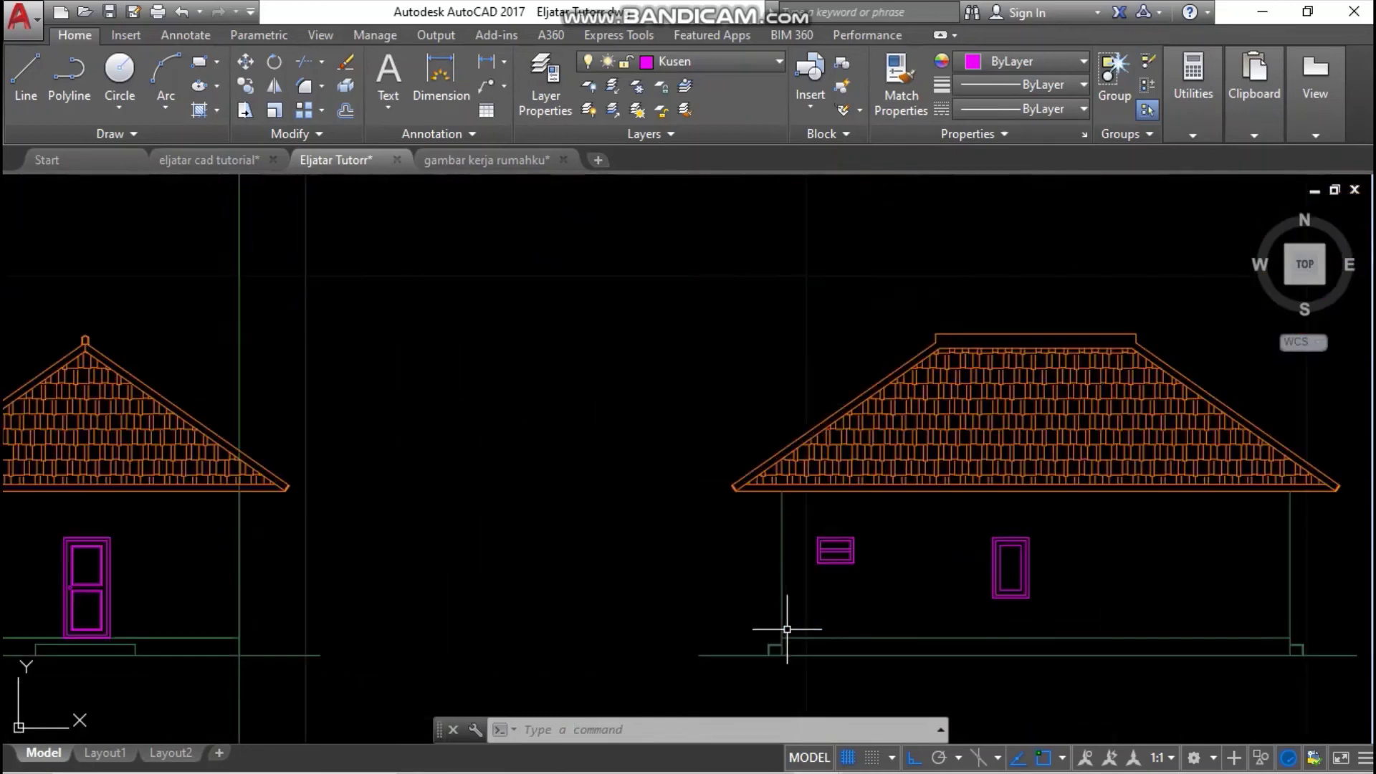
scroll(794, 630, up, 4)
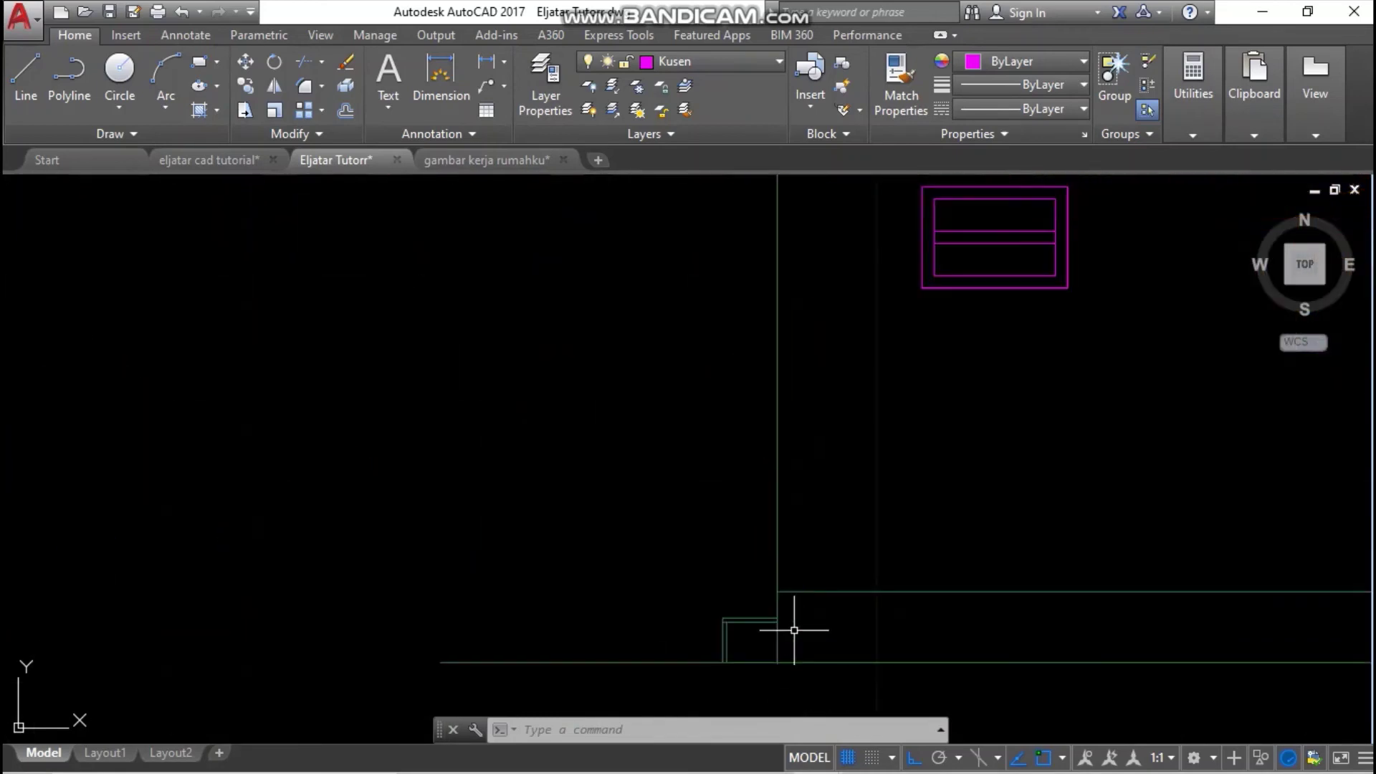
scroll(794, 627, down, 5)
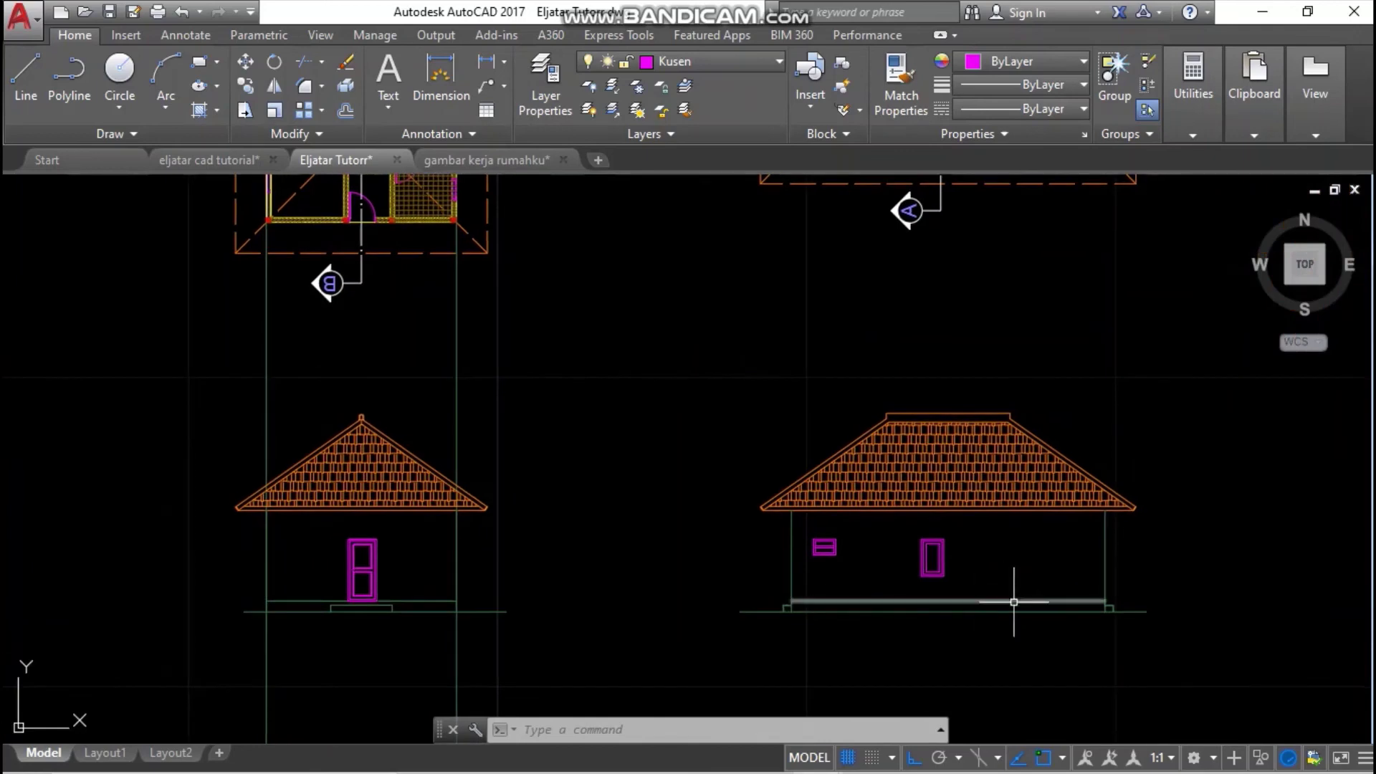
- Erase the horizontal floor-level line above the ground line in the side elevation
scroll(1017, 599, up, 4)
scroll(1179, 600, up, 2)
click(1122, 621)
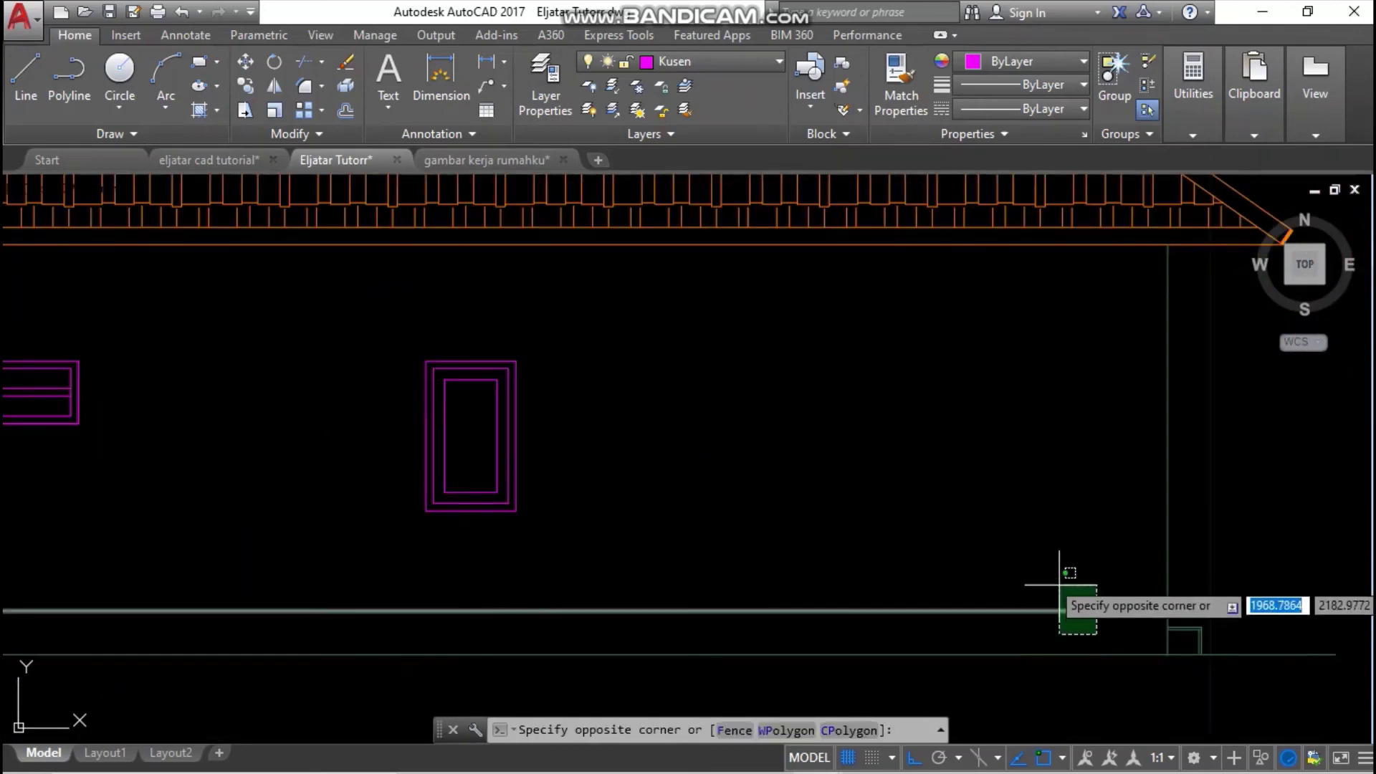
click(1063, 572)
scroll(1068, 570, down, 5)
key(Delete)
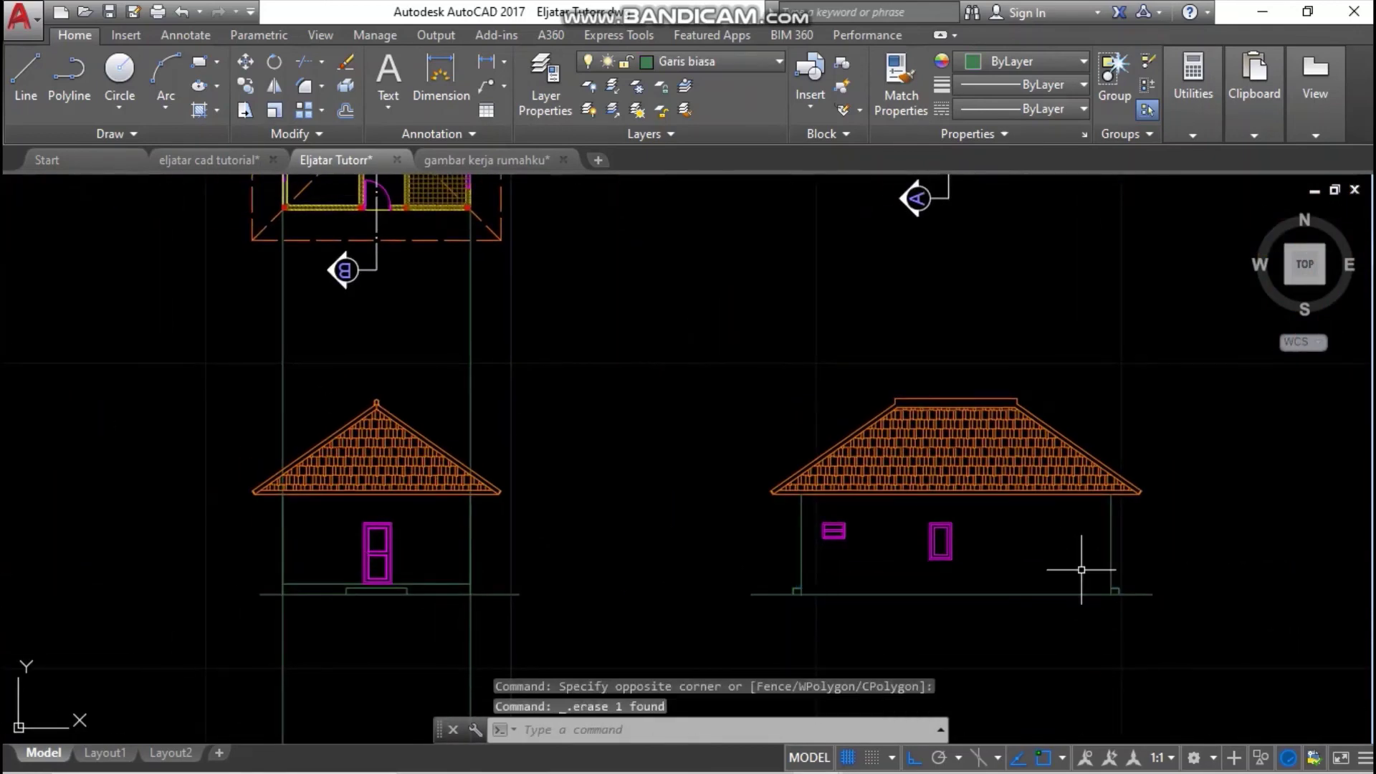
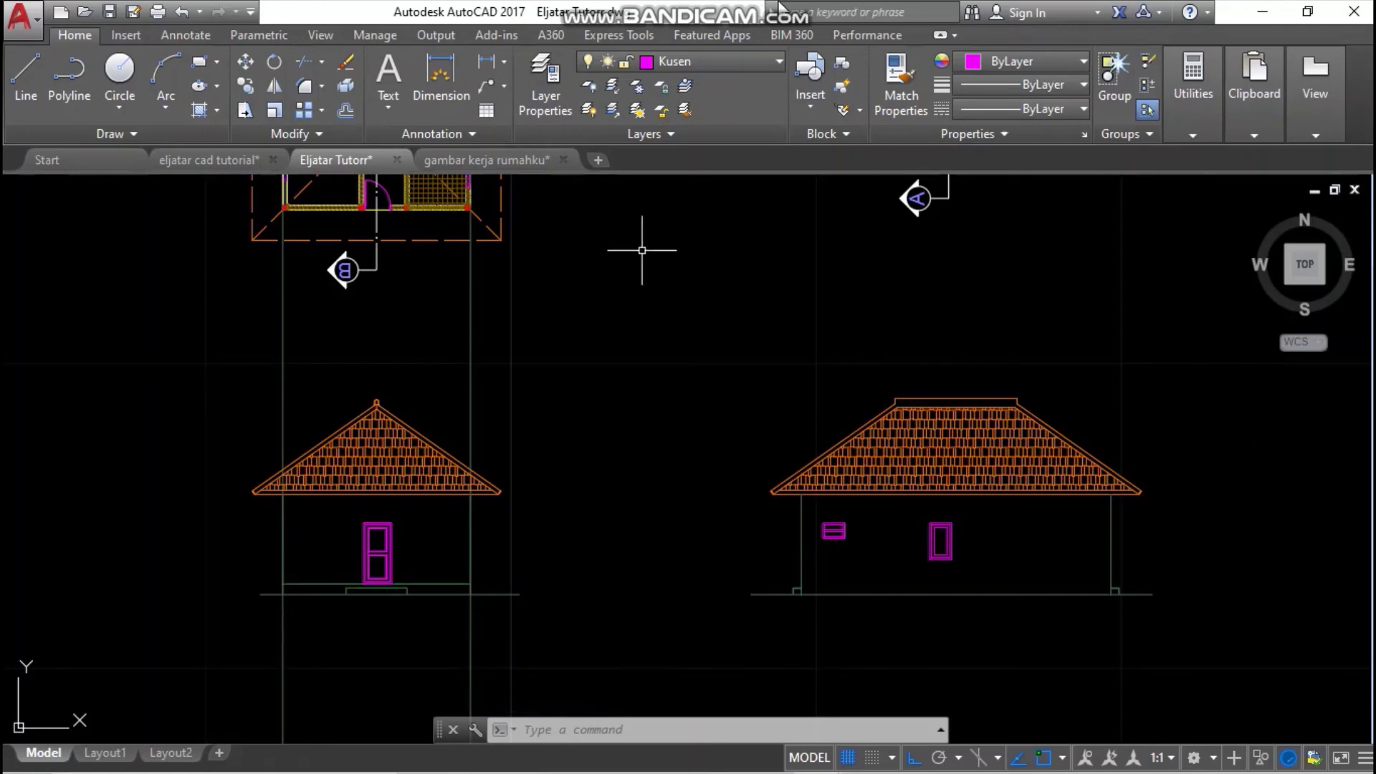
- Erase all horizontal floor-level line segments beside and beneath the double door in the front elevation
mouse_move(793, 9)
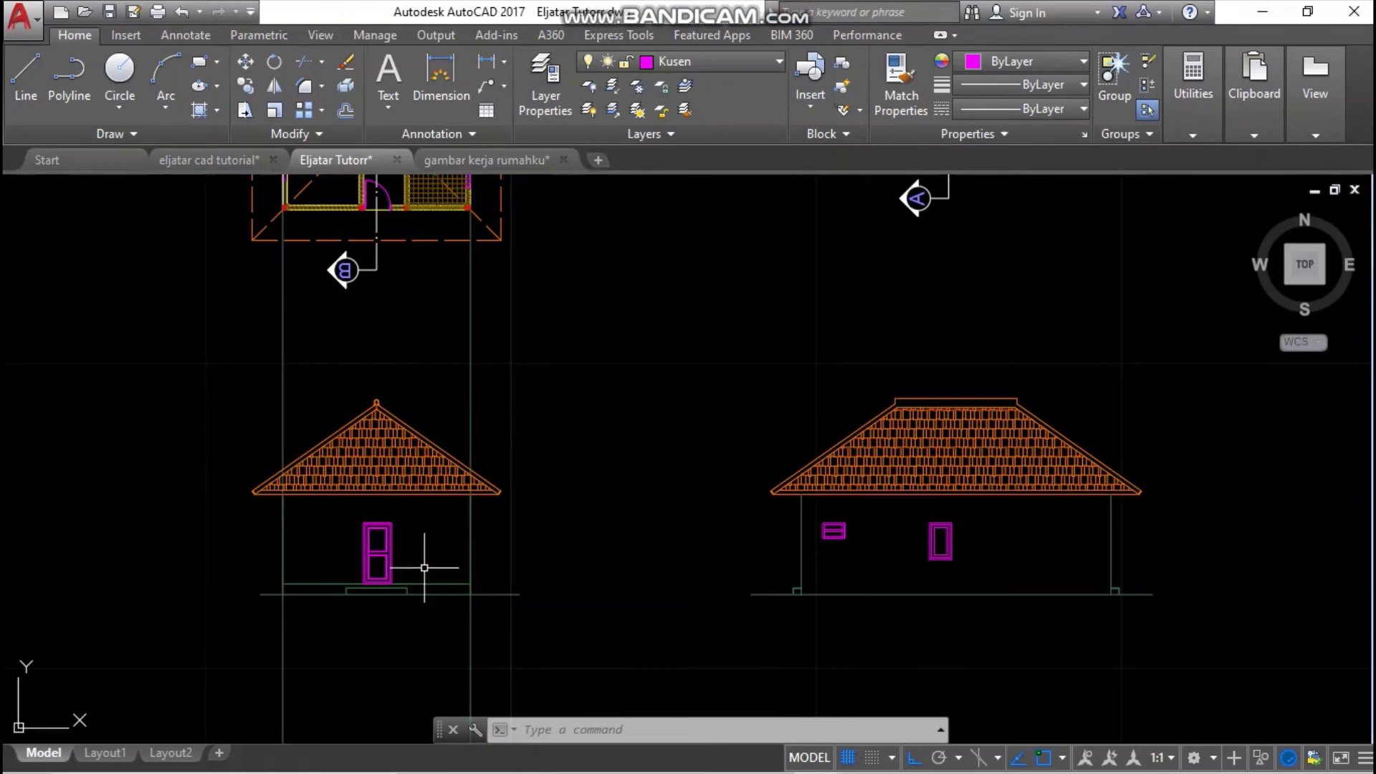
middle_drag(425, 567, 694, 474)
scroll(712, 425, down, 2)
scroll(340, 483, up, 6)
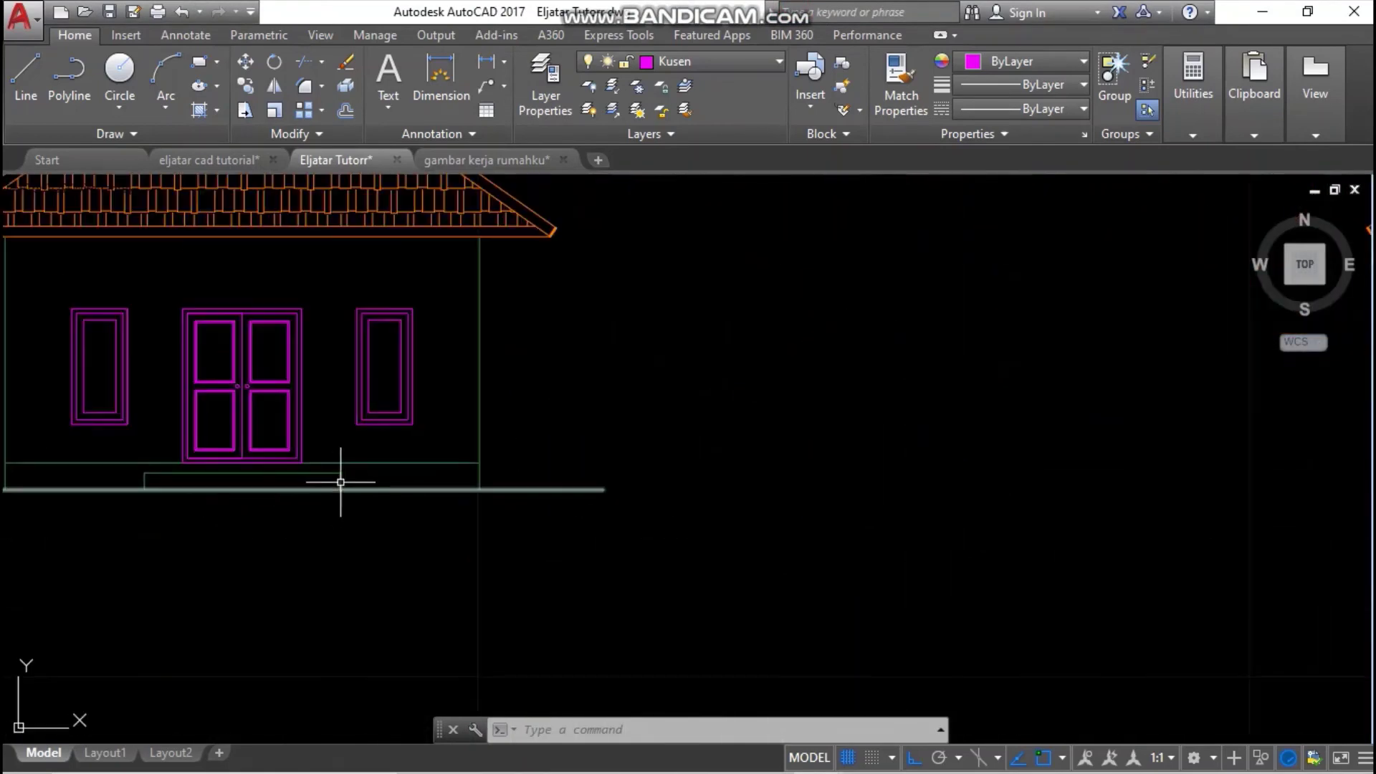
click(387, 467)
click(375, 453)
key(Delete)
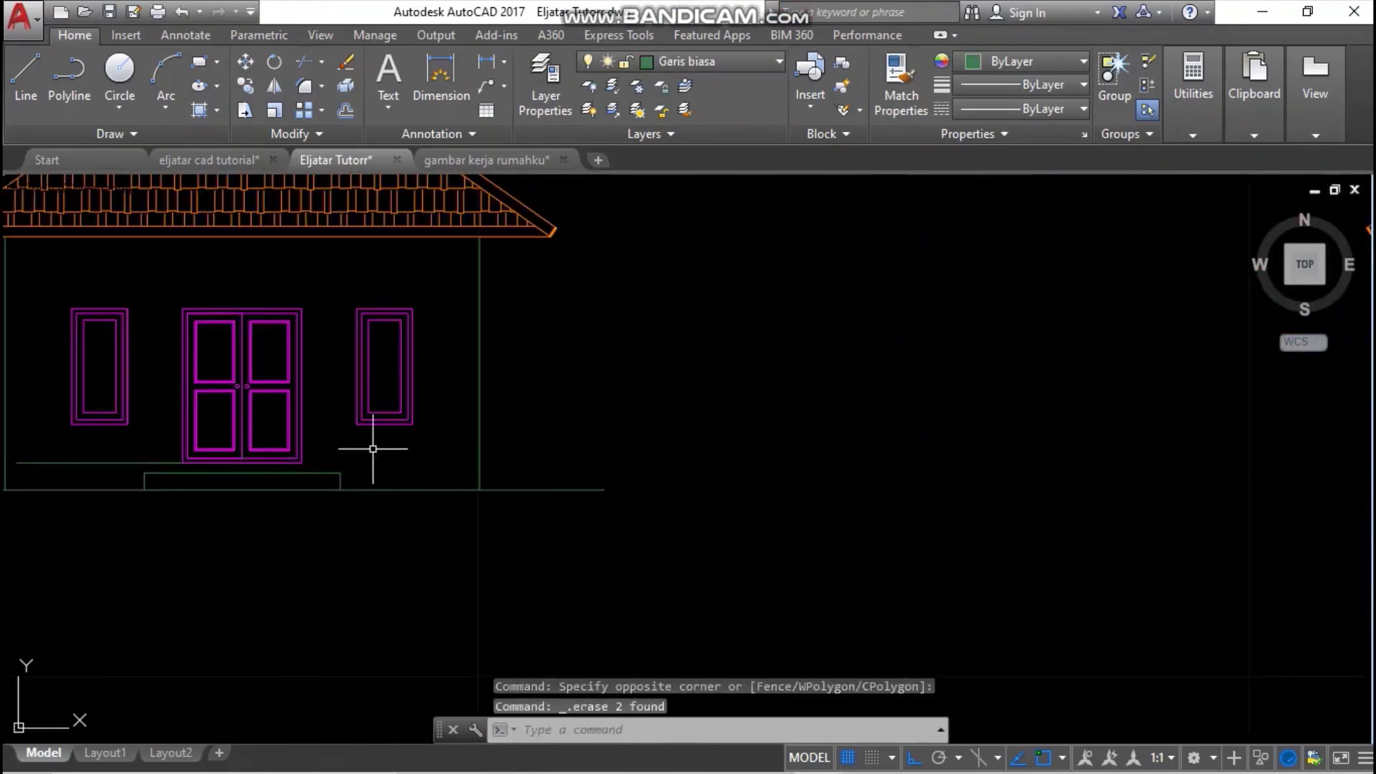
click(101, 463)
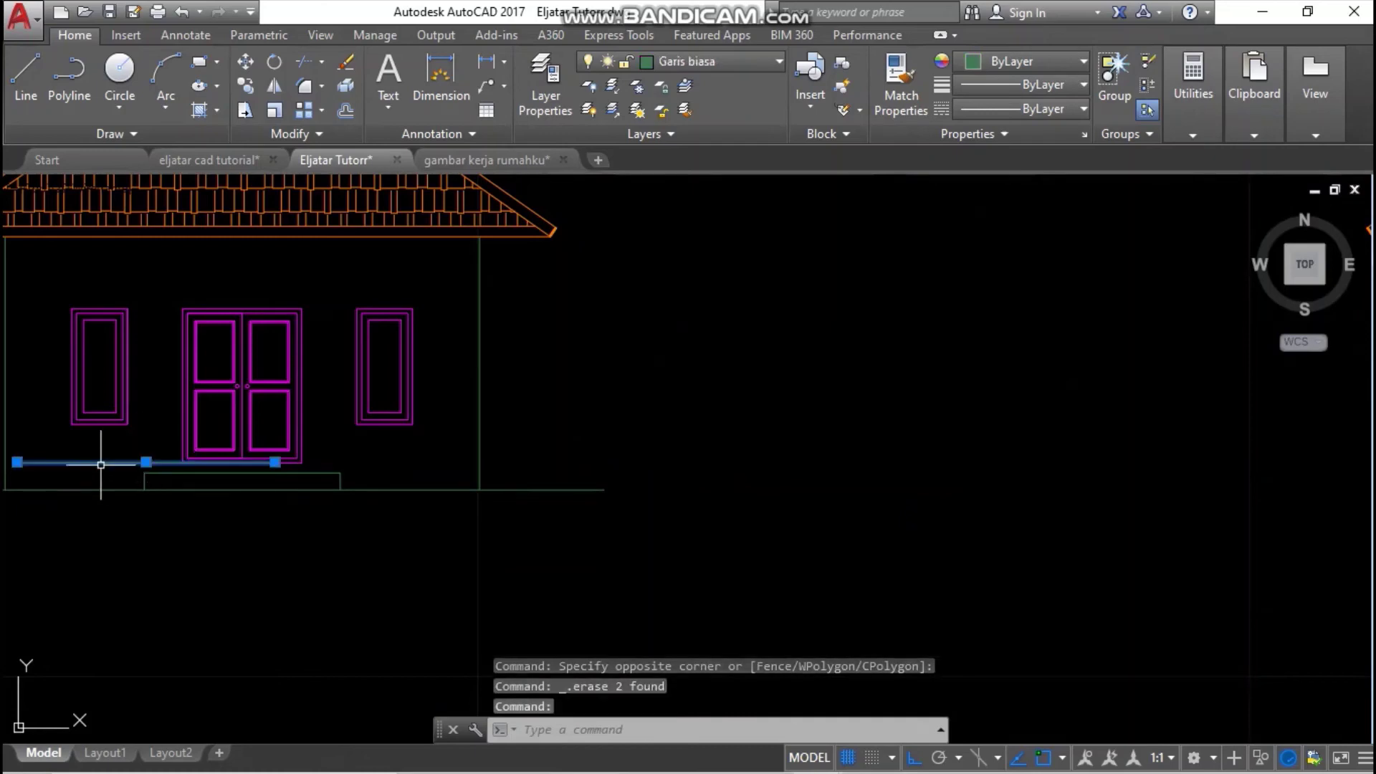
key(Delete)
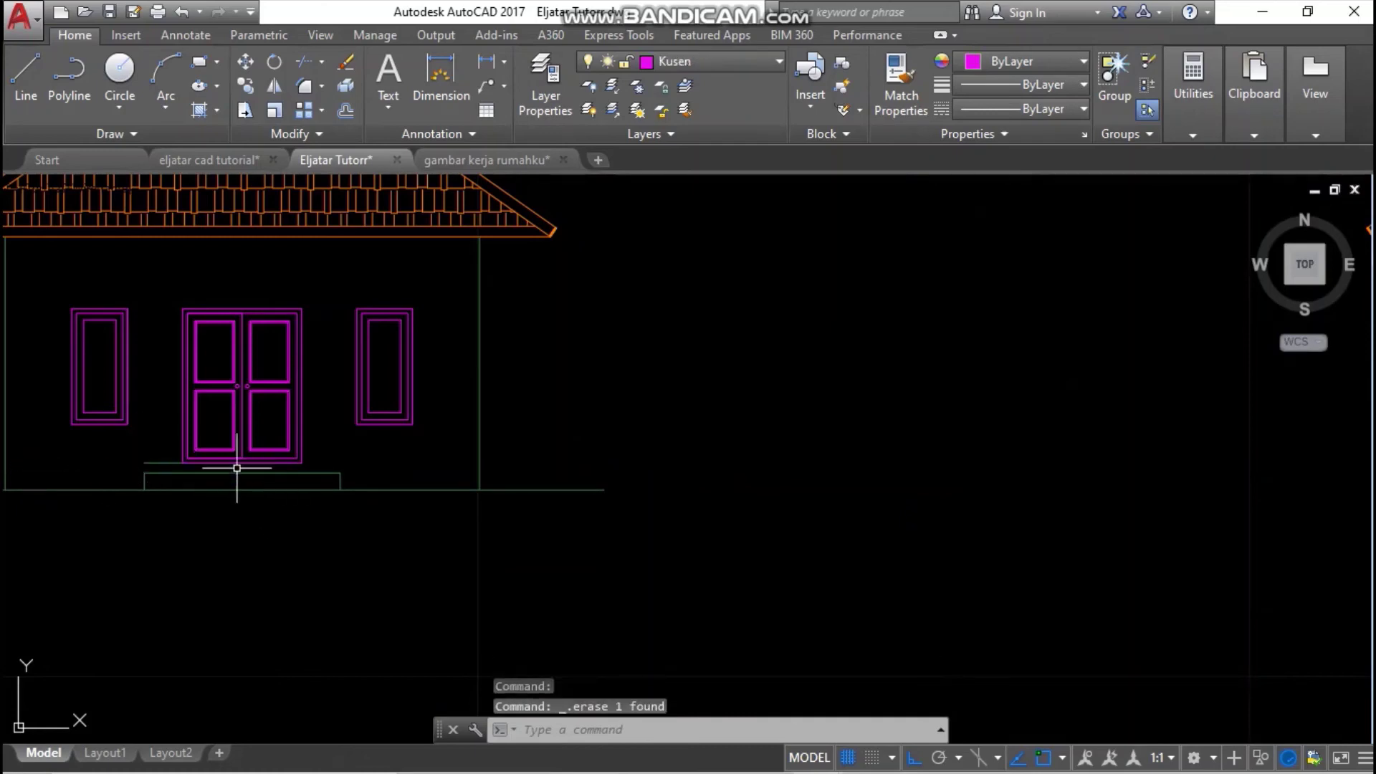
click(156, 462)
key(Delete)
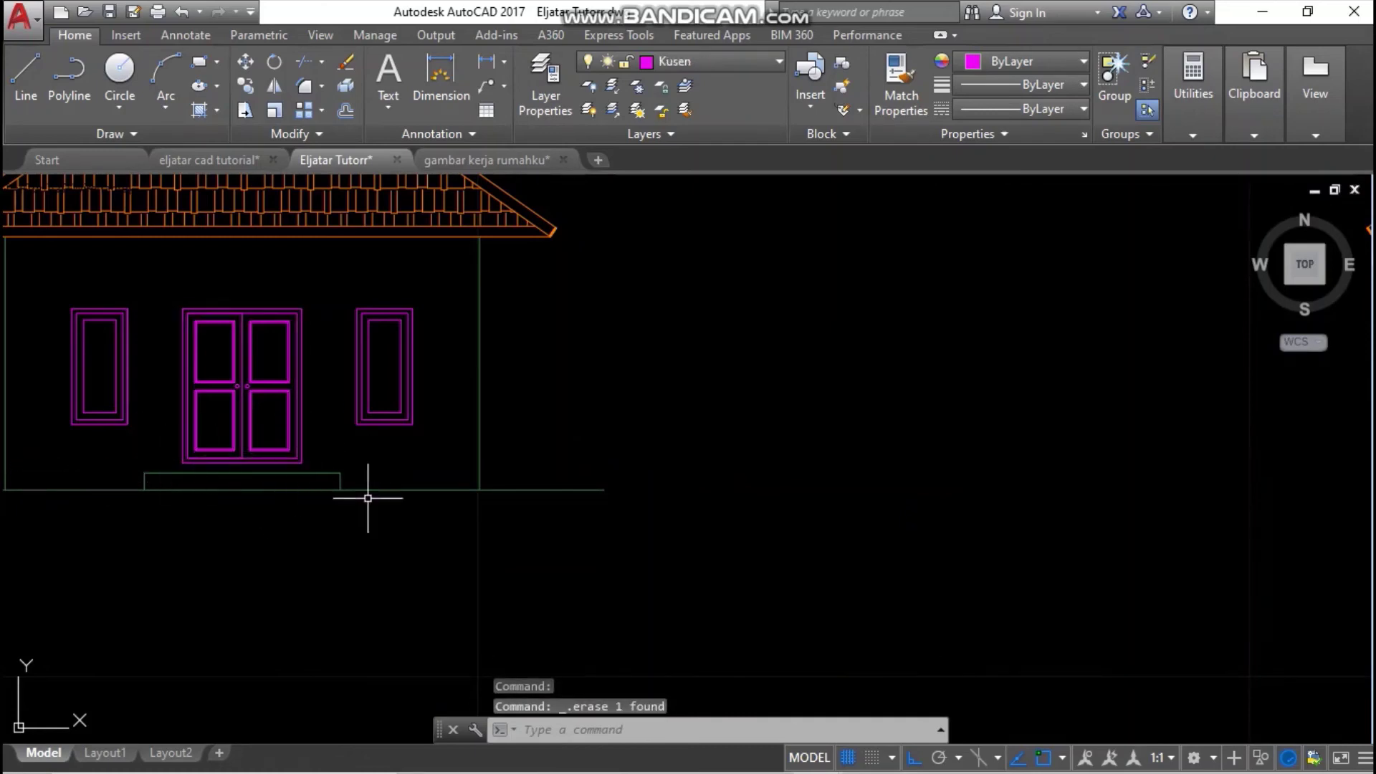
- Check the front elevation against its floor plan and inspect the floor-level line by the single-door elevation's step
scroll(432, 493, down, 5)
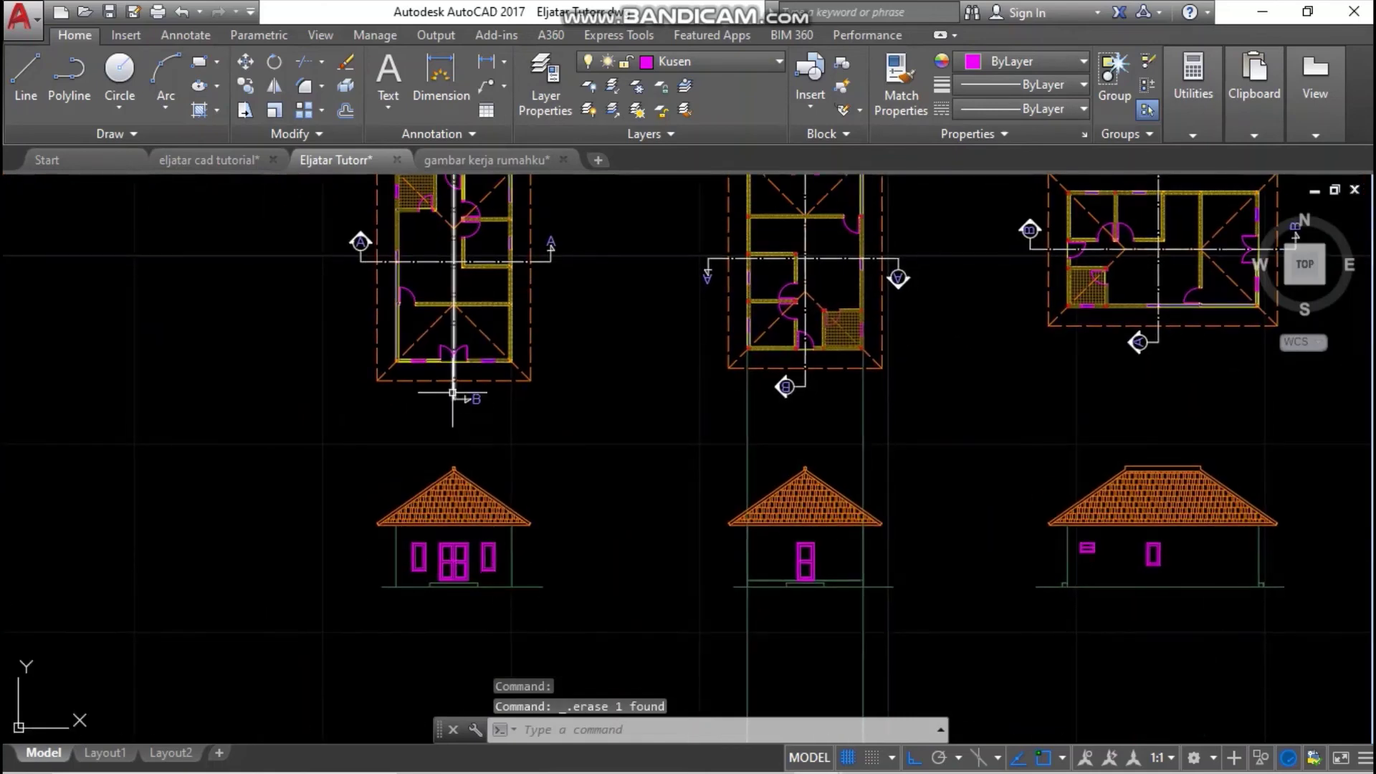
scroll(454, 394, up, 5)
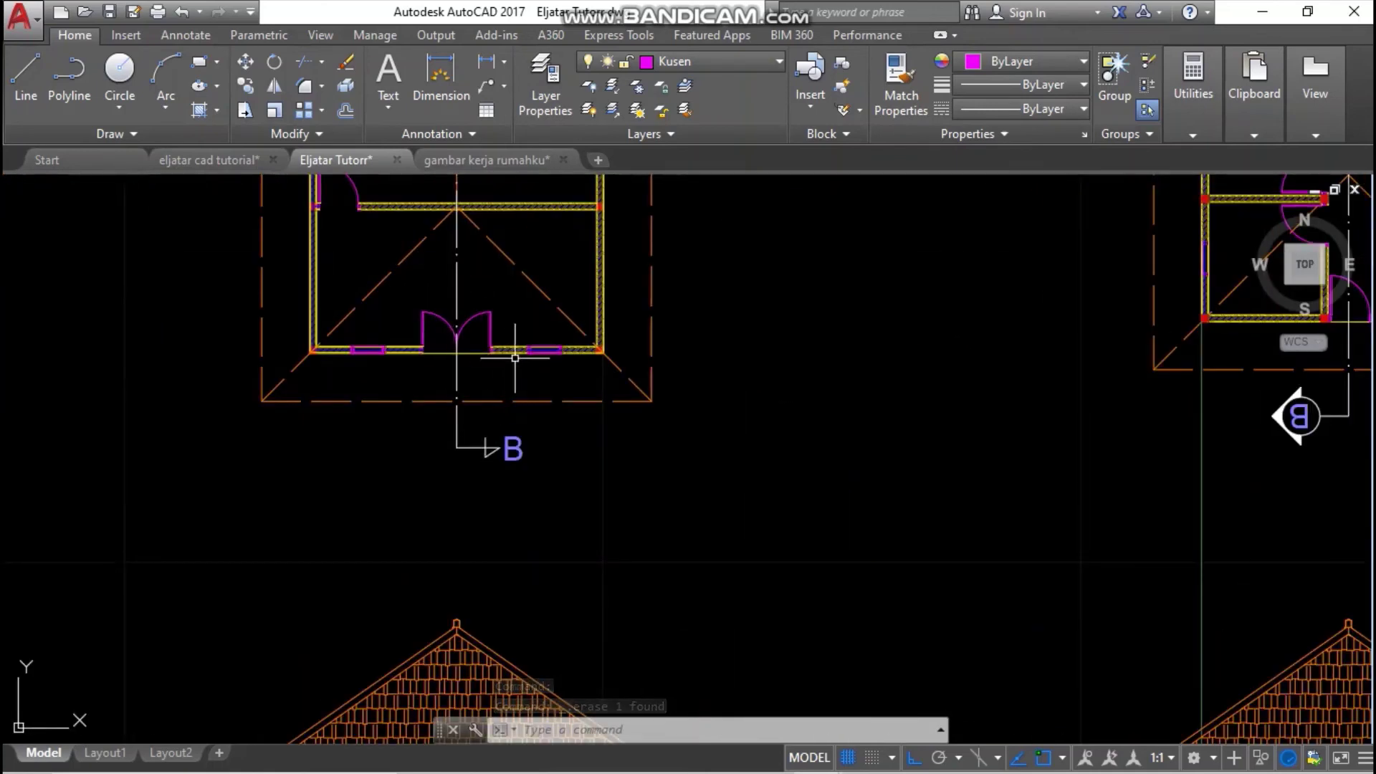
scroll(377, 419, down, 3)
middle_drag(415, 436, 445, 301)
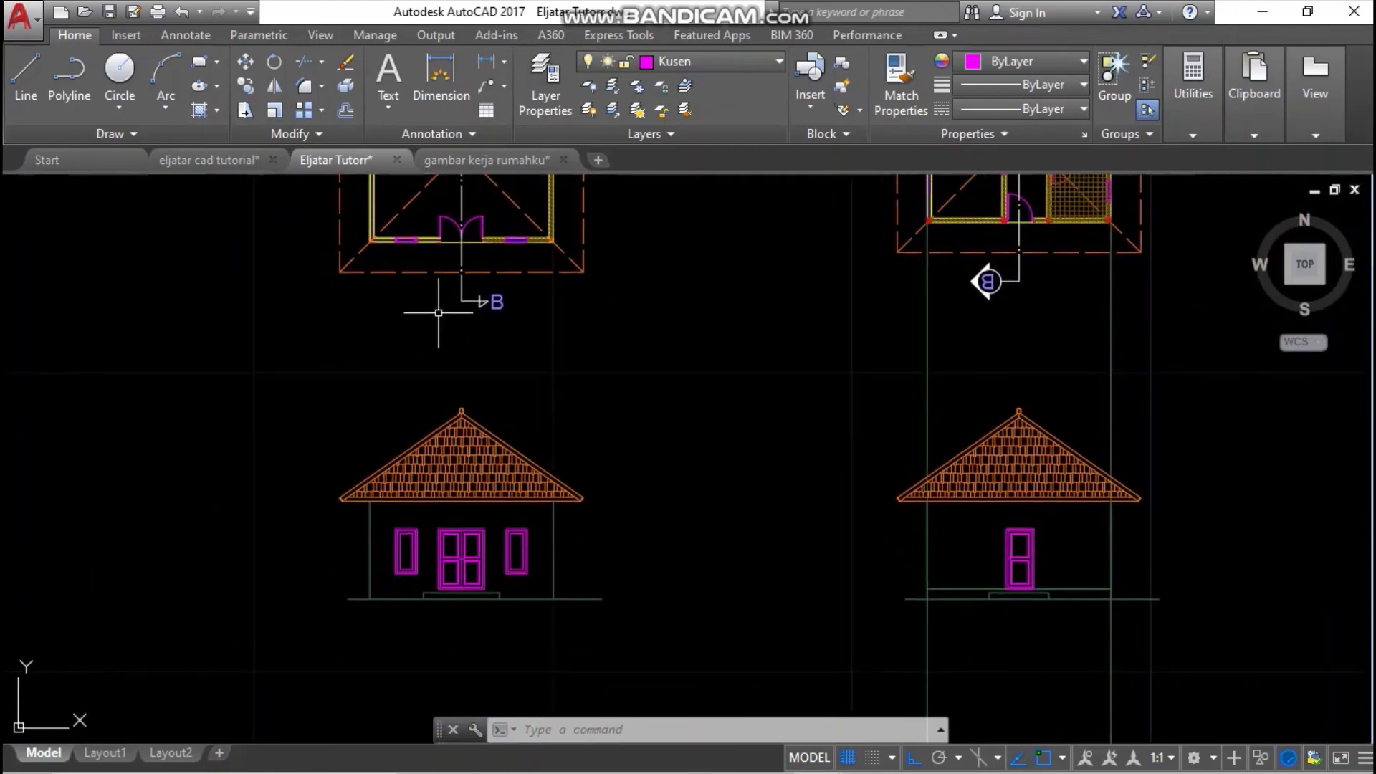
scroll(423, 616, up, 5)
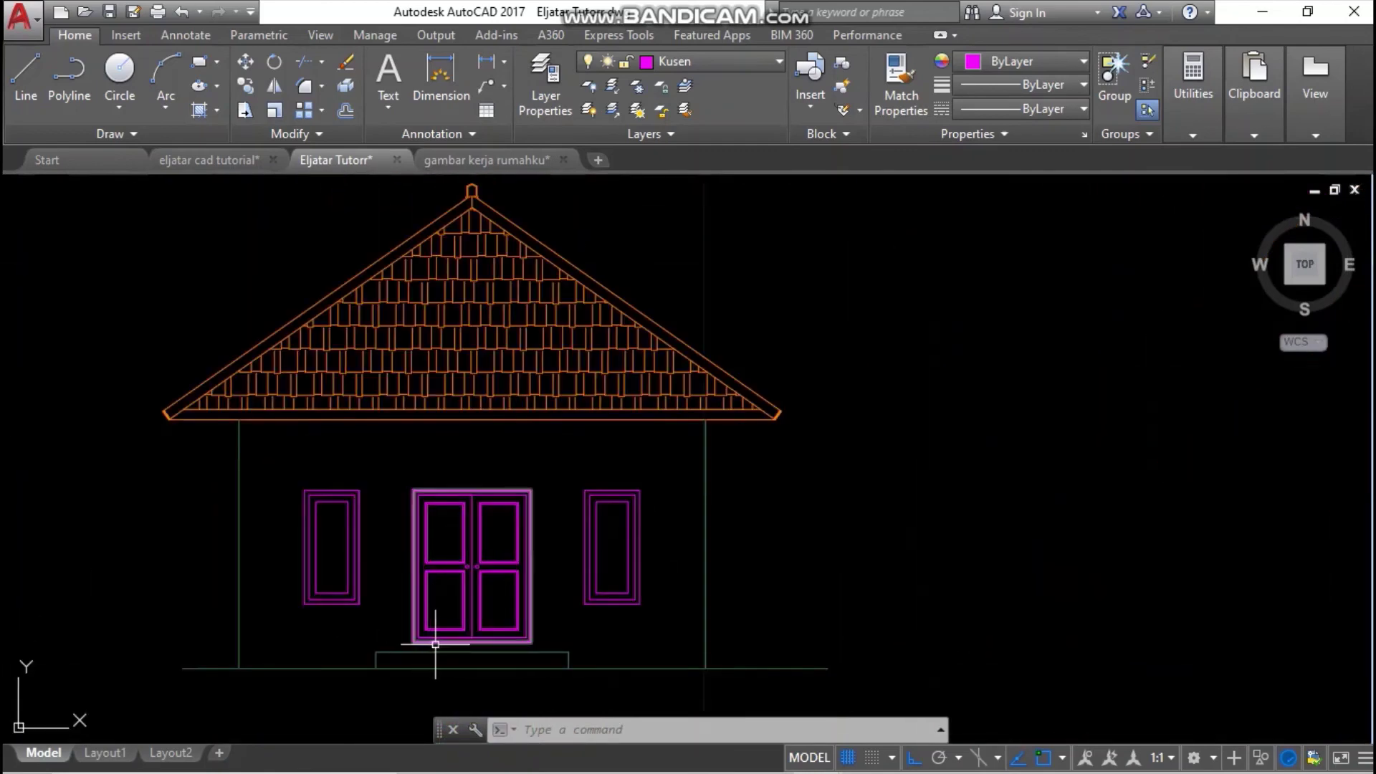
scroll(473, 595, down, 5)
scroll(774, 588, up, 7)
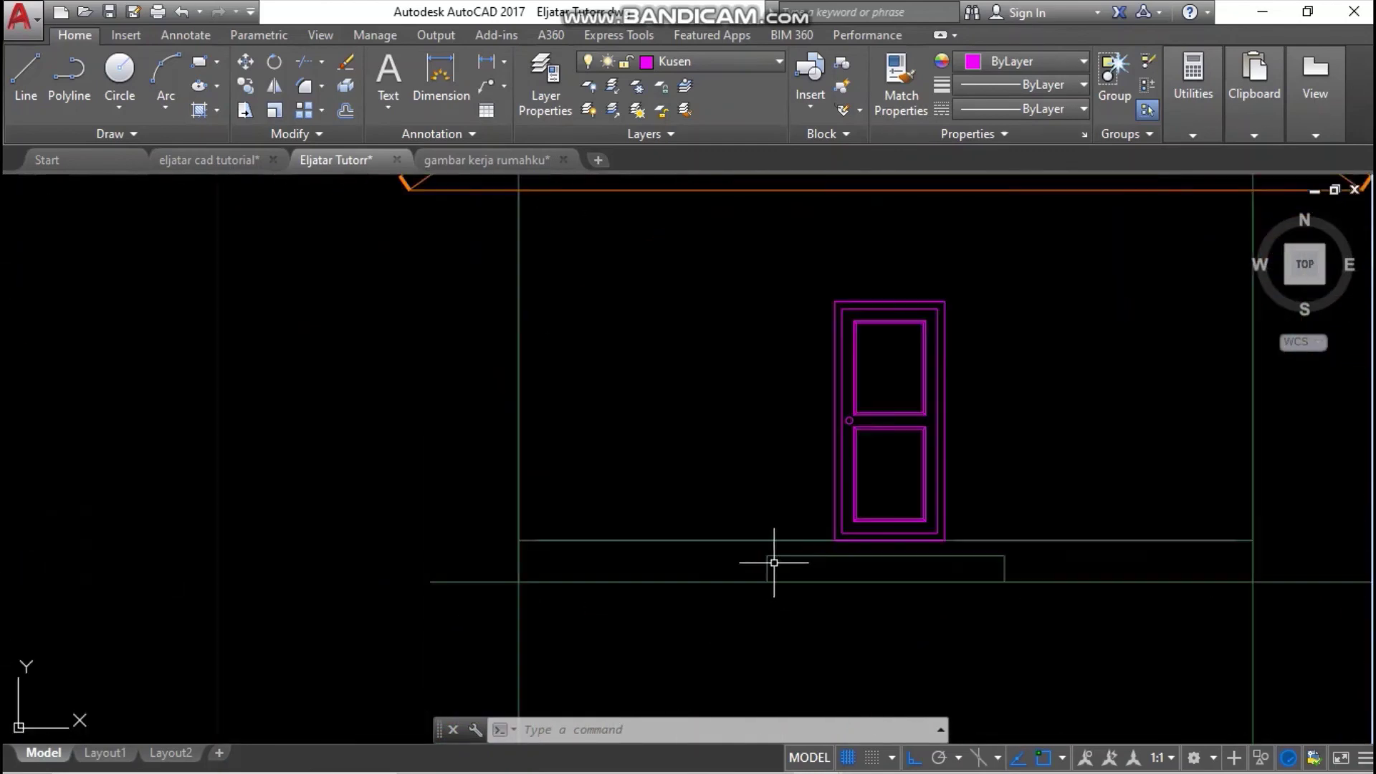
- Erase the horizontal floor-level line segments on both sides of the door in the single-door elevation
click(774, 563)
click(699, 509)
key(Delete)
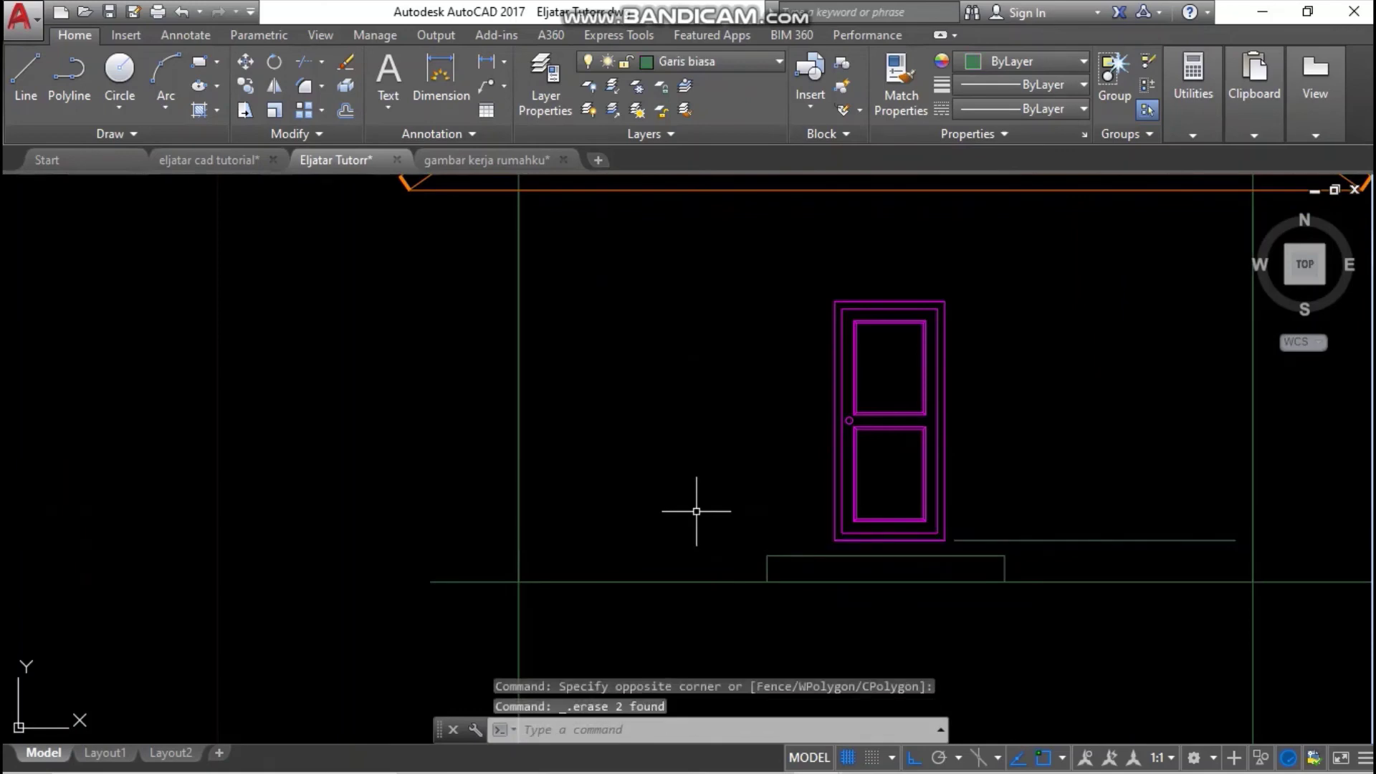
click(1131, 553)
click(1107, 506)
key(Delete)
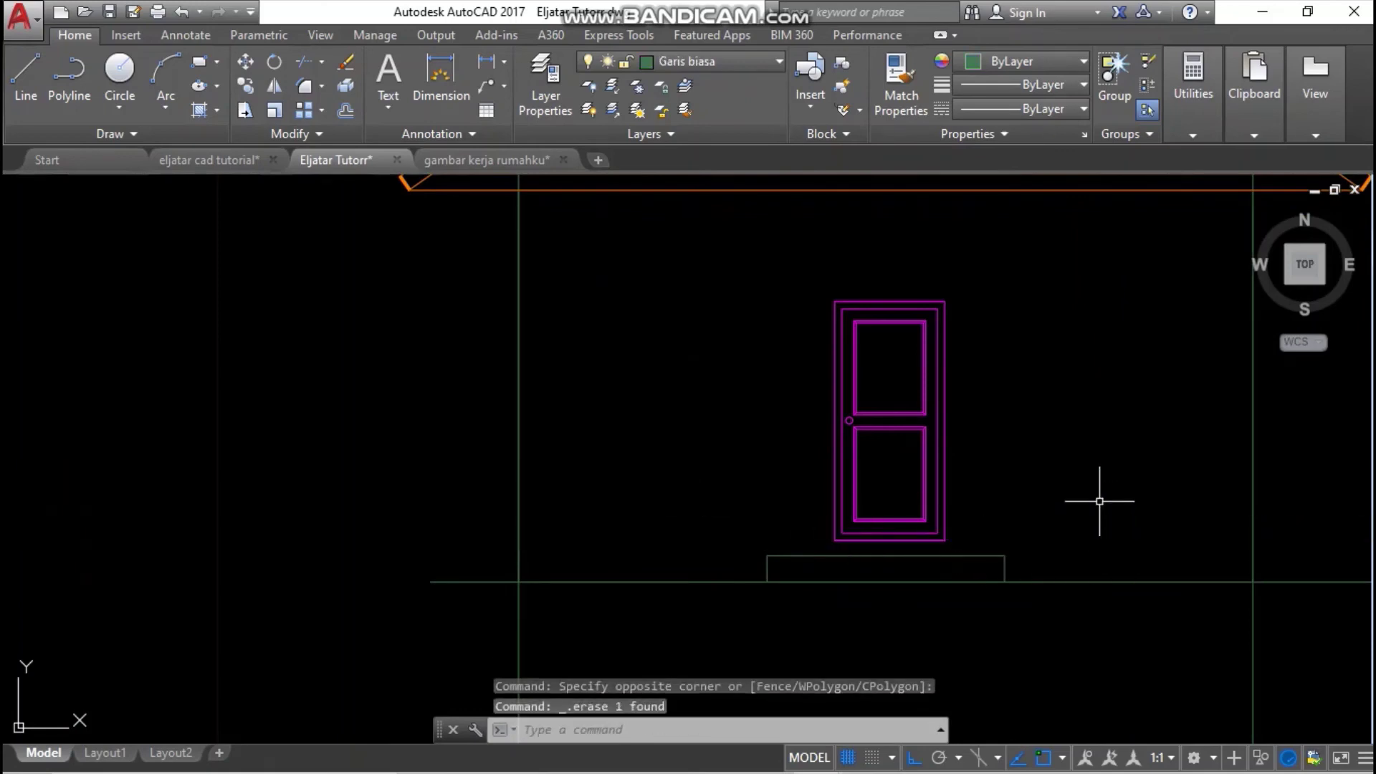
- Examine the single-door and side elevations against their floor plans, including the side elevation's ground line
scroll(1101, 509, down, 2)
scroll(1063, 492, down, 2)
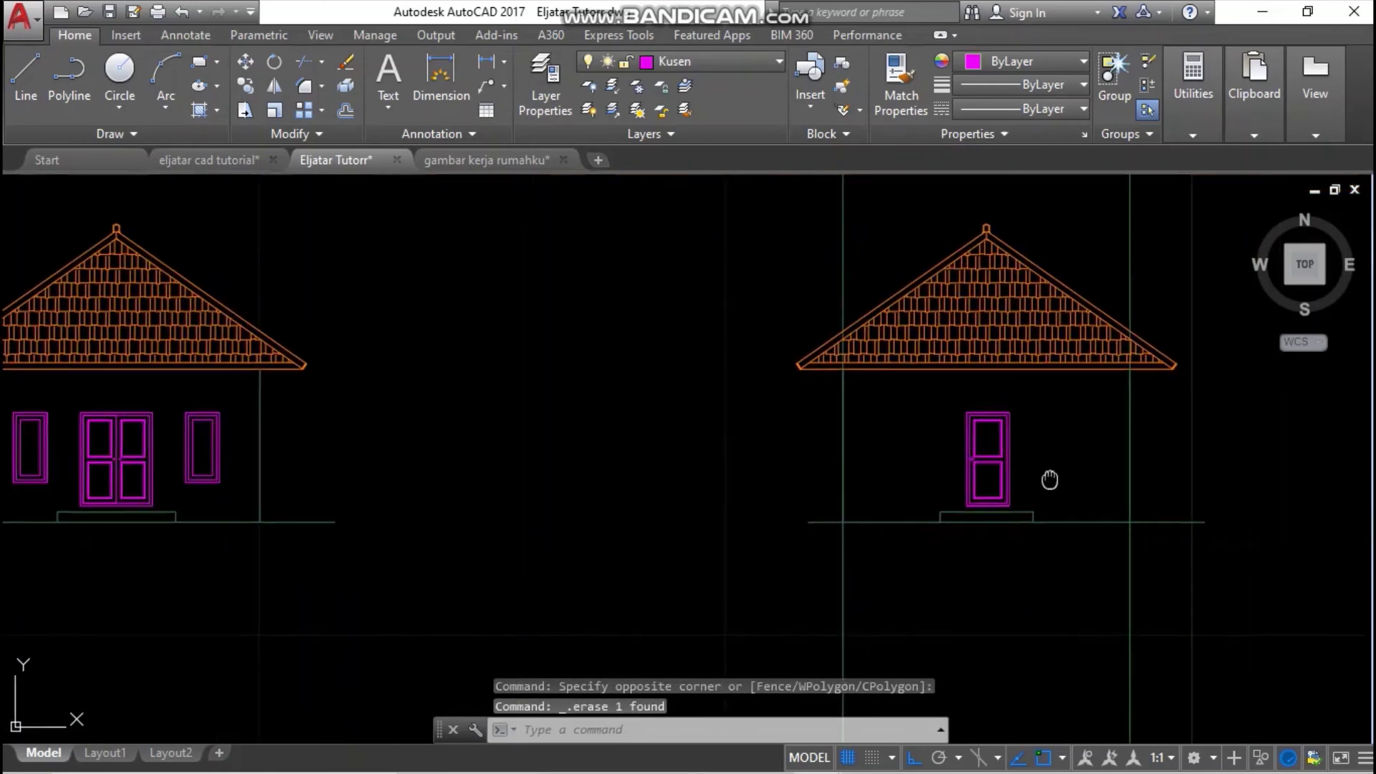
scroll(1044, 480, down, 4)
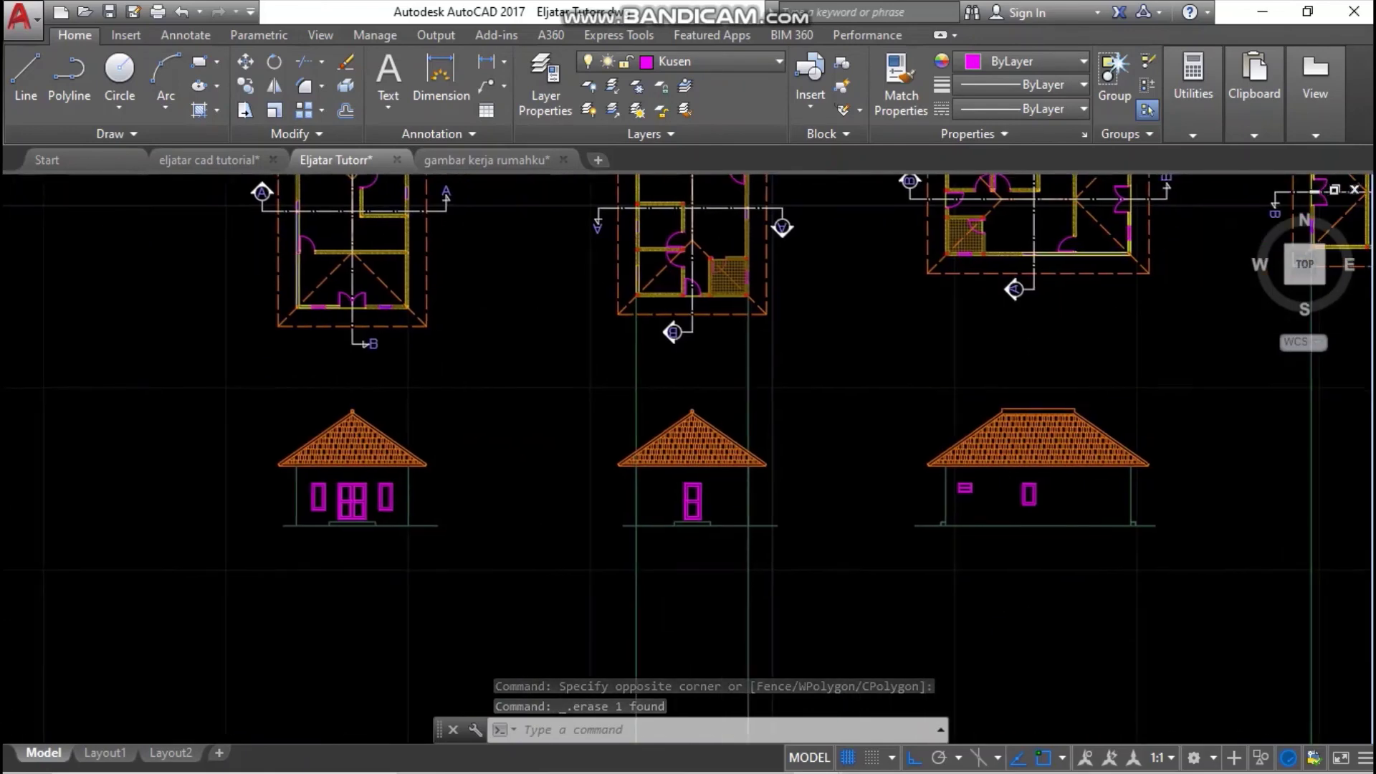
scroll(1019, 508, up, 2)
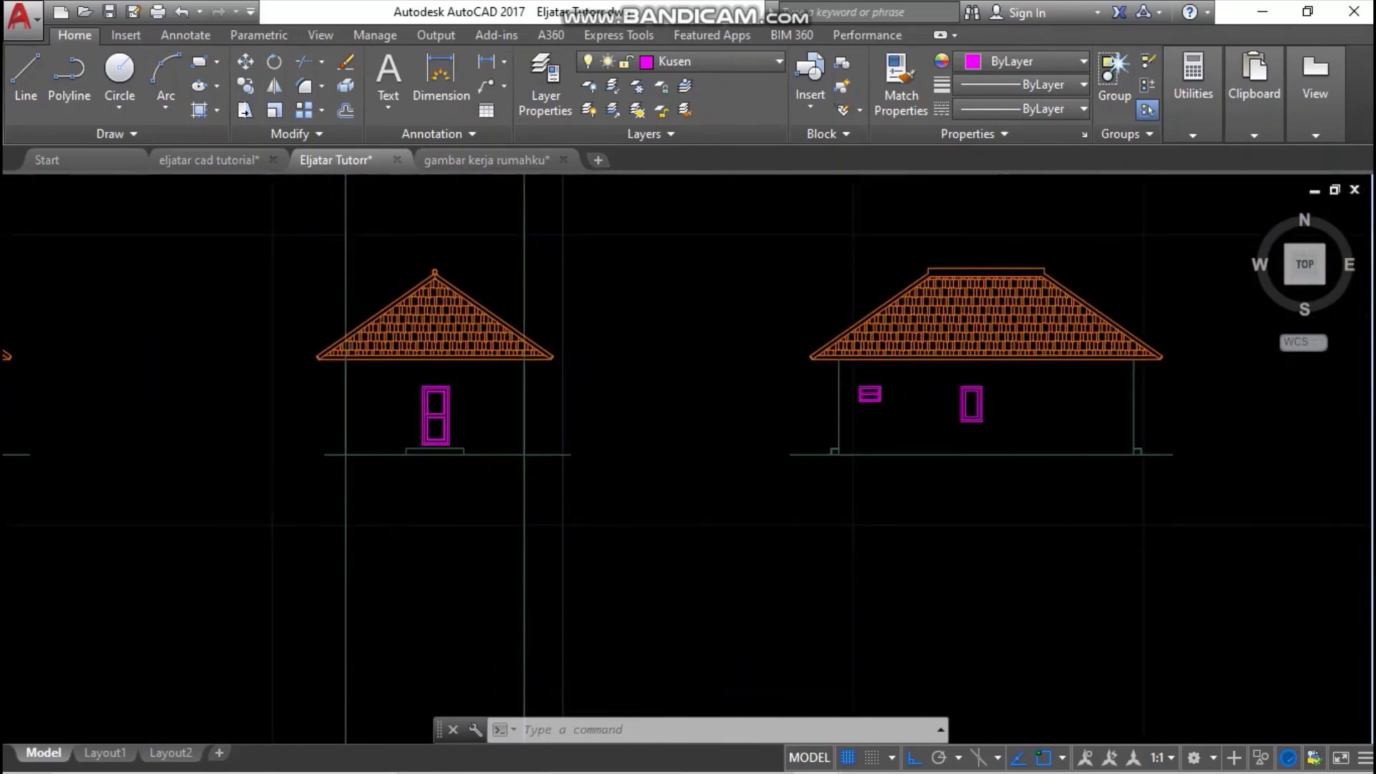
scroll(978, 480, down, 2)
middle_drag(1074, 511, 971, 553)
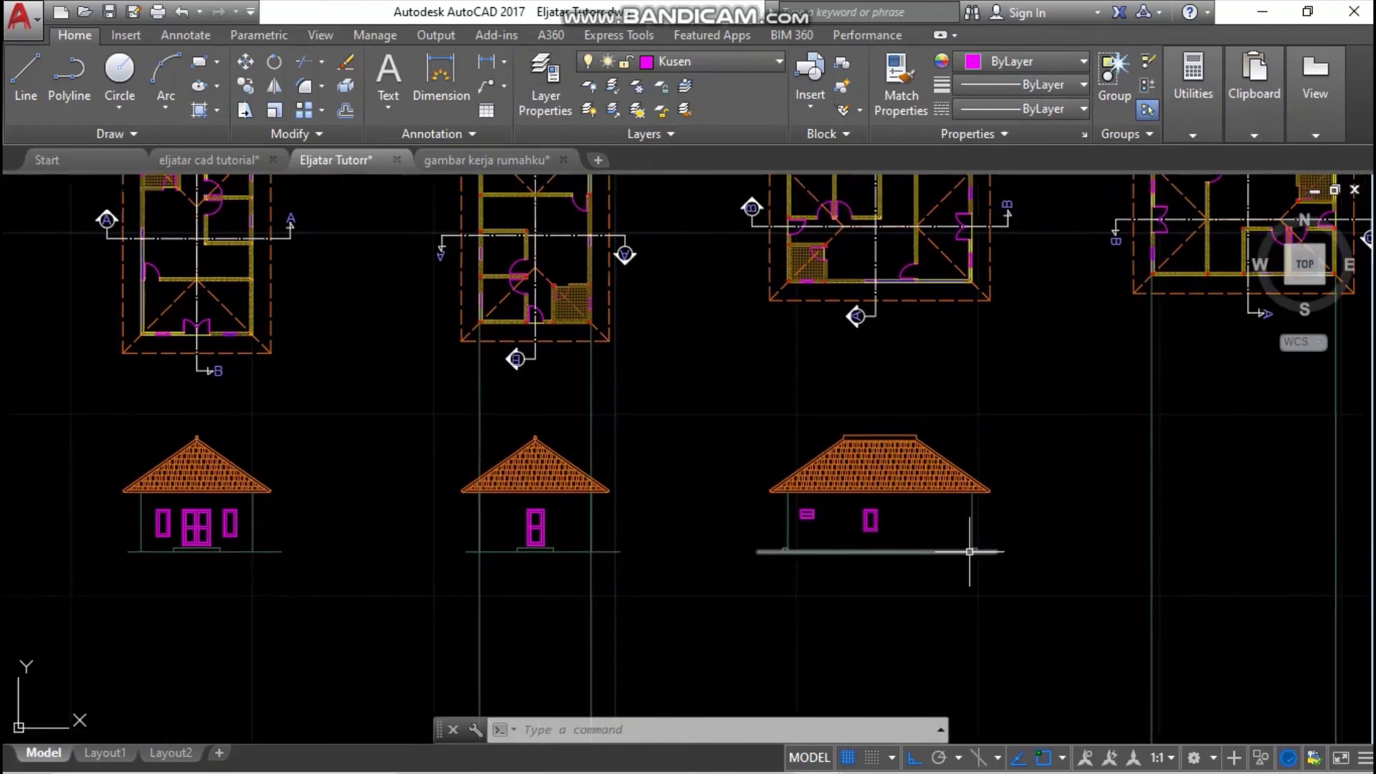
scroll(971, 553, up, 2)
click(1028, 557)
click(1006, 540)
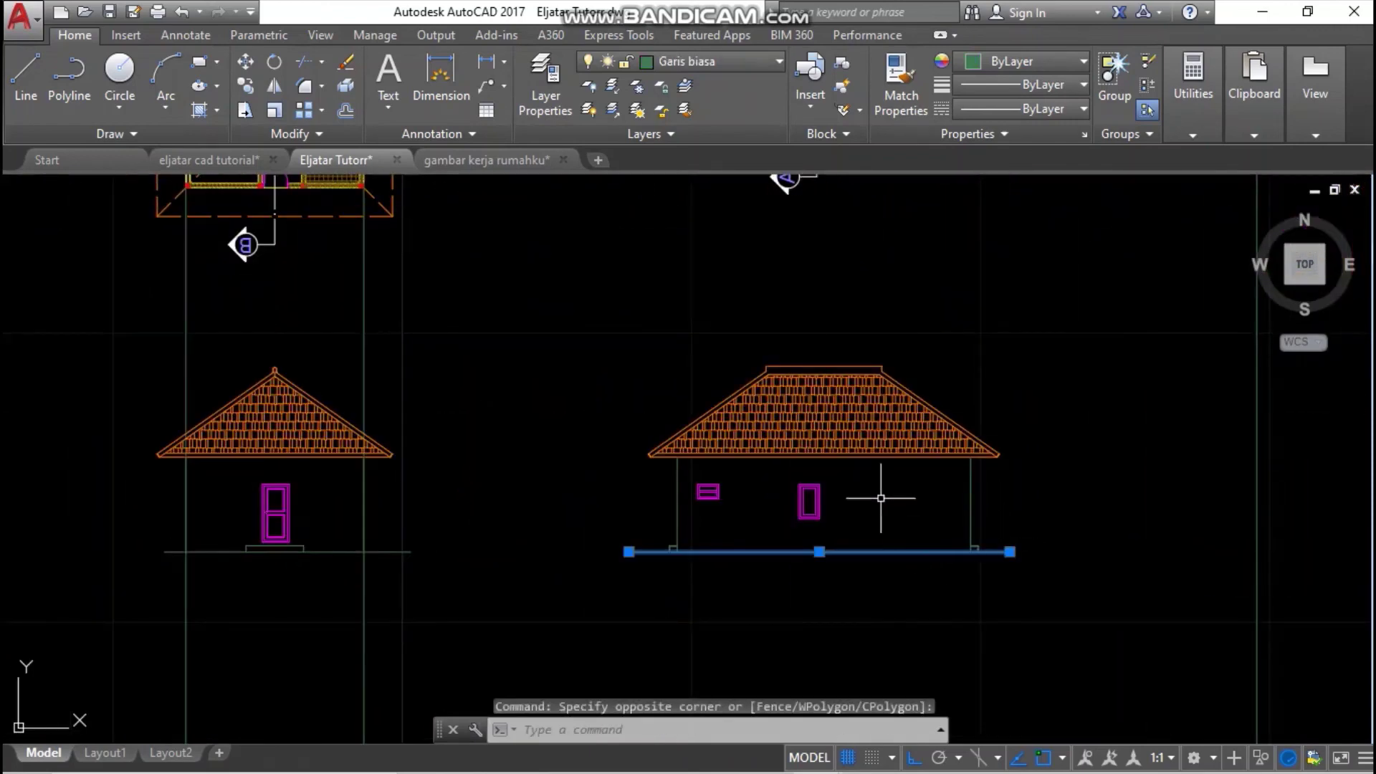
key(Escape)
mouse_move(785, 7)
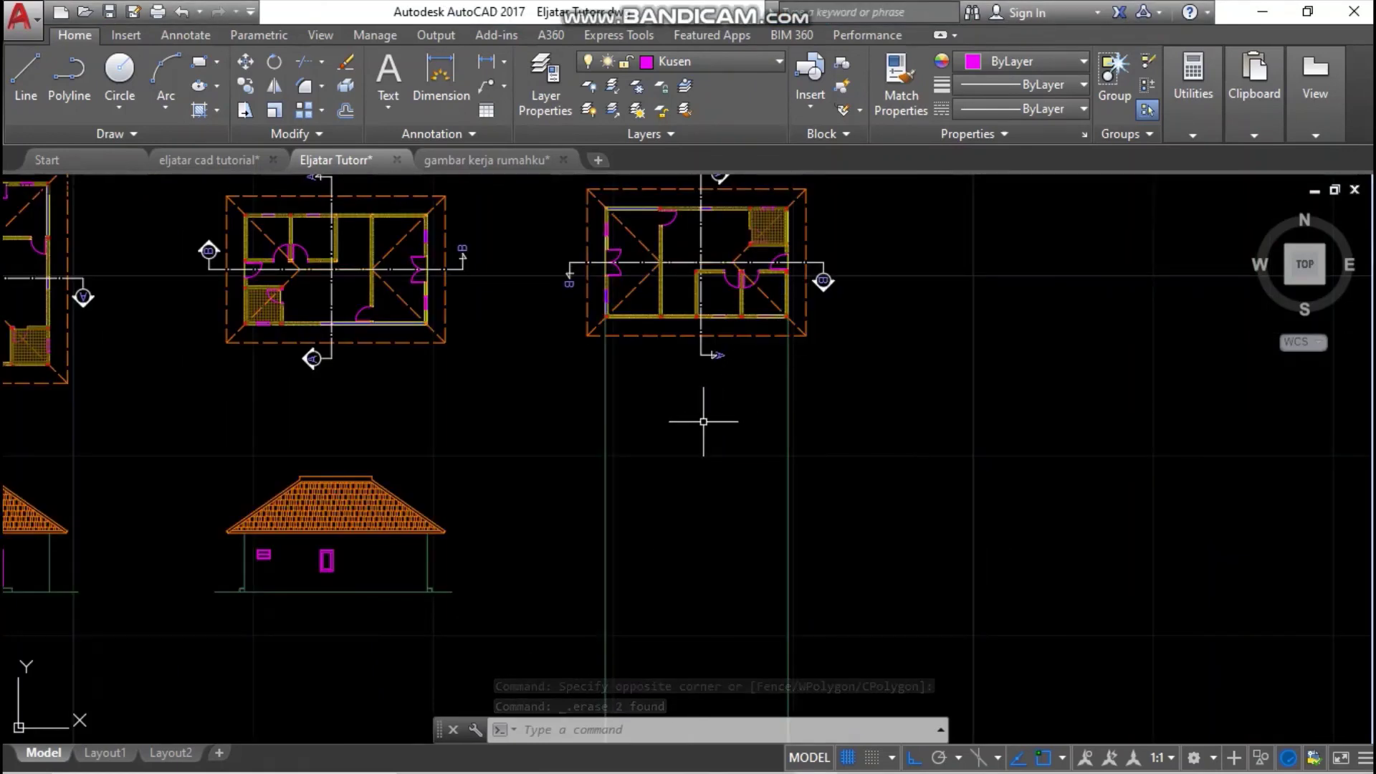
- Copy the whole side elevation from its left wall's ground corner to the left projection line below the fourth floor plan
scroll(694, 399, down, 3)
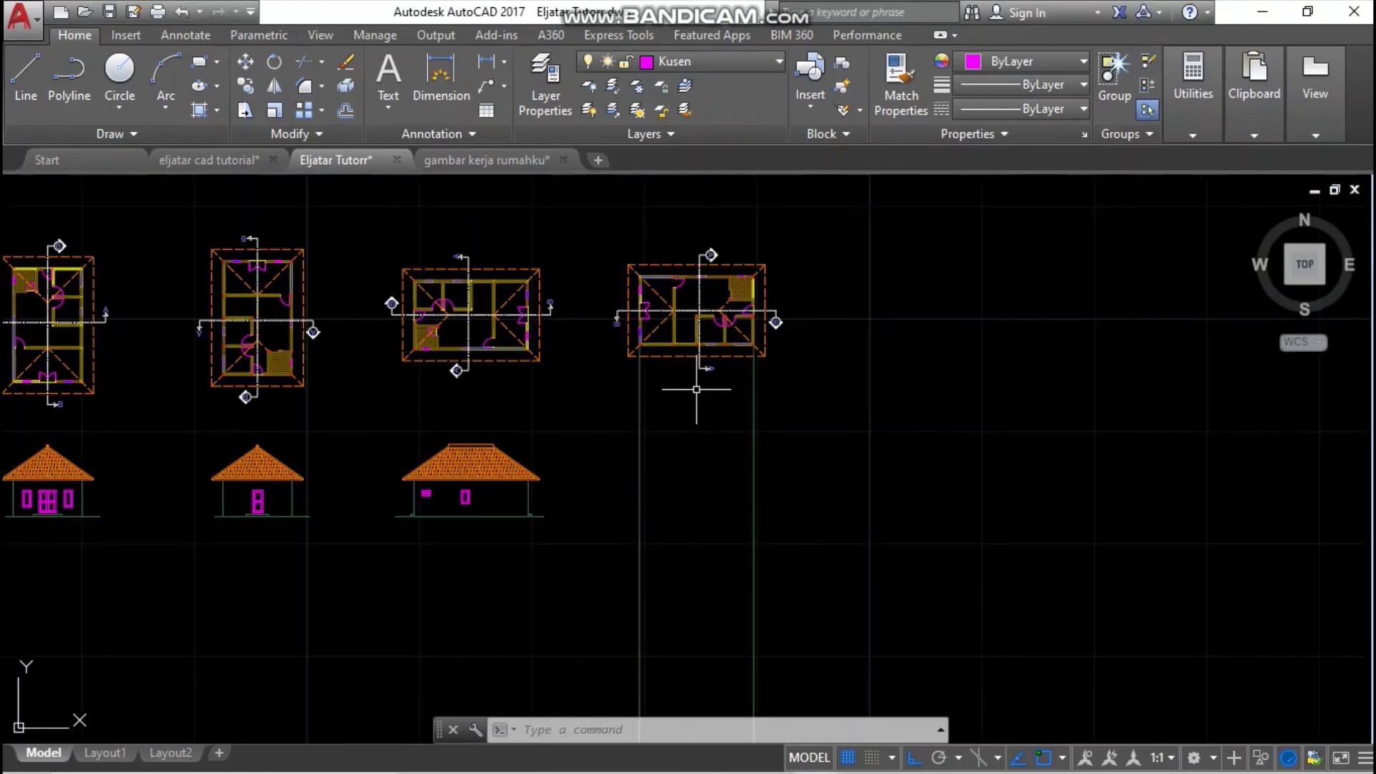
mouse_move(696, 392)
middle_down()
mouse_move(727, 411)
mouse_move(716, 427)
mouse_move(698, 370)
middle_up()
scroll(727, 409, up, 2)
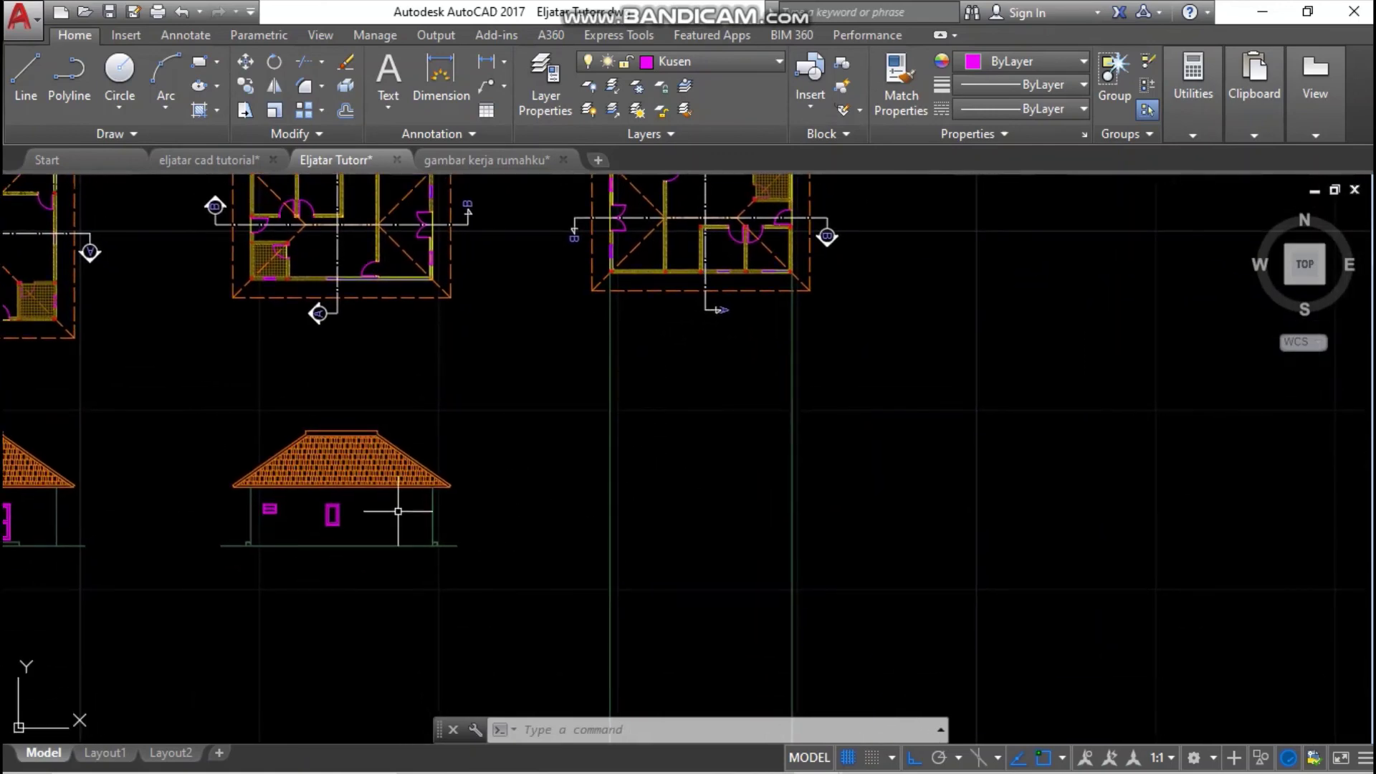
click(177, 387)
click(523, 642)
right_click(259, 376)
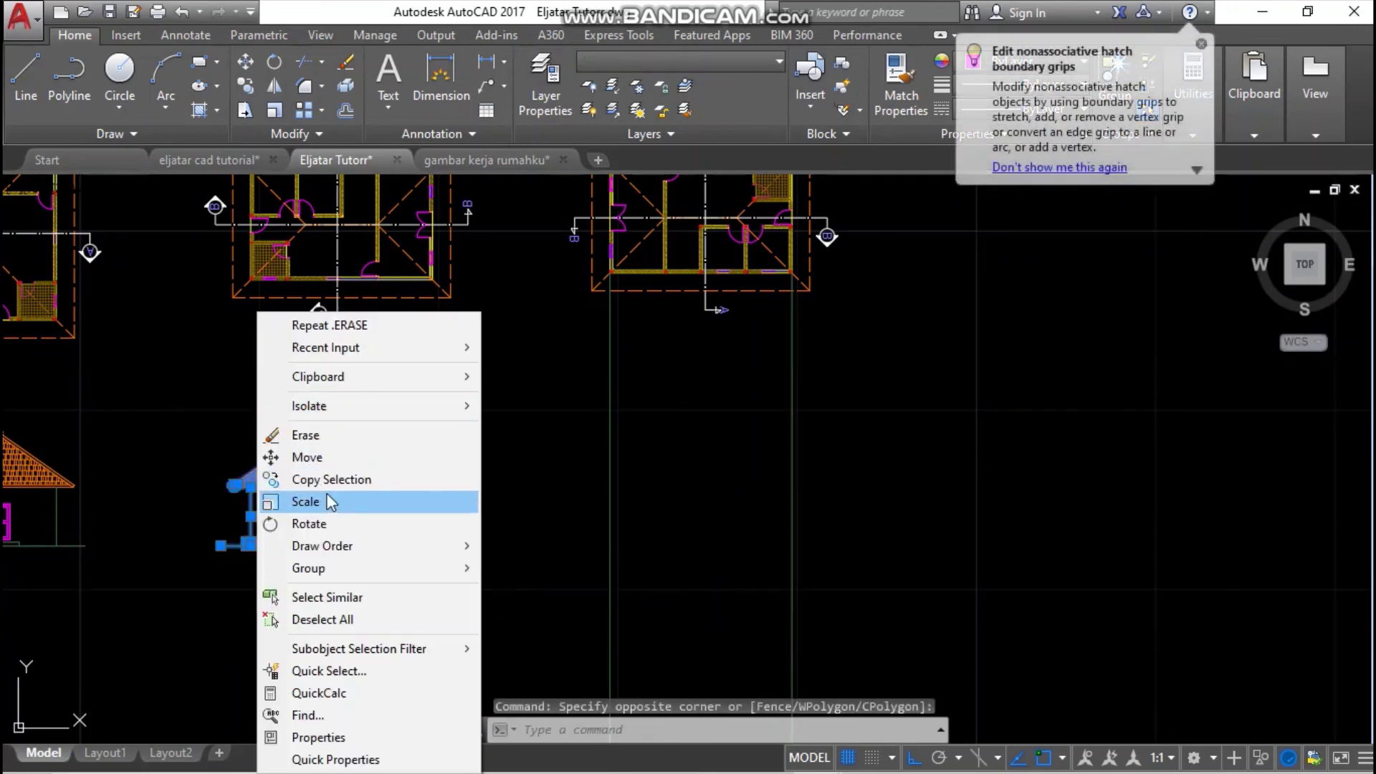
click(331, 478)
scroll(273, 573, up, 4)
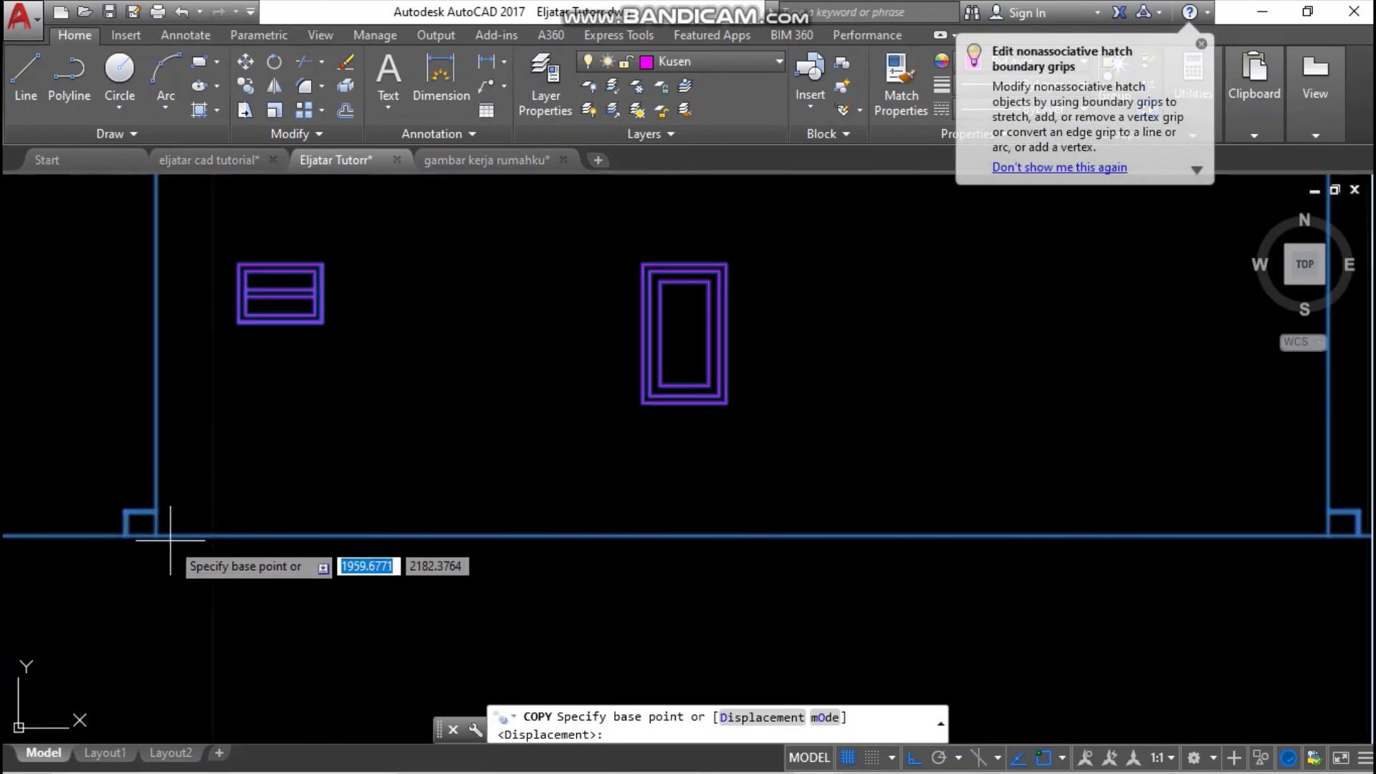
click(156, 536)
scroll(159, 539, down, 6)
scroll(593, 530, up, 2)
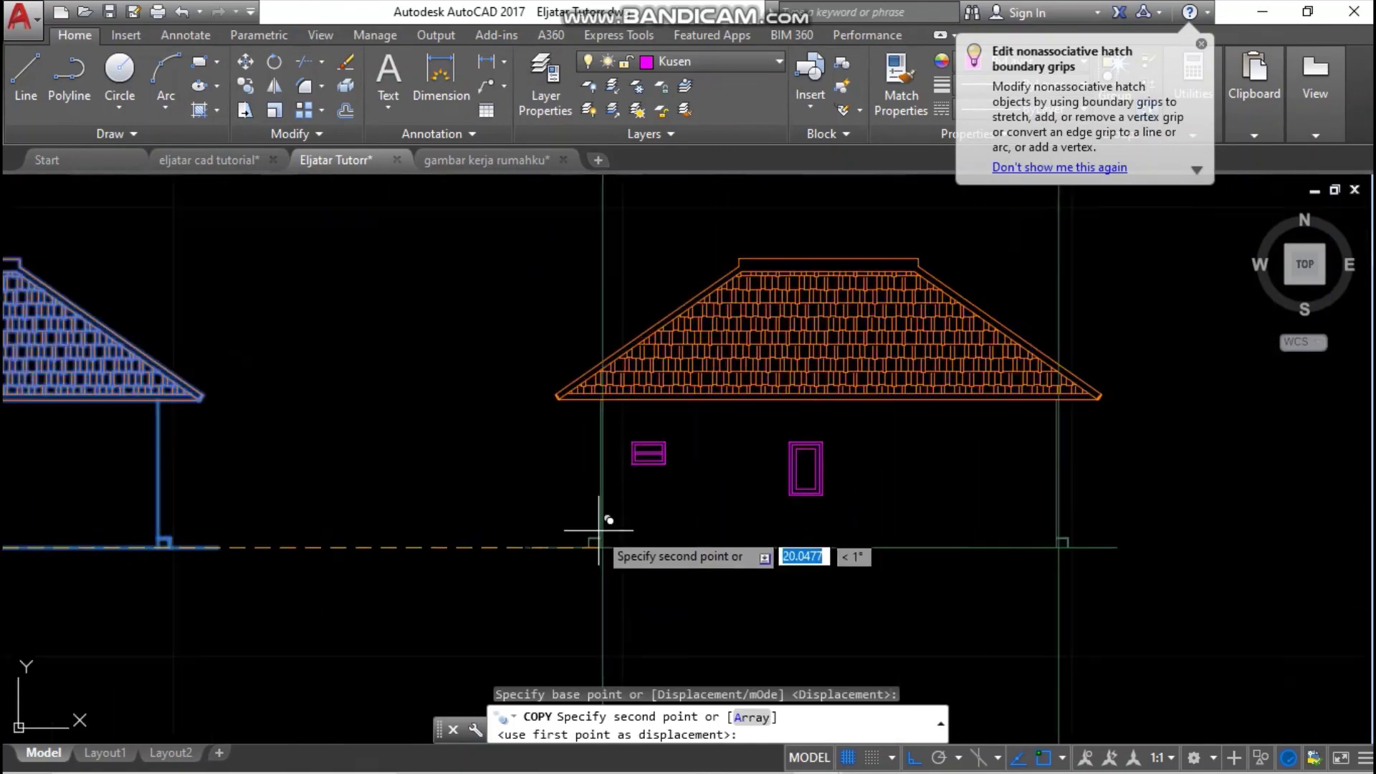
scroll(599, 546, up, 2)
click(600, 549)
scroll(602, 553, down, 3)
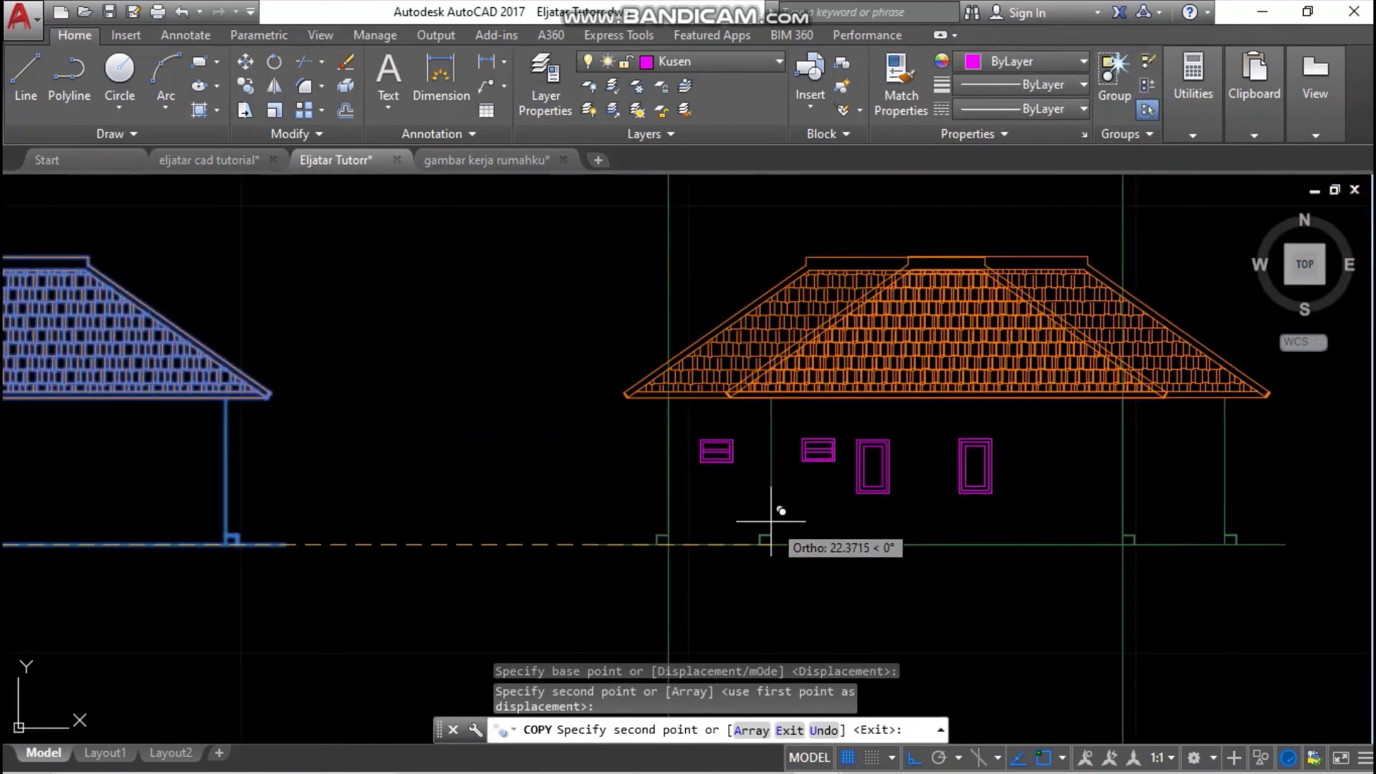
key(Escape)
- Examine the window positions along the fourth floor plan's lower wall and compare them with the copied elevation
scroll(699, 430, down, 4)
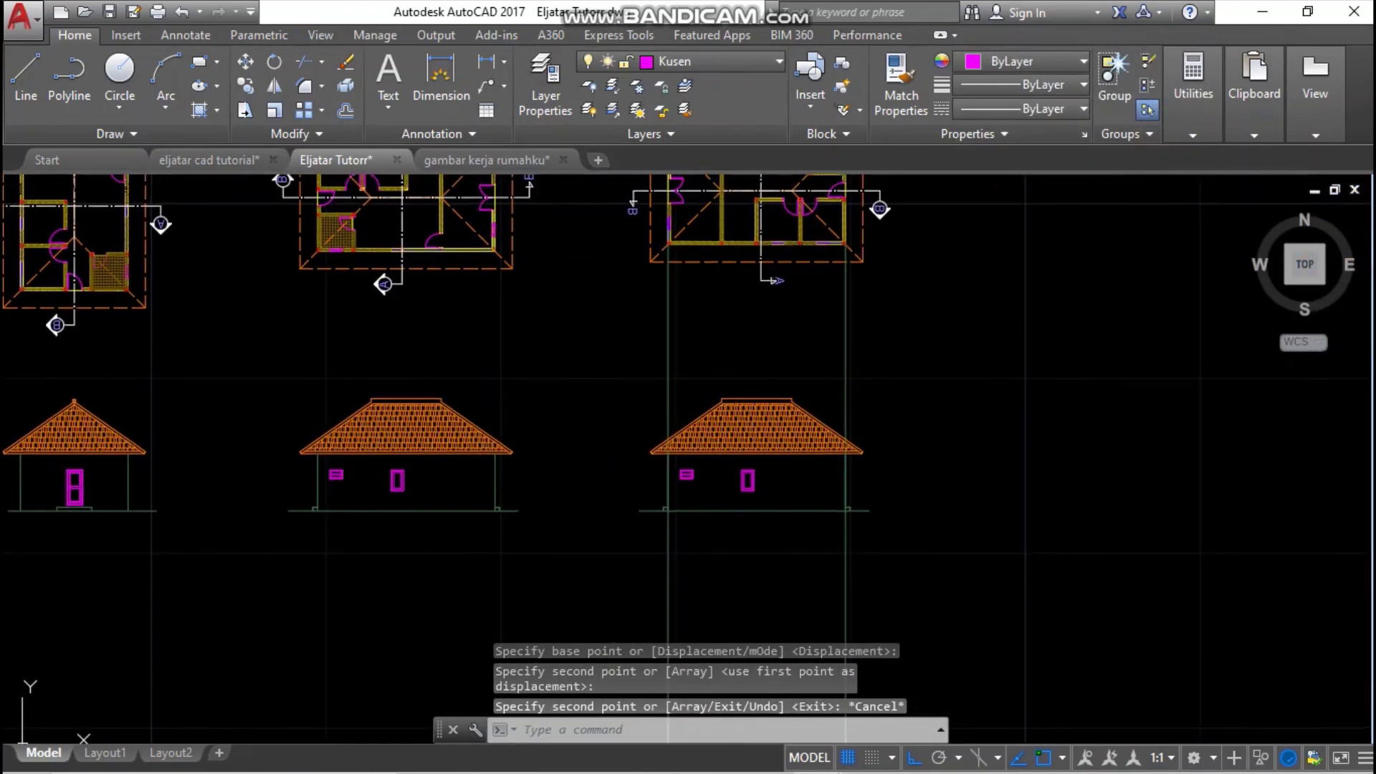
middle_drag(719, 422, 709, 491)
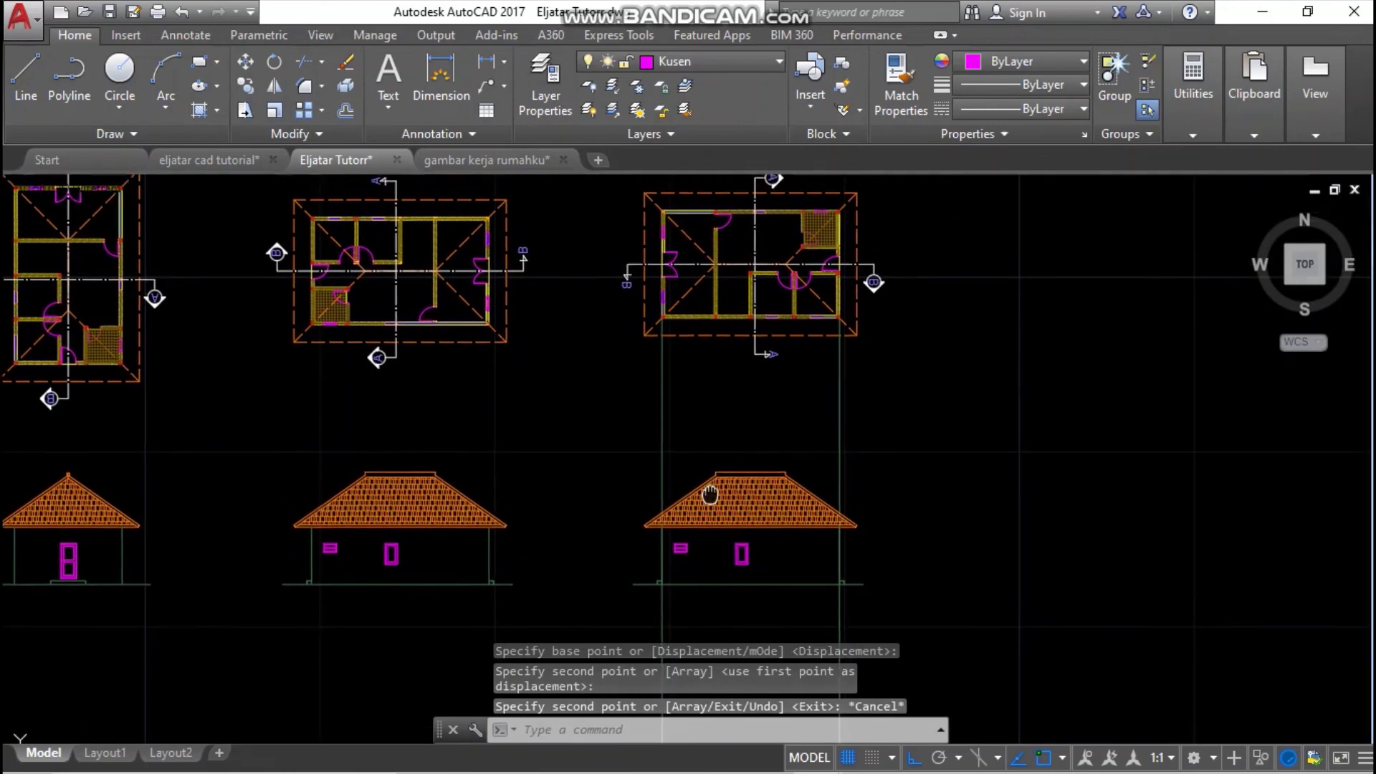
middle_drag(764, 315, 695, 335)
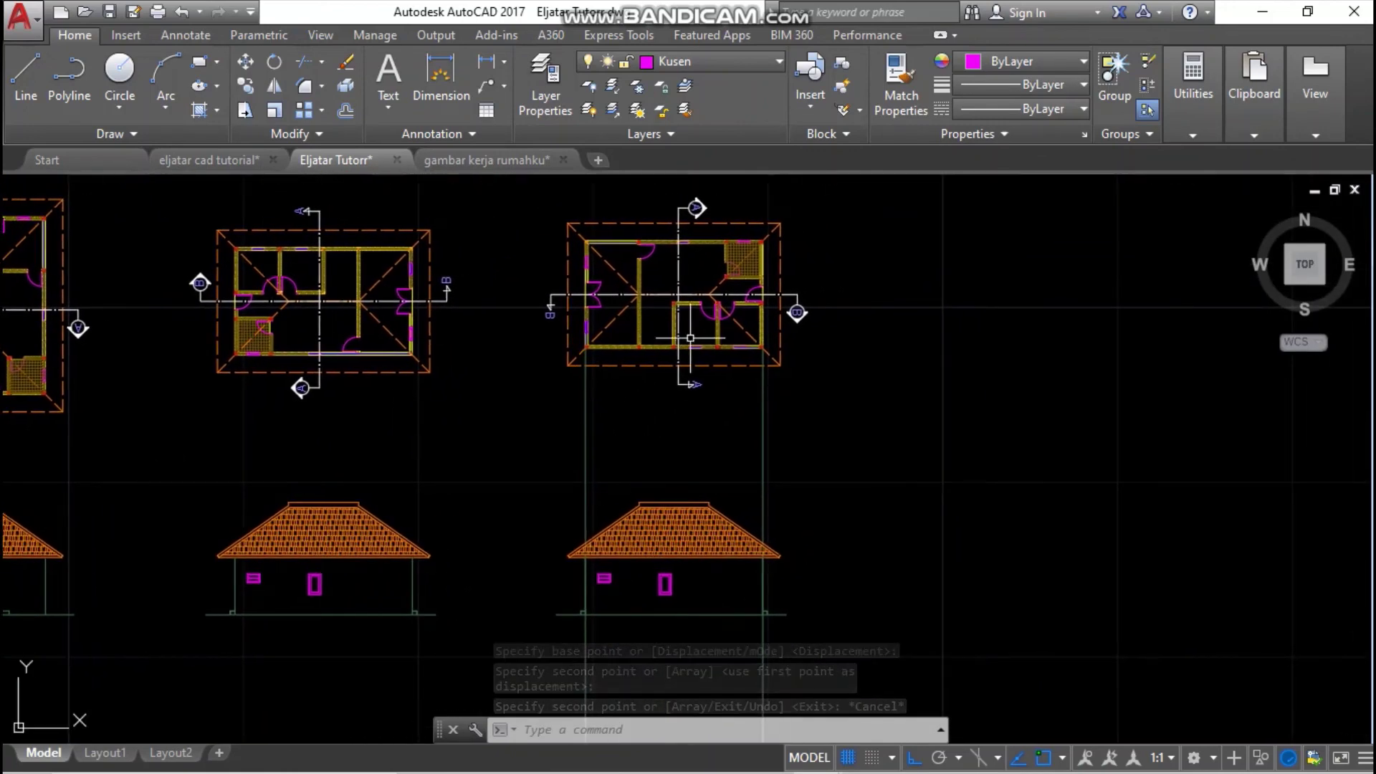
scroll(695, 338, up, 5)
scroll(695, 340, up, 2)
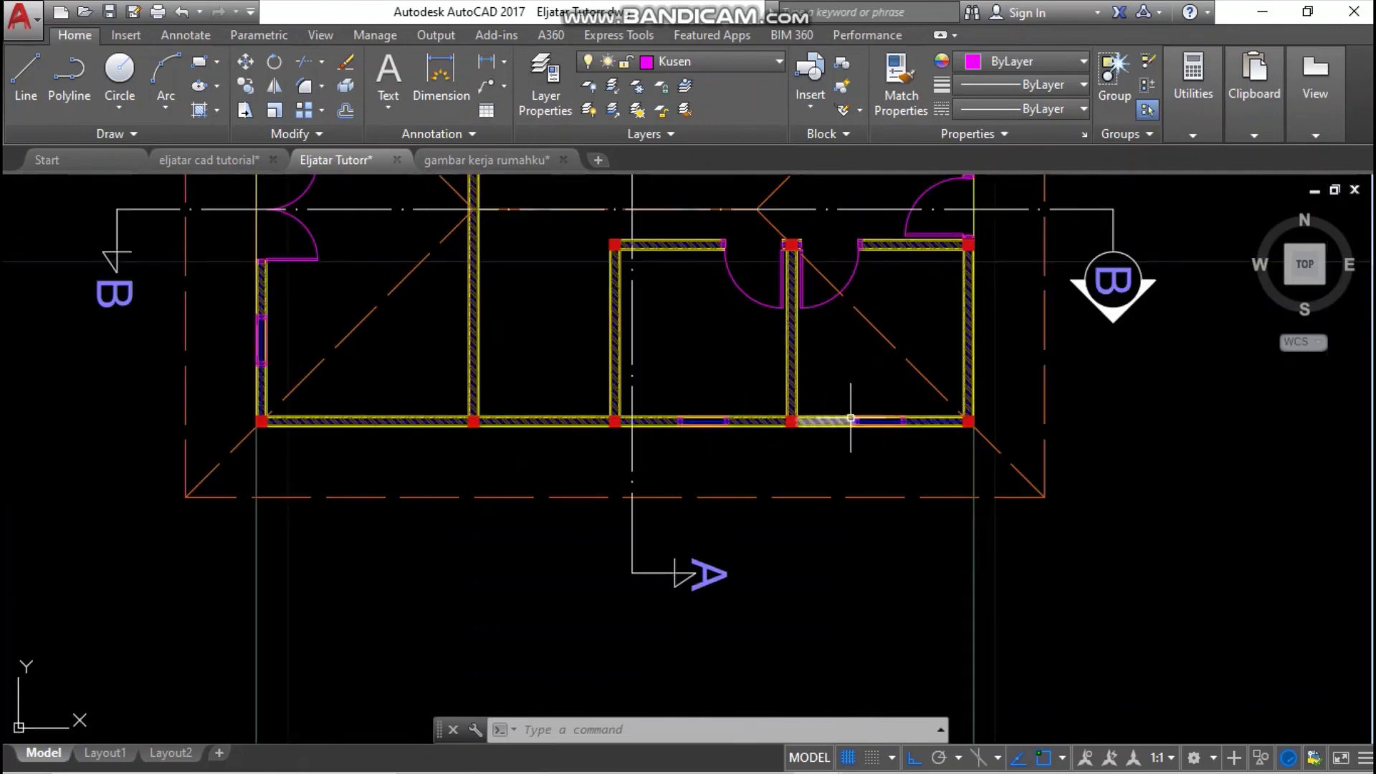
scroll(851, 418, down, 5)
middle_drag(795, 717, 727, 592)
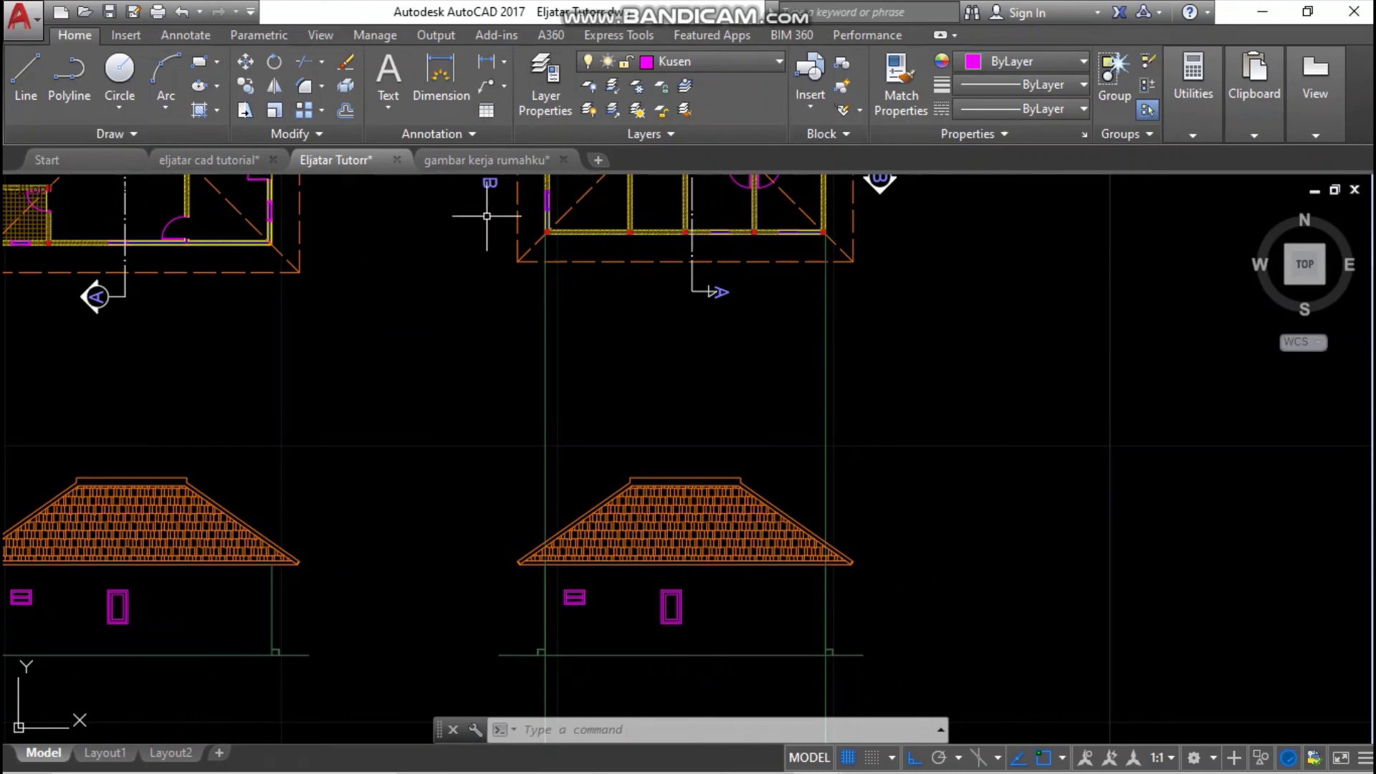
- Project vertical rays downward from both outer frame corners of the left window in the fourth plan's lower wall
click(187, 139)
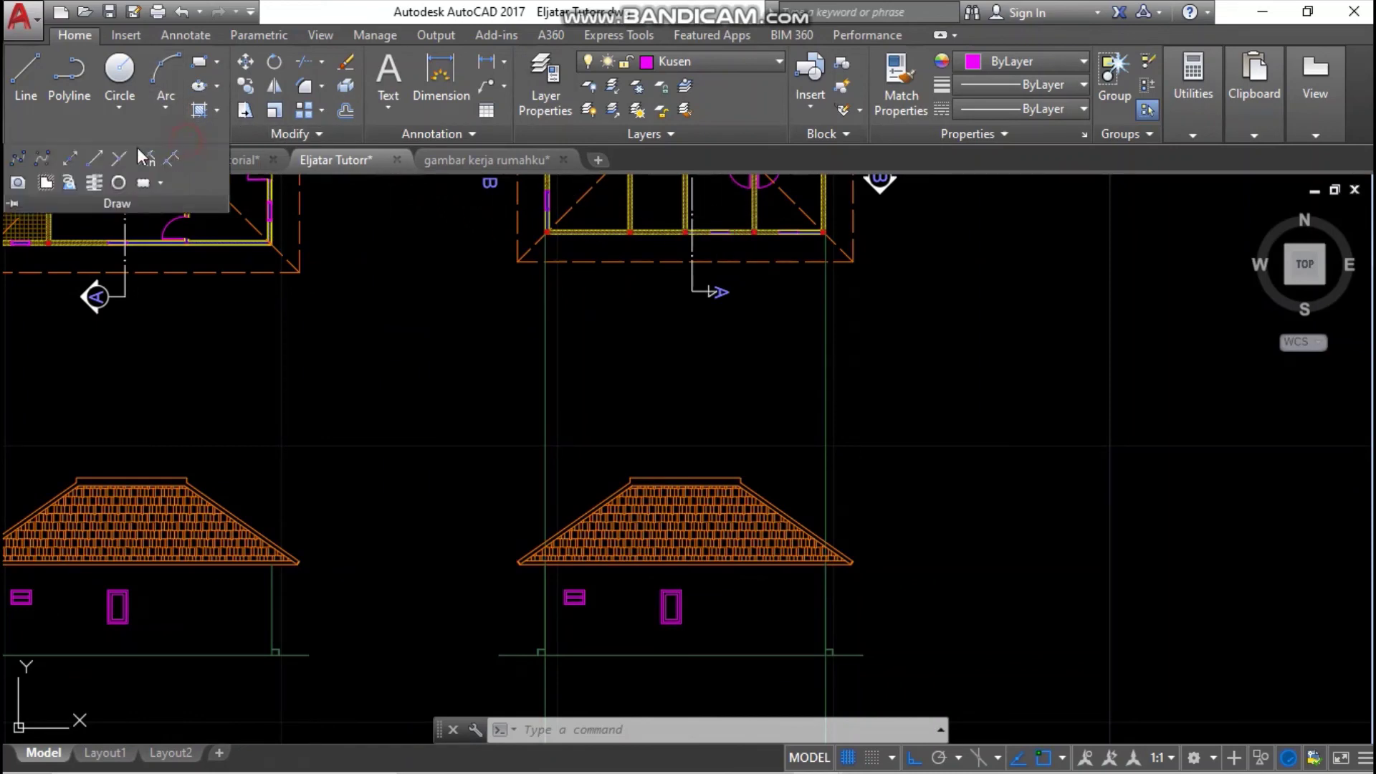
click(89, 160)
scroll(724, 230, up, 6)
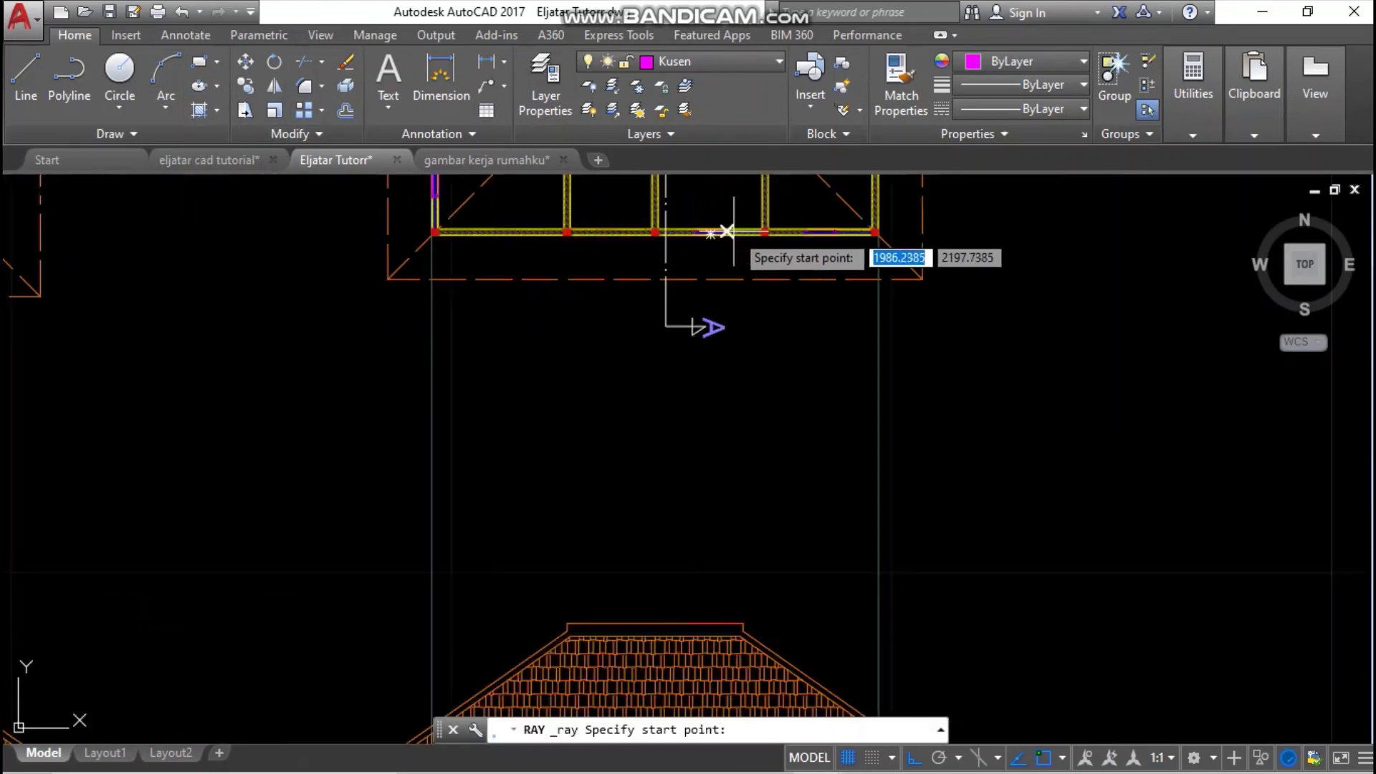
scroll(700, 294, up, 3)
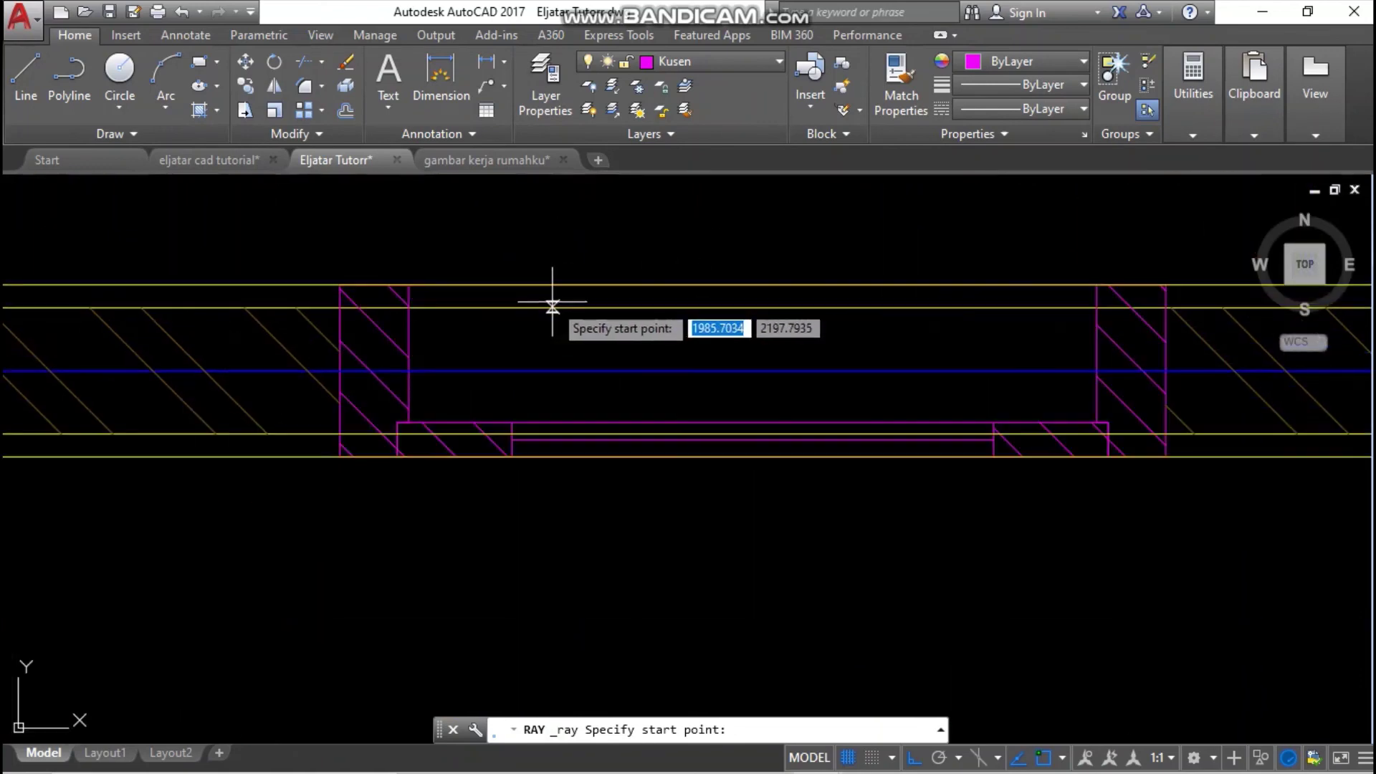
click(340, 456)
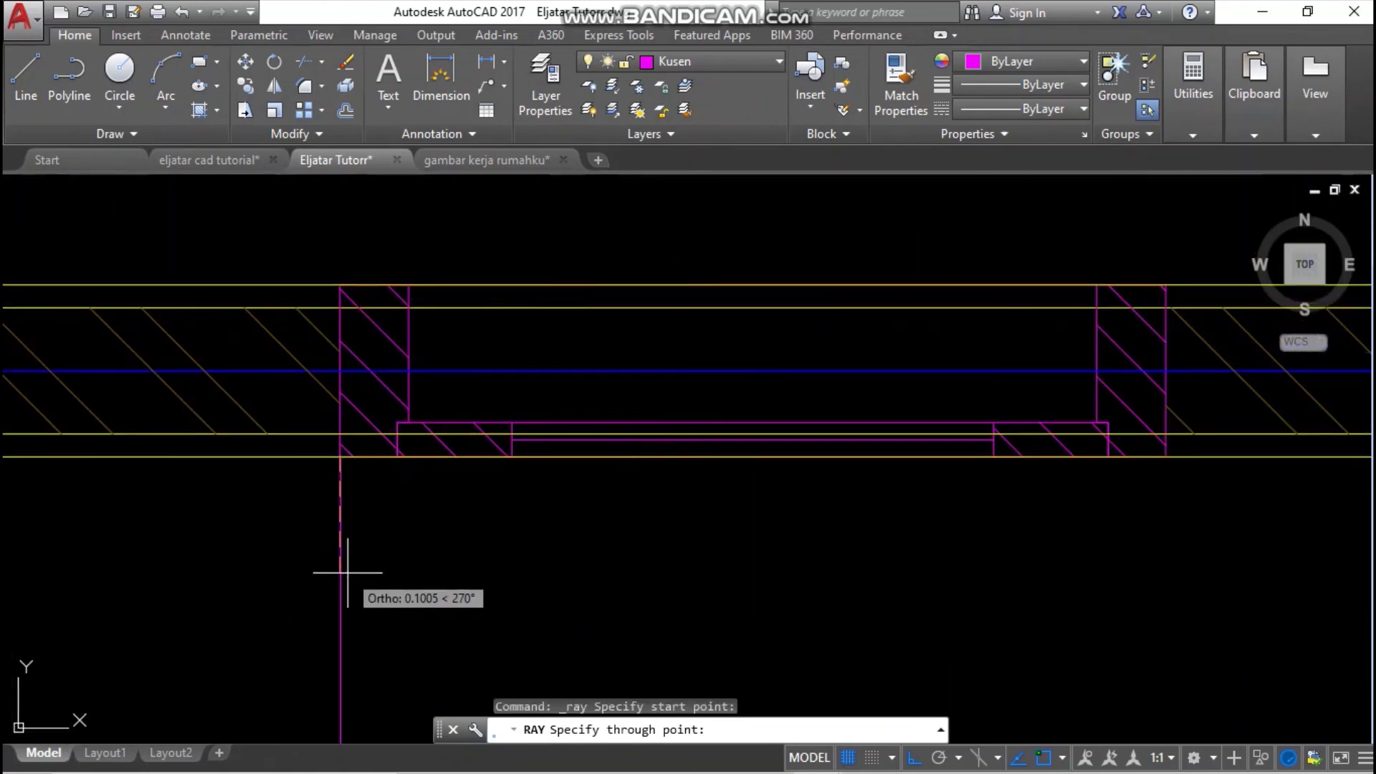
click(281, 568)
key(Return)
key(Return)
click(1166, 456)
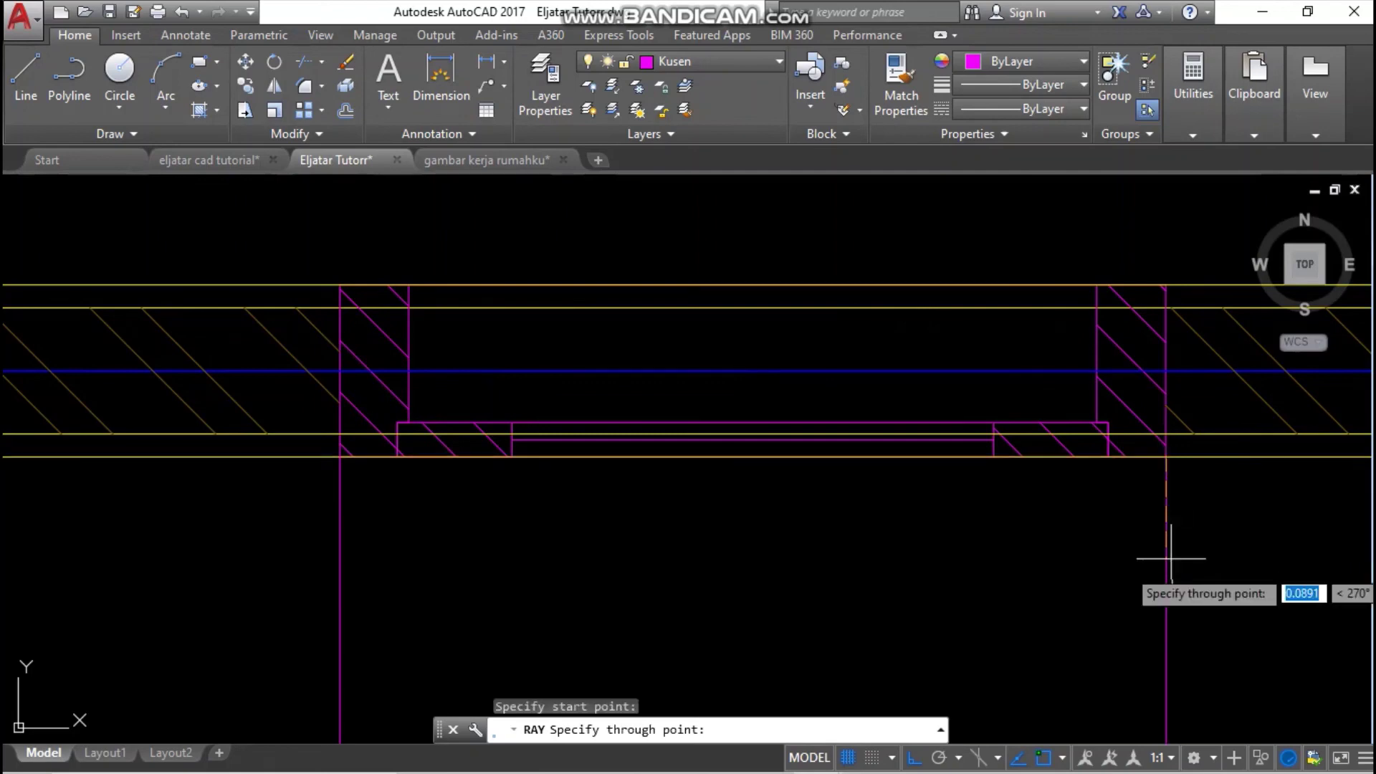
click(1168, 574)
key(Return)
- Project vertical rays downward from both outer frame corners of the right window in the fourth plan's lower wall
scroll(1168, 578, down, 5)
scroll(1096, 445, up, 6)
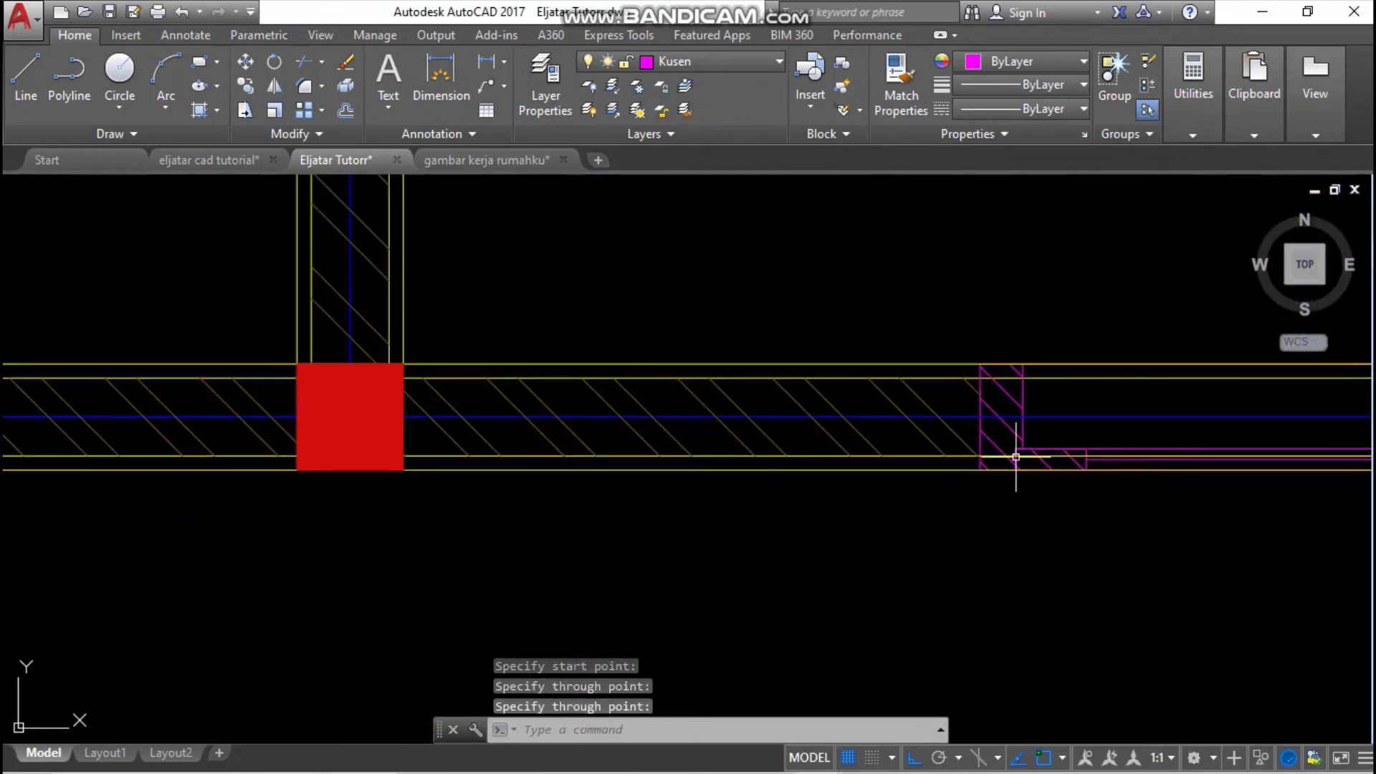
key(Return)
click(977, 470)
click(977, 571)
key(Return)
scroll(977, 571, down, 2)
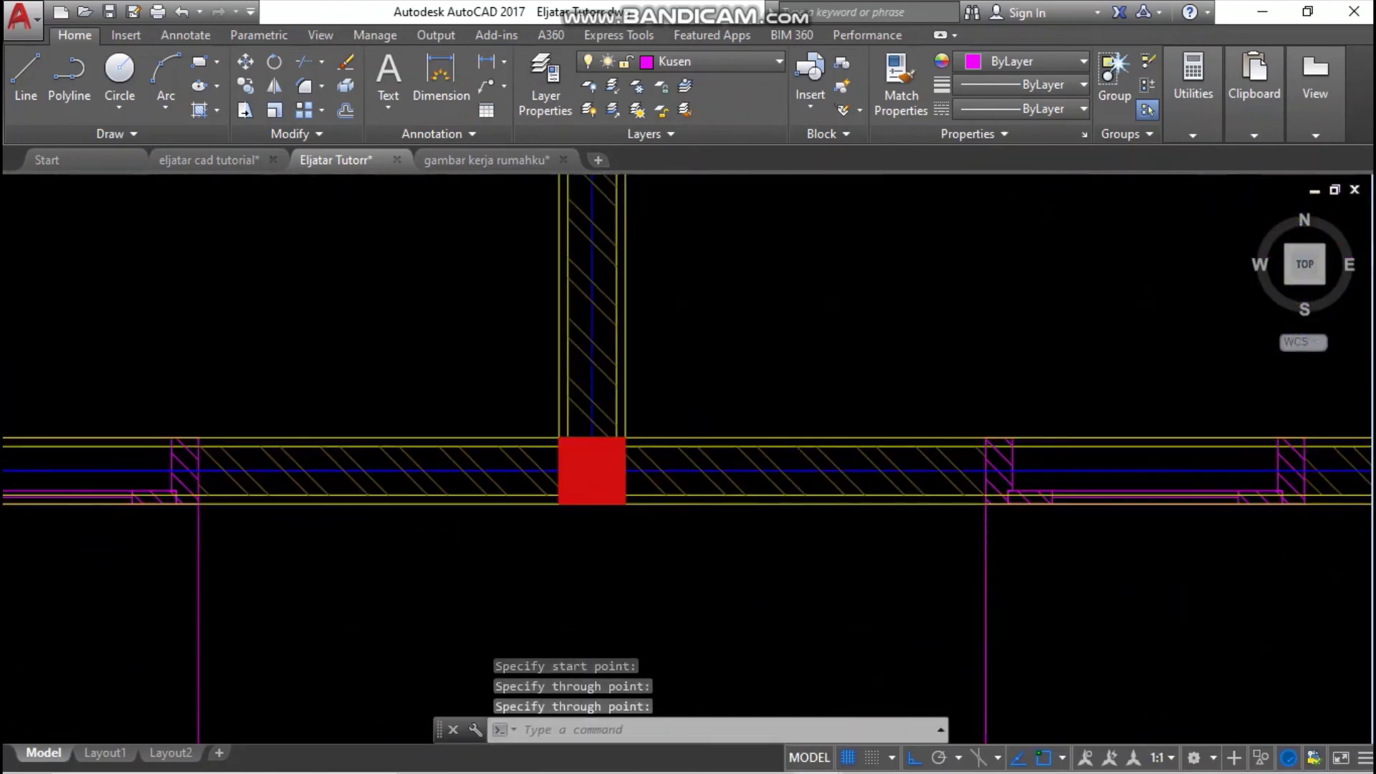
scroll(992, 497, down, 4)
scroll(944, 493, up, 4)
key(Return)
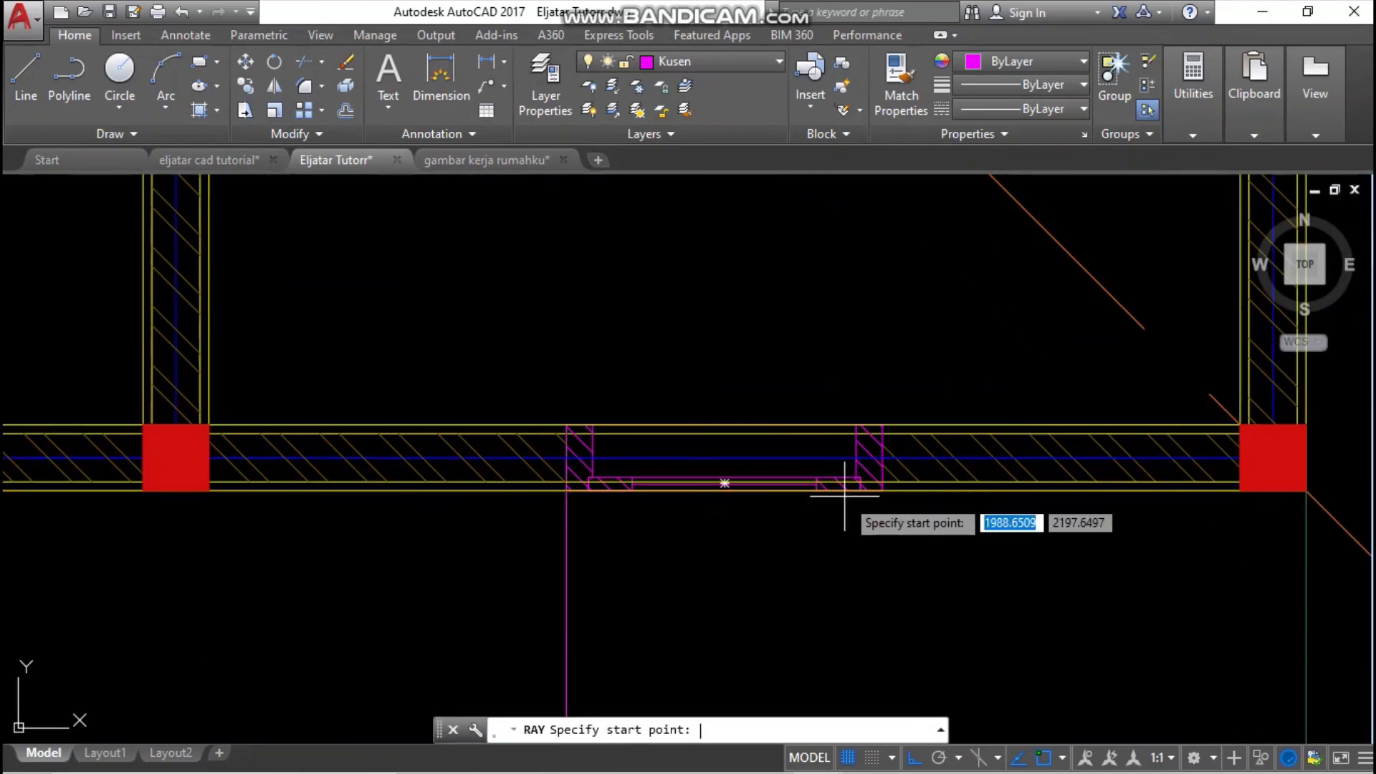
key(Escape)
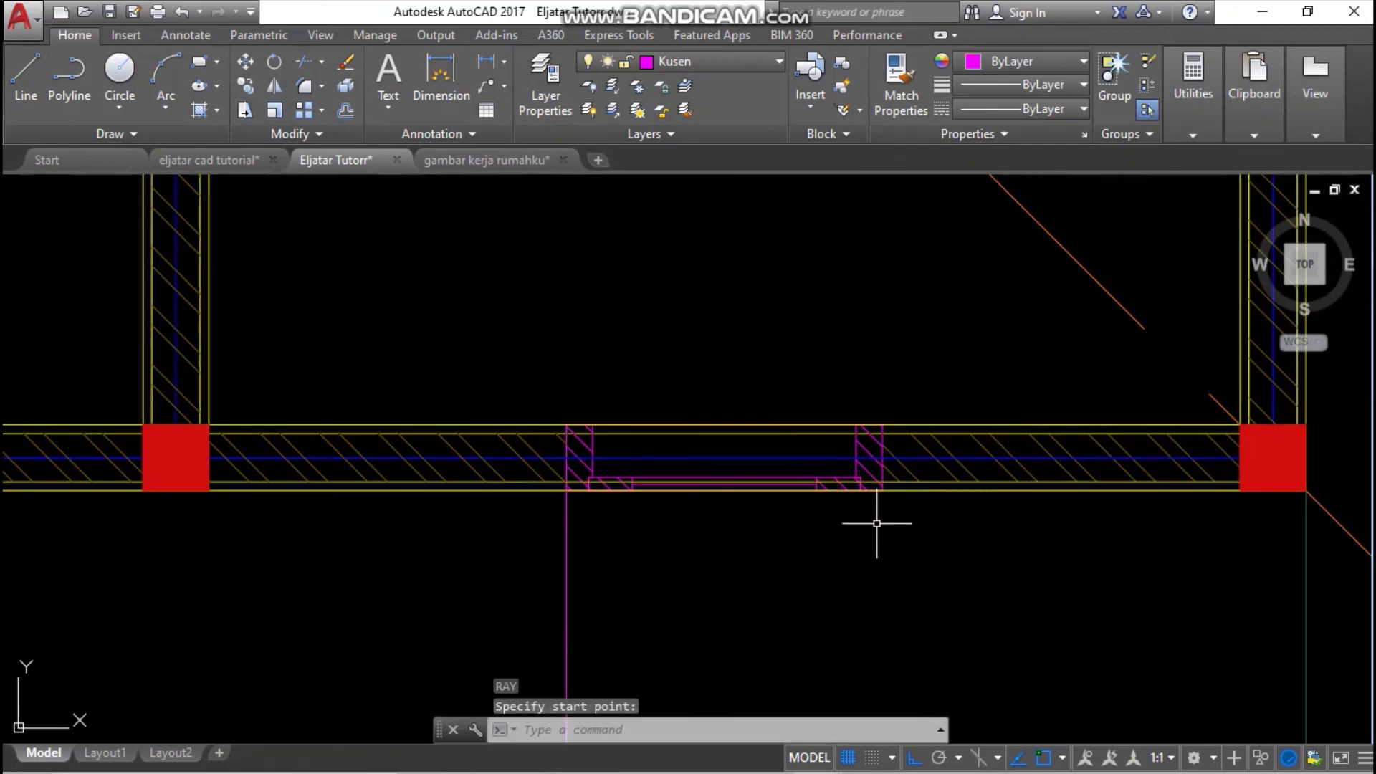
key(Return)
click(882, 492)
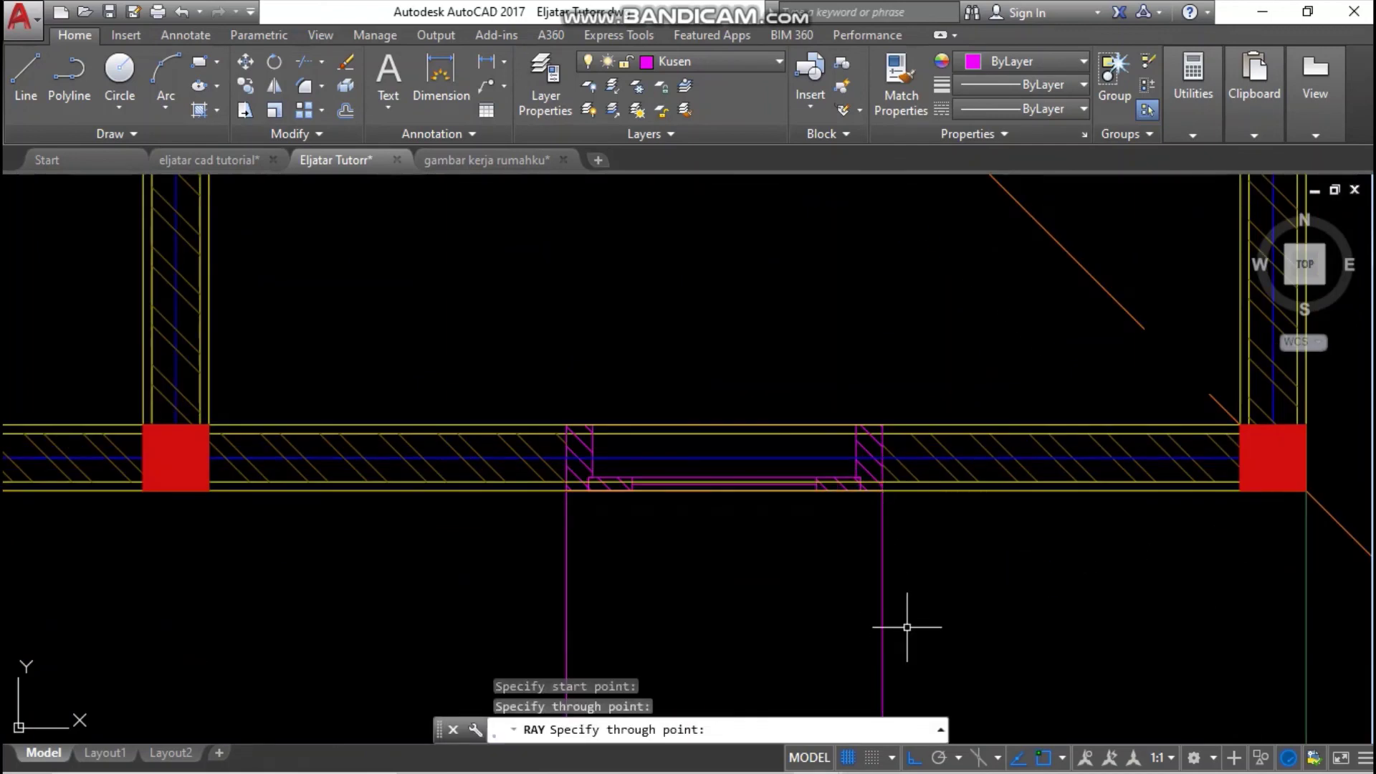
key(Return)
- Check the four window projection rays against the fourth floor plan's lower wall and the copied elevation below
scroll(896, 457, down, 3)
scroll(897, 445, down, 2)
middle_drag(913, 450, 949, 297)
scroll(937, 399, down, 1)
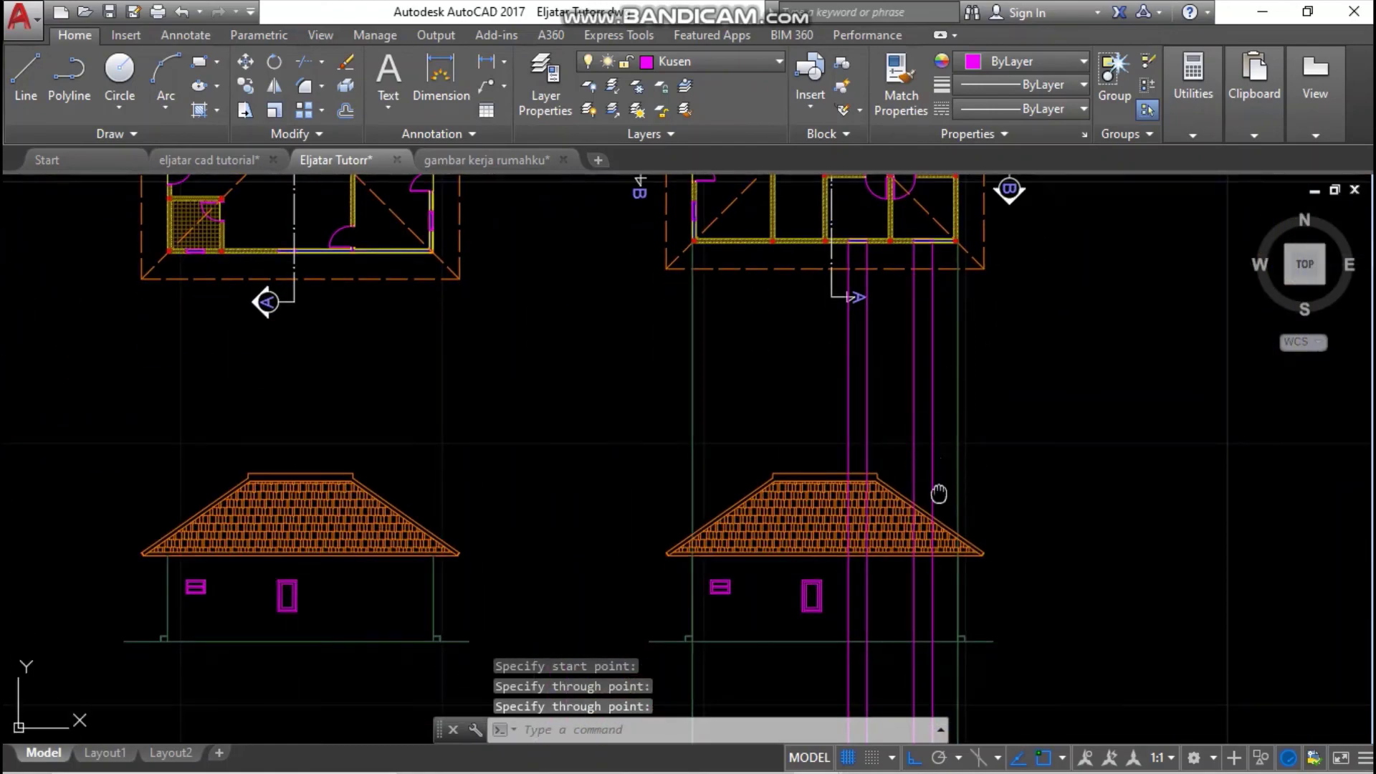
middle_drag(939, 494, 938, 380)
scroll(738, 470, up, 1)
scroll(742, 458, down, 3)
scroll(753, 374, up, 4)
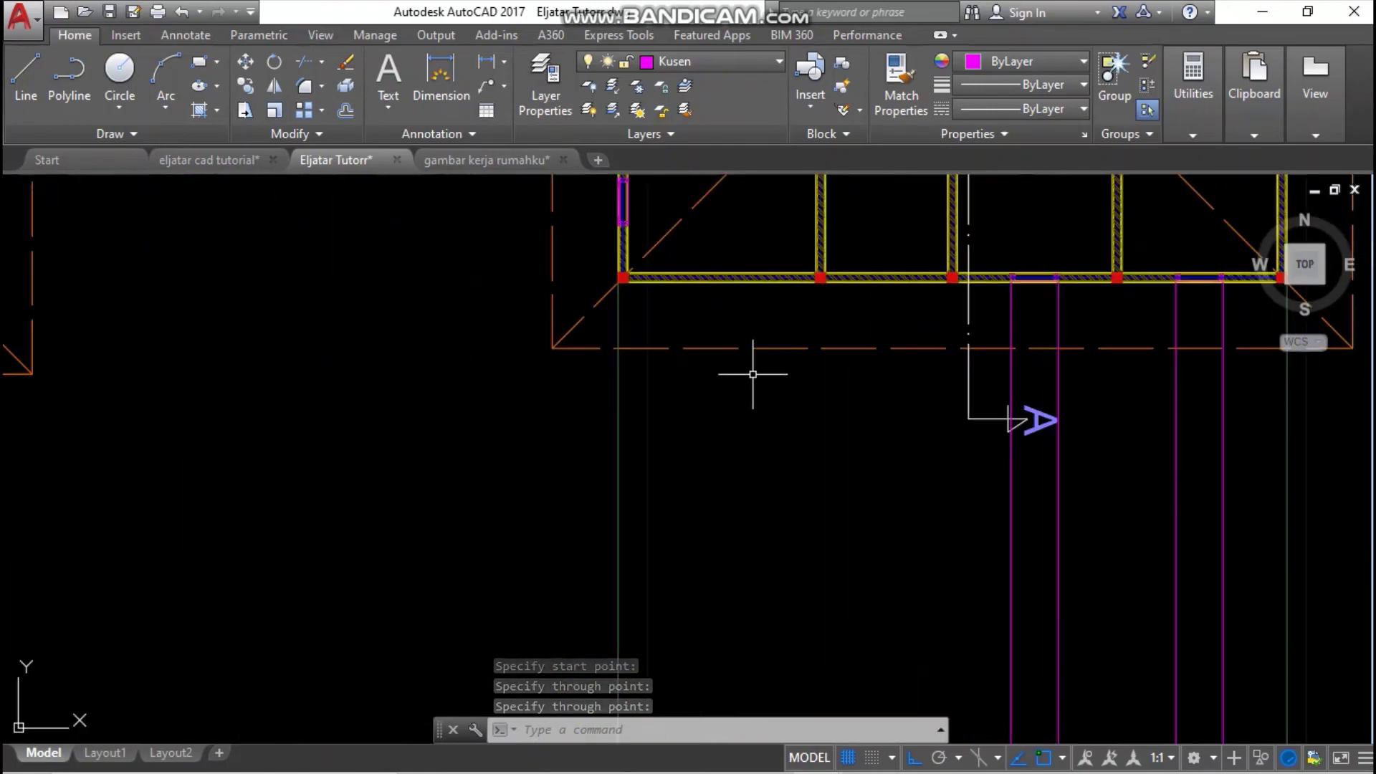
middle_drag(752, 373, 730, 526)
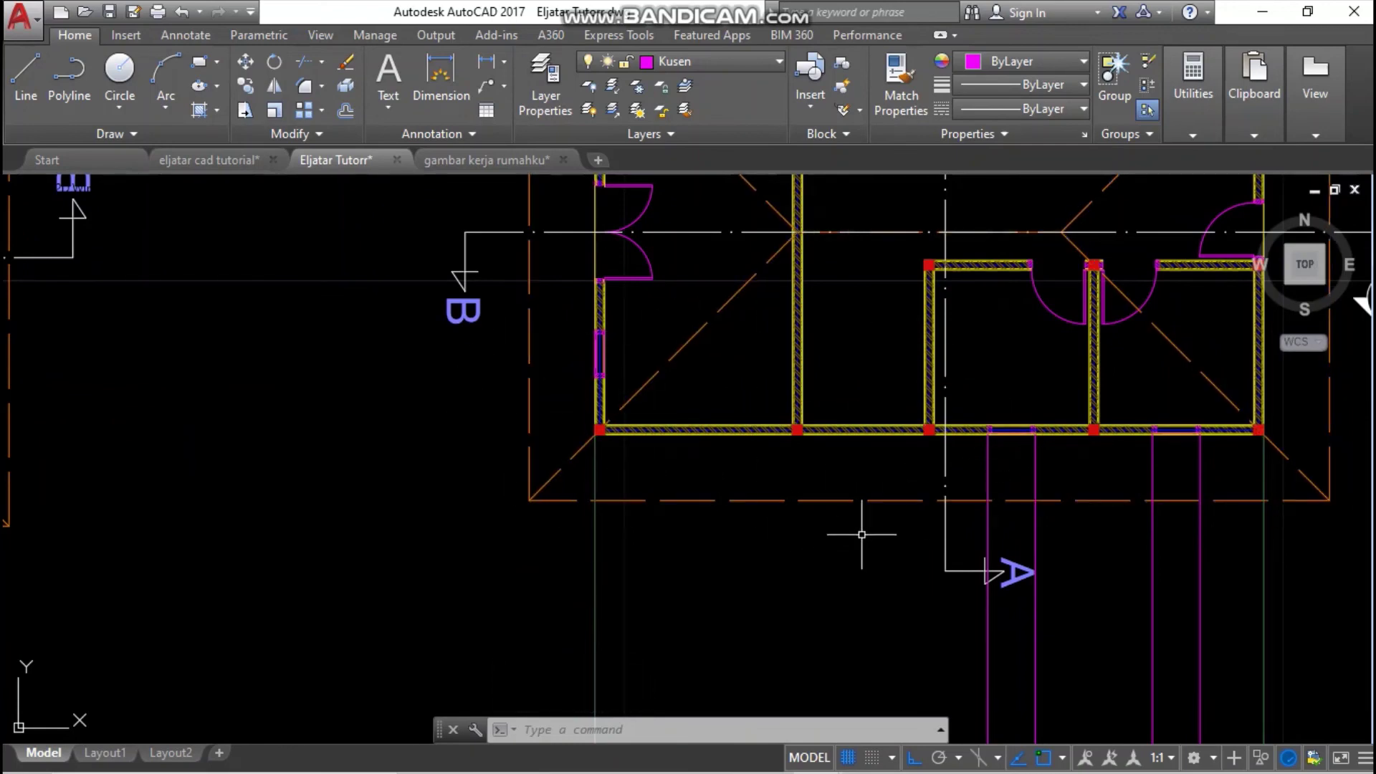
scroll(833, 505, down, 3)
middle_drag(822, 482, 783, 205)
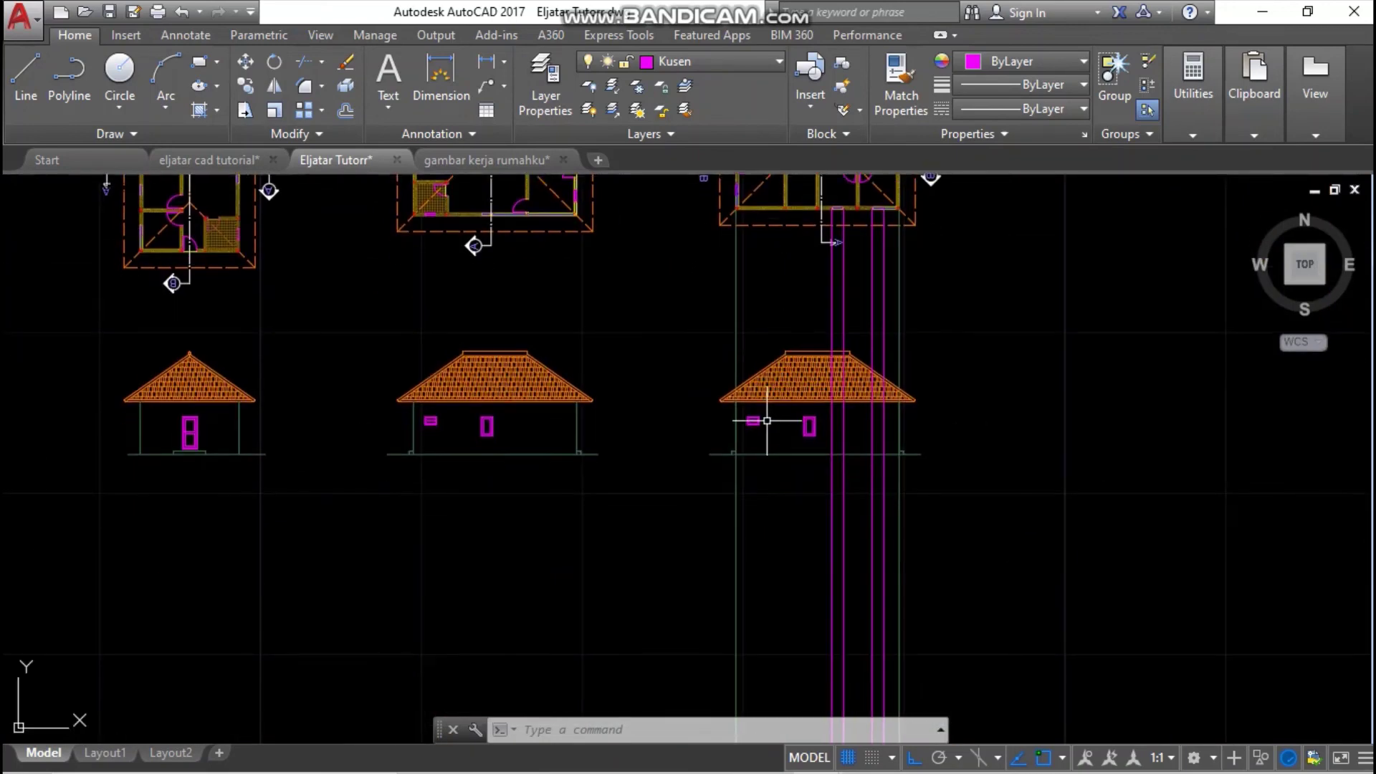
- Erase the small bathroom window from the copied side elevation
scroll(769, 387, up, 4)
click(763, 501)
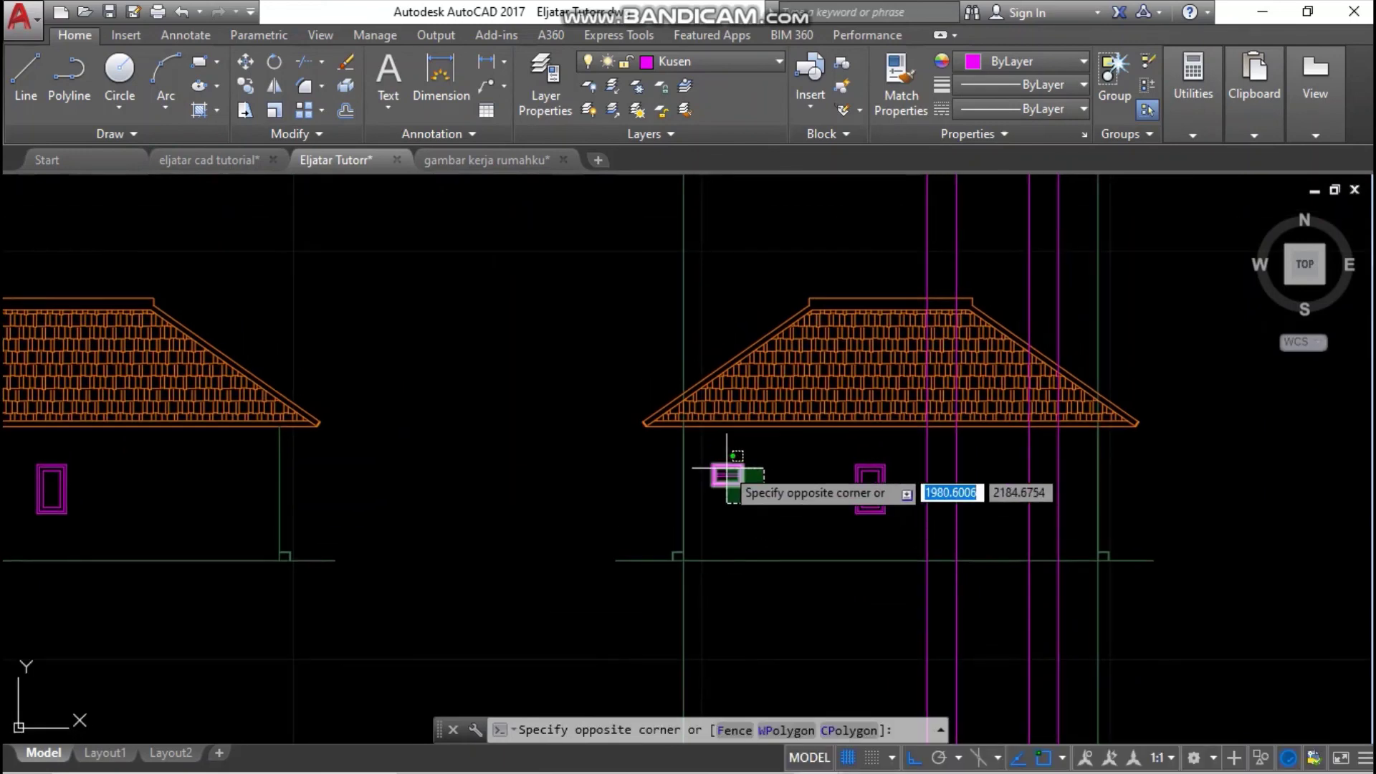
click(727, 469)
key(Delete)
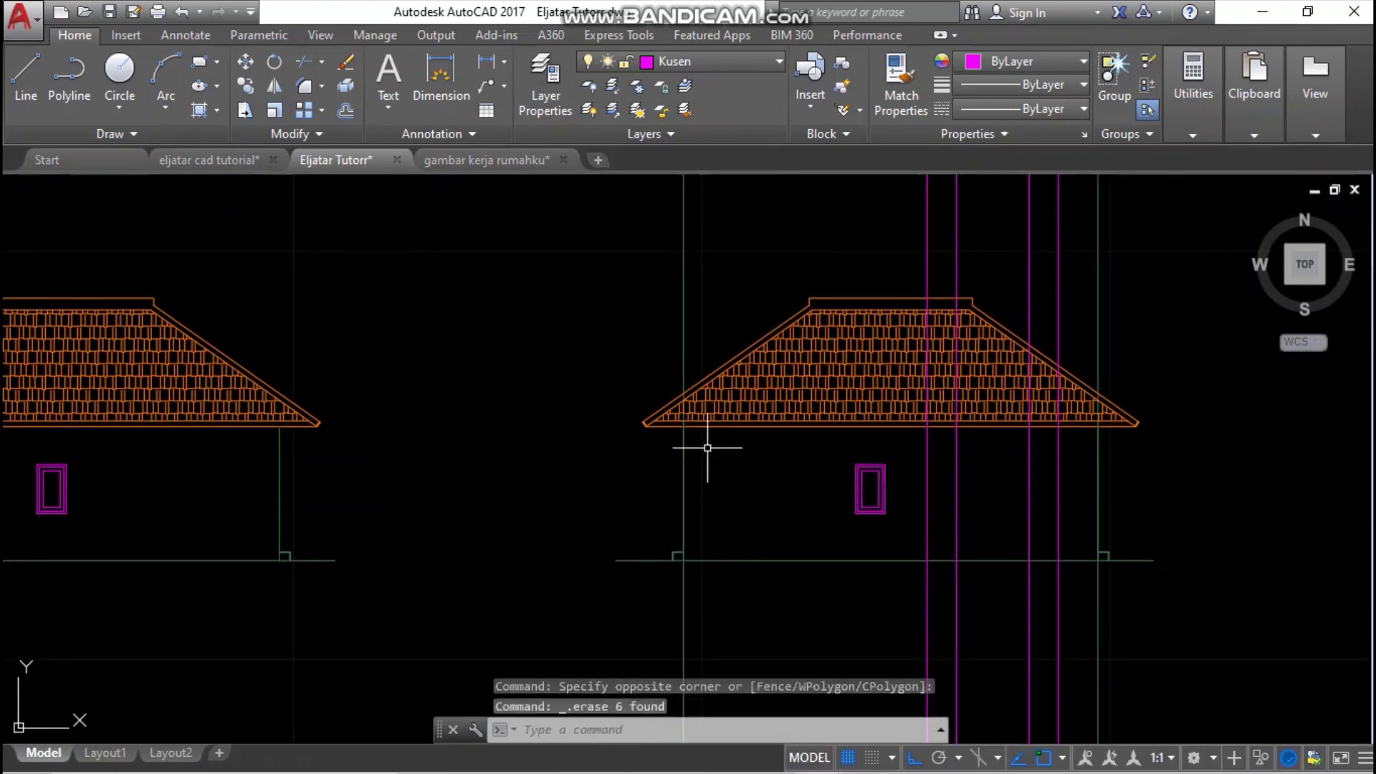
- Copy the remaining window in the fourth elevation from its upper-left corner to the left ray of each pair of window projection rays
click(838, 456)
click(900, 522)
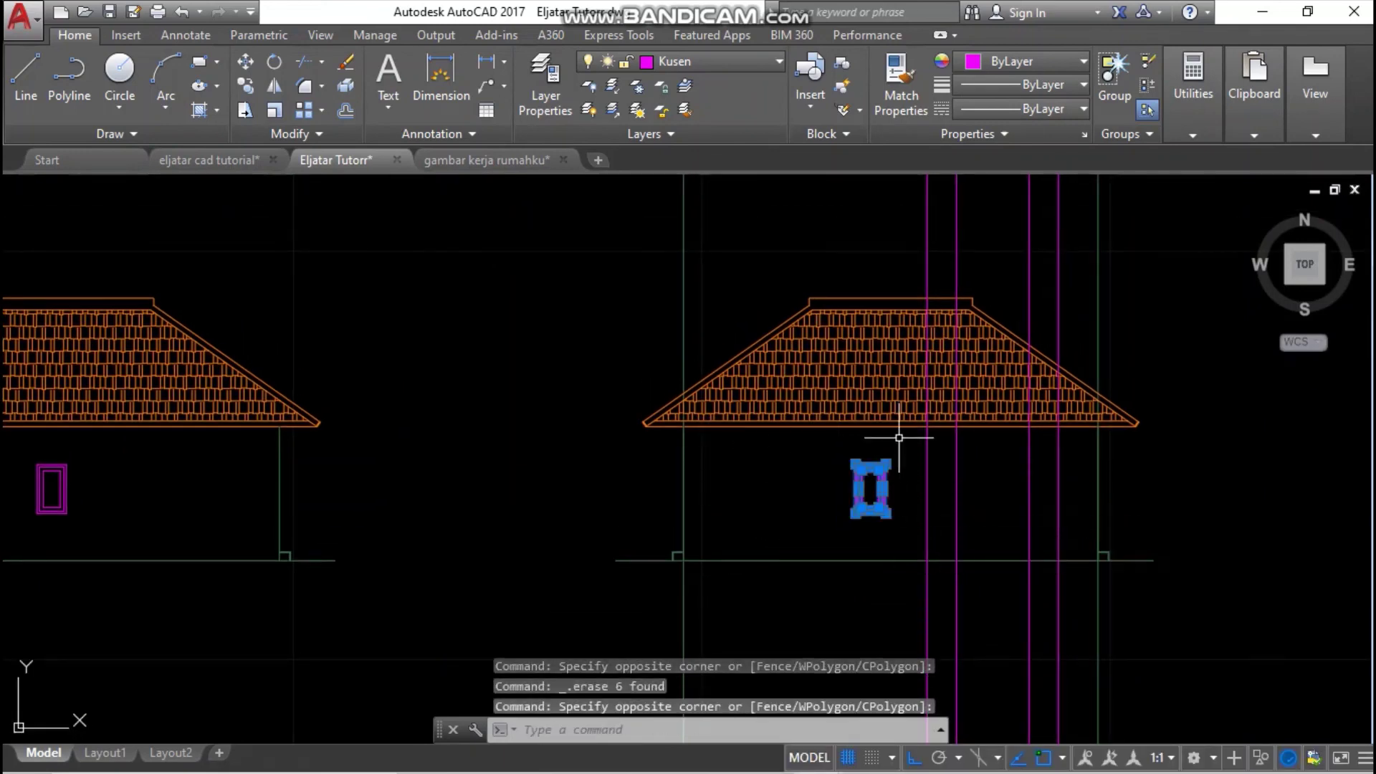
right_click(900, 441)
click(990, 488)
scroll(891, 454, up, 5)
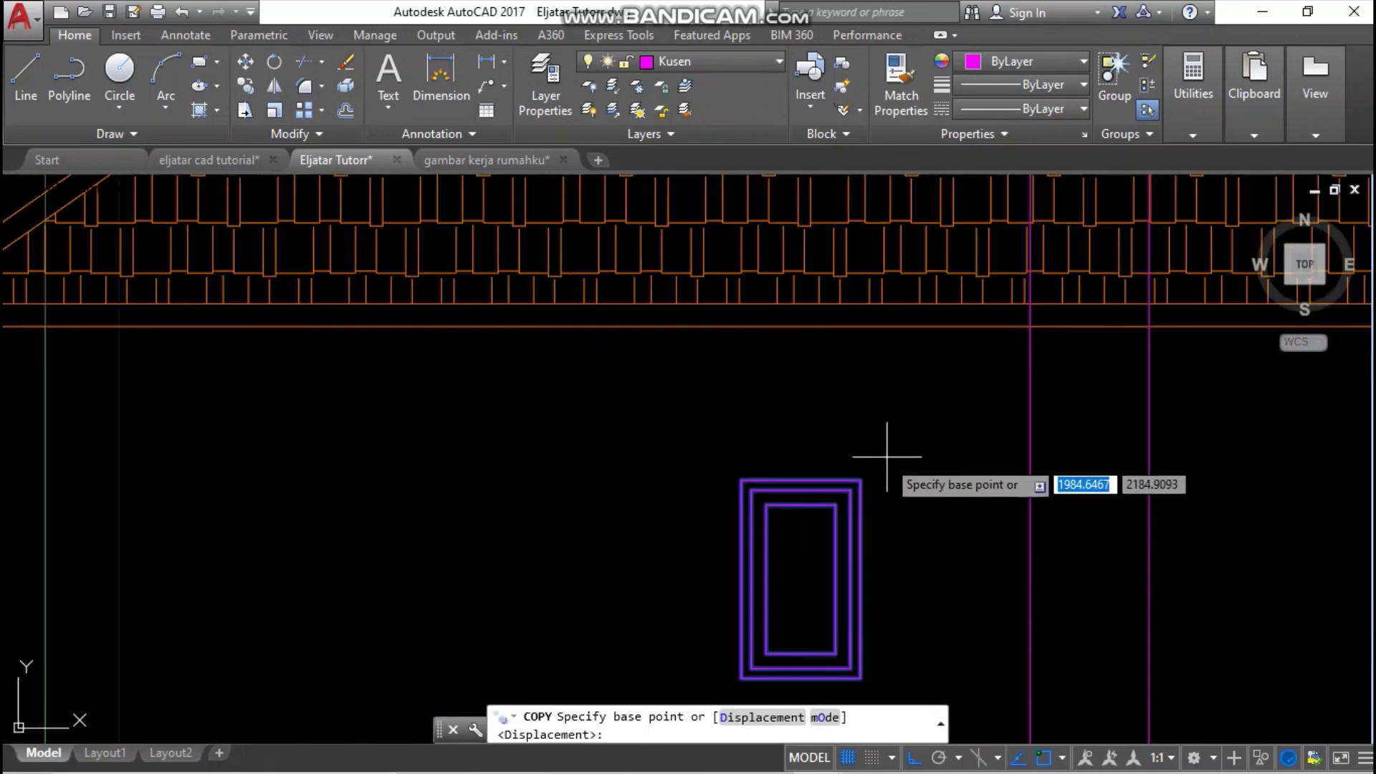
click(672, 484)
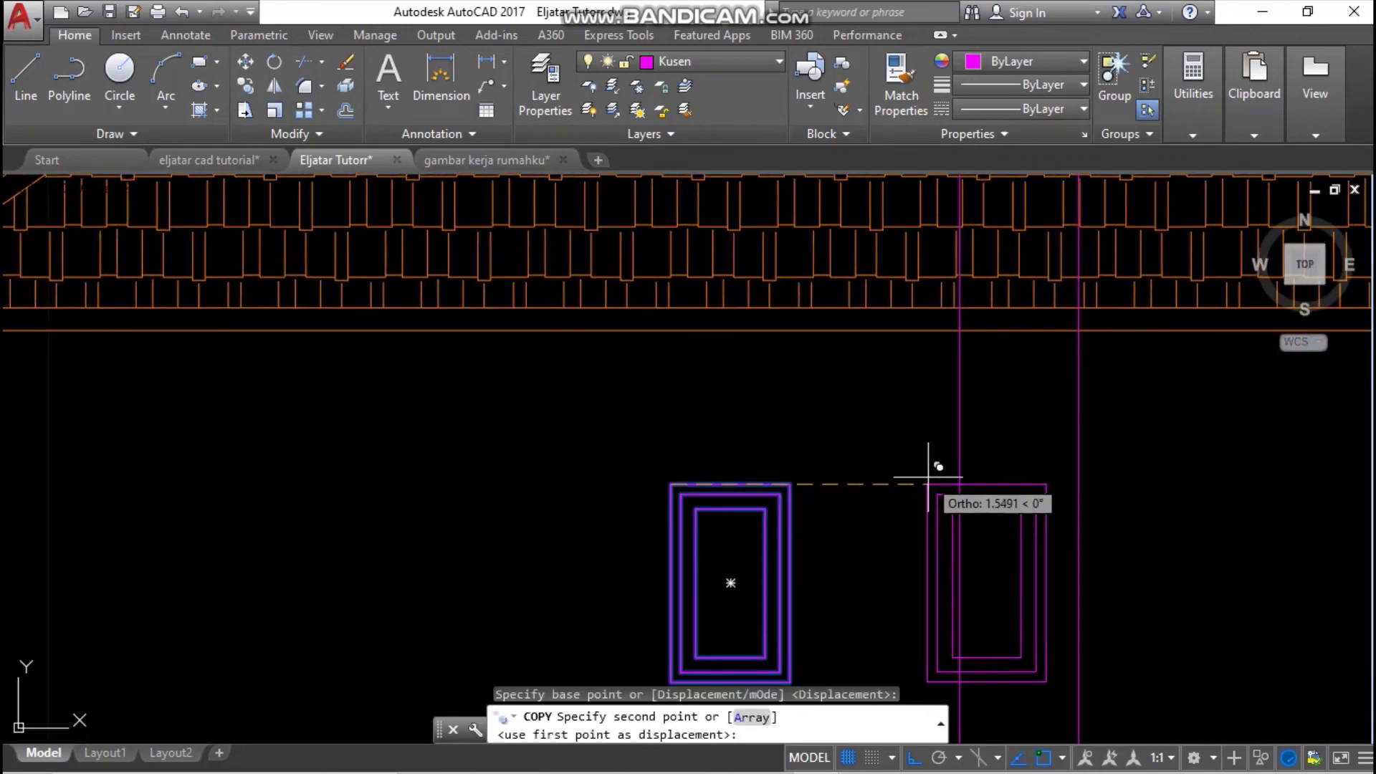
click(959, 484)
middle_drag(1157, 465, 676, 430)
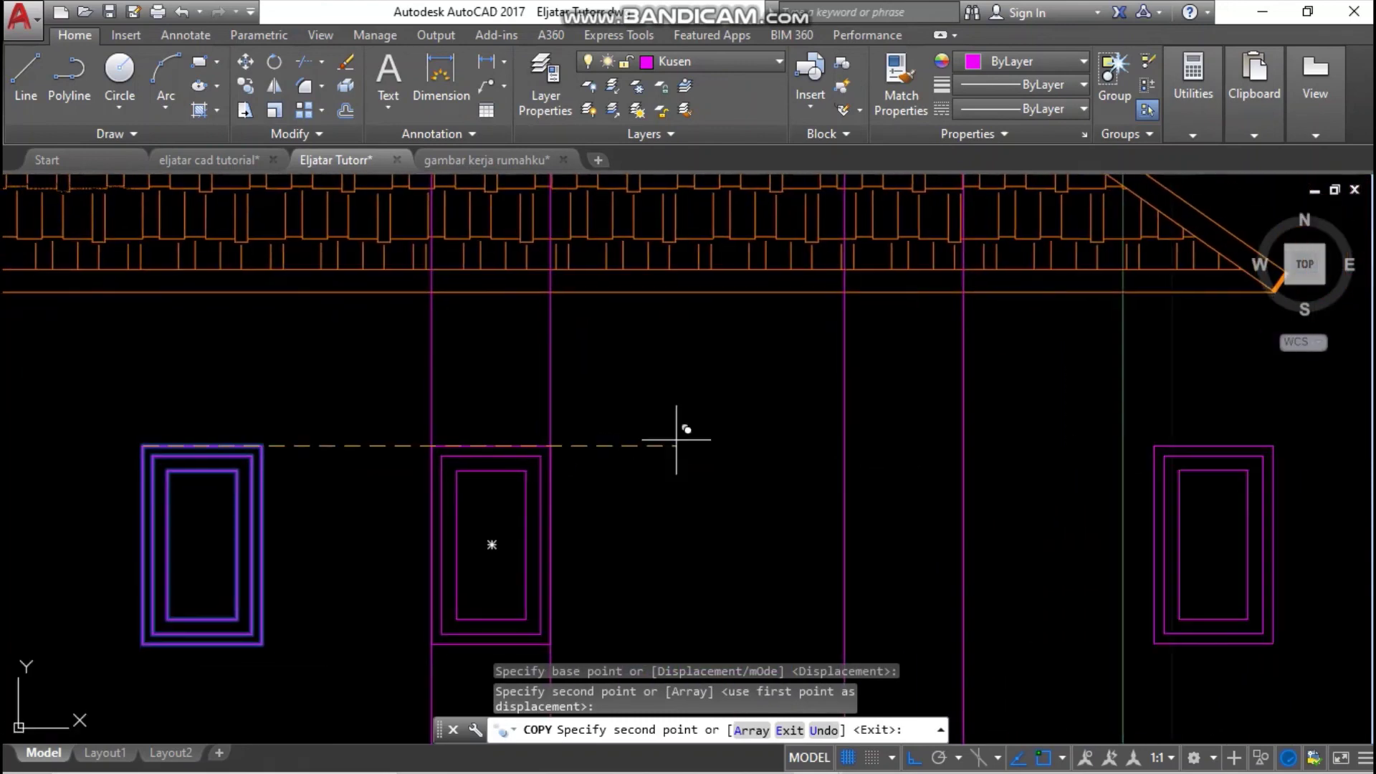
key(Escape)
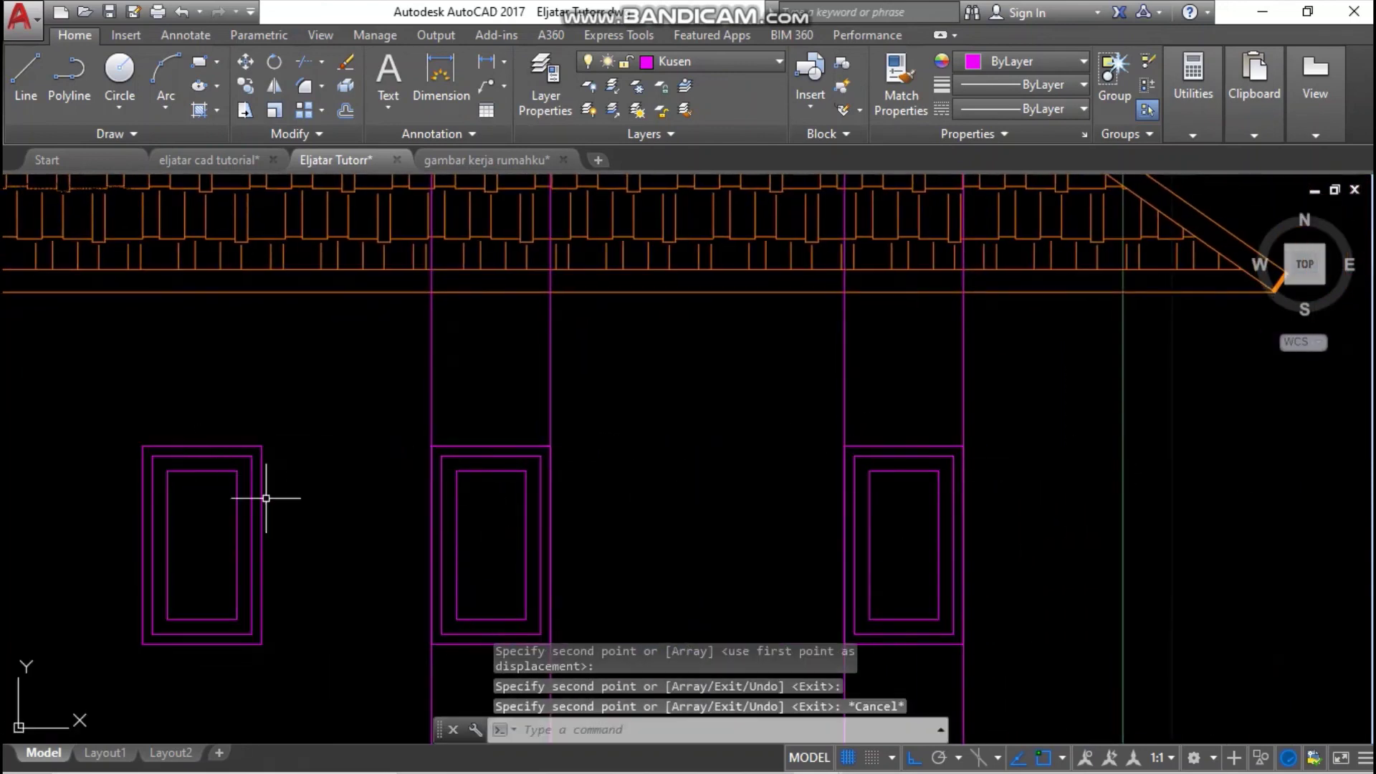
- Erase the original window that stands outside the projection rays in the fourth elevation
click(290, 537)
click(211, 432)
key(Delete)
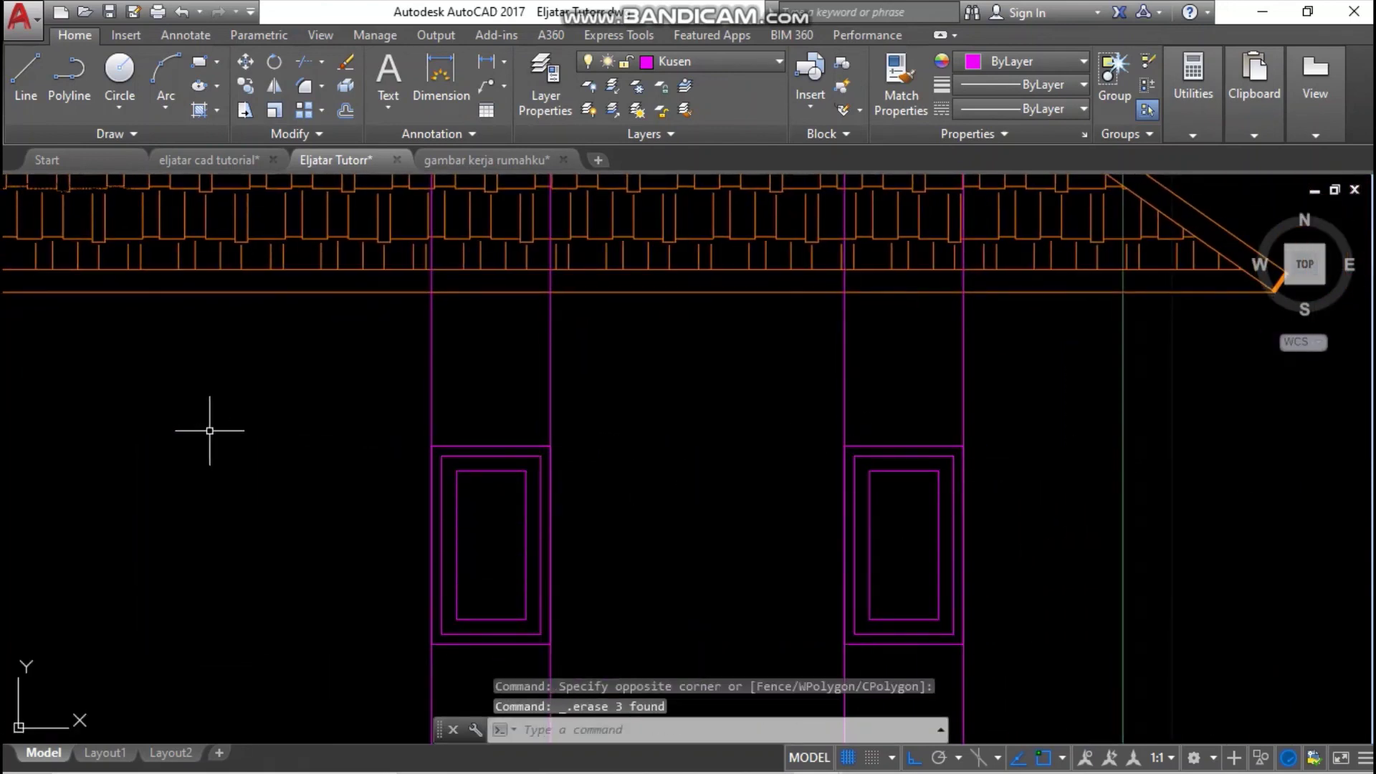
- Erase all vertical projection rays running between the fourth floor plan and its elevation
scroll(384, 455, down, 6)
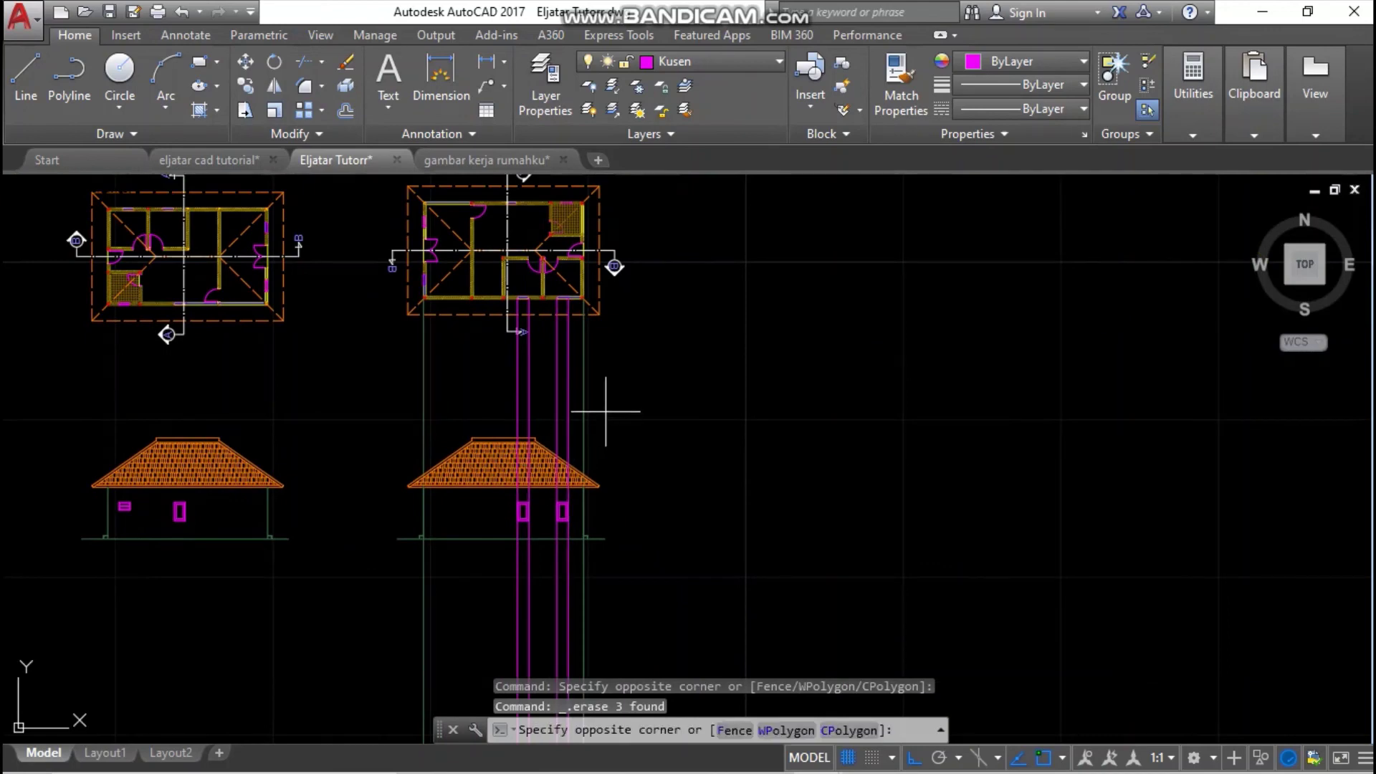
click(351, 375)
key(Delete)
- Compare the fourth floor plan's lower wall with the windows in its elevation, and review all four elevations
mouse_move(537, 435)
middle_down()
mouse_move(559, 394)
mouse_move(552, 430)
mouse_move(572, 477)
middle_up()
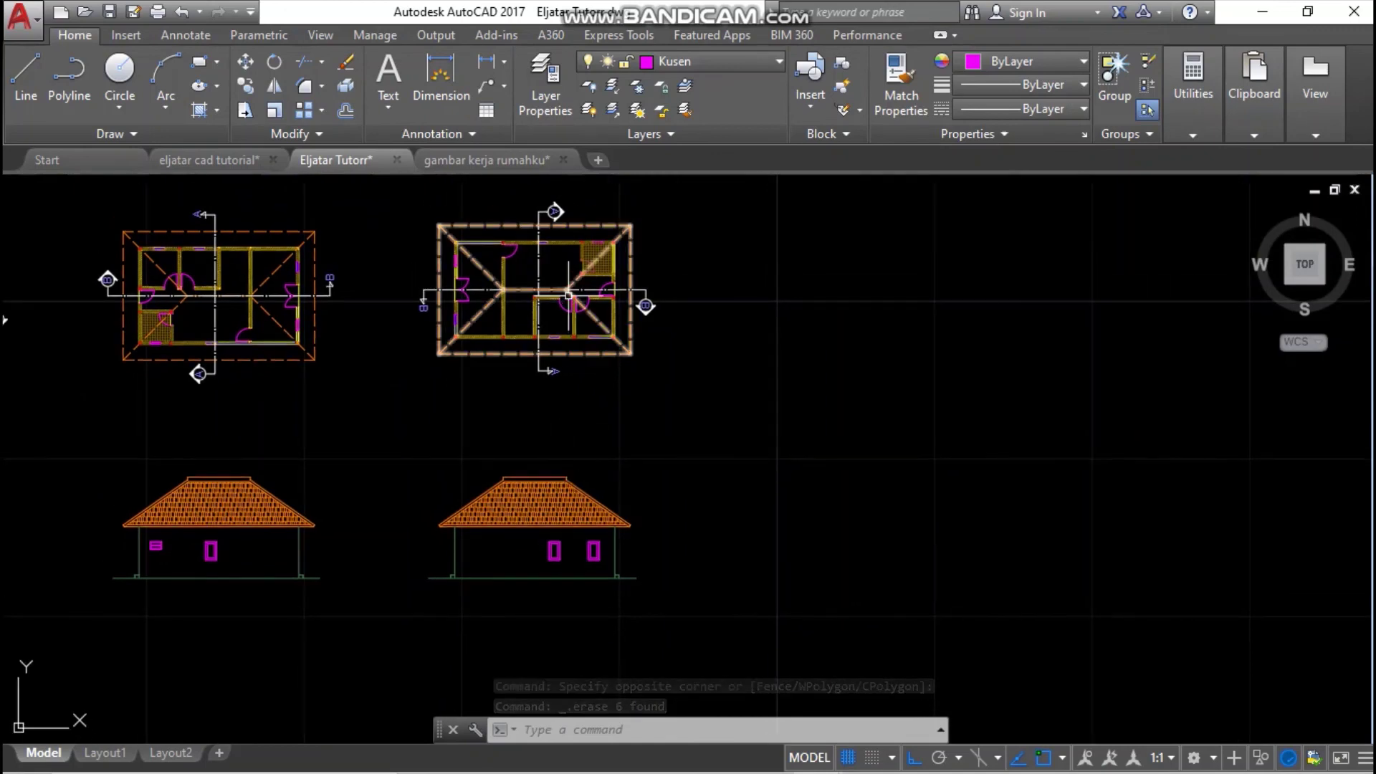
scroll(578, 295, up, 4)
mouse_move(572, 307)
middle_down()
mouse_move(582, 360)
mouse_move(621, 400)
middle_up()
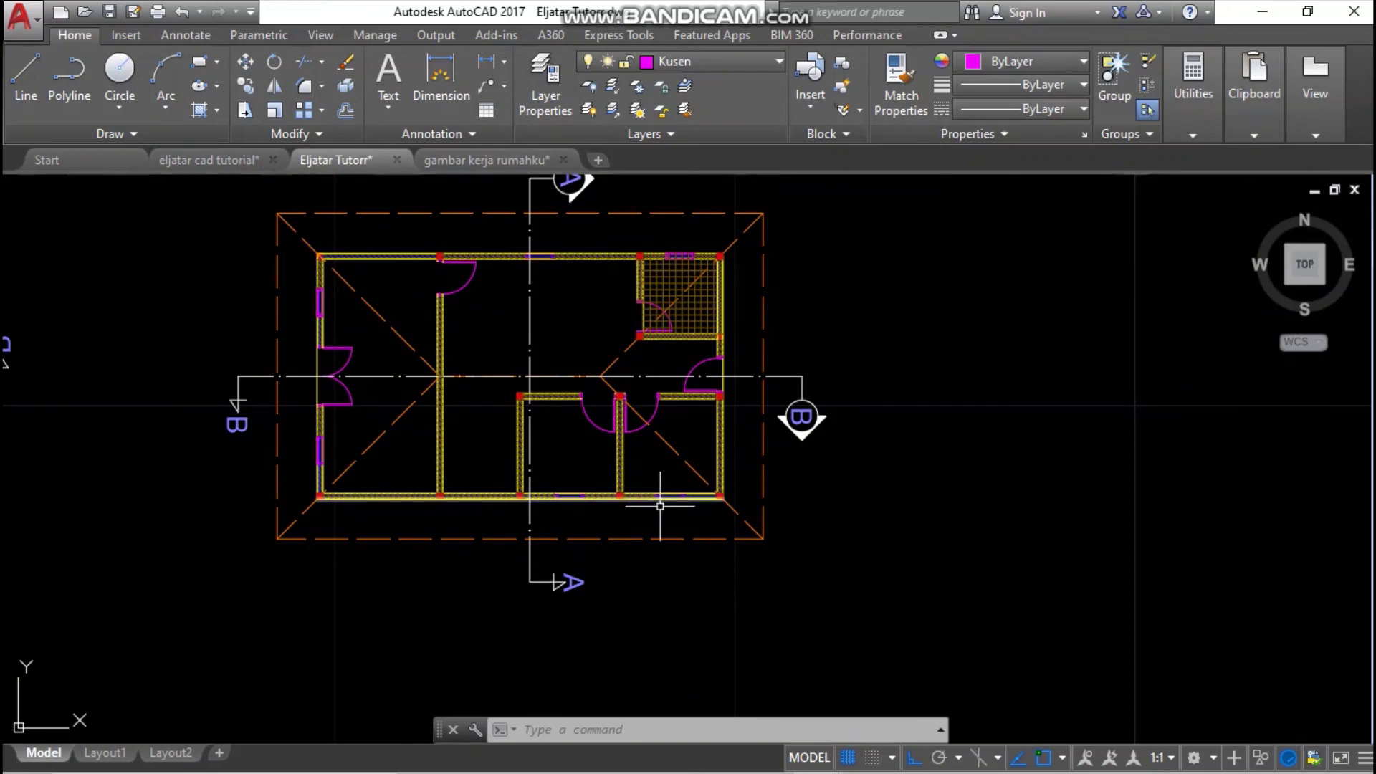
scroll(633, 512, down, 4)
middle_drag(631, 513, 674, 244)
scroll(672, 477, up, 2)
mouse_move(673, 480)
middle_down()
mouse_move(670, 490)
mouse_move(678, 480)
middle_up()
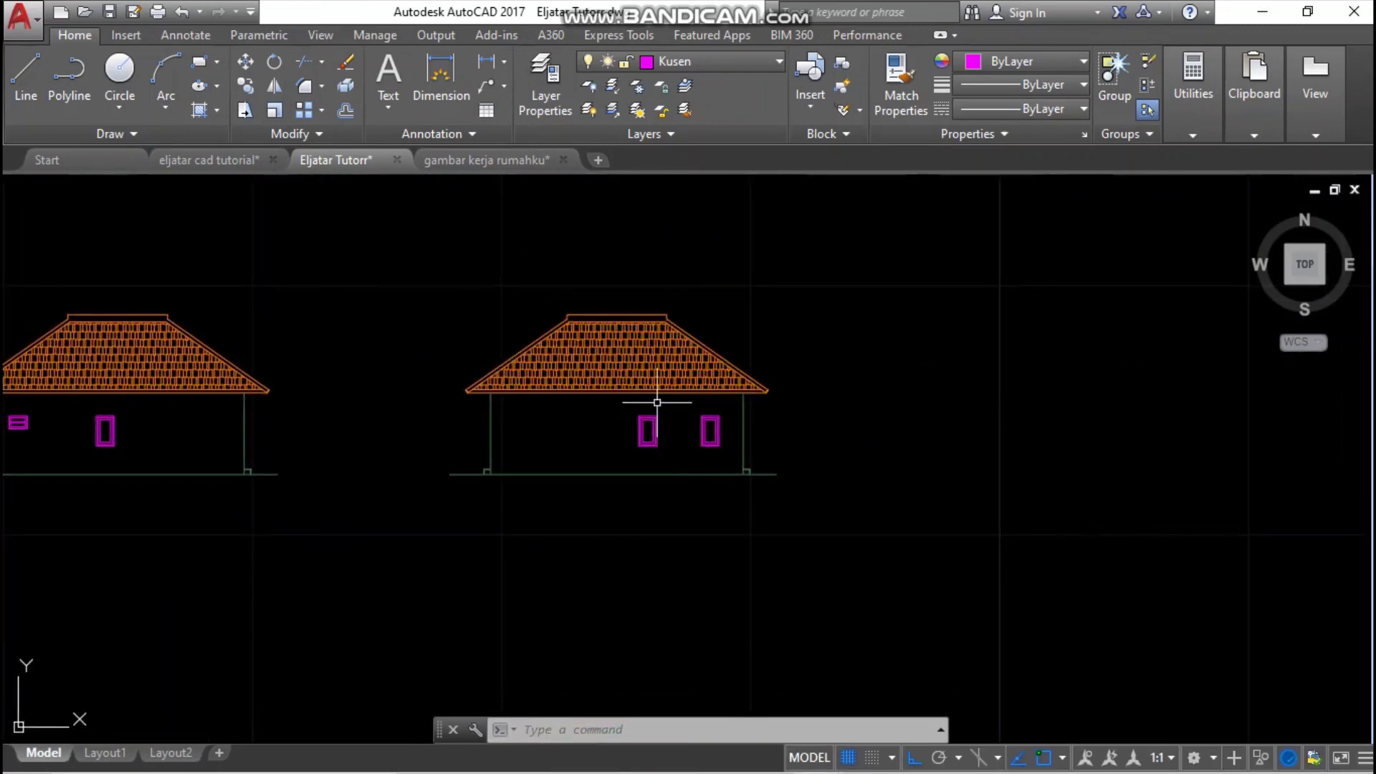
scroll(709, 337, down, 2)
middle_drag(728, 359, 719, 384)
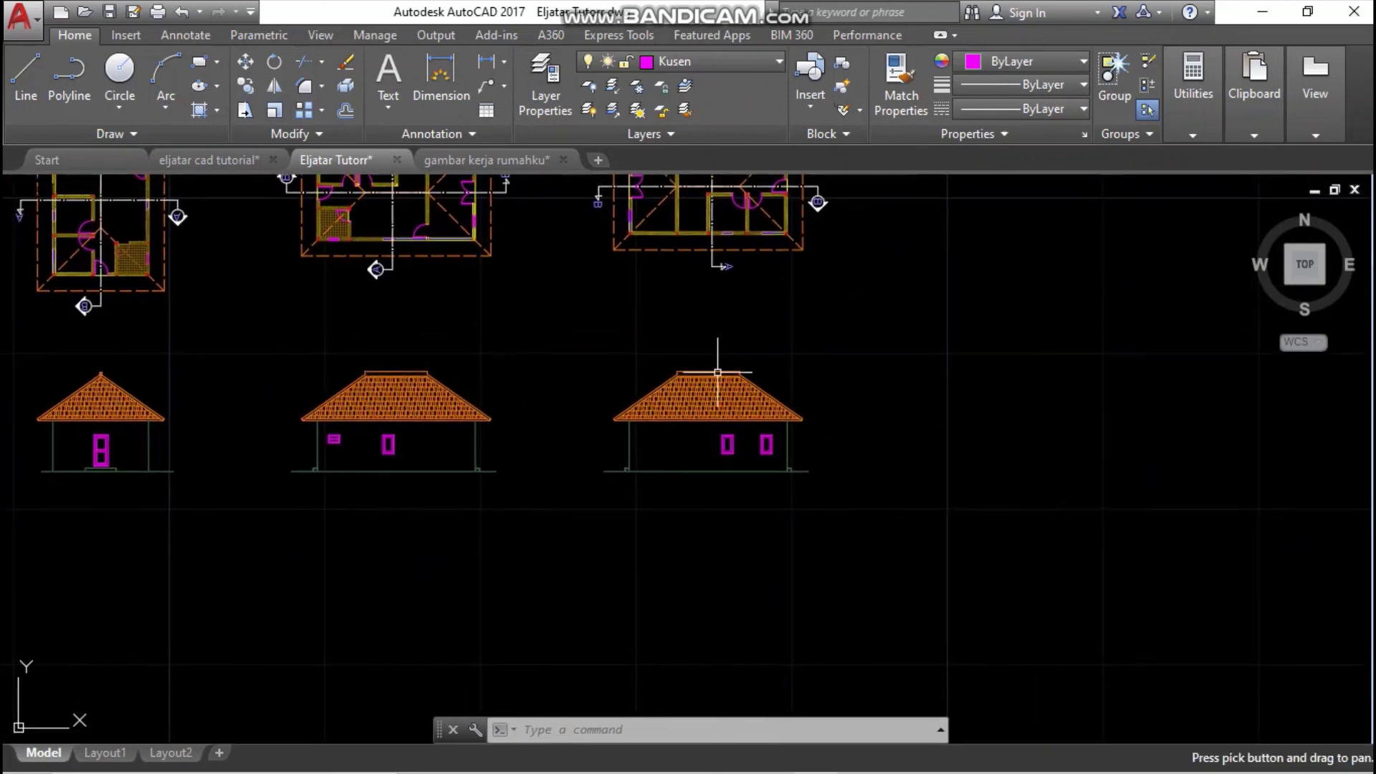
scroll(608, 367, down, 2)
middle_drag(609, 367, 794, 403)
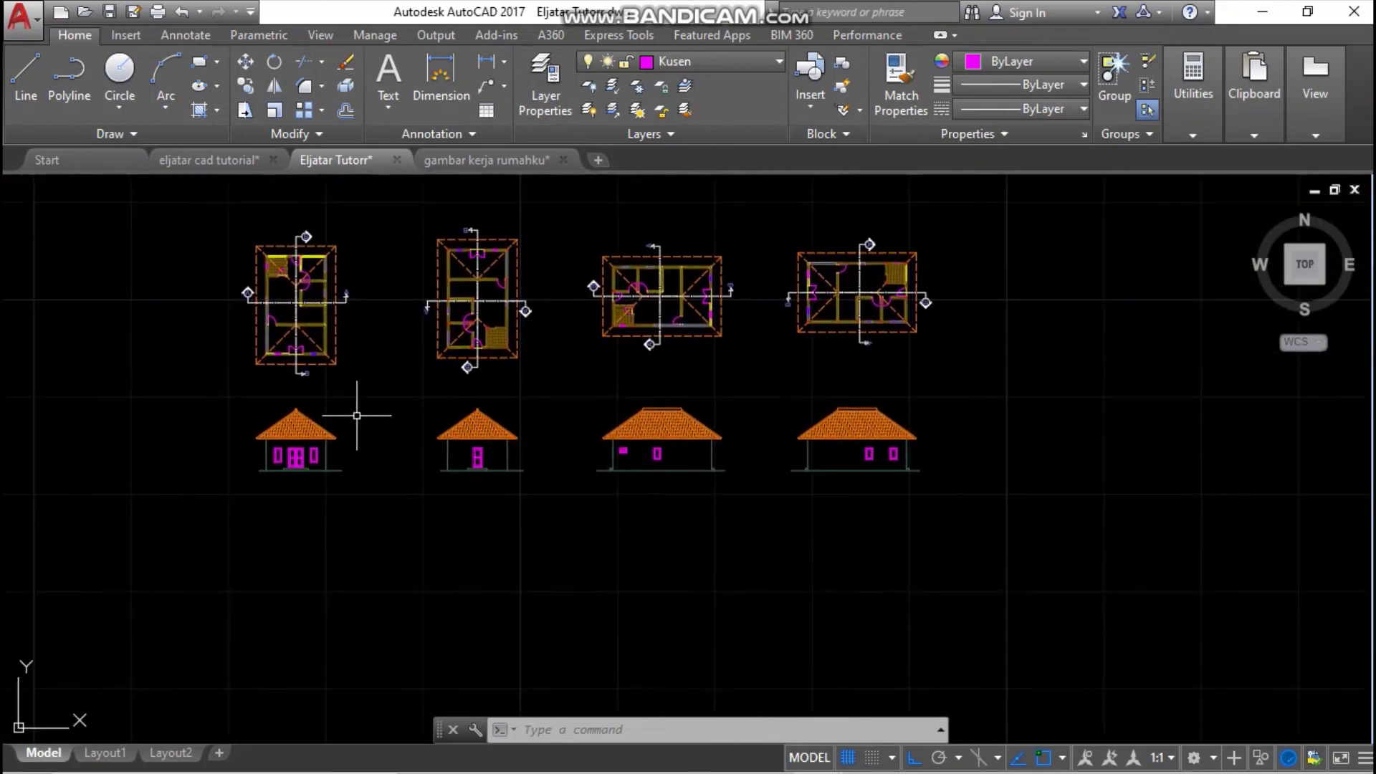
- Copy the four elevations horizontally into the large sheet frame, beside the framed floor plan and sections
click(237, 392)
click(1011, 553)
right_click(1044, 315)
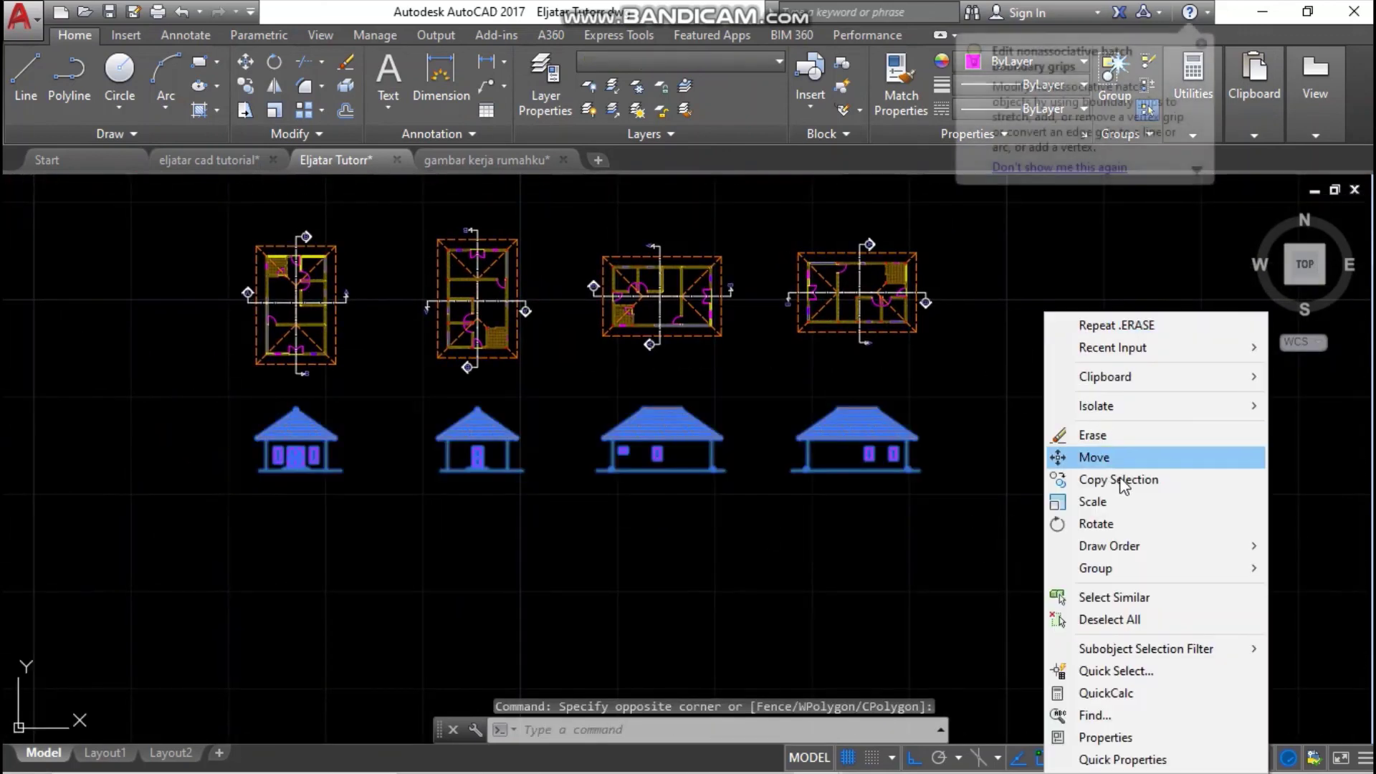
click(1124, 486)
click(1046, 444)
scroll(1045, 454, down, 3)
middle_drag(889, 445, 1210, 489)
middle_drag(484, 492, 589, 494)
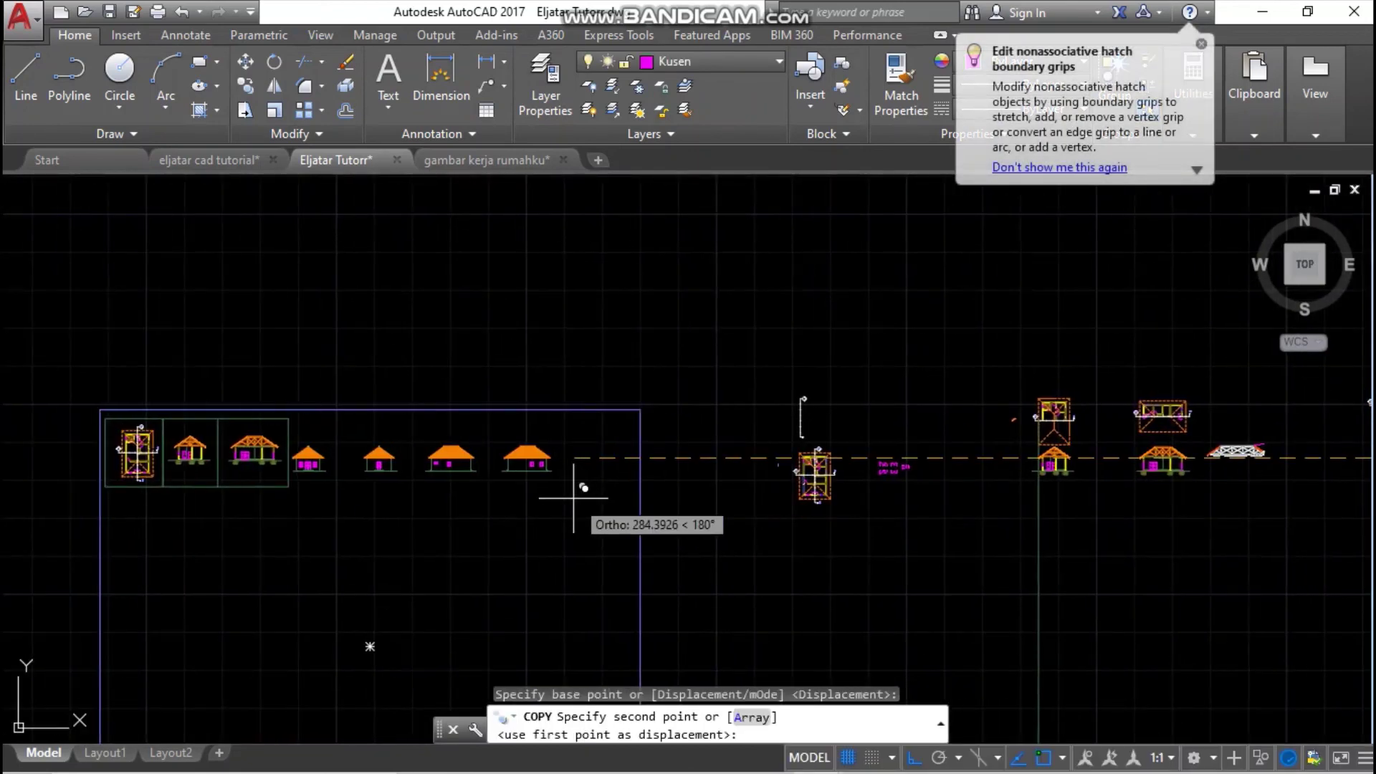
click(579, 496)
middle_drag(187, 552, 385, 552)
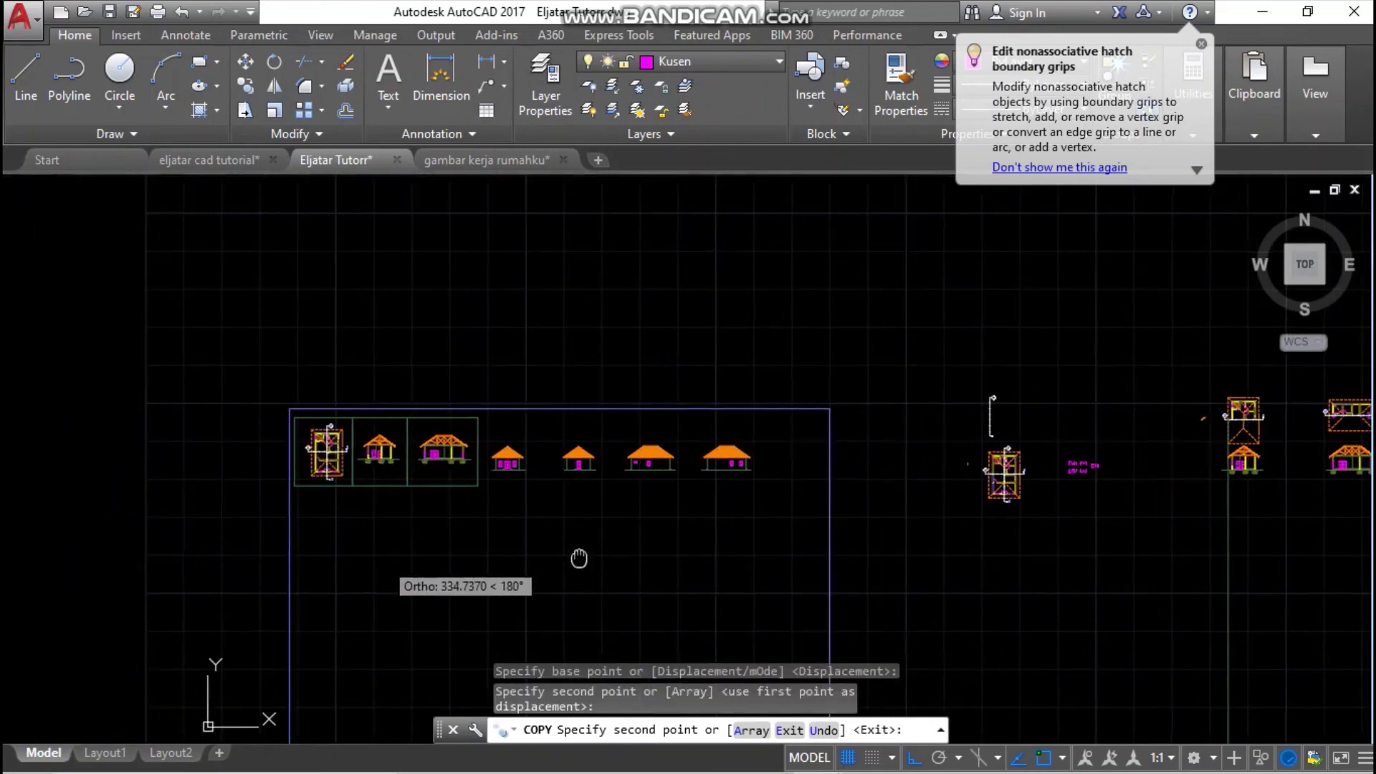
key(Escape)
scroll(556, 448, up, 2)
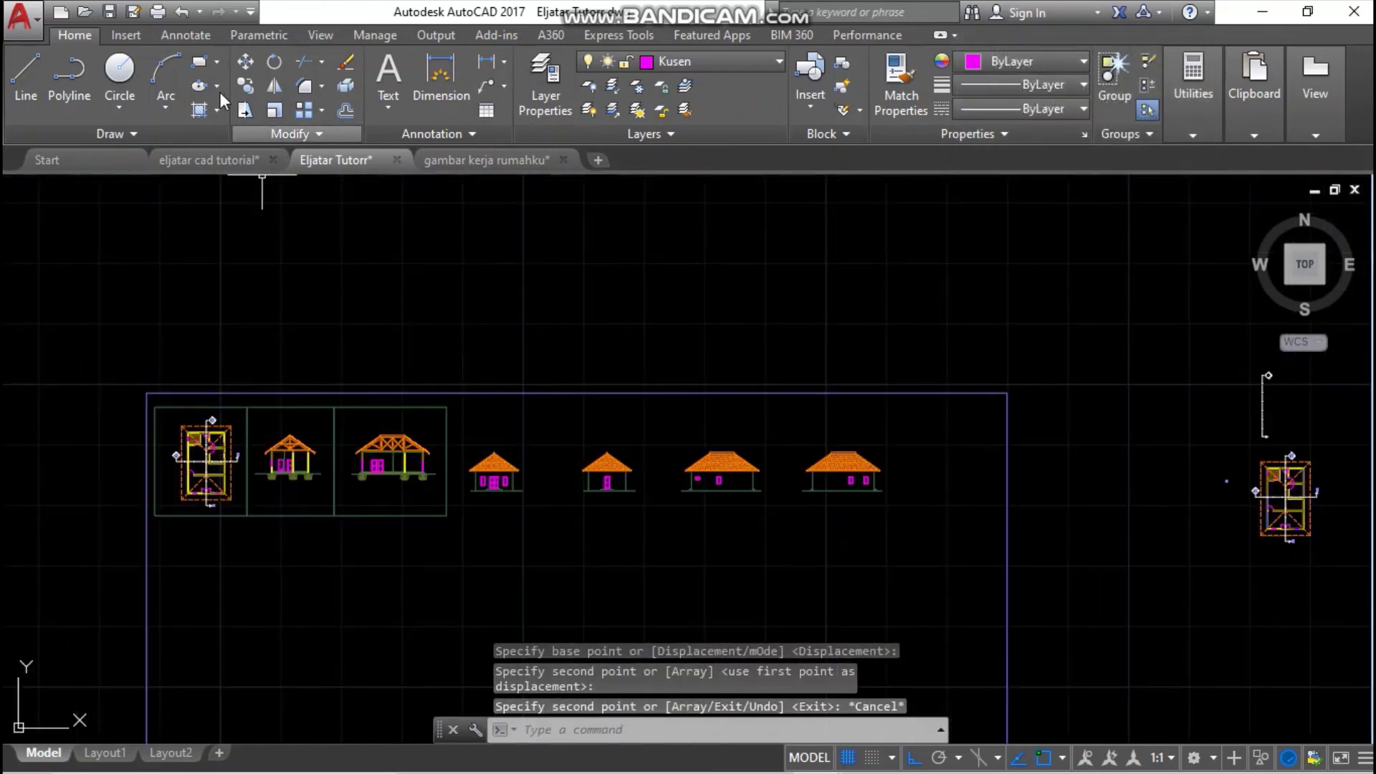
click(200, 68)
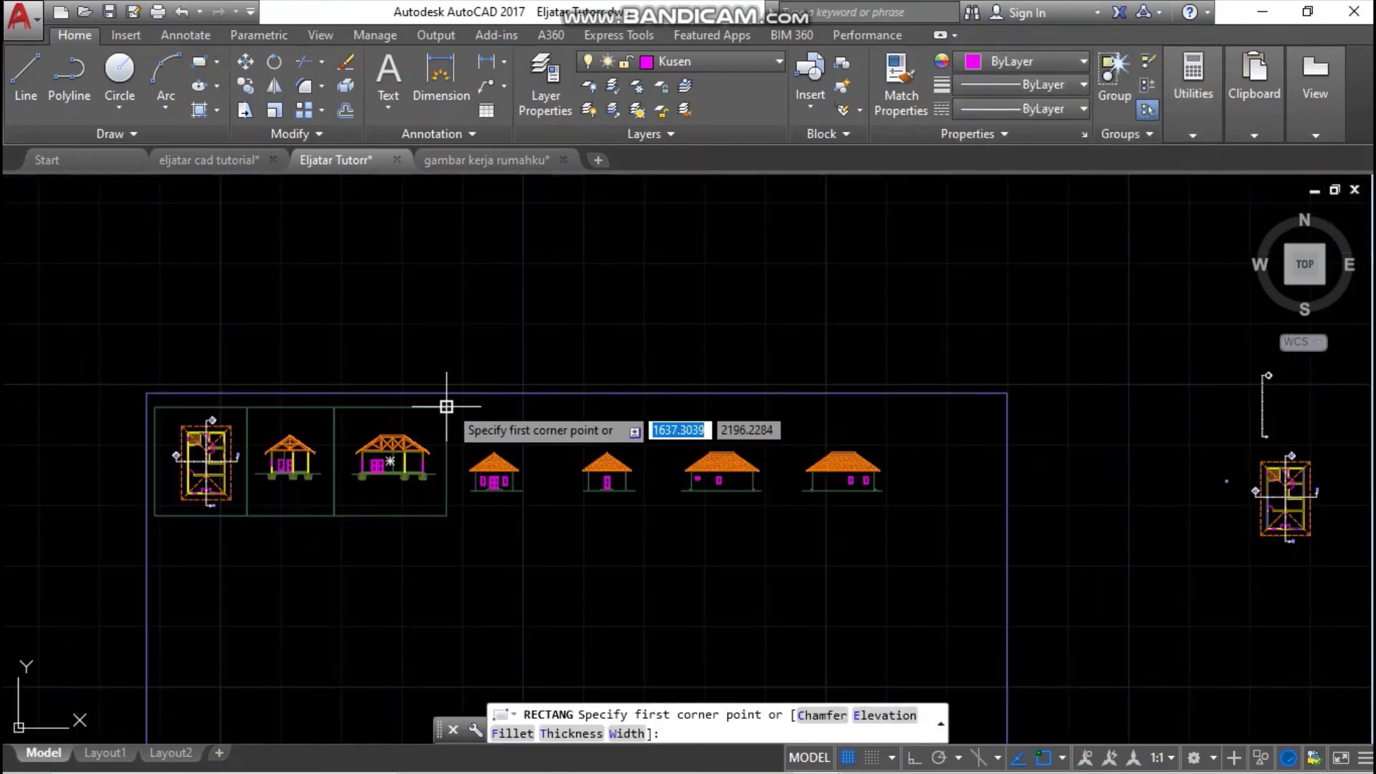
click(506, 479)
key(Escape)
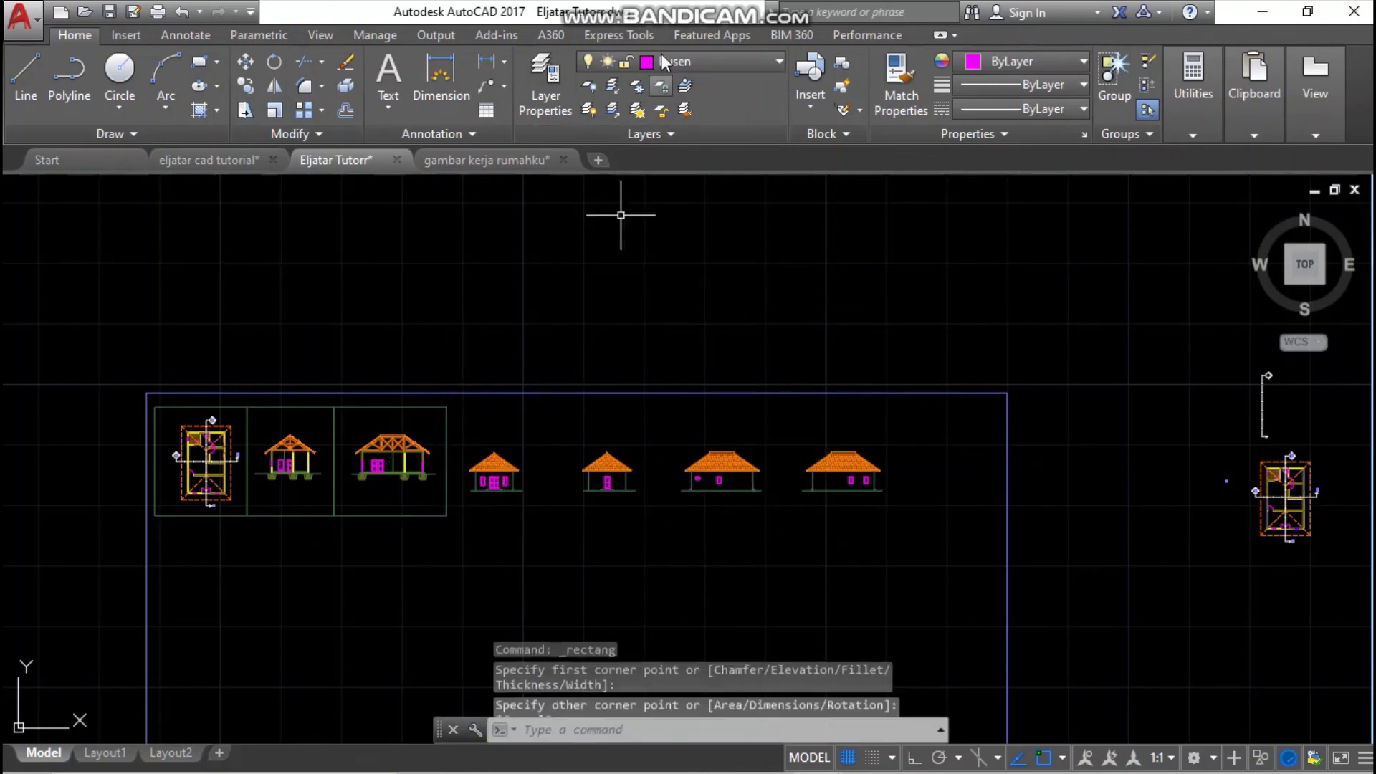
- Make Garis biasa the current layer and draw a rectangle around the front elevation, adjoining the last section's frame at equal height
click(686, 58)
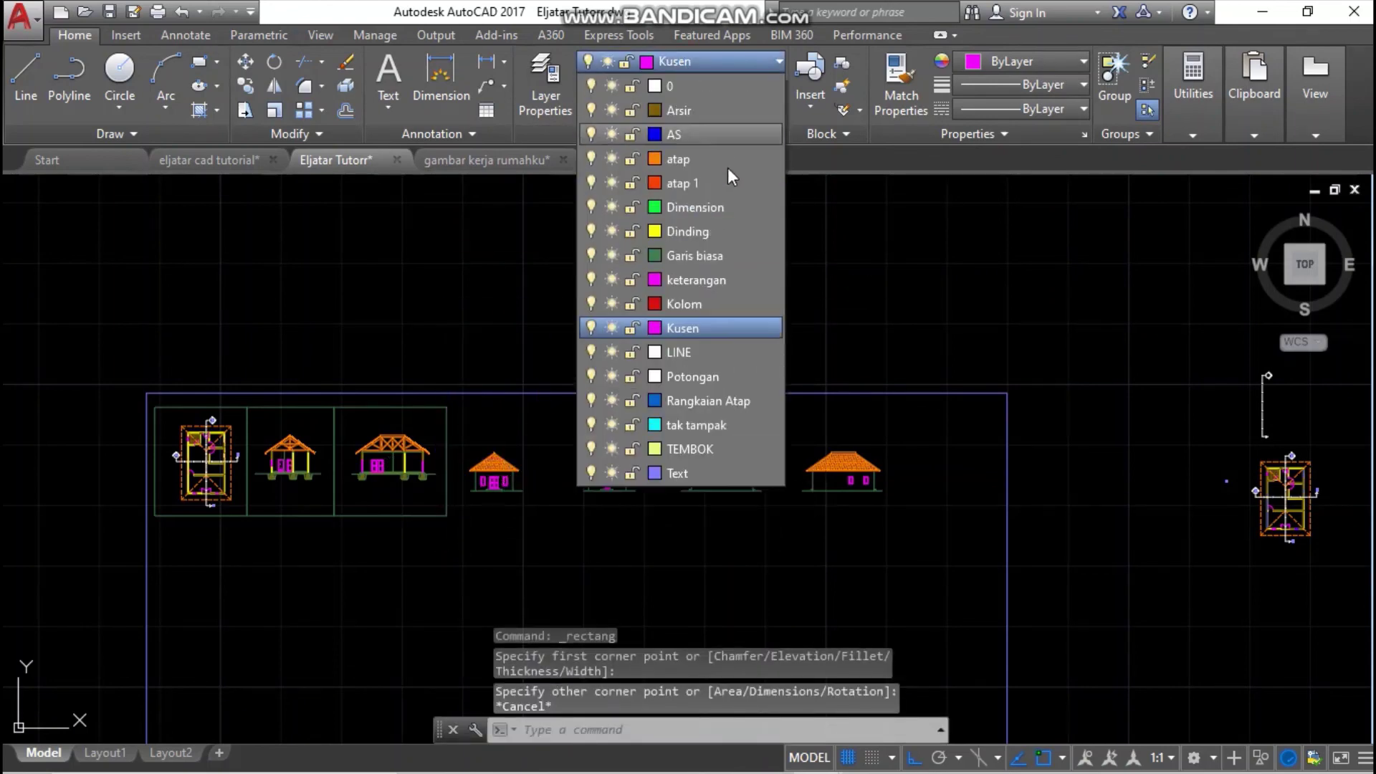
click(706, 255)
click(199, 69)
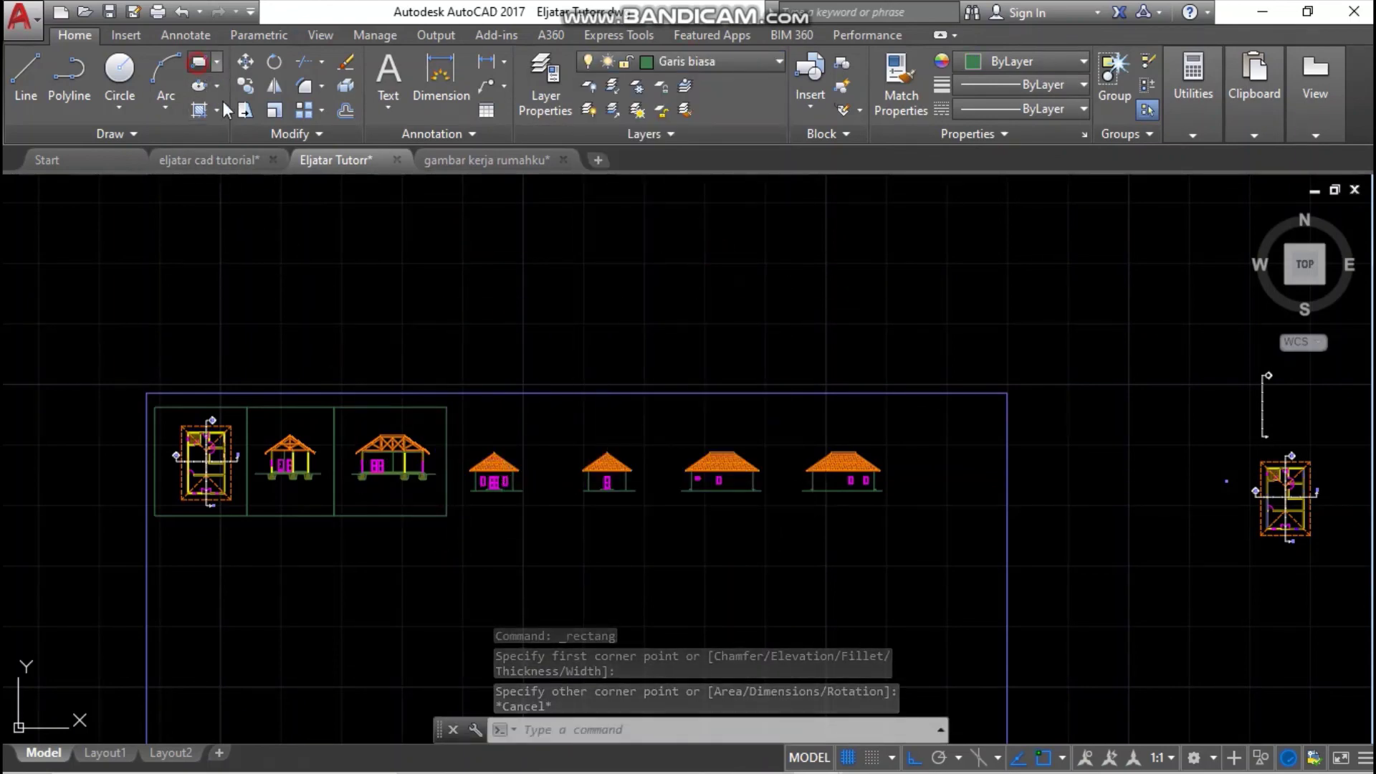
click(447, 407)
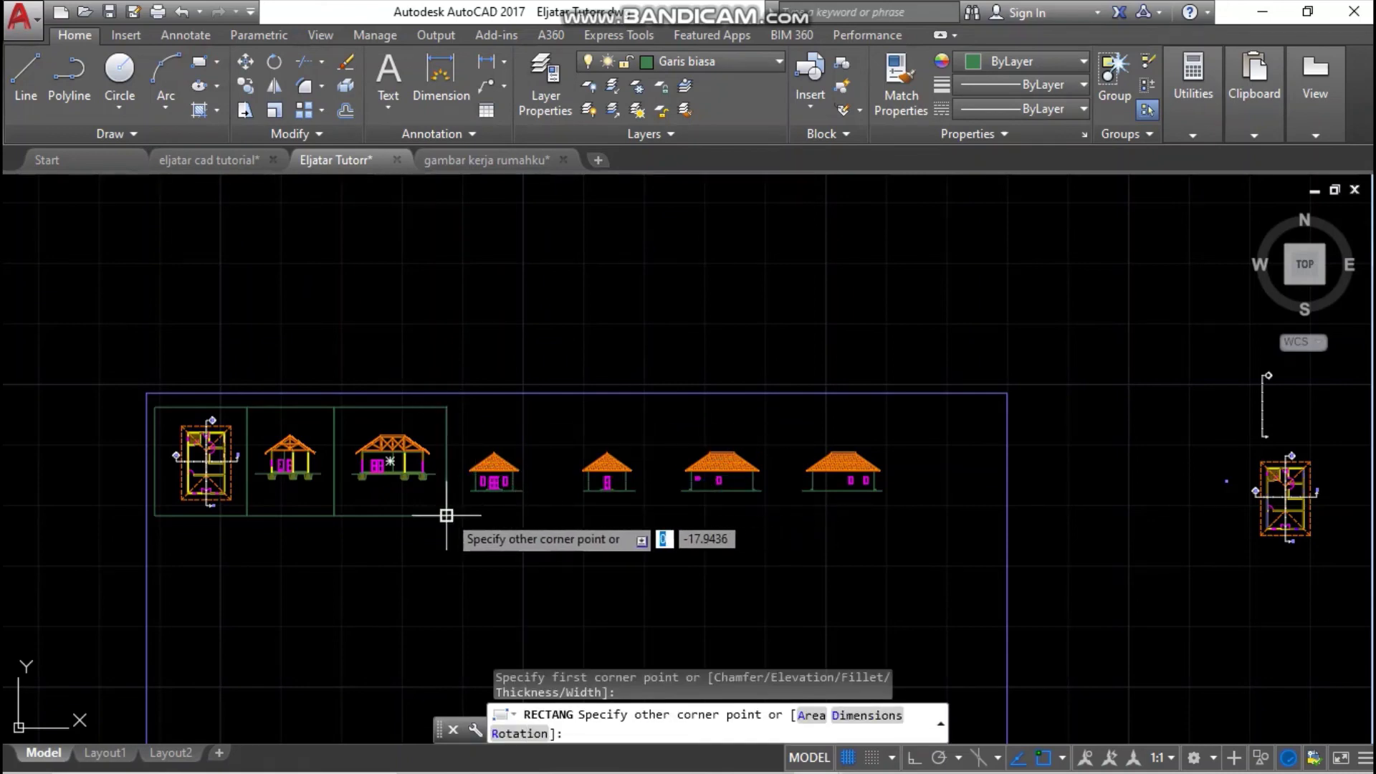
click(552, 515)
- Draw an adjoining rectangle of the same height around the second elevation, starting at the first elevation frame's lower-right corner
key(Return)
click(554, 520)
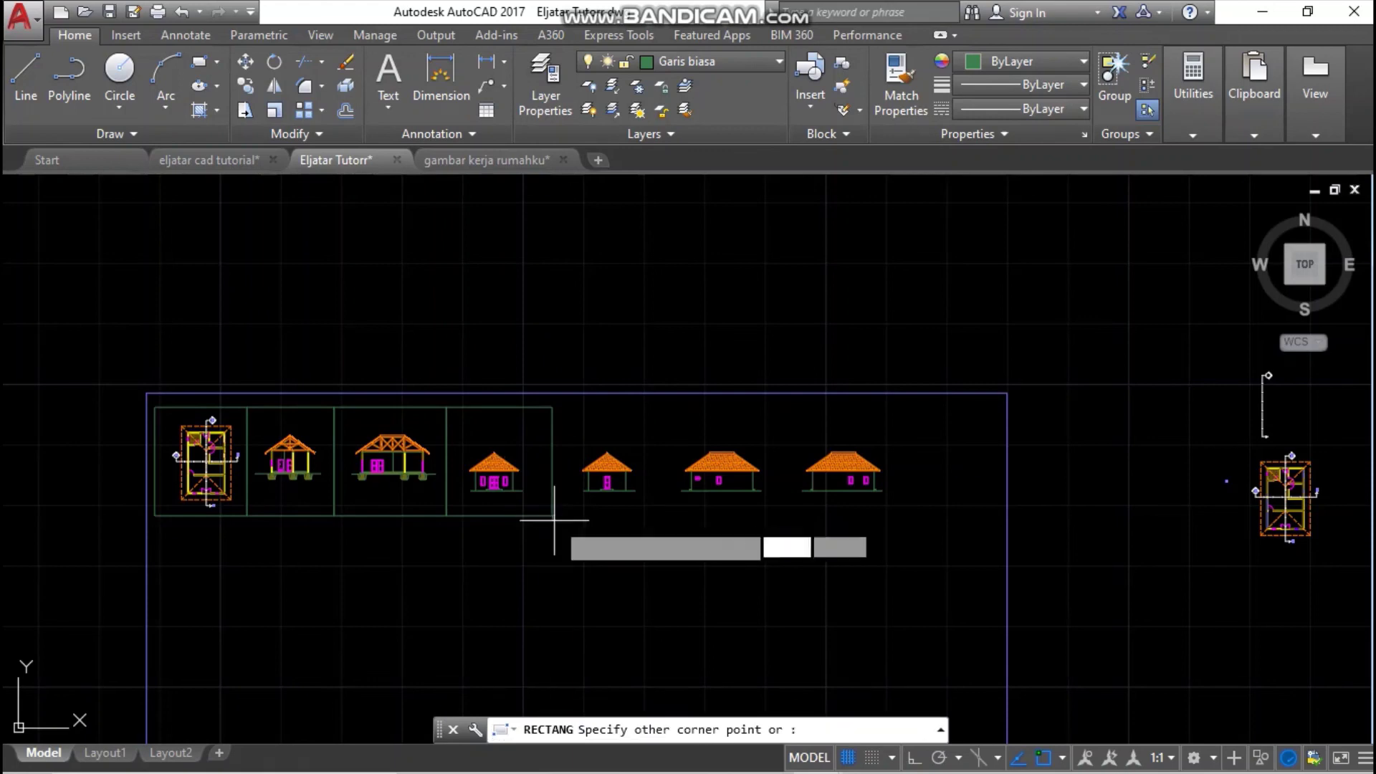
click(663, 406)
key(Return)
click(660, 407)
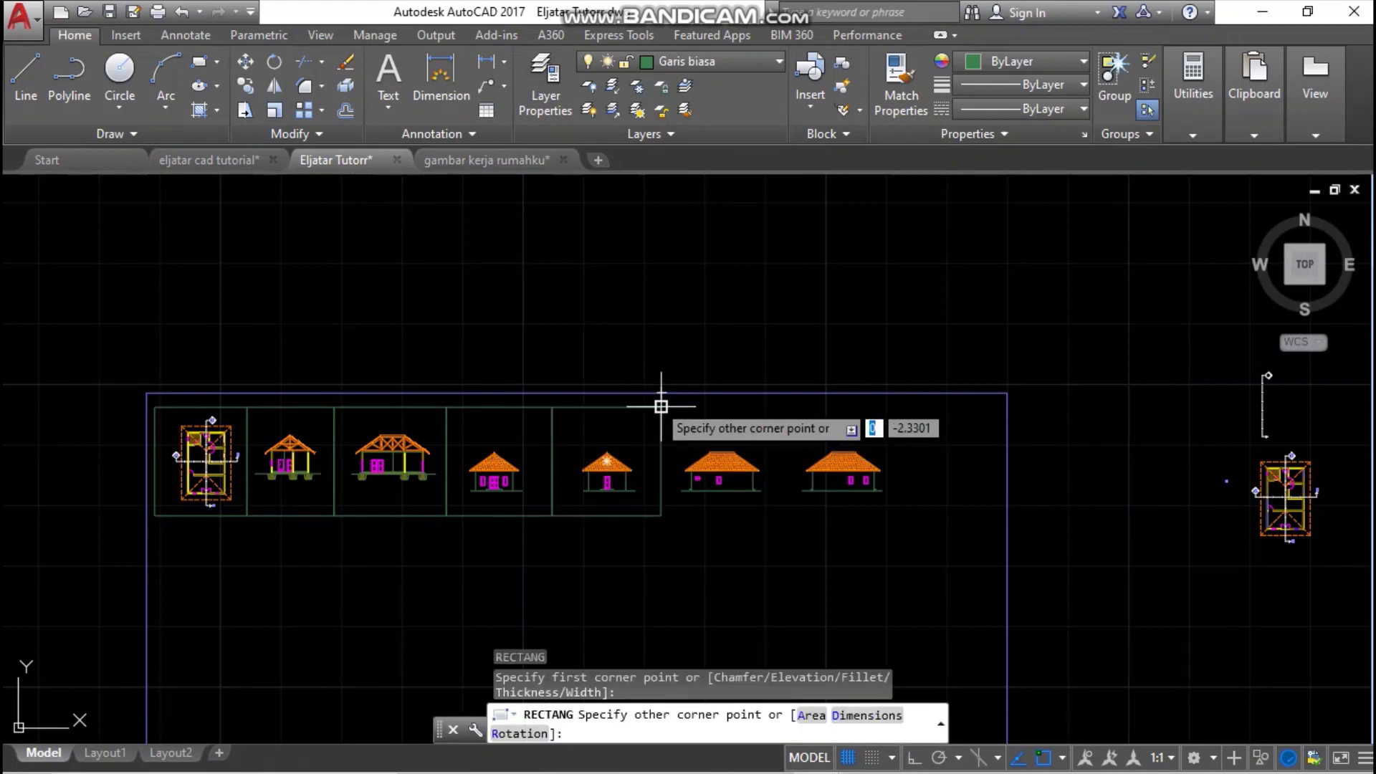
key(Escape)
- Draw two more adjoining rectangles of the same height around the third and fourth elevations, completing the row of frames
key(Return)
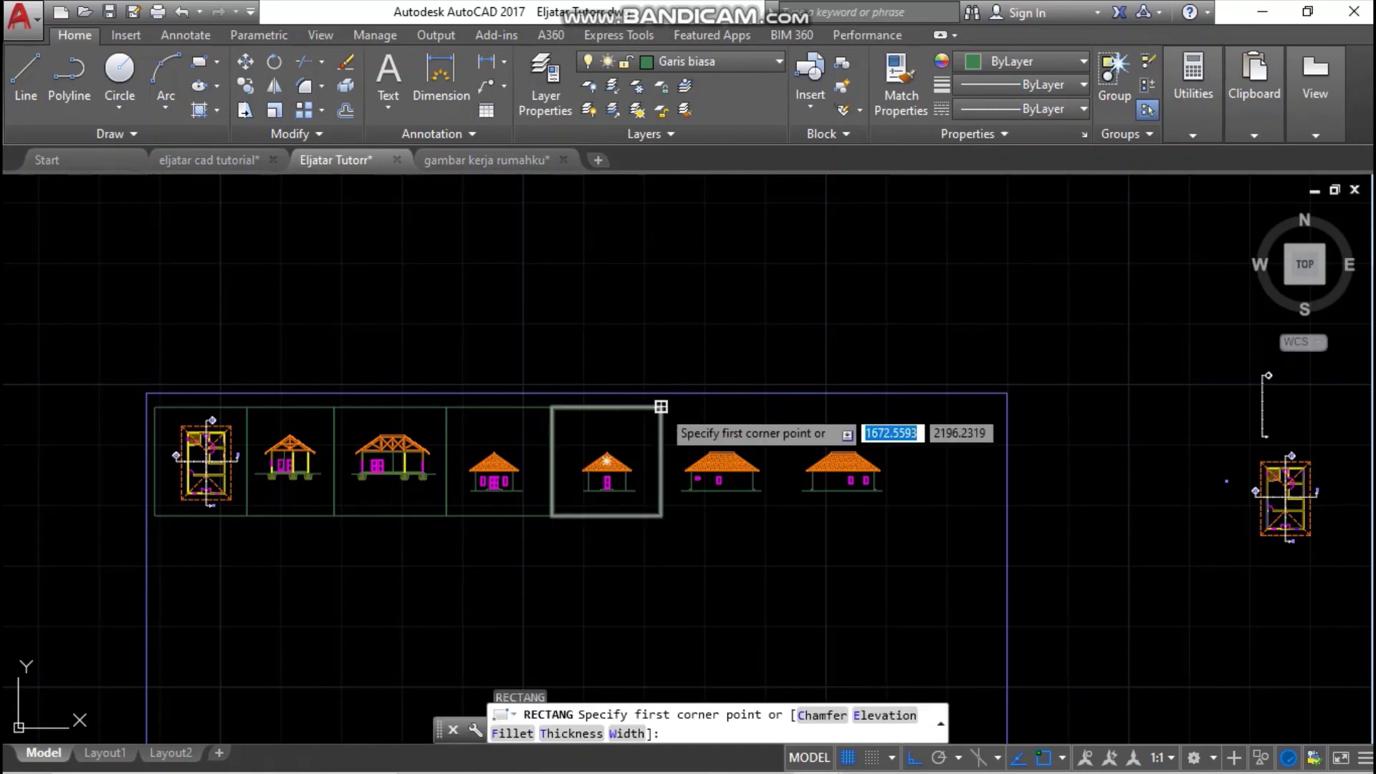
click(660, 406)
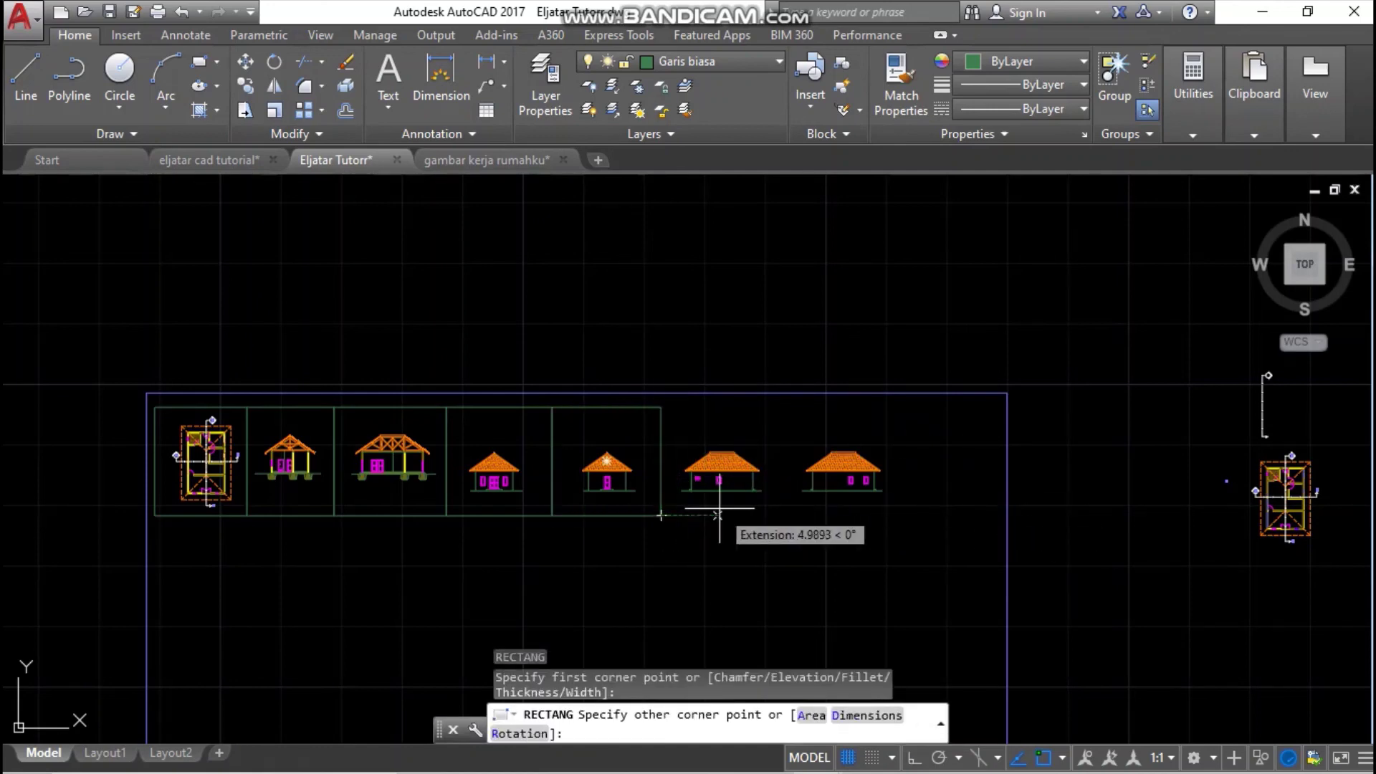
click(777, 515)
key(Return)
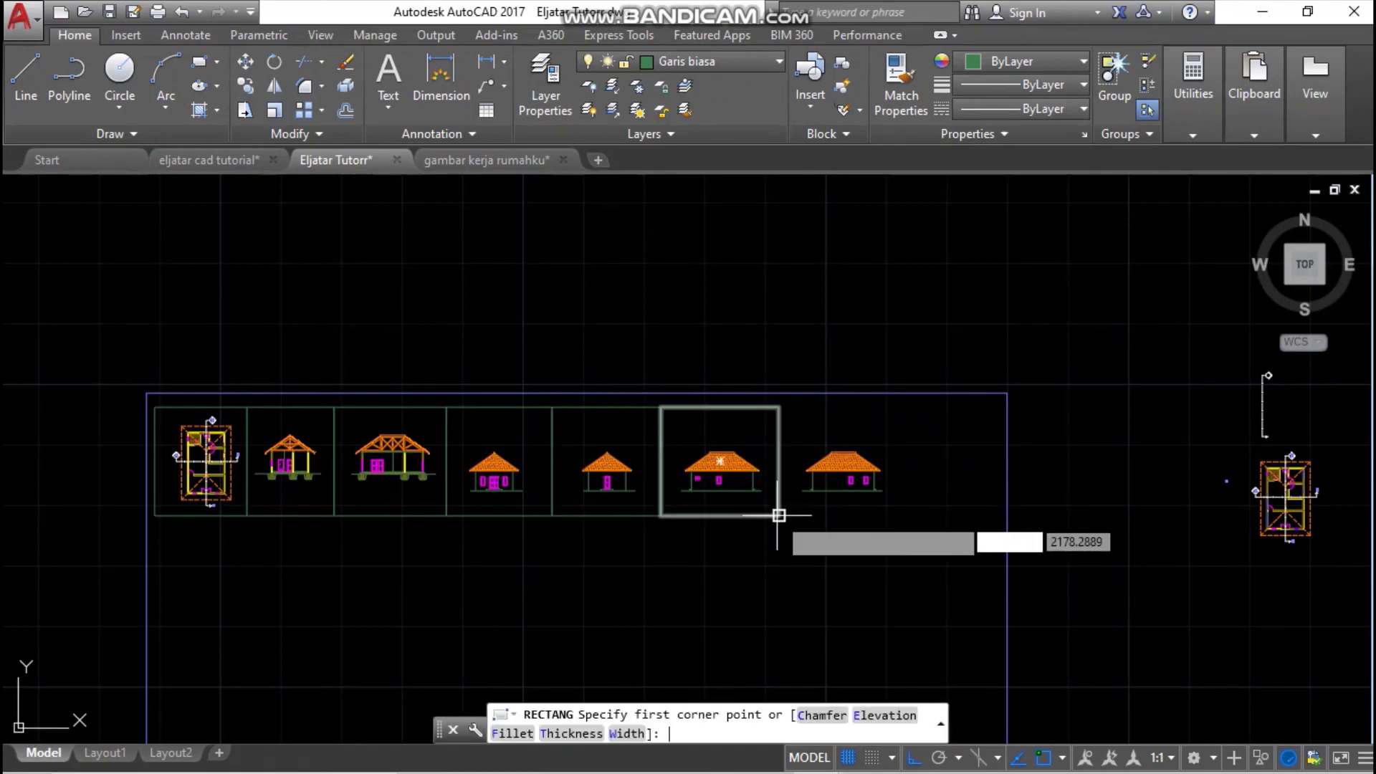
click(779, 515)
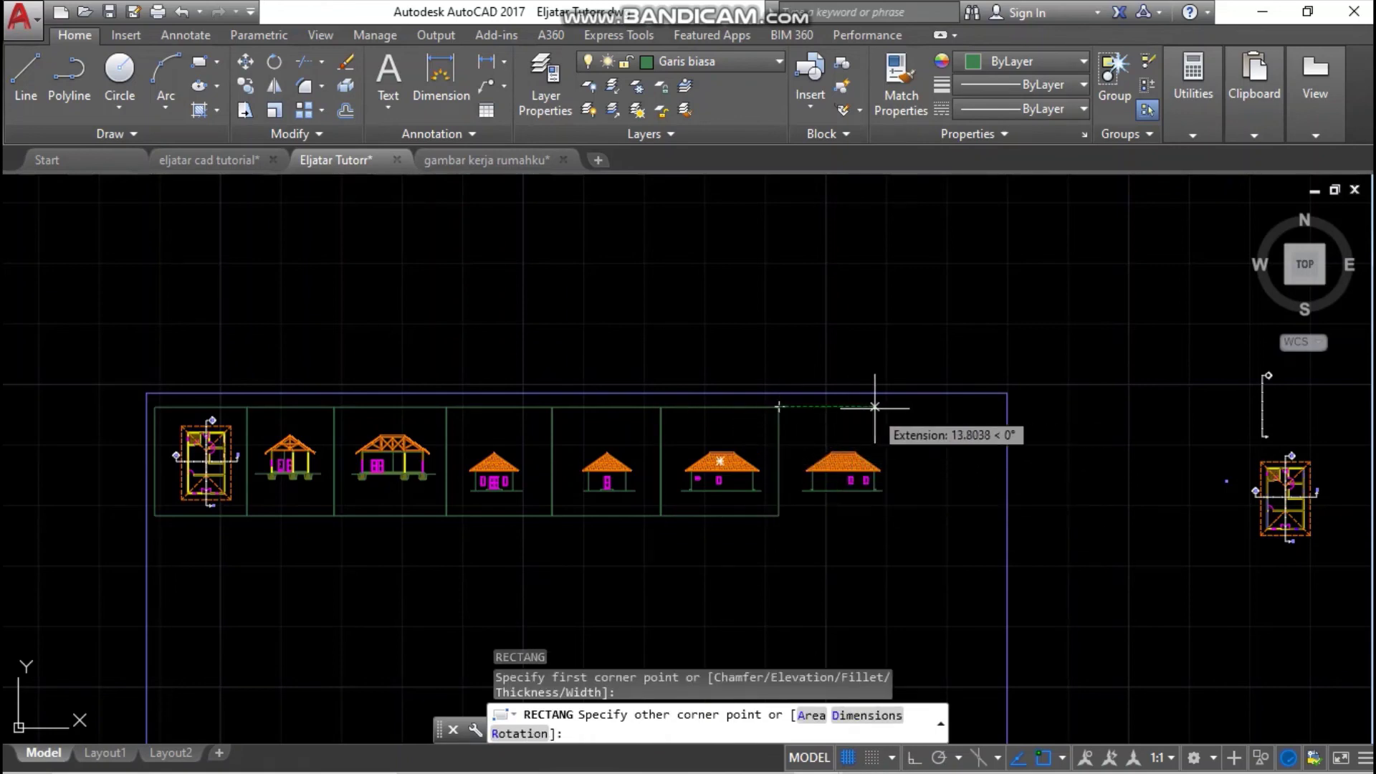
click(897, 406)
key(Return)
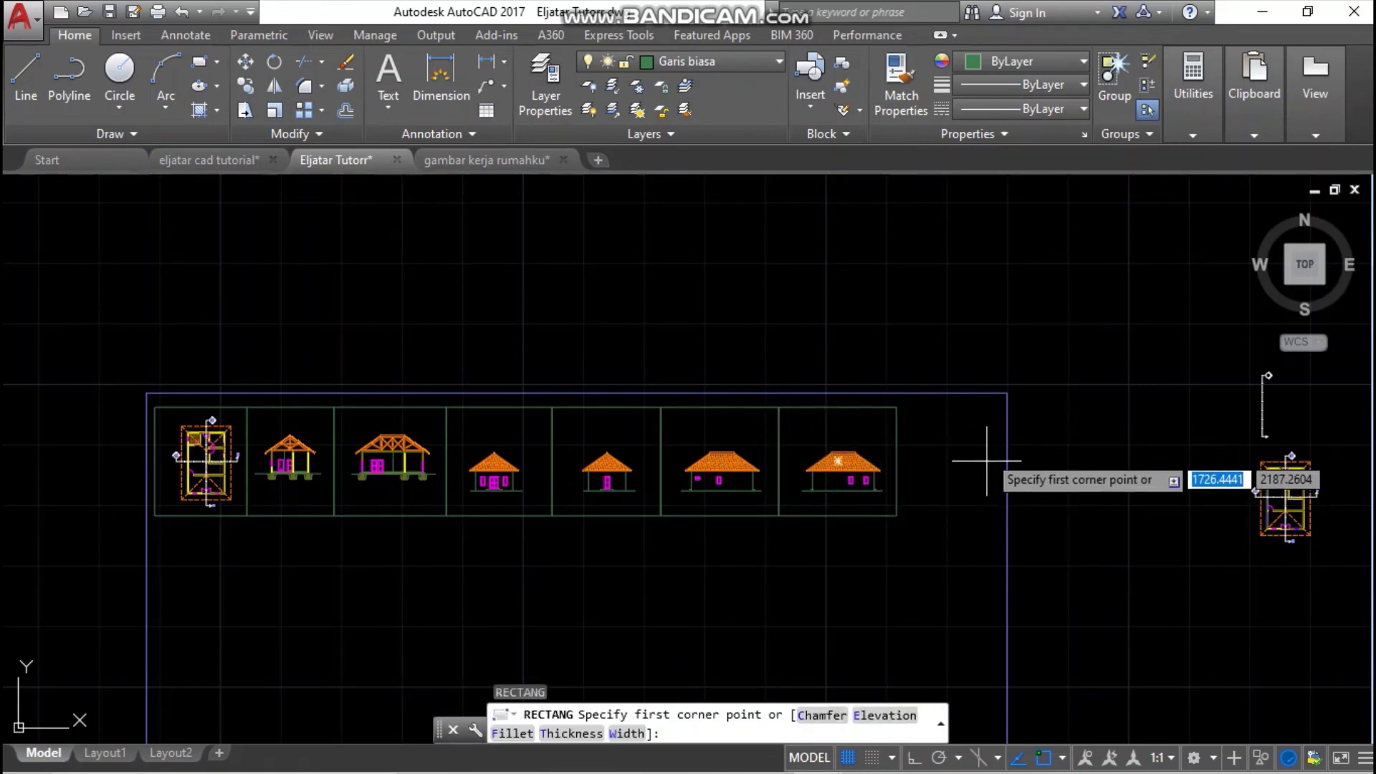
key(Escape)
scroll(1039, 441, down, 2)
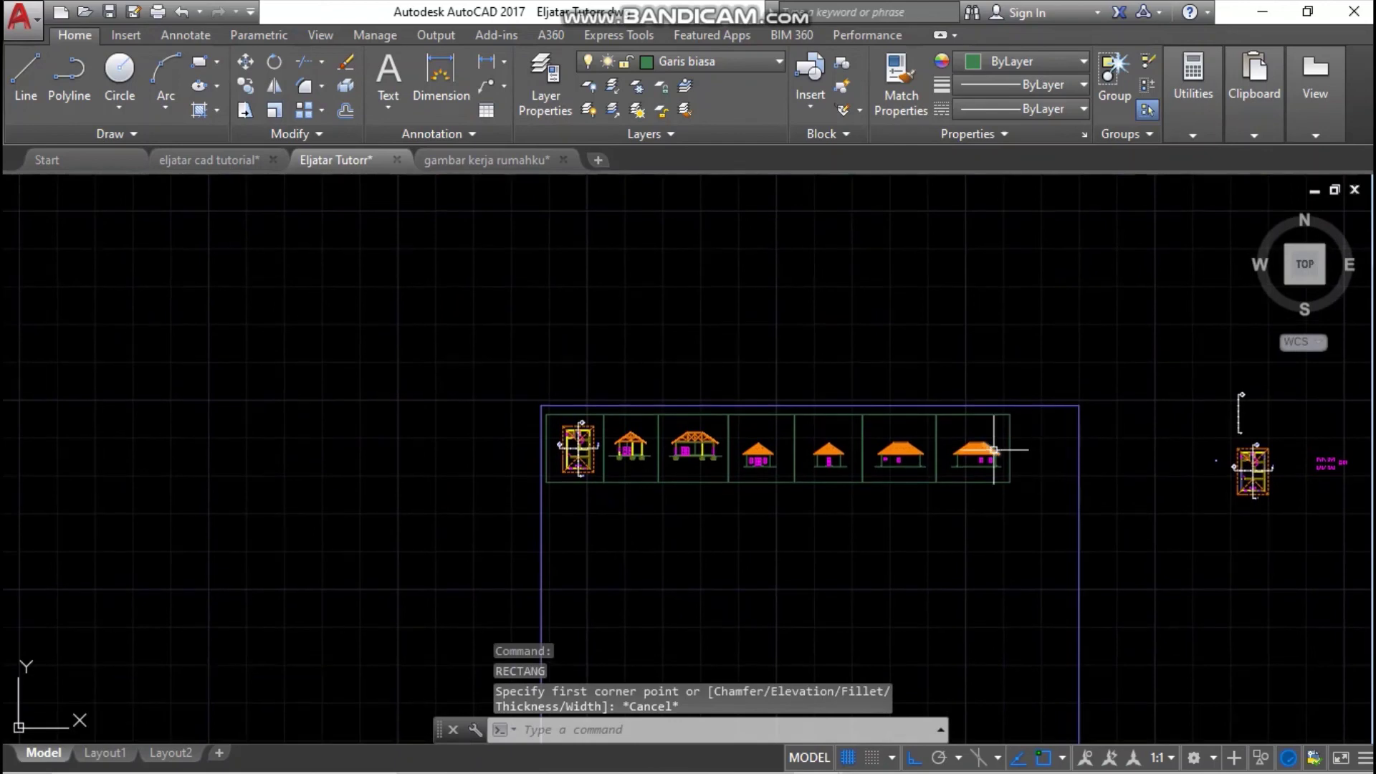
scroll(992, 452, up, 2)
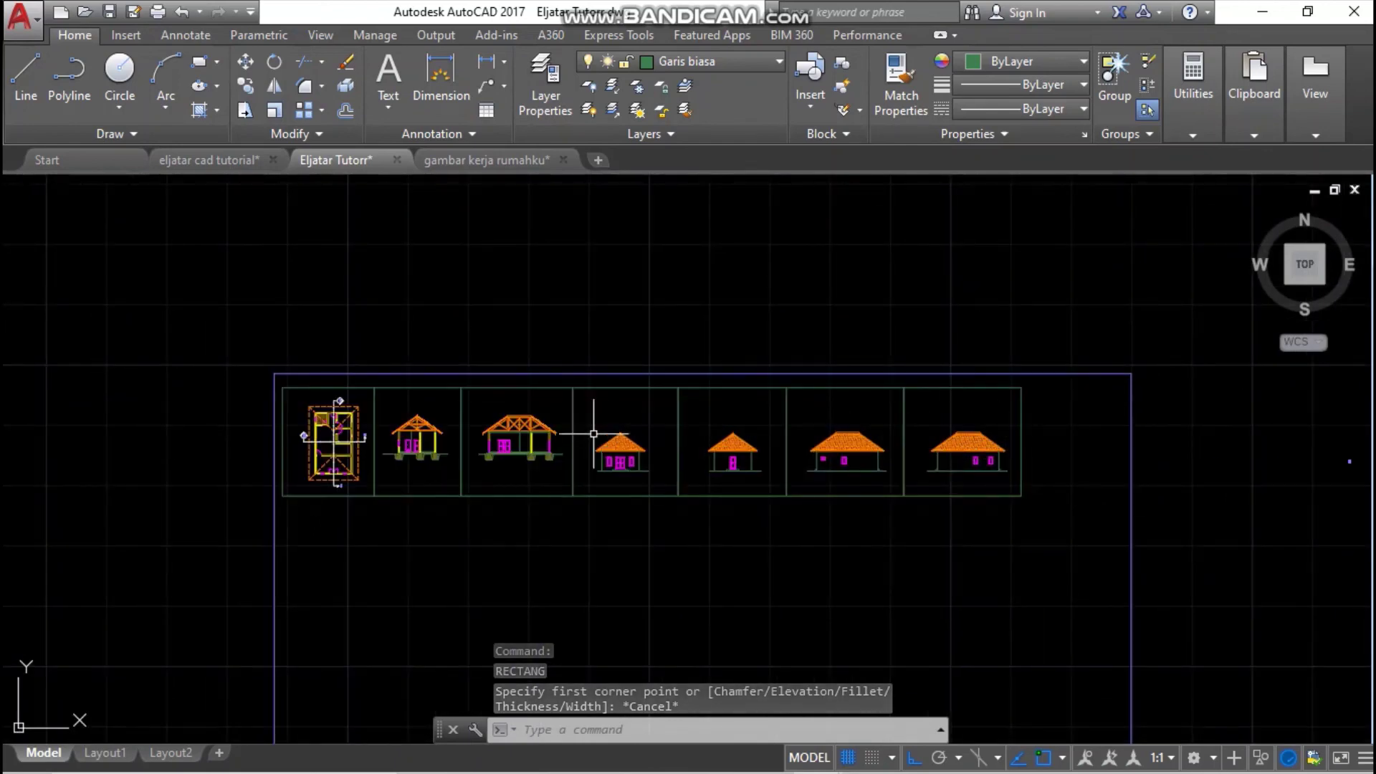